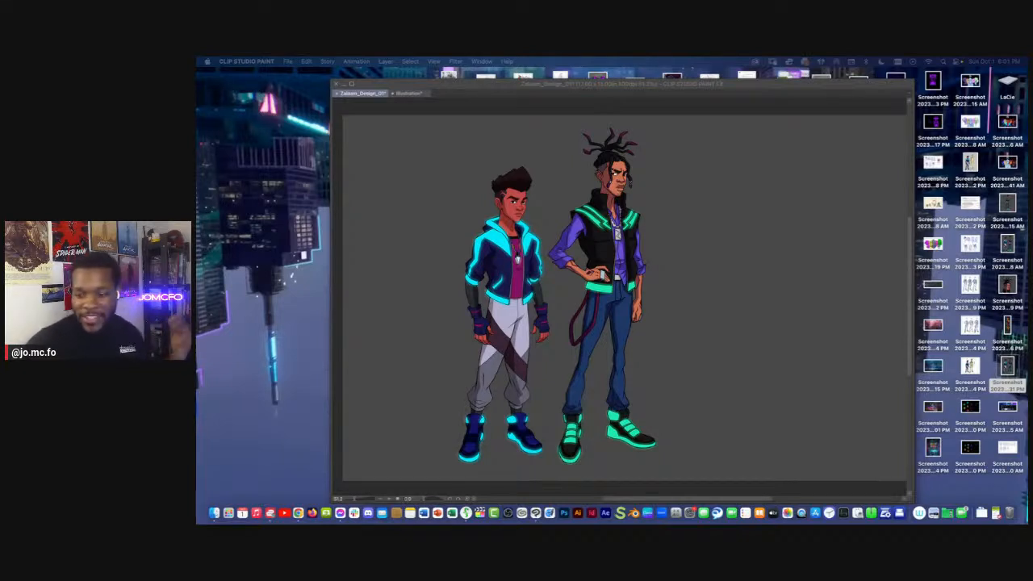
Enlarge the Sub View reference to examine the hooded-jacket character's four-pose turnaround, and put it back in its place
{"action": "key", "text": "XF86AudioRaiseVolume"}
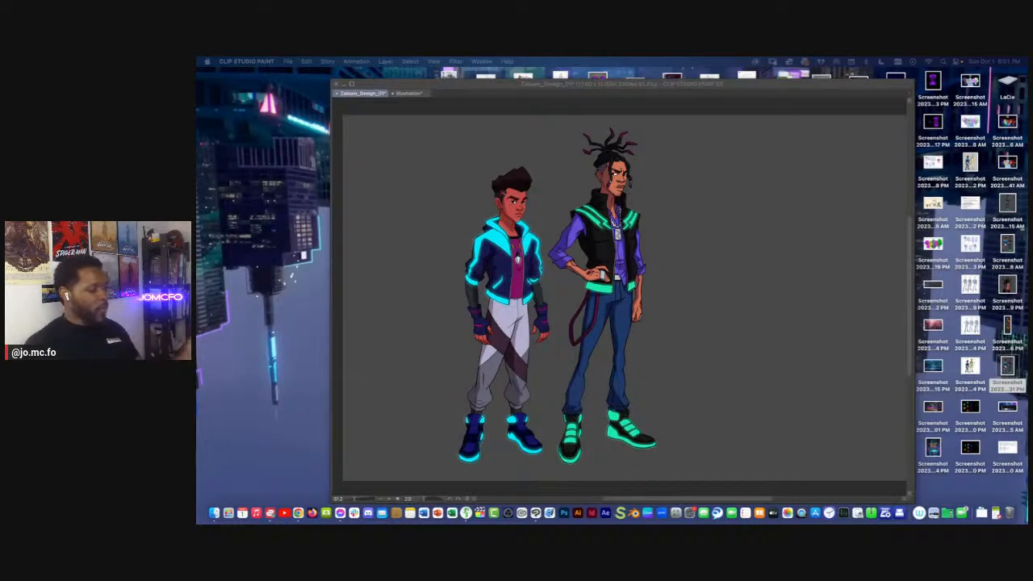
{"action": "left_click", "coordinate": [634, 91]}
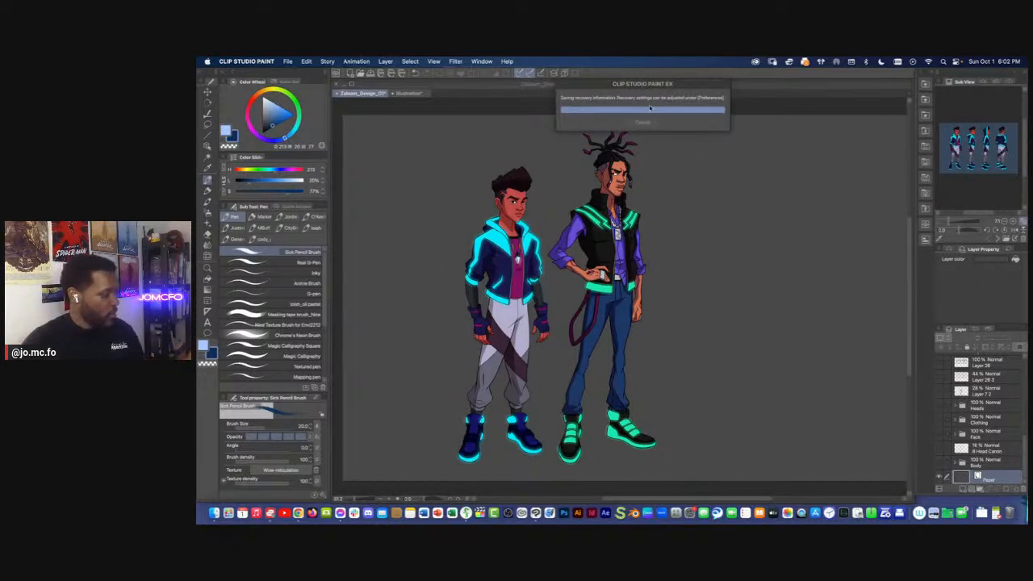
{"action": "left_click_drag", "start_coordinate": [956, 81], "coordinate": [654, 142]}
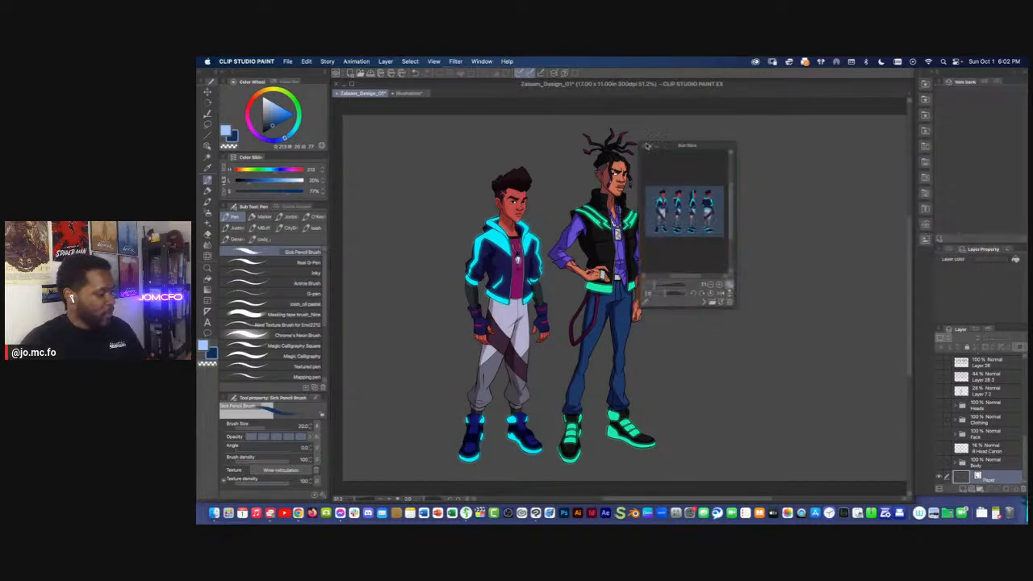
{"action": "left_click_drag", "start_coordinate": [731, 302], "coordinate": [941, 430]}
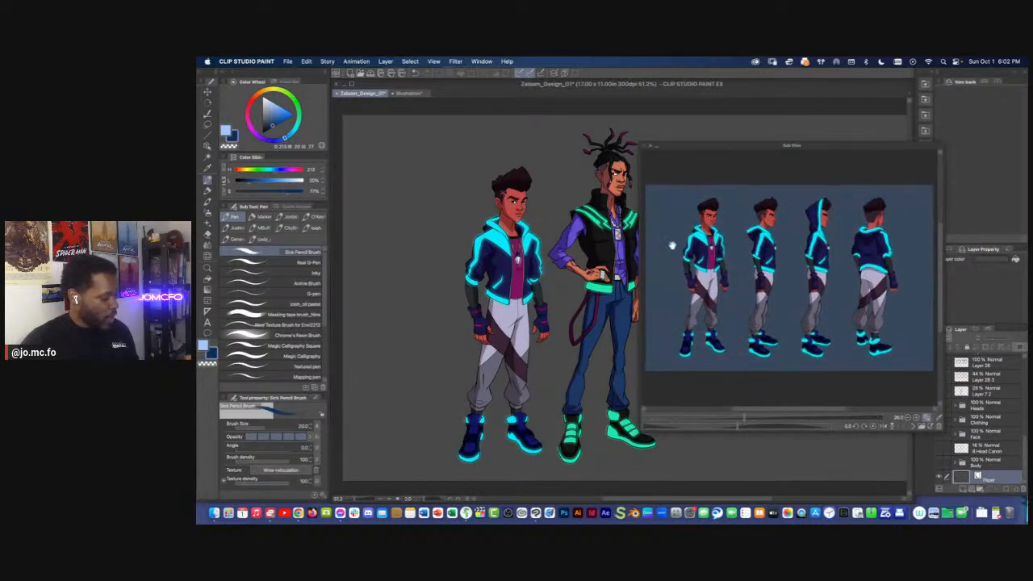
{"action": "left_click_drag", "start_coordinate": [694, 143], "coordinate": [610, 137]}
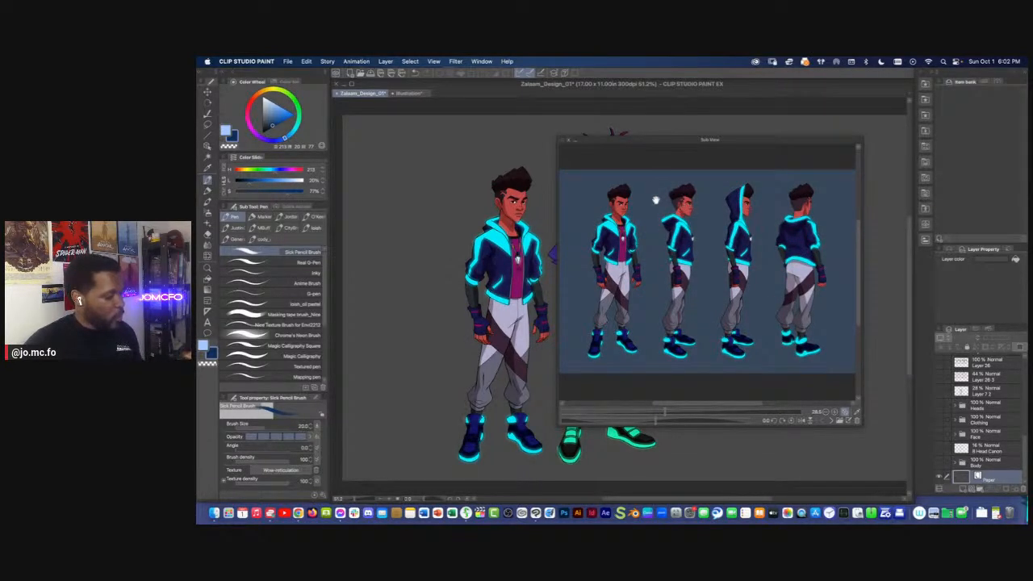
{"action": "left_click", "coordinate": [579, 143]}
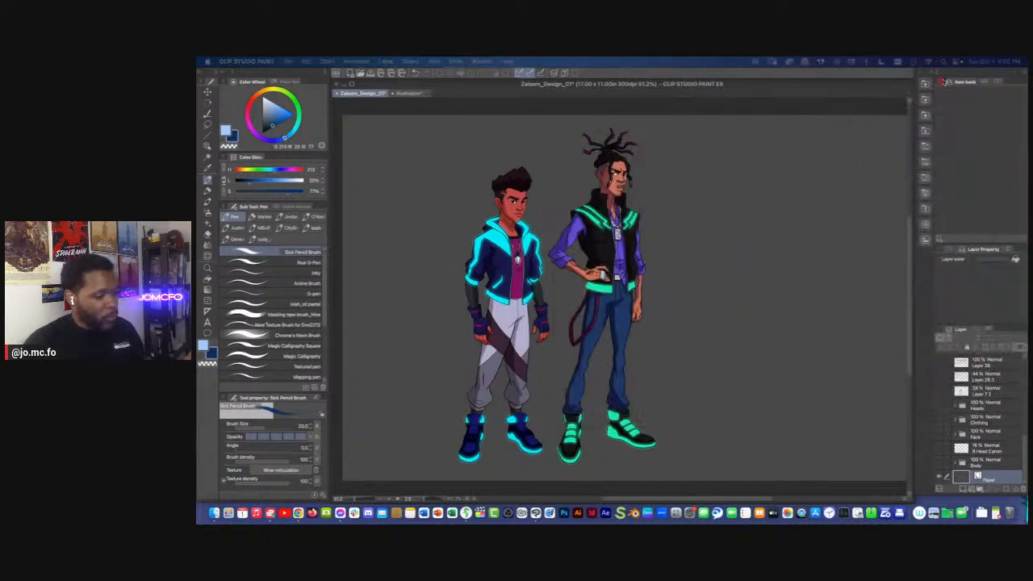
In the Illustration document, shift the 3/4 Front character folder slightly to the right and lock it
{"action": "left_click", "coordinate": [399, 93]}
{"action": "left_click_drag", "start_coordinate": [547, 352], "coordinate": [539, 331]}
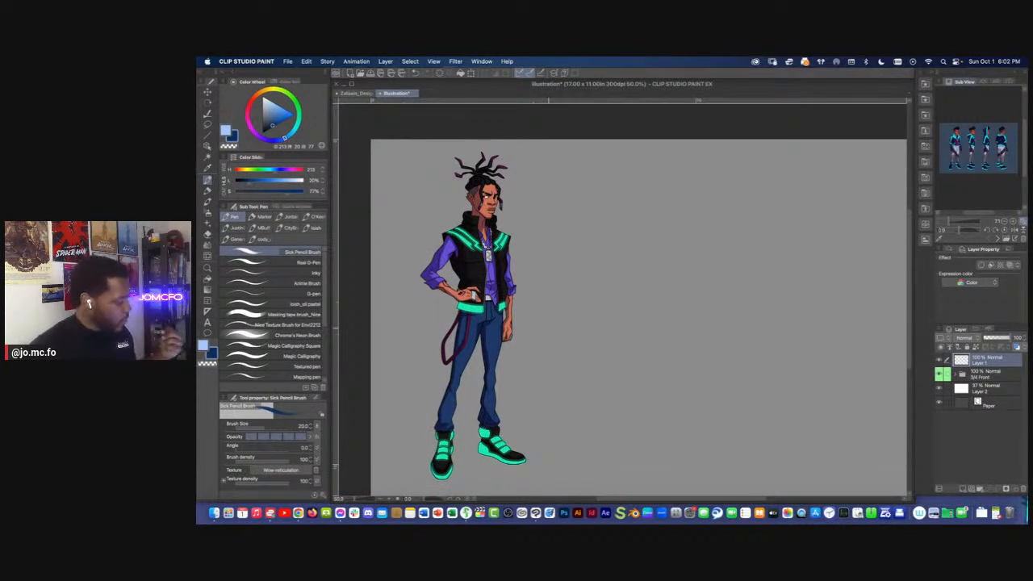
{"action": "left_click", "coordinate": [973, 377]}
{"action": "key", "text": "super+t"}
{"action": "left_click_drag", "start_coordinate": [451, 248], "coordinate": [460, 252]}
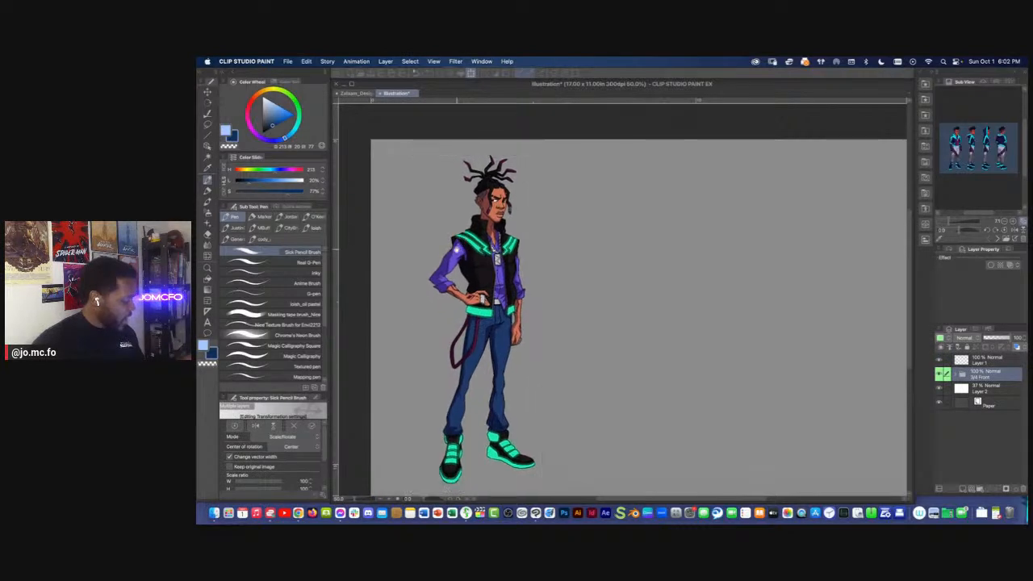
{"action": "key", "text": "Return"}
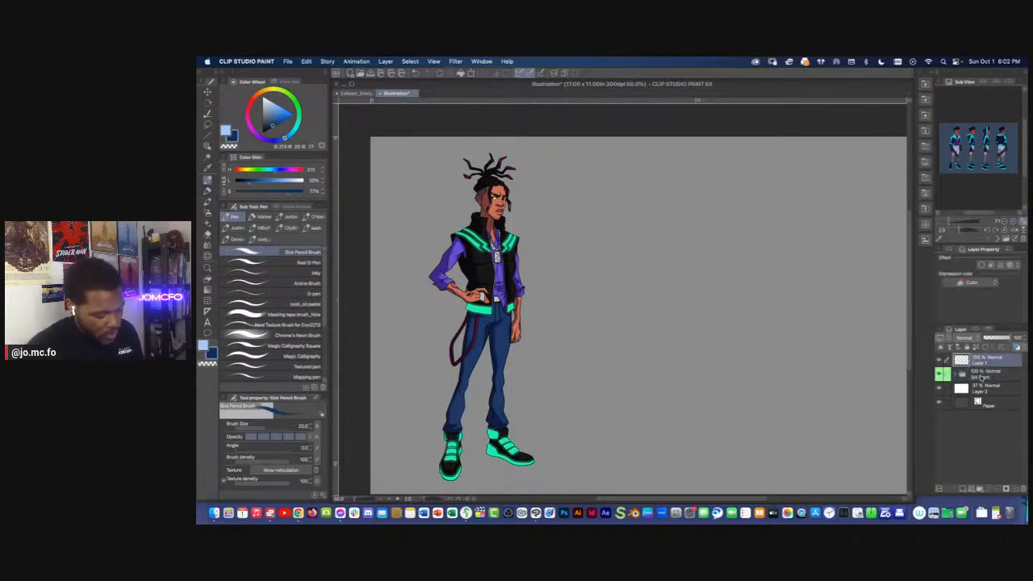
{"action": "left_click", "coordinate": [964, 358]}
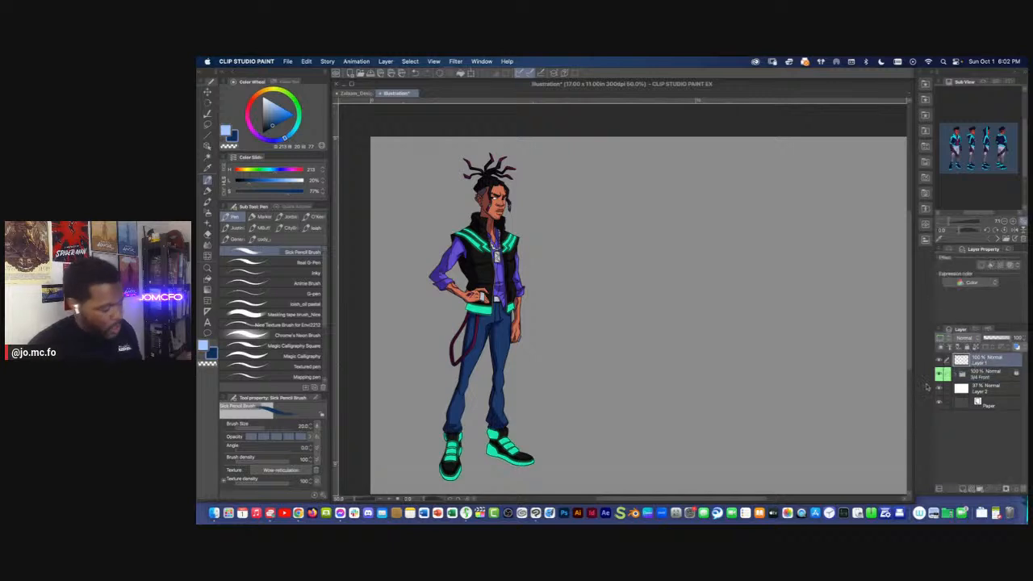
Place horizontal guides at the tips of the character's dreadlocks and at his chin
{"action": "key", "text": "p"}
{"action": "key", "text": "p"}
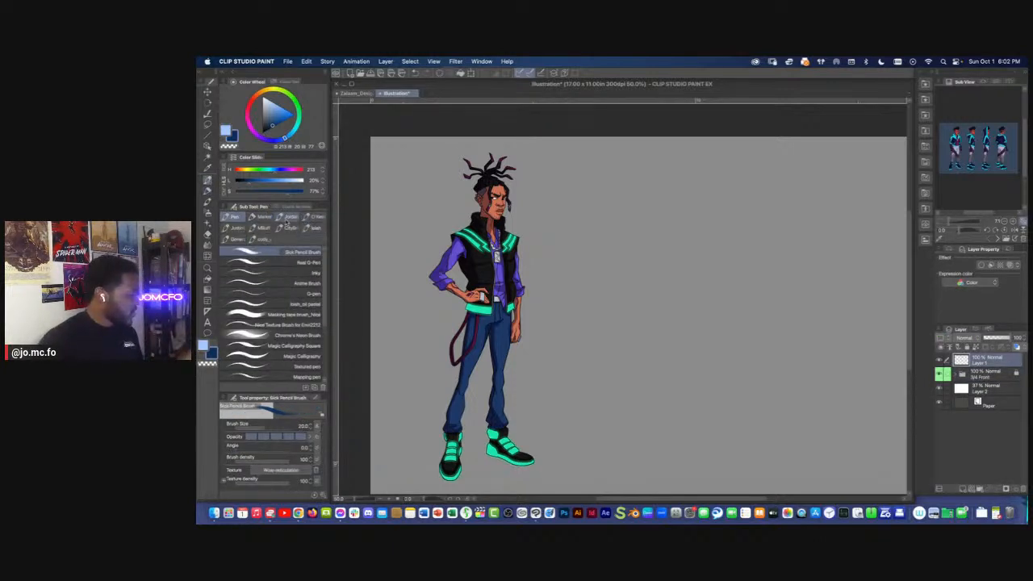
{"action": "left_click", "coordinate": [274, 253]}
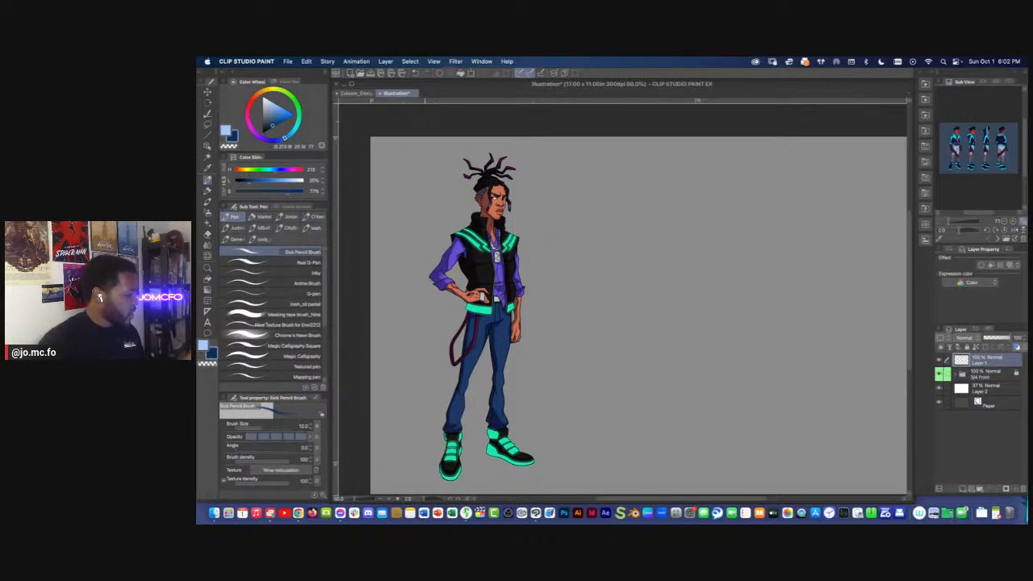
{"action": "left_click_drag", "start_coordinate": [436, 105], "coordinate": [432, 154]}
{"action": "left_click_drag", "start_coordinate": [432, 104], "coordinate": [427, 223]}
{"action": "scroll", "coordinate": [440, 182], "scroll_direction": "up", "scroll_amount": 5}
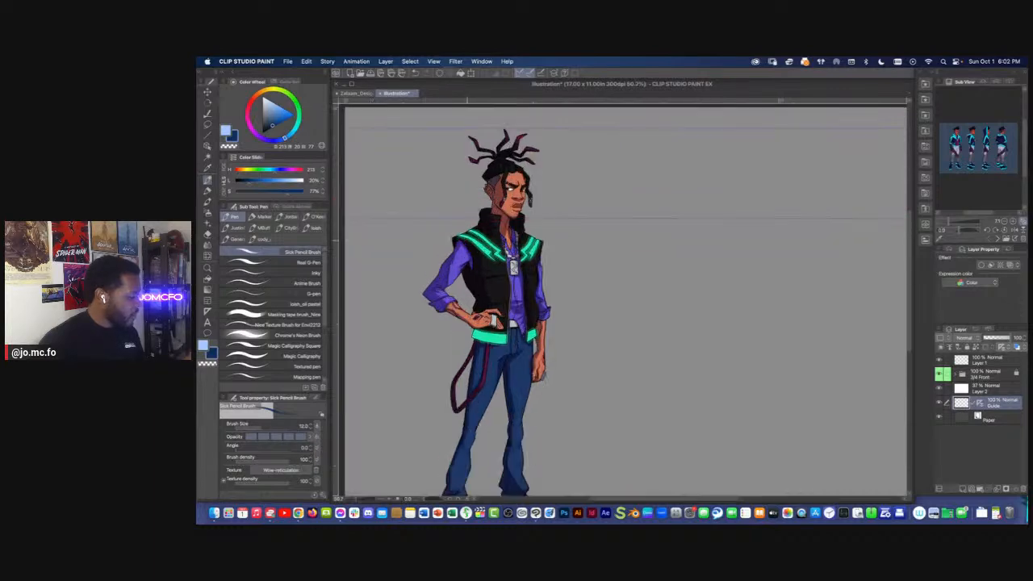
{"action": "scroll", "coordinate": [605, 302], "scroll_direction": "up", "scroll_amount": 2}
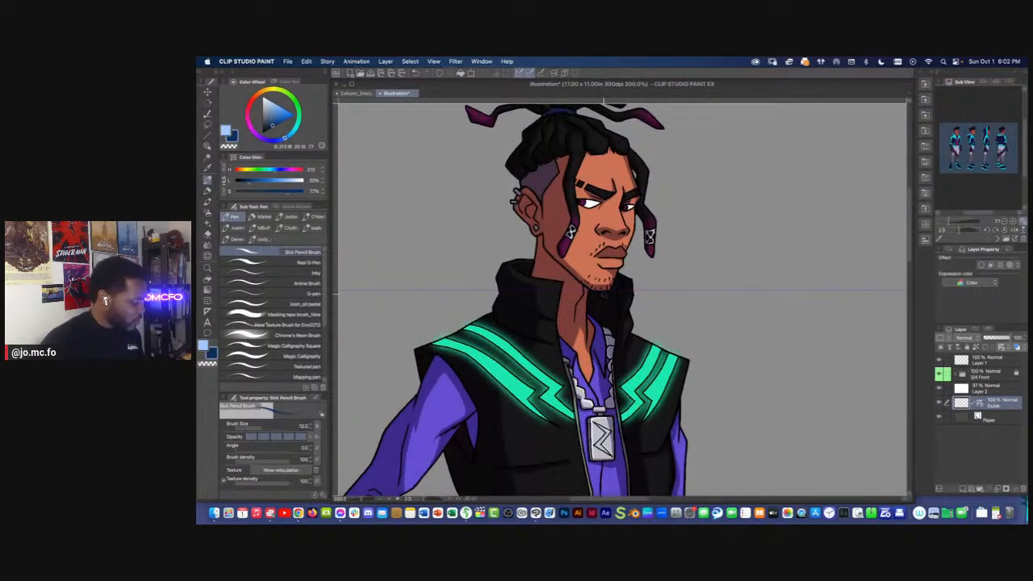
{"action": "scroll", "coordinate": [544, 127], "scroll_direction": "up", "scroll_amount": 3}
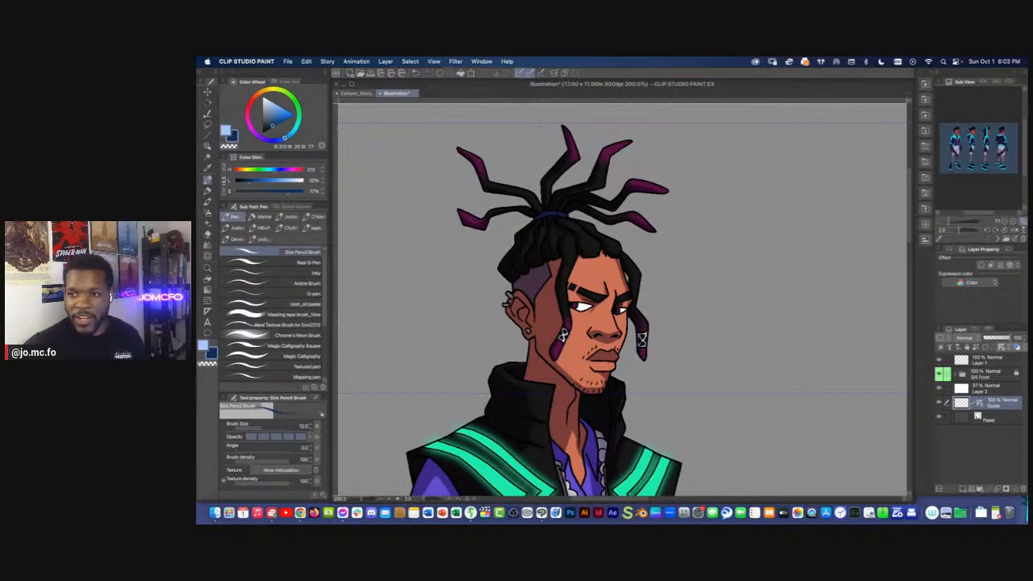
Add a horizontal guide across the figure at crotch level, just below the jacket hem
{"action": "key", "text": "Tab"}
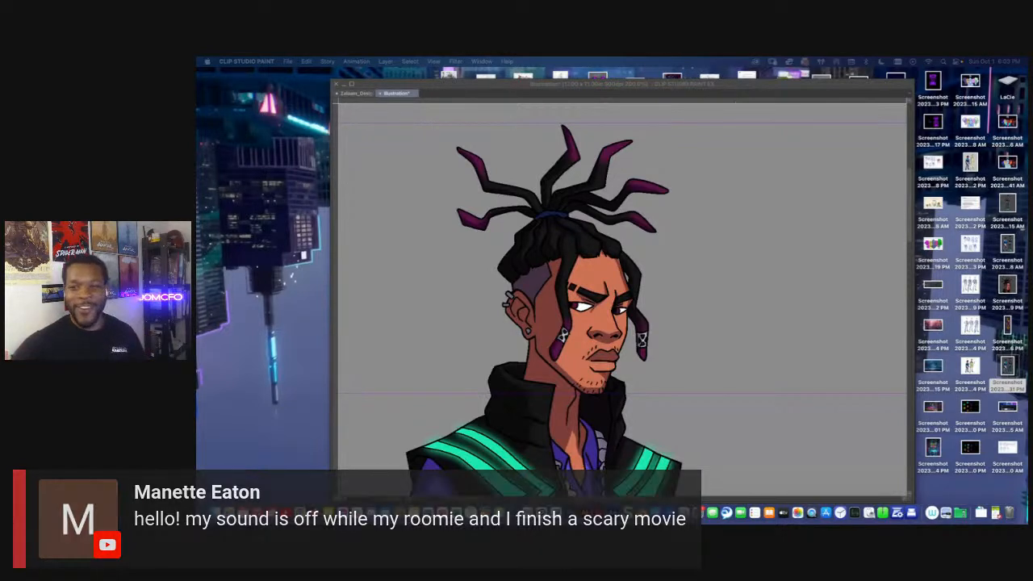
{"action": "key", "text": "Tab"}
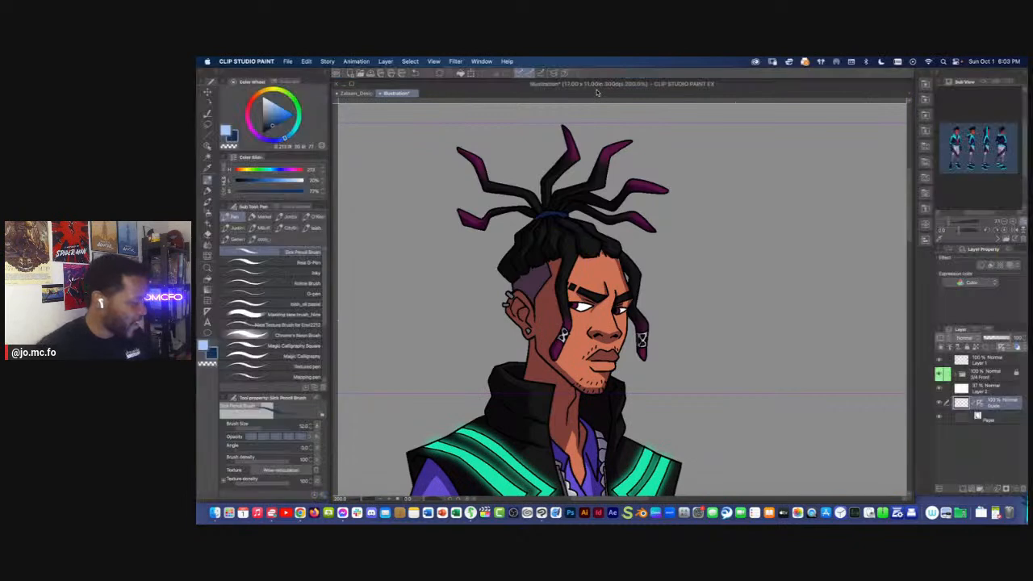
{"action": "key", "text": "super+minus"}
{"action": "key", "text": "super+minus"}
{"action": "key", "text": "super+minus"}
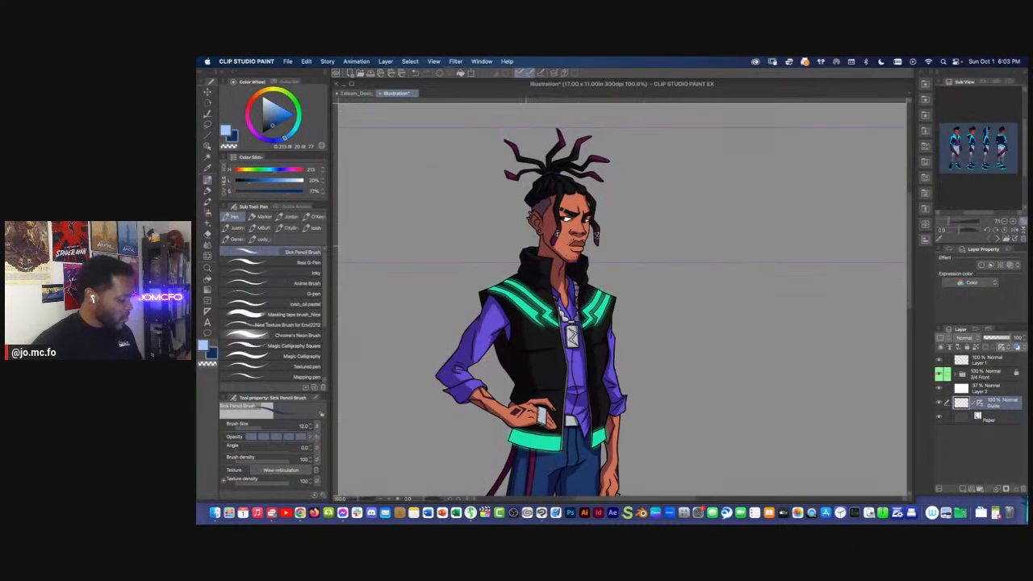
{"action": "left_click_drag", "start_coordinate": [502, 160], "coordinate": [543, 160]}
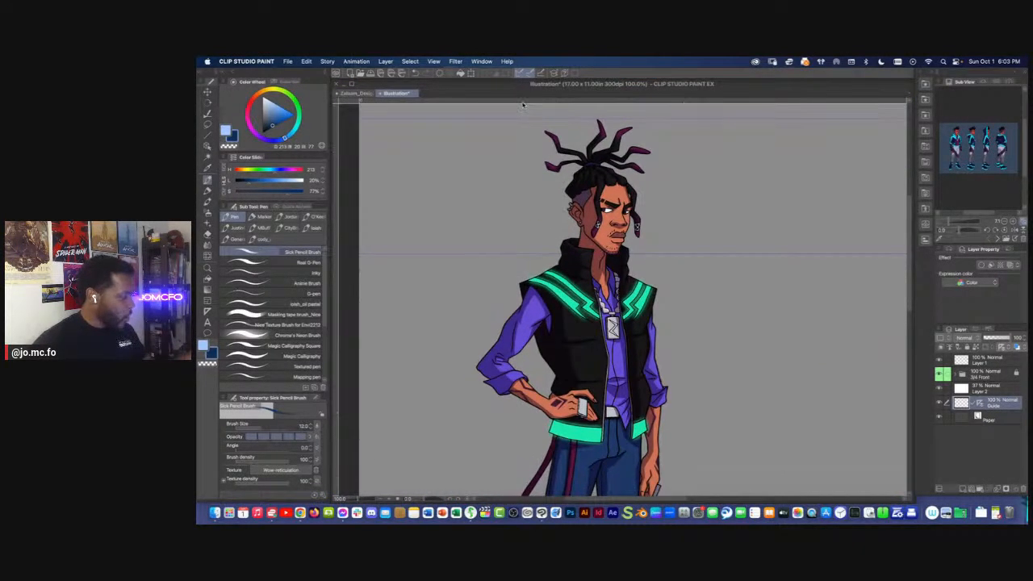
{"action": "left_click_drag", "start_coordinate": [539, 218], "coordinate": [510, 345]}
{"action": "left_click_drag", "start_coordinate": [518, 393], "coordinate": [486, 237]}
{"action": "left_click_drag", "start_coordinate": [624, 209], "coordinate": [610, 236]}
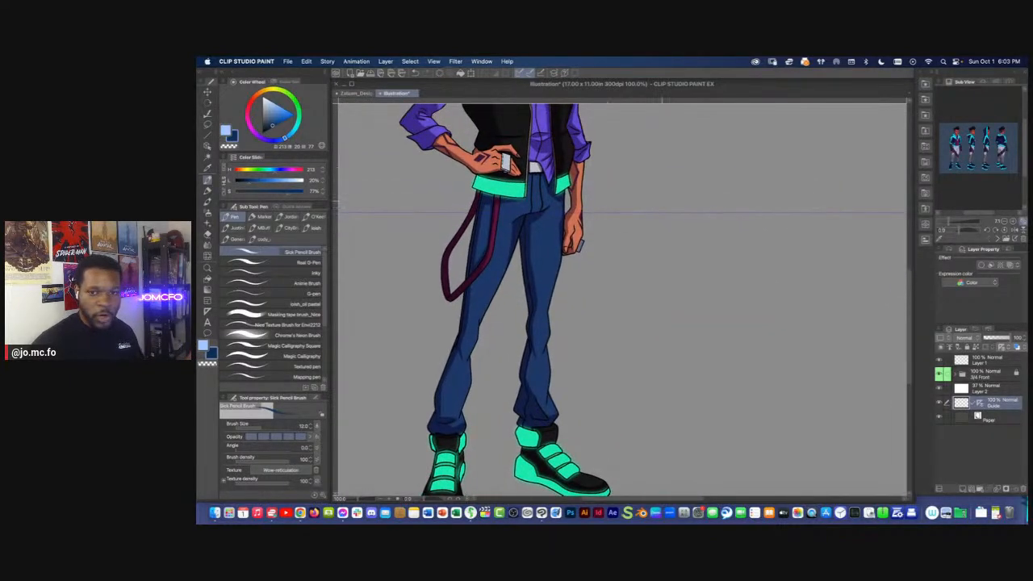
Arrange the Guide layer above Layer 2 and raise Layer 2's opacity to 89%
{"action": "left_click_drag", "start_coordinate": [496, 261], "coordinate": [507, 253]}
{"action": "left_click_drag", "start_coordinate": [972, 391], "coordinate": [985, 407]}
{"action": "left_click_drag", "start_coordinate": [995, 339], "coordinate": [1010, 343]}
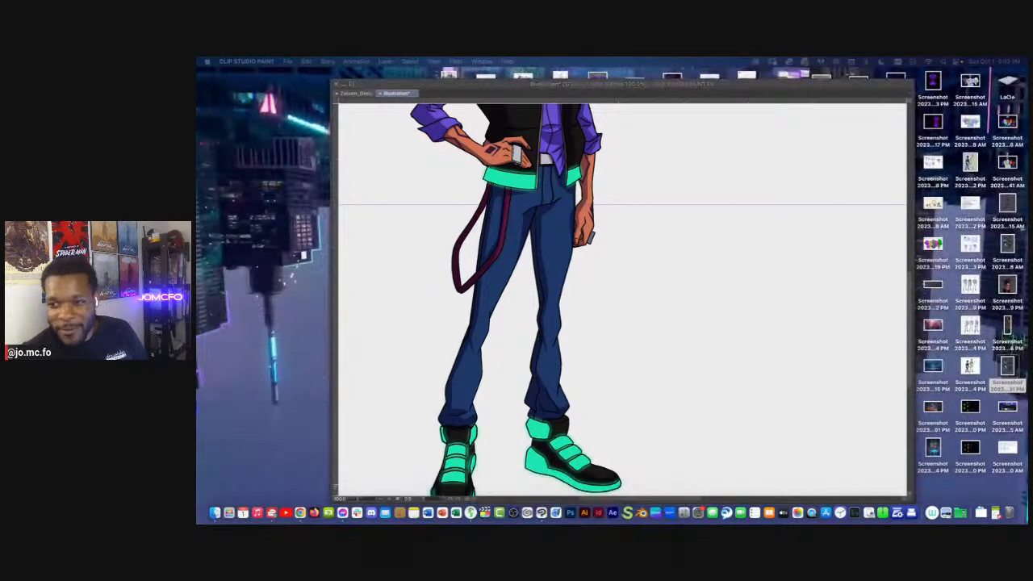
{"action": "left_click", "coordinate": [652, 271]}
Add horizontal guides across the character's knees and slightly below the crotch at hand level
{"action": "left_click_drag", "start_coordinate": [482, 123], "coordinate": [487, 168]}
{"action": "left_click_drag", "start_coordinate": [463, 101], "coordinate": [469, 372]}
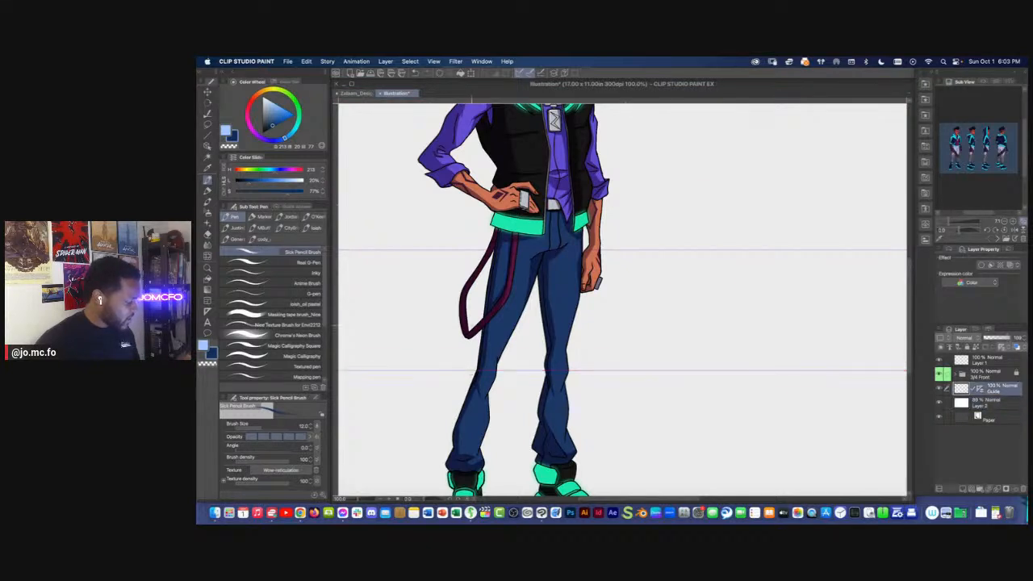
{"action": "left_click_drag", "start_coordinate": [447, 103], "coordinate": [450, 274]}
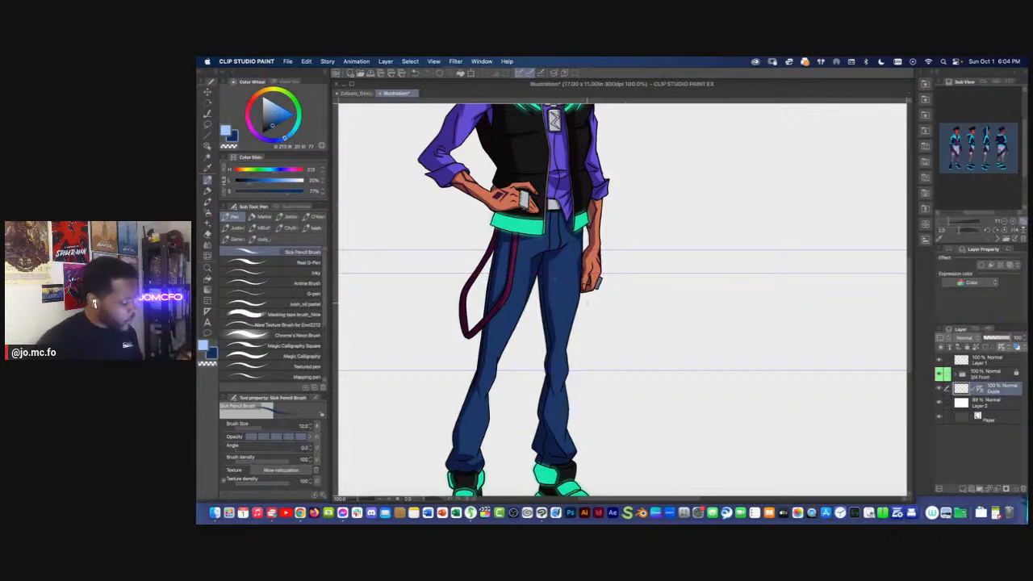
{"action": "scroll", "coordinate": [621, 298], "scroll_direction": "down", "scroll_amount": 5}
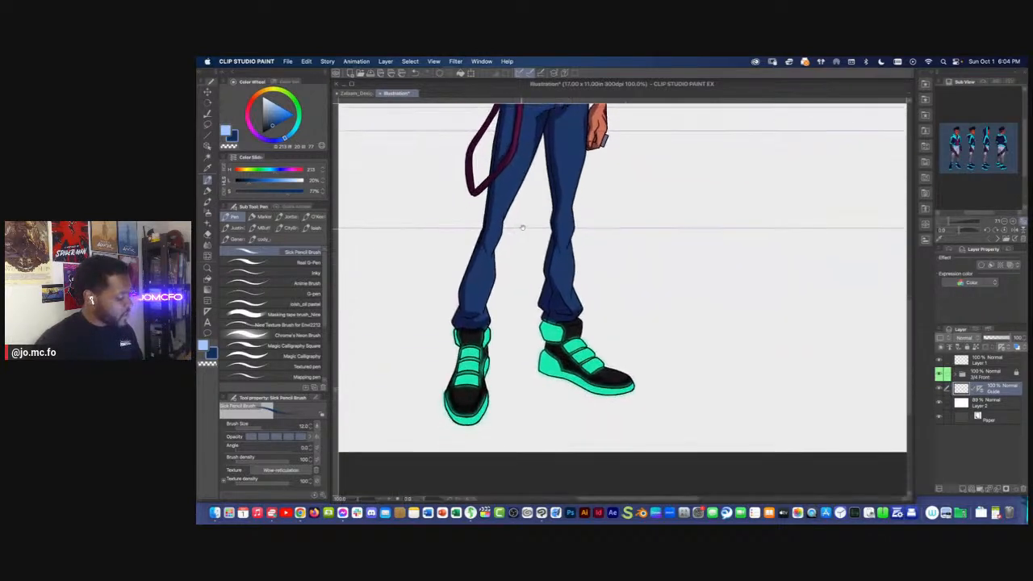
Add horizontal guides through the shoes, at the trouser cuffs and at the lower end of the hip strap
{"action": "left_click_drag", "start_coordinate": [468, 98], "coordinate": [483, 362]}
{"action": "scroll", "coordinate": [534, 290], "scroll_direction": "up", "scroll_amount": 2}
{"action": "mouse_move", "coordinate": [490, 100]}
{"action": "left_mouse_down"}
{"action": "mouse_move", "coordinate": [483, 329]}
{"action": "mouse_move", "coordinate": [461, 346]}
{"action": "left_mouse_up"}
{"action": "scroll", "coordinate": [476, 323], "scroll_direction": "down", "scroll_amount": 2}
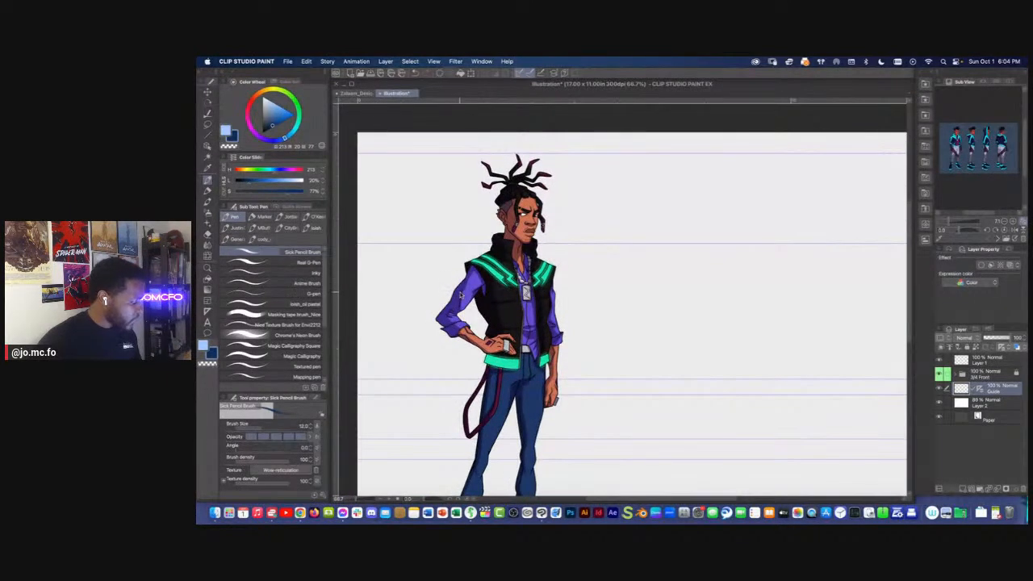
Add horizontal guides at the character's shoulder line and around the top of the head
{"action": "scroll", "coordinate": [470, 271], "scroll_direction": "up", "scroll_amount": 1}
{"action": "left_click_drag", "start_coordinate": [423, 100], "coordinate": [429, 259]}
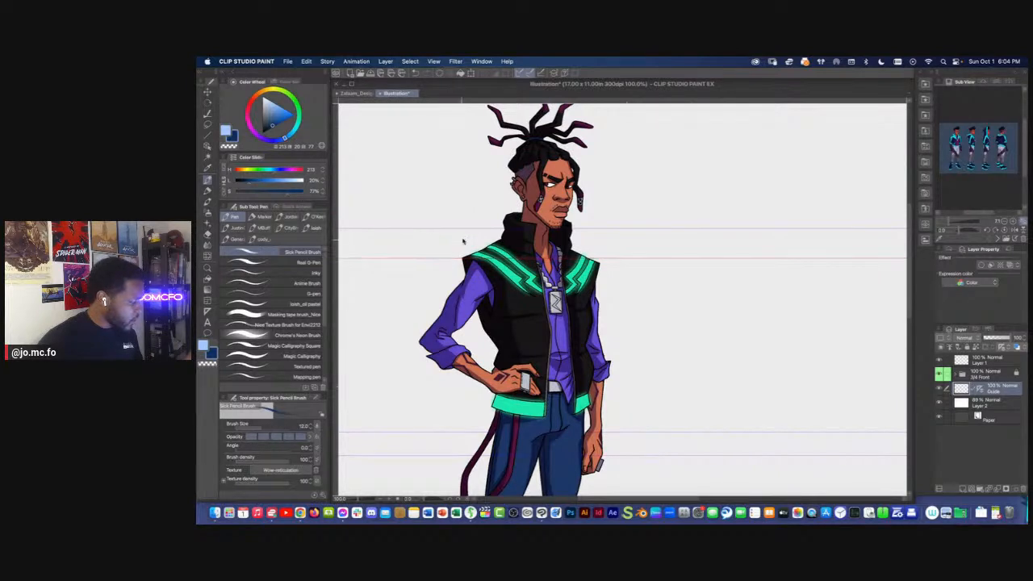
{"action": "left_click_drag", "start_coordinate": [501, 102], "coordinate": [504, 159]}
{"action": "scroll", "coordinate": [501, 186], "scroll_direction": "down", "scroll_amount": 2}
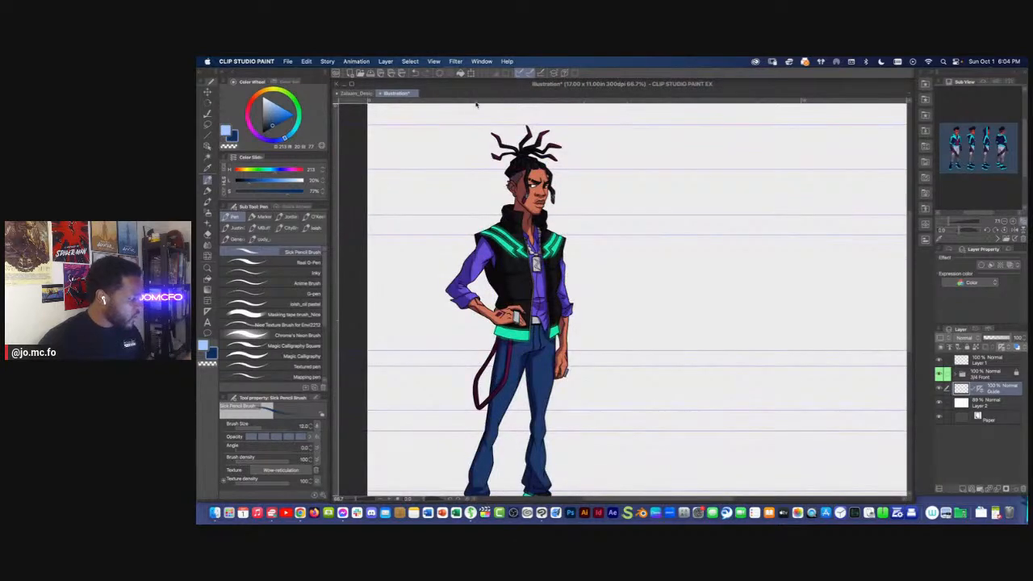
{"action": "scroll", "coordinate": [476, 102], "scroll_direction": "down", "scroll_amount": 2}
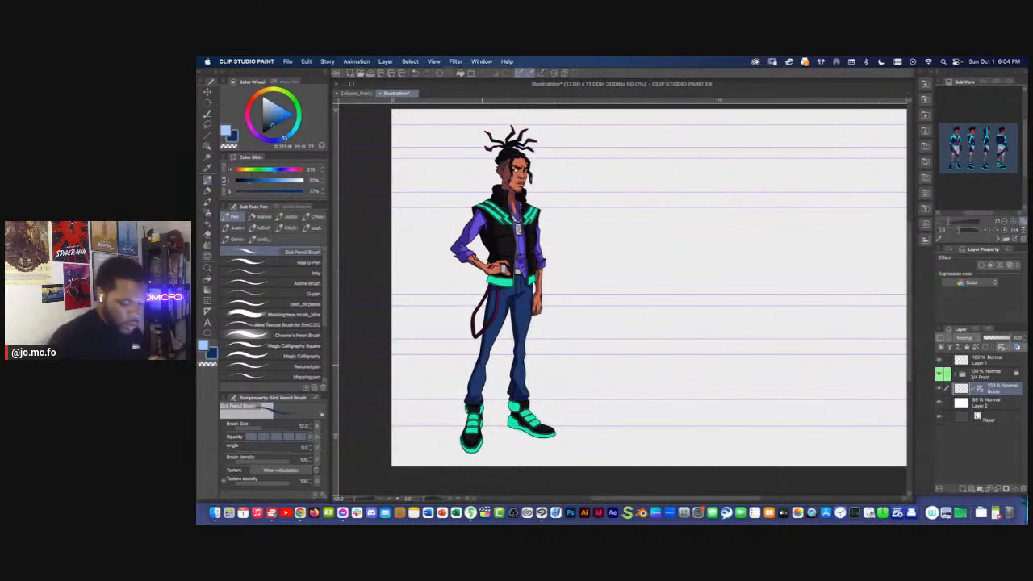
Make Layer 1 the drawing layer and set the drawing colour to a deep blue with 27% luminosity and 100% saturation
{"action": "left_click", "coordinate": [940, 390]}
{"action": "left_click", "coordinate": [939, 389]}
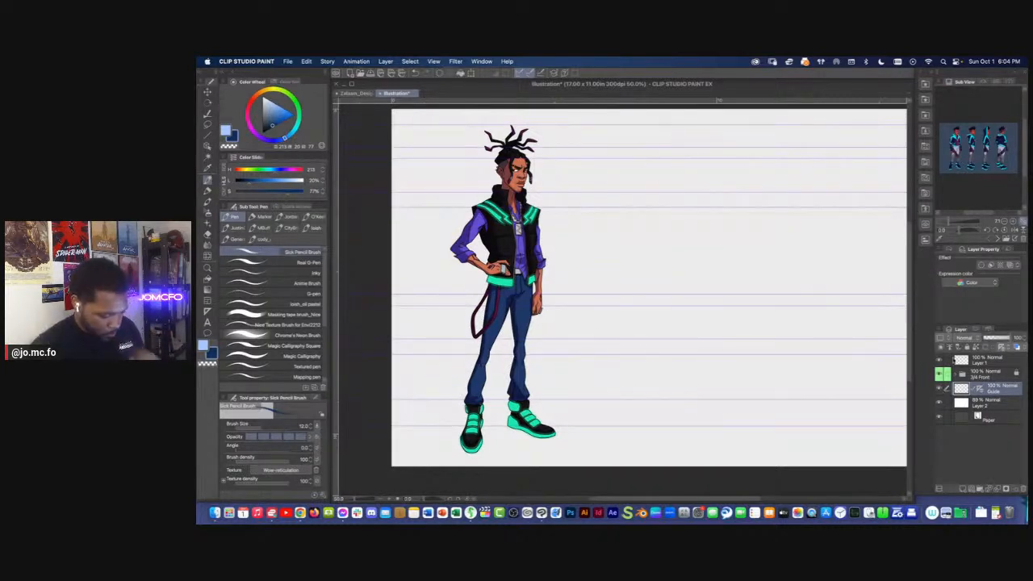
{"action": "left_click", "coordinate": [978, 362]}
{"action": "left_click_drag", "start_coordinate": [569, 262], "coordinate": [580, 292]}
{"action": "left_click", "coordinate": [208, 192]}
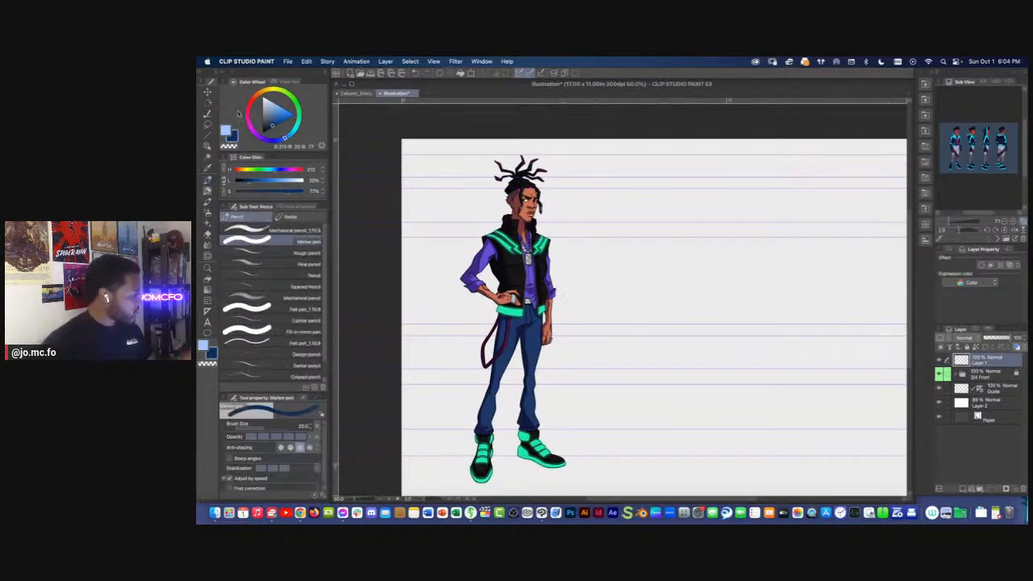
{"action": "left_click", "coordinate": [227, 131]}
{"action": "left_click_drag", "start_coordinate": [275, 117], "coordinate": [280, 123]}
With the Sick Pencil Brush, sketch a small head circle in the empty area beside the character, touching the top-of-head guide
{"action": "key", "text": "super+plus"}
{"action": "left_click_drag", "start_coordinate": [554, 244], "coordinate": [498, 201]}
{"action": "key", "text": "super+minus"}
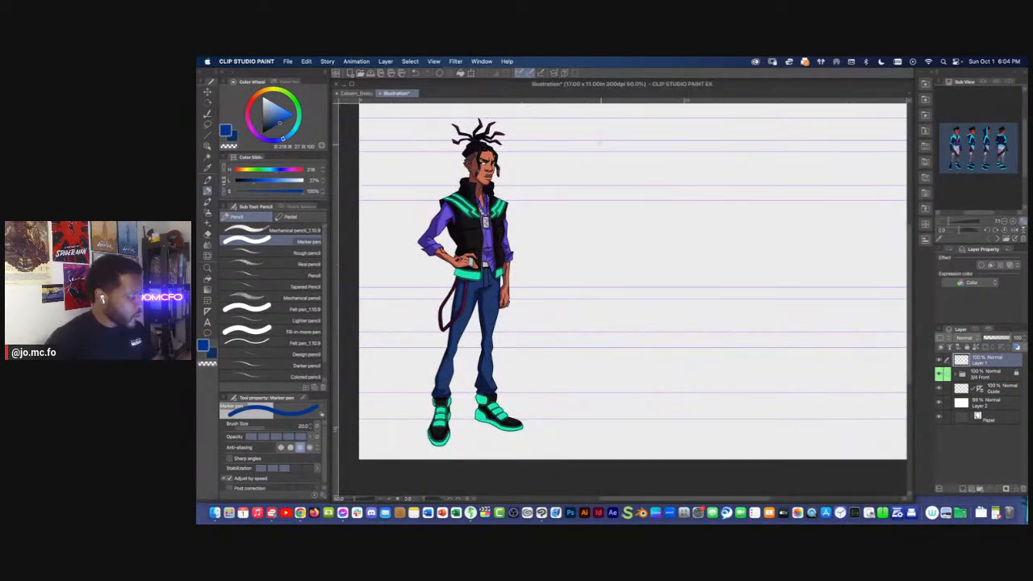
{"action": "key", "text": "p"}
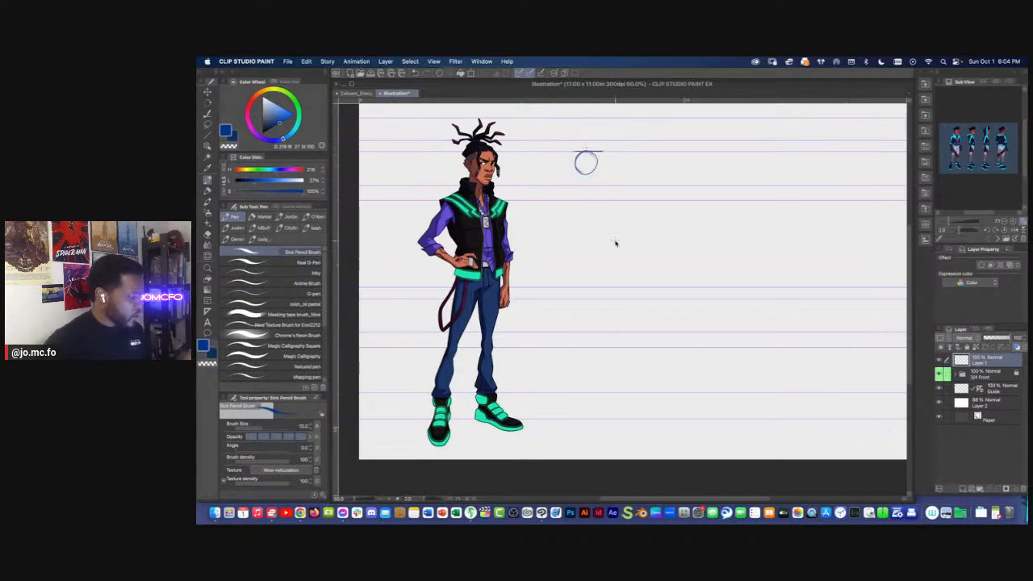
Turn off Link Ruler to Layer for the Guide layer's ruler and make Layer 1 active again
{"action": "left_click", "coordinate": [980, 390]}
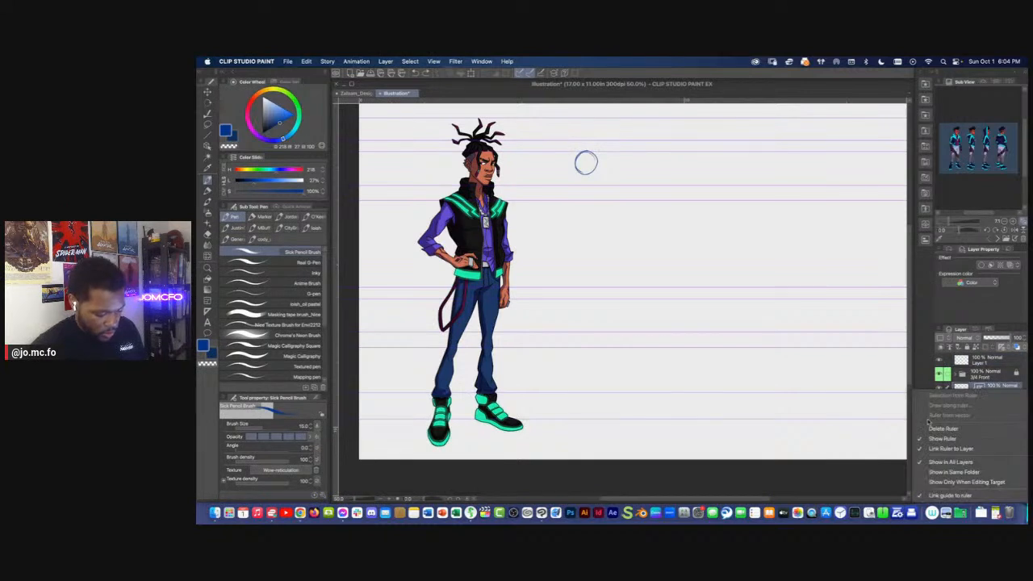
{"action": "left_click", "coordinate": [934, 450]}
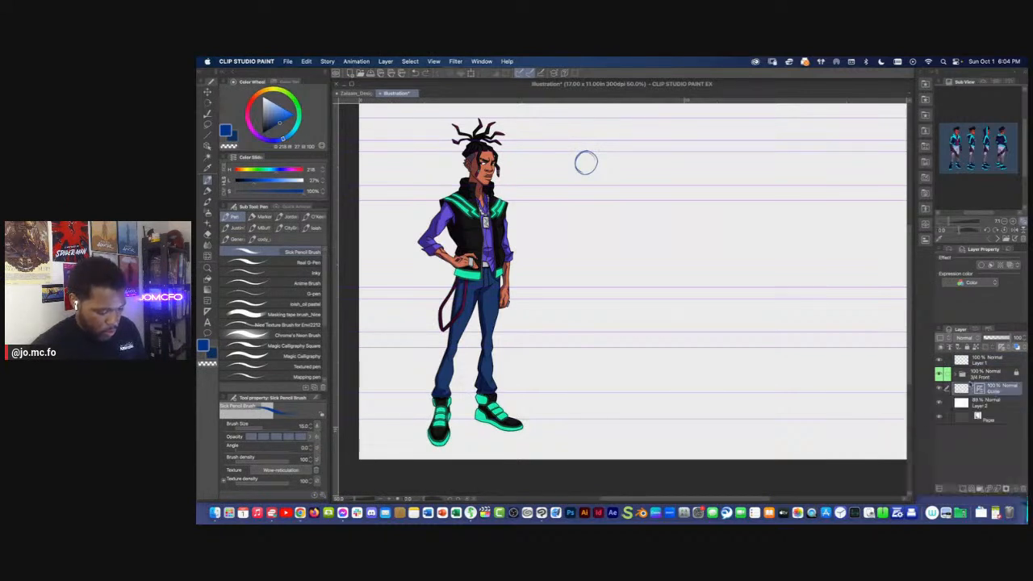
{"action": "left_click", "coordinate": [977, 360]}
Try freehand strokes around and below the head circle
{"action": "mouse_move", "coordinate": [598, 165]}
{"action": "left_mouse_down"}
{"action": "mouse_move", "coordinate": [595, 205]}
{"action": "mouse_move", "coordinate": [595, 185]}
{"action": "left_mouse_up"}
{"action": "key", "text": "cmd+z"}
{"action": "key", "text": "super+z"}
{"action": "left_click_drag", "start_coordinate": [578, 184], "coordinate": [623, 201]}
{"action": "key", "text": "super+z"}
{"action": "key", "text": "super+z"}
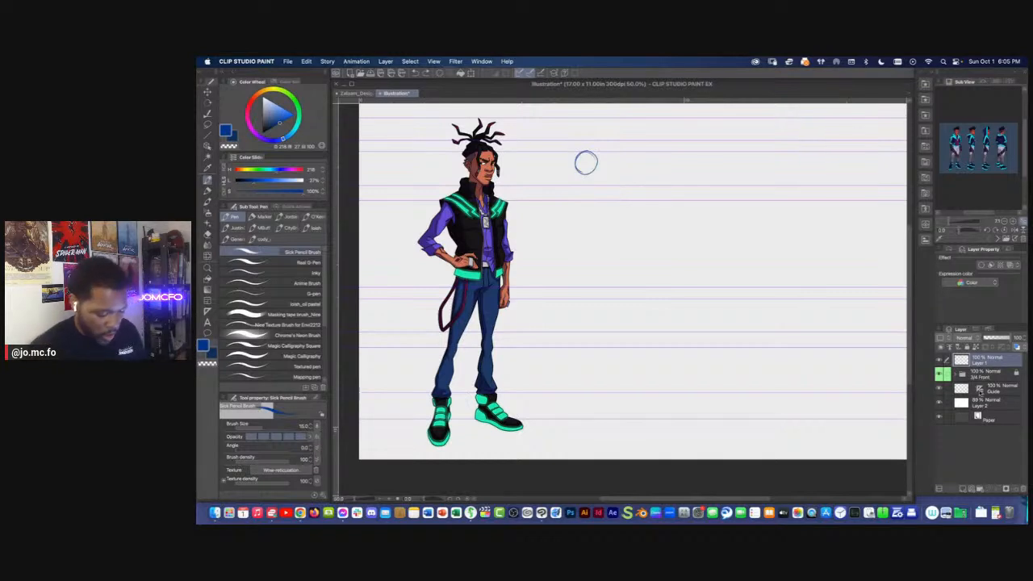
Hide the Guide layer's ruler and show it again
{"action": "left_click", "coordinate": [979, 389]}
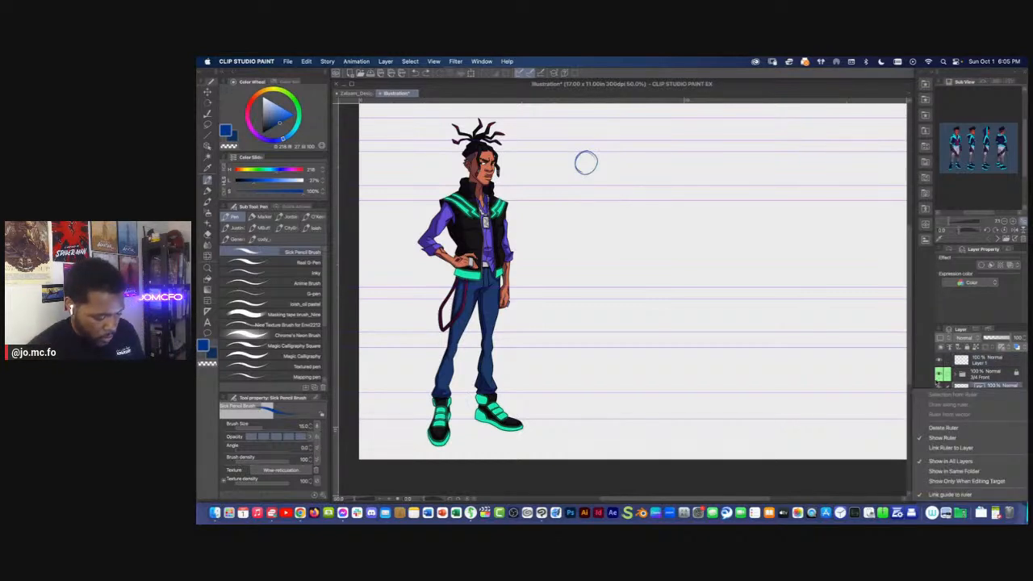
{"action": "left_click", "coordinate": [942, 437]}
{"action": "right_click", "coordinate": [984, 392]}
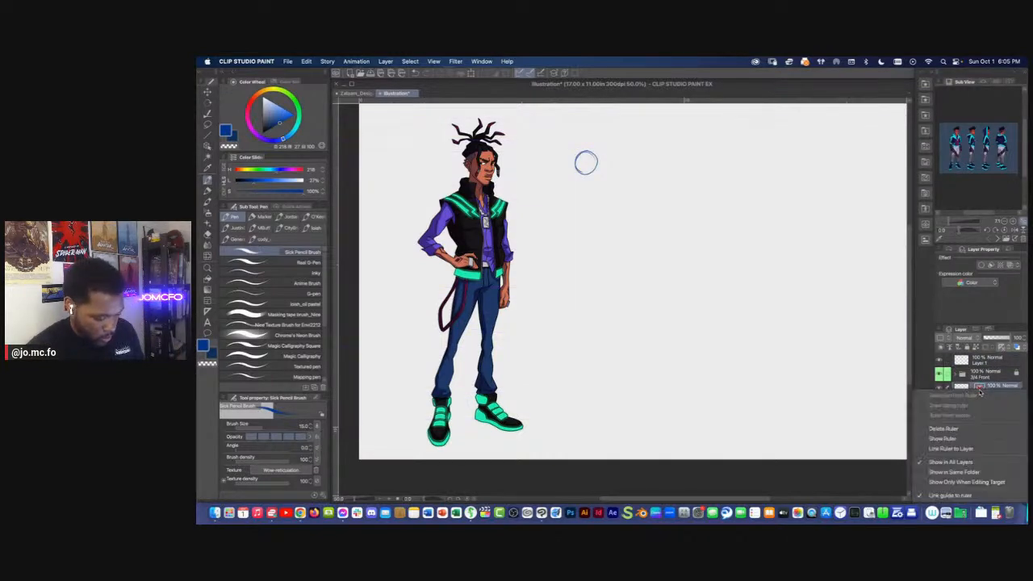
{"action": "left_click", "coordinate": [940, 430]}
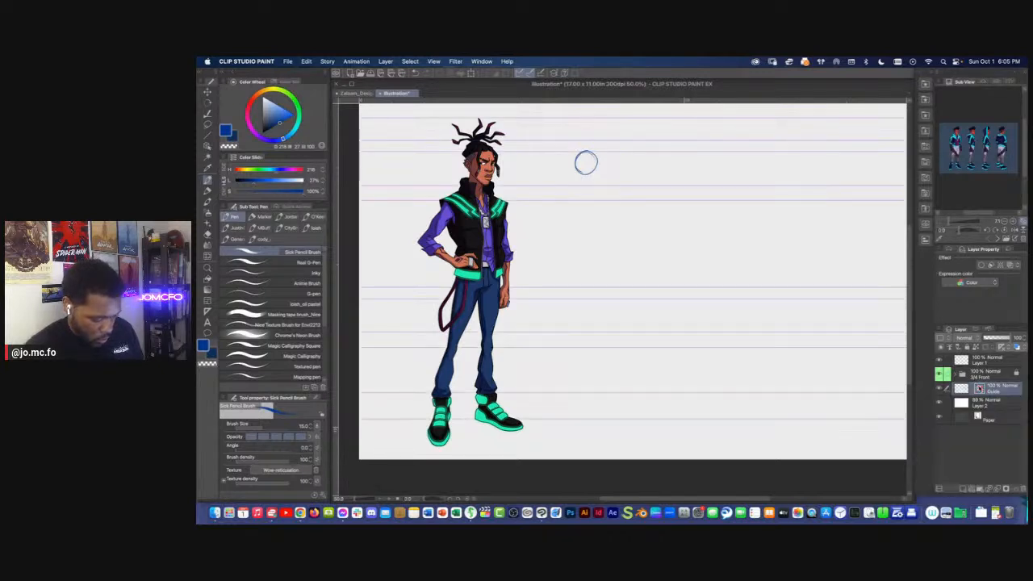
Turn off Link guide to ruler for the Guide layer's ruler and recheck its ruler options
{"action": "right_click", "coordinate": [980, 389]}
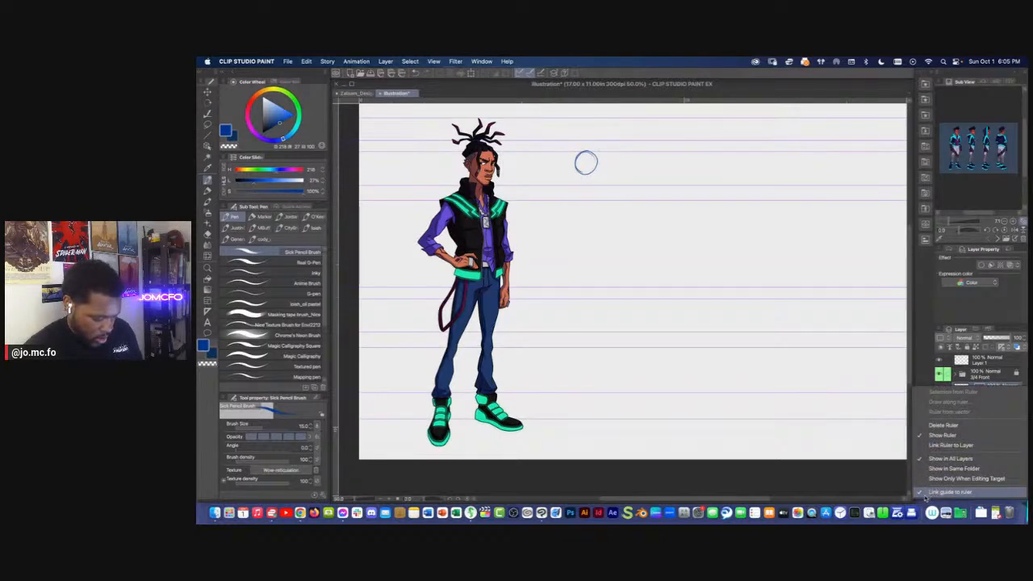
{"action": "left_click", "coordinate": [927, 493]}
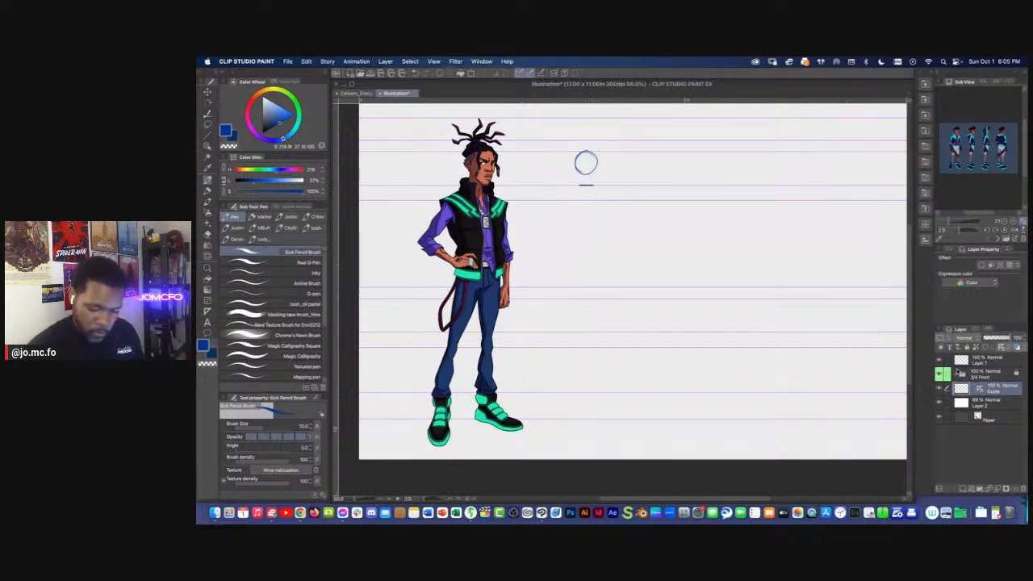
{"action": "right_click", "coordinate": [979, 390]}
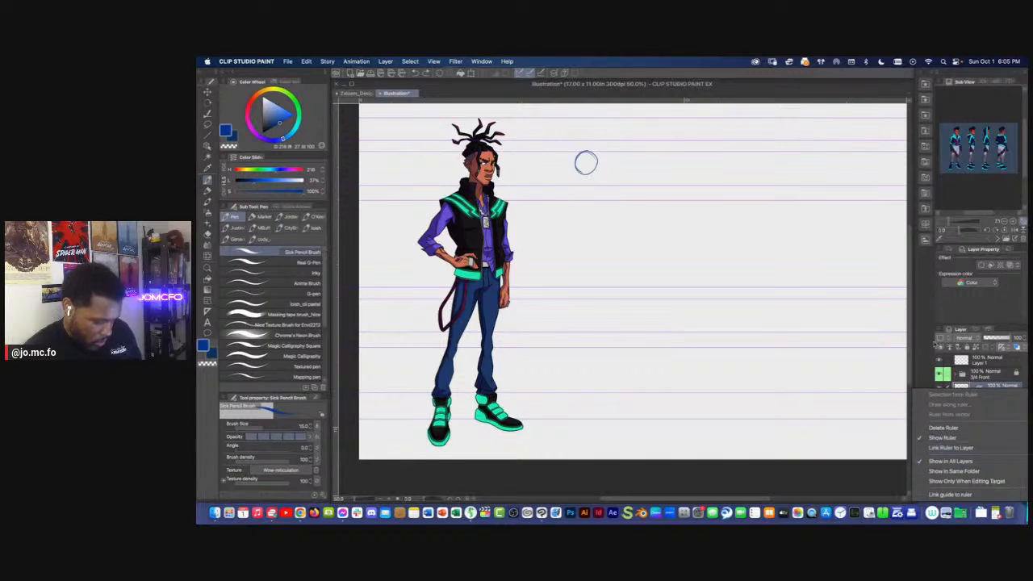
{"action": "left_click", "coordinate": [482, 60]}
{"action": "left_click", "coordinate": [482, 61]}
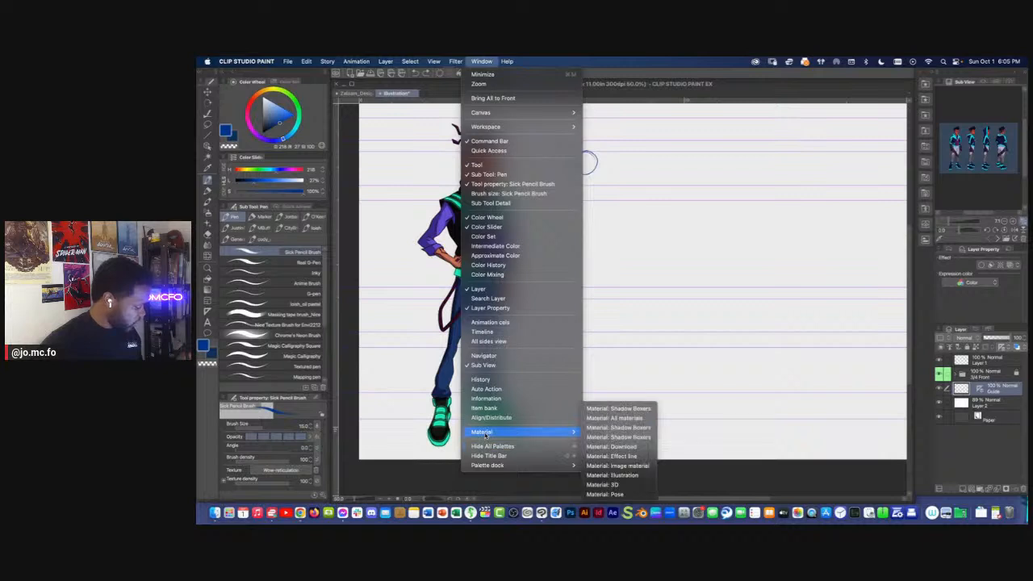
{"action": "mouse_move", "coordinate": [456, 62]}
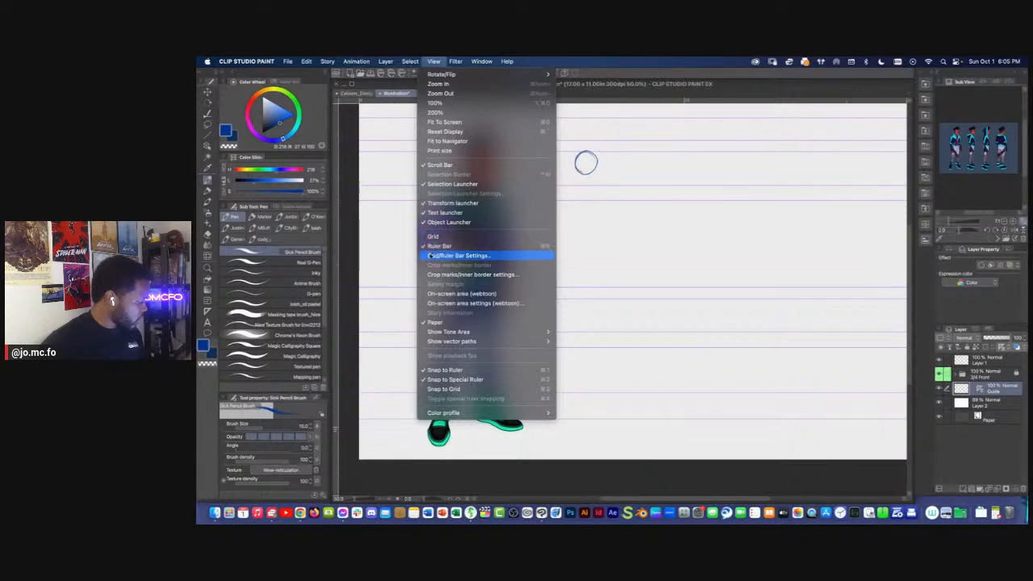
{"action": "left_click", "coordinate": [432, 257]}
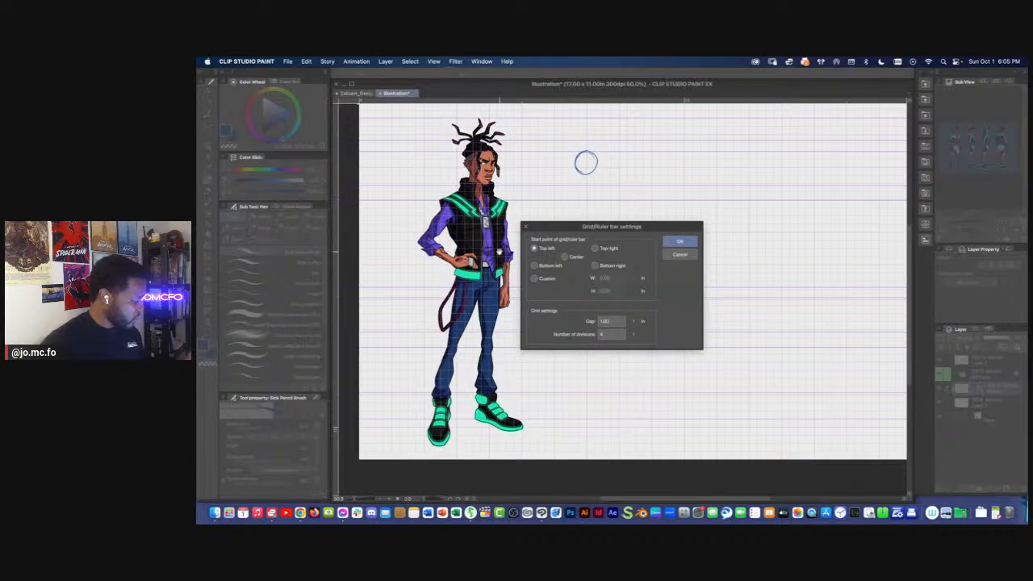
{"action": "left_click", "coordinate": [680, 254]}
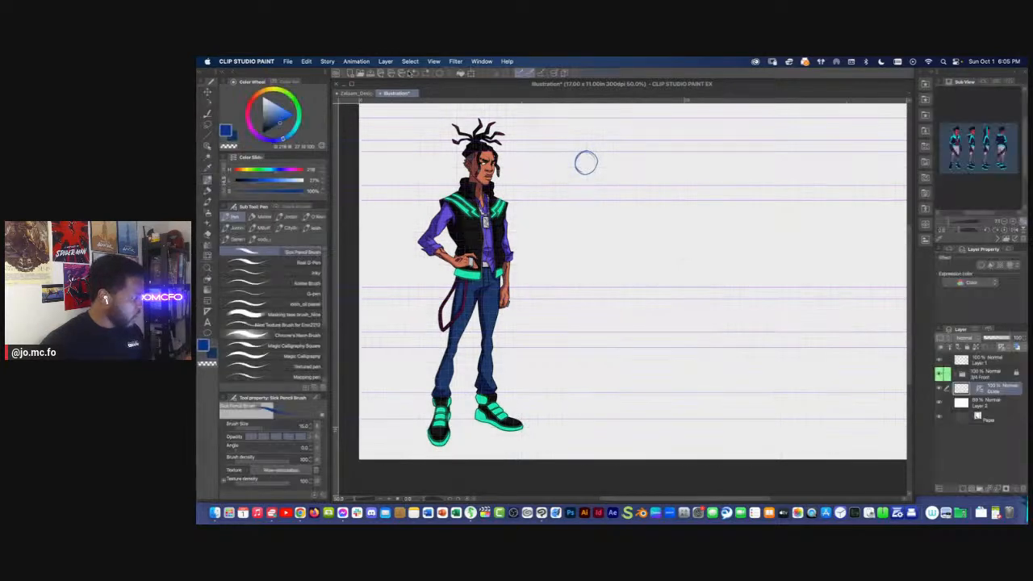
Turn off Snap to Ruler and Snap to Special Ruler, testing short strokes below the head circle in between
{"action": "left_click", "coordinate": [411, 63]}
{"action": "mouse_move", "coordinate": [441, 63]}
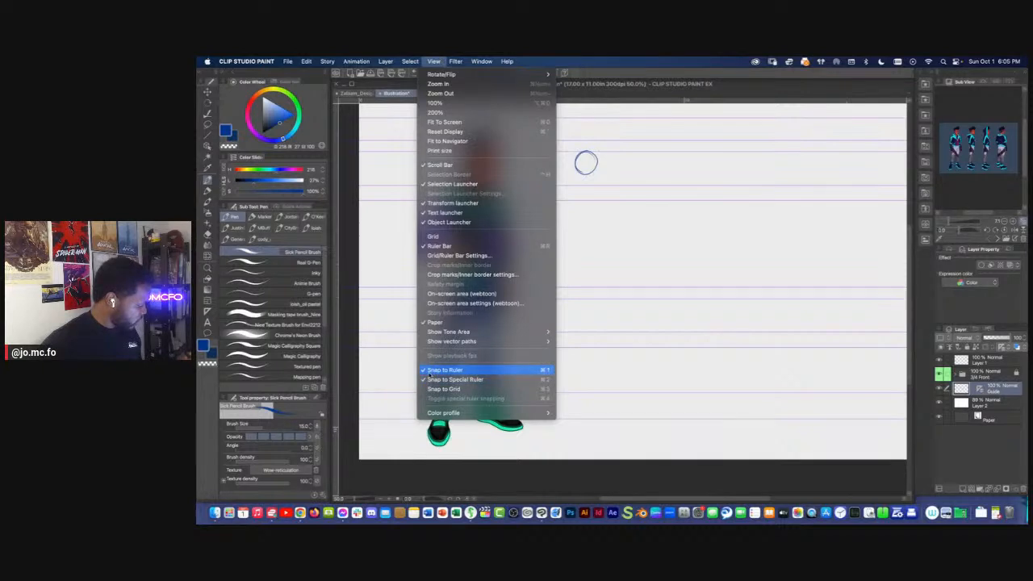
{"action": "left_click", "coordinate": [430, 375]}
{"action": "left_click_drag", "start_coordinate": [586, 173], "coordinate": [592, 193]}
{"action": "left_click_drag", "start_coordinate": [579, 199], "coordinate": [599, 200]}
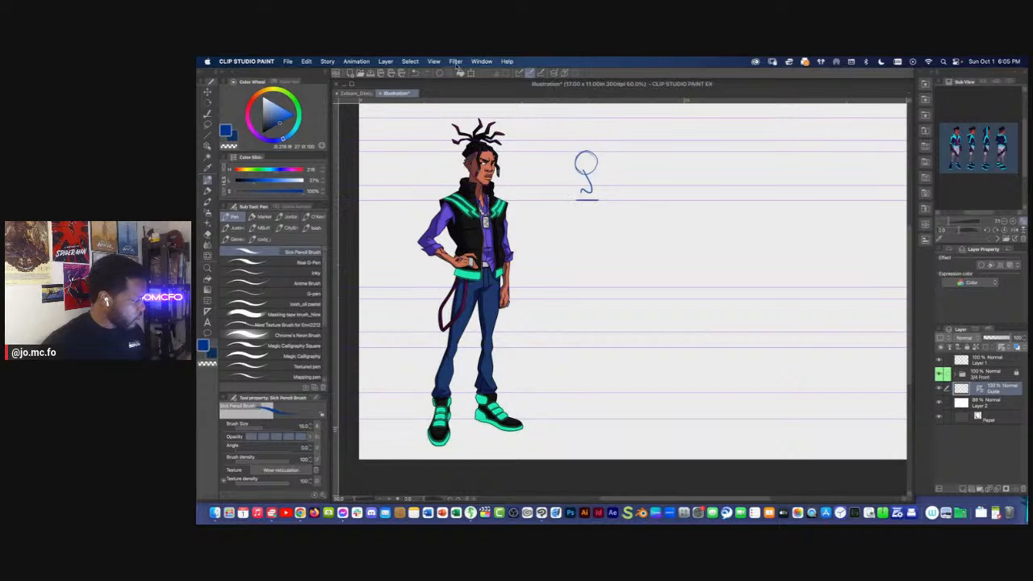
{"action": "left_click", "coordinate": [435, 61]}
{"action": "left_click", "coordinate": [455, 380]}
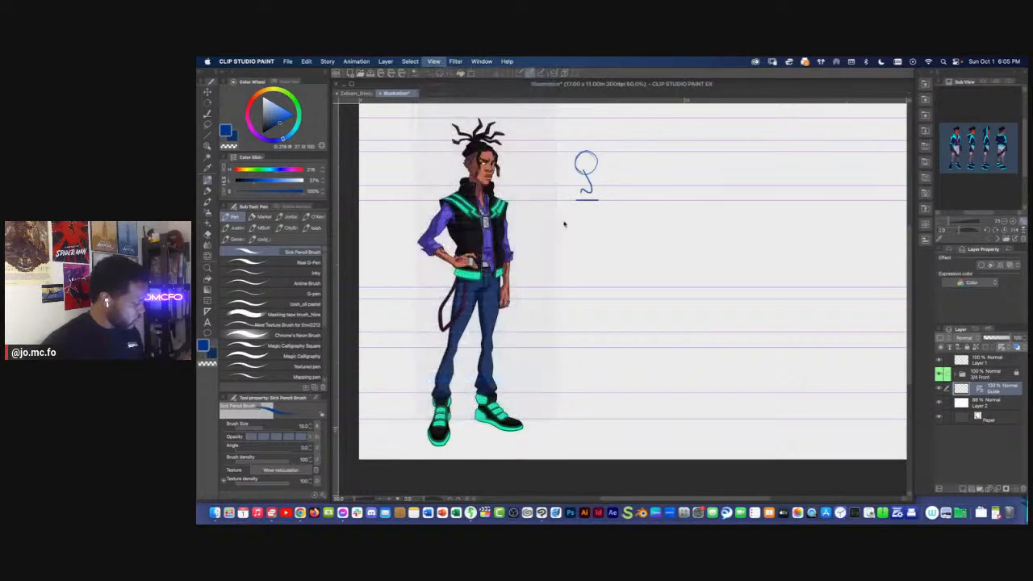
Test loose freehand scribbles below the head circle, down to the leg area
{"action": "mouse_move", "coordinate": [596, 195]}
{"action": "left_mouse_down"}
{"action": "mouse_move", "coordinate": [588, 211]}
{"action": "mouse_move", "coordinate": [559, 200]}
{"action": "mouse_move", "coordinate": [617, 176]}
{"action": "mouse_move", "coordinate": [583, 196]}
{"action": "mouse_move", "coordinate": [556, 237]}
{"action": "left_mouse_up"}
{"action": "mouse_move", "coordinate": [607, 281]}
{"action": "left_mouse_down"}
{"action": "mouse_move", "coordinate": [602, 321]}
{"action": "mouse_move", "coordinate": [575, 342]}
{"action": "left_mouse_up"}
{"action": "key", "text": "super+minus"}
{"action": "left_click_drag", "start_coordinate": [547, 212], "coordinate": [568, 248]}
{"action": "key", "text": "super+plus"}
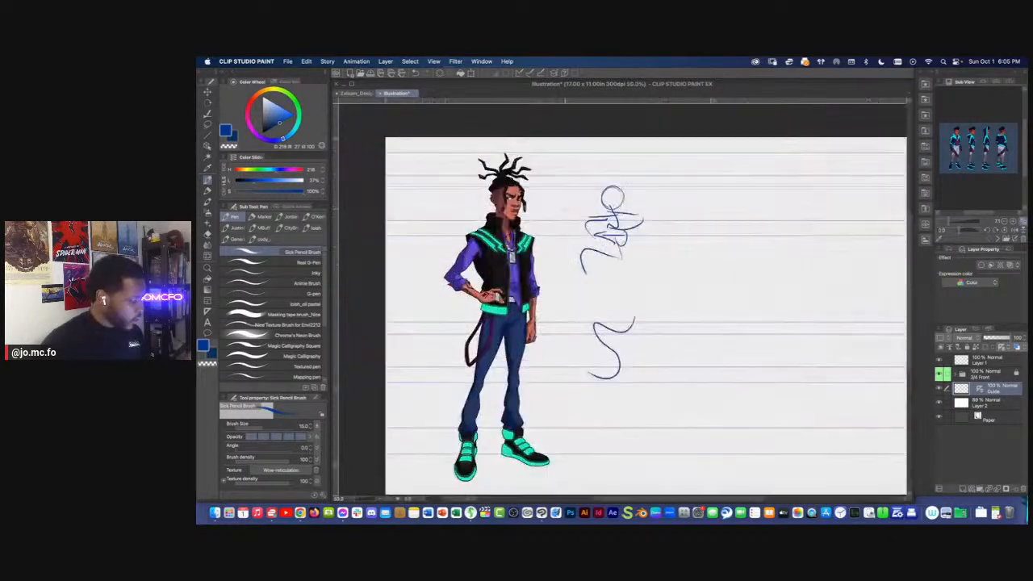
Lasso the test scribbles around the head circle on the Guide layer, delete them and clear the selection
{"action": "key", "text": "m"}
{"action": "mouse_move", "coordinate": [647, 207]}
{"action": "left_mouse_down"}
{"action": "mouse_move", "coordinate": [556, 271]}
{"action": "mouse_move", "coordinate": [645, 174]}
{"action": "left_mouse_up"}
{"action": "key", "text": "Delete"}
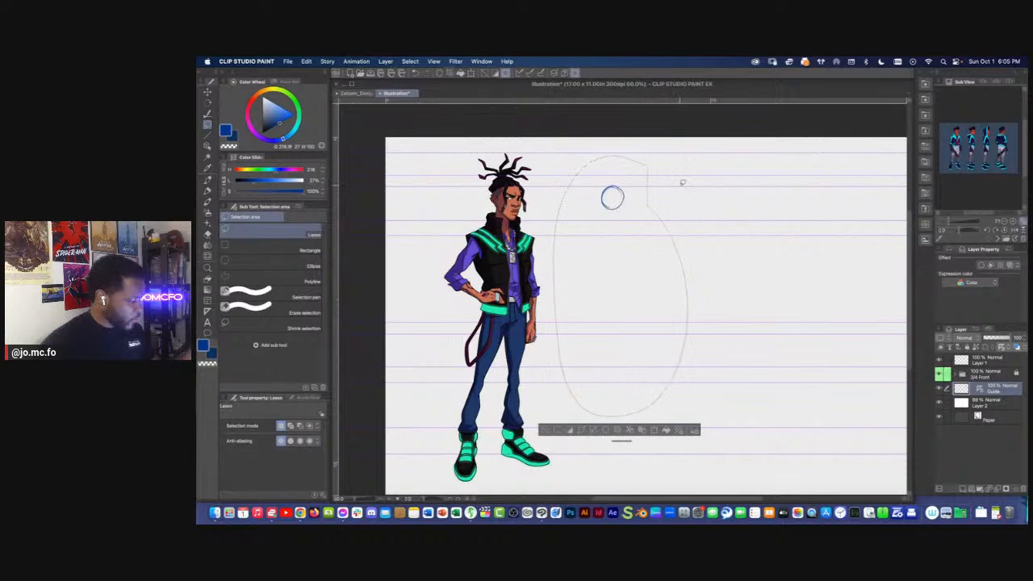
{"action": "key", "text": "super+d"}
Make Layer 1 active and sketch a vertical face line down the front of the head circle with the Sick Pencil Brush
{"action": "left_click", "coordinate": [986, 360]}
{"action": "key", "text": "p"}
{"action": "key", "text": "p"}
{"action": "scroll", "coordinate": [612, 199], "scroll_direction": "up", "scroll_amount": 1}
{"action": "left_click_drag", "start_coordinate": [602, 192], "coordinate": [628, 225]}
{"action": "key", "text": "super+z"}
{"action": "key", "text": "p"}
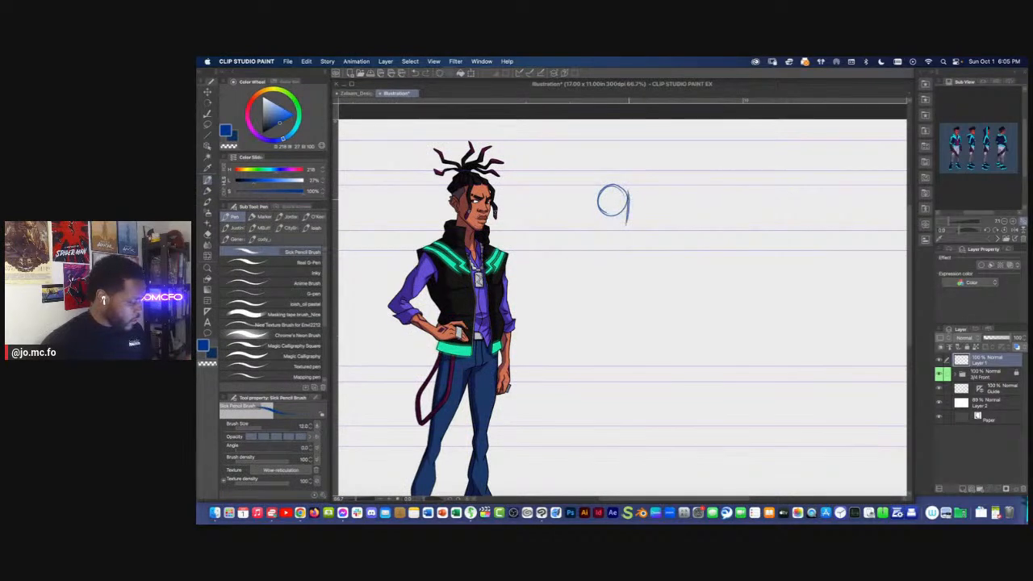
Move the head sketch closer to the character and scale it up to about 122%, keeping its proportions
{"action": "scroll", "coordinate": [570, 292], "scroll_direction": "up", "scroll_amount": 2}
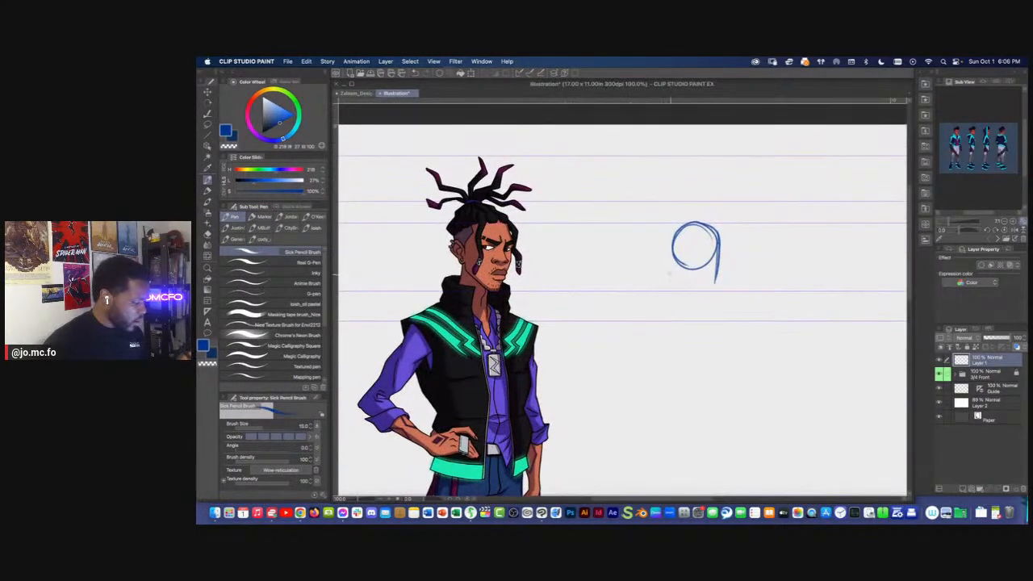
{"action": "key", "text": "super+t"}
{"action": "left_click_drag", "start_coordinate": [692, 259], "coordinate": [607, 259]}
{"action": "scroll", "coordinate": [442, 255], "scroll_direction": "up", "scroll_amount": 1}
{"action": "left_click_drag", "start_coordinate": [441, 255], "coordinate": [414, 254]}
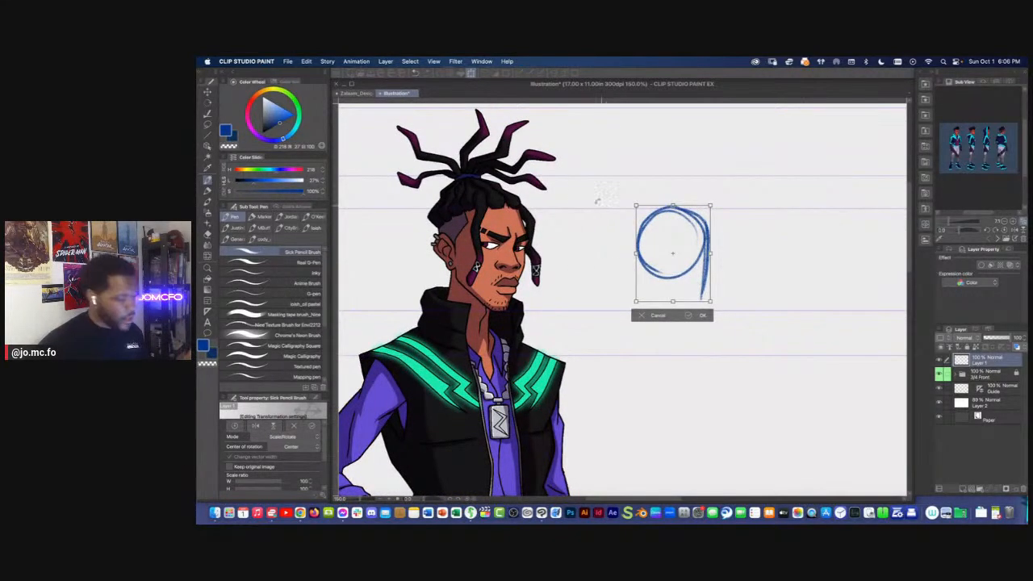
{"action": "left_click_drag", "start_coordinate": [673, 206], "coordinate": [673, 184]}
{"action": "left_click_drag", "start_coordinate": [674, 302], "coordinate": [673, 303]}
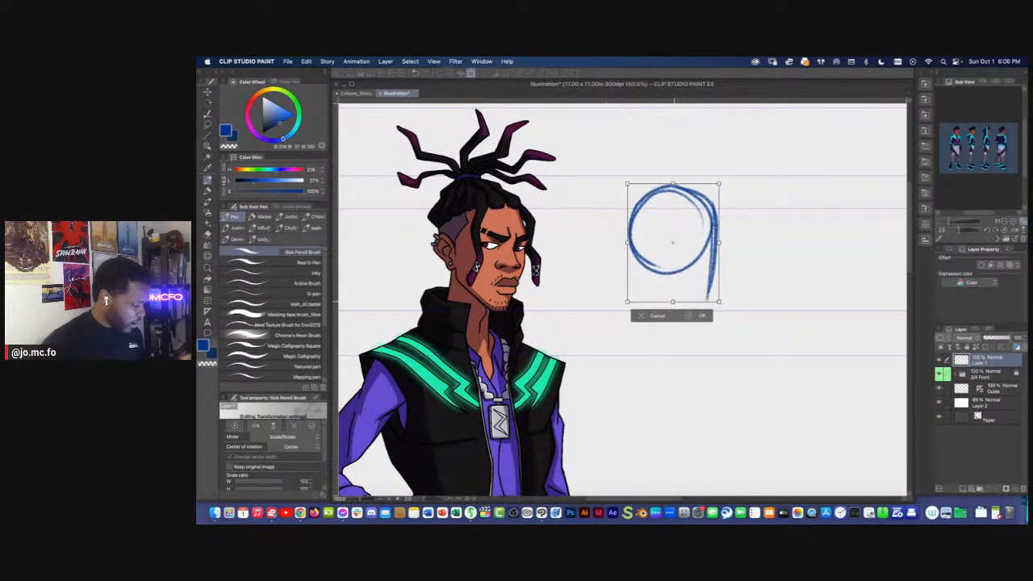
{"action": "key", "text": "Return"}
Sketch the profile's jaw and chin down to the chin guide, and add the nose and eye mark on the face line
{"action": "key", "text": "p"}
{"action": "key", "text": "p"}
{"action": "mouse_move", "coordinate": [663, 248]}
{"action": "left_mouse_down"}
{"action": "mouse_move", "coordinate": [669, 284]}
{"action": "mouse_move", "coordinate": [711, 311]}
{"action": "left_mouse_up"}
{"action": "left_click_drag", "start_coordinate": [711, 285], "coordinate": [711, 311]}
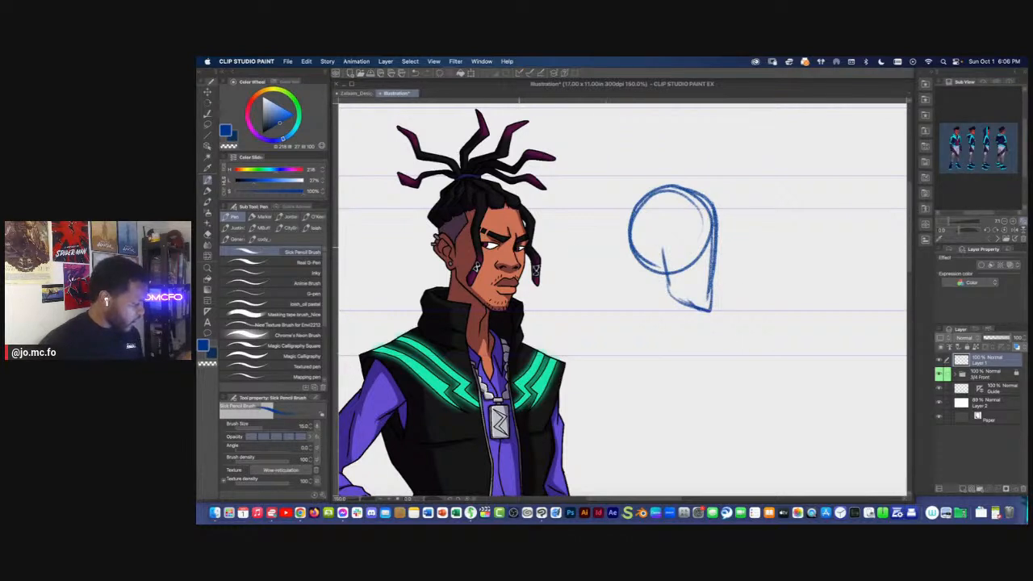
{"action": "mouse_move", "coordinate": [699, 246]}
{"action": "left_mouse_down"}
{"action": "mouse_move", "coordinate": [716, 244]}
{"action": "mouse_move", "coordinate": [728, 271]}
{"action": "left_mouse_up"}
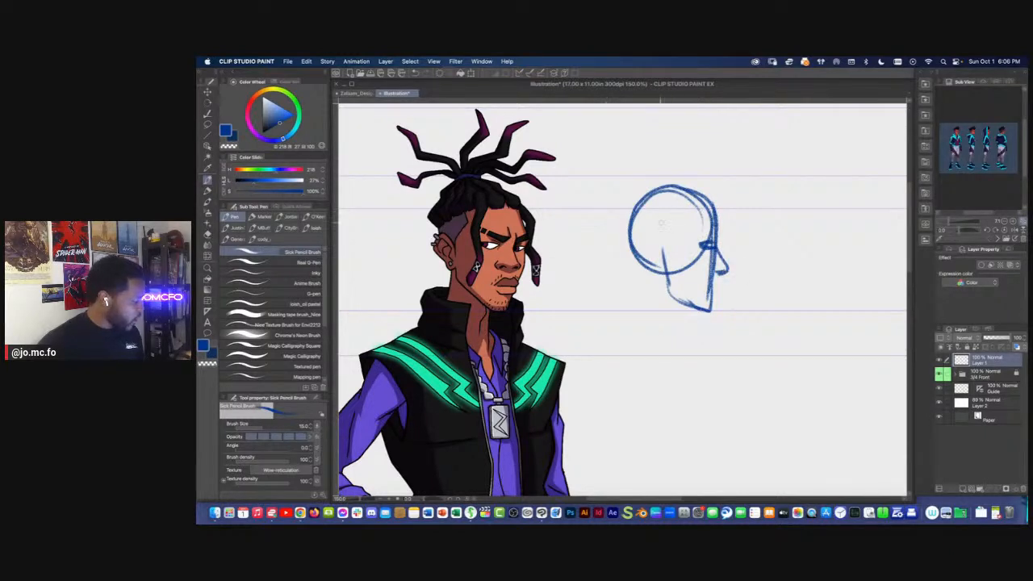
Add the ear and hairline to the profile head and sketch the back-of-neck line down to the shoulder guide
{"action": "mouse_move", "coordinate": [642, 235]}
{"action": "left_mouse_down"}
{"action": "mouse_move", "coordinate": [655, 267]}
{"action": "mouse_move", "coordinate": [663, 243]}
{"action": "left_mouse_up"}
{"action": "mouse_move", "coordinate": [680, 207]}
{"action": "left_mouse_down"}
{"action": "mouse_move", "coordinate": [666, 250]}
{"action": "mouse_move", "coordinate": [671, 220]}
{"action": "mouse_move", "coordinate": [712, 209]}
{"action": "left_mouse_up"}
{"action": "key", "text": "super+minus"}
{"action": "key", "text": "super+minus"}
{"action": "left_click_drag", "start_coordinate": [639, 193], "coordinate": [629, 235]}
Move the head and neck sketch slightly farther from the finished character
{"action": "key", "text": "super+t"}
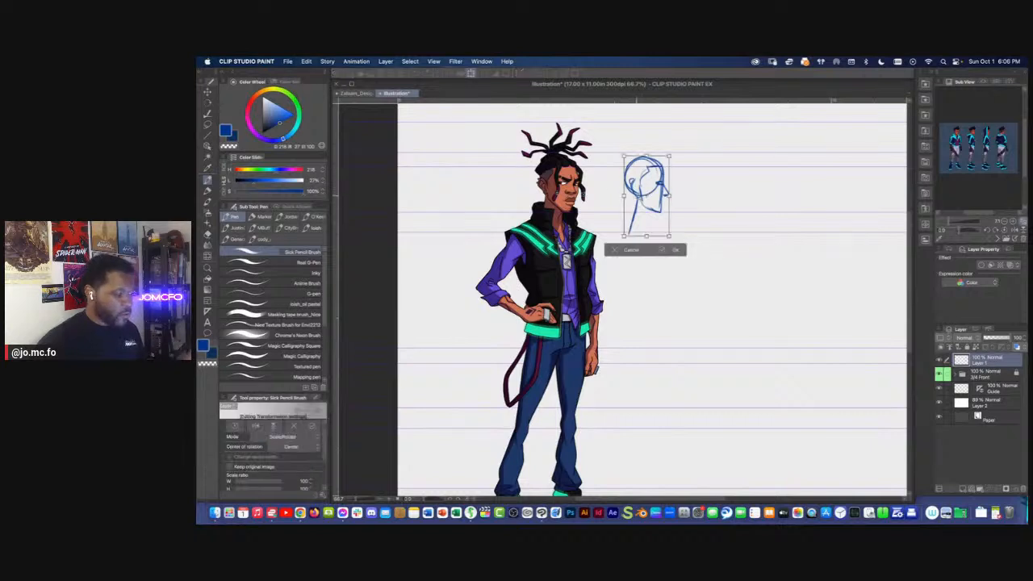
{"action": "left_click_drag", "start_coordinate": [633, 198], "coordinate": [650, 197]}
{"action": "key", "text": "Return"}
With brush size 25, sketch the side-view torso as a curved spine line with a ribcage oval and a tilted pelvis oval
{"action": "left_click_drag", "start_coordinate": [738, 218], "coordinate": [725, 207]}
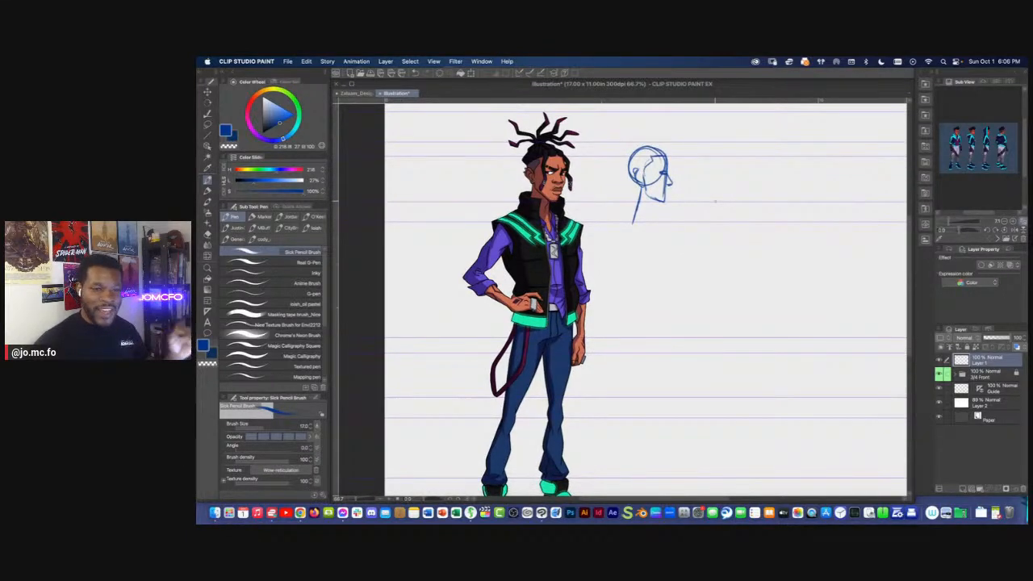
{"action": "mouse_move", "coordinate": [638, 186]}
{"action": "left_mouse_down"}
{"action": "mouse_move", "coordinate": [625, 219]}
{"action": "mouse_move", "coordinate": [651, 256]}
{"action": "left_mouse_up"}
{"action": "key", "text": "bracketright"}
{"action": "mouse_move", "coordinate": [629, 221]}
{"action": "left_mouse_down"}
{"action": "mouse_move", "coordinate": [662, 271]}
{"action": "mouse_move", "coordinate": [663, 260]}
{"action": "mouse_move", "coordinate": [662, 279]}
{"action": "left_mouse_up"}
{"action": "mouse_move", "coordinate": [662, 234]}
{"action": "left_mouse_down"}
{"action": "mouse_move", "coordinate": [652, 323]}
{"action": "mouse_move", "coordinate": [634, 333]}
{"action": "left_mouse_up"}
{"action": "left_click_drag", "start_coordinate": [659, 297], "coordinate": [637, 334]}
{"action": "left_click_drag", "start_coordinate": [637, 264], "coordinate": [645, 234]}
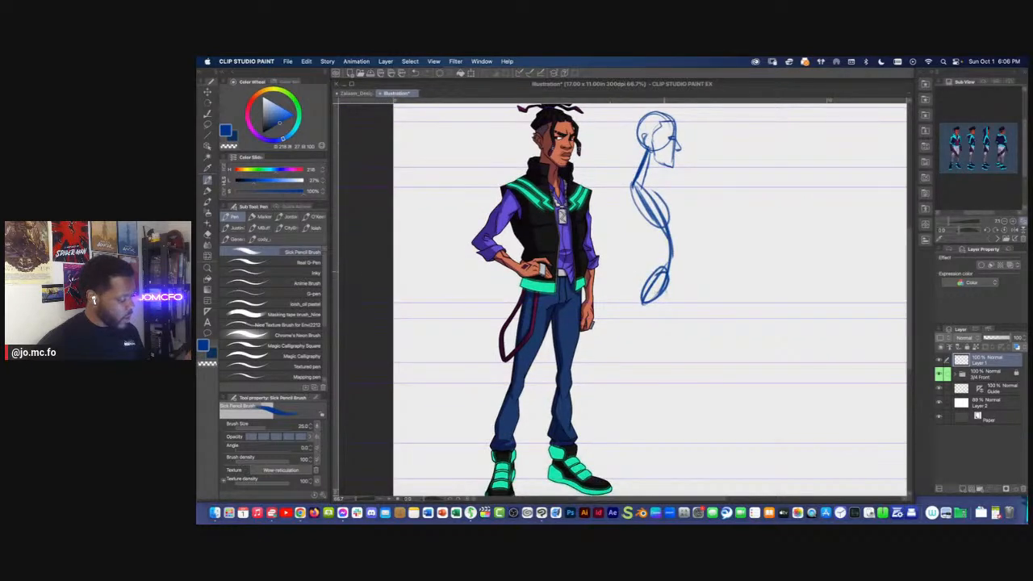
Try two long curved strokes behind the side-view torso and undo them
{"action": "left_click_drag", "start_coordinate": [640, 269], "coordinate": [645, 238]}
{"action": "mouse_move", "coordinate": [610, 144]}
{"action": "left_mouse_down"}
{"action": "mouse_move", "coordinate": [637, 235]}
{"action": "mouse_move", "coordinate": [623, 263]}
{"action": "left_mouse_up"}
{"action": "left_click_drag", "start_coordinate": [609, 144], "coordinate": [642, 212]}
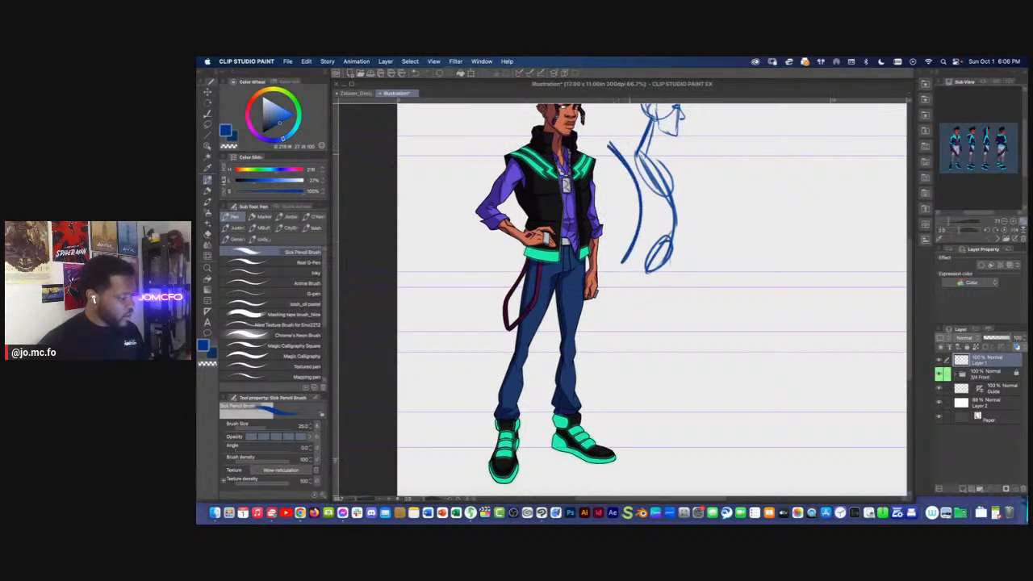
{"action": "key", "text": "super+z"}
{"action": "key", "text": "super+z"}
Sketch the side-view leg as thigh, knee and shin curves ending in a foot line on the ground guide, and reduce the brush size to 20
{"action": "left_click_drag", "start_coordinate": [637, 155], "coordinate": [637, 203]}
{"action": "mouse_move", "coordinate": [650, 115]}
{"action": "left_mouse_down"}
{"action": "mouse_move", "coordinate": [613, 198]}
{"action": "mouse_move", "coordinate": [624, 305]}
{"action": "mouse_move", "coordinate": [600, 331]}
{"action": "mouse_move", "coordinate": [648, 323]}
{"action": "mouse_move", "coordinate": [641, 357]}
{"action": "mouse_move", "coordinate": [631, 353]}
{"action": "mouse_move", "coordinate": [632, 425]}
{"action": "mouse_move", "coordinate": [662, 425]}
{"action": "left_mouse_up"}
{"action": "key", "text": "super+z"}
{"action": "key", "text": "super+minus"}
{"action": "left_click_drag", "start_coordinate": [557, 432], "coordinate": [507, 398]}
{"action": "scroll", "coordinate": [559, 410], "scroll_direction": "up", "scroll_amount": 2}
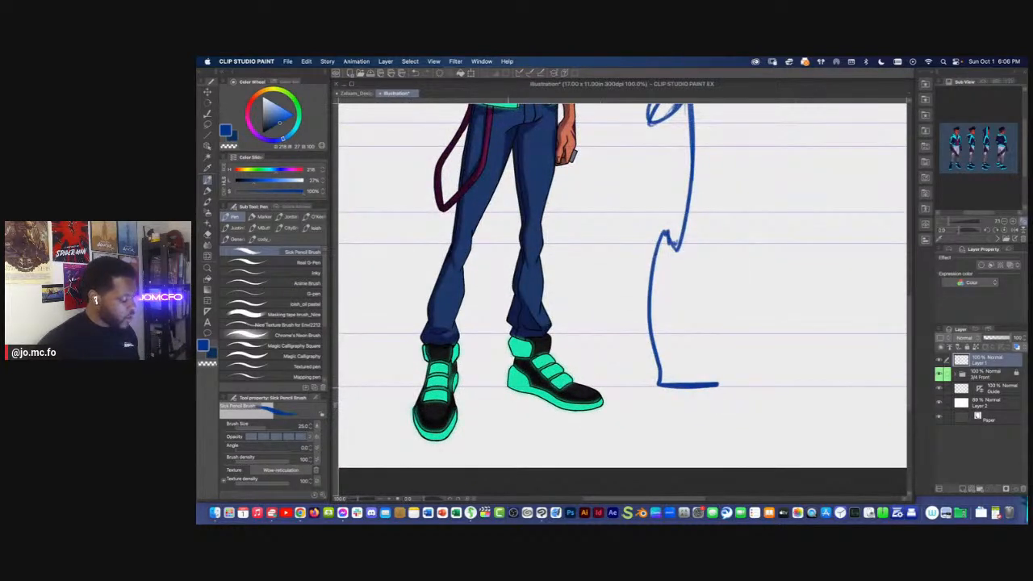
{"action": "key", "text": "["}
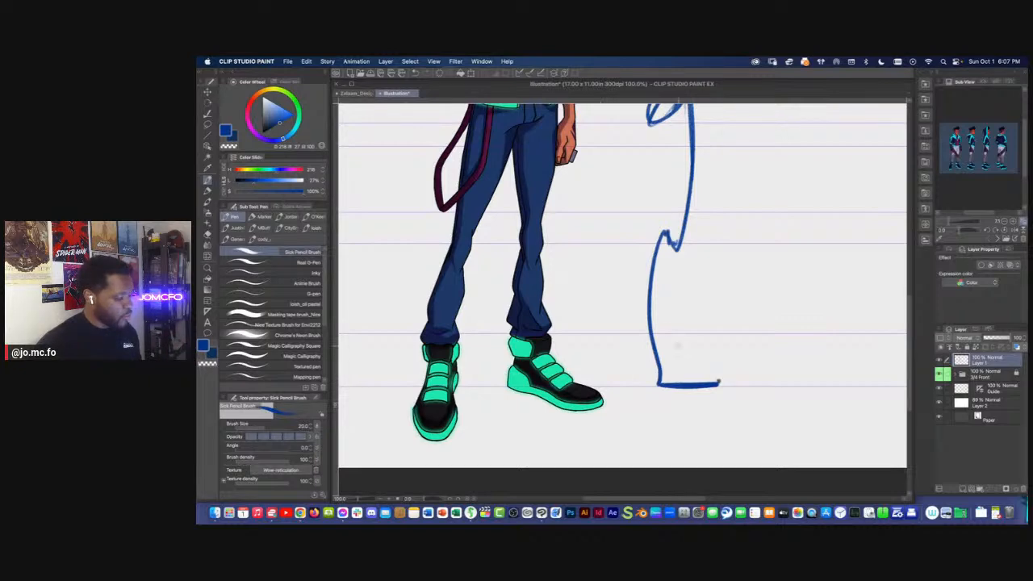
{"action": "scroll", "coordinate": [624, 313], "scroll_direction": "down", "scroll_amount": 3}
{"action": "scroll", "coordinate": [632, 315], "scroll_direction": "up", "scroll_amount": 1}
{"action": "scroll", "coordinate": [633, 315], "scroll_direction": "up", "scroll_amount": 1}
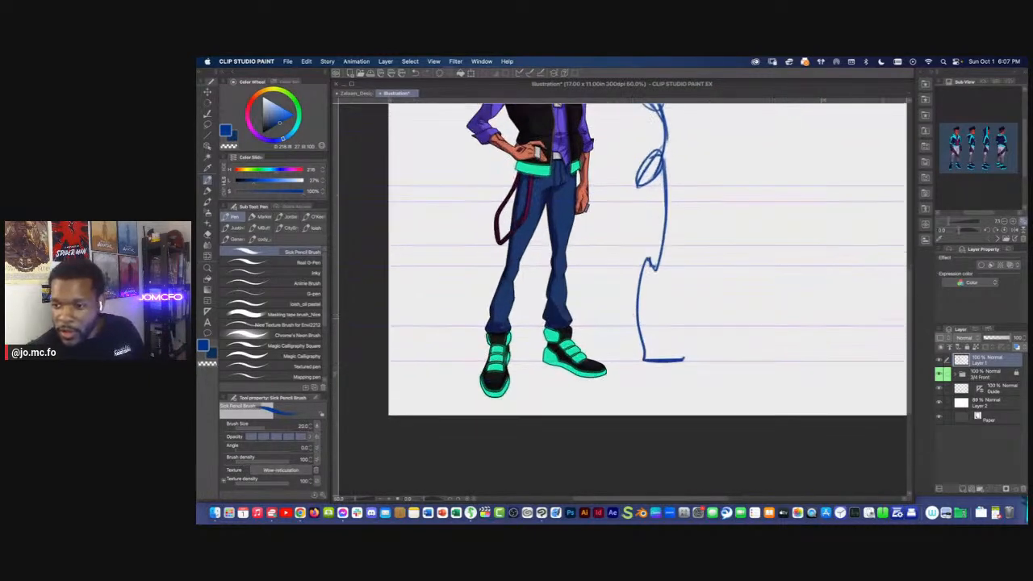
{"action": "key", "text": "Tab"}
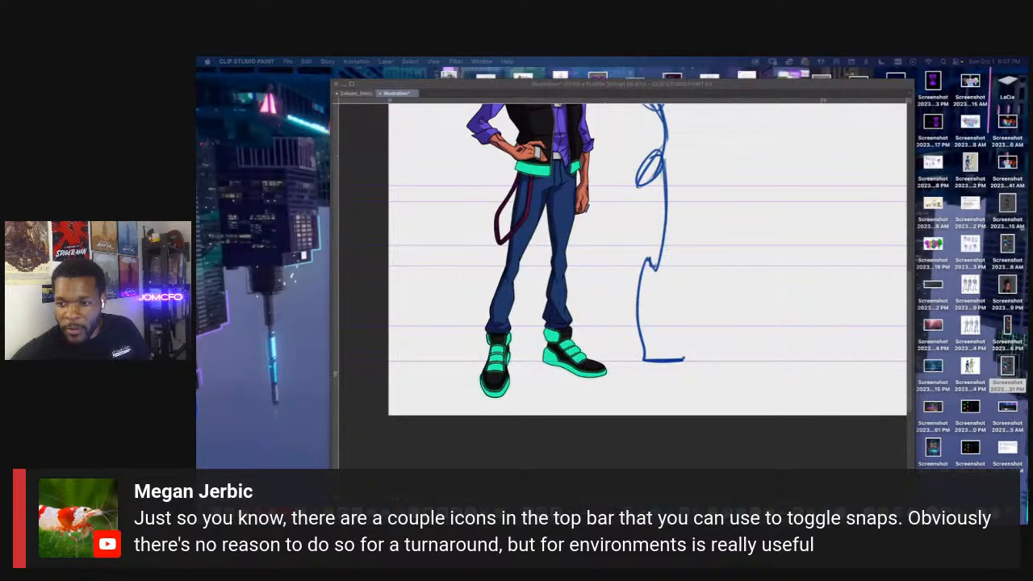
{"action": "key", "text": "Tab"}
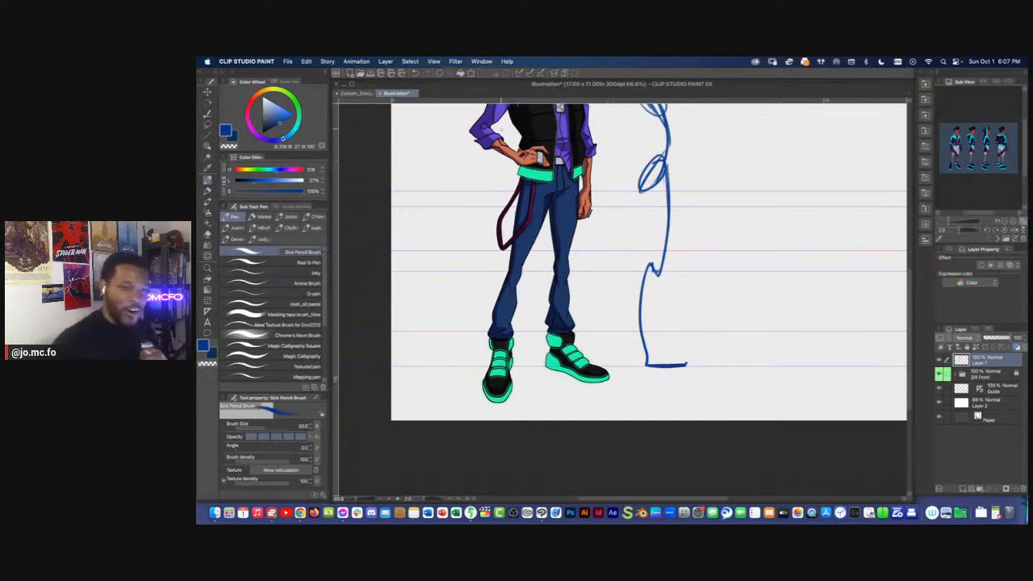
With brush size 17, draw a straight vertical line from the side-view figure's upper back down to the ground guide
{"action": "left_click_drag", "start_coordinate": [546, 268], "coordinate": [543, 342]}
{"action": "key", "text": "super+minus"}
{"action": "left_click_drag", "start_coordinate": [591, 240], "coordinate": [616, 272]}
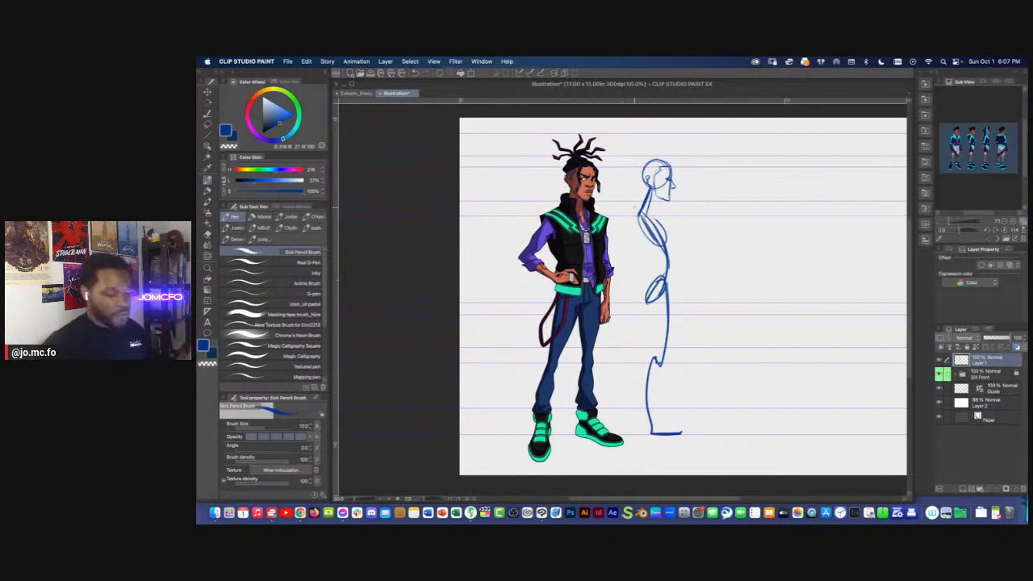
{"action": "key", "text": "bracketleft"}
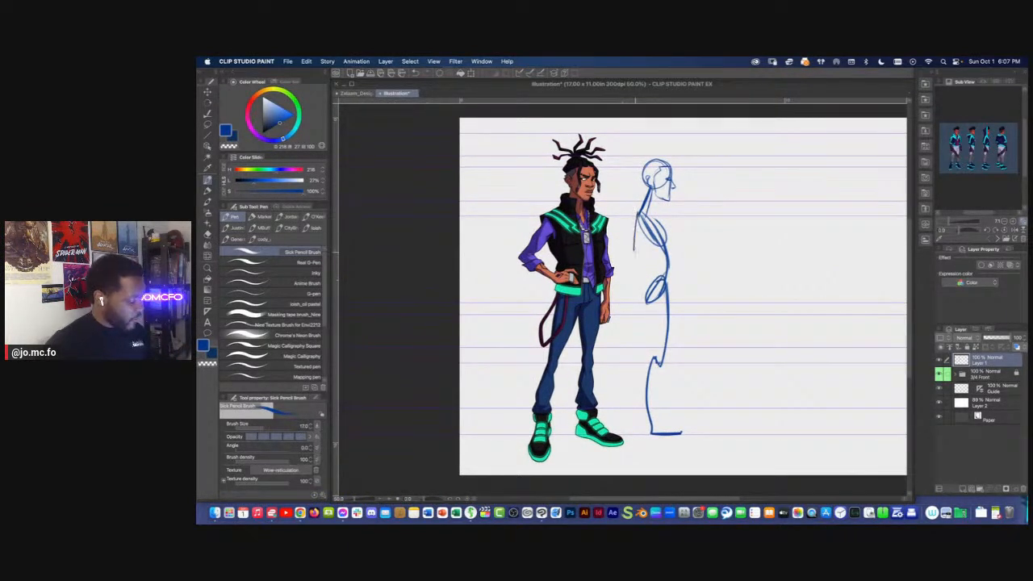
{"action": "left_click_drag", "start_coordinate": [638, 220], "coordinate": [639, 434]}
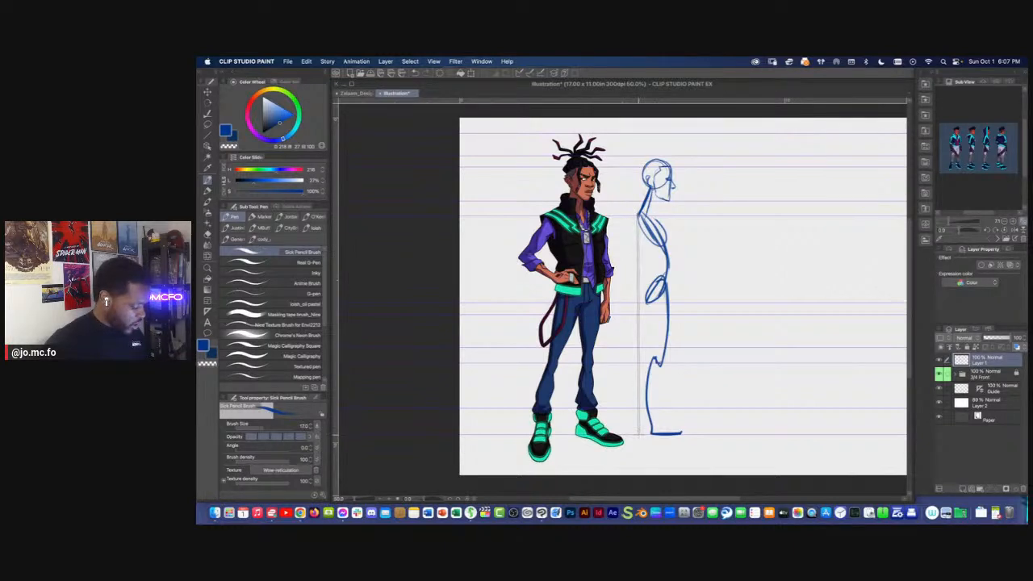
{"action": "left_click_drag", "start_coordinate": [638, 213], "coordinate": [637, 436]}
{"action": "key", "text": "super+z"}
{"action": "mouse_move", "coordinate": [652, 212]}
{"action": "left_mouse_down"}
{"action": "mouse_move", "coordinate": [638, 242]}
{"action": "mouse_move", "coordinate": [670, 235]}
{"action": "mouse_move", "coordinate": [646, 255]}
{"action": "mouse_move", "coordinate": [673, 218]}
{"action": "mouse_move", "coordinate": [645, 302]}
{"action": "mouse_move", "coordinate": [652, 275]}
{"action": "left_mouse_up"}
{"action": "key", "text": "["}
{"action": "key", "text": "["}
{"action": "key", "text": "]"}
Draw a small circle at the base of the vertical line and remove the foot line from the side-view leg
{"action": "mouse_move", "coordinate": [636, 218]}
{"action": "left_mouse_down"}
{"action": "mouse_move", "coordinate": [639, 436]}
{"action": "mouse_move", "coordinate": [616, 335]}
{"action": "mouse_move", "coordinate": [607, 353]}
{"action": "mouse_move", "coordinate": [619, 347]}
{"action": "left_mouse_up"}
{"action": "scroll", "coordinate": [634, 411], "scroll_direction": "up", "scroll_amount": 2}
{"action": "key", "text": "bracketleft"}
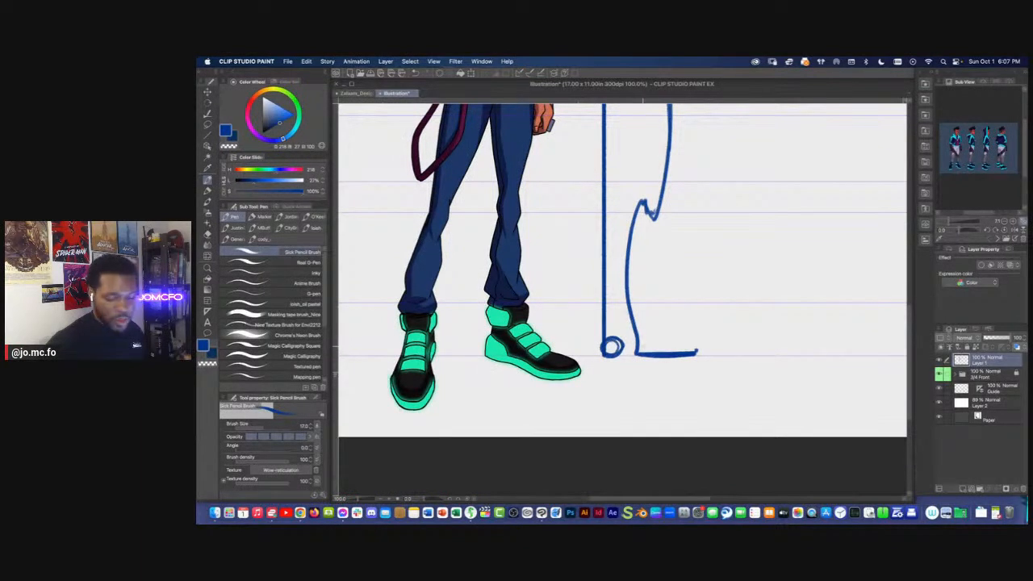
{"action": "key", "text": "super+z"}
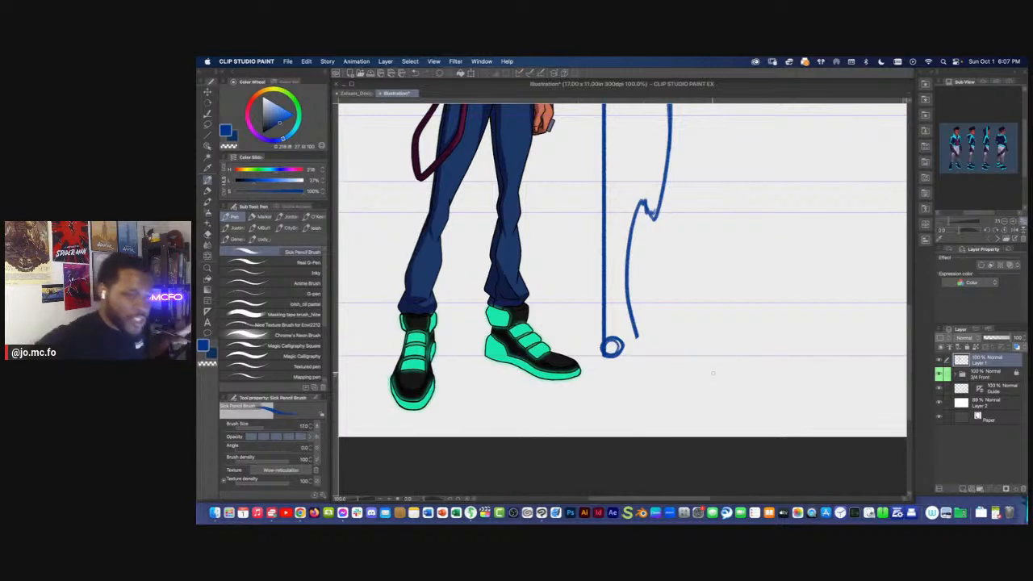
With brush size 20, sketch a wedge-shaped foot extending forward from the heel circle of the side-view figure
{"action": "left_click_drag", "start_coordinate": [707, 282], "coordinate": [669, 309]}
{"action": "key", "text": "bracketright"}
{"action": "mouse_move", "coordinate": [571, 353]}
{"action": "left_mouse_down"}
{"action": "mouse_move", "coordinate": [625, 369]}
{"action": "mouse_move", "coordinate": [575, 374]}
{"action": "left_mouse_up"}
{"action": "left_click_drag", "start_coordinate": [651, 380], "coordinate": [570, 382]}
{"action": "key", "text": "super+minus"}
{"action": "key", "text": "super+minus"}
Strengthen the back edges of the side-view pelvis and ribcage, and mark small alignment dots behind the upper back, hips and heel with brush size 17
{"action": "left_click_drag", "start_coordinate": [556, 310], "coordinate": [582, 352]}
{"action": "mouse_move", "coordinate": [597, 245]}
{"action": "left_mouse_down"}
{"action": "mouse_move", "coordinate": [629, 281]}
{"action": "mouse_move", "coordinate": [620, 313]}
{"action": "left_mouse_up"}
{"action": "key", "text": "super+plus"}
{"action": "left_click_drag", "start_coordinate": [632, 276], "coordinate": [622, 313]}
{"action": "left_click_drag", "start_coordinate": [627, 278], "coordinate": [620, 302]}
{"action": "left_click_drag", "start_coordinate": [618, 211], "coordinate": [638, 257]}
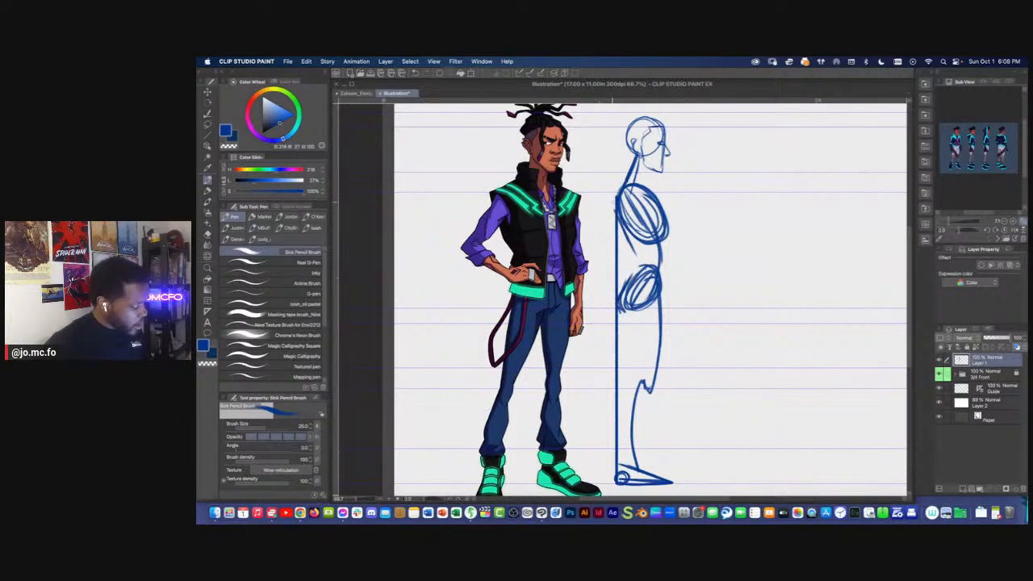
{"action": "key", "text": "bracketleft"}
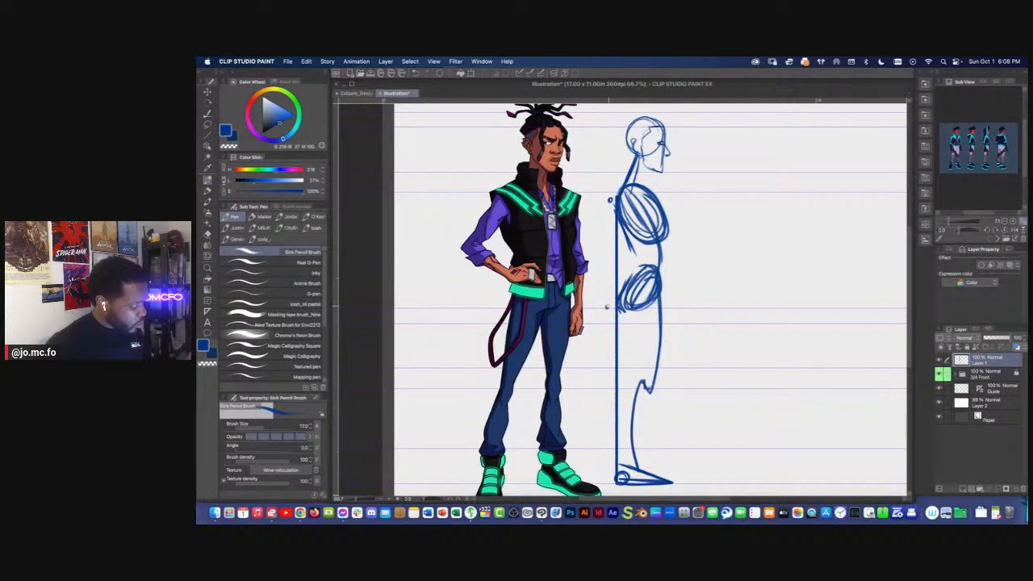
{"action": "left_click_drag", "start_coordinate": [605, 430], "coordinate": [607, 413]}
Try a new thigh curve running from the side-view hips down to the knee
{"action": "key", "text": "bracketright"}
{"action": "left_click_drag", "start_coordinate": [664, 254], "coordinate": [647, 364]}
{"action": "key", "text": "bracketright"}
{"action": "mouse_move", "coordinate": [664, 300]}
{"action": "left_mouse_down"}
{"action": "mouse_move", "coordinate": [629, 380]}
{"action": "mouse_move", "coordinate": [615, 454]}
{"action": "left_mouse_up"}
{"action": "key", "text": "bracketright"}
{"action": "key", "text": "bracketright"}
{"action": "key", "text": "super+z"}
{"action": "key", "text": "bracketright"}
{"action": "key", "text": "bracketright"}
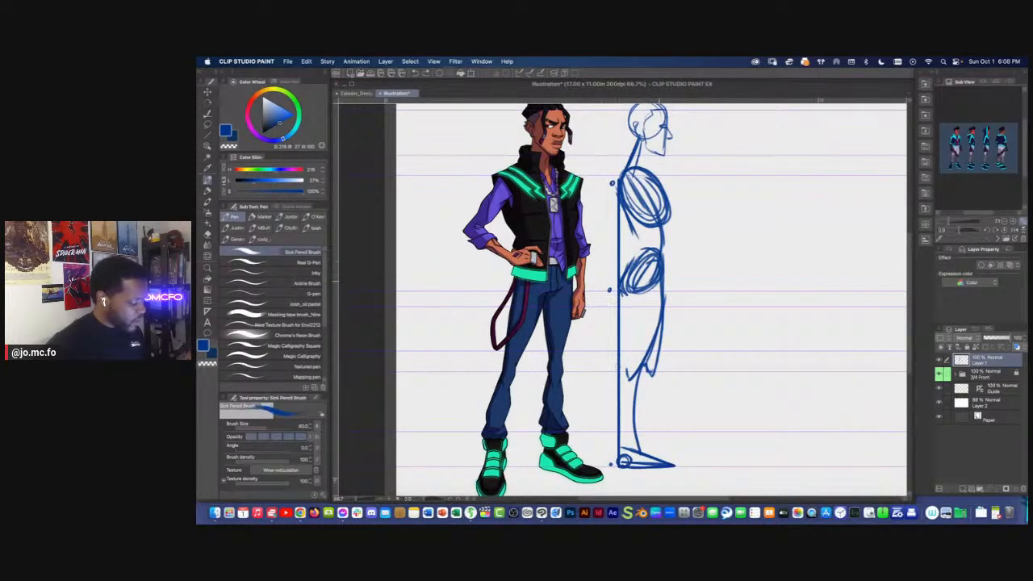
Erase the side-view thigh and knee lines and redraw the leg with a tapering thigh and a calf bulging behind the vertical line
{"action": "key", "text": "e"}
{"action": "mouse_move", "coordinate": [665, 286]}
{"action": "left_mouse_down"}
{"action": "mouse_move", "coordinate": [669, 309]}
{"action": "mouse_move", "coordinate": [641, 364]}
{"action": "left_mouse_up"}
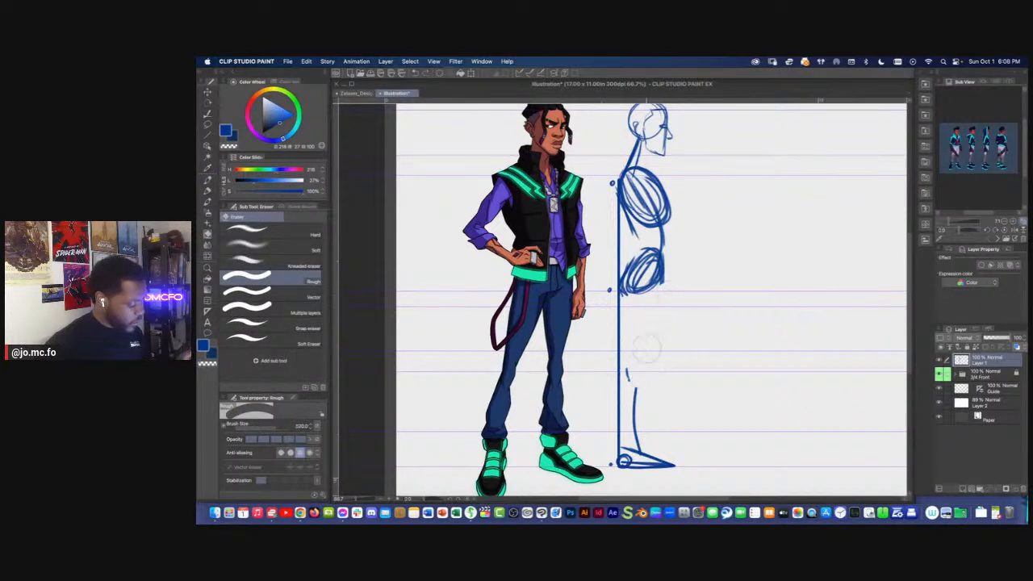
{"action": "key", "text": "p"}
{"action": "left_click_drag", "start_coordinate": [663, 280], "coordinate": [609, 408]}
{"action": "mouse_move", "coordinate": [614, 416]}
{"action": "left_mouse_down"}
{"action": "mouse_move", "coordinate": [609, 386]}
{"action": "mouse_move", "coordinate": [631, 436]}
{"action": "mouse_move", "coordinate": [634, 369]}
{"action": "mouse_move", "coordinate": [639, 450]}
{"action": "left_mouse_up"}
{"action": "key", "text": "e"}
{"action": "key", "text": "p"}
{"action": "left_click_drag", "start_coordinate": [624, 290], "coordinate": [624, 371]}
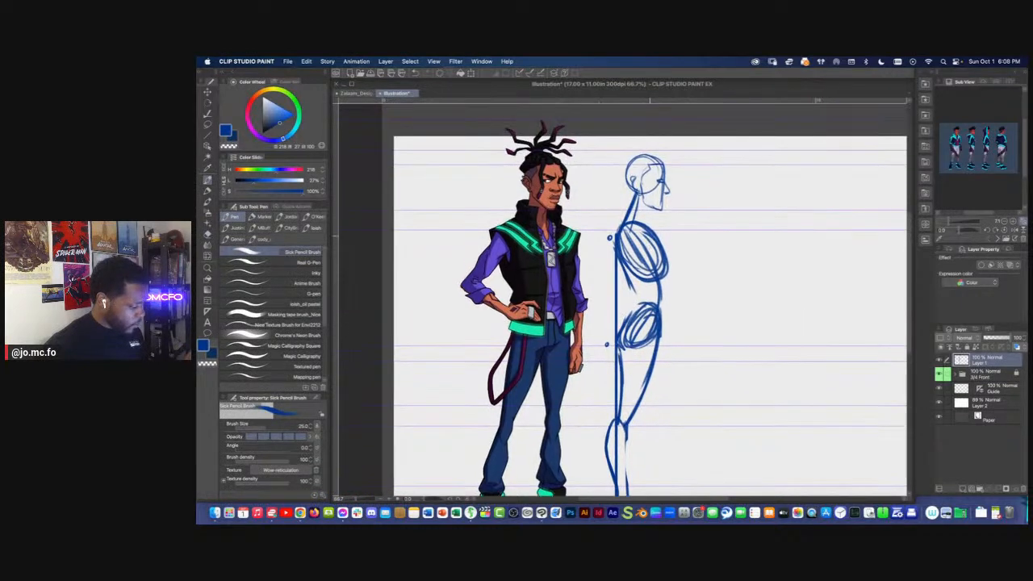
Erase part of the side-view torso and rework it with chest, neck, lower-back and belly contours
{"action": "key", "text": "e"}
{"action": "mouse_move", "coordinate": [641, 224]}
{"action": "left_mouse_down"}
{"action": "mouse_move", "coordinate": [667, 256]}
{"action": "mouse_move", "coordinate": [631, 272]}
{"action": "left_mouse_up"}
{"action": "key", "text": "p"}
{"action": "mouse_move", "coordinate": [645, 207]}
{"action": "left_mouse_down"}
{"action": "mouse_move", "coordinate": [617, 233]}
{"action": "mouse_move", "coordinate": [645, 268]}
{"action": "mouse_move", "coordinate": [619, 279]}
{"action": "left_mouse_up"}
{"action": "scroll", "coordinate": [552, 209], "scroll_direction": "down", "scroll_amount": 2}
{"action": "scroll", "coordinate": [563, 264], "scroll_direction": "up", "scroll_amount": 1}
{"action": "key", "text": "]"}
{"action": "mouse_move", "coordinate": [644, 238]}
{"action": "left_mouse_down"}
{"action": "mouse_move", "coordinate": [616, 215]}
{"action": "mouse_move", "coordinate": [629, 180]}
{"action": "mouse_move", "coordinate": [626, 229]}
{"action": "mouse_move", "coordinate": [620, 211]}
{"action": "left_mouse_up"}
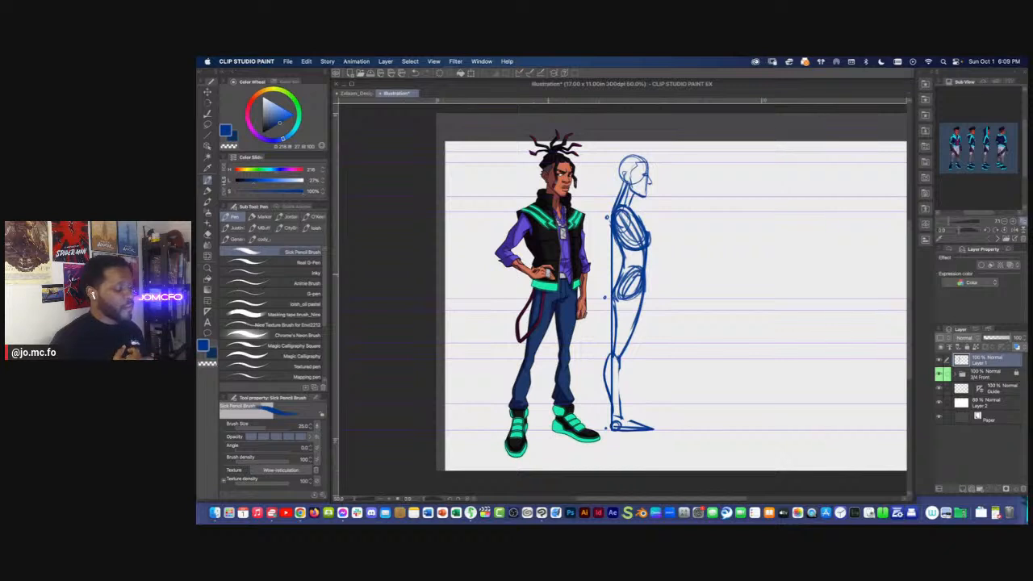
Rename the side-view sketch layer as side and add a new layer above it named 3/4 rear
{"action": "double_click", "coordinate": [976, 364]}
{"action": "type", "text": "S"}
{"action": "key", "text": "Return"}
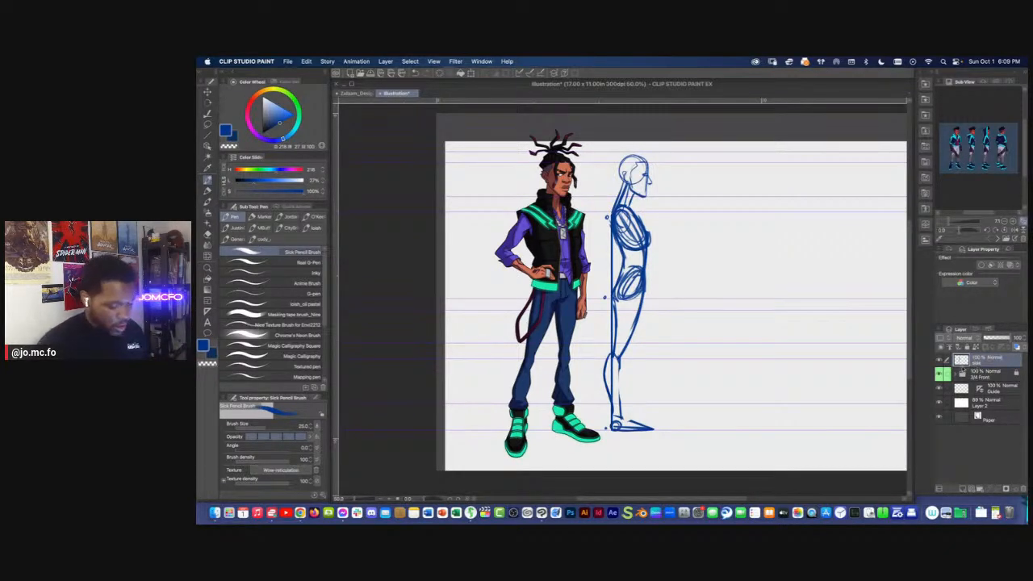
{"action": "left_click", "coordinate": [963, 489]}
{"action": "double_click", "coordinate": [979, 364]}
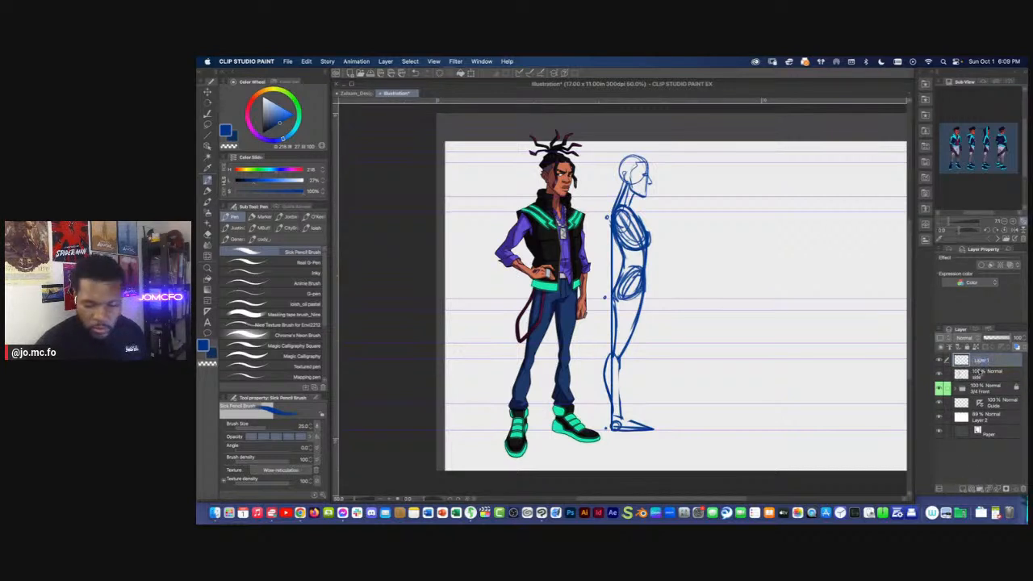
{"action": "type", "text": "3/4 rear"}
{"action": "key", "text": "Return"}
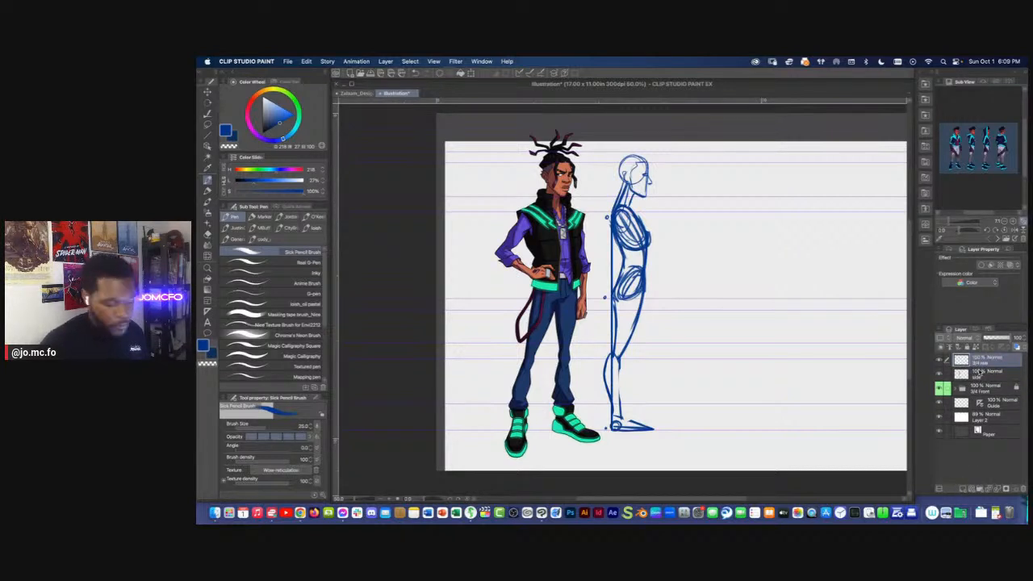
Scale up Layer 2 until its fill covers the whole canvas, lock that layer, and reselect the 3/4 rear layer
{"action": "left_click_drag", "start_coordinate": [711, 290], "coordinate": [685, 303]}
{"action": "key", "text": "super+minus"}
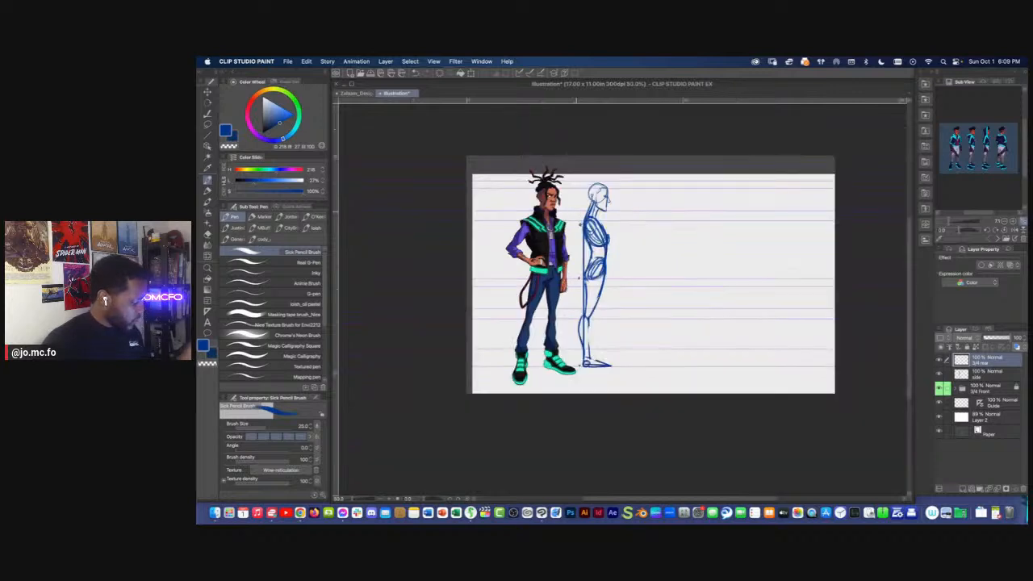
{"action": "key", "text": "super+t"}
{"action": "key", "text": "Return"}
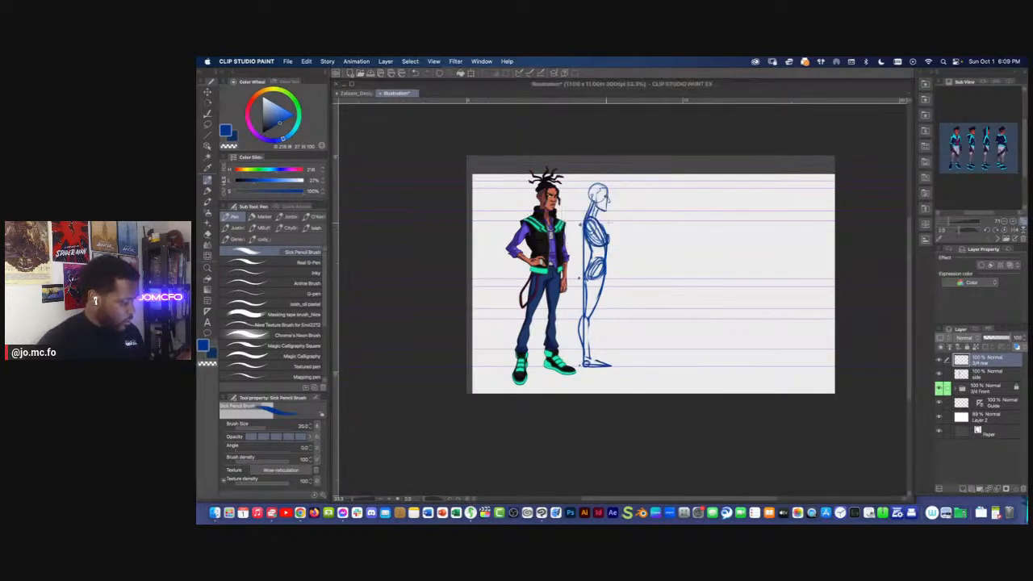
{"action": "left_click", "coordinate": [981, 416]}
{"action": "key", "text": "super+t"}
{"action": "left_click_drag", "start_coordinate": [656, 173], "coordinate": [650, 141]}
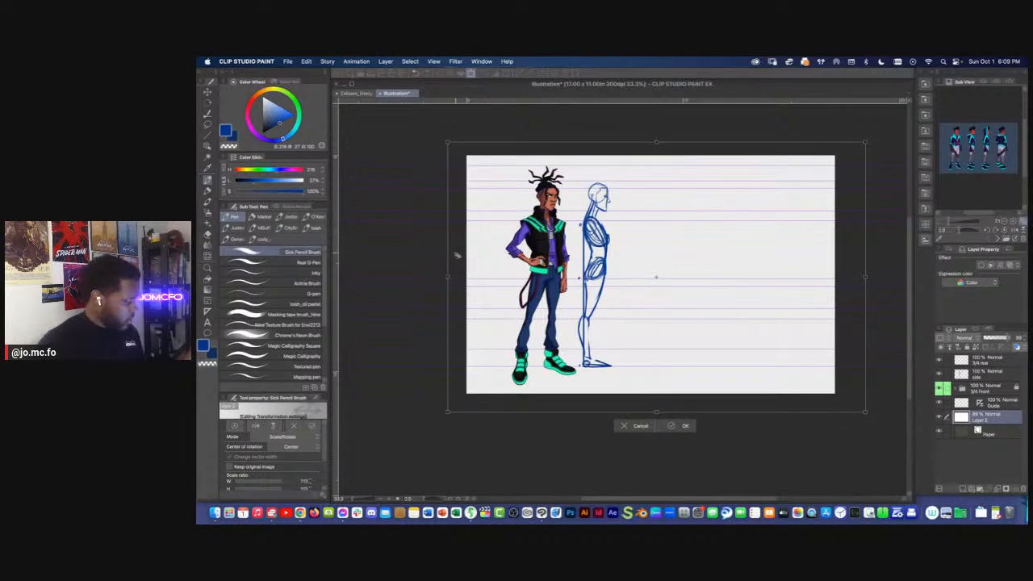
{"action": "left_click", "coordinate": [980, 363]}
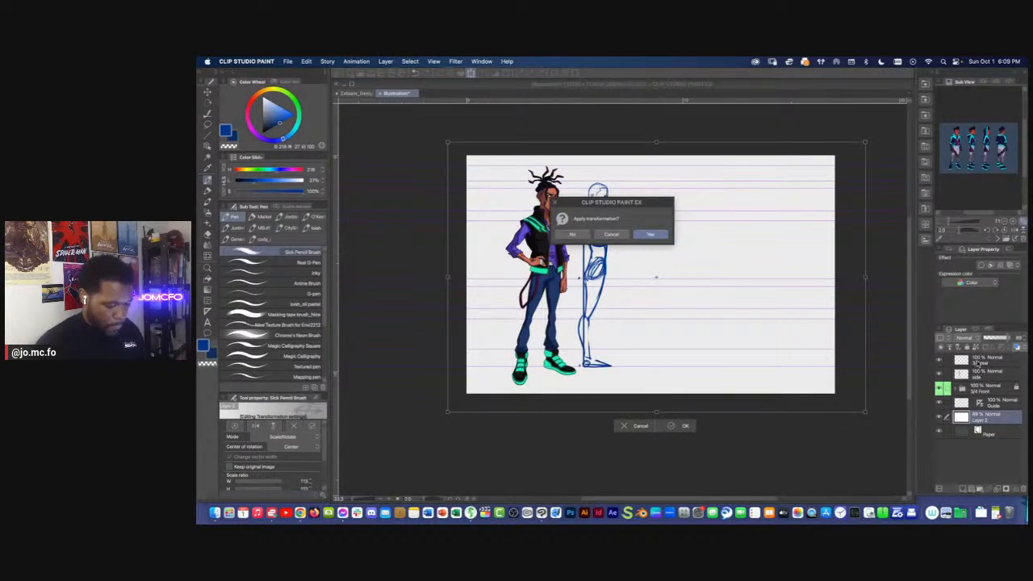
{"action": "key", "text": "Return"}
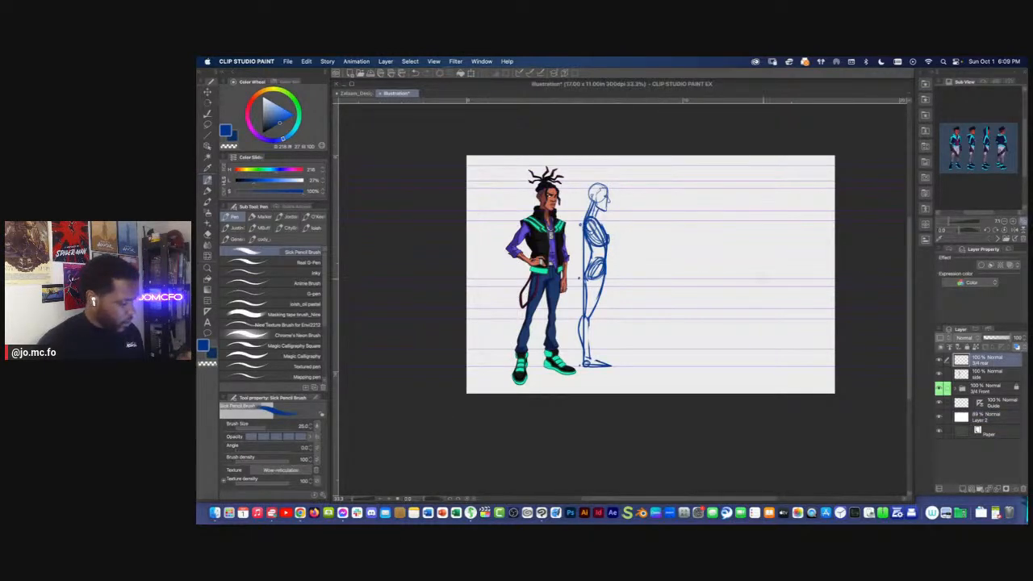
{"action": "left_click", "coordinate": [975, 420]}
{"action": "left_click", "coordinate": [981, 363]}
On the side layer with brush size 17, sketch the hair cap and upright dreadlock strokes on the side-view head
{"action": "key", "text": "super+plus"}
{"action": "mouse_move", "coordinate": [651, 134]}
{"action": "left_mouse_down"}
{"action": "mouse_move", "coordinate": [669, 174]}
{"action": "mouse_move", "coordinate": [645, 185]}
{"action": "left_mouse_up"}
{"action": "key", "text": "bracketleft"}
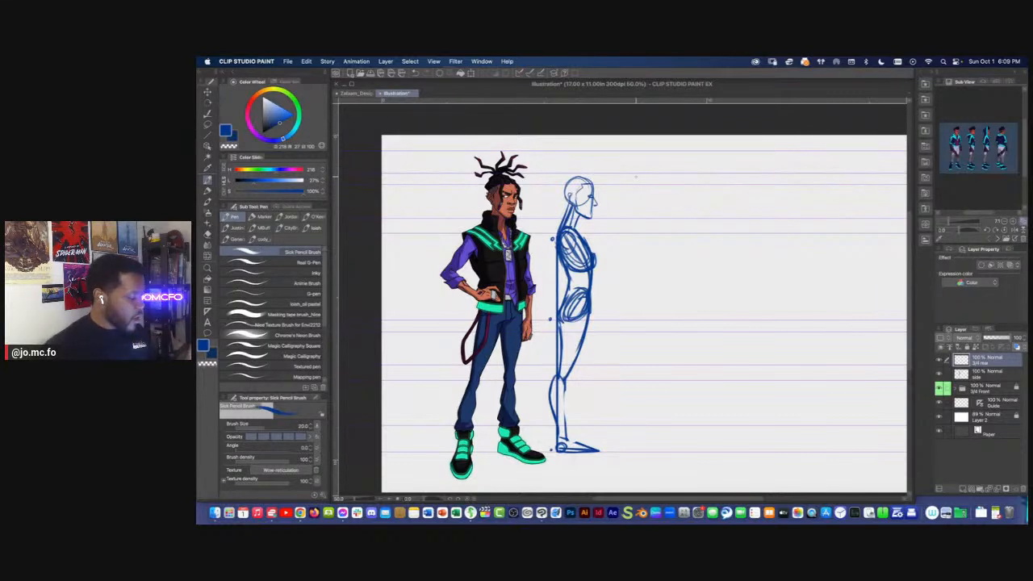
{"action": "scroll", "coordinate": [614, 160], "scroll_direction": "up", "scroll_amount": 1}
{"action": "left_click_drag", "start_coordinate": [704, 200], "coordinate": [643, 187]}
{"action": "key", "text": "bracketleft"}
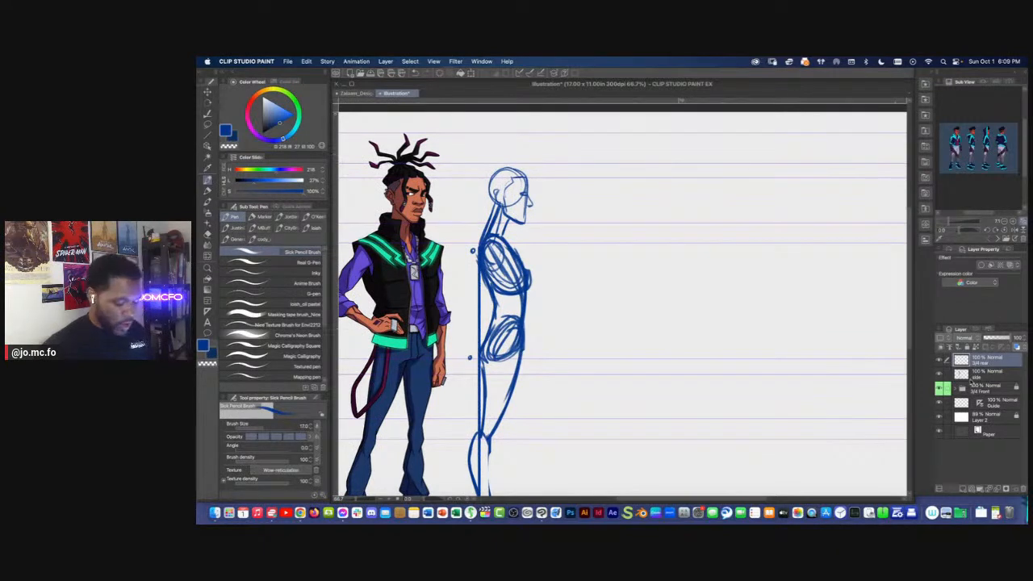
{"action": "left_click", "coordinate": [973, 376]}
{"action": "left_click_drag", "start_coordinate": [597, 207], "coordinate": [760, 261]}
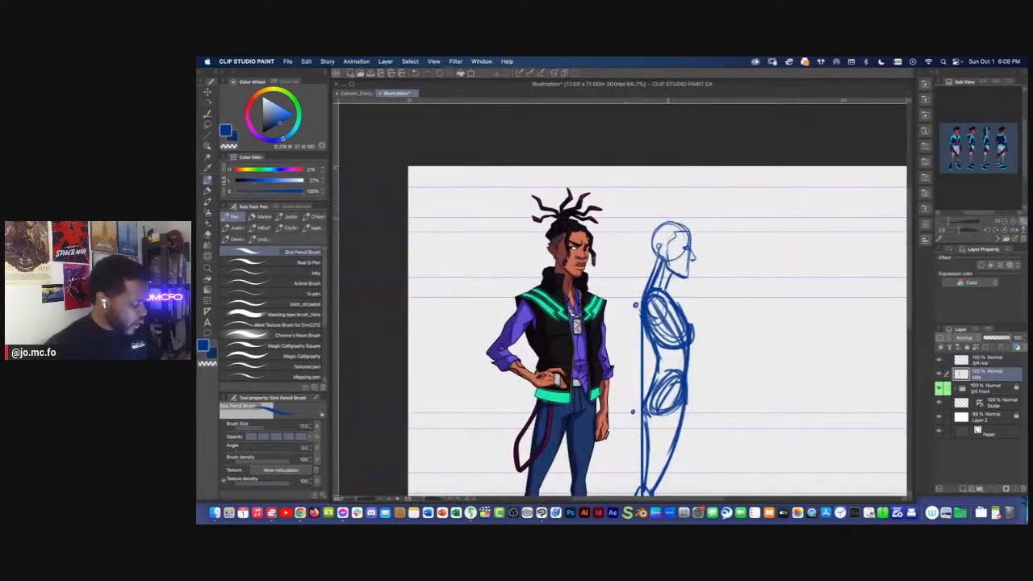
{"action": "mouse_move", "coordinate": [672, 216]}
{"action": "left_mouse_down"}
{"action": "mouse_move", "coordinate": [690, 230]}
{"action": "mouse_move", "coordinate": [656, 227]}
{"action": "mouse_move", "coordinate": [651, 235]}
{"action": "mouse_move", "coordinate": [690, 234]}
{"action": "mouse_move", "coordinate": [691, 189]}
{"action": "mouse_move", "coordinate": [709, 208]}
{"action": "mouse_move", "coordinate": [664, 214]}
{"action": "mouse_move", "coordinate": [626, 193]}
{"action": "mouse_move", "coordinate": [667, 185]}
{"action": "left_mouse_up"}
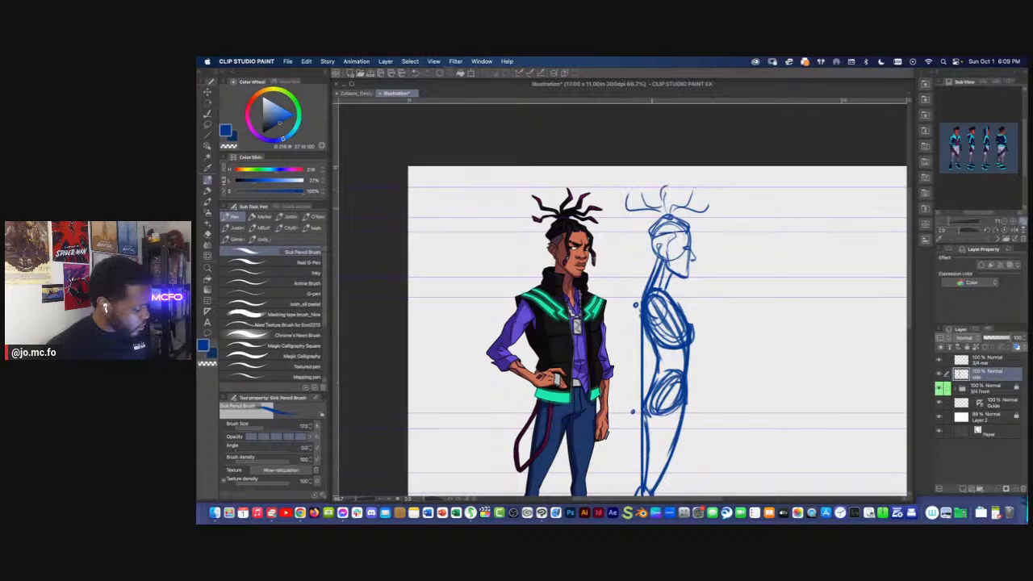
{"action": "left_click_drag", "start_coordinate": [646, 233], "coordinate": [600, 199]}
{"action": "scroll", "coordinate": [567, 191], "scroll_direction": "up", "scroll_amount": 1}
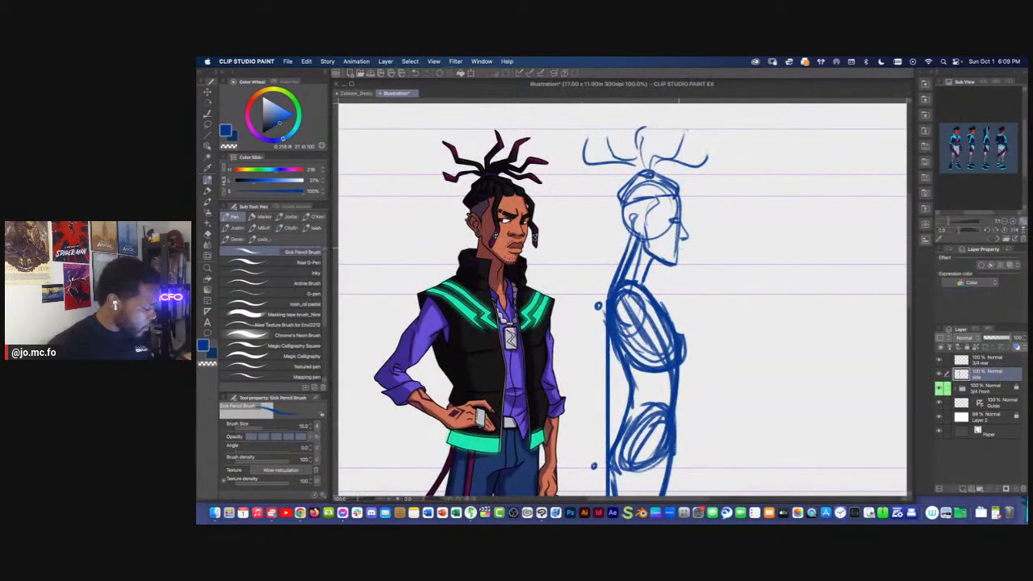
Lasso the front of the side-view face, shift it slightly forward with a transform, and clear the selection
{"action": "key", "text": "m"}
{"action": "mouse_move", "coordinate": [674, 183]}
{"action": "left_mouse_down"}
{"action": "mouse_move", "coordinate": [702, 234]}
{"action": "mouse_move", "coordinate": [646, 198]}
{"action": "mouse_move", "coordinate": [683, 186]}
{"action": "left_mouse_up"}
{"action": "key", "text": "super+t"}
{"action": "left_click_drag", "start_coordinate": [705, 228], "coordinate": [710, 227]}
{"action": "key", "text": "Return"}
{"action": "key", "text": "super+d"}
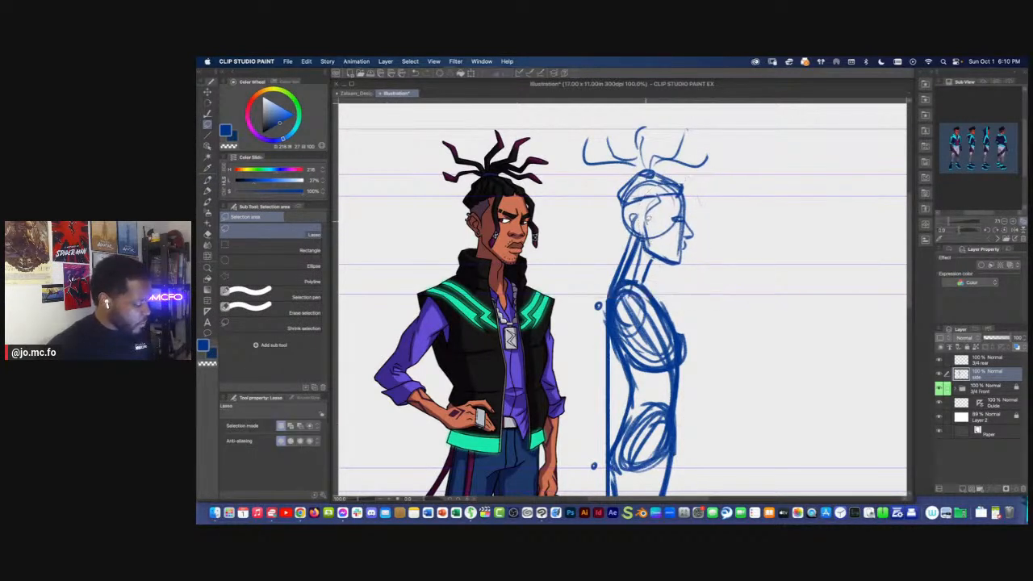
With brush size 15, detail the side-view head with the ear, brow and eye, jaw and hanging dreadlock lines
{"action": "key", "text": "p"}
{"action": "mouse_move", "coordinate": [647, 214]}
{"action": "left_mouse_down"}
{"action": "mouse_move", "coordinate": [650, 250]}
{"action": "mouse_move", "coordinate": [640, 235]}
{"action": "mouse_move", "coordinate": [652, 251]}
{"action": "left_mouse_up"}
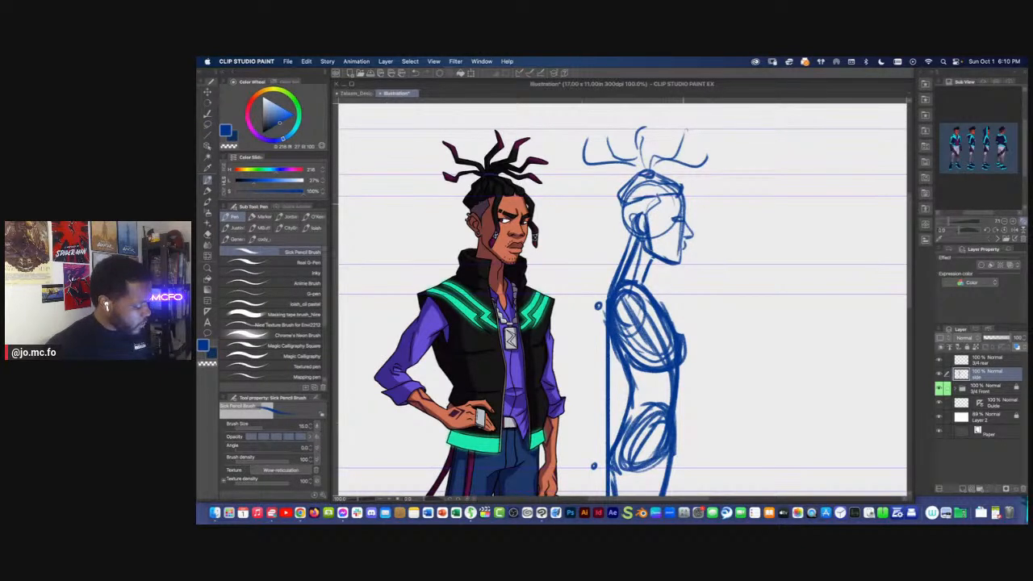
{"action": "left_click_drag", "start_coordinate": [689, 204], "coordinate": [686, 219]}
{"action": "left_click_drag", "start_coordinate": [686, 201], "coordinate": [664, 249]}
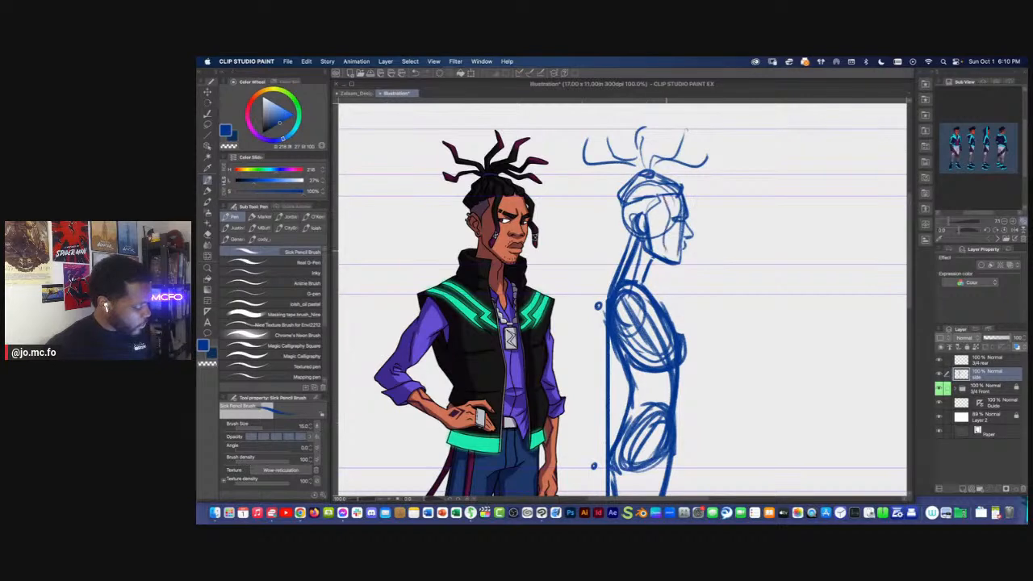
{"action": "key", "text": "super+plus"}
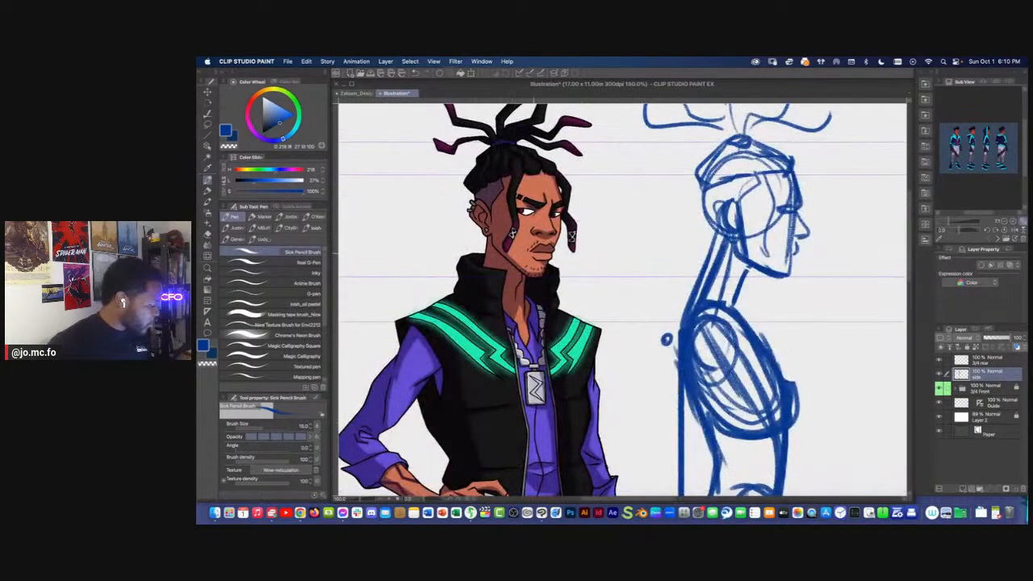
{"action": "left_click_drag", "start_coordinate": [763, 174], "coordinate": [754, 256]}
{"action": "key", "text": "super+minus"}
{"action": "key", "text": "super+minus"}
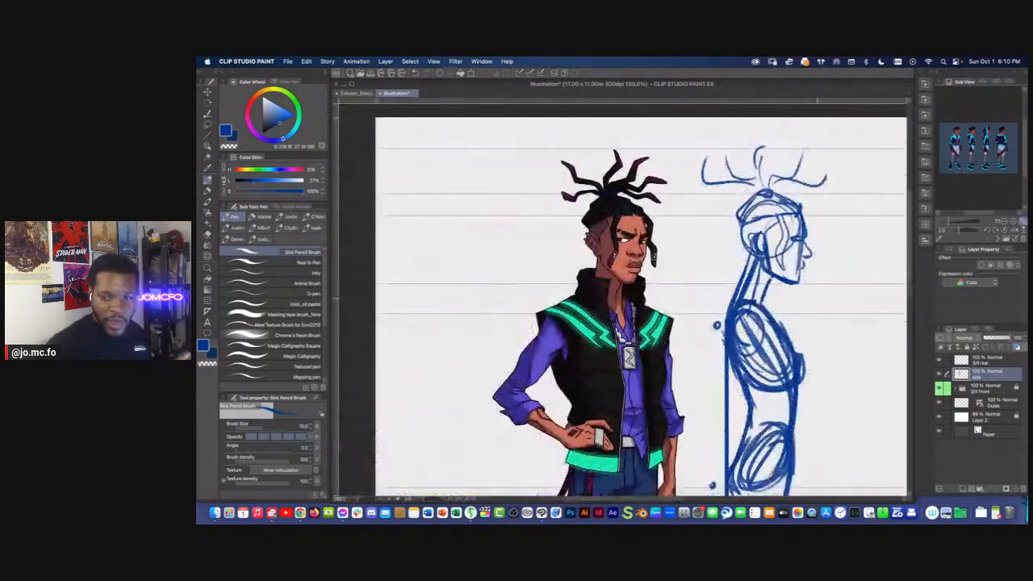
On the 3/4 rear layer, draw a head circle with an inner circle and a short face line on its far side
{"action": "left_click_drag", "start_coordinate": [611, 261], "coordinate": [608, 258]}
{"action": "left_click", "coordinate": [988, 360]}
{"action": "key", "text": "super+plus"}
{"action": "left_click_drag", "start_coordinate": [509, 240], "coordinate": [654, 288]}
{"action": "mouse_move", "coordinate": [730, 162]}
{"action": "left_mouse_down"}
{"action": "mouse_move", "coordinate": [688, 158]}
{"action": "mouse_move", "coordinate": [723, 181]}
{"action": "mouse_move", "coordinate": [712, 190]}
{"action": "mouse_move", "coordinate": [734, 187]}
{"action": "left_mouse_up"}
{"action": "mouse_move", "coordinate": [720, 148]}
{"action": "left_mouse_down"}
{"action": "mouse_move", "coordinate": [715, 191]}
{"action": "mouse_move", "coordinate": [733, 149]}
{"action": "mouse_move", "coordinate": [709, 147]}
{"action": "mouse_move", "coordinate": [734, 205]}
{"action": "left_mouse_up"}
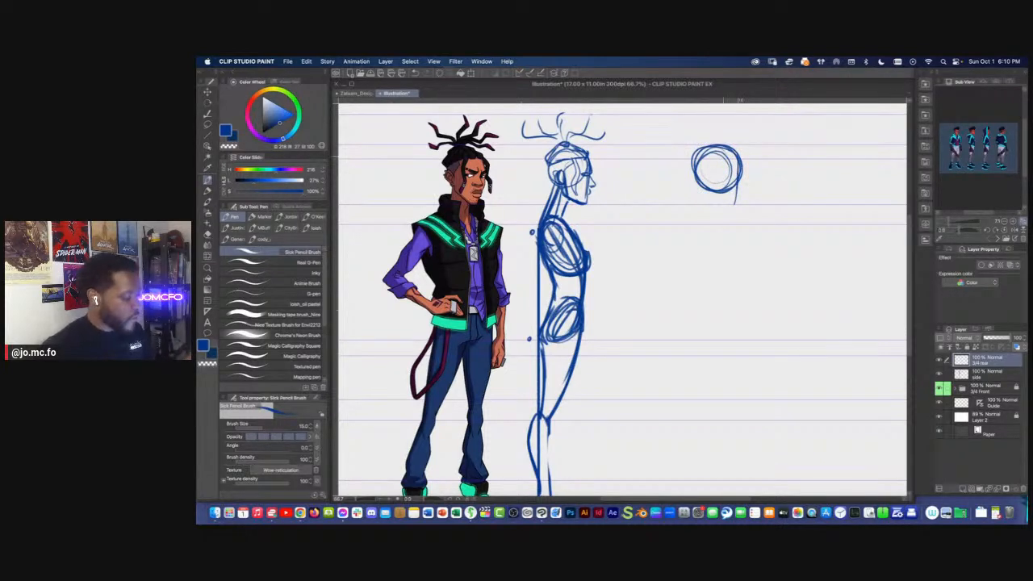
{"action": "left_click_drag", "start_coordinate": [736, 167], "coordinate": [736, 205]}
Zoom the reference image in on the rear three-quarter head and add the ear and neck-side curve to the sketched head
{"action": "left_click", "coordinate": [958, 221]}
{"action": "left_click_drag", "start_coordinate": [965, 147], "coordinate": [986, 190]}
{"action": "left_click_drag", "start_coordinate": [1001, 133], "coordinate": [941, 182]}
{"action": "mouse_move", "coordinate": [958, 221]}
{"action": "left_mouse_down"}
{"action": "mouse_move", "coordinate": [954, 180]}
{"action": "mouse_move", "coordinate": [960, 221]}
{"action": "left_mouse_up"}
{"action": "left_click_drag", "start_coordinate": [954, 165], "coordinate": [973, 193]}
{"action": "left_click_drag", "start_coordinate": [707, 155], "coordinate": [709, 200]}
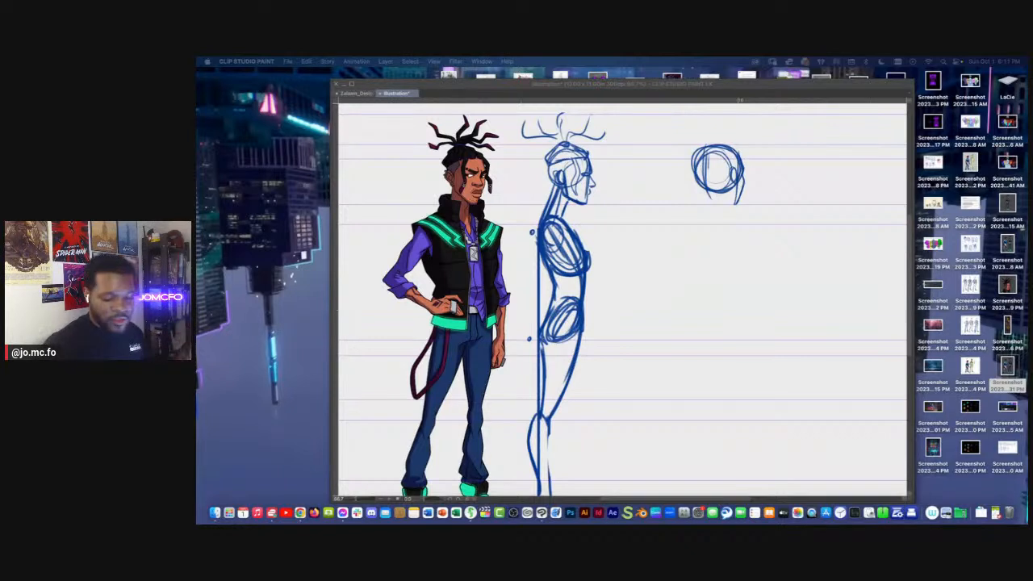
Lasso the rear three-quarter head, adjust it with a transform, apply it and clear the selection
{"action": "left_click", "coordinate": [711, 143]}
{"action": "key", "text": "m"}
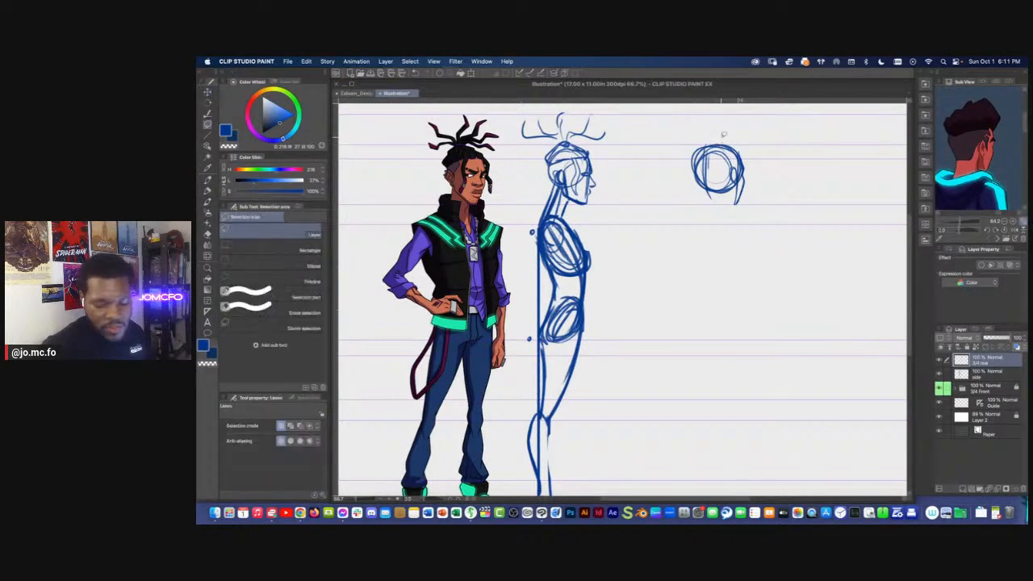
{"action": "mouse_move", "coordinate": [723, 139]}
{"action": "left_mouse_down"}
{"action": "mouse_move", "coordinate": [696, 208]}
{"action": "mouse_move", "coordinate": [681, 121]}
{"action": "left_mouse_up"}
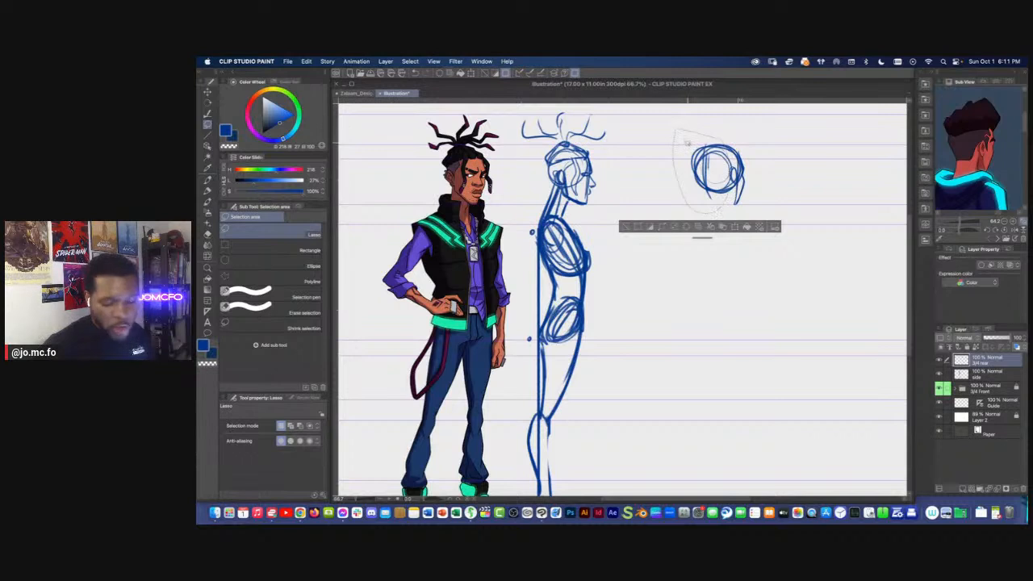
{"action": "key", "text": "ctrl+t"}
{"action": "left_click_drag", "start_coordinate": [681, 174], "coordinate": [709, 223]}
{"action": "key", "text": "Return"}
{"action": "key", "text": "super+d"}
Sketch a long curved spine line from the rear three-quarter head down past the hips with brush size 15
{"action": "key", "text": "p"}
{"action": "left_click_drag", "start_coordinate": [632, 158], "coordinate": [642, 133]}
{"action": "key", "text": "super+minus"}
{"action": "key", "text": "bracketleft"}
{"action": "mouse_move", "coordinate": [696, 179]}
{"action": "left_mouse_down"}
{"action": "mouse_move", "coordinate": [697, 298]}
{"action": "mouse_move", "coordinate": [719, 201]}
{"action": "left_mouse_up"}
{"action": "key", "text": "bracketright"}
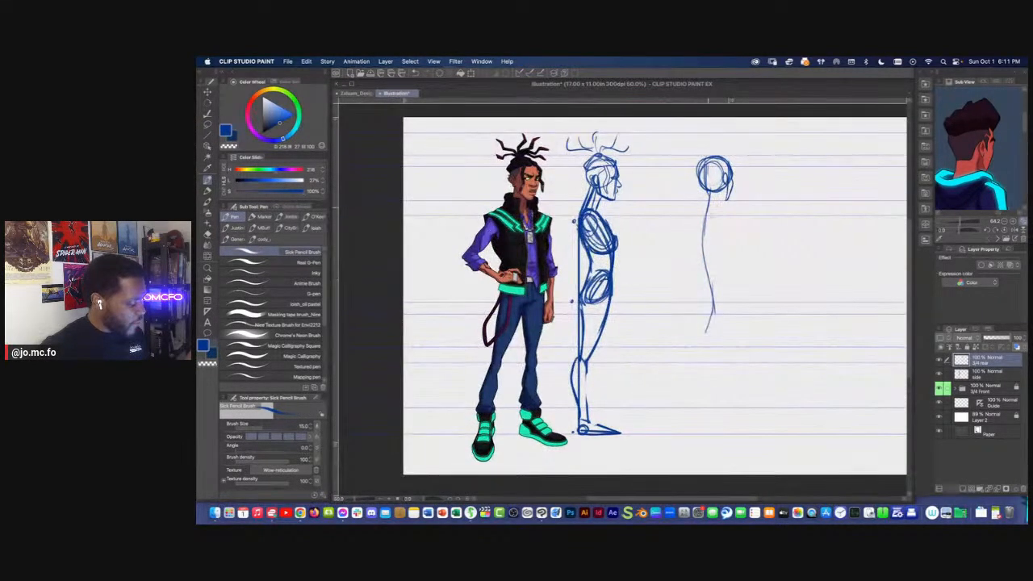
Draw a tall ribcage oval and a flatter pelvis oval along the rear three-quarter figure's spine
{"action": "mouse_move", "coordinate": [730, 238]}
{"action": "left_mouse_down"}
{"action": "mouse_move", "coordinate": [734, 269]}
{"action": "mouse_move", "coordinate": [700, 262]}
{"action": "left_mouse_up"}
{"action": "mouse_move", "coordinate": [721, 206]}
{"action": "left_mouse_down"}
{"action": "mouse_move", "coordinate": [698, 212]}
{"action": "mouse_move", "coordinate": [707, 264]}
{"action": "left_mouse_up"}
{"action": "mouse_move", "coordinate": [693, 233]}
{"action": "left_mouse_down"}
{"action": "mouse_move", "coordinate": [730, 219]}
{"action": "mouse_move", "coordinate": [694, 299]}
{"action": "mouse_move", "coordinate": [730, 287]}
{"action": "left_mouse_up"}
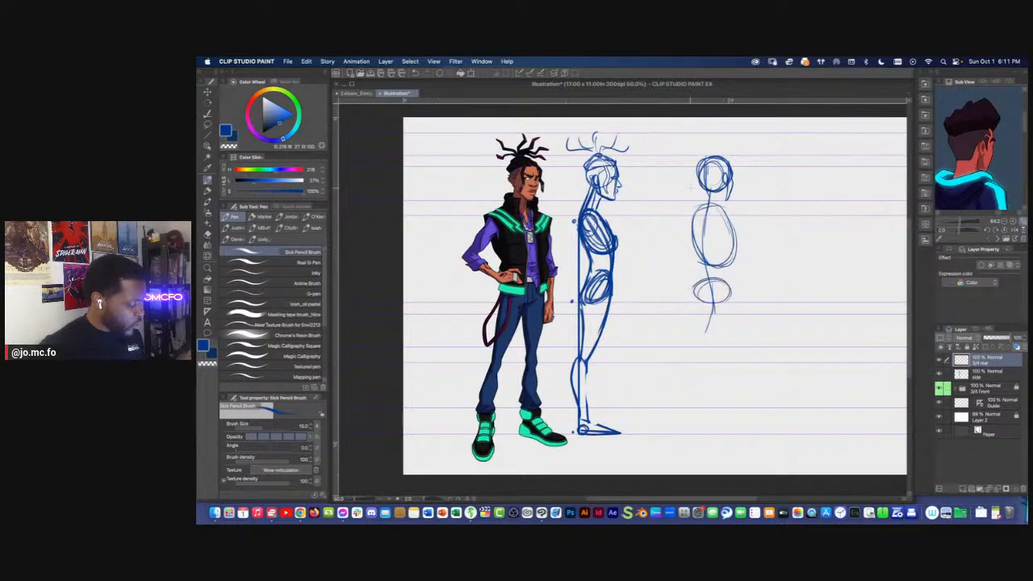
Sketch the rear three-quarter figure's shoulders and torso sides, zooming the reference image out to the full rear pose
{"action": "mouse_move", "coordinate": [710, 207]}
{"action": "left_mouse_down"}
{"action": "mouse_move", "coordinate": [736, 216]}
{"action": "mouse_move", "coordinate": [680, 214]}
{"action": "mouse_move", "coordinate": [738, 238]}
{"action": "mouse_move", "coordinate": [752, 324]}
{"action": "left_mouse_up"}
{"action": "left_click_drag", "start_coordinate": [960, 222], "coordinate": [954, 221]}
{"action": "left_click_drag", "start_coordinate": [959, 177], "coordinate": [958, 139]}
{"action": "left_click_drag", "start_coordinate": [684, 215], "coordinate": [685, 282]}
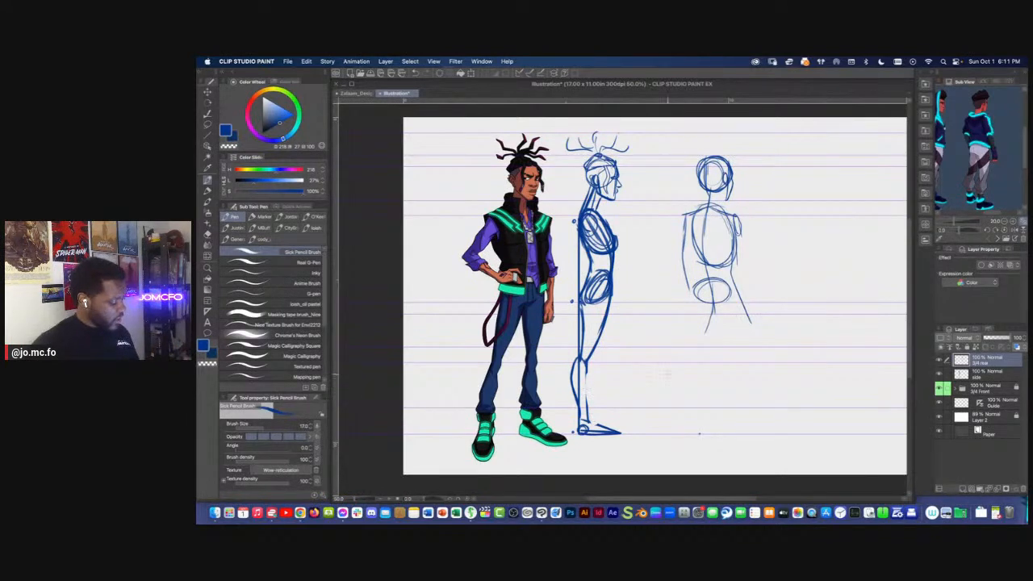
On the side layer, add a darker shin line running down to the foot of the side-view leg
{"action": "left_click", "coordinate": [989, 374]}
{"action": "key", "text": "bracketright"}
{"action": "key", "text": "bracketright"}
{"action": "mouse_move", "coordinate": [587, 367]}
{"action": "left_mouse_down"}
{"action": "mouse_move", "coordinate": [590, 419]}
{"action": "mouse_move", "coordinate": [600, 425]}
{"action": "left_mouse_up"}
On the 3/4 rear layer with brush size 20, sketch both legs from the pelvis down to the ground guide
{"action": "left_click", "coordinate": [973, 363]}
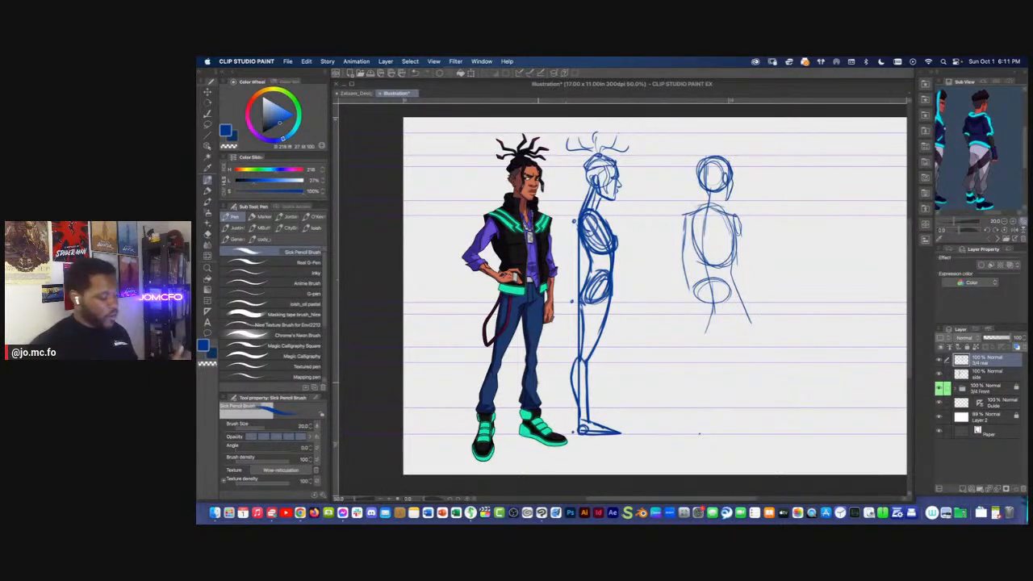
{"action": "left_click_drag", "start_coordinate": [688, 289], "coordinate": [699, 432]}
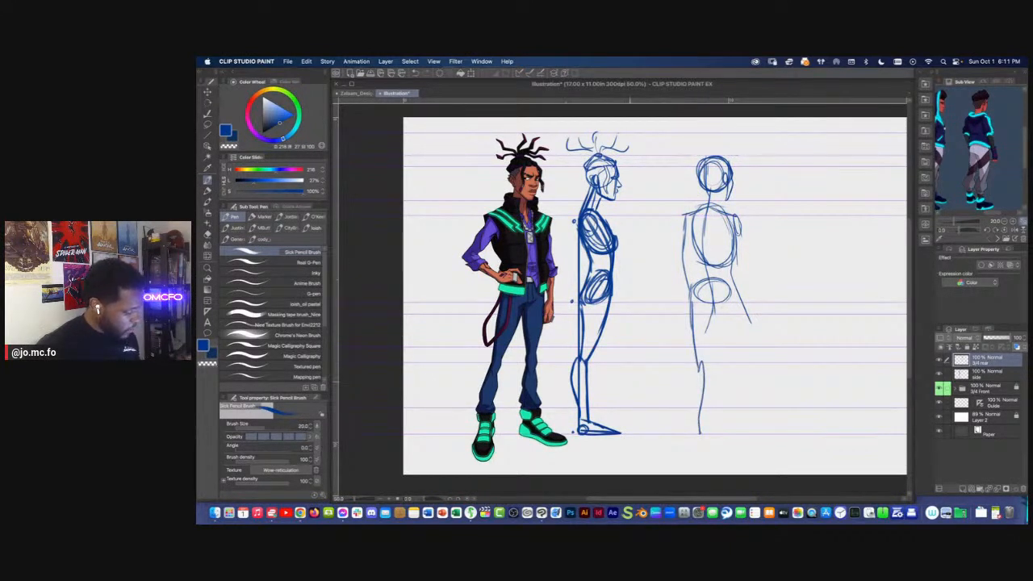
{"action": "mouse_move", "coordinate": [700, 434]}
{"action": "left_mouse_down"}
{"action": "mouse_move", "coordinate": [727, 428]}
{"action": "mouse_move", "coordinate": [704, 429]}
{"action": "mouse_move", "coordinate": [714, 420]}
{"action": "mouse_move", "coordinate": [717, 427]}
{"action": "mouse_move", "coordinate": [711, 417]}
{"action": "mouse_move", "coordinate": [695, 434]}
{"action": "left_mouse_up"}
{"action": "key", "text": "ctrl+z"}
{"action": "mouse_move", "coordinate": [726, 286]}
{"action": "left_mouse_down"}
{"action": "mouse_move", "coordinate": [738, 349]}
{"action": "mouse_move", "coordinate": [736, 440]}
{"action": "left_mouse_up"}
Sketch a slanted ground line and both feet beneath the rear three-quarter figure's legs
{"action": "mouse_move", "coordinate": [673, 426]}
{"action": "left_mouse_down"}
{"action": "mouse_move", "coordinate": [759, 448]}
{"action": "mouse_move", "coordinate": [783, 437]}
{"action": "mouse_move", "coordinate": [751, 447]}
{"action": "left_mouse_up"}
{"action": "key", "text": "e"}
{"action": "key", "text": "p"}
{"action": "left_click_drag", "start_coordinate": [698, 328], "coordinate": [723, 339]}
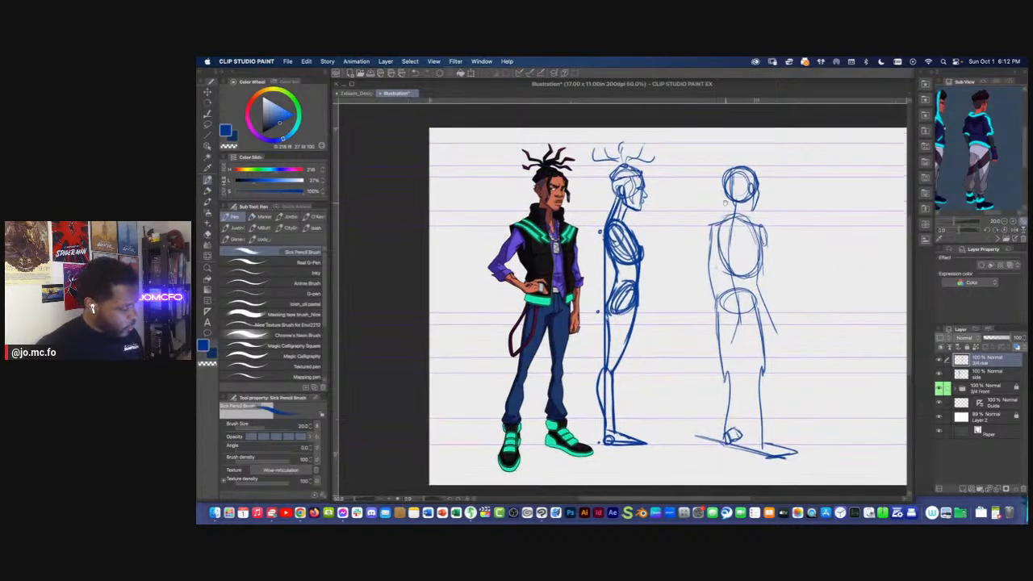
{"action": "scroll", "coordinate": [708, 187], "scroll_direction": "up", "scroll_amount": 1}
{"action": "left_click_drag", "start_coordinate": [708, 187], "coordinate": [678, 221]}
{"action": "scroll", "coordinate": [710, 255], "scroll_direction": "up", "scroll_amount": 1}
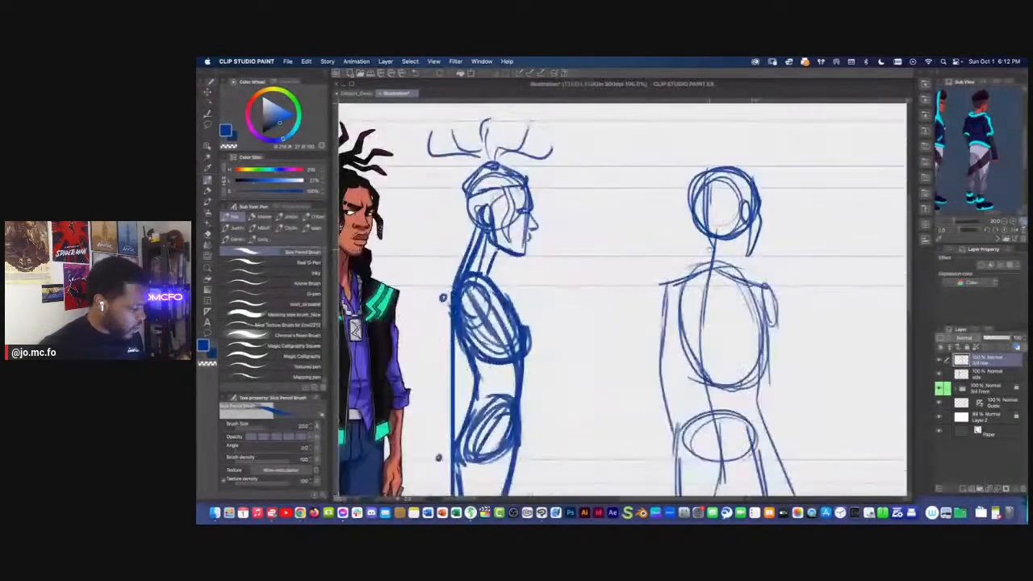
Replace the rear three-quarter figure's single neck line with two neck sides sloping out into the shoulders
{"action": "left_click_drag", "start_coordinate": [708, 254], "coordinate": [705, 271]}
{"action": "key", "text": "m"}
{"action": "mouse_move", "coordinate": [705, 182]}
{"action": "left_mouse_down"}
{"action": "mouse_move", "coordinate": [671, 227]}
{"action": "mouse_move", "coordinate": [696, 183]}
{"action": "mouse_move", "coordinate": [708, 250]}
{"action": "mouse_move", "coordinate": [736, 181]}
{"action": "mouse_move", "coordinate": [751, 230]}
{"action": "mouse_move", "coordinate": [721, 283]}
{"action": "left_mouse_up"}
{"action": "key", "text": "Delete"}
{"action": "key", "text": "super+d"}
{"action": "key", "text": "p"}
{"action": "mouse_move", "coordinate": [727, 252]}
{"action": "left_mouse_down"}
{"action": "mouse_move", "coordinate": [725, 293]}
{"action": "mouse_move", "coordinate": [729, 268]}
{"action": "mouse_move", "coordinate": [693, 291]}
{"action": "mouse_move", "coordinate": [767, 306]}
{"action": "left_mouse_up"}
{"action": "left_click_drag", "start_coordinate": [704, 267], "coordinate": [665, 304]}
Raise the brush size to 25 and darken the rear three-quarter figure's shoulder line, rib cage curve and spine
{"action": "key", "text": "super+minus"}
{"action": "left_click_drag", "start_coordinate": [724, 408], "coordinate": [727, 372]}
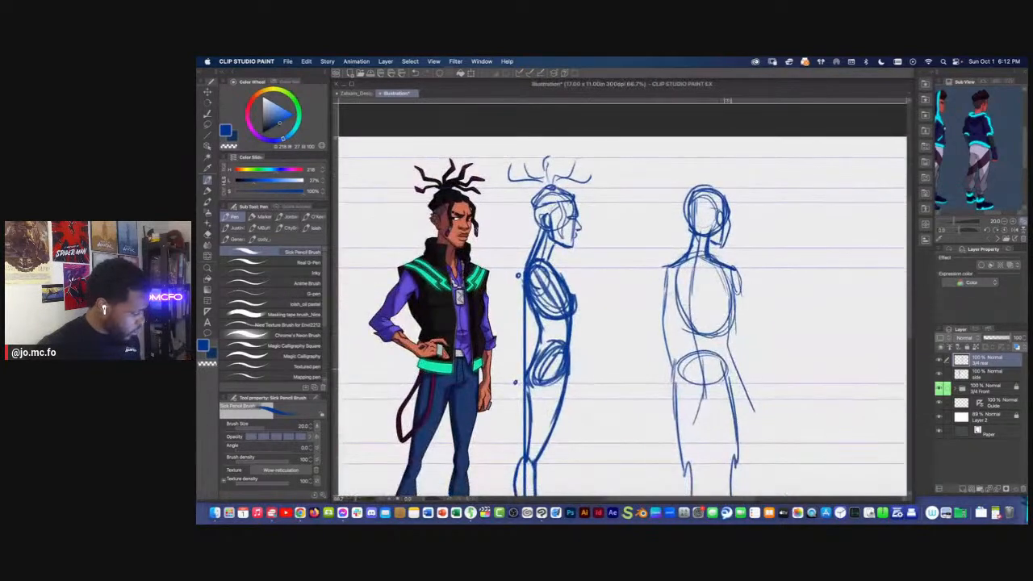
{"action": "left_click_drag", "start_coordinate": [666, 269], "coordinate": [685, 312]}
{"action": "key", "text": "]"}
{"action": "mouse_move", "coordinate": [733, 271]}
{"action": "left_mouse_down"}
{"action": "mouse_move", "coordinate": [729, 310]}
{"action": "mouse_move", "coordinate": [669, 274]}
{"action": "mouse_move", "coordinate": [680, 307]}
{"action": "mouse_move", "coordinate": [688, 254]}
{"action": "left_mouse_up"}
{"action": "left_click_drag", "start_coordinate": [706, 200], "coordinate": [704, 268]}
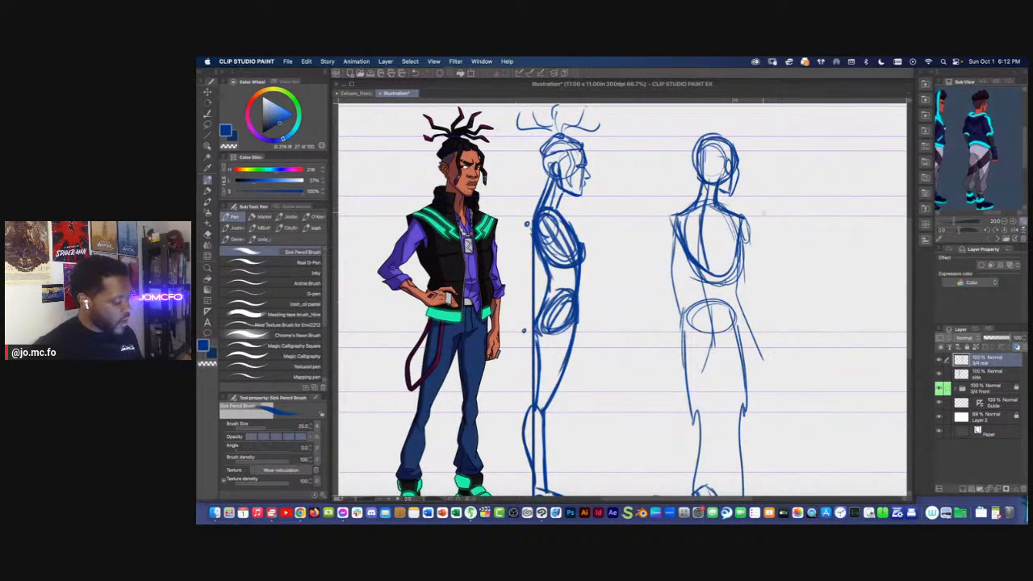
Sketch a small form study beside the rear figure: a head oval, a tilted rib cage cylinder and a tilted pelvis block
{"action": "left_click_drag", "start_coordinate": [809, 222], "coordinate": [791, 221]}
{"action": "mouse_move", "coordinate": [806, 168]}
{"action": "left_mouse_down"}
{"action": "mouse_move", "coordinate": [810, 210]}
{"action": "mouse_move", "coordinate": [817, 250]}
{"action": "left_mouse_up"}
{"action": "mouse_move", "coordinate": [810, 210]}
{"action": "left_mouse_down"}
{"action": "mouse_move", "coordinate": [803, 218]}
{"action": "mouse_move", "coordinate": [790, 208]}
{"action": "mouse_move", "coordinate": [810, 253]}
{"action": "left_mouse_up"}
{"action": "mouse_move", "coordinate": [824, 248]}
{"action": "left_mouse_down"}
{"action": "mouse_move", "coordinate": [804, 254]}
{"action": "mouse_move", "coordinate": [792, 241]}
{"action": "left_mouse_up"}
{"action": "left_click_drag", "start_coordinate": [794, 246], "coordinate": [823, 251]}
{"action": "left_click_drag", "start_coordinate": [785, 213], "coordinate": [810, 303]}
{"action": "mouse_move", "coordinate": [789, 276]}
{"action": "left_mouse_down"}
{"action": "mouse_move", "coordinate": [810, 271]}
{"action": "mouse_move", "coordinate": [794, 300]}
{"action": "mouse_move", "coordinate": [811, 305]}
{"action": "left_mouse_up"}
{"action": "mouse_move", "coordinate": [794, 278]}
{"action": "left_mouse_down"}
{"action": "mouse_move", "coordinate": [781, 303]}
{"action": "mouse_move", "coordinate": [811, 307]}
{"action": "left_mouse_up"}
{"action": "mouse_move", "coordinate": [825, 269]}
{"action": "left_mouse_down"}
{"action": "mouse_move", "coordinate": [812, 294]}
{"action": "mouse_move", "coordinate": [812, 271]}
{"action": "left_mouse_up"}
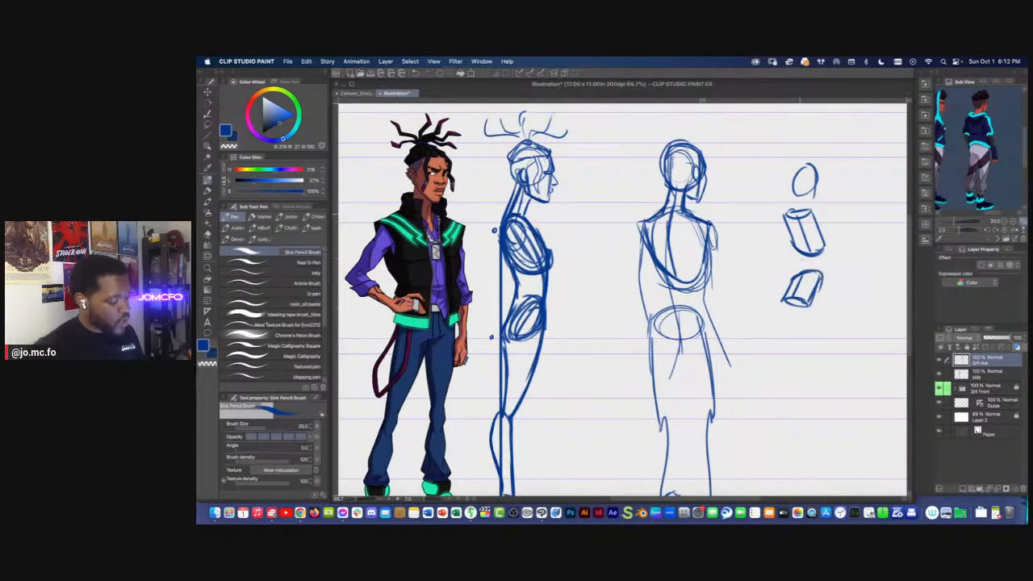
Add direction arrows to the form study: down beside the rib cage, up beside the pelvis, and a long slanted one for the legs
{"action": "left_click_drag", "start_coordinate": [842, 223], "coordinate": [847, 244]}
{"action": "left_click_drag", "start_coordinate": [839, 235], "coordinate": [847, 244]}
{"action": "mouse_move", "coordinate": [821, 307]}
{"action": "left_mouse_down"}
{"action": "mouse_move", "coordinate": [834, 285]}
{"action": "mouse_move", "coordinate": [813, 323]}
{"action": "mouse_move", "coordinate": [829, 370]}
{"action": "left_mouse_up"}
{"action": "left_click_drag", "start_coordinate": [831, 354], "coordinate": [830, 371]}
{"action": "left_click_drag", "start_coordinate": [684, 281], "coordinate": [684, 265]}
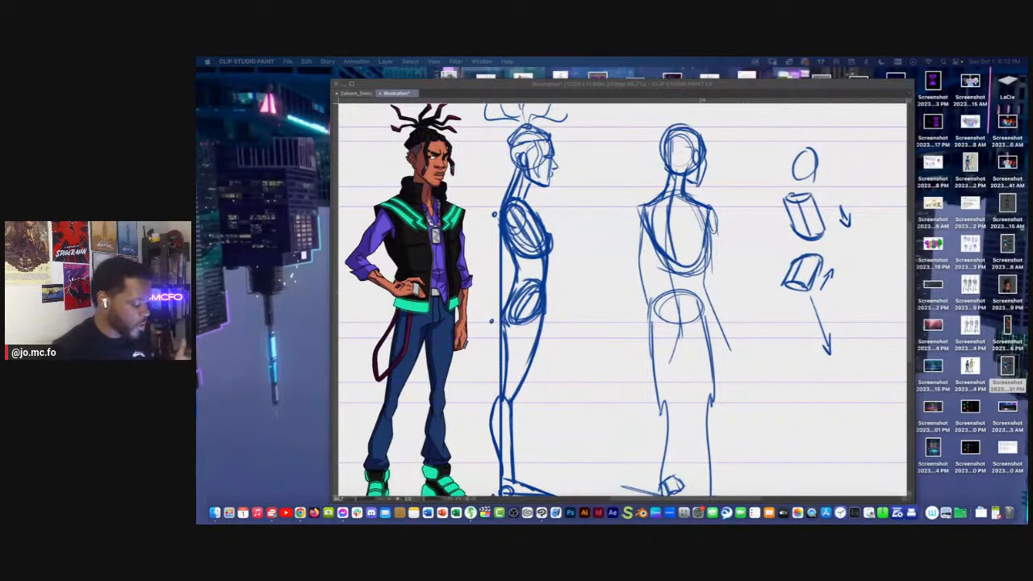
{"action": "left_click", "coordinate": [656, 289]}
{"action": "mouse_move", "coordinate": [615, 268]}
{"action": "left_mouse_down"}
{"action": "mouse_move", "coordinate": [611, 252]}
{"action": "mouse_move", "coordinate": [660, 276]}
{"action": "mouse_move", "coordinate": [649, 310]}
{"action": "mouse_move", "coordinate": [678, 310]}
{"action": "left_mouse_up"}
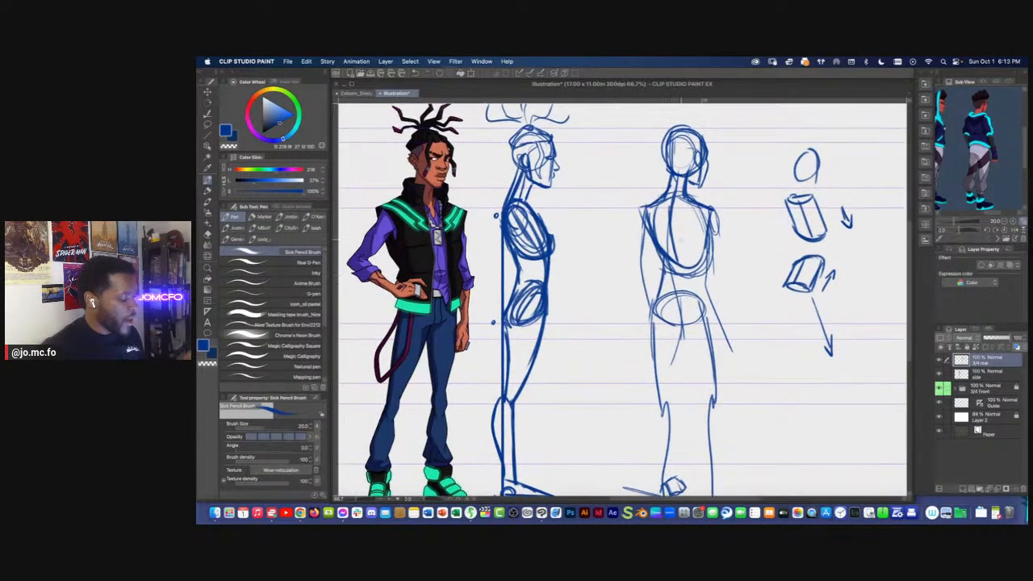
{"action": "left_click_drag", "start_coordinate": [712, 217], "coordinate": [702, 281]}
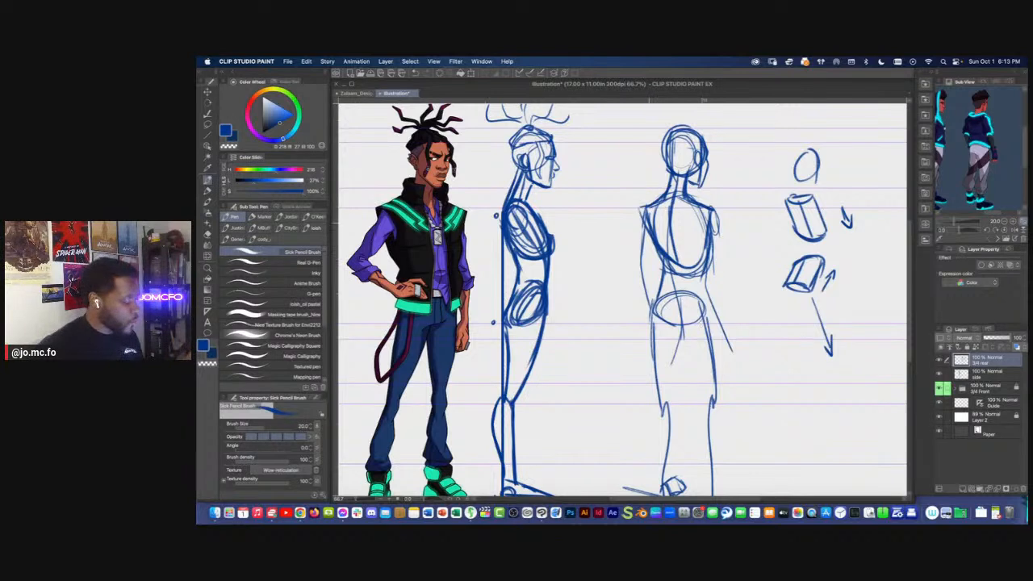
Sketch the rear three-quarter figure's inner thighs, knees and tapered calves to give both legs volume down to the ground line
{"action": "mouse_move", "coordinate": [661, 272]}
{"action": "left_mouse_down"}
{"action": "mouse_move", "coordinate": [657, 325]}
{"action": "mouse_move", "coordinate": [670, 282]}
{"action": "left_mouse_up"}
{"action": "left_click_drag", "start_coordinate": [670, 233], "coordinate": [711, 369]}
{"action": "left_click_drag", "start_coordinate": [680, 283], "coordinate": [710, 371]}
{"action": "mouse_move", "coordinate": [680, 280]}
{"action": "left_mouse_down"}
{"action": "mouse_move", "coordinate": [708, 369]}
{"action": "mouse_move", "coordinate": [714, 474]}
{"action": "left_mouse_up"}
{"action": "left_click_drag", "start_coordinate": [716, 358], "coordinate": [720, 436]}
{"action": "left_click_drag", "start_coordinate": [721, 389], "coordinate": [715, 467]}
{"action": "left_click_drag", "start_coordinate": [681, 299], "coordinate": [660, 371]}
{"action": "mouse_move", "coordinate": [670, 276]}
{"action": "left_mouse_down"}
{"action": "mouse_move", "coordinate": [651, 373]}
{"action": "mouse_move", "coordinate": [666, 454]}
{"action": "left_mouse_up"}
{"action": "left_click_drag", "start_coordinate": [668, 358], "coordinate": [666, 451]}
{"action": "left_click_drag", "start_coordinate": [656, 381], "coordinate": [658, 346]}
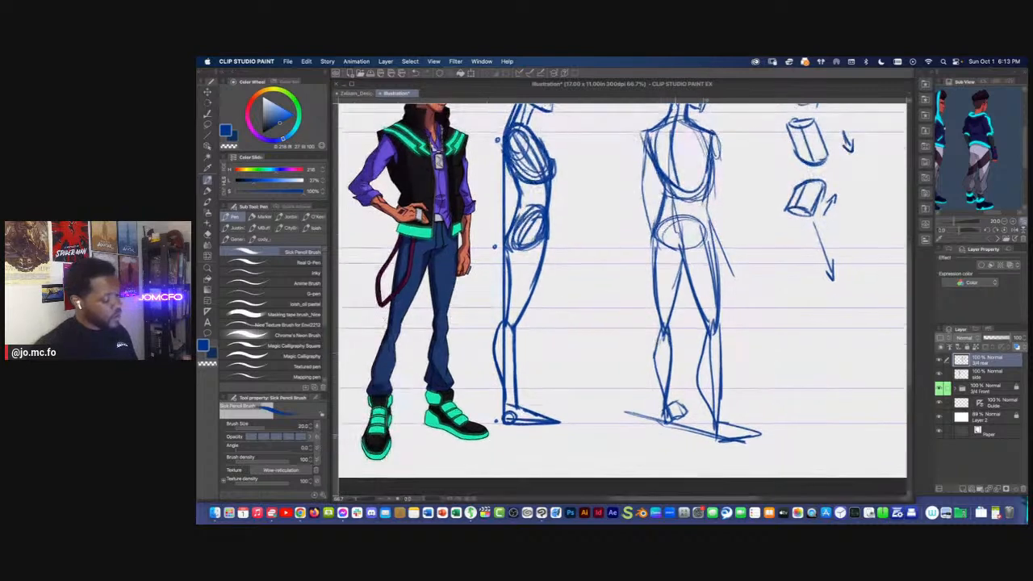
Erase the rear figure's rounded left foot, redraw it as a pointed wedge, and reinforce the left leg's lines
{"action": "key", "text": "e"}
{"action": "mouse_move", "coordinate": [685, 402]}
{"action": "left_mouse_down"}
{"action": "mouse_move", "coordinate": [679, 414]}
{"action": "mouse_move", "coordinate": [692, 422]}
{"action": "left_mouse_up"}
{"action": "key", "text": "p"}
{"action": "left_click_drag", "start_coordinate": [673, 320], "coordinate": [669, 335]}
{"action": "left_click_drag", "start_coordinate": [684, 263], "coordinate": [669, 326]}
{"action": "left_click_drag", "start_coordinate": [656, 237], "coordinate": [666, 425]}
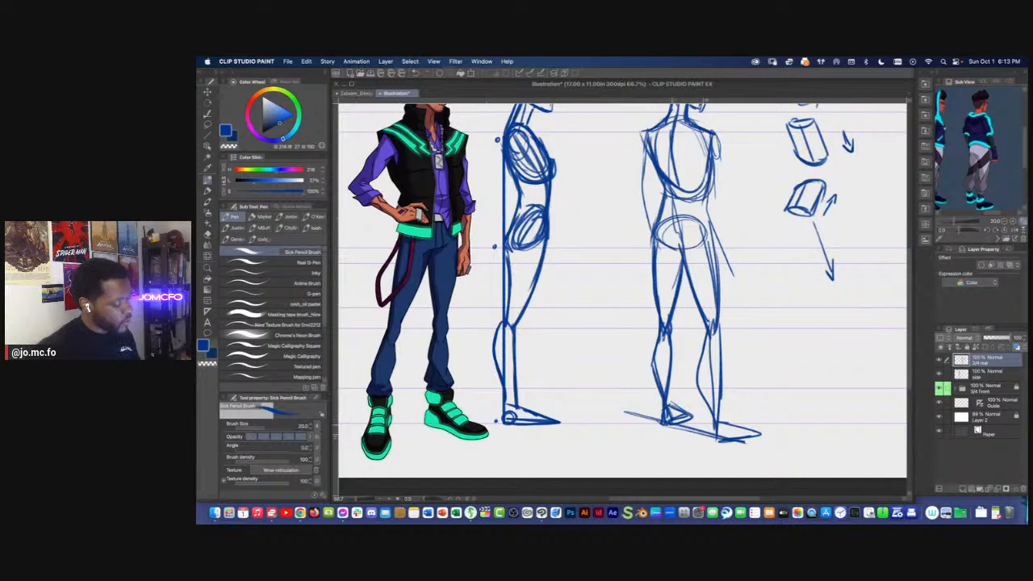
{"action": "left_click_drag", "start_coordinate": [688, 257], "coordinate": [677, 297]}
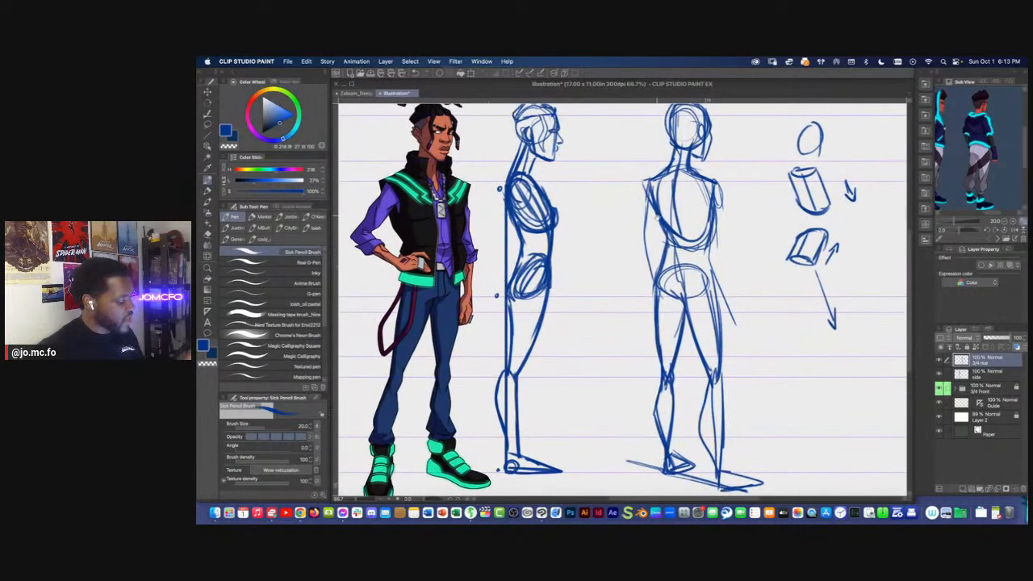
Sketch the rear figure's right arm with a shoulder oval, elbow circle and forearm, and the bent left upper arm
{"action": "left_click_drag", "start_coordinate": [658, 215], "coordinate": [650, 229]}
{"action": "mouse_move", "coordinate": [696, 197]}
{"action": "left_mouse_down"}
{"action": "mouse_move", "coordinate": [715, 223]}
{"action": "mouse_move", "coordinate": [699, 269]}
{"action": "mouse_move", "coordinate": [720, 304]}
{"action": "left_mouse_up"}
{"action": "mouse_move", "coordinate": [707, 257]}
{"action": "left_mouse_down"}
{"action": "mouse_move", "coordinate": [724, 313]}
{"action": "mouse_move", "coordinate": [704, 284]}
{"action": "left_mouse_up"}
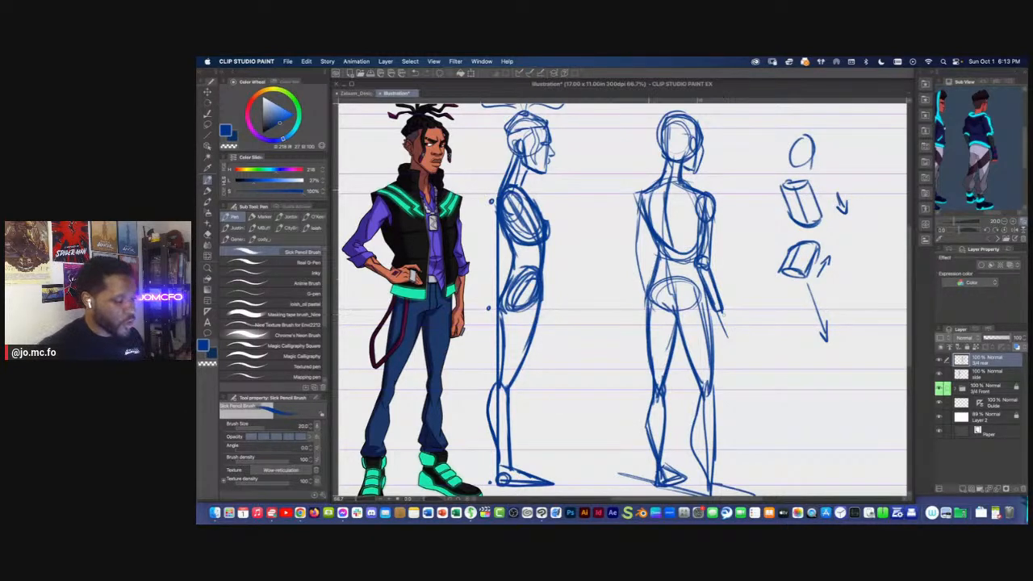
{"action": "mouse_move", "coordinate": [641, 193]}
{"action": "left_mouse_down"}
{"action": "mouse_move", "coordinate": [633, 256]}
{"action": "mouse_move", "coordinate": [647, 291]}
{"action": "left_mouse_up"}
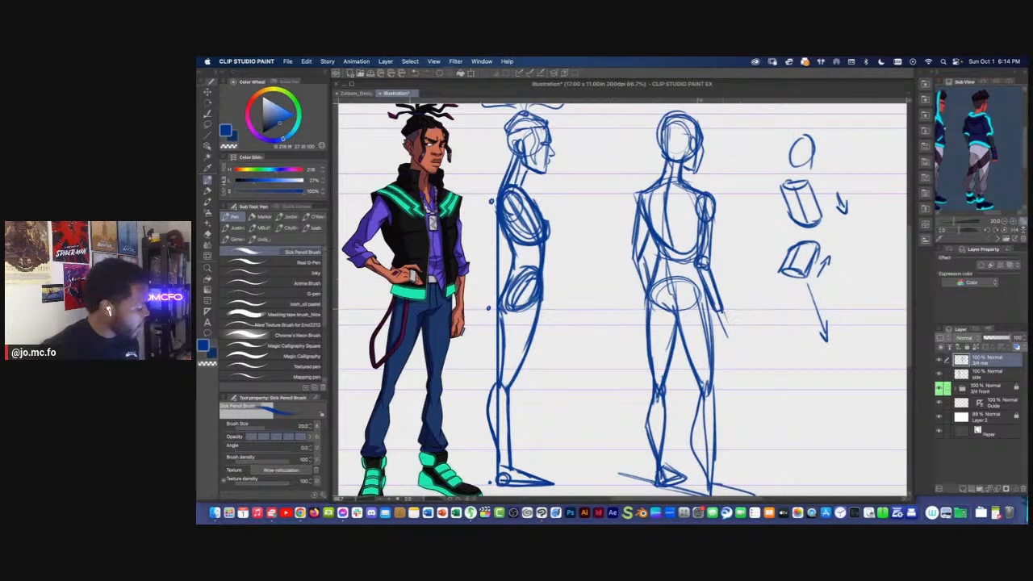
Block in the rear figure's right hand beside the thigh and sketch the left forearm and hand down to the hip
{"action": "left_click_drag", "start_coordinate": [730, 311], "coordinate": [724, 338]}
{"action": "mouse_move", "coordinate": [716, 315]}
{"action": "left_mouse_down"}
{"action": "mouse_move", "coordinate": [726, 340]}
{"action": "mouse_move", "coordinate": [718, 337]}
{"action": "left_mouse_up"}
{"action": "left_click_drag", "start_coordinate": [727, 302], "coordinate": [716, 339]}
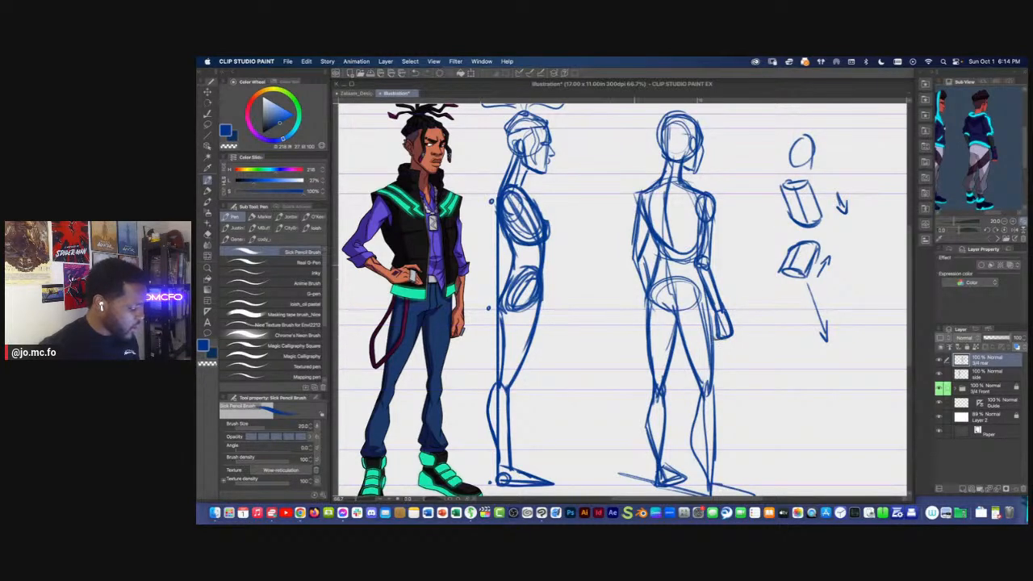
{"action": "left_click_drag", "start_coordinate": [635, 257], "coordinate": [645, 321]}
{"action": "left_click_drag", "start_coordinate": [646, 307], "coordinate": [659, 316]}
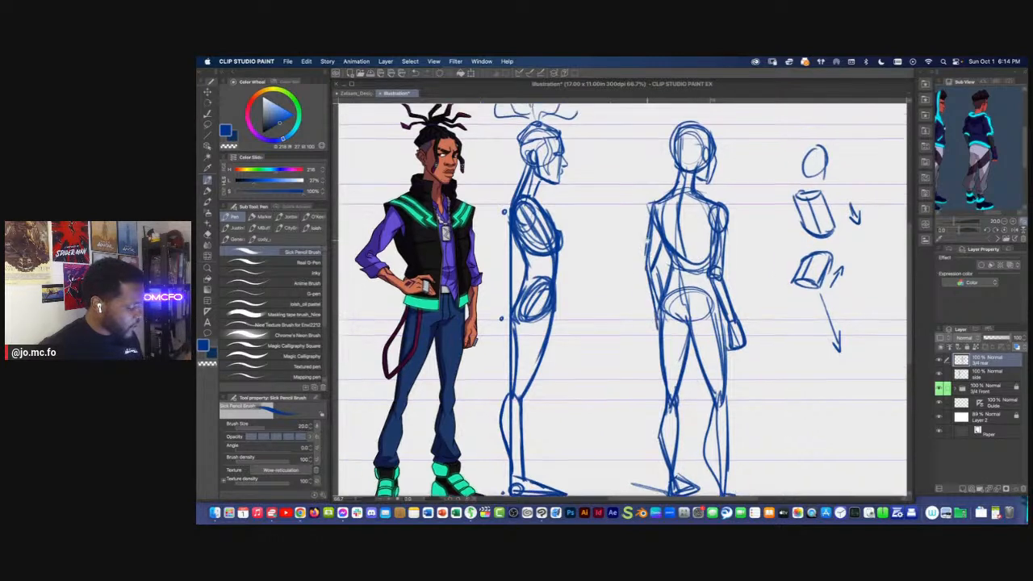
{"action": "mouse_move", "coordinate": [655, 198]}
{"action": "left_mouse_down"}
{"action": "mouse_move", "coordinate": [644, 271]}
{"action": "mouse_move", "coordinate": [653, 278]}
{"action": "left_mouse_up"}
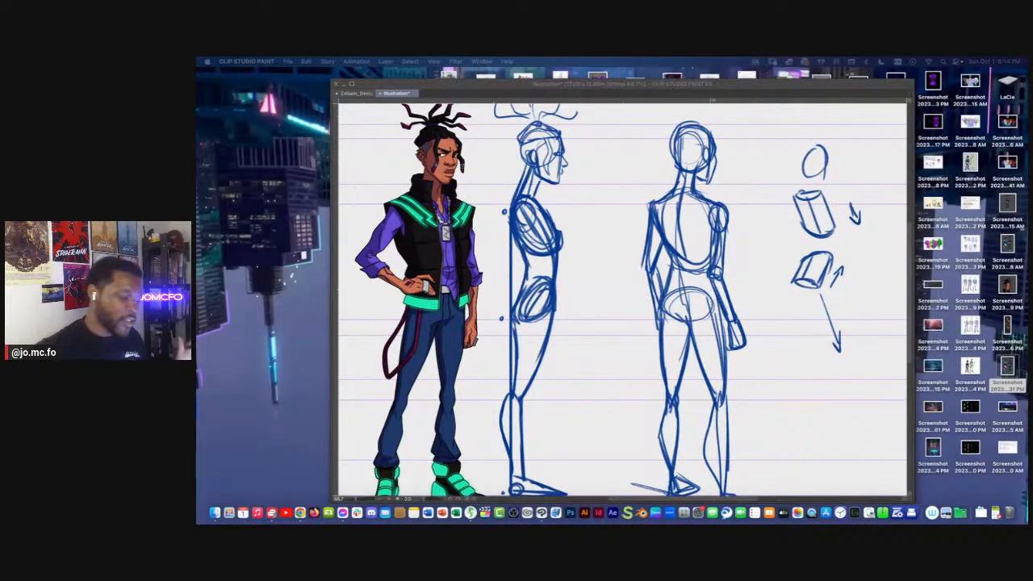
Strengthen the rear three-quarter figure's spine line and the torso sides from the rib cage down to the pelvis
{"action": "left_click", "coordinate": [629, 284]}
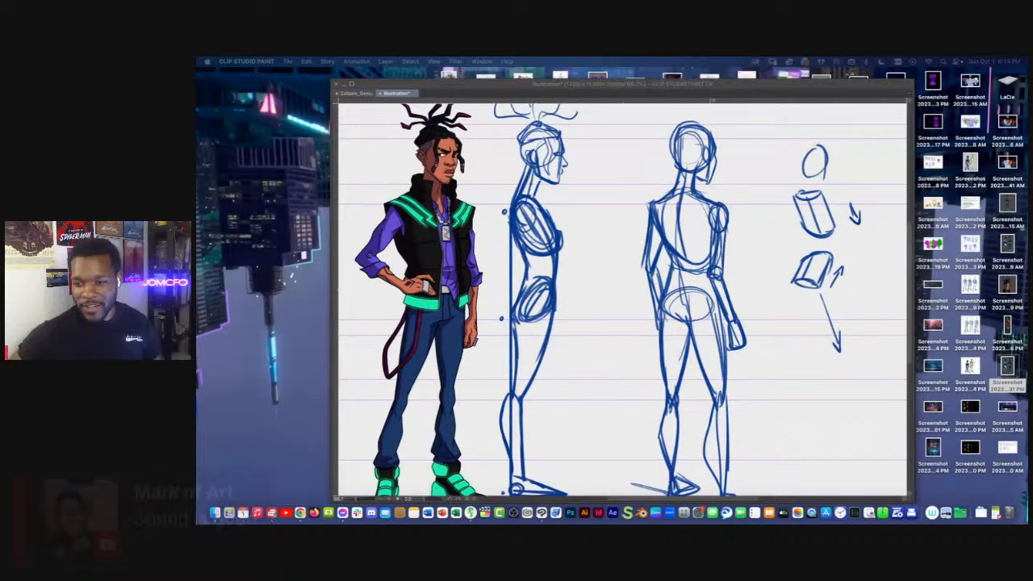
{"action": "left_click", "coordinate": [637, 252]}
{"action": "left_click_drag", "start_coordinate": [637, 270], "coordinate": [634, 237]}
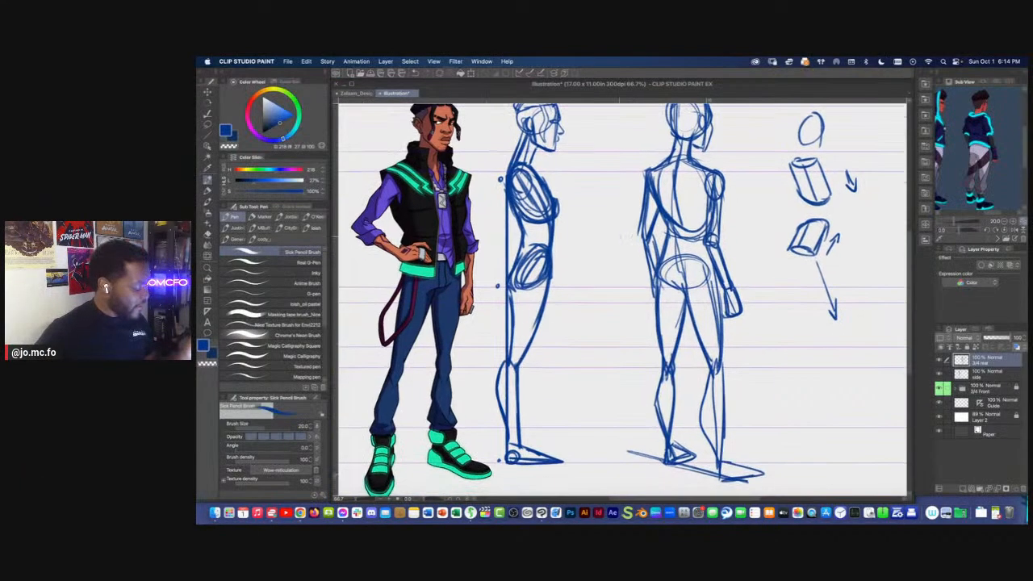
{"action": "left_click_drag", "start_coordinate": [632, 304], "coordinate": [638, 325]}
{"action": "left_click_drag", "start_coordinate": [681, 181], "coordinate": [682, 310]}
{"action": "left_click_drag", "start_coordinate": [683, 236], "coordinate": [683, 299]}
{"action": "mouse_move", "coordinate": [680, 178]}
{"action": "left_mouse_down"}
{"action": "mouse_move", "coordinate": [680, 226]}
{"action": "mouse_move", "coordinate": [716, 255]}
{"action": "left_mouse_up"}
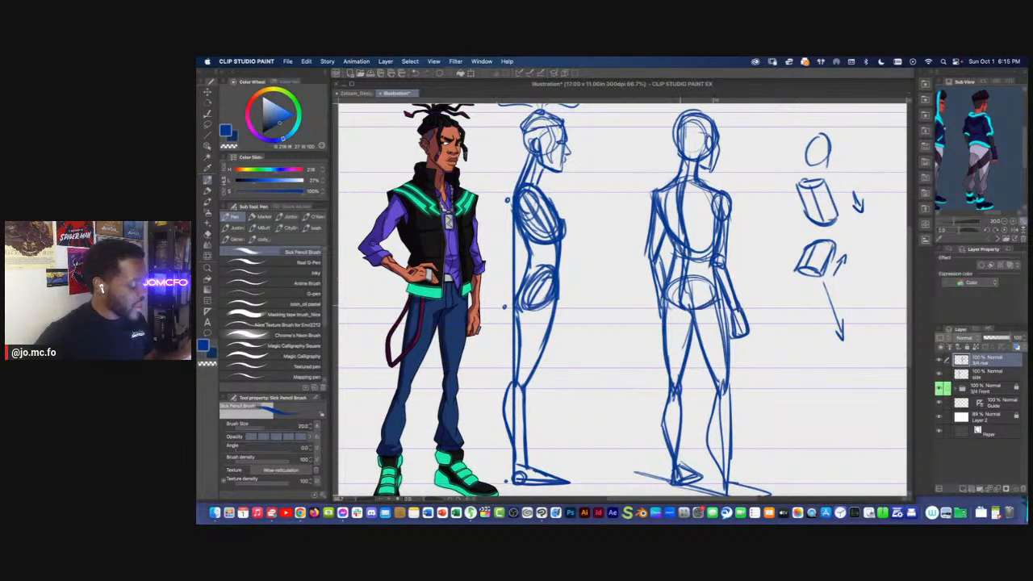
{"action": "left_click_drag", "start_coordinate": [673, 222], "coordinate": [663, 252]}
{"action": "mouse_move", "coordinate": [672, 217]}
{"action": "left_mouse_down"}
{"action": "mouse_move", "coordinate": [661, 253]}
{"action": "mouse_move", "coordinate": [673, 284]}
{"action": "left_mouse_up"}
{"action": "mouse_move", "coordinate": [688, 327]}
{"action": "left_mouse_down"}
{"action": "mouse_move", "coordinate": [699, 273]}
{"action": "mouse_move", "coordinate": [716, 310]}
{"action": "left_mouse_up"}
Darken the rear figure's right thigh contour and redraw the right lower leg with heavier lines down to the foot
{"action": "key", "text": "m"}
{"action": "key", "text": "p"}
{"action": "left_click_drag", "start_coordinate": [699, 258], "coordinate": [725, 329]}
{"action": "mouse_move", "coordinate": [736, 246]}
{"action": "left_mouse_down"}
{"action": "mouse_move", "coordinate": [742, 310]}
{"action": "mouse_move", "coordinate": [715, 307]}
{"action": "mouse_move", "coordinate": [730, 338]}
{"action": "mouse_move", "coordinate": [731, 317]}
{"action": "mouse_move", "coordinate": [742, 417]}
{"action": "left_mouse_up"}
{"action": "left_click_drag", "start_coordinate": [725, 316], "coordinate": [741, 426]}
{"action": "left_click_drag", "start_coordinate": [744, 314], "coordinate": [751, 428]}
{"action": "key", "text": "bracketleft"}
{"action": "left_click_drag", "start_coordinate": [697, 393], "coordinate": [695, 411]}
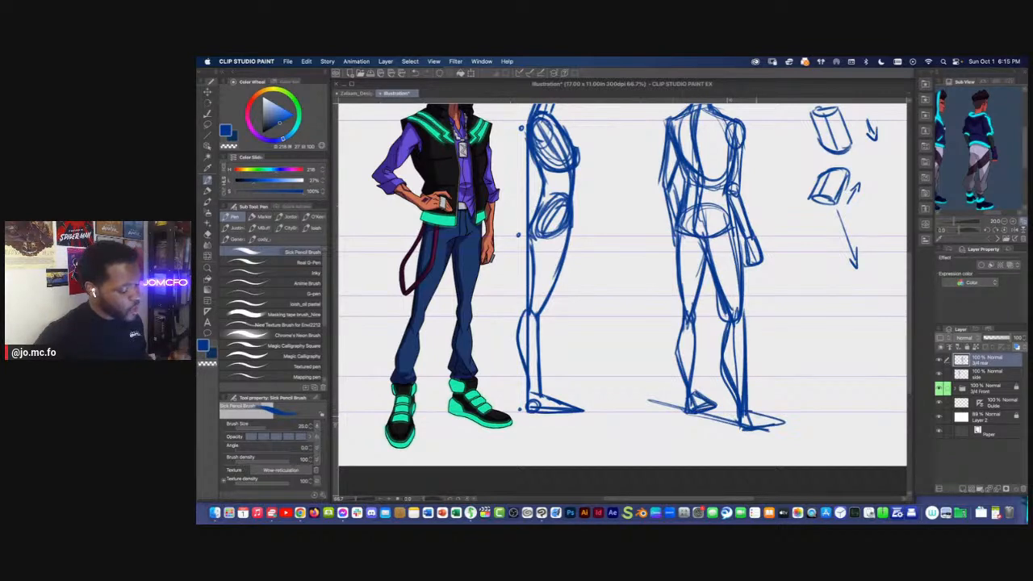
{"action": "scroll", "coordinate": [622, 290], "scroll_direction": "up", "scroll_amount": 5}
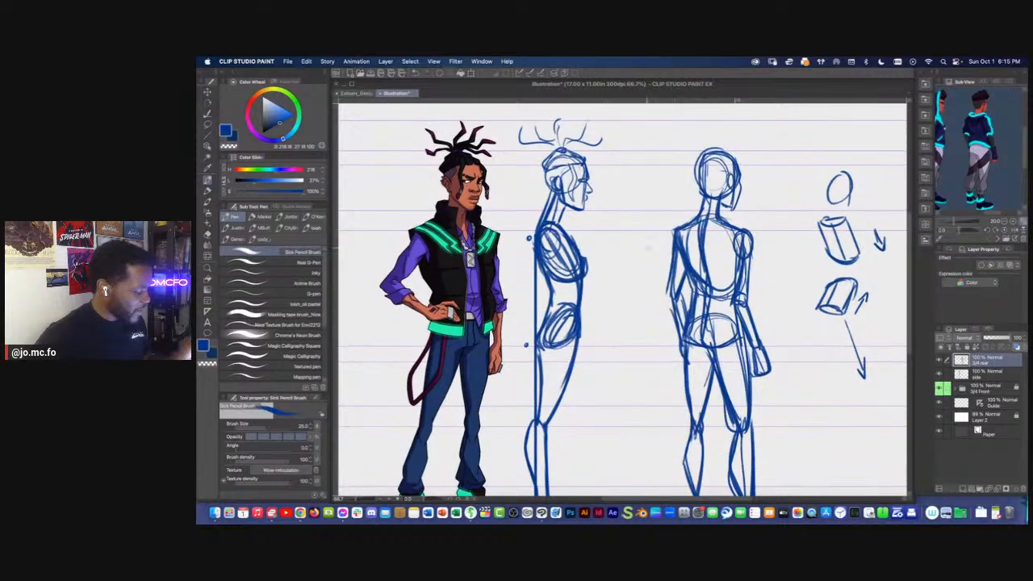
{"action": "key", "text": "super+minus"}
{"action": "key", "text": "super+minus"}
{"action": "left_click_drag", "start_coordinate": [609, 362], "coordinate": [644, 345]}
{"action": "key", "text": "super+equal"}
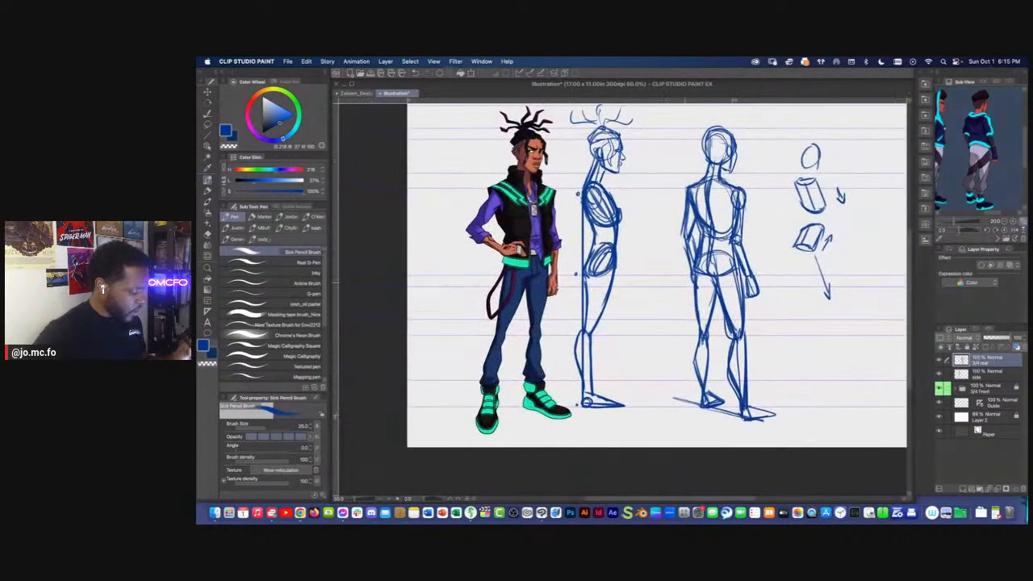
{"action": "key", "text": "m"}
{"action": "key", "text": "super+minus"}
{"action": "left_click_drag", "start_coordinate": [710, 277], "coordinate": [664, 274]}
{"action": "key", "text": "super+d"}
{"action": "left_click_drag", "start_coordinate": [602, 332], "coordinate": [621, 370]}
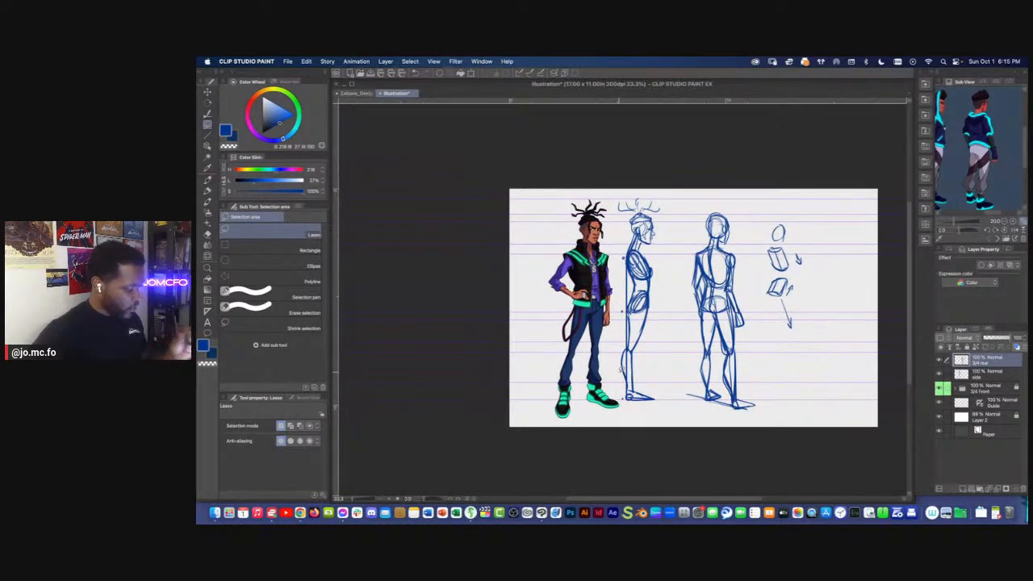
{"action": "key", "text": "super+plus"}
{"action": "key", "text": "p"}
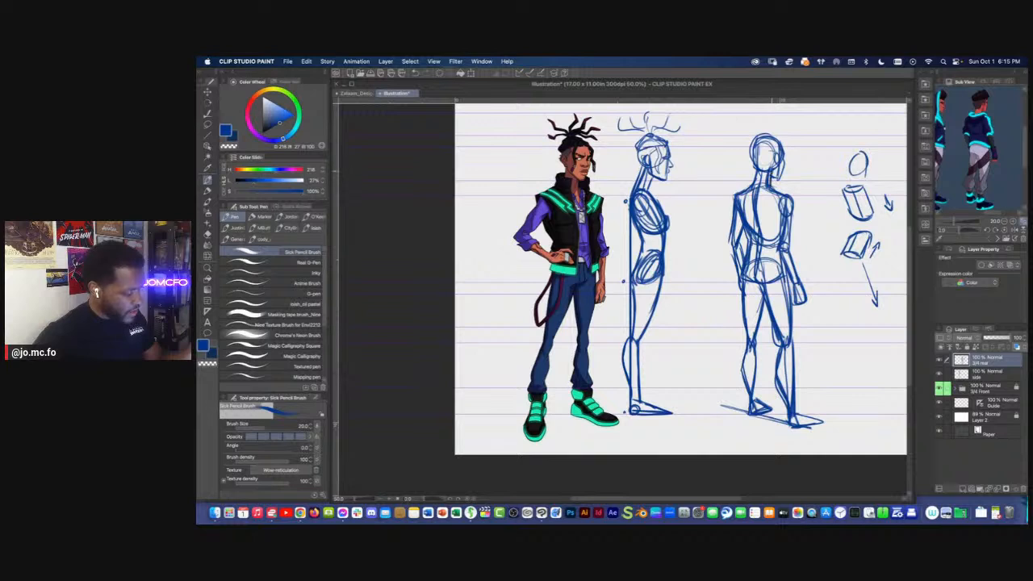
Draw a small arrow beside the rear figure's left foot, then lasso the left leg and shift it slightly outward
{"action": "left_click_drag", "start_coordinate": [751, 333], "coordinate": [730, 341]}
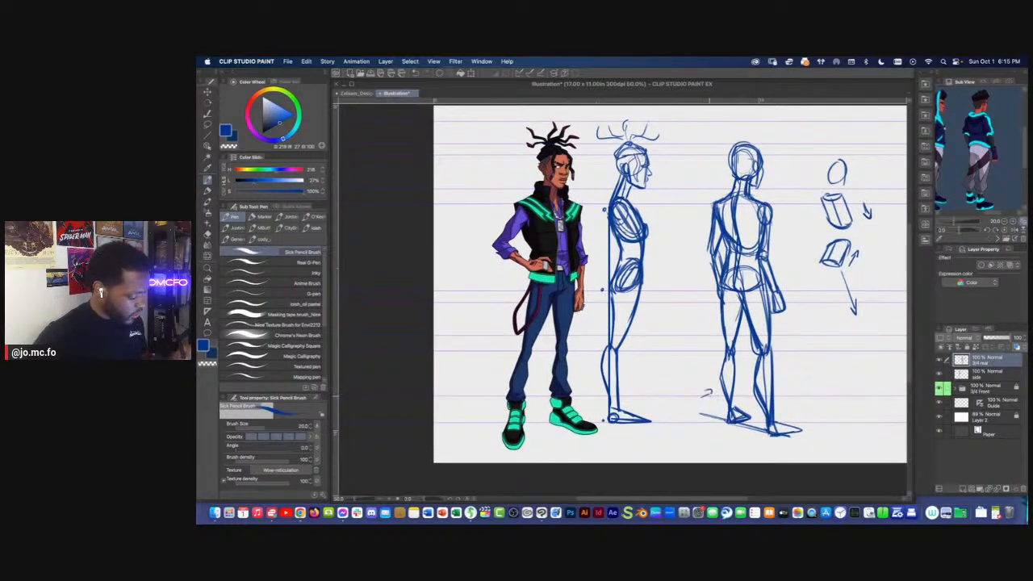
{"action": "key", "text": "m"}
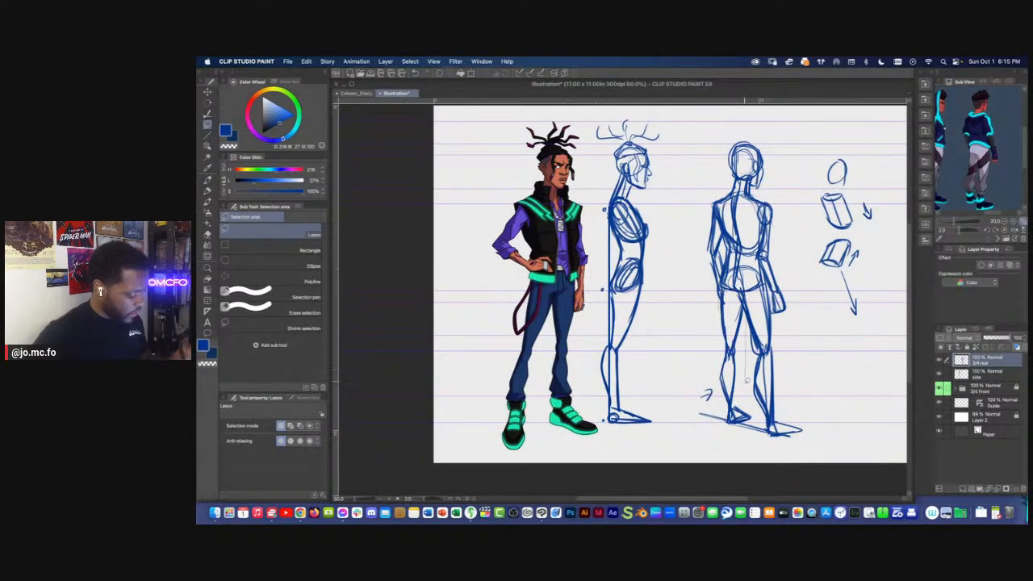
{"action": "mouse_move", "coordinate": [751, 434]}
{"action": "left_mouse_down"}
{"action": "mouse_move", "coordinate": [691, 378]}
{"action": "mouse_move", "coordinate": [710, 290]}
{"action": "left_mouse_up"}
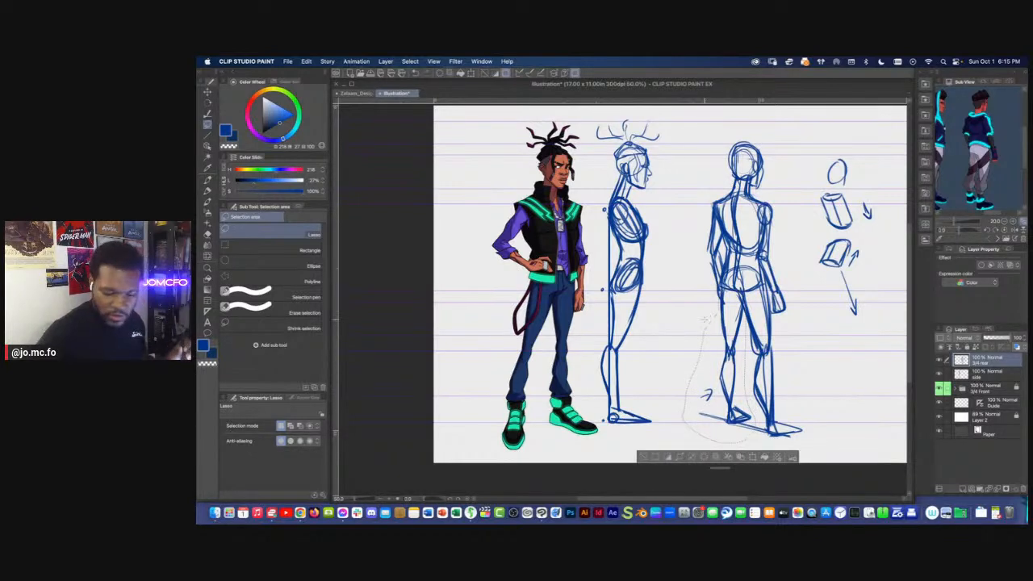
{"action": "key", "text": "super+t"}
{"action": "left_click_drag", "start_coordinate": [719, 443], "coordinate": [712, 444]}
{"action": "key", "text": "Return"}
{"action": "key", "text": "super+d"}
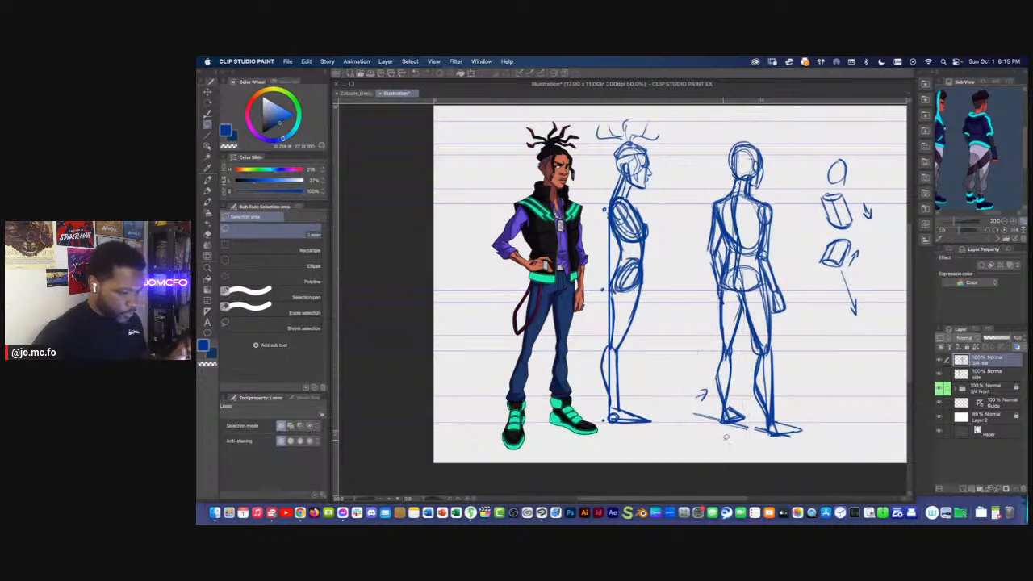
Lasso the rear three-quarter figure's right leg and transform it slightly inward, closer to the left leg
{"action": "mouse_move", "coordinate": [746, 293]}
{"action": "left_mouse_down"}
{"action": "mouse_move", "coordinate": [769, 280]}
{"action": "mouse_move", "coordinate": [811, 418]}
{"action": "mouse_move", "coordinate": [751, 414]}
{"action": "mouse_move", "coordinate": [746, 303]}
{"action": "left_mouse_up"}
{"action": "key", "text": "super+t"}
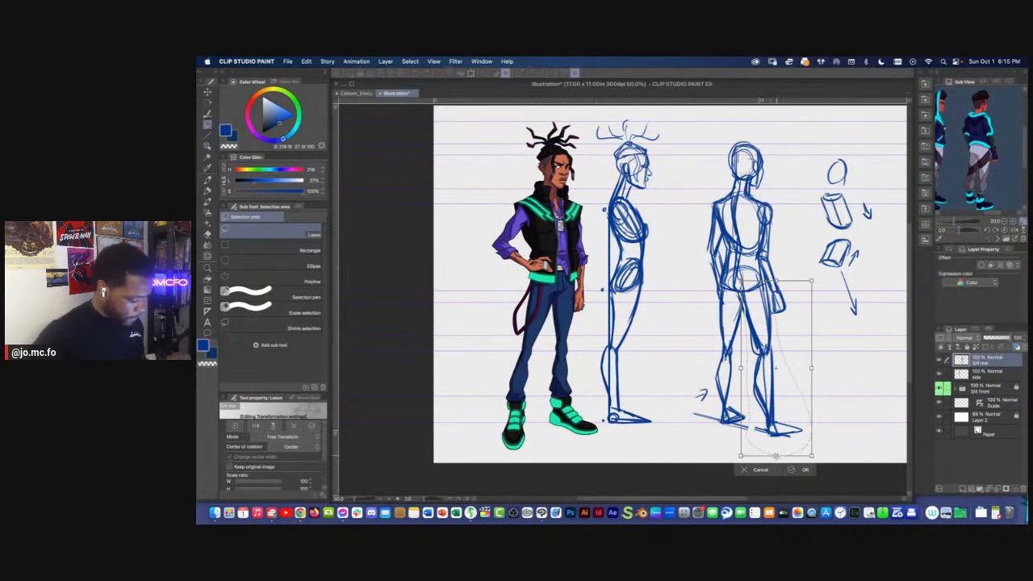
{"action": "left_click_drag", "start_coordinate": [765, 462], "coordinate": [765, 462]}
{"action": "key", "text": "Return"}
{"action": "key", "text": "super+d"}
{"action": "key", "text": "p"}
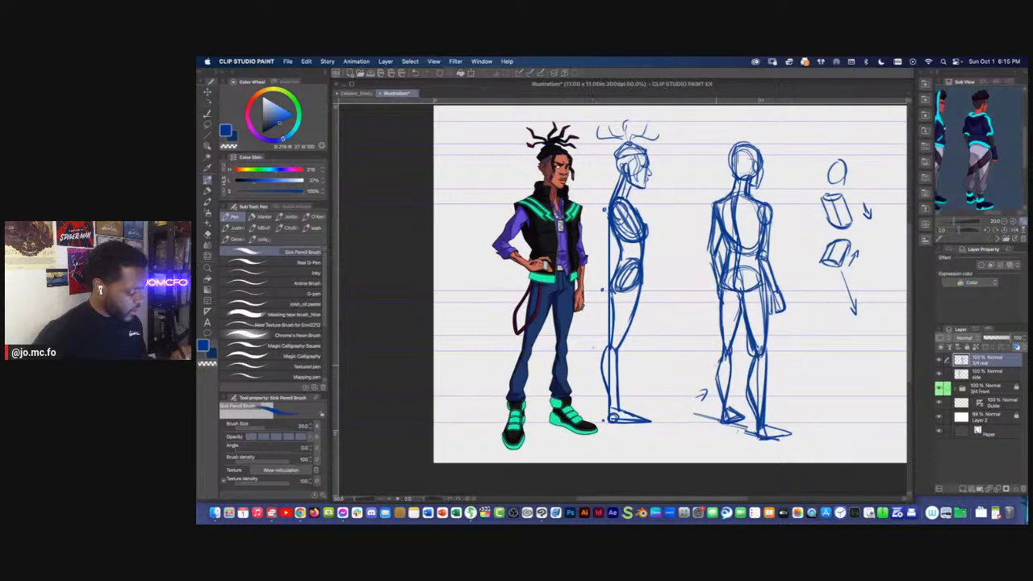
Lasso the rear three-quarter figure's head and nudge it slightly sideways over the neck with a transform
{"action": "left_click_drag", "start_coordinate": [753, 425], "coordinate": [748, 447]}
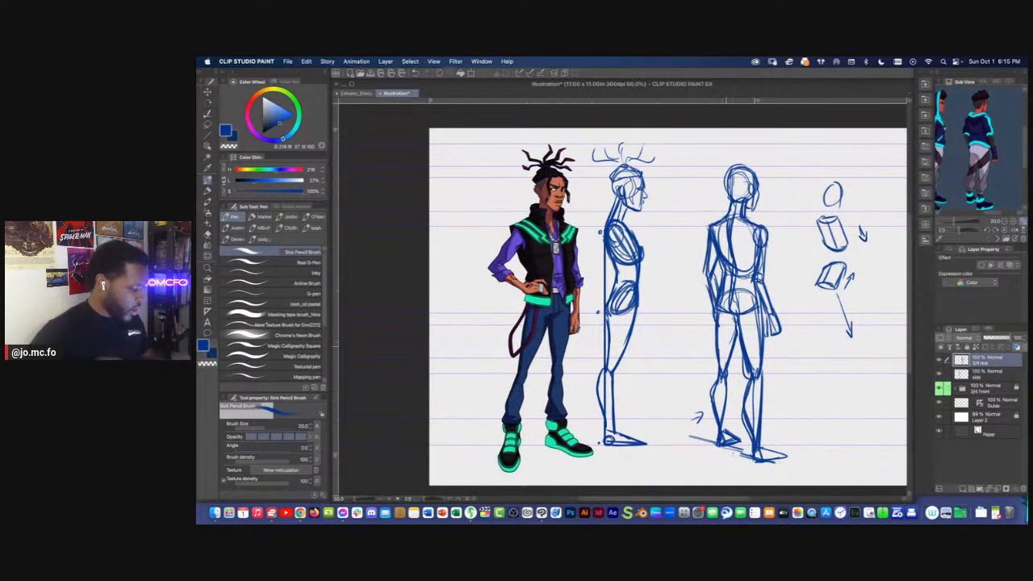
{"action": "scroll", "coordinate": [738, 213], "scroll_direction": "up", "scroll_amount": 1}
{"action": "mouse_move", "coordinate": [737, 213]}
{"action": "left_mouse_down"}
{"action": "mouse_move", "coordinate": [717, 251]}
{"action": "mouse_move", "coordinate": [743, 171]}
{"action": "mouse_move", "coordinate": [694, 224]}
{"action": "mouse_move", "coordinate": [732, 234]}
{"action": "left_mouse_up"}
{"action": "key", "text": "m"}
{"action": "key", "text": "super+t"}
{"action": "key", "text": "Return"}
{"action": "key", "text": "super+d"}
{"action": "key", "text": "p"}
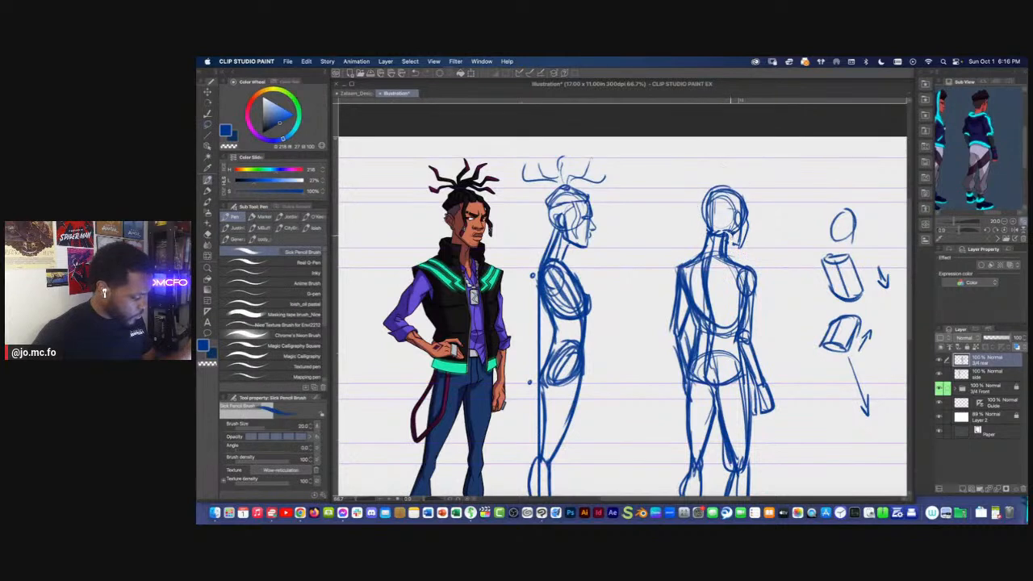
Reinforce the rear figure's head outline and sketch curved dreadlocks rising from the crown up to the top guide
{"action": "mouse_move", "coordinate": [707, 196]}
{"action": "left_mouse_down"}
{"action": "mouse_move", "coordinate": [710, 231]}
{"action": "mouse_move", "coordinate": [741, 240]}
{"action": "left_mouse_up"}
{"action": "mouse_move", "coordinate": [731, 186]}
{"action": "left_mouse_down"}
{"action": "mouse_move", "coordinate": [714, 183]}
{"action": "mouse_move", "coordinate": [722, 156]}
{"action": "left_mouse_up"}
{"action": "left_click_drag", "start_coordinate": [729, 186], "coordinate": [745, 156]}
{"action": "mouse_move", "coordinate": [716, 179]}
{"action": "left_mouse_down"}
{"action": "mouse_move", "coordinate": [701, 171]}
{"action": "mouse_move", "coordinate": [708, 153]}
{"action": "left_mouse_up"}
{"action": "left_click_drag", "start_coordinate": [714, 185], "coordinate": [689, 162]}
On the side layer, move the side-view figure slightly away from the finished front character, toward the rear figure
{"action": "key", "text": "super+minus"}
{"action": "key", "text": "super+minus"}
{"action": "left_click_drag", "start_coordinate": [638, 294], "coordinate": [689, 296]}
{"action": "key", "text": "super+minus"}
{"action": "key", "text": "super+plus"}
{"action": "left_click", "coordinate": [965, 376]}
{"action": "key", "text": "super+t"}
{"action": "left_click_drag", "start_coordinate": [624, 321], "coordinate": [631, 321]}
{"action": "key", "text": "Return"}
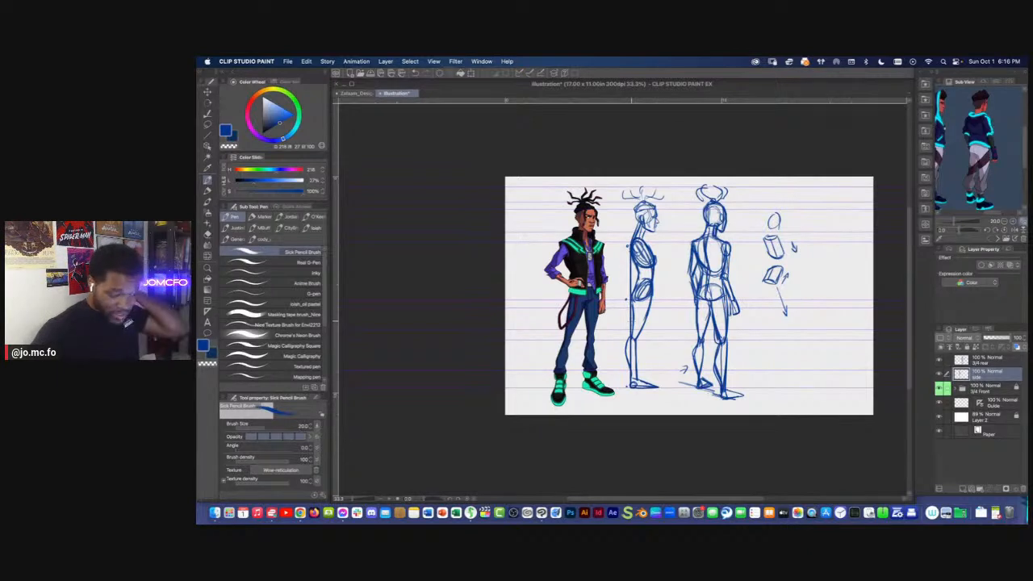
Lower the opacity of the side and 3/4 rear layers to about 16% and add a new layer above them
{"action": "left_click", "coordinate": [975, 360], "text": "shift"}
{"action": "left_click_drag", "start_coordinate": [1002, 340], "coordinate": [986, 340]}
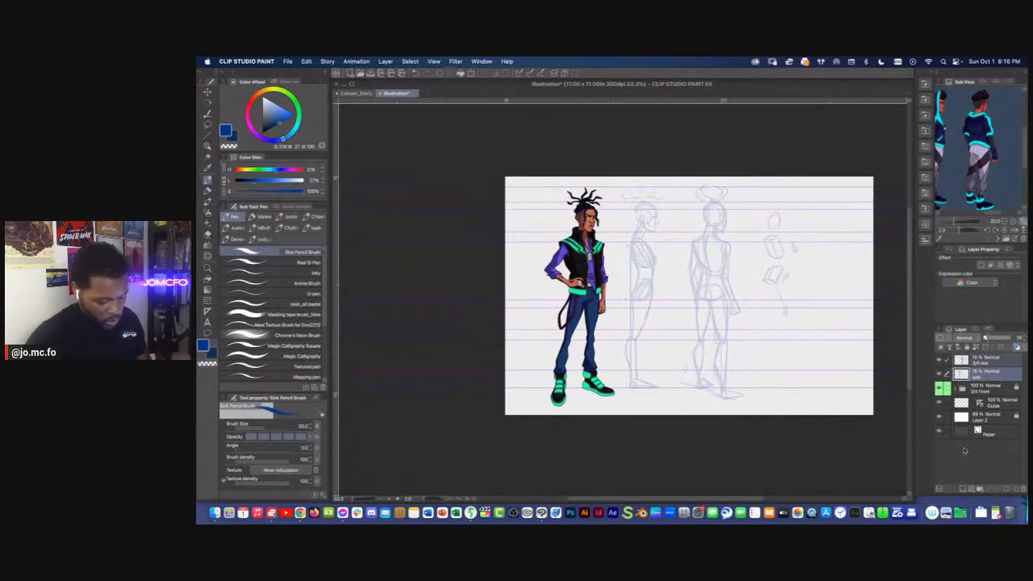
{"action": "left_click", "coordinate": [963, 489]}
{"action": "left_click_drag", "start_coordinate": [980, 378], "coordinate": [980, 354]}
Switch the drawing color to dark red for working over the faded side-view sketch
{"action": "key", "text": "super+plus"}
{"action": "left_click_drag", "start_coordinate": [473, 236], "coordinate": [554, 280]}
{"action": "left_click", "coordinate": [248, 108]}
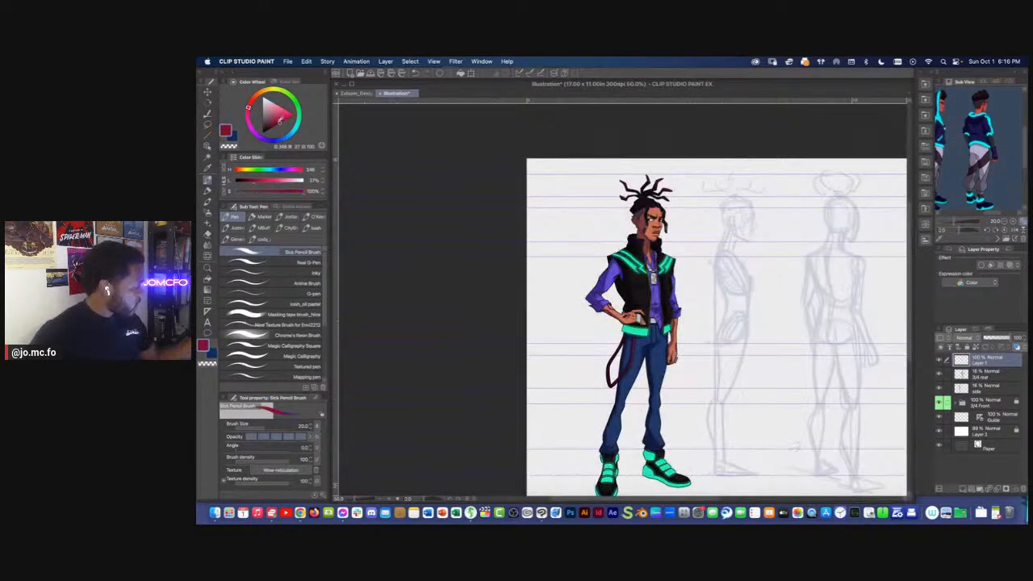
{"action": "key", "text": "super+plus"}
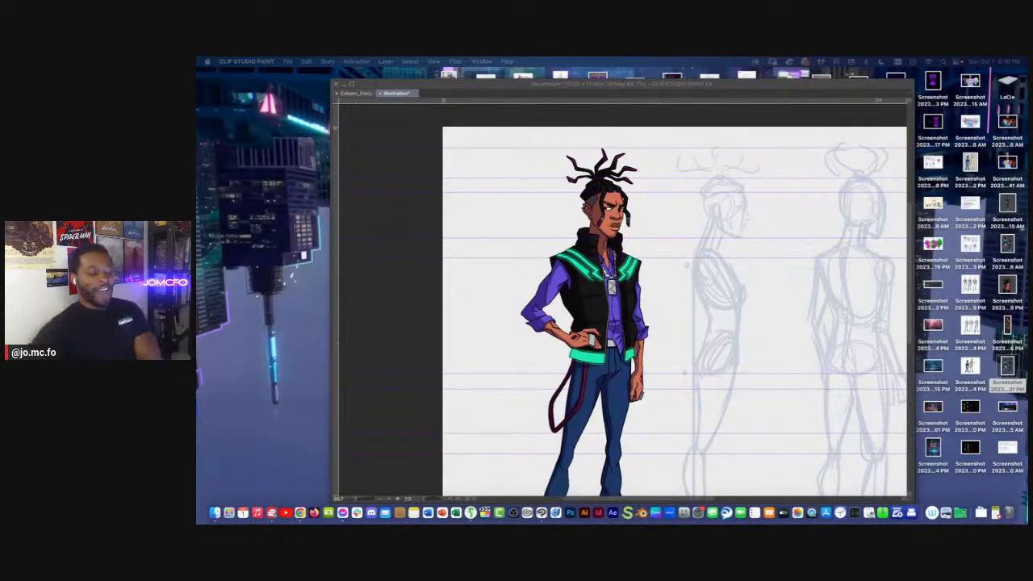
{"action": "left_click", "coordinate": [655, 129]}
{"action": "scroll", "coordinate": [659, 129], "scroll_direction": "up", "scroll_amount": 1}
{"action": "left_click_drag", "start_coordinate": [655, 164], "coordinate": [580, 181]}
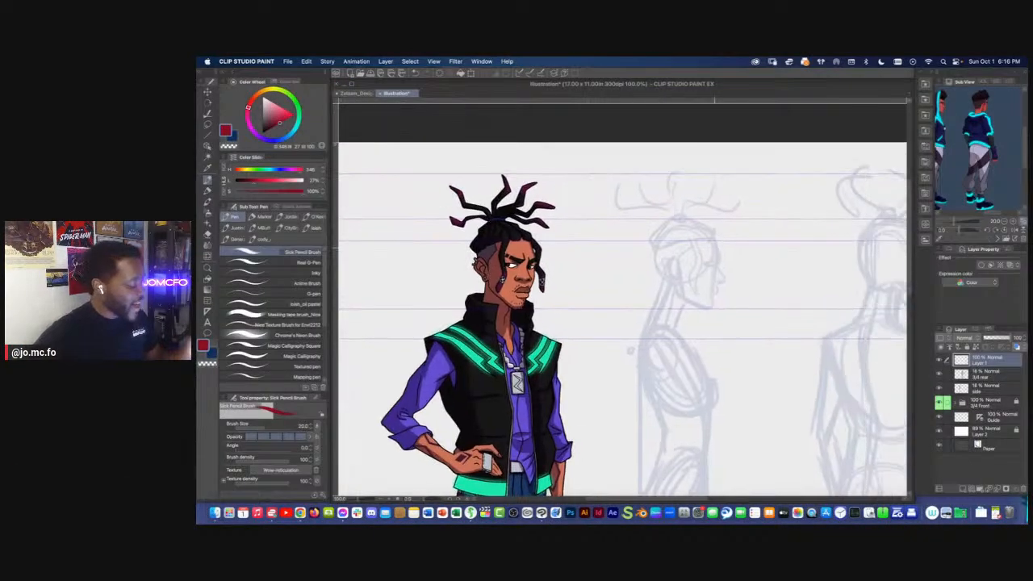
At brush size 10, sketch the side-view head over the faded rough as a cranial circle with a wedge-shaped face and jaw and a horizontal midline
{"action": "scroll", "coordinate": [704, 230], "scroll_direction": "up", "scroll_amount": 1}
{"action": "mouse_move", "coordinate": [710, 232]}
{"action": "left_mouse_down"}
{"action": "mouse_move", "coordinate": [686, 311]}
{"action": "mouse_move", "coordinate": [628, 278]}
{"action": "mouse_move", "coordinate": [683, 308]}
{"action": "left_mouse_up"}
{"action": "mouse_move", "coordinate": [722, 245]}
{"action": "left_mouse_down"}
{"action": "mouse_move", "coordinate": [719, 354]}
{"action": "mouse_move", "coordinate": [721, 344]}
{"action": "left_mouse_up"}
{"action": "mouse_move", "coordinate": [722, 279]}
{"action": "left_mouse_down"}
{"action": "mouse_move", "coordinate": [639, 281]}
{"action": "mouse_move", "coordinate": [722, 279]}
{"action": "mouse_move", "coordinate": [673, 321]}
{"action": "left_mouse_up"}
{"action": "left_click_drag", "start_coordinate": [720, 349], "coordinate": [672, 326]}
{"action": "left_click_drag", "start_coordinate": [671, 277], "coordinate": [673, 331]}
{"action": "left_click_drag", "start_coordinate": [724, 245], "coordinate": [723, 310]}
{"action": "mouse_move", "coordinate": [696, 222]}
{"action": "left_mouse_down"}
{"action": "mouse_move", "coordinate": [631, 237]}
{"action": "mouse_move", "coordinate": [677, 216]}
{"action": "mouse_move", "coordinate": [635, 245]}
{"action": "left_mouse_up"}
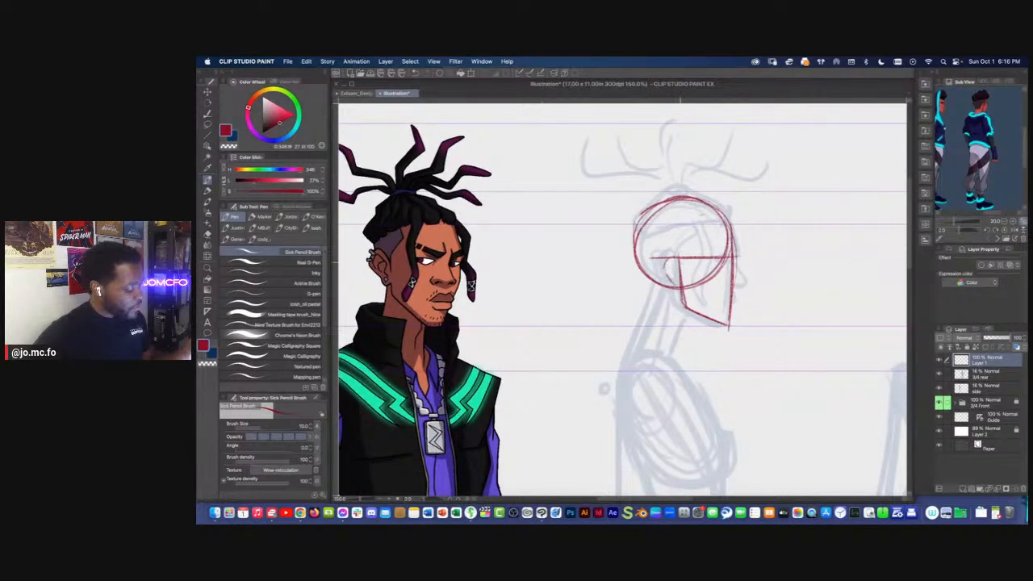
{"action": "left_click_drag", "start_coordinate": [430, 102], "coordinate": [355, 246]}
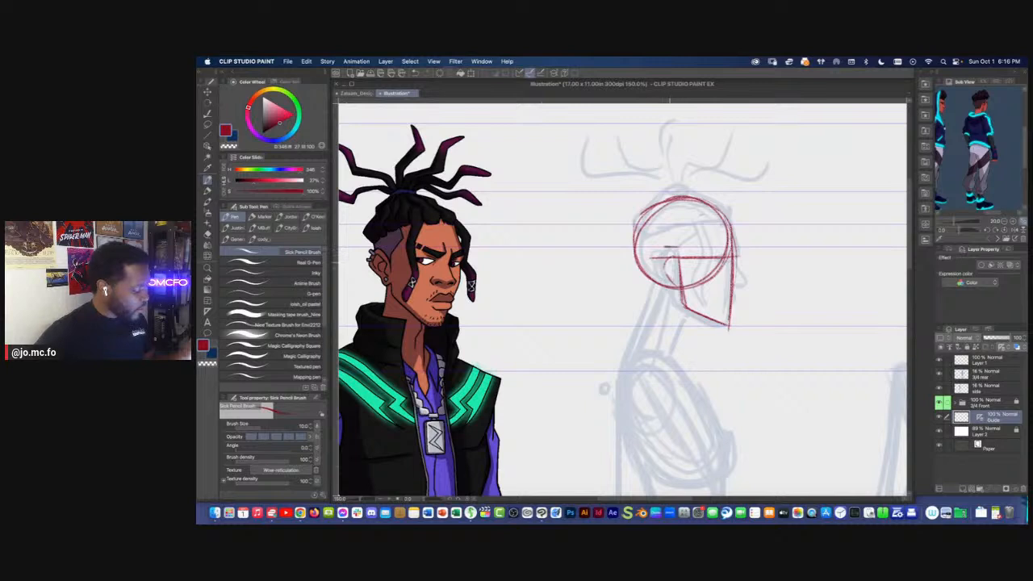
{"action": "key", "text": "super+z"}
{"action": "key", "text": "super+z"}
{"action": "key", "text": "super+z"}
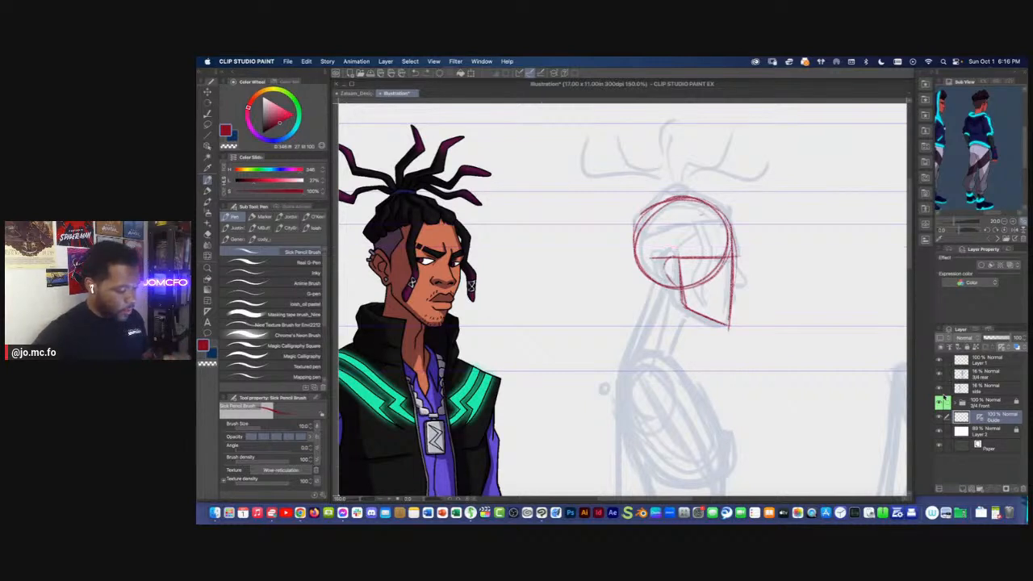
Lock the Guide layer and make Layer 1 the active drawing layer again
{"action": "left_click", "coordinate": [940, 418]}
{"action": "left_click", "coordinate": [941, 419]}
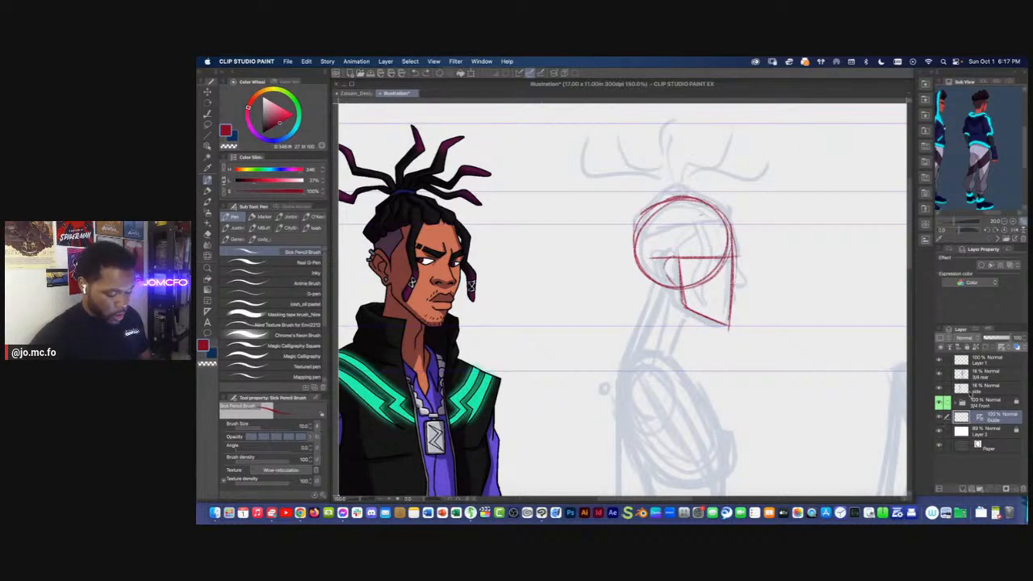
{"action": "left_click", "coordinate": [983, 361]}
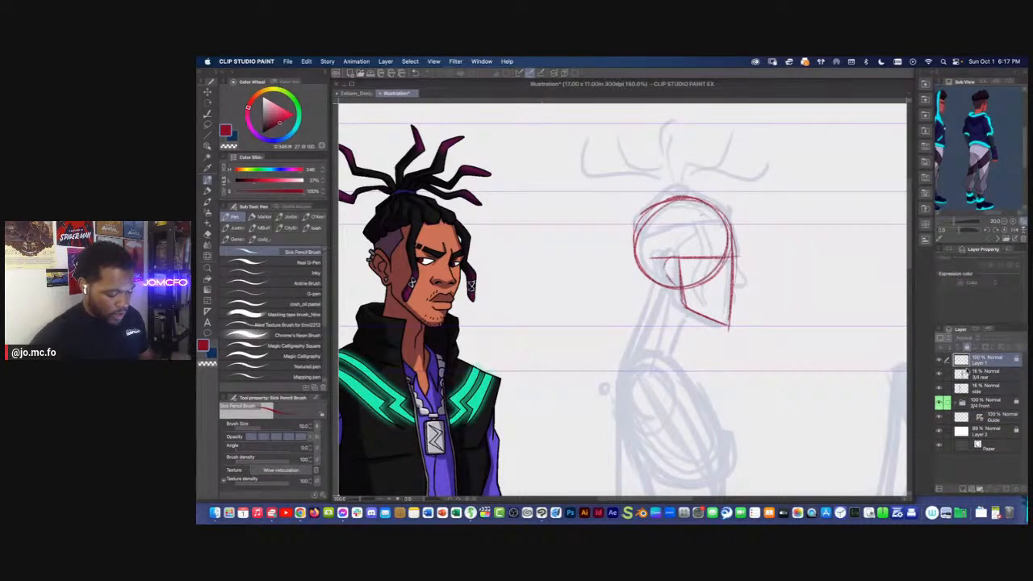
{"action": "left_click", "coordinate": [992, 418]}
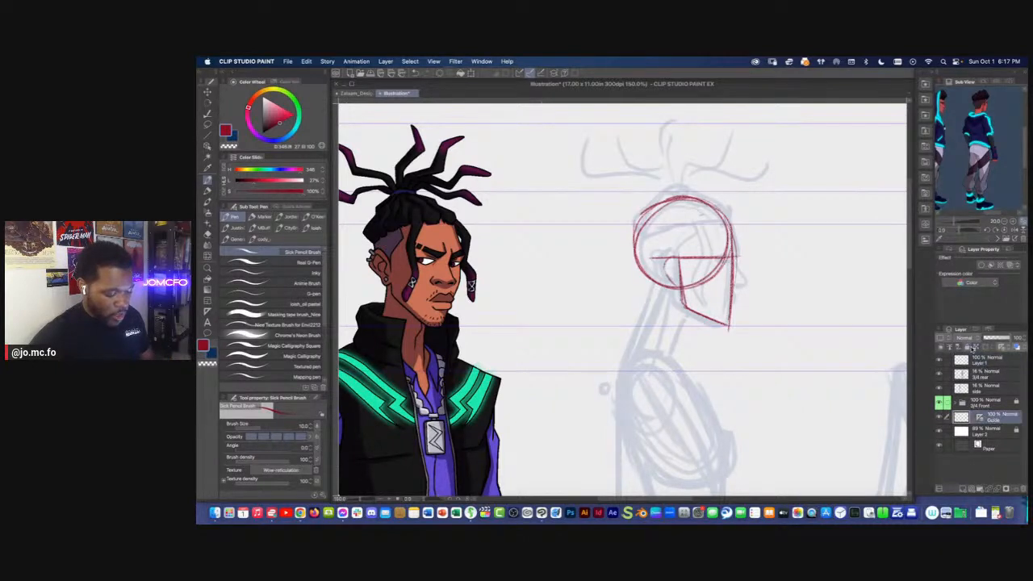
{"action": "left_click", "coordinate": [979, 362]}
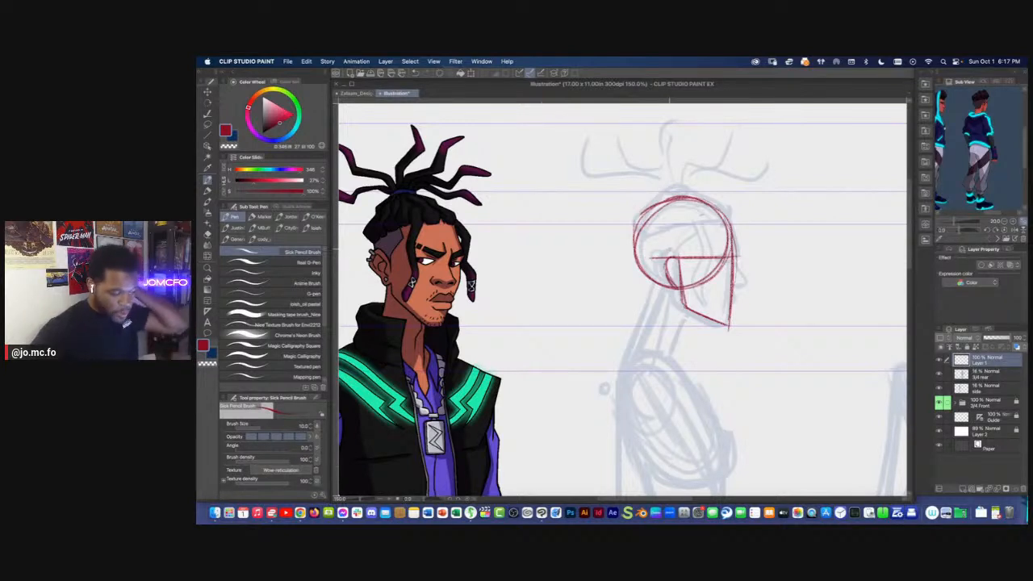
Add horizontal guides at the top and bottom of the front character's ear and start the side-view ear between them on Layer 1
{"action": "left_click_drag", "start_coordinate": [435, 101], "coordinate": [370, 245]}
{"action": "left_click_drag", "start_coordinate": [405, 103], "coordinate": [361, 286]}
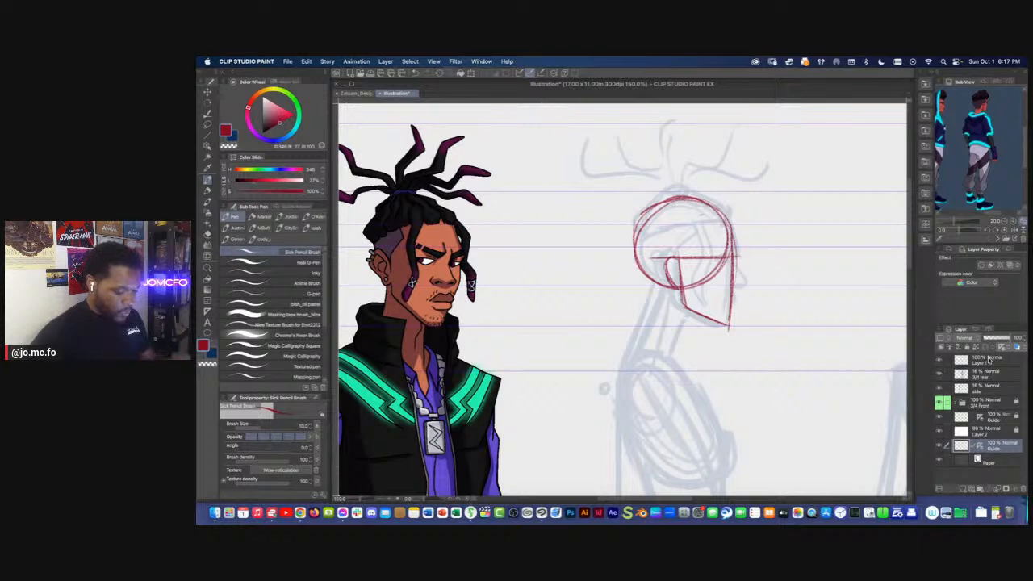
{"action": "left_click", "coordinate": [961, 358]}
{"action": "left_click_drag", "start_coordinate": [679, 247], "coordinate": [663, 247]}
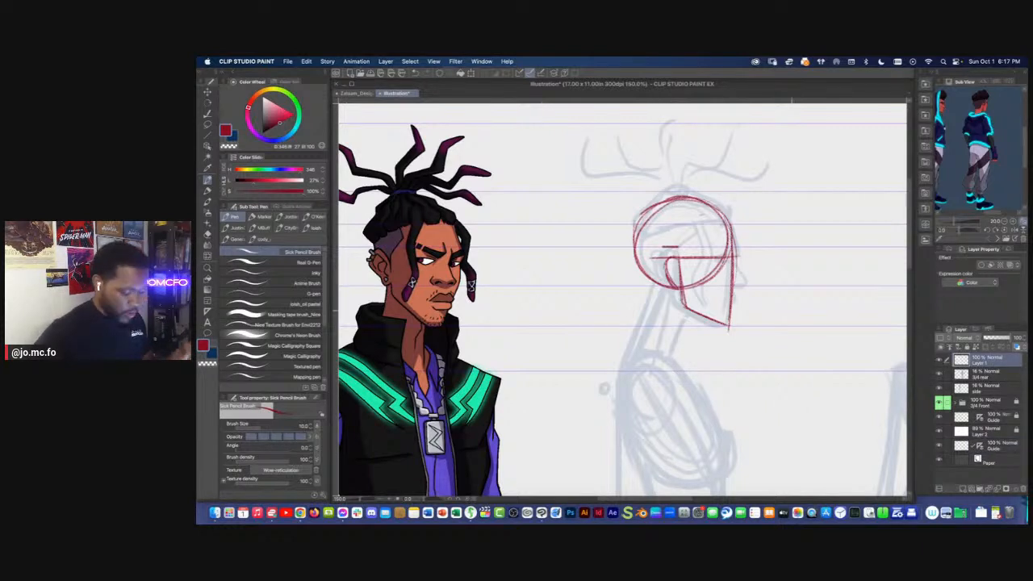
{"action": "left_click", "coordinate": [941, 361]}
{"action": "left_click", "coordinate": [941, 361]}
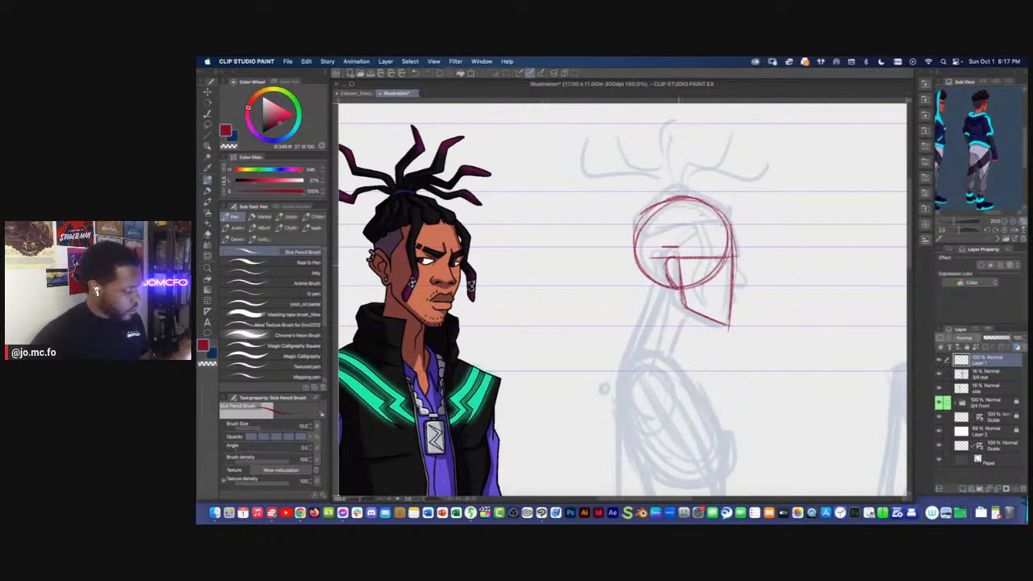
{"action": "left_click_drag", "start_coordinate": [676, 247], "coordinate": [670, 258]}
Review the ruler display and linking options of the upper Guide layer
{"action": "left_click", "coordinate": [456, 61]}
{"action": "mouse_move", "coordinate": [482, 62]}
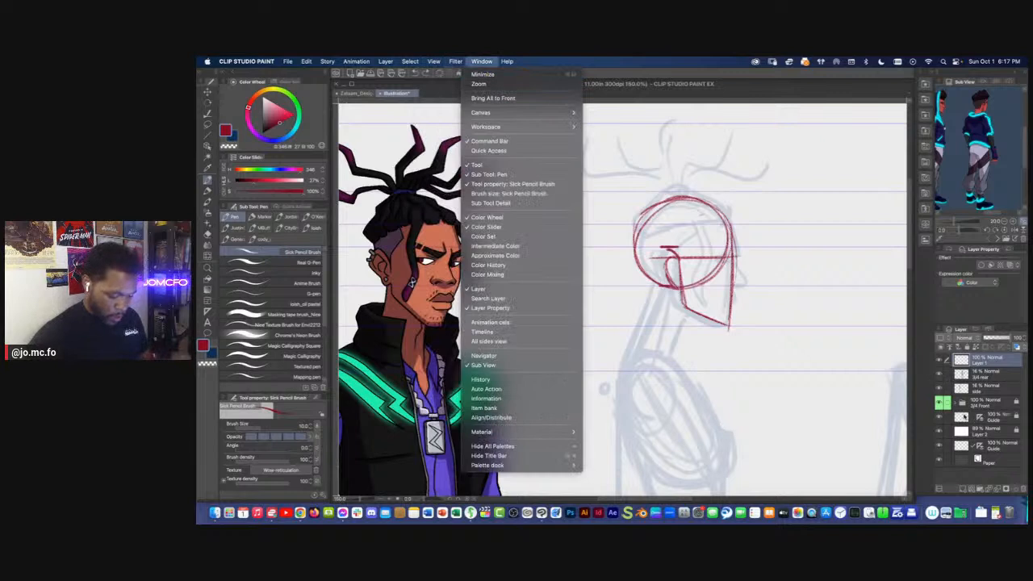
{"action": "left_click", "coordinate": [978, 419]}
{"action": "left_click", "coordinate": [979, 420]}
{"action": "right_click", "coordinate": [979, 419]}
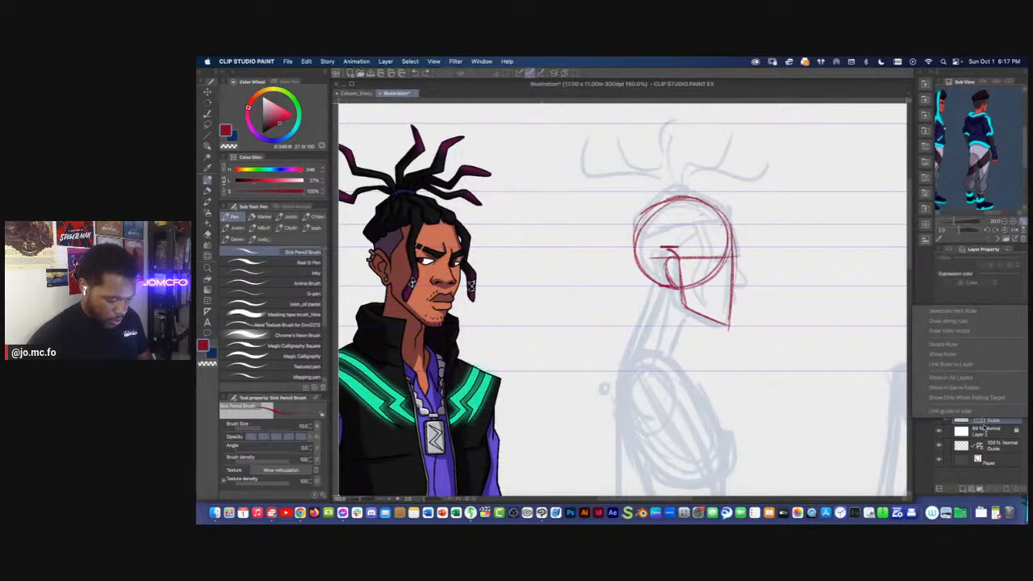
{"action": "left_click", "coordinate": [986, 428]}
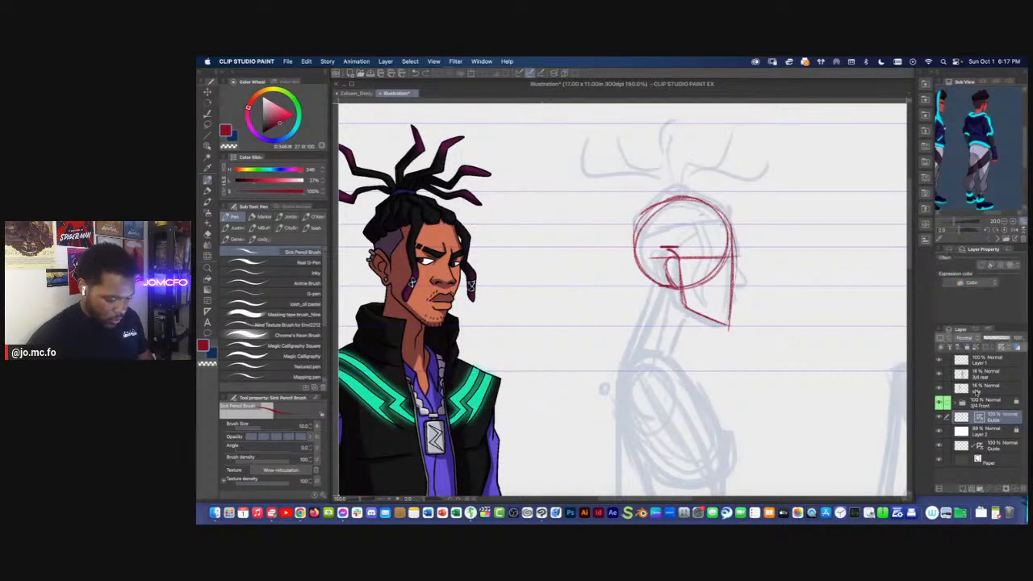
{"action": "right_click", "coordinate": [981, 419]}
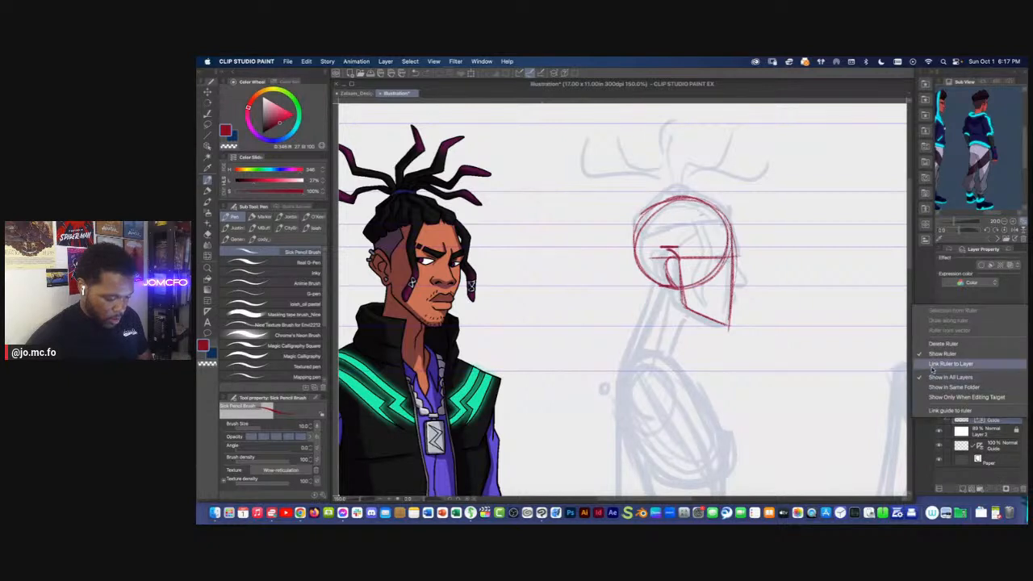
{"action": "left_click", "coordinate": [978, 434]}
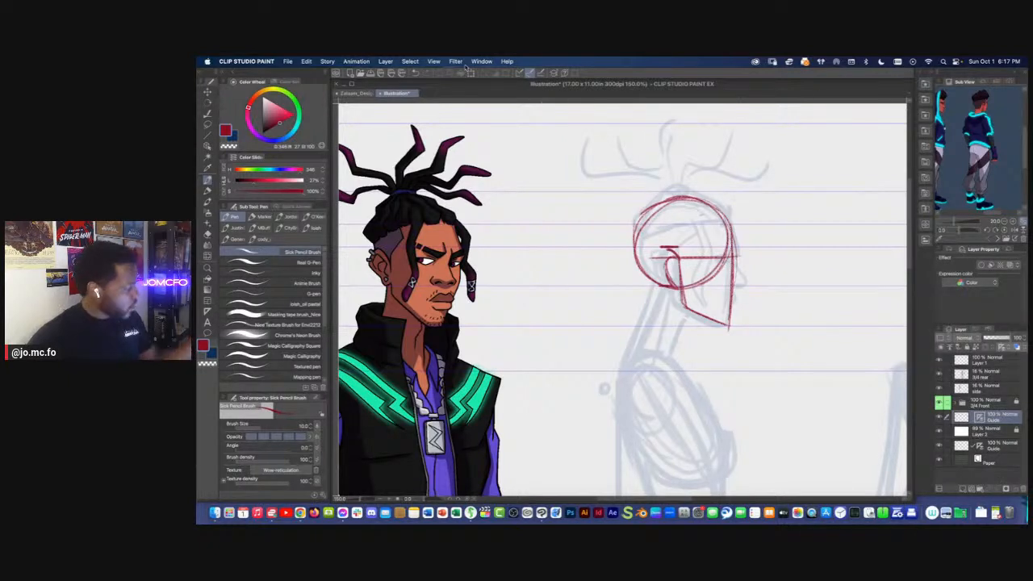
Turn off ruler snapping, return to Layer 1 and finish the outline of the side-view ear
{"action": "left_click", "coordinate": [455, 61]}
{"action": "mouse_move", "coordinate": [482, 61]}
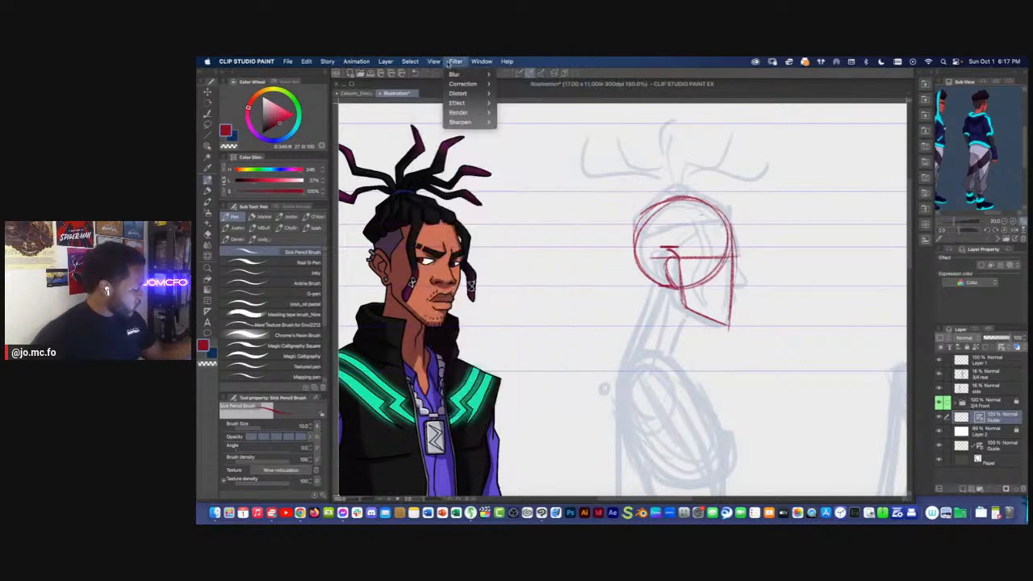
{"action": "mouse_move", "coordinate": [434, 61]}
{"action": "left_click", "coordinate": [457, 380]}
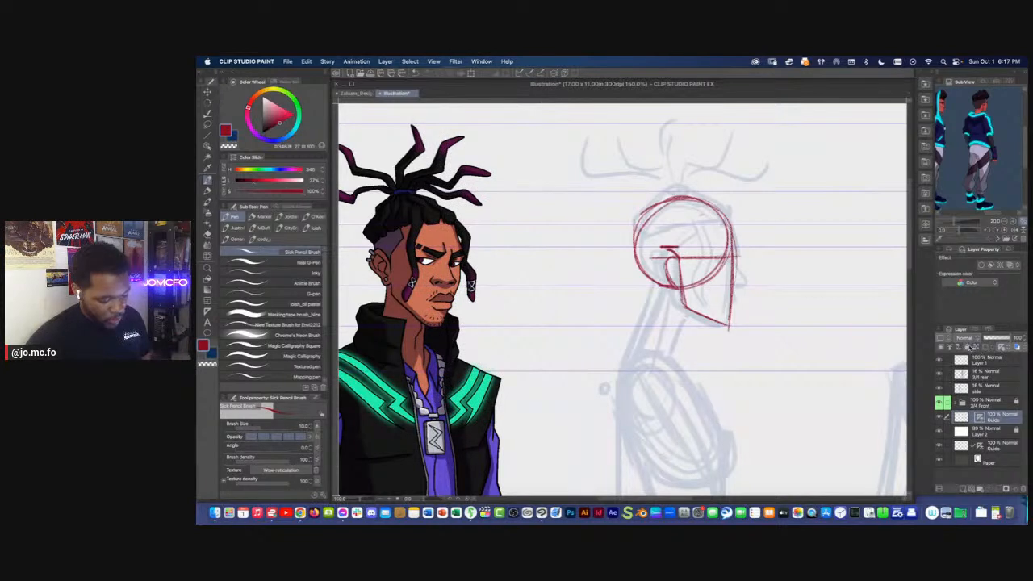
{"action": "left_click", "coordinate": [987, 361]}
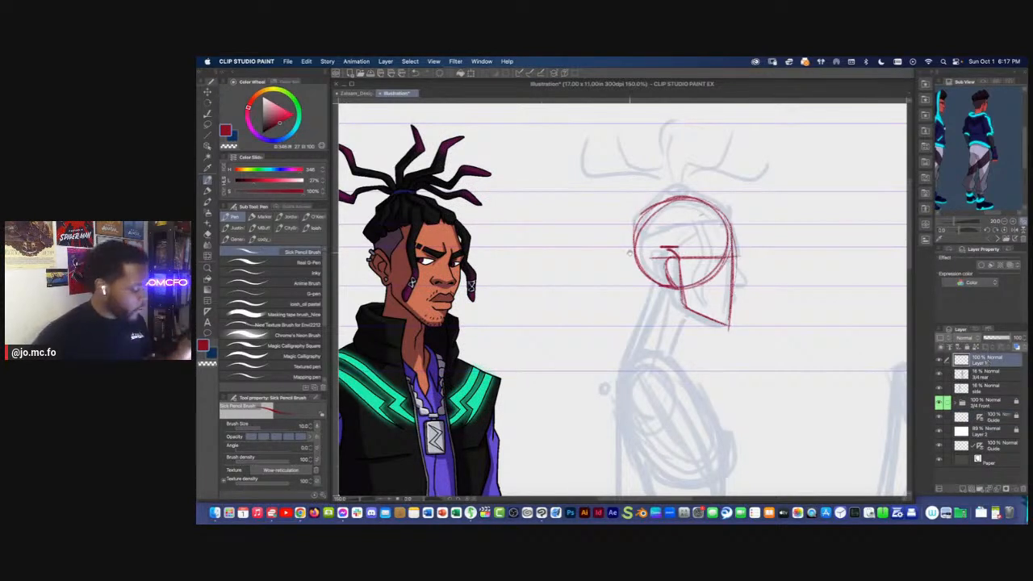
{"action": "mouse_move", "coordinate": [670, 249]}
{"action": "left_mouse_down"}
{"action": "mouse_move", "coordinate": [662, 259]}
{"action": "mouse_move", "coordinate": [676, 285]}
{"action": "mouse_move", "coordinate": [490, 195]}
{"action": "mouse_move", "coordinate": [429, 131]}
{"action": "left_mouse_up"}
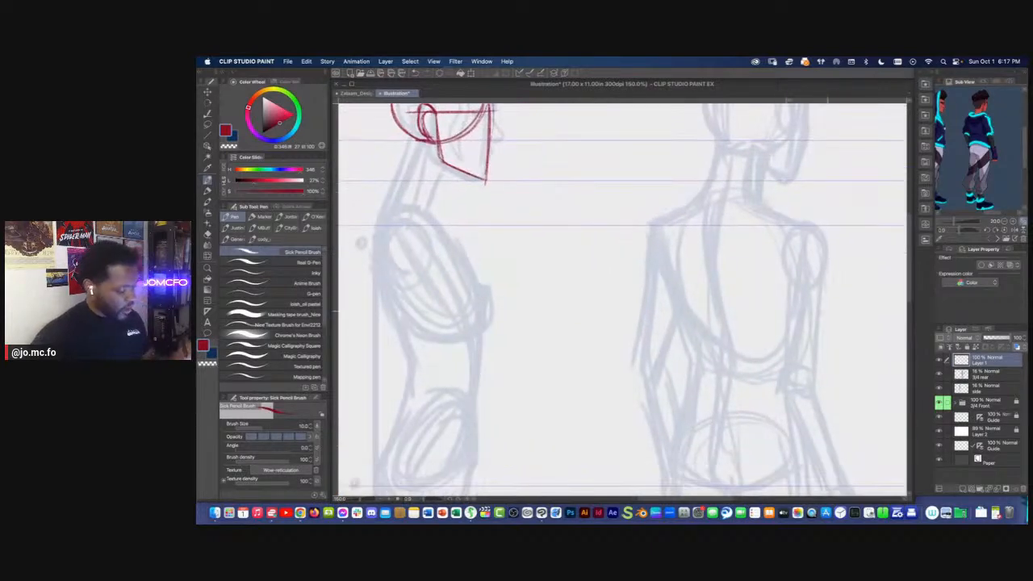
{"action": "left_click_drag", "start_coordinate": [854, 307], "coordinate": [641, 266]}
{"action": "mouse_move", "coordinate": [725, 269]}
{"action": "left_mouse_down"}
{"action": "mouse_move", "coordinate": [724, 341]}
{"action": "mouse_move", "coordinate": [657, 341]}
{"action": "mouse_move", "coordinate": [622, 296]}
{"action": "mouse_move", "coordinate": [678, 261]}
{"action": "mouse_move", "coordinate": [726, 266]}
{"action": "mouse_move", "coordinate": [727, 235]}
{"action": "mouse_move", "coordinate": [699, 233]}
{"action": "mouse_move", "coordinate": [698, 259]}
{"action": "mouse_move", "coordinate": [731, 246]}
{"action": "mouse_move", "coordinate": [702, 281]}
{"action": "left_mouse_up"}
{"action": "left_click_drag", "start_coordinate": [711, 190], "coordinate": [713, 229]}
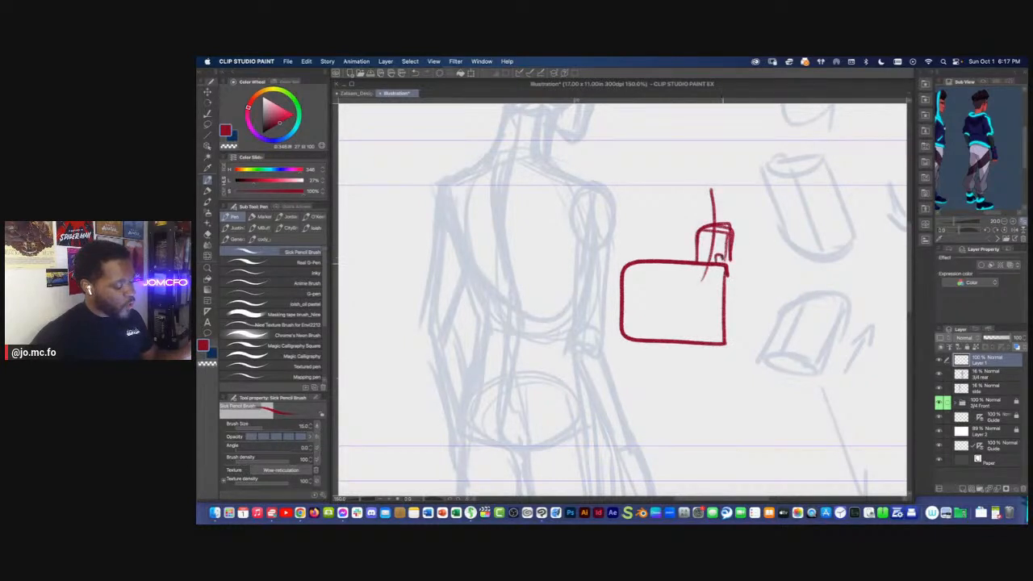
{"action": "mouse_move", "coordinate": [662, 278]}
{"action": "left_mouse_down"}
{"action": "mouse_move", "coordinate": [640, 324]}
{"action": "mouse_move", "coordinate": [646, 281]}
{"action": "mouse_move", "coordinate": [680, 301]}
{"action": "left_mouse_up"}
{"action": "left_click_drag", "start_coordinate": [715, 268], "coordinate": [674, 307]}
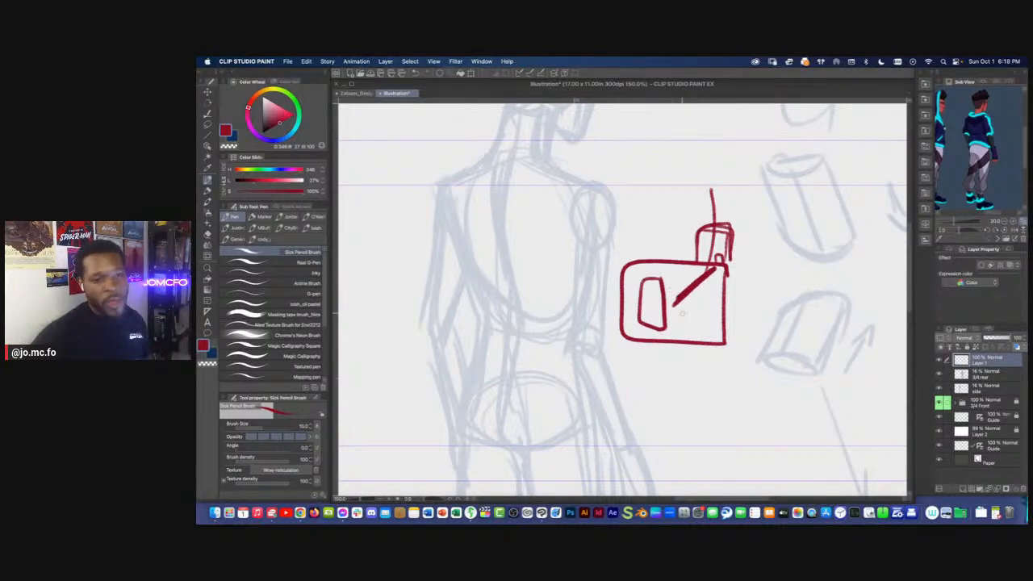
{"action": "key", "text": "m"}
{"action": "left_click_drag", "start_coordinate": [590, 216], "coordinate": [542, 257]}
{"action": "key", "text": "Delete"}
{"action": "mouse_move", "coordinate": [485, 196]}
{"action": "left_mouse_down"}
{"action": "mouse_move", "coordinate": [596, 199]}
{"action": "mouse_move", "coordinate": [807, 290]}
{"action": "left_mouse_up"}
{"action": "left_click_drag", "start_coordinate": [474, 296], "coordinate": [578, 305]}
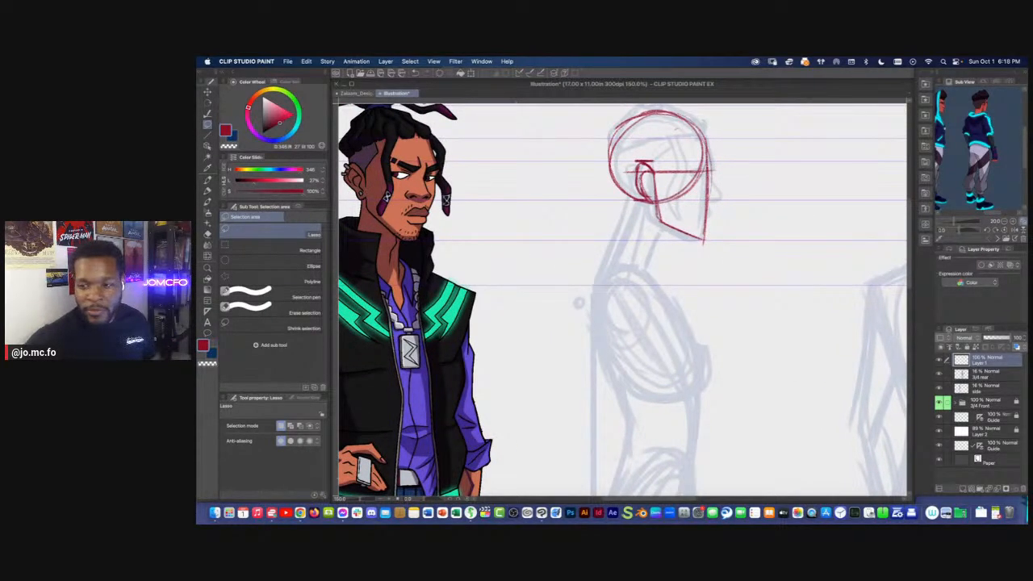
{"action": "key", "text": "Tab"}
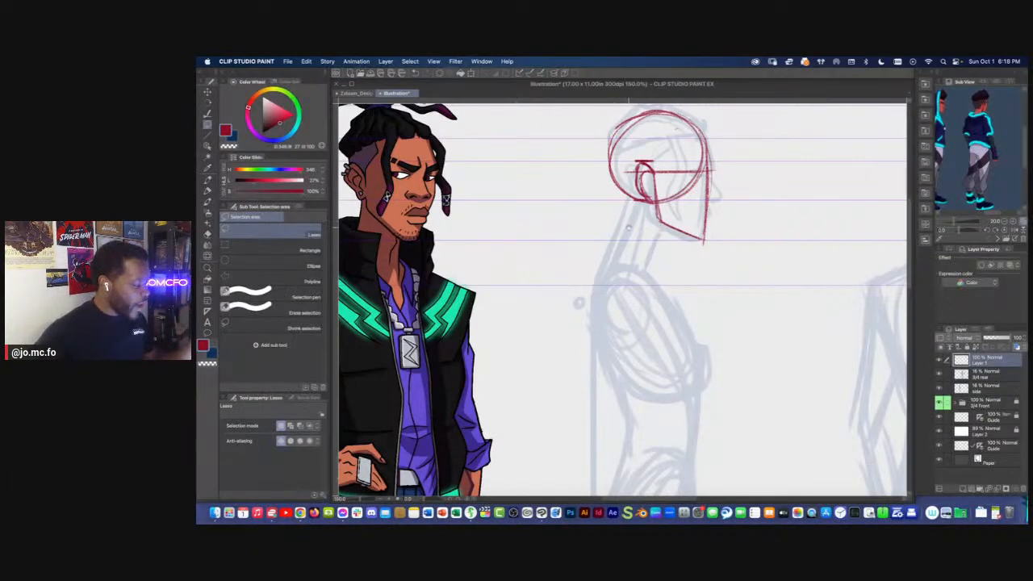
Sketch the front and back lines of the side-view neck, slanting from the jaw and skull toward the shoulders
{"action": "scroll", "coordinate": [659, 229], "scroll_direction": "up", "scroll_amount": 3}
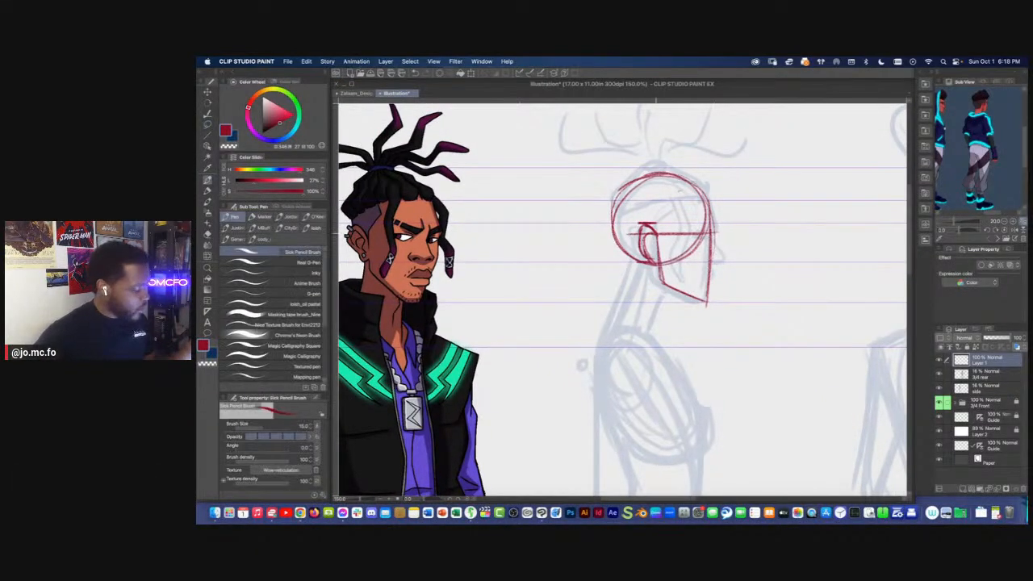
{"action": "scroll", "coordinate": [622, 298], "scroll_direction": "down", "scroll_amount": 2}
{"action": "scroll", "coordinate": [621, 299], "scroll_direction": "left", "scroll_amount": 2}
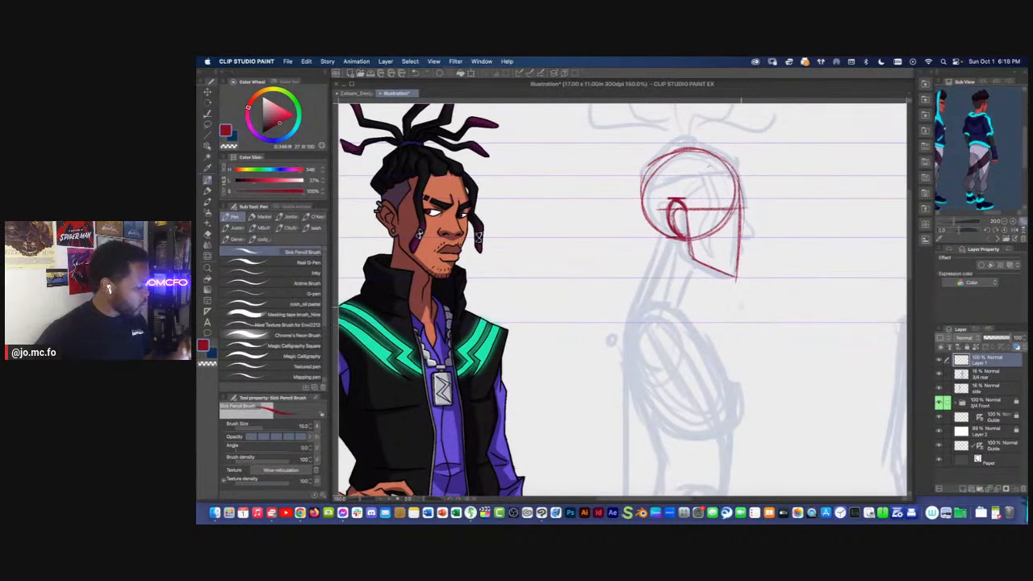
{"action": "left_click_drag", "start_coordinate": [699, 264], "coordinate": [677, 316]}
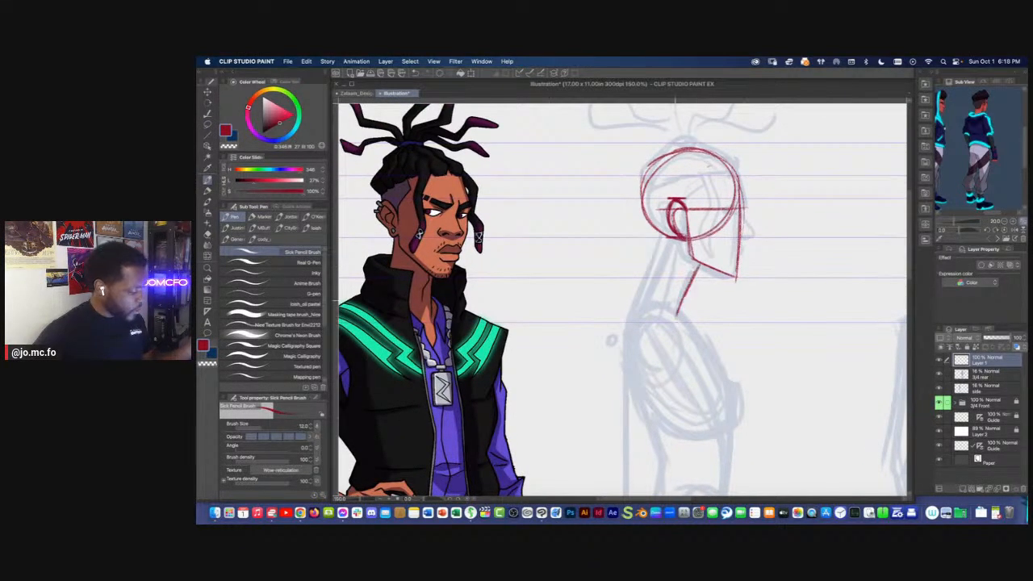
{"action": "left_click_drag", "start_coordinate": [660, 234], "coordinate": [634, 294]}
Sketch the side-view ribcage as a tilted oval below the neck and add a shoulder circle at its upper back
{"action": "scroll", "coordinate": [622, 299], "scroll_direction": "down", "scroll_amount": 3}
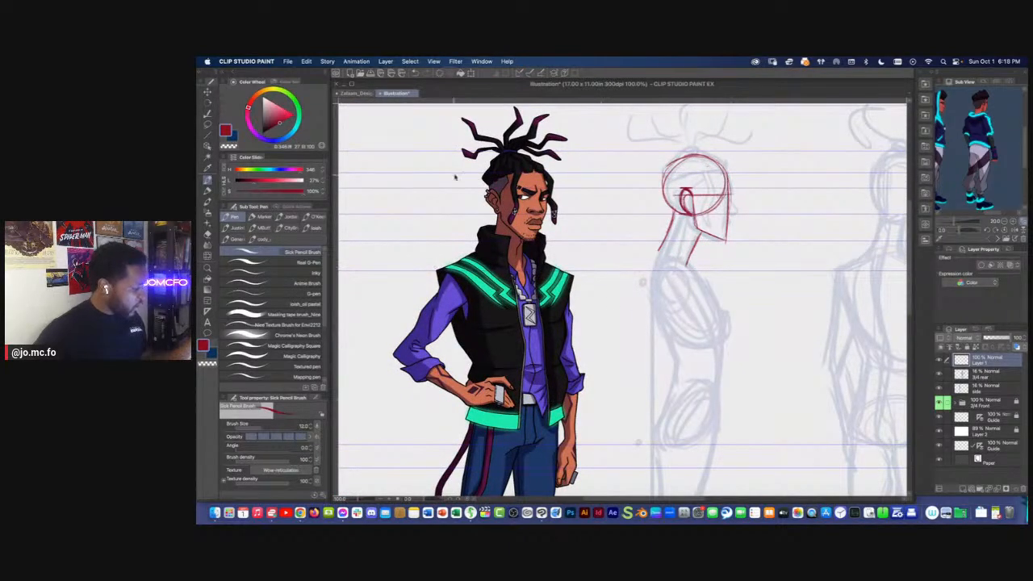
{"action": "scroll", "coordinate": [642, 282], "scroll_direction": "down", "scroll_amount": 2}
{"action": "left_click_drag", "start_coordinate": [450, 165], "coordinate": [448, 168]}
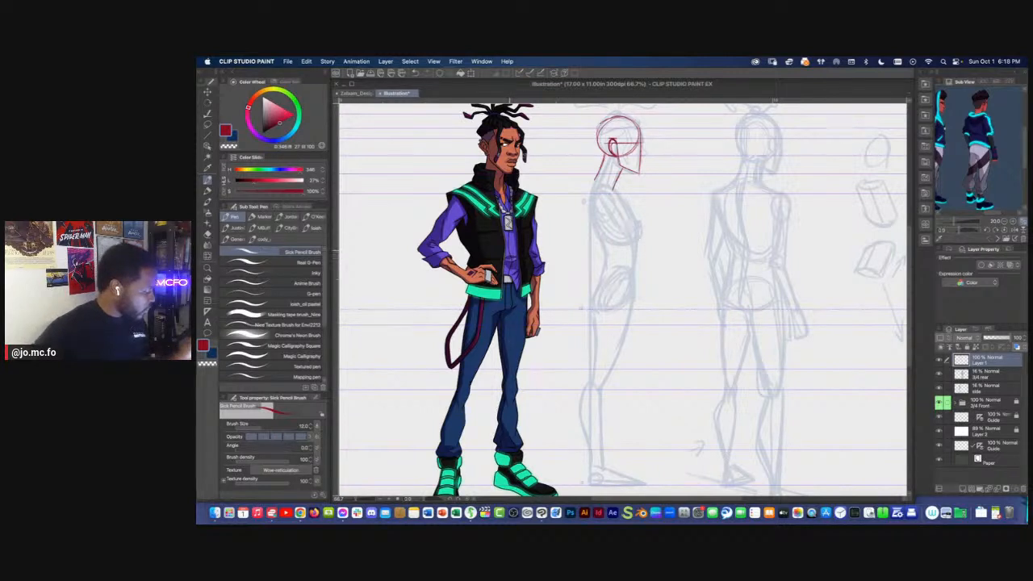
{"action": "left_click_drag", "start_coordinate": [527, 167], "coordinate": [546, 244]}
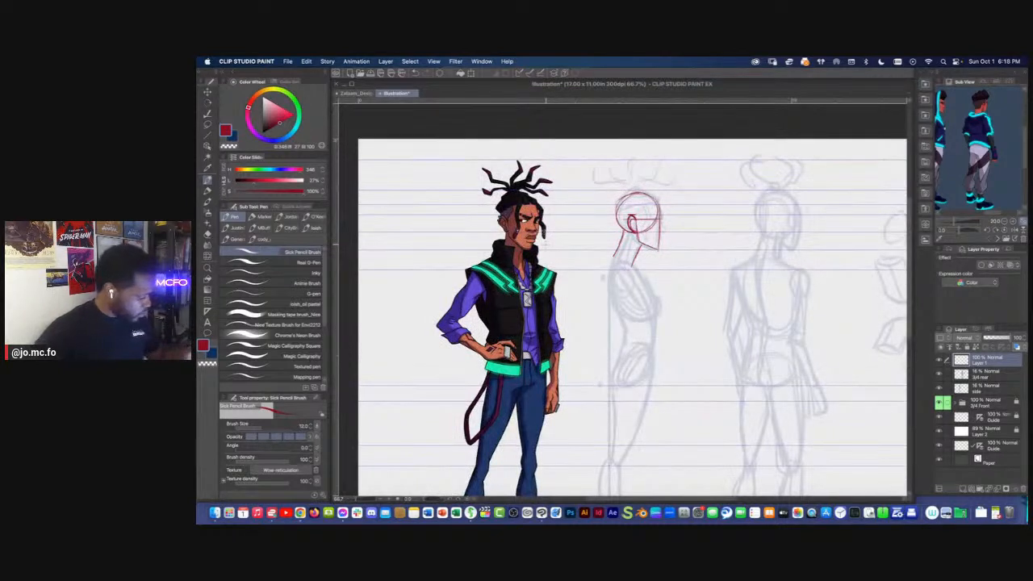
{"action": "scroll", "coordinate": [622, 281], "scroll_direction": "up", "scroll_amount": 1}
{"action": "mouse_move", "coordinate": [638, 258]}
{"action": "left_mouse_down"}
{"action": "mouse_move", "coordinate": [674, 308]}
{"action": "mouse_move", "coordinate": [656, 339]}
{"action": "left_mouse_up"}
{"action": "mouse_move", "coordinate": [610, 242]}
{"action": "left_mouse_down"}
{"action": "mouse_move", "coordinate": [603, 259]}
{"action": "mouse_move", "coordinate": [622, 330]}
{"action": "mouse_move", "coordinate": [669, 318]}
{"action": "left_mouse_up"}
{"action": "mouse_move", "coordinate": [640, 259]}
{"action": "left_mouse_down"}
{"action": "mouse_move", "coordinate": [662, 296]}
{"action": "mouse_move", "coordinate": [608, 307]}
{"action": "left_mouse_up"}
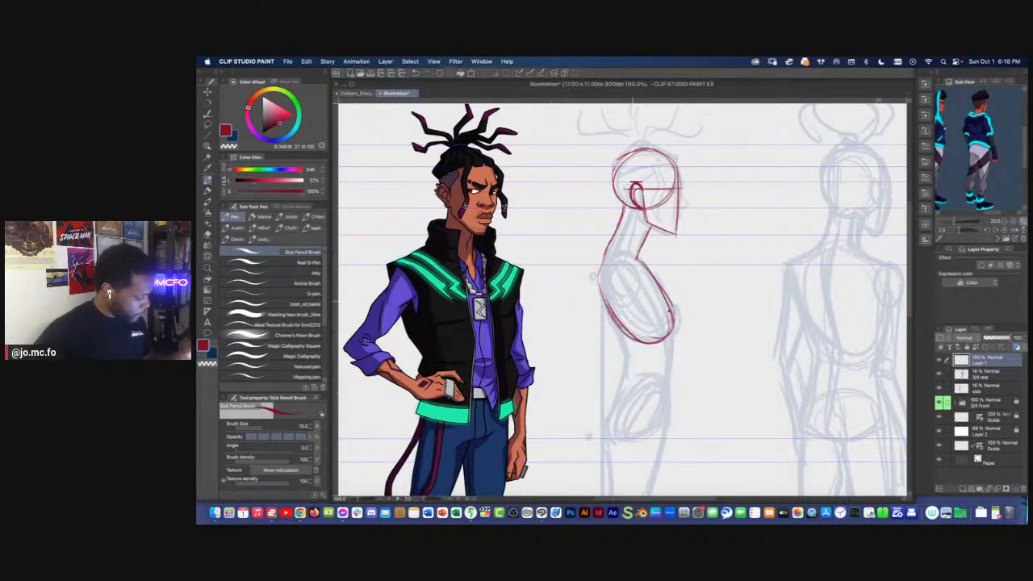
{"action": "mouse_move", "coordinate": [621, 263]}
{"action": "left_mouse_down"}
{"action": "mouse_move", "coordinate": [607, 290]}
{"action": "mouse_move", "coordinate": [630, 292]}
{"action": "mouse_move", "coordinate": [628, 267]}
{"action": "left_mouse_up"}
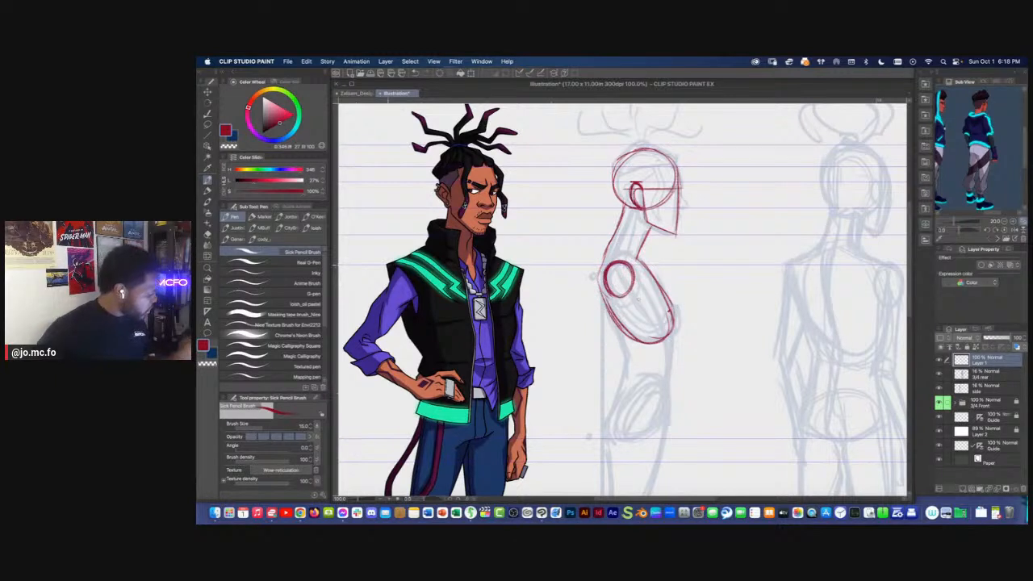
Lasso the shoulder circle, adjust it slightly with a transform, and deselect it
{"action": "key", "text": "m"}
{"action": "mouse_move", "coordinate": [610, 297]}
{"action": "left_mouse_down"}
{"action": "mouse_move", "coordinate": [612, 254]}
{"action": "mouse_move", "coordinate": [619, 282]}
{"action": "left_mouse_up"}
{"action": "key", "text": "super+t"}
{"action": "key", "text": "Return"}
{"action": "key", "text": "super+d"}
{"action": "key", "text": "p"}
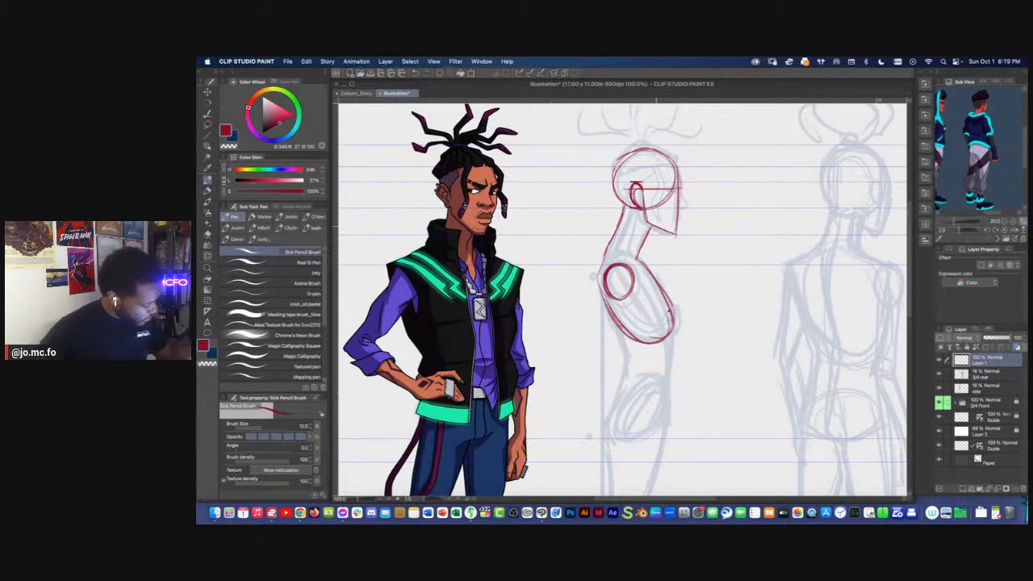
Using the profile head in the reference image, curve the front of the side-view neck, strengthen the jaw and ear, and redraw the nape
{"action": "left_click_drag", "start_coordinate": [650, 236], "coordinate": [637, 255]}
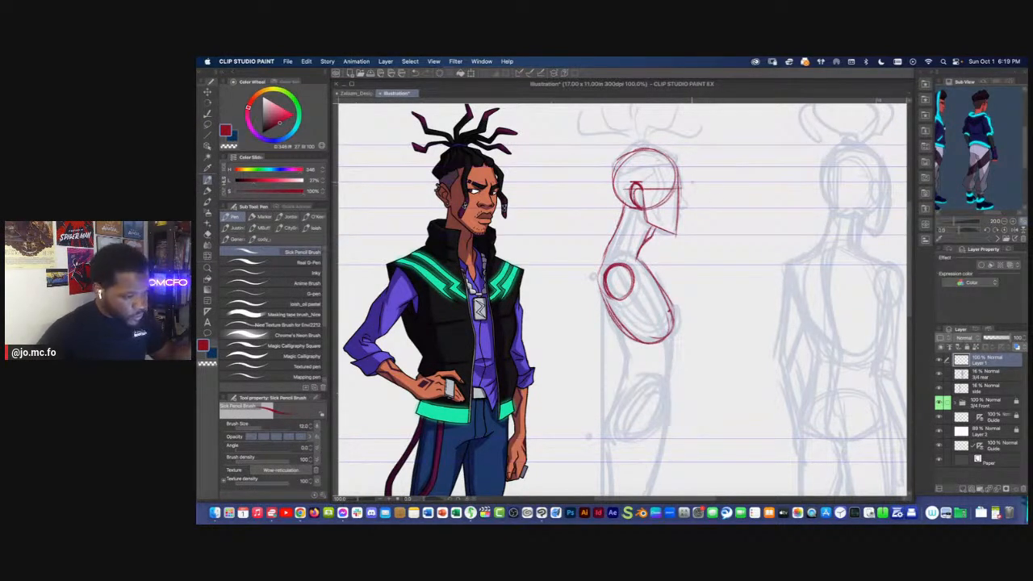
{"action": "mouse_move", "coordinate": [973, 181]}
{"action": "left_mouse_down"}
{"action": "mouse_move", "coordinate": [1017, 188]}
{"action": "mouse_move", "coordinate": [991, 184]}
{"action": "left_mouse_up"}
{"action": "left_click_drag", "start_coordinate": [954, 221], "coordinate": [961, 221]}
{"action": "left_click_drag", "start_coordinate": [946, 153], "coordinate": [959, 221]}
{"action": "mouse_move", "coordinate": [646, 220]}
{"action": "left_mouse_down"}
{"action": "mouse_move", "coordinate": [672, 234]}
{"action": "mouse_move", "coordinate": [649, 222]}
{"action": "mouse_move", "coordinate": [633, 191]}
{"action": "mouse_move", "coordinate": [642, 208]}
{"action": "left_mouse_up"}
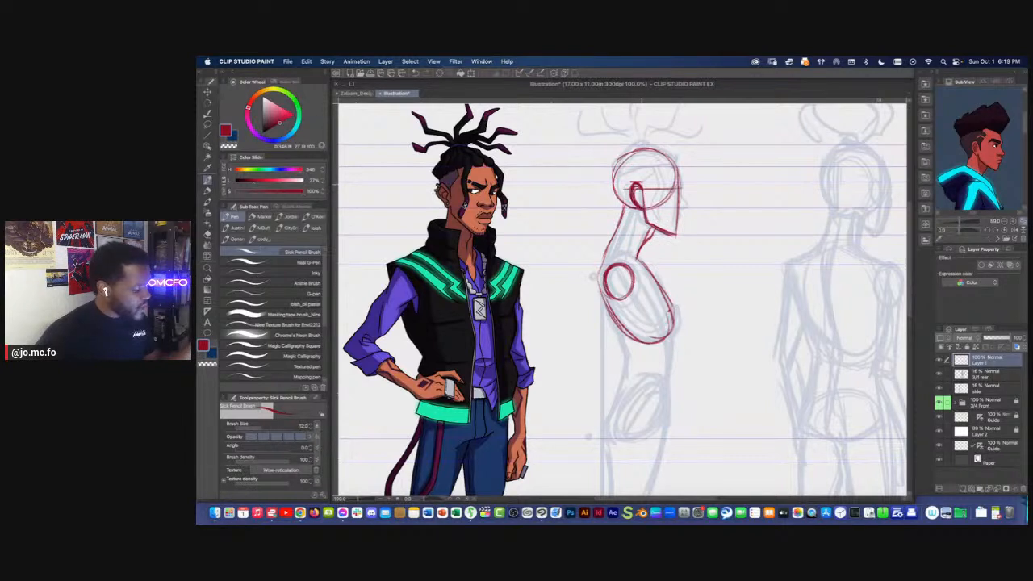
{"action": "mouse_move", "coordinate": [604, 178]}
{"action": "left_mouse_down"}
{"action": "mouse_move", "coordinate": [628, 205]}
{"action": "mouse_move", "coordinate": [612, 257]}
{"action": "left_mouse_up"}
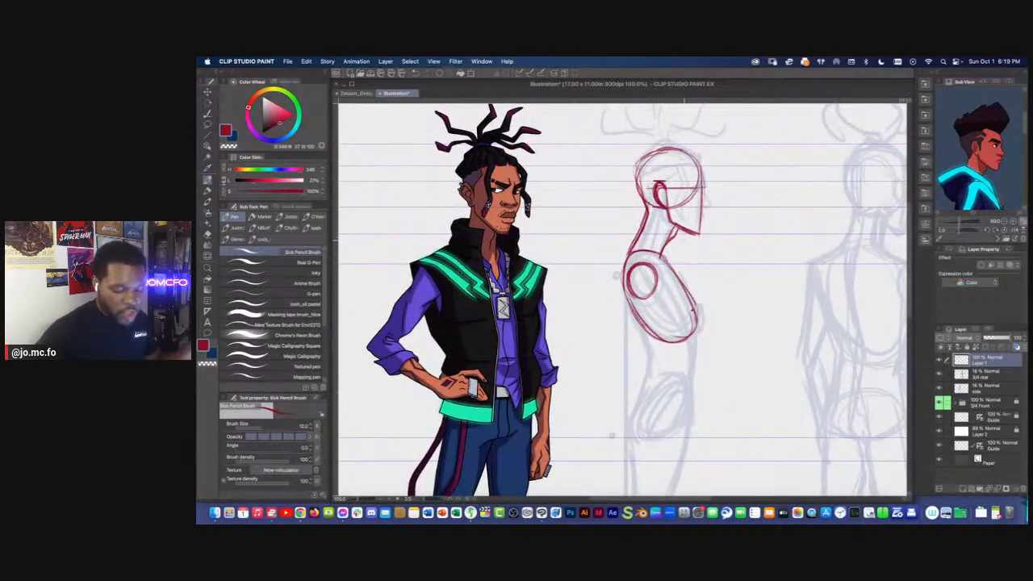
Erase and redraw the front of the side-view neck below the jaw, and add a chest line across the ribcage
{"action": "key", "text": "e"}
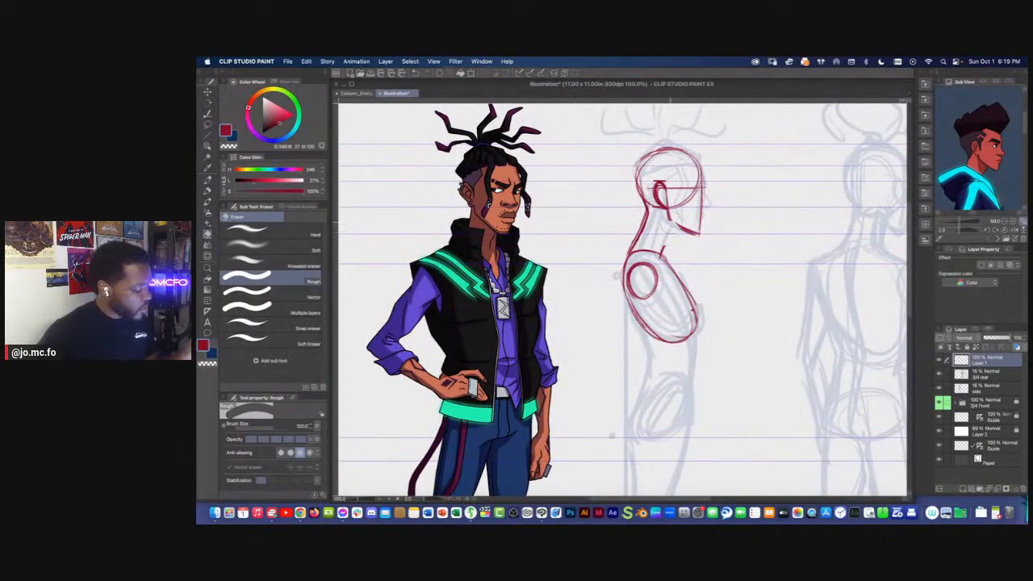
{"action": "key", "text": "p"}
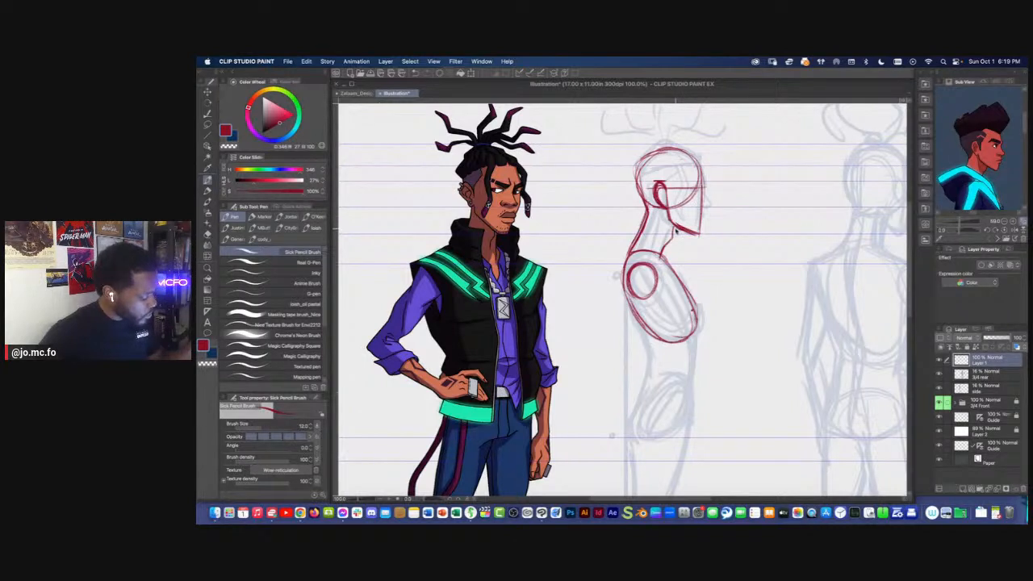
{"action": "mouse_move", "coordinate": [662, 252]}
{"action": "left_mouse_down"}
{"action": "mouse_move", "coordinate": [677, 207]}
{"action": "mouse_move", "coordinate": [713, 273]}
{"action": "mouse_move", "coordinate": [662, 255]}
{"action": "left_mouse_up"}
{"action": "left_click_drag", "start_coordinate": [662, 256], "coordinate": [714, 258]}
{"action": "left_click_drag", "start_coordinate": [502, 315], "coordinate": [510, 283]}
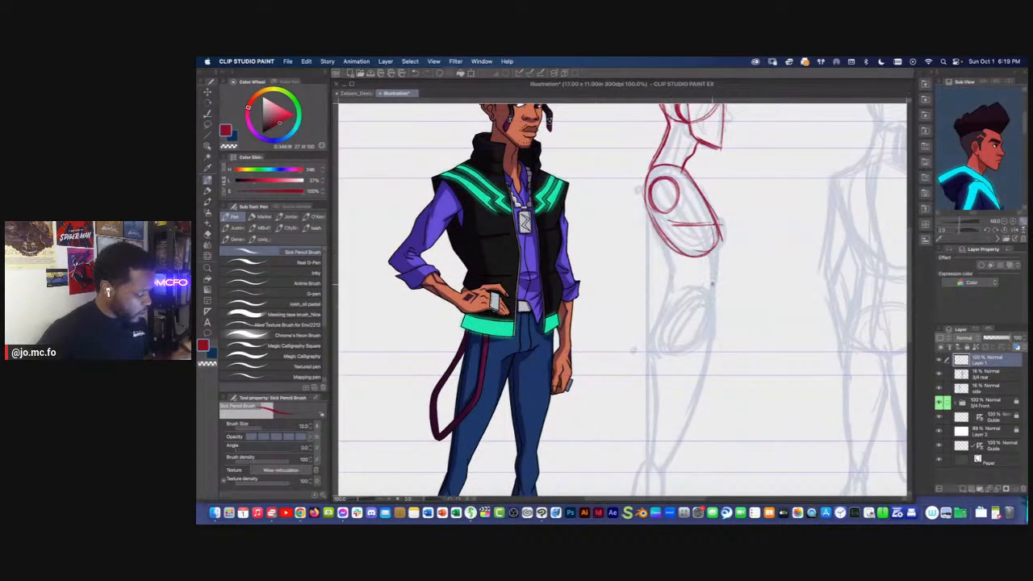
Draw the side-view belly line and the curved lower back from the ribcage down to the hip guide
{"action": "left_click_drag", "start_coordinate": [718, 236], "coordinate": [699, 352]}
{"action": "mouse_move", "coordinate": [647, 198]}
{"action": "left_mouse_down"}
{"action": "mouse_move", "coordinate": [666, 274]}
{"action": "mouse_move", "coordinate": [656, 331]}
{"action": "left_mouse_up"}
{"action": "left_click_drag", "start_coordinate": [662, 292], "coordinate": [654, 356]}
{"action": "left_click_drag", "start_coordinate": [666, 277], "coordinate": [661, 310]}
{"action": "mouse_move", "coordinate": [668, 251]}
{"action": "left_mouse_down"}
{"action": "mouse_move", "coordinate": [651, 355]}
{"action": "mouse_move", "coordinate": [667, 277]}
{"action": "left_mouse_up"}
{"action": "scroll", "coordinate": [648, 177], "scroll_direction": "down", "scroll_amount": 1}
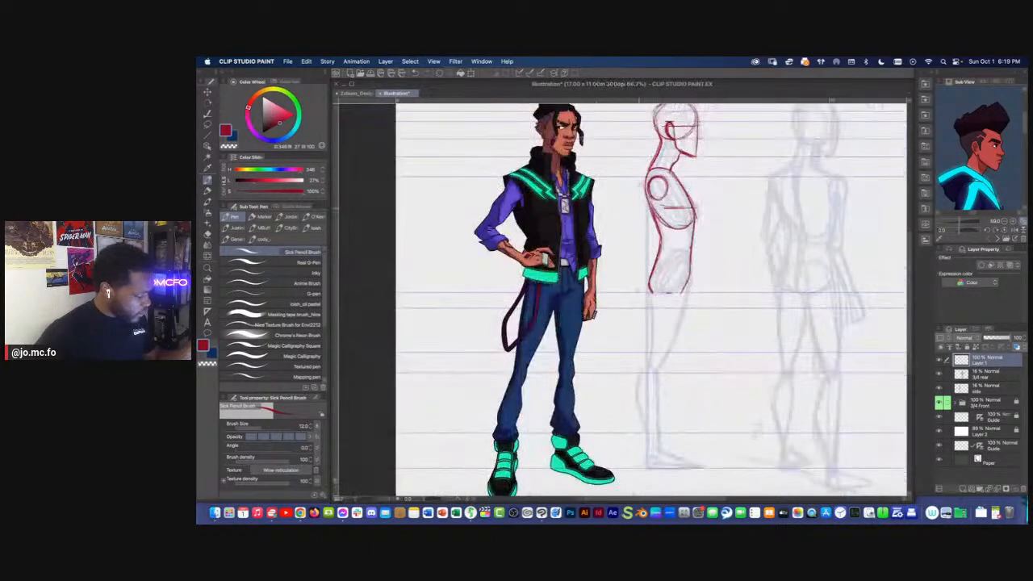
Strengthen the front contour of the side-view chest along the ribcage oval
{"action": "left_click_drag", "start_coordinate": [646, 215], "coordinate": [656, 261]}
{"action": "left_click_drag", "start_coordinate": [703, 237], "coordinate": [695, 254]}
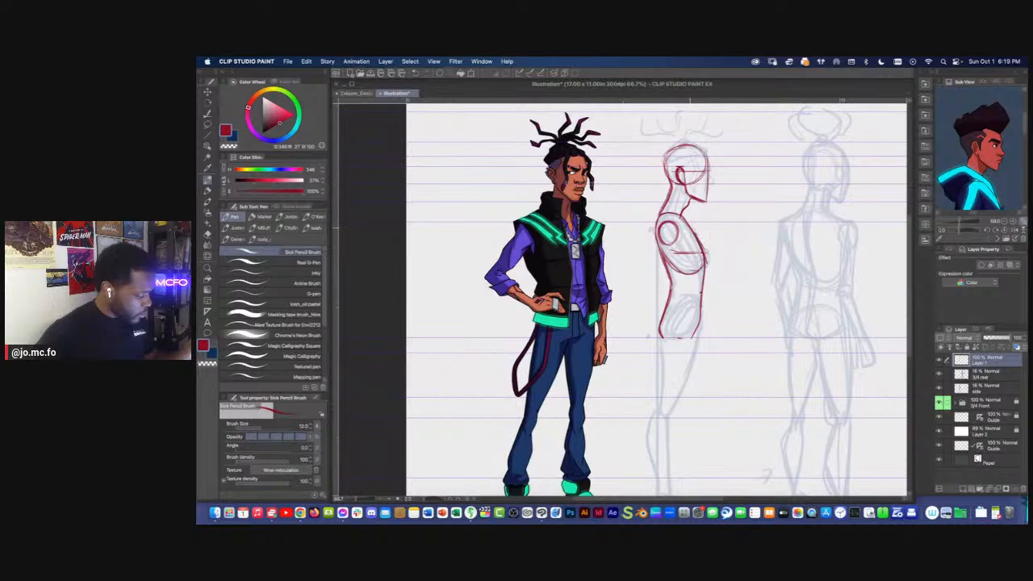
{"action": "left_click_drag", "start_coordinate": [686, 219], "coordinate": [706, 274]}
{"action": "left_click_drag", "start_coordinate": [697, 235], "coordinate": [707, 251]}
{"action": "key", "text": "super+plus"}
{"action": "left_click_drag", "start_coordinate": [652, 322], "coordinate": [638, 333]}
{"action": "key", "text": "super+minus"}
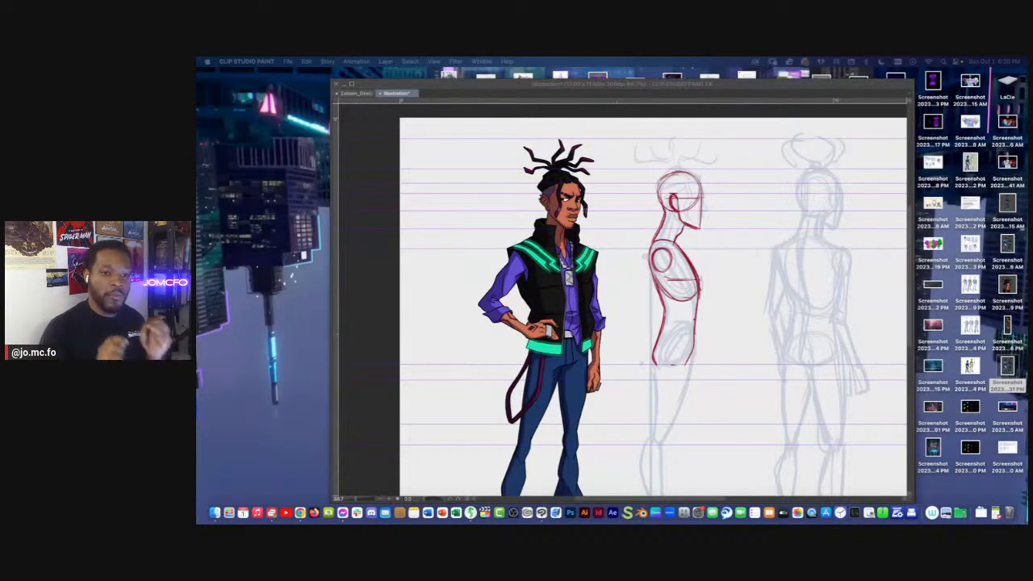
Outline the side-view leg from hip to ankle, curving the thigh forward and the calf backward over the faded rough
{"action": "left_click", "coordinate": [640, 87]}
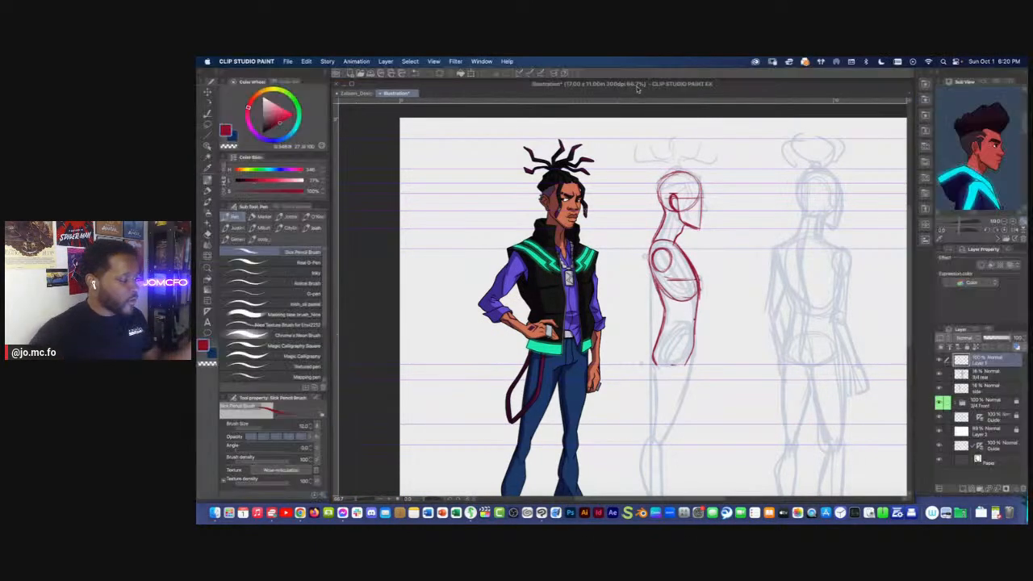
{"action": "left_click_drag", "start_coordinate": [663, 259], "coordinate": [675, 240]}
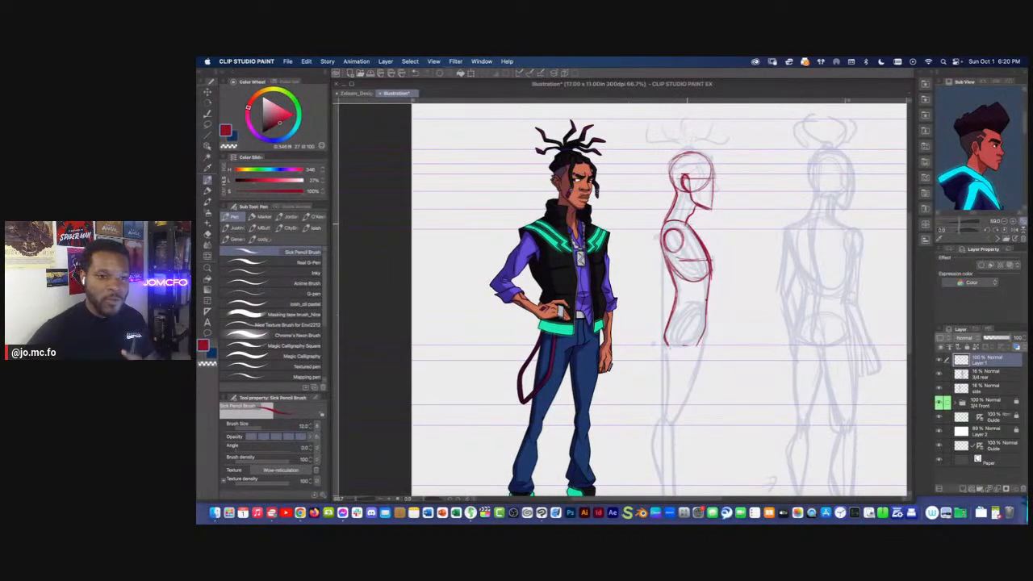
{"action": "left_click_drag", "start_coordinate": [650, 245], "coordinate": [672, 218]}
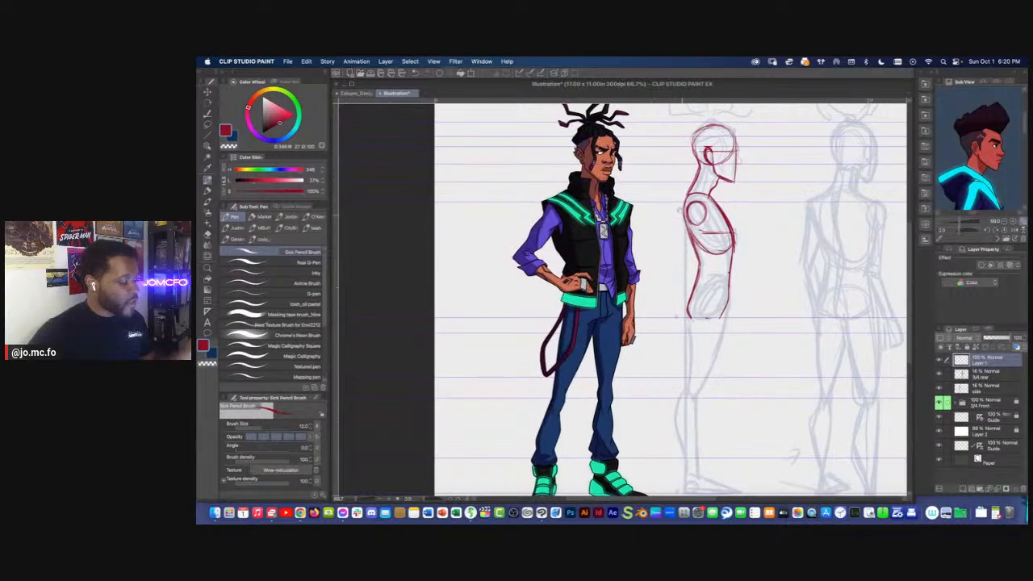
{"action": "left_click_drag", "start_coordinate": [695, 263], "coordinate": [697, 216]}
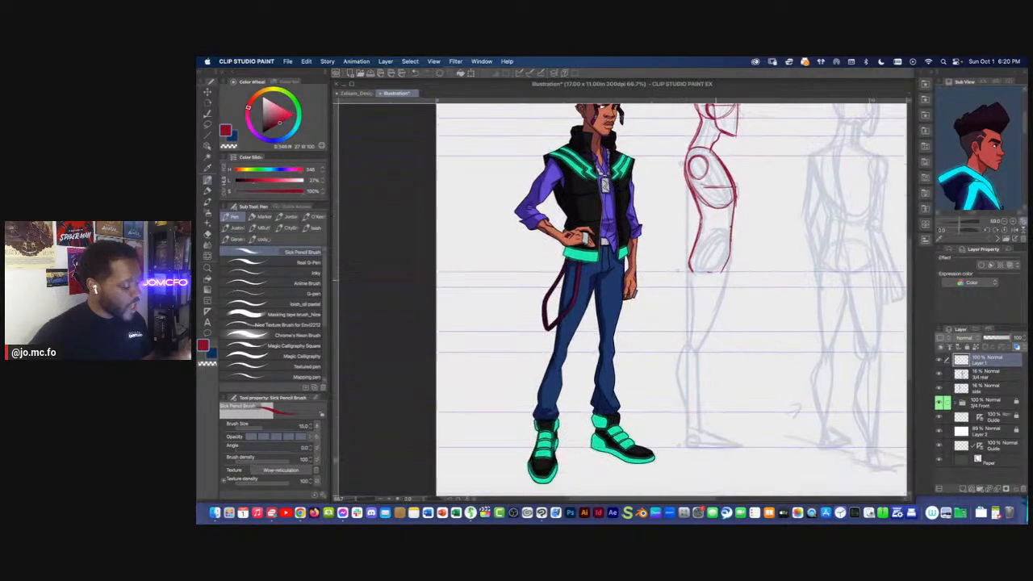
{"action": "left_click_drag", "start_coordinate": [727, 258], "coordinate": [716, 333]}
{"action": "key", "text": "super+z"}
{"action": "left_click_drag", "start_coordinate": [730, 250], "coordinate": [695, 358]}
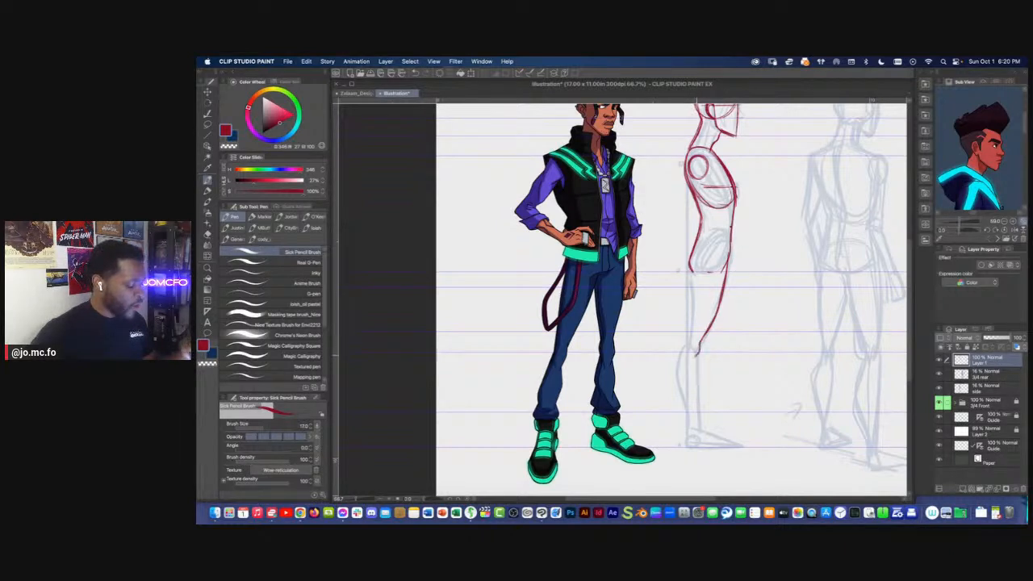
{"action": "left_click_drag", "start_coordinate": [707, 313], "coordinate": [698, 359]}
{"action": "key", "text": "super+z"}
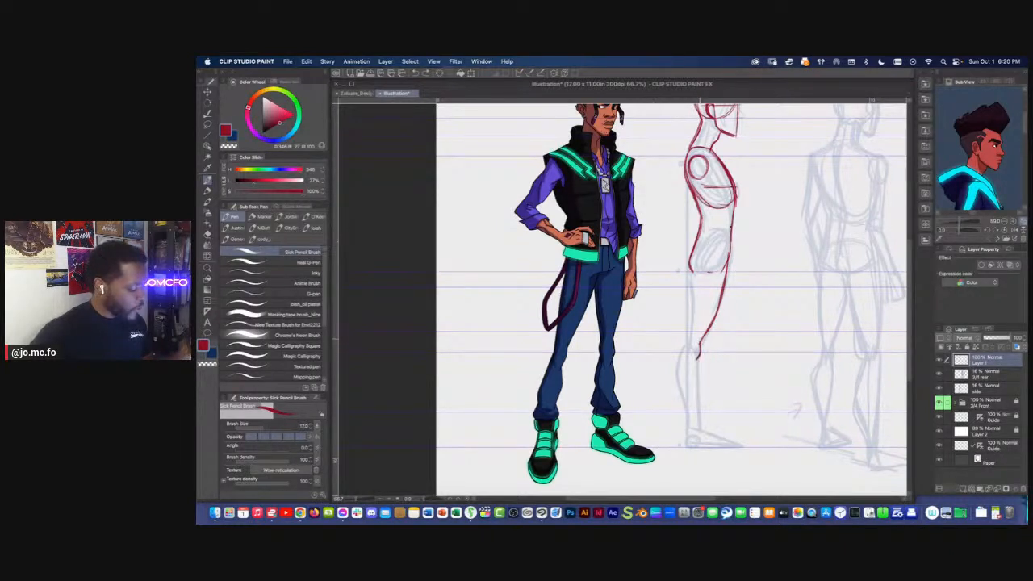
{"action": "mouse_move", "coordinate": [691, 271]}
{"action": "left_mouse_down"}
{"action": "mouse_move", "coordinate": [680, 376]}
{"action": "mouse_move", "coordinate": [690, 432]}
{"action": "left_mouse_up"}
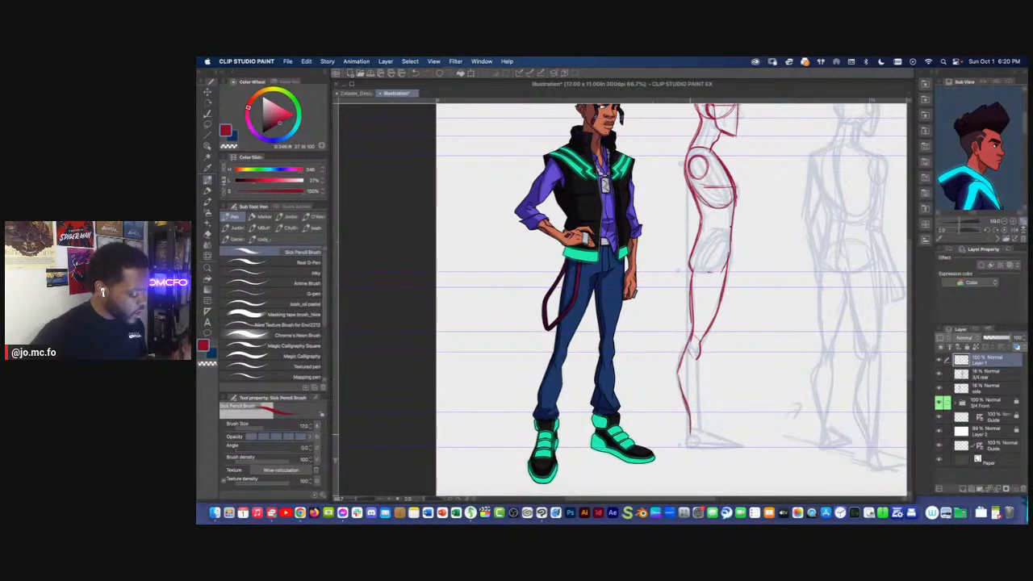
{"action": "left_click_drag", "start_coordinate": [699, 360], "coordinate": [699, 433]}
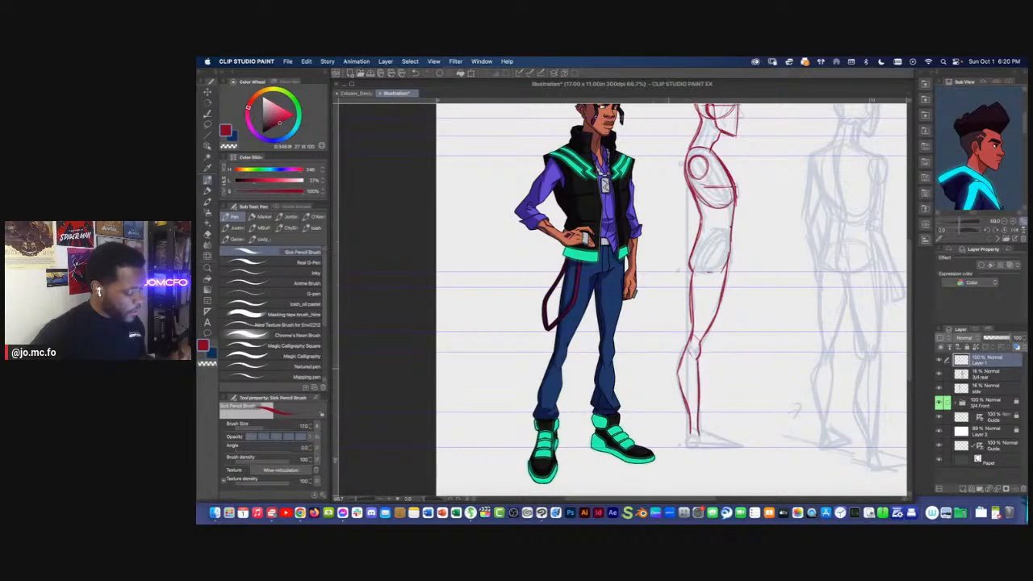
Draw the side-view foot as a flat wedge on the ground guide, sloping from the ankle to the toe
{"action": "left_click", "coordinate": [599, 355], "text": "super"}
{"action": "left_click_drag", "start_coordinate": [598, 354], "coordinate": [562, 273]}
{"action": "mouse_move", "coordinate": [711, 383]}
{"action": "left_mouse_down"}
{"action": "mouse_move", "coordinate": [684, 366]}
{"action": "mouse_move", "coordinate": [662, 392]}
{"action": "left_mouse_up"}
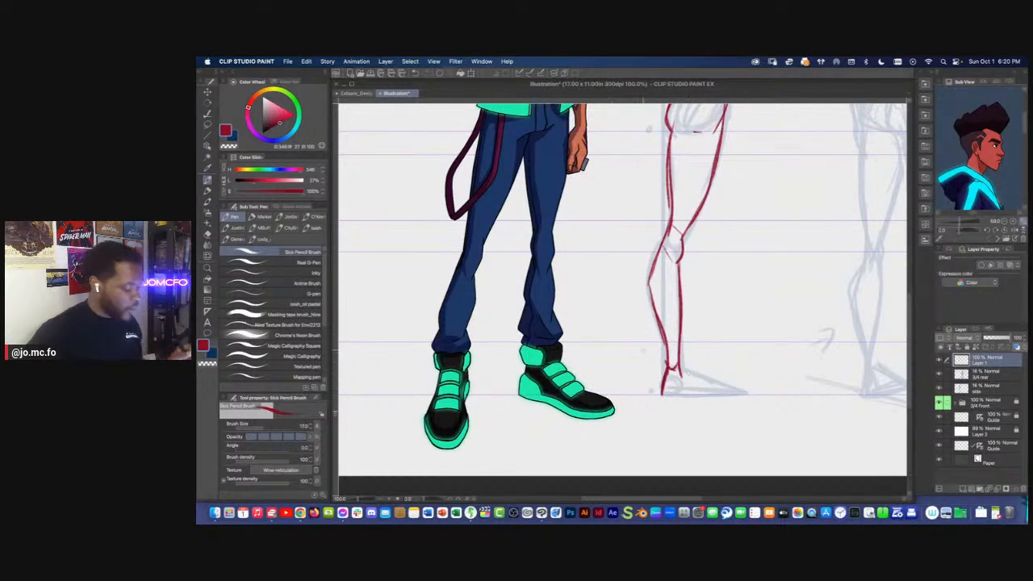
{"action": "left_click_drag", "start_coordinate": [680, 366], "coordinate": [744, 394]}
{"action": "mouse_move", "coordinate": [742, 394]}
{"action": "left_mouse_down"}
{"action": "mouse_move", "coordinate": [659, 394]}
{"action": "mouse_move", "coordinate": [748, 393]}
{"action": "left_mouse_up"}
{"action": "left_click_drag", "start_coordinate": [712, 381], "coordinate": [741, 392]}
Reinforce the front of the side-view lower belly and hip, and mark a short slanted line at the top of the pelvis
{"action": "mouse_move", "coordinate": [678, 355]}
{"action": "left_mouse_down"}
{"action": "mouse_move", "coordinate": [722, 416]}
{"action": "mouse_move", "coordinate": [727, 461]}
{"action": "mouse_move", "coordinate": [710, 451]}
{"action": "left_mouse_up"}
{"action": "mouse_move", "coordinate": [756, 218]}
{"action": "left_mouse_down"}
{"action": "mouse_move", "coordinate": [756, 188]}
{"action": "mouse_move", "coordinate": [735, 243]}
{"action": "mouse_move", "coordinate": [736, 224]}
{"action": "mouse_move", "coordinate": [720, 249]}
{"action": "mouse_move", "coordinate": [721, 289]}
{"action": "left_mouse_up"}
{"action": "left_click_drag", "start_coordinate": [728, 242], "coordinate": [721, 286]}
{"action": "left_click_drag", "start_coordinate": [728, 236], "coordinate": [725, 283]}
{"action": "left_click_drag", "start_coordinate": [731, 207], "coordinate": [727, 287]}
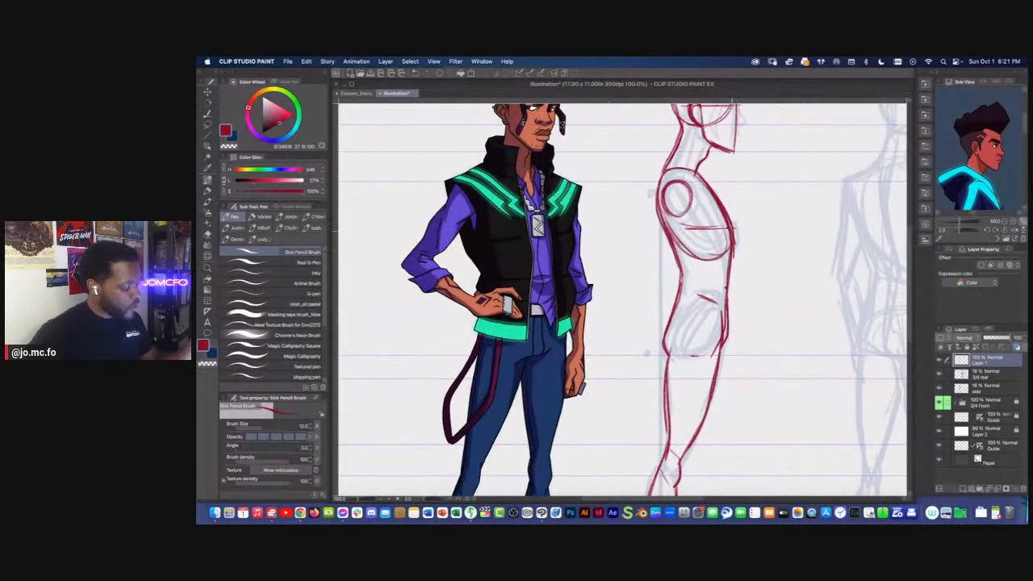
{"action": "left_click_drag", "start_coordinate": [665, 166], "coordinate": [675, 257]}
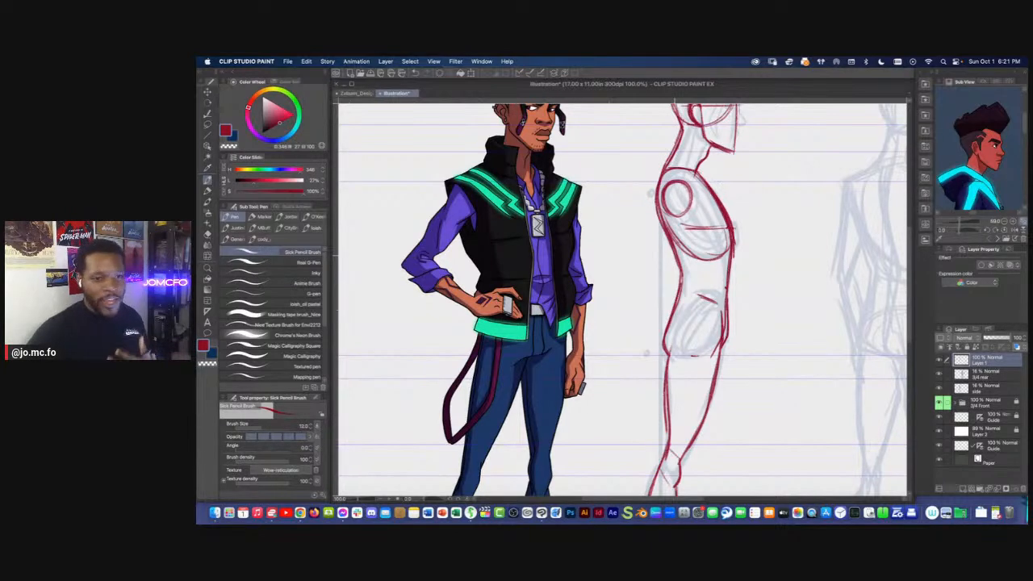
{"action": "mouse_move", "coordinate": [731, 248]}
{"action": "left_mouse_down"}
{"action": "mouse_move", "coordinate": [675, 250]}
{"action": "mouse_move", "coordinate": [719, 263]}
{"action": "mouse_move", "coordinate": [732, 246]}
{"action": "left_mouse_up"}
Sketch a curved arc at the base of the side-view pelvis, just above the hip guide
{"action": "key", "text": "super+minus"}
{"action": "mouse_move", "coordinate": [670, 291]}
{"action": "left_mouse_down"}
{"action": "mouse_move", "coordinate": [680, 280]}
{"action": "mouse_move", "coordinate": [673, 306]}
{"action": "mouse_move", "coordinate": [706, 306]}
{"action": "left_mouse_up"}
{"action": "left_click_drag", "start_coordinate": [678, 254], "coordinate": [683, 285]}
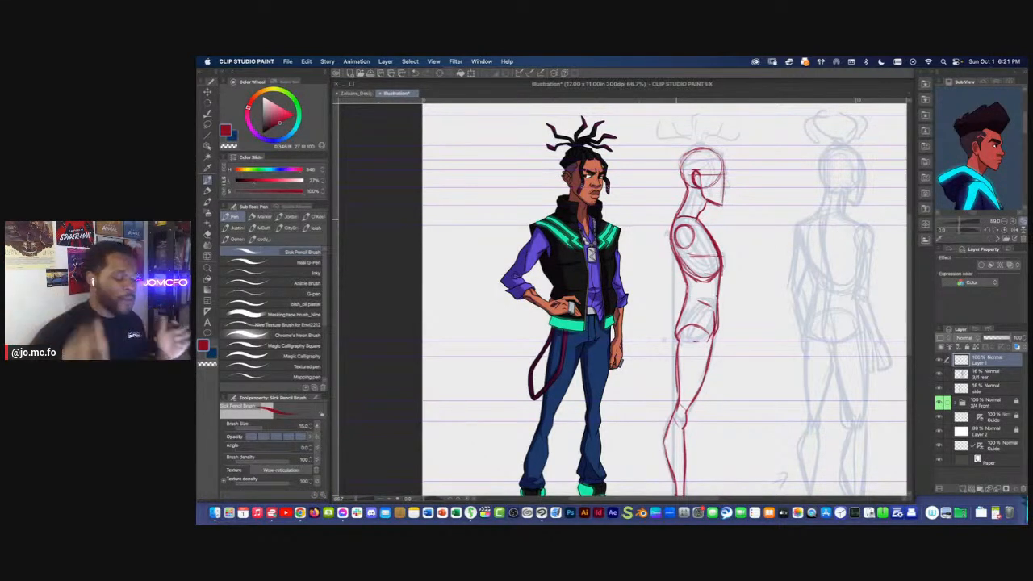
{"action": "scroll", "coordinate": [676, 226], "scroll_direction": "up", "scroll_amount": 1}
{"action": "scroll", "coordinate": [676, 226], "scroll_direction": "down", "scroll_amount": 1}
{"action": "mouse_move", "coordinate": [681, 293]}
{"action": "left_mouse_down"}
{"action": "mouse_move", "coordinate": [688, 279]}
{"action": "mouse_move", "coordinate": [680, 321]}
{"action": "left_mouse_up"}
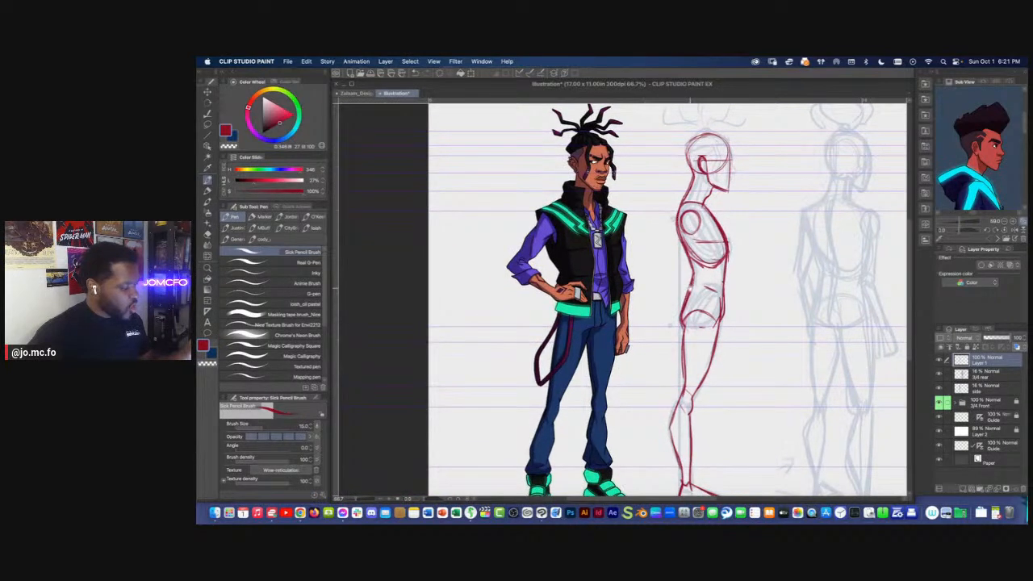
Thicken the side-view leg contours along the back of the thigh, the calf and the shin
{"action": "scroll", "coordinate": [683, 298], "scroll_direction": "down", "scroll_amount": 3}
{"action": "left_click_drag", "start_coordinate": [699, 289], "coordinate": [690, 328]}
{"action": "left_click_drag", "start_coordinate": [681, 245], "coordinate": [672, 372]}
{"action": "left_click_drag", "start_coordinate": [687, 334], "coordinate": [687, 395]}
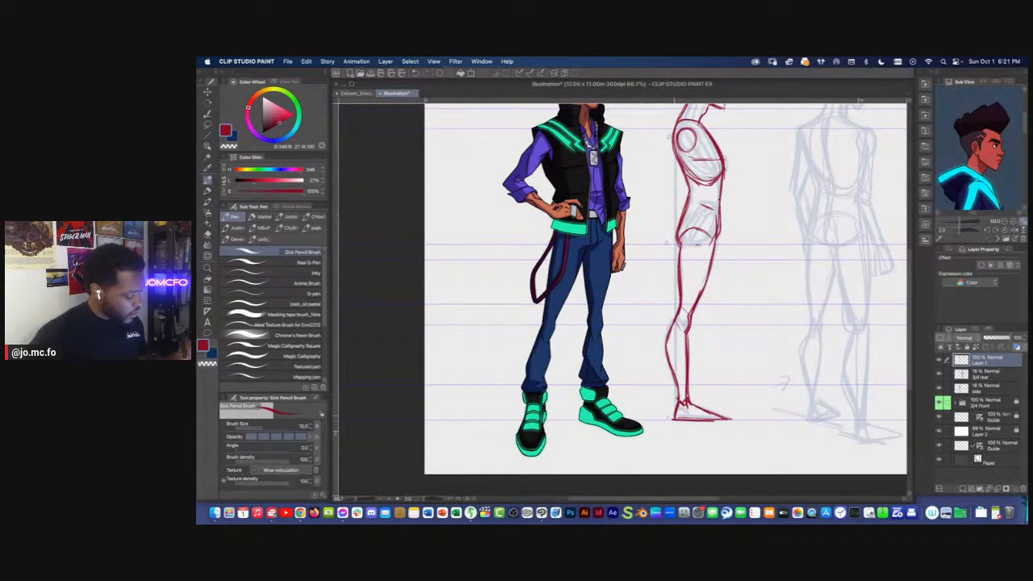
{"action": "left_click_drag", "start_coordinate": [698, 352], "coordinate": [690, 405]}
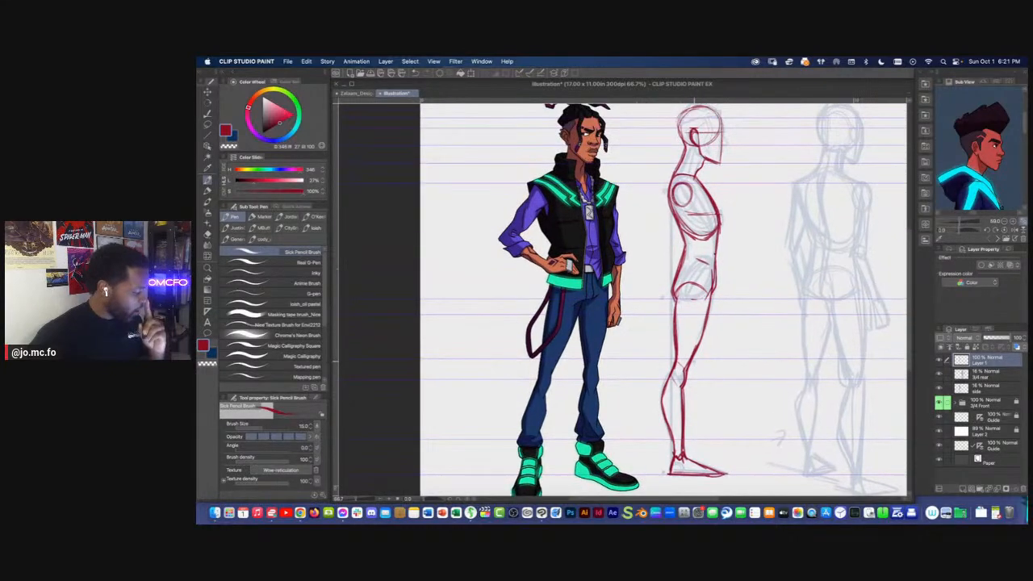
Draw the side-view face profile with brush size 8, shaping the brow, nose, lips and chin along the front of the head
{"action": "left_click_drag", "start_coordinate": [672, 234], "coordinate": [683, 369]}
{"action": "scroll", "coordinate": [703, 335], "scroll_direction": "up", "scroll_amount": 1}
{"action": "mouse_move", "coordinate": [704, 323]}
{"action": "left_mouse_down"}
{"action": "mouse_move", "coordinate": [685, 335]}
{"action": "mouse_move", "coordinate": [662, 314]}
{"action": "left_mouse_up"}
{"action": "scroll", "coordinate": [696, 295], "scroll_direction": "up", "scroll_amount": 1}
{"action": "key", "text": "["}
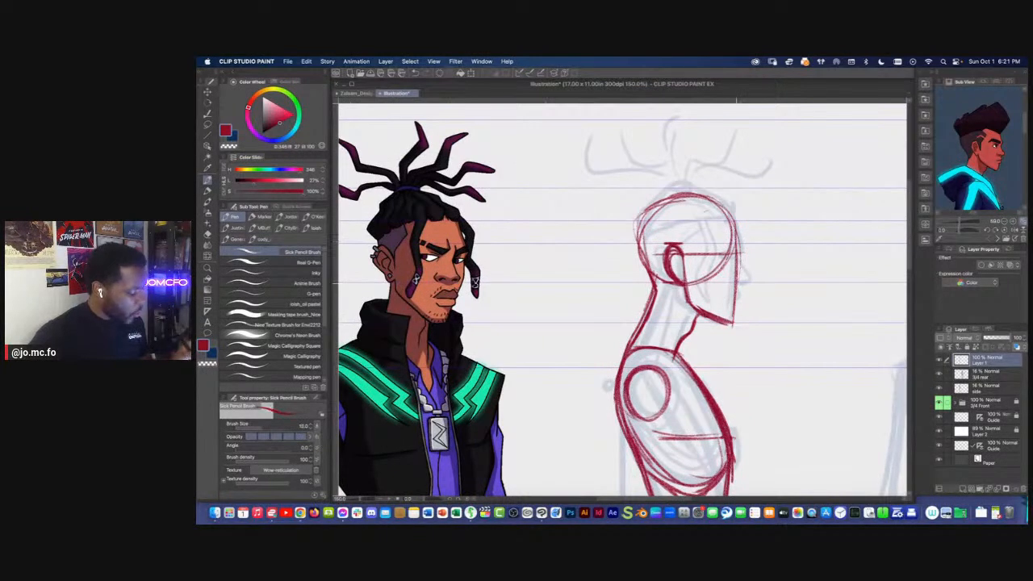
{"action": "left_click_drag", "start_coordinate": [736, 229], "coordinate": [741, 251]}
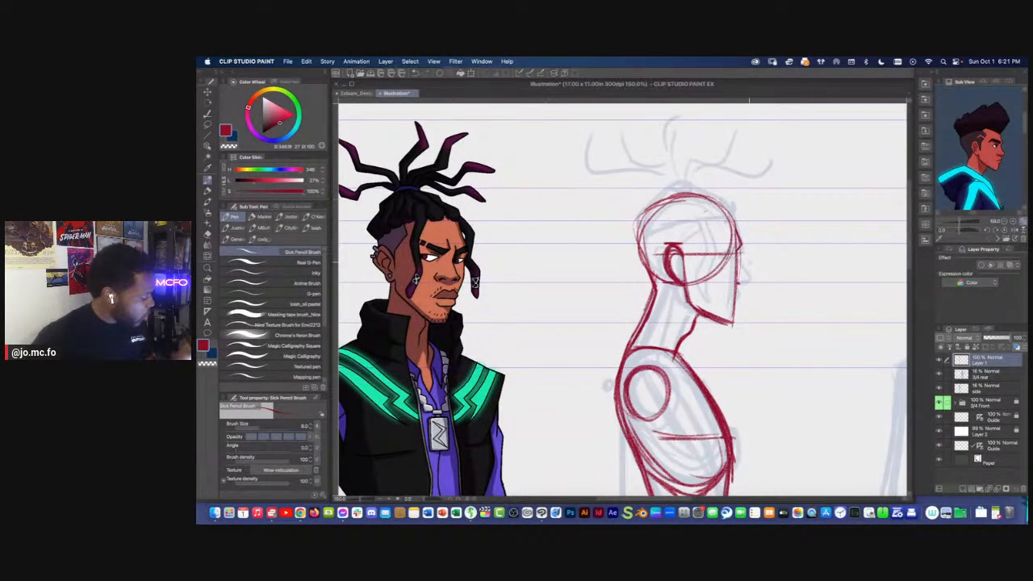
{"action": "mouse_move", "coordinate": [740, 249]}
{"action": "left_mouse_down"}
{"action": "mouse_move", "coordinate": [748, 275]}
{"action": "mouse_move", "coordinate": [733, 283]}
{"action": "mouse_move", "coordinate": [744, 282]}
{"action": "left_mouse_up"}
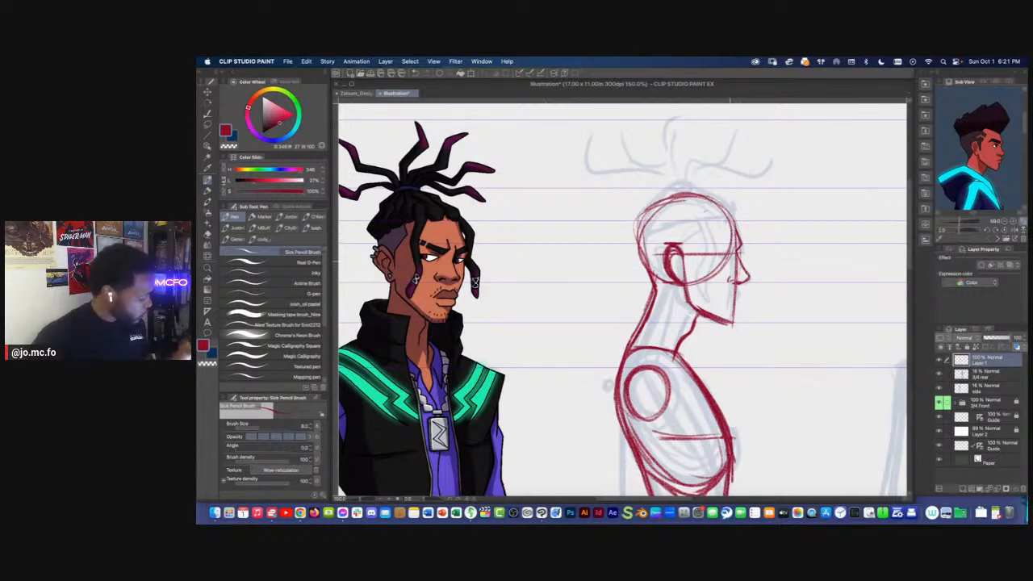
{"action": "left_click_drag", "start_coordinate": [737, 286], "coordinate": [738, 299]}
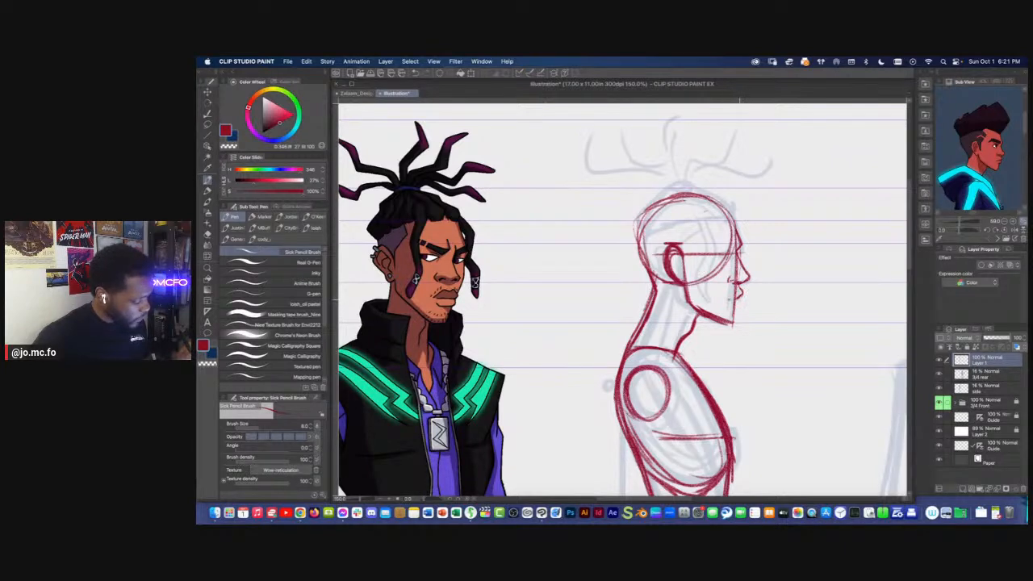
{"action": "left_click_drag", "start_coordinate": [738, 304], "coordinate": [731, 323]}
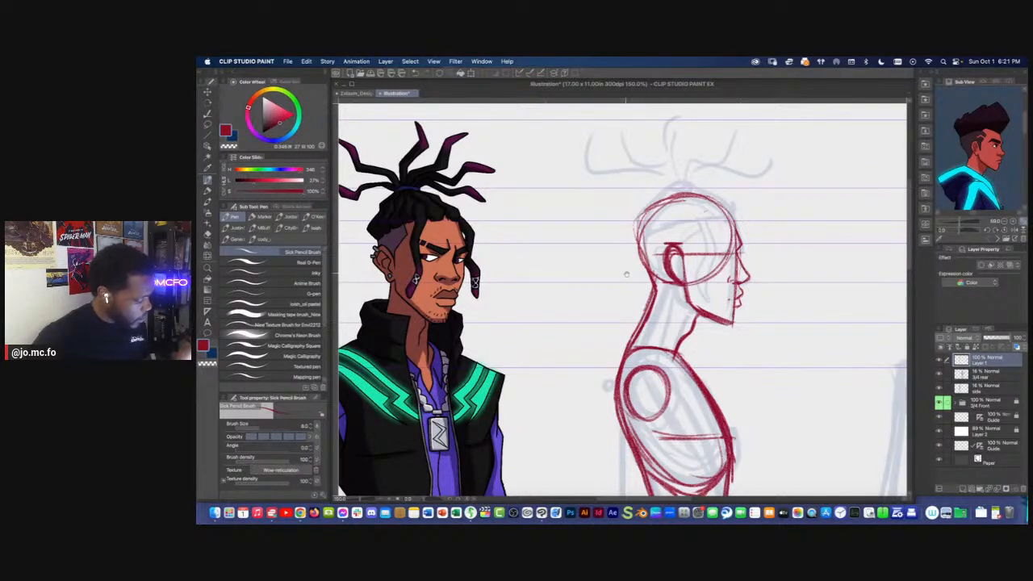
Check the 3/4 front character's face up close and draw a wedge-shaped eye on the side-view head's eye line
{"action": "left_click_drag", "start_coordinate": [622, 271], "coordinate": [632, 274]}
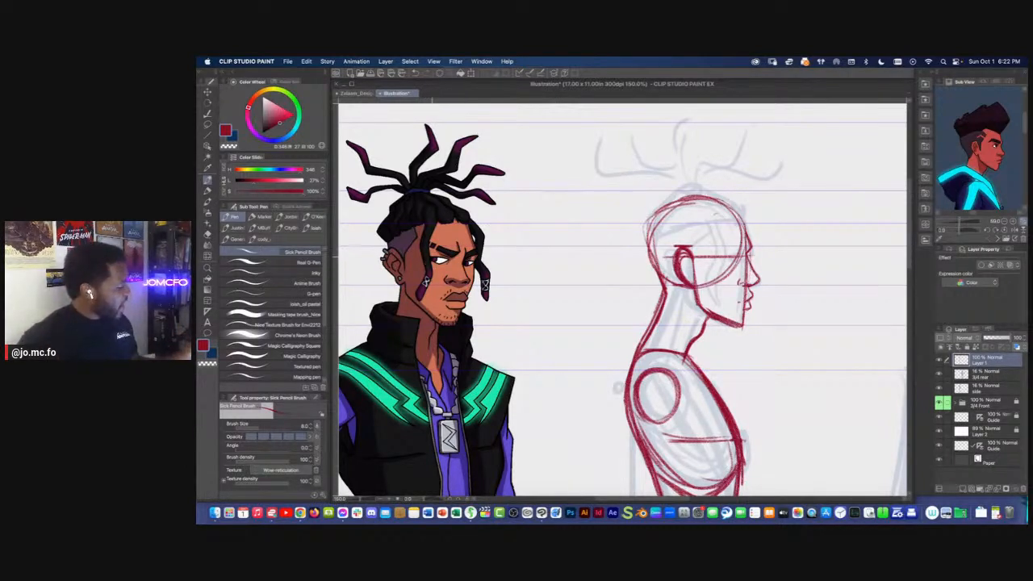
{"action": "left_click_drag", "start_coordinate": [458, 279], "coordinate": [719, 290]}
{"action": "scroll", "coordinate": [685, 292], "scroll_direction": "up", "scroll_amount": 5}
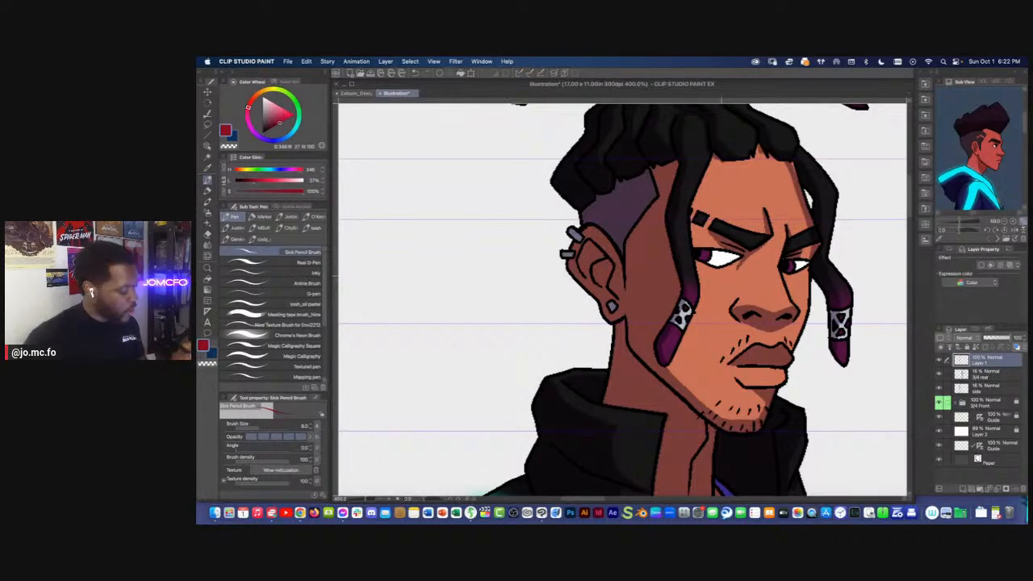
{"action": "scroll", "coordinate": [625, 323], "scroll_direction": "down", "scroll_amount": 4}
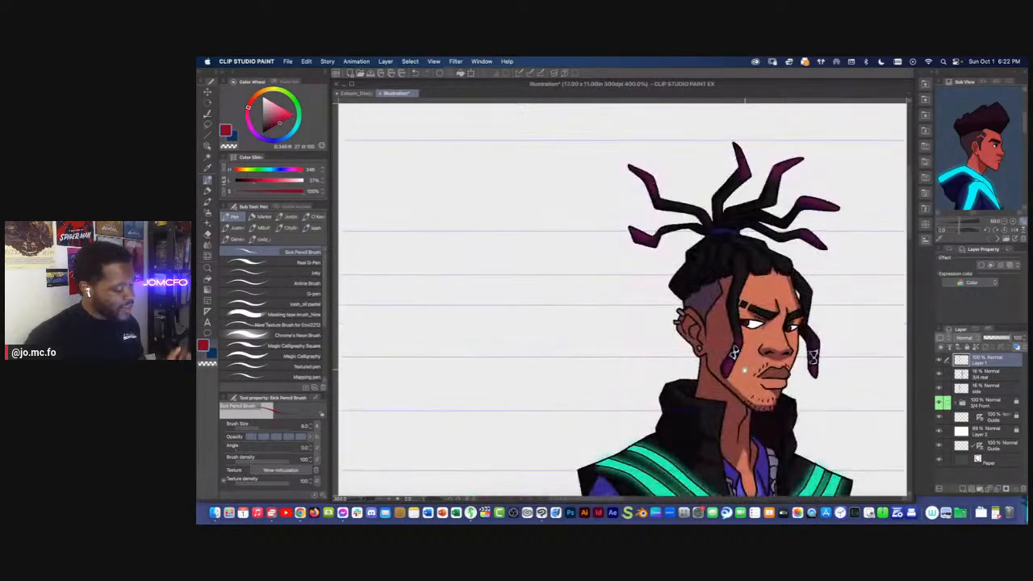
{"action": "scroll", "coordinate": [624, 323], "scroll_direction": "right", "scroll_amount": 4}
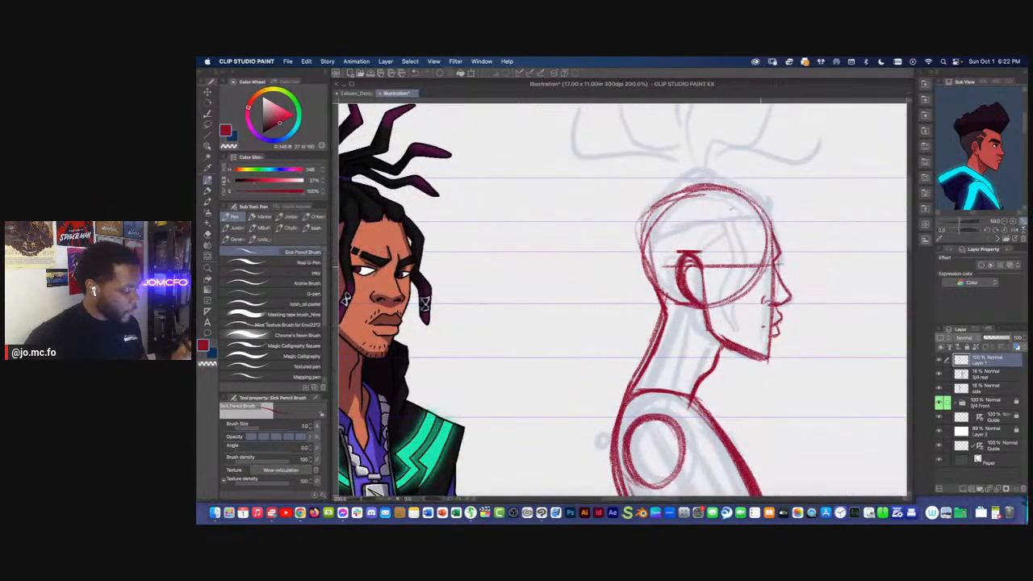
{"action": "mouse_move", "coordinate": [758, 265]}
{"action": "left_mouse_down"}
{"action": "mouse_move", "coordinate": [739, 270]}
{"action": "mouse_move", "coordinate": [763, 280]}
{"action": "mouse_move", "coordinate": [739, 273]}
{"action": "mouse_move", "coordinate": [760, 277]}
{"action": "mouse_move", "coordinate": [761, 264]}
{"action": "left_mouse_up"}
{"action": "left_click_drag", "start_coordinate": [763, 265], "coordinate": [761, 278]}
{"action": "left_click_drag", "start_coordinate": [669, 266], "coordinate": [690, 267]}
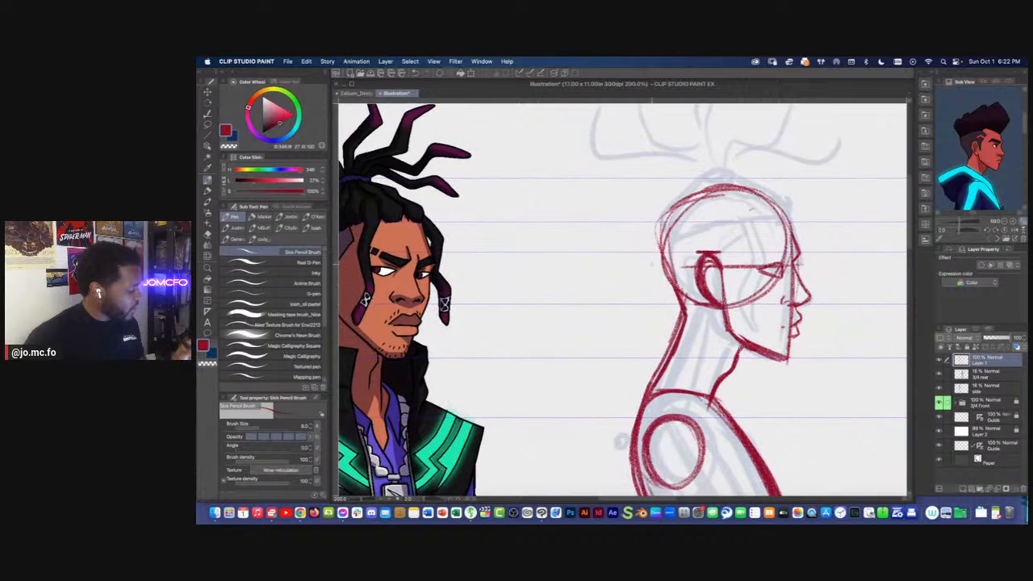
{"action": "left_click_drag", "start_coordinate": [397, 267], "coordinate": [749, 277]}
{"action": "key", "text": "super+z"}
{"action": "left_click", "coordinate": [393, 267]}
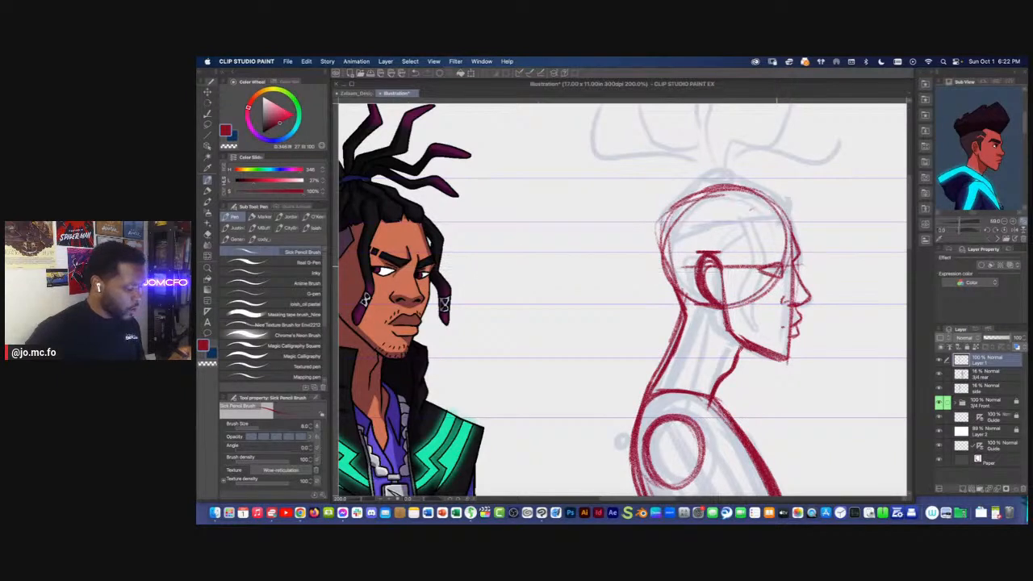
Lasso the side-view eye and adjust it slightly with a transform
{"action": "key", "text": "m"}
{"action": "left_click_drag", "start_coordinate": [783, 262], "coordinate": [768, 263]}
{"action": "key", "text": "super+t"}
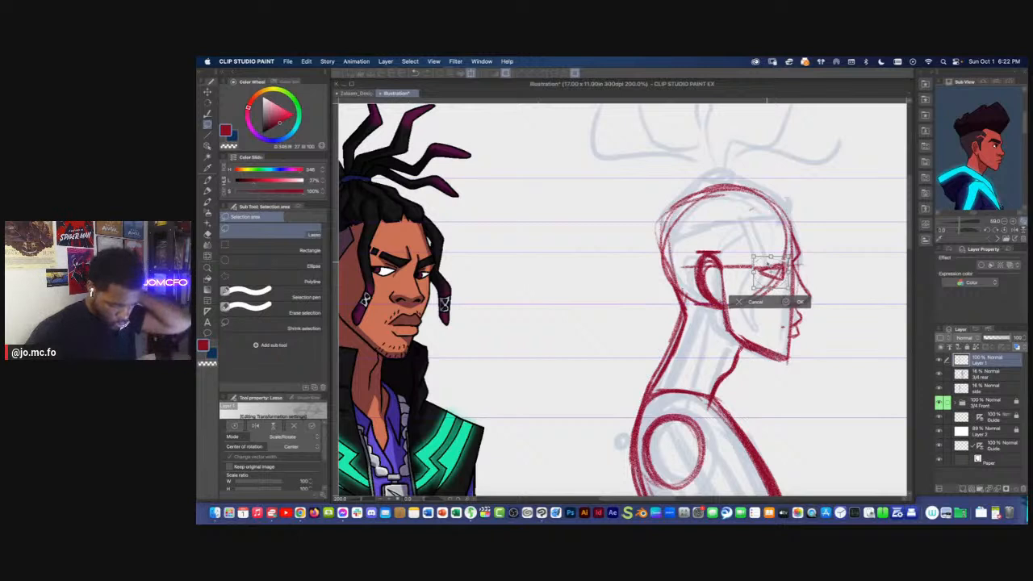
{"action": "key", "text": "Return"}
{"action": "key", "text": "p"}
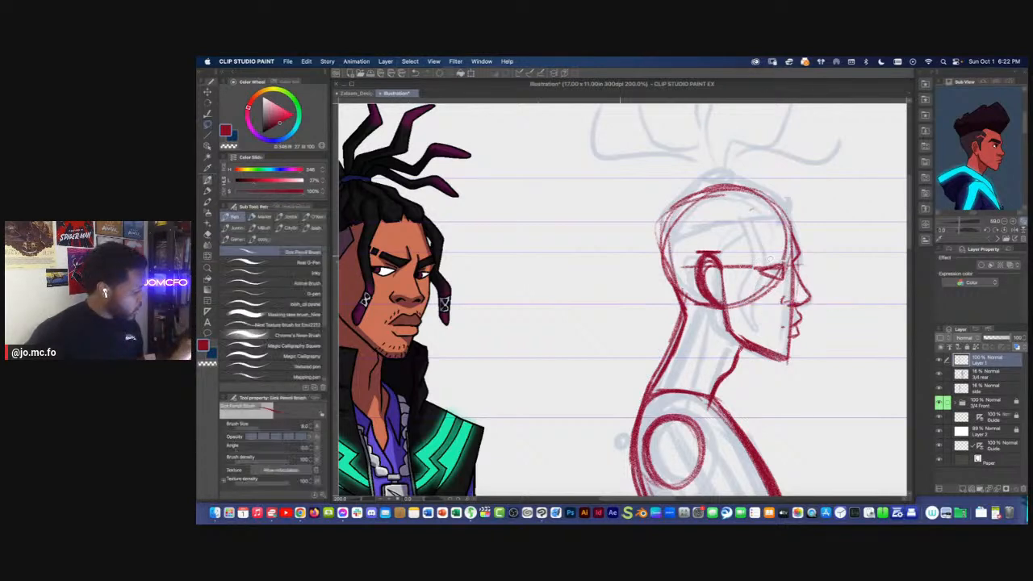
Draw a thick, angled eyebrow above the side-view eye, reaching to the brow of the profile
{"action": "mouse_move", "coordinate": [791, 243]}
{"action": "left_mouse_down"}
{"action": "mouse_move", "coordinate": [797, 259]}
{"action": "mouse_move", "coordinate": [758, 249]}
{"action": "left_mouse_up"}
{"action": "mouse_move", "coordinate": [784, 258]}
{"action": "left_mouse_down"}
{"action": "mouse_move", "coordinate": [741, 252]}
{"action": "mouse_move", "coordinate": [791, 240]}
{"action": "mouse_move", "coordinate": [754, 245]}
{"action": "mouse_move", "coordinate": [795, 259]}
{"action": "mouse_move", "coordinate": [785, 251]}
{"action": "left_mouse_up"}
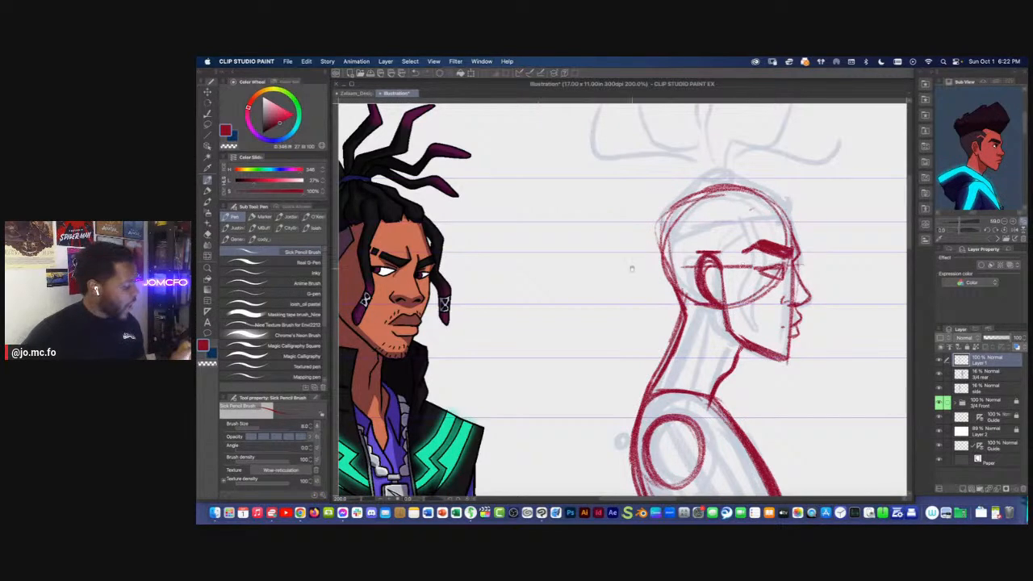
Sketch a small practice wedge-shaped eye in the empty space in front of the side-view face
{"action": "left_click_drag", "start_coordinate": [629, 268], "coordinate": [595, 270]}
{"action": "left_click_drag", "start_coordinate": [810, 268], "coordinate": [755, 264]}
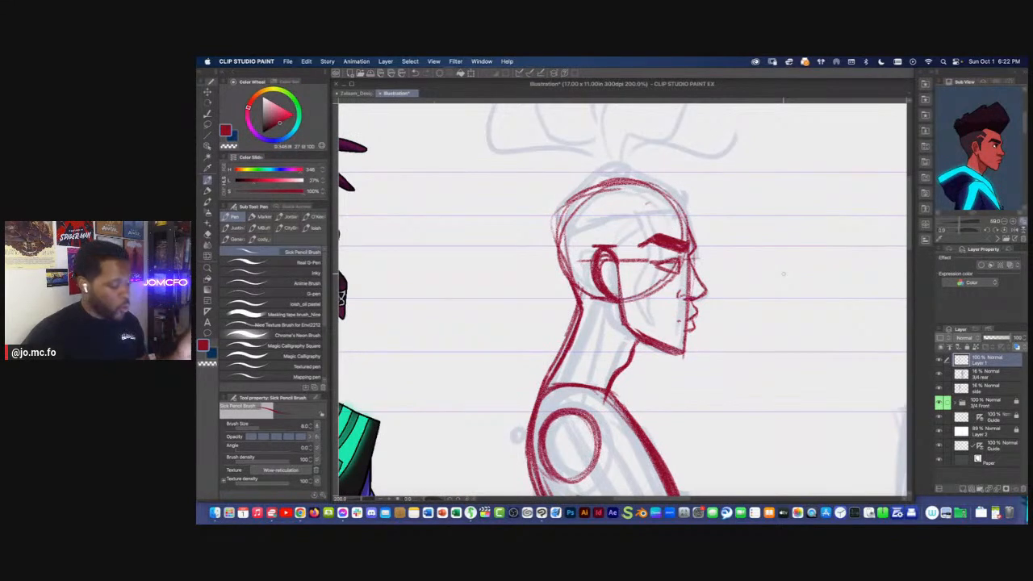
{"action": "key", "text": "super+equal"}
{"action": "key", "text": "super+equal"}
{"action": "mouse_move", "coordinate": [848, 266]}
{"action": "left_mouse_down"}
{"action": "mouse_move", "coordinate": [815, 288]}
{"action": "mouse_move", "coordinate": [838, 306]}
{"action": "left_mouse_up"}
{"action": "left_click_drag", "start_coordinate": [842, 274], "coordinate": [838, 299]}
{"action": "left_click_drag", "start_coordinate": [855, 263], "coordinate": [816, 288]}
{"action": "left_click_drag", "start_coordinate": [816, 288], "coordinate": [842, 306]}
{"action": "left_click_drag", "start_coordinate": [733, 226], "coordinate": [746, 224]}
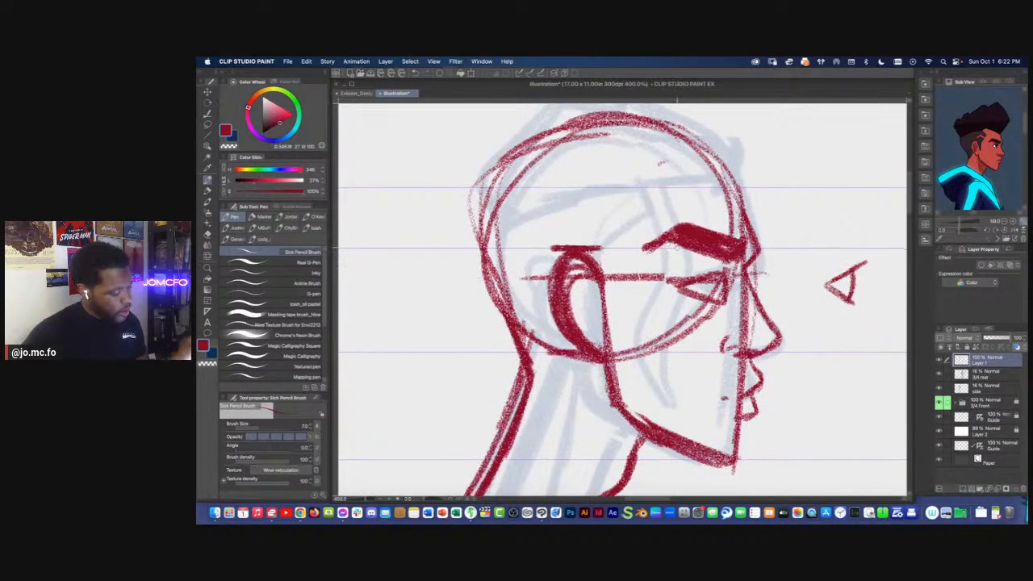
Trim the lower corner of the side-view eye with the Rough eraser and redraw its front edge in pencil
{"action": "key", "text": "e"}
{"action": "key", "text": "bracketleft"}
{"action": "key", "text": "bracketleft"}
{"action": "key", "text": "bracketleft"}
{"action": "key", "text": "bracketleft"}
{"action": "key", "text": "bracketleft"}
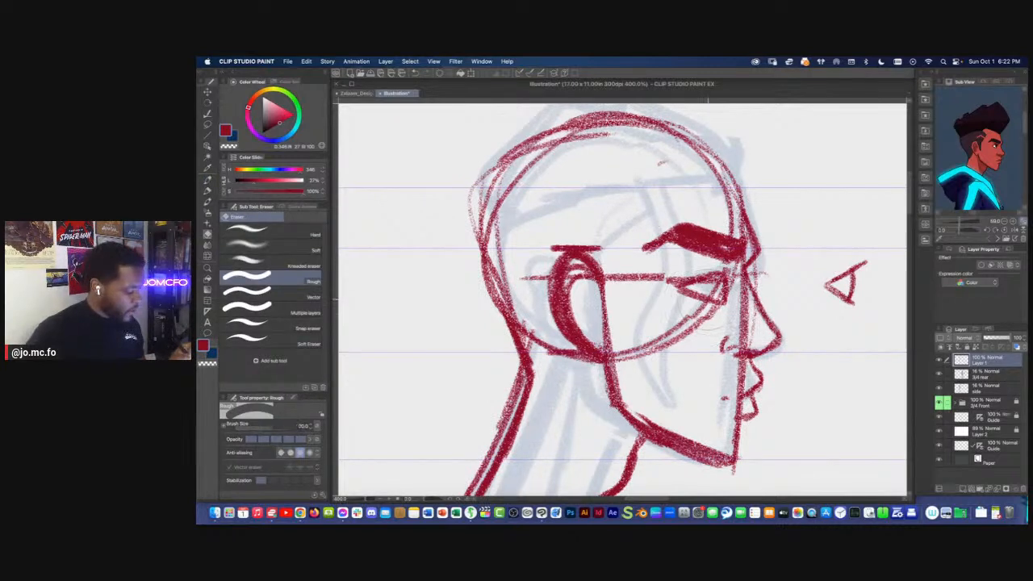
{"action": "mouse_move", "coordinate": [724, 306]}
{"action": "left_mouse_down"}
{"action": "mouse_move", "coordinate": [689, 293]}
{"action": "mouse_move", "coordinate": [718, 301]}
{"action": "left_mouse_up"}
{"action": "key", "text": "p"}
{"action": "mouse_move", "coordinate": [730, 275]}
{"action": "left_mouse_down"}
{"action": "mouse_move", "coordinate": [690, 281]}
{"action": "mouse_move", "coordinate": [727, 302]}
{"action": "left_mouse_up"}
{"action": "scroll", "coordinate": [662, 250], "scroll_direction": "down", "scroll_amount": 2}
{"action": "scroll", "coordinate": [664, 238], "scroll_direction": "up", "scroll_amount": 2}
Touch up the rear end of the side-view eyebrow and the lines around the eye
{"action": "left_click_drag", "start_coordinate": [663, 253], "coordinate": [644, 269]}
{"action": "scroll", "coordinate": [676, 227], "scroll_direction": "down", "scroll_amount": 2}
{"action": "scroll", "coordinate": [671, 240], "scroll_direction": "up", "scroll_amount": 2}
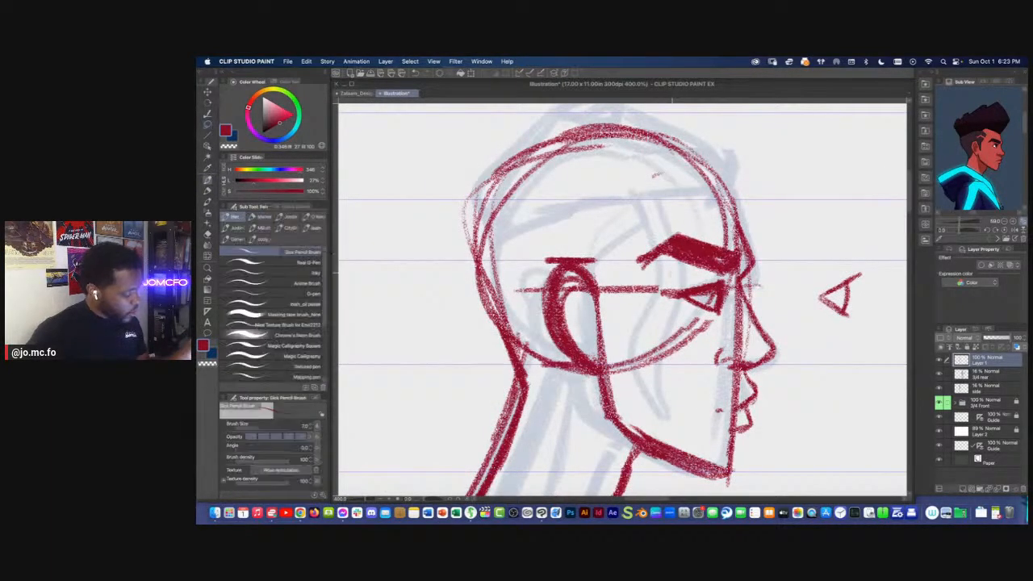
{"action": "scroll", "coordinate": [708, 338], "scroll_direction": "down", "scroll_amount": 2}
{"action": "scroll", "coordinate": [707, 306], "scroll_direction": "up", "scroll_amount": 2}
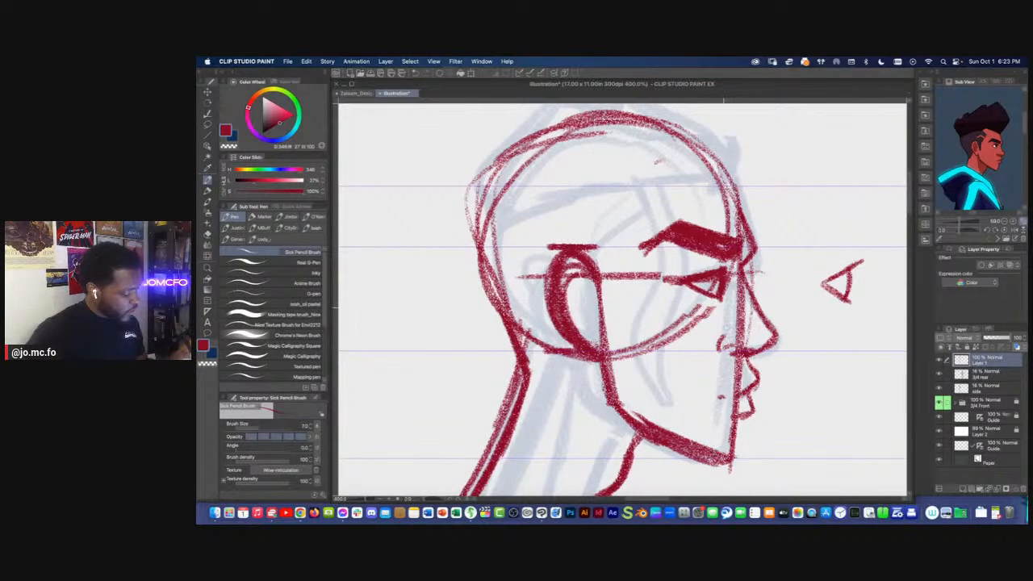
{"action": "scroll", "coordinate": [667, 307], "scroll_direction": "down", "scroll_amount": 2}
{"action": "left_click_drag", "start_coordinate": [670, 313], "coordinate": [719, 295]}
{"action": "mouse_move", "coordinate": [720, 356]}
{"action": "left_mouse_down"}
{"action": "mouse_move", "coordinate": [752, 329]}
{"action": "mouse_move", "coordinate": [742, 325]}
{"action": "left_mouse_up"}
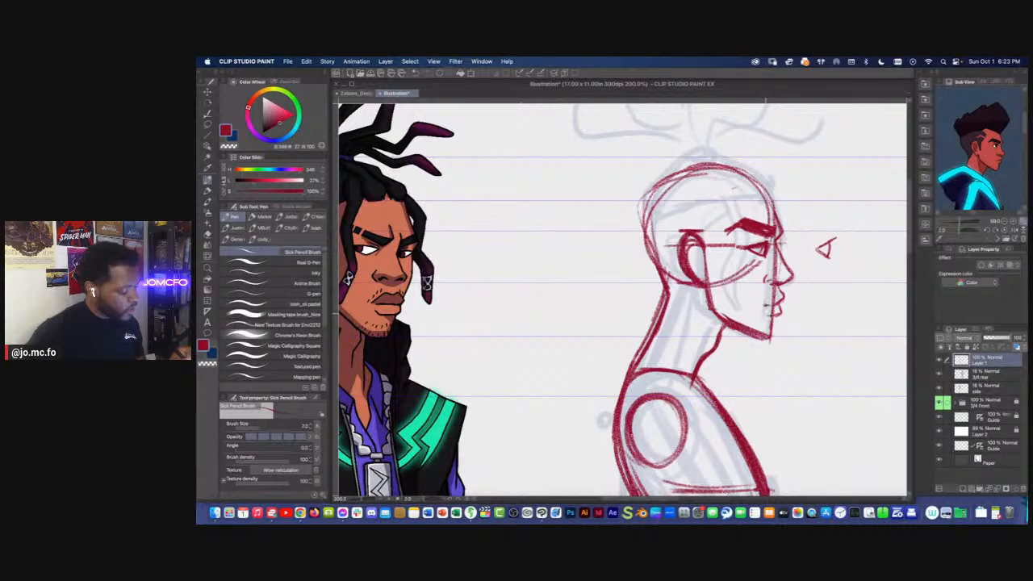
Draw the side-view hairline across the head down to the temple, with a dreadlock hanging in front of the ear
{"action": "left_click_drag", "start_coordinate": [679, 230], "coordinate": [686, 268]}
{"action": "mouse_move", "coordinate": [769, 231]}
{"action": "left_mouse_down"}
{"action": "mouse_move", "coordinate": [808, 235]}
{"action": "mouse_move", "coordinate": [685, 260]}
{"action": "mouse_move", "coordinate": [749, 245]}
{"action": "mouse_move", "coordinate": [705, 254]}
{"action": "mouse_move", "coordinate": [766, 262]}
{"action": "mouse_move", "coordinate": [751, 310]}
{"action": "left_mouse_up"}
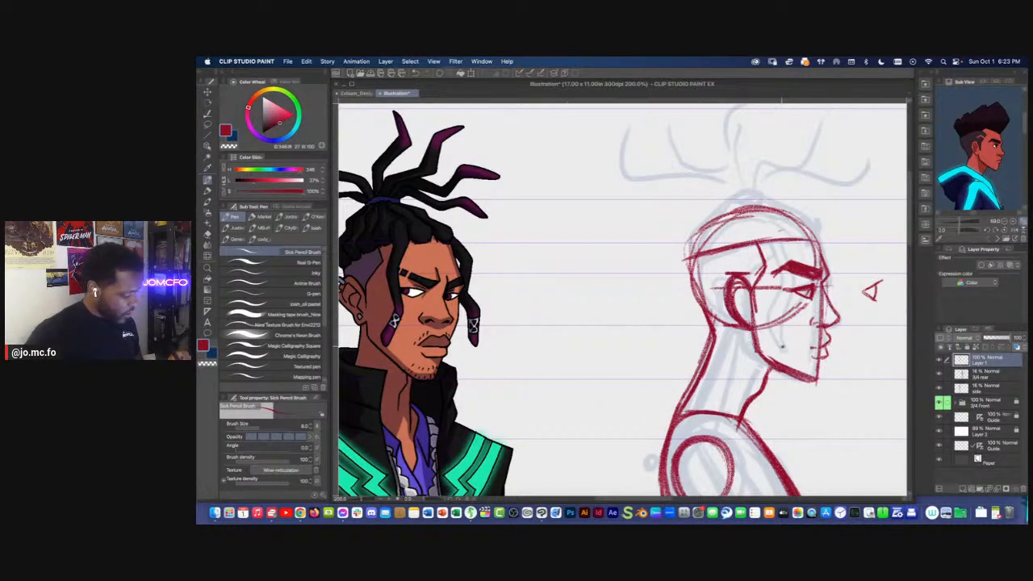
{"action": "mouse_move", "coordinate": [788, 218]}
{"action": "left_mouse_down"}
{"action": "mouse_move", "coordinate": [783, 345]}
{"action": "mouse_move", "coordinate": [769, 292]}
{"action": "left_mouse_up"}
{"action": "mouse_move", "coordinate": [780, 216]}
{"action": "left_mouse_down"}
{"action": "mouse_move", "coordinate": [797, 247]}
{"action": "mouse_move", "coordinate": [783, 347]}
{"action": "mouse_move", "coordinate": [775, 220]}
{"action": "mouse_move", "coordinate": [784, 337]}
{"action": "mouse_move", "coordinate": [789, 319]}
{"action": "left_mouse_up"}
{"action": "mouse_move", "coordinate": [819, 243]}
{"action": "left_mouse_down"}
{"action": "mouse_move", "coordinate": [778, 196]}
{"action": "mouse_move", "coordinate": [824, 242]}
{"action": "left_mouse_up"}
Draw the hair-tie stub on top of the side-view head and add a muscle line on the neck
{"action": "mouse_move", "coordinate": [722, 203]}
{"action": "left_mouse_down"}
{"action": "mouse_move", "coordinate": [692, 231]}
{"action": "mouse_move", "coordinate": [687, 258]}
{"action": "mouse_move", "coordinate": [715, 206]}
{"action": "left_mouse_up"}
{"action": "mouse_move", "coordinate": [778, 198]}
{"action": "left_mouse_down"}
{"action": "mouse_move", "coordinate": [720, 201]}
{"action": "mouse_move", "coordinate": [760, 184]}
{"action": "mouse_move", "coordinate": [723, 198]}
{"action": "left_mouse_up"}
{"action": "scroll", "coordinate": [729, 245], "scroll_direction": "down", "scroll_amount": 1}
{"action": "left_click_drag", "start_coordinate": [716, 436], "coordinate": [720, 370]}
{"action": "scroll", "coordinate": [719, 371], "scroll_direction": "down", "scroll_amount": 2}
{"action": "scroll", "coordinate": [720, 333], "scroll_direction": "up", "scroll_amount": 1}
{"action": "left_click_drag", "start_coordinate": [737, 306], "coordinate": [731, 338]}
{"action": "scroll", "coordinate": [757, 359], "scroll_direction": "down", "scroll_amount": 1}
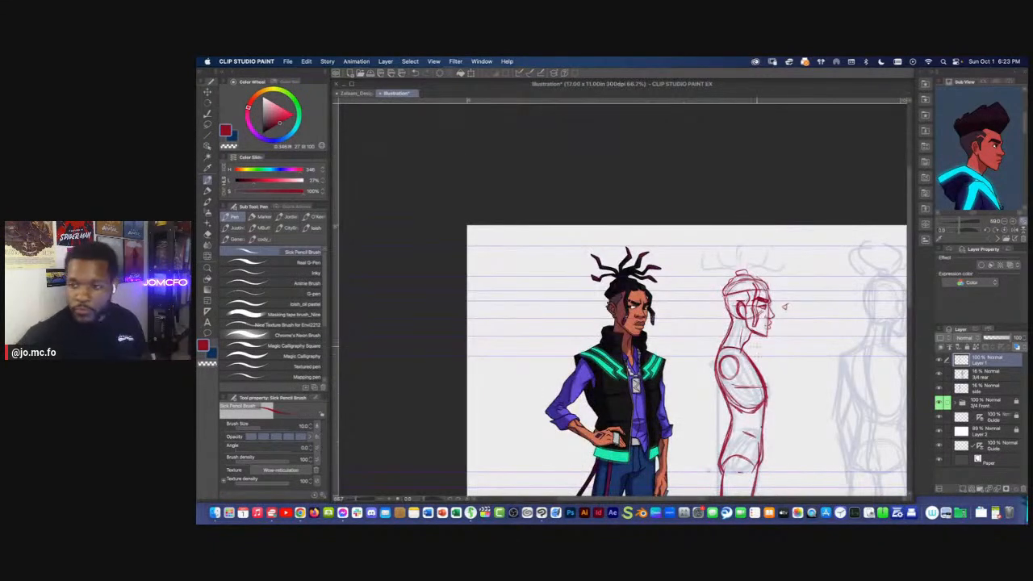
{"action": "key", "text": "Tab"}
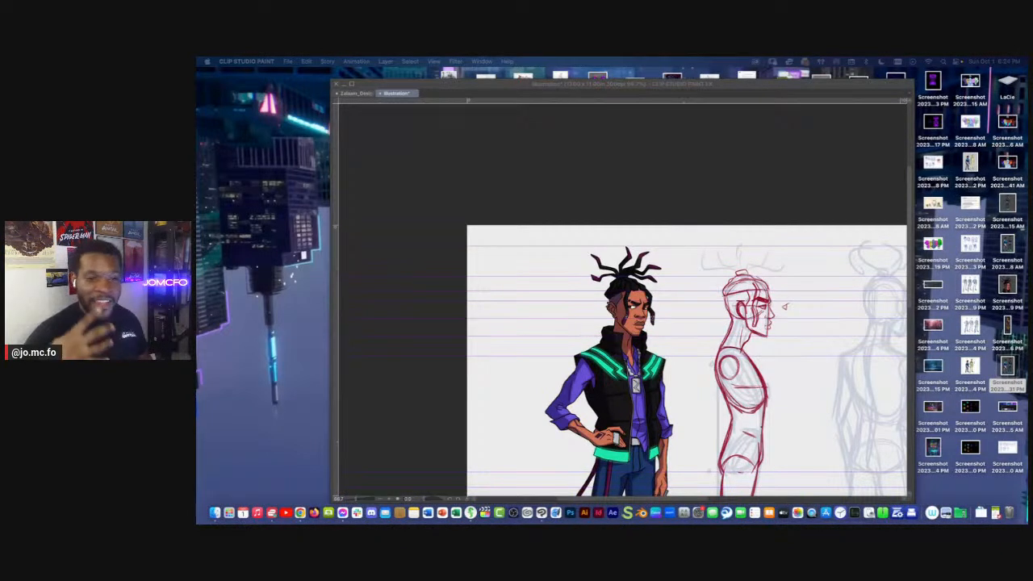
{"action": "key", "text": "Tab"}
{"action": "left_click_drag", "start_coordinate": [707, 261], "coordinate": [639, 210]}
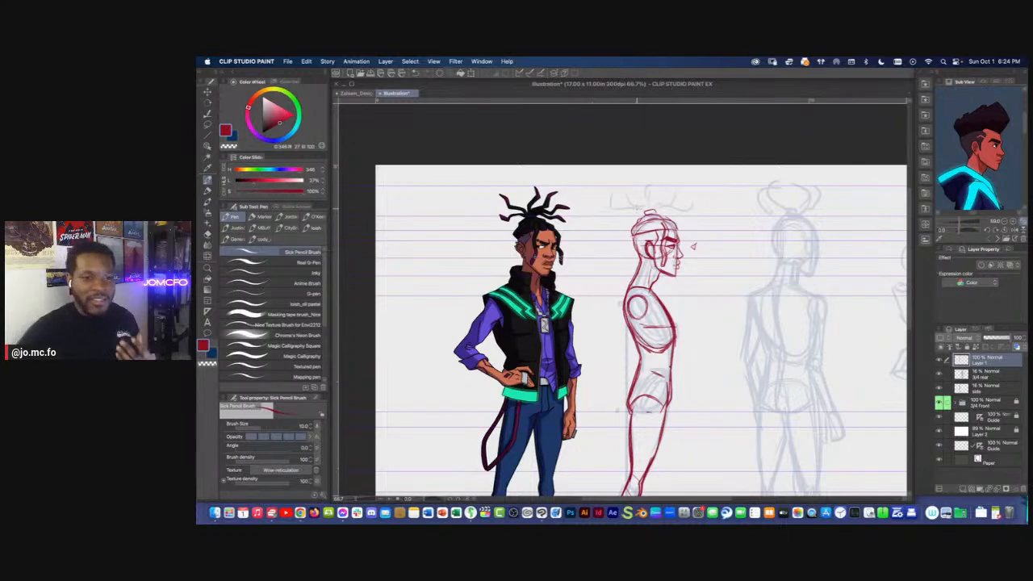
Lasso the practice eye in front of the side-view face, delete it and clear the selection
{"action": "mouse_move", "coordinate": [667, 198]}
{"action": "left_mouse_down"}
{"action": "mouse_move", "coordinate": [677, 175]}
{"action": "mouse_move", "coordinate": [725, 199]}
{"action": "left_mouse_up"}
{"action": "scroll", "coordinate": [678, 175], "scroll_direction": "up", "scroll_amount": 1}
{"action": "key", "text": "m"}
{"action": "key", "text": "Delete"}
{"action": "key", "text": "super+d"}
Touch up the side-view figure's calf and rename its sketch layer as side
{"action": "left_click_drag", "start_coordinate": [613, 424], "coordinate": [613, 343]}
{"action": "scroll", "coordinate": [614, 343], "scroll_direction": "up", "scroll_amount": 1}
{"action": "scroll", "coordinate": [613, 343], "scroll_direction": "down", "scroll_amount": 2}
{"action": "left_click_drag", "start_coordinate": [610, 394], "coordinate": [632, 279]}
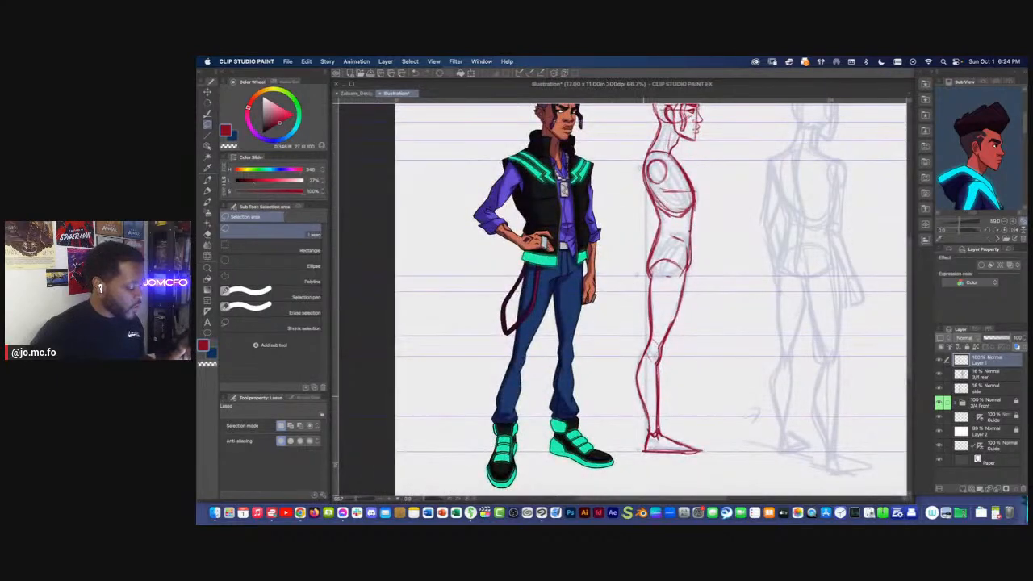
{"action": "key", "text": "p"}
{"action": "left_click_drag", "start_coordinate": [655, 342], "coordinate": [640, 396]}
{"action": "left_click_drag", "start_coordinate": [708, 357], "coordinate": [612, 345]}
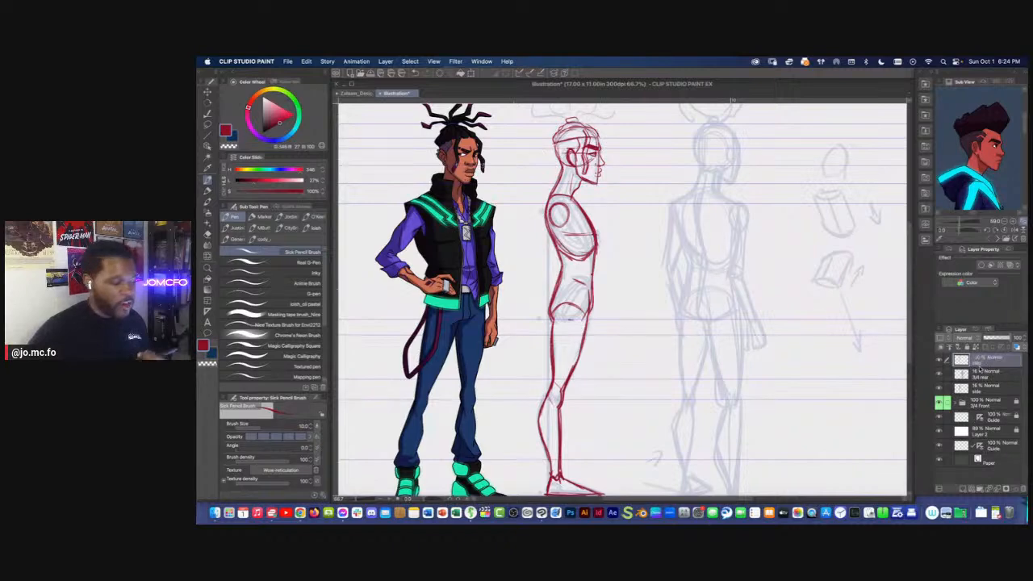
On a new layer, sketch the 3/4 rear head with a cranium circle, face edge, eye line, jaw and neck line
{"action": "left_click", "coordinate": [963, 489]}
{"action": "left_click_drag", "start_coordinate": [714, 301], "coordinate": [702, 362]}
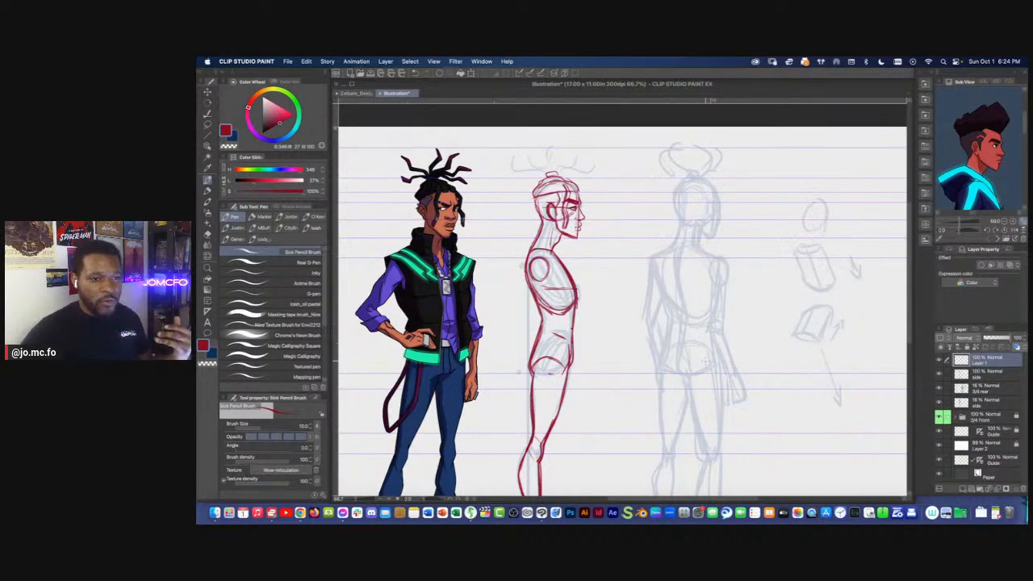
{"action": "left_click_drag", "start_coordinate": [696, 270], "coordinate": [758, 347]}
{"action": "scroll", "coordinate": [709, 287], "scroll_direction": "up", "scroll_amount": 1}
{"action": "mouse_move", "coordinate": [749, 249]}
{"action": "left_mouse_down"}
{"action": "mouse_move", "coordinate": [707, 262]}
{"action": "mouse_move", "coordinate": [743, 309]}
{"action": "mouse_move", "coordinate": [771, 300]}
{"action": "mouse_move", "coordinate": [707, 301]}
{"action": "mouse_move", "coordinate": [768, 306]}
{"action": "left_mouse_up"}
{"action": "mouse_move", "coordinate": [772, 270]}
{"action": "left_mouse_down"}
{"action": "mouse_move", "coordinate": [764, 331]}
{"action": "mouse_move", "coordinate": [742, 284]}
{"action": "mouse_move", "coordinate": [765, 339]}
{"action": "left_mouse_up"}
{"action": "mouse_move", "coordinate": [770, 251]}
{"action": "left_mouse_down"}
{"action": "mouse_move", "coordinate": [763, 308]}
{"action": "mouse_move", "coordinate": [712, 257]}
{"action": "left_mouse_up"}
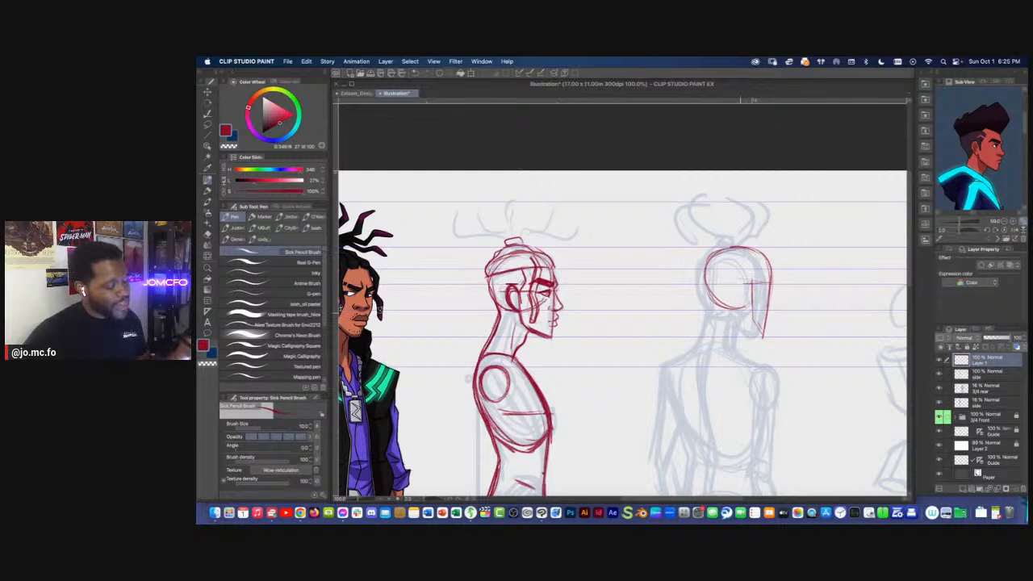
{"action": "left_click_drag", "start_coordinate": [733, 319], "coordinate": [754, 331]}
{"action": "left_click_drag", "start_coordinate": [707, 286], "coordinate": [749, 329]}
{"action": "left_click_drag", "start_coordinate": [722, 253], "coordinate": [719, 345]}
Lasso part of the 3/4 rear head, adjust it with a transform and deselect
{"action": "key", "text": "m"}
{"action": "mouse_move", "coordinate": [744, 229]}
{"action": "left_mouse_down"}
{"action": "mouse_move", "coordinate": [793, 305]}
{"action": "mouse_move", "coordinate": [678, 257]}
{"action": "mouse_move", "coordinate": [699, 241]}
{"action": "left_mouse_up"}
{"action": "key", "text": "super+t"}
{"action": "key", "text": "Return"}
{"action": "key", "text": "super+d"}
{"action": "mouse_move", "coordinate": [748, 285]}
{"action": "left_mouse_down"}
{"action": "mouse_move", "coordinate": [742, 272]}
{"action": "mouse_move", "coordinate": [731, 283]}
{"action": "mouse_move", "coordinate": [741, 274]}
{"action": "mouse_move", "coordinate": [741, 295]}
{"action": "left_mouse_up"}
Draw a narrow ear on the 3/4 rear head and a small brow bump on the face edge
{"action": "key", "text": "p"}
{"action": "left_click_drag", "start_coordinate": [736, 267], "coordinate": [737, 291]}
{"action": "mouse_move", "coordinate": [740, 272]}
{"action": "left_mouse_down"}
{"action": "mouse_move", "coordinate": [739, 293]}
{"action": "mouse_move", "coordinate": [682, 295]}
{"action": "left_mouse_up"}
{"action": "scroll", "coordinate": [738, 294], "scroll_direction": "down", "scroll_amount": 1}
{"action": "scroll", "coordinate": [687, 351], "scroll_direction": "up", "scroll_amount": 1}
{"action": "scroll", "coordinate": [689, 290], "scroll_direction": "up", "scroll_amount": 1}
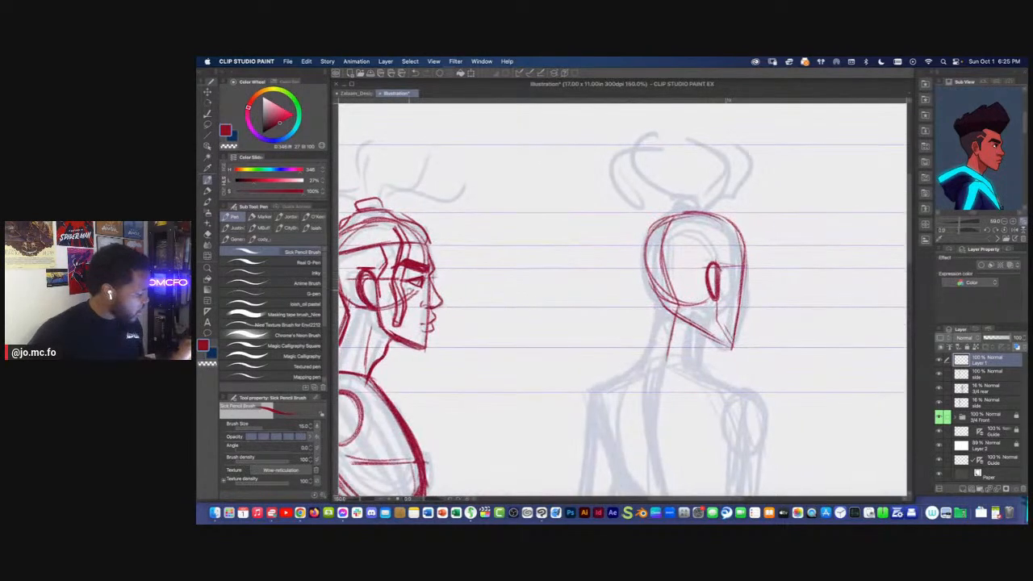
{"action": "left_click_drag", "start_coordinate": [748, 265], "coordinate": [745, 274]}
{"action": "left_click_drag", "start_coordinate": [745, 249], "coordinate": [746, 262]}
{"action": "left_click_drag", "start_coordinate": [714, 323], "coordinate": [765, 321]}
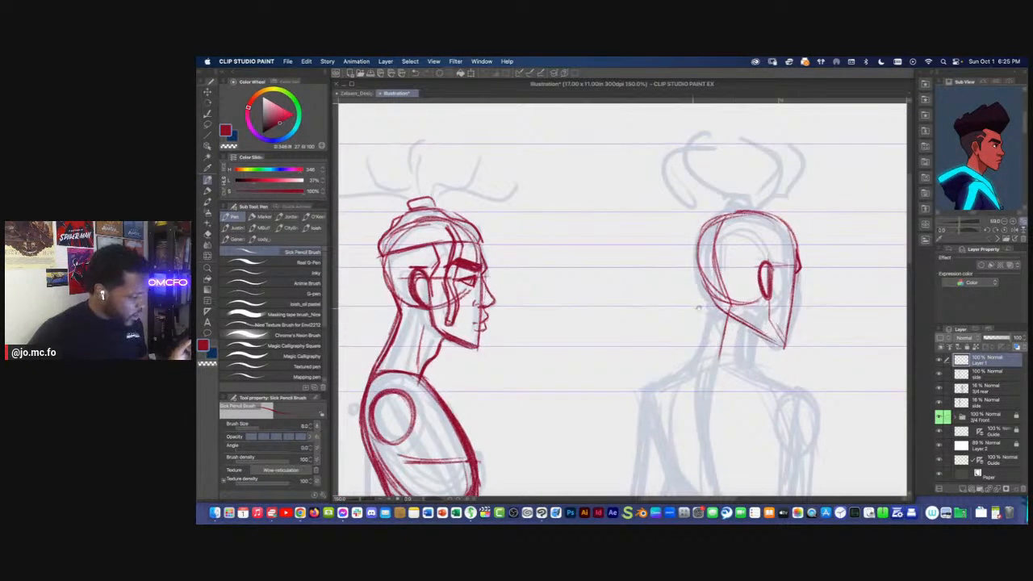
Bring up the back-view pose in the reference image and draw the 3/4 rear cheek, jaw and front neck line
{"action": "left_click_drag", "start_coordinate": [692, 307], "coordinate": [671, 306]}
{"action": "left_click_drag", "start_coordinate": [1001, 157], "coordinate": [946, 141]}
{"action": "left_click_drag", "start_coordinate": [794, 159], "coordinate": [739, 155]}
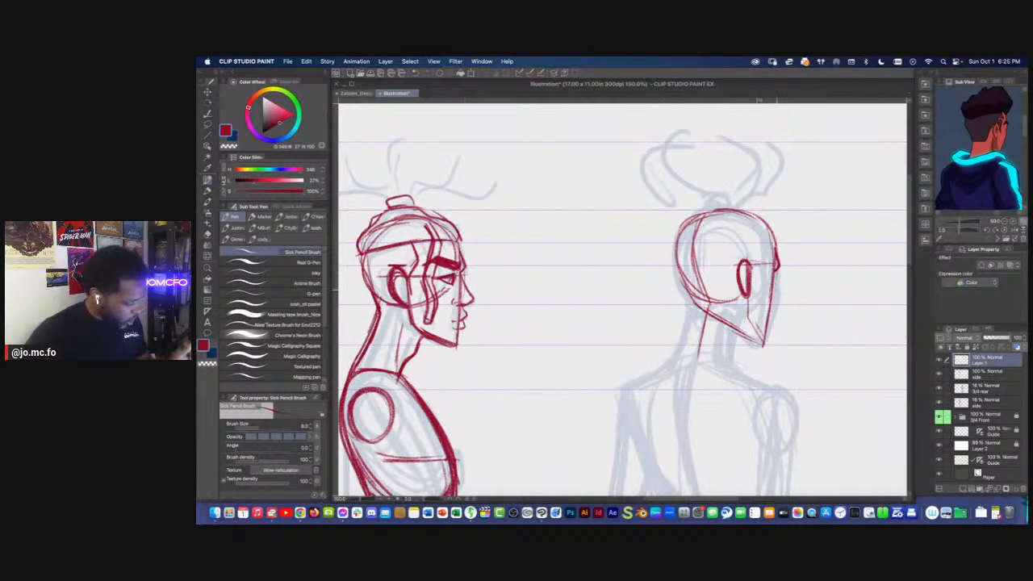
{"action": "left_click_drag", "start_coordinate": [779, 277], "coordinate": [764, 347]}
{"action": "mouse_move", "coordinate": [767, 335]}
{"action": "left_mouse_down"}
{"action": "mouse_move", "coordinate": [777, 298]}
{"action": "mouse_move", "coordinate": [771, 323]}
{"action": "left_mouse_up"}
{"action": "mouse_move", "coordinate": [780, 273]}
{"action": "left_mouse_down"}
{"action": "mouse_move", "coordinate": [758, 347]}
{"action": "mouse_move", "coordinate": [730, 330]}
{"action": "mouse_move", "coordinate": [729, 352]}
{"action": "left_mouse_up"}
{"action": "left_click_drag", "start_coordinate": [731, 311], "coordinate": [728, 367]}
{"action": "left_click_drag", "start_coordinate": [730, 331], "coordinate": [729, 362]}
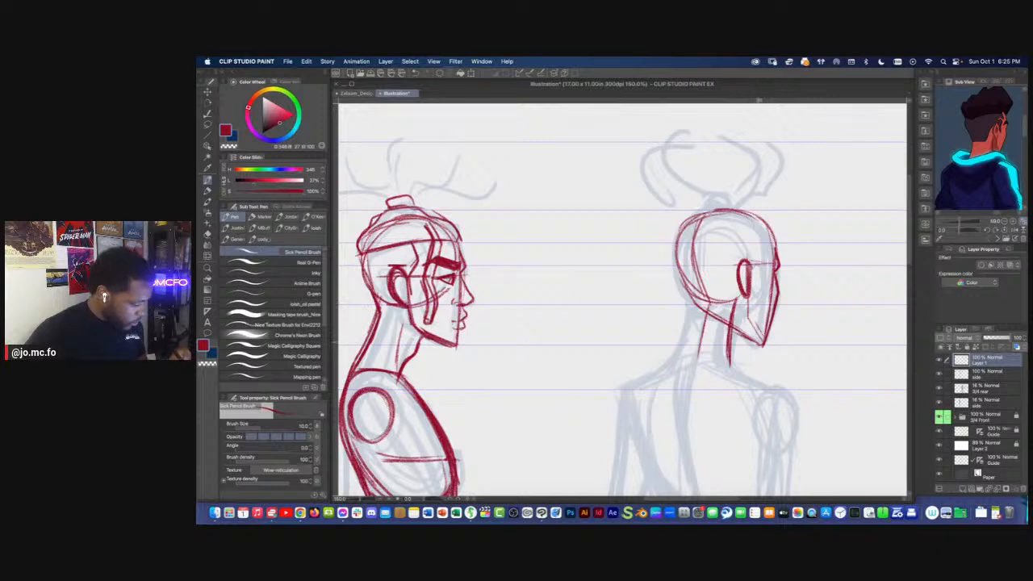
Lasso the face side of the 3/4 rear head and shift it slightly inward with a transform
{"action": "key", "text": "m"}
{"action": "mouse_move", "coordinate": [751, 193]}
{"action": "left_mouse_down"}
{"action": "mouse_move", "coordinate": [774, 350]}
{"action": "mouse_move", "coordinate": [740, 341]}
{"action": "mouse_move", "coordinate": [720, 196]}
{"action": "mouse_move", "coordinate": [732, 220]}
{"action": "left_mouse_up"}
{"action": "key", "text": "super+t"}
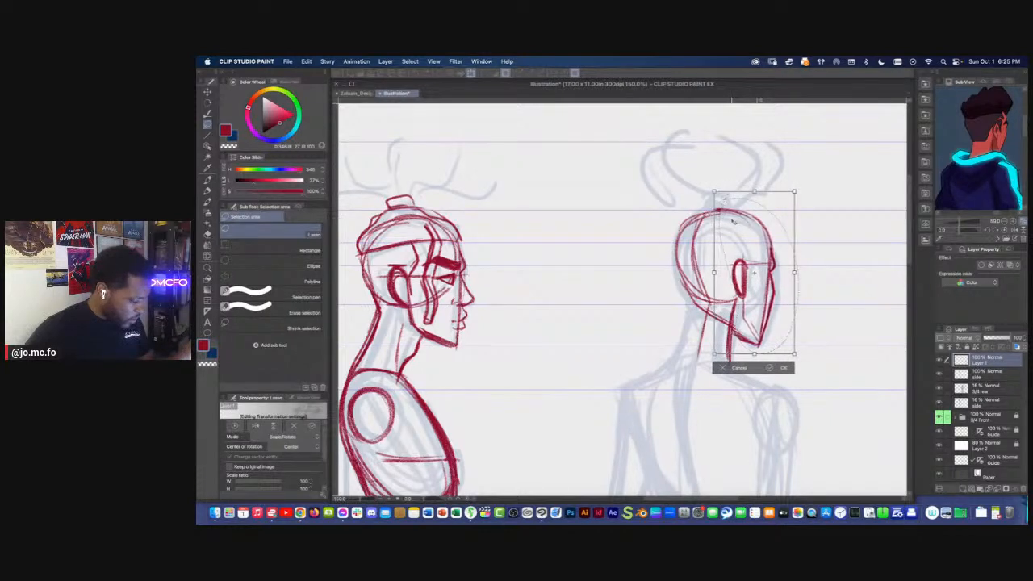
{"action": "key", "text": "Return"}
Draw the back neck line of the 3/4 rear figure and darken the back and top of the skull
{"action": "key", "text": "p"}
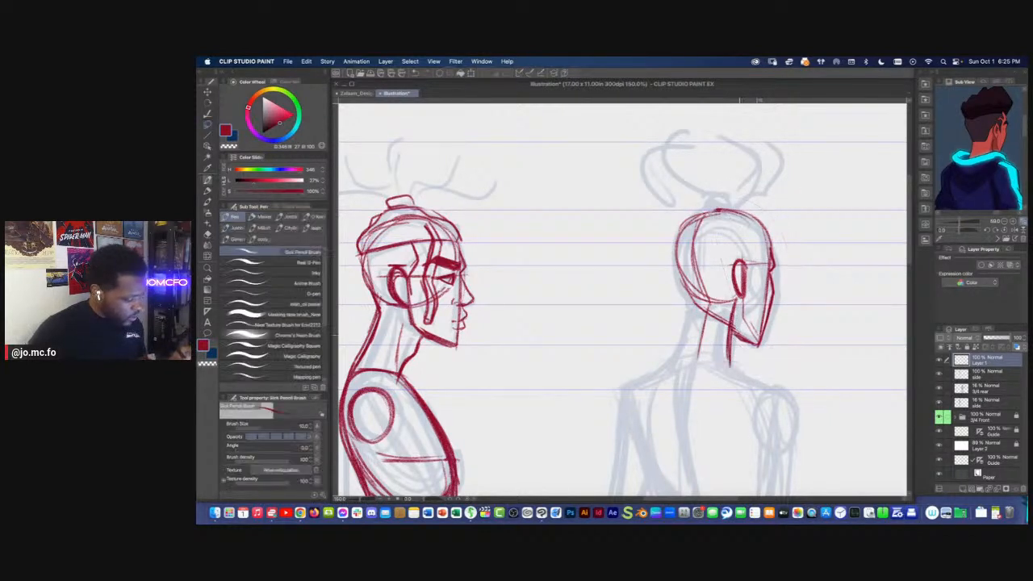
{"action": "left_click_drag", "start_coordinate": [694, 302], "coordinate": [680, 347]}
{"action": "left_click_drag", "start_coordinate": [681, 226], "coordinate": [688, 298]}
{"action": "left_click_drag", "start_coordinate": [683, 244], "coordinate": [675, 289]}
{"action": "mouse_move", "coordinate": [757, 213]}
{"action": "left_mouse_down"}
{"action": "mouse_move", "coordinate": [693, 219]}
{"action": "mouse_move", "coordinate": [679, 273]}
{"action": "left_mouse_up"}
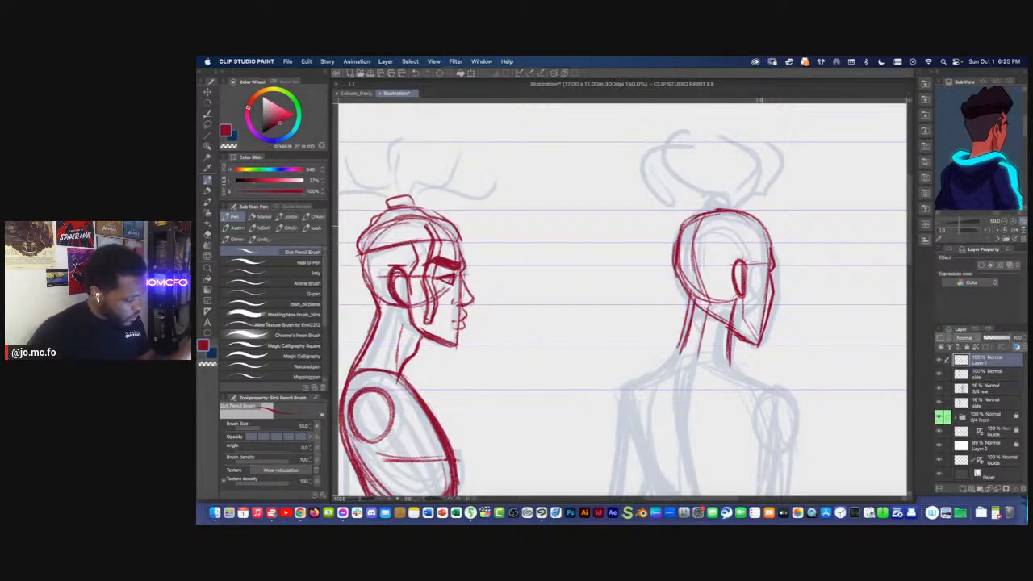
Draw the 3/4 rear hairline across the head and down beside the ear, plus a dreadlock hanging beyond the face
{"action": "left_click_drag", "start_coordinate": [764, 230], "coordinate": [749, 281]}
{"action": "mouse_move", "coordinate": [759, 261]}
{"action": "left_mouse_down"}
{"action": "mouse_move", "coordinate": [746, 284]}
{"action": "mouse_move", "coordinate": [794, 257]}
{"action": "mouse_move", "coordinate": [803, 324]}
{"action": "left_mouse_up"}
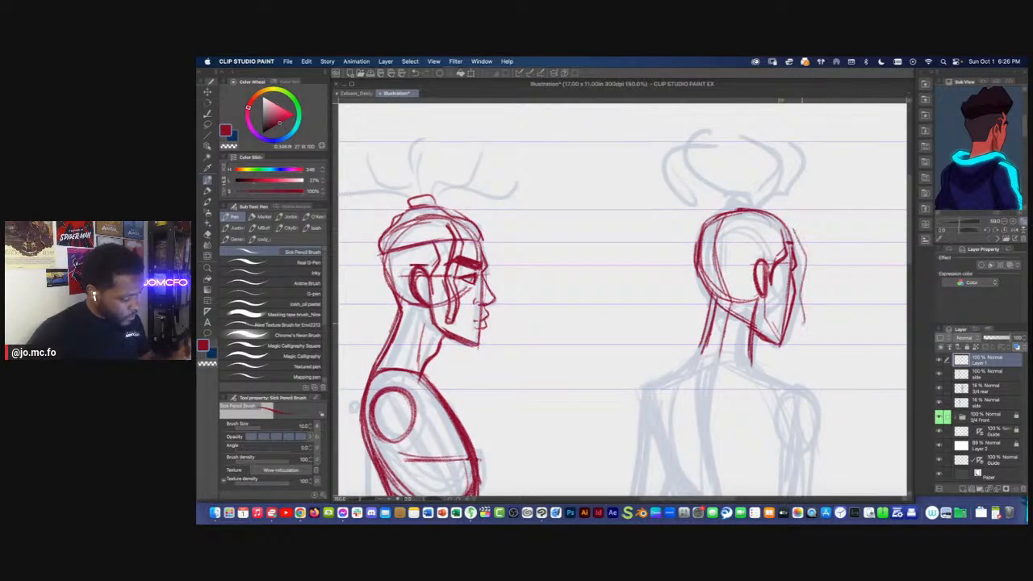
{"action": "mouse_move", "coordinate": [798, 233]}
{"action": "left_mouse_down"}
{"action": "mouse_move", "coordinate": [777, 219]}
{"action": "mouse_move", "coordinate": [779, 242]}
{"action": "mouse_move", "coordinate": [702, 245]}
{"action": "mouse_move", "coordinate": [783, 241]}
{"action": "mouse_move", "coordinate": [706, 246]}
{"action": "mouse_move", "coordinate": [768, 247]}
{"action": "left_mouse_up"}
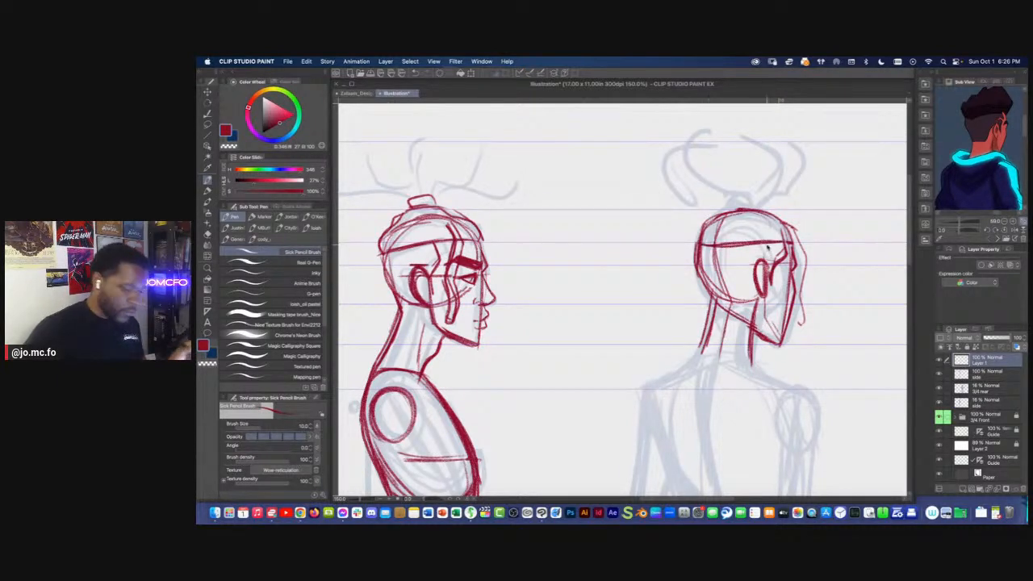
{"action": "left_click_drag", "start_coordinate": [718, 342], "coordinate": [722, 324]}
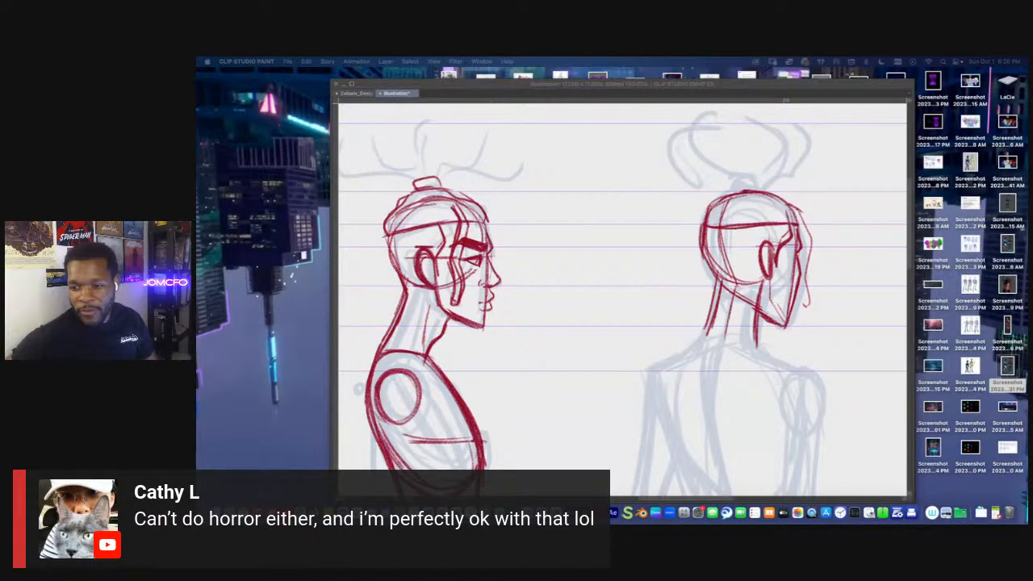
{"action": "key", "text": "Tab"}
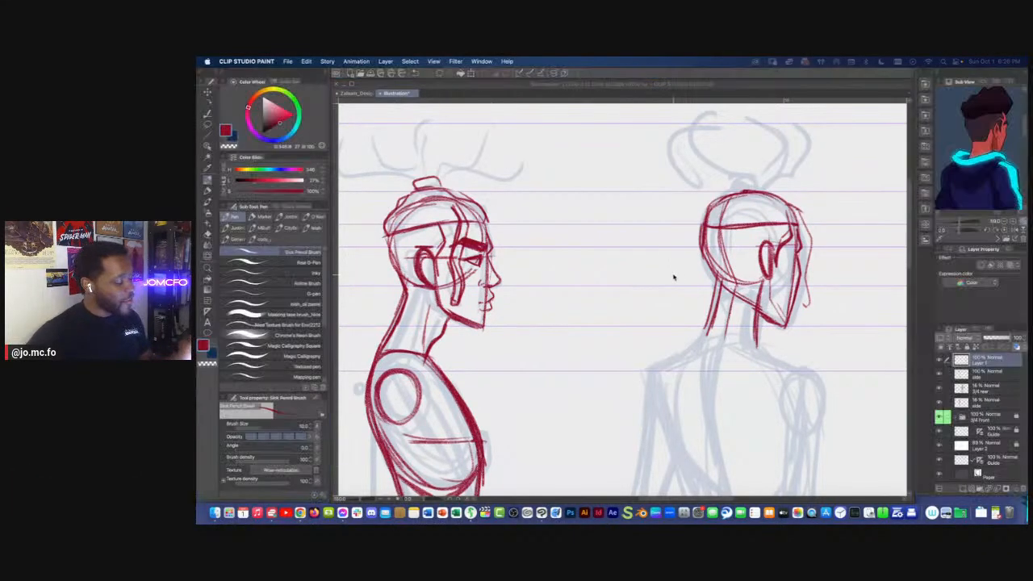
{"action": "scroll", "coordinate": [674, 279], "scroll_direction": "down", "scroll_amount": 2}
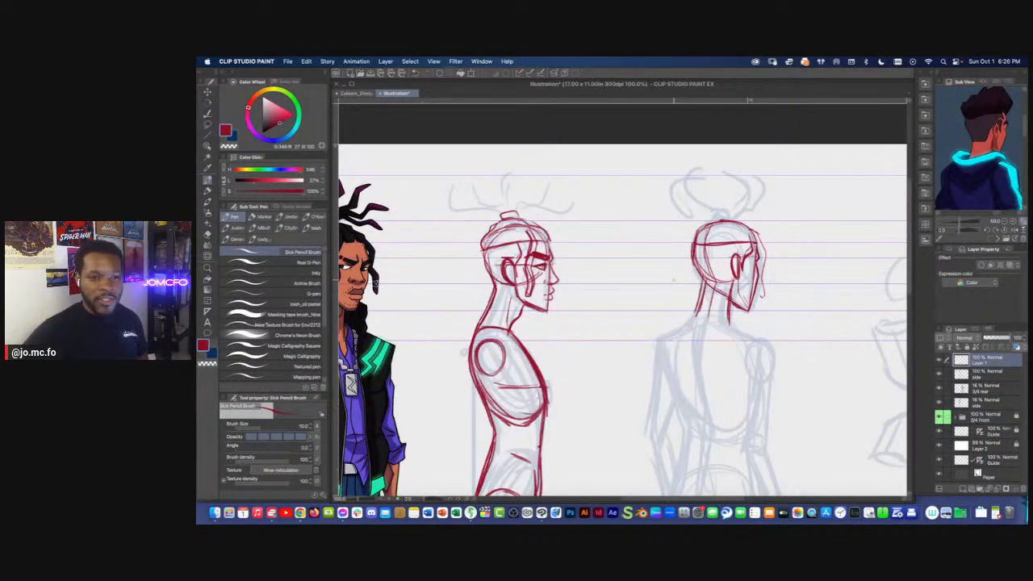
{"action": "scroll", "coordinate": [674, 280], "scroll_direction": "up", "scroll_amount": 2}
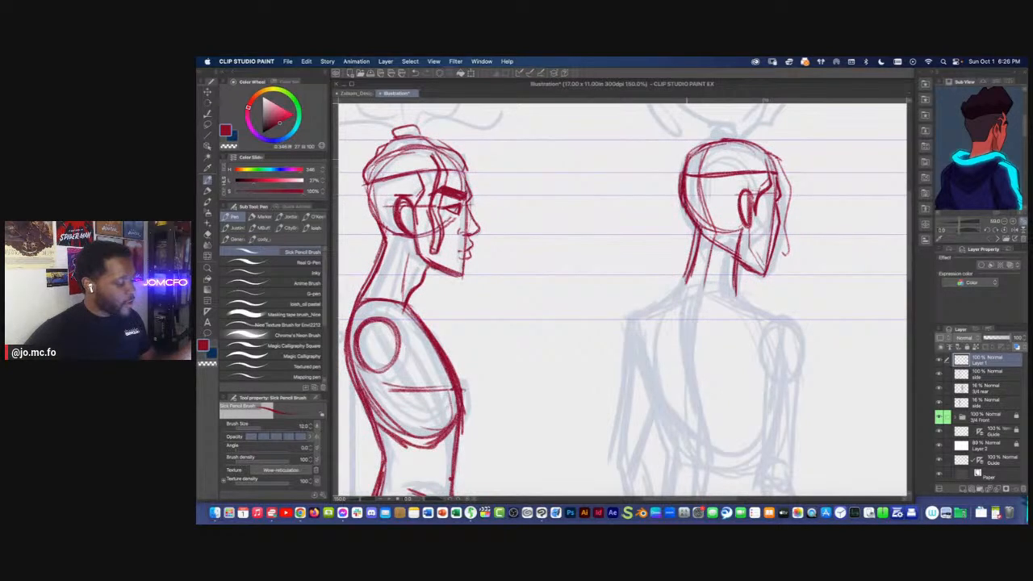
Sketch the 3/4 rear figure's sloping neck muscles, shoulder line, spine and rounded rib cage over the faint guide
{"action": "scroll", "coordinate": [694, 275], "scroll_direction": "down", "scroll_amount": 1}
{"action": "left_click_drag", "start_coordinate": [704, 196], "coordinate": [694, 273]}
{"action": "scroll", "coordinate": [694, 281], "scroll_direction": "down", "scroll_amount": 3}
{"action": "left_click_drag", "start_coordinate": [704, 198], "coordinate": [693, 275]}
{"action": "left_click_drag", "start_coordinate": [692, 231], "coordinate": [710, 335]}
{"action": "left_click_drag", "start_coordinate": [710, 282], "coordinate": [691, 407]}
{"action": "left_click_drag", "start_coordinate": [725, 213], "coordinate": [762, 234]}
{"action": "left_click_drag", "start_coordinate": [693, 199], "coordinate": [659, 233]}
{"action": "mouse_move", "coordinate": [751, 228]}
{"action": "left_mouse_down"}
{"action": "mouse_move", "coordinate": [655, 231]}
{"action": "mouse_move", "coordinate": [703, 310]}
{"action": "left_mouse_up"}
{"action": "mouse_move", "coordinate": [757, 235]}
{"action": "left_mouse_down"}
{"action": "mouse_move", "coordinate": [756, 284]}
{"action": "mouse_move", "coordinate": [714, 319]}
{"action": "mouse_move", "coordinate": [664, 245]}
{"action": "left_mouse_up"}
{"action": "mouse_move", "coordinate": [727, 320]}
{"action": "left_mouse_down"}
{"action": "mouse_move", "coordinate": [756, 248]}
{"action": "mouse_move", "coordinate": [701, 310]}
{"action": "mouse_move", "coordinate": [662, 237]}
{"action": "left_mouse_up"}
Sketch the 3/4 rear pelvis with a waist curve, sides and lower edge, and finish the shoulder shapes
{"action": "mouse_move", "coordinate": [679, 324]}
{"action": "left_mouse_down"}
{"action": "mouse_move", "coordinate": [695, 296]}
{"action": "mouse_move", "coordinate": [685, 363]}
{"action": "left_mouse_up"}
{"action": "left_click_drag", "start_coordinate": [762, 316], "coordinate": [756, 375]}
{"action": "left_click_drag", "start_coordinate": [749, 376], "coordinate": [683, 376]}
{"action": "mouse_move", "coordinate": [726, 311]}
{"action": "left_mouse_down"}
{"action": "mouse_move", "coordinate": [759, 310]}
{"action": "mouse_move", "coordinate": [695, 312]}
{"action": "mouse_move", "coordinate": [754, 302]}
{"action": "left_mouse_up"}
{"action": "mouse_move", "coordinate": [763, 206]}
{"action": "left_mouse_down"}
{"action": "mouse_move", "coordinate": [777, 241]}
{"action": "mouse_move", "coordinate": [773, 202]}
{"action": "left_mouse_up"}
{"action": "mouse_move", "coordinate": [678, 203]}
{"action": "left_mouse_down"}
{"action": "mouse_move", "coordinate": [687, 236]}
{"action": "mouse_move", "coordinate": [669, 226]}
{"action": "left_mouse_up"}
{"action": "scroll", "coordinate": [736, 298], "scroll_direction": "down", "scroll_amount": 1}
{"action": "mouse_move", "coordinate": [736, 297]}
{"action": "left_mouse_down"}
{"action": "mouse_move", "coordinate": [728, 227]}
{"action": "mouse_move", "coordinate": [754, 279]}
{"action": "left_mouse_up"}
{"action": "mouse_move", "coordinate": [732, 281]}
{"action": "left_mouse_down"}
{"action": "mouse_move", "coordinate": [753, 279]}
{"action": "mouse_move", "coordinate": [711, 281]}
{"action": "left_mouse_up"}
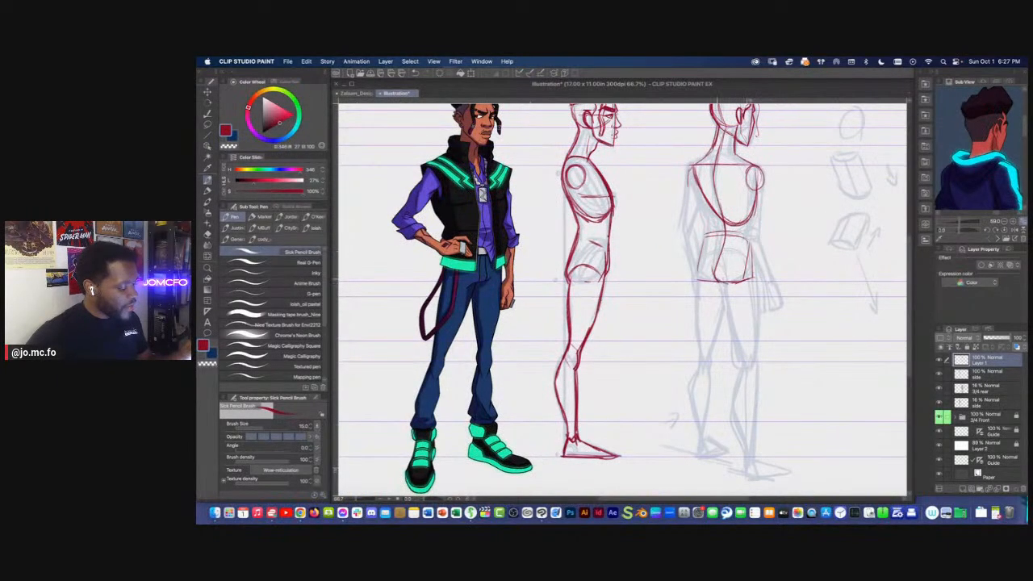
Draw the 3/4 rear hip contours, the left leg down to the foot and the outer edge of the right thigh
{"action": "mouse_move", "coordinate": [752, 241]}
{"action": "left_mouse_down"}
{"action": "mouse_move", "coordinate": [757, 279]}
{"action": "mouse_move", "coordinate": [716, 272]}
{"action": "left_mouse_up"}
{"action": "mouse_move", "coordinate": [702, 238]}
{"action": "left_mouse_down"}
{"action": "mouse_move", "coordinate": [698, 283]}
{"action": "mouse_move", "coordinate": [749, 240]}
{"action": "mouse_move", "coordinate": [764, 279]}
{"action": "mouse_move", "coordinate": [759, 340]}
{"action": "left_mouse_up"}
{"action": "mouse_move", "coordinate": [732, 248]}
{"action": "left_mouse_down"}
{"action": "mouse_move", "coordinate": [703, 426]}
{"action": "mouse_move", "coordinate": [722, 414]}
{"action": "left_mouse_up"}
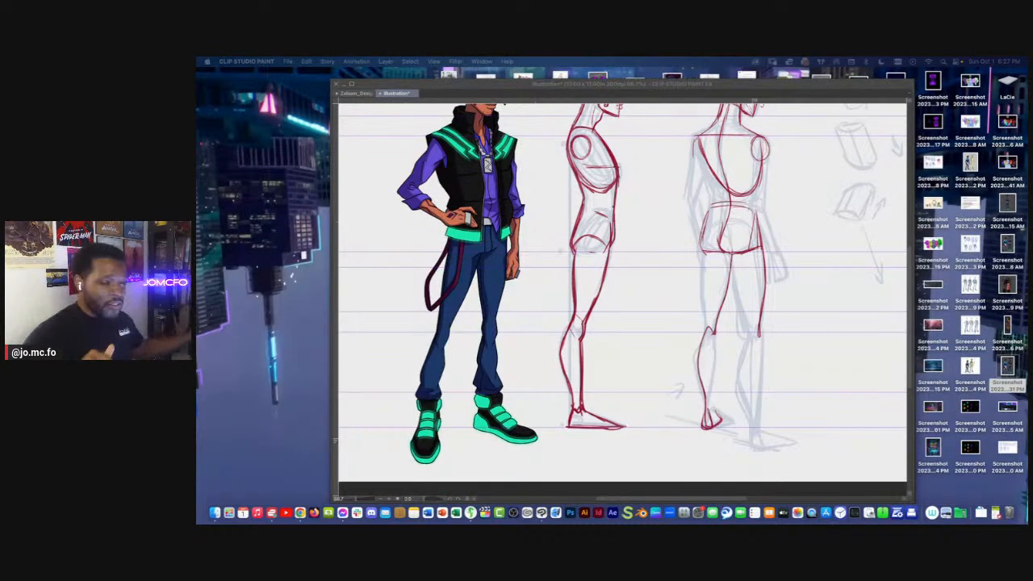
Draw the curved spine and waist line connecting the 3/4 rear rib cage to the pelvis
{"action": "left_click", "coordinate": [718, 222]}
{"action": "left_click_drag", "start_coordinate": [718, 222], "coordinate": [725, 271]}
{"action": "mouse_move", "coordinate": [708, 189]}
{"action": "left_mouse_down"}
{"action": "mouse_move", "coordinate": [725, 251]}
{"action": "mouse_move", "coordinate": [710, 295]}
{"action": "mouse_move", "coordinate": [722, 295]}
{"action": "mouse_move", "coordinate": [725, 209]}
{"action": "mouse_move", "coordinate": [725, 294]}
{"action": "left_mouse_up"}
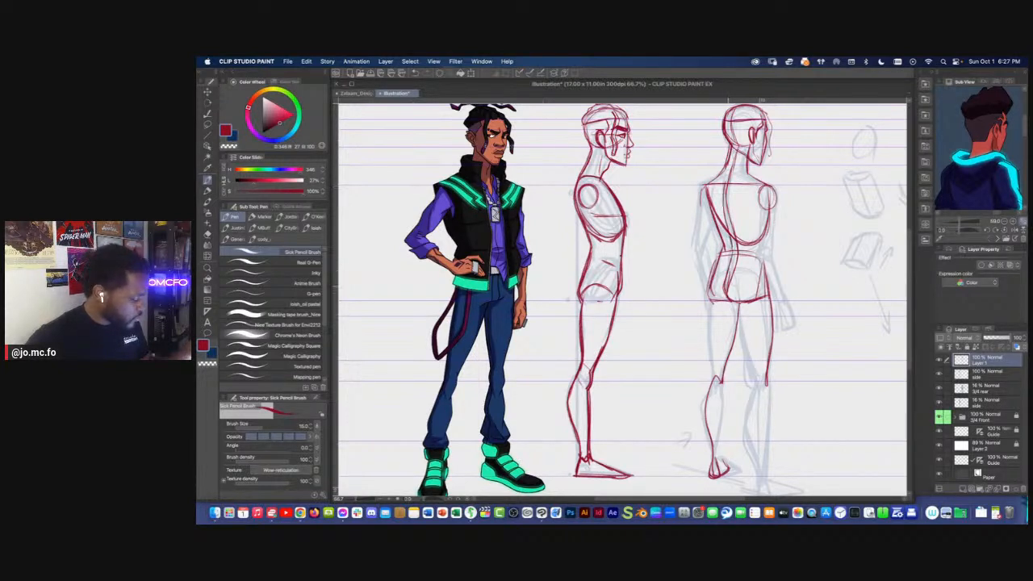
Draw the left and right arm contours of the 3/4 rear figure from the shoulders down to the wrists
{"action": "mouse_move", "coordinate": [761, 191]}
{"action": "left_mouse_down"}
{"action": "mouse_move", "coordinate": [754, 240]}
{"action": "mouse_move", "coordinate": [793, 322]}
{"action": "left_mouse_up"}
{"action": "mouse_move", "coordinate": [701, 190]}
{"action": "left_mouse_down"}
{"action": "mouse_move", "coordinate": [708, 182]}
{"action": "mouse_move", "coordinate": [699, 236]}
{"action": "mouse_move", "coordinate": [718, 299]}
{"action": "left_mouse_up"}
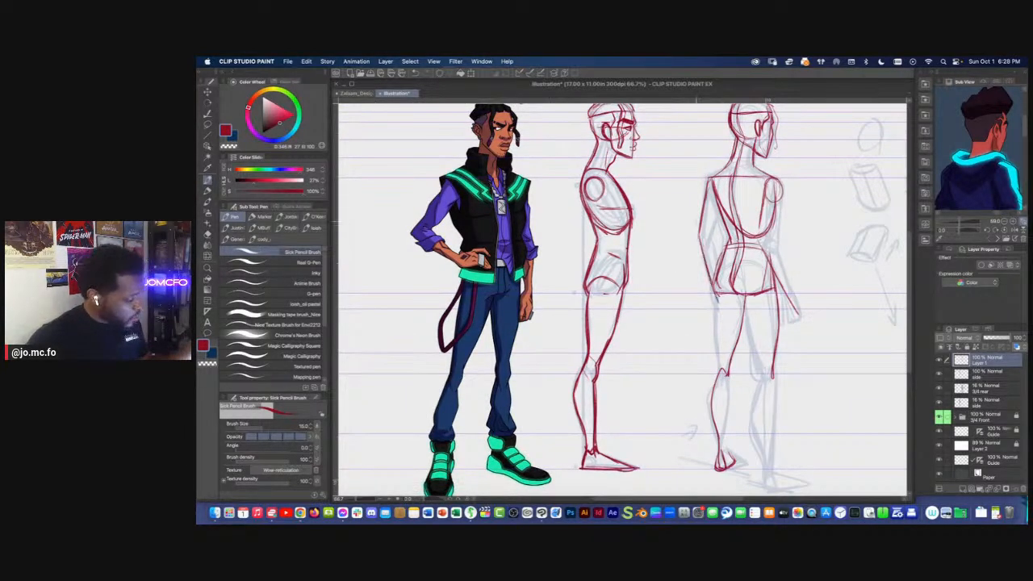
{"action": "left_click_drag", "start_coordinate": [683, 250], "coordinate": [671, 304]}
{"action": "key", "text": "super+minus"}
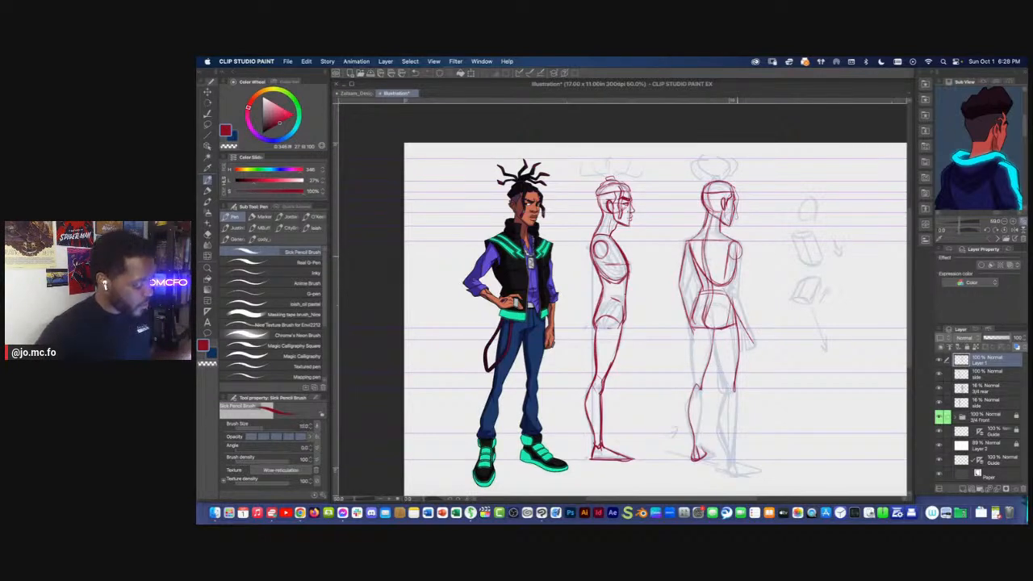
{"action": "left_click_drag", "start_coordinate": [734, 287], "coordinate": [744, 326]}
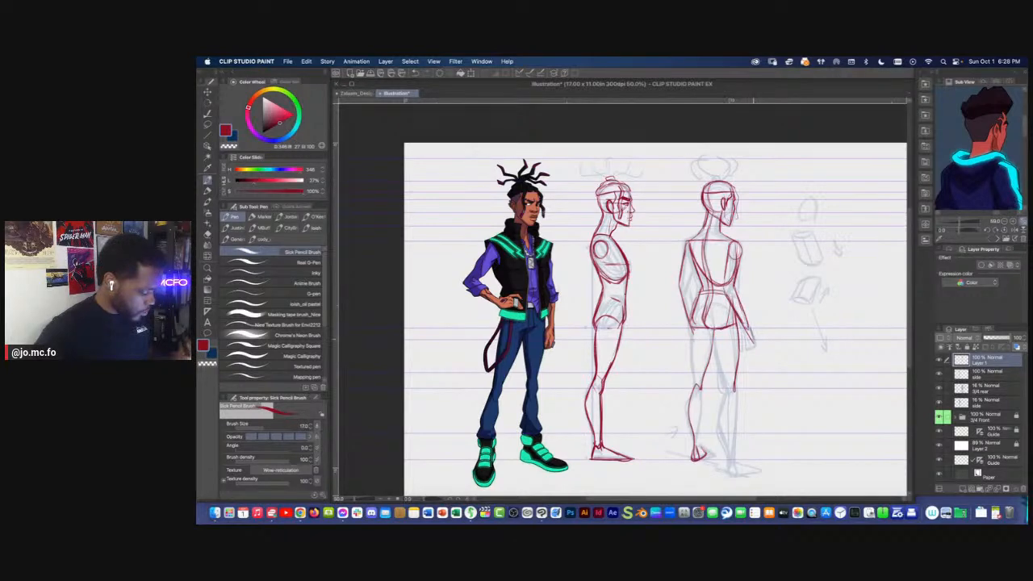
Draw the 3/4 rear figure's right hand and the inner right thigh down to the knee
{"action": "scroll", "coordinate": [524, 343], "scroll_direction": "up", "scroll_amount": 1}
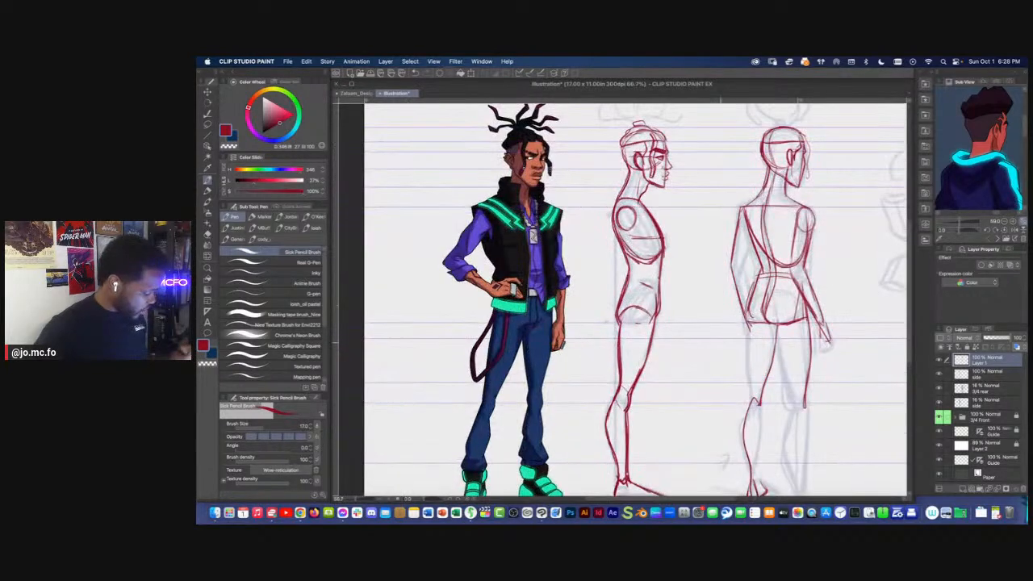
{"action": "left_click_drag", "start_coordinate": [825, 320], "coordinate": [830, 361]}
{"action": "left_click_drag", "start_coordinate": [788, 323], "coordinate": [722, 329]}
{"action": "mouse_move", "coordinate": [742, 331]}
{"action": "left_mouse_down"}
{"action": "mouse_move", "coordinate": [725, 282]}
{"action": "mouse_move", "coordinate": [750, 353]}
{"action": "mouse_move", "coordinate": [761, 353]}
{"action": "left_mouse_up"}
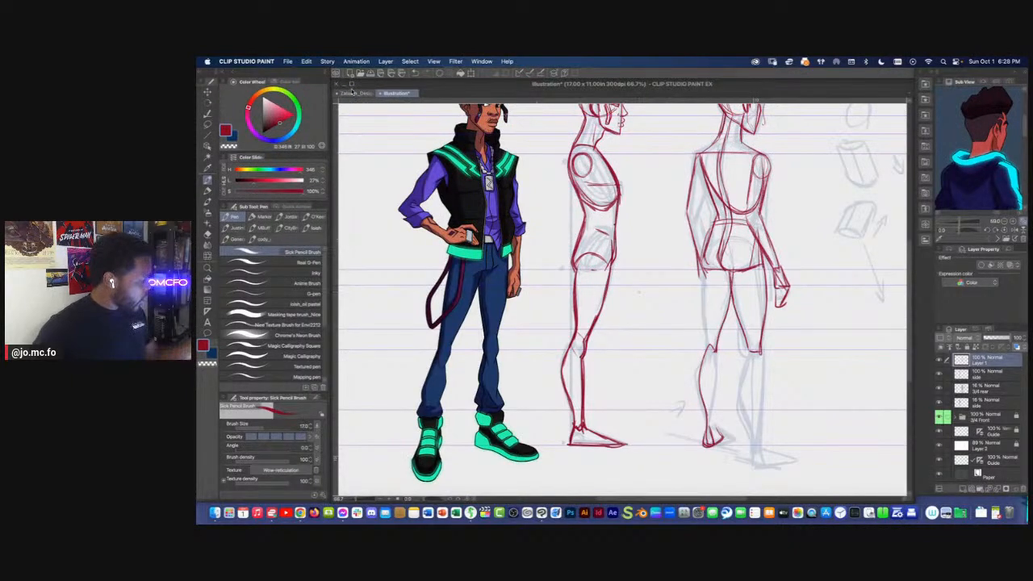
Switch to the two-character design document and locate Layer 7 2 near the end of its layer stack
{"action": "left_click", "coordinate": [356, 93]}
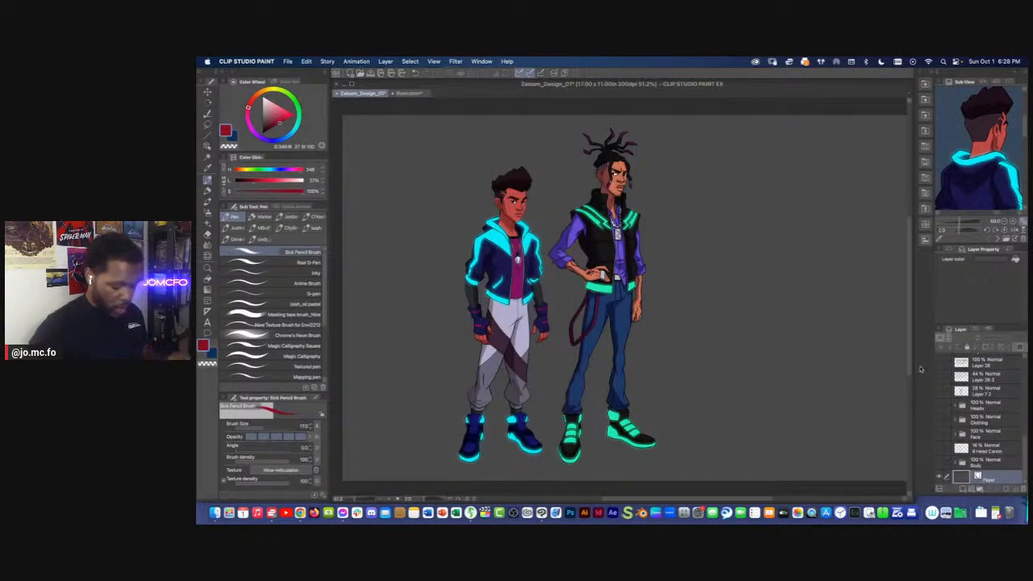
{"action": "scroll", "coordinate": [1025, 468], "scroll_direction": "up", "scroll_amount": 1}
{"action": "left_click_drag", "start_coordinate": [1025, 468], "coordinate": [1025, 464]}
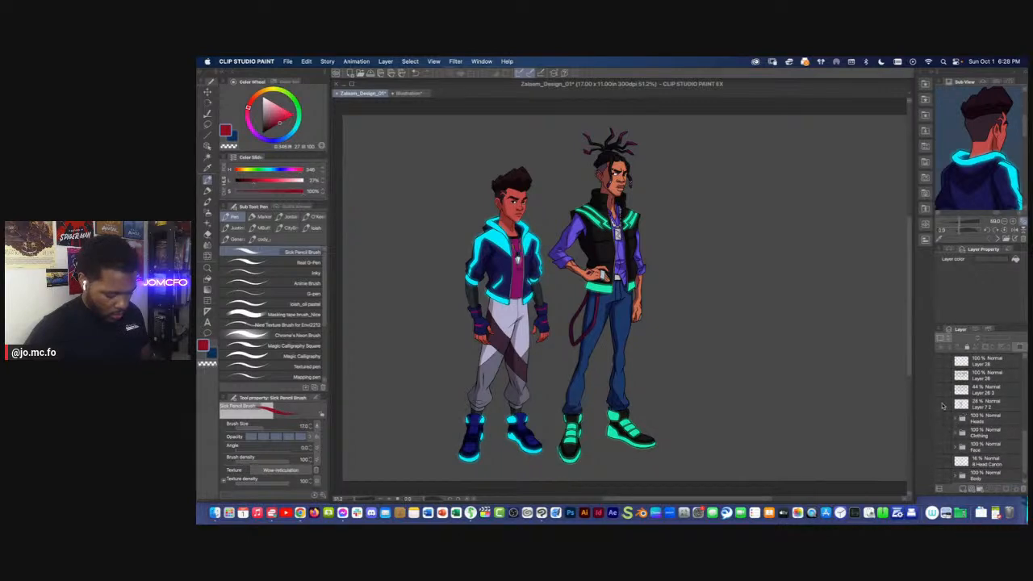
Select Layer 7 2 and move its blue body sketch into the empty area beside the two characters
{"action": "left_click", "coordinate": [981, 404]}
{"action": "key", "text": "super+t"}
{"action": "left_click_drag", "start_coordinate": [602, 308], "coordinate": [713, 309]}
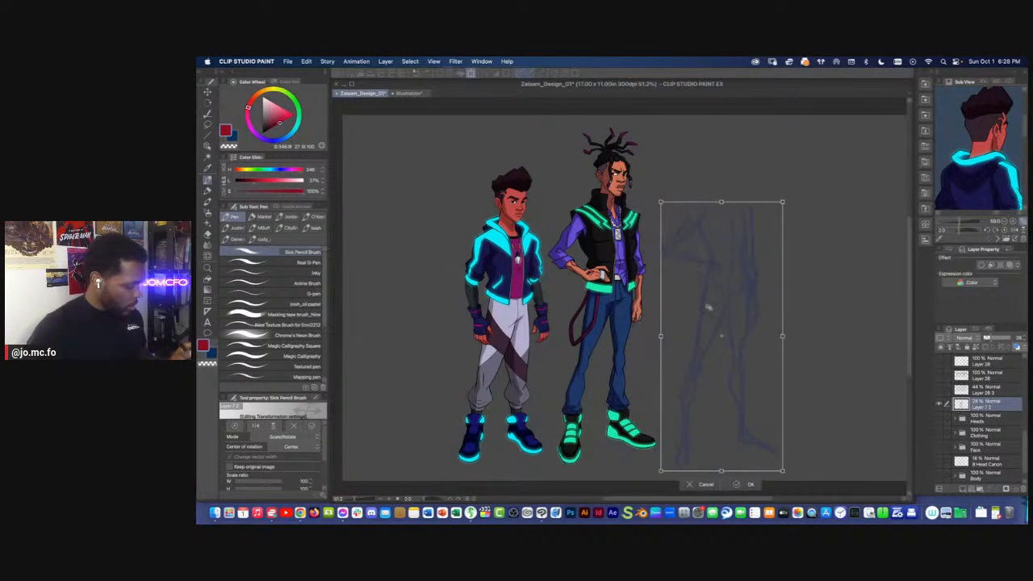
{"action": "key", "text": "Return"}
Show Layer 26 3 with the row of pose sketches and copy it into the Illustration document
{"action": "left_click", "coordinate": [940, 389]}
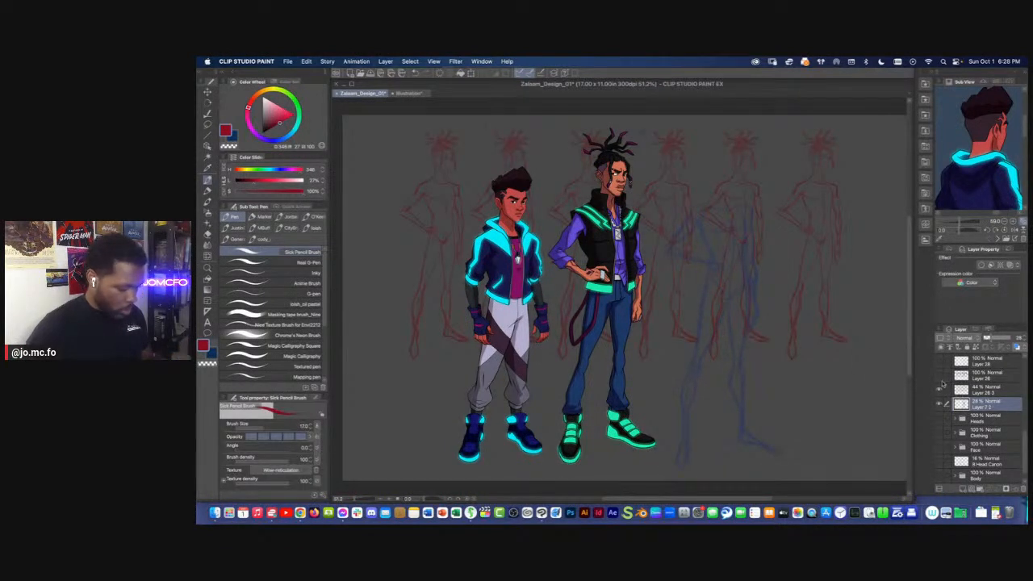
{"action": "left_click", "coordinate": [949, 389]}
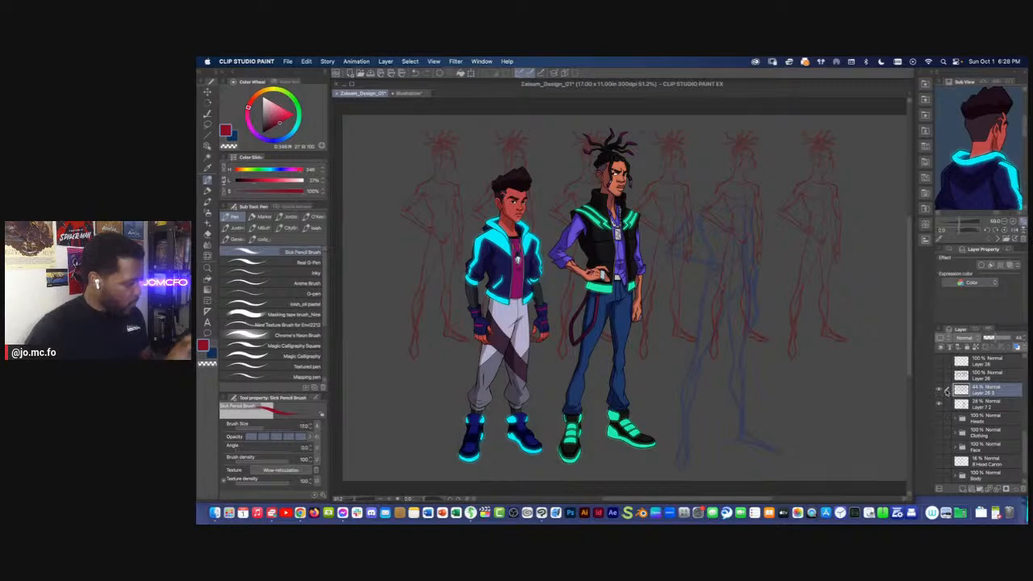
{"action": "left_click", "coordinate": [407, 94]}
{"action": "key", "text": "super+v"}
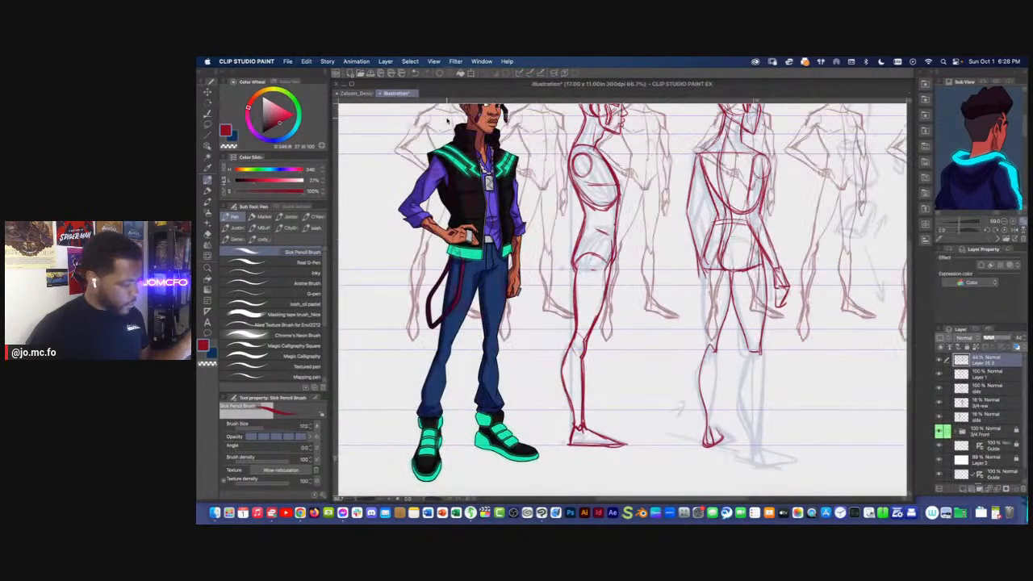
Undo the body sketch's move in the design document and return to the Illustration document
{"action": "left_click", "coordinate": [357, 95]}
{"action": "key", "text": "super+z"}
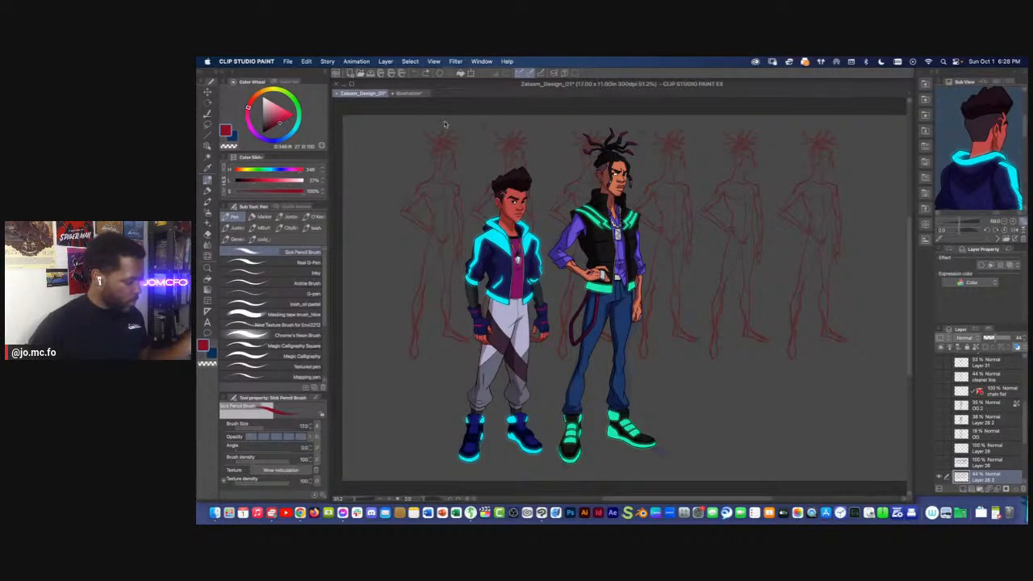
{"action": "left_click", "coordinate": [407, 95]}
Lasso the sixth pose sketch on the pasted layer, delete all the other poses and clear the selection
{"action": "key", "text": "super+minus"}
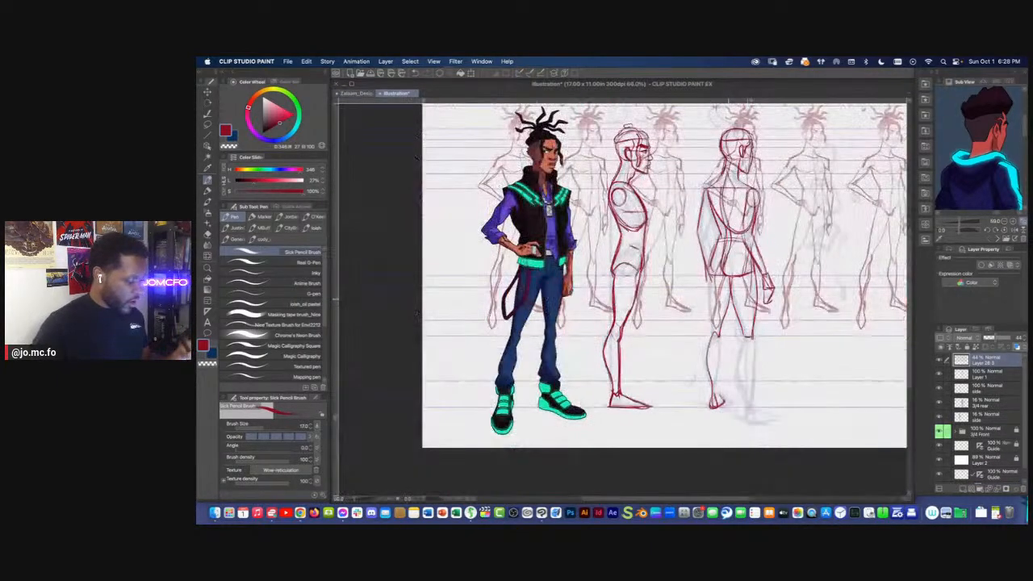
{"action": "left_click_drag", "start_coordinate": [730, 296], "coordinate": [647, 312]}
{"action": "key", "text": "m"}
{"action": "mouse_move", "coordinate": [808, 113]}
{"action": "left_mouse_down"}
{"action": "mouse_move", "coordinate": [770, 368]}
{"action": "mouse_move", "coordinate": [761, 218]}
{"action": "mouse_move", "coordinate": [781, 104]}
{"action": "left_mouse_up"}
{"action": "key", "text": "Delete"}
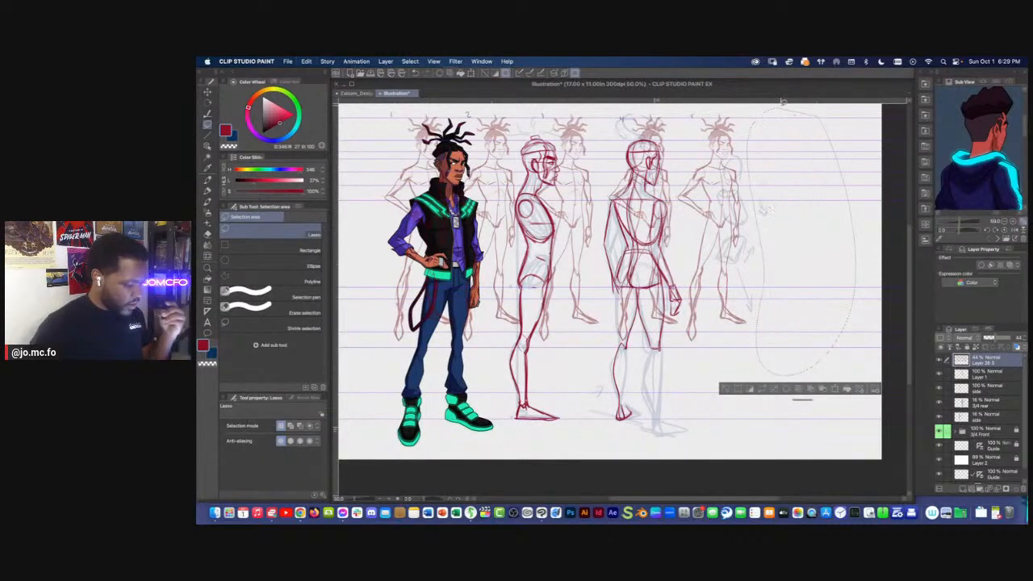
{"action": "key", "text": "super+z"}
{"action": "key", "text": "super+shift+i"}
{"action": "key", "text": "Delete"}
{"action": "key", "text": "super+d"}
Enlarge the remaining pose sketch to about the height of the turnaround figures, beside the 3/4 rear figure
{"action": "key", "text": "super+t"}
{"action": "left_click_drag", "start_coordinate": [752, 342], "coordinate": [727, 367]}
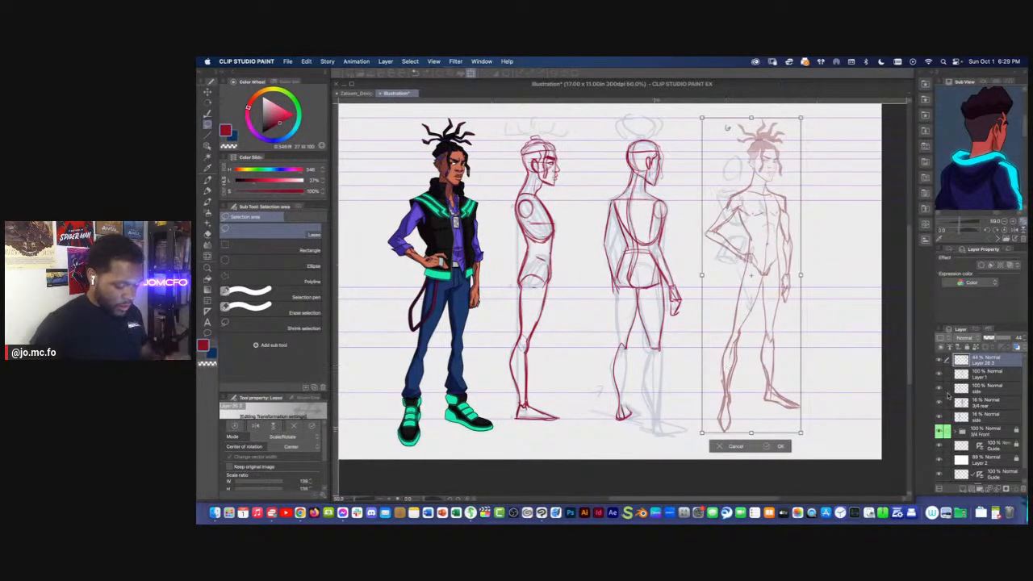
{"action": "key", "text": "Return"}
On Layer 1, draw the 3/4 rear figure's right arm contours from the shoulder to the wrist in red
{"action": "key", "text": "alt+["}
{"action": "mouse_move", "coordinate": [600, 291]}
{"action": "left_mouse_down"}
{"action": "mouse_move", "coordinate": [649, 304]}
{"action": "mouse_move", "coordinate": [590, 291]}
{"action": "left_mouse_up"}
{"action": "key", "text": "super+plus"}
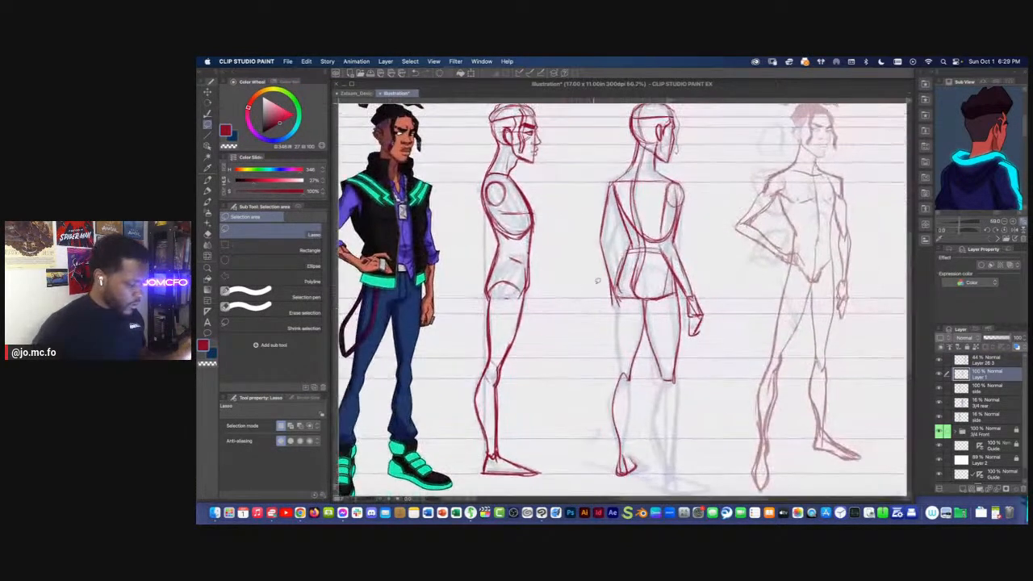
{"action": "key", "text": "p"}
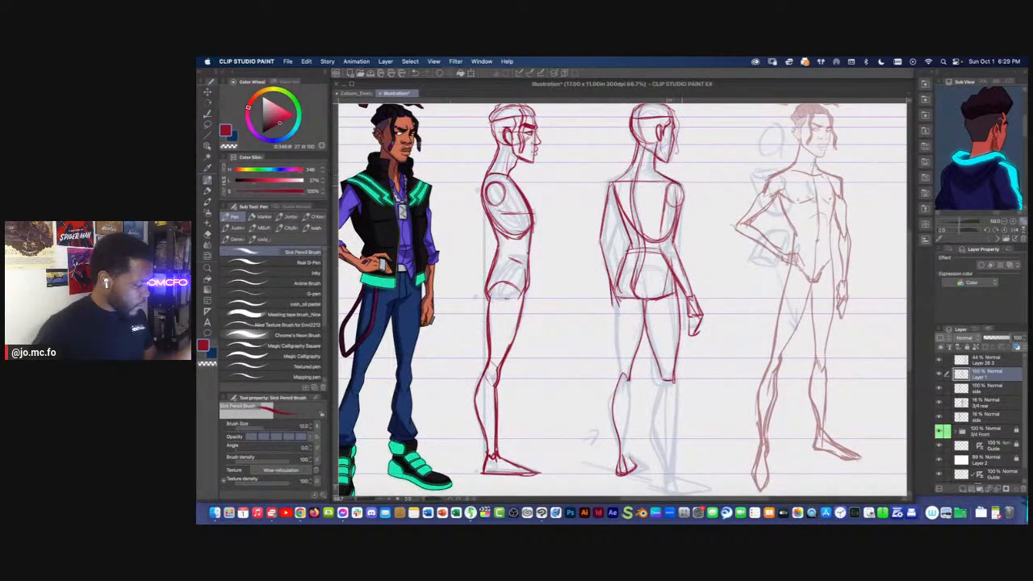
{"action": "mouse_move", "coordinate": [681, 186]}
{"action": "left_mouse_down"}
{"action": "mouse_move", "coordinate": [675, 241]}
{"action": "mouse_move", "coordinate": [667, 205]}
{"action": "mouse_move", "coordinate": [663, 248]}
{"action": "mouse_move", "coordinate": [684, 266]}
{"action": "mouse_move", "coordinate": [694, 301]}
{"action": "left_mouse_up"}
{"action": "left_click_drag", "start_coordinate": [663, 247], "coordinate": [671, 272]}
{"action": "left_click_drag", "start_coordinate": [673, 273], "coordinate": [690, 295]}
Erase the inner and outer contours of the 3/4 rear figure's right thigh
{"action": "left_click_drag", "start_coordinate": [620, 249], "coordinate": [653, 228]}
{"action": "key", "text": "e"}
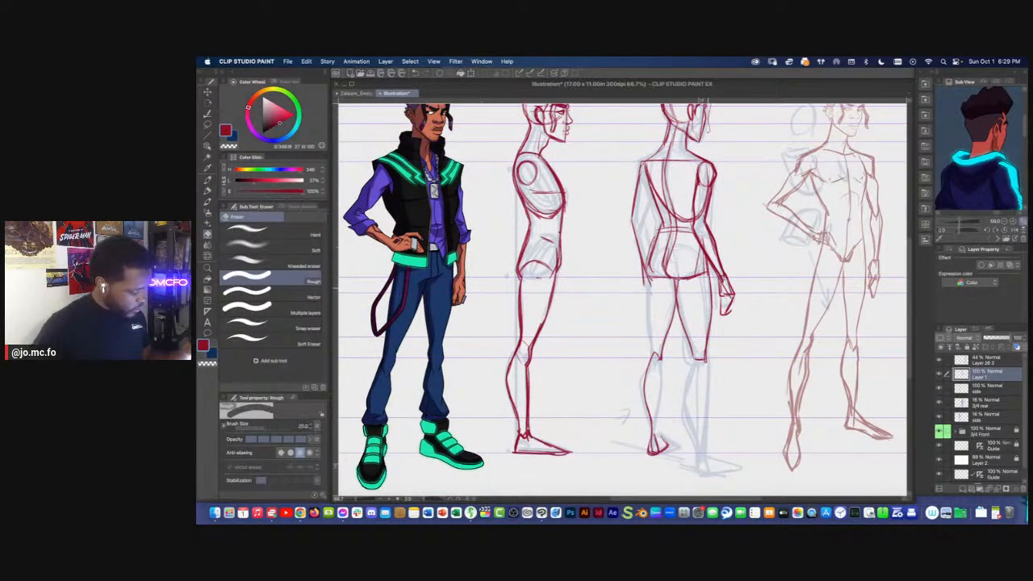
{"action": "left_click_drag", "start_coordinate": [676, 296], "coordinate": [691, 346]}
{"action": "left_click_drag", "start_coordinate": [710, 276], "coordinate": [700, 362]}
Redraw the 3/4 rear figure's right thigh contours and extend the leg down the calf
{"action": "key", "text": "p"}
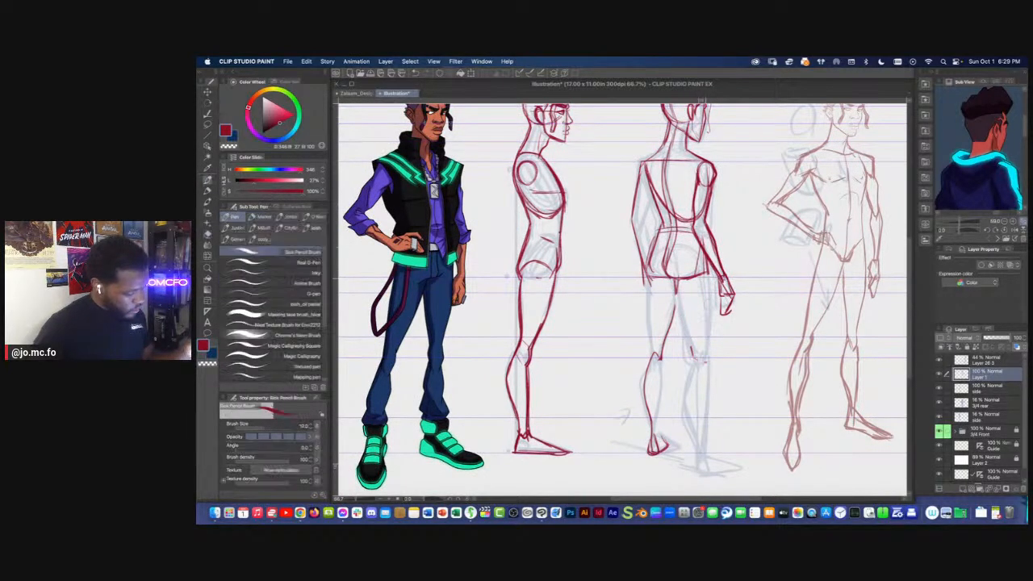
{"action": "left_click_drag", "start_coordinate": [707, 260], "coordinate": [696, 359]}
{"action": "left_click_drag", "start_coordinate": [675, 274], "coordinate": [689, 416]}
{"action": "scroll", "coordinate": [706, 362], "scroll_direction": "down", "scroll_amount": 2}
{"action": "mouse_move", "coordinate": [699, 323]}
{"action": "left_mouse_down"}
{"action": "mouse_move", "coordinate": [692, 424]}
{"action": "mouse_move", "coordinate": [715, 422]}
{"action": "left_mouse_up"}
Draw the remaining left thigh and calf contours of the 3/4 rear figure and its right foot
{"action": "left_click_drag", "start_coordinate": [651, 243], "coordinate": [650, 343]}
{"action": "mouse_move", "coordinate": [670, 289]}
{"action": "left_mouse_down"}
{"action": "mouse_move", "coordinate": [641, 370]}
{"action": "mouse_move", "coordinate": [643, 425]}
{"action": "left_mouse_up"}
{"action": "mouse_move", "coordinate": [659, 339]}
{"action": "left_mouse_down"}
{"action": "mouse_move", "coordinate": [649, 432]}
{"action": "mouse_move", "coordinate": [723, 438]}
{"action": "left_mouse_up"}
{"action": "left_click_drag", "start_coordinate": [723, 437], "coordinate": [691, 447]}
{"action": "key", "text": "super+minus"}
{"action": "left_click_drag", "start_coordinate": [617, 312], "coordinate": [634, 347]}
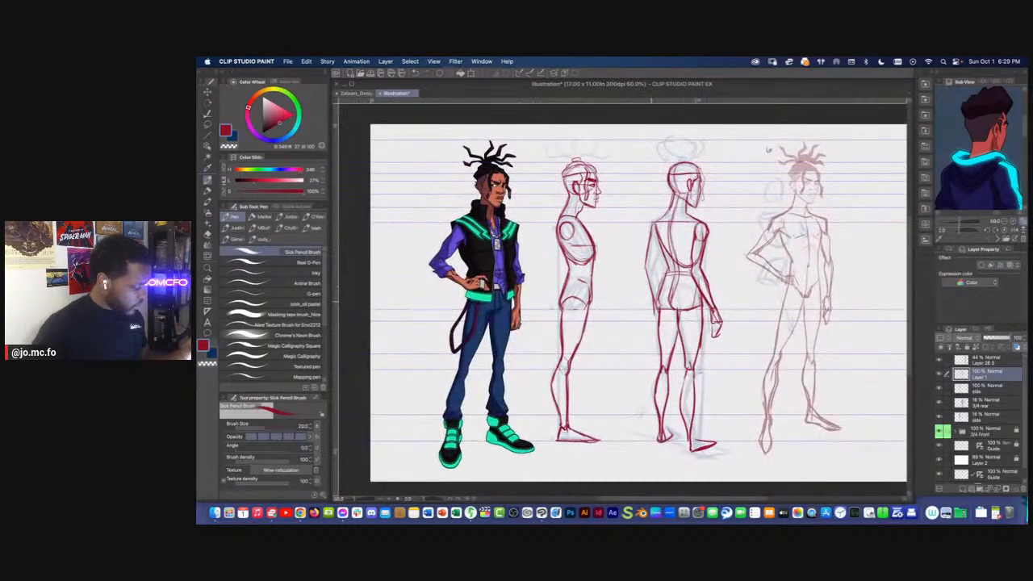
Refine the 3/4 rear figure's neck, left shoulder and arm, and add shoulder-blade lines on the upper back
{"action": "key", "text": "super+plus"}
{"action": "mouse_move", "coordinate": [662, 211]}
{"action": "left_mouse_down"}
{"action": "mouse_move", "coordinate": [691, 235]}
{"action": "mouse_move", "coordinate": [618, 232]}
{"action": "mouse_move", "coordinate": [617, 329]}
{"action": "left_mouse_up"}
{"action": "left_click_drag", "start_coordinate": [669, 202], "coordinate": [674, 219]}
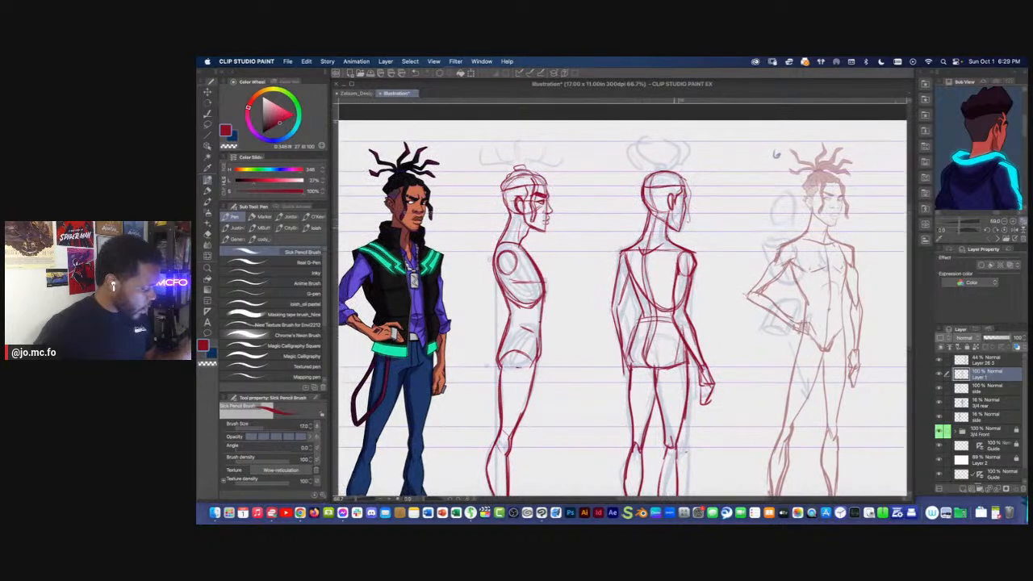
{"action": "left_click_drag", "start_coordinate": [776, 153], "coordinate": [787, 176]}
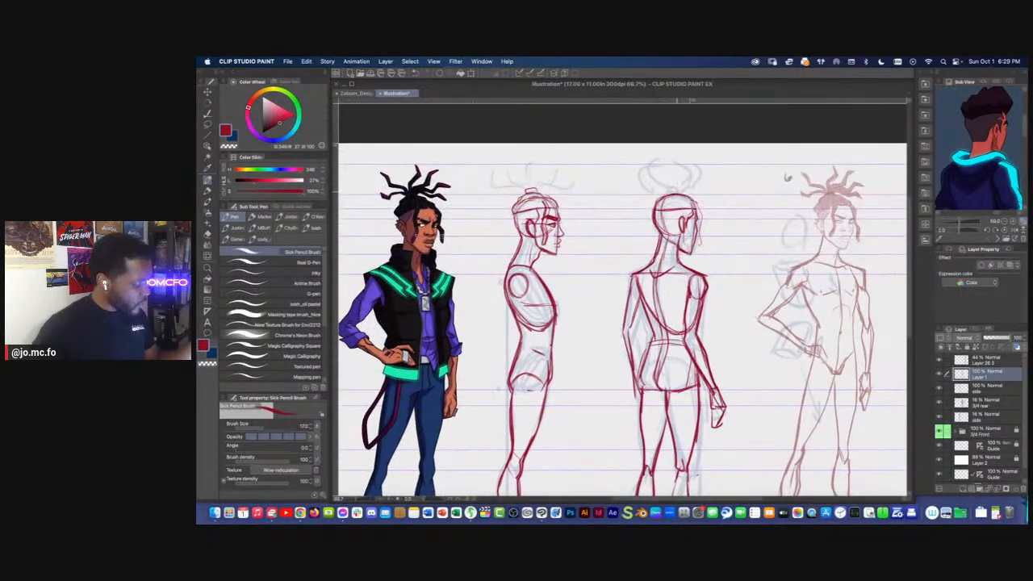
{"action": "left_click_drag", "start_coordinate": [683, 162], "coordinate": [688, 175]}
{"action": "left_click_drag", "start_coordinate": [635, 279], "coordinate": [646, 315]}
{"action": "mouse_move", "coordinate": [663, 277]}
{"action": "left_mouse_down"}
{"action": "mouse_move", "coordinate": [680, 315]}
{"action": "mouse_move", "coordinate": [652, 339]}
{"action": "left_mouse_up"}
{"action": "left_click_drag", "start_coordinate": [652, 343], "coordinate": [660, 286]}
{"action": "mouse_move", "coordinate": [648, 236]}
{"action": "left_mouse_down"}
{"action": "mouse_move", "coordinate": [659, 287]}
{"action": "mouse_move", "coordinate": [651, 340]}
{"action": "left_mouse_up"}
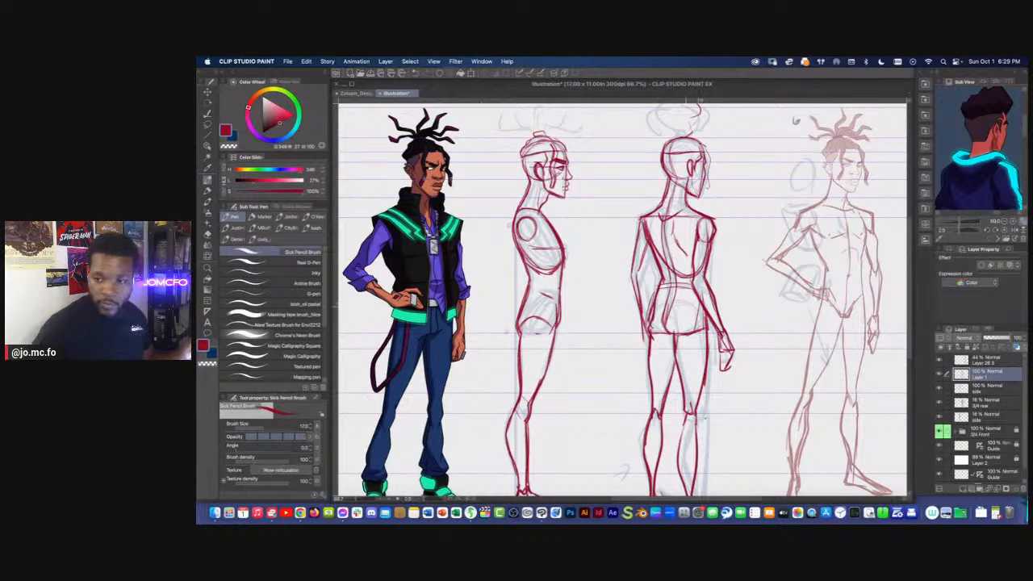
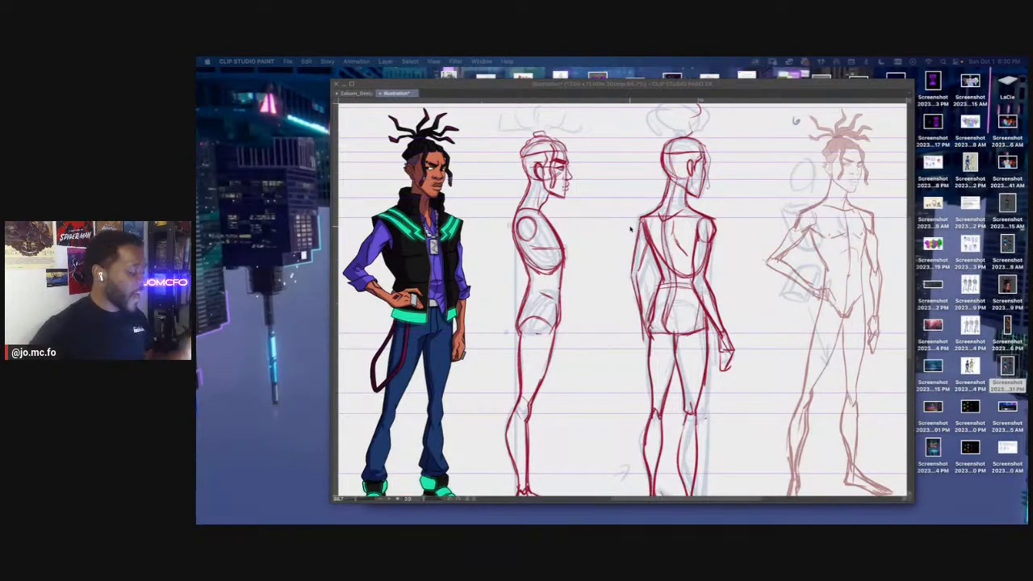
Sketch the 3/4 rear figure's left hand below the hip, extending the forearm lines downward
{"action": "key", "text": "Tab"}
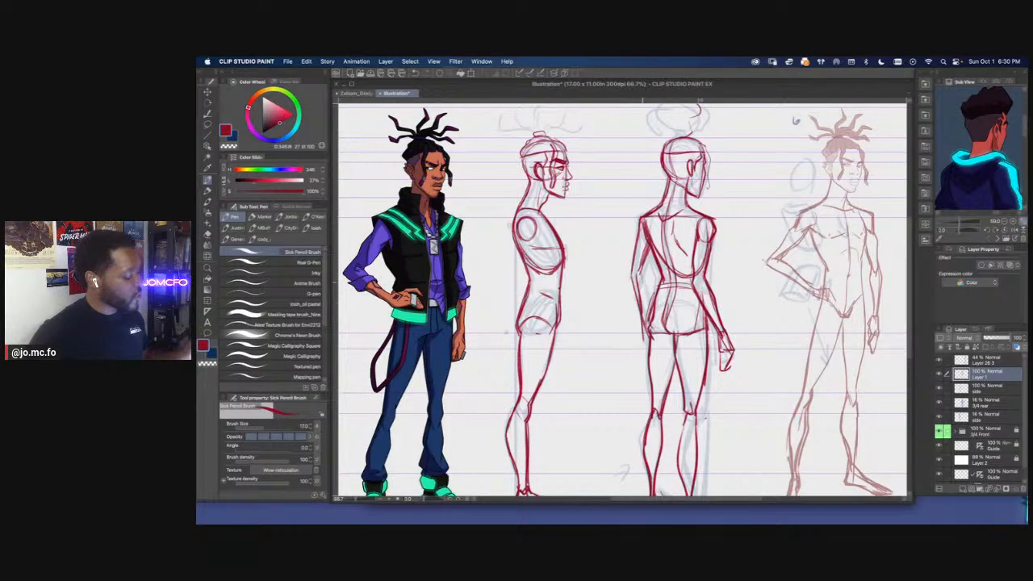
{"action": "left_click_drag", "start_coordinate": [641, 312], "coordinate": [648, 354]}
{"action": "mouse_move", "coordinate": [652, 341]}
{"action": "left_mouse_down"}
{"action": "mouse_move", "coordinate": [648, 359]}
{"action": "mouse_move", "coordinate": [648, 318]}
{"action": "left_mouse_up"}
{"action": "left_click_drag", "start_coordinate": [666, 263], "coordinate": [658, 310]}
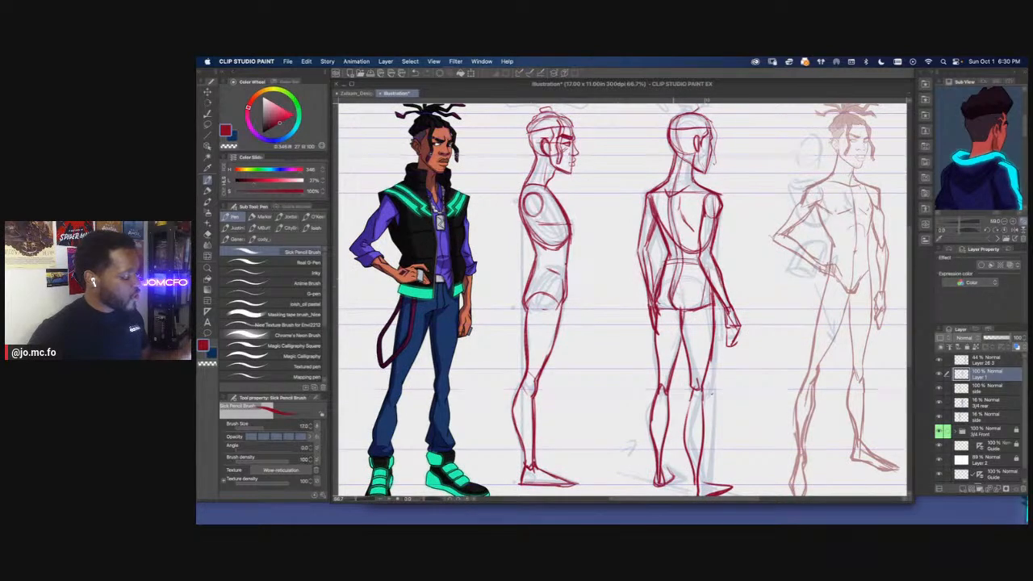
{"action": "left_click_drag", "start_coordinate": [626, 359], "coordinate": [642, 325]}
Strengthen the 3/4 rear figure's right leg contours from the thigh through the calf to the ankle and heel
{"action": "left_click_drag", "start_coordinate": [709, 347], "coordinate": [712, 285]}
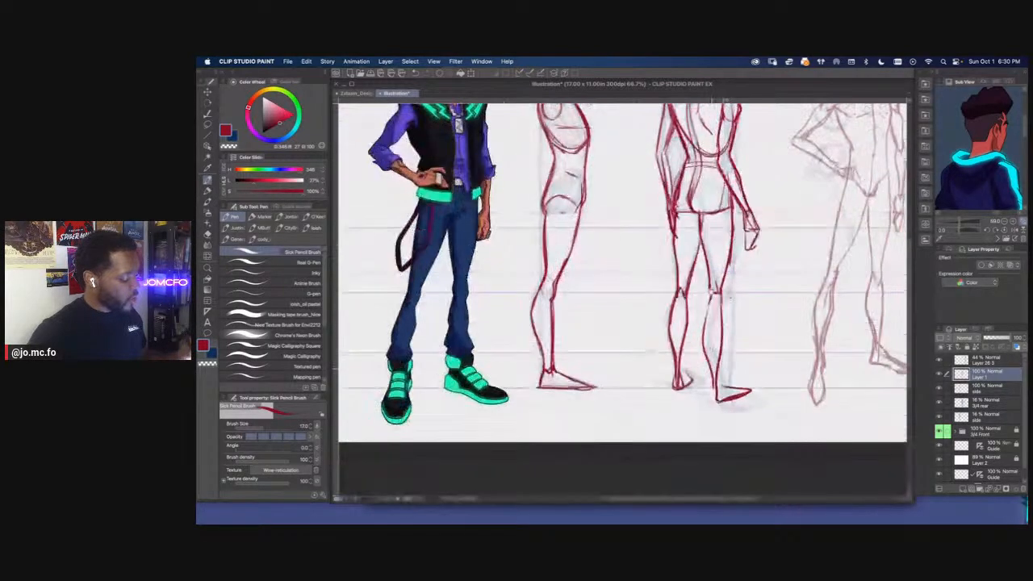
{"action": "mouse_move", "coordinate": [712, 368]}
{"action": "left_mouse_down"}
{"action": "mouse_move", "coordinate": [715, 398]}
{"action": "mouse_move", "coordinate": [745, 392]}
{"action": "mouse_move", "coordinate": [717, 401]}
{"action": "left_mouse_up"}
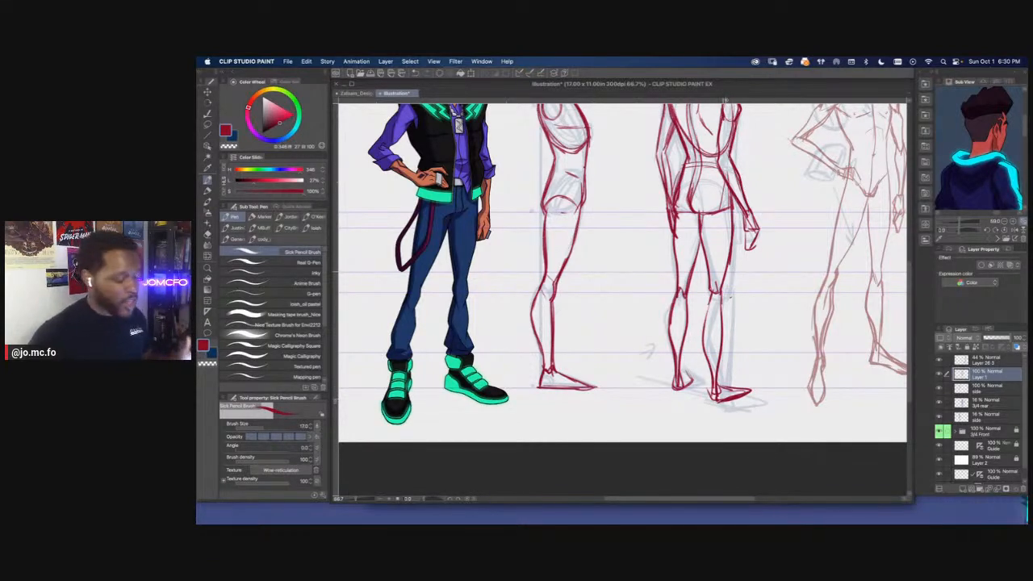
{"action": "mouse_move", "coordinate": [711, 289]}
{"action": "left_mouse_down"}
{"action": "mouse_move", "coordinate": [722, 310]}
{"action": "mouse_move", "coordinate": [722, 301]}
{"action": "mouse_move", "coordinate": [711, 381]}
{"action": "left_mouse_up"}
{"action": "mouse_move", "coordinate": [723, 331]}
{"action": "left_mouse_down"}
{"action": "mouse_move", "coordinate": [713, 402]}
{"action": "mouse_move", "coordinate": [722, 404]}
{"action": "left_mouse_up"}
{"action": "left_click_drag", "start_coordinate": [723, 338], "coordinate": [724, 379]}
{"action": "left_click_drag", "start_coordinate": [735, 249], "coordinate": [733, 272]}
Make the upper side layer active, set the pencil to size 10, and refine the side figure's jaw and neck lines
{"action": "left_click_drag", "start_coordinate": [618, 213], "coordinate": [657, 335]}
{"action": "key", "text": "super+plus"}
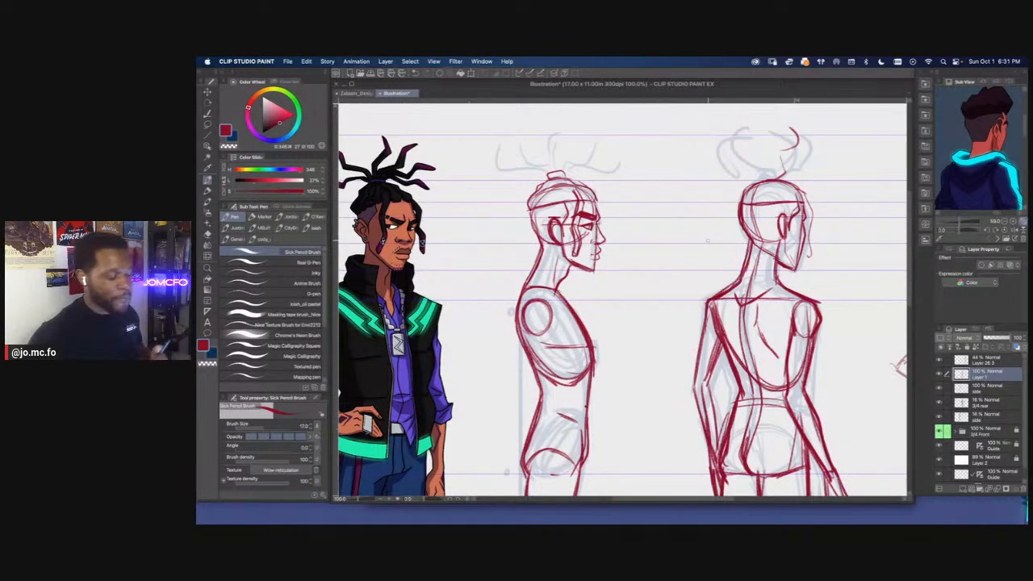
{"action": "left_click_drag", "start_coordinate": [562, 272], "coordinate": [604, 275]}
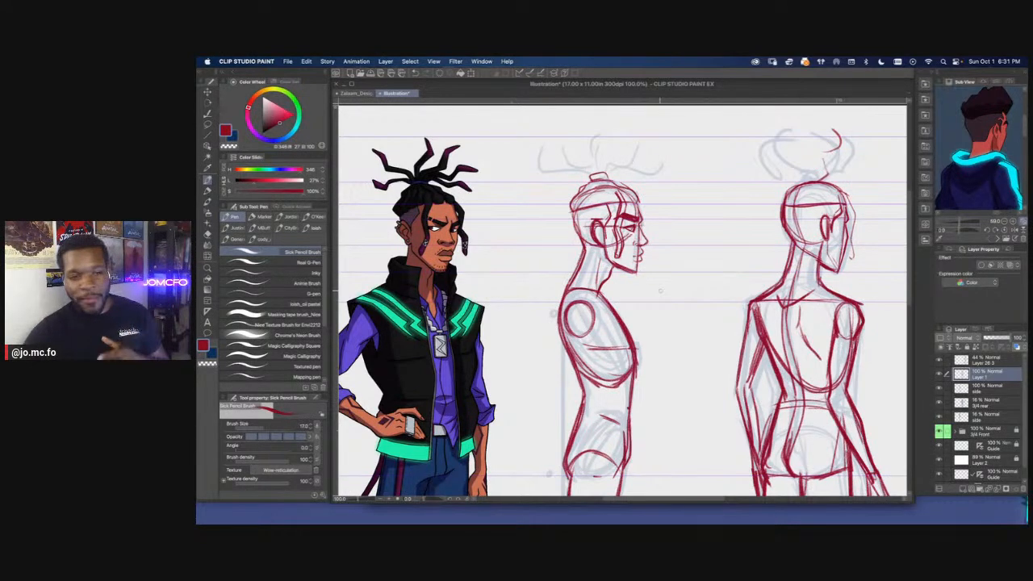
{"action": "mouse_move", "coordinate": [580, 253]}
{"action": "left_mouse_down"}
{"action": "mouse_move", "coordinate": [644, 250]}
{"action": "mouse_move", "coordinate": [649, 297]}
{"action": "left_mouse_up"}
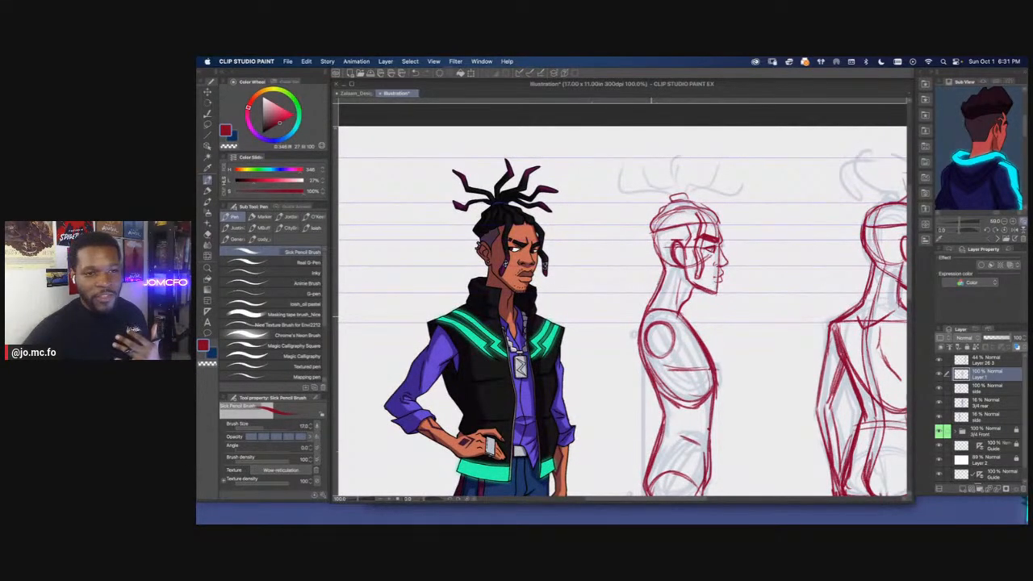
{"action": "scroll", "coordinate": [658, 259], "scroll_direction": "up", "scroll_amount": 5}
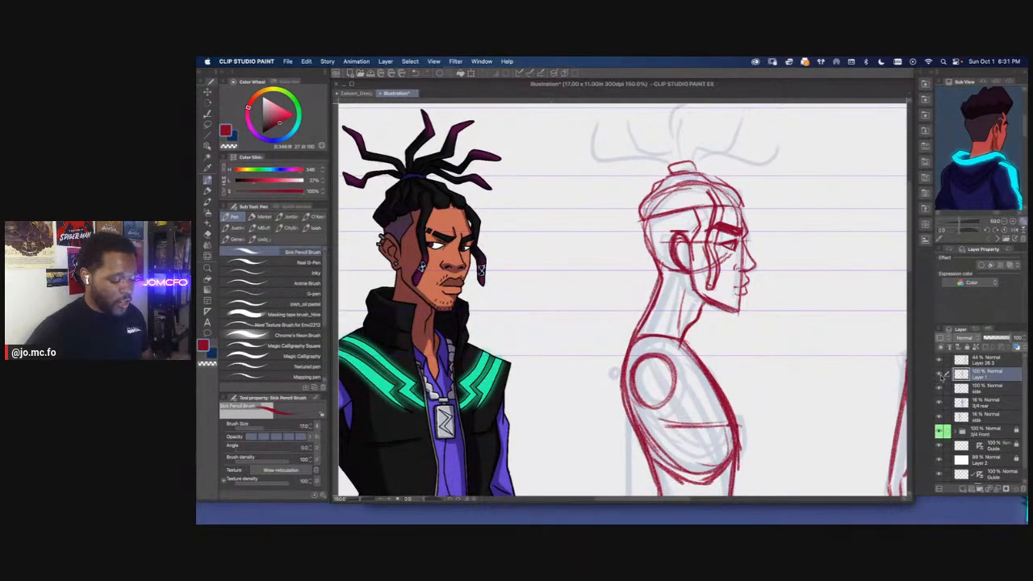
{"action": "left_click", "coordinate": [964, 388]}
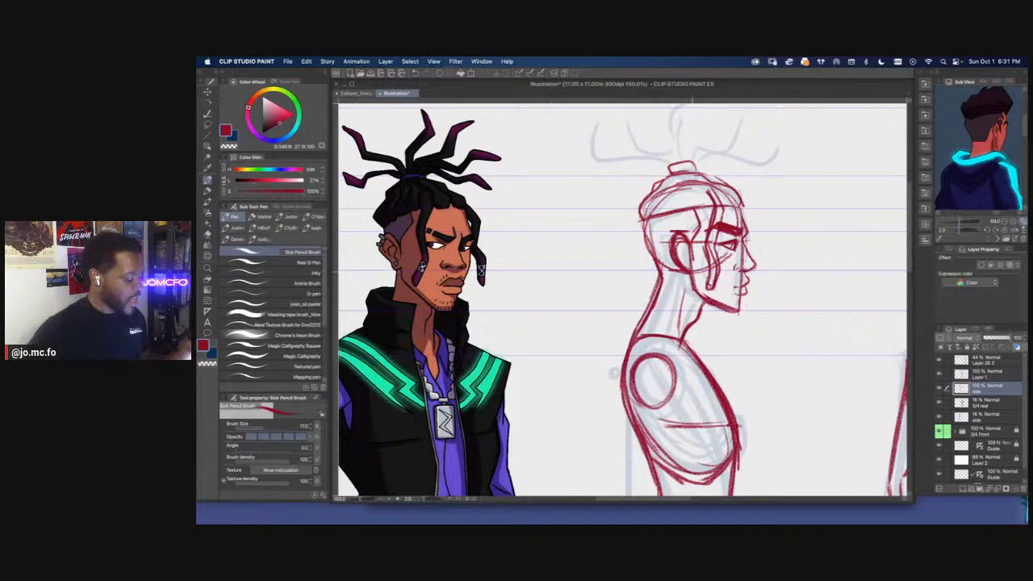
{"action": "key", "text": "bracketleft"}
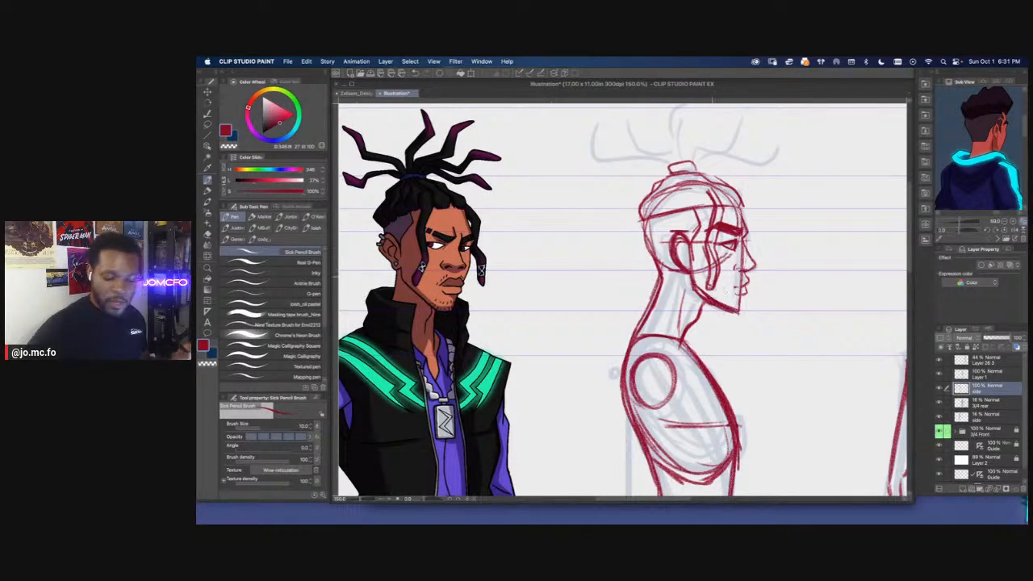
{"action": "key", "text": "e"}
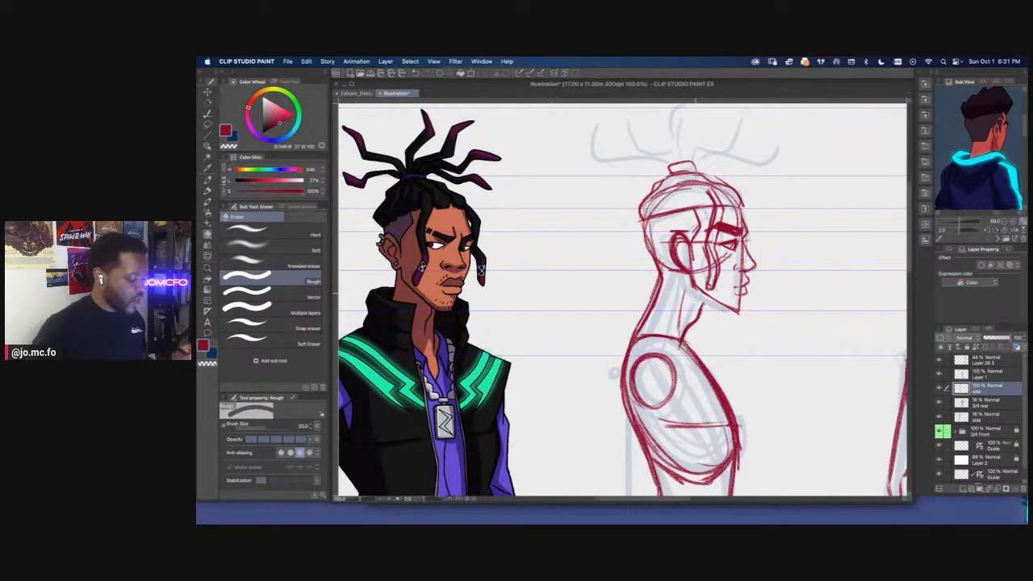
{"action": "key", "text": "p"}
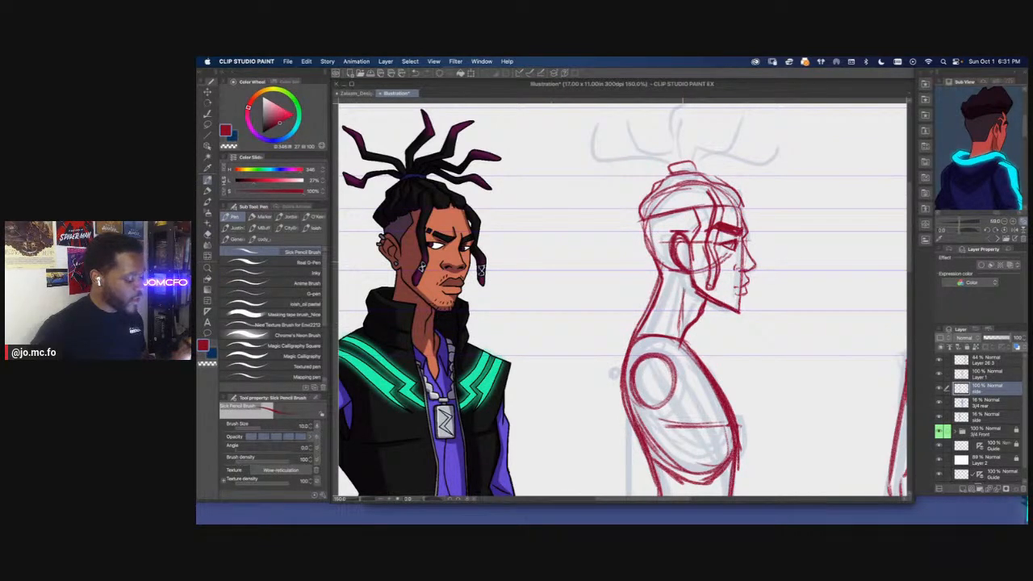
{"action": "left_click_drag", "start_coordinate": [687, 281], "coordinate": [682, 293]}
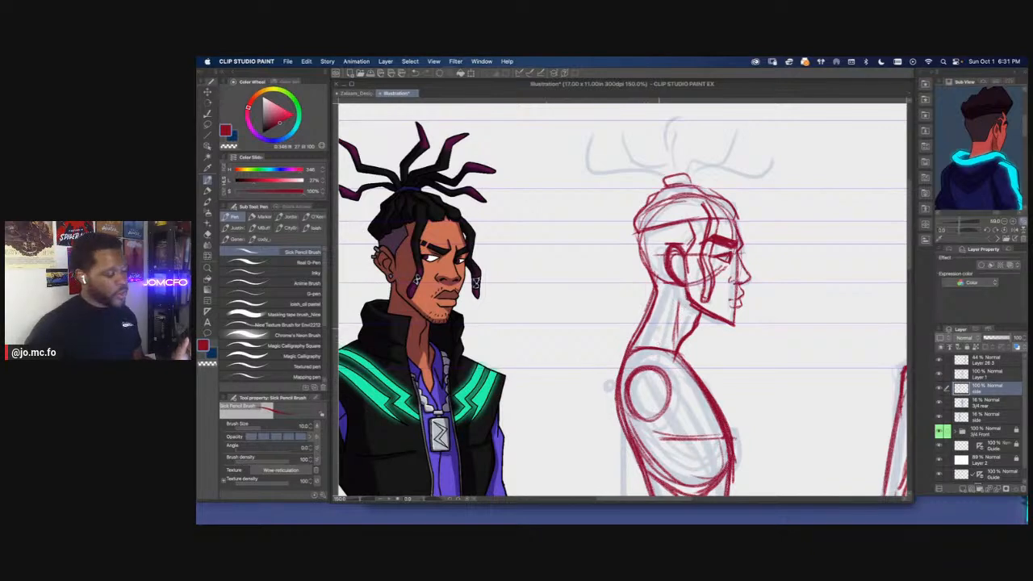
{"action": "left_click_drag", "start_coordinate": [663, 328], "coordinate": [675, 367]}
Draw the side figure's brow, ear-area and hair details, and add the upright dreadlocks over the faint rough lines
{"action": "mouse_move", "coordinate": [721, 229]}
{"action": "left_mouse_down"}
{"action": "mouse_move", "coordinate": [749, 255]}
{"action": "mouse_move", "coordinate": [704, 226]}
{"action": "mouse_move", "coordinate": [735, 235]}
{"action": "left_mouse_up"}
{"action": "mouse_move", "coordinate": [671, 230]}
{"action": "left_mouse_down"}
{"action": "mouse_move", "coordinate": [648, 267]}
{"action": "mouse_move", "coordinate": [682, 258]}
{"action": "left_mouse_up"}
{"action": "left_click_drag", "start_coordinate": [697, 255], "coordinate": [689, 267]}
{"action": "mouse_move", "coordinate": [685, 221]}
{"action": "left_mouse_down"}
{"action": "mouse_move", "coordinate": [731, 176]}
{"action": "mouse_move", "coordinate": [707, 210]}
{"action": "mouse_move", "coordinate": [768, 204]}
{"action": "left_mouse_up"}
{"action": "mouse_move", "coordinate": [674, 230]}
{"action": "left_mouse_down"}
{"action": "mouse_move", "coordinate": [648, 182]}
{"action": "mouse_move", "coordinate": [610, 211]}
{"action": "left_mouse_up"}
Hide the two 16% opacity rough layers for the 3/4 rear and side figures
{"action": "key", "text": "super+minus"}
{"action": "key", "text": "super+minus"}
{"action": "key", "text": "super+minus"}
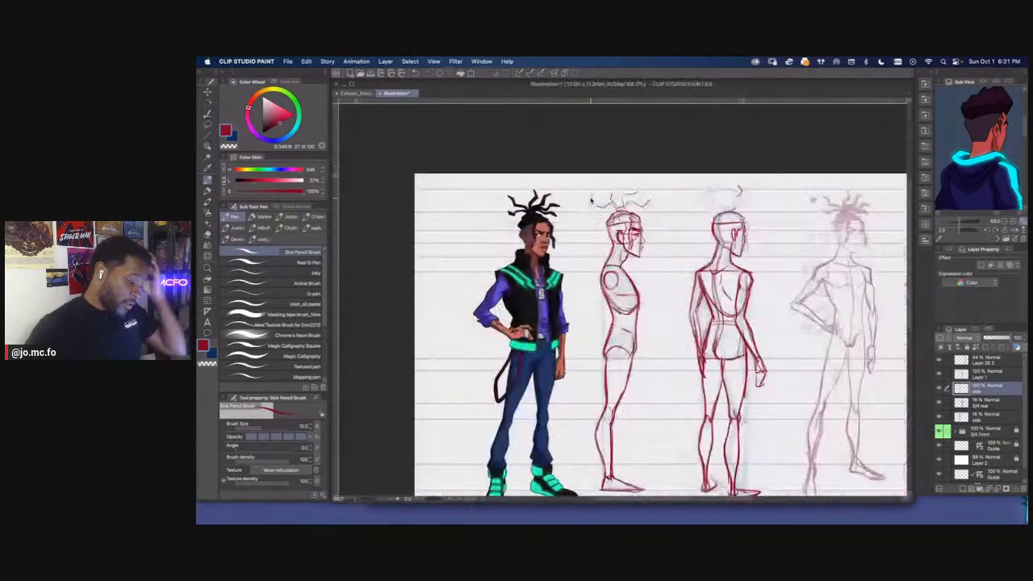
{"action": "left_click_drag", "start_coordinate": [578, 336], "coordinate": [585, 284]}
{"action": "left_click_drag", "start_coordinate": [939, 402], "coordinate": [938, 417]}
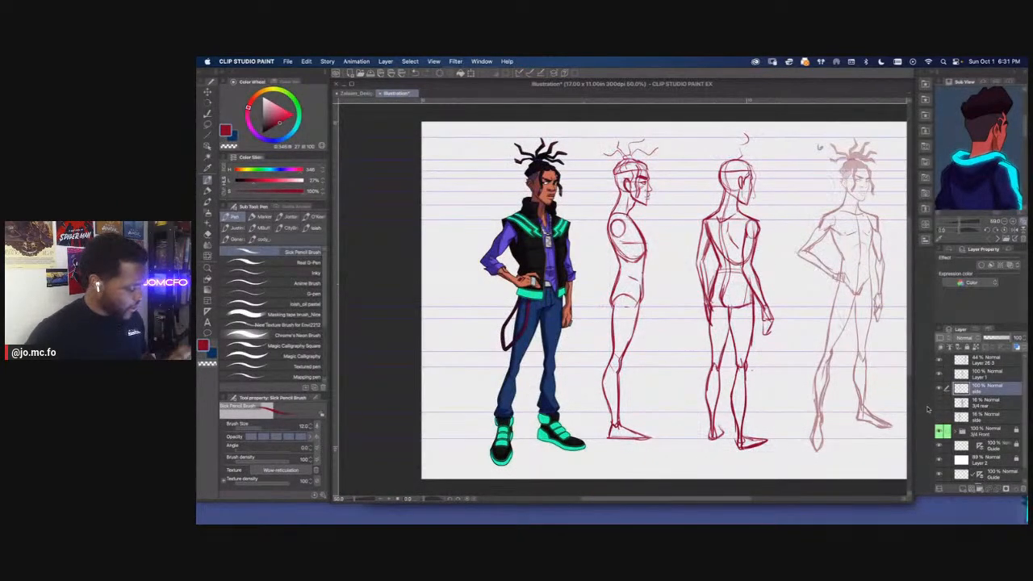
Lasso the side figure's face, adjust it slightly with Free Transform, and clean up the chin and jaw line with the eraser
{"action": "mouse_move", "coordinate": [570, 287]}
{"action": "left_mouse_down"}
{"action": "mouse_move", "coordinate": [612, 285]}
{"action": "mouse_move", "coordinate": [565, 281]}
{"action": "mouse_move", "coordinate": [641, 301]}
{"action": "mouse_move", "coordinate": [643, 353]}
{"action": "left_mouse_up"}
{"action": "scroll", "coordinate": [643, 352], "scroll_direction": "up", "scroll_amount": 3}
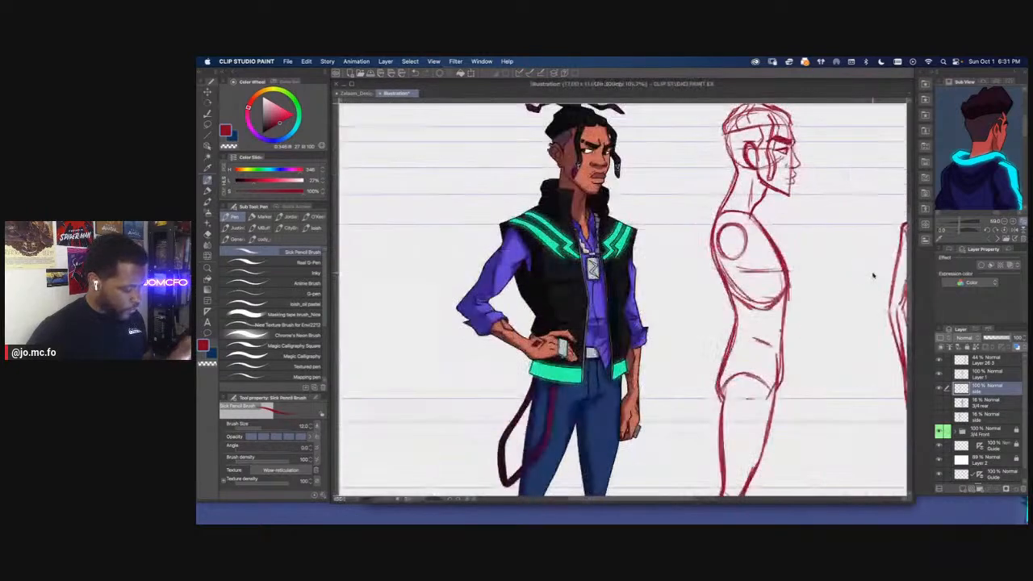
{"action": "left_click_drag", "start_coordinate": [782, 234], "coordinate": [733, 357]}
{"action": "key", "text": "m"}
{"action": "mouse_move", "coordinate": [749, 188]}
{"action": "left_mouse_down"}
{"action": "mouse_move", "coordinate": [761, 305]}
{"action": "mouse_move", "coordinate": [724, 288]}
{"action": "mouse_move", "coordinate": [740, 191]}
{"action": "left_mouse_up"}
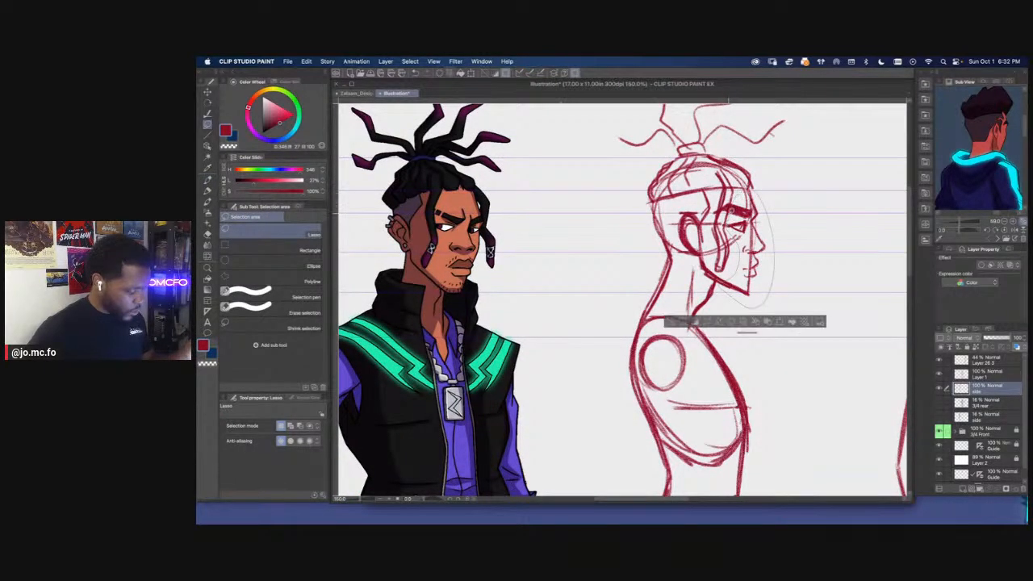
{"action": "key", "text": "super+t"}
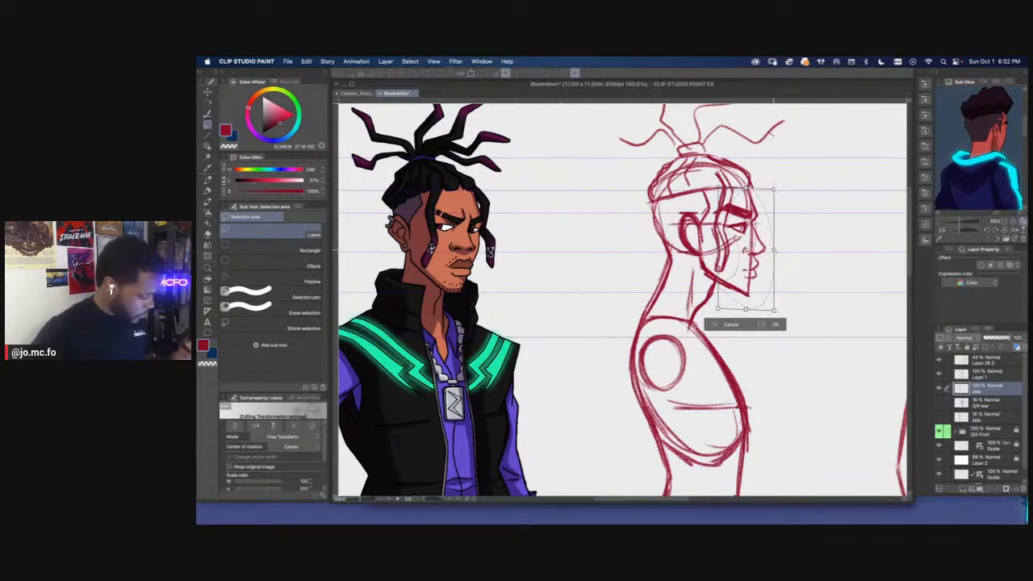
{"action": "left_click_drag", "start_coordinate": [772, 250], "coordinate": [769, 245]}
{"action": "key", "text": "Return"}
{"action": "key", "text": "super+d"}
{"action": "key", "text": "e"}
{"action": "left_click_drag", "start_coordinate": [750, 292], "coordinate": [729, 287]}
{"action": "key", "text": "p"}
Draw the side figure's upper arm from the shoulder circle and rough in the forearm angled toward the front hip
{"action": "key", "text": "super+0"}
{"action": "left_click_drag", "start_coordinate": [480, 304], "coordinate": [613, 301]}
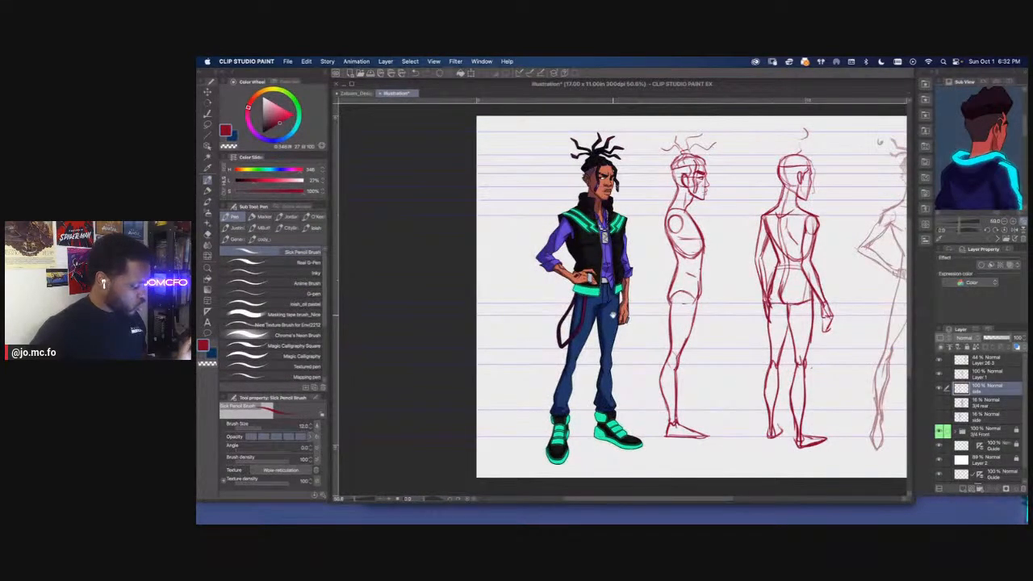
{"action": "key", "text": "super+plus"}
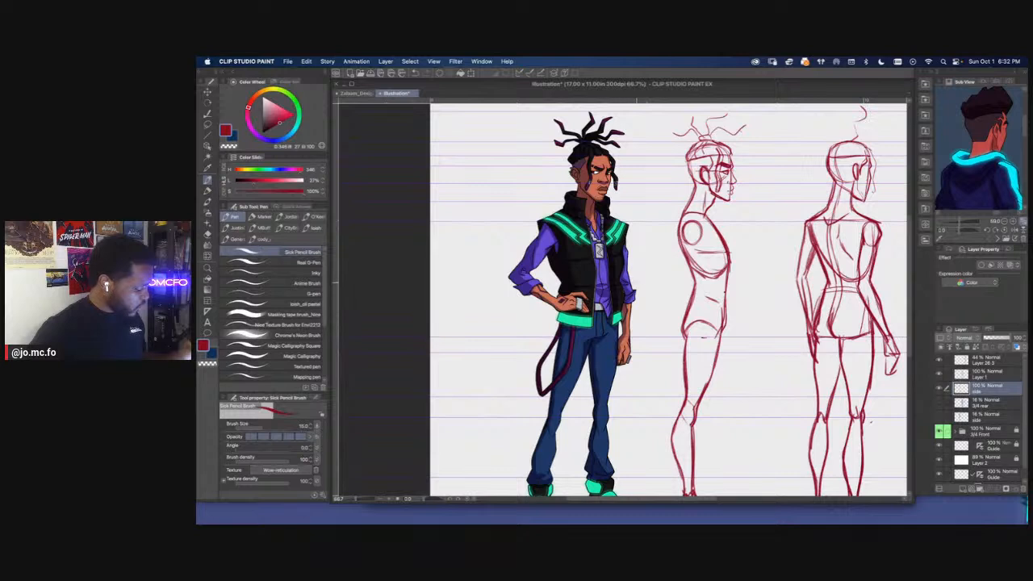
{"action": "mouse_move", "coordinate": [701, 239]}
{"action": "left_mouse_down"}
{"action": "mouse_move", "coordinate": [692, 282]}
{"action": "mouse_move", "coordinate": [694, 270]}
{"action": "left_mouse_up"}
{"action": "mouse_move", "coordinate": [704, 230]}
{"action": "left_mouse_down"}
{"action": "mouse_move", "coordinate": [692, 276]}
{"action": "mouse_move", "coordinate": [704, 323]}
{"action": "left_mouse_up"}
{"action": "left_click_drag", "start_coordinate": [695, 296], "coordinate": [711, 337]}
{"action": "left_click_drag", "start_coordinate": [694, 291], "coordinate": [711, 339]}
{"action": "mouse_move", "coordinate": [685, 228]}
{"action": "left_mouse_down"}
{"action": "mouse_move", "coordinate": [676, 285]}
{"action": "mouse_move", "coordinate": [709, 343]}
{"action": "left_mouse_up"}
{"action": "left_click_drag", "start_coordinate": [704, 220], "coordinate": [689, 288]}
{"action": "mouse_move", "coordinate": [687, 230]}
{"action": "left_mouse_down"}
{"action": "mouse_move", "coordinate": [679, 283]}
{"action": "mouse_move", "coordinate": [696, 330]}
{"action": "mouse_move", "coordinate": [715, 342]}
{"action": "left_mouse_up"}
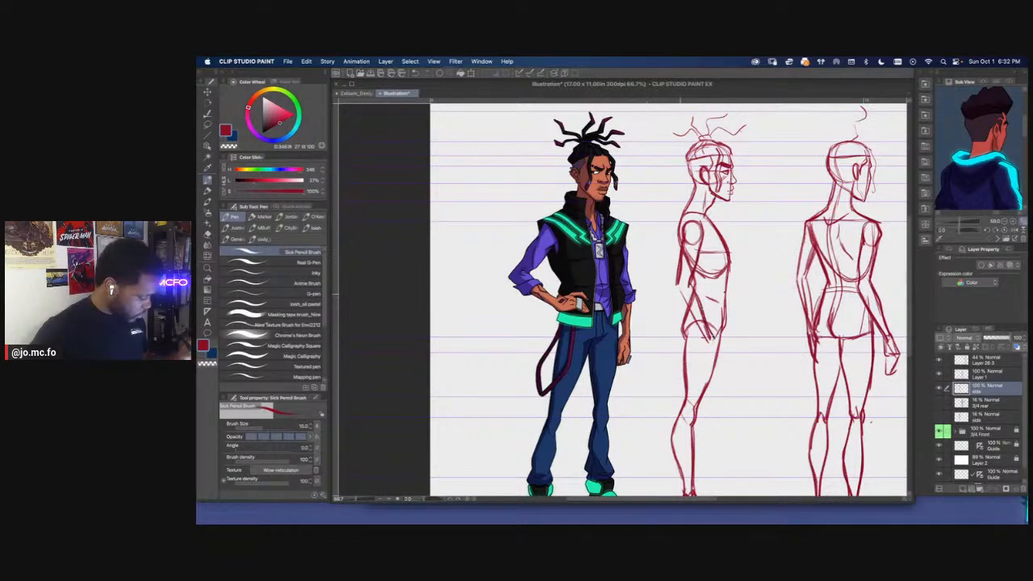
Complete the side figure's forearm contours and draw the hand and fingers over the upper thigh
{"action": "mouse_move", "coordinate": [678, 289]}
{"action": "left_mouse_down"}
{"action": "mouse_move", "coordinate": [711, 340]}
{"action": "mouse_move", "coordinate": [705, 332]}
{"action": "left_mouse_up"}
{"action": "mouse_move", "coordinate": [679, 291]}
{"action": "left_mouse_down"}
{"action": "mouse_move", "coordinate": [721, 357]}
{"action": "mouse_move", "coordinate": [709, 356]}
{"action": "mouse_move", "coordinate": [722, 356]}
{"action": "mouse_move", "coordinate": [712, 372]}
{"action": "left_mouse_up"}
{"action": "left_click_drag", "start_coordinate": [709, 356], "coordinate": [721, 369]}
{"action": "key", "text": "super+minus"}
{"action": "mouse_move", "coordinate": [558, 287]}
{"action": "left_mouse_down"}
{"action": "mouse_move", "coordinate": [587, 254]}
{"action": "mouse_move", "coordinate": [556, 257]}
{"action": "left_mouse_up"}
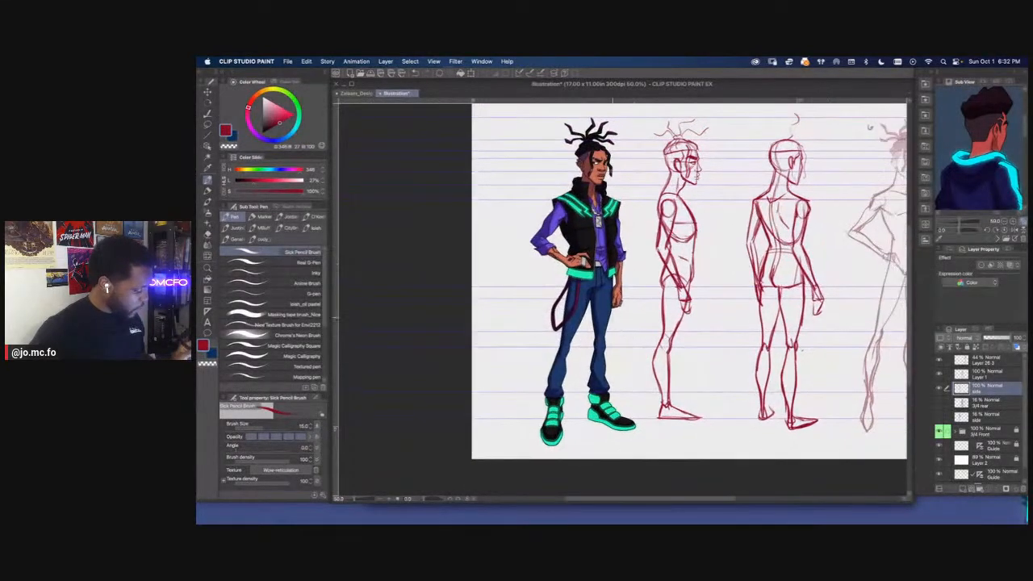
{"action": "key", "text": "super+plus"}
{"action": "left_click_drag", "start_coordinate": [703, 299], "coordinate": [699, 314]}
{"action": "left_click_drag", "start_coordinate": [686, 301], "coordinate": [692, 312]}
{"action": "mouse_move", "coordinate": [688, 294]}
{"action": "left_mouse_down"}
{"action": "mouse_move", "coordinate": [684, 302]}
{"action": "mouse_move", "coordinate": [706, 296]}
{"action": "mouse_move", "coordinate": [694, 299]}
{"action": "left_mouse_up"}
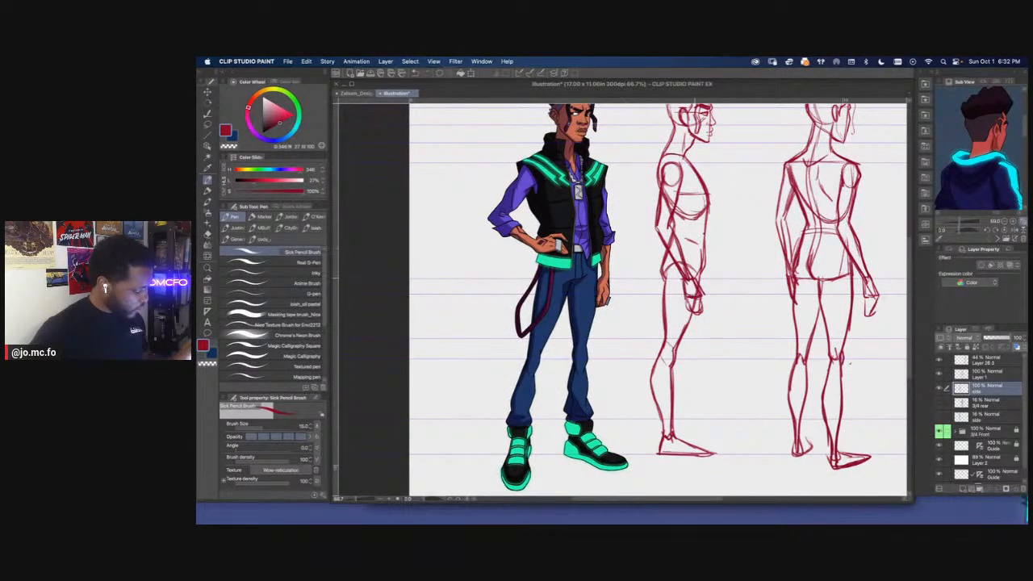
{"action": "mouse_move", "coordinate": [655, 222]}
{"action": "left_mouse_down"}
{"action": "mouse_move", "coordinate": [652, 245]}
{"action": "mouse_move", "coordinate": [680, 272]}
{"action": "left_mouse_up"}
Lasso the side figure's forearm and hand, then rotate and shift them back so the arm hangs closer to vertical
{"action": "scroll", "coordinate": [640, 235], "scroll_direction": "down", "scroll_amount": 1}
{"action": "left_click_drag", "start_coordinate": [962, 222], "coordinate": [968, 186]}
{"action": "left_click_drag", "start_coordinate": [952, 222], "coordinate": [986, 131]}
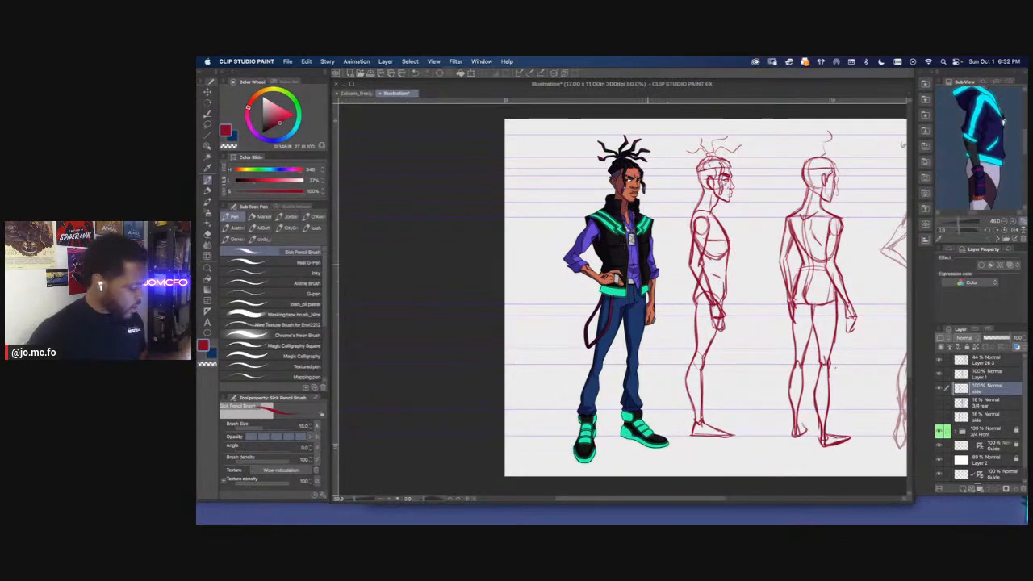
{"action": "scroll", "coordinate": [694, 269], "scroll_direction": "up", "scroll_amount": 3}
{"action": "key", "text": "m"}
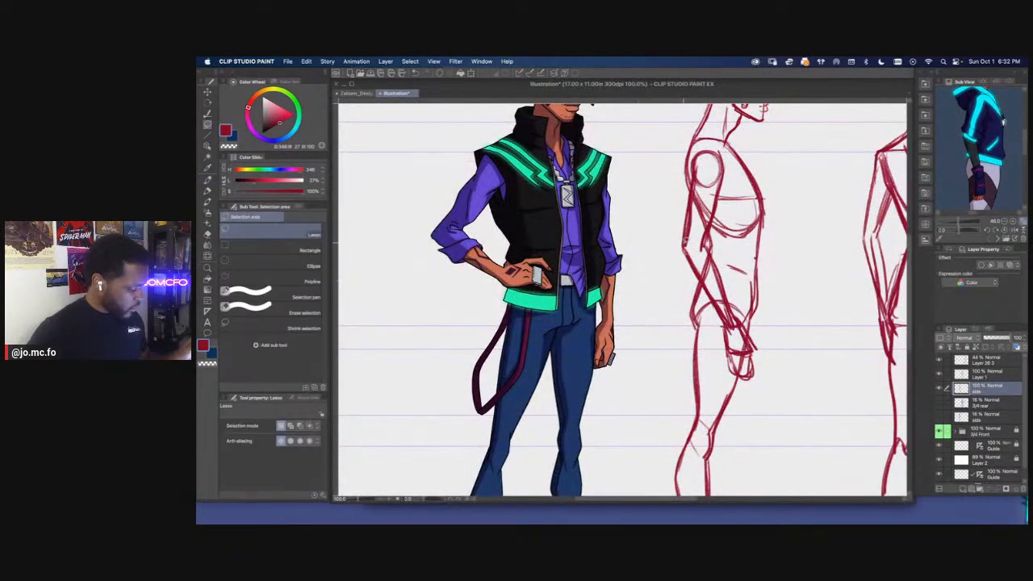
{"action": "mouse_move", "coordinate": [712, 240]}
{"action": "left_mouse_down"}
{"action": "mouse_move", "coordinate": [743, 302]}
{"action": "mouse_move", "coordinate": [761, 382]}
{"action": "mouse_move", "coordinate": [751, 385]}
{"action": "mouse_move", "coordinate": [725, 345]}
{"action": "mouse_move", "coordinate": [686, 236]}
{"action": "left_mouse_up"}
{"action": "key", "text": "super+t"}
{"action": "left_click_drag", "start_coordinate": [621, 207], "coordinate": [637, 194]}
{"action": "left_click_drag", "start_coordinate": [711, 281], "coordinate": [699, 281]}
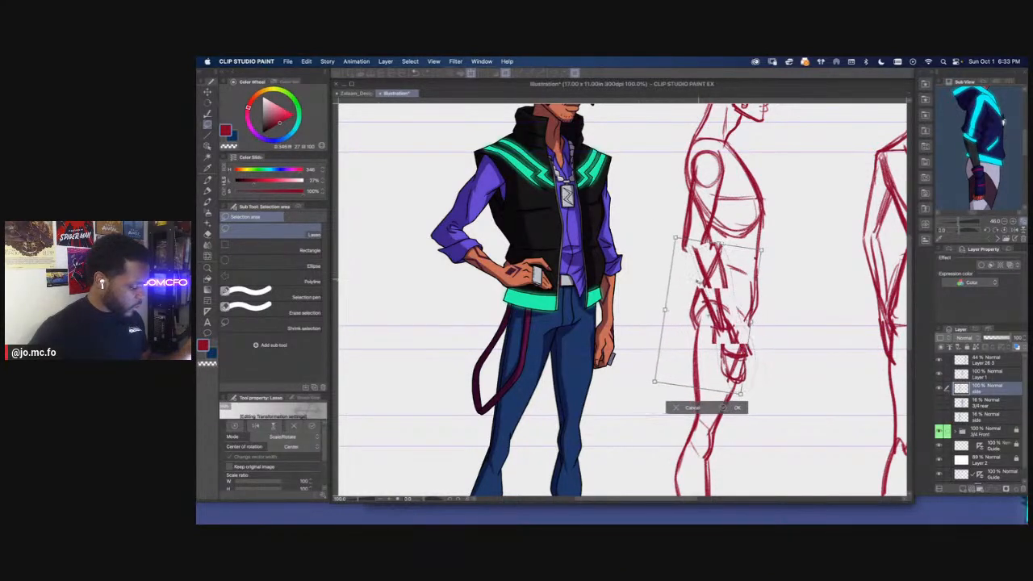
{"action": "left_click_drag", "start_coordinate": [639, 233], "coordinate": [647, 226]}
{"action": "left_click_drag", "start_coordinate": [701, 283], "coordinate": [697, 283]}
{"action": "key", "text": "super+minus"}
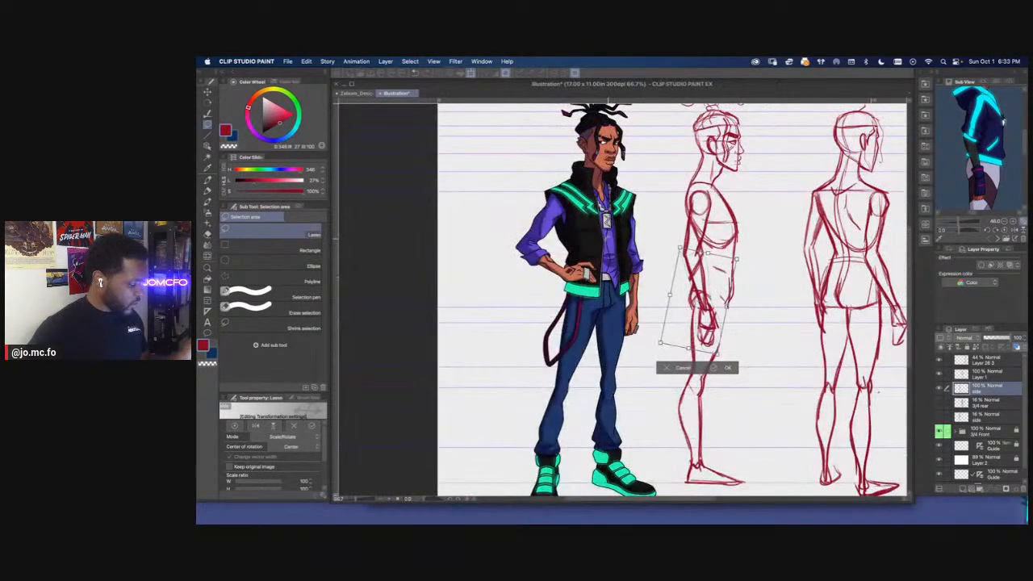
{"action": "key", "text": "Return"}
Redraw the side figure's front thigh contour, erase stray lines around the forearm and torso, and mark the chest detail
{"action": "key", "text": "p"}
{"action": "left_click_drag", "start_coordinate": [728, 306], "coordinate": [699, 377]}
{"action": "key", "text": "super+plus"}
{"action": "key", "text": "e"}
{"action": "mouse_move", "coordinate": [711, 312]}
{"action": "left_mouse_down"}
{"action": "mouse_move", "coordinate": [709, 321]}
{"action": "mouse_move", "coordinate": [740, 252]}
{"action": "mouse_move", "coordinate": [730, 270]}
{"action": "mouse_move", "coordinate": [736, 195]}
{"action": "mouse_move", "coordinate": [774, 255]}
{"action": "left_mouse_up"}
{"action": "key", "text": "p"}
{"action": "key", "text": "super+minus"}
{"action": "key", "text": "super+plus"}
{"action": "mouse_move", "coordinate": [750, 209]}
{"action": "left_mouse_down"}
{"action": "mouse_move", "coordinate": [766, 237]}
{"action": "mouse_move", "coordinate": [749, 254]}
{"action": "left_mouse_up"}
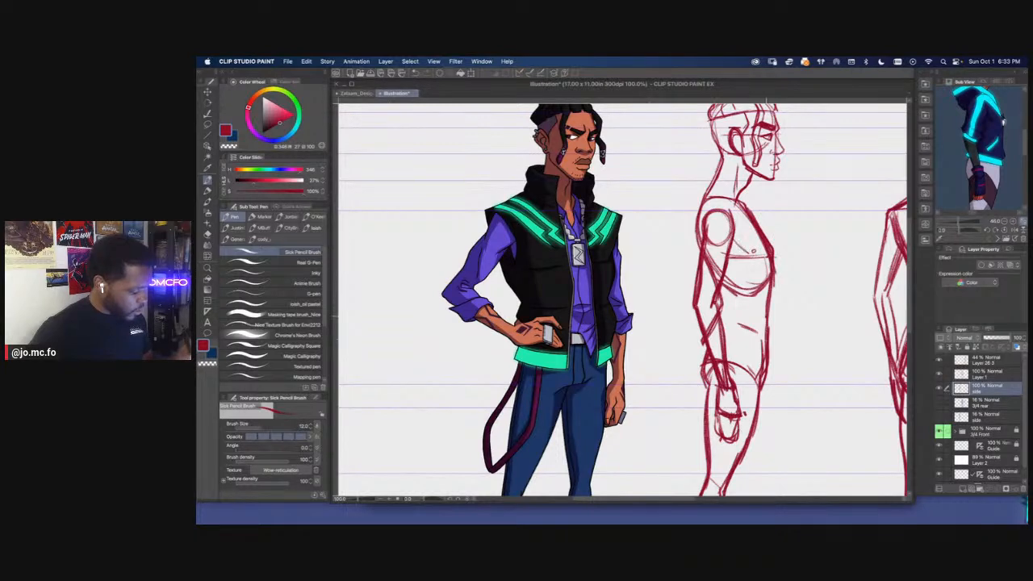
{"action": "scroll", "coordinate": [670, 303], "scroll_direction": "down", "scroll_amount": 5}
{"action": "left_click_drag", "start_coordinate": [611, 346], "coordinate": [574, 348]}
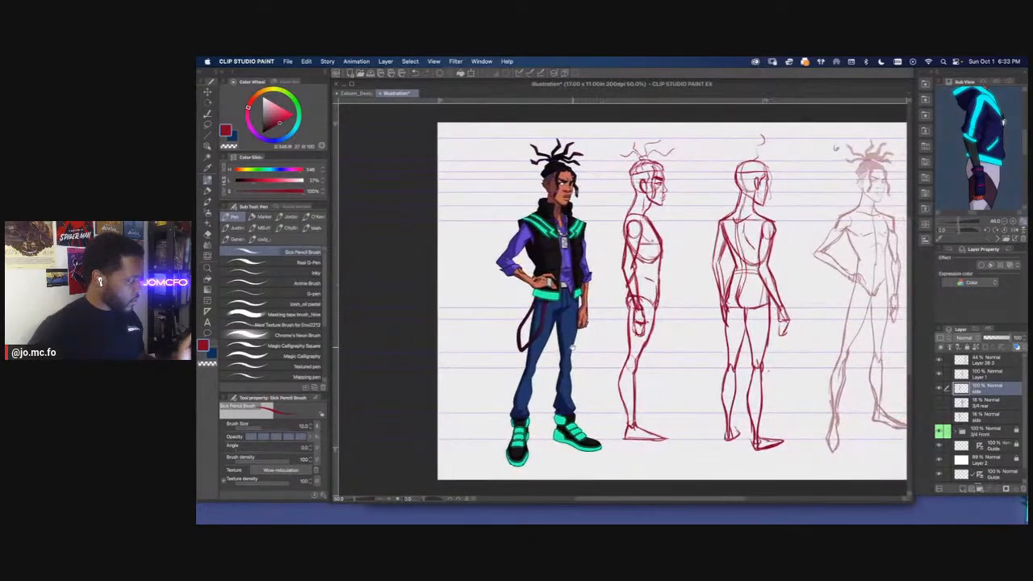
{"action": "left_click", "coordinate": [288, 61]}
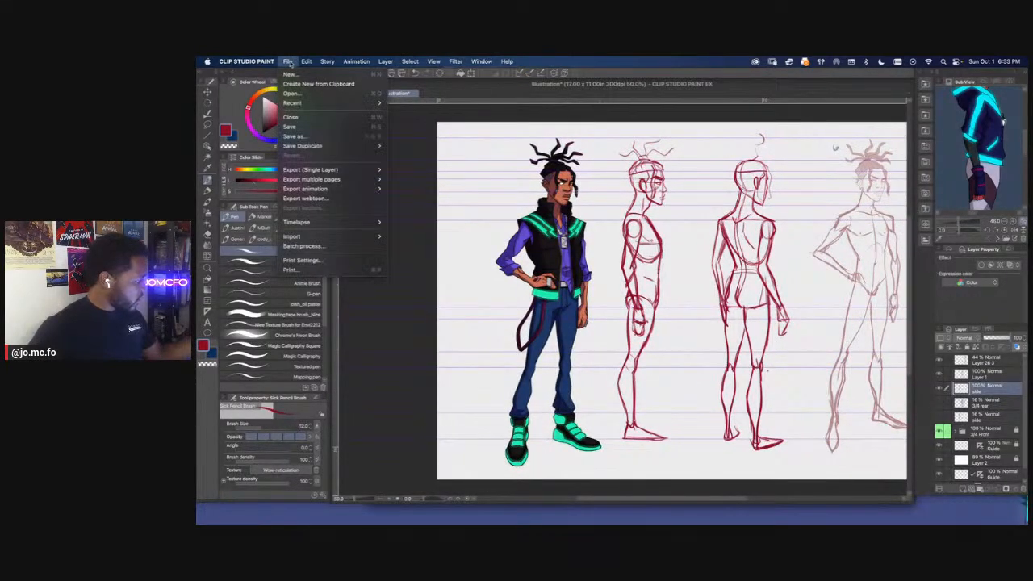
{"action": "mouse_move", "coordinate": [307, 227]}
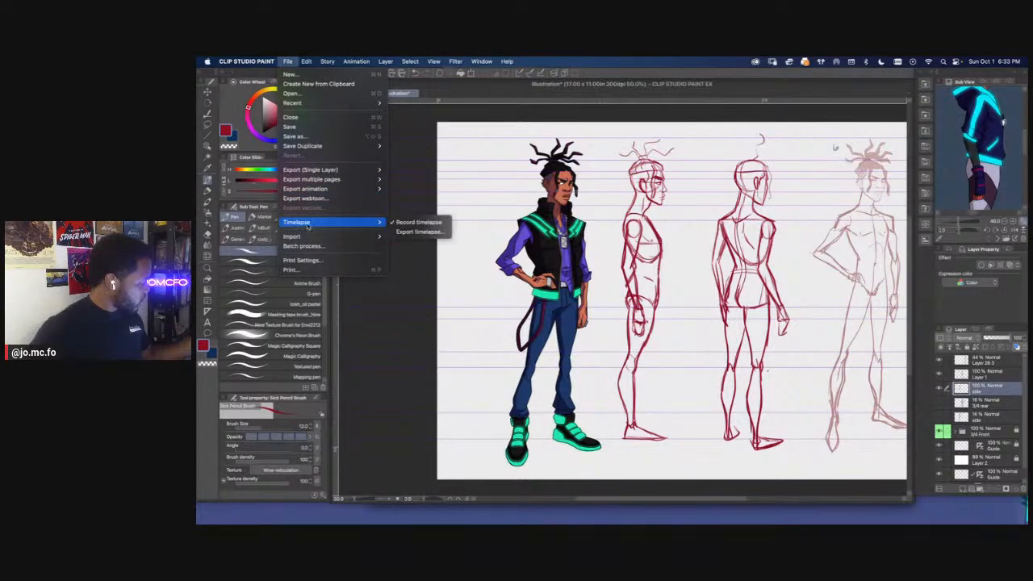
{"action": "left_click", "coordinate": [471, 119]}
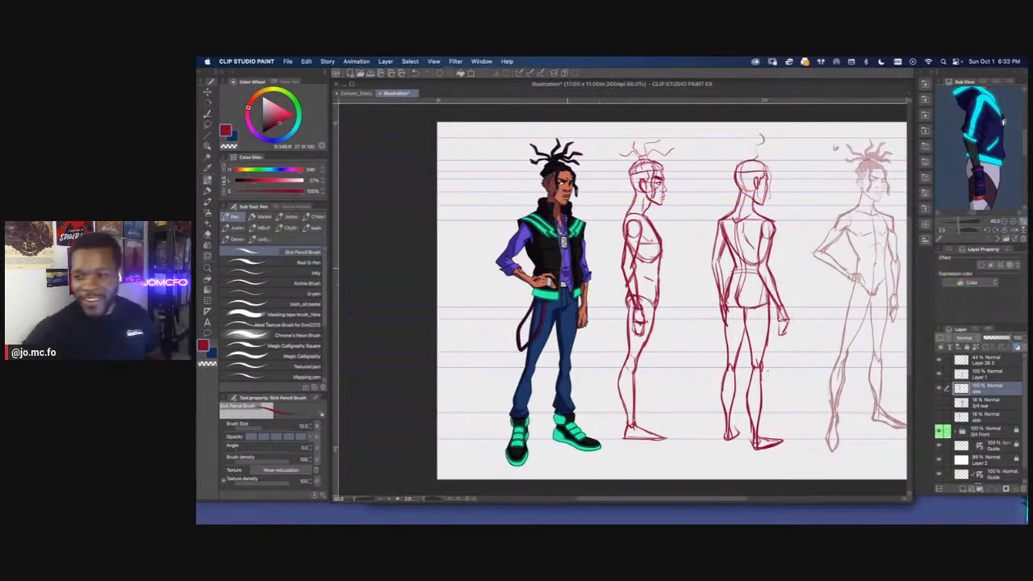
{"action": "key", "text": "super+Tab"}
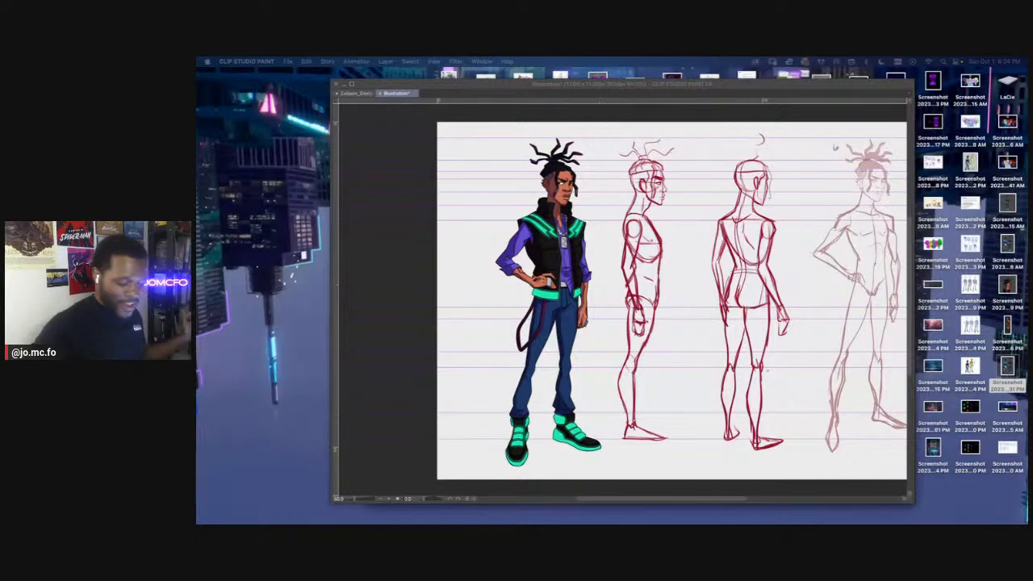
Save the illustration in Clip Studio format as "Zalaam Turnaround_01" in the Zalaam folder
{"action": "left_click", "coordinate": [405, 134]}
{"action": "left_click", "coordinate": [287, 61]}
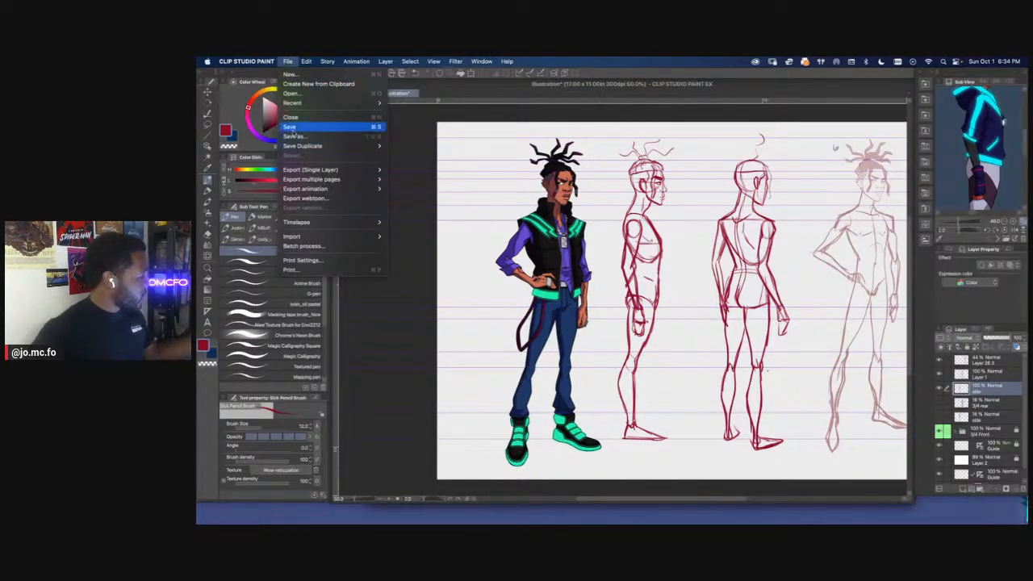
{"action": "left_click", "coordinate": [294, 128]}
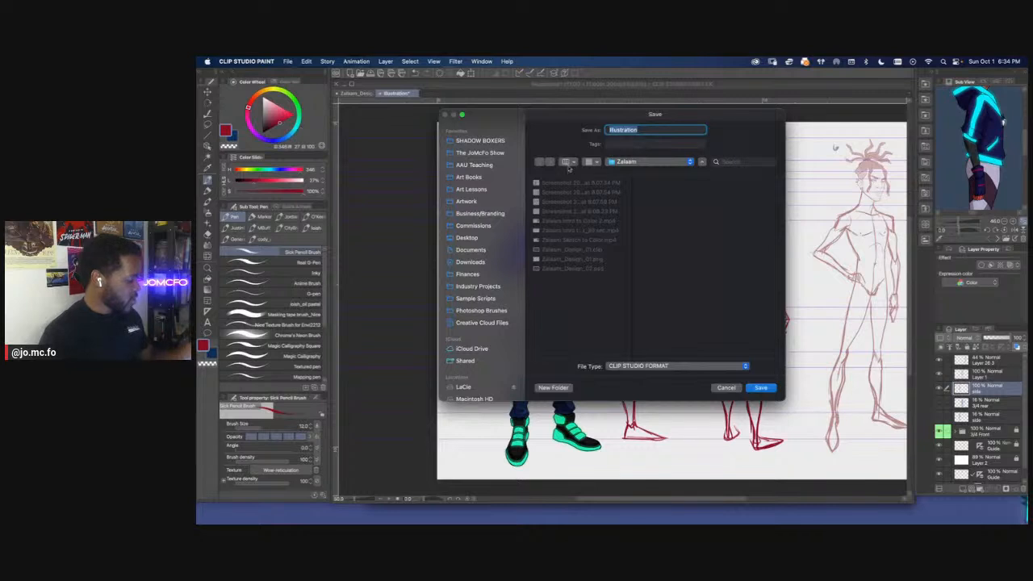
{"action": "type", "text": "Zalaa"}
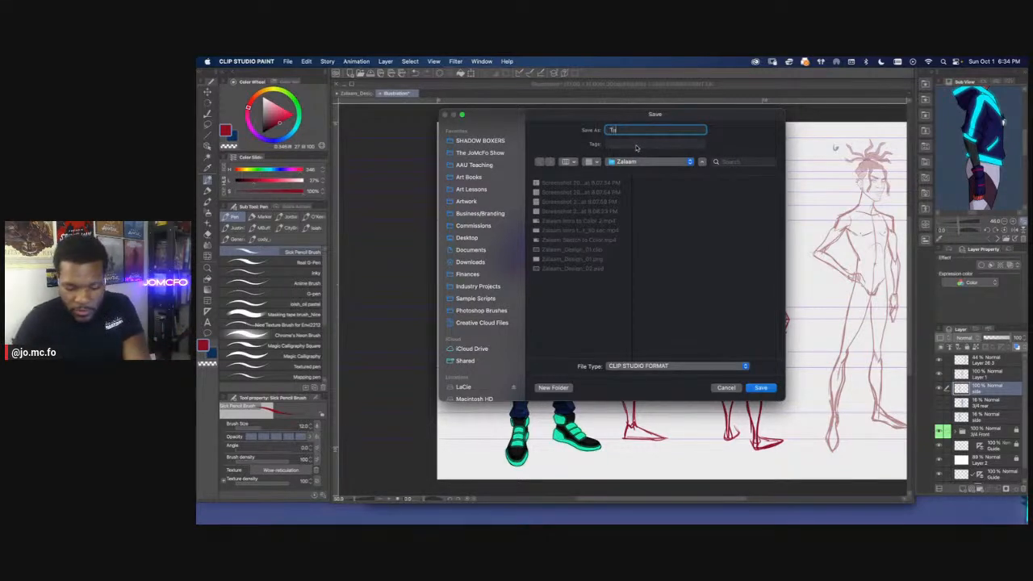
{"action": "type", "text": "m"}
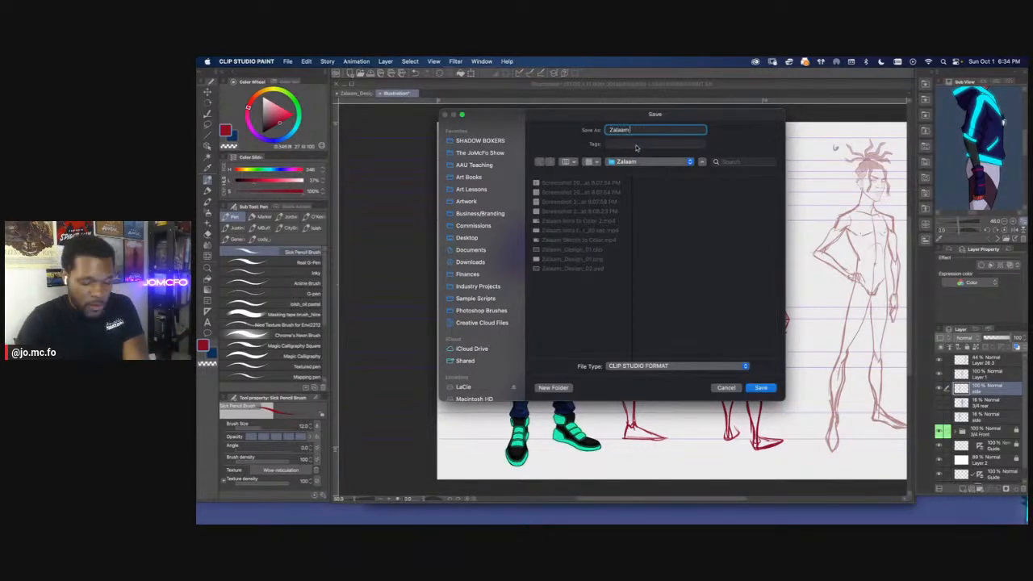
{"action": "type", "text": " Turnaround_01"}
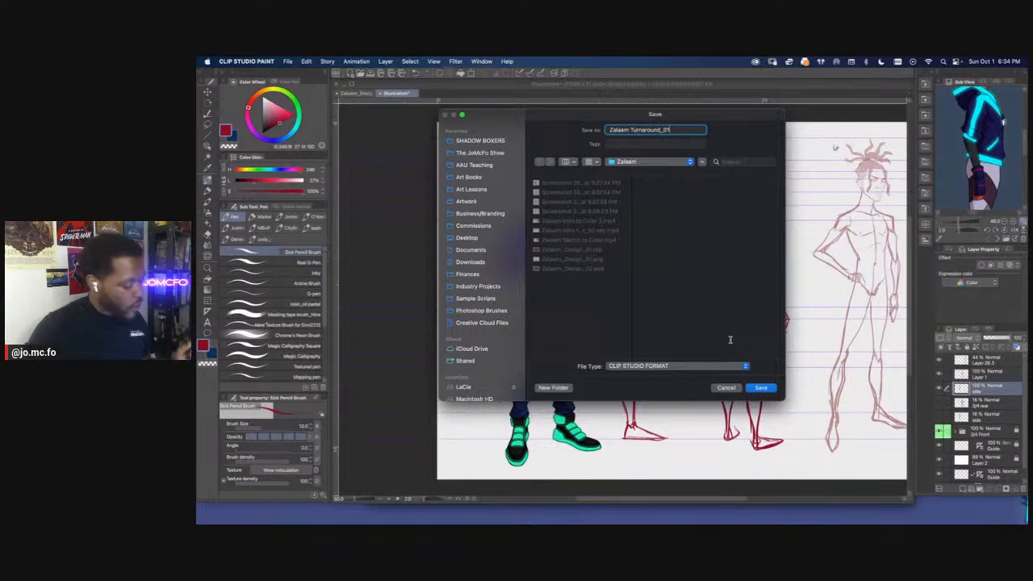
{"action": "left_click", "coordinate": [759, 388]}
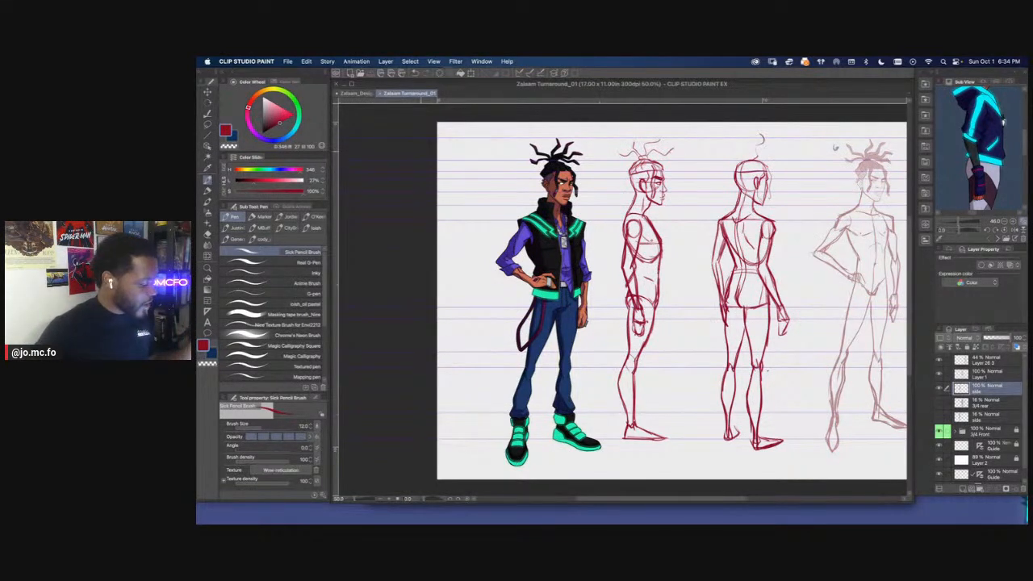
Toggle the side layer and Layer 1 off and on to check their sketches, and make Layer 1 active
{"action": "key", "text": "super+plus"}
{"action": "key", "text": "super+minus"}
{"action": "left_click", "coordinate": [939, 389]}
{"action": "left_click", "coordinate": [939, 389]}
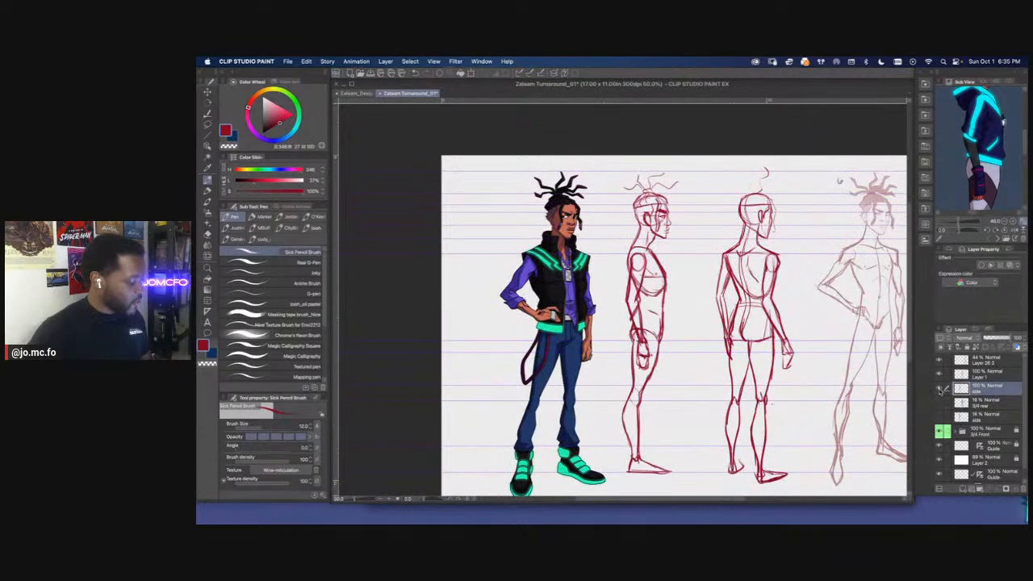
{"action": "left_click", "coordinate": [939, 375]}
{"action": "left_click", "coordinate": [939, 374]}
{"action": "left_click_drag", "start_coordinate": [612, 256], "coordinate": [598, 258]}
{"action": "left_click", "coordinate": [976, 377]}
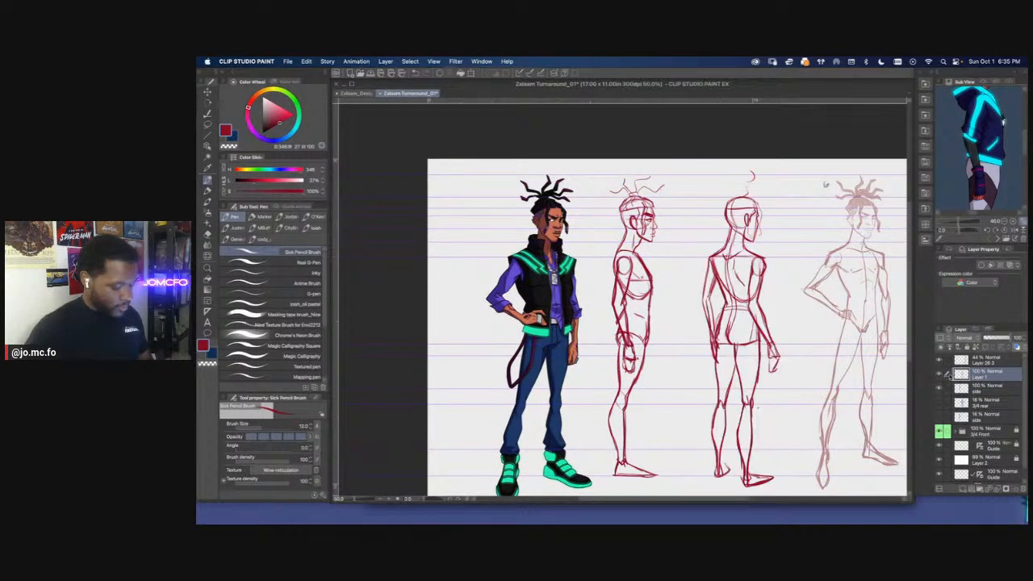
Lasso the rear figure's face and adjust its shape slightly with Free Transform
{"action": "scroll", "coordinate": [851, 268], "scroll_direction": "up", "scroll_amount": 2}
{"action": "left_click_drag", "start_coordinate": [533, 164], "coordinate": [642, 230]}
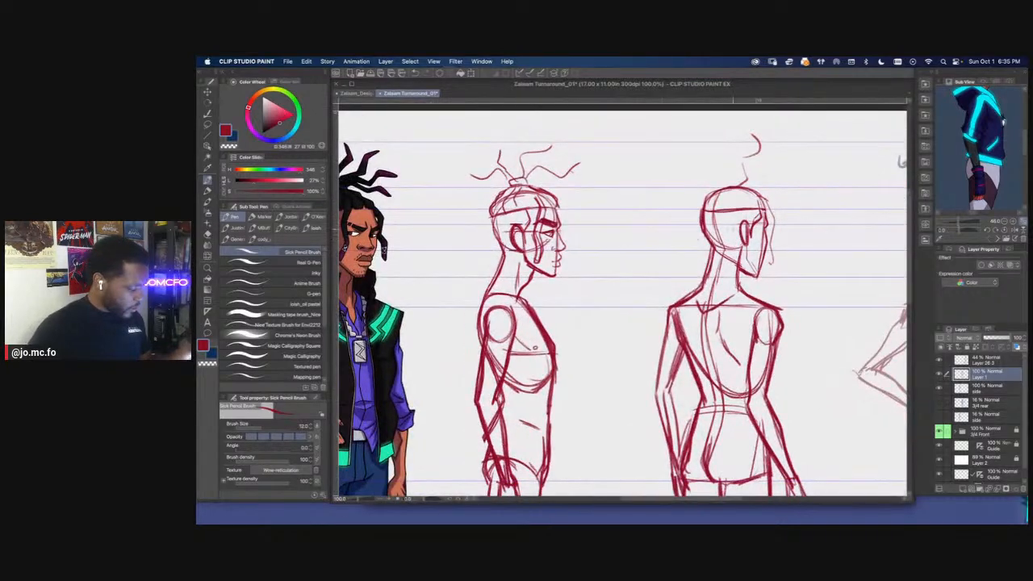
{"action": "left_click_drag", "start_coordinate": [901, 161], "coordinate": [892, 170]}
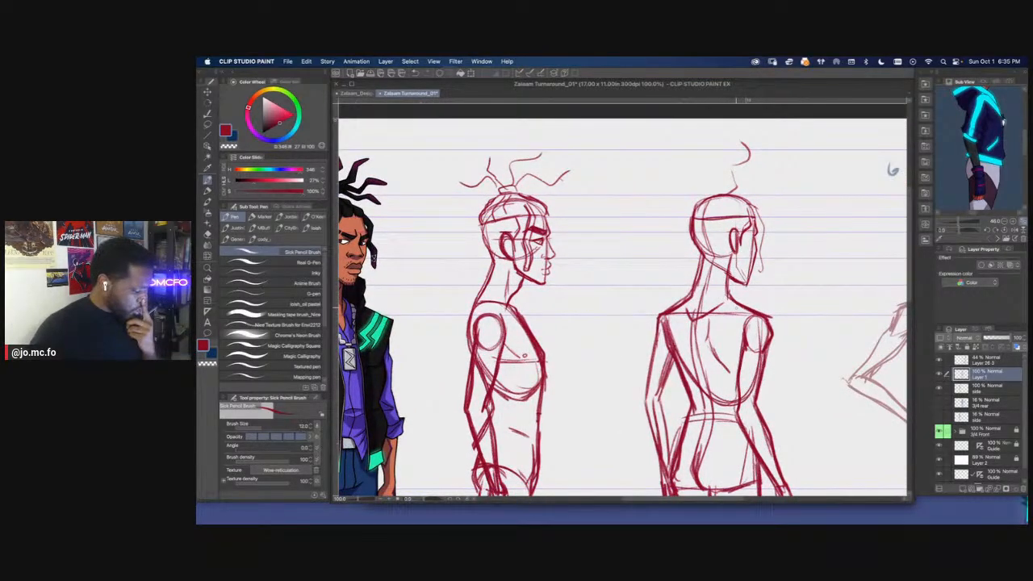
{"action": "key", "text": "m"}
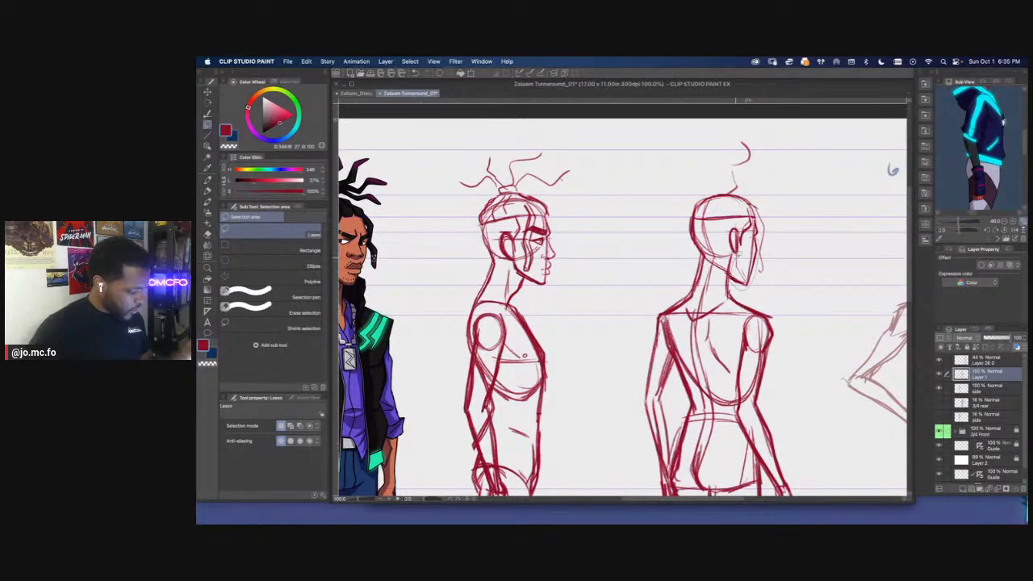
{"action": "left_click_drag", "start_coordinate": [735, 257], "coordinate": [745, 235]}
{"action": "key", "text": "super+t"}
{"action": "left_click_drag", "start_coordinate": [746, 295], "coordinate": [742, 289]}
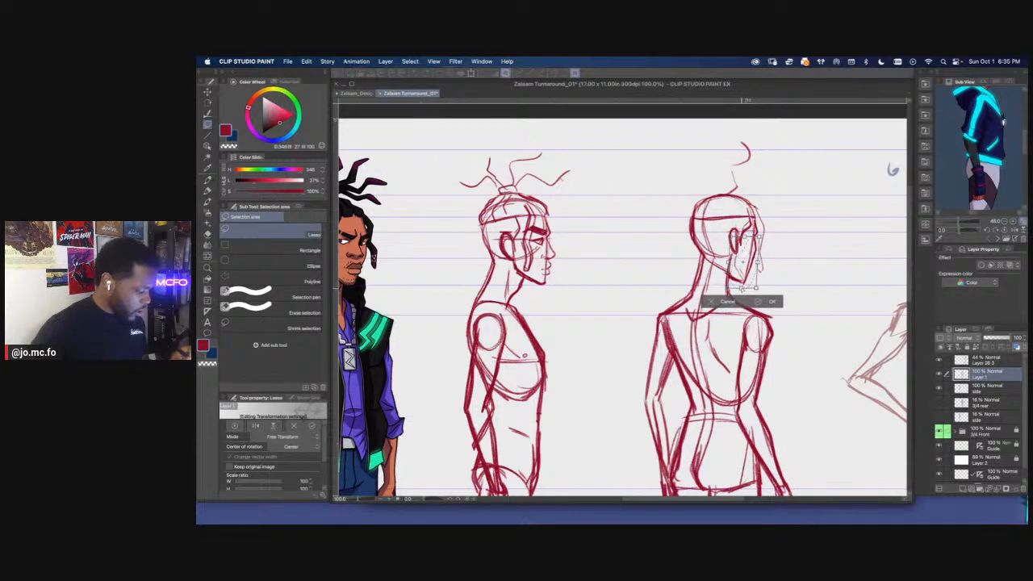
{"action": "key", "text": "Return"}
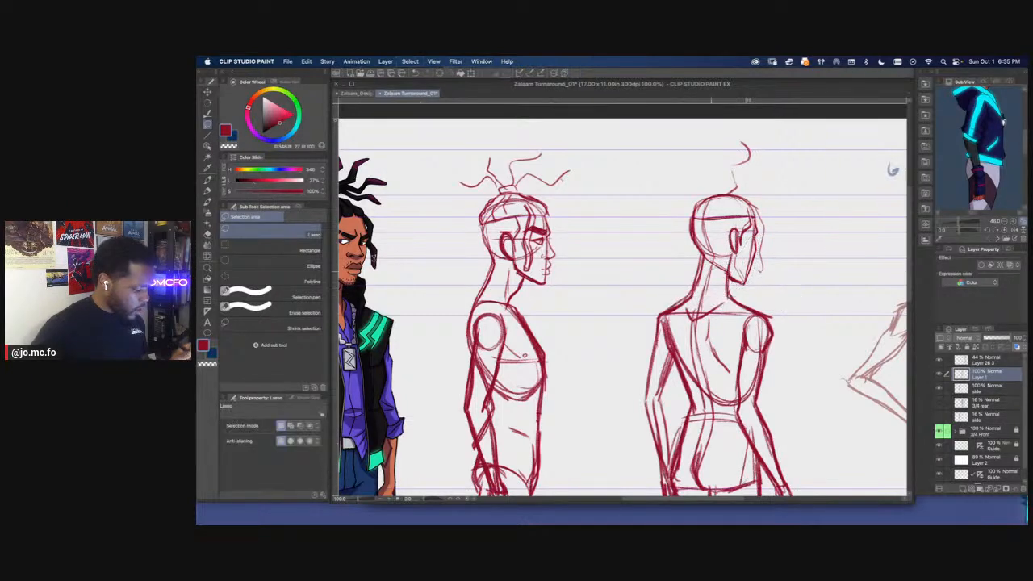
{"action": "key", "text": "e"}
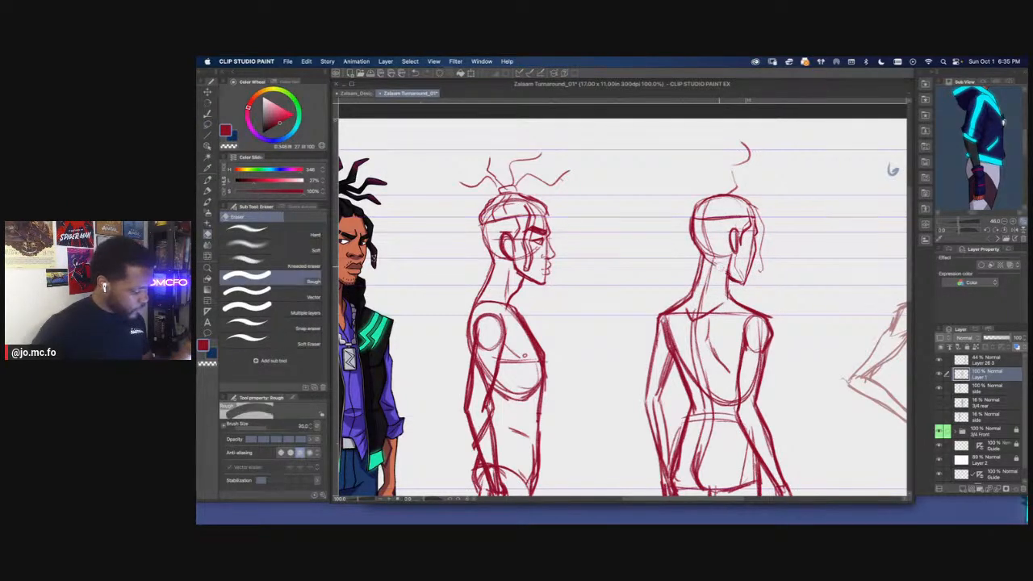
Sketch the curling dreadlocks rising from the rear figure's head, raising the pencil brush size to 15
{"action": "key", "text": "super+minus"}
{"action": "key", "text": "super+0"}
{"action": "key", "text": "p"}
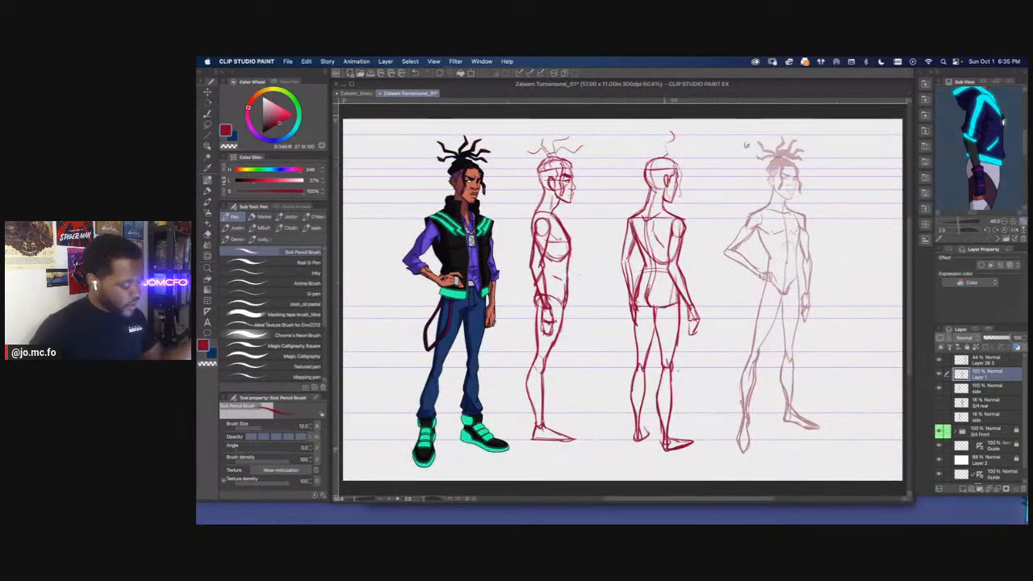
{"action": "left_click_drag", "start_coordinate": [668, 150], "coordinate": [686, 165]}
{"action": "key", "text": "bracketright"}
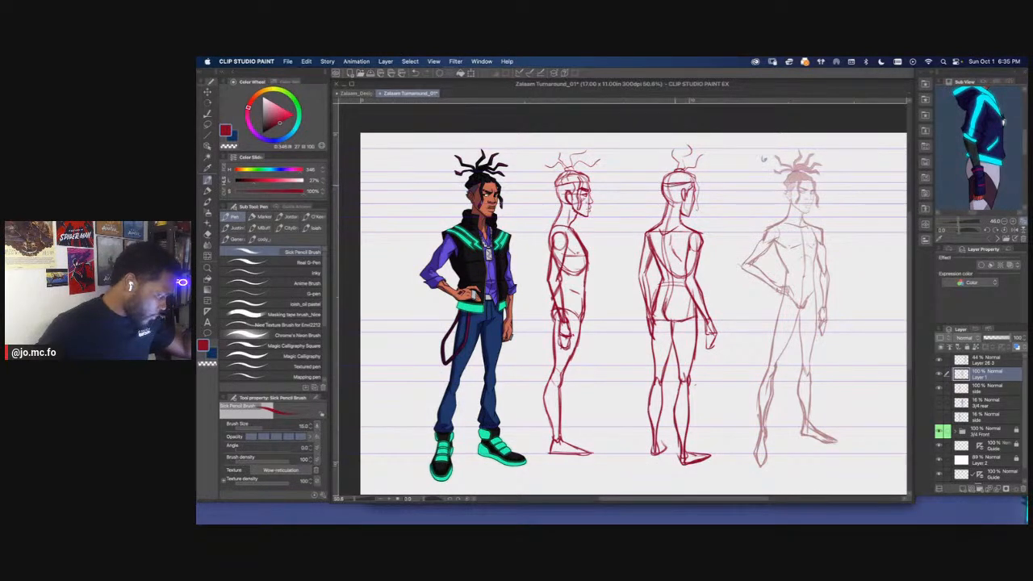
{"action": "left_click_drag", "start_coordinate": [670, 152], "coordinate": [657, 164]}
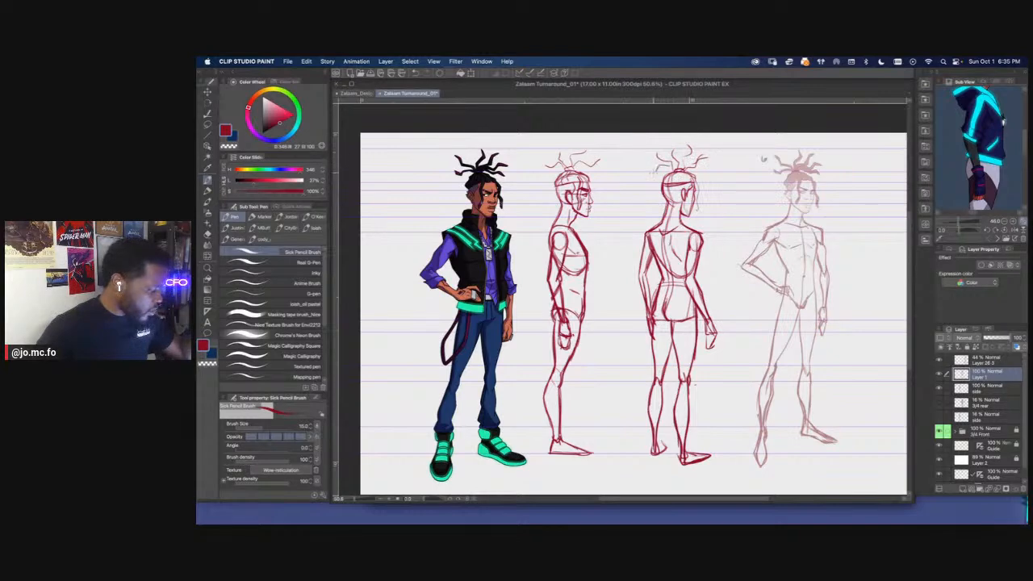
Lasso the rear figure's right arm from shoulder to hand and rotate it slightly outward from the body
{"action": "key", "text": "super+minus"}
{"action": "left_click_drag", "start_coordinate": [524, 211], "coordinate": [570, 200]}
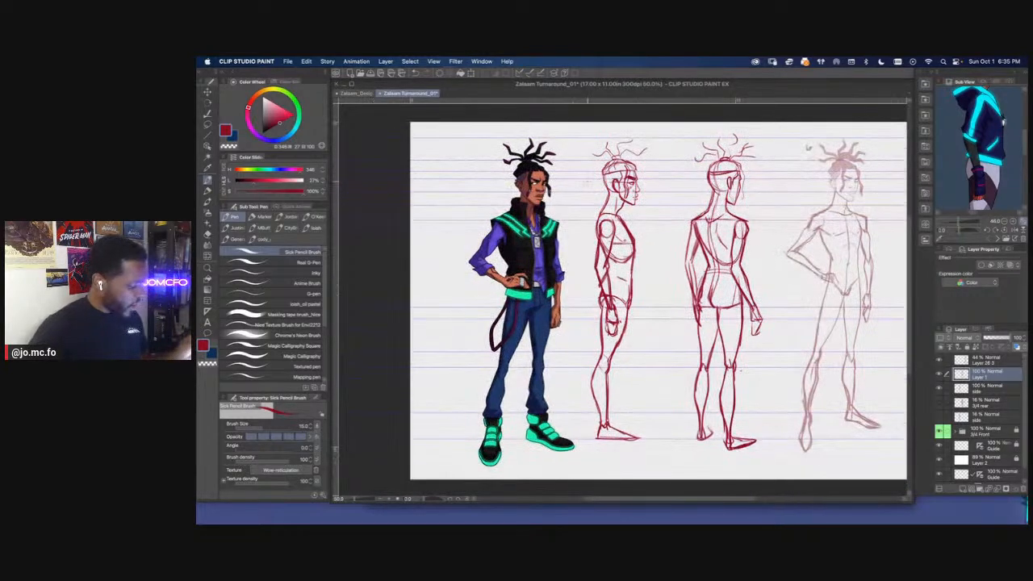
{"action": "key", "text": "super+plus"}
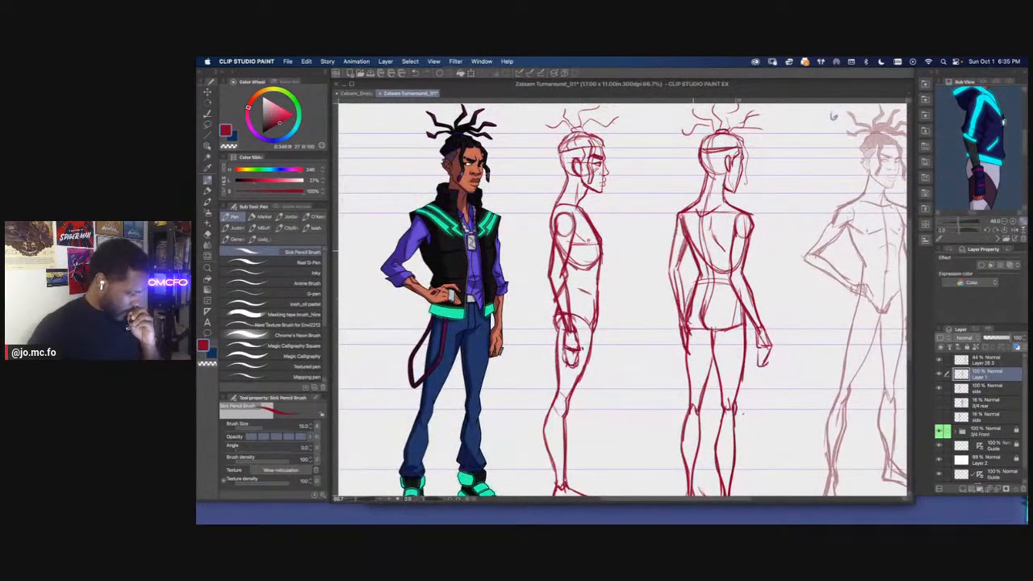
{"action": "left_click_drag", "start_coordinate": [699, 252], "coordinate": [688, 254]}
{"action": "key", "text": "m"}
{"action": "mouse_move", "coordinate": [730, 213]}
{"action": "left_mouse_down"}
{"action": "mouse_move", "coordinate": [746, 231]}
{"action": "mouse_move", "coordinate": [763, 303]}
{"action": "mouse_move", "coordinate": [746, 349]}
{"action": "mouse_move", "coordinate": [720, 280]}
{"action": "mouse_move", "coordinate": [719, 236]}
{"action": "left_mouse_up"}
{"action": "key", "text": "super+t"}
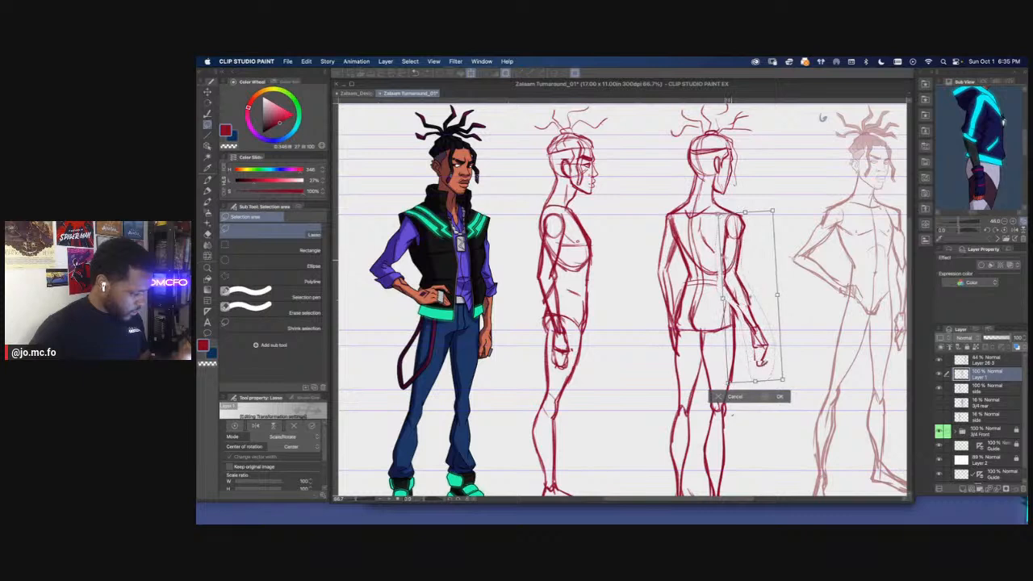
{"action": "key", "text": "Return"}
Lasso the rear figure's right forearm and hand, then rotate and shift them in closer to the thigh
{"action": "mouse_move", "coordinate": [726, 276]}
{"action": "left_mouse_down"}
{"action": "mouse_move", "coordinate": [779, 359]}
{"action": "mouse_move", "coordinate": [730, 294]}
{"action": "left_mouse_up"}
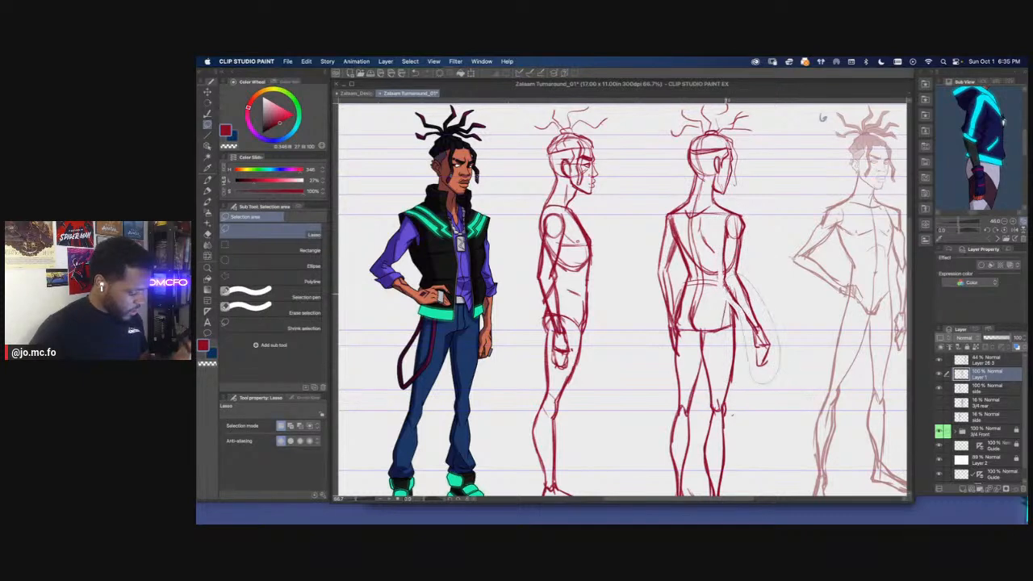
{"action": "key", "text": "super+t"}
{"action": "left_click_drag", "start_coordinate": [667, 251], "coordinate": [675, 243]}
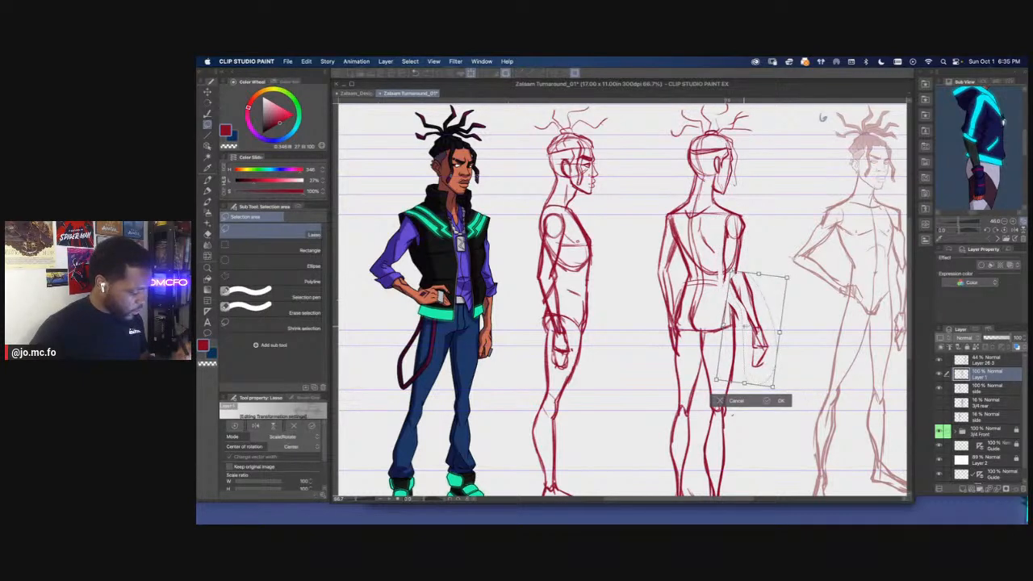
{"action": "left_click_drag", "start_coordinate": [747, 346], "coordinate": [741, 346]}
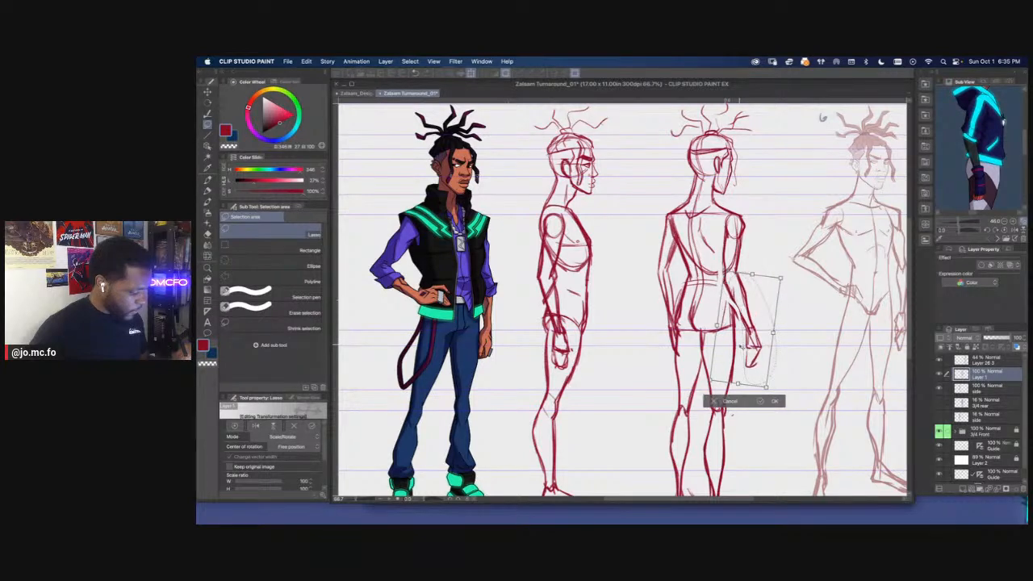
{"action": "key", "text": "Return"}
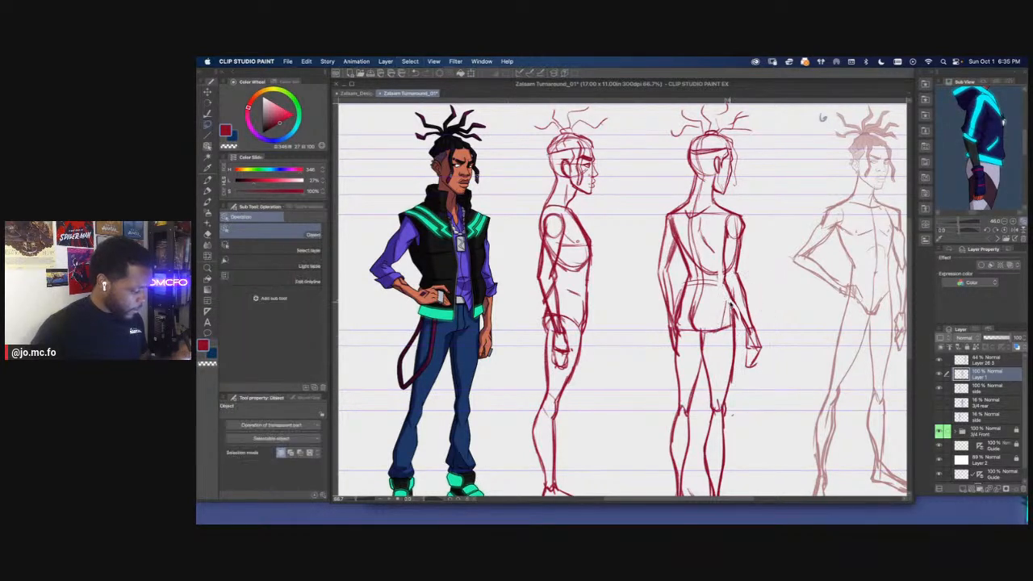
Touch up the line by the rear figure's left forearm, then lasso the left arm and rotate it slightly toward the body
{"action": "key", "text": "p"}
{"action": "left_click_drag", "start_coordinate": [684, 285], "coordinate": [674, 316]}
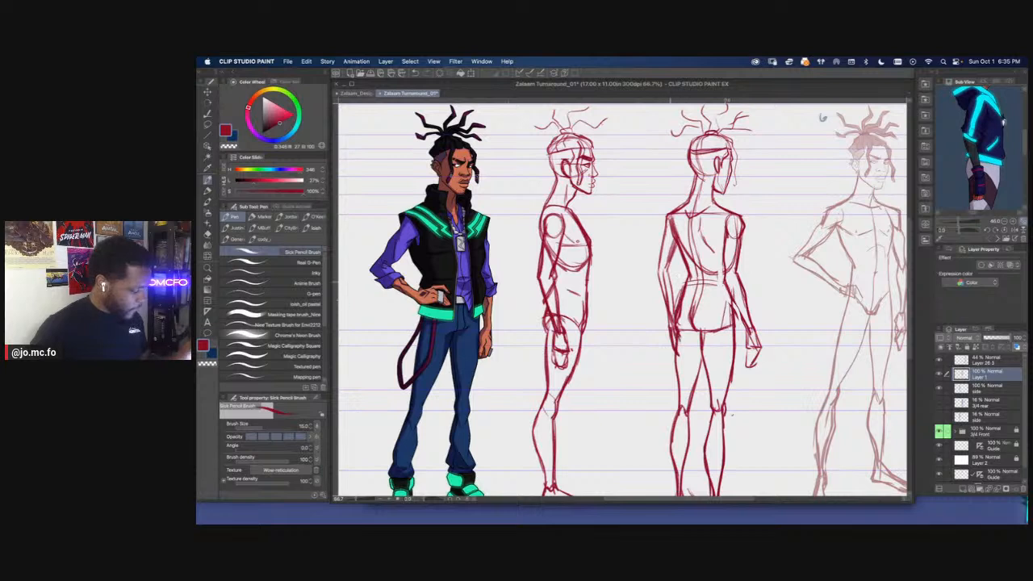
{"action": "key", "text": "m"}
{"action": "mouse_move", "coordinate": [671, 210]}
{"action": "left_mouse_down"}
{"action": "mouse_move", "coordinate": [680, 287]}
{"action": "mouse_move", "coordinate": [658, 348]}
{"action": "mouse_move", "coordinate": [648, 217]}
{"action": "left_mouse_up"}
{"action": "key", "text": "super+t"}
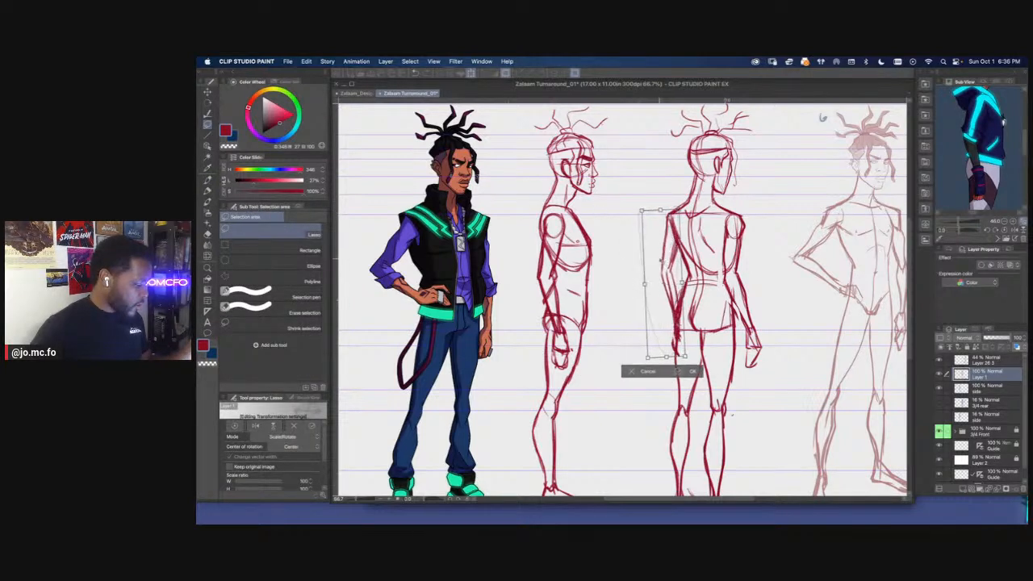
{"action": "key", "text": "Return"}
{"action": "key", "text": "super+d"}
{"action": "key", "text": "p"}
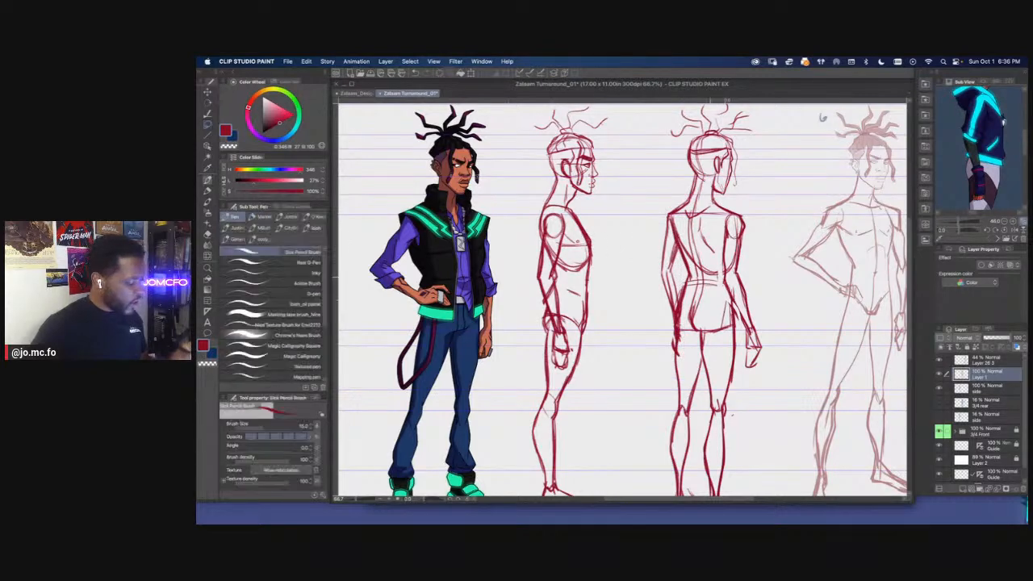
{"action": "key", "text": "super+minus"}
{"action": "left_click_drag", "start_coordinate": [512, 304], "coordinate": [619, 286]}
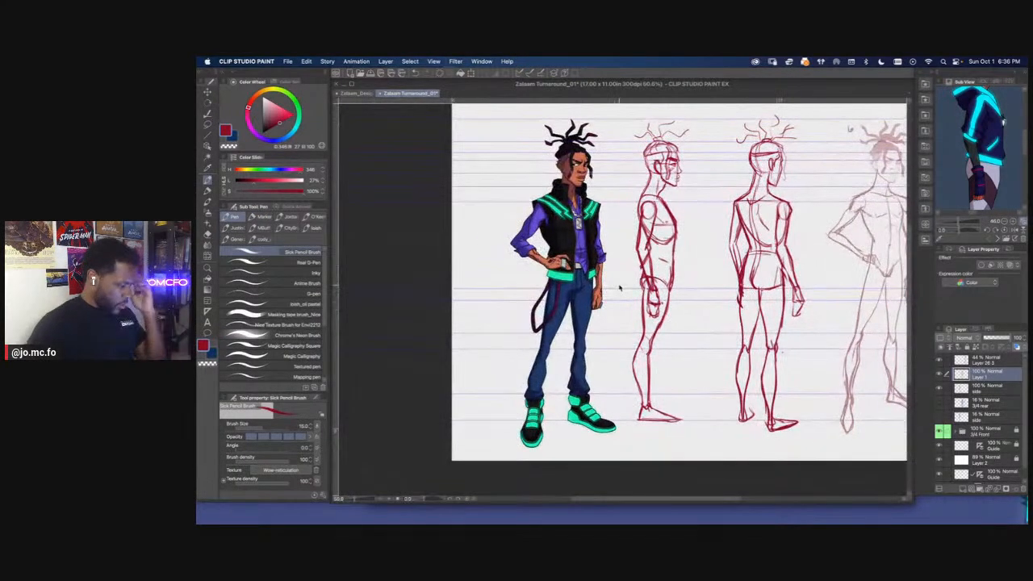
{"action": "key", "text": "super+minus"}
{"action": "left_click_drag", "start_coordinate": [631, 356], "coordinate": [662, 364]}
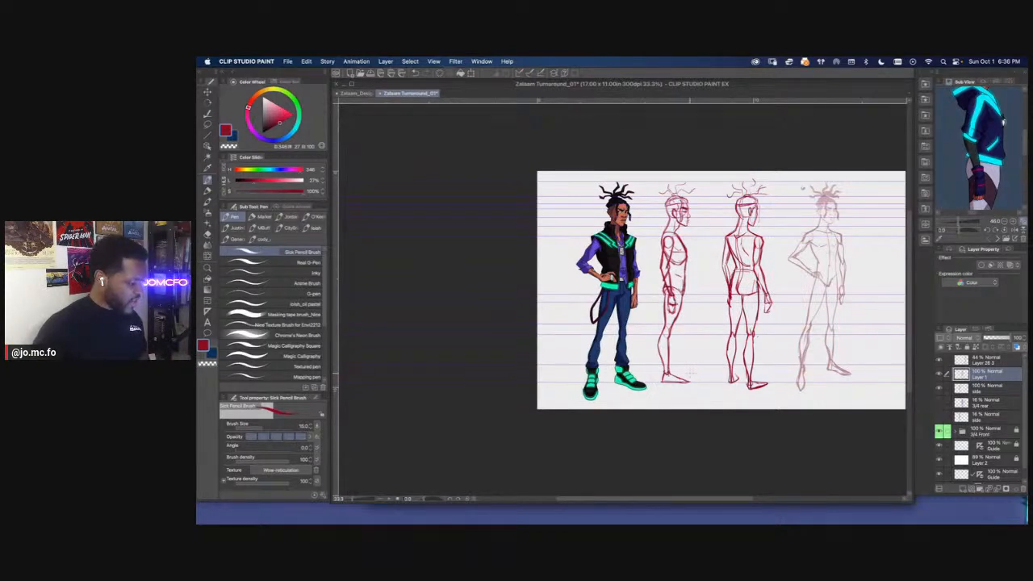
On the side layer, lasso the side figure's head and narrow it from the face side to 94% width with Free Transform
{"action": "left_click", "coordinate": [971, 389]}
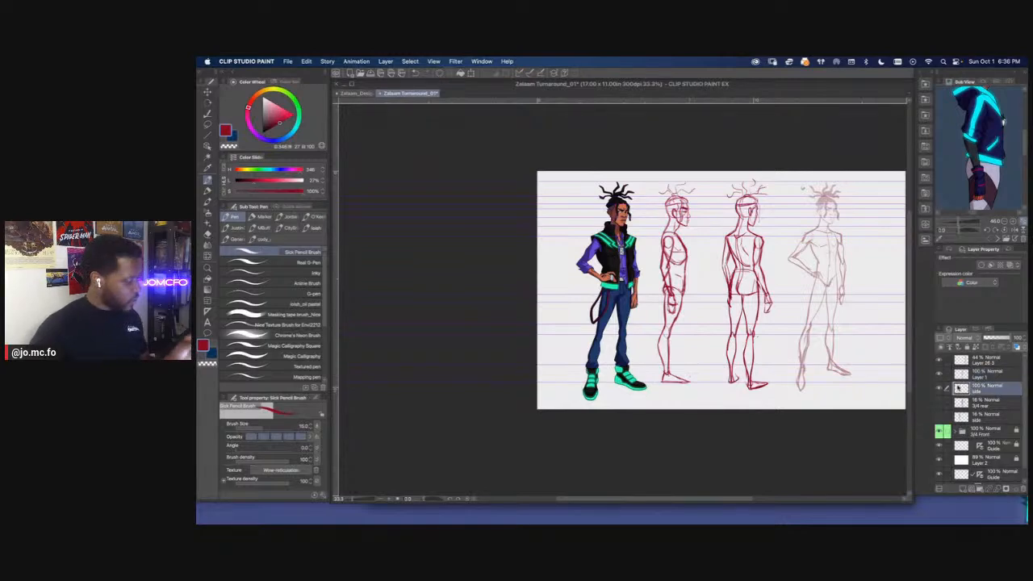
{"action": "key", "text": "super+plus"}
{"action": "key", "text": "super+plus"}
{"action": "left_click_drag", "start_coordinate": [547, 214], "coordinate": [498, 237]}
{"action": "key", "text": "super+plus"}
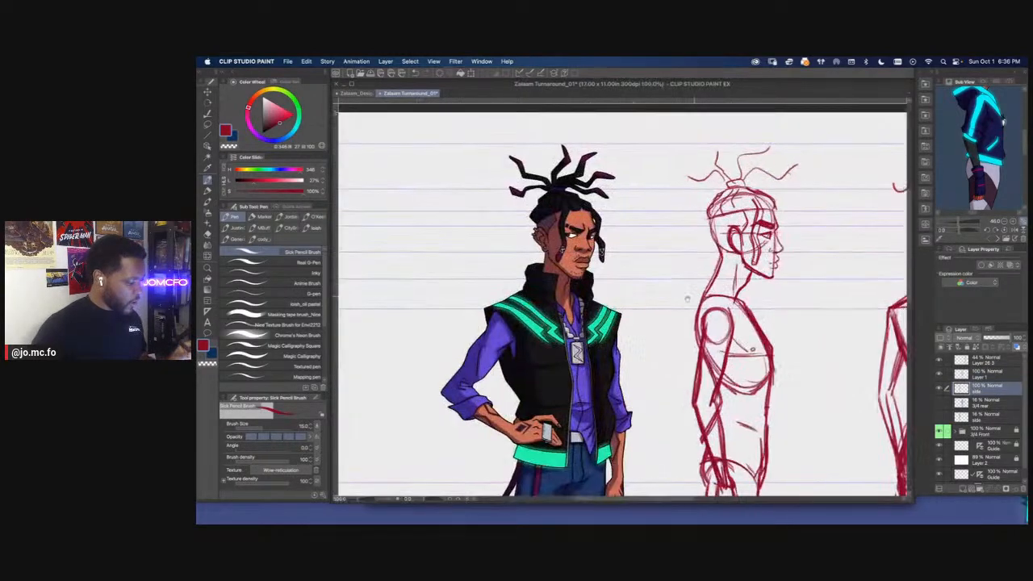
{"action": "key", "text": "m"}
{"action": "mouse_move", "coordinate": [723, 200]}
{"action": "left_mouse_down"}
{"action": "mouse_move", "coordinate": [703, 193]}
{"action": "mouse_move", "coordinate": [664, 206]}
{"action": "mouse_move", "coordinate": [664, 249]}
{"action": "mouse_move", "coordinate": [704, 276]}
{"action": "mouse_move", "coordinate": [724, 177]}
{"action": "left_mouse_up"}
{"action": "key", "text": "super+t"}
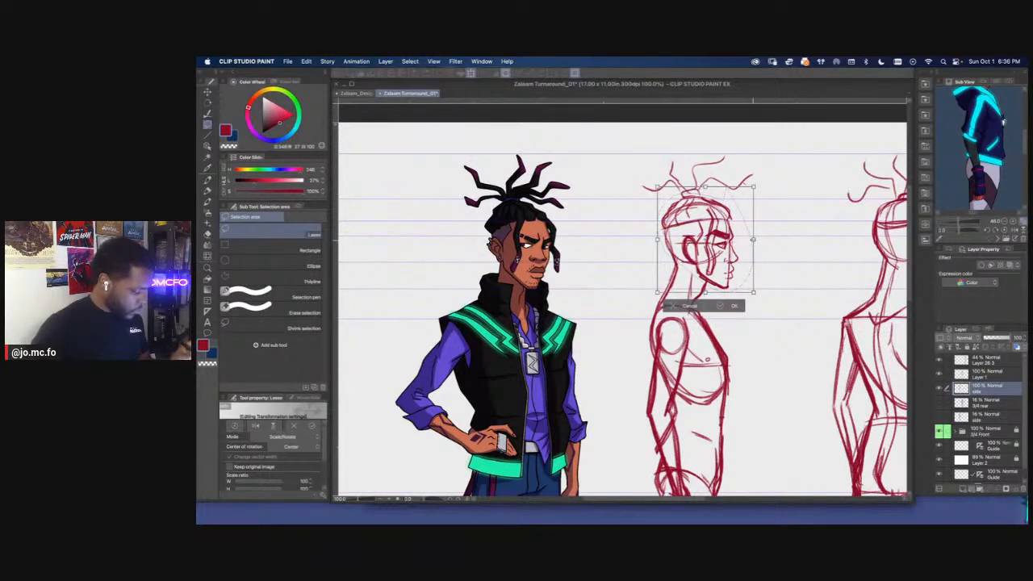
{"action": "left_click_drag", "start_coordinate": [749, 242], "coordinate": [744, 238]}
{"action": "key", "text": "super+z"}
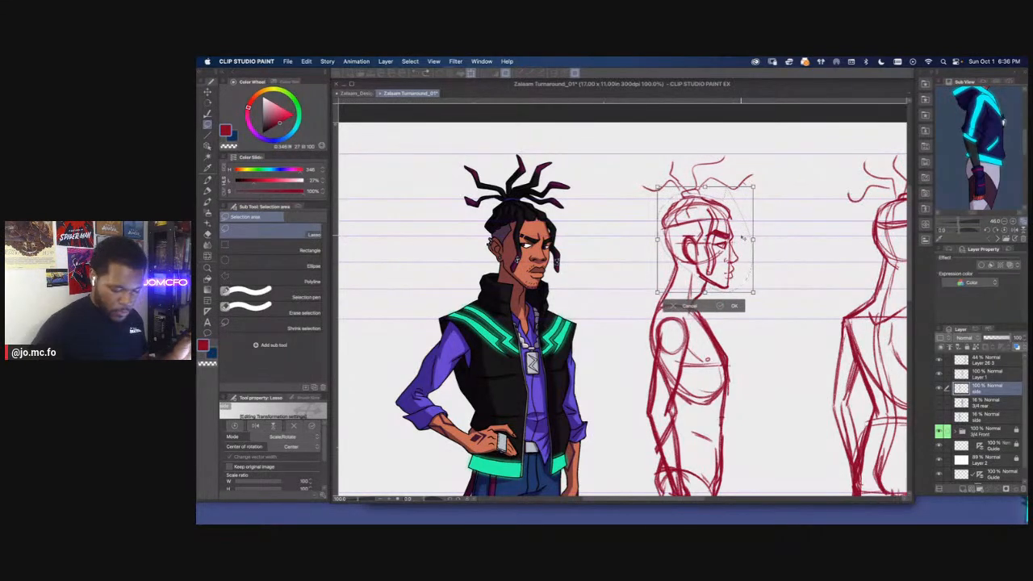
{"action": "key", "text": "super+shift+t"}
{"action": "left_click_drag", "start_coordinate": [753, 239], "coordinate": [747, 240]}
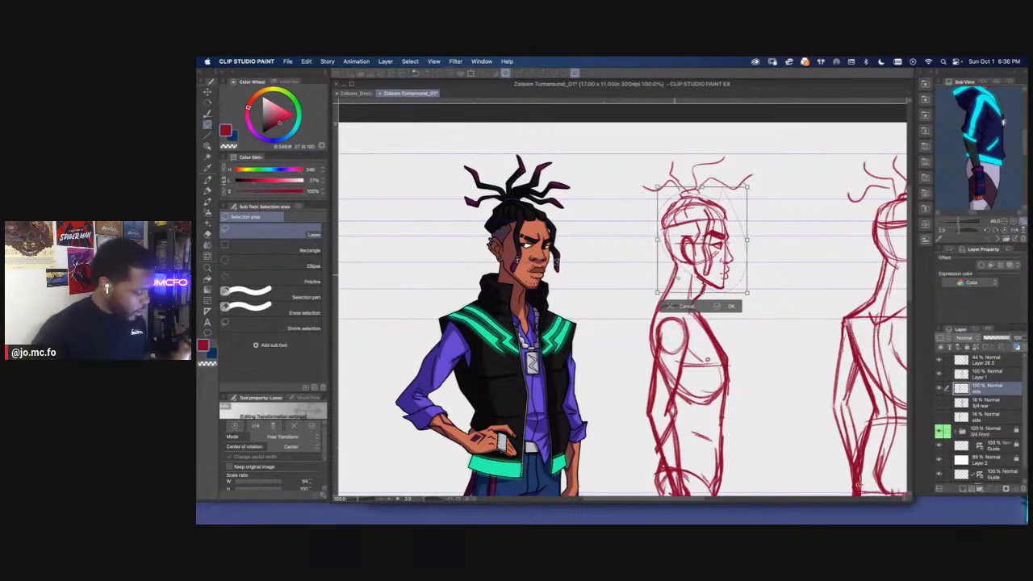
{"action": "key", "text": "Return"}
Erase the side figure's old neck lines and redraw the neck contours between the narrowed head and the shoulders
{"action": "key", "text": "e"}
{"action": "mouse_move", "coordinate": [669, 278]}
{"action": "left_mouse_down"}
{"action": "mouse_move", "coordinate": [679, 273]}
{"action": "mouse_move", "coordinate": [691, 305]}
{"action": "mouse_move", "coordinate": [660, 307]}
{"action": "left_mouse_up"}
{"action": "key", "text": "p"}
{"action": "left_click_drag", "start_coordinate": [701, 279], "coordinate": [691, 307]}
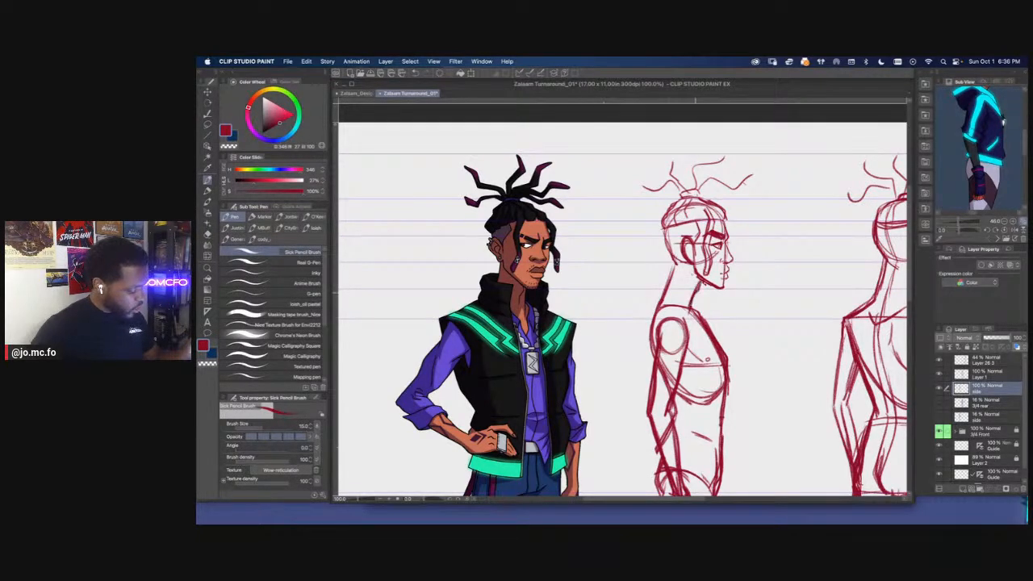
Touch up the side figure's front and back neck contours, reducing the pencil brush size to 12
{"action": "left_click_drag", "start_coordinate": [674, 263], "coordinate": [663, 296]}
{"action": "key", "text": "super+minus"}
{"action": "key", "text": "super+minus"}
{"action": "left_click_drag", "start_coordinate": [528, 320], "coordinate": [537, 249]}
{"action": "key", "text": "super+plus"}
{"action": "key", "text": "super+plus"}
{"action": "key", "text": "super+plus"}
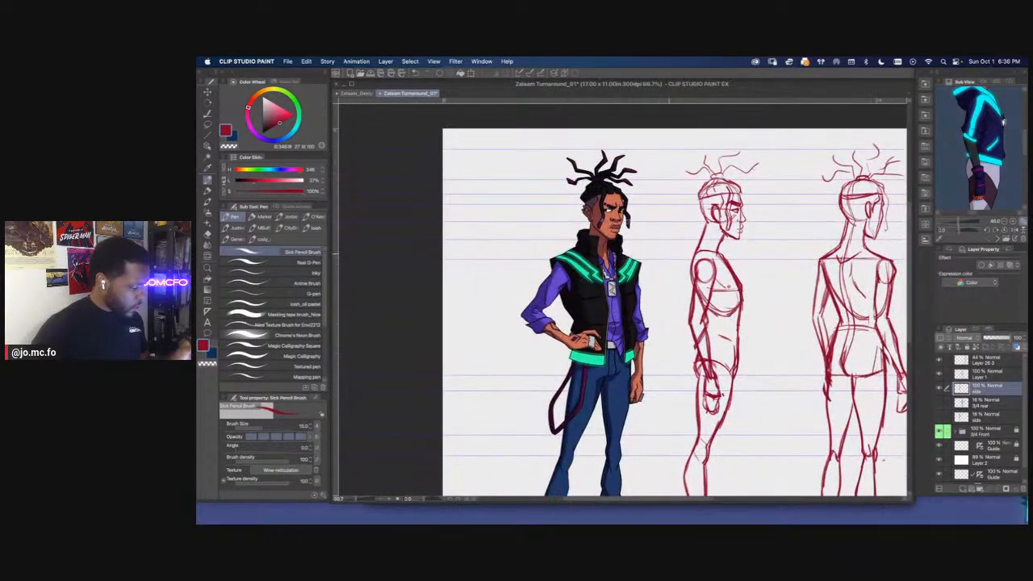
{"action": "left_click_drag", "start_coordinate": [716, 257], "coordinate": [697, 278]}
{"action": "key", "text": "bracketleft"}
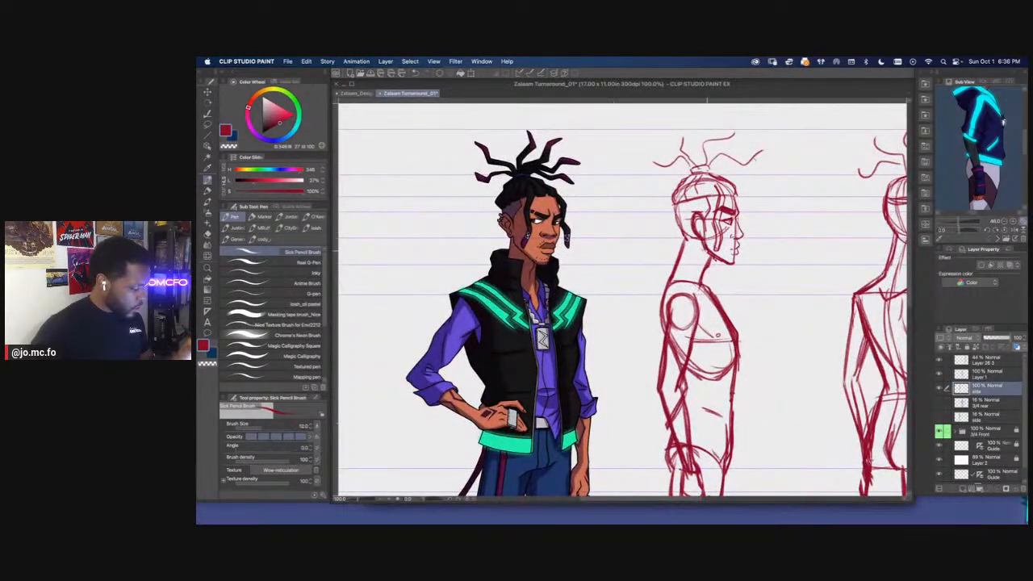
{"action": "left_click_drag", "start_coordinate": [700, 240], "coordinate": [708, 261]}
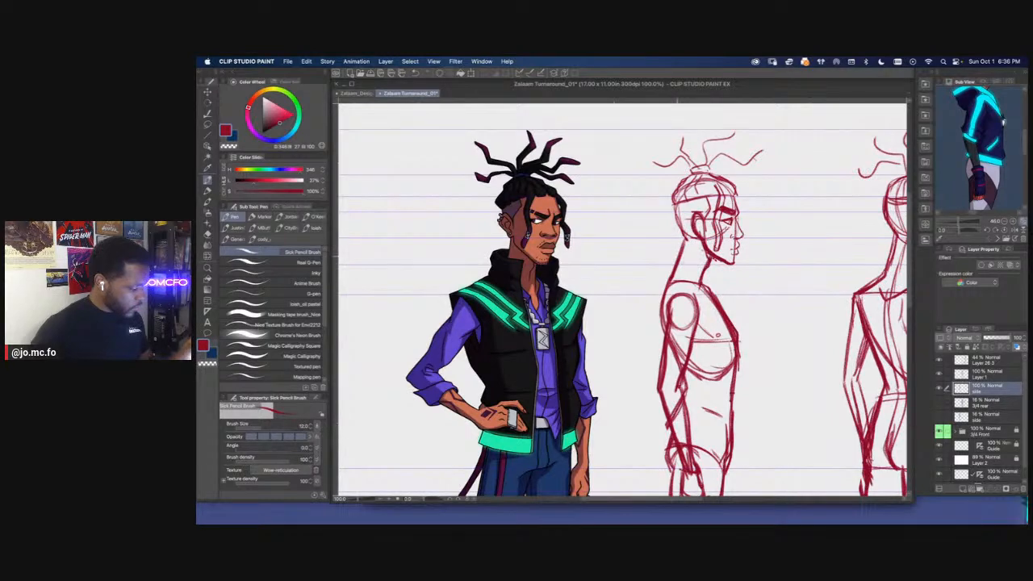
{"action": "key", "text": "super+minus"}
{"action": "key", "text": "super+minus"}
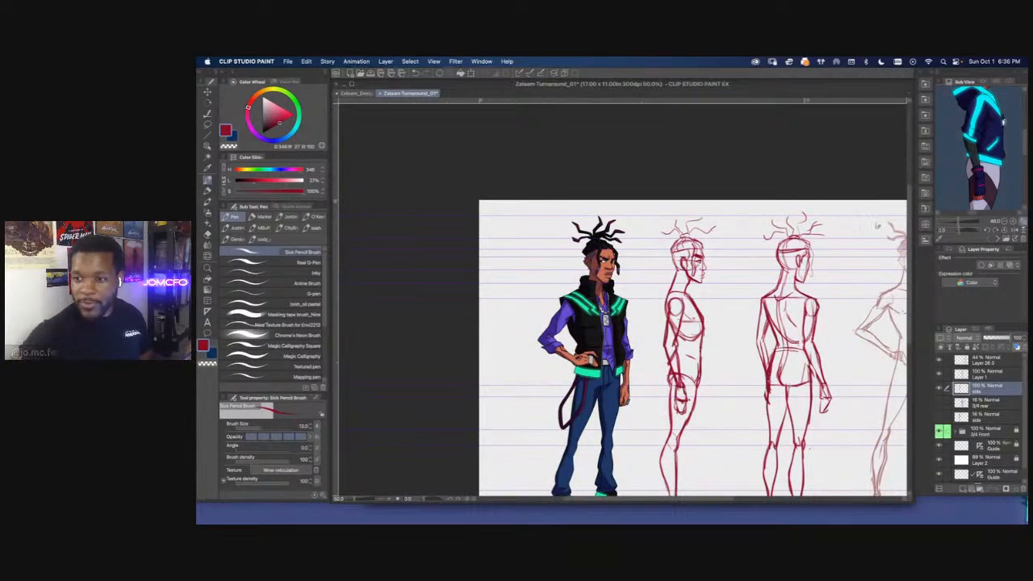
{"action": "key", "text": "Tab"}
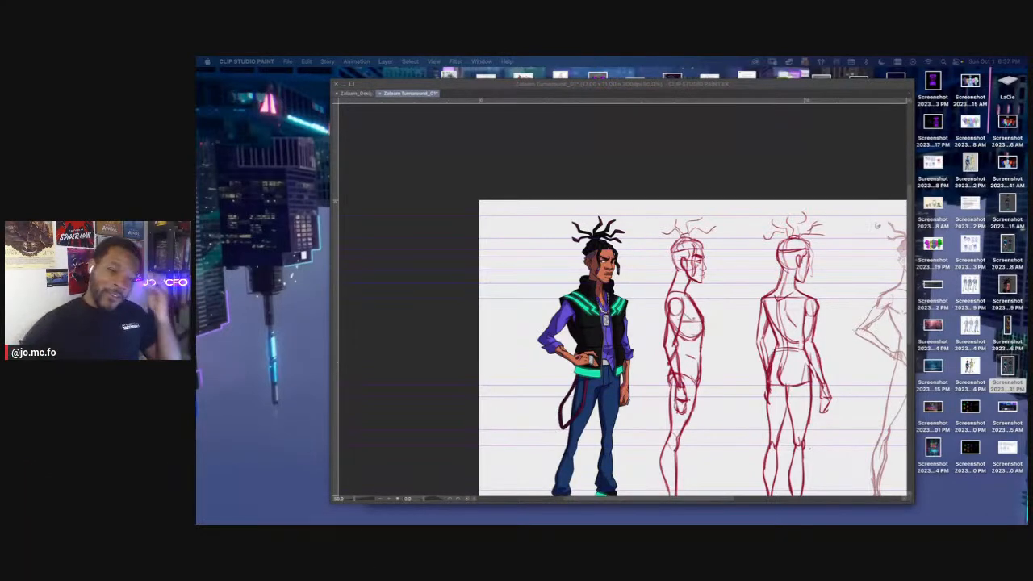
{"action": "key", "text": "Tab"}
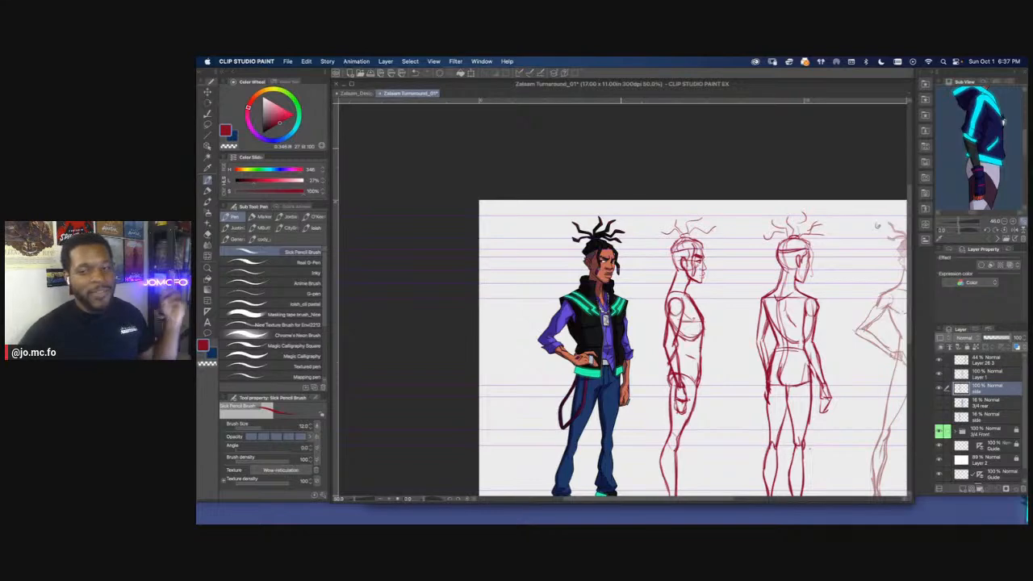
{"action": "left_click_drag", "start_coordinate": [654, 159], "coordinate": [611, 135]}
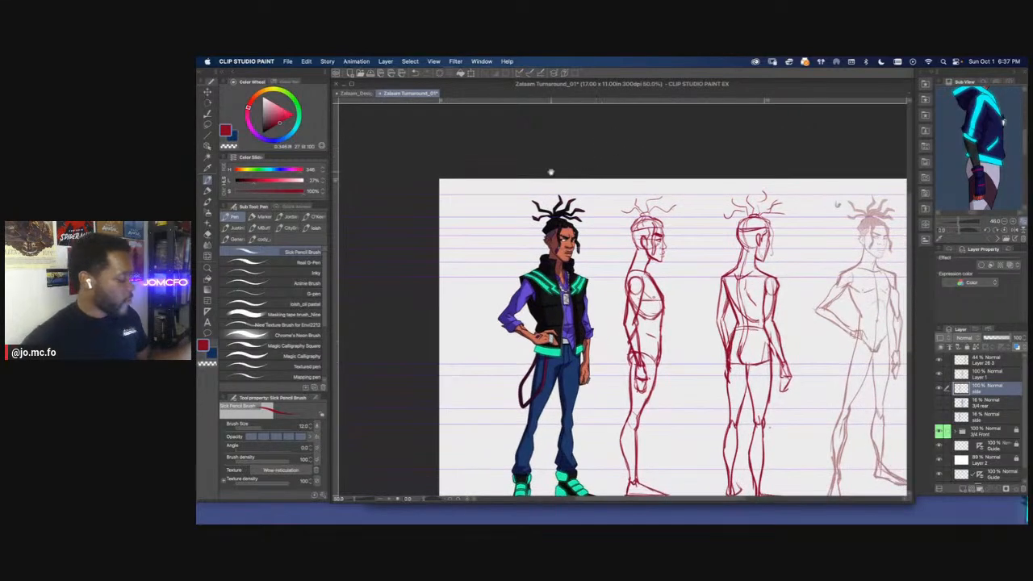
Erase the back of the side figure's head and upper neck, then redraw a cleaner contour from skull to neck
{"action": "left_click_drag", "start_coordinate": [525, 216], "coordinate": [660, 209]}
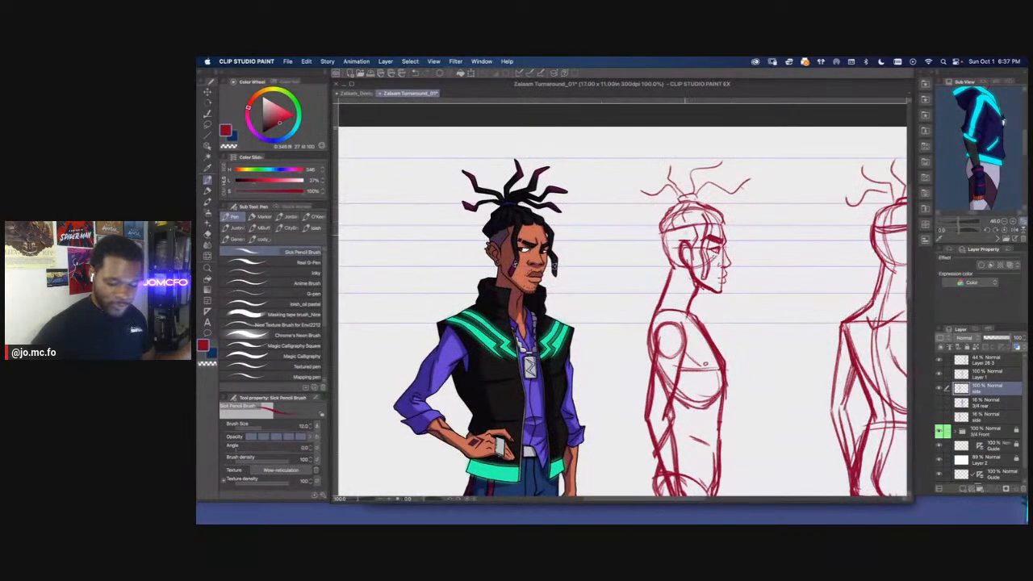
{"action": "key", "text": "e"}
{"action": "key", "text": "p"}
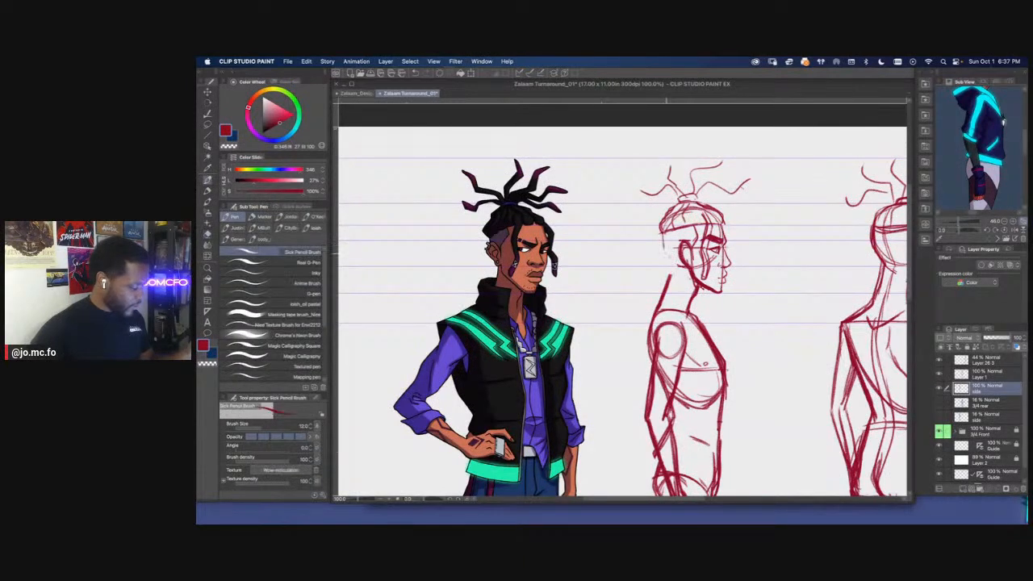
{"action": "left_click_drag", "start_coordinate": [663, 210], "coordinate": [544, 211]}
{"action": "scroll", "coordinate": [630, 260], "scroll_direction": "up", "scroll_amount": 1}
{"action": "left_click_drag", "start_coordinate": [721, 225], "coordinate": [708, 263]}
{"action": "scroll", "coordinate": [692, 290], "scroll_direction": "down", "scroll_amount": 1}
{"action": "left_click_drag", "start_coordinate": [673, 339], "coordinate": [649, 335]}
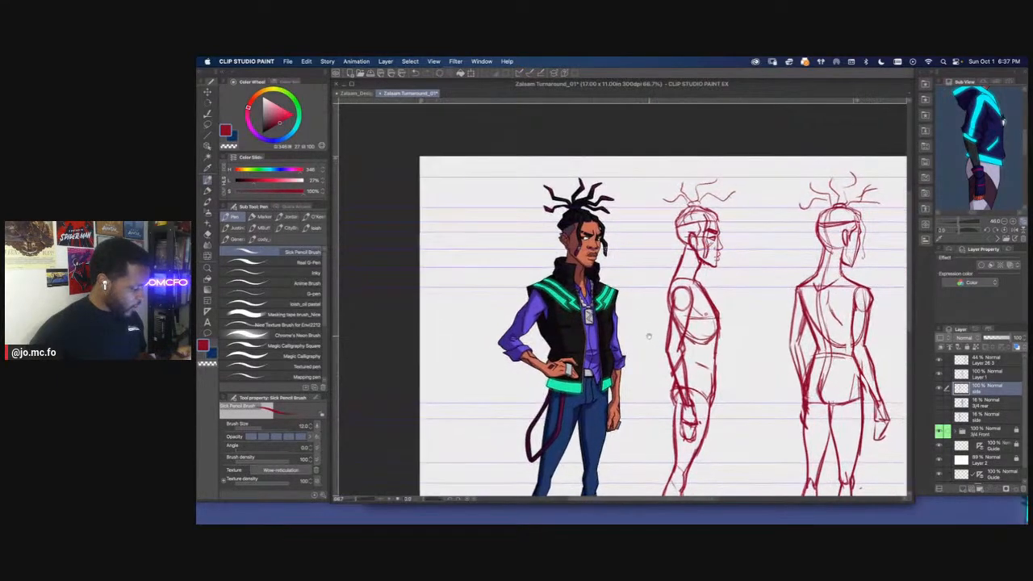
{"action": "scroll", "coordinate": [666, 307], "scroll_direction": "up", "scroll_amount": 1}
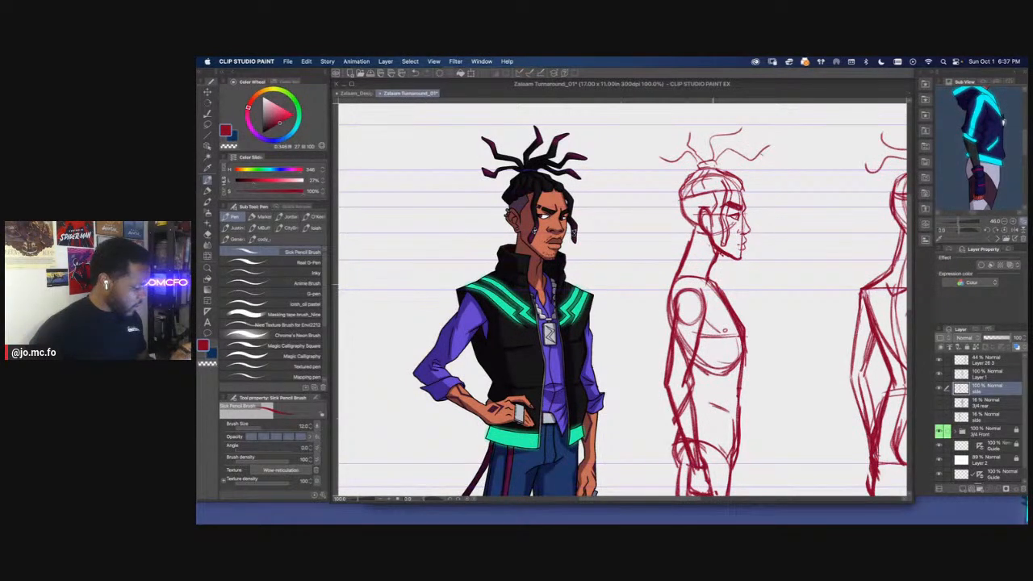
Undo the stroke across the side figure's neck base and refine the neck contour, setting the pencil brush size to 15
{"action": "left_click_drag", "start_coordinate": [674, 286], "coordinate": [705, 287]}
{"action": "key", "text": "super+z"}
{"action": "key", "text": "super+z"}
{"action": "mouse_move", "coordinate": [704, 245]}
{"action": "left_mouse_down"}
{"action": "mouse_move", "coordinate": [704, 274]}
{"action": "mouse_move", "coordinate": [721, 265]}
{"action": "mouse_move", "coordinate": [712, 252]}
{"action": "mouse_move", "coordinate": [721, 280]}
{"action": "left_mouse_up"}
{"action": "scroll", "coordinate": [705, 271], "scroll_direction": "down", "scroll_amount": 1}
{"action": "scroll", "coordinate": [655, 209], "scroll_direction": "up", "scroll_amount": 1}
{"action": "key", "text": "]"}
{"action": "key", "text": "super+0"}
{"action": "left_click_drag", "start_coordinate": [564, 369], "coordinate": [596, 371]}
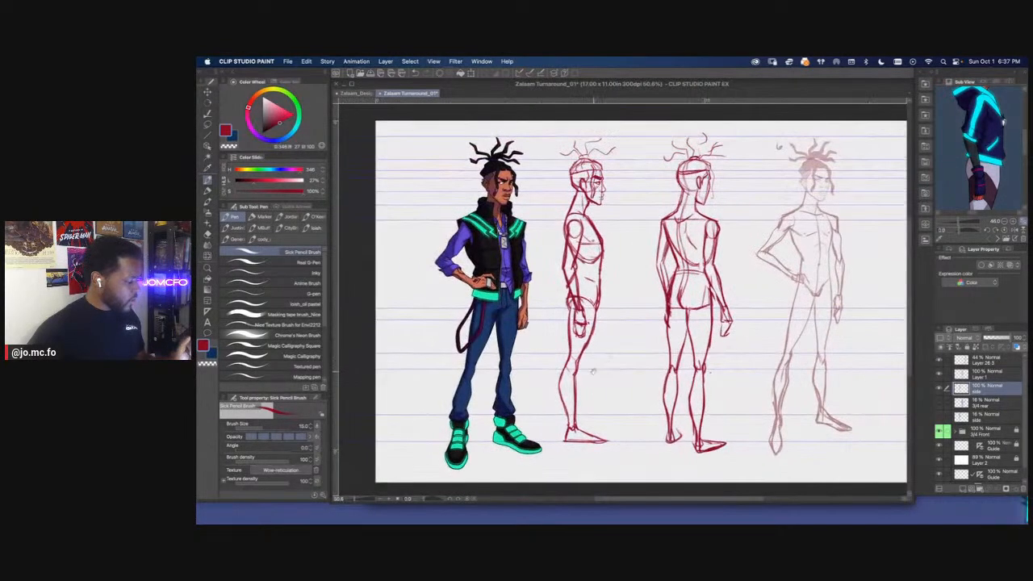
{"action": "left_click_drag", "start_coordinate": [564, 323], "coordinate": [601, 369]}
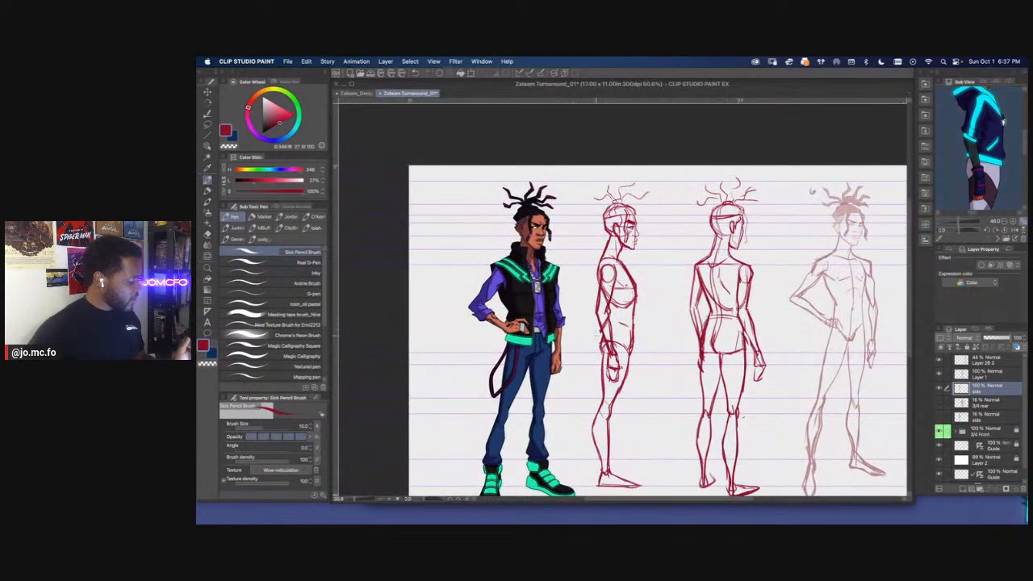
{"action": "scroll", "coordinate": [598, 332], "scroll_direction": "up", "scroll_amount": 1}
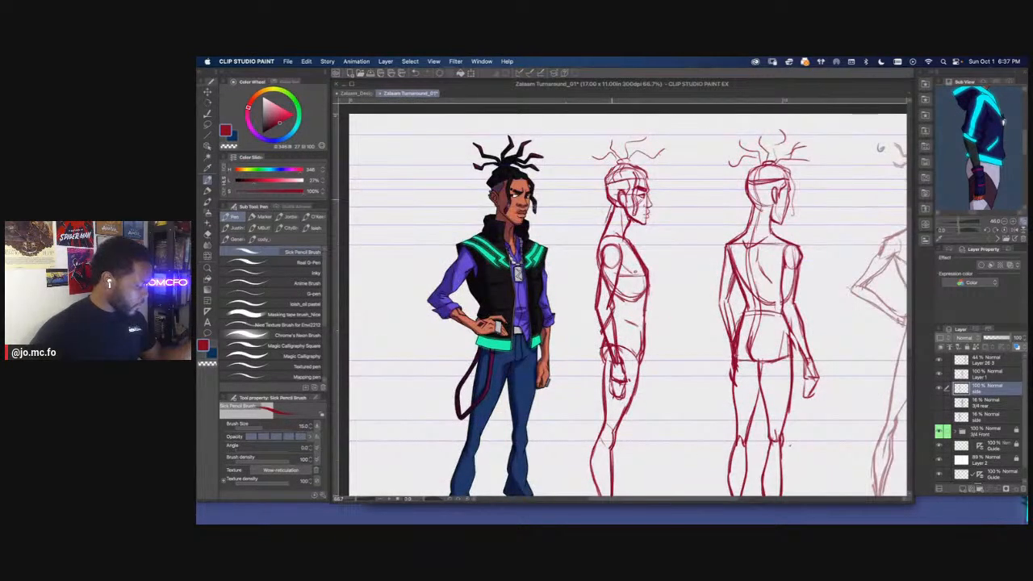
{"action": "key", "text": "e"}
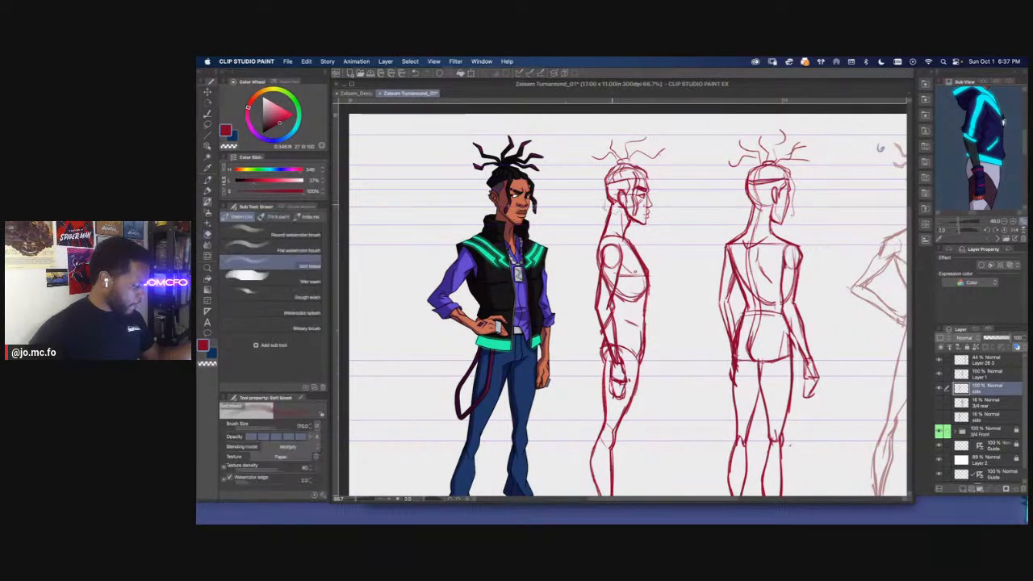
{"action": "key", "text": "p"}
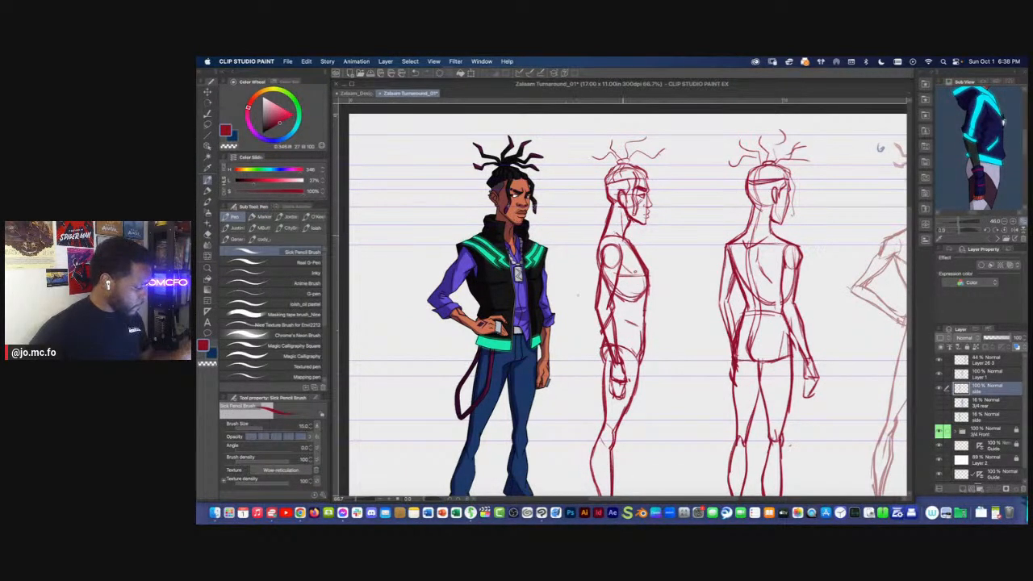
Hide the faint front-pose sketch on Layer 26 3 and add a new raster layer directly above Layer 1
{"action": "scroll", "coordinate": [601, 267], "scroll_direction": "down", "scroll_amount": 3}
{"action": "left_click_drag", "start_coordinate": [513, 381], "coordinate": [492, 347]}
{"action": "scroll", "coordinate": [668, 336], "scroll_direction": "down", "scroll_amount": 2}
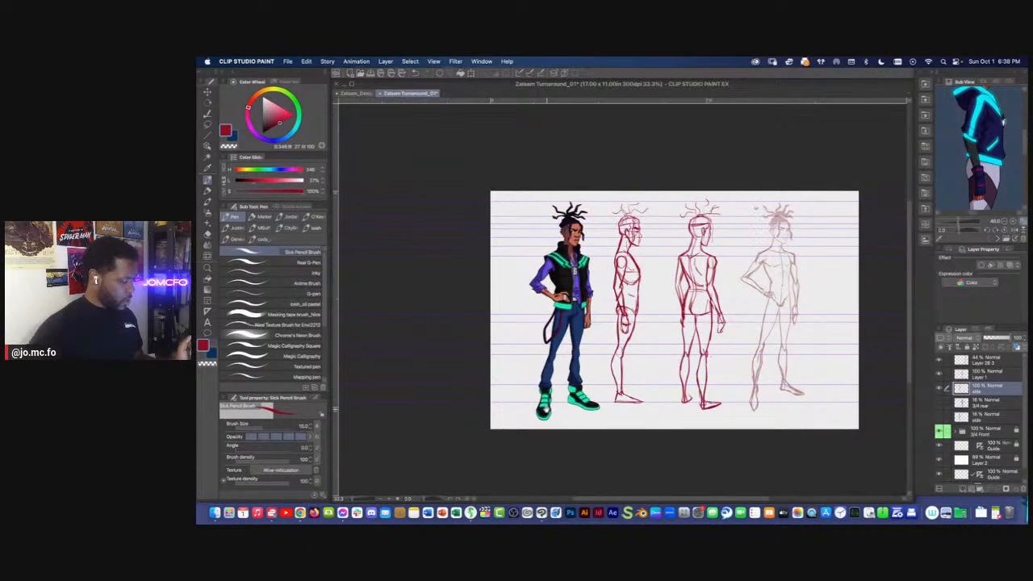
{"action": "left_click", "coordinate": [941, 361]}
{"action": "left_click", "coordinate": [941, 361]}
{"action": "left_click", "coordinate": [940, 361]}
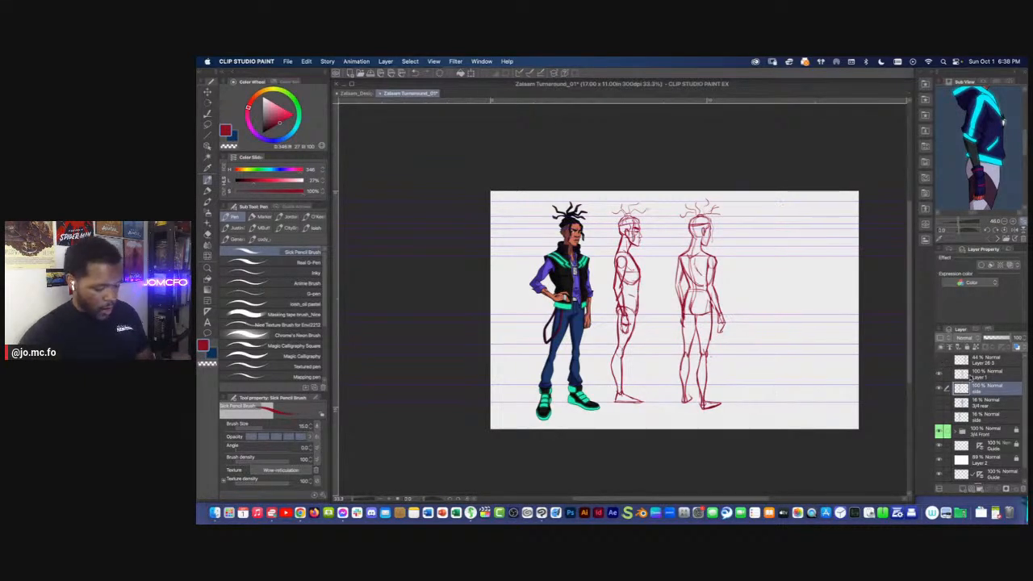
{"action": "left_click", "coordinate": [973, 374]}
{"action": "left_click", "coordinate": [963, 488]}
Select Layer 1 and the side layer together and lower their opacity to 15%
{"action": "key", "text": "super+plus"}
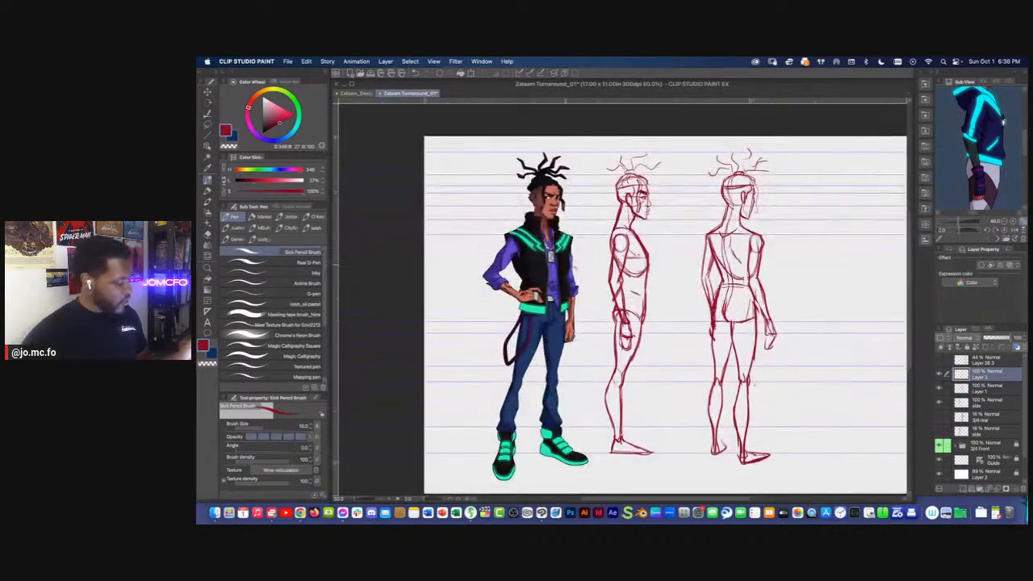
{"action": "left_click_drag", "start_coordinate": [637, 292], "coordinate": [661, 308]}
{"action": "left_click", "coordinate": [975, 402]}
{"action": "left_click_drag", "start_coordinate": [1001, 337], "coordinate": [987, 337]}
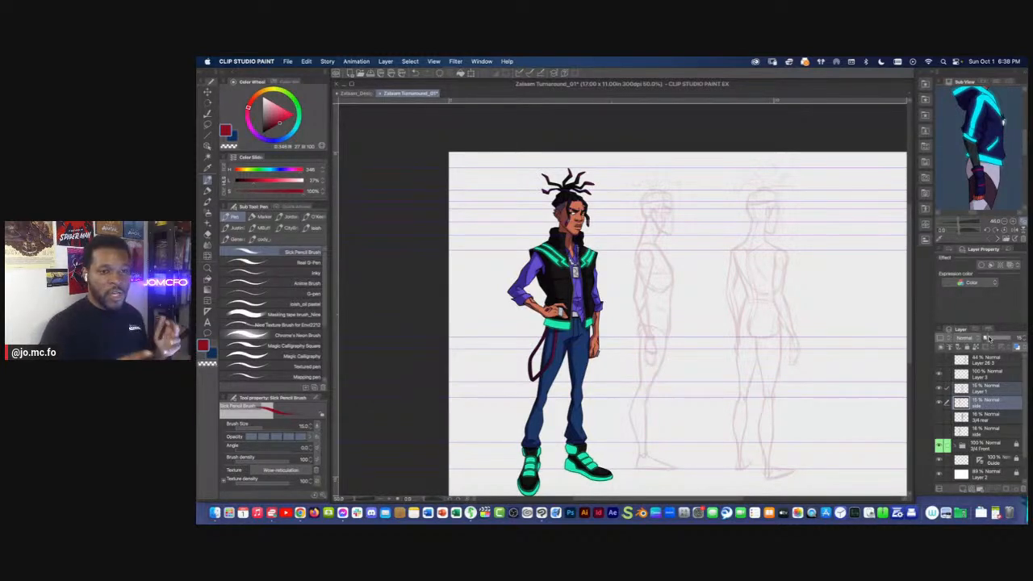
Switch to the Zalaam_Design_01 document and hide its COMPLETE folder to uncover the rough sketches
{"action": "key", "text": "ctrl+Tab"}
{"action": "scroll", "coordinate": [1016, 387], "scroll_direction": "up", "scroll_amount": 3}
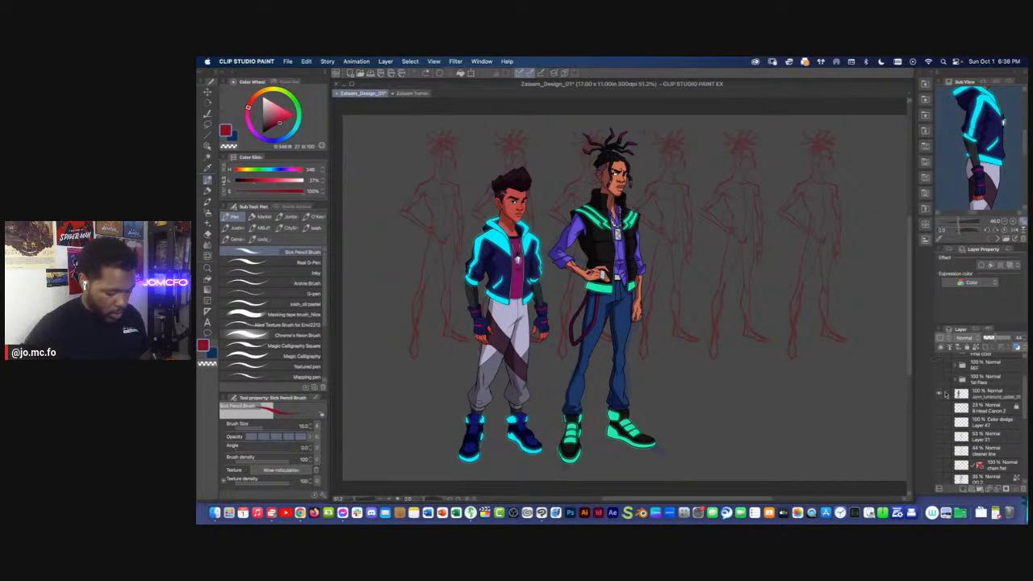
{"action": "scroll", "coordinate": [941, 394], "scroll_direction": "up", "scroll_amount": 3}
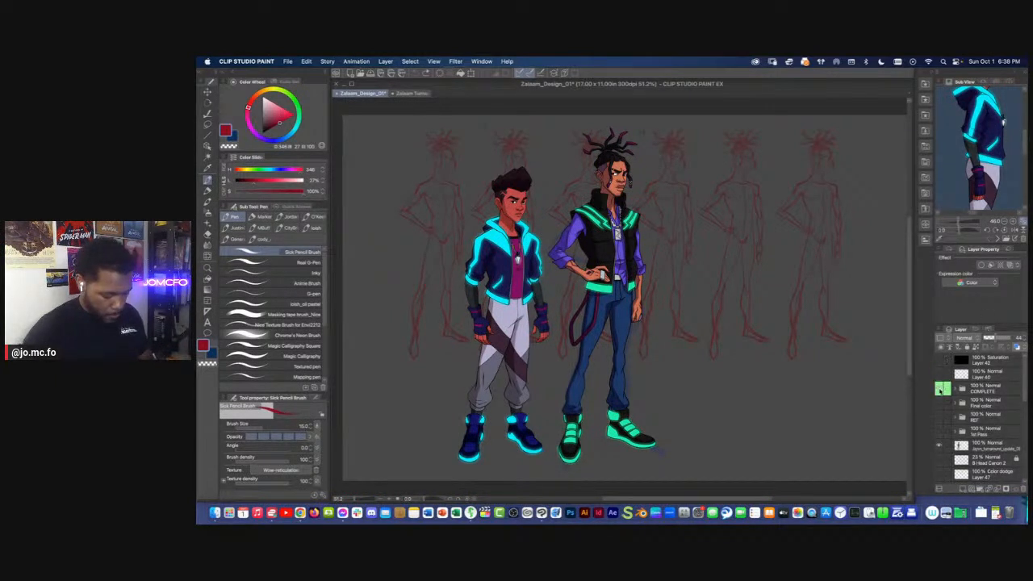
{"action": "left_click", "coordinate": [940, 391]}
{"action": "scroll", "coordinate": [1003, 394], "scroll_direction": "down", "scroll_amount": 5}
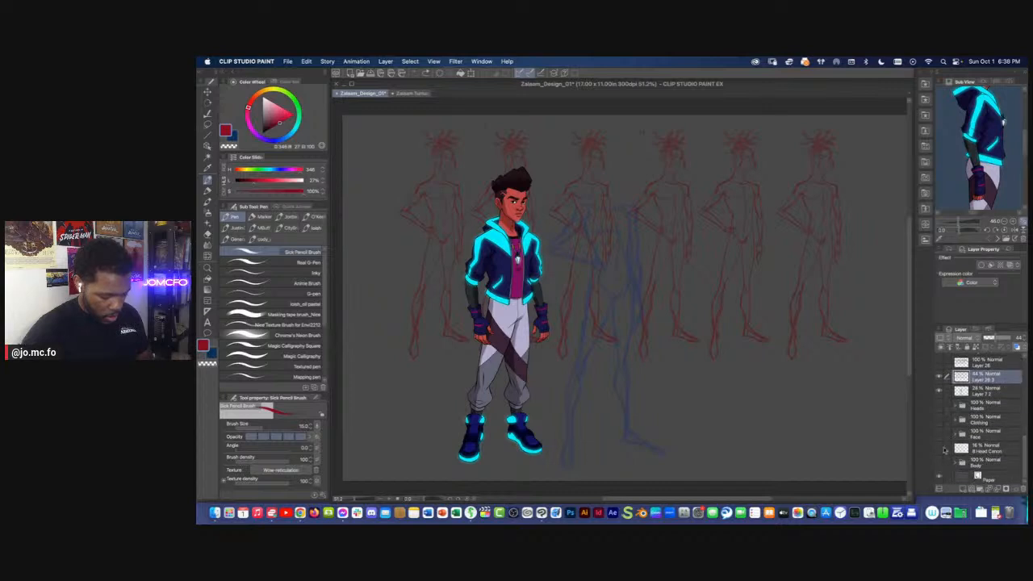
Preview the blue clothing sketches, then hide them together with the row of red pose sketches
{"action": "scroll", "coordinate": [940, 436], "scroll_direction": "up", "scroll_amount": 3}
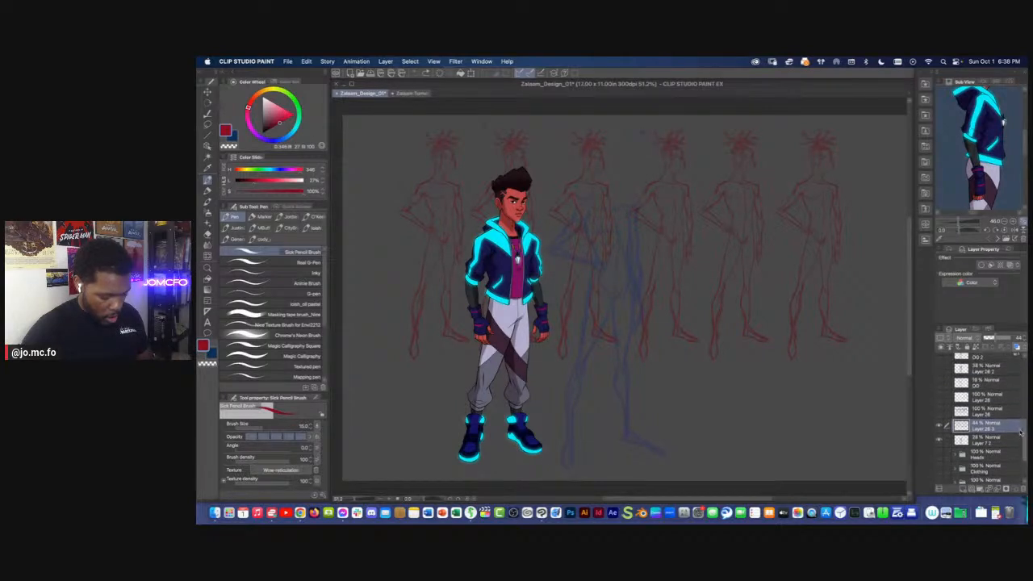
{"action": "left_click", "coordinate": [939, 415]}
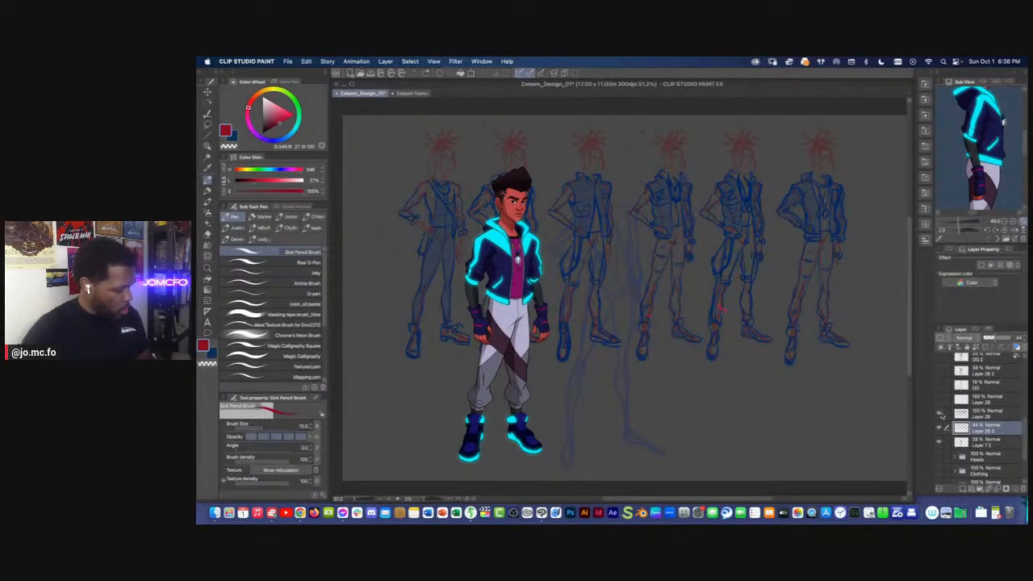
{"action": "left_click", "coordinate": [939, 400]}
{"action": "left_click_drag", "start_coordinate": [939, 428], "coordinate": [939, 399]}
{"action": "left_click", "coordinate": [940, 372]}
{"action": "left_click", "coordinate": [939, 373]}
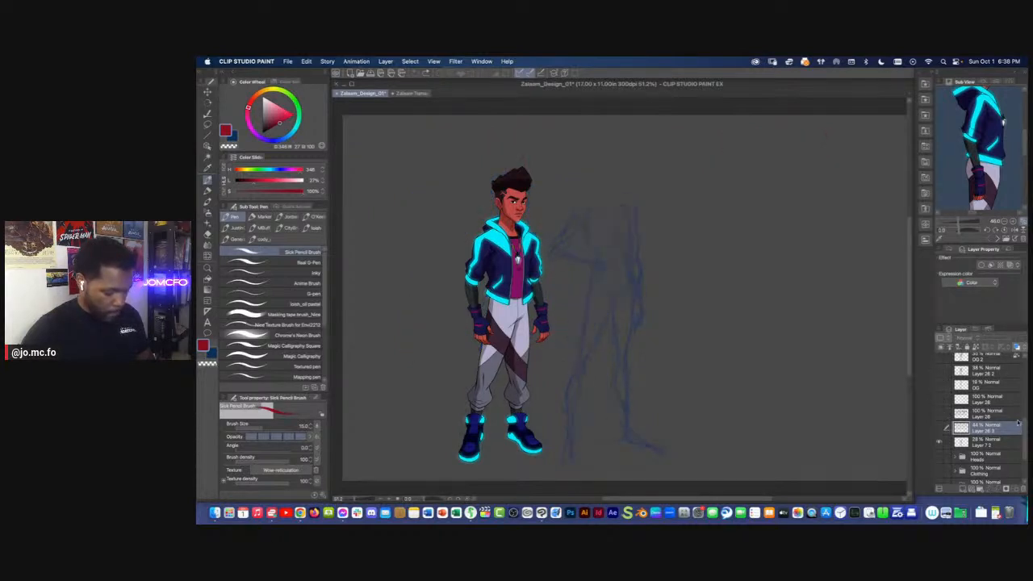
Show the cleaner line layer, raise its opacity to 100%, and inspect the character's upper-body line art
{"action": "scroll", "coordinate": [1024, 428], "scroll_direction": "up", "scroll_amount": 2}
{"action": "scroll", "coordinate": [1026, 428], "scroll_direction": "up", "scroll_amount": 2}
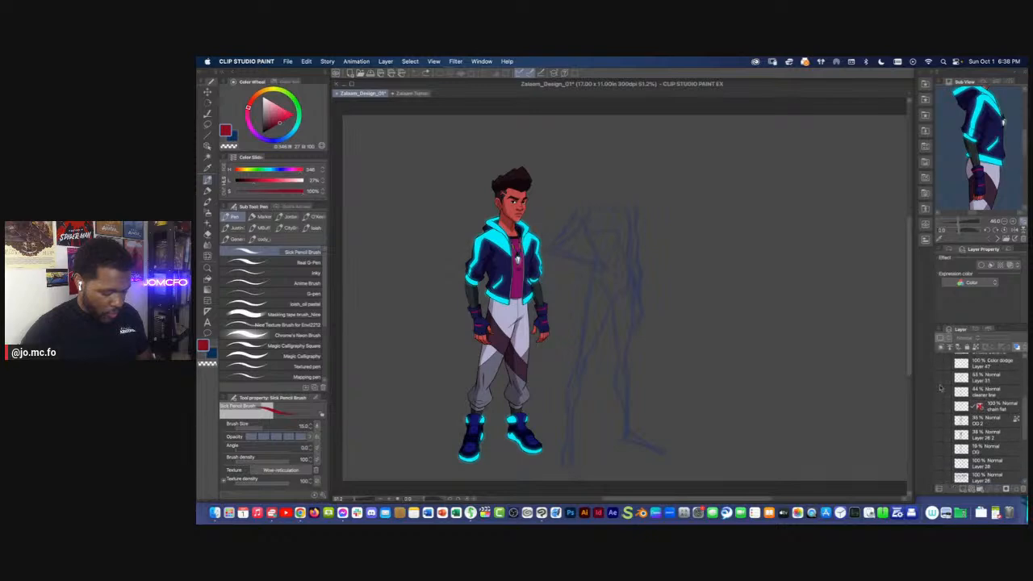
{"action": "left_click", "coordinate": [940, 393]}
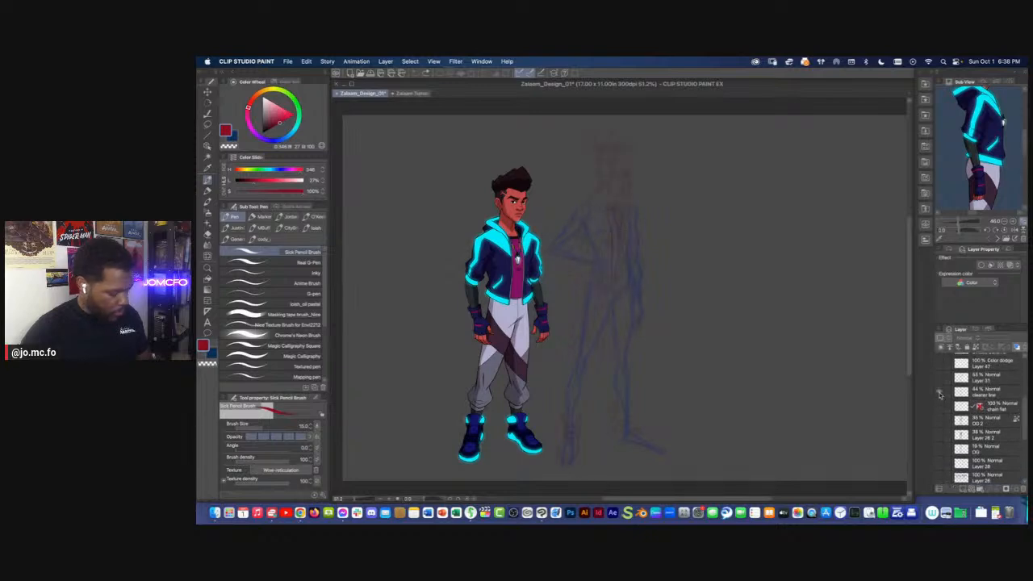
{"action": "left_click", "coordinate": [986, 393]}
{"action": "left_click_drag", "start_coordinate": [997, 338], "coordinate": [1023, 345]}
{"action": "key", "text": "super+plus"}
{"action": "key", "text": "super+plus"}
{"action": "mouse_move", "coordinate": [625, 222]}
{"action": "left_mouse_down"}
{"action": "mouse_move", "coordinate": [676, 300]}
{"action": "mouse_move", "coordinate": [765, 369]}
{"action": "left_mouse_up"}
{"action": "key", "text": "super+plus"}
{"action": "mouse_move", "coordinate": [752, 316]}
{"action": "left_mouse_down"}
{"action": "mouse_move", "coordinate": [697, 310]}
{"action": "mouse_move", "coordinate": [627, 328]}
{"action": "left_mouse_up"}
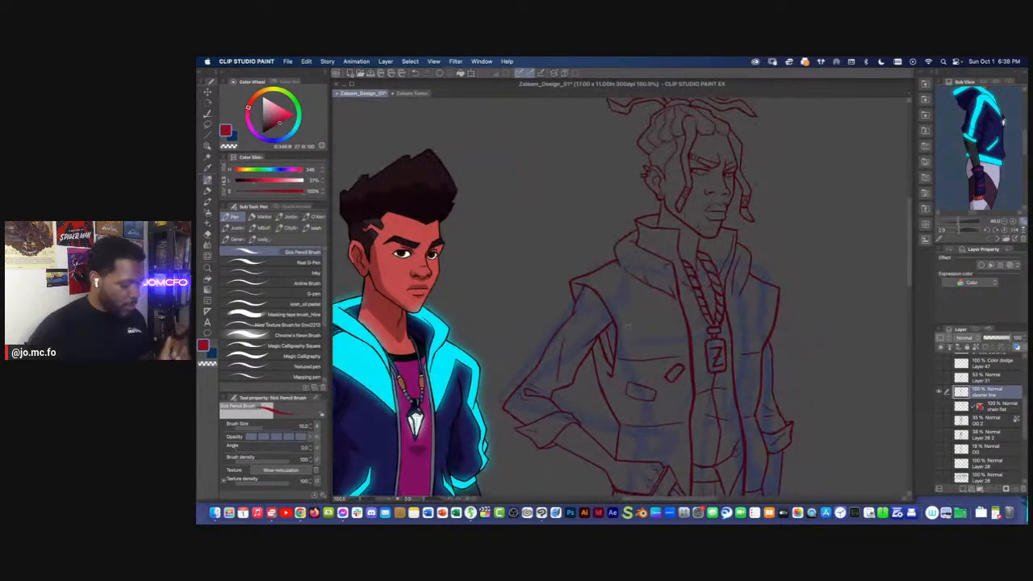
Hide the cleaner line layer, show the OG 2 layer instead, and raise its opacity to 100% to view the outfit sketch
{"action": "left_click", "coordinate": [940, 407]}
{"action": "left_click", "coordinate": [942, 412]}
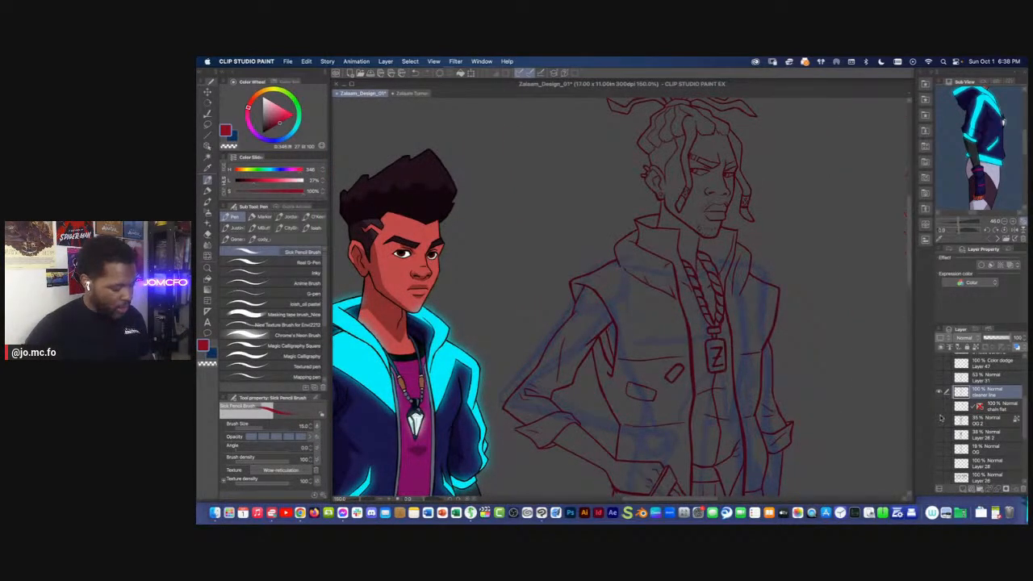
{"action": "left_click", "coordinate": [940, 421]}
{"action": "key", "text": "super+minus"}
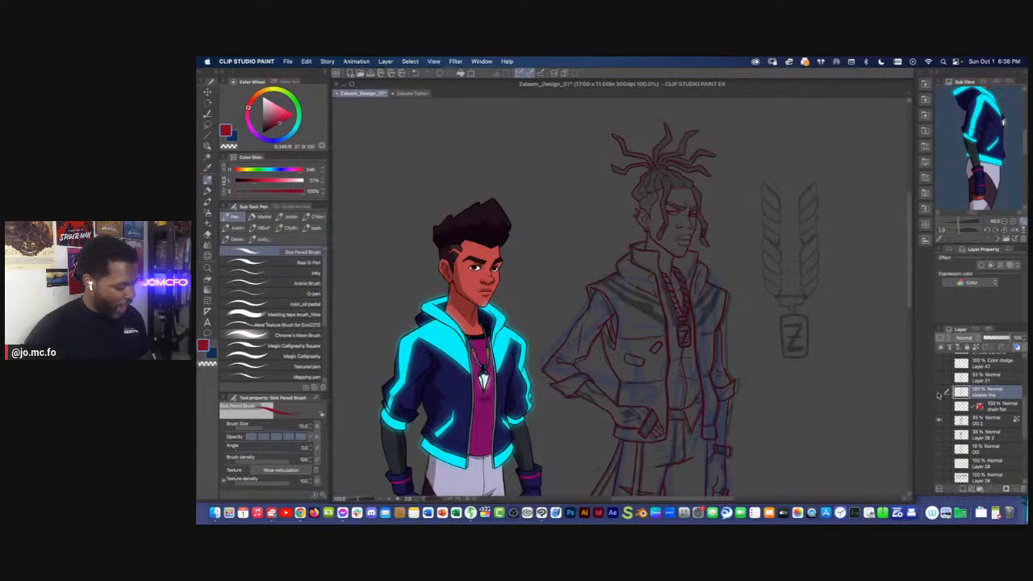
{"action": "left_click", "coordinate": [939, 394]}
{"action": "key", "text": "super+plus"}
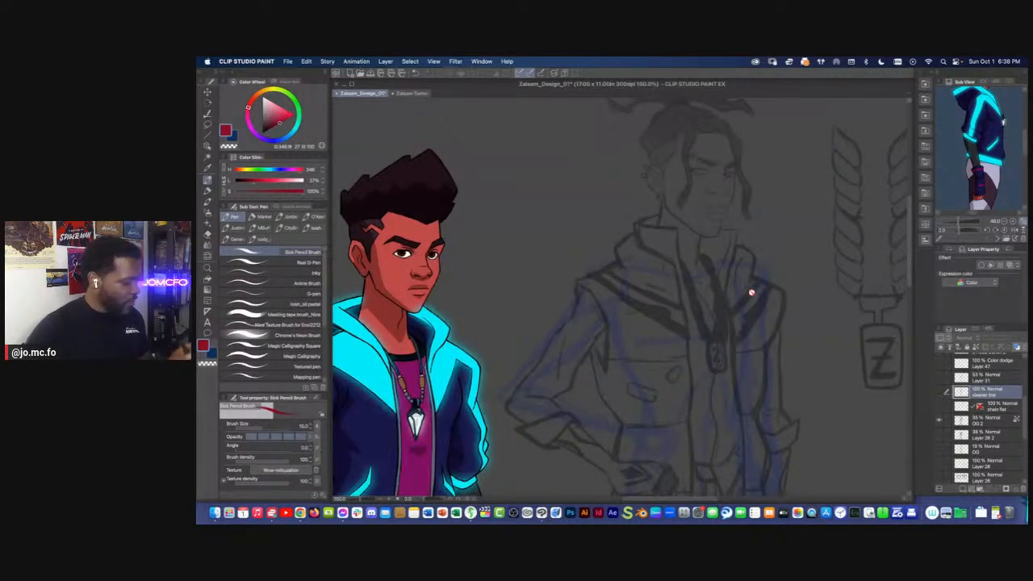
{"action": "left_click", "coordinate": [981, 422]}
{"action": "left_click_drag", "start_coordinate": [996, 339], "coordinate": [1012, 339]}
{"action": "key", "text": "super+minus"}
{"action": "left_click_drag", "start_coordinate": [609, 284], "coordinate": [587, 241]}
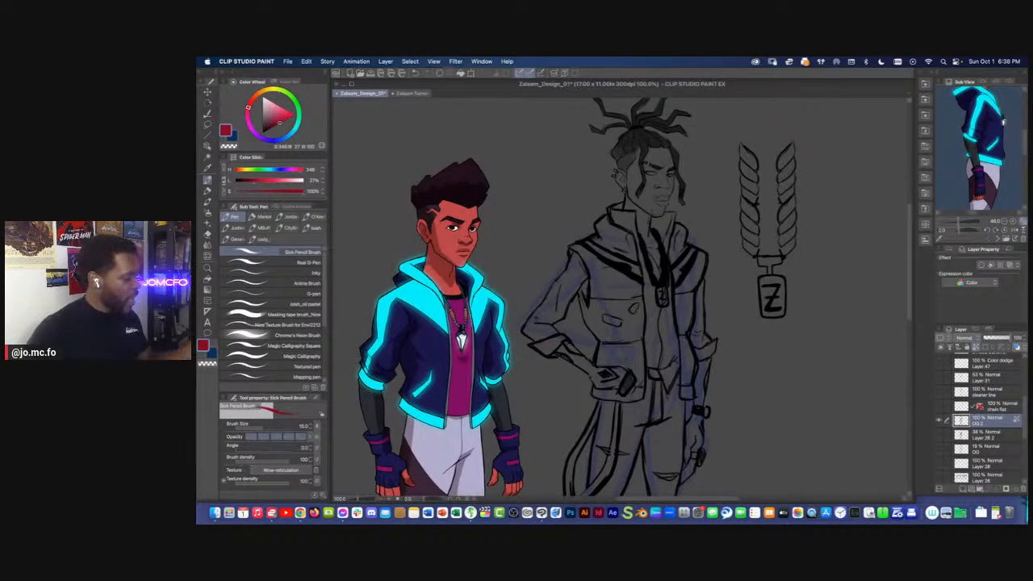
Return to the Zalaam Turnaround_01 document and make the new empty Layer 3 active
{"action": "left_click", "coordinate": [399, 93]}
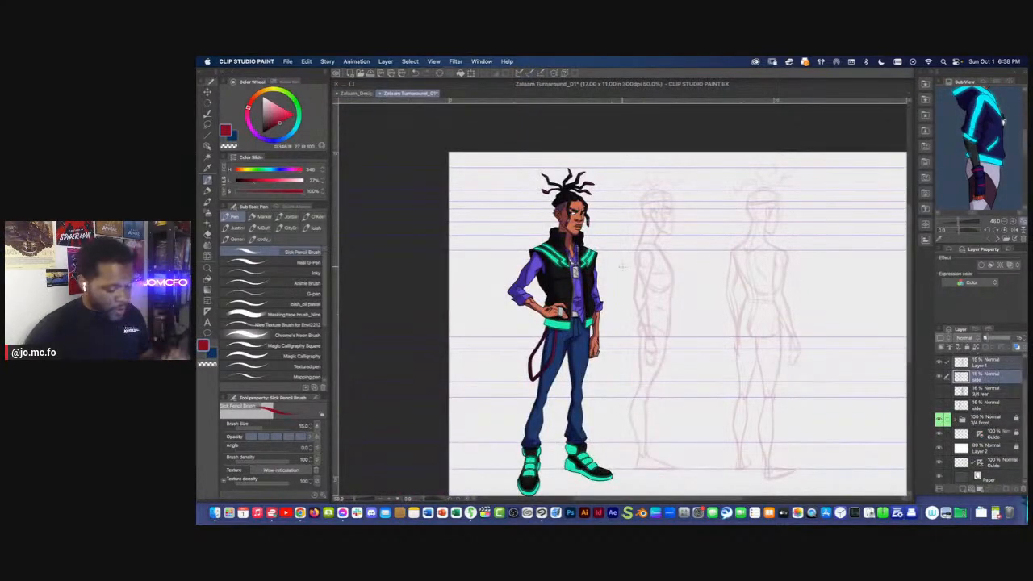
{"action": "left_click_drag", "start_coordinate": [1022, 391], "coordinate": [1020, 367]}
{"action": "left_click", "coordinate": [973, 375]}
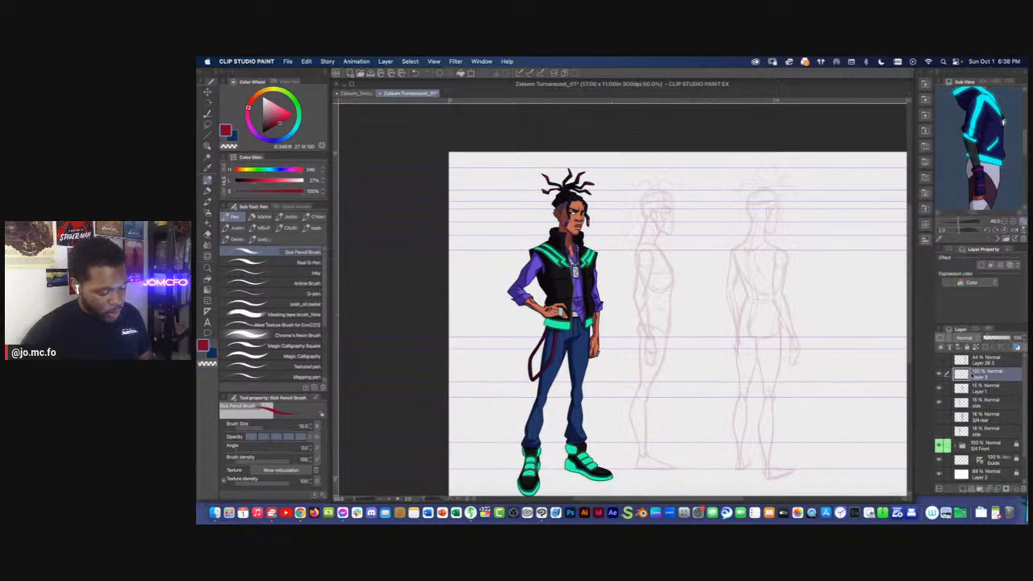
Choose the Marker pen sub tool and change the drawing colour from red to blue
{"action": "key", "text": "super+plus"}
{"action": "left_click_drag", "start_coordinate": [642, 250], "coordinate": [679, 274]}
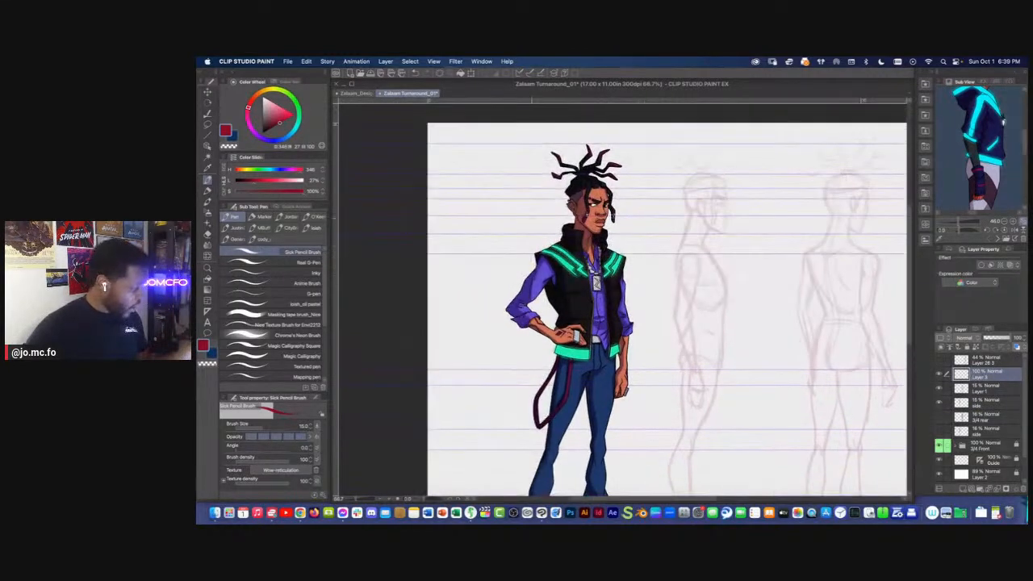
{"action": "left_click", "coordinate": [209, 191]}
{"action": "left_click", "coordinate": [282, 138]}
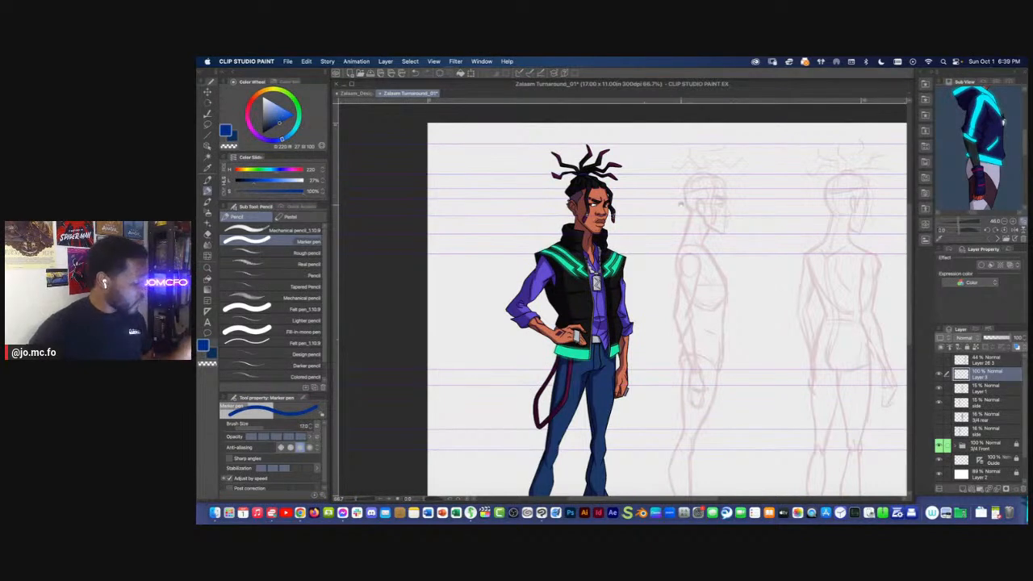
{"action": "key", "text": "super+plus"}
{"action": "key", "text": "bracketleft"}
{"action": "key", "text": "bracketleft"}
{"action": "key", "text": "bracketleft"}
{"action": "left_click_drag", "start_coordinate": [572, 216], "coordinate": [518, 220]}
{"action": "key", "text": "bracketleft"}
{"action": "left_click_drag", "start_coordinate": [699, 225], "coordinate": [679, 225]}
{"action": "key", "text": "super+z"}
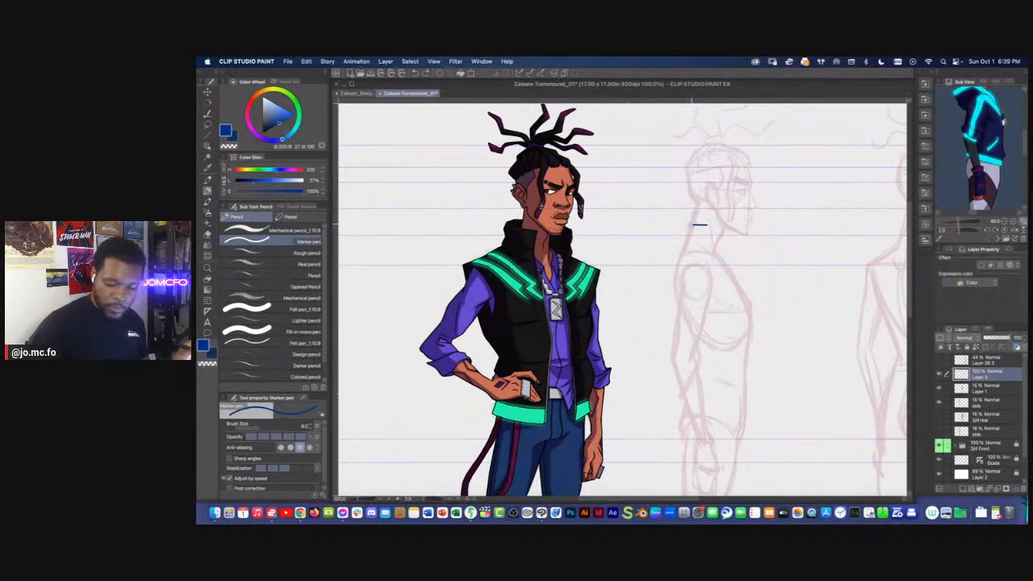
Sketch the vest's high folded collar in blue around the side figure's neck with the Sick Pencil Brush
{"action": "key", "text": "p"}
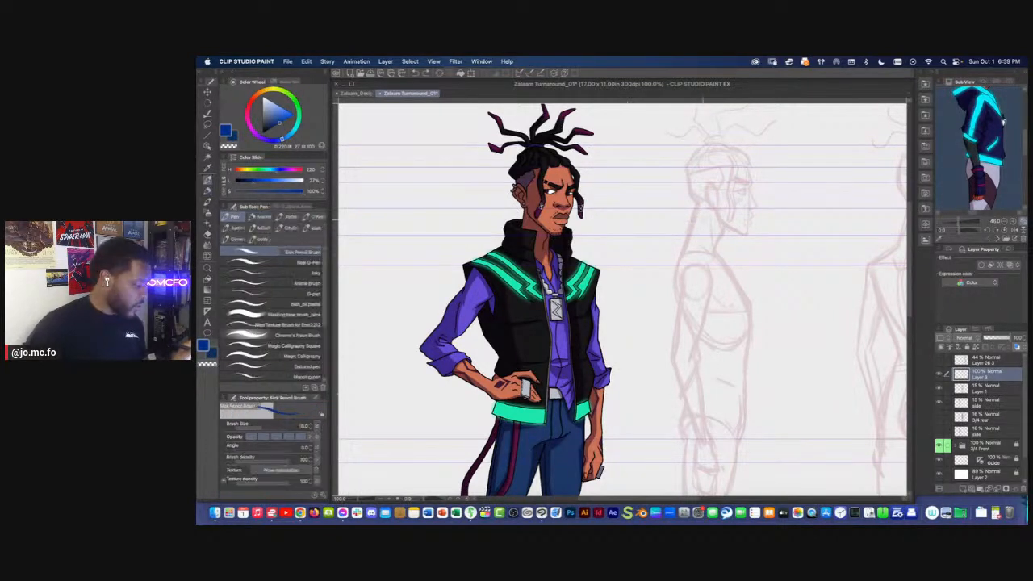
{"action": "left_click_drag", "start_coordinate": [711, 221], "coordinate": [680, 220]}
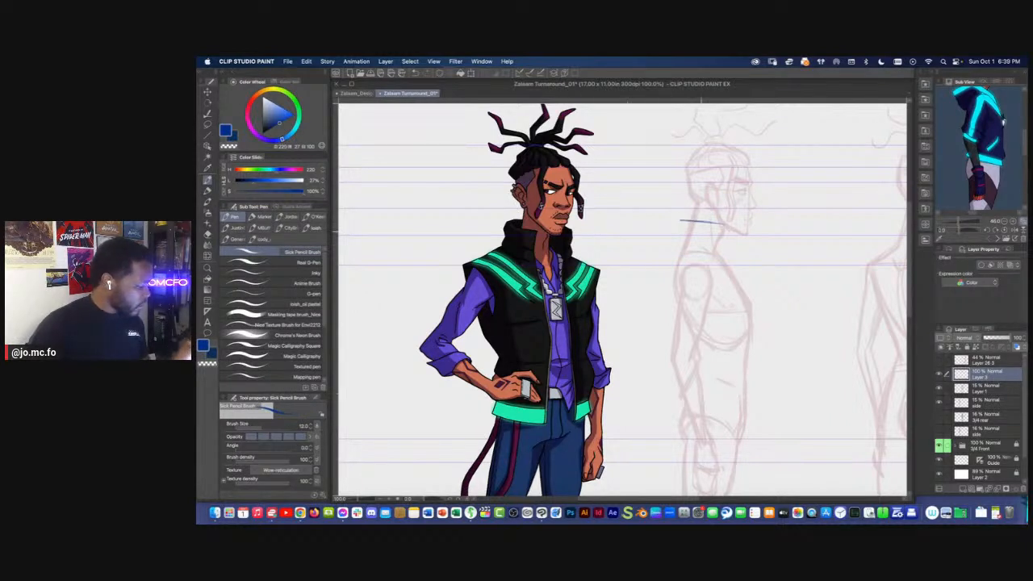
{"action": "mouse_move", "coordinate": [728, 232]}
{"action": "left_mouse_down"}
{"action": "mouse_move", "coordinate": [685, 220]}
{"action": "mouse_move", "coordinate": [716, 253]}
{"action": "mouse_move", "coordinate": [682, 219]}
{"action": "left_mouse_up"}
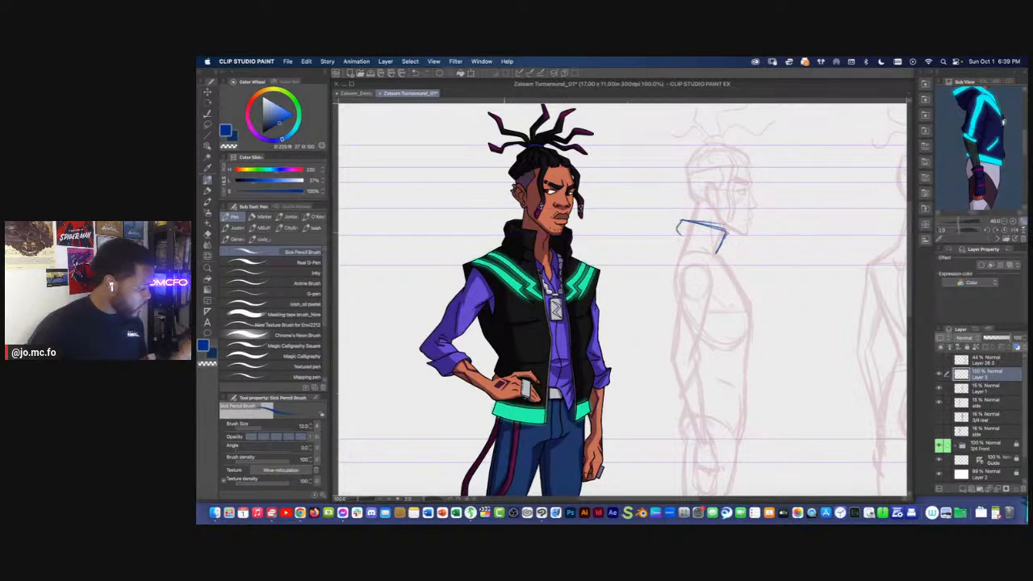
{"action": "mouse_move", "coordinate": [722, 235]}
{"action": "left_mouse_down"}
{"action": "mouse_move", "coordinate": [675, 241]}
{"action": "mouse_move", "coordinate": [717, 253]}
{"action": "left_mouse_up"}
{"action": "left_click_drag", "start_coordinate": [691, 305], "coordinate": [686, 308]}
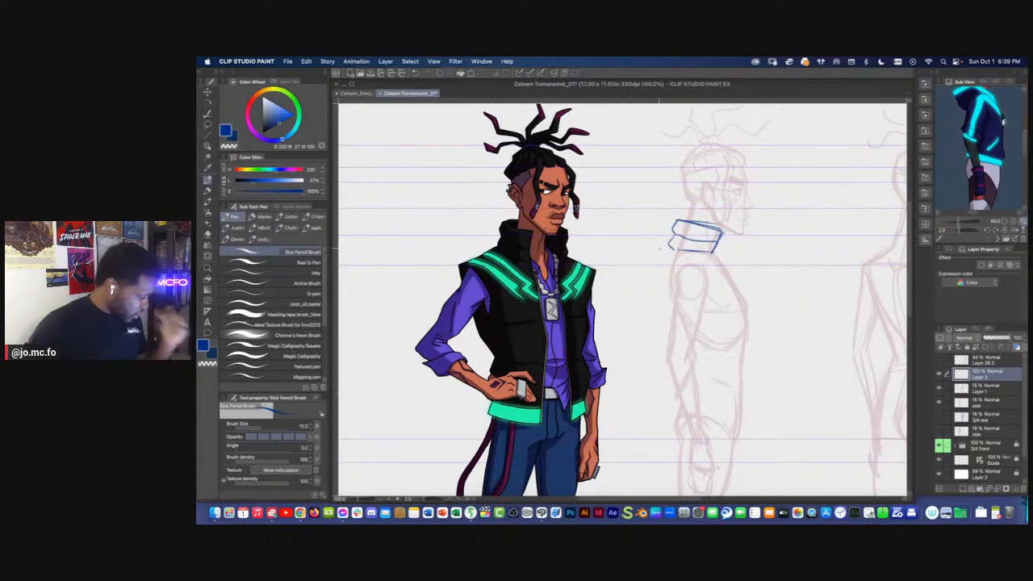
{"action": "mouse_move", "coordinate": [733, 234]}
{"action": "left_mouse_down"}
{"action": "mouse_move", "coordinate": [706, 226]}
{"action": "mouse_move", "coordinate": [691, 251]}
{"action": "left_mouse_up"}
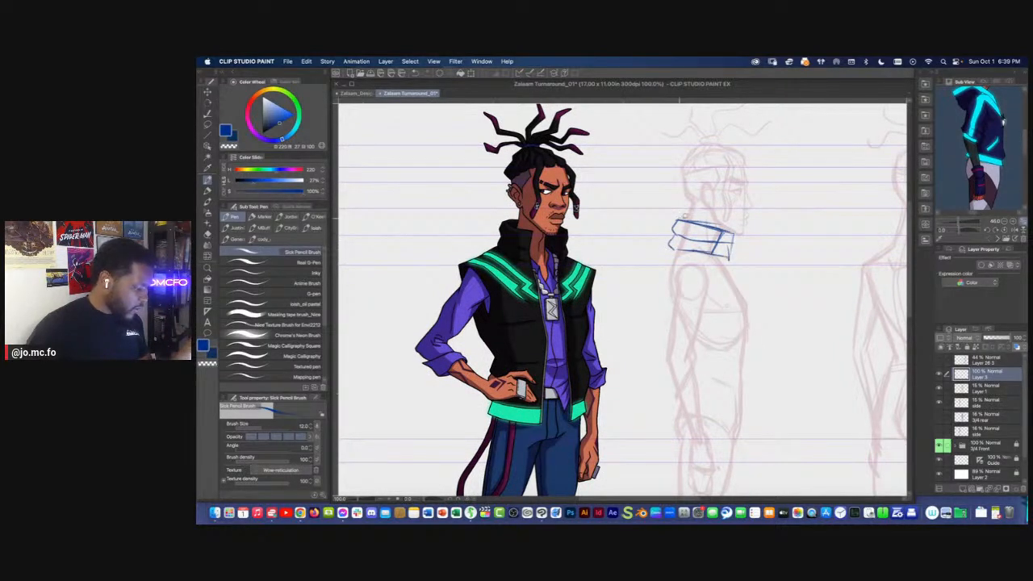
Free-transform the side figure's collar sketch, pulling its back edge slightly inward toward the neck
{"action": "key", "text": "m"}
{"action": "key", "text": "super+t"}
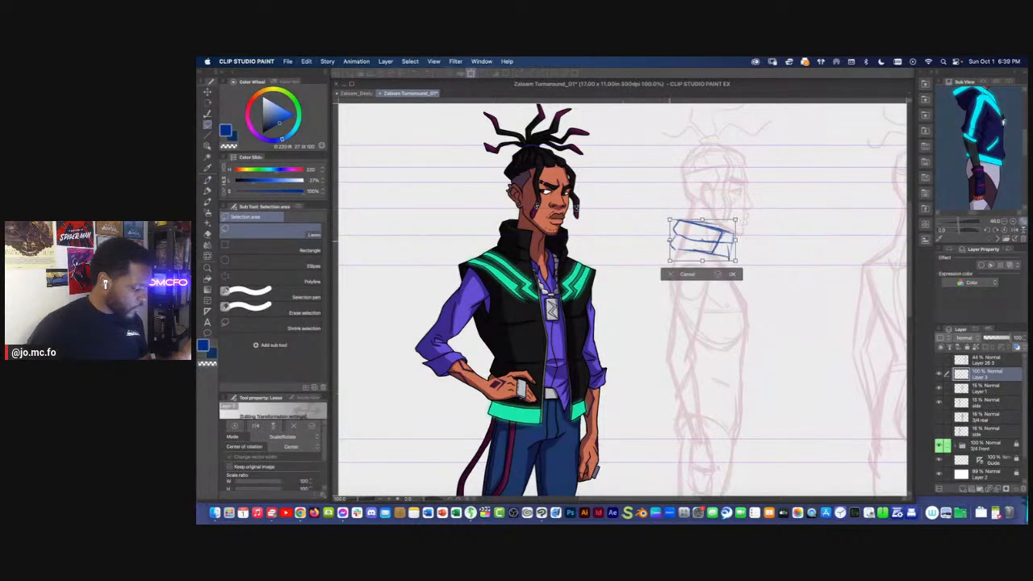
{"action": "key", "text": "super+shift+t"}
{"action": "left_click_drag", "start_coordinate": [670, 240], "coordinate": [675, 244]}
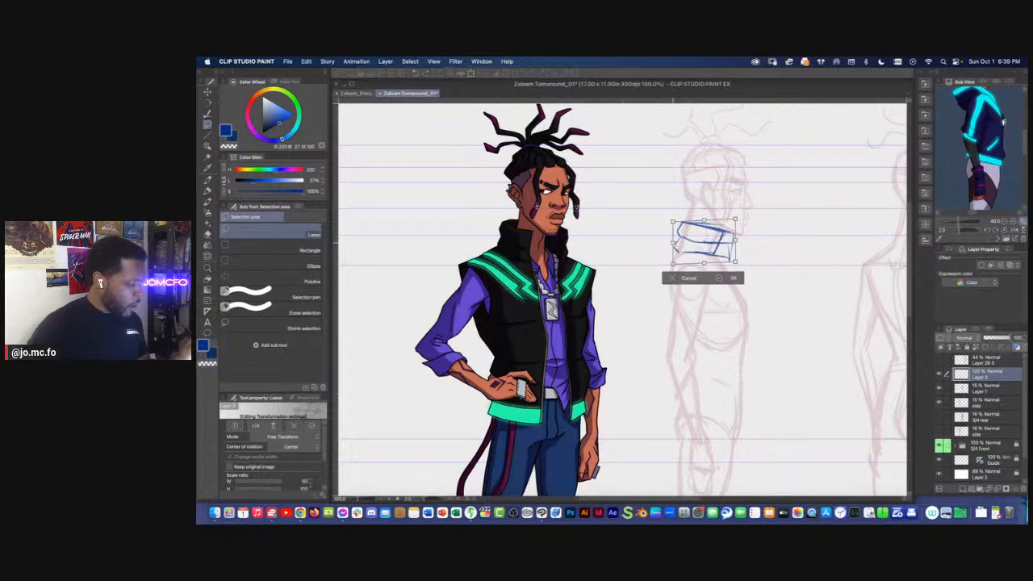
{"action": "key", "text": "Return"}
{"action": "key", "text": "e"}
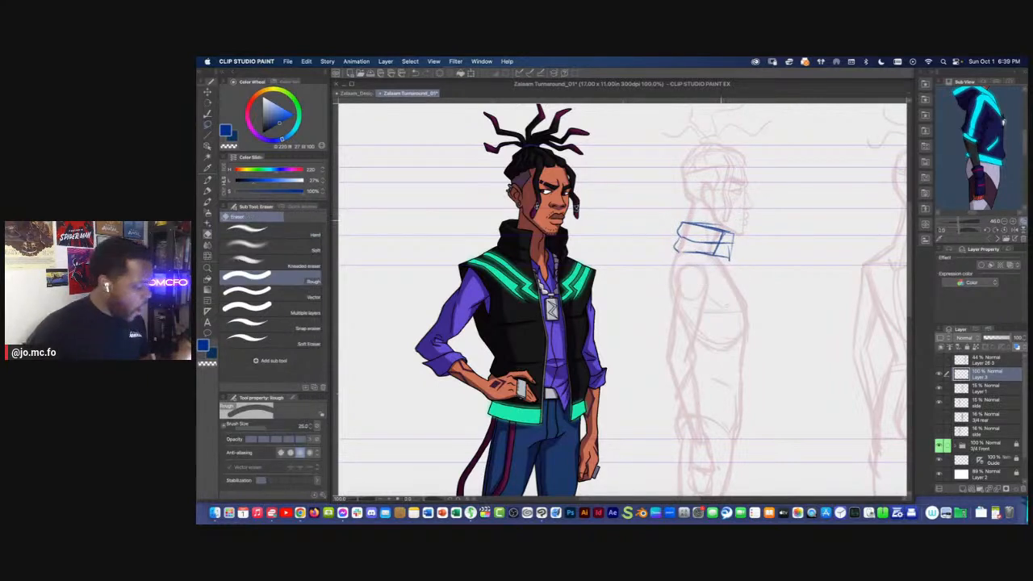
Sketch the vest's front edge on the side figure, running from the collar over the chest toward the waist
{"action": "key", "text": "p"}
{"action": "mouse_move", "coordinate": [722, 226]}
{"action": "left_mouse_down"}
{"action": "mouse_move", "coordinate": [691, 219]}
{"action": "mouse_move", "coordinate": [738, 234]}
{"action": "mouse_move", "coordinate": [740, 297]}
{"action": "mouse_move", "coordinate": [778, 283]}
{"action": "left_mouse_up"}
{"action": "left_click_drag", "start_coordinate": [748, 239], "coordinate": [743, 357]}
{"action": "mouse_move", "coordinate": [747, 294]}
{"action": "left_mouse_down"}
{"action": "mouse_move", "coordinate": [740, 383]}
{"action": "mouse_move", "coordinate": [724, 342]}
{"action": "left_mouse_up"}
{"action": "scroll", "coordinate": [700, 337], "scroll_direction": "down", "scroll_amount": 1}
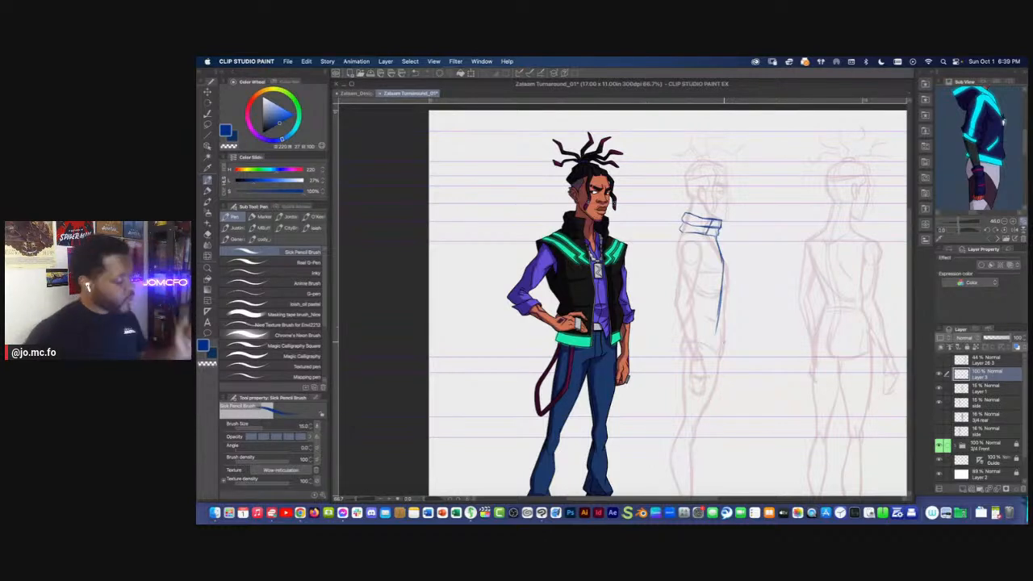
{"action": "scroll", "coordinate": [681, 388], "scroll_direction": "up", "scroll_amount": 1}
{"action": "left_click_drag", "start_coordinate": [679, 386], "coordinate": [720, 432]}
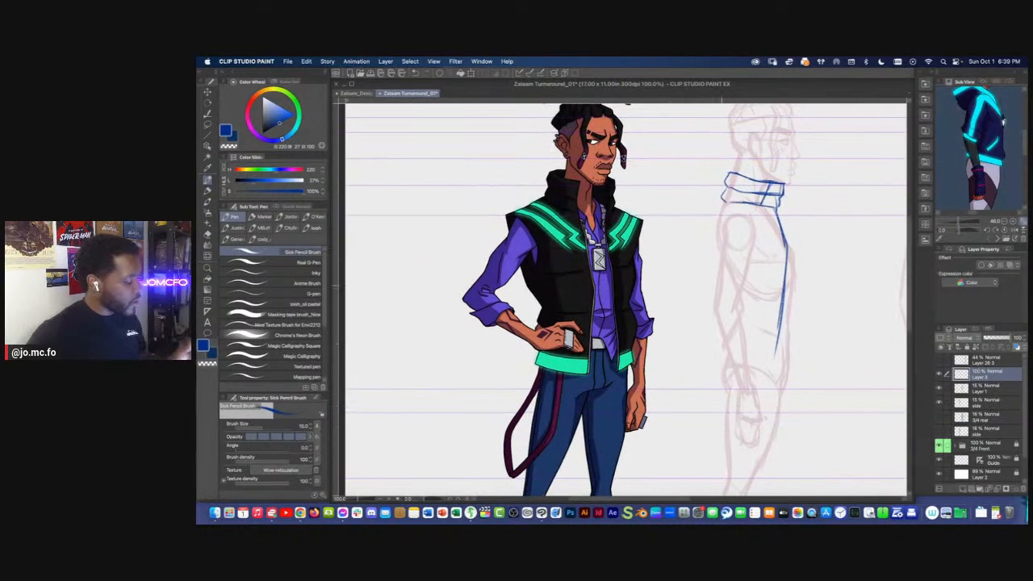
Sketch the vest's back contour from collar to hip and close the shape with a hem line across the hips
{"action": "left_click_drag", "start_coordinate": [719, 223], "coordinate": [717, 241]}
{"action": "left_click_drag", "start_coordinate": [734, 317], "coordinate": [747, 316]}
{"action": "mouse_move", "coordinate": [731, 232]}
{"action": "left_mouse_down"}
{"action": "mouse_move", "coordinate": [743, 298]}
{"action": "mouse_move", "coordinate": [732, 348]}
{"action": "mouse_move", "coordinate": [688, 315]}
{"action": "mouse_move", "coordinate": [756, 323]}
{"action": "left_mouse_up"}
{"action": "left_click_drag", "start_coordinate": [691, 319], "coordinate": [767, 327]}
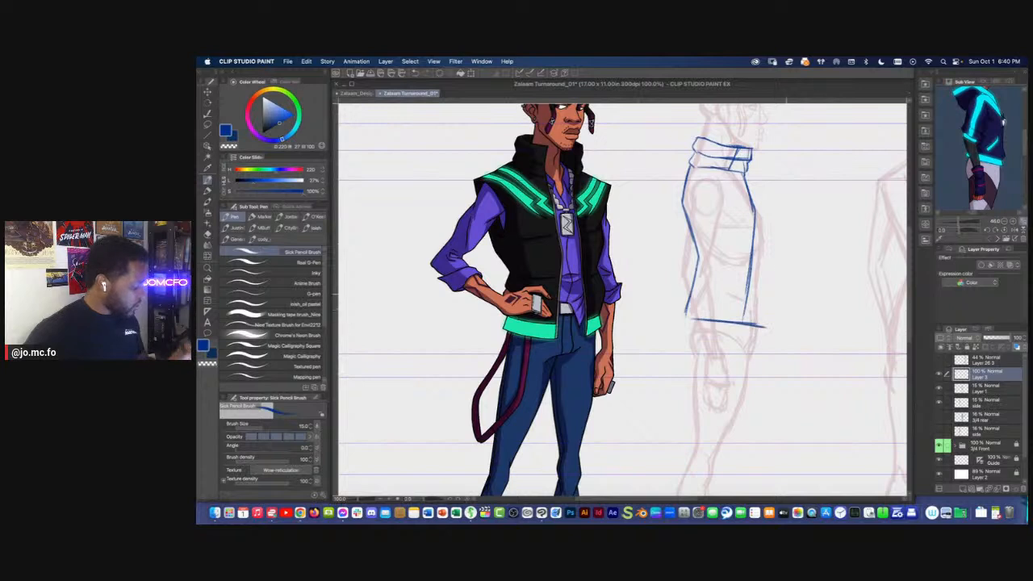
Redraw the vest's front edge slightly further forward and add a narrow hem band along its lower edge
{"action": "mouse_move", "coordinate": [744, 176]}
{"action": "left_mouse_down"}
{"action": "mouse_move", "coordinate": [759, 221]}
{"action": "mouse_move", "coordinate": [753, 331]}
{"action": "left_mouse_up"}
{"action": "left_click_drag", "start_coordinate": [755, 232], "coordinate": [753, 310]}
{"action": "left_click_drag", "start_coordinate": [744, 175], "coordinate": [757, 239]}
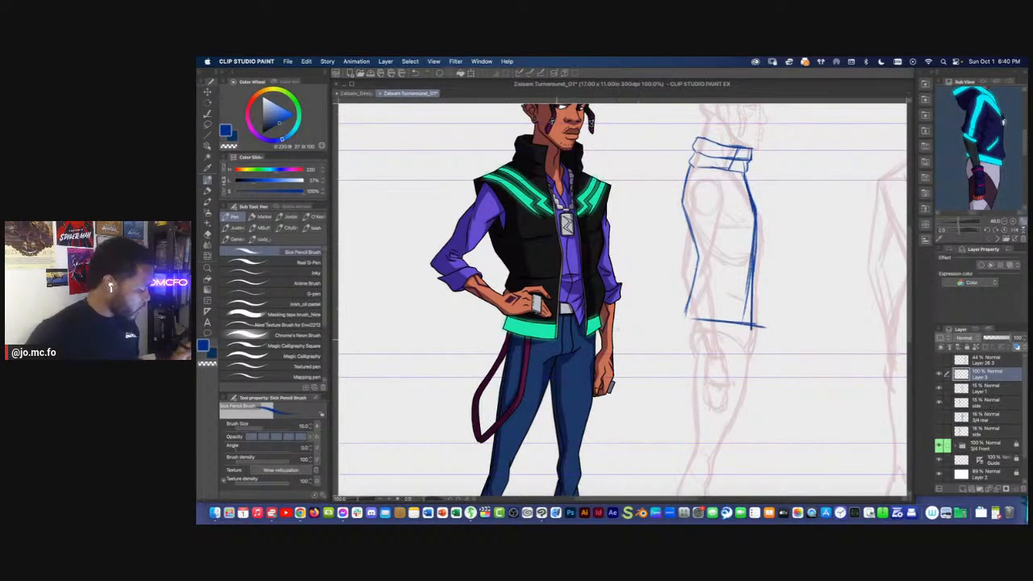
{"action": "mouse_move", "coordinate": [698, 332]}
{"action": "left_mouse_down"}
{"action": "mouse_move", "coordinate": [756, 334]}
{"action": "mouse_move", "coordinate": [746, 335]}
{"action": "left_mouse_up"}
{"action": "left_click_drag", "start_coordinate": [686, 313], "coordinate": [687, 331]}
{"action": "left_click_drag", "start_coordinate": [710, 333], "coordinate": [752, 334]}
{"action": "left_click_drag", "start_coordinate": [752, 327], "coordinate": [754, 338]}
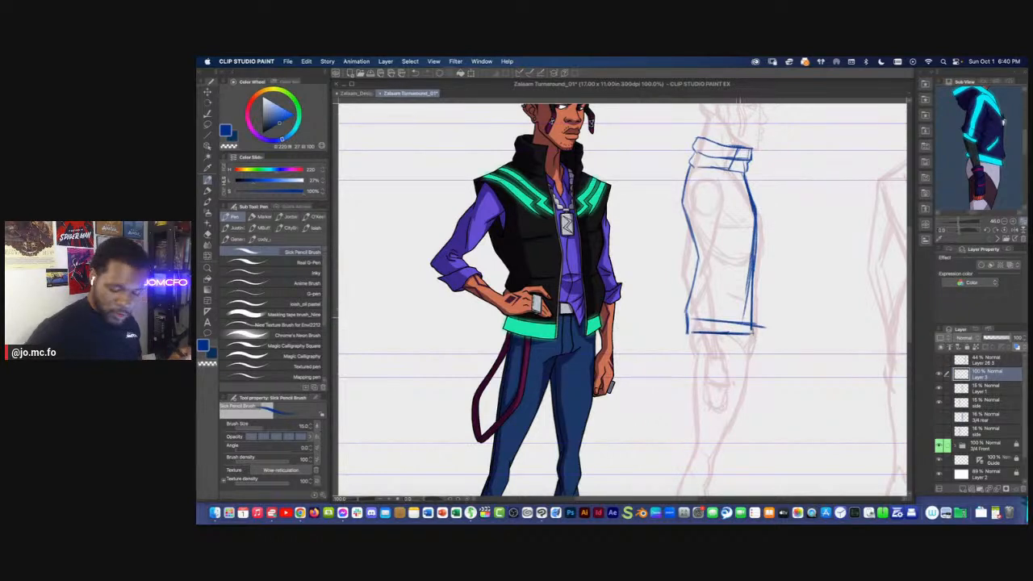
{"action": "key", "text": "e"}
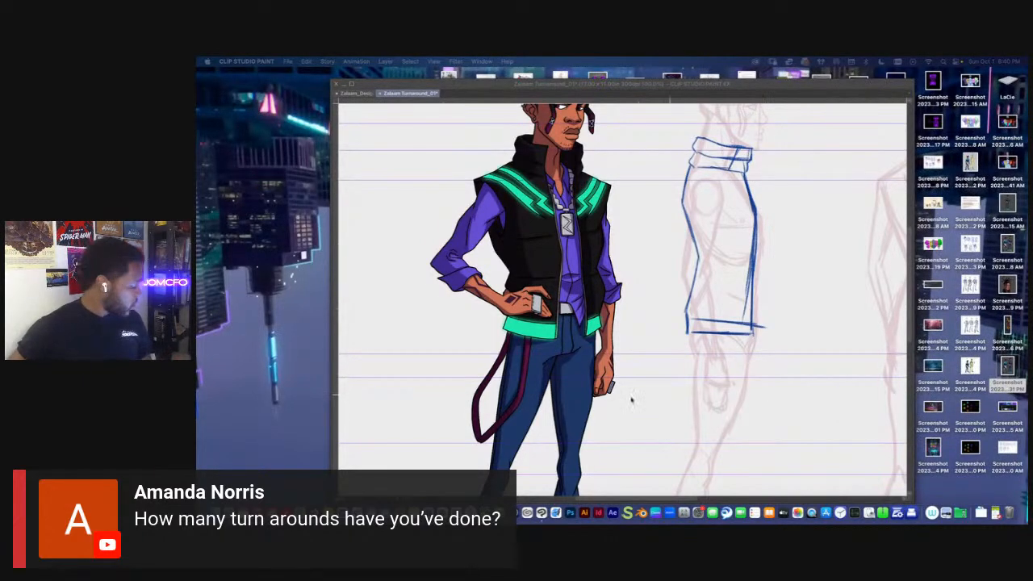
Switch to Finder, open SHADOW BOXERS > Artwork > Characters > Aasim, and preview Aasim_Turnaround.psd
{"action": "left_click", "coordinate": [216, 512]}
{"action": "scroll", "coordinate": [600, 273], "scroll_direction": "left", "scroll_amount": 3}
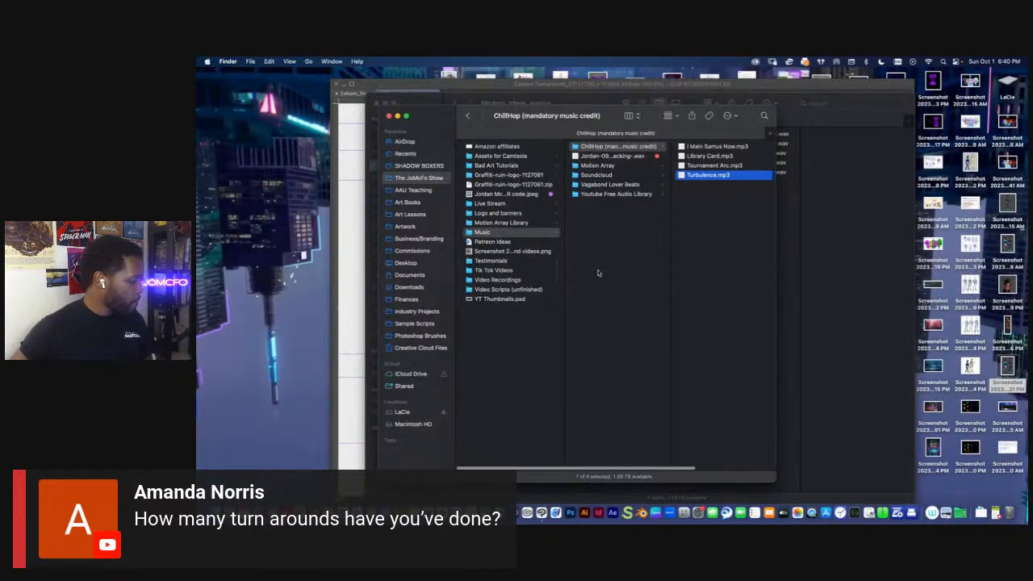
{"action": "left_click", "coordinate": [403, 165]}
{"action": "left_click", "coordinate": [487, 147]}
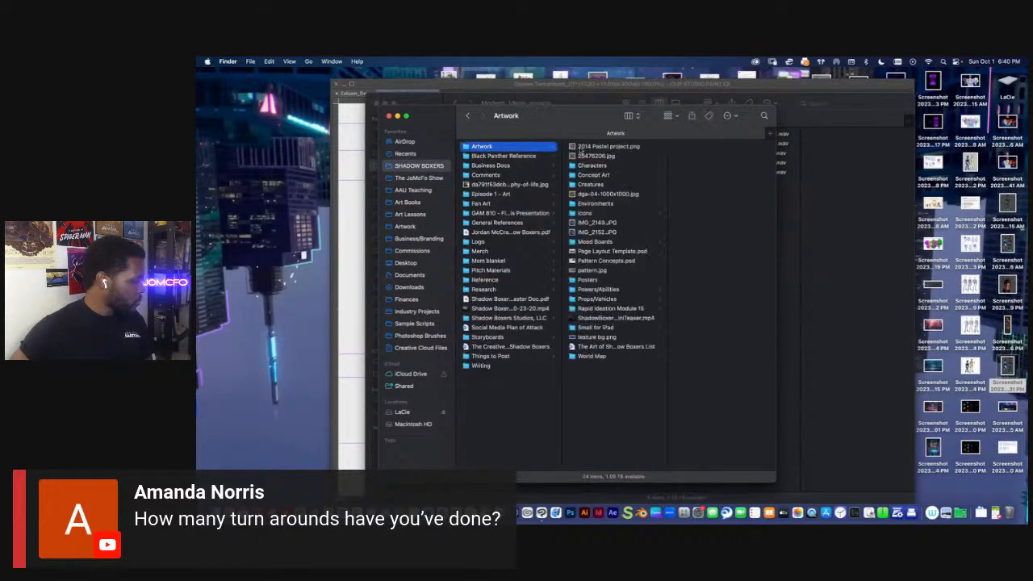
{"action": "left_click", "coordinate": [604, 167]}
{"action": "left_click", "coordinate": [702, 148]}
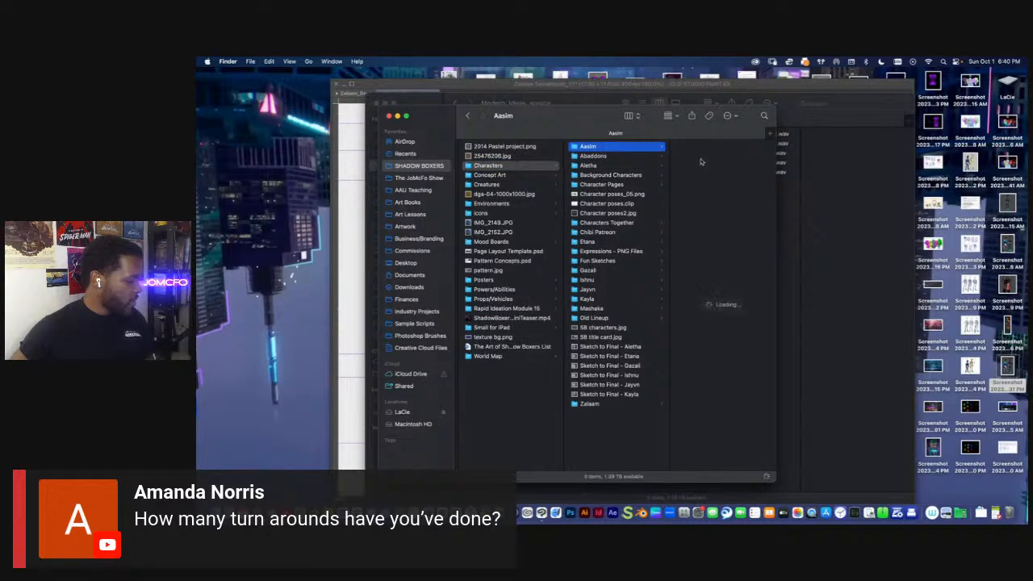
{"action": "left_click", "coordinate": [711, 213]}
{"action": "key", "text": "space"}
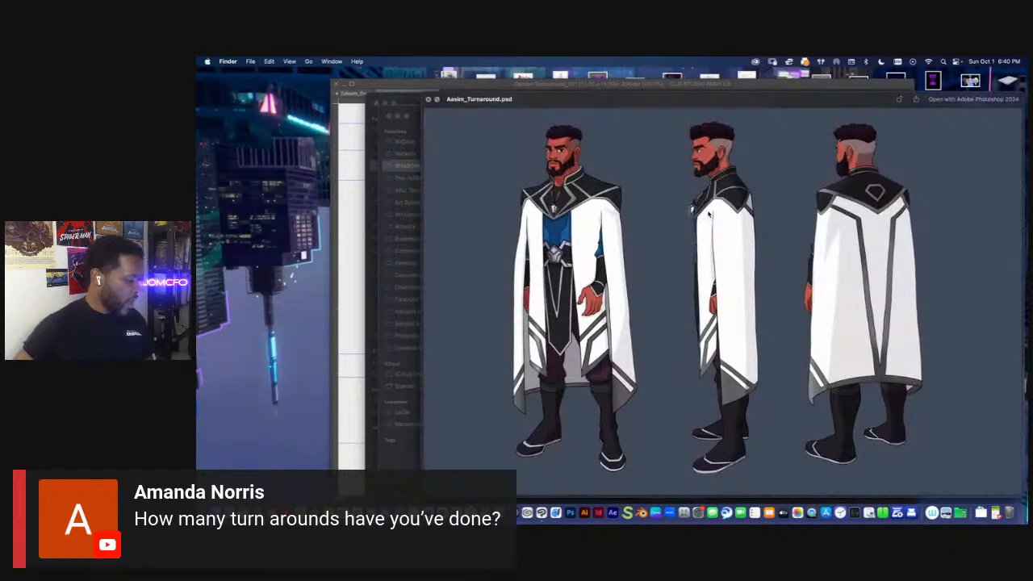
{"action": "key", "text": "space"}
Preview the Abaddon human design sheet, image 03, in the Abaddons character folder
{"action": "left_click", "coordinate": [489, 156]}
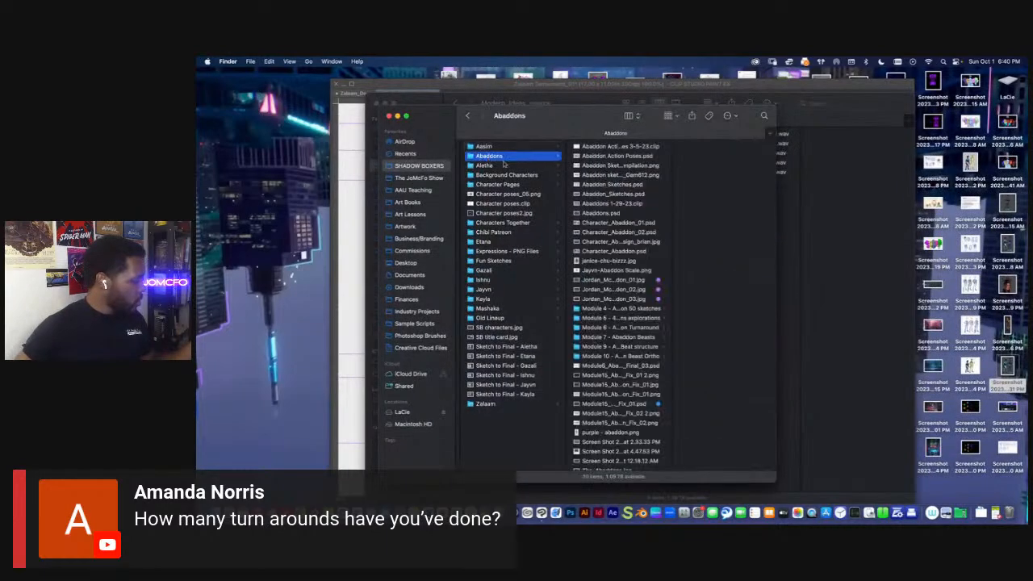
{"action": "left_click", "coordinate": [616, 299]}
{"action": "key", "text": "space"}
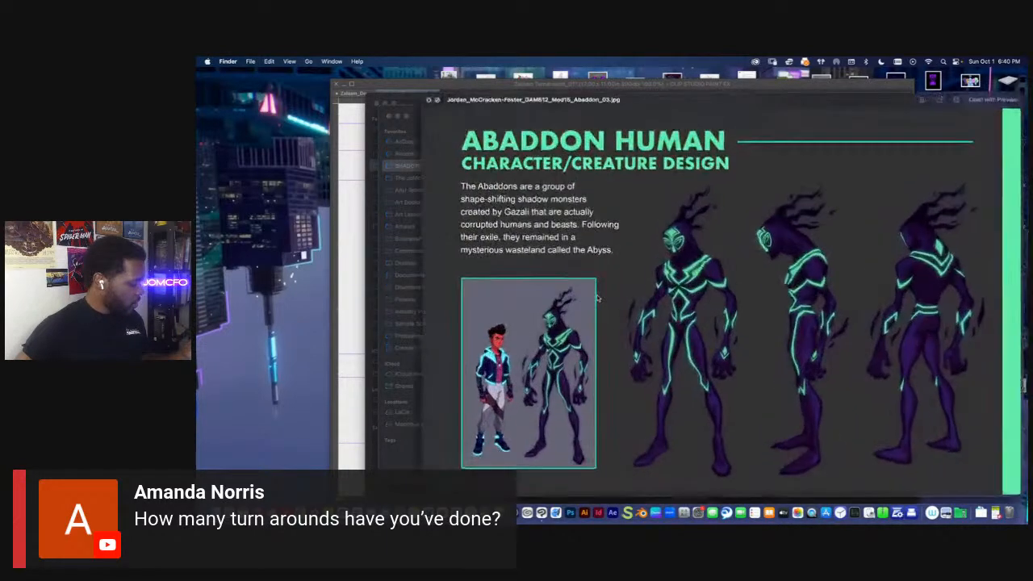
{"action": "key", "text": "space"}
Preview Aletha-turnaround_5.psd and Aletha-turnaround_face_7.png in the Aletha Turnaround folder
{"action": "left_click", "coordinate": [510, 166]}
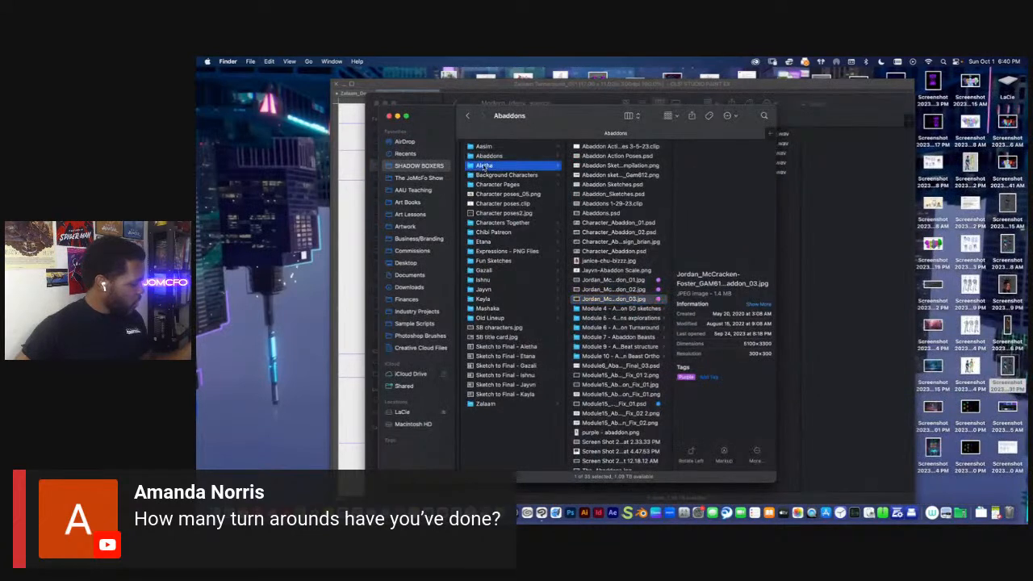
{"action": "left_click", "coordinate": [601, 203]}
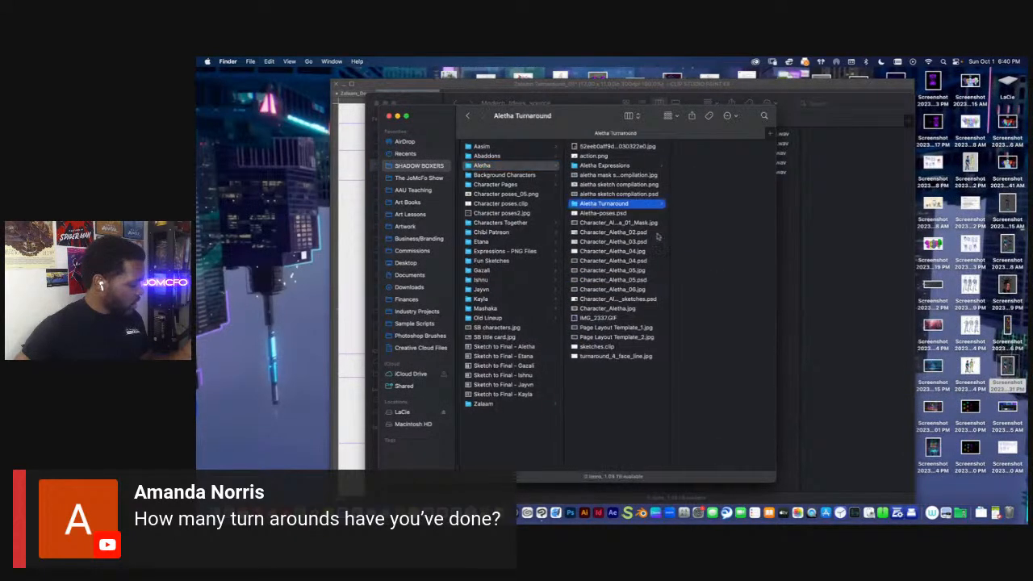
{"action": "left_click", "coordinate": [712, 271]}
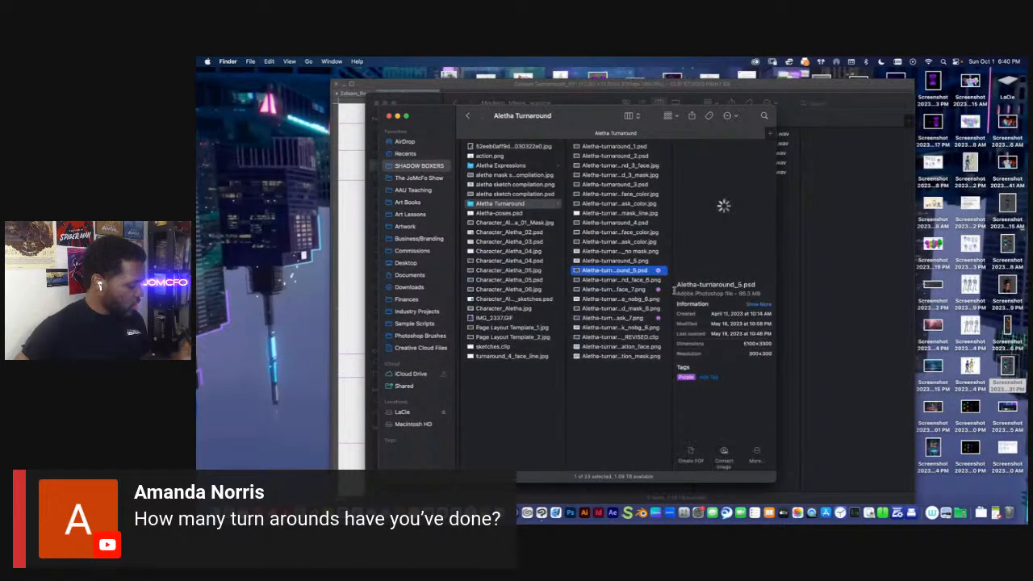
{"action": "key", "text": "space"}
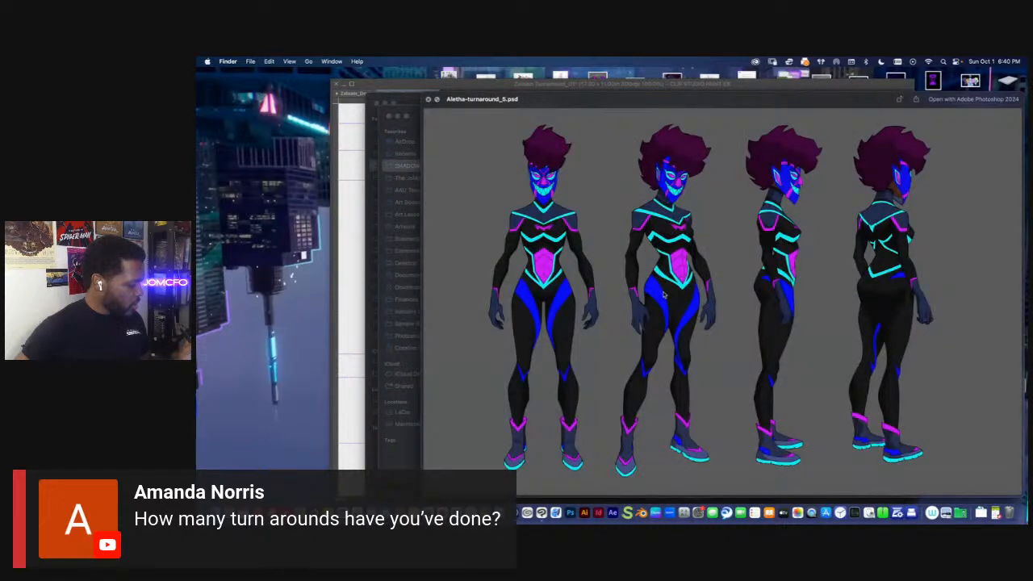
{"action": "key", "text": "space"}
{"action": "left_click", "coordinate": [613, 291]}
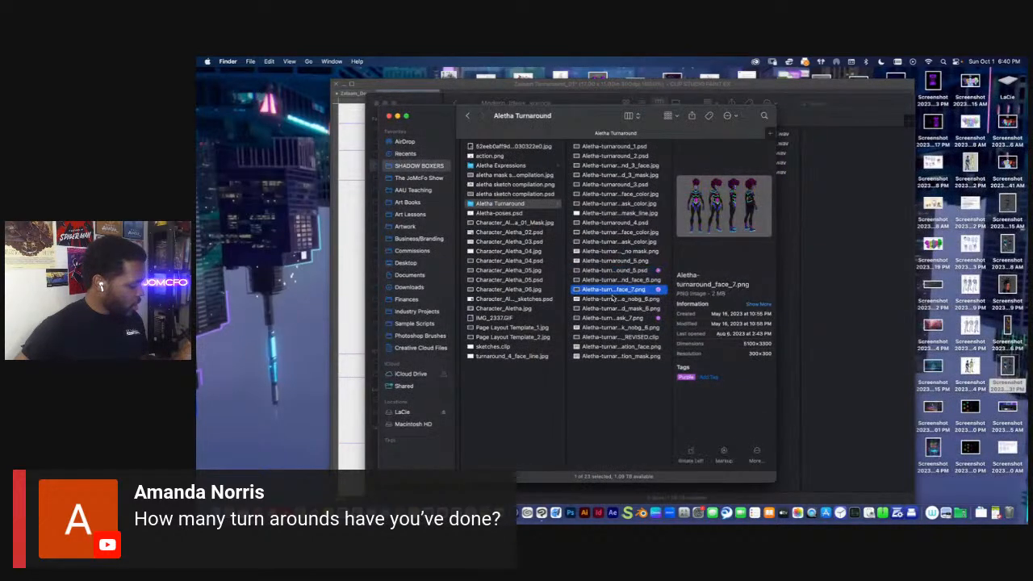
{"action": "key", "text": "space"}
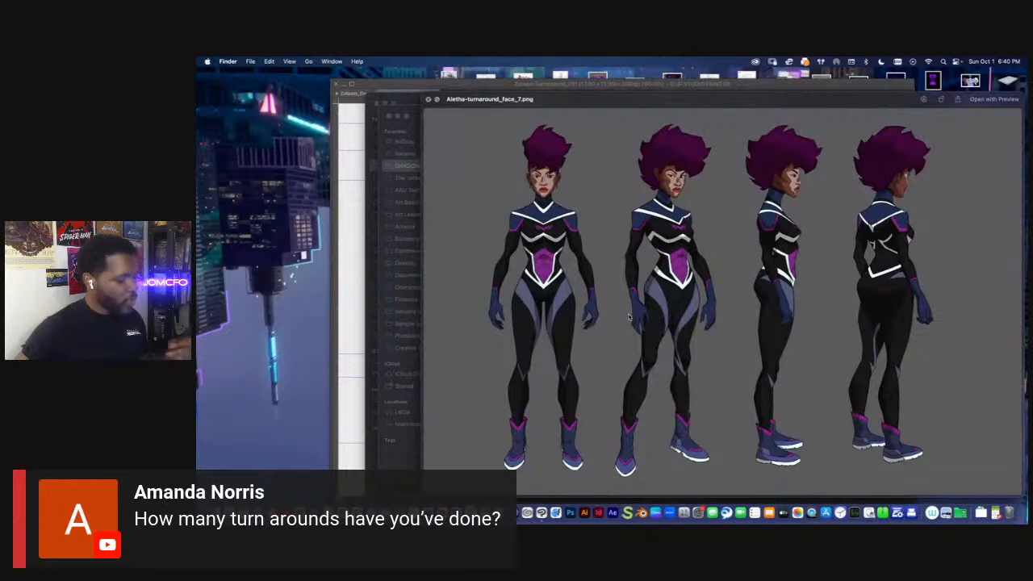
{"action": "key", "text": "space"}
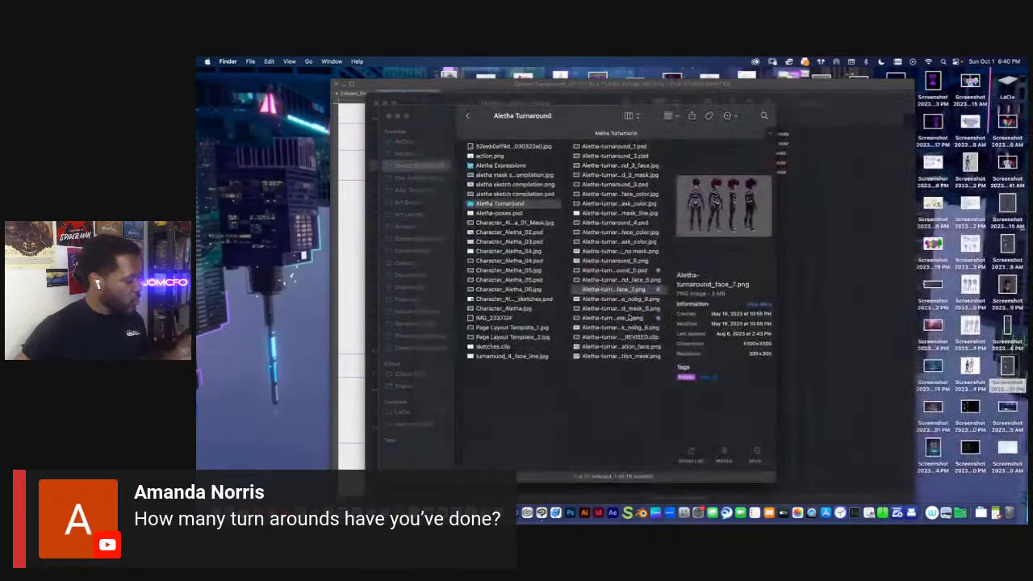
Preview Etana_turnaround_nobg_3.png in Etana's Design and Turnaround folder, then move on to the Fun Sketches folder
{"action": "scroll", "coordinate": [477, 193], "scroll_direction": "left", "scroll_amount": 5}
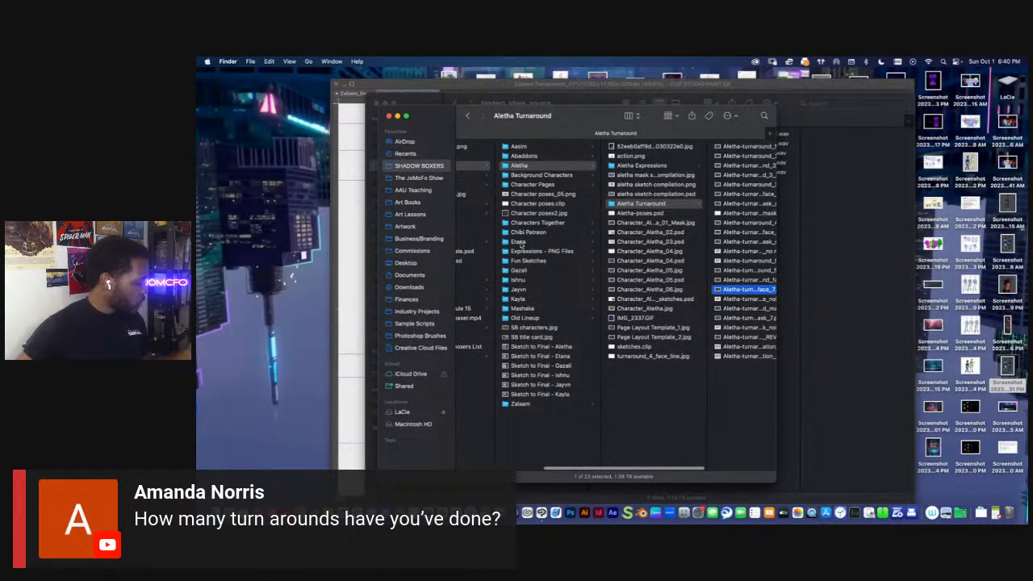
{"action": "left_click", "coordinate": [517, 241]}
{"action": "left_click", "coordinate": [630, 156]}
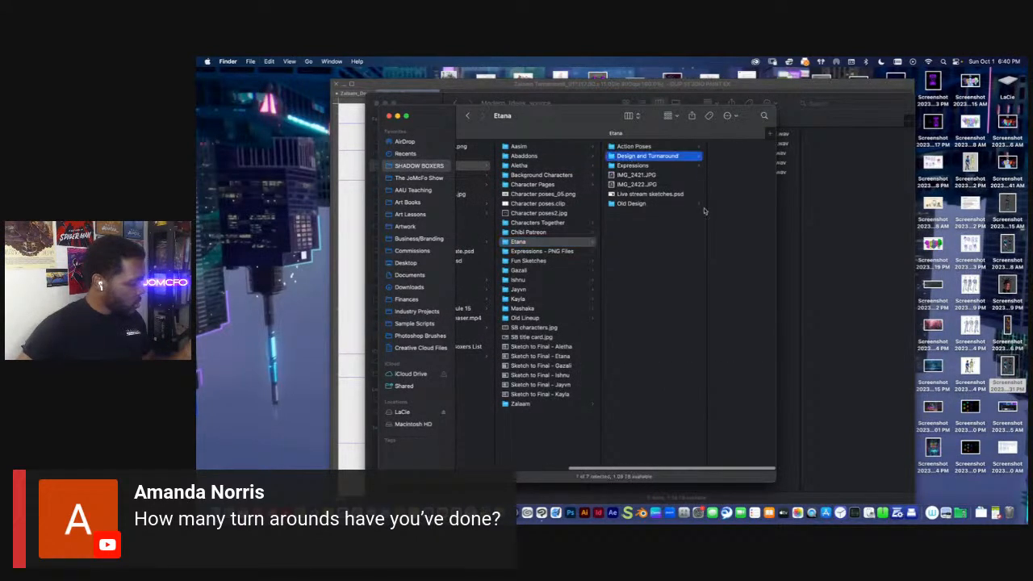
{"action": "left_click", "coordinate": [719, 317]}
{"action": "key", "text": "space"}
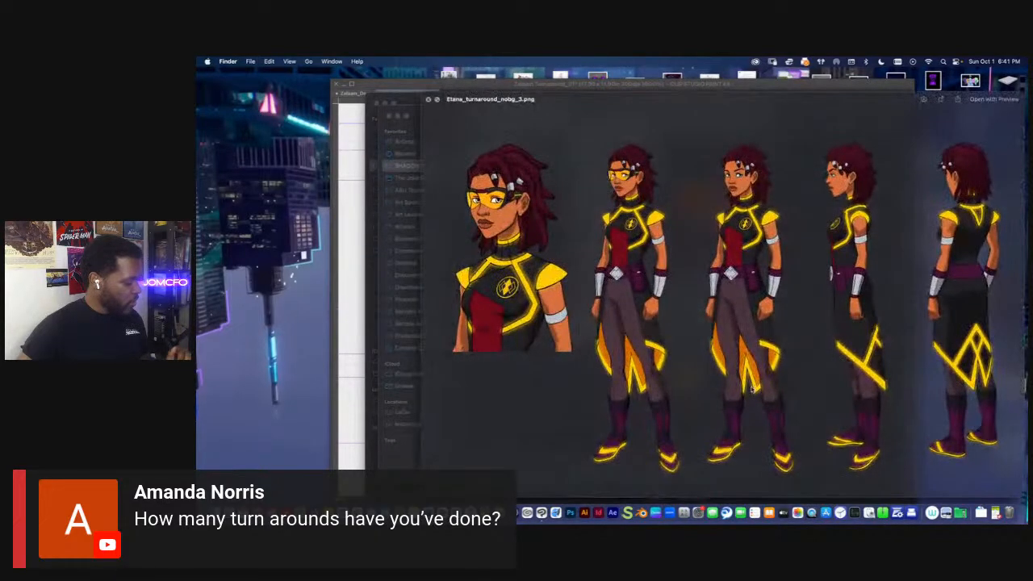
{"action": "key", "text": "space"}
{"action": "key", "text": "Left"}
{"action": "key", "text": "Down"}
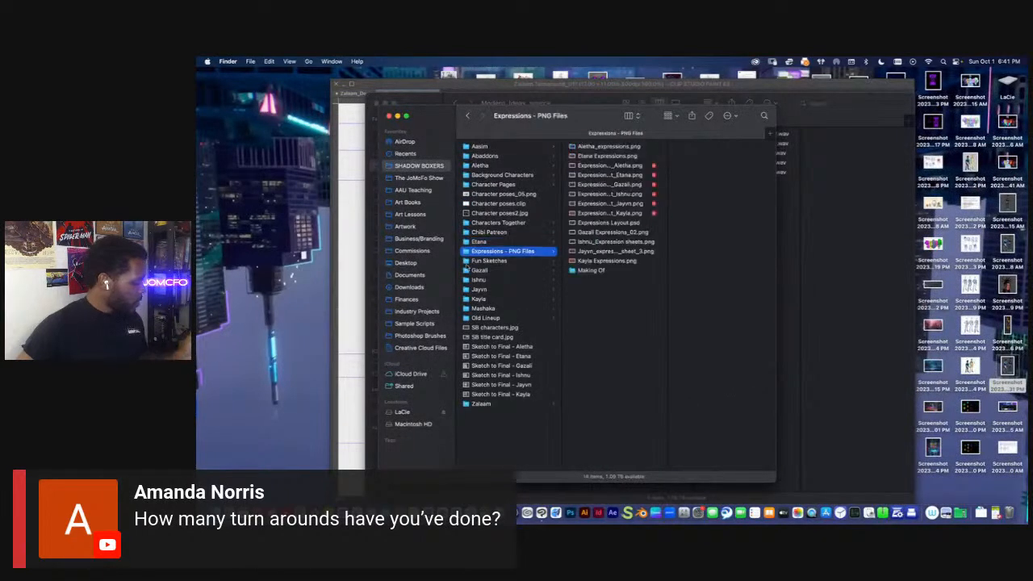
{"action": "key", "text": "Down"}
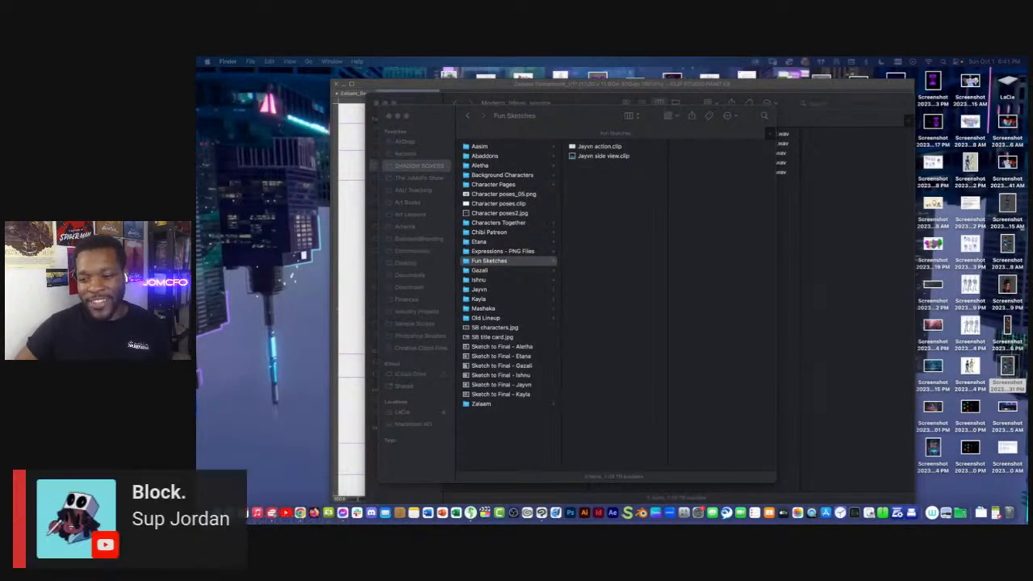
Switch back to Clip Studio Paint and sketch horizontal panel seams across the side-view vest at the chest and waist with the pencil brush
{"action": "left_click", "coordinate": [357, 286]}
{"action": "mouse_move", "coordinate": [542, 281]}
{"action": "left_mouse_down"}
{"action": "mouse_move", "coordinate": [518, 300]}
{"action": "mouse_move", "coordinate": [524, 318]}
{"action": "left_mouse_up"}
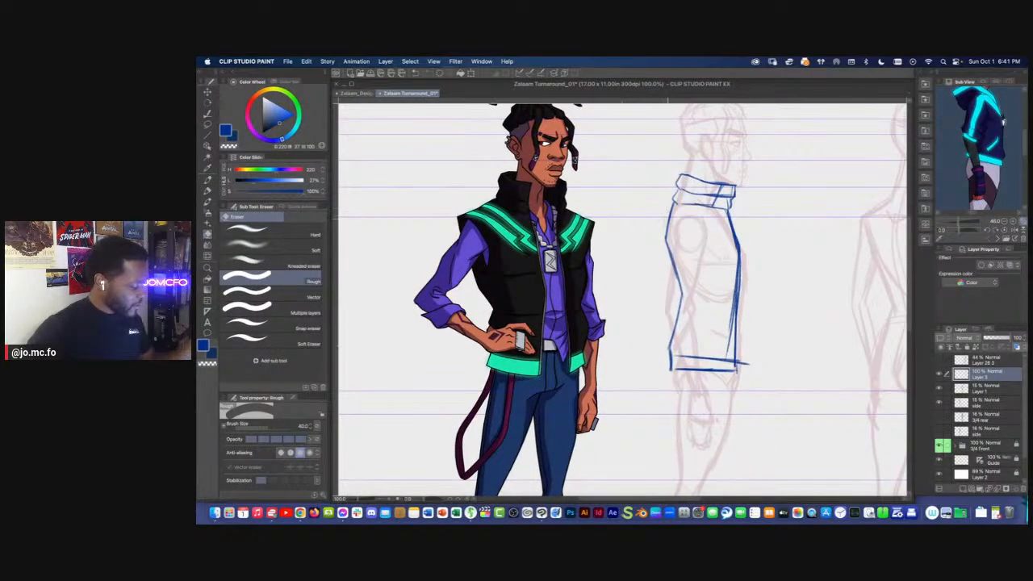
{"action": "key", "text": "p"}
{"action": "mouse_move", "coordinate": [669, 243]}
{"action": "left_mouse_down"}
{"action": "mouse_move", "coordinate": [678, 323]}
{"action": "mouse_move", "coordinate": [664, 358]}
{"action": "mouse_move", "coordinate": [679, 288]}
{"action": "mouse_move", "coordinate": [673, 201]}
{"action": "mouse_move", "coordinate": [667, 243]}
{"action": "left_mouse_up"}
{"action": "mouse_move", "coordinate": [714, 314]}
{"action": "left_mouse_down"}
{"action": "mouse_move", "coordinate": [690, 290]}
{"action": "mouse_move", "coordinate": [683, 313]}
{"action": "left_mouse_up"}
{"action": "left_click_drag", "start_coordinate": [646, 261], "coordinate": [625, 264]}
{"action": "left_click_drag", "start_coordinate": [687, 264], "coordinate": [611, 262]}
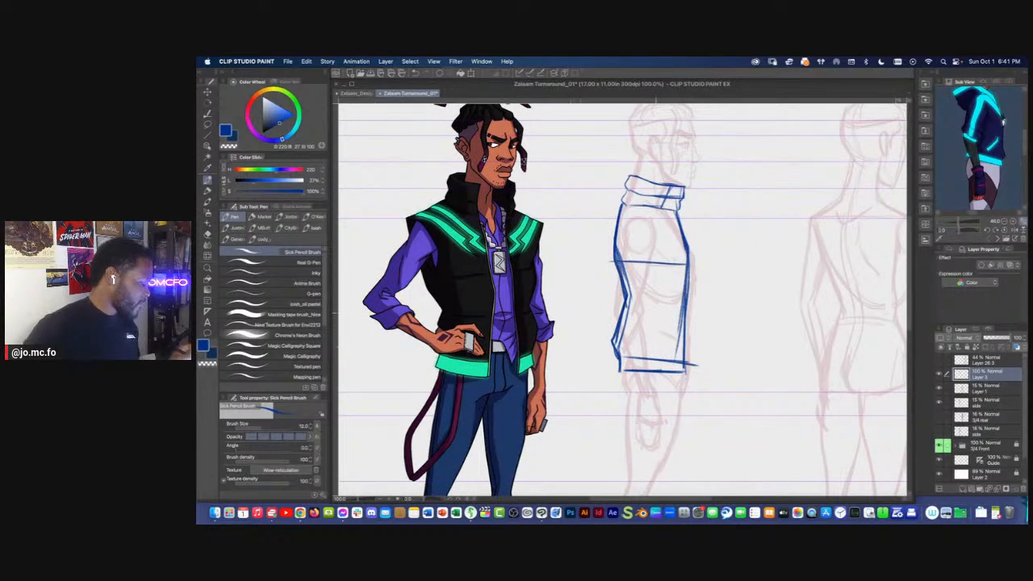
{"action": "mouse_move", "coordinate": [628, 312]}
{"action": "left_mouse_down"}
{"action": "mouse_move", "coordinate": [691, 312]}
{"action": "mouse_move", "coordinate": [672, 310]}
{"action": "mouse_move", "coordinate": [714, 331]}
{"action": "left_mouse_up"}
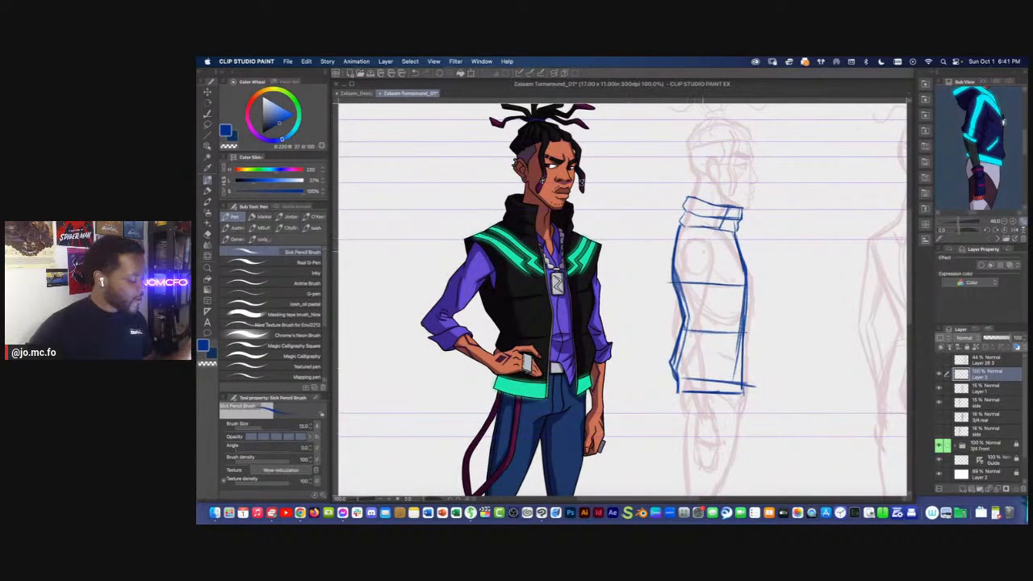
Sketch an oval armhole at the side-view vest's shoulder and go over the vest's front edge
{"action": "mouse_move", "coordinate": [698, 239]}
{"action": "left_mouse_down"}
{"action": "mouse_move", "coordinate": [682, 260]}
{"action": "mouse_move", "coordinate": [695, 283]}
{"action": "mouse_move", "coordinate": [724, 244]}
{"action": "left_mouse_up"}
{"action": "mouse_move", "coordinate": [740, 279]}
{"action": "left_mouse_down"}
{"action": "mouse_move", "coordinate": [736, 315]}
{"action": "mouse_move", "coordinate": [739, 268]}
{"action": "mouse_move", "coordinate": [736, 320]}
{"action": "left_mouse_up"}
{"action": "key", "text": "e"}
{"action": "key", "text": "p"}
{"action": "left_click_drag", "start_coordinate": [738, 248], "coordinate": [734, 375]}
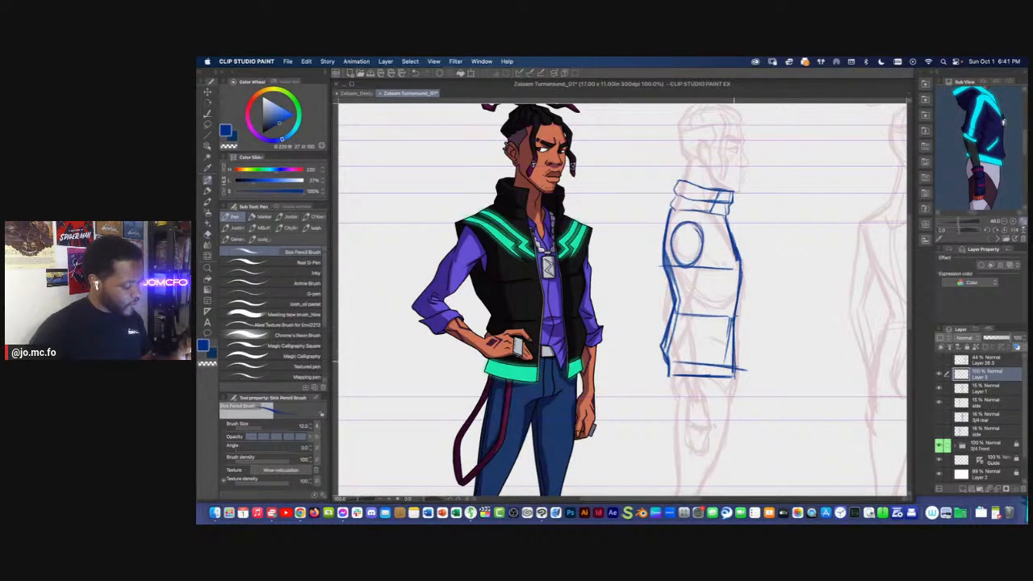
Check the side-view vest sketch against the front character's vest and overall proportions
{"action": "key", "text": "super+minus"}
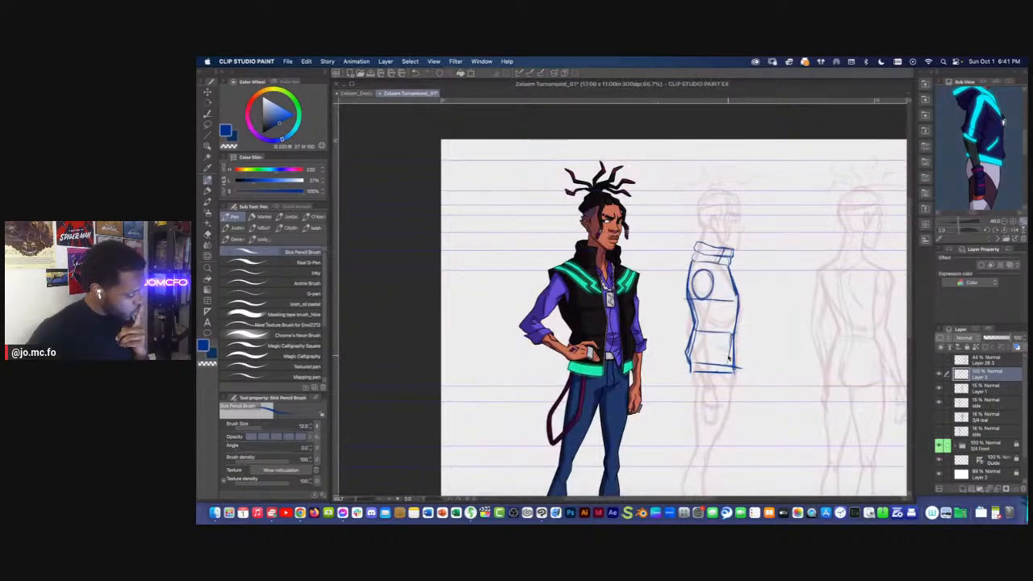
{"action": "key", "text": "super+plus"}
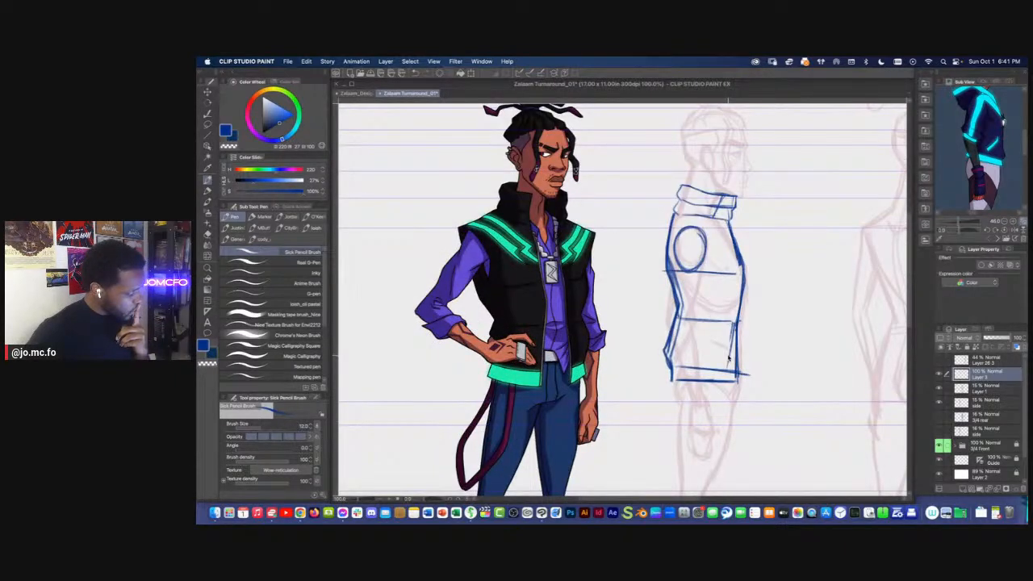
{"action": "key", "text": "super+minus"}
{"action": "left_click_drag", "start_coordinate": [700, 312], "coordinate": [716, 277]}
{"action": "key", "text": "super+plus"}
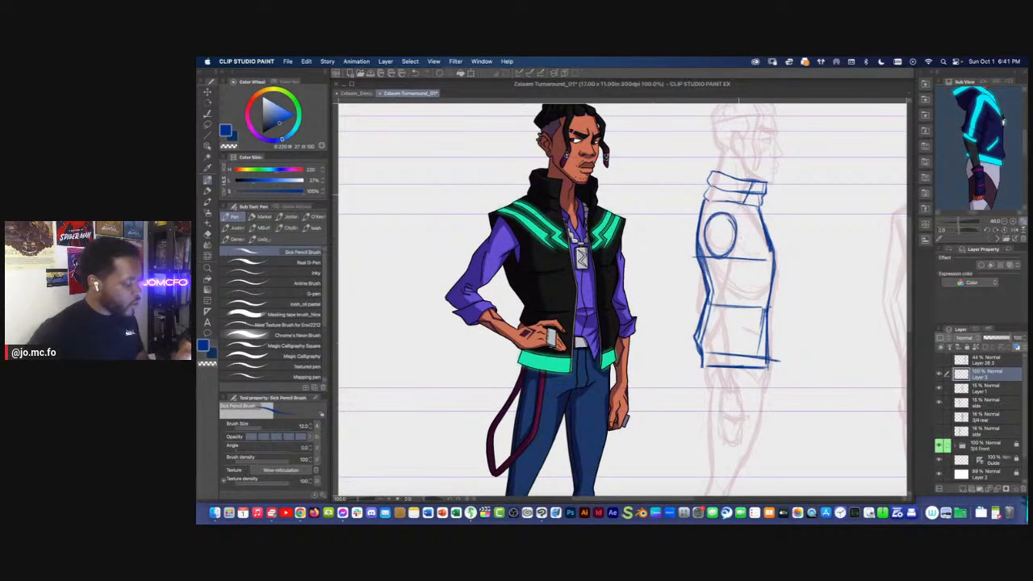
{"action": "scroll", "coordinate": [716, 291], "scroll_direction": "down", "scroll_amount": 5}
{"action": "scroll", "coordinate": [716, 291], "scroll_direction": "up", "scroll_amount": 5}
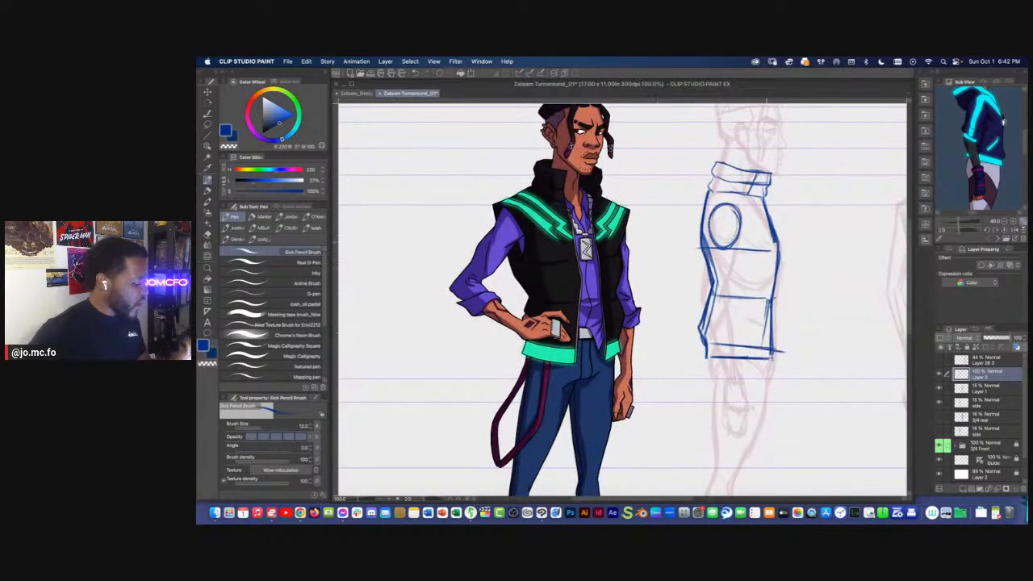
{"action": "left_click_drag", "start_coordinate": [728, 401], "coordinate": [716, 341]}
{"action": "scroll", "coordinate": [722, 390], "scroll_direction": "down", "scroll_amount": 1}
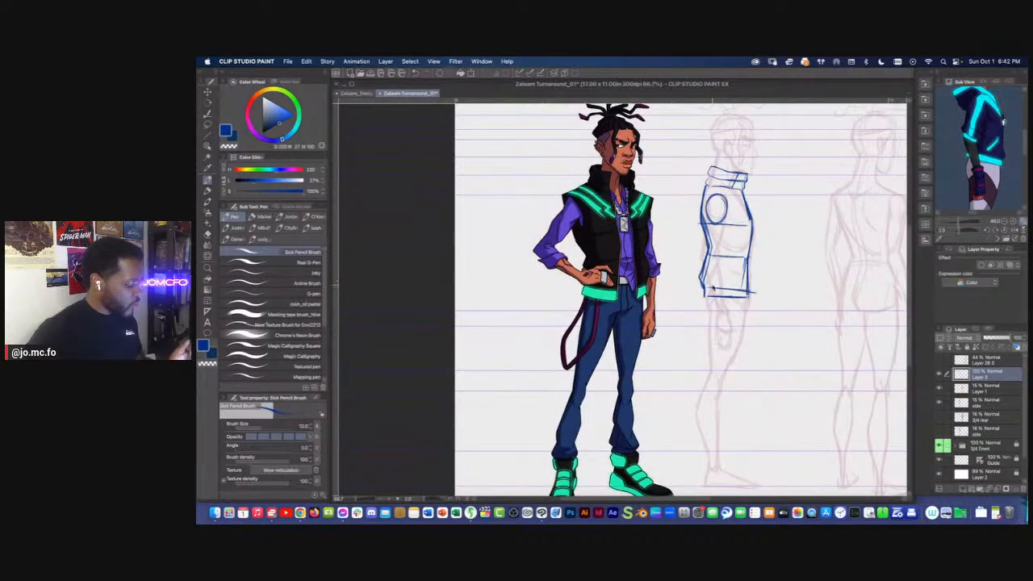
{"action": "scroll", "coordinate": [716, 341], "scroll_direction": "up", "scroll_amount": 2}
Lasso the part of the side-view vest that the arm overlaps, delete its lines and deselect
{"action": "key", "text": "m"}
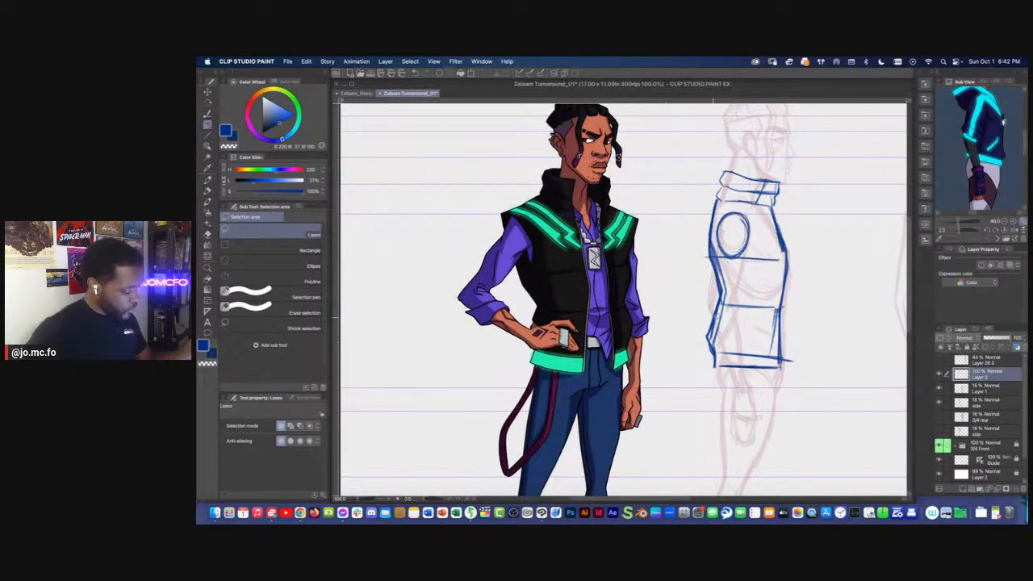
{"action": "left_click_drag", "start_coordinate": [744, 373], "coordinate": [741, 240]}
{"action": "key", "text": "Delete"}
{"action": "key", "text": "super+d"}
{"action": "key", "text": "p"}
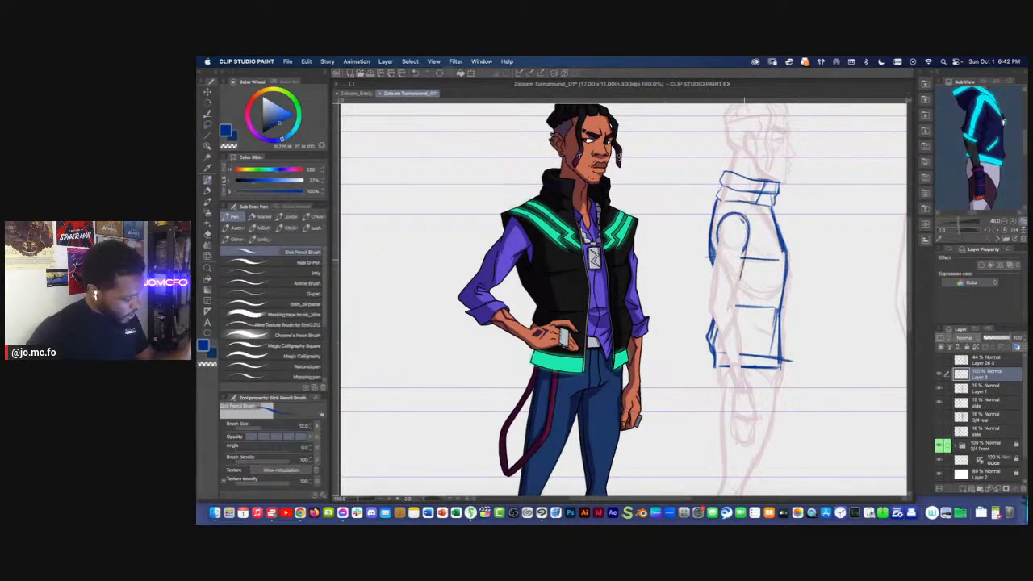
Sketch the side view's upper sleeve from the armhole to the elbow, with a rolled cuff at its end
{"action": "mouse_move", "coordinate": [733, 295]}
{"action": "left_mouse_down"}
{"action": "mouse_move", "coordinate": [729, 304]}
{"action": "mouse_move", "coordinate": [748, 245]}
{"action": "mouse_move", "coordinate": [715, 222]}
{"action": "mouse_move", "coordinate": [715, 286]}
{"action": "mouse_move", "coordinate": [720, 242]}
{"action": "left_mouse_up"}
{"action": "key", "text": "super+z"}
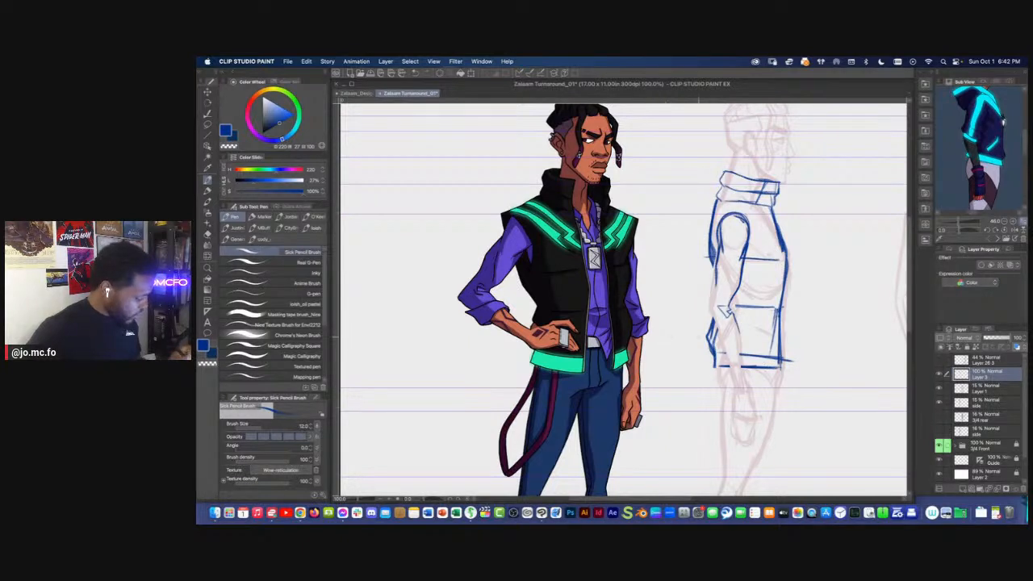
{"action": "mouse_move", "coordinate": [740, 336]}
{"action": "left_mouse_down"}
{"action": "mouse_move", "coordinate": [713, 331]}
{"action": "mouse_move", "coordinate": [741, 335]}
{"action": "mouse_move", "coordinate": [734, 324]}
{"action": "left_mouse_up"}
{"action": "mouse_move", "coordinate": [716, 331]}
{"action": "left_mouse_down"}
{"action": "mouse_move", "coordinate": [738, 336]}
{"action": "mouse_move", "coordinate": [742, 324]}
{"action": "mouse_move", "coordinate": [708, 319]}
{"action": "left_mouse_up"}
{"action": "left_click_drag", "start_coordinate": [715, 279], "coordinate": [709, 306]}
{"action": "mouse_move", "coordinate": [715, 305]}
{"action": "left_mouse_down"}
{"action": "mouse_move", "coordinate": [709, 319]}
{"action": "mouse_move", "coordinate": [709, 310]}
{"action": "left_mouse_up"}
{"action": "left_click_drag", "start_coordinate": [716, 281], "coordinate": [710, 320]}
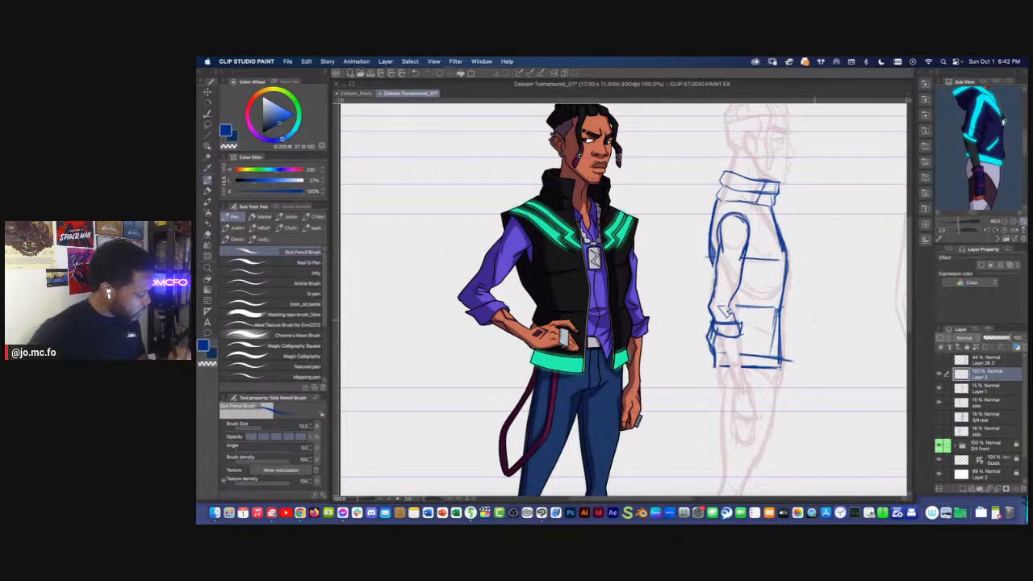
{"action": "mouse_move", "coordinate": [732, 263]}
{"action": "left_mouse_down"}
{"action": "mouse_move", "coordinate": [725, 292]}
{"action": "mouse_move", "coordinate": [713, 269]}
{"action": "left_mouse_up"}
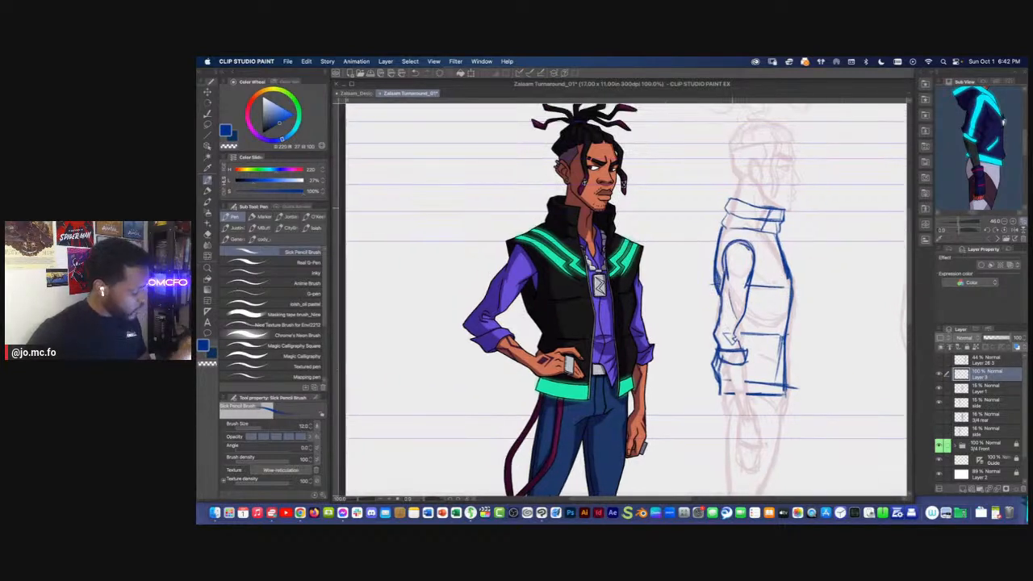
{"action": "mouse_move", "coordinate": [726, 235]}
{"action": "left_mouse_down"}
{"action": "mouse_move", "coordinate": [710, 243]}
{"action": "mouse_move", "coordinate": [705, 281]}
{"action": "left_mouse_up"}
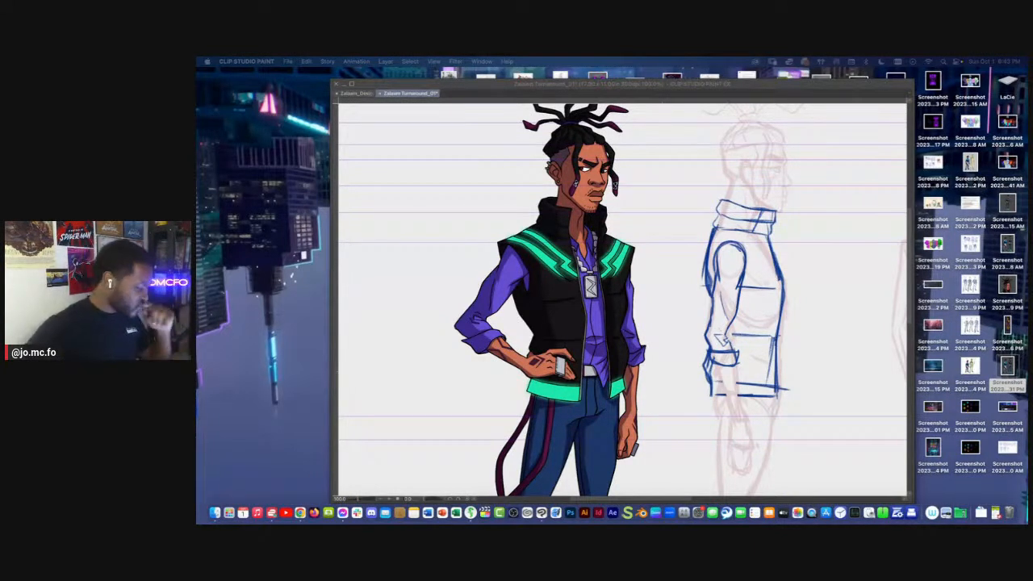
Sketch the side view's forearm from the rolled cuff to the wrist over the body guide
{"action": "key", "text": "Tab"}
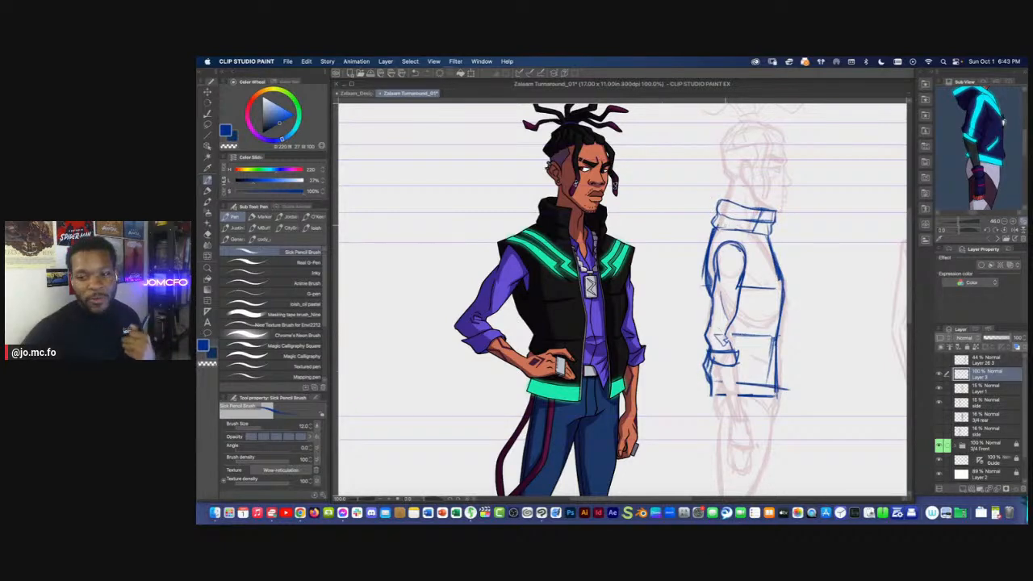
{"action": "key", "text": "super+minus"}
{"action": "left_click_drag", "start_coordinate": [747, 331], "coordinate": [725, 269]}
{"action": "key", "text": "bracketright"}
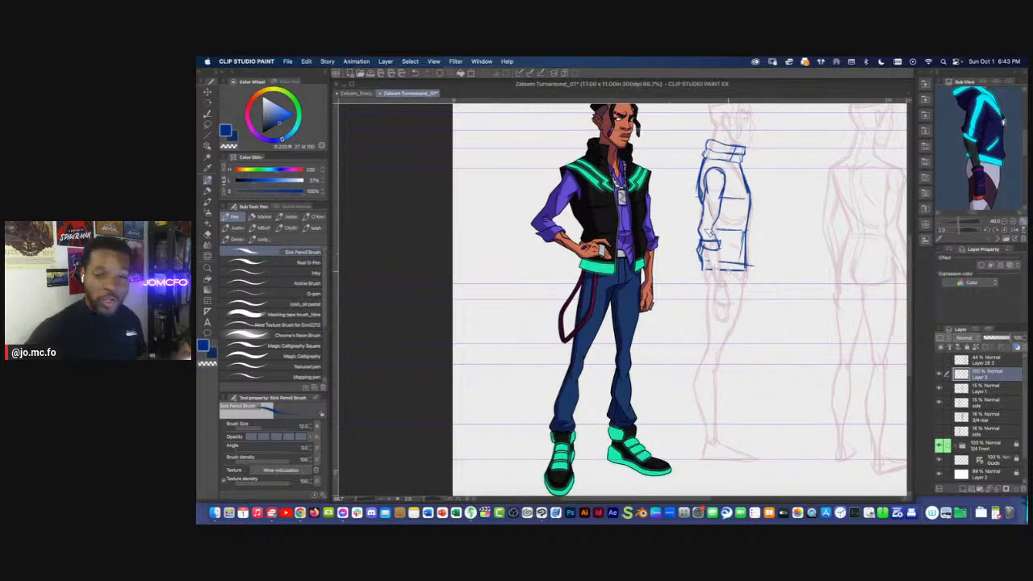
{"action": "left_click_drag", "start_coordinate": [751, 301], "coordinate": [757, 358]}
{"action": "key", "text": "super+plus"}
{"action": "mouse_move", "coordinate": [771, 321]}
{"action": "left_mouse_down"}
{"action": "mouse_move", "coordinate": [699, 302]}
{"action": "mouse_move", "coordinate": [711, 340]}
{"action": "left_mouse_up"}
{"action": "key", "text": "bracketleft"}
{"action": "left_click_drag", "start_coordinate": [704, 291], "coordinate": [711, 340]}
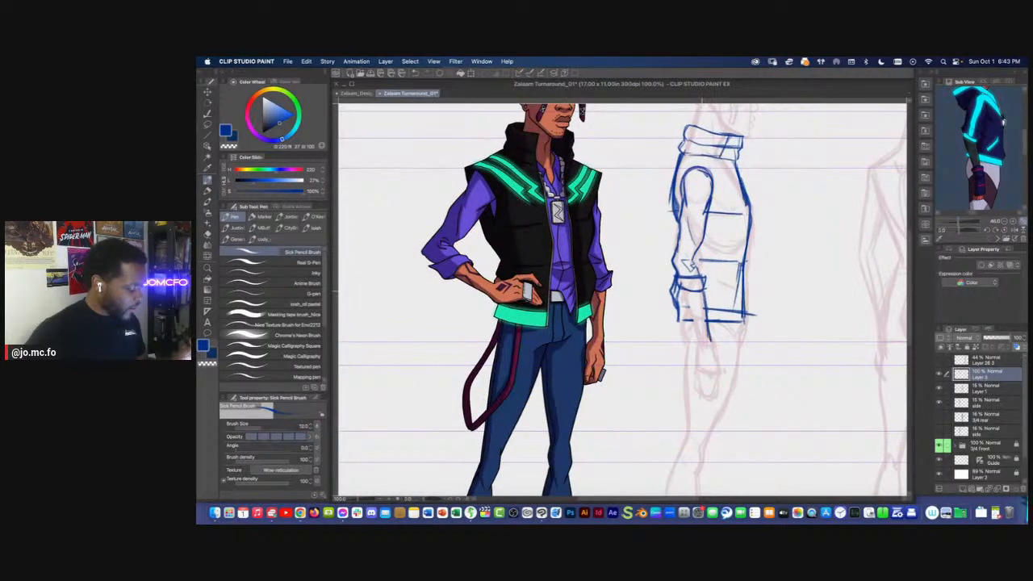
{"action": "left_click_drag", "start_coordinate": [686, 292], "coordinate": [703, 339]}
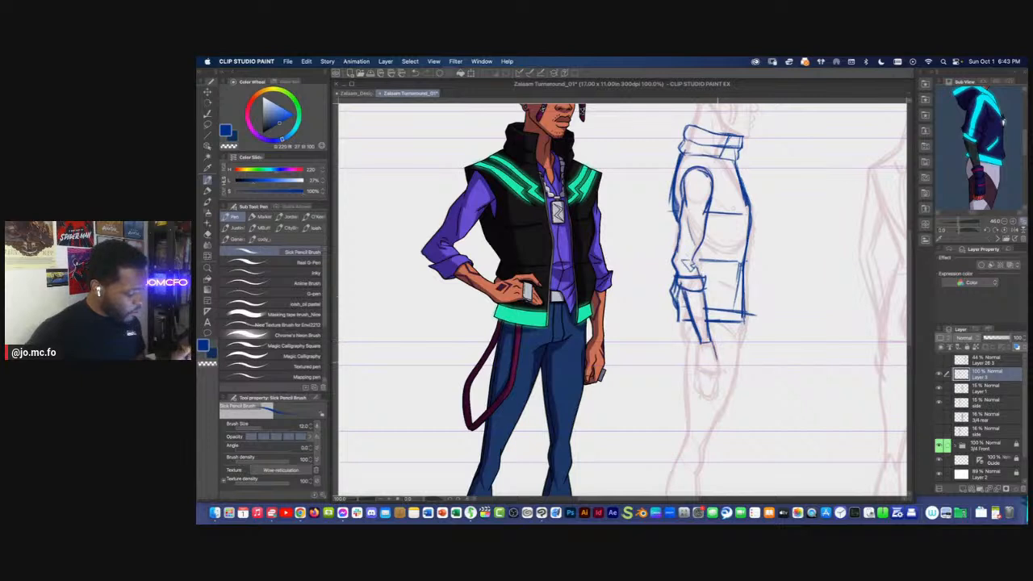
Sketch the side view's hand with the palm and curled fingers, shifting the Sub View reference to its lower part
{"action": "mouse_move", "coordinate": [701, 366]}
{"action": "left_mouse_down"}
{"action": "mouse_move", "coordinate": [722, 373]}
{"action": "mouse_move", "coordinate": [701, 363]}
{"action": "mouse_move", "coordinate": [721, 349]}
{"action": "left_mouse_up"}
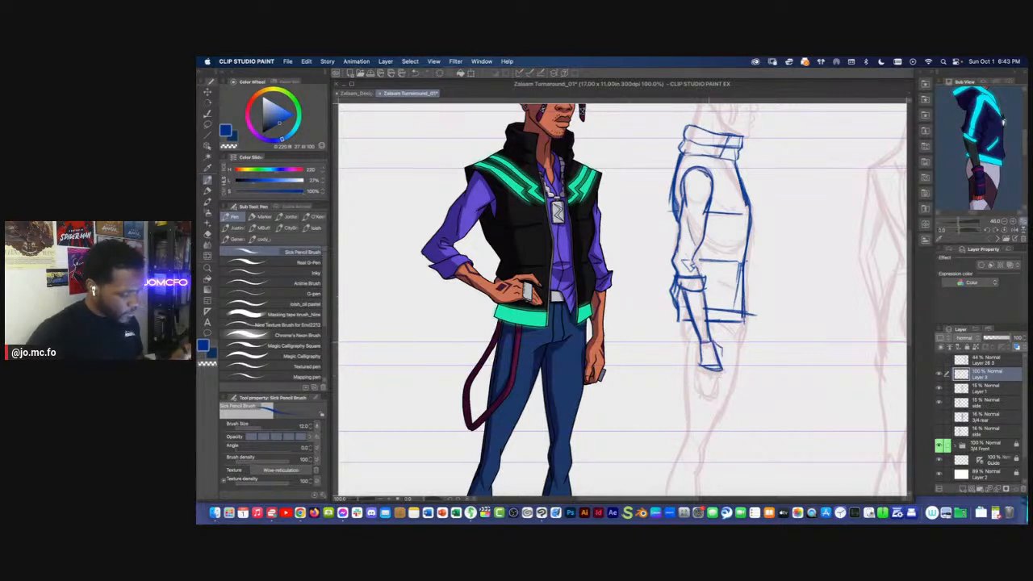
{"action": "left_click_drag", "start_coordinate": [718, 371], "coordinate": [704, 388]}
{"action": "left_click_drag", "start_coordinate": [703, 388], "coordinate": [713, 387]}
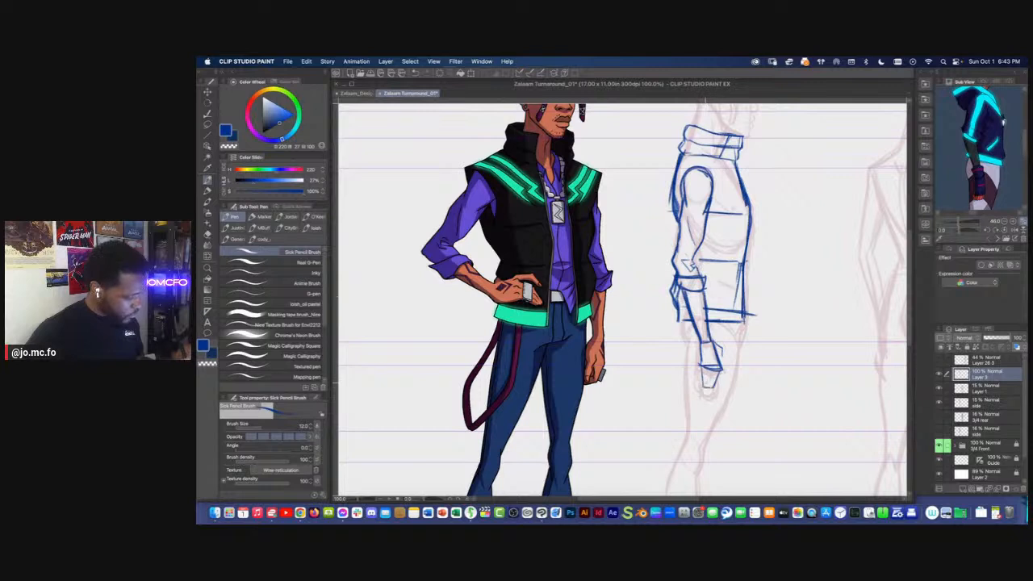
{"action": "left_click_drag", "start_coordinate": [940, 179], "coordinate": [945, 154]}
{"action": "key", "text": "m"}
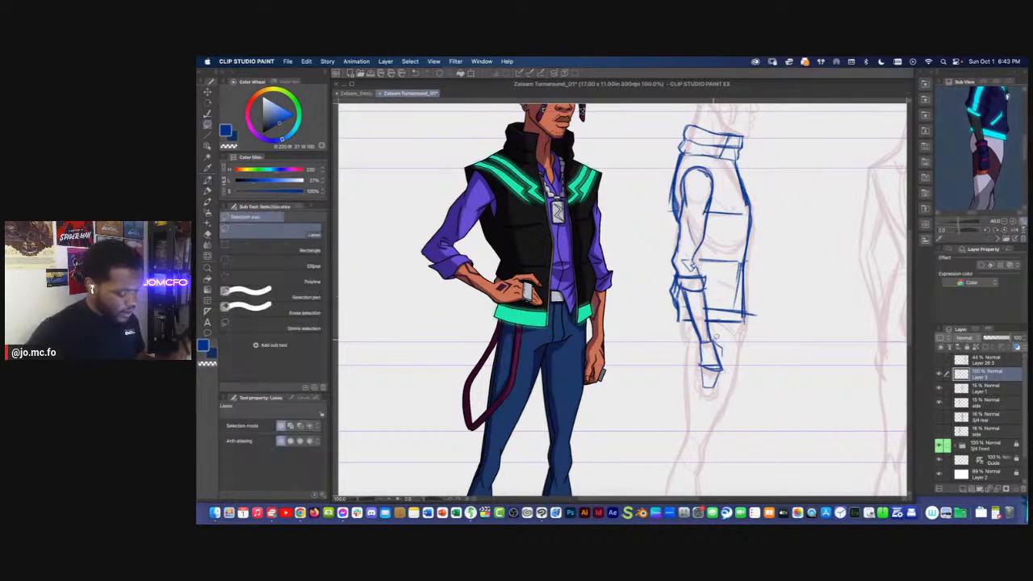
{"action": "key", "text": "p"}
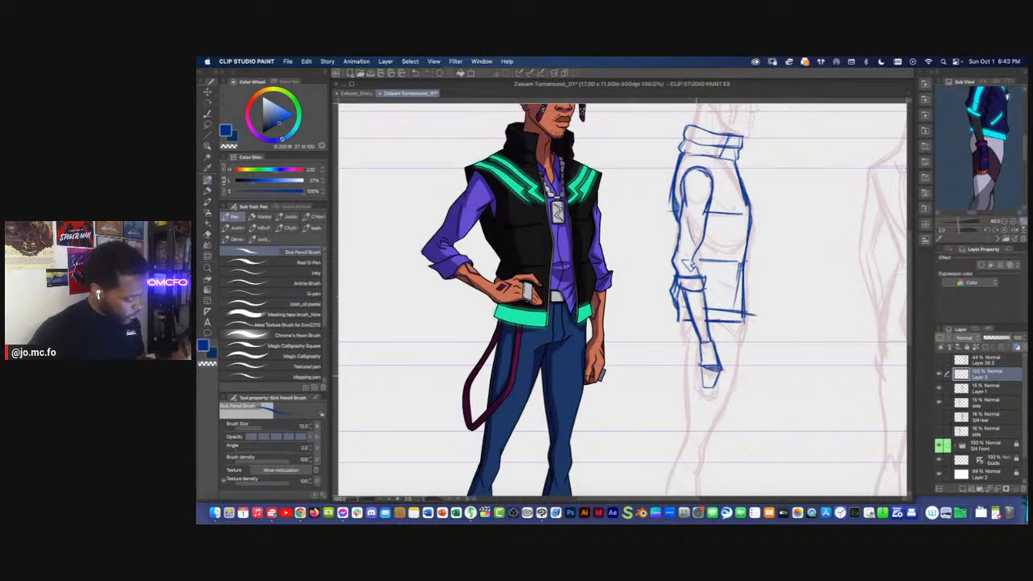
{"action": "left_click_drag", "start_coordinate": [697, 379], "coordinate": [716, 384]}
Add a small rectangular shape projecting from the lower front edge of the side-view vest
{"action": "left_click_drag", "start_coordinate": [668, 241], "coordinate": [681, 293]}
{"action": "scroll", "coordinate": [680, 294], "scroll_direction": "down", "scroll_amount": 1}
{"action": "left_click_drag", "start_coordinate": [674, 332], "coordinate": [674, 311]}
{"action": "left_click_drag", "start_coordinate": [666, 399], "coordinate": [659, 366]}
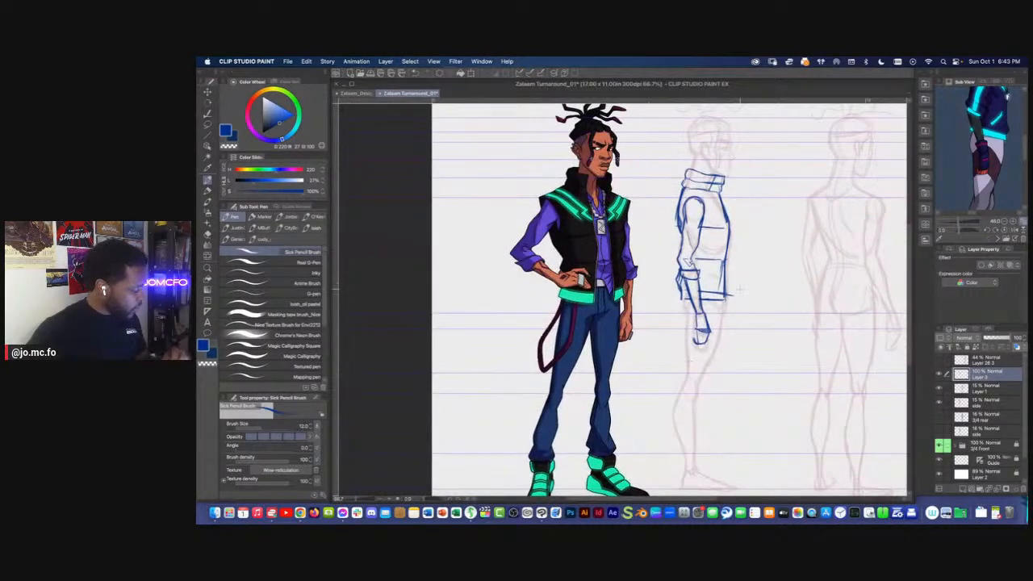
{"action": "scroll", "coordinate": [735, 281], "scroll_direction": "up", "scroll_amount": 2}
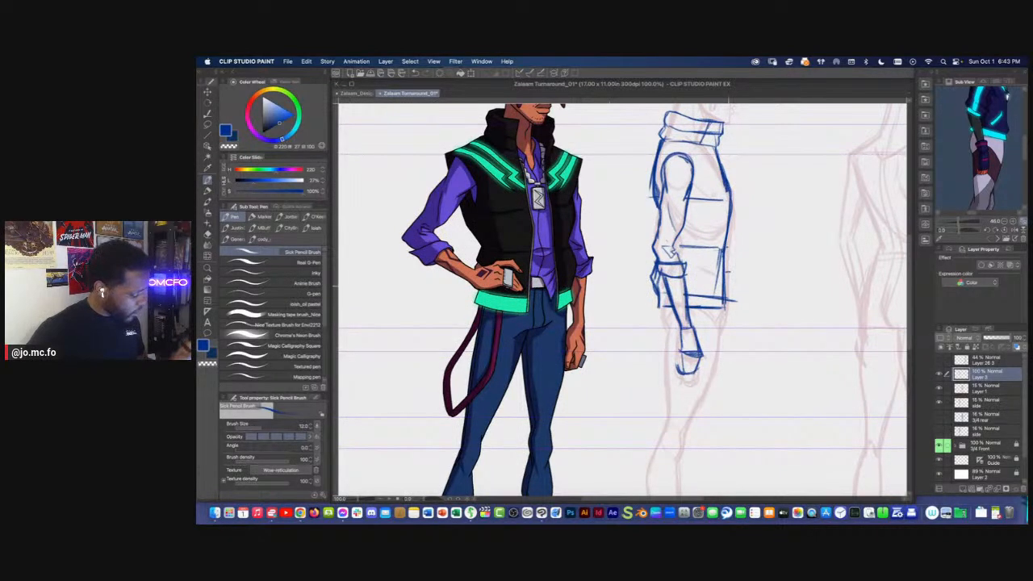
{"action": "left_click_drag", "start_coordinate": [730, 272], "coordinate": [698, 317]}
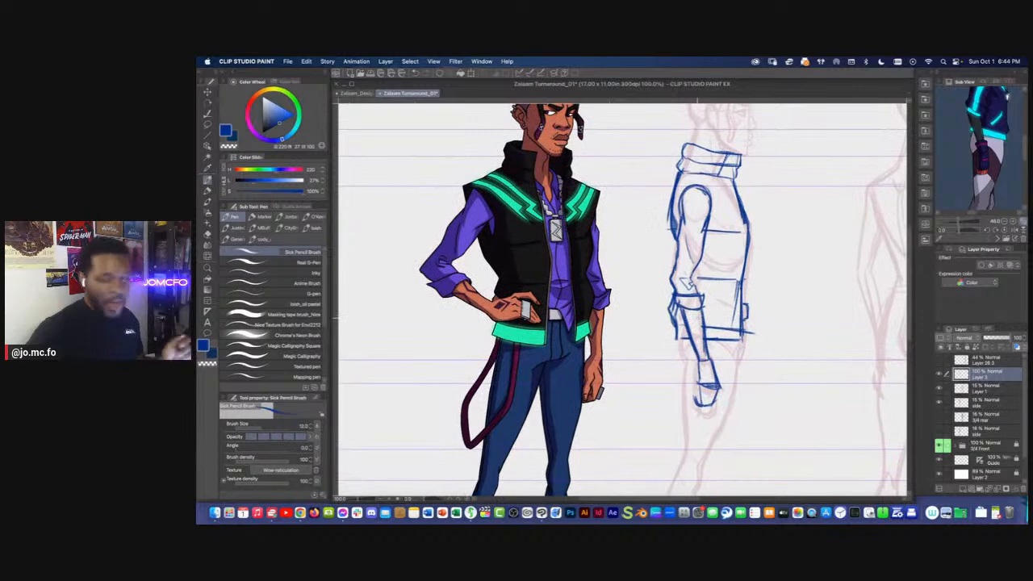
Extend the chest seam to the front edge of the side-view vest
{"action": "mouse_move", "coordinate": [634, 279]}
{"action": "left_mouse_down"}
{"action": "mouse_move", "coordinate": [645, 329]}
{"action": "mouse_move", "coordinate": [632, 332]}
{"action": "left_mouse_up"}
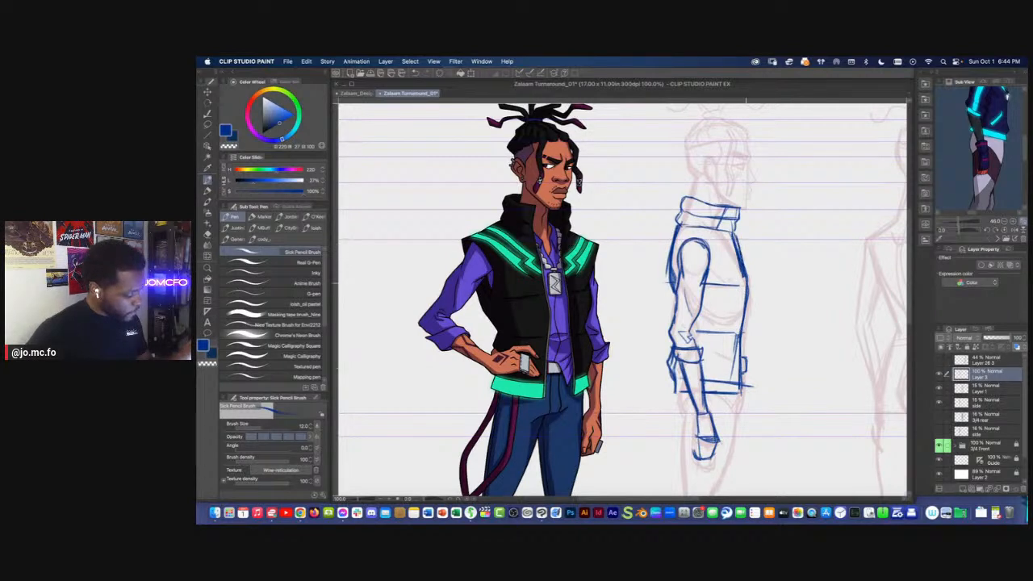
{"action": "key", "text": "e"}
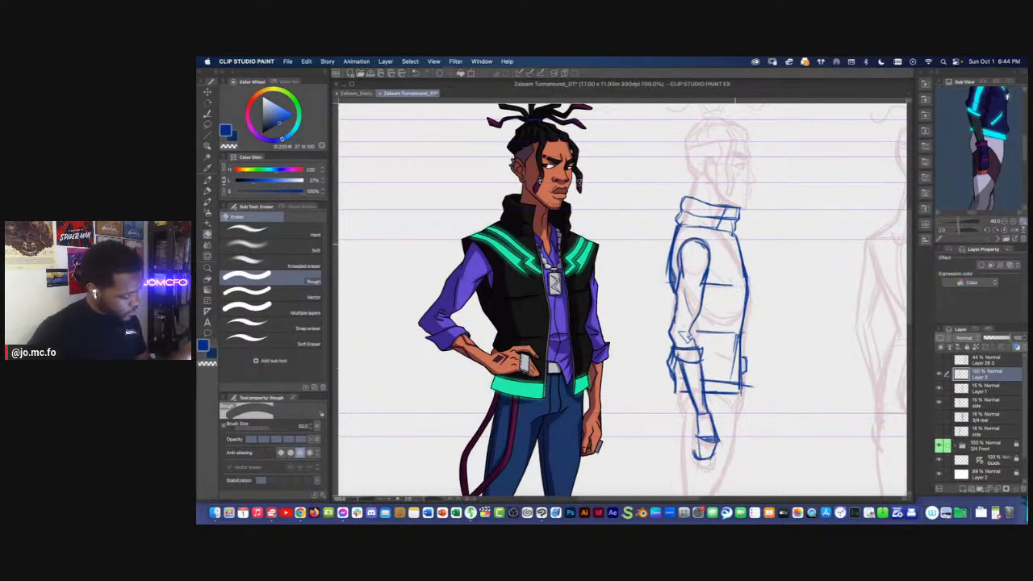
{"action": "key", "text": "p"}
{"action": "left_click_drag", "start_coordinate": [733, 285], "coordinate": [746, 286]}
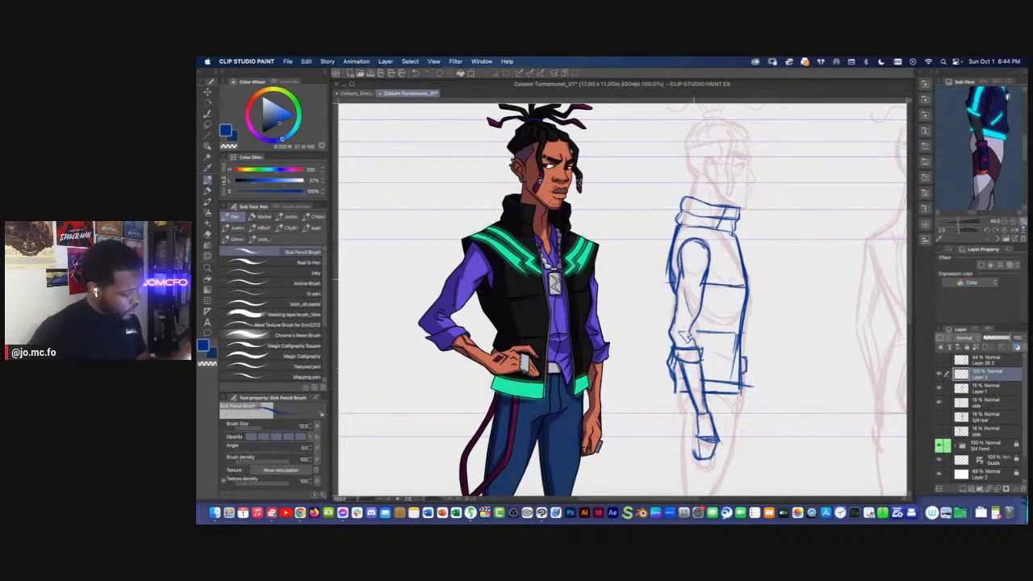
{"action": "scroll", "coordinate": [679, 260], "scroll_direction": "down", "scroll_amount": 1}
{"action": "scroll", "coordinate": [520, 226], "scroll_direction": "up", "scroll_amount": 1}
{"action": "left_click_drag", "start_coordinate": [814, 252], "coordinate": [825, 285]}
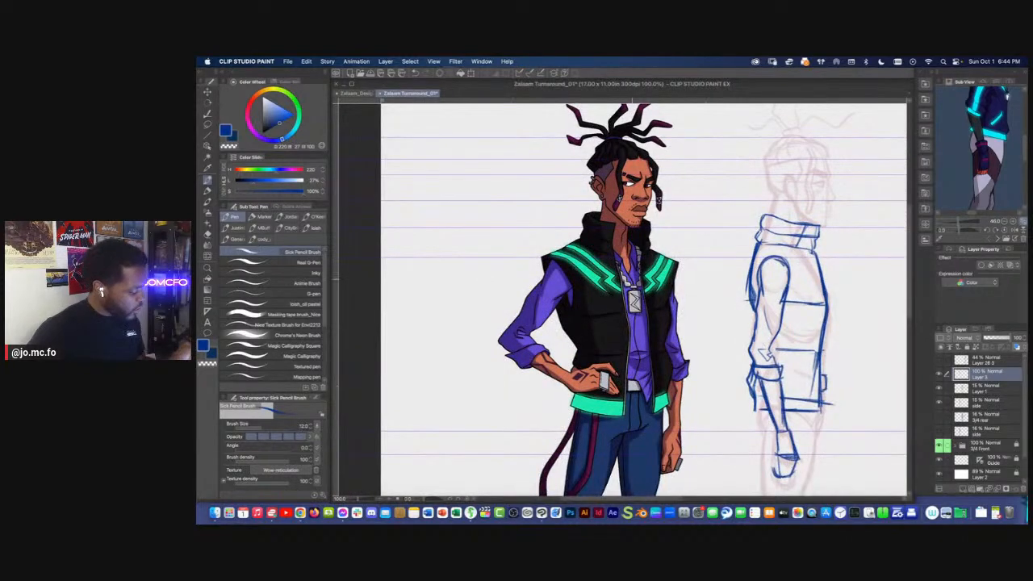
Sketch the side view's leg outline from the vest hem through the thigh and knee to the back of the calf
{"action": "left_click_drag", "start_coordinate": [712, 379], "coordinate": [672, 292]}
{"action": "left_click_drag", "start_coordinate": [781, 266], "coordinate": [781, 302]}
{"action": "left_click_drag", "start_coordinate": [786, 233], "coordinate": [784, 265]}
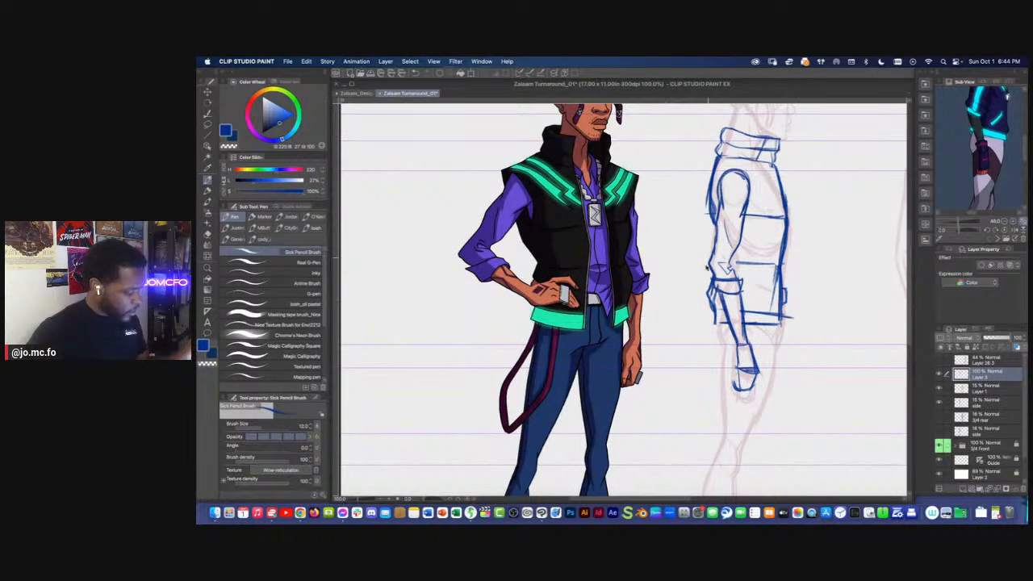
{"action": "scroll", "coordinate": [709, 257], "scroll_direction": "down", "scroll_amount": 1}
{"action": "left_click_drag", "start_coordinate": [712, 350], "coordinate": [708, 300]}
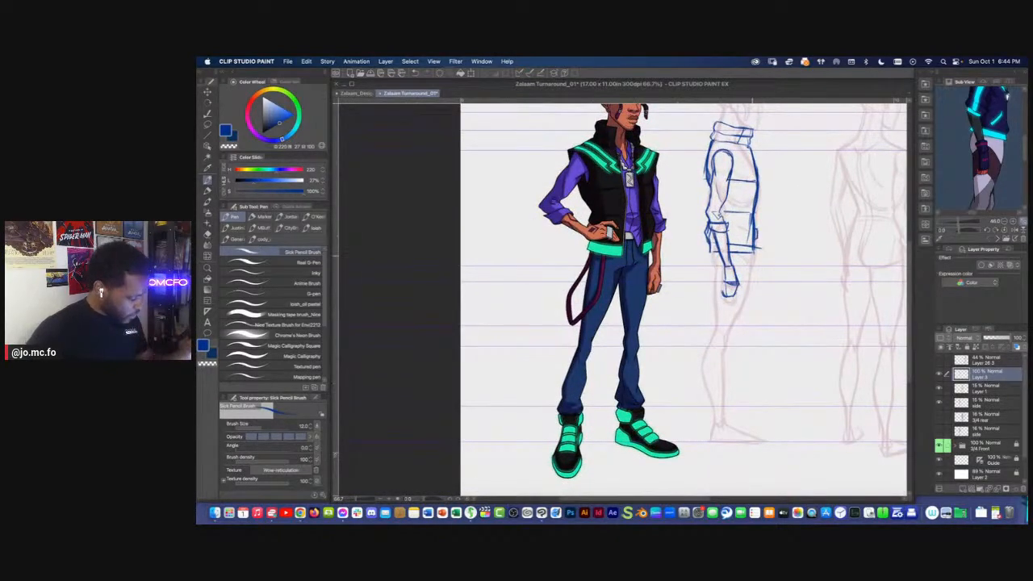
{"action": "mouse_move", "coordinate": [752, 266]}
{"action": "left_mouse_down"}
{"action": "mouse_move", "coordinate": [723, 356]}
{"action": "mouse_move", "coordinate": [657, 283]}
{"action": "mouse_move", "coordinate": [652, 337]}
{"action": "left_mouse_up"}
{"action": "key", "text": "super+plus"}
{"action": "mouse_move", "coordinate": [705, 232]}
{"action": "left_mouse_down"}
{"action": "mouse_move", "coordinate": [707, 342]}
{"action": "mouse_move", "coordinate": [678, 323]}
{"action": "left_mouse_up"}
{"action": "mouse_move", "coordinate": [680, 259]}
{"action": "left_mouse_down"}
{"action": "mouse_move", "coordinate": [676, 336]}
{"action": "mouse_move", "coordinate": [677, 303]}
{"action": "left_mouse_up"}
{"action": "left_click_drag", "start_coordinate": [702, 261], "coordinate": [686, 355]}
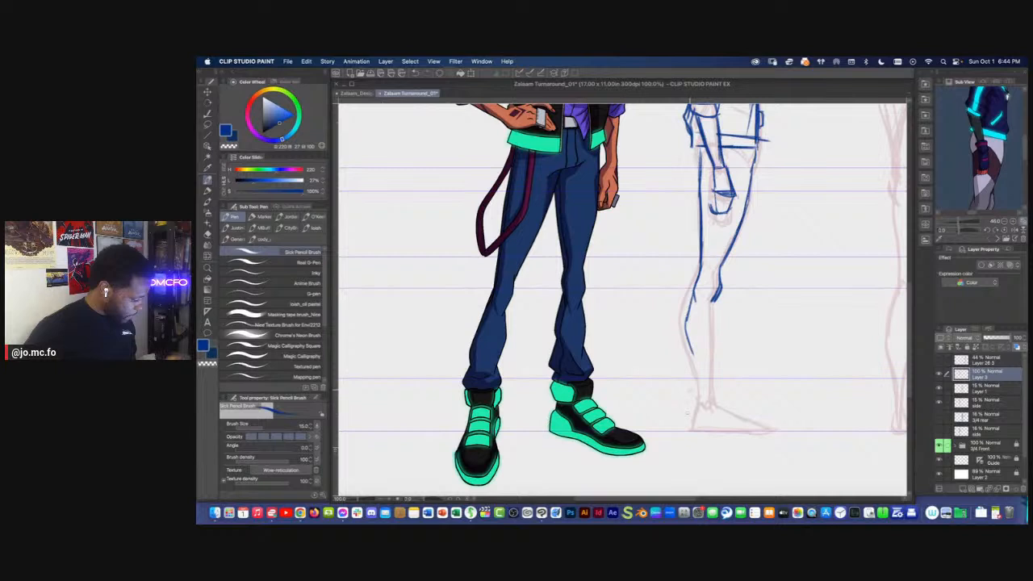
Sketch the side view's high-top shoe with its ankle padding, sloping top, flat sole and heel
{"action": "mouse_move", "coordinate": [717, 379]}
{"action": "left_mouse_down"}
{"action": "mouse_move", "coordinate": [725, 394]}
{"action": "mouse_move", "coordinate": [695, 394]}
{"action": "mouse_move", "coordinate": [731, 404]}
{"action": "left_mouse_up"}
{"action": "left_click_drag", "start_coordinate": [685, 378], "coordinate": [734, 408]}
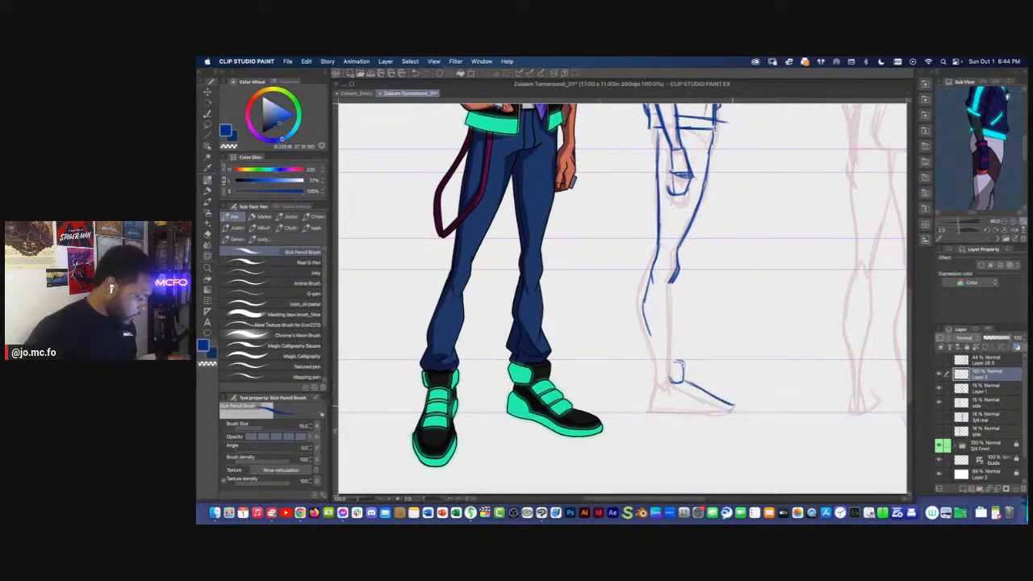
{"action": "mouse_move", "coordinate": [648, 406]}
{"action": "left_mouse_down"}
{"action": "mouse_move", "coordinate": [733, 406]}
{"action": "mouse_move", "coordinate": [659, 413]}
{"action": "mouse_move", "coordinate": [710, 406]}
{"action": "left_mouse_up"}
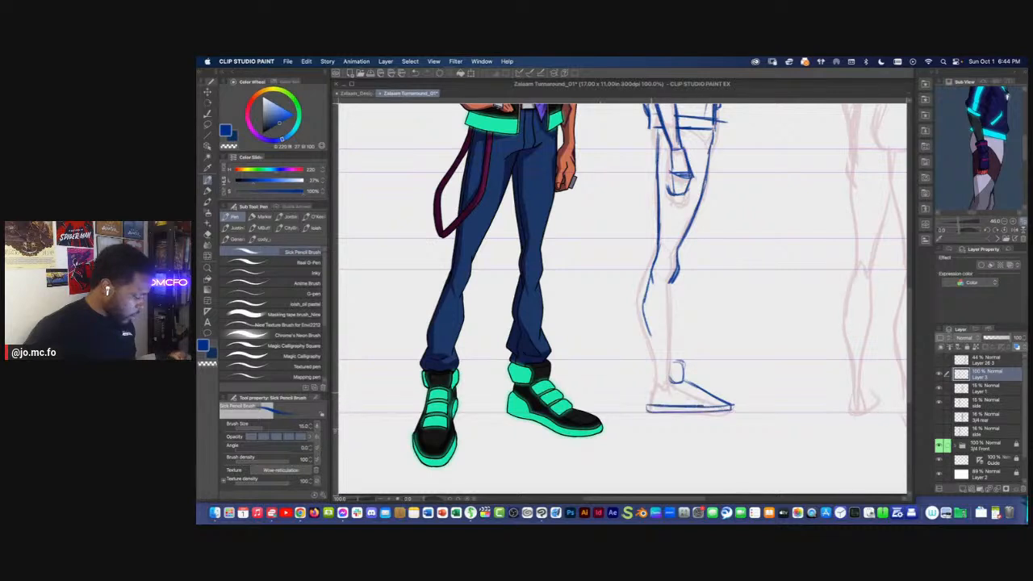
{"action": "left_click_drag", "start_coordinate": [650, 380], "coordinate": [648, 407]}
{"action": "mouse_move", "coordinate": [666, 365]}
{"action": "left_mouse_down"}
{"action": "mouse_move", "coordinate": [649, 371]}
{"action": "mouse_move", "coordinate": [666, 381]}
{"action": "left_mouse_up"}
{"action": "mouse_move", "coordinate": [666, 364]}
{"action": "left_mouse_down"}
{"action": "mouse_move", "coordinate": [649, 371]}
{"action": "mouse_move", "coordinate": [670, 380]}
{"action": "left_mouse_up"}
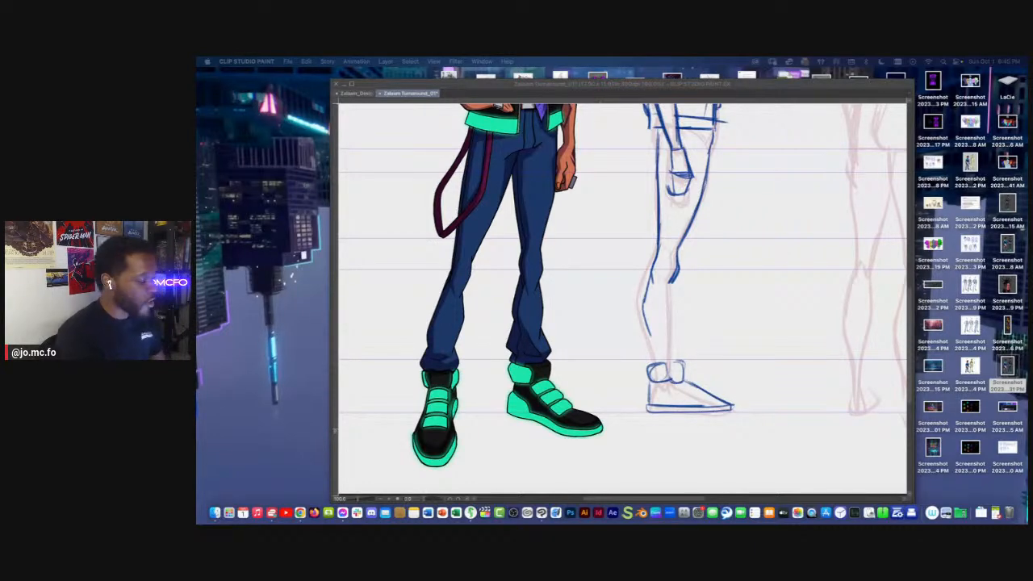
Erase the side view's rear calf line and redraw it as a straighter diagonal from the back of the knee
{"action": "key", "text": "Tab"}
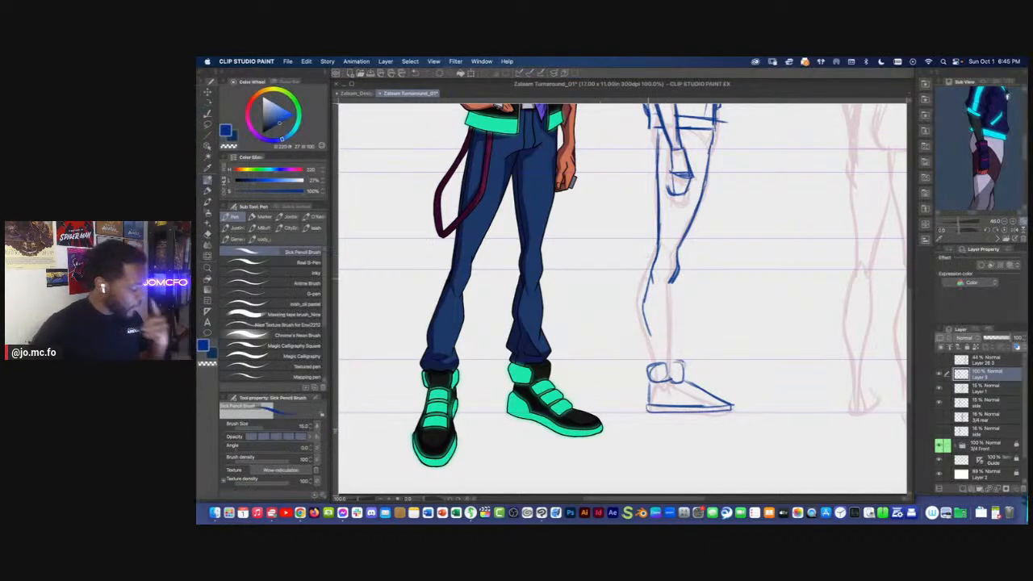
{"action": "key", "text": "e"}
{"action": "left_click_drag", "start_coordinate": [658, 251], "coordinate": [650, 334]}
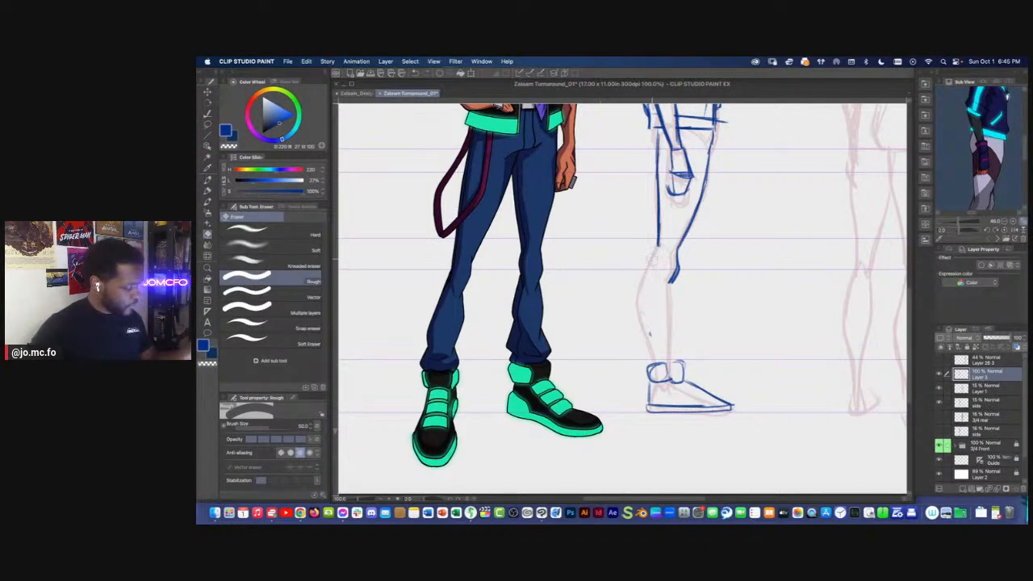
{"action": "key", "text": "p"}
{"action": "left_click_drag", "start_coordinate": [659, 244], "coordinate": [636, 294]}
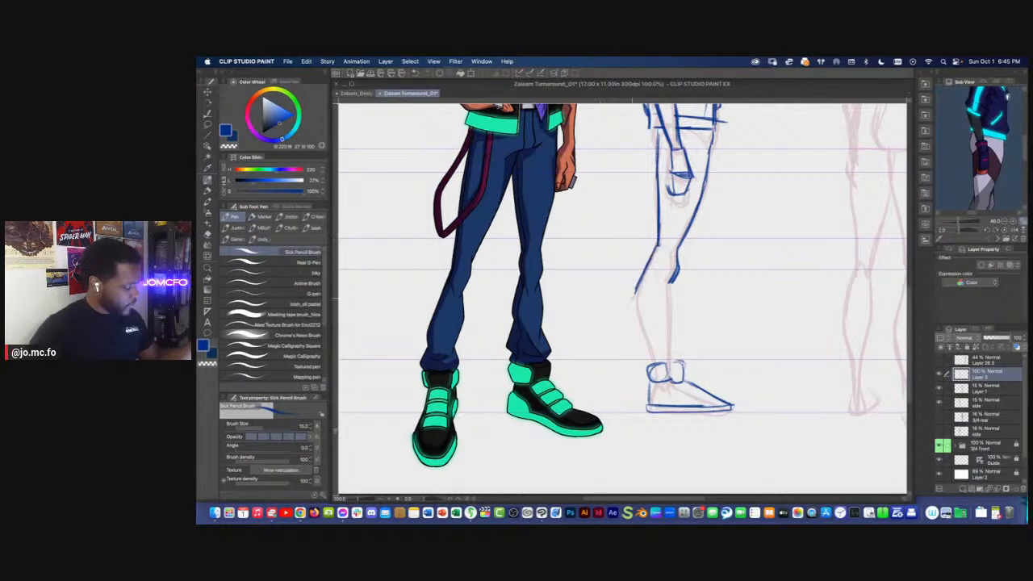
{"action": "left_click_drag", "start_coordinate": [666, 326], "coordinate": [697, 353]}
{"action": "left_click_drag", "start_coordinate": [667, 323], "coordinate": [676, 356]}
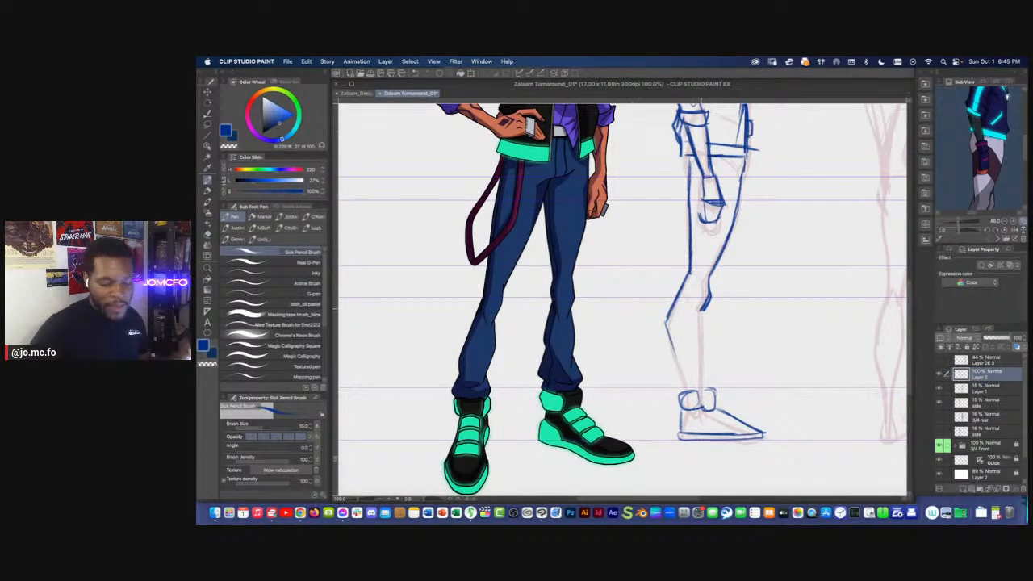
Clean up the front of the side view's knee and sketch the shin, calf and bunched trouser cuff above the shoe
{"action": "key", "text": "e"}
{"action": "key", "text": "p"}
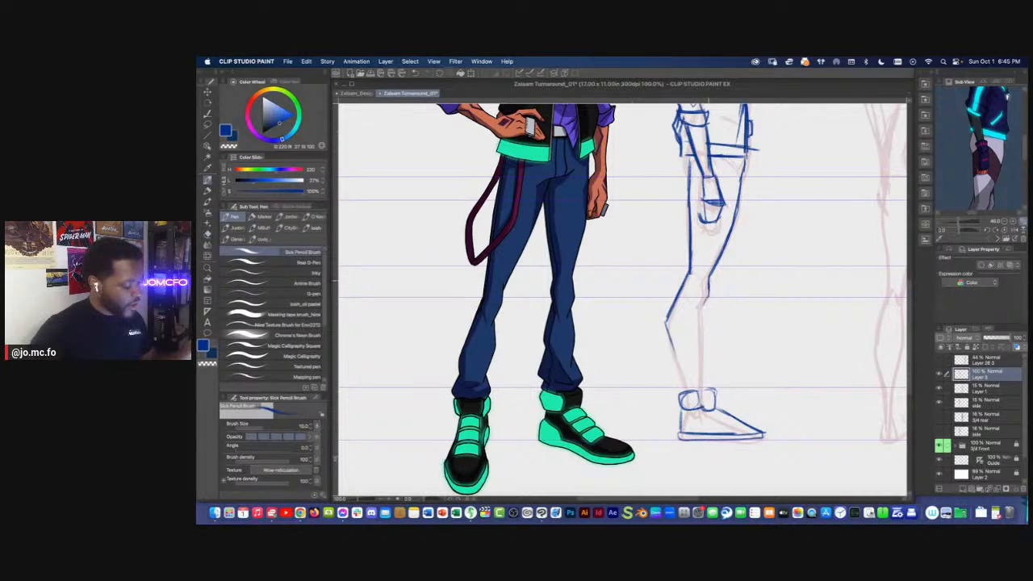
{"action": "mouse_move", "coordinate": [700, 312]}
{"action": "left_mouse_down"}
{"action": "mouse_move", "coordinate": [711, 392]}
{"action": "mouse_move", "coordinate": [698, 379]}
{"action": "left_mouse_up"}
{"action": "mouse_move", "coordinate": [678, 344]}
{"action": "left_mouse_down"}
{"action": "mouse_move", "coordinate": [675, 378]}
{"action": "mouse_move", "coordinate": [698, 396]}
{"action": "mouse_move", "coordinate": [679, 394]}
{"action": "left_mouse_up"}
{"action": "left_click_drag", "start_coordinate": [669, 318], "coordinate": [677, 378]}
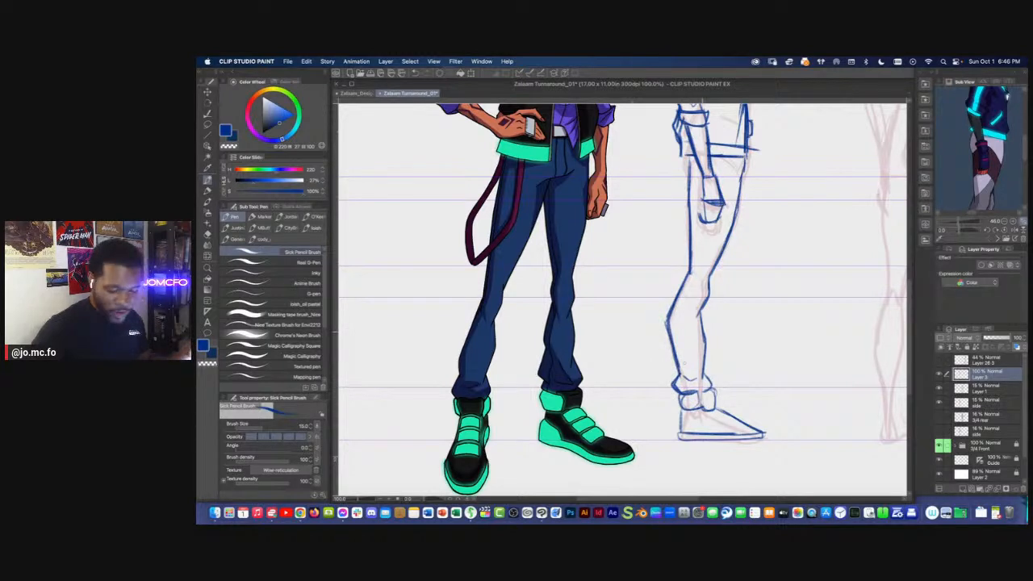
{"action": "key", "text": "e"}
{"action": "left_click_drag", "start_coordinate": [704, 317], "coordinate": [704, 375]}
{"action": "key", "text": "p"}
{"action": "mouse_move", "coordinate": [700, 313]}
{"action": "left_mouse_down"}
{"action": "mouse_move", "coordinate": [704, 372]}
{"action": "mouse_move", "coordinate": [699, 309]}
{"action": "left_mouse_up"}
Erase and redraw the contour at the back of the side view's knee to join the thigh and calf
{"action": "mouse_move", "coordinate": [676, 269]}
{"action": "left_mouse_down"}
{"action": "mouse_move", "coordinate": [679, 300]}
{"action": "mouse_move", "coordinate": [711, 323]}
{"action": "mouse_move", "coordinate": [676, 302]}
{"action": "left_mouse_up"}
{"action": "key", "text": "super+minus"}
{"action": "key", "text": "super+minus"}
{"action": "key", "text": "super+plus"}
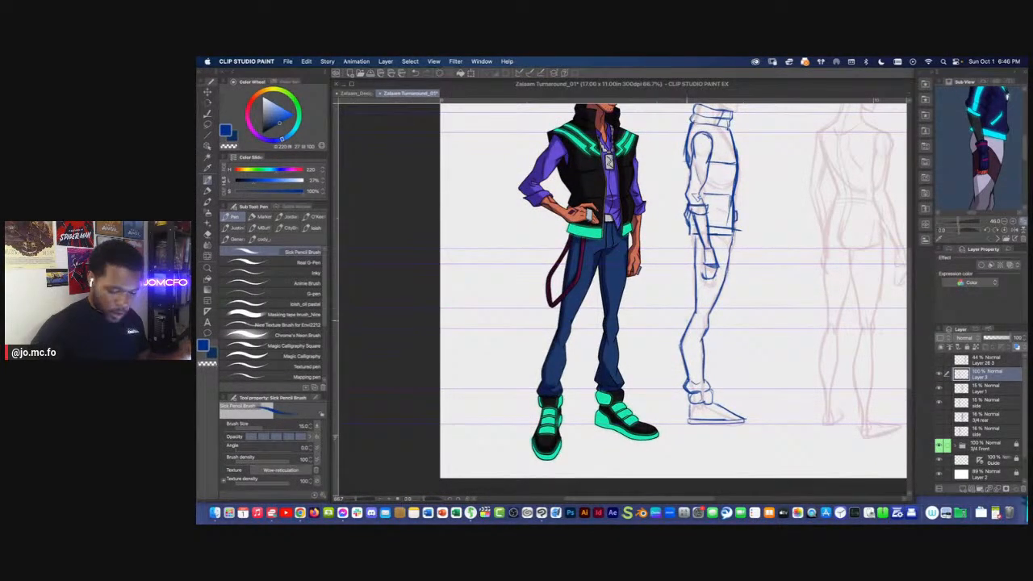
{"action": "key", "text": "e"}
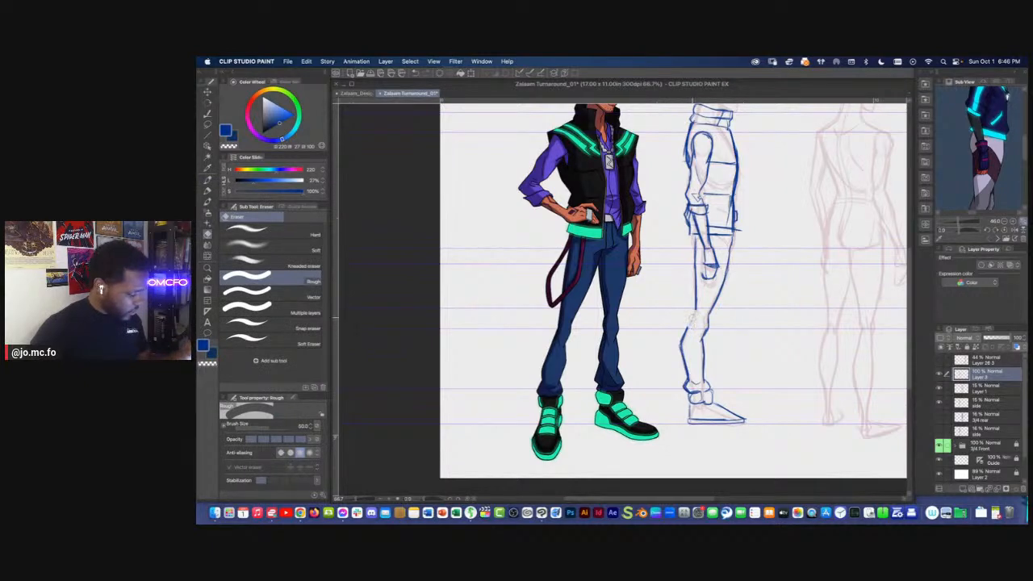
{"action": "key", "text": "p"}
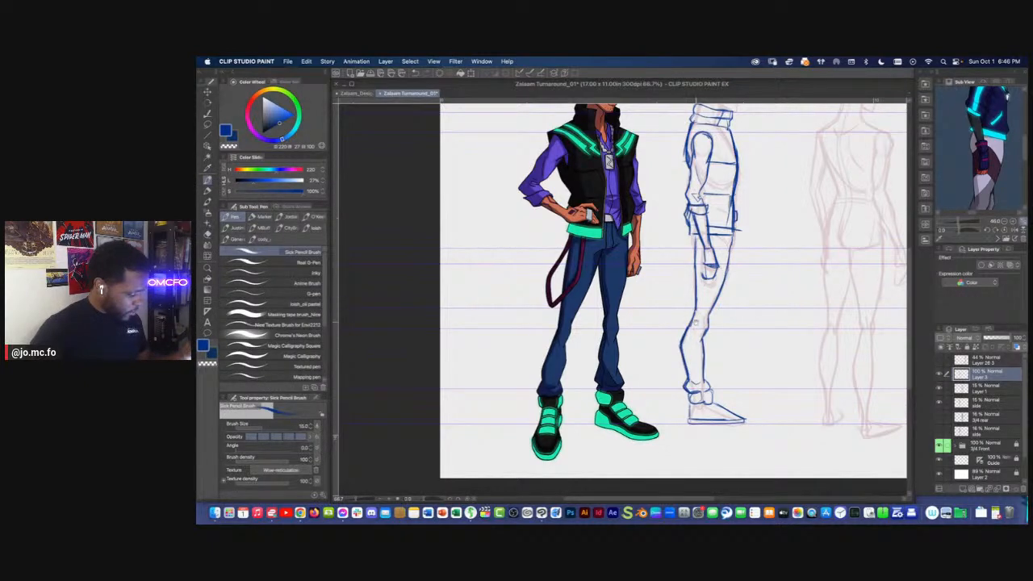
{"action": "left_click_drag", "start_coordinate": [697, 321], "coordinate": [690, 327]}
{"action": "key", "text": "super+minus"}
{"action": "key", "text": "super+minus"}
{"action": "left_click_drag", "start_coordinate": [611, 311], "coordinate": [629, 363]}
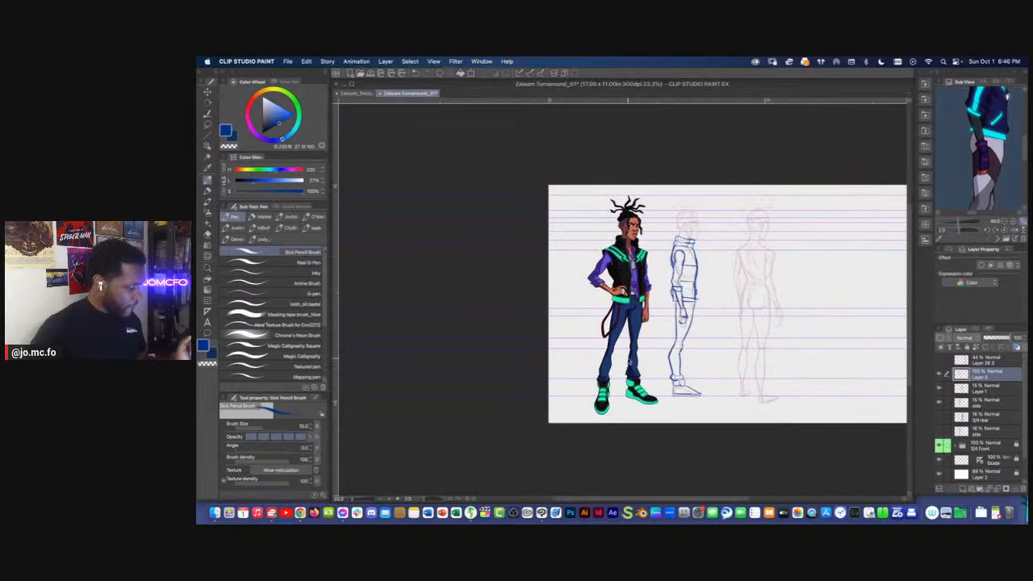
Lasso the side view's curled fingers and transform them into a more compact shape beneath the palm
{"action": "key", "text": "super+plus"}
{"action": "key", "text": "super+plus"}
{"action": "key", "text": "super+plus"}
{"action": "key", "text": "["}
{"action": "left_click_drag", "start_coordinate": [691, 329], "coordinate": [669, 344]}
{"action": "key", "text": "m"}
{"action": "key", "text": "super+t"}
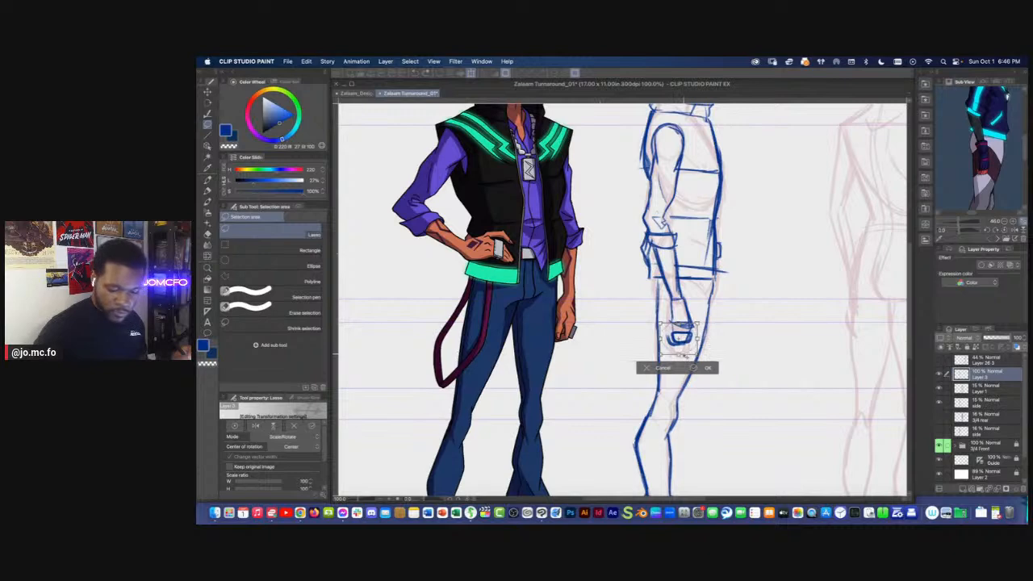
{"action": "key", "text": "Return"}
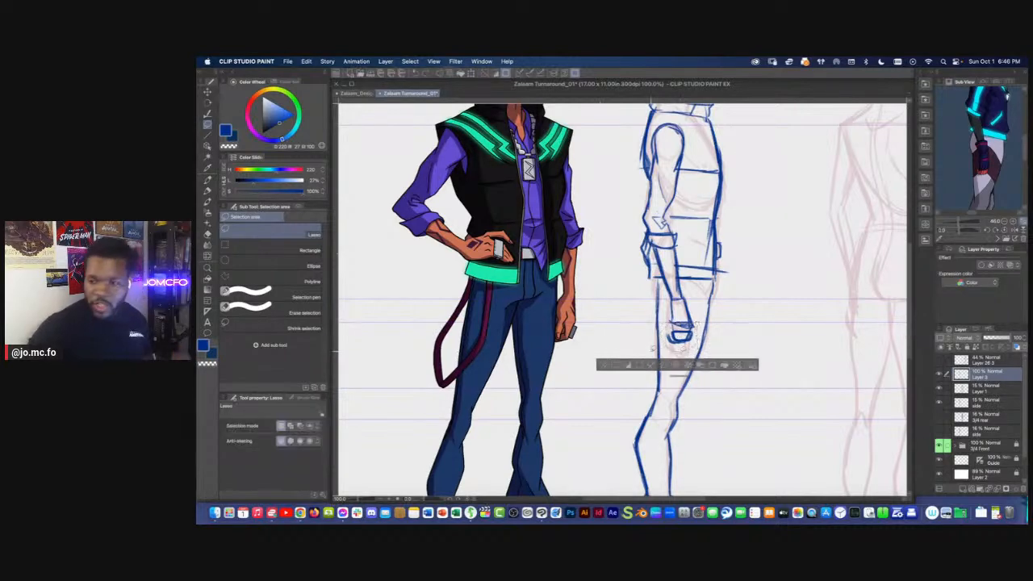
{"action": "key", "text": "Tab"}
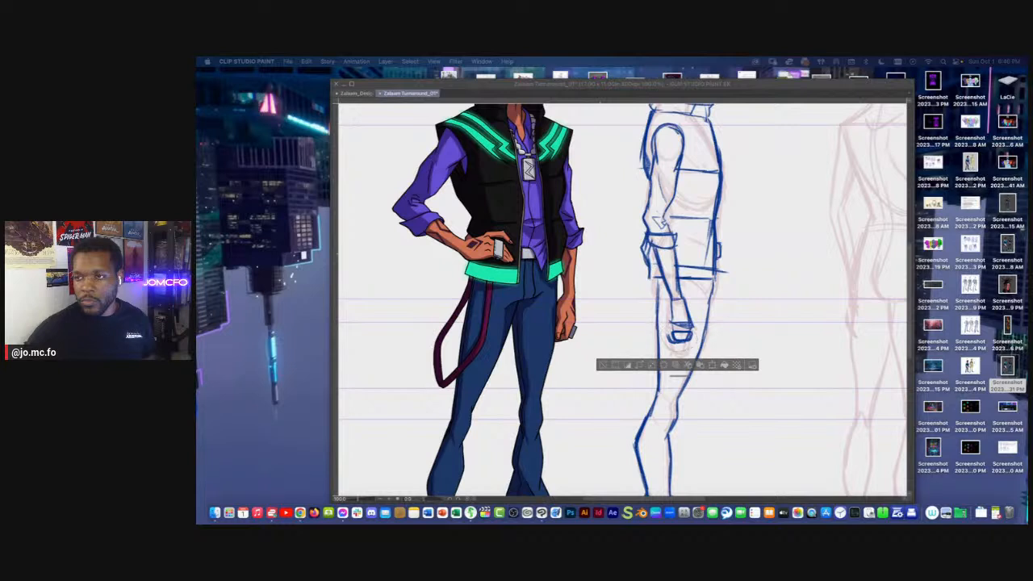
{"action": "key", "text": "XF86AudioRaiseVolume"}
{"action": "key", "text": "XF86AudioRaiseVolume"}
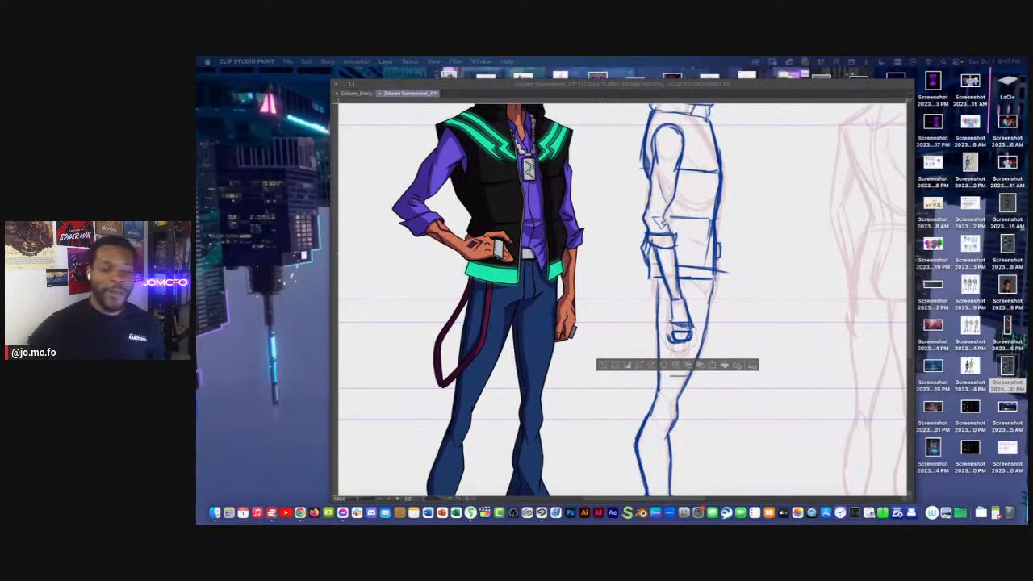
{"action": "left_click", "coordinate": [647, 256]}
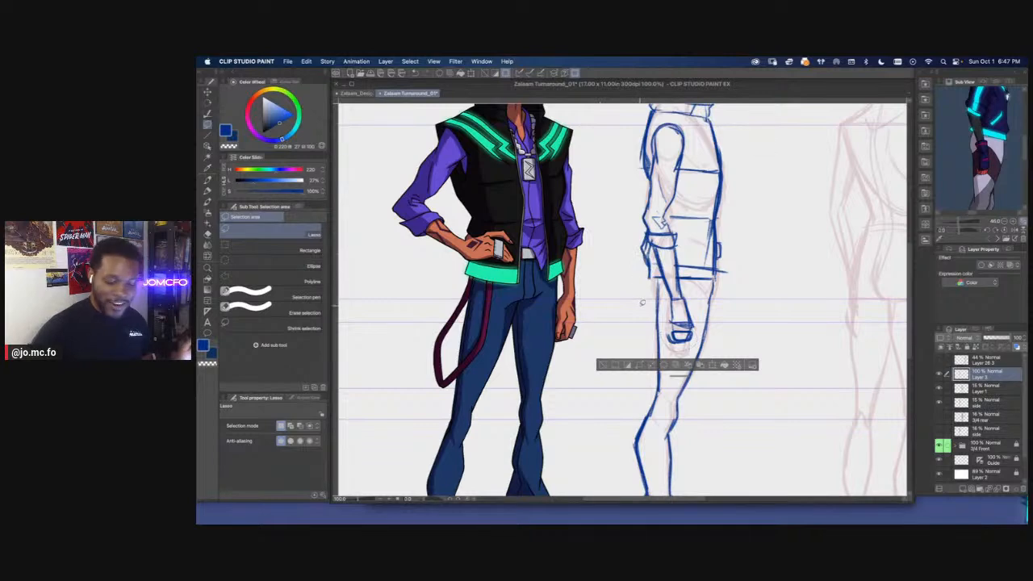
Deselect the fingers and start the side view's face with a short sloping forehead line over the faint head sketch
{"action": "key", "text": "super+d"}
{"action": "key", "text": "p"}
{"action": "left_click_drag", "start_coordinate": [633, 305], "coordinate": [626, 491]}
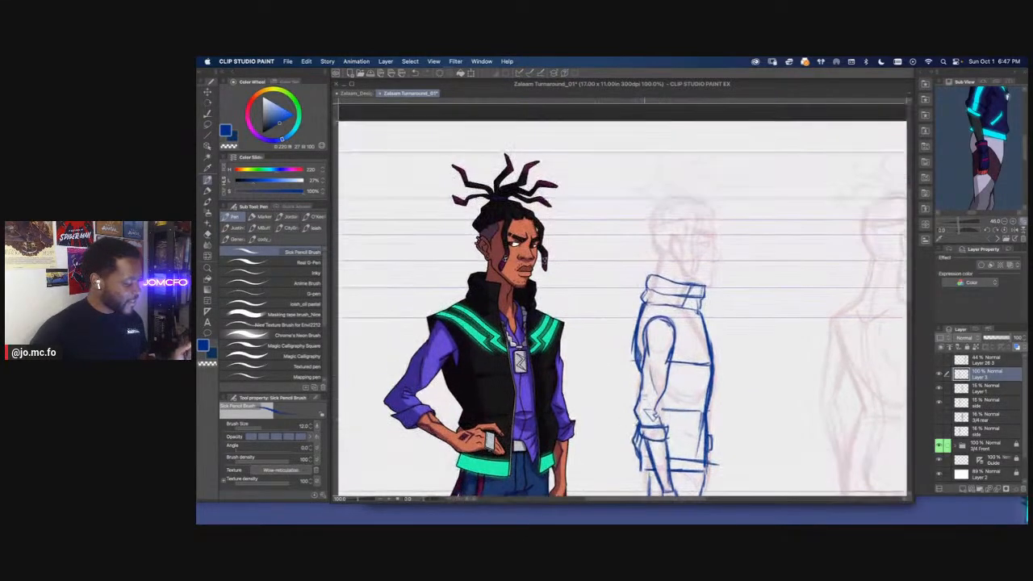
{"action": "scroll", "coordinate": [663, 228], "scroll_direction": "up", "scroll_amount": 1}
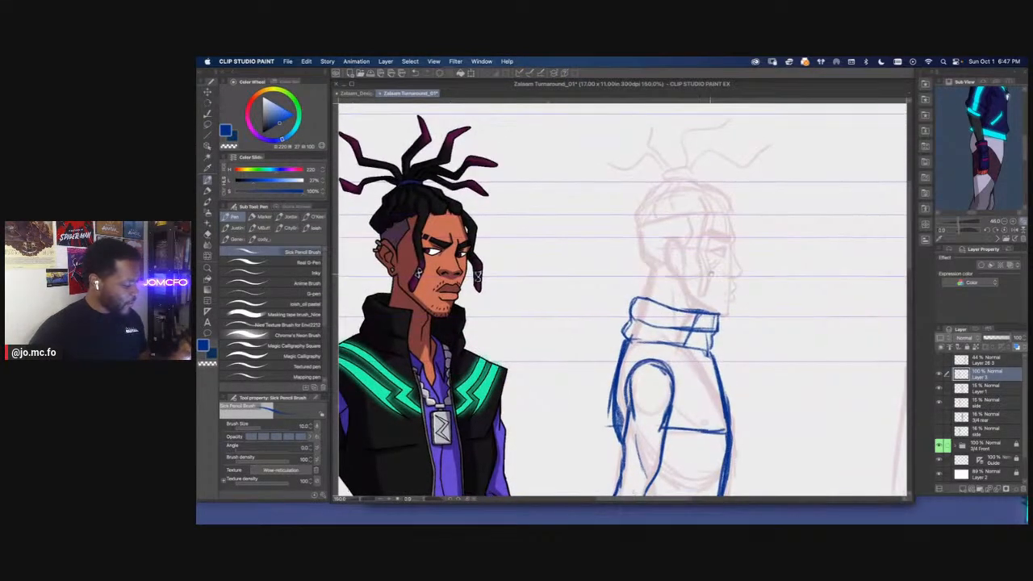
{"action": "mouse_move", "coordinate": [728, 208]}
{"action": "left_mouse_down"}
{"action": "mouse_move", "coordinate": [734, 233]}
{"action": "mouse_move", "coordinate": [767, 232]}
{"action": "left_mouse_up"}
{"action": "scroll", "coordinate": [641, 219], "scroll_direction": "up", "scroll_amount": 1}
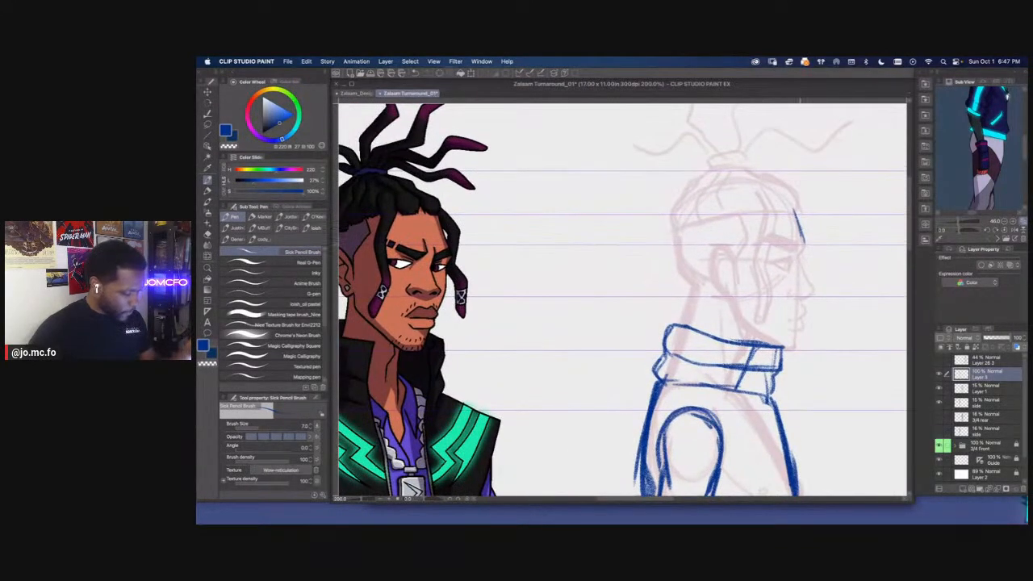
{"action": "scroll", "coordinate": [622, 291], "scroll_direction": "down", "scroll_amount": 1}
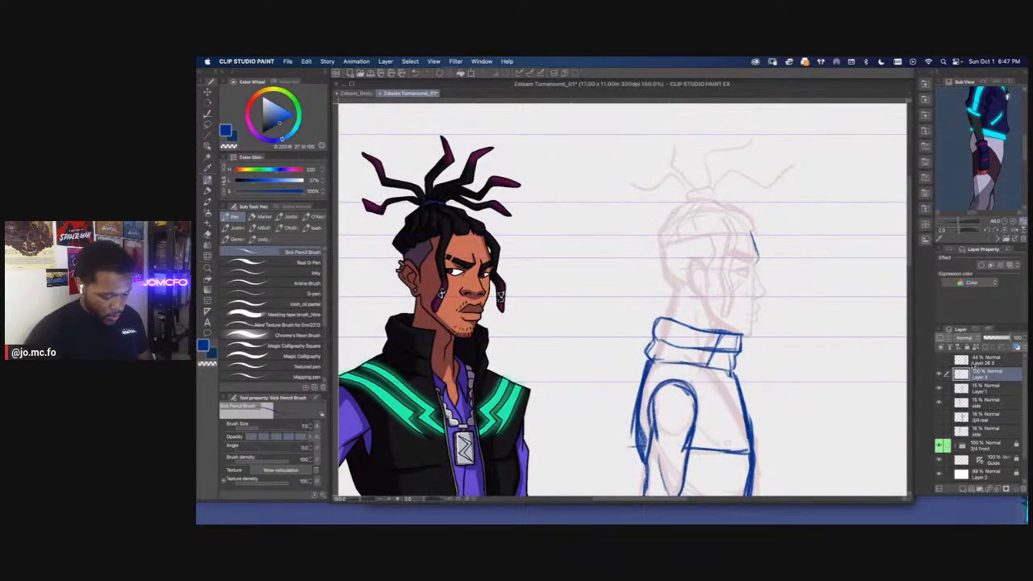
Move the sketch layers together so the side view's head overlaps the coloured 3/4 front figure
{"action": "left_click", "coordinate": [972, 362]}
{"action": "key", "text": "super+t"}
{"action": "mouse_move", "coordinate": [707, 330]}
{"action": "left_mouse_down"}
{"action": "mouse_move", "coordinate": [485, 331]}
{"action": "mouse_move", "coordinate": [661, 315]}
{"action": "left_mouse_up"}
{"action": "key", "text": "Return"}
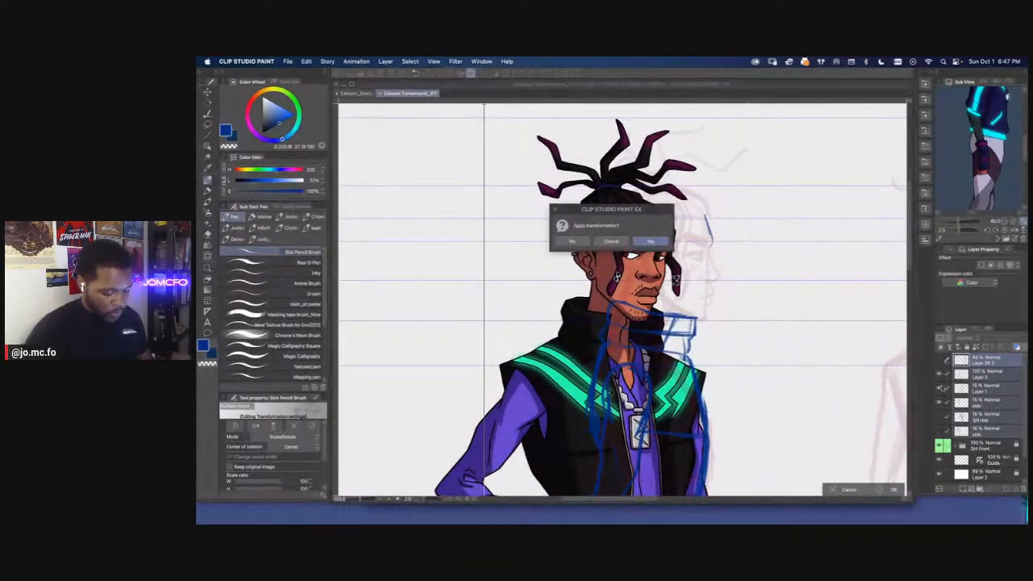
Lower the 3/4 Front folder's opacity to 19% and make Layer 3 the active drawing layer
{"action": "left_click", "coordinate": [986, 445]}
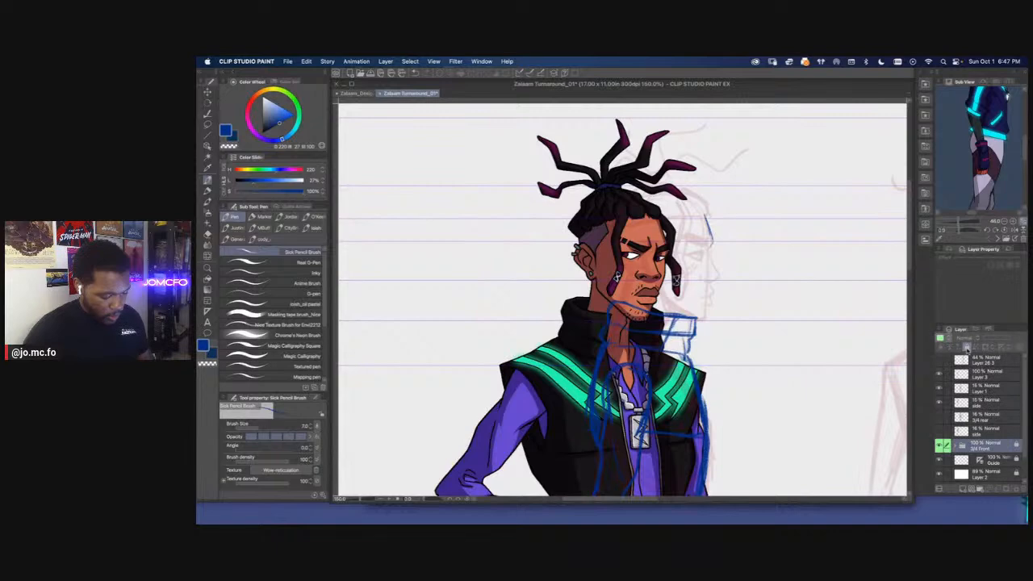
{"action": "left_click_drag", "start_coordinate": [1011, 338], "coordinate": [990, 340]}
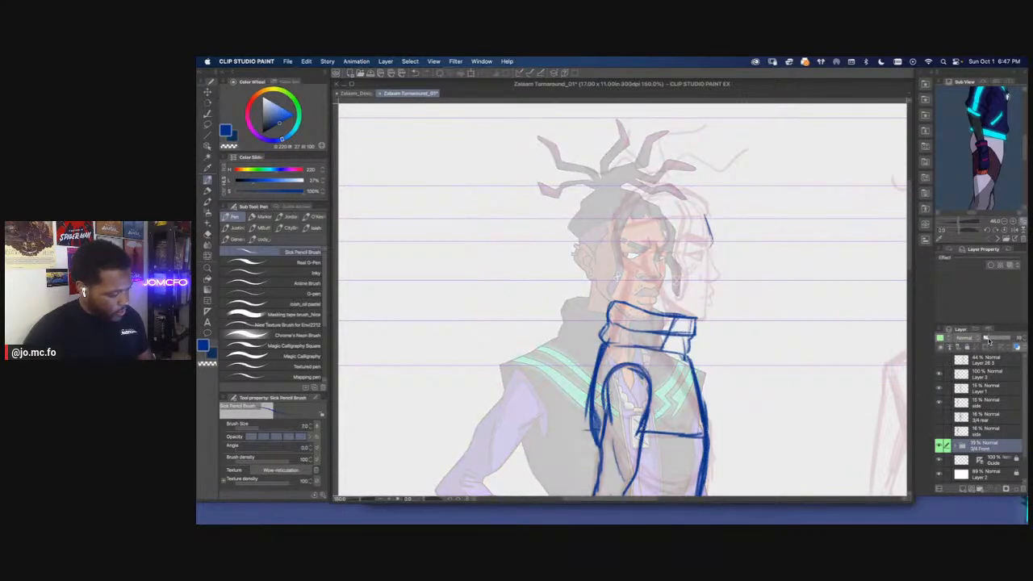
{"action": "left_click", "coordinate": [966, 378]}
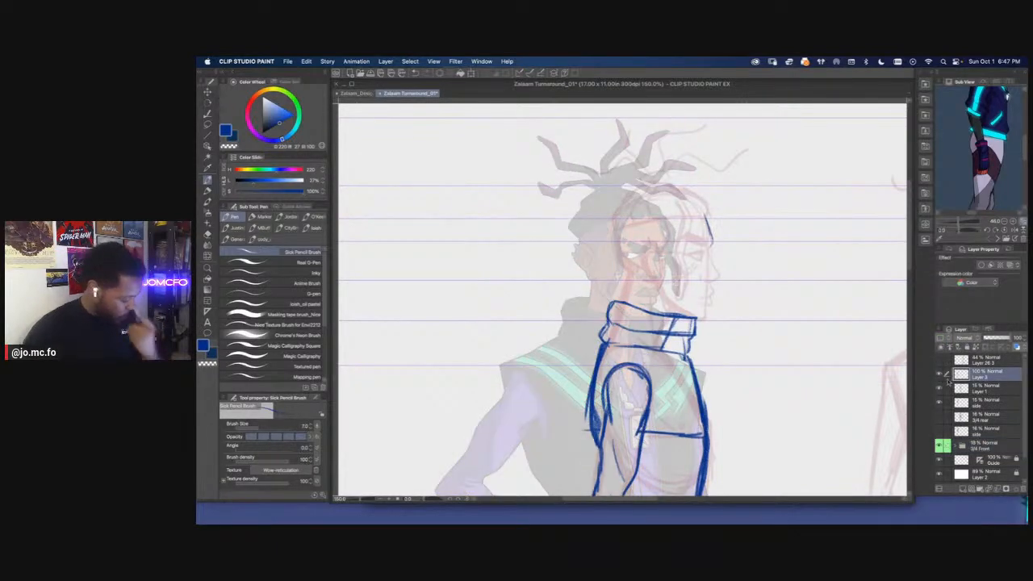
Extend the side view's forehead down to the brow ridge and angle the line back into the eye socket
{"action": "key", "text": "super+plus"}
{"action": "key", "text": "super+plus"}
{"action": "key", "text": "super+plus"}
{"action": "left_click_drag", "start_coordinate": [698, 310], "coordinate": [659, 391]}
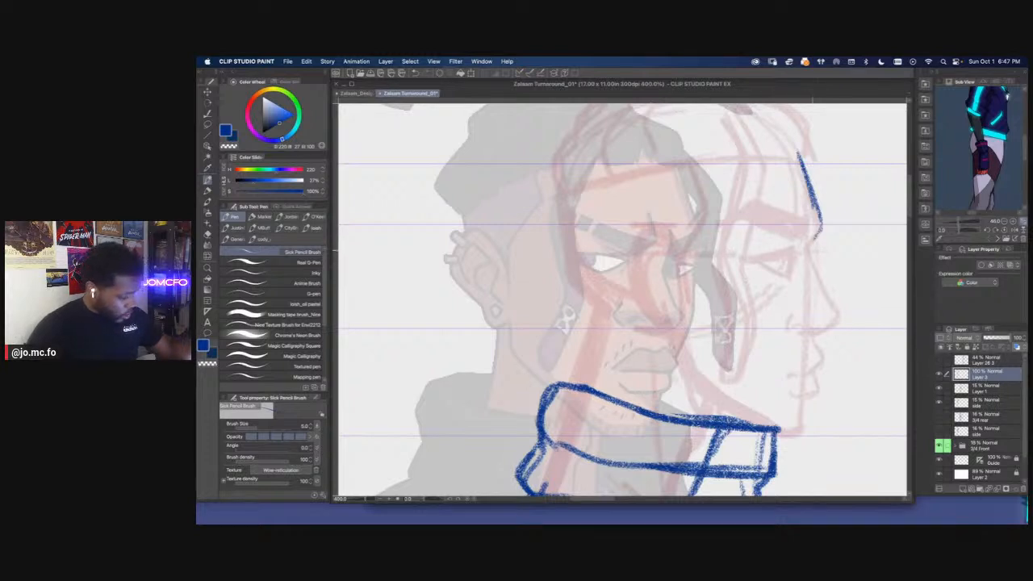
{"action": "left_click_drag", "start_coordinate": [706, 247], "coordinate": [686, 263]}
{"action": "key", "text": "super+z"}
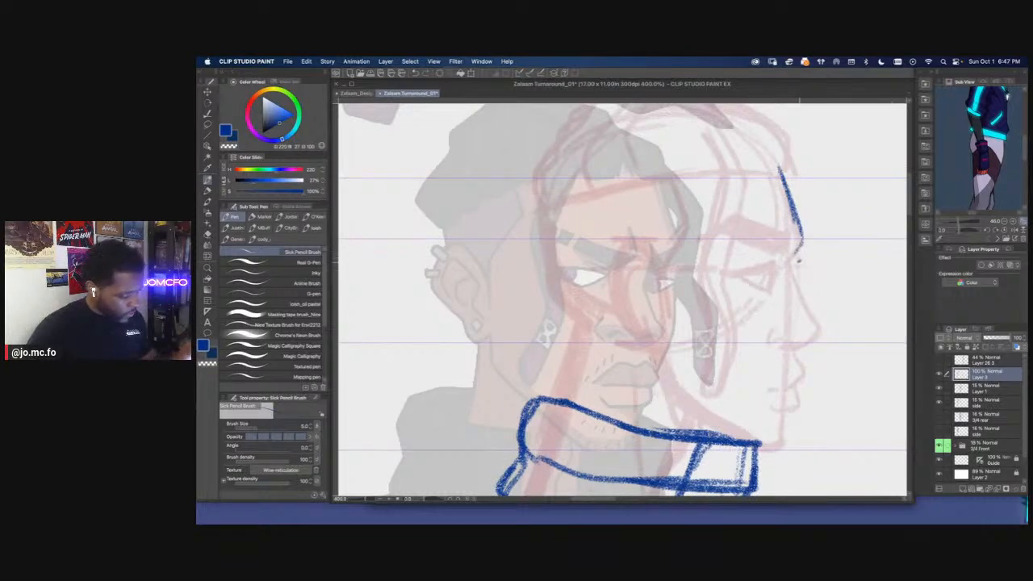
{"action": "left_click_drag", "start_coordinate": [798, 220], "coordinate": [799, 260]}
{"action": "left_click_drag", "start_coordinate": [794, 214], "coordinate": [808, 258]}
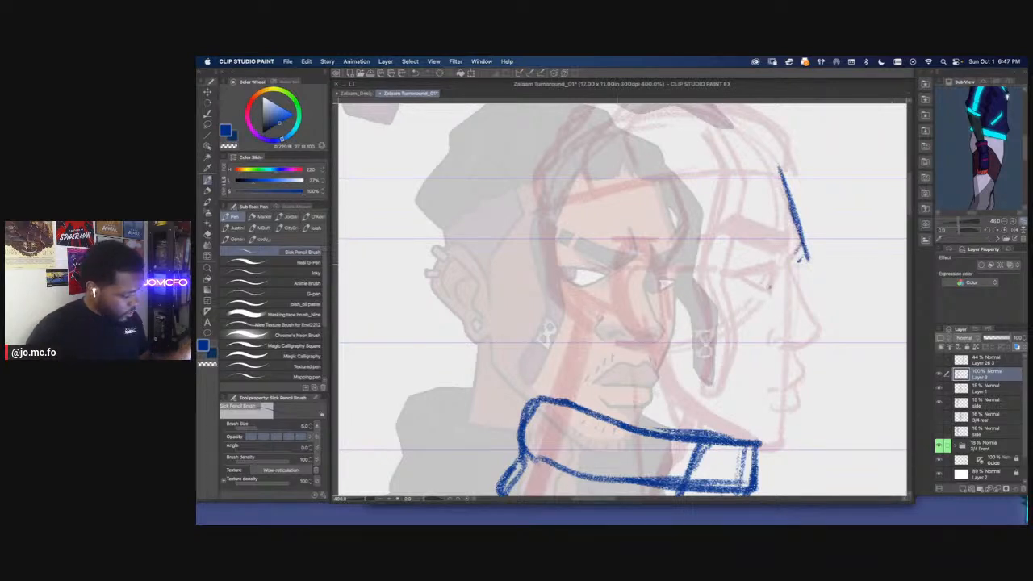
{"action": "left_click_drag", "start_coordinate": [807, 259], "coordinate": [774, 286]}
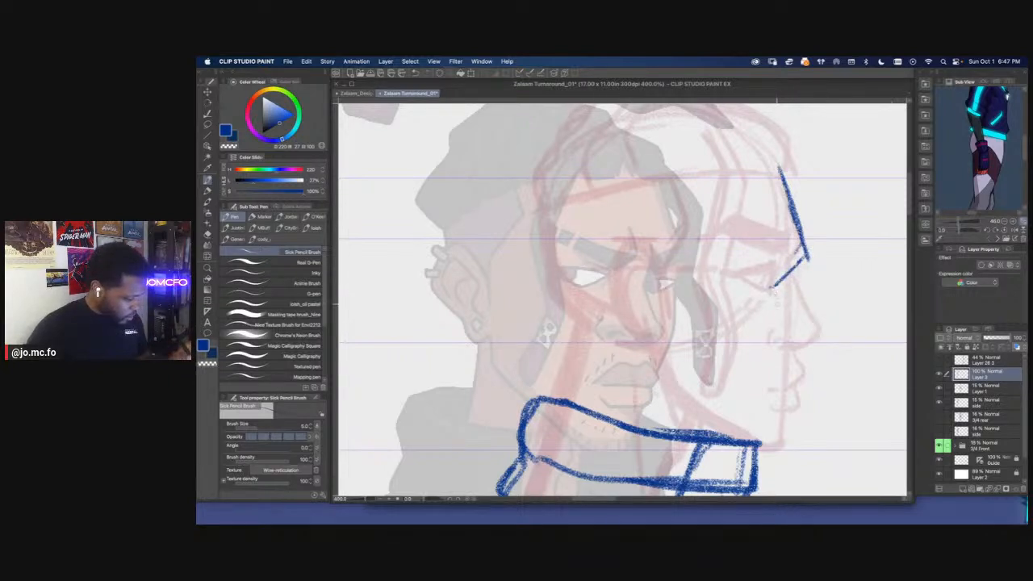
Sketch the side view's nose bridge and tip, and outline the eye behind the brow ridge
{"action": "mouse_move", "coordinate": [787, 280]}
{"action": "left_mouse_down"}
{"action": "mouse_move", "coordinate": [820, 339]}
{"action": "mouse_move", "coordinate": [799, 345]}
{"action": "left_mouse_up"}
{"action": "mouse_move", "coordinate": [776, 284]}
{"action": "left_mouse_down"}
{"action": "mouse_move", "coordinate": [739, 280]}
{"action": "mouse_move", "coordinate": [772, 294]}
{"action": "left_mouse_up"}
{"action": "mouse_move", "coordinate": [745, 280]}
{"action": "left_mouse_down"}
{"action": "mouse_move", "coordinate": [775, 281]}
{"action": "mouse_move", "coordinate": [778, 293]}
{"action": "left_mouse_up"}
{"action": "mouse_move", "coordinate": [776, 280]}
{"action": "left_mouse_down"}
{"action": "mouse_move", "coordinate": [744, 283]}
{"action": "mouse_move", "coordinate": [778, 296]}
{"action": "left_mouse_up"}
{"action": "left_click_drag", "start_coordinate": [648, 270], "coordinate": [635, 282]}
Refine the side view's eye outline with the eraser, and add the nostril and a short mouth line
{"action": "key", "text": "e"}
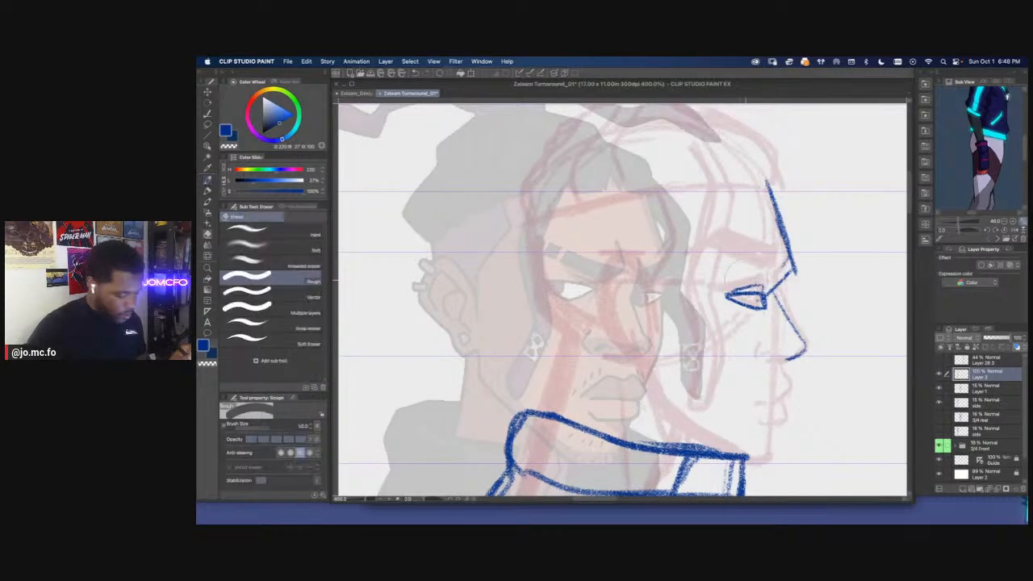
{"action": "left_click_drag", "start_coordinate": [764, 284], "coordinate": [727, 292]}
{"action": "mouse_move", "coordinate": [749, 352]}
{"action": "left_mouse_down"}
{"action": "mouse_move", "coordinate": [737, 318]}
{"action": "mouse_move", "coordinate": [753, 315]}
{"action": "mouse_move", "coordinate": [747, 324]}
{"action": "left_mouse_up"}
{"action": "key", "text": "p"}
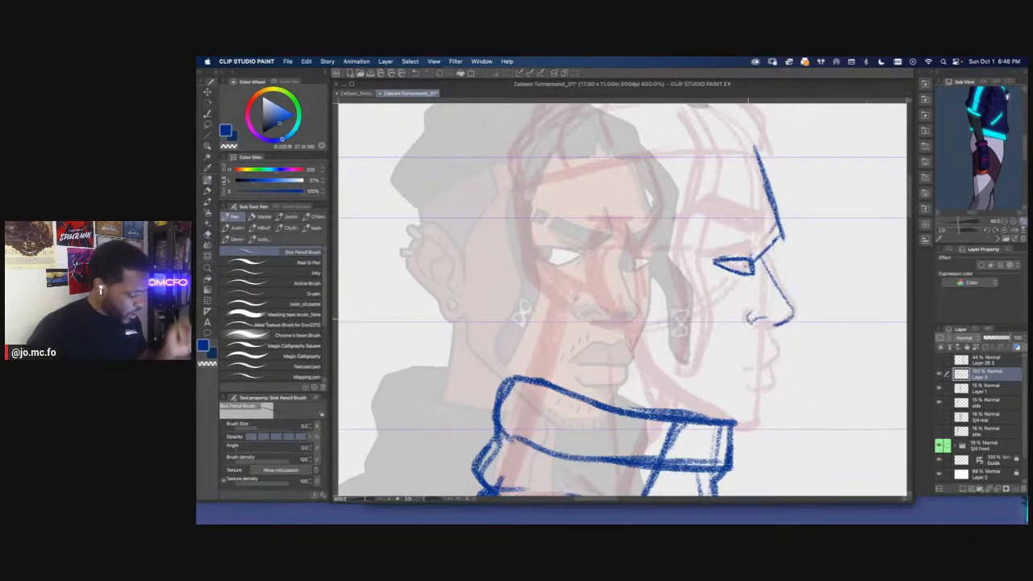
{"action": "left_click_drag", "start_coordinate": [748, 365], "coordinate": [764, 366]}
{"action": "left_click_drag", "start_coordinate": [726, 332], "coordinate": [764, 363]}
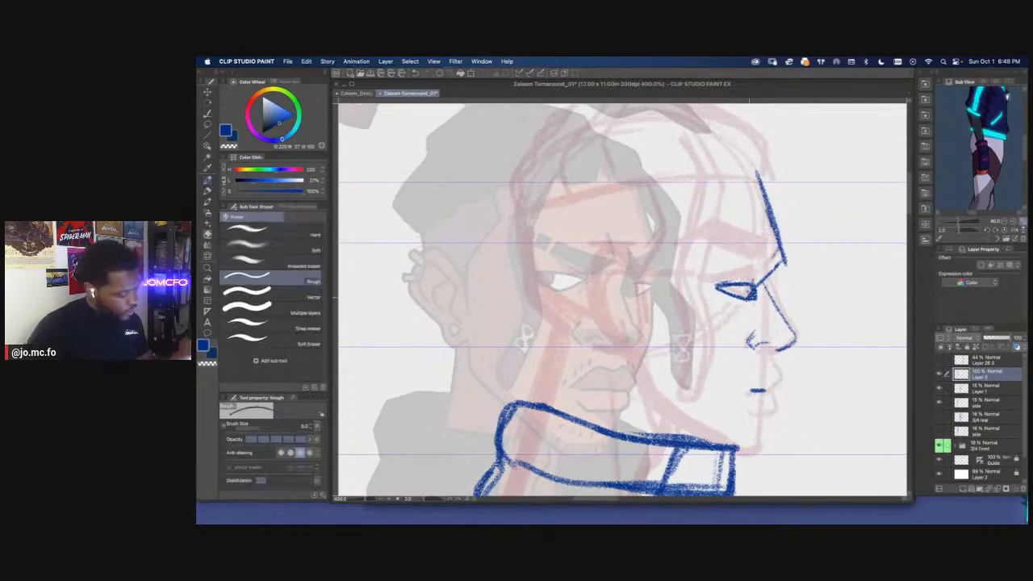
{"action": "left_click_drag", "start_coordinate": [752, 306], "coordinate": [734, 319]}
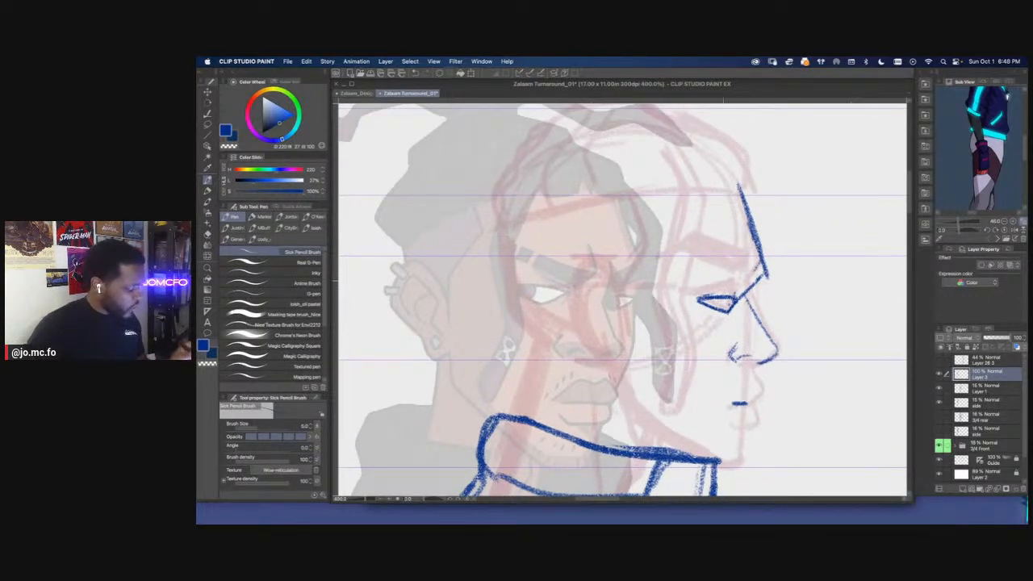
Sketch the side view's angled eyebrow above the eye, tapering it down toward the temple
{"action": "mouse_move", "coordinate": [742, 284]}
{"action": "left_mouse_down"}
{"action": "mouse_move", "coordinate": [683, 257]}
{"action": "mouse_move", "coordinate": [750, 274]}
{"action": "mouse_move", "coordinate": [758, 262]}
{"action": "left_mouse_up"}
{"action": "mouse_move", "coordinate": [715, 250]}
{"action": "left_mouse_down"}
{"action": "mouse_move", "coordinate": [749, 263]}
{"action": "mouse_move", "coordinate": [679, 239]}
{"action": "left_mouse_up"}
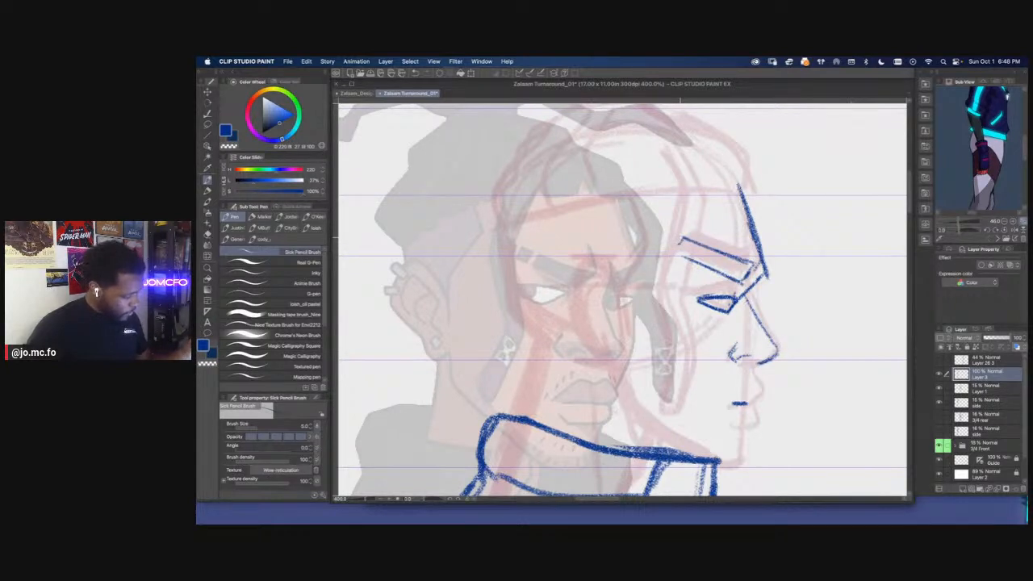
{"action": "left_click_drag", "start_coordinate": [681, 241], "coordinate": [658, 273]}
{"action": "left_click_drag", "start_coordinate": [686, 256], "coordinate": [658, 272]}
{"action": "left_click_drag", "start_coordinate": [705, 324], "coordinate": [708, 284]}
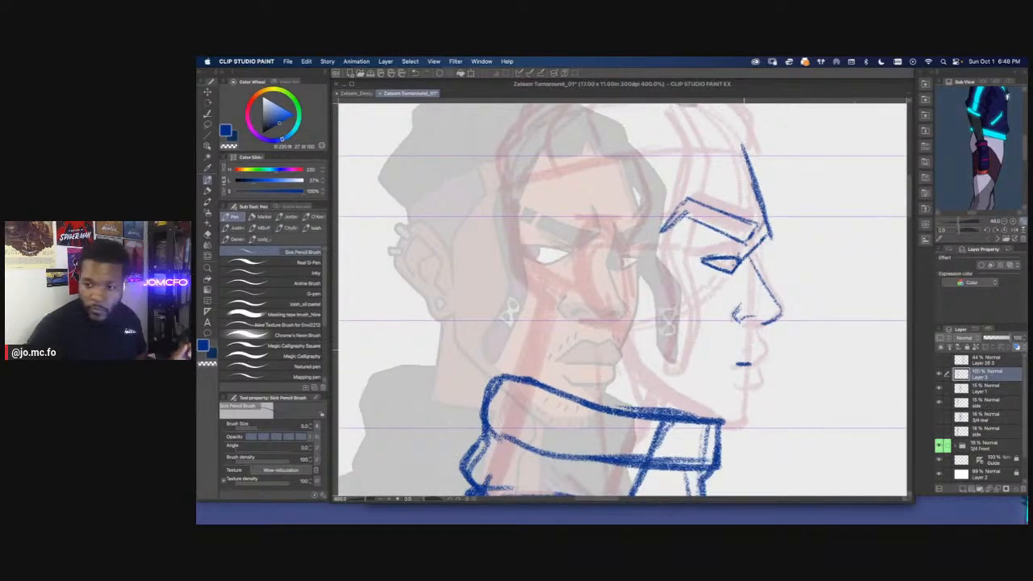
{"action": "key", "text": "super+Tab"}
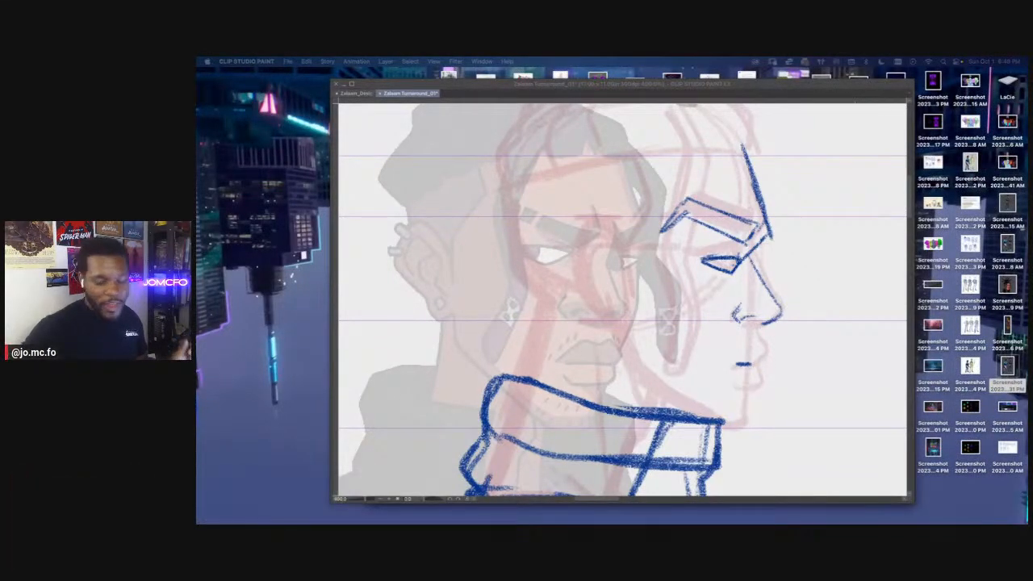
{"action": "key", "text": "super+Tab"}
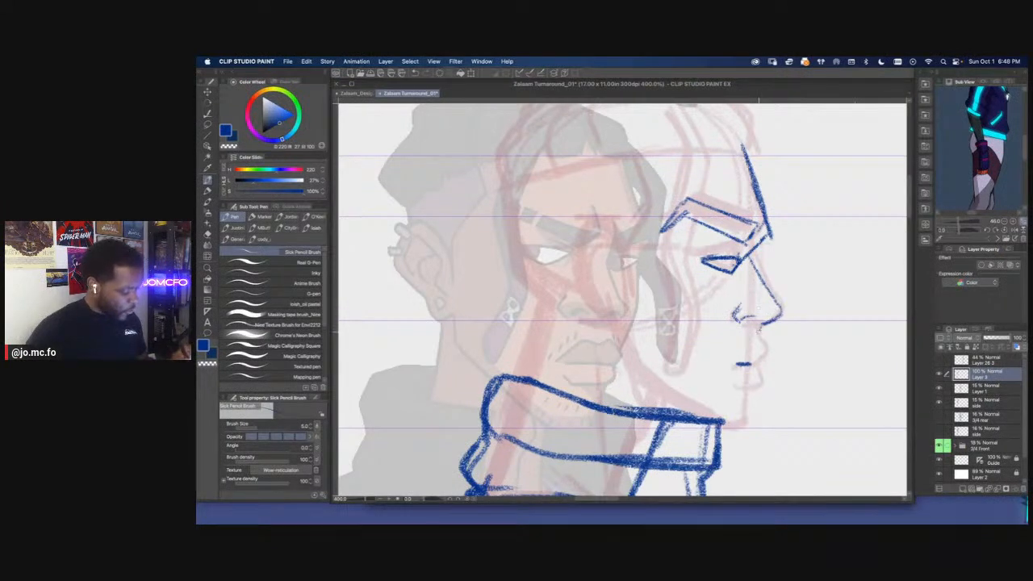
Sketch the side view's upper and lower lips in profile beneath the nose, with the mouth line angled back to its corner
{"action": "mouse_move", "coordinate": [765, 330]}
{"action": "left_mouse_down"}
{"action": "mouse_move", "coordinate": [761, 361]}
{"action": "mouse_move", "coordinate": [741, 366]}
{"action": "left_mouse_up"}
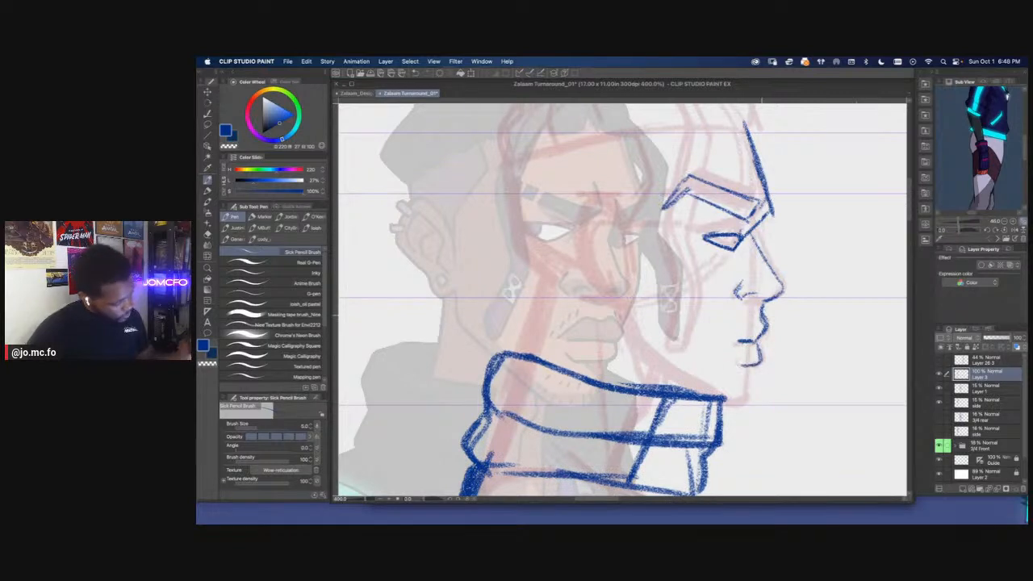
{"action": "left_click_drag", "start_coordinate": [755, 321], "coordinate": [731, 339]}
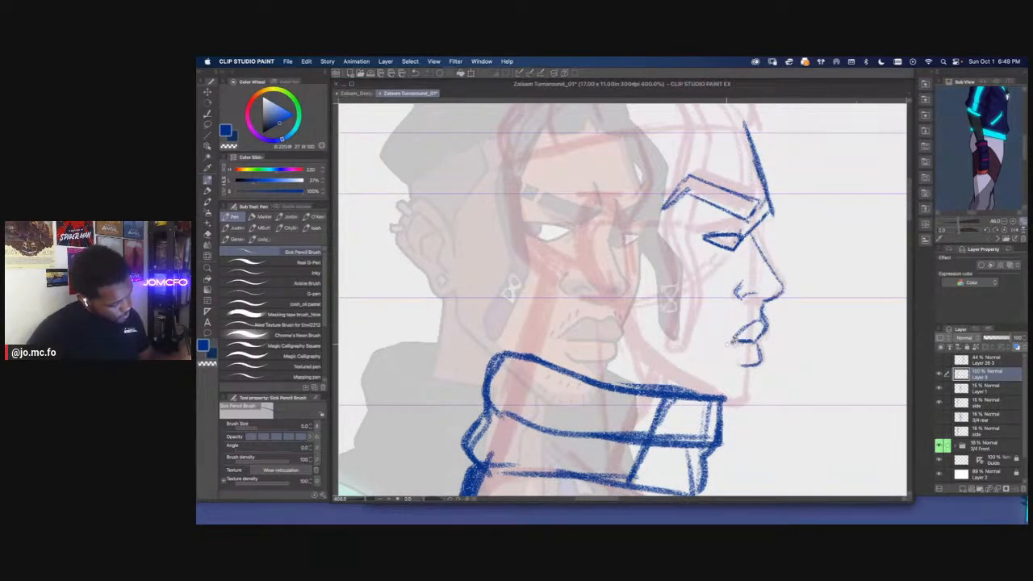
{"action": "scroll", "coordinate": [679, 307], "scroll_direction": "down", "scroll_amount": 2}
{"action": "scroll", "coordinate": [674, 312], "scroll_direction": "up", "scroll_amount": 2}
{"action": "left_click_drag", "start_coordinate": [674, 312], "coordinate": [657, 371]}
Lasso the side view's eyebrow and rotate it slightly counterclockwise
{"action": "key", "text": "m"}
{"action": "mouse_move", "coordinate": [748, 245]}
{"action": "left_mouse_down"}
{"action": "mouse_move", "coordinate": [657, 265]}
{"action": "mouse_move", "coordinate": [746, 242]}
{"action": "left_mouse_up"}
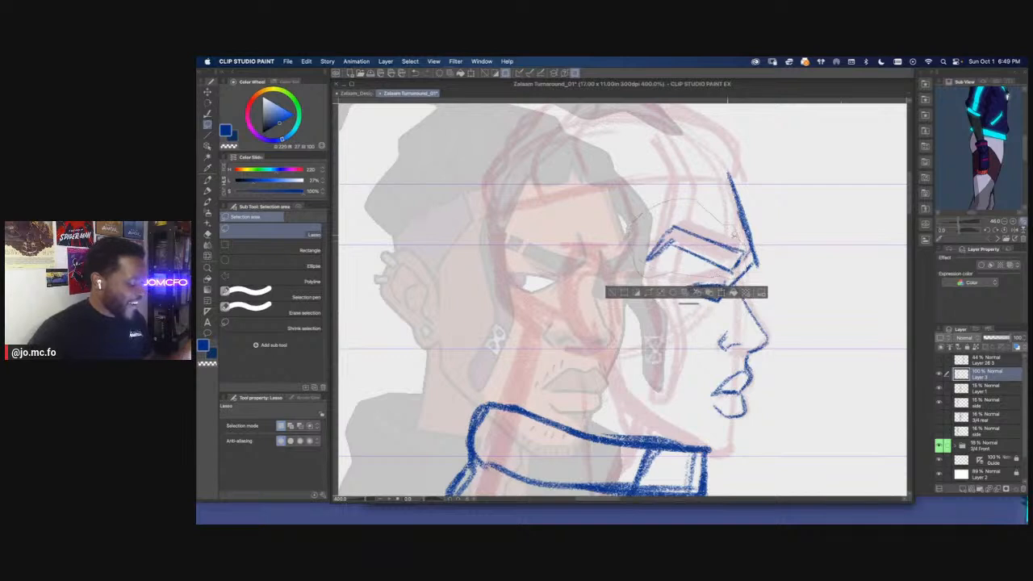
{"action": "key", "text": "super+t"}
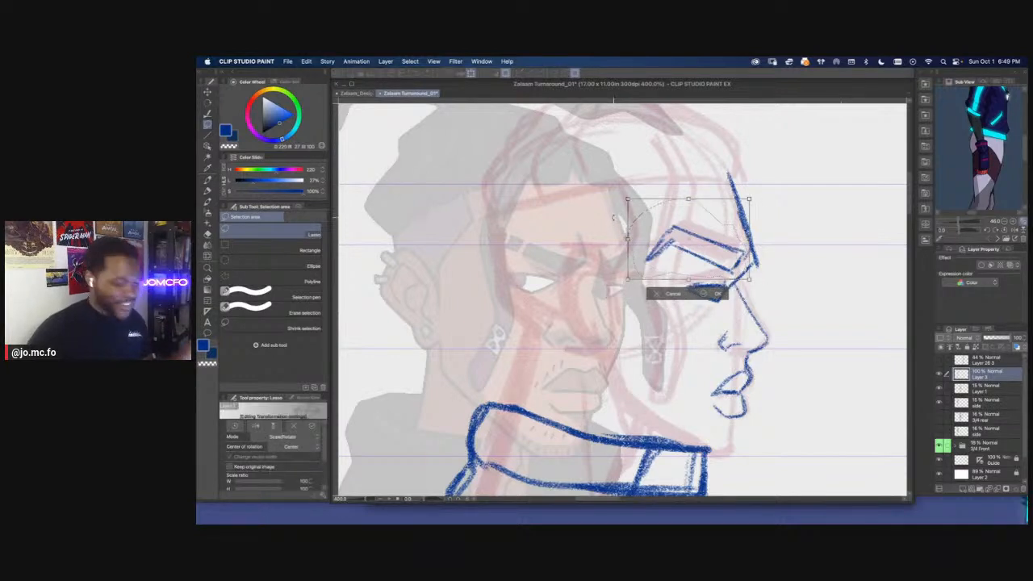
{"action": "left_click_drag", "start_coordinate": [616, 226], "coordinate": [645, 240]}
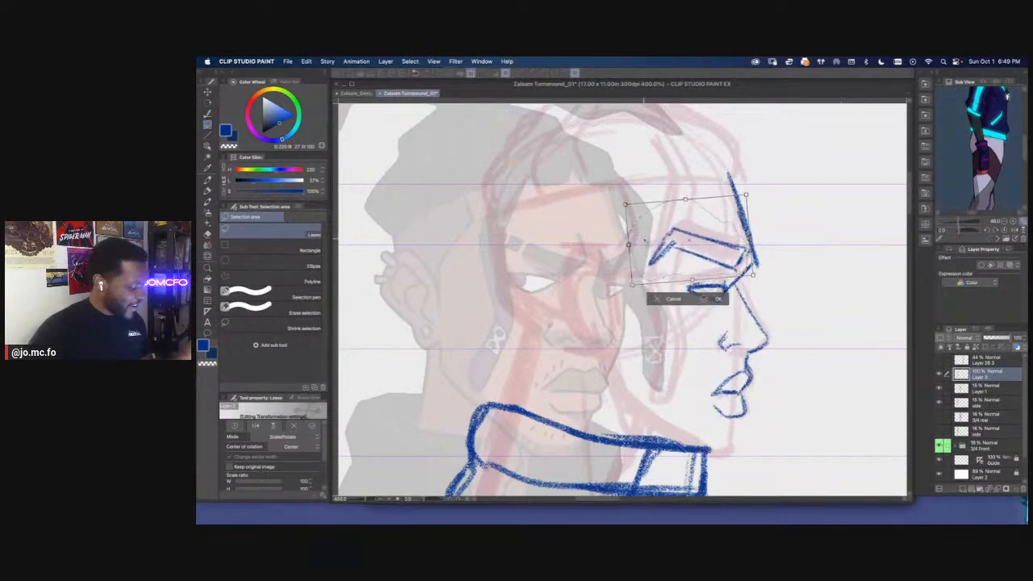
{"action": "key", "text": "Return"}
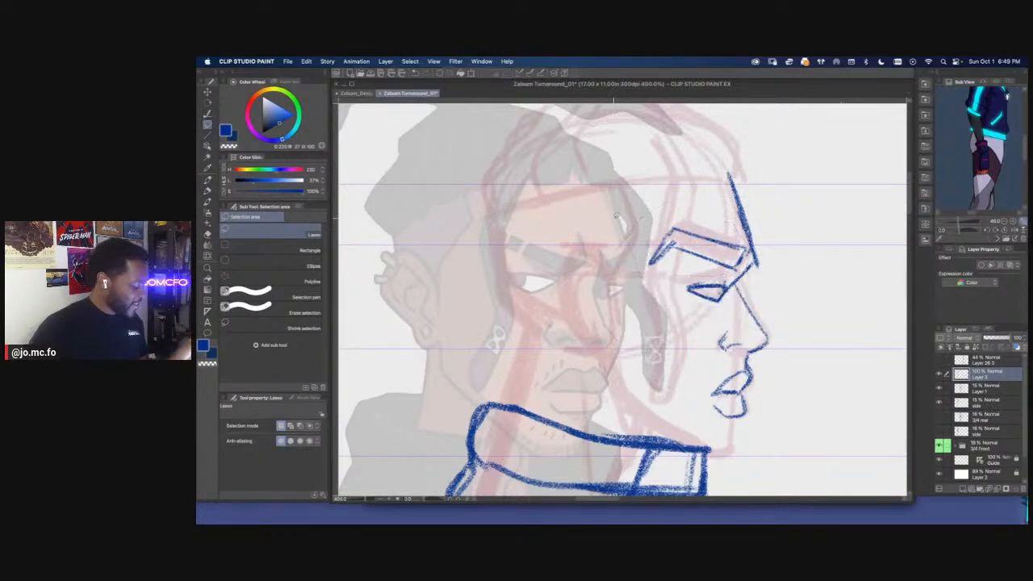
Raise the 3/4 Front folder's opacity to 52% and make Layer 3 the active drawing layer again
{"action": "key", "text": "p"}
{"action": "key", "text": "super+minus"}
{"action": "key", "text": "super+minus"}
{"action": "key", "text": "super+minus"}
{"action": "left_click_drag", "start_coordinate": [628, 331], "coordinate": [666, 337]}
{"action": "key", "text": "super+plus"}
{"action": "left_click", "coordinate": [979, 443]}
{"action": "left_click_drag", "start_coordinate": [991, 341], "coordinate": [999, 343]}
{"action": "left_click", "coordinate": [969, 374]}
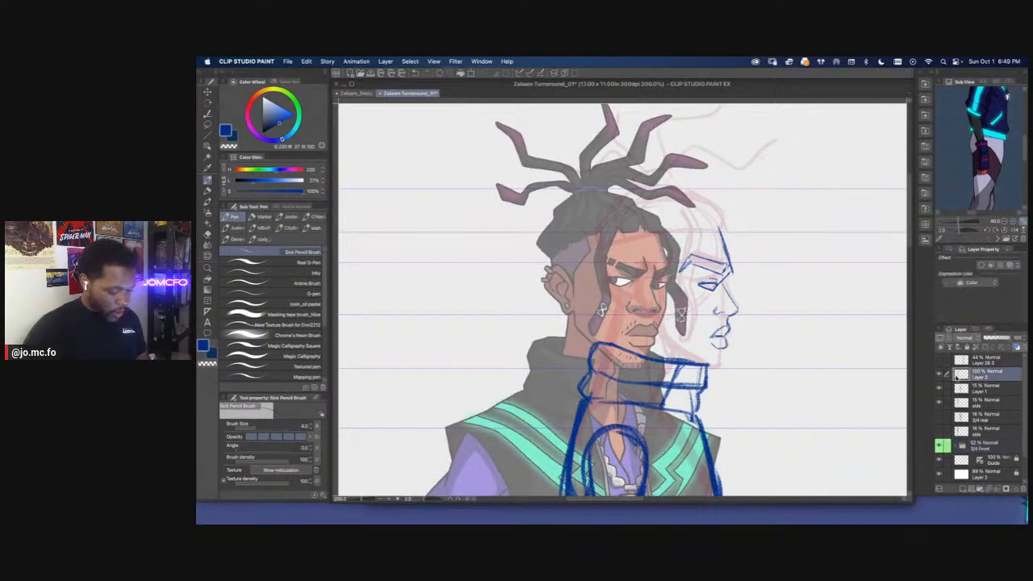
{"action": "key", "text": "super+plus"}
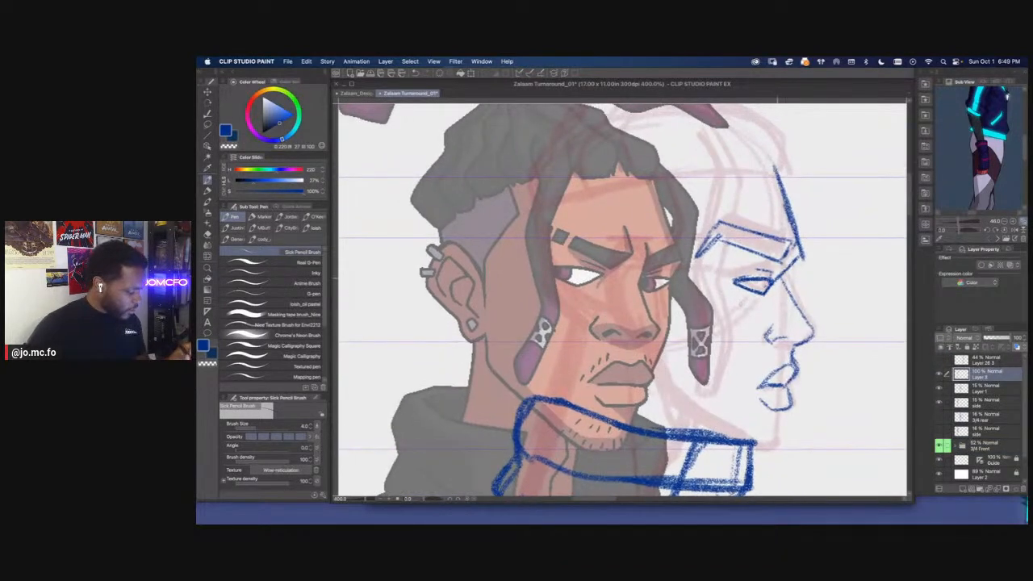
Rework the side view's nose bridge below the brow ridge and clean it up with the Rough eraser
{"action": "left_click_drag", "start_coordinate": [786, 273], "coordinate": [798, 313]}
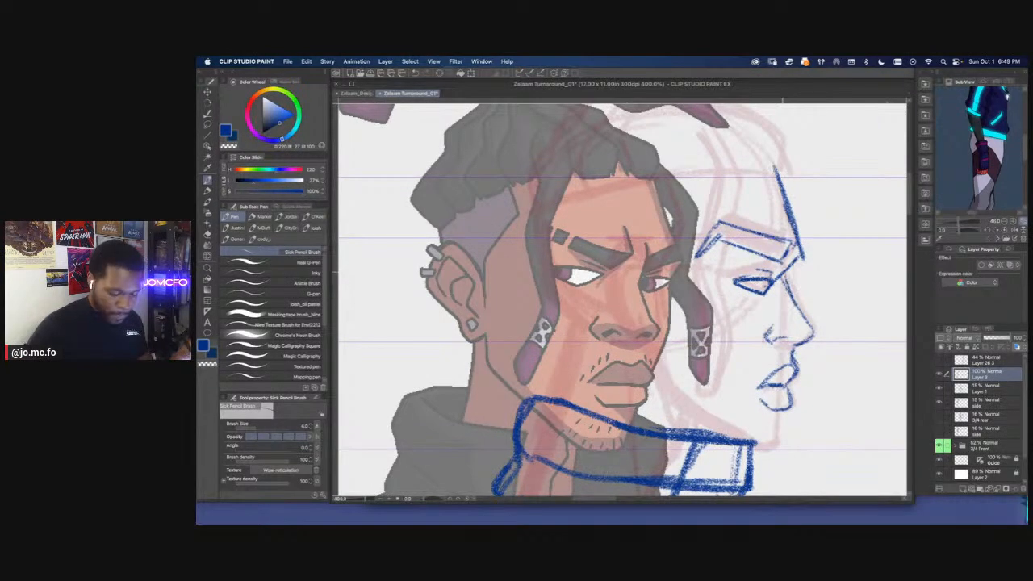
{"action": "key", "text": "e"}
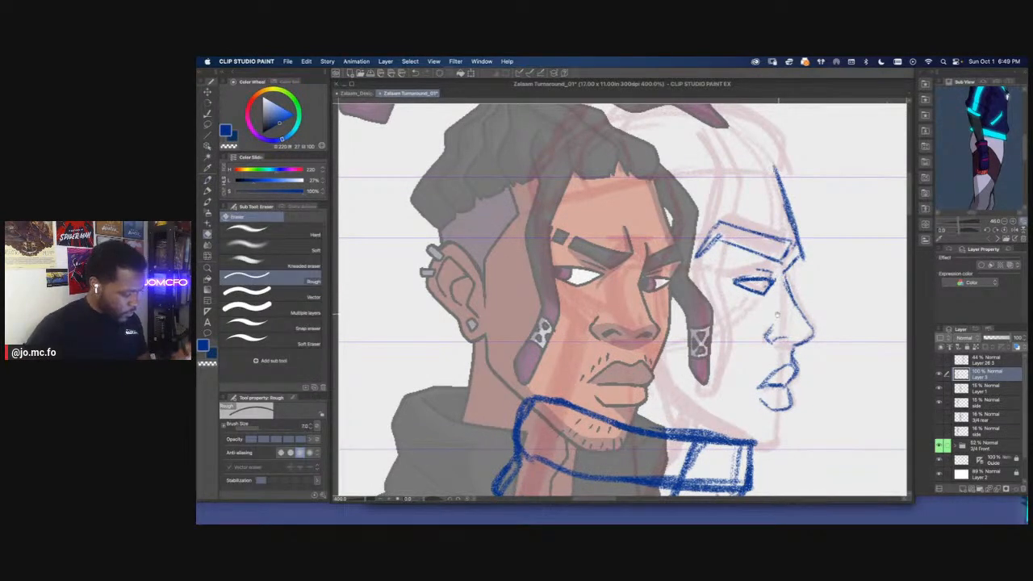
{"action": "left_click_drag", "start_coordinate": [698, 308], "coordinate": [688, 317]}
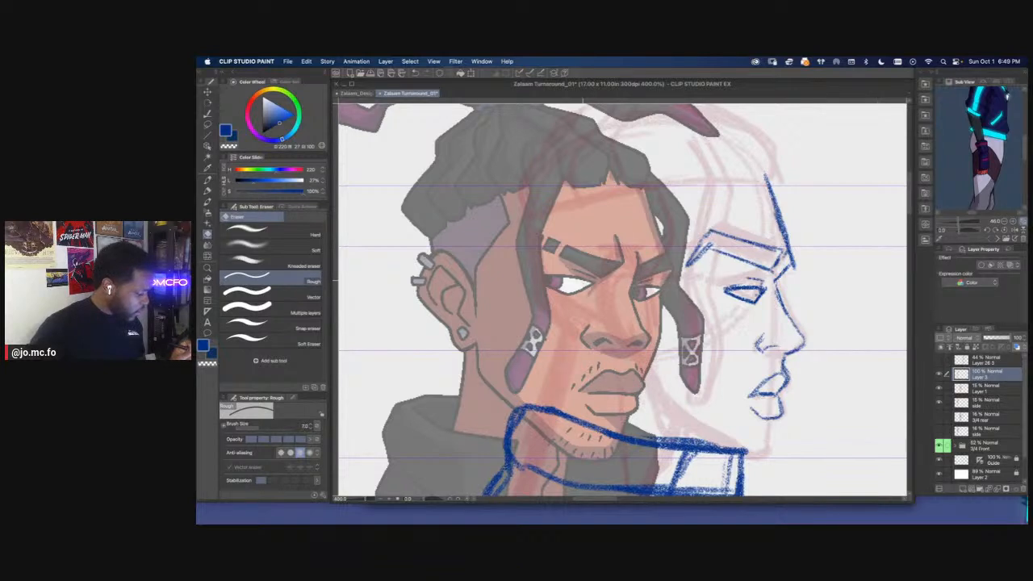
Lasso the side view's eye, adjust its shape and placement with transforms, and clear the selection
{"action": "key", "text": "m"}
{"action": "left_click_drag", "start_coordinate": [767, 273], "coordinate": [725, 280]}
{"action": "key", "text": "super+t"}
{"action": "key", "text": "Return"}
{"action": "key", "text": "super+t"}
{"action": "key", "text": "Return"}
{"action": "key", "text": "super+d"}
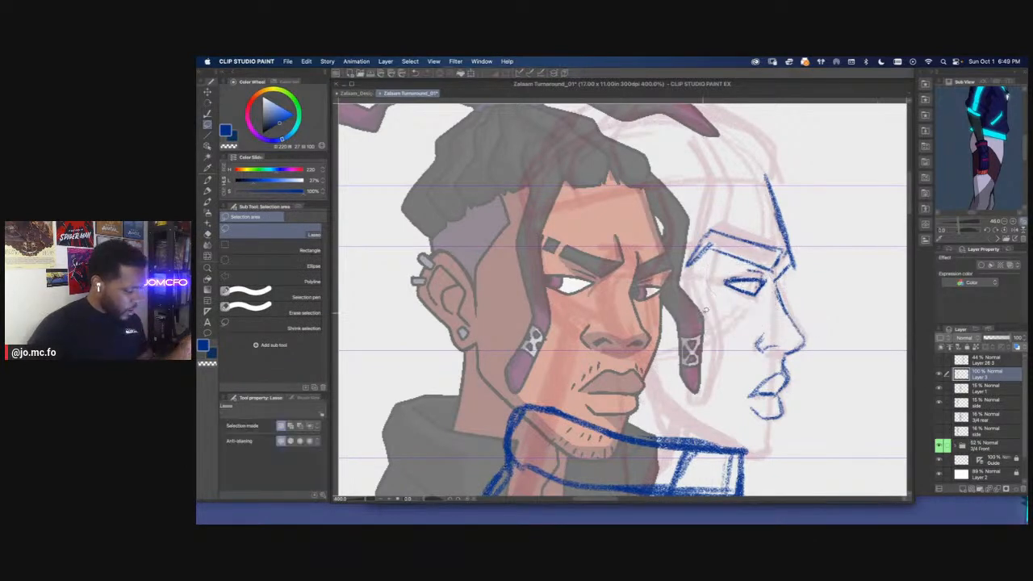
Redraw the line joining the side view's brow ridge to the nose bridge with the Sick Pencil Brush
{"action": "key", "text": "e"}
{"action": "key", "text": "p"}
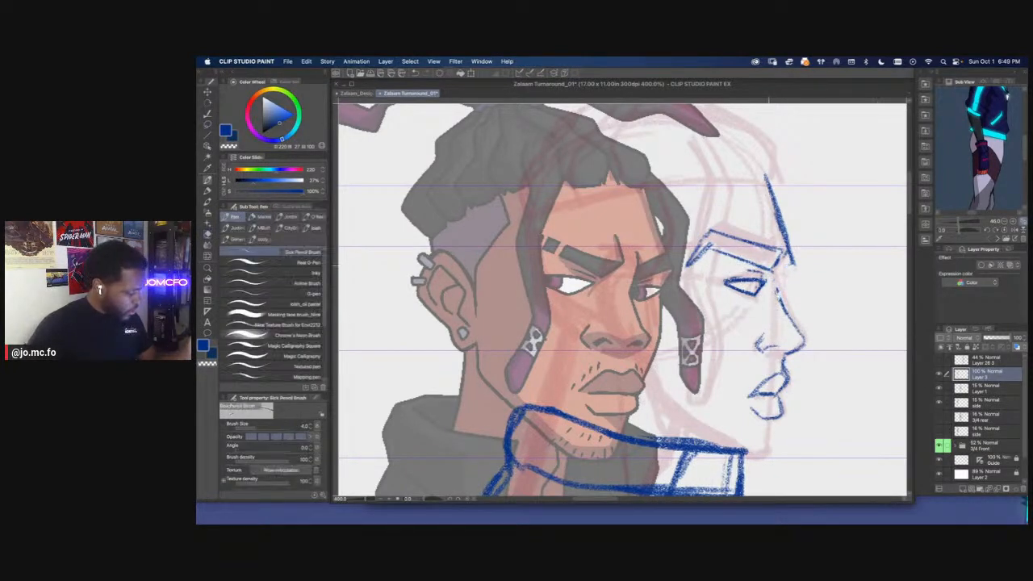
{"action": "left_click_drag", "start_coordinate": [788, 265], "coordinate": [779, 296]}
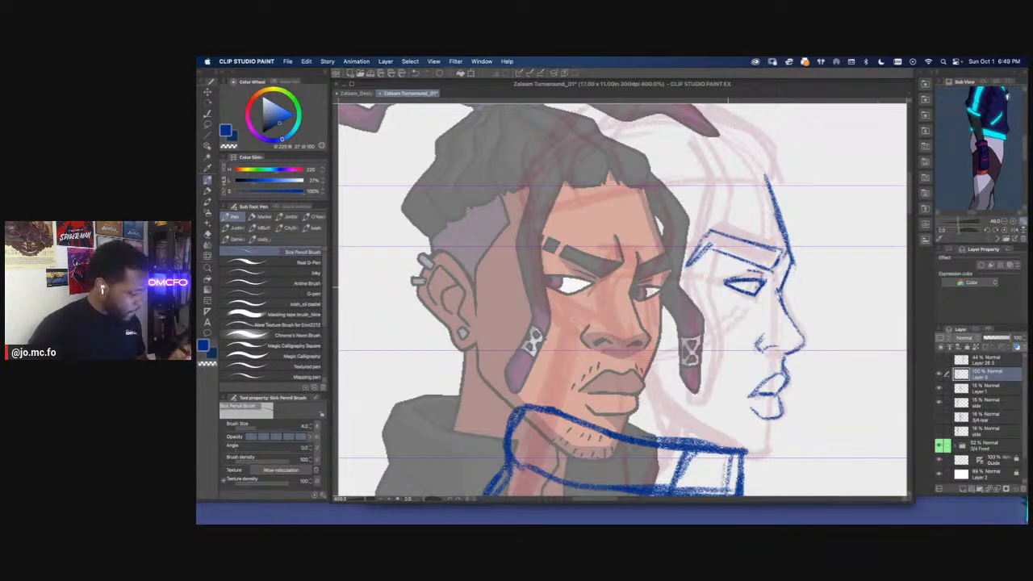
Lasso the side view's eye again and fine-tune its placement with another transform
{"action": "key", "text": "m"}
{"action": "left_click_drag", "start_coordinate": [712, 273], "coordinate": [714, 300]}
{"action": "key", "text": "super+t"}
{"action": "key", "text": "Return"}
{"action": "key", "text": "p"}
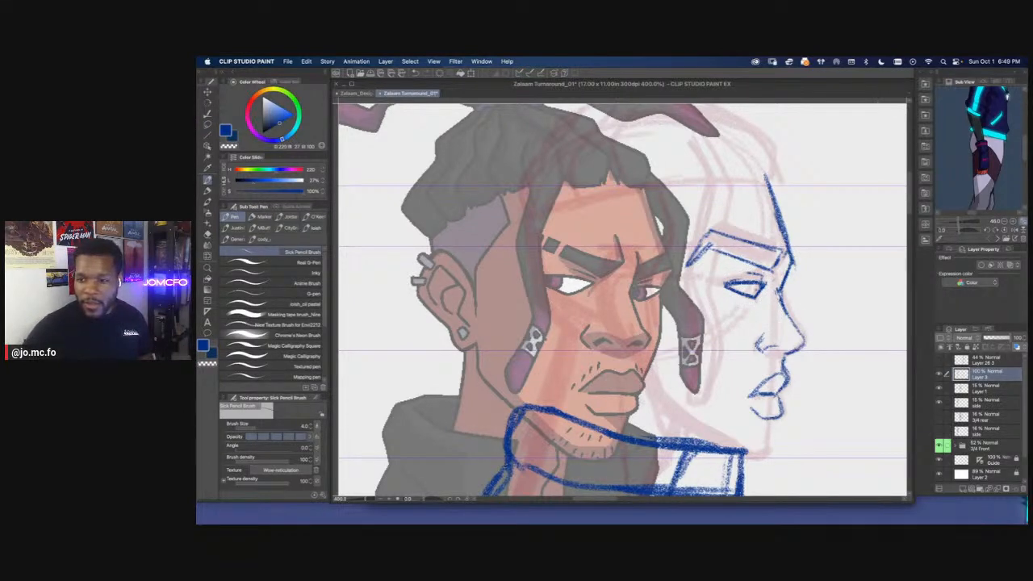
Switch to Chrome and search the web for "gravity falls"
{"action": "key", "text": "Tab"}
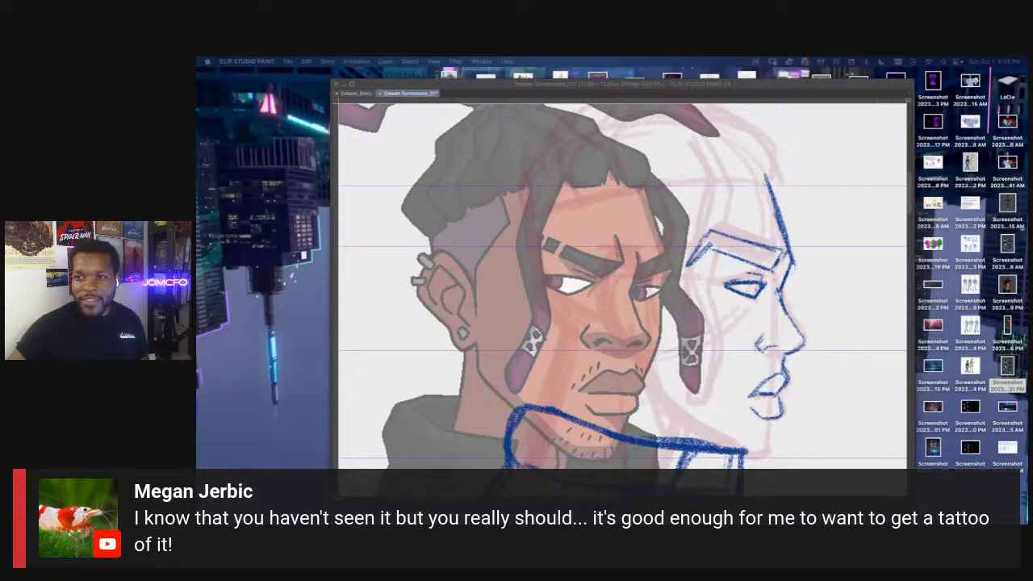
{"action": "left_click_drag", "start_coordinate": [1027, 168], "coordinate": [721, 119]}
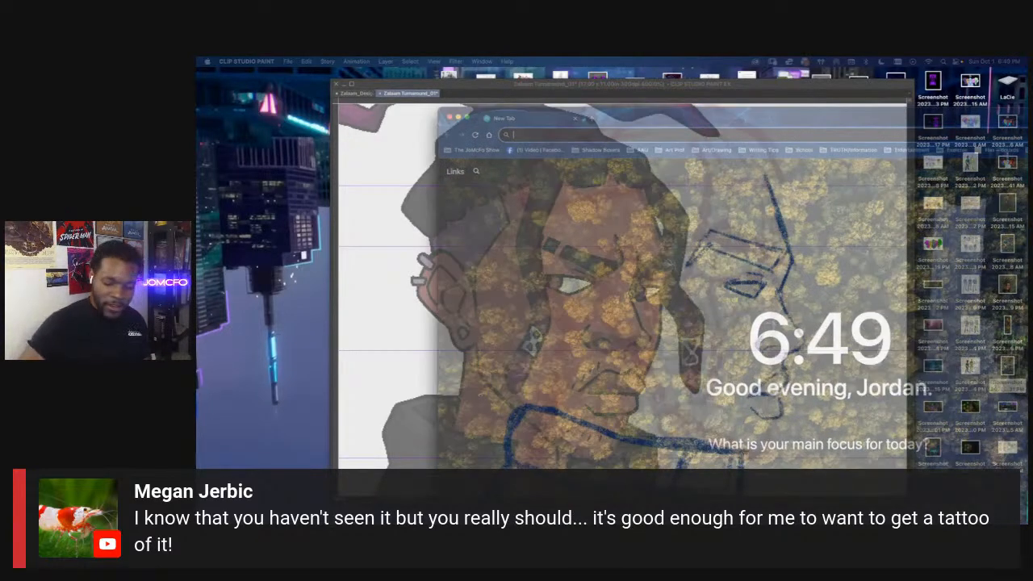
{"action": "type", "text": "gravity"}
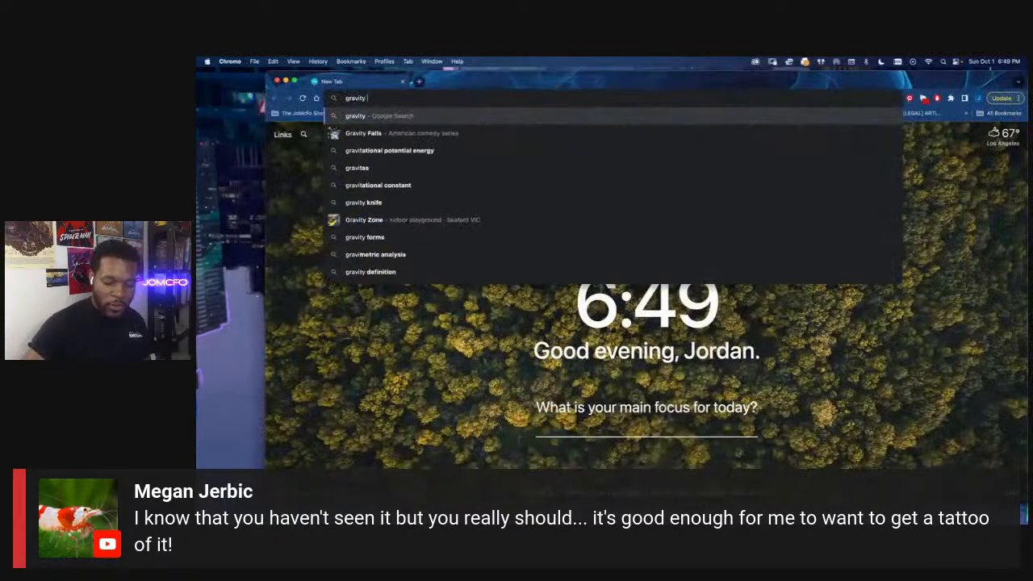
{"action": "type", "text": " falls"}
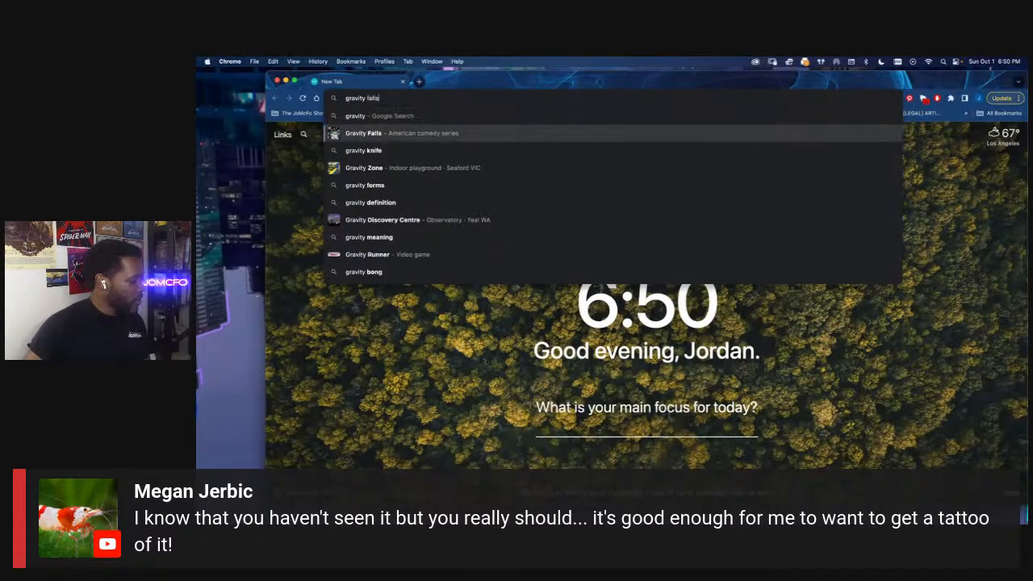
{"action": "key", "text": "Return"}
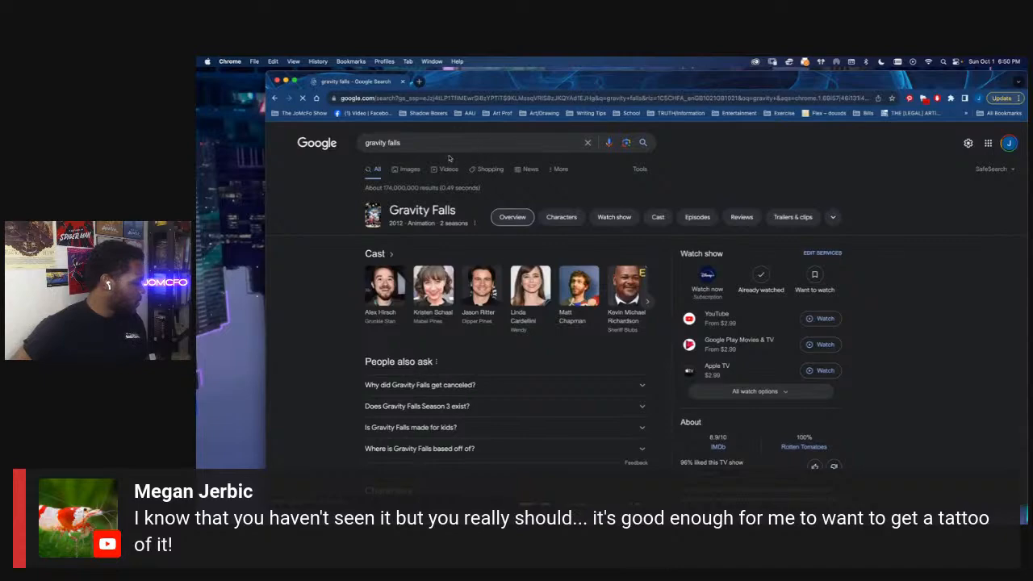
Look through the Gravity Falls image results, close the browser tab, and return to the Clip Studio Paint canvas
{"action": "left_click", "coordinate": [409, 169]}
{"action": "scroll", "coordinate": [617, 245], "scroll_direction": "down", "scroll_amount": 3}
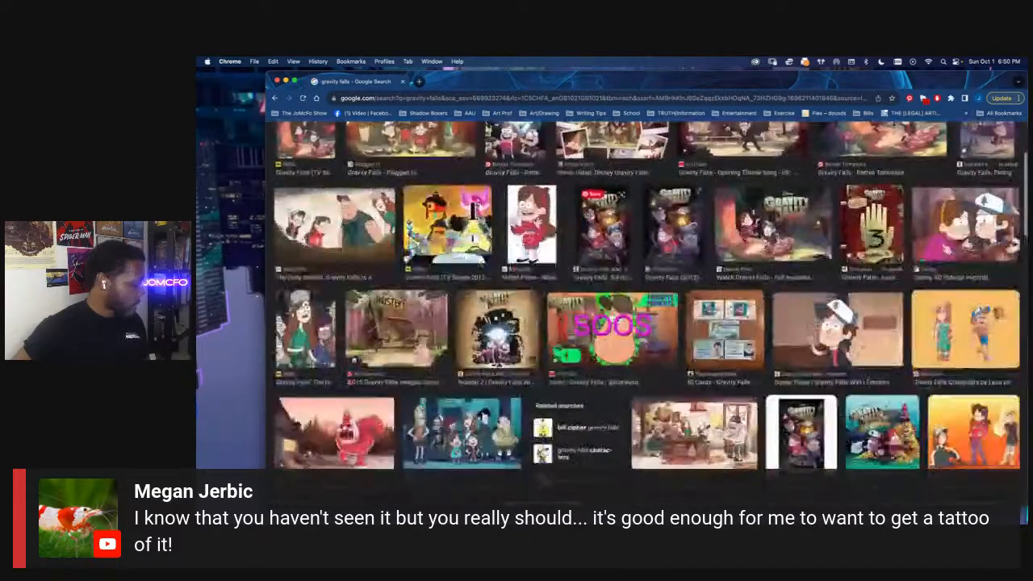
{"action": "scroll", "coordinate": [617, 244], "scroll_direction": "up", "scroll_amount": 3}
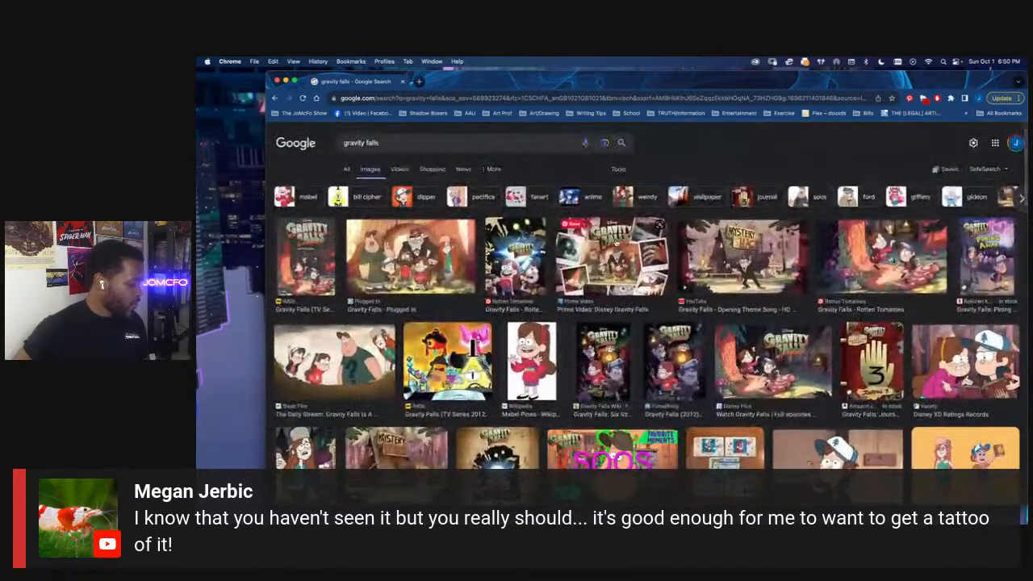
{"action": "left_click", "coordinate": [402, 82]}
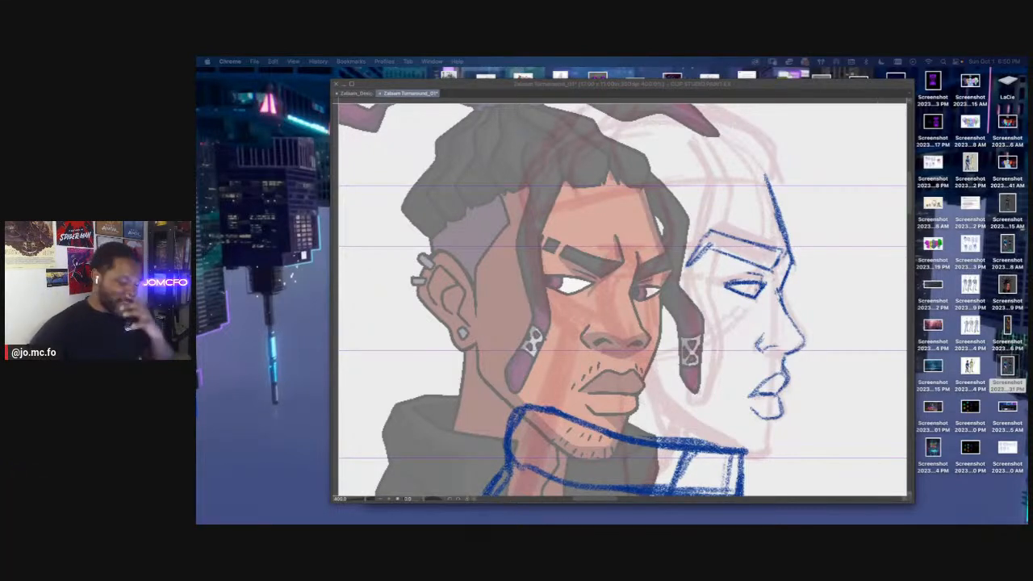
{"action": "left_click", "coordinate": [663, 316]}
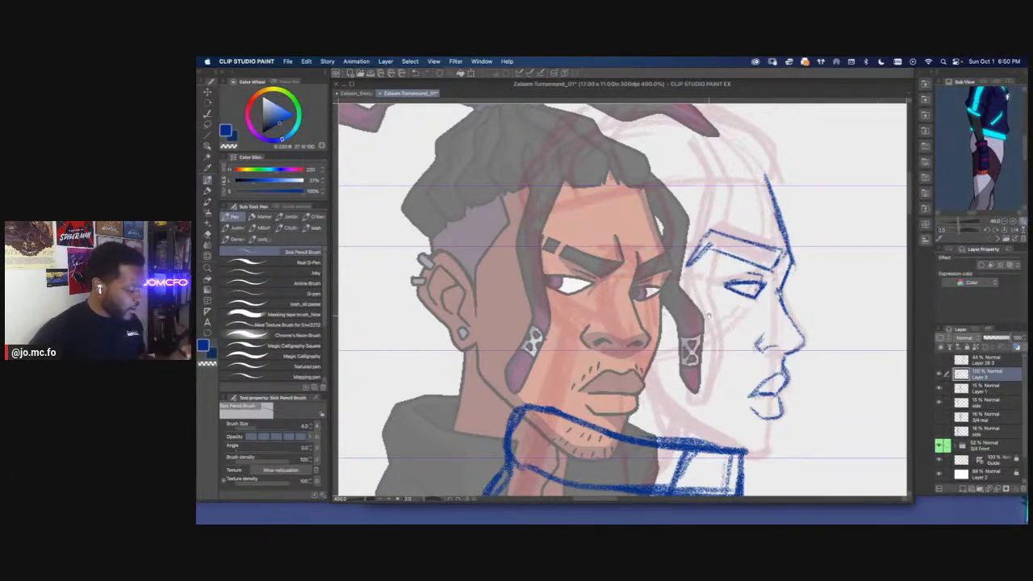
Lasso the side view's eyebrow and adjust its shape with Free Transform
{"action": "left_click_drag", "start_coordinate": [707, 321], "coordinate": [686, 333]}
{"action": "key", "text": "m"}
{"action": "mouse_move", "coordinate": [766, 255]}
{"action": "left_mouse_down"}
{"action": "mouse_move", "coordinate": [706, 274]}
{"action": "mouse_move", "coordinate": [759, 247]}
{"action": "mouse_move", "coordinate": [704, 256]}
{"action": "left_mouse_up"}
{"action": "key", "text": "super+t"}
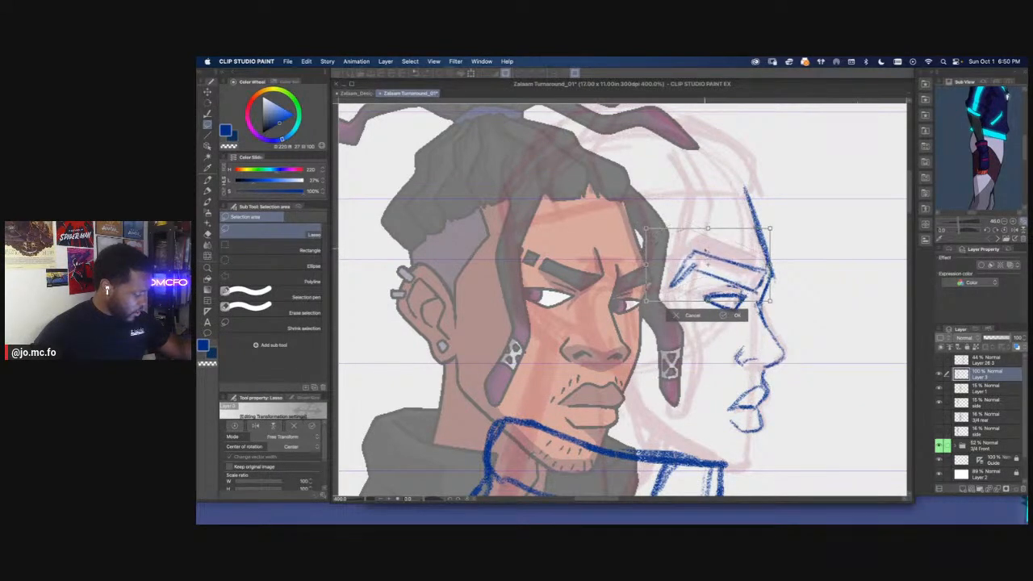
{"action": "key", "text": "Return"}
Sketch the side view's chin below the lips and run the jawline back from it above the collar
{"action": "key", "text": "p"}
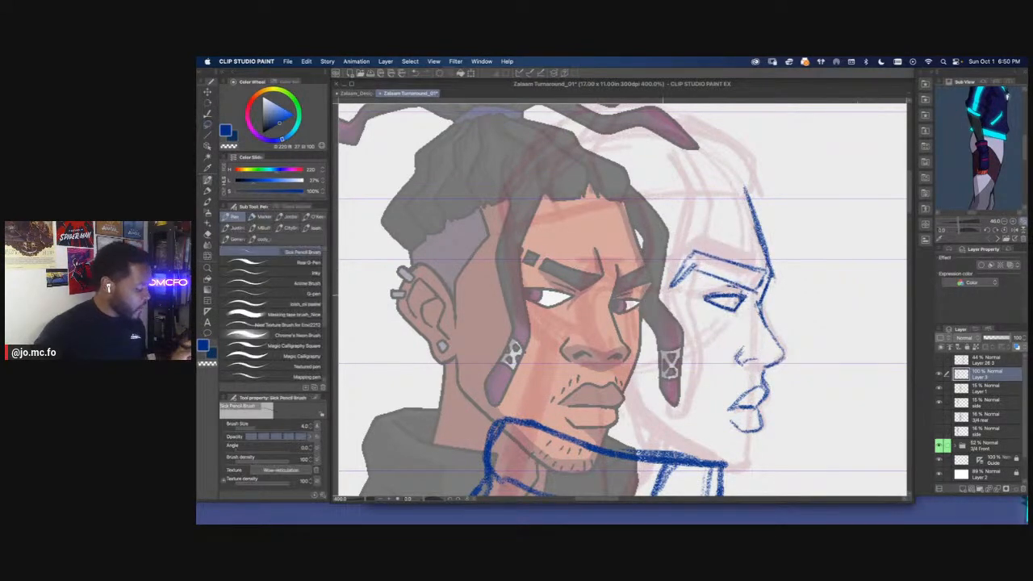
{"action": "mouse_move", "coordinate": [752, 447]}
{"action": "left_mouse_down"}
{"action": "mouse_move", "coordinate": [756, 399]}
{"action": "mouse_move", "coordinate": [735, 373]}
{"action": "mouse_move", "coordinate": [730, 392]}
{"action": "mouse_move", "coordinate": [714, 399]}
{"action": "mouse_move", "coordinate": [612, 332]}
{"action": "left_mouse_up"}
{"action": "left_click_drag", "start_coordinate": [566, 297], "coordinate": [492, 288]}
{"action": "scroll", "coordinate": [492, 289], "scroll_direction": "up", "scroll_amount": 6}
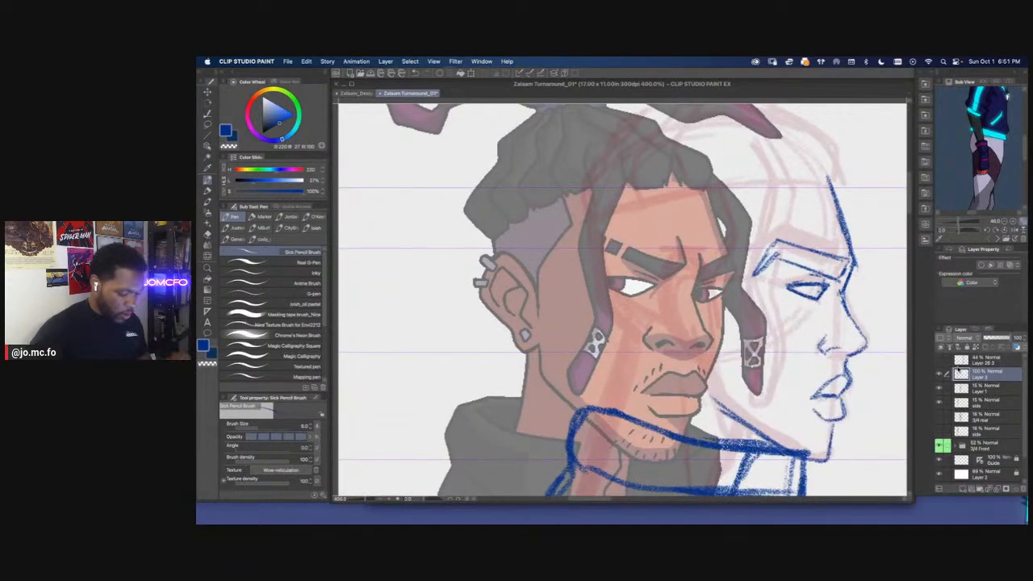
Raise the visible side sketch layer's opacity to about 45%, and return to Layer 3 with the Sick Pencil Brush
{"action": "left_click", "coordinate": [949, 389]}
{"action": "left_click", "coordinate": [939, 402]}
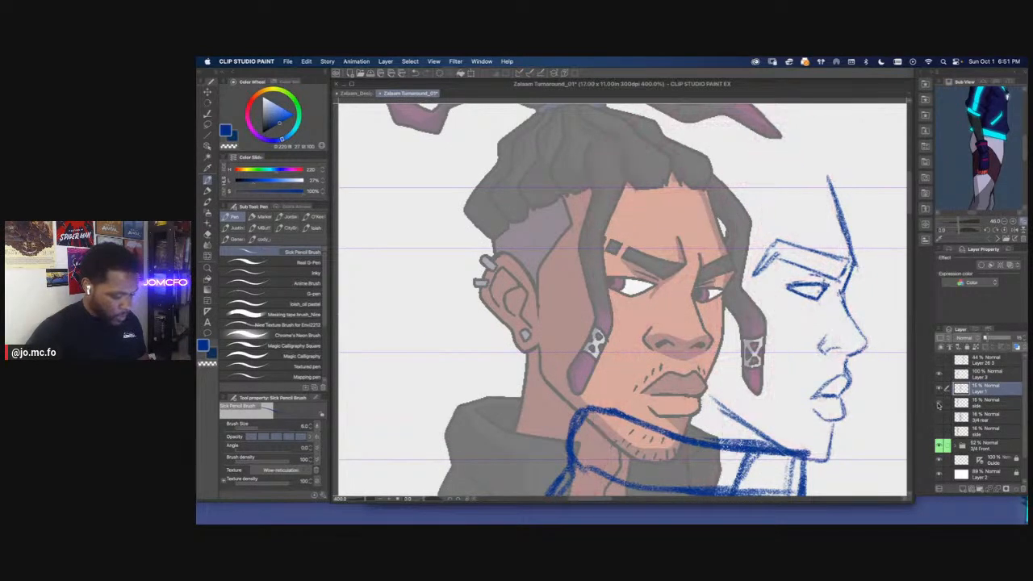
{"action": "left_click", "coordinate": [939, 402]}
{"action": "left_click", "coordinate": [981, 402]}
{"action": "left_click_drag", "start_coordinate": [988, 339], "coordinate": [996, 339]}
{"action": "left_click", "coordinate": [962, 374]}
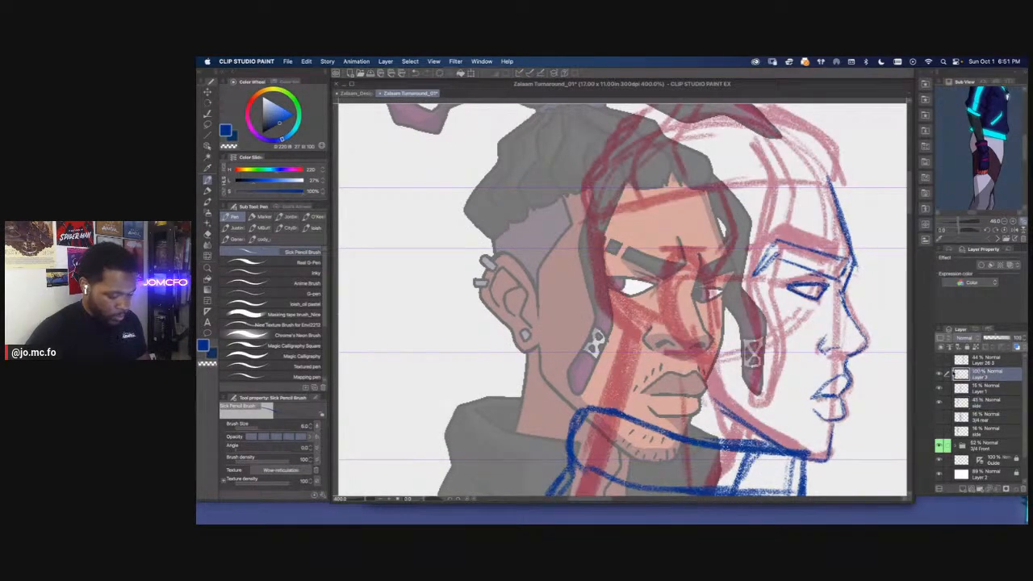
{"action": "key", "text": "p"}
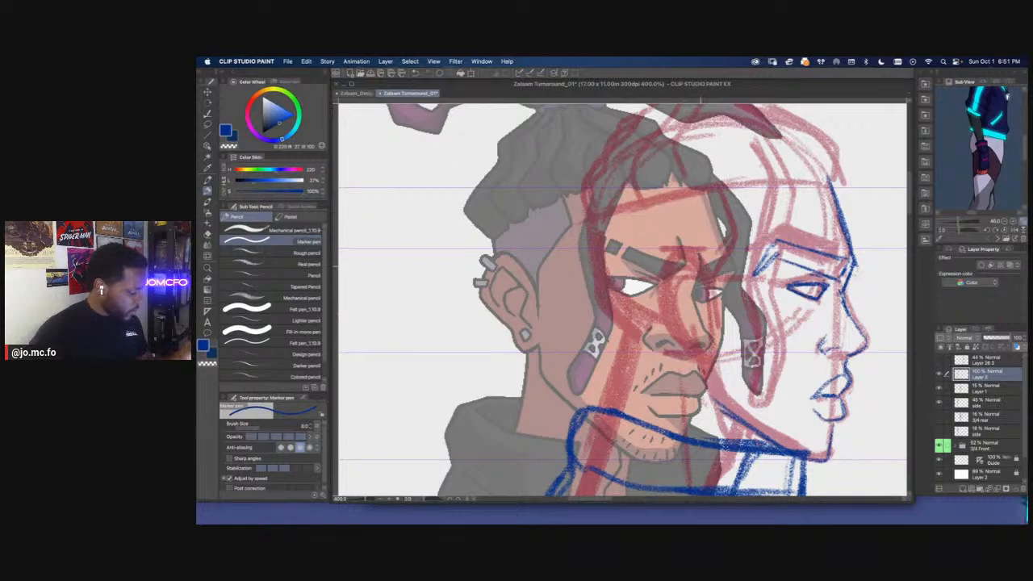
{"action": "key", "text": "p"}
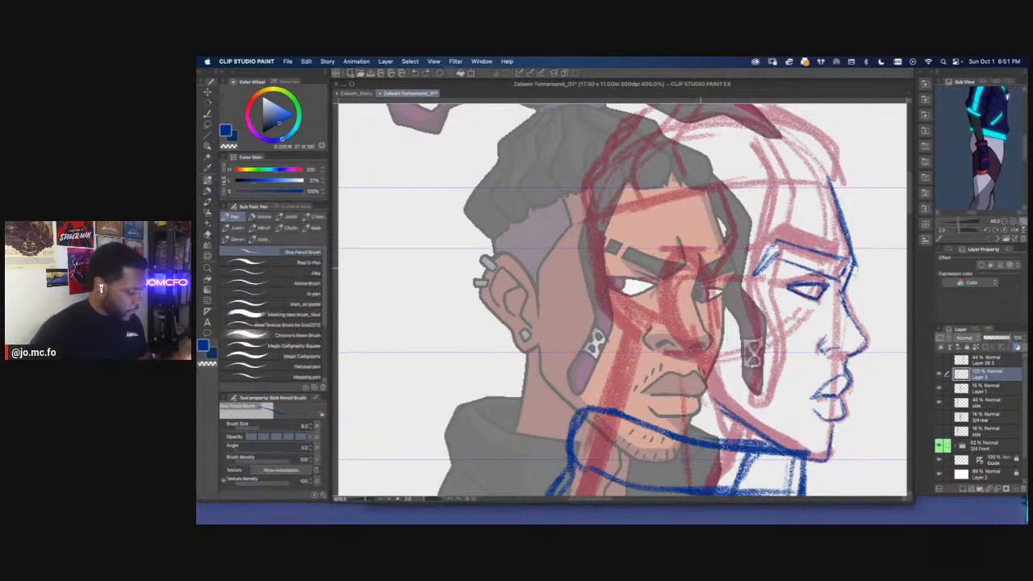
Sketch the side view's ear outline and the rear edge of the jaw, joining it to the existing jawline above the collar
{"action": "mouse_move", "coordinate": [704, 271]}
{"action": "left_mouse_down"}
{"action": "mouse_move", "coordinate": [683, 251]}
{"action": "mouse_move", "coordinate": [661, 290]}
{"action": "mouse_move", "coordinate": [710, 390]}
{"action": "left_mouse_up"}
{"action": "left_click_drag", "start_coordinate": [711, 336], "coordinate": [780, 443]}
{"action": "mouse_move", "coordinate": [727, 408]}
{"action": "left_mouse_down"}
{"action": "mouse_move", "coordinate": [715, 339]}
{"action": "mouse_move", "coordinate": [637, 337]}
{"action": "left_mouse_up"}
Lasso the side view's new ear and rear jaw lines, shift them slightly backward with Free Transform, and deselect
{"action": "key", "text": "m"}
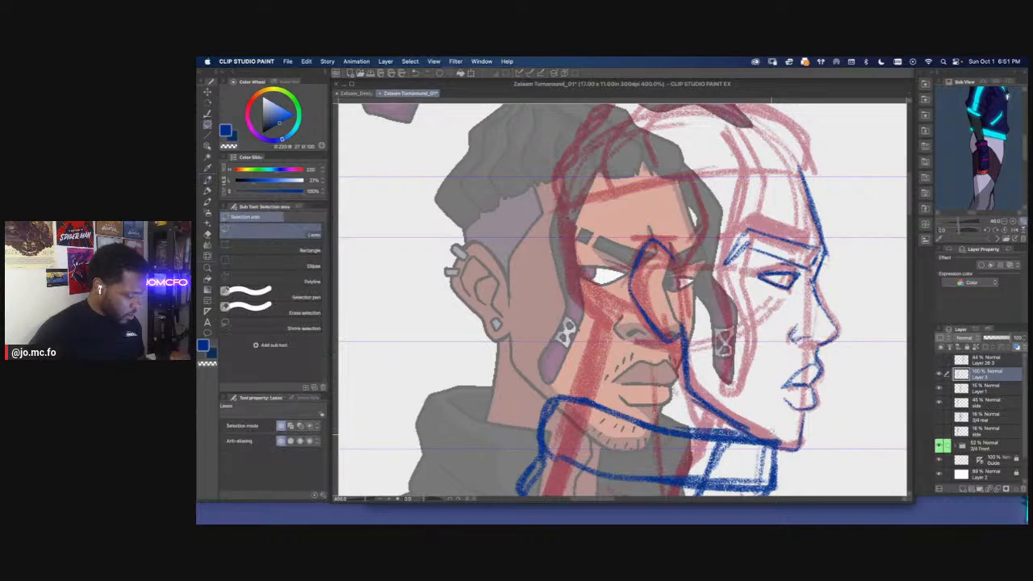
{"action": "mouse_move", "coordinate": [575, 247]}
{"action": "left_mouse_down"}
{"action": "mouse_move", "coordinate": [576, 263]}
{"action": "mouse_move", "coordinate": [613, 254]}
{"action": "left_mouse_up"}
{"action": "key", "text": "super+t"}
{"action": "key", "text": "Return"}
{"action": "key", "text": "super+d"}
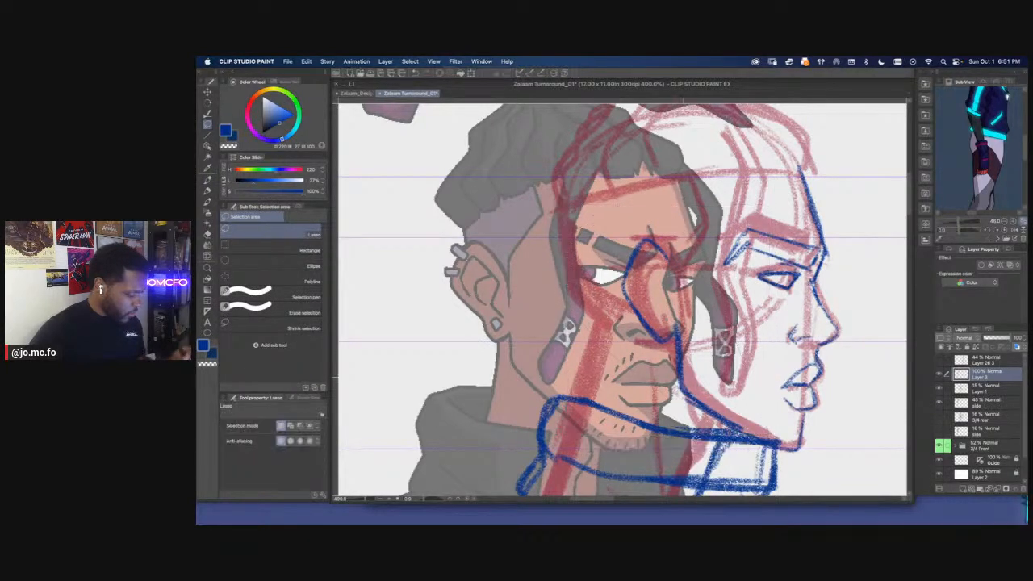
Reinforce the side view's jawline, and sketch the hairline across the forehead and down the temple to the ear
{"action": "key", "text": "p"}
{"action": "left_click_drag", "start_coordinate": [678, 377], "coordinate": [751, 432]}
{"action": "left_click_drag", "start_coordinate": [733, 158], "coordinate": [755, 203]}
{"action": "mouse_move", "coordinate": [825, 214]}
{"action": "left_mouse_down"}
{"action": "mouse_move", "coordinate": [728, 218]}
{"action": "mouse_move", "coordinate": [682, 234]}
{"action": "left_mouse_up"}
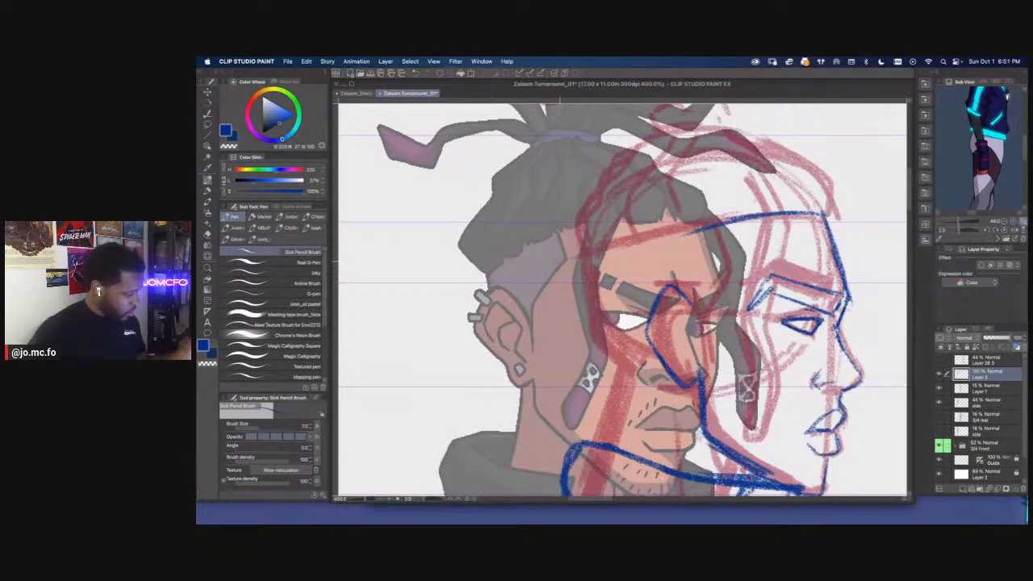
{"action": "mouse_move", "coordinate": [723, 226]}
{"action": "left_mouse_down"}
{"action": "mouse_move", "coordinate": [734, 260]}
{"action": "mouse_move", "coordinate": [698, 312]}
{"action": "left_mouse_up"}
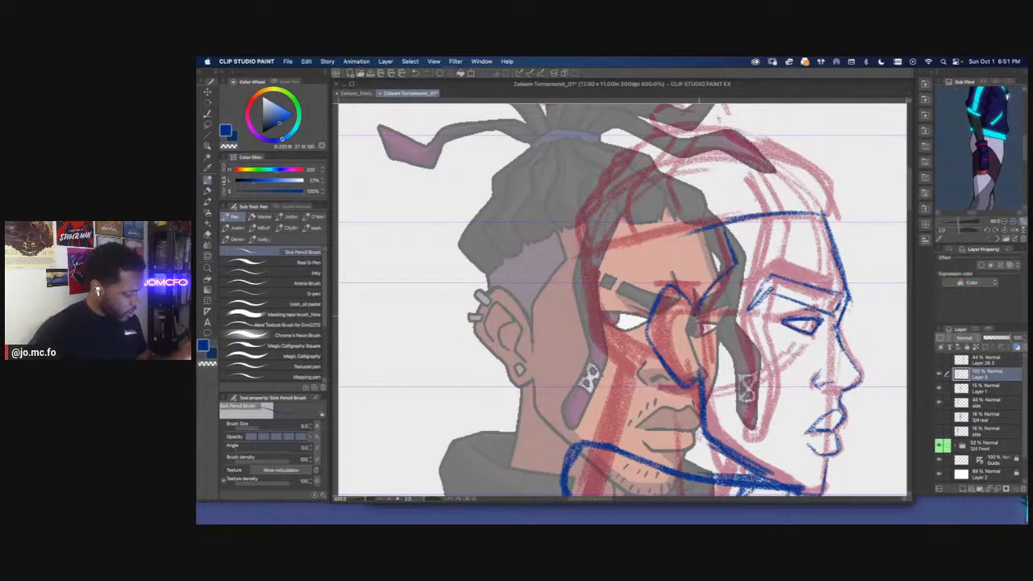
Select the side and rear figure layers and move both figures sideways with Free Transform, clear of the 3/4 front character
{"action": "left_click_drag", "start_coordinate": [563, 264], "coordinate": [583, 291]}
{"action": "scroll", "coordinate": [584, 291], "scroll_direction": "down", "scroll_amount": 2}
{"action": "scroll", "coordinate": [586, 305], "scroll_direction": "down", "scroll_amount": 1}
{"action": "scroll", "coordinate": [586, 315], "scroll_direction": "up", "scroll_amount": 1}
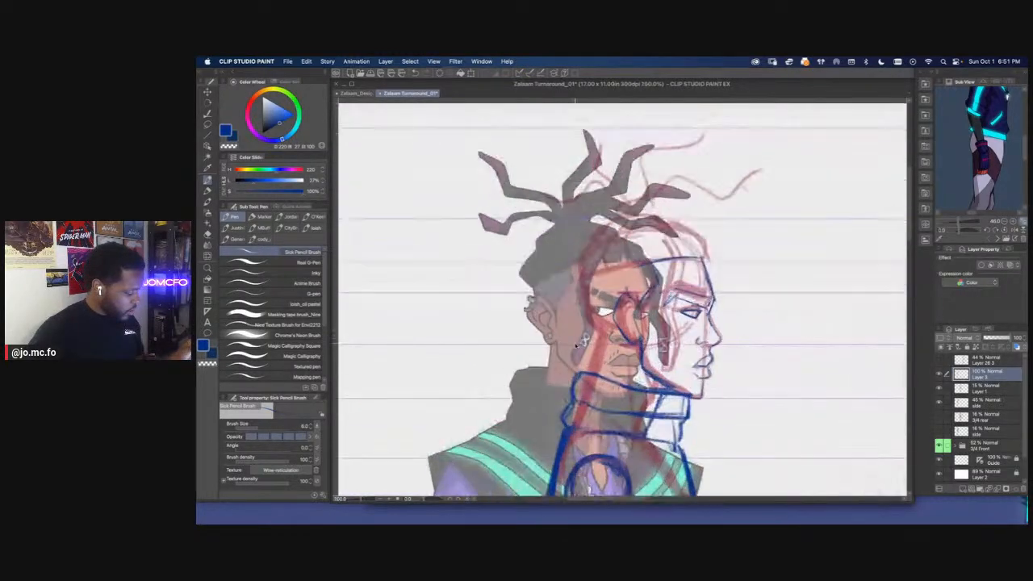
{"action": "scroll", "coordinate": [586, 320], "scroll_direction": "down", "scroll_amount": 1}
{"action": "scroll", "coordinate": [586, 320], "scroll_direction": "down", "scroll_amount": 2}
{"action": "left_click", "coordinate": [974, 434]}
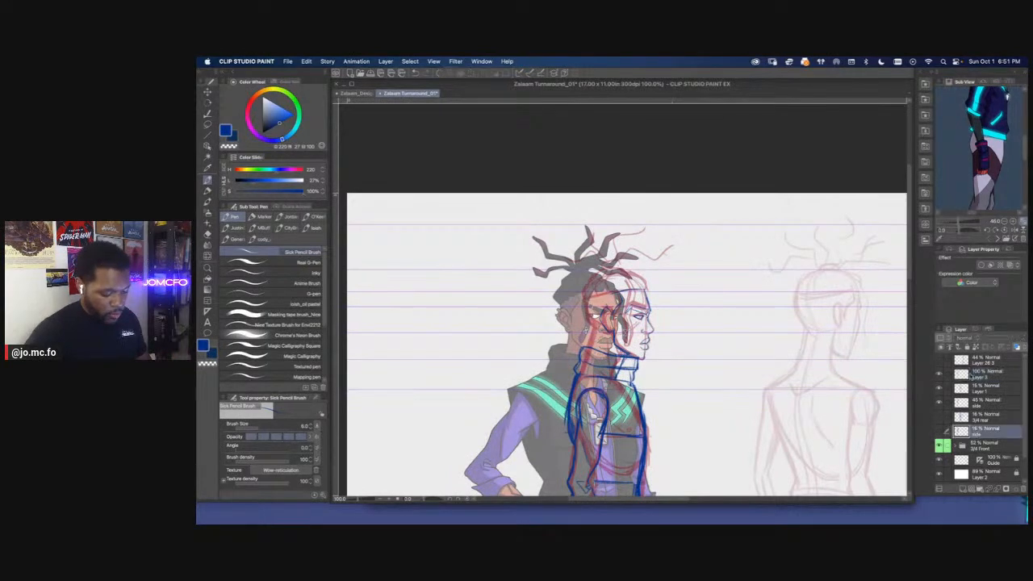
{"action": "key", "text": "super+t"}
{"action": "mouse_move", "coordinate": [601, 347]}
{"action": "left_mouse_down"}
{"action": "mouse_move", "coordinate": [717, 347]}
{"action": "mouse_move", "coordinate": [577, 275]}
{"action": "left_mouse_up"}
{"action": "scroll", "coordinate": [568, 303], "scroll_direction": "down", "scroll_amount": 2}
{"action": "key", "text": "Return"}
{"action": "scroll", "coordinate": [561, 323], "scroll_direction": "up", "scroll_amount": 1}
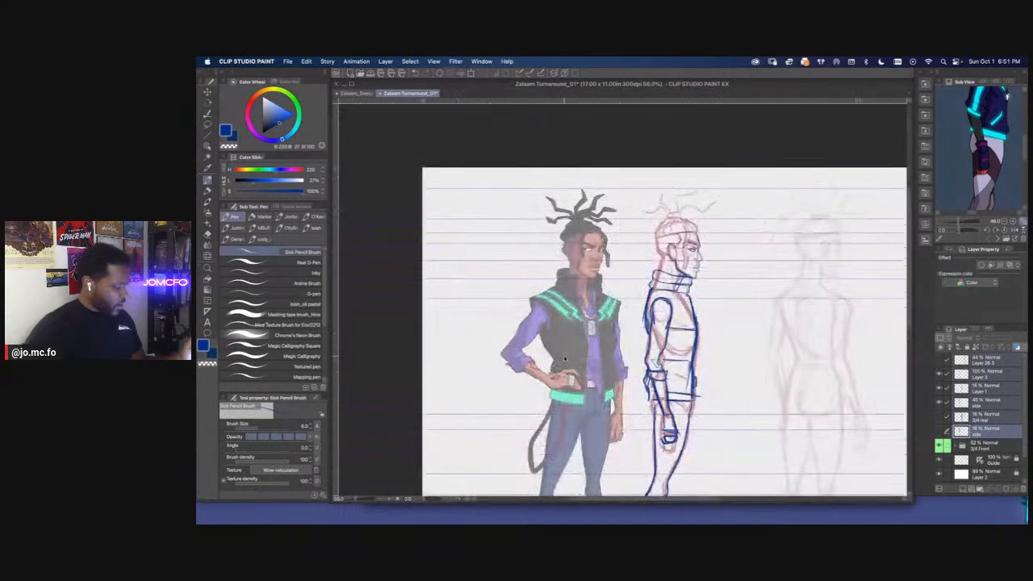
Return to Layer 3, lasso the side view's collar, and narrow its front slightly with Free Transform
{"action": "left_click", "coordinate": [977, 374]}
{"action": "left_click", "coordinate": [940, 374]}
{"action": "left_click", "coordinate": [939, 375]}
{"action": "key", "text": "super+plus"}
{"action": "left_click_drag", "start_coordinate": [715, 278], "coordinate": [706, 325]}
{"action": "key", "text": "super+plus"}
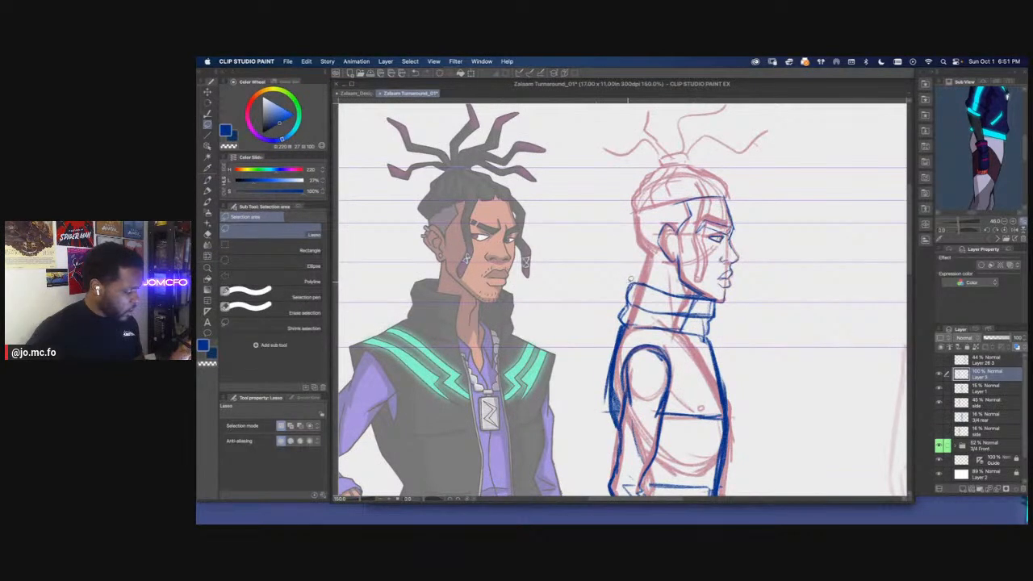
{"action": "mouse_move", "coordinate": [717, 325]}
{"action": "left_mouse_down"}
{"action": "mouse_move", "coordinate": [699, 327]}
{"action": "mouse_move", "coordinate": [618, 284]}
{"action": "mouse_move", "coordinate": [682, 286]}
{"action": "left_mouse_up"}
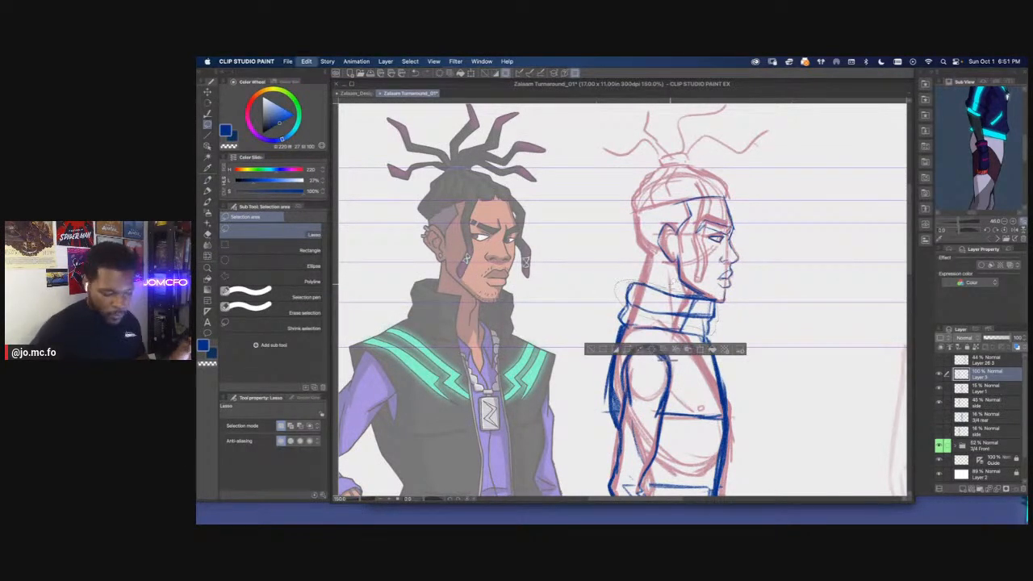
{"action": "key", "text": "super+t"}
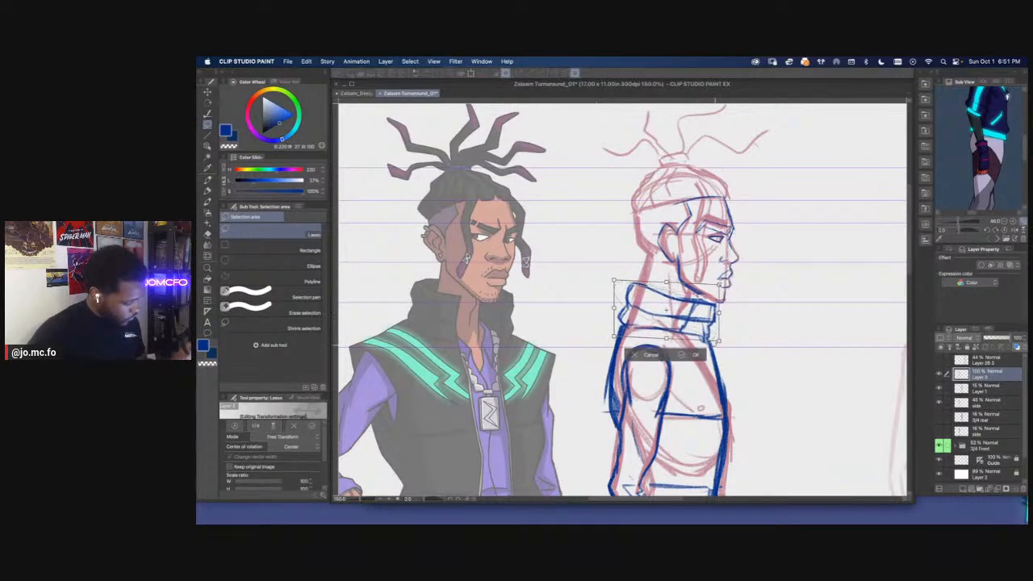
{"action": "left_click_drag", "start_coordinate": [719, 341], "coordinate": [715, 344]}
{"action": "left_click_drag", "start_coordinate": [720, 284], "coordinate": [718, 283]}
{"action": "key", "text": "Return"}
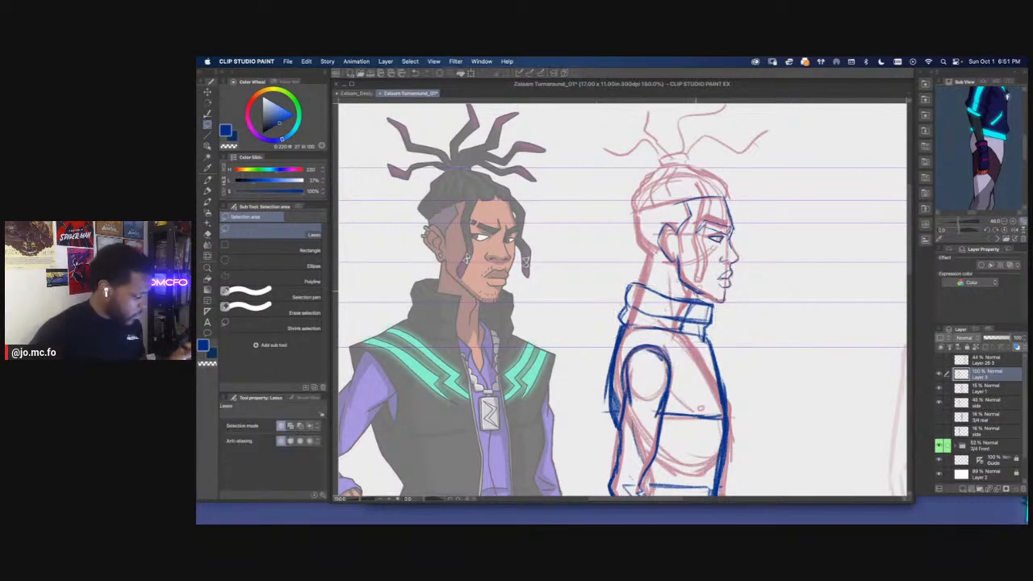
Touch up the side view's collar and jaw with the pencil, and sketch the back of the head down through the nape
{"action": "key", "text": "p"}
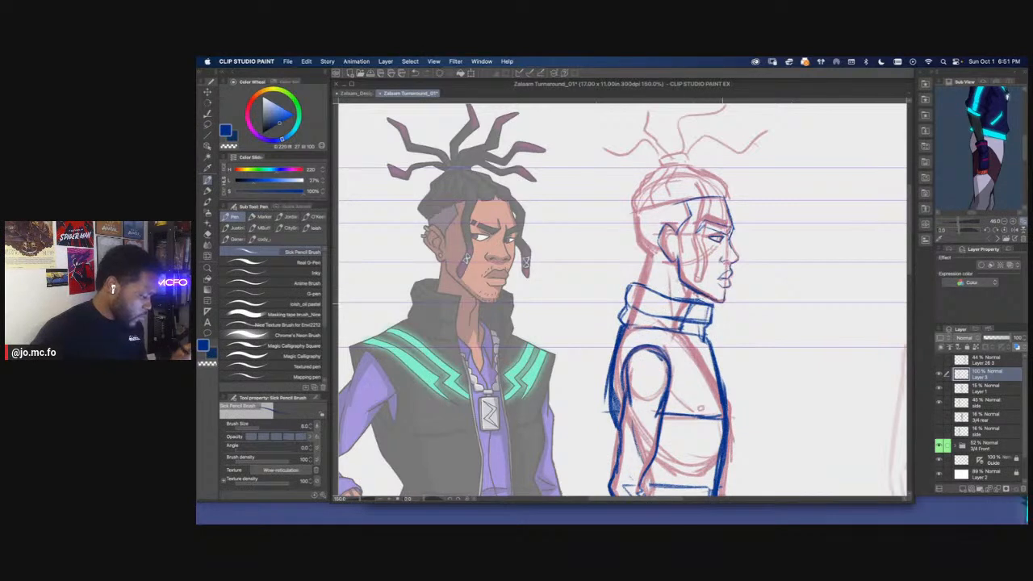
{"action": "left_click_drag", "start_coordinate": [692, 287], "coordinate": [717, 303]}
{"action": "key", "text": "bracketleft"}
{"action": "left_click_drag", "start_coordinate": [657, 251], "coordinate": [681, 253]}
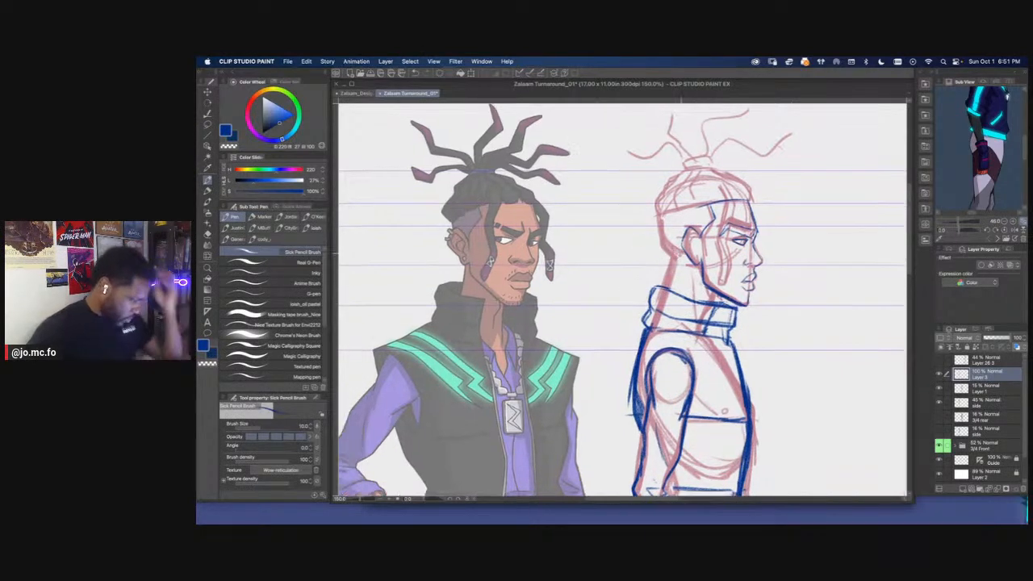
{"action": "left_click_drag", "start_coordinate": [708, 291], "coordinate": [713, 302]}
{"action": "mouse_move", "coordinate": [679, 265]}
{"action": "left_mouse_down"}
{"action": "mouse_move", "coordinate": [662, 314]}
{"action": "mouse_move", "coordinate": [669, 299]}
{"action": "left_mouse_up"}
{"action": "left_click_drag", "start_coordinate": [670, 209], "coordinate": [664, 261]}
{"action": "left_click_drag", "start_coordinate": [677, 212], "coordinate": [660, 253]}
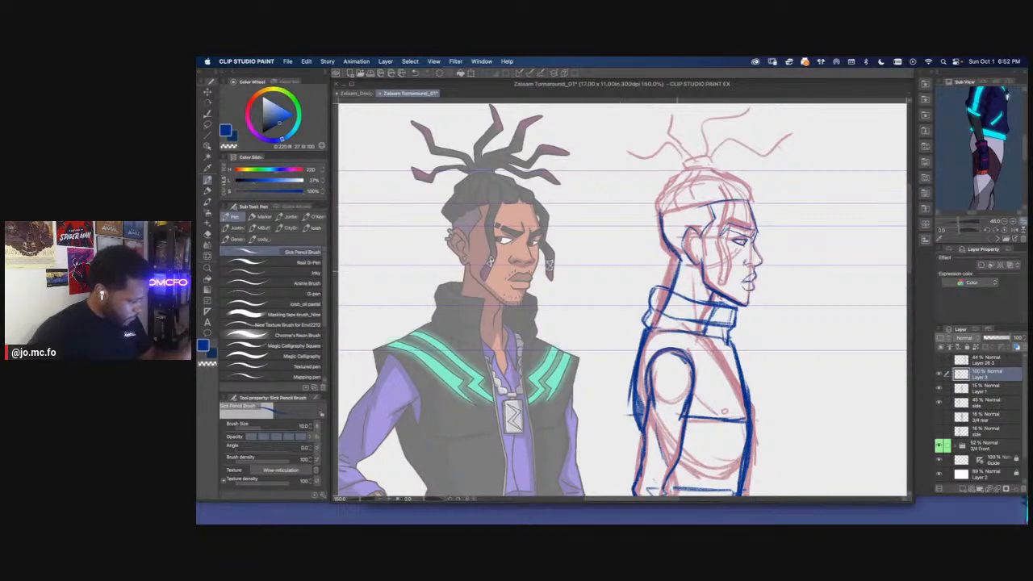
{"action": "scroll", "coordinate": [637, 394], "scroll_direction": "down", "scroll_amount": 2}
{"action": "left_click_drag", "start_coordinate": [636, 393], "coordinate": [649, 412]}
{"action": "scroll", "coordinate": [549, 339], "scroll_direction": "up", "scroll_amount": 2}
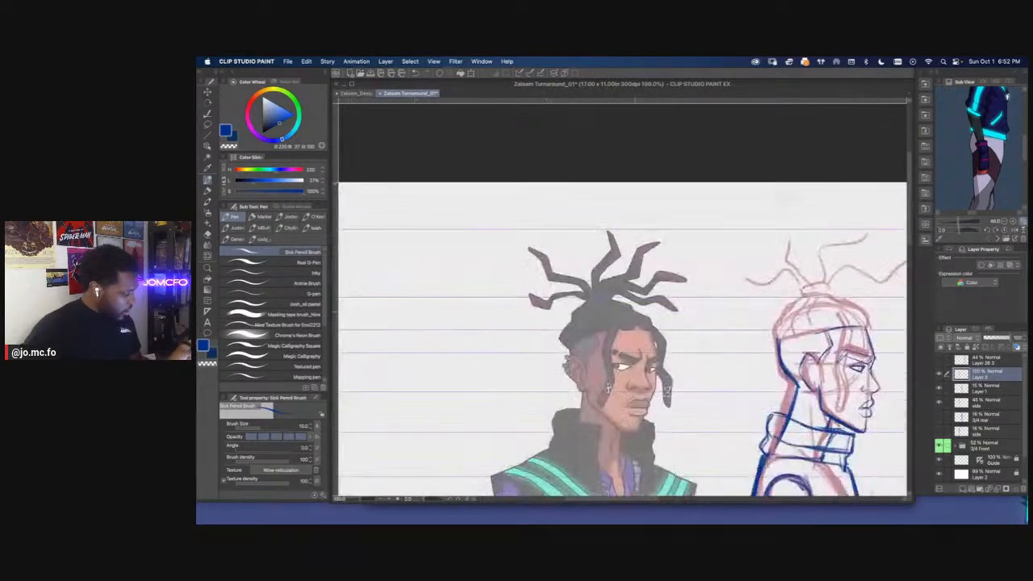
{"action": "left_click_drag", "start_coordinate": [710, 354], "coordinate": [647, 351]}
{"action": "left_click_drag", "start_coordinate": [640, 263], "coordinate": [615, 261]}
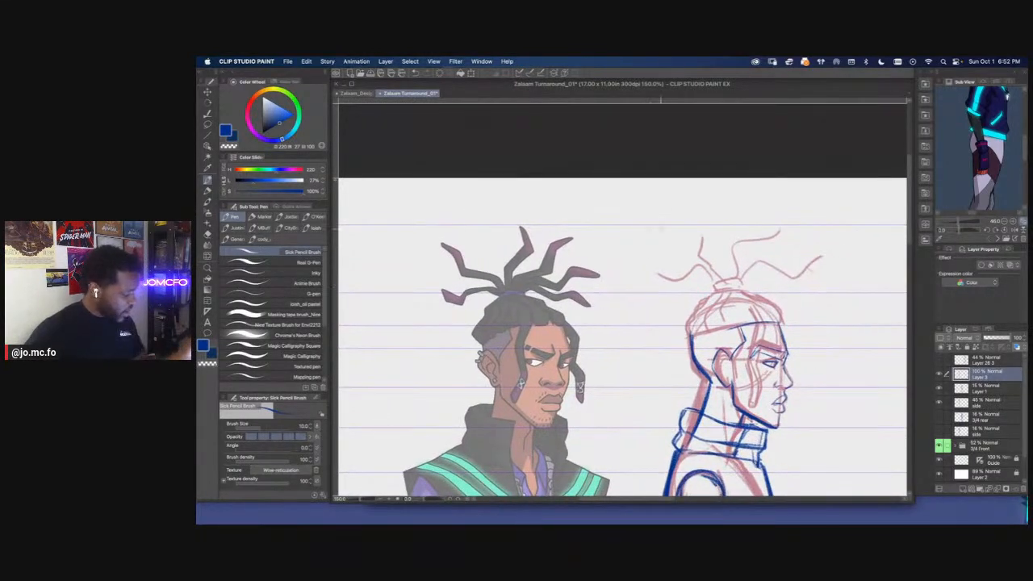
{"action": "left_click_drag", "start_coordinate": [658, 202], "coordinate": [698, 256]}
{"action": "mouse_move", "coordinate": [604, 256]}
{"action": "left_mouse_down"}
{"action": "mouse_move", "coordinate": [605, 235]}
{"action": "mouse_move", "coordinate": [634, 209]}
{"action": "mouse_move", "coordinate": [633, 277]}
{"action": "mouse_move", "coordinate": [540, 153]}
{"action": "left_mouse_up"}
{"action": "key", "text": "m"}
{"action": "key", "text": "Delete"}
{"action": "key", "text": "super+d"}
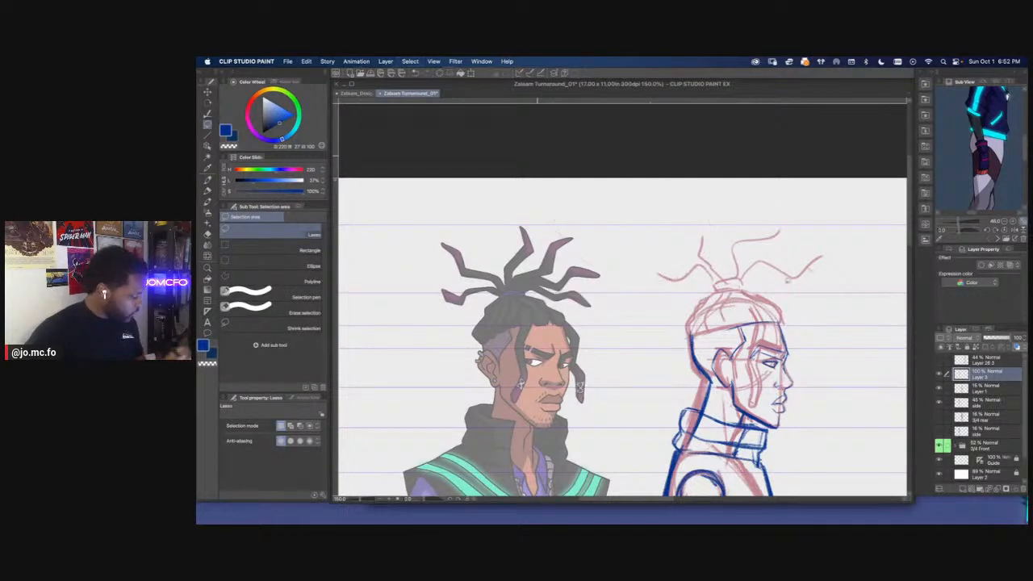
Sketch the side view's hair contour from the forehead over the crown to the back, including the hair tie on top
{"action": "key", "text": "p"}
{"action": "mouse_move", "coordinate": [743, 289]}
{"action": "left_mouse_down"}
{"action": "mouse_move", "coordinate": [782, 308]}
{"action": "mouse_move", "coordinate": [784, 326]}
{"action": "mouse_move", "coordinate": [751, 294]}
{"action": "mouse_move", "coordinate": [783, 321]}
{"action": "left_mouse_up"}
{"action": "key", "text": "super+z"}
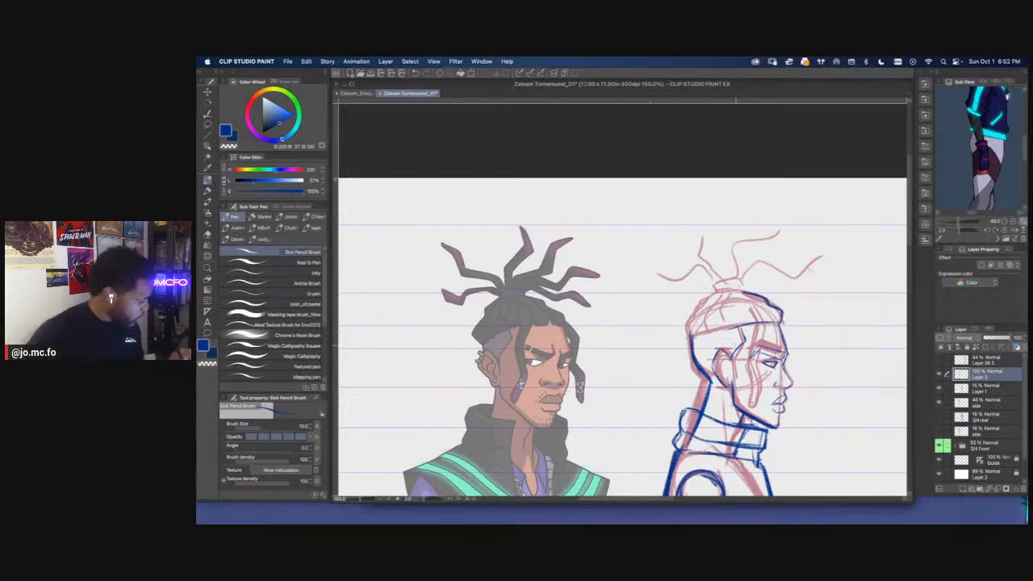
{"action": "mouse_move", "coordinate": [690, 333]}
{"action": "left_mouse_down"}
{"action": "mouse_move", "coordinate": [687, 318]}
{"action": "mouse_move", "coordinate": [710, 296]}
{"action": "mouse_move", "coordinate": [686, 327]}
{"action": "left_mouse_up"}
{"action": "left_click_drag", "start_coordinate": [742, 291], "coordinate": [716, 290]}
Sketch the loose dreadlock hanging from the side view's hairline down in front of the cheek
{"action": "scroll", "coordinate": [732, 308], "scroll_direction": "down", "scroll_amount": 2}
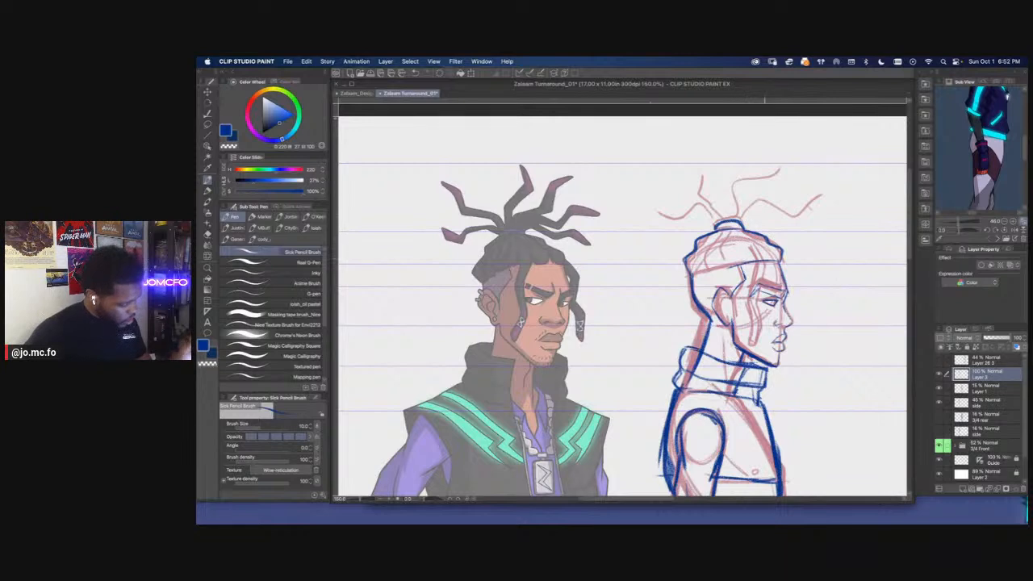
{"action": "left_click_drag", "start_coordinate": [758, 250], "coordinate": [758, 348]}
{"action": "scroll", "coordinate": [537, 344], "scroll_direction": "up", "scroll_amount": 1}
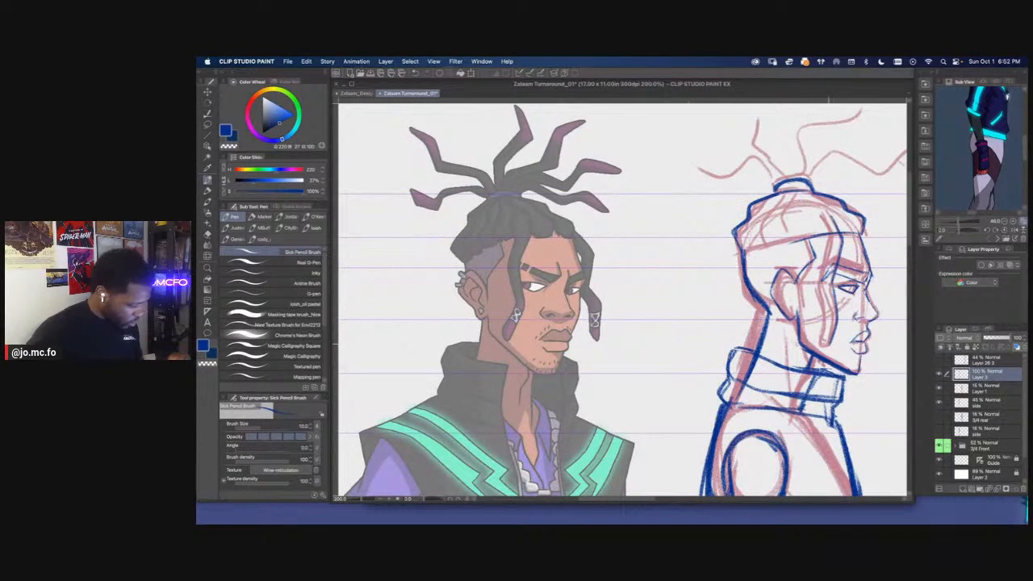
{"action": "left_click_drag", "start_coordinate": [817, 218], "coordinate": [821, 344]}
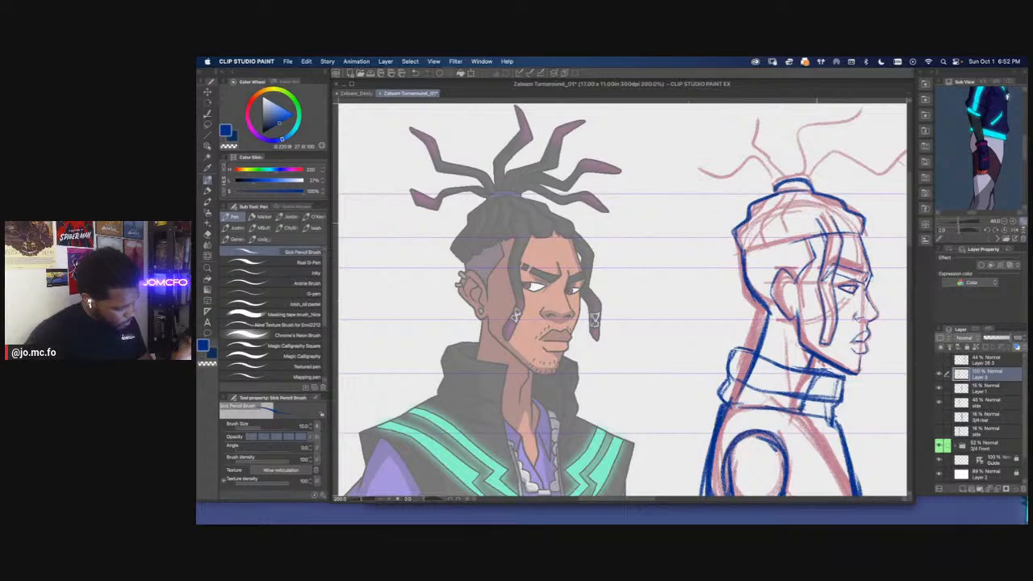
{"action": "scroll", "coordinate": [723, 396], "scroll_direction": "down", "scroll_amount": 3}
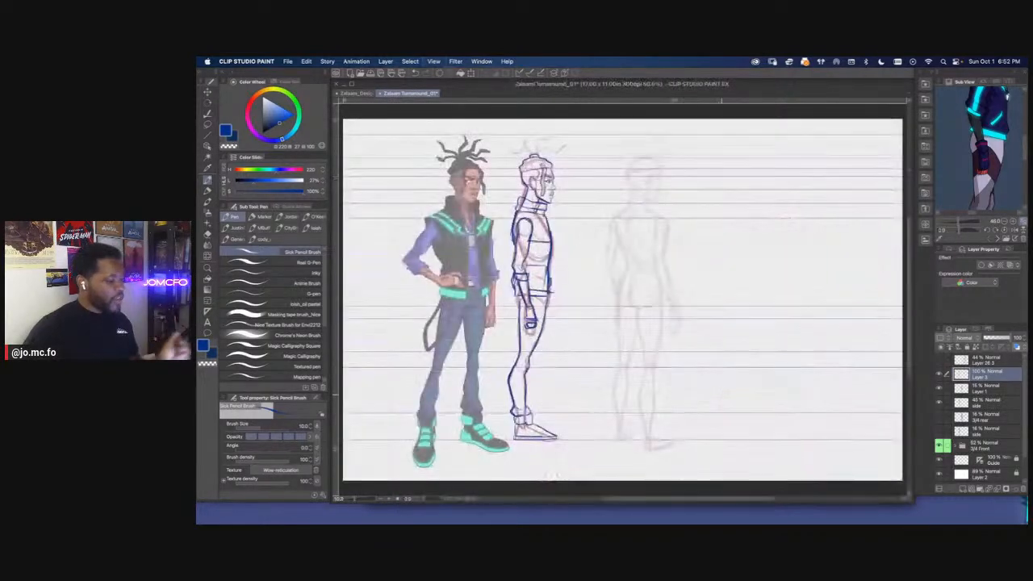
{"action": "left_click_drag", "start_coordinate": [663, 318], "coordinate": [784, 349]}
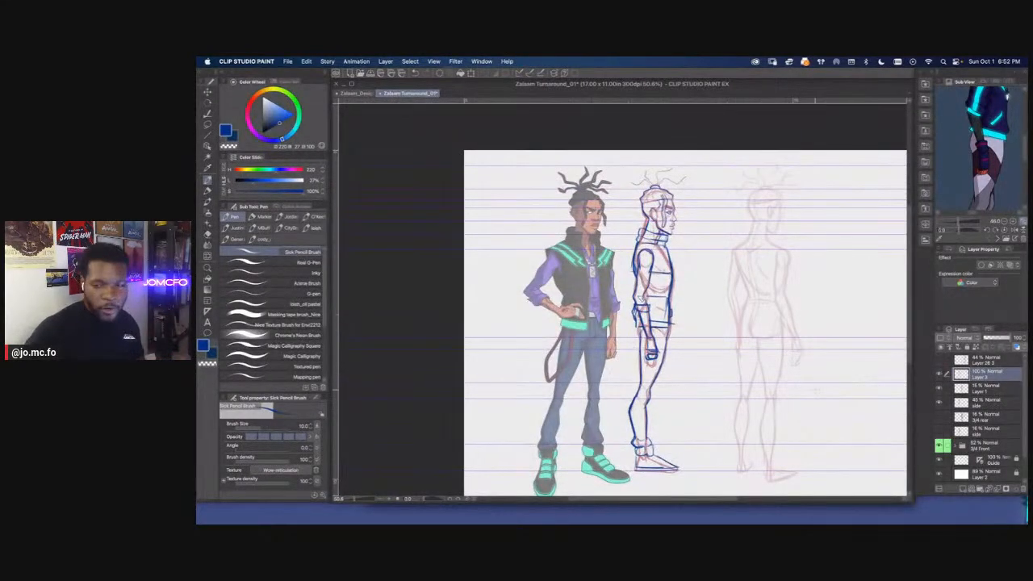
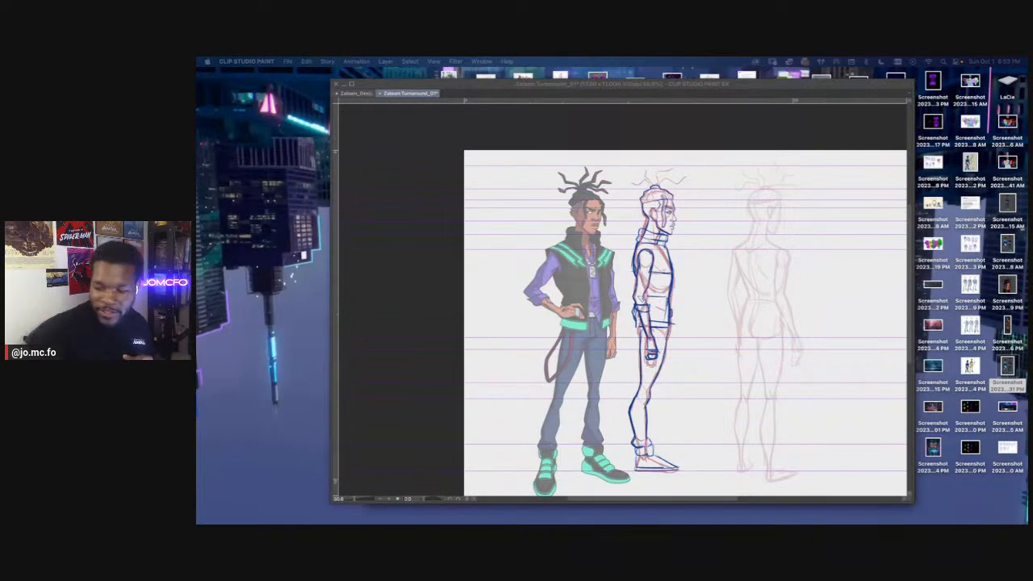
Switch back to Clip Studio Paint and sketch the side view's ear with its upper-rim piercings and lobe stud
{"action": "key", "text": "super+Tab"}
{"action": "key", "text": "super+plus"}
{"action": "key", "text": "super+plus"}
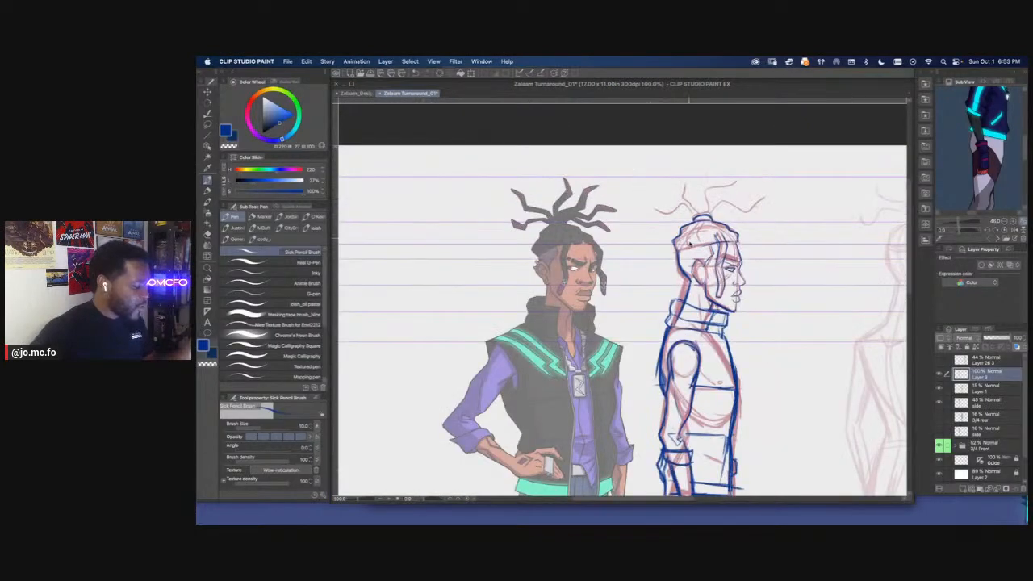
{"action": "key", "text": "p"}
{"action": "key", "text": "super+plus"}
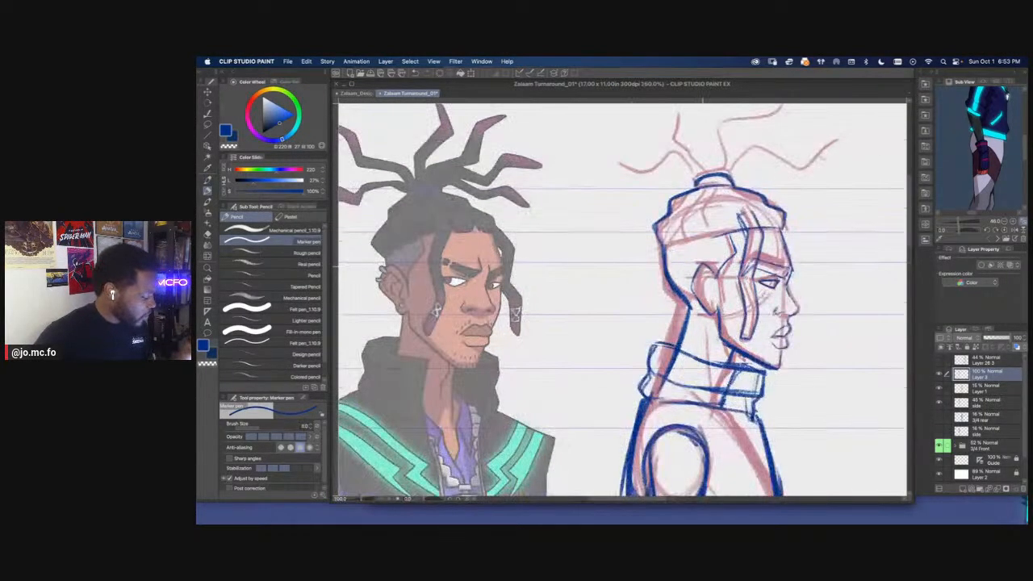
{"action": "key", "text": "p"}
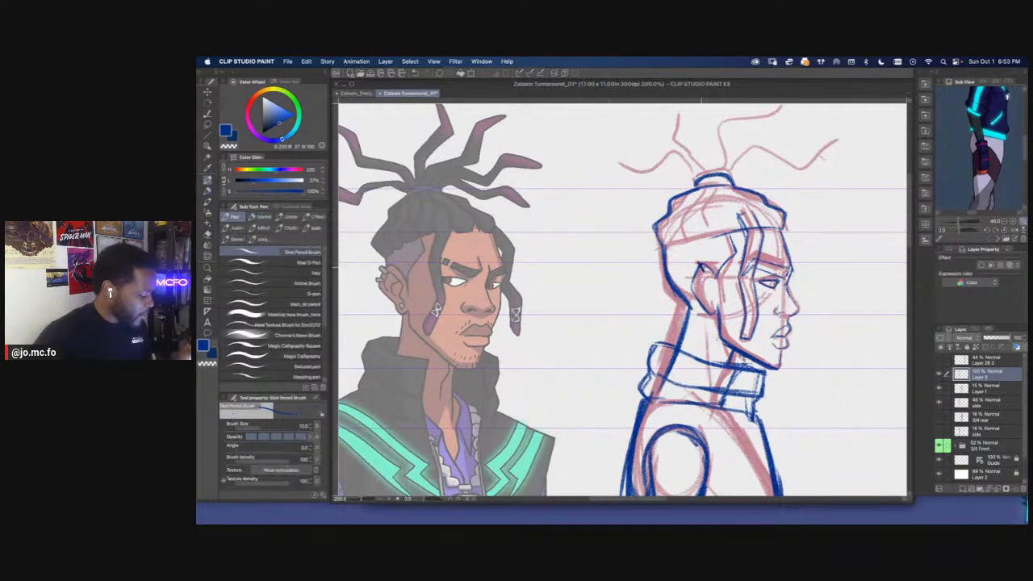
{"action": "mouse_move", "coordinate": [692, 264]}
{"action": "left_mouse_down"}
{"action": "mouse_move", "coordinate": [687, 277]}
{"action": "mouse_move", "coordinate": [702, 273]}
{"action": "mouse_move", "coordinate": [712, 307]}
{"action": "left_mouse_up"}
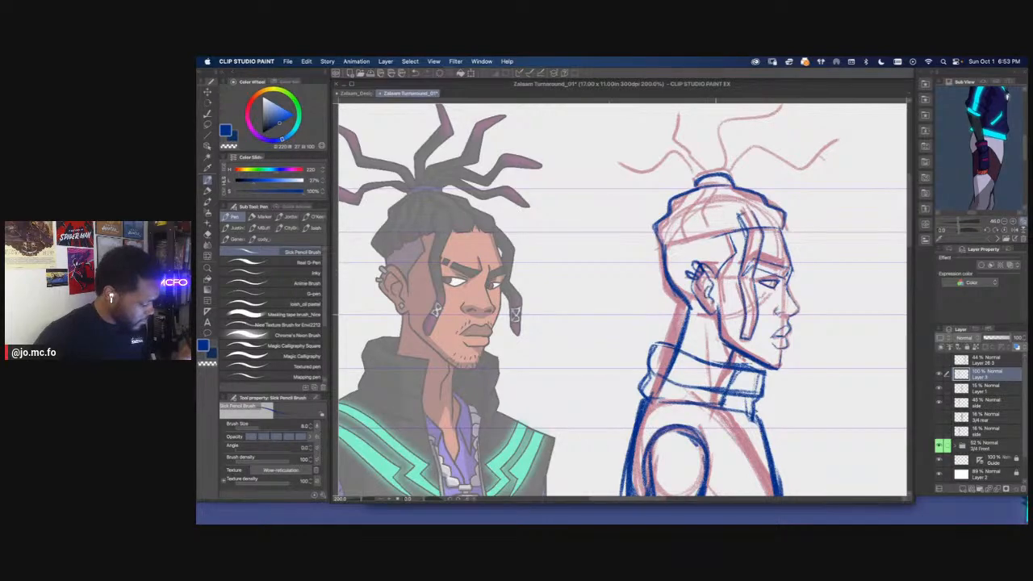
Hide Layer 1 and the visible red side layer to check the blue side-view sketch alone beside the 3/4 front character
{"action": "key", "text": "super+minus"}
{"action": "key", "text": "super+minus"}
{"action": "key", "text": "super+minus"}
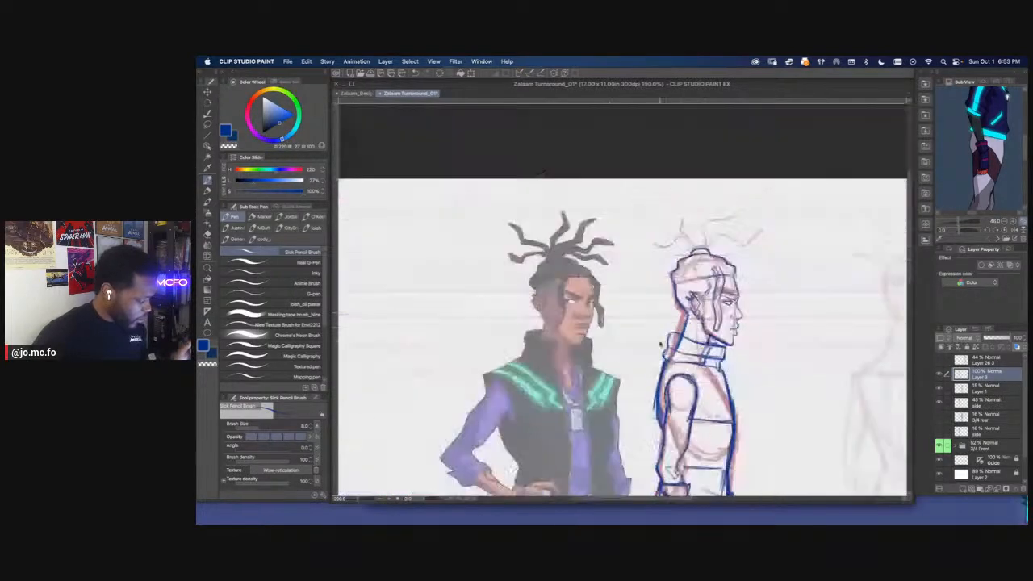
{"action": "left_click", "coordinate": [939, 391]}
{"action": "left_click", "coordinate": [939, 402]}
{"action": "key", "text": "super+minus"}
{"action": "left_click_drag", "start_coordinate": [595, 305], "coordinate": [638, 207]}
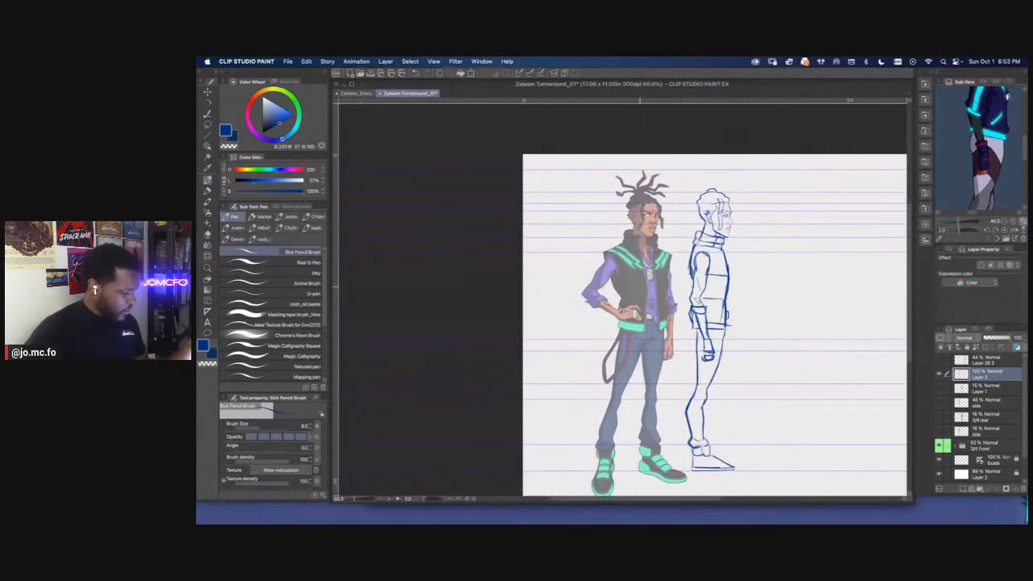
{"action": "key", "text": "super+plus"}
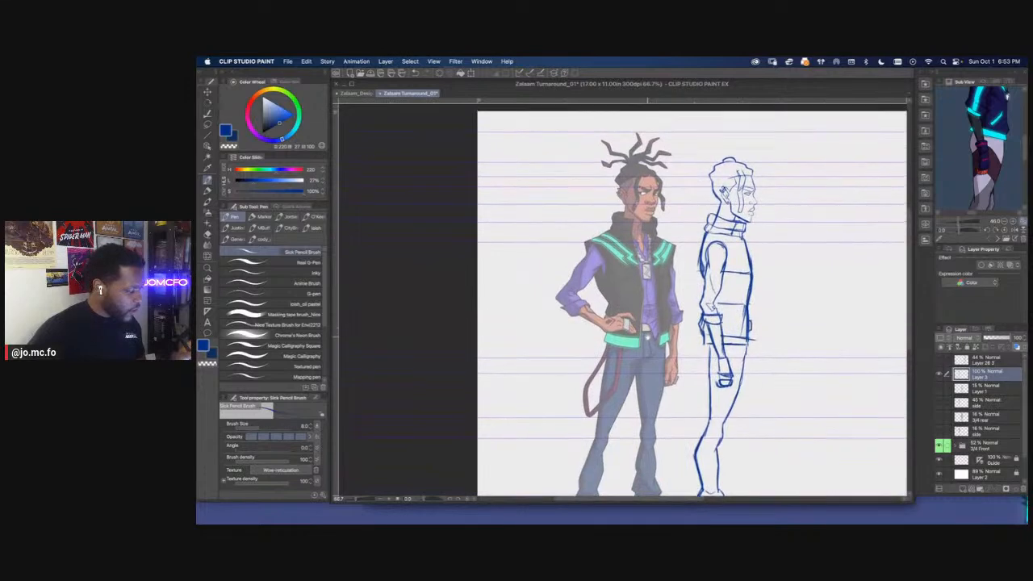
{"action": "key", "text": "super+plus"}
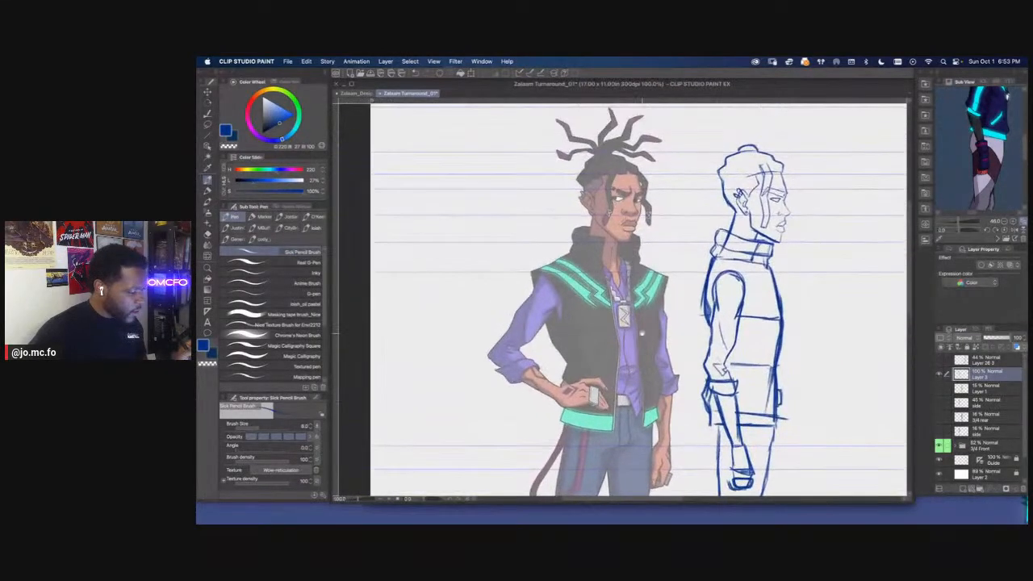
{"action": "key", "text": "super+plus"}
{"action": "left_click_drag", "start_coordinate": [627, 240], "coordinate": [566, 313]}
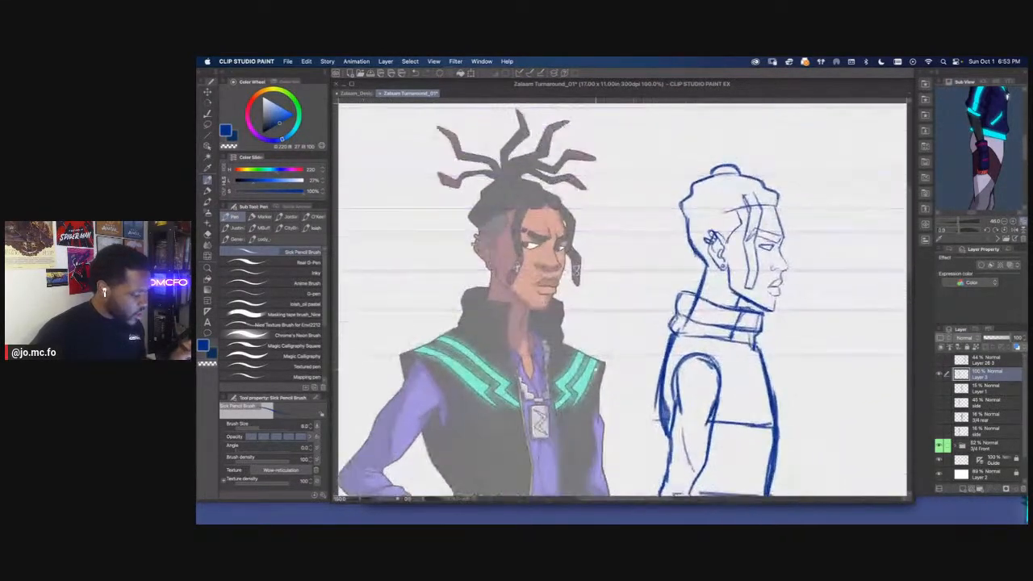
{"action": "key", "text": "super+plus"}
{"action": "left_click_drag", "start_coordinate": [647, 315], "coordinate": [592, 317]}
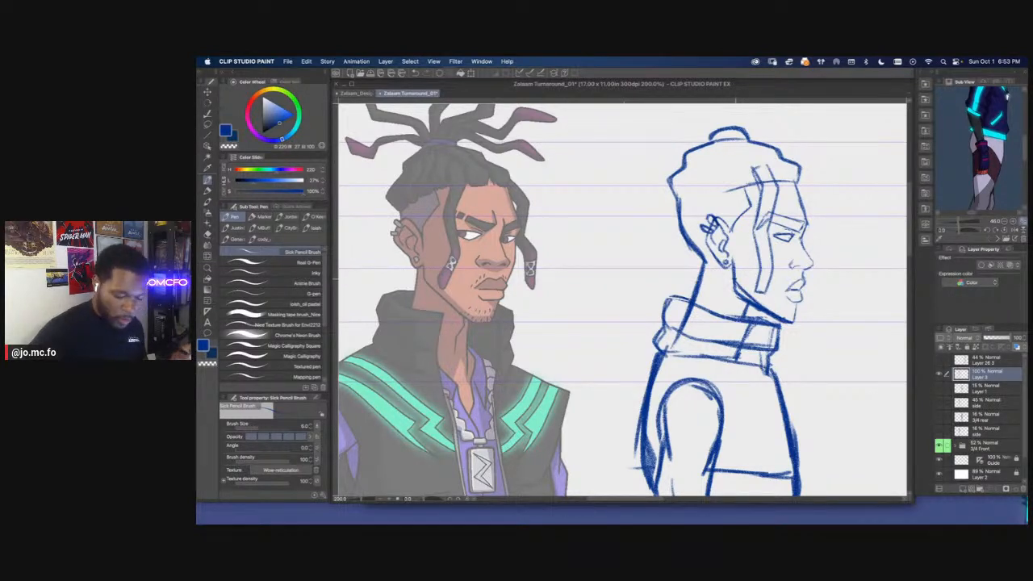
Lasso the side view's mouth, shift it slightly forward with Free Transform, and deselect
{"action": "key", "text": "e"}
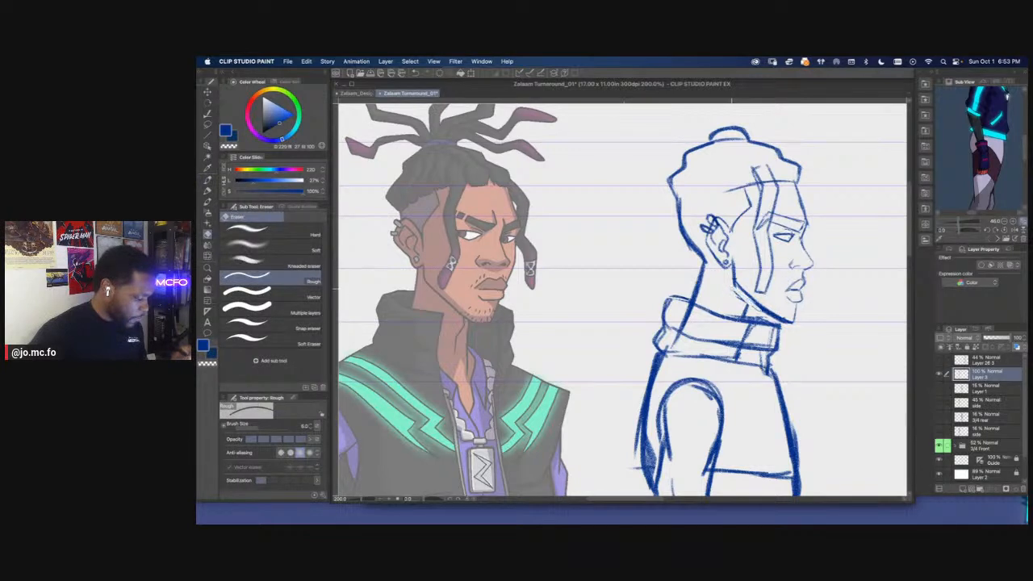
{"action": "key", "text": "p"}
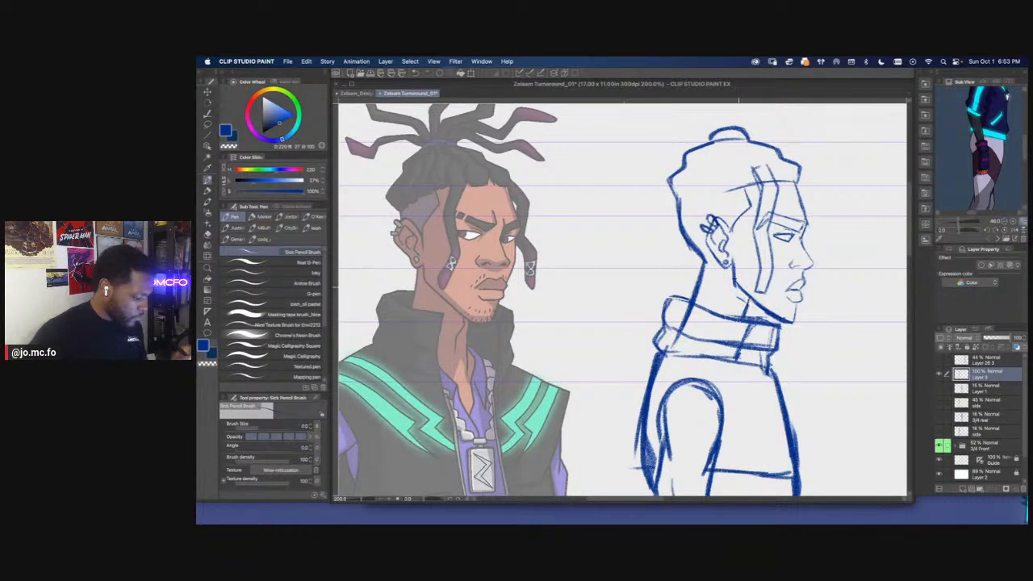
{"action": "left_click_drag", "start_coordinate": [747, 289], "coordinate": [733, 293]}
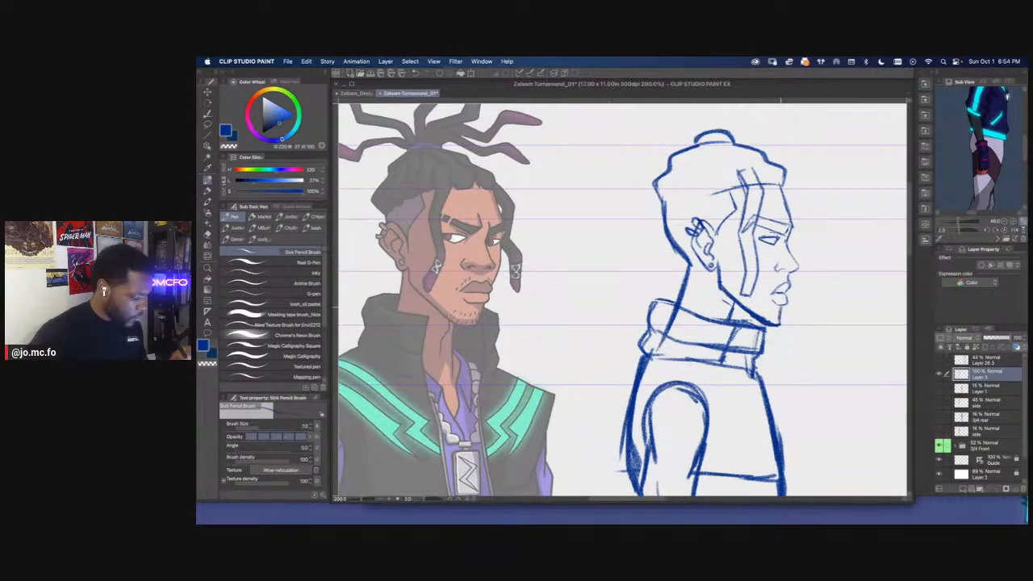
{"action": "left_click_drag", "start_coordinate": [781, 279], "coordinate": [703, 304]}
{"action": "key", "text": "super+plus"}
{"action": "key", "text": "super+plus"}
{"action": "key", "text": "m"}
{"action": "mouse_move", "coordinate": [796, 297]}
{"action": "left_mouse_down"}
{"action": "mouse_move", "coordinate": [818, 329]}
{"action": "mouse_move", "coordinate": [748, 337]}
{"action": "left_mouse_up"}
{"action": "key", "text": "super+t"}
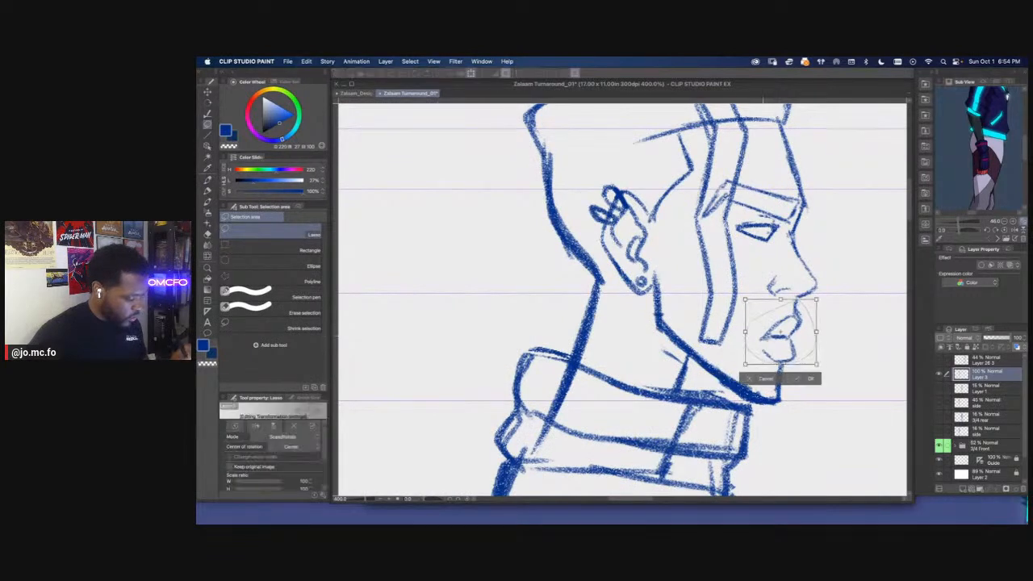
{"action": "key", "text": "Return"}
{"action": "key", "text": "super+d"}
Clean up the side view's profile line around the lips and chin with the eraser
{"action": "key", "text": "e"}
{"action": "left_click_drag", "start_coordinate": [805, 302], "coordinate": [780, 382]}
{"action": "key", "text": "p"}
{"action": "scroll", "coordinate": [780, 381], "scroll_direction": "up", "scroll_amount": 1}
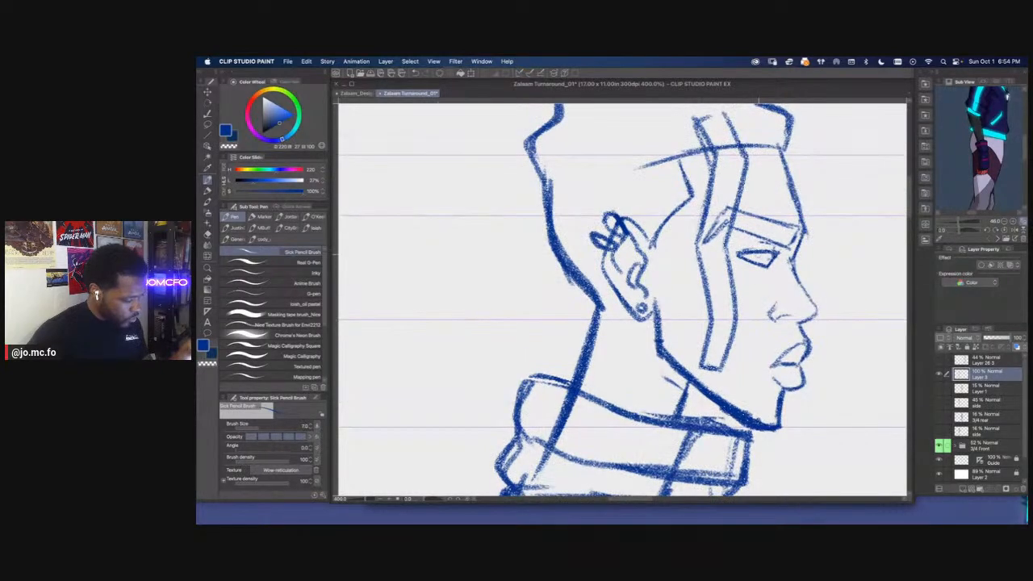
Fill in the side view's eyebrow with pencil hatching using a smaller brush
{"action": "scroll", "coordinate": [759, 255], "scroll_direction": "down", "scroll_amount": 3}
{"action": "mouse_move", "coordinate": [759, 318]}
{"action": "left_mouse_down"}
{"action": "mouse_move", "coordinate": [762, 328]}
{"action": "mouse_move", "coordinate": [715, 346]}
{"action": "mouse_move", "coordinate": [727, 311]}
{"action": "mouse_move", "coordinate": [713, 299]}
{"action": "mouse_move", "coordinate": [735, 334]}
{"action": "mouse_move", "coordinate": [719, 345]}
{"action": "left_mouse_up"}
{"action": "scroll", "coordinate": [764, 326], "scroll_direction": "up", "scroll_amount": 1}
{"action": "scroll", "coordinate": [774, 307], "scroll_direction": "up", "scroll_amount": 2}
{"action": "key", "text": "["}
{"action": "mouse_move", "coordinate": [733, 338]}
{"action": "left_mouse_down"}
{"action": "mouse_move", "coordinate": [711, 285]}
{"action": "mouse_move", "coordinate": [696, 339]}
{"action": "mouse_move", "coordinate": [685, 340]}
{"action": "left_mouse_up"}
{"action": "mouse_move", "coordinate": [711, 251]}
{"action": "left_mouse_down"}
{"action": "mouse_move", "coordinate": [699, 269]}
{"action": "mouse_move", "coordinate": [662, 260]}
{"action": "left_mouse_up"}
{"action": "left_click_drag", "start_coordinate": [665, 234], "coordinate": [651, 255]}
{"action": "left_click_drag", "start_coordinate": [653, 234], "coordinate": [641, 251]}
Compare the whole side-view figure with the 3/4 front character
{"action": "key", "text": "super+0"}
{"action": "left_click_drag", "start_coordinate": [516, 361], "coordinate": [680, 394]}
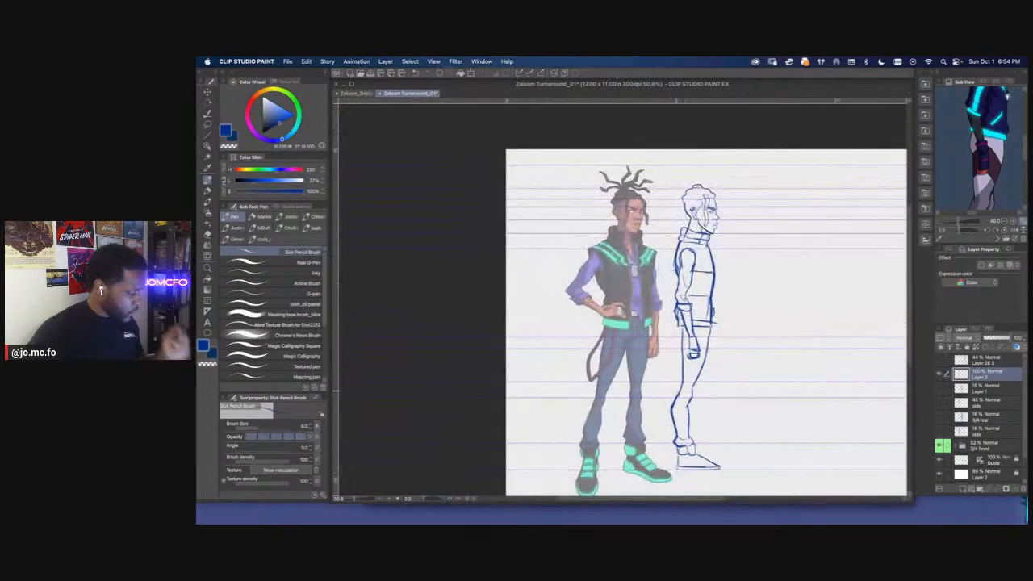
{"action": "left_click", "coordinate": [680, 395], "text": "super"}
{"action": "scroll", "coordinate": [699, 358], "scroll_direction": "up", "scroll_amount": 3}
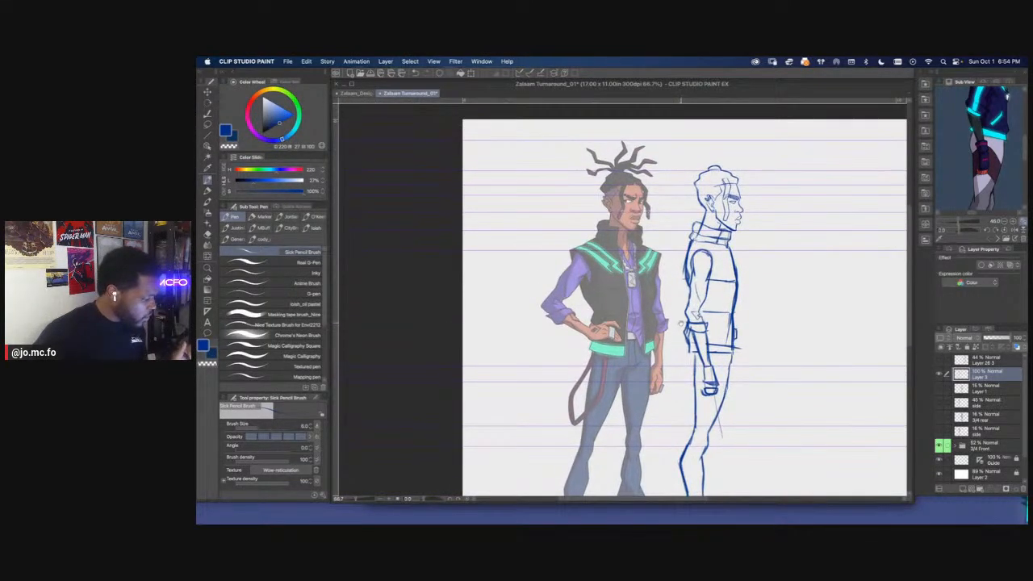
{"action": "left_click_drag", "start_coordinate": [681, 321], "coordinate": [680, 391]}
{"action": "left_click", "coordinate": [686, 364], "text": "super"}
{"action": "left_click", "coordinate": [692, 341], "text": "super"}
Lasso the side view's jaw and reshape it into a rounder curve with Mesh Transformation
{"action": "mouse_move", "coordinate": [748, 234]}
{"action": "left_mouse_down"}
{"action": "mouse_move", "coordinate": [734, 302]}
{"action": "mouse_move", "coordinate": [757, 292]}
{"action": "mouse_move", "coordinate": [778, 305]}
{"action": "left_mouse_up"}
{"action": "key", "text": "m"}
{"action": "left_click", "coordinate": [307, 62]}
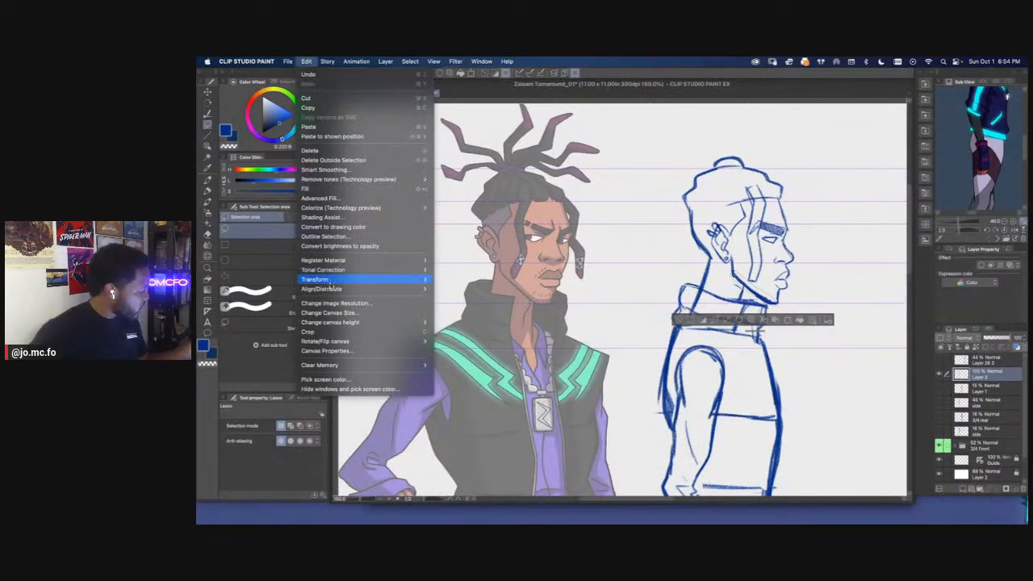
{"action": "left_click", "coordinate": [476, 378]}
{"action": "scroll", "coordinate": [476, 378], "scroll_direction": "up", "scroll_amount": 1}
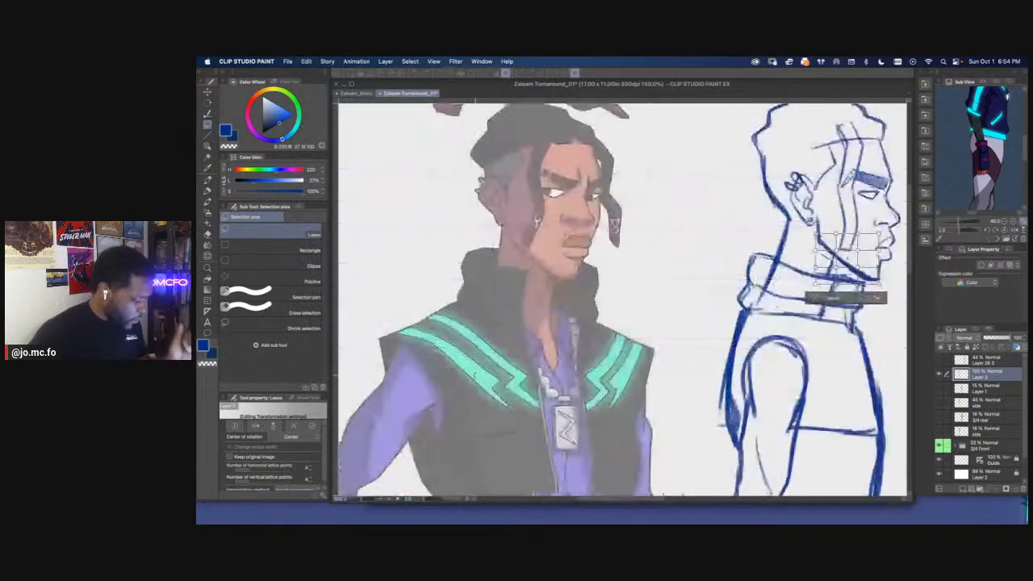
{"action": "left_click_drag", "start_coordinate": [848, 256], "coordinate": [741, 302]}
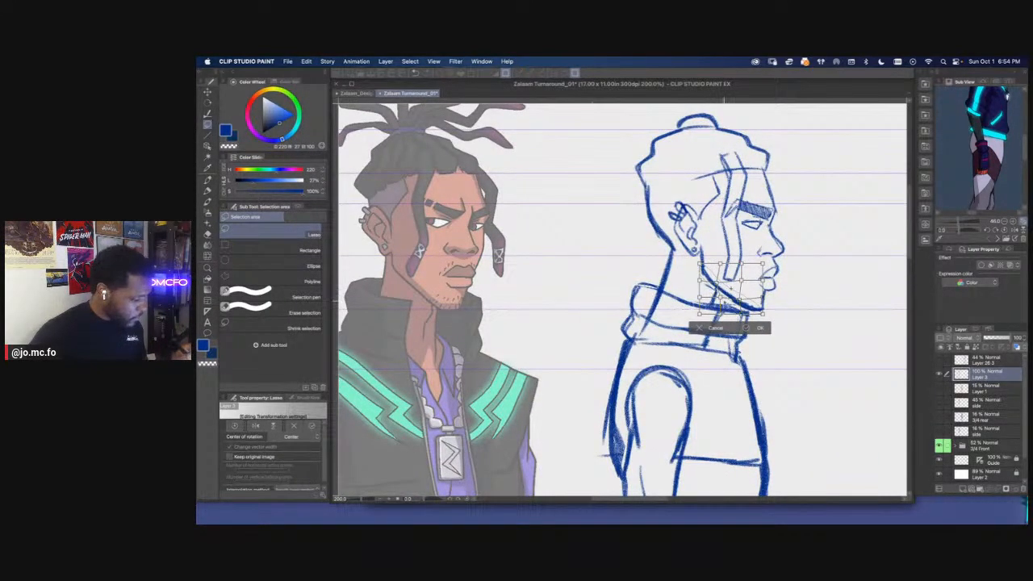
{"action": "key", "text": "Return"}
{"action": "key", "text": "p"}
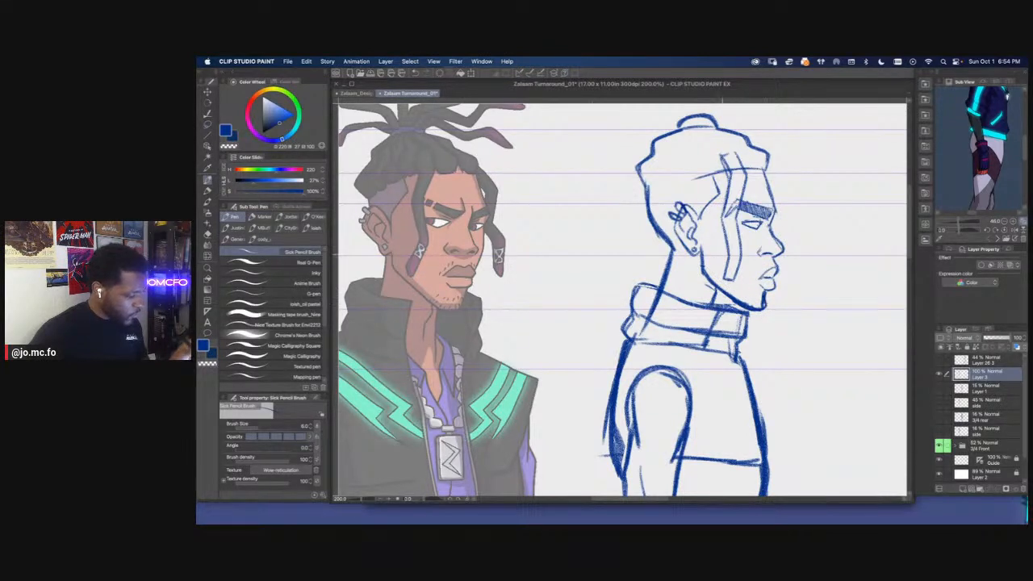
{"action": "key", "text": "e"}
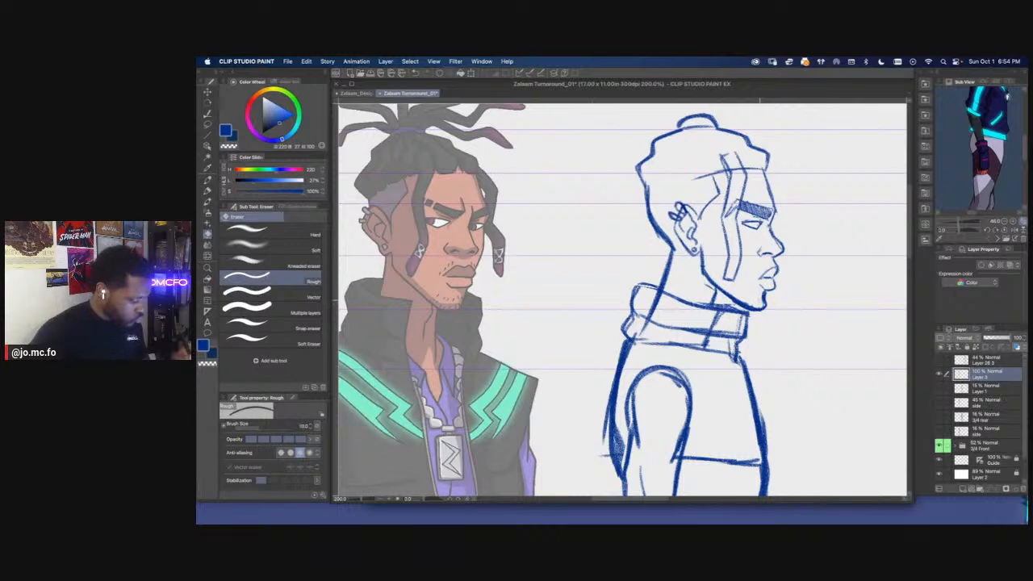
{"action": "key", "text": "p"}
{"action": "left_click_drag", "start_coordinate": [772, 289], "coordinate": [762, 292]}
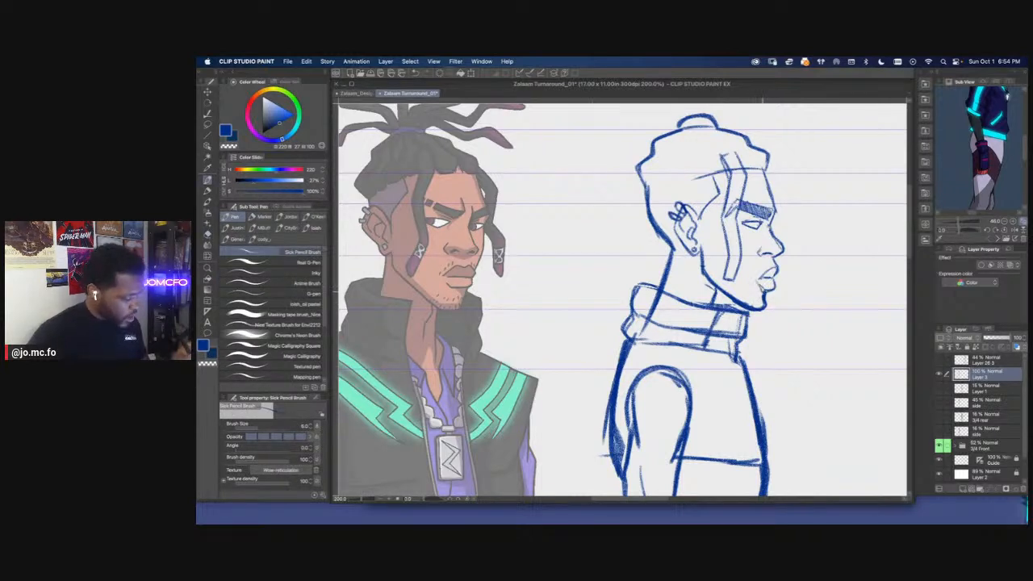
{"action": "key", "text": "super+z"}
{"action": "key", "text": "super+z"}
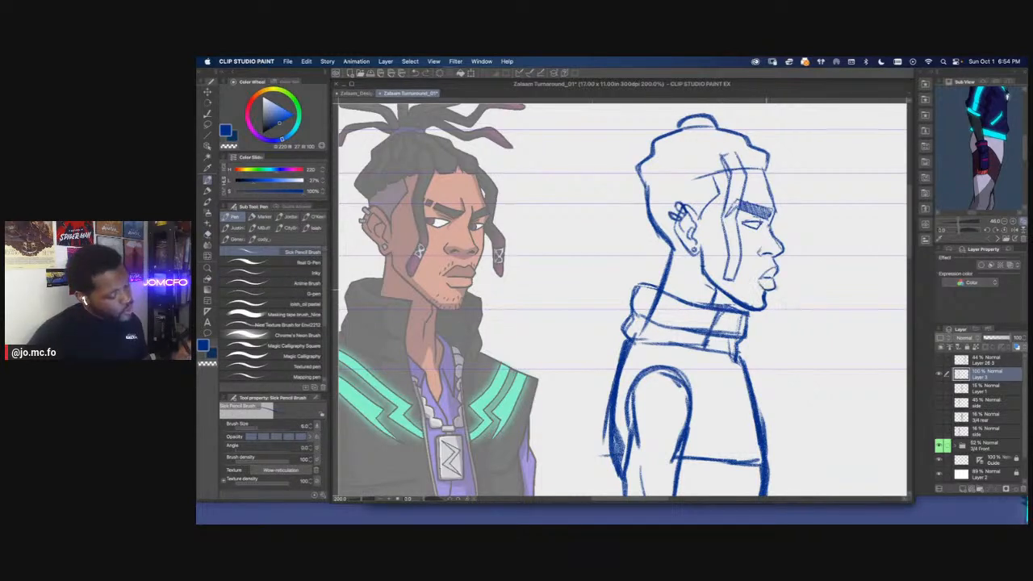
Shade the side view's upper lip with the pencil
{"action": "left_click_drag", "start_coordinate": [775, 266], "coordinate": [761, 280]}
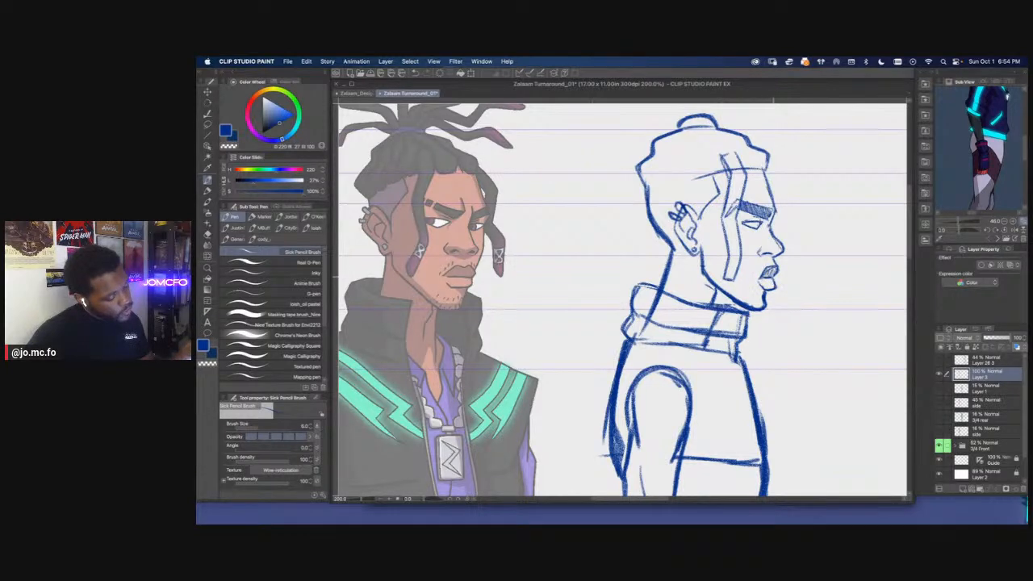
{"action": "left_click_drag", "start_coordinate": [726, 213], "coordinate": [730, 312]}
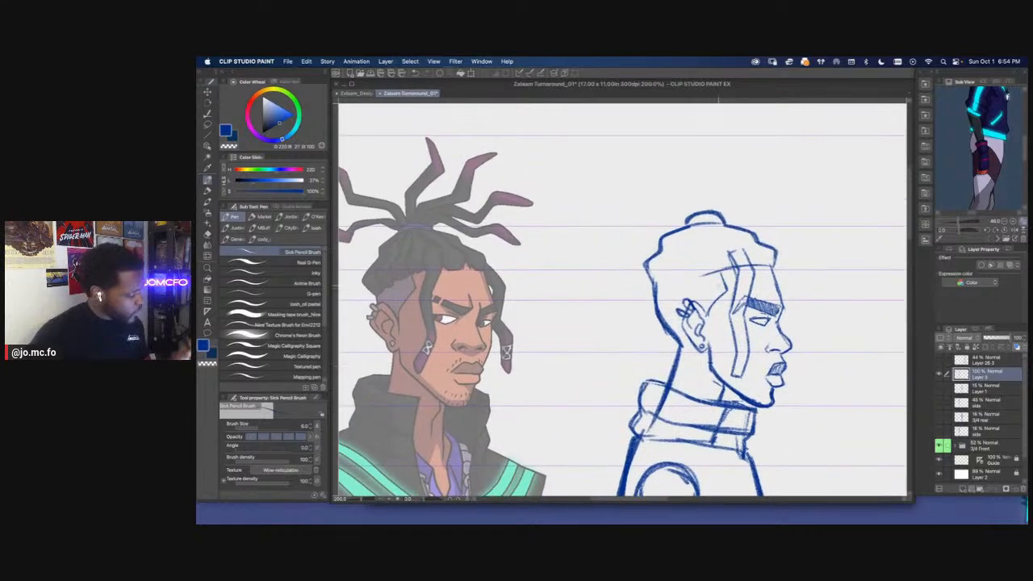
Draw wavy dreadlock divisions and the hairline across the side view's hair, and touch up the back of the head
{"action": "mouse_move", "coordinate": [712, 261]}
{"action": "left_mouse_down"}
{"action": "mouse_move", "coordinate": [732, 260]}
{"action": "mouse_move", "coordinate": [707, 247]}
{"action": "mouse_move", "coordinate": [702, 279]}
{"action": "left_mouse_up"}
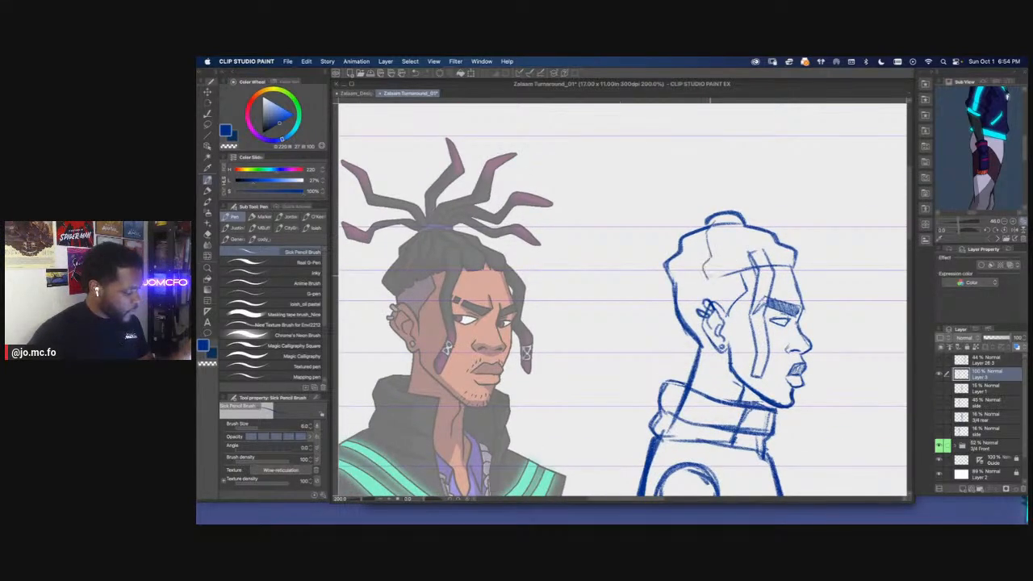
{"action": "mouse_move", "coordinate": [725, 225]}
{"action": "left_mouse_down"}
{"action": "mouse_move", "coordinate": [730, 254]}
{"action": "mouse_move", "coordinate": [682, 287]}
{"action": "mouse_move", "coordinate": [731, 271]}
{"action": "left_mouse_up"}
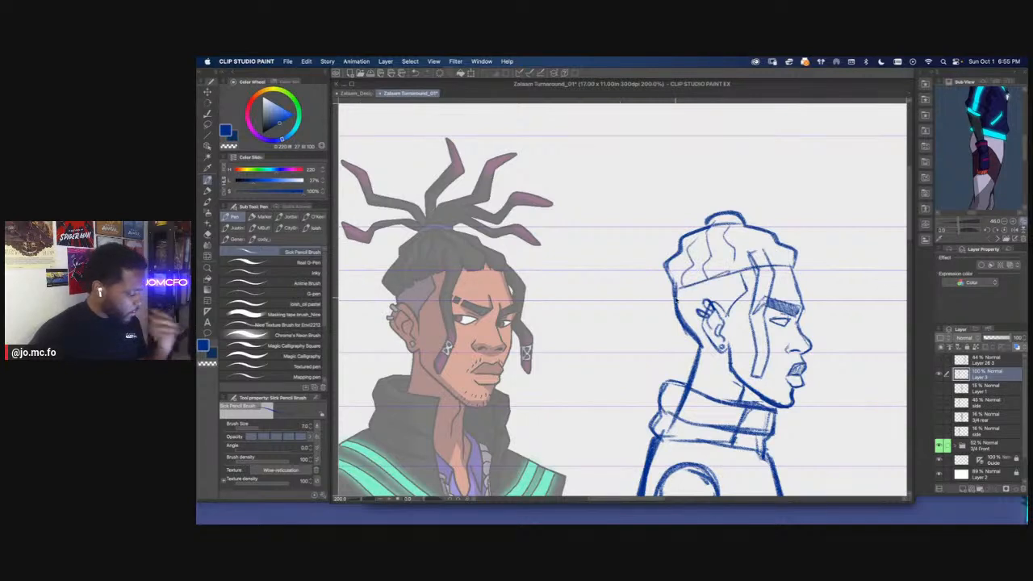
{"action": "left_click_drag", "start_coordinate": [676, 298], "coordinate": [678, 299]}
{"action": "left_click_drag", "start_coordinate": [702, 341], "coordinate": [703, 352]}
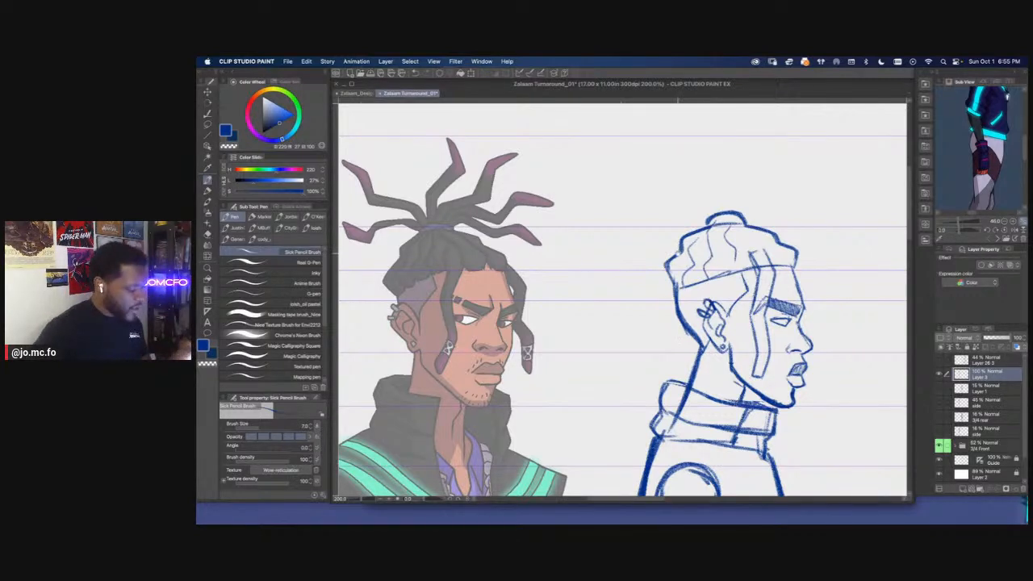
{"action": "left_click_drag", "start_coordinate": [695, 221], "coordinate": [681, 240]}
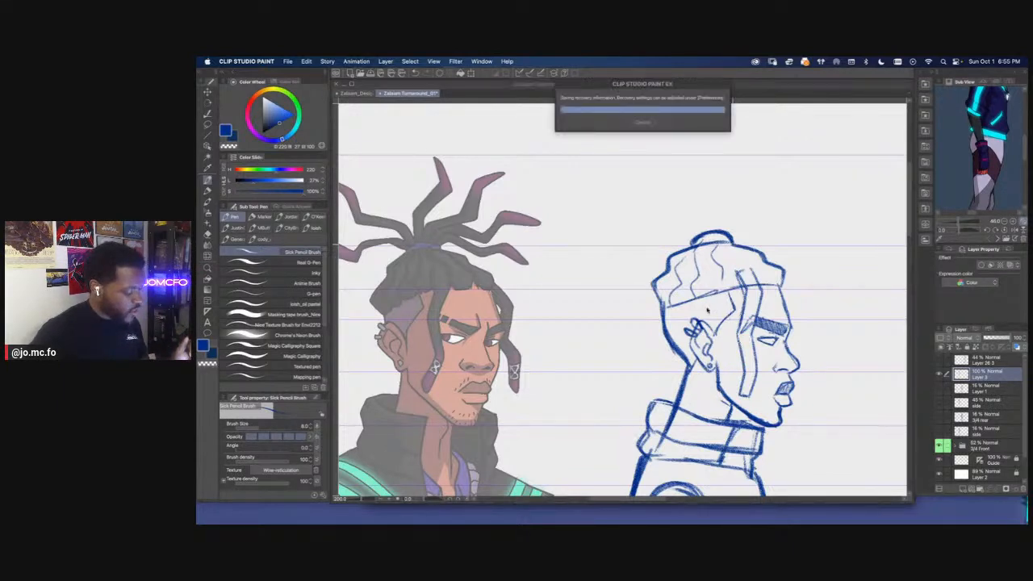
{"action": "mouse_move", "coordinate": [723, 365]}
{"action": "left_mouse_down"}
{"action": "mouse_move", "coordinate": [706, 331]}
{"action": "mouse_move", "coordinate": [727, 326]}
{"action": "mouse_move", "coordinate": [725, 364]}
{"action": "mouse_move", "coordinate": [728, 316]}
{"action": "left_mouse_up"}
Sketch centre lines for the loose dreadlocks fanning up and outward from the side view's hair tie
{"action": "key", "text": "e"}
{"action": "key", "text": "p"}
{"action": "left_click_drag", "start_coordinate": [633, 181], "coordinate": [635, 200]}
{"action": "left_click_drag", "start_coordinate": [753, 271], "coordinate": [714, 232]}
{"action": "mouse_move", "coordinate": [693, 188]}
{"action": "left_mouse_down"}
{"action": "mouse_move", "coordinate": [714, 212]}
{"action": "mouse_move", "coordinate": [836, 176]}
{"action": "left_mouse_up"}
{"action": "mouse_move", "coordinate": [709, 243]}
{"action": "left_mouse_down"}
{"action": "mouse_move", "coordinate": [666, 195]}
{"action": "mouse_move", "coordinate": [630, 184]}
{"action": "left_mouse_up"}
{"action": "left_click_drag", "start_coordinate": [633, 239], "coordinate": [668, 234]}
Show the red side layer again beneath the side view's lower legs and foot
{"action": "key", "text": "super+minus"}
{"action": "left_click_drag", "start_coordinate": [633, 324], "coordinate": [639, 274]}
{"action": "key", "text": "super+minus"}
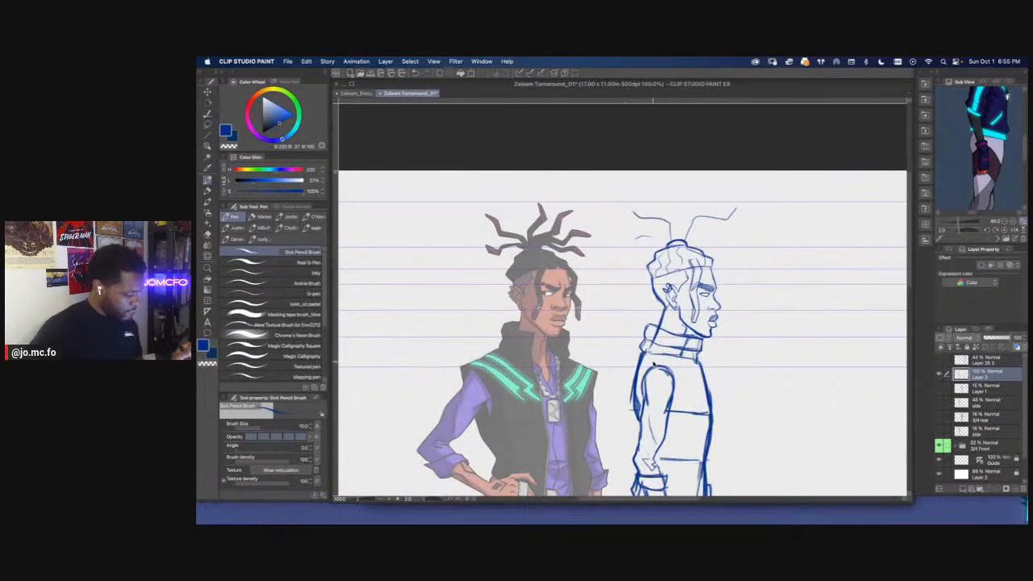
{"action": "key", "text": "super+minus"}
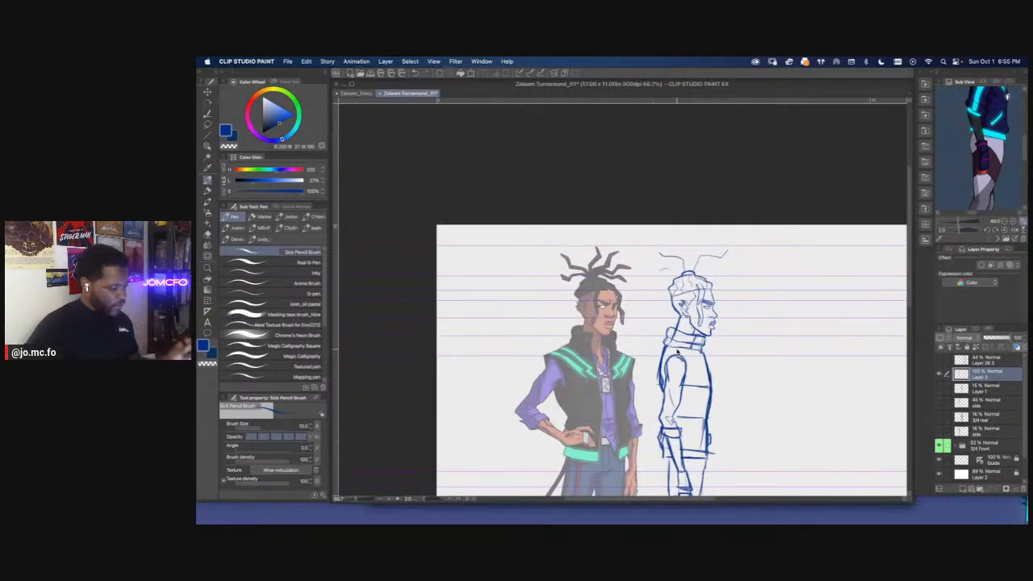
{"action": "scroll", "coordinate": [678, 353], "scroll_direction": "down", "scroll_amount": 5}
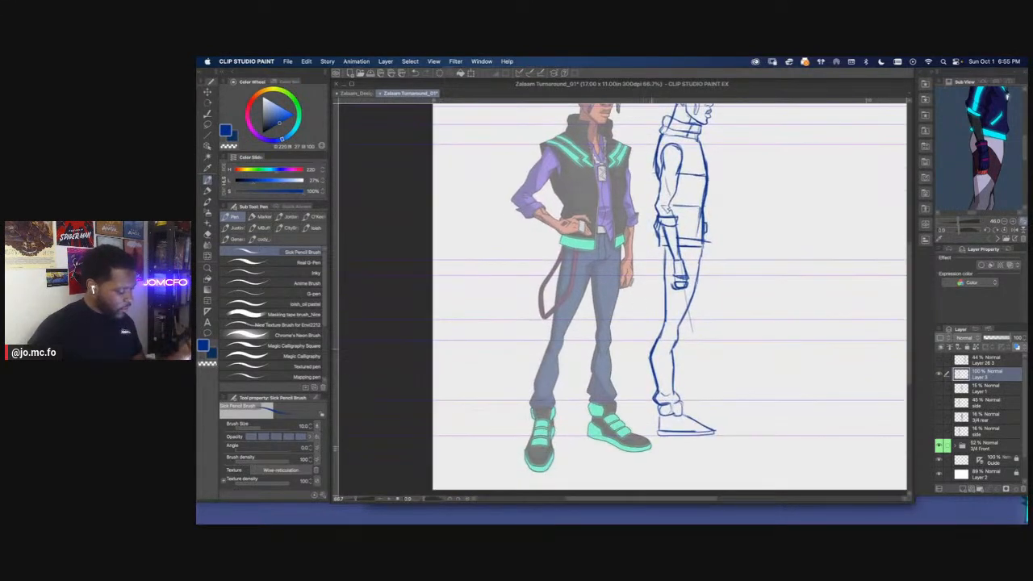
{"action": "key", "text": "super+plus"}
{"action": "key", "text": "super+plus"}
{"action": "left_click", "coordinate": [940, 404]}
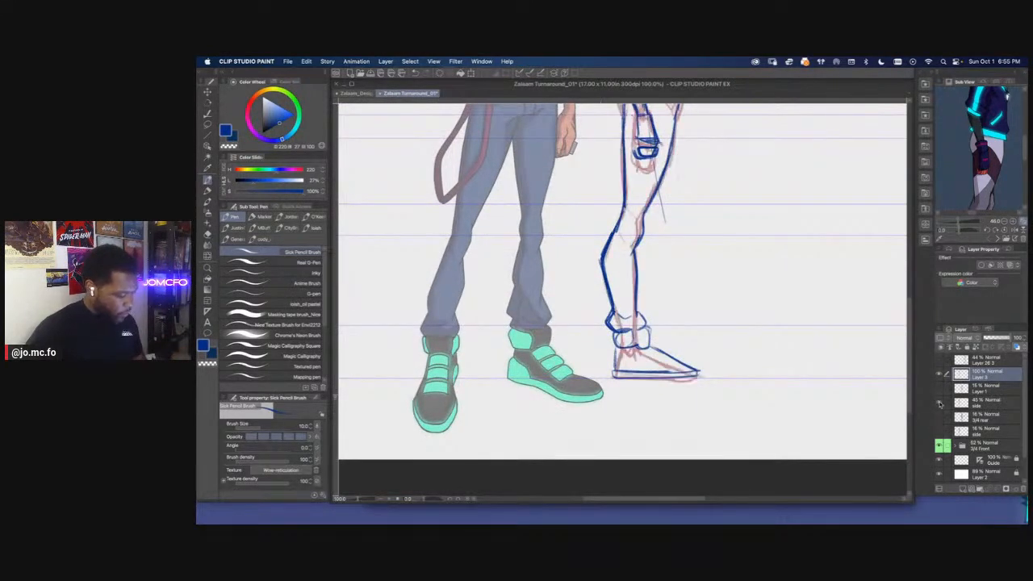
Lasso the side view's foot and lengthen it slightly toward the toe with Free Transform
{"action": "key", "text": "m"}
{"action": "mouse_move", "coordinate": [645, 346]}
{"action": "left_mouse_down"}
{"action": "mouse_move", "coordinate": [656, 347]}
{"action": "mouse_move", "coordinate": [663, 392]}
{"action": "mouse_move", "coordinate": [638, 362]}
{"action": "left_mouse_up"}
{"action": "key", "text": "super+t"}
{"action": "left_click_drag", "start_coordinate": [717, 371], "coordinate": [734, 373]}
{"action": "key", "text": "Return"}
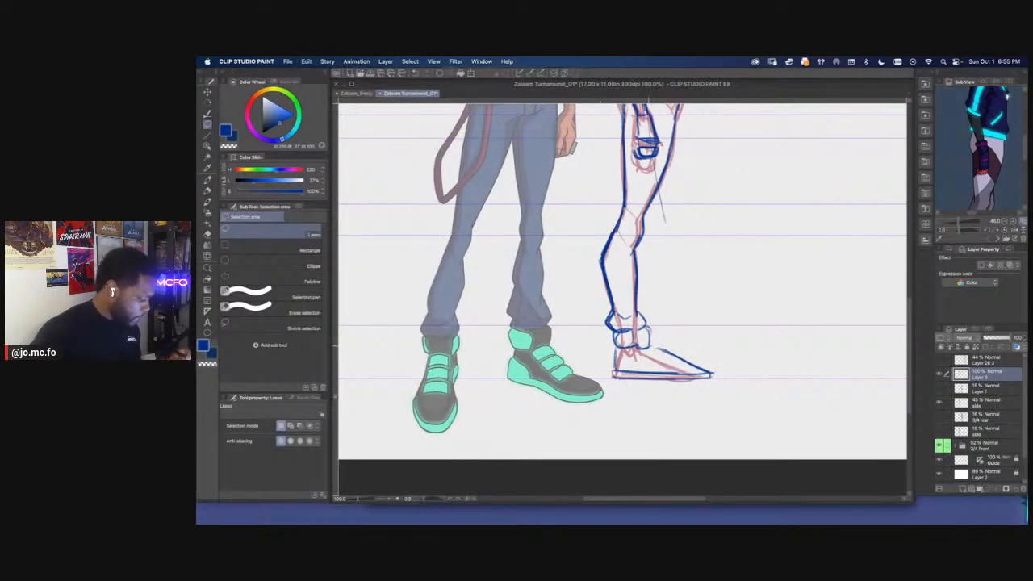
Draw the side view shoe's sloping top edge, lace bumps, toe cap and curved heel panel in blue
{"action": "key", "text": "p"}
{"action": "left_click_drag", "start_coordinate": [651, 346], "coordinate": [709, 373]}
{"action": "mouse_move", "coordinate": [673, 358]}
{"action": "left_mouse_down"}
{"action": "mouse_move", "coordinate": [709, 372]}
{"action": "mouse_move", "coordinate": [697, 362]}
{"action": "left_mouse_up"}
{"action": "left_click_drag", "start_coordinate": [588, 332], "coordinate": [653, 341]}
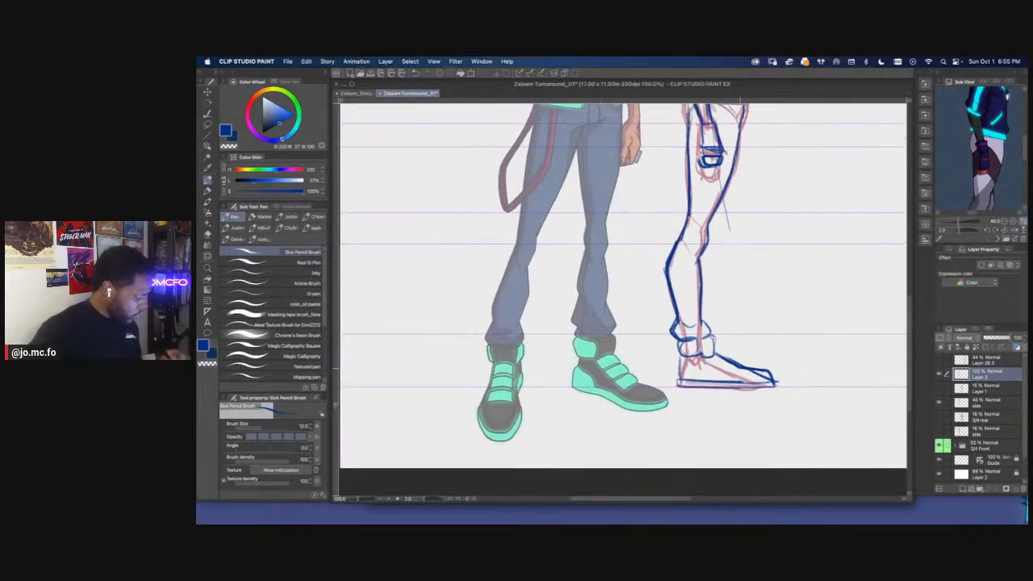
{"action": "mouse_move", "coordinate": [714, 355]}
{"action": "left_mouse_down"}
{"action": "mouse_move", "coordinate": [711, 336]}
{"action": "mouse_move", "coordinate": [697, 353]}
{"action": "mouse_move", "coordinate": [699, 380]}
{"action": "mouse_move", "coordinate": [721, 367]}
{"action": "mouse_move", "coordinate": [741, 374]}
{"action": "left_mouse_up"}
{"action": "mouse_move", "coordinate": [726, 362]}
{"action": "left_mouse_down"}
{"action": "mouse_move", "coordinate": [736, 373]}
{"action": "mouse_move", "coordinate": [718, 365]}
{"action": "left_mouse_up"}
{"action": "mouse_move", "coordinate": [716, 363]}
{"action": "left_mouse_down"}
{"action": "mouse_move", "coordinate": [733, 374]}
{"action": "mouse_move", "coordinate": [678, 386]}
{"action": "left_mouse_up"}
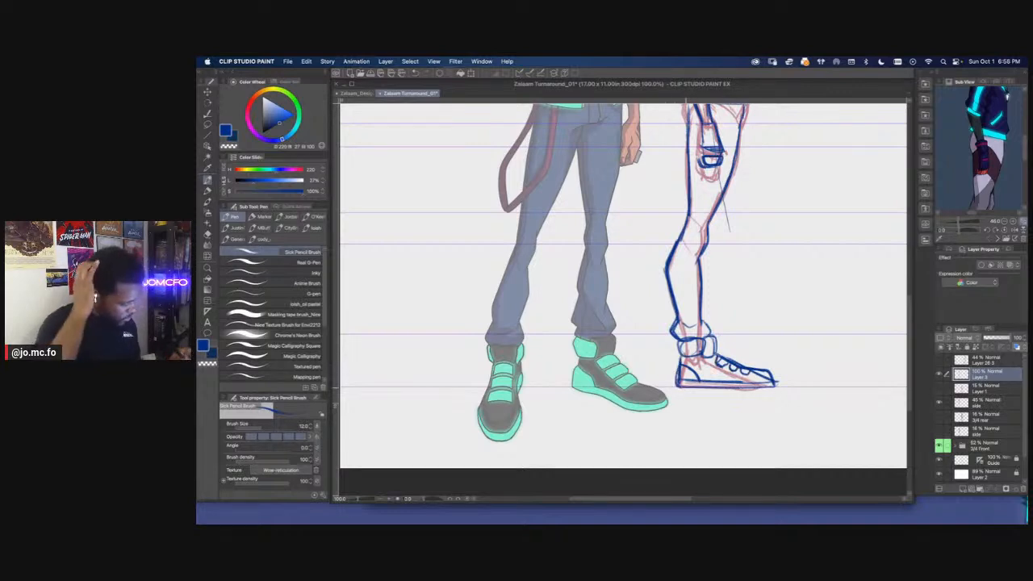
Check the reference's shoes, then lasso the side view's leg and shoe and paste a copy on a new layer
{"action": "key", "text": "super+minus"}
{"action": "key", "text": "super+minus"}
{"action": "left_click_drag", "start_coordinate": [624, 329], "coordinate": [640, 391]}
{"action": "left_click_drag", "start_coordinate": [963, 221], "coordinate": [968, 161]}
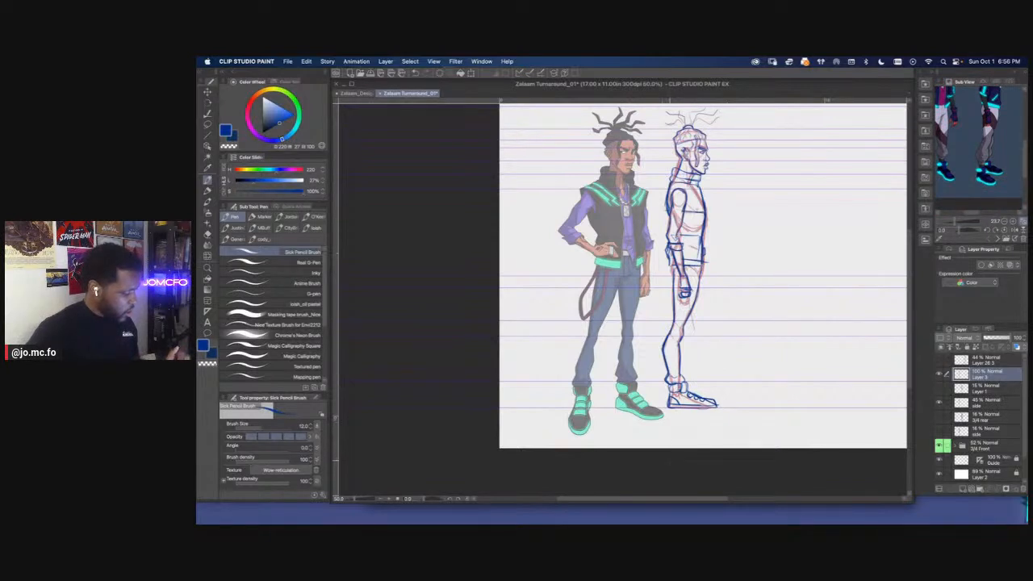
{"action": "scroll", "coordinate": [684, 313], "scroll_direction": "up", "scroll_amount": 1}
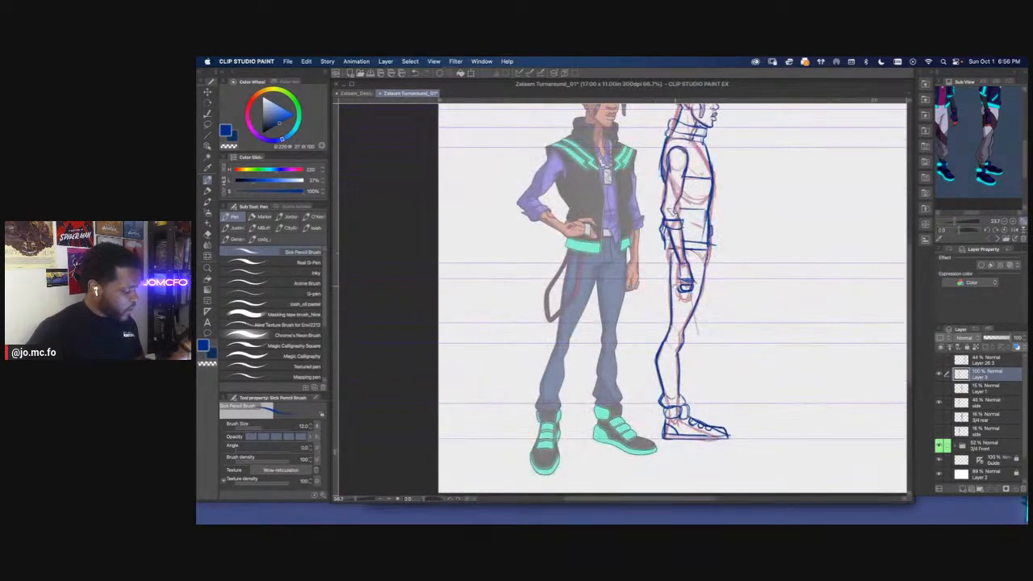
{"action": "key", "text": "m"}
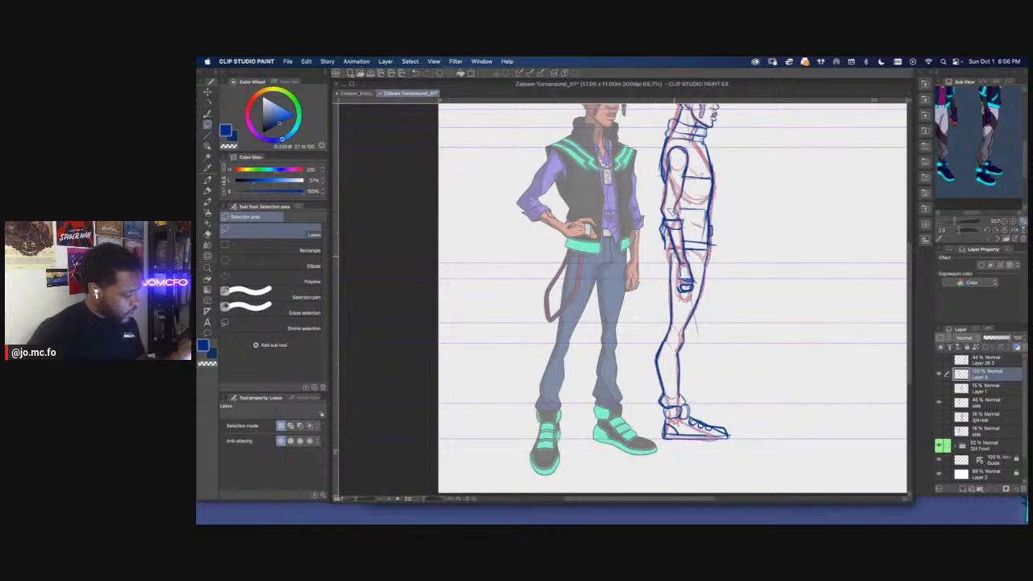
{"action": "mouse_move", "coordinate": [704, 256]}
{"action": "left_mouse_down"}
{"action": "mouse_move", "coordinate": [693, 472]}
{"action": "mouse_move", "coordinate": [636, 355]}
{"action": "left_mouse_up"}
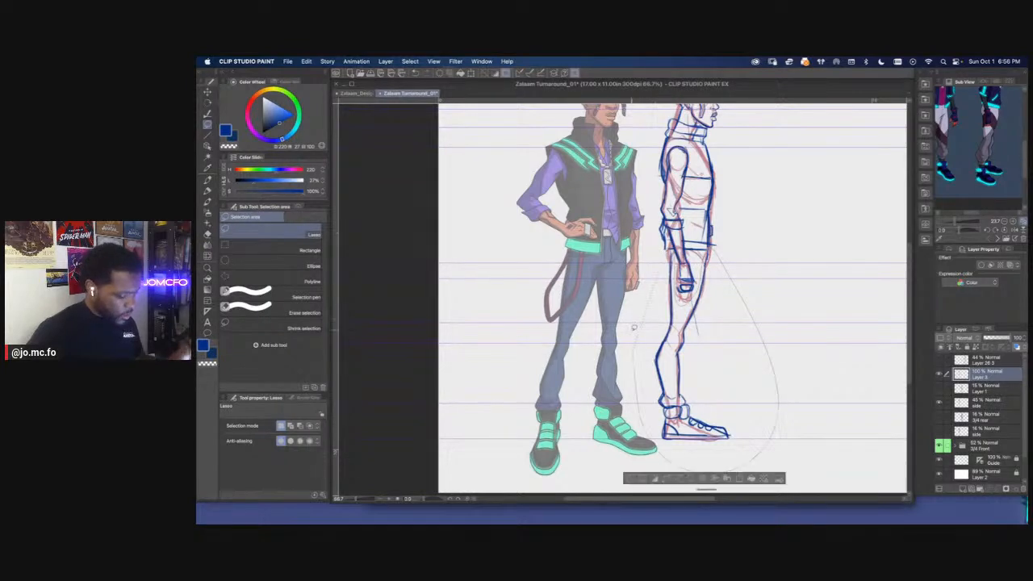
{"action": "key", "text": "ctrl+c"}
{"action": "key", "text": "ctrl+v"}
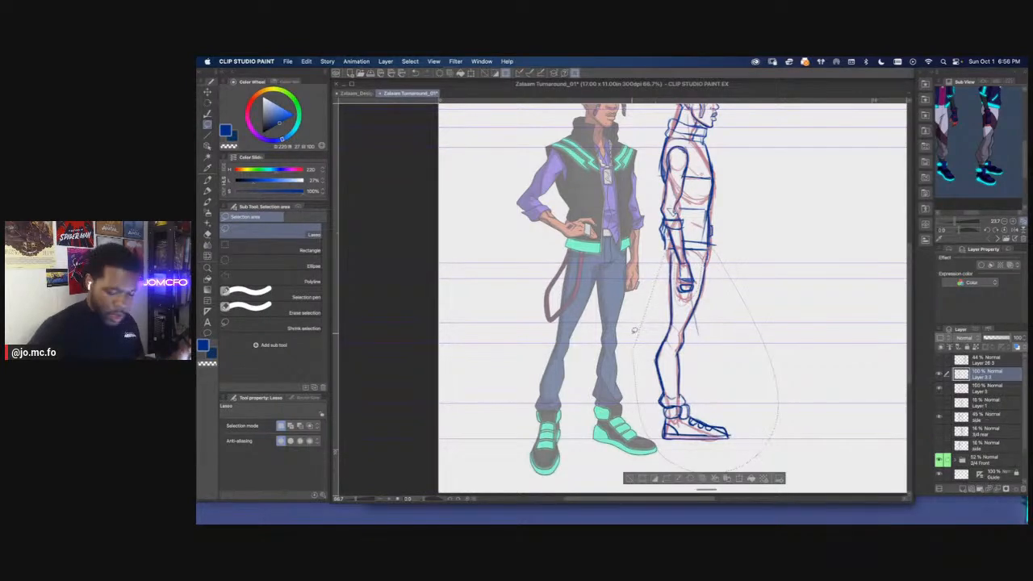
Shift the copied leg slightly downward with Free Transform so it reads as the nearer leg
{"action": "key", "text": "ctrl+t"}
{"action": "scroll", "coordinate": [632, 331], "scroll_direction": "down", "scroll_amount": 3}
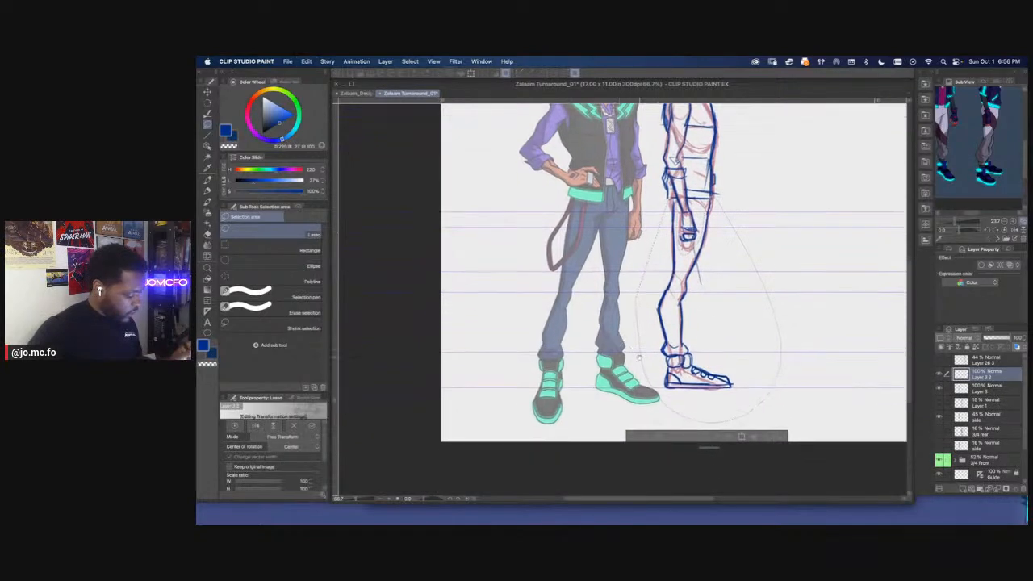
{"action": "left_click_drag", "start_coordinate": [704, 432], "coordinate": [703, 451]}
{"action": "key", "text": "super+minus"}
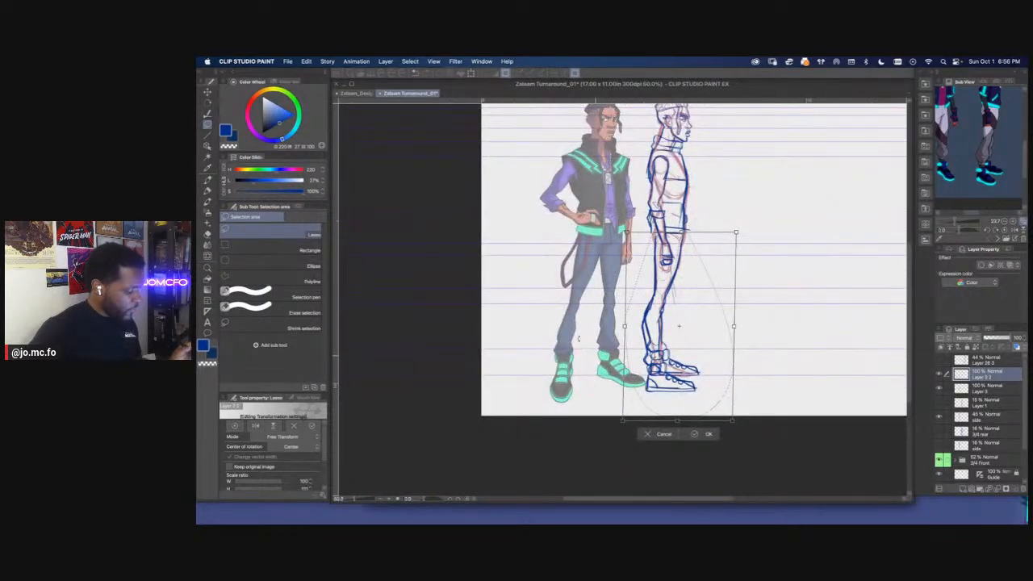
{"action": "key", "text": "Return"}
Merge the copied leg's layer down into the blue sketch on Layer 3
{"action": "key", "text": "super+minus"}
{"action": "key", "text": "super+minus"}
{"action": "key", "text": "super+plus"}
{"action": "key", "text": "super+plus"}
{"action": "left_click_drag", "start_coordinate": [651, 376], "coordinate": [646, 282]}
{"action": "key", "text": "super+plus"}
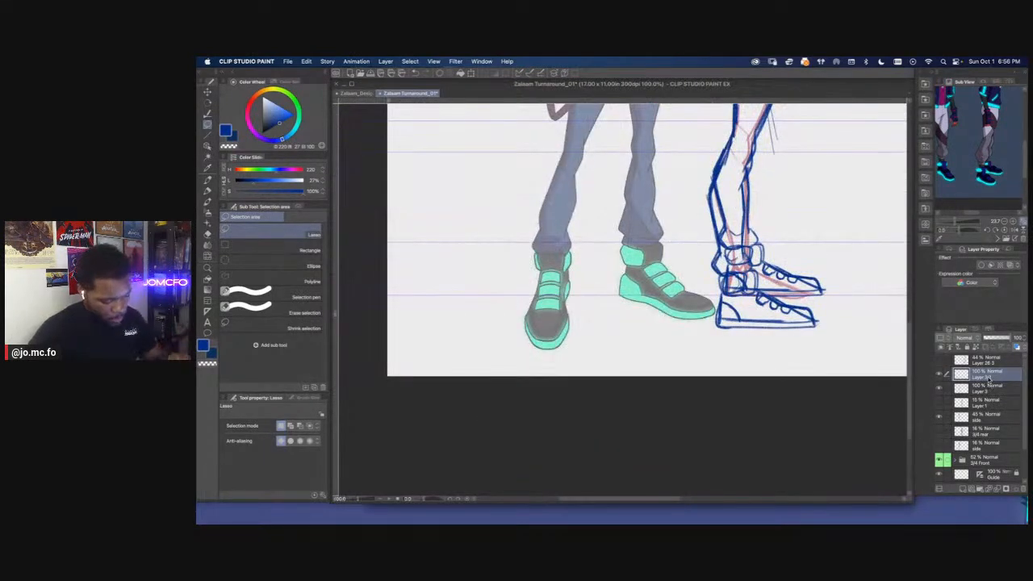
{"action": "right_click", "coordinate": [990, 380]}
{"action": "left_click", "coordinate": [977, 331]}
Lasso the toe of the upper shoe and tilt it slightly upward with Scale/Rotate
{"action": "key", "text": "super+plus"}
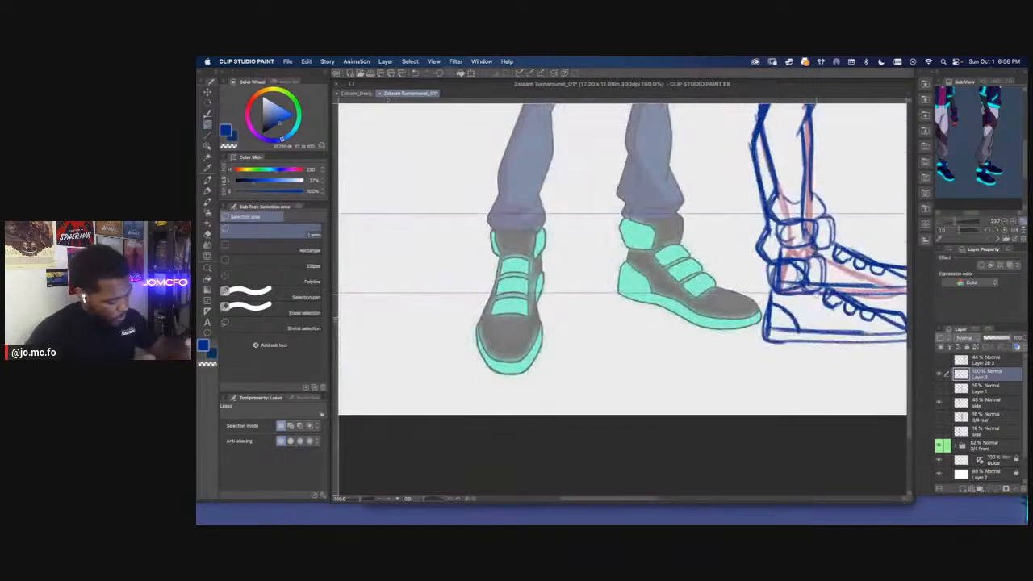
Draw the sole's edge lines along the bottom of the lower shoe, redoing one stroke
{"action": "left_click_drag", "start_coordinate": [807, 319], "coordinate": [734, 305]}
{"action": "key", "text": "p"}
{"action": "key", "text": "p"}
{"action": "left_click_drag", "start_coordinate": [838, 325], "coordinate": [717, 327]}
{"action": "key", "text": "super+z"}
{"action": "key", "text": "p"}
{"action": "left_click_drag", "start_coordinate": [811, 330], "coordinate": [729, 328]}
{"action": "key", "text": "super+plus"}
{"action": "left_click_drag", "start_coordinate": [809, 164], "coordinate": [639, 191]}
{"action": "mouse_move", "coordinate": [722, 271]}
{"action": "left_mouse_down"}
{"action": "mouse_move", "coordinate": [731, 300]}
{"action": "mouse_move", "coordinate": [732, 267]}
{"action": "mouse_move", "coordinate": [731, 333]}
{"action": "mouse_move", "coordinate": [702, 279]}
{"action": "left_mouse_up"}
{"action": "key", "text": "m"}
{"action": "key", "text": "super+t"}
{"action": "left_click_drag", "start_coordinate": [754, 236], "coordinate": [745, 238]}
{"action": "left_click_drag", "start_coordinate": [735, 280], "coordinate": [738, 276]}
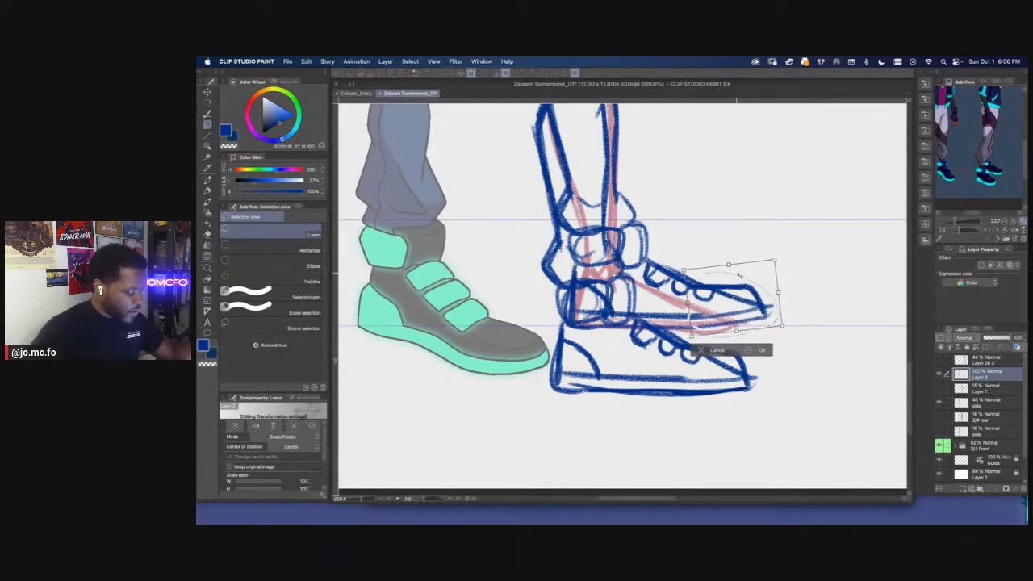
{"action": "key", "text": "Return"}
{"action": "key", "text": "super+d"}
Reinforce the sole line around the toe of the lower shoe
{"action": "key", "text": "p"}
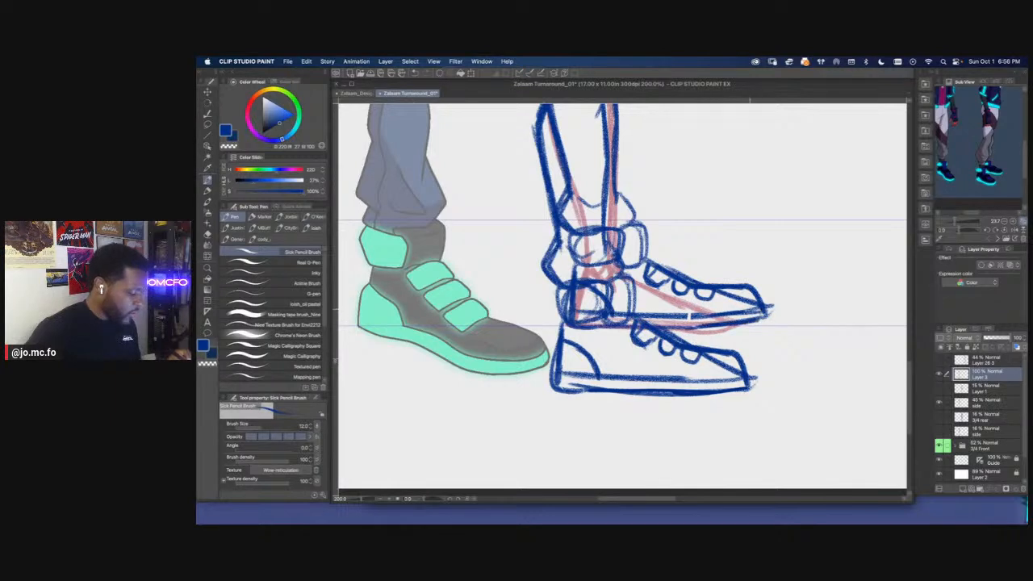
{"action": "left_click_drag", "start_coordinate": [692, 380], "coordinate": [746, 383]}
{"action": "left_click_drag", "start_coordinate": [677, 383], "coordinate": [735, 372]}
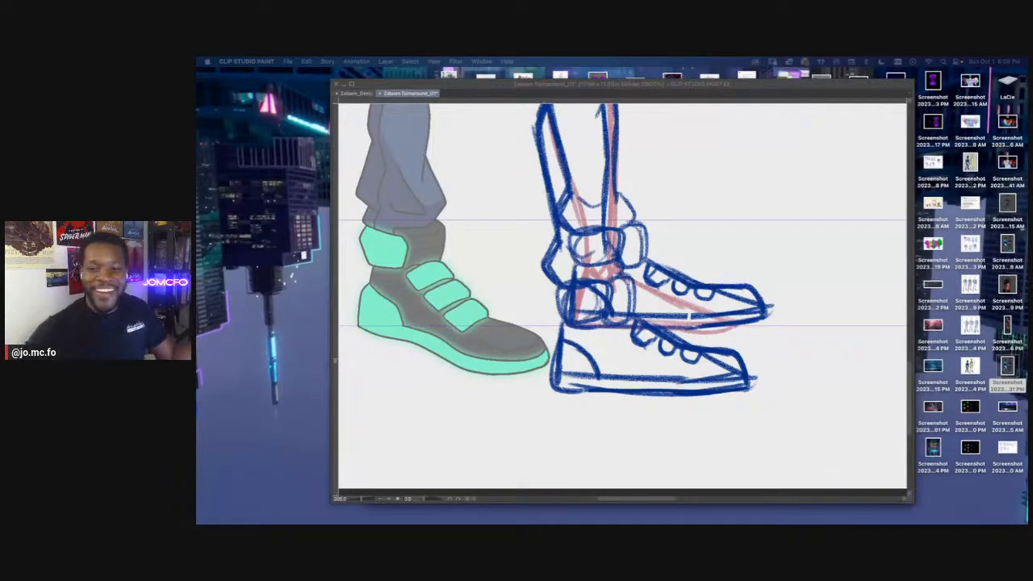
Toggle the blue sketch layer off and on to compare the legs with the red underdrawing
{"action": "left_click", "coordinate": [723, 254]}
{"action": "scroll", "coordinate": [532, 230], "scroll_direction": "down", "scroll_amount": 2}
{"action": "mouse_move", "coordinate": [516, 173]}
{"action": "left_mouse_down"}
{"action": "mouse_move", "coordinate": [621, 270]}
{"action": "mouse_move", "coordinate": [625, 247]}
{"action": "left_mouse_up"}
{"action": "scroll", "coordinate": [620, 256], "scroll_direction": "down", "scroll_amount": 1}
{"action": "left_click", "coordinate": [939, 375]}
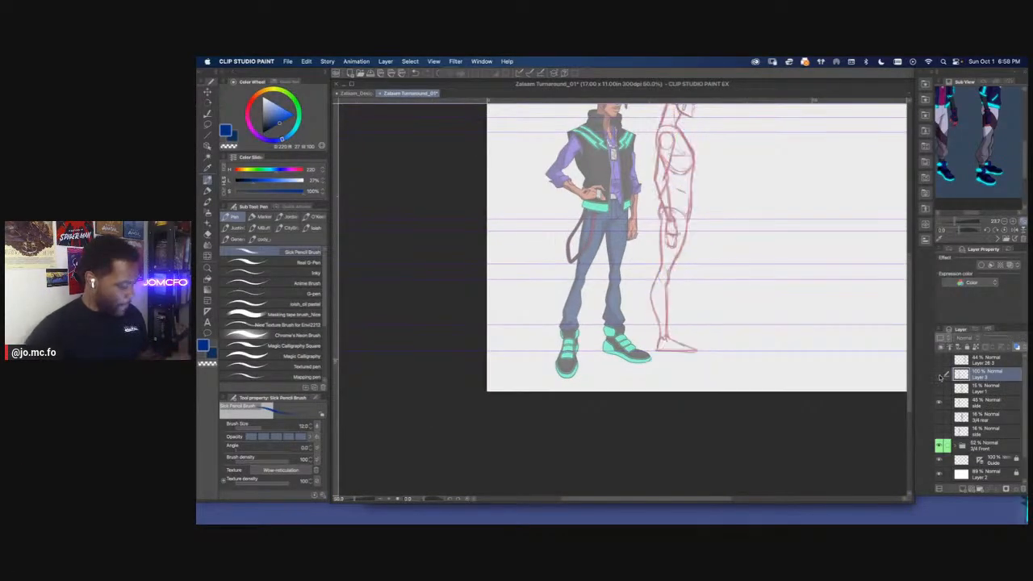
{"action": "left_click", "coordinate": [938, 376]}
{"action": "key", "text": "super+plus"}
{"action": "key", "text": "super+plus"}
{"action": "left_click_drag", "start_coordinate": [653, 290], "coordinate": [644, 252]}
{"action": "key", "text": "super+plus"}
Lasso and delete the overlapping far-leg lines inside the nearer calf and ankle
{"action": "key", "text": "m"}
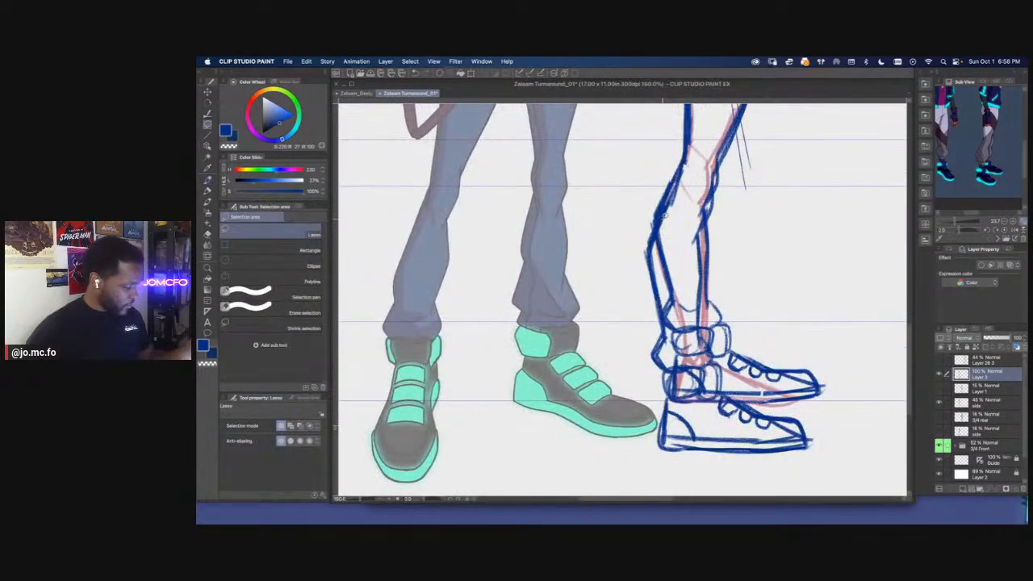
{"action": "mouse_move", "coordinate": [666, 325]}
{"action": "left_mouse_down"}
{"action": "mouse_move", "coordinate": [678, 362]}
{"action": "mouse_move", "coordinate": [703, 340]}
{"action": "mouse_move", "coordinate": [697, 325]}
{"action": "left_mouse_up"}
{"action": "left_click_drag", "start_coordinate": [697, 308], "coordinate": [686, 224]}
{"action": "key", "text": "Delete"}
{"action": "key", "text": "super+d"}
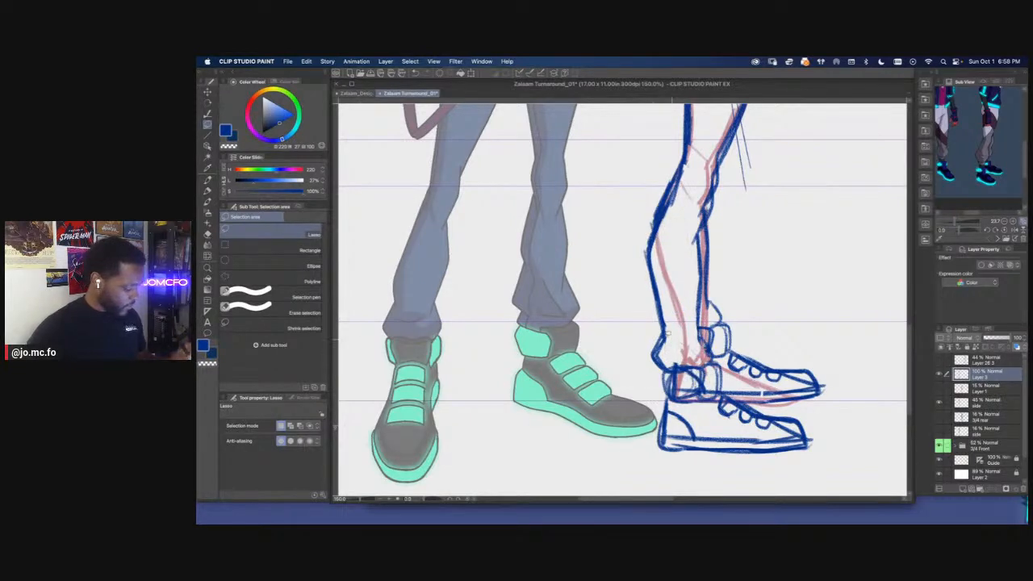
Touch up the ankle lines where the two shoes overlap and adjust the upper shoe's toe with Free Transform
{"action": "key", "text": "p"}
{"action": "mouse_move", "coordinate": [706, 367]}
{"action": "left_mouse_down"}
{"action": "mouse_move", "coordinate": [715, 353]}
{"action": "mouse_move", "coordinate": [698, 283]}
{"action": "mouse_move", "coordinate": [699, 229]}
{"action": "mouse_move", "coordinate": [723, 325]}
{"action": "mouse_move", "coordinate": [723, 378]}
{"action": "left_mouse_up"}
{"action": "scroll", "coordinate": [730, 342], "scroll_direction": "down", "scroll_amount": 1}
{"action": "scroll", "coordinate": [748, 364], "scroll_direction": "up", "scroll_amount": 1}
{"action": "key", "text": "m"}
{"action": "key", "text": "super+t"}
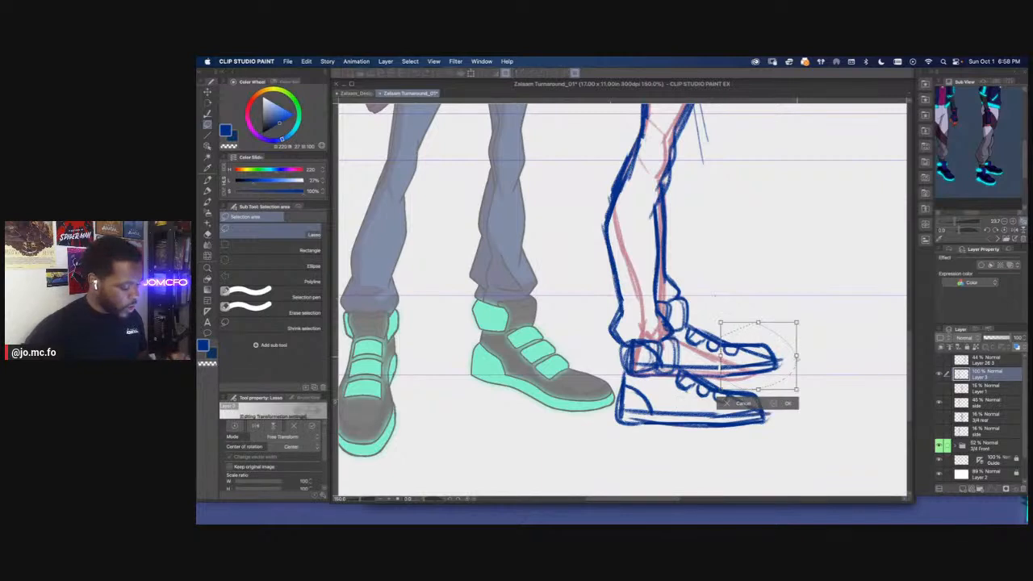
{"action": "key", "text": "Return"}
{"action": "key", "text": "super+d"}
Remove the stray duplicate lines around the side view's knee and erase the leftovers along the shin
{"action": "left_click_drag", "start_coordinate": [689, 339], "coordinate": [705, 457]}
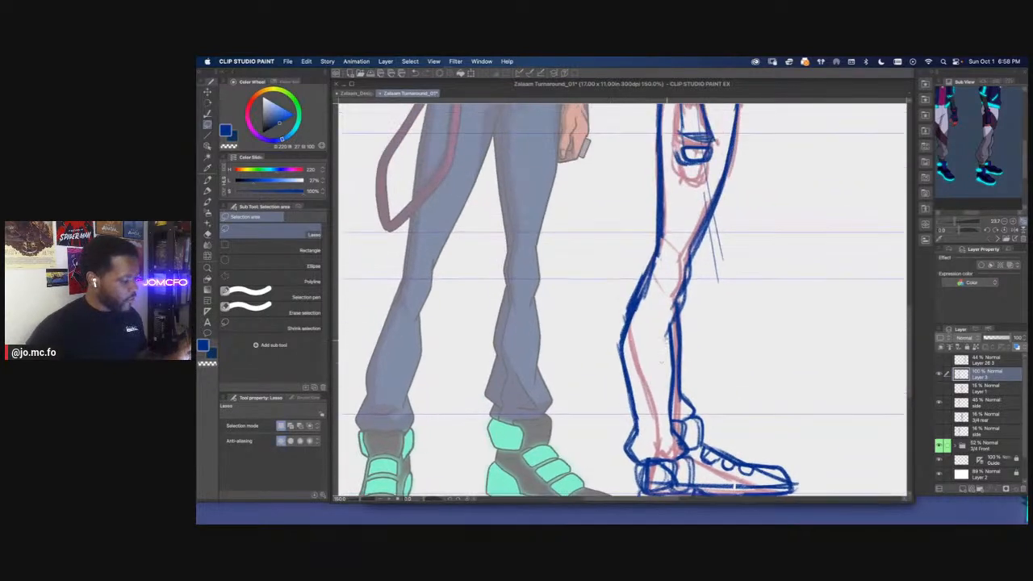
{"action": "left_click_drag", "start_coordinate": [703, 235], "coordinate": [676, 380]}
{"action": "key", "text": "super+d"}
{"action": "key", "text": "e"}
{"action": "left_click_drag", "start_coordinate": [693, 273], "coordinate": [680, 328]}
Redraw the front contour of the side view's thigh below the vest hem
{"action": "key", "text": "super+minus"}
{"action": "key", "text": "super+minus"}
{"action": "left_click_drag", "start_coordinate": [679, 201], "coordinate": [677, 264]}
{"action": "key", "text": "super+plus"}
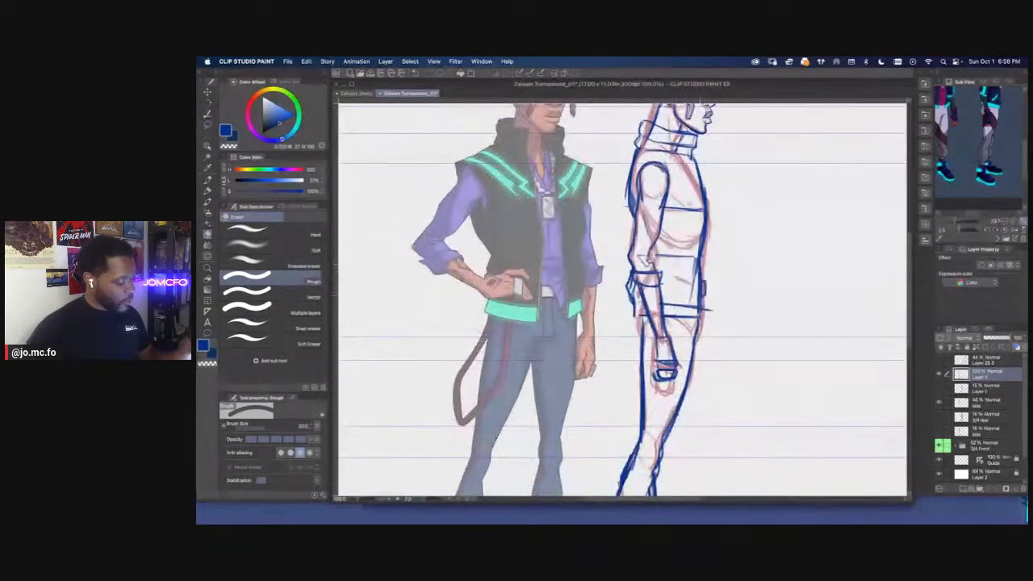
{"action": "key", "text": "p"}
{"action": "left_click_drag", "start_coordinate": [700, 323], "coordinate": [685, 399]}
{"action": "key", "text": "e"}
{"action": "key", "text": "p"}
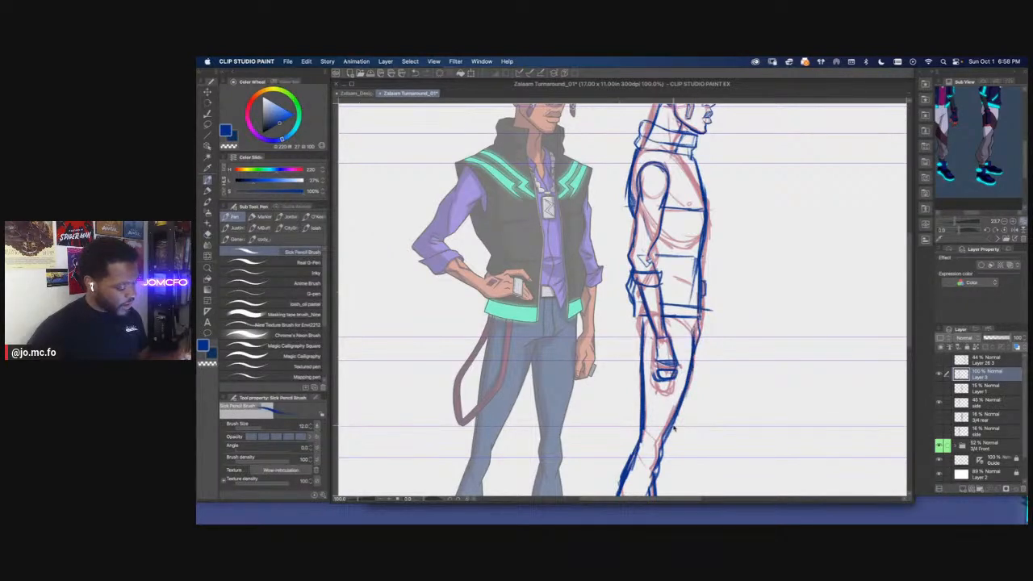
Thicken the top line of the vest's hem band in the side view and trim its overshooting end
{"action": "key", "text": "super+minus"}
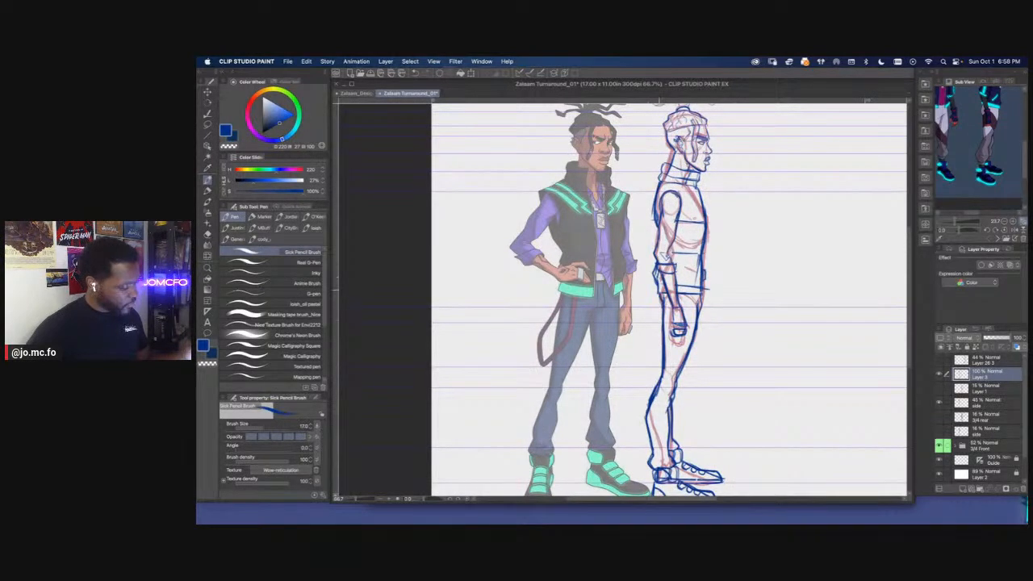
{"action": "key", "text": "super+plus"}
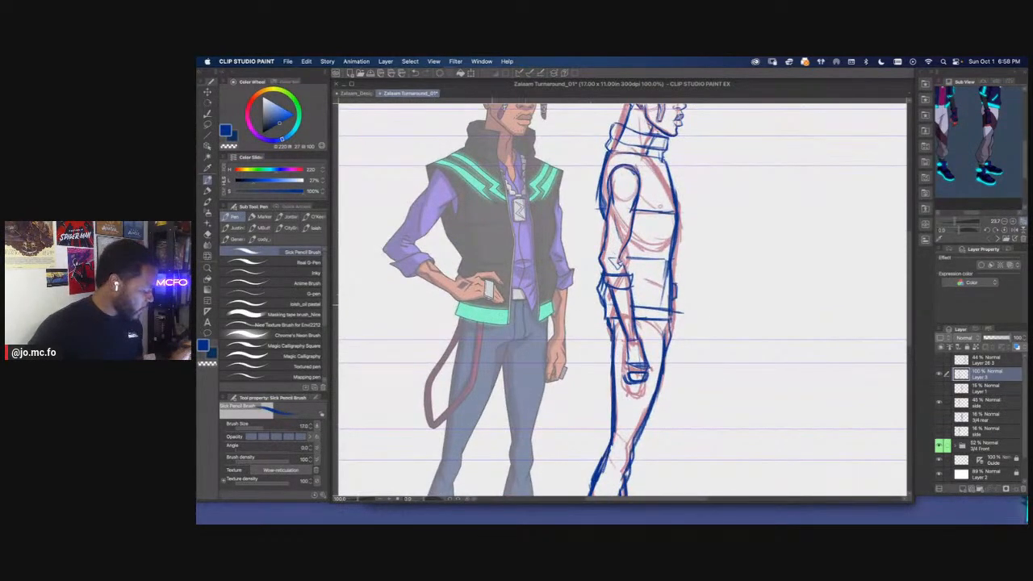
{"action": "key", "text": "bracketleft"}
{"action": "mouse_move", "coordinate": [633, 302]}
{"action": "left_mouse_down"}
{"action": "mouse_move", "coordinate": [670, 306]}
{"action": "mouse_move", "coordinate": [671, 319]}
{"action": "mouse_move", "coordinate": [657, 303]}
{"action": "mouse_move", "coordinate": [603, 319]}
{"action": "mouse_move", "coordinate": [676, 320]}
{"action": "mouse_move", "coordinate": [657, 308]}
{"action": "mouse_move", "coordinate": [668, 312]}
{"action": "left_mouse_up"}
{"action": "key", "text": "e"}
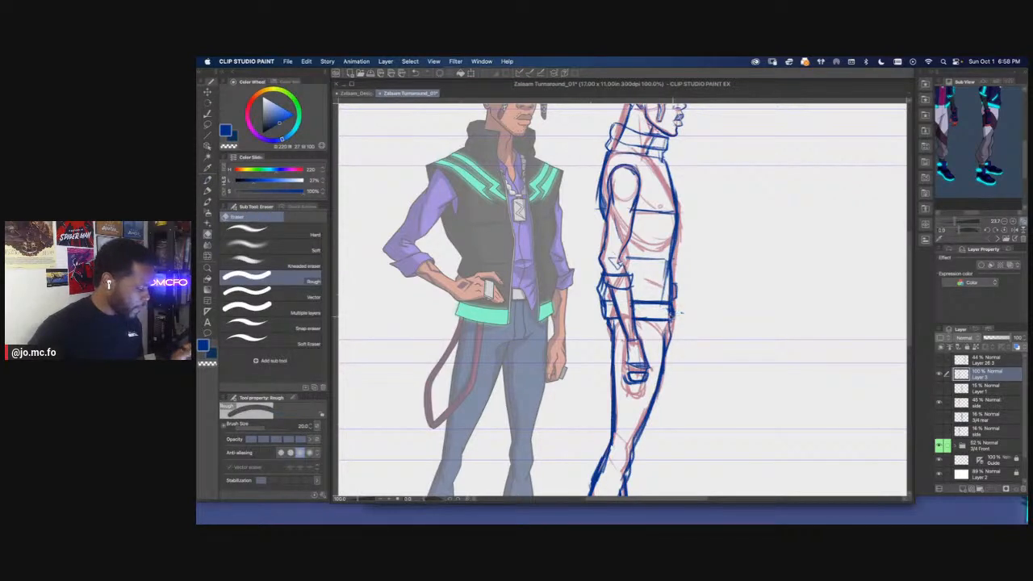
Hide the red side underdrawing layer so only the blue side view sketch shows
{"action": "key", "text": "ctrl+minus"}
{"action": "key", "text": "ctrl+minus"}
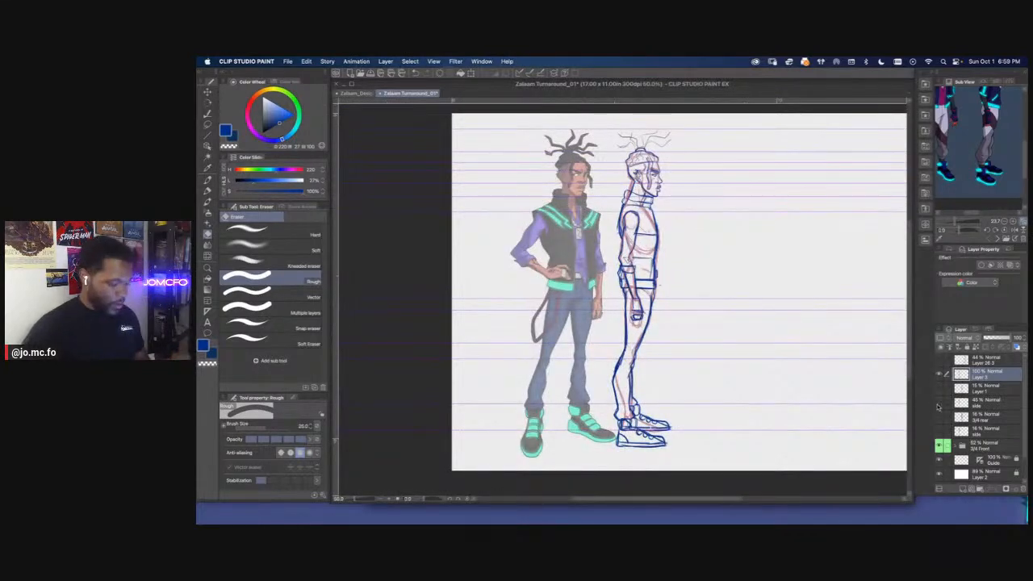
{"action": "key", "text": "ctrl+minus"}
{"action": "key", "text": "ctrl+plus"}
{"action": "key", "text": "ctrl+plus"}
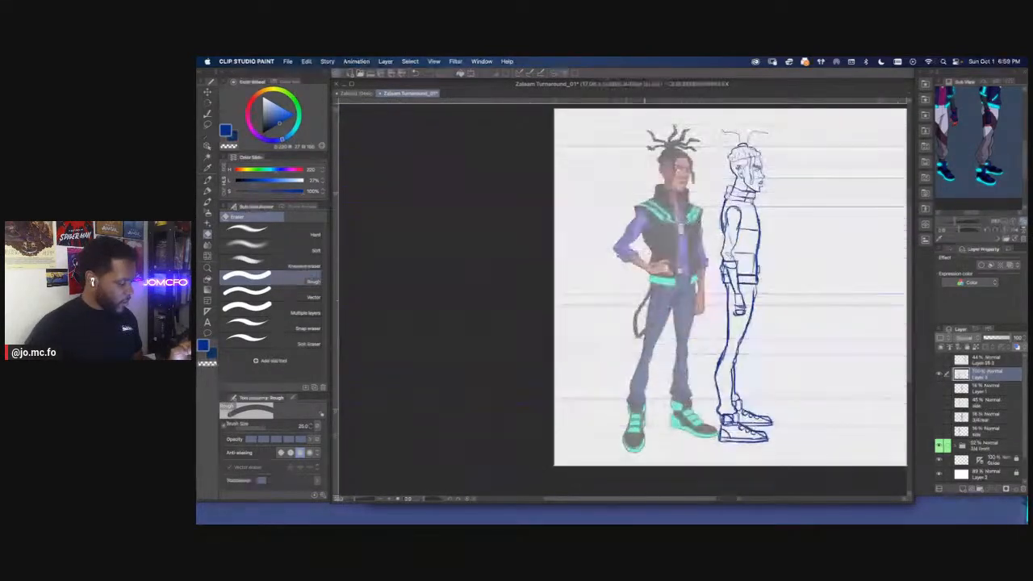
{"action": "key", "text": "ctrl+plus"}
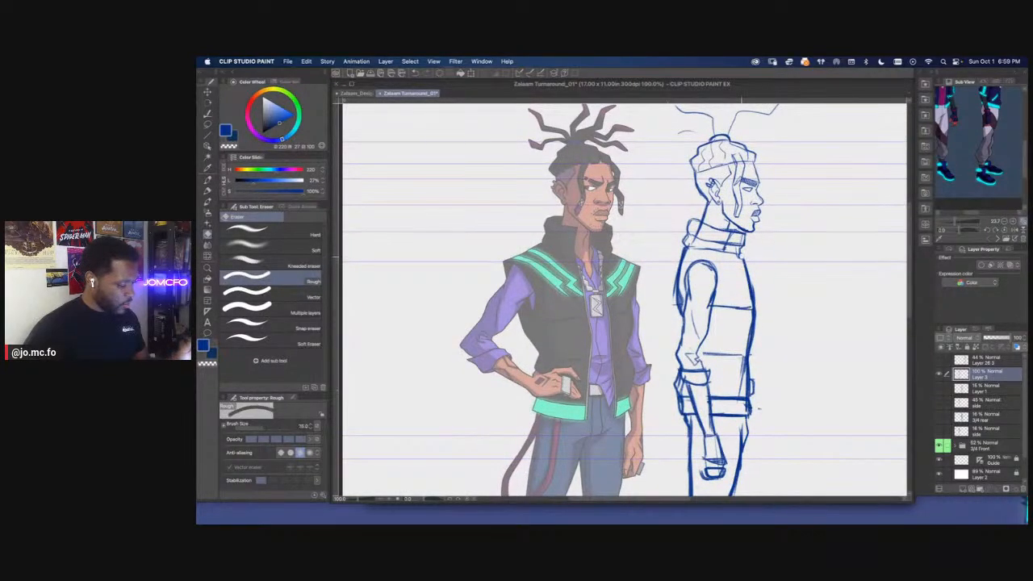
{"action": "key", "text": "p"}
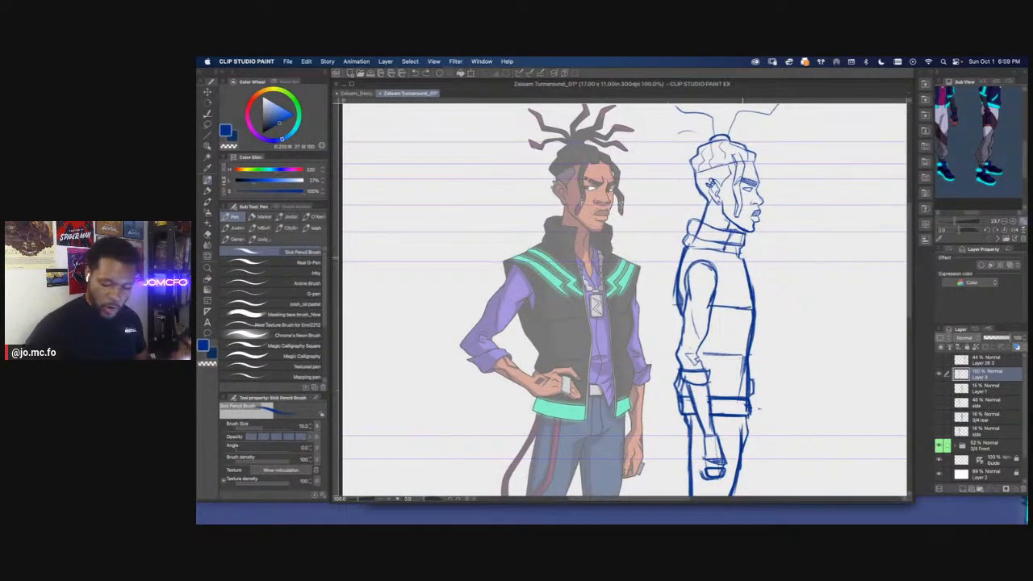
{"action": "key", "text": "minus"}
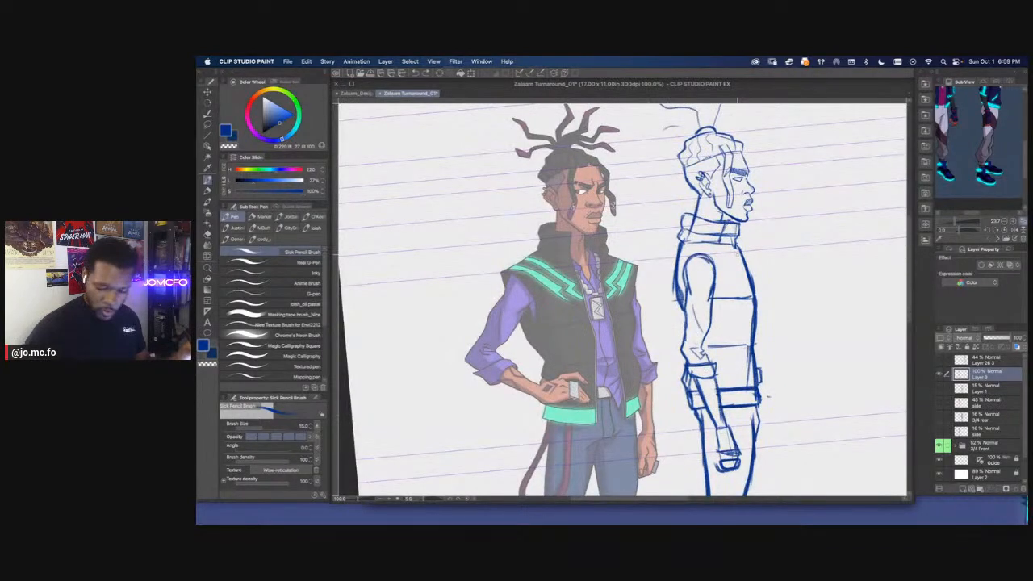
{"action": "key", "text": "slash"}
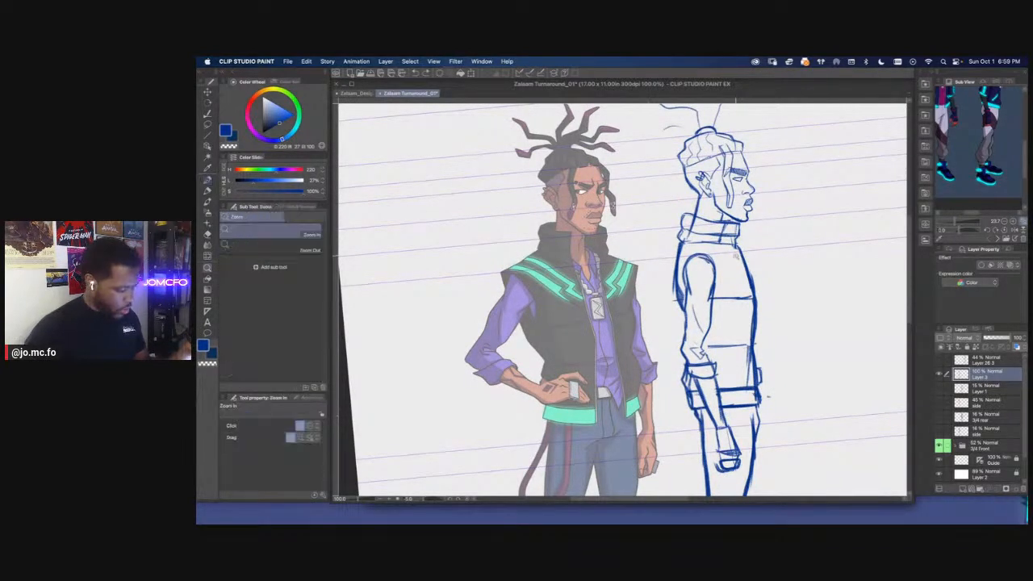
{"action": "left_click", "coordinate": [462, 499]}
Lasso the front edge of the side view's vest and push its middle slightly outward with Mesh Transformation
{"action": "key", "text": "m"}
{"action": "mouse_move", "coordinate": [744, 253]}
{"action": "left_mouse_down"}
{"action": "mouse_move", "coordinate": [766, 300]}
{"action": "mouse_move", "coordinate": [754, 363]}
{"action": "mouse_move", "coordinate": [746, 410]}
{"action": "left_mouse_up"}
{"action": "left_click_drag", "start_coordinate": [747, 345], "coordinate": [742, 260]}
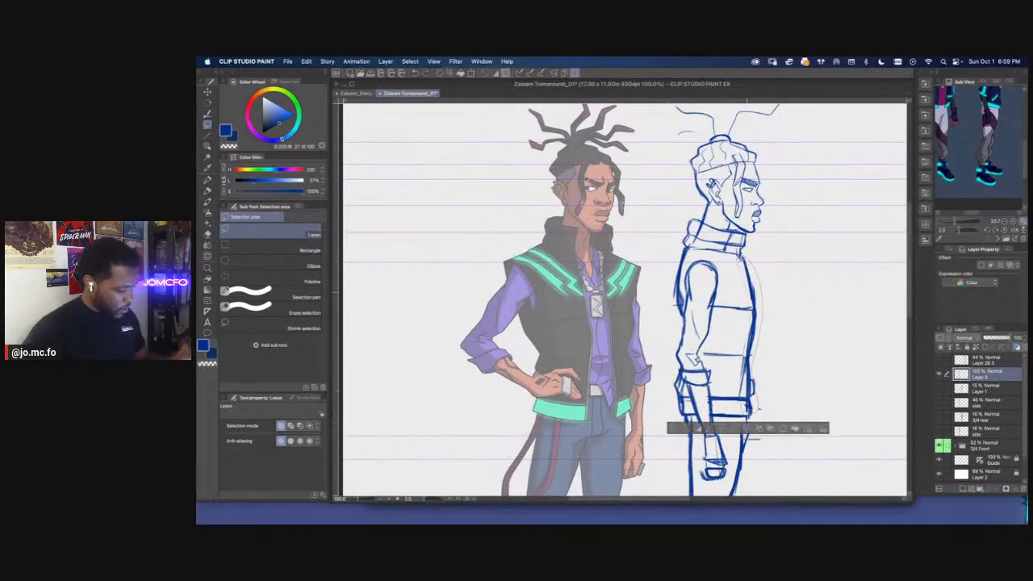
{"action": "left_click", "coordinate": [307, 61]}
{"action": "mouse_move", "coordinate": [327, 281]}
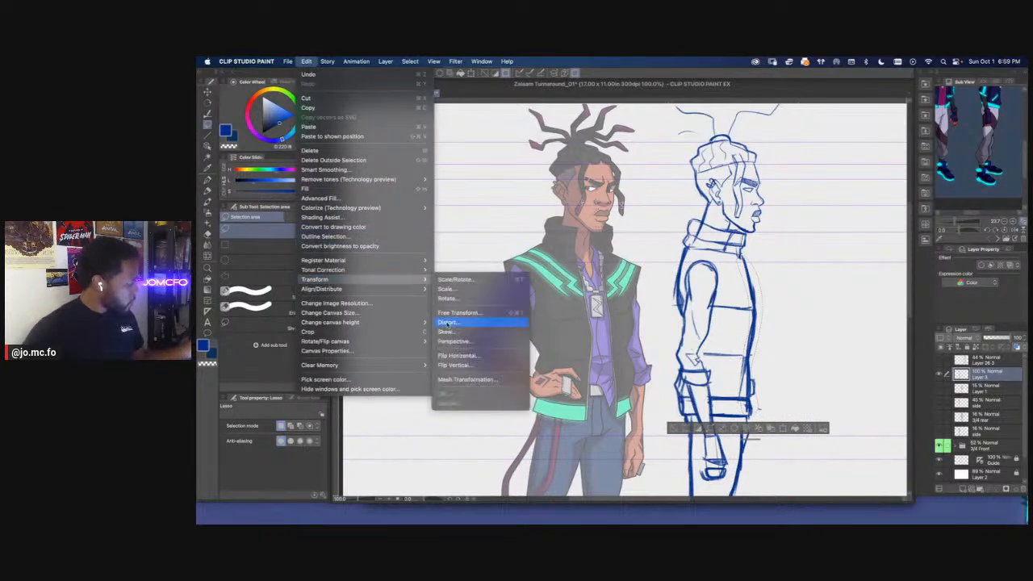
{"action": "left_click", "coordinate": [476, 380]}
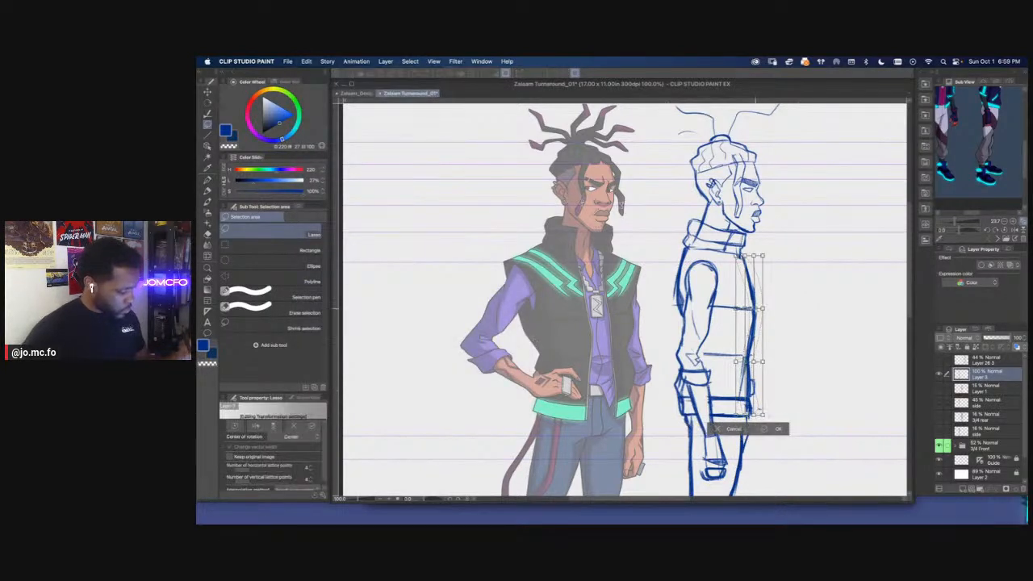
{"action": "left_click_drag", "start_coordinate": [755, 309], "coordinate": [759, 309]}
{"action": "left_click_drag", "start_coordinate": [755, 363], "coordinate": [759, 364]}
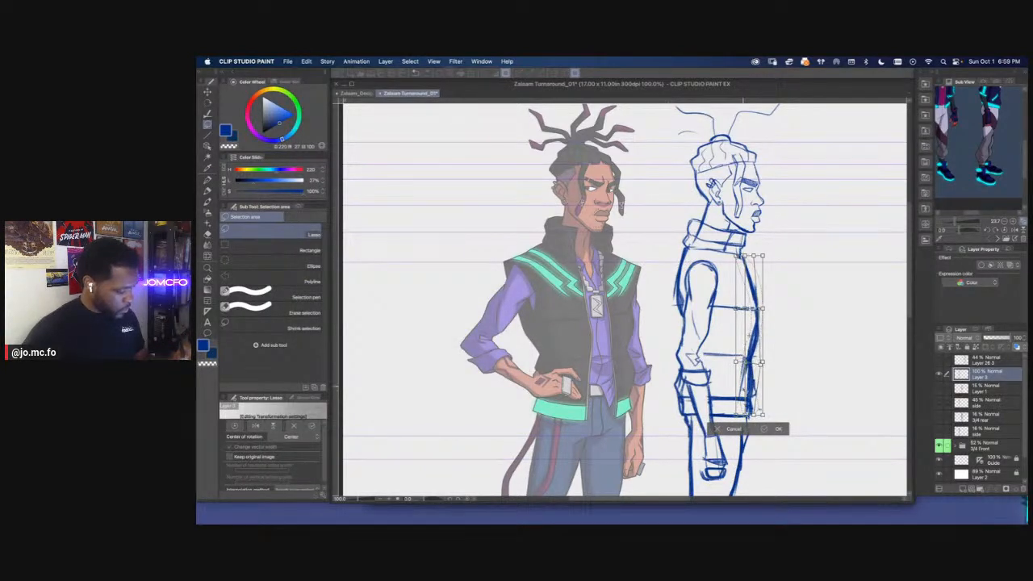
{"action": "key", "text": "Return"}
{"action": "key", "text": "super+d"}
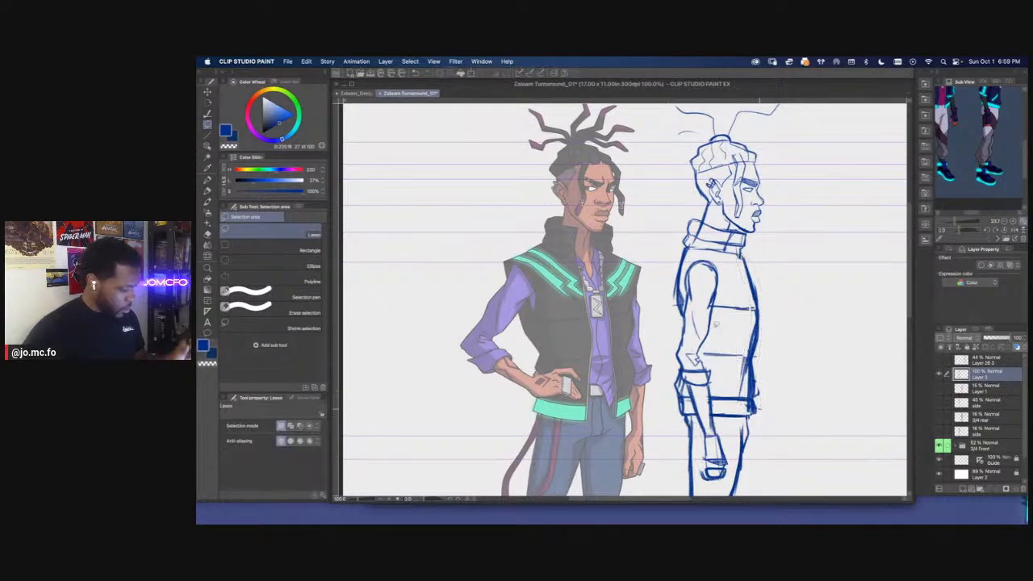
Switch to the Sick Pencil Brush at a smaller size and add beard stubble around the side view's mouth and chin
{"action": "scroll", "coordinate": [679, 241], "scroll_direction": "up", "scroll_amount": 3}
{"action": "key", "text": "p"}
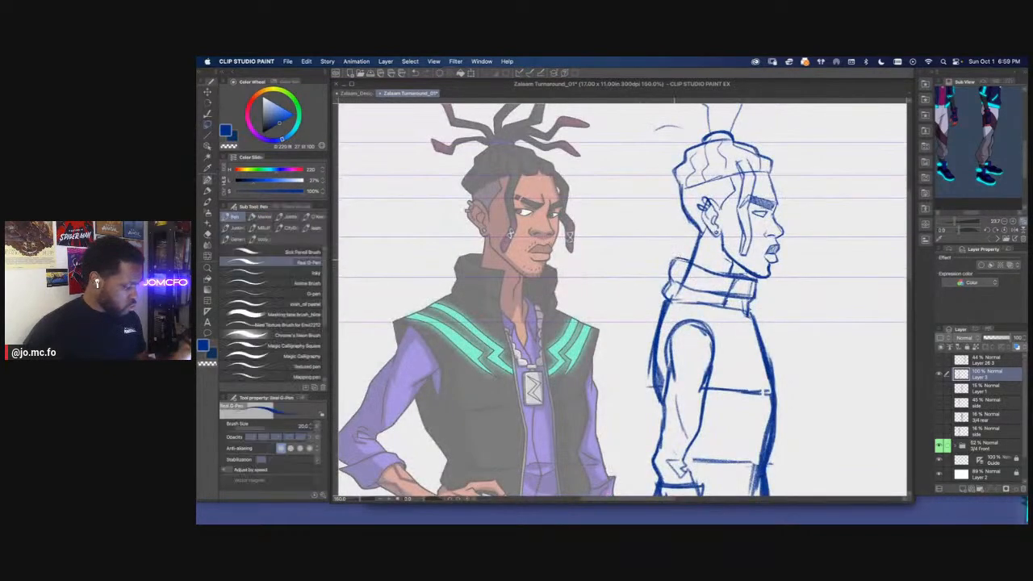
{"action": "key", "text": "p"}
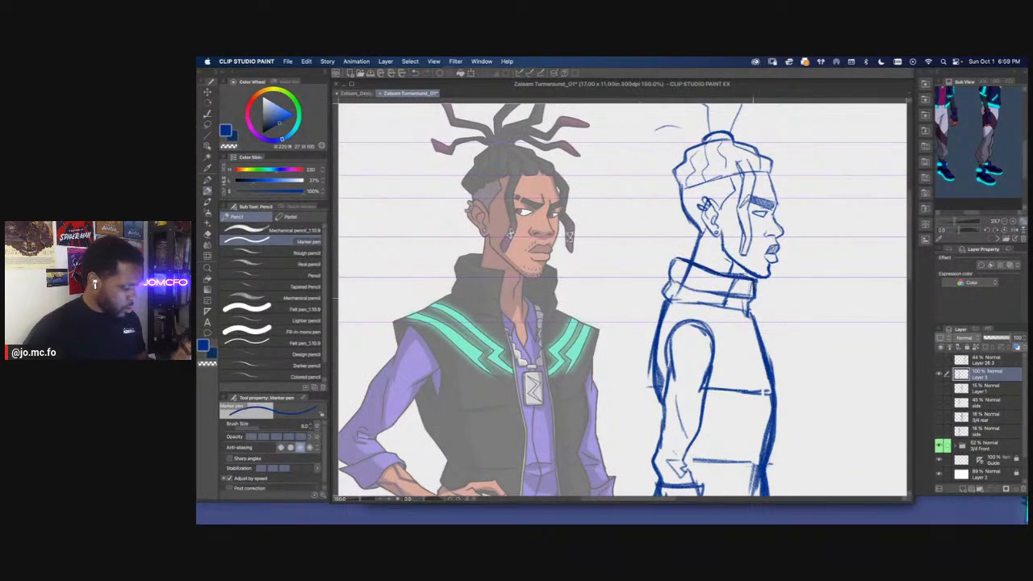
{"action": "key", "text": "p"}
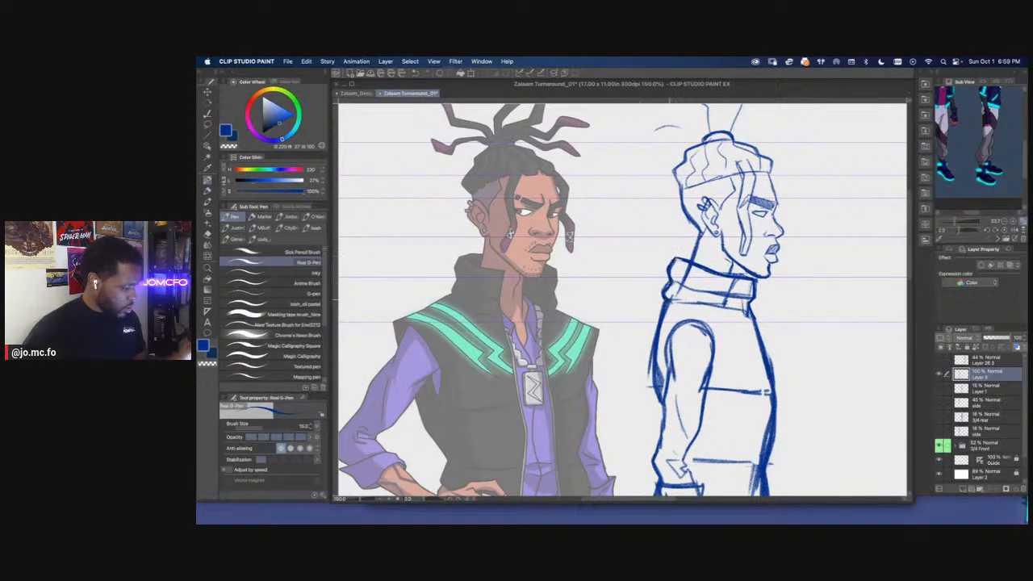
{"action": "key", "text": "p"}
{"action": "key", "text": "p"}
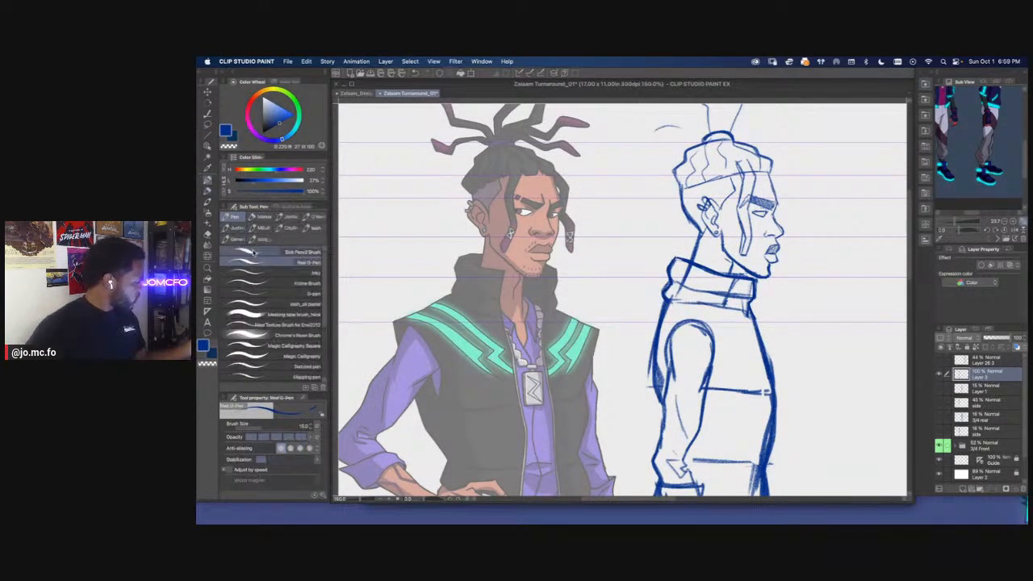
{"action": "left_click", "coordinate": [279, 253]}
{"action": "left_click_drag", "start_coordinate": [687, 300], "coordinate": [616, 290]}
{"action": "key", "text": "bracketleft"}
{"action": "key", "text": "bracketleft"}
{"action": "mouse_move", "coordinate": [693, 267]}
{"action": "left_mouse_down"}
{"action": "mouse_move", "coordinate": [652, 244]}
{"action": "mouse_move", "coordinate": [650, 230]}
{"action": "left_mouse_up"}
{"action": "key", "text": "super+plus"}
{"action": "mouse_move", "coordinate": [720, 203]}
{"action": "left_mouse_down"}
{"action": "mouse_move", "coordinate": [764, 287]}
{"action": "mouse_move", "coordinate": [732, 267]}
{"action": "mouse_move", "coordinate": [717, 318]}
{"action": "mouse_move", "coordinate": [711, 289]}
{"action": "mouse_move", "coordinate": [734, 268]}
{"action": "left_mouse_up"}
Lasso the side view's mouth and chin and nudge them slightly backward with a transform
{"action": "key", "text": "m"}
{"action": "key", "text": "super+t"}
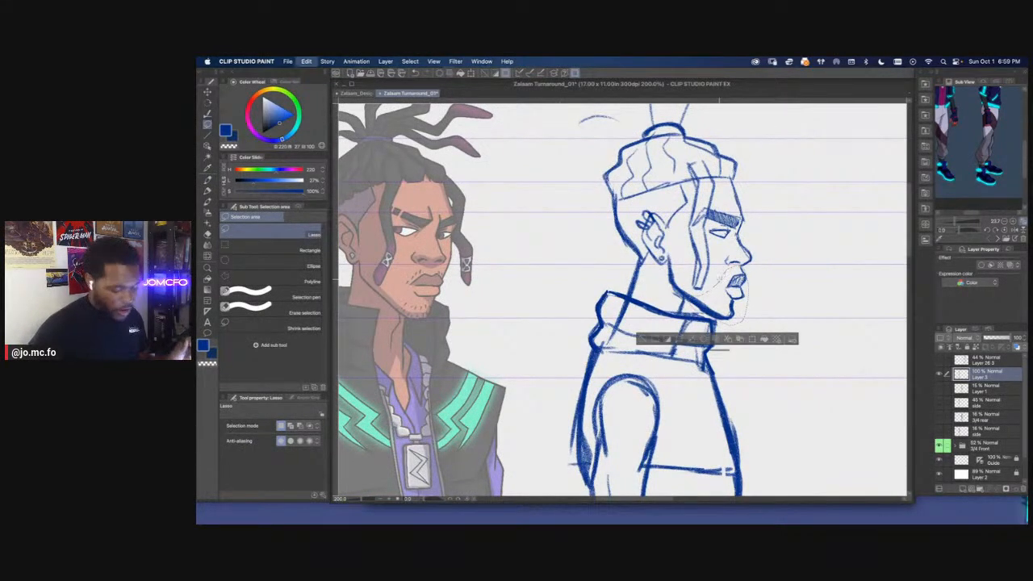
{"action": "left_click_drag", "start_coordinate": [715, 324], "coordinate": [714, 324]}
{"action": "key", "text": "Return"}
{"action": "key", "text": "super+d"}
{"action": "key", "text": "p"}
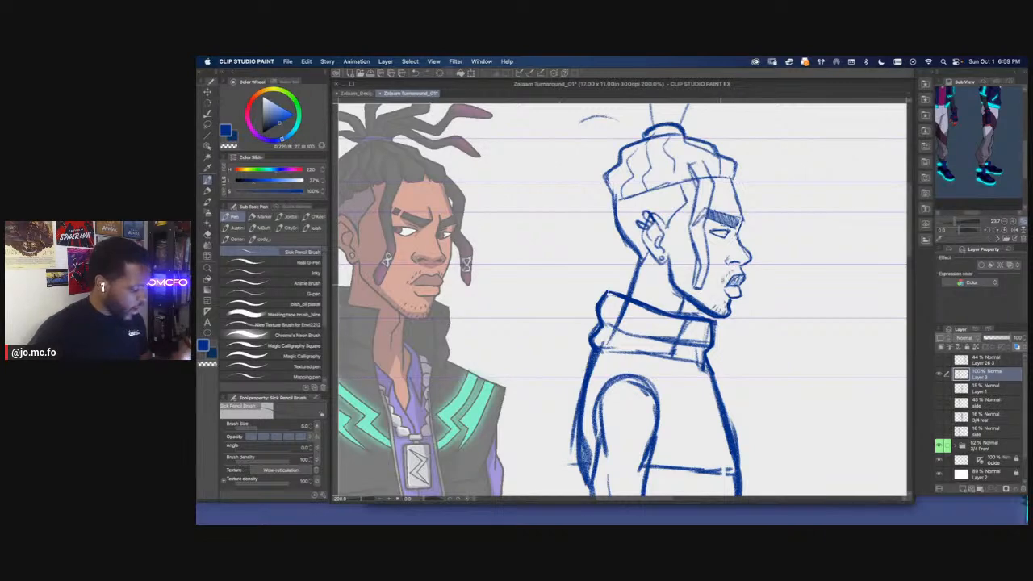
Sketch two dreadlocks at the back, an upright one and a long front one rising from the side view's hair tie
{"action": "key", "text": "super+minus"}
{"action": "key", "text": "super+0"}
{"action": "left_click_drag", "start_coordinate": [598, 373], "coordinate": [716, 382]}
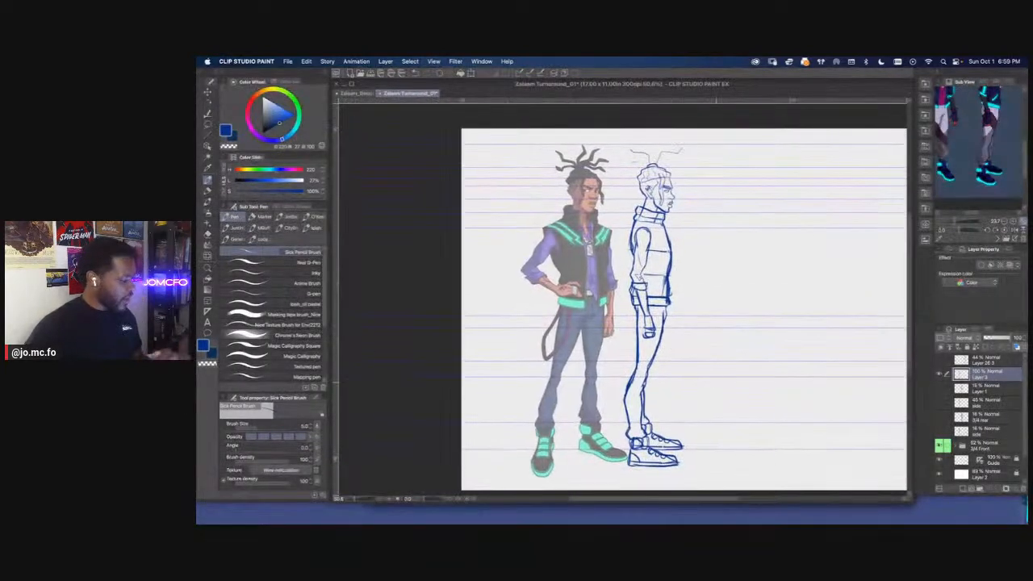
{"action": "left_click_drag", "start_coordinate": [499, 278], "coordinate": [519, 287]}
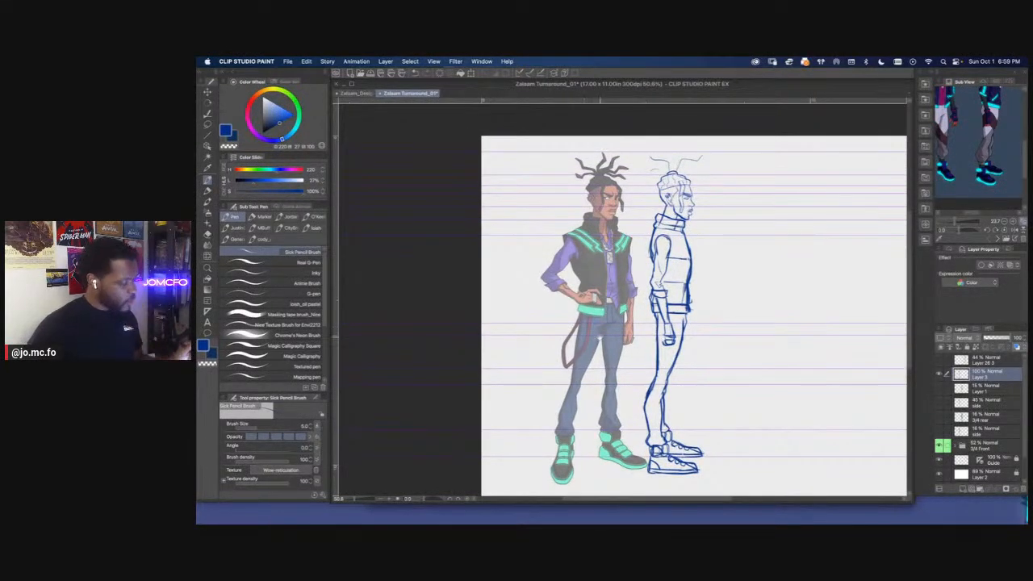
{"action": "left_click_drag", "start_coordinate": [600, 337], "coordinate": [605, 415]}
{"action": "key", "text": "super+plus"}
{"action": "key", "text": "super+plus"}
{"action": "left_click_drag", "start_coordinate": [735, 113], "coordinate": [682, 198]}
{"action": "key", "text": "super+plus"}
{"action": "left_click_drag", "start_coordinate": [492, 353], "coordinate": [489, 377]}
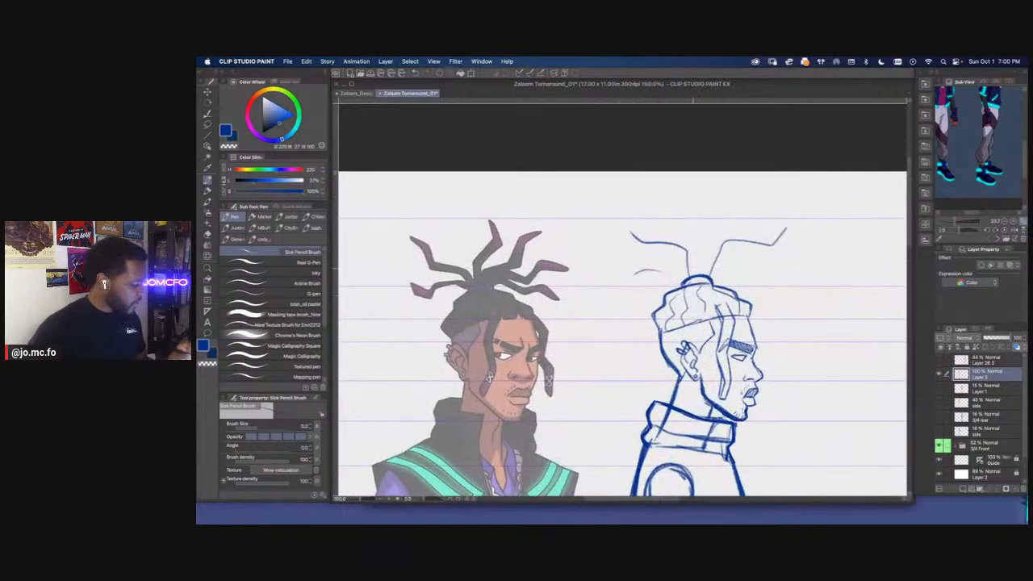
{"action": "mouse_move", "coordinate": [684, 265]}
{"action": "left_mouse_down"}
{"action": "mouse_move", "coordinate": [623, 277]}
{"action": "mouse_move", "coordinate": [628, 284]}
{"action": "mouse_move", "coordinate": [615, 263]}
{"action": "mouse_move", "coordinate": [683, 278]}
{"action": "mouse_move", "coordinate": [626, 227]}
{"action": "left_mouse_up"}
{"action": "mouse_move", "coordinate": [627, 224]}
{"action": "left_mouse_down"}
{"action": "mouse_move", "coordinate": [691, 278]}
{"action": "mouse_move", "coordinate": [628, 222]}
{"action": "left_mouse_up"}
{"action": "mouse_move", "coordinate": [695, 277]}
{"action": "left_mouse_down"}
{"action": "mouse_move", "coordinate": [701, 235]}
{"action": "mouse_move", "coordinate": [699, 276]}
{"action": "left_mouse_up"}
{"action": "mouse_move", "coordinate": [703, 227]}
{"action": "left_mouse_down"}
{"action": "mouse_move", "coordinate": [692, 268]}
{"action": "mouse_move", "coordinate": [795, 232]}
{"action": "left_mouse_up"}
{"action": "key", "text": "m"}
{"action": "key", "text": "super+z"}
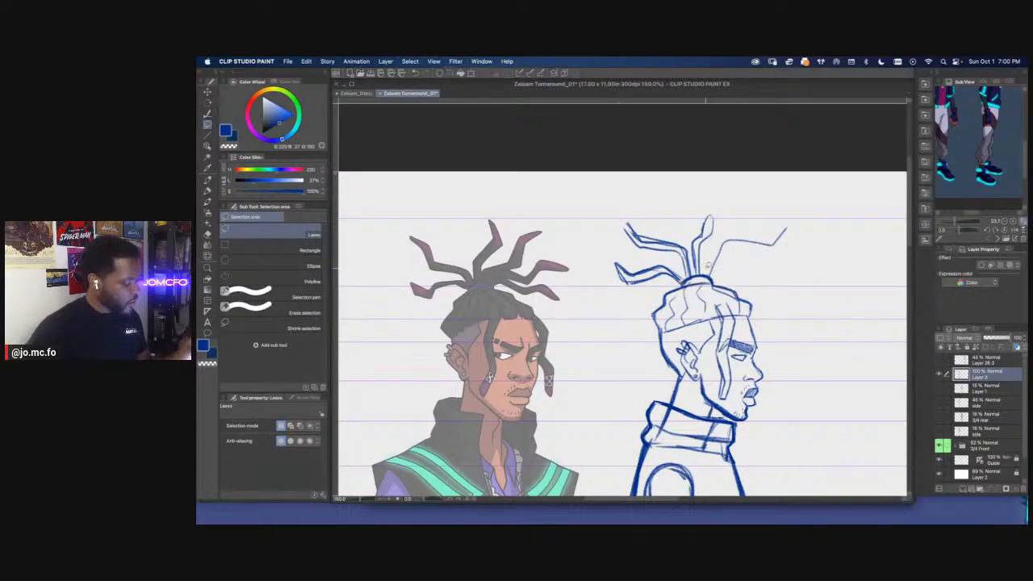
{"action": "key", "text": "p"}
{"action": "mouse_move", "coordinate": [709, 273]}
{"action": "left_mouse_down"}
{"action": "mouse_move", "coordinate": [734, 232]}
{"action": "mouse_move", "coordinate": [788, 220]}
{"action": "mouse_move", "coordinate": [767, 242]}
{"action": "left_mouse_up"}
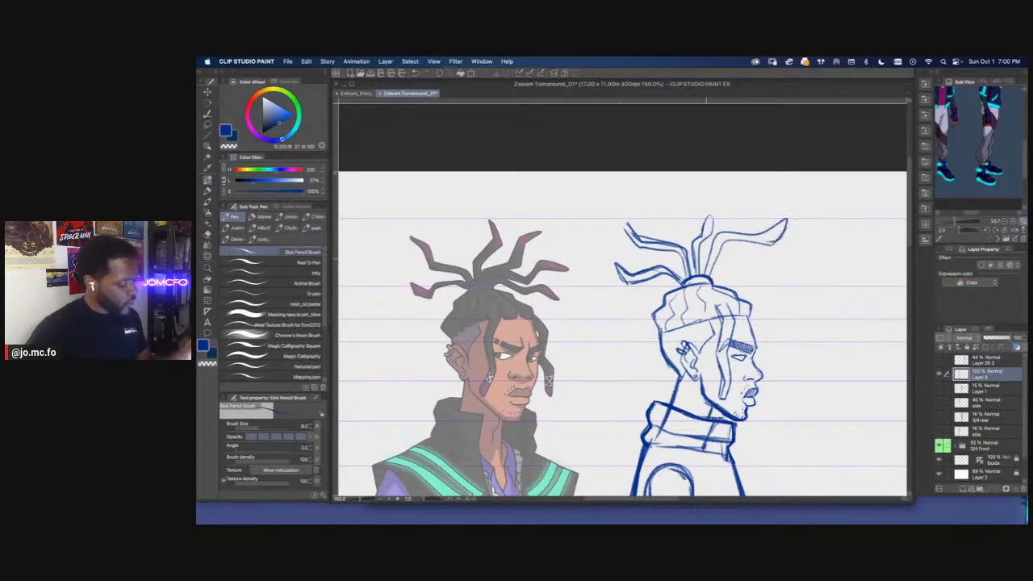
Replace the upright dreadlock with one curving backward, and add another curving forward beneath the long front lock
{"action": "key", "text": "m"}
{"action": "mouse_move", "coordinate": [696, 273]}
{"action": "left_mouse_down"}
{"action": "mouse_move", "coordinate": [705, 265]}
{"action": "mouse_move", "coordinate": [693, 259]}
{"action": "left_mouse_up"}
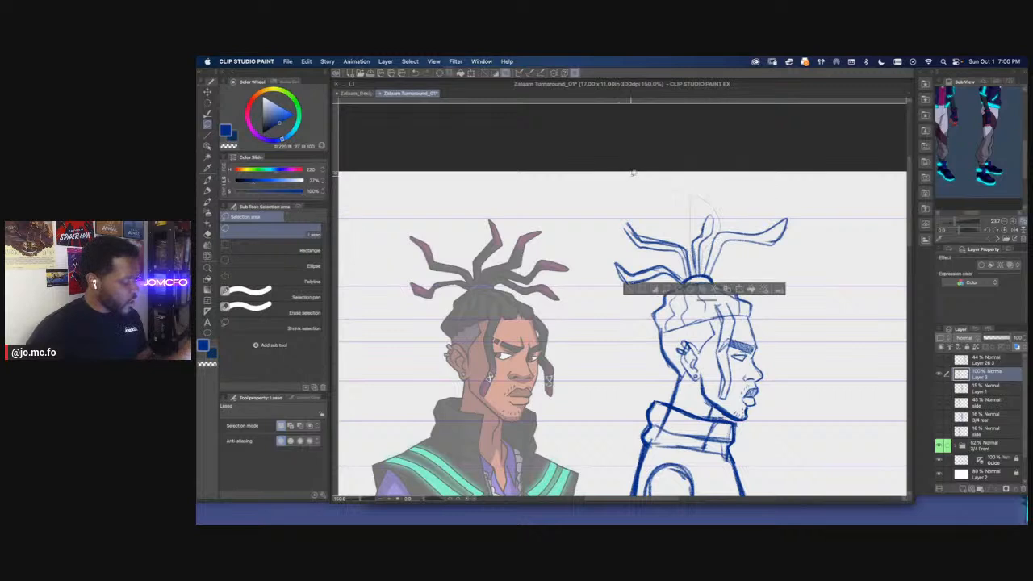
{"action": "key", "text": "Delete"}
{"action": "key", "text": "super+d"}
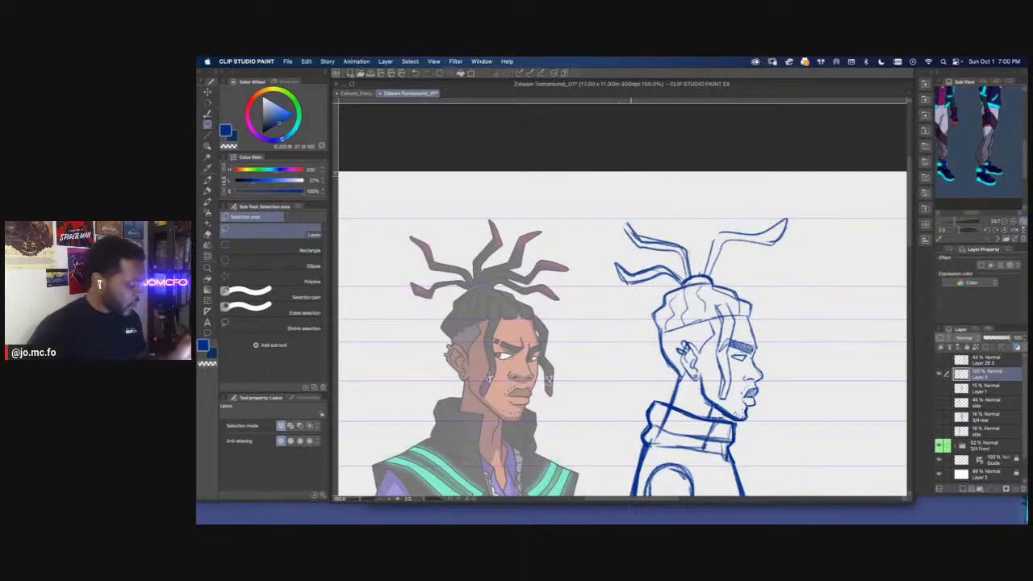
{"action": "key", "text": "p"}
{"action": "mouse_move", "coordinate": [696, 275]}
{"action": "left_mouse_down"}
{"action": "mouse_move", "coordinate": [658, 230]}
{"action": "mouse_move", "coordinate": [691, 234]}
{"action": "mouse_move", "coordinate": [653, 215]}
{"action": "mouse_move", "coordinate": [697, 251]}
{"action": "mouse_move", "coordinate": [746, 269]}
{"action": "mouse_move", "coordinate": [780, 264]}
{"action": "mouse_move", "coordinate": [769, 253]}
{"action": "mouse_move", "coordinate": [785, 270]}
{"action": "left_mouse_up"}
{"action": "mouse_move", "coordinate": [761, 259]}
{"action": "left_mouse_down"}
{"action": "mouse_move", "coordinate": [703, 275]}
{"action": "mouse_move", "coordinate": [744, 244]}
{"action": "left_mouse_up"}
Lasso the long front dreadlock, then shrink it, rotate it more upright and move it closer to the hair tie
{"action": "key", "text": "m"}
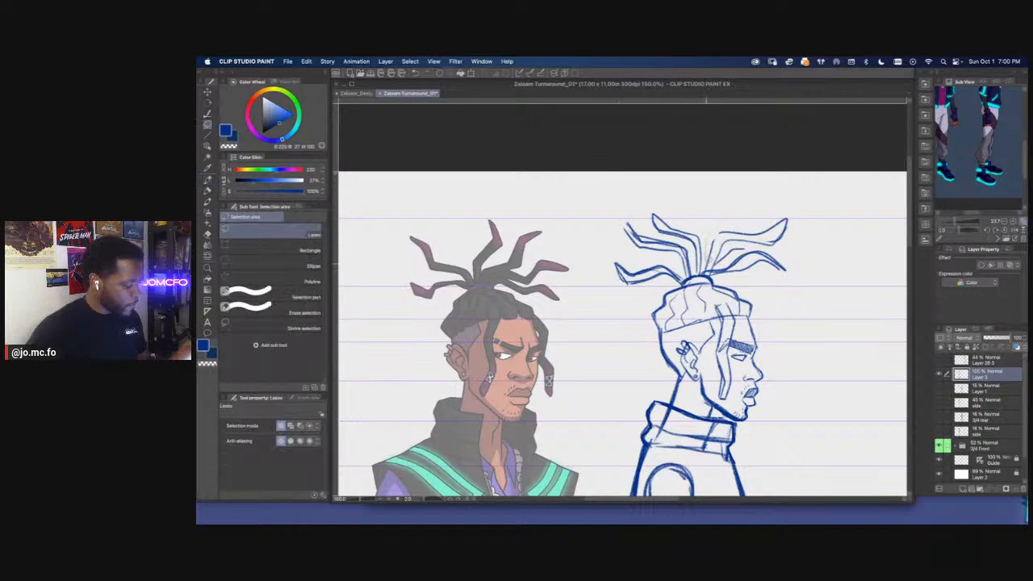
{"action": "left_click_drag", "start_coordinate": [796, 212], "coordinate": [710, 211]}
{"action": "key", "text": "super+t"}
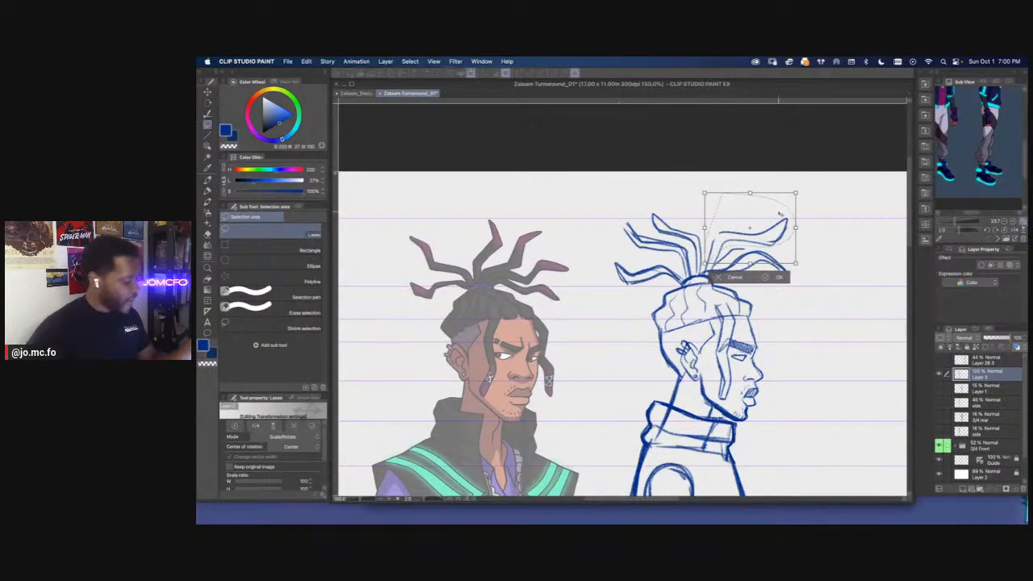
{"action": "left_click_drag", "start_coordinate": [782, 215], "coordinate": [761, 214]}
{"action": "left_click_drag", "start_coordinate": [711, 176], "coordinate": [692, 187]}
{"action": "left_click_drag", "start_coordinate": [722, 222], "coordinate": [683, 255]}
{"action": "left_click_drag", "start_coordinate": [750, 237], "coordinate": [748, 242]}
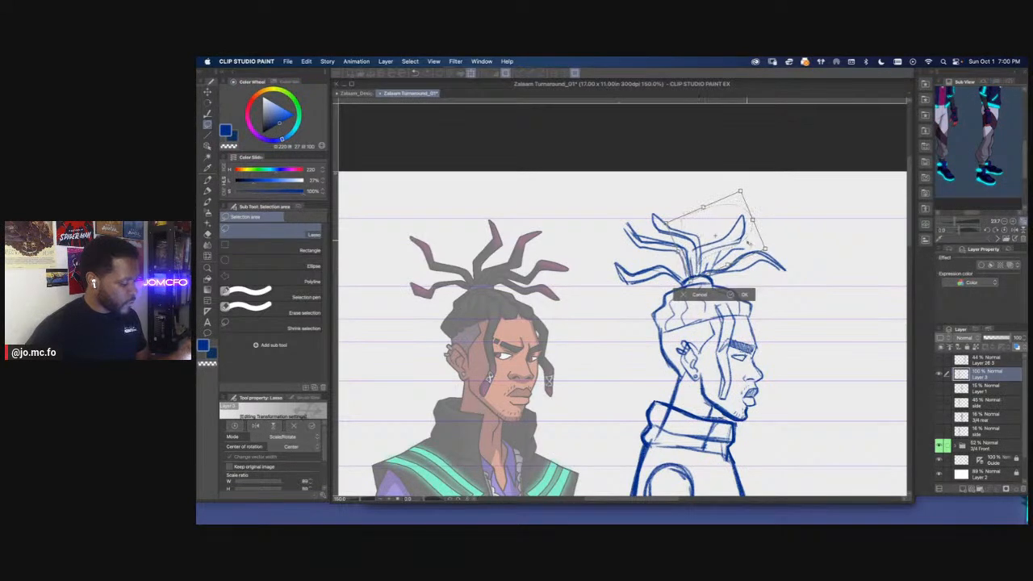
{"action": "key", "text": "super+d"}
Add a lowest front dreadlock and trim the dreadlock tips that rise above the top guide line
{"action": "key", "text": "p"}
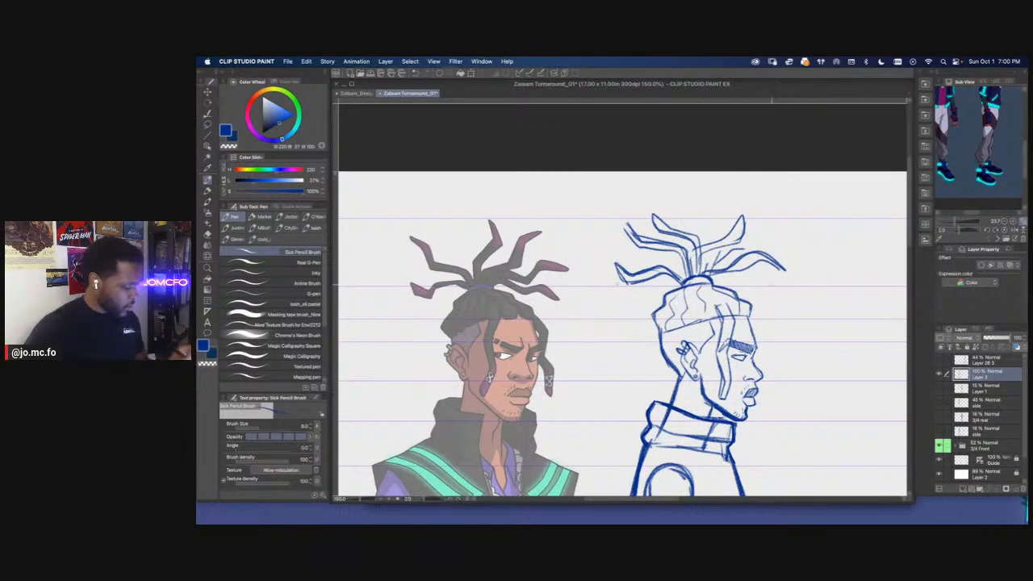
{"action": "mouse_move", "coordinate": [745, 277]}
{"action": "left_mouse_down"}
{"action": "mouse_move", "coordinate": [781, 297]}
{"action": "mouse_move", "coordinate": [773, 290]}
{"action": "left_mouse_up"}
{"action": "key", "text": "m"}
{"action": "left_click_drag", "start_coordinate": [648, 218], "coordinate": [552, 200]}
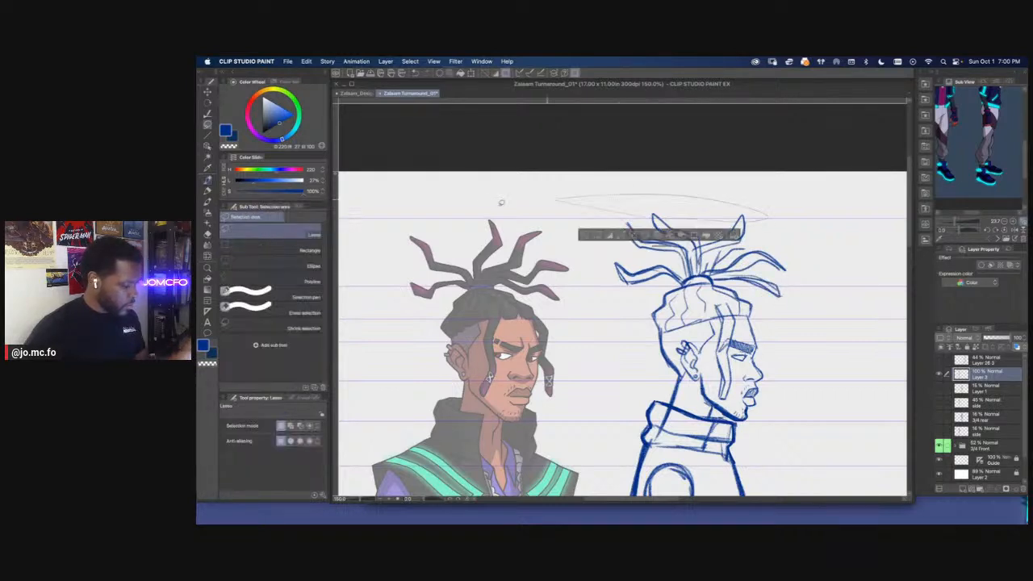
{"action": "key", "text": "Delete"}
{"action": "key", "text": "super+d"}
{"action": "key", "text": "p"}
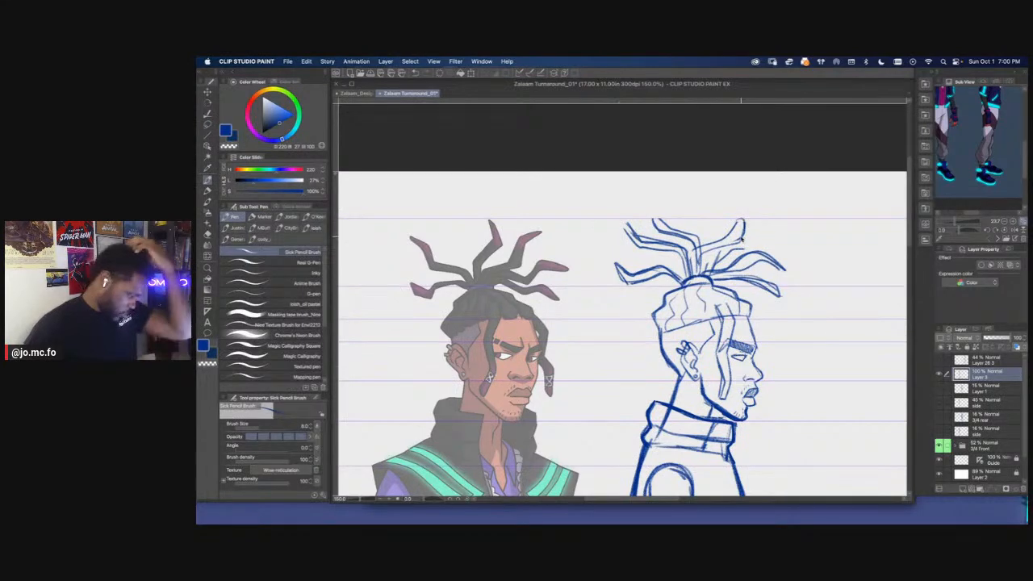
Save the turnaround document
{"action": "key", "text": "super+minus"}
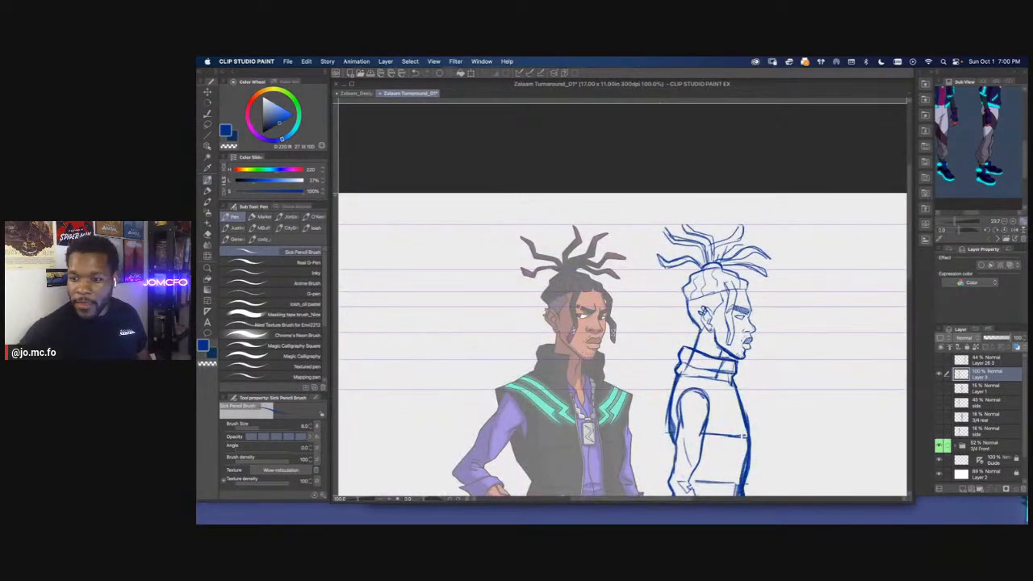
{"action": "key", "text": "Tab"}
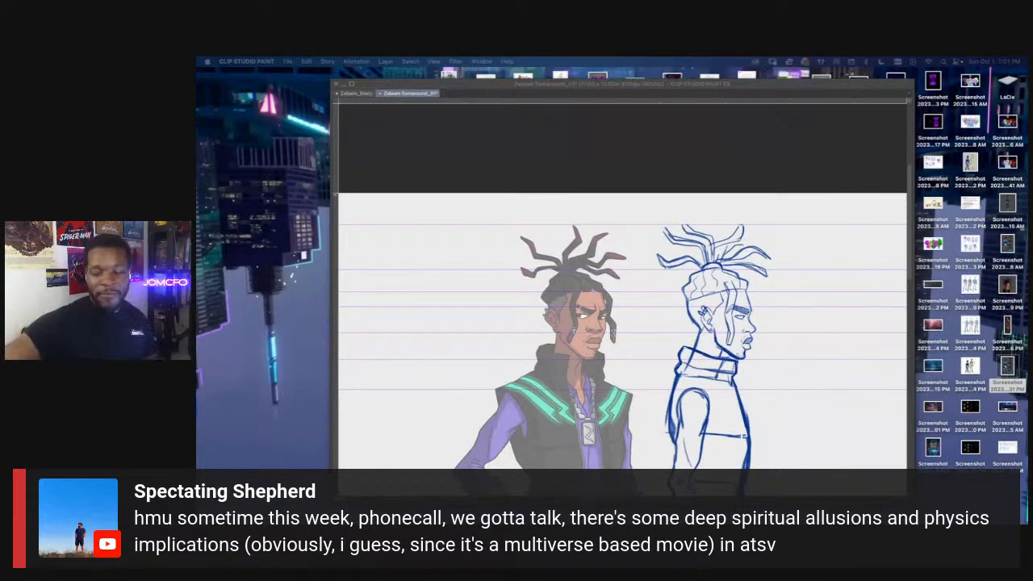
{"action": "left_click", "coordinate": [656, 148]}
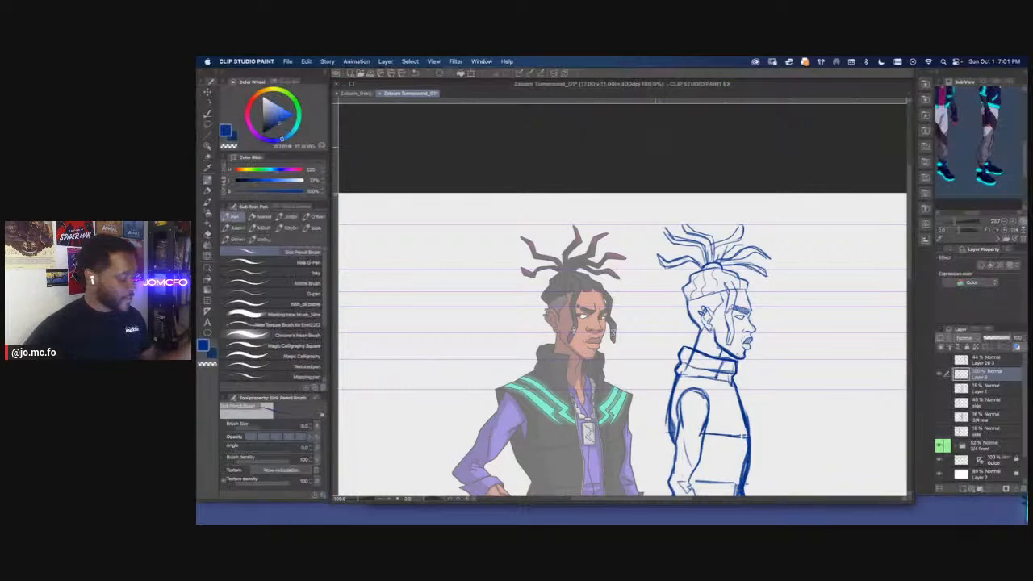
{"action": "key", "text": "super+s"}
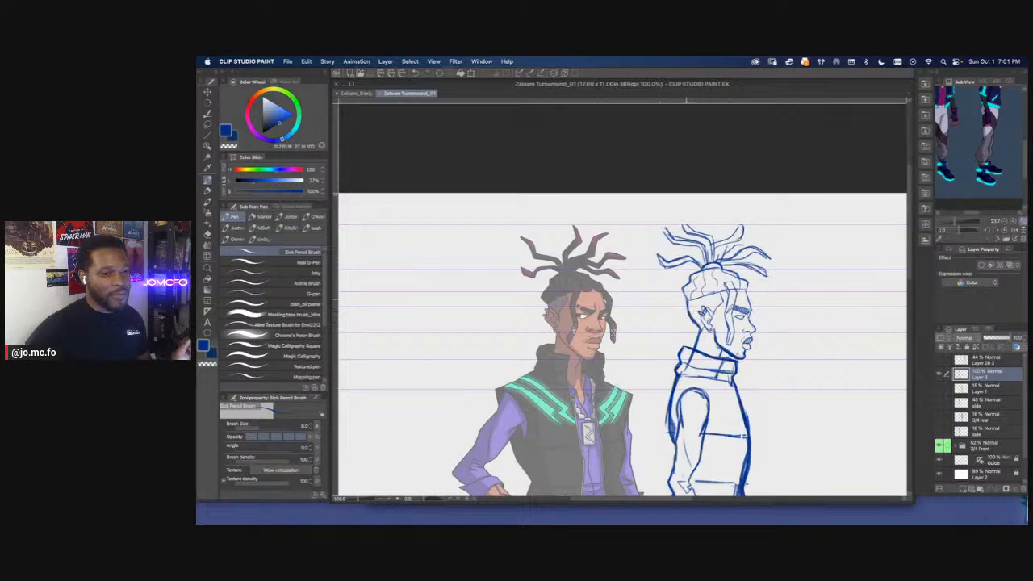
Redraw the dreadlock hanging beside the side view's face with a bolder outline that curls over the hairline
{"action": "scroll", "coordinate": [658, 255], "scroll_direction": "down", "scroll_amount": 1}
{"action": "scroll", "coordinate": [650, 224], "scroll_direction": "up", "scroll_amount": 2}
{"action": "left_click_drag", "start_coordinate": [747, 351], "coordinate": [681, 234]}
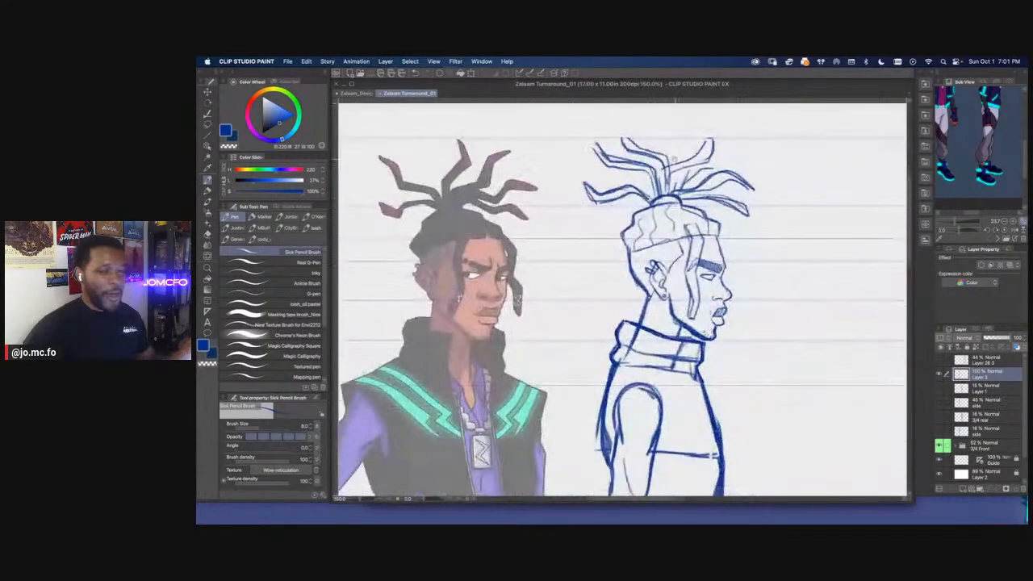
{"action": "scroll", "coordinate": [681, 234], "scroll_direction": "up", "scroll_amount": 1}
{"action": "key", "text": "p"}
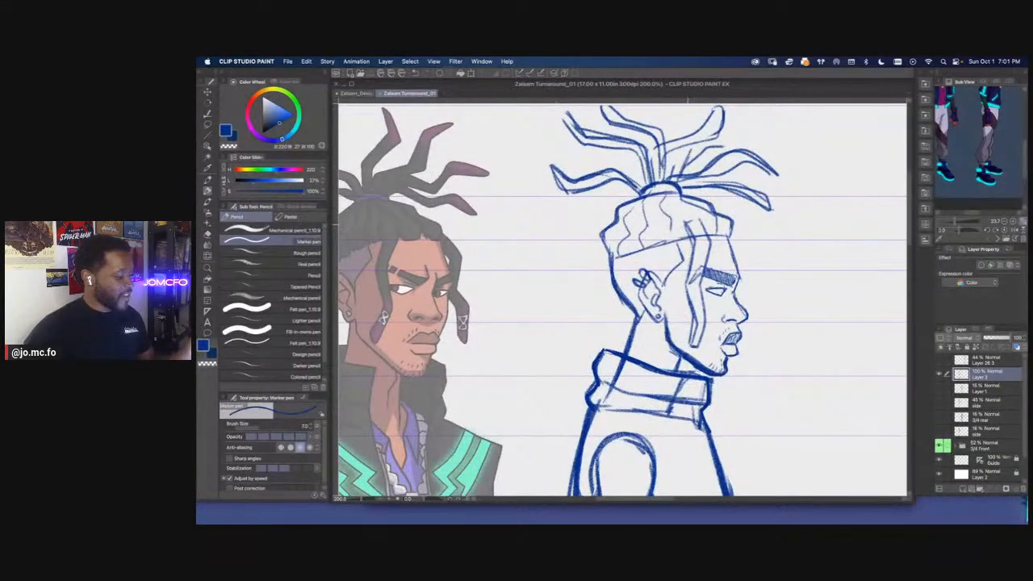
{"action": "key", "text": "p"}
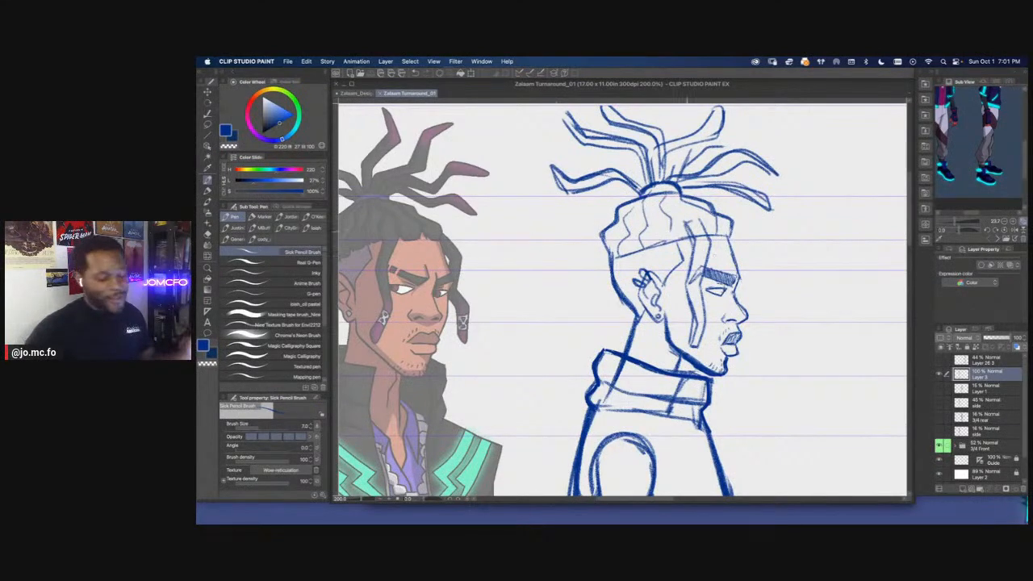
{"action": "mouse_move", "coordinate": [685, 221]}
{"action": "left_mouse_down"}
{"action": "mouse_move", "coordinate": [695, 259]}
{"action": "mouse_move", "coordinate": [692, 345]}
{"action": "mouse_move", "coordinate": [705, 260]}
{"action": "mouse_move", "coordinate": [684, 213]}
{"action": "left_mouse_up"}
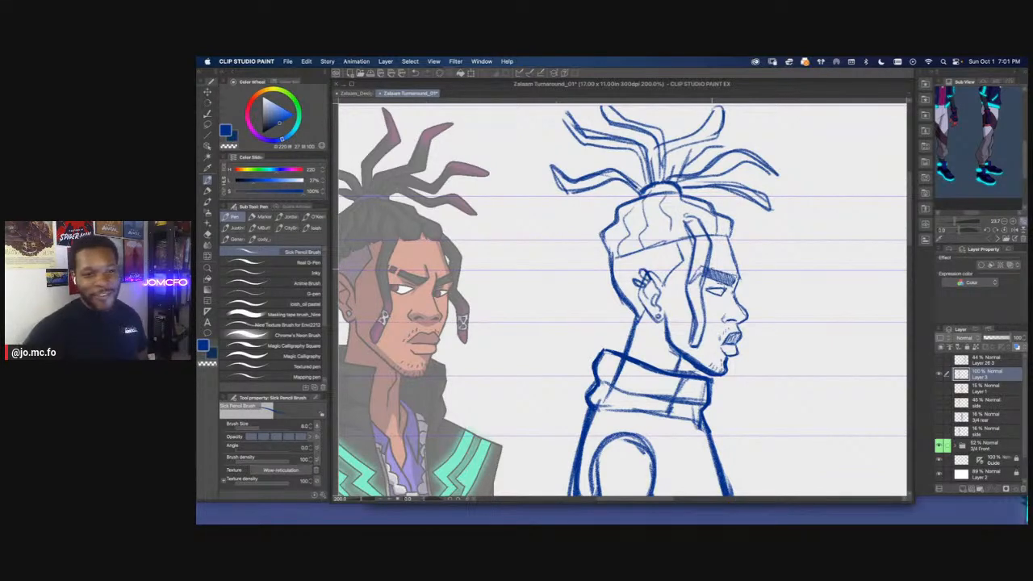
Reinforce the front corner of the side view's hairline above the forehead
{"action": "scroll", "coordinate": [714, 273], "scroll_direction": "down", "scroll_amount": 2}
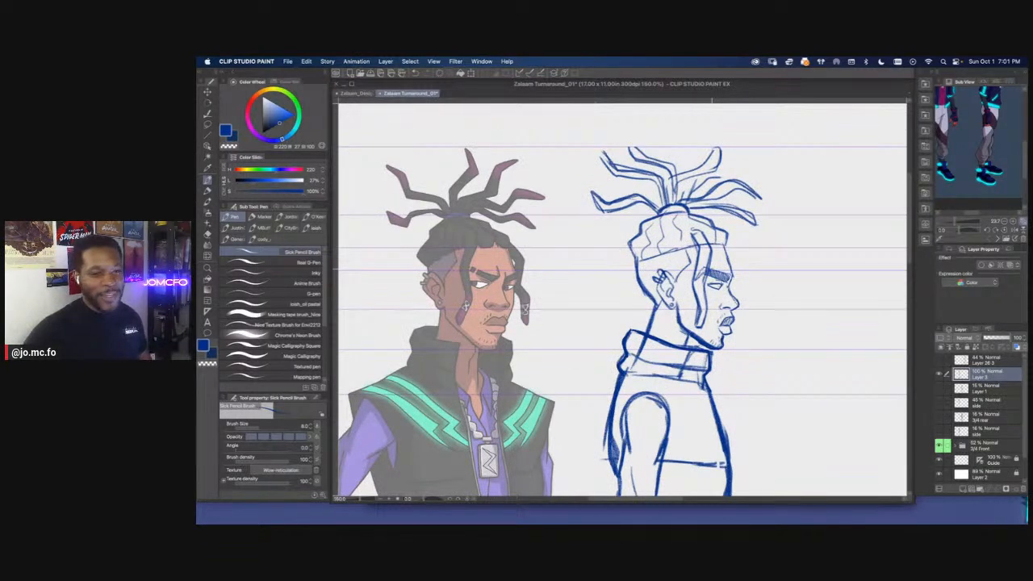
{"action": "key", "text": "super+minus"}
{"action": "key", "text": "super+minus"}
{"action": "key", "text": "super+minus"}
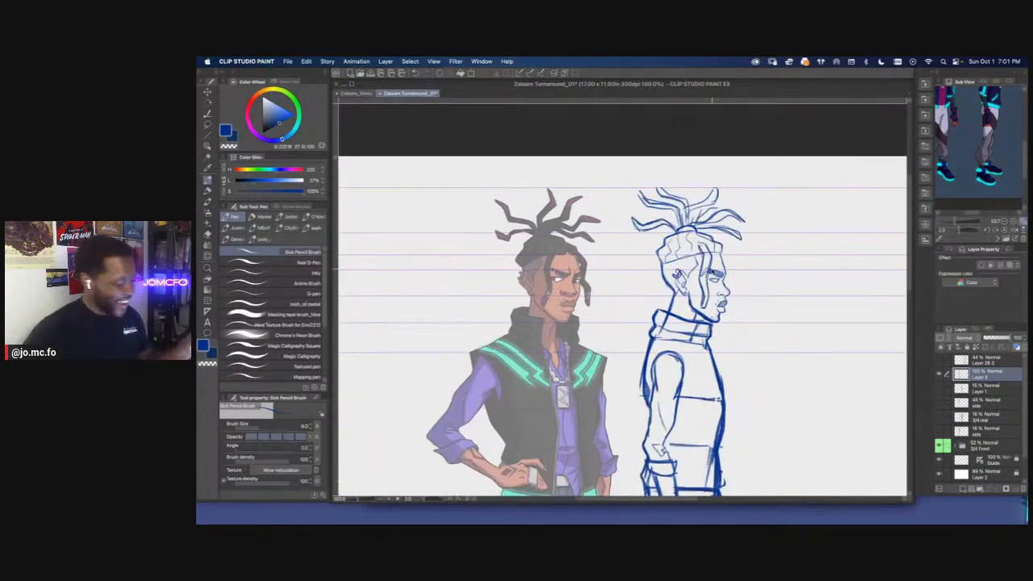
{"action": "key", "text": "super+plus"}
{"action": "key", "text": "super+plus"}
{"action": "left_click_drag", "start_coordinate": [756, 293], "coordinate": [835, 427]}
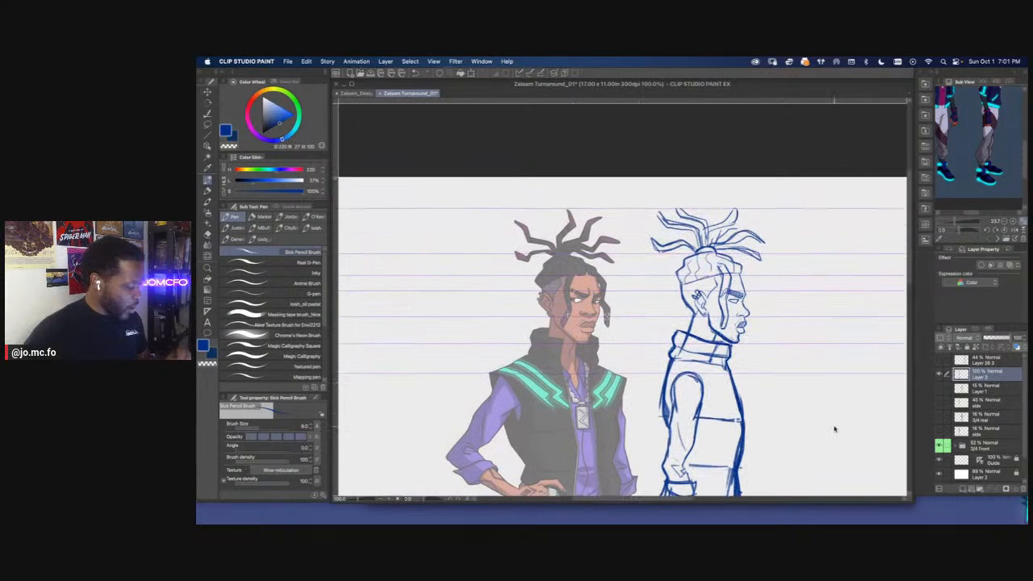
{"action": "key", "text": "super+plus"}
{"action": "left_click_drag", "start_coordinate": [710, 290], "coordinate": [806, 348]}
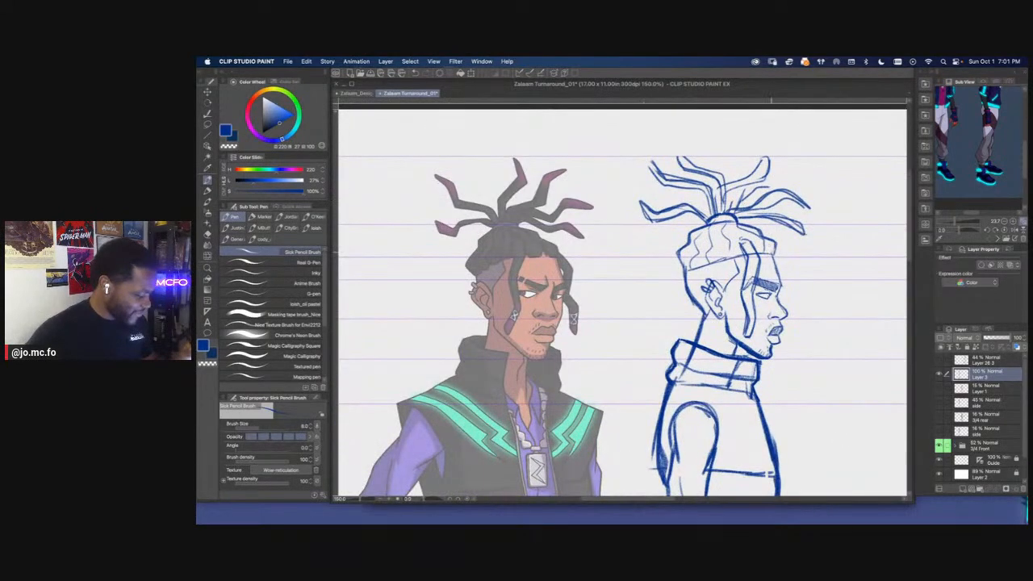
{"action": "left_click_drag", "start_coordinate": [767, 241], "coordinate": [775, 254]}
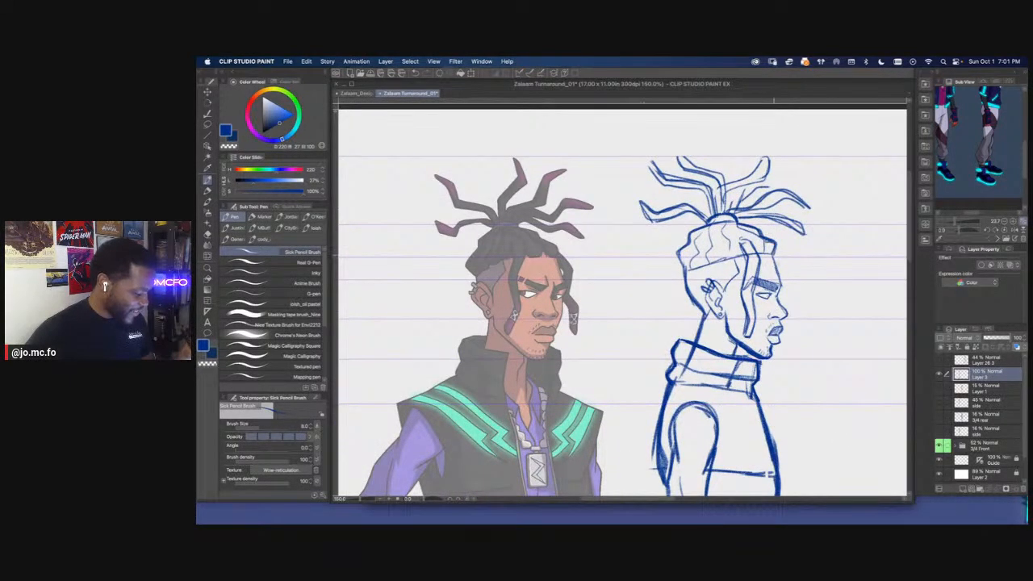
Erase the side view's forehead contour and redraw it from the hairline down to the brow
{"action": "key", "text": "e"}
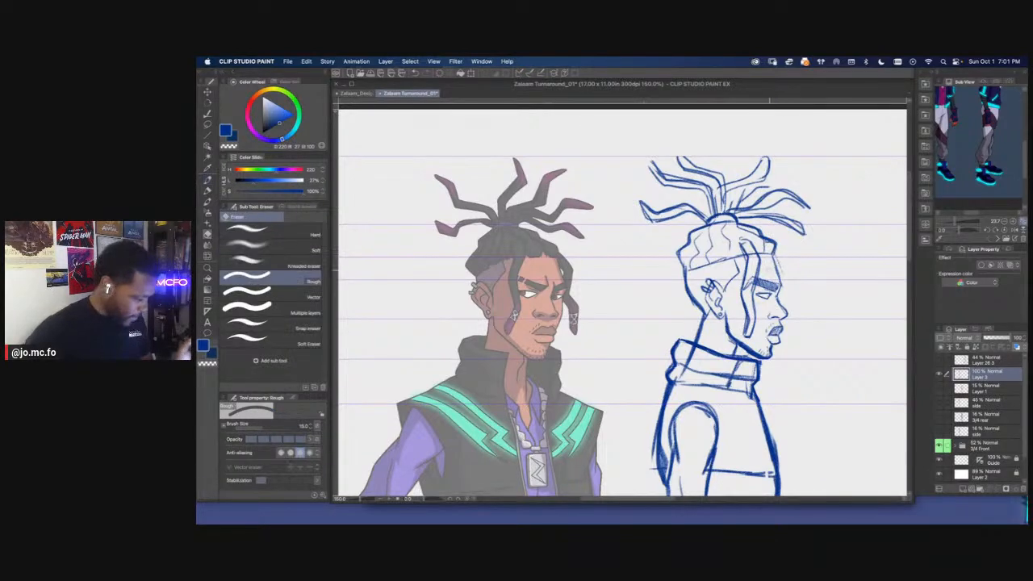
{"action": "key", "text": "p"}
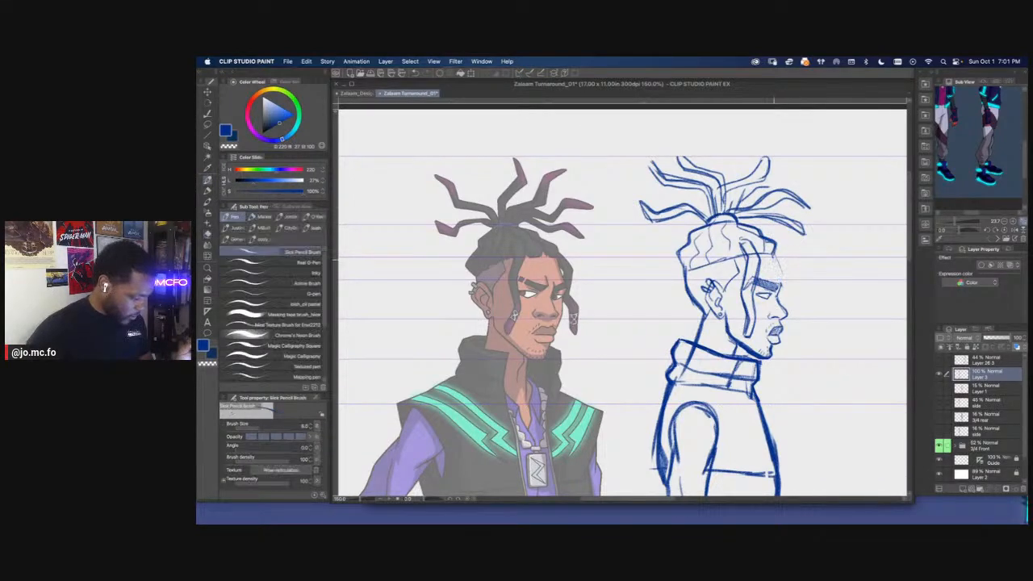
{"action": "left_click_drag", "start_coordinate": [776, 258], "coordinate": [781, 282]}
{"action": "scroll", "coordinate": [646, 258], "scroll_direction": "down", "scroll_amount": 2}
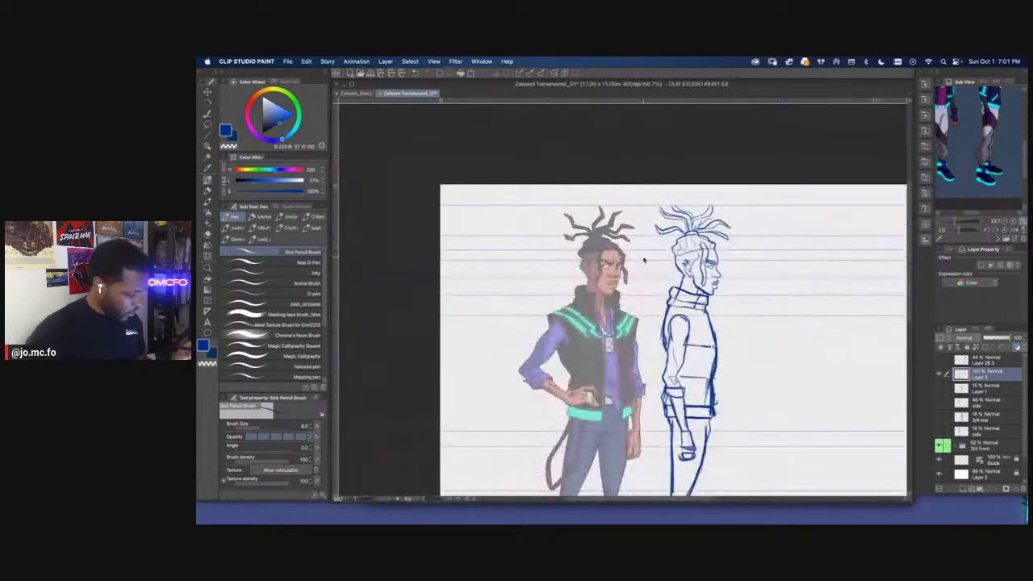
Show the faint 3/4 rear body sketch on Layer 1 beside the side view
{"action": "scroll", "coordinate": [694, 242], "scroll_direction": "up", "scroll_amount": 4}
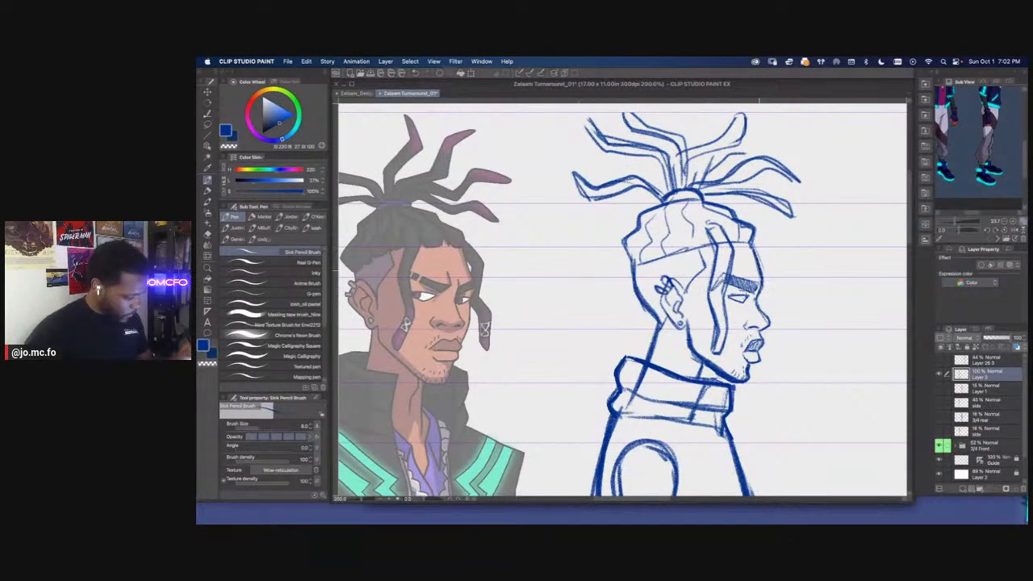
{"action": "key", "text": "super+0"}
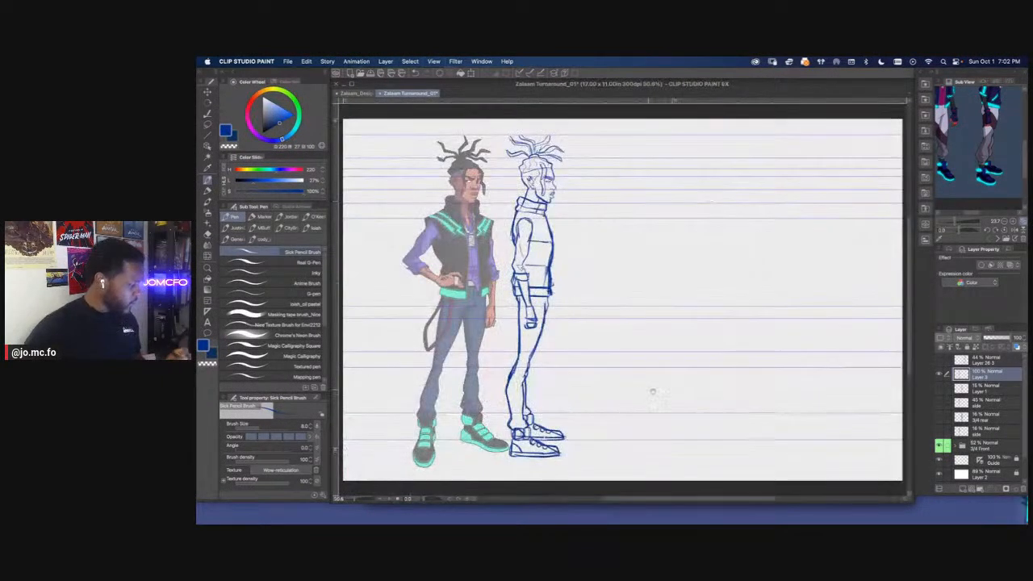
{"action": "left_click_drag", "start_coordinate": [689, 413], "coordinate": [748, 434]}
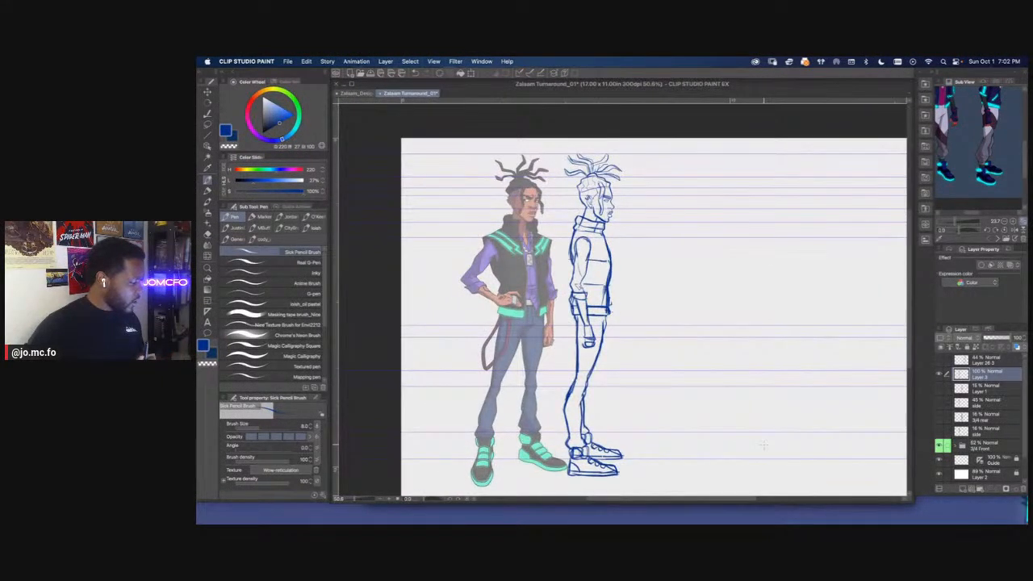
{"action": "left_click_drag", "start_coordinate": [728, 352], "coordinate": [754, 362]}
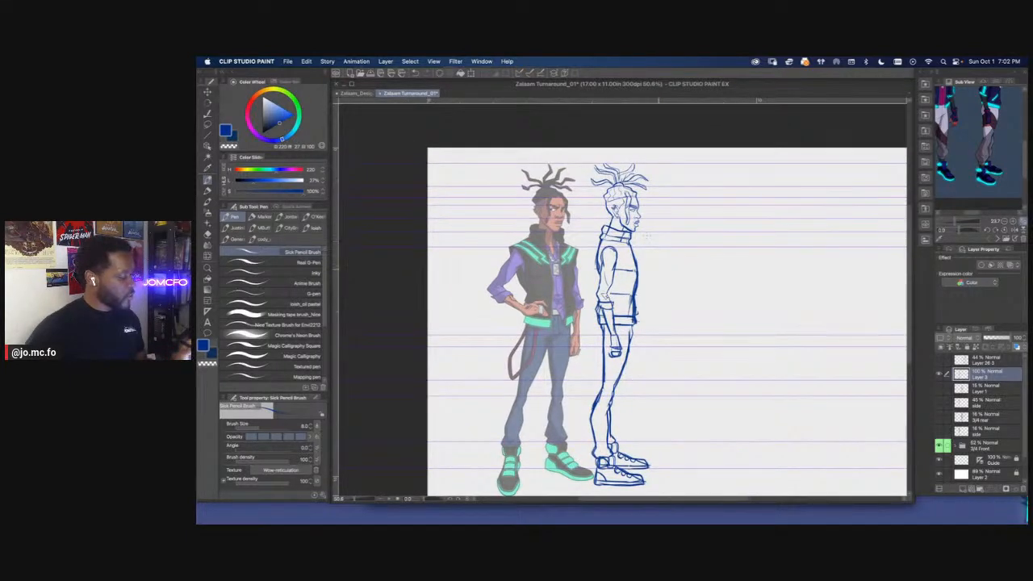
{"action": "left_click", "coordinate": [941, 375]}
{"action": "left_click", "coordinate": [941, 375]}
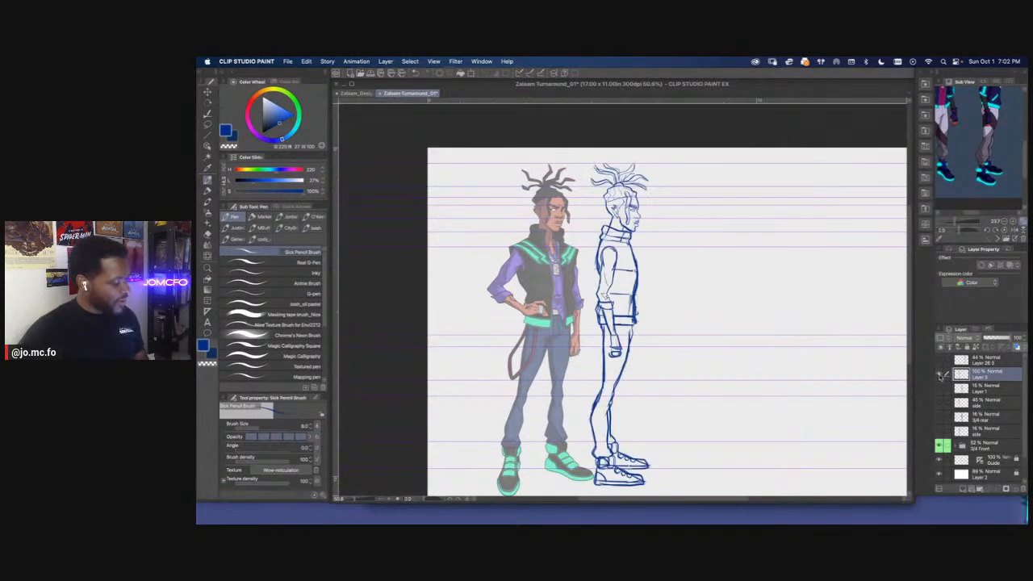
{"action": "left_click", "coordinate": [939, 389]}
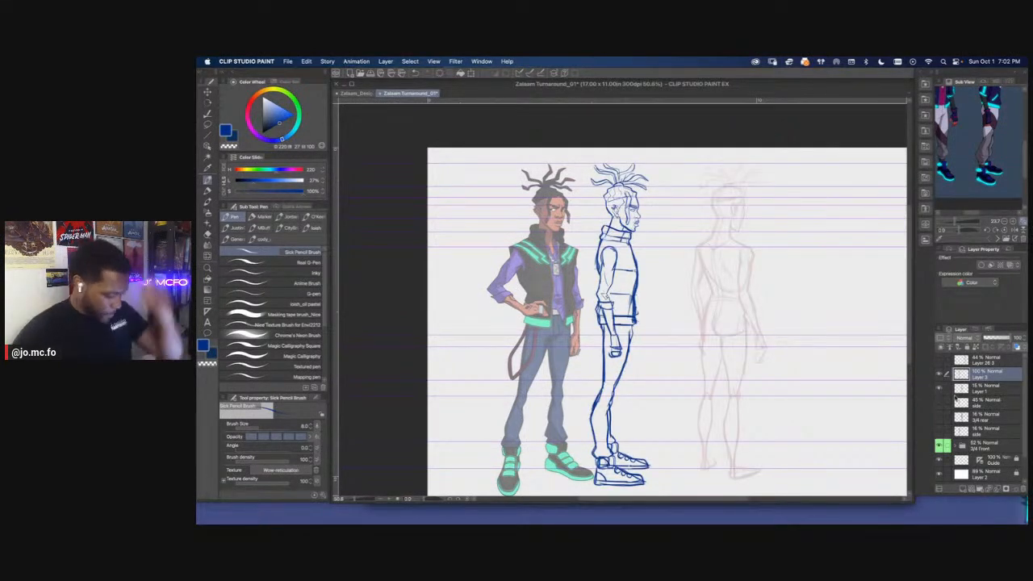
Rename the layer holding the blue side-view lines as "side"
{"action": "double_click", "coordinate": [979, 377]}
{"action": "type", "text": "side"}
{"action": "key", "text": "Return"}
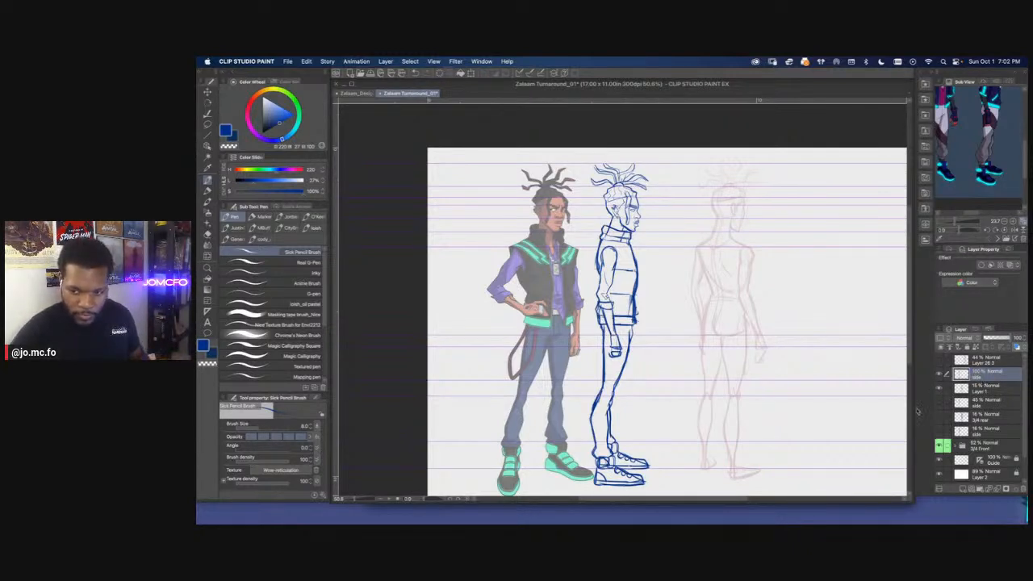
Add a new layer named "3/4" above the side layer and save the document
{"action": "left_click", "coordinate": [961, 489]}
{"action": "double_click", "coordinate": [979, 376]}
{"action": "type", "text": "3/4"}
{"action": "key", "text": "Return"}
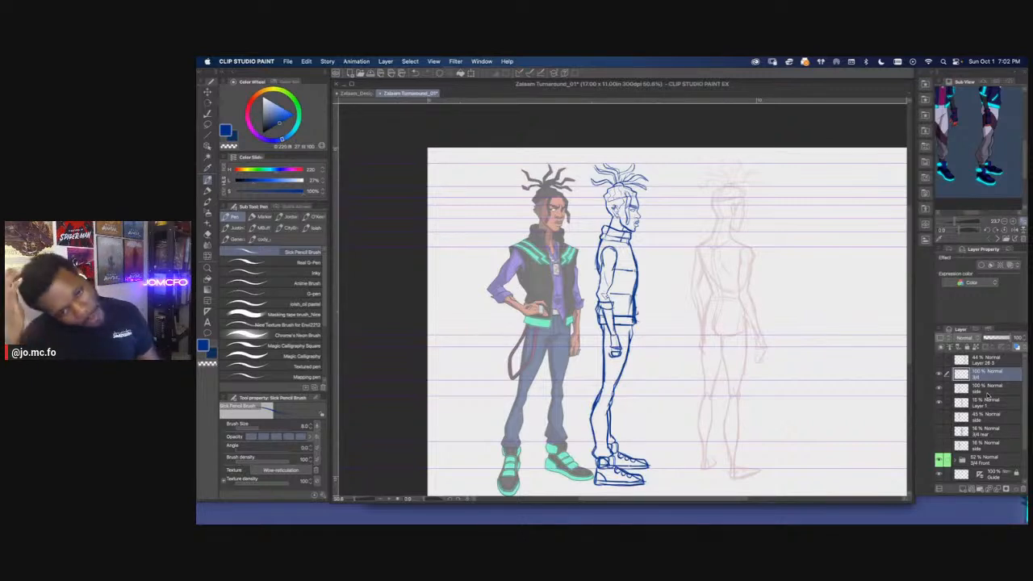
{"action": "key", "text": "x"}
{"action": "key", "text": "super+s"}
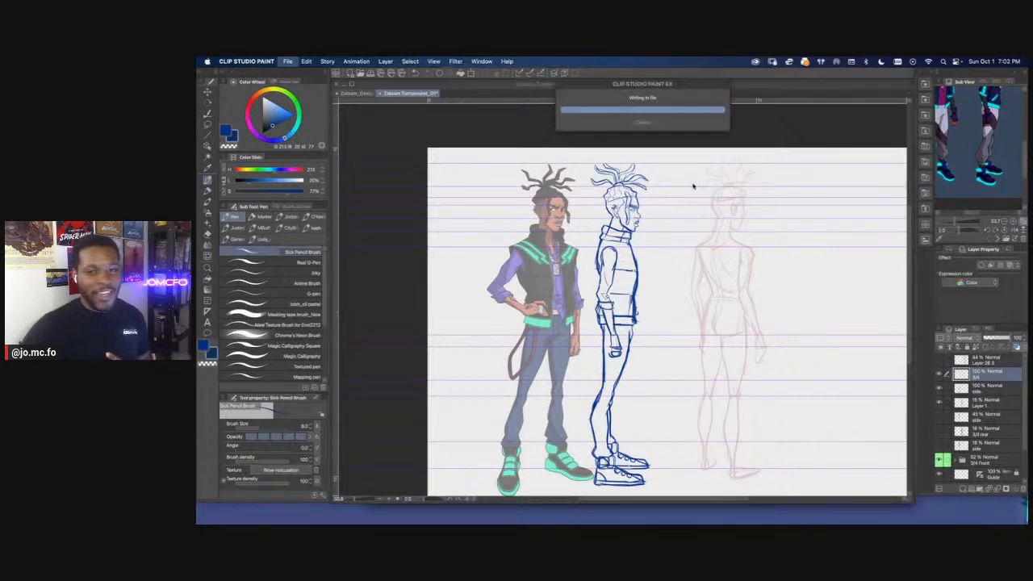
Reinforce the upper edge of the side view's raised collar on the side layer, using the line art's own blue
{"action": "scroll", "coordinate": [694, 188], "scroll_direction": "up", "scroll_amount": 1}
{"action": "mouse_move", "coordinate": [750, 285]}
{"action": "left_mouse_down"}
{"action": "mouse_move", "coordinate": [739, 335]}
{"action": "mouse_move", "coordinate": [784, 375]}
{"action": "left_mouse_up"}
{"action": "scroll", "coordinate": [741, 335], "scroll_direction": "up", "scroll_amount": 1}
{"action": "scroll", "coordinate": [745, 335], "scroll_direction": "up", "scroll_amount": 1}
{"action": "key", "text": "p"}
{"action": "left_click", "coordinate": [955, 388]}
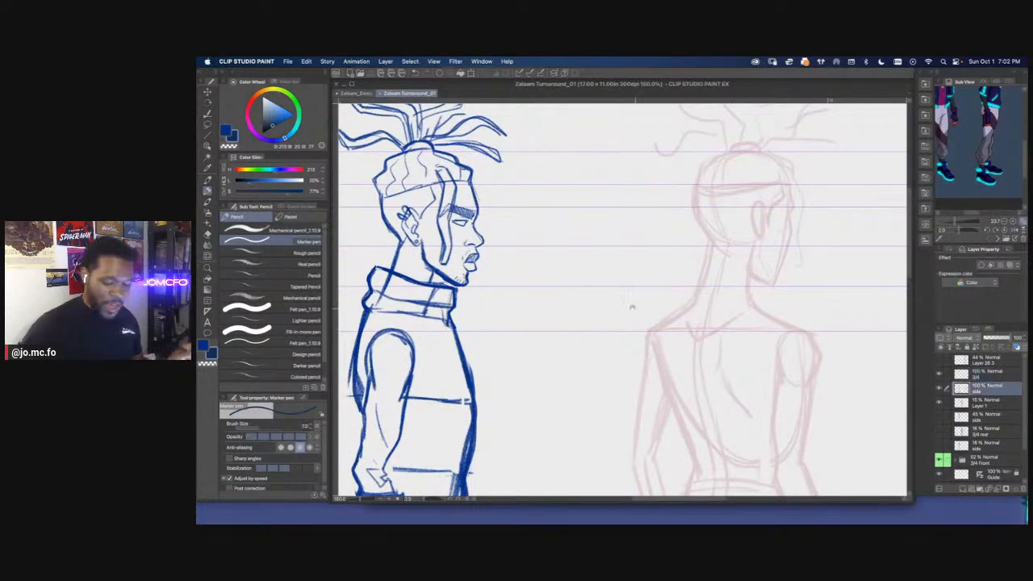
{"action": "left_click_drag", "start_coordinate": [644, 307], "coordinate": [768, 315]}
{"action": "key", "text": "e"}
{"action": "key", "text": "p"}
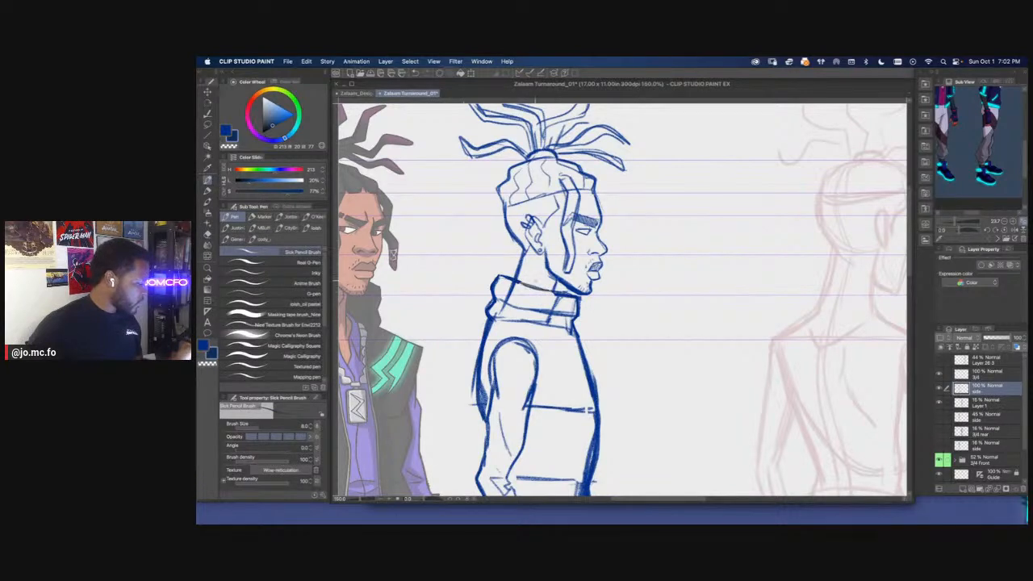
{"action": "key", "text": "i"}
{"action": "left_click", "coordinate": [567, 282]}
{"action": "key", "text": "p"}
{"action": "left_click_drag", "start_coordinate": [518, 283], "coordinate": [553, 293]}
{"action": "key", "text": "super+minus"}
{"action": "key", "text": "super+minus"}
{"action": "left_click_drag", "start_coordinate": [759, 341], "coordinate": [697, 329]}
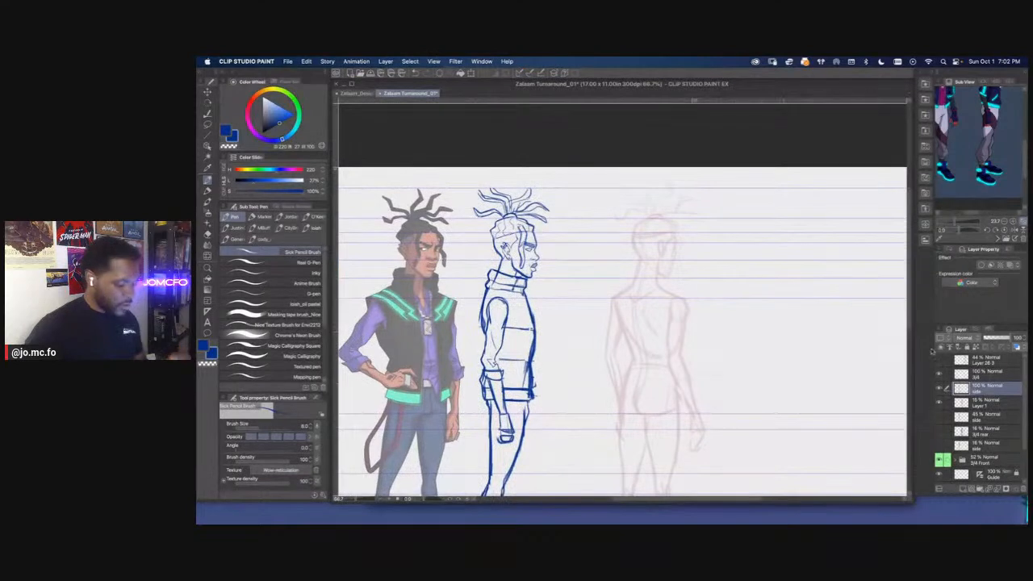
Draw the top edge of the rear view's raised collar across the sketched neck on the 3/4 layer
{"action": "left_click", "coordinate": [985, 377]}
{"action": "key", "text": "super+plus"}
{"action": "mouse_move", "coordinate": [643, 248]}
{"action": "left_mouse_down"}
{"action": "mouse_move", "coordinate": [731, 273]}
{"action": "mouse_move", "coordinate": [688, 264]}
{"action": "left_mouse_up"}
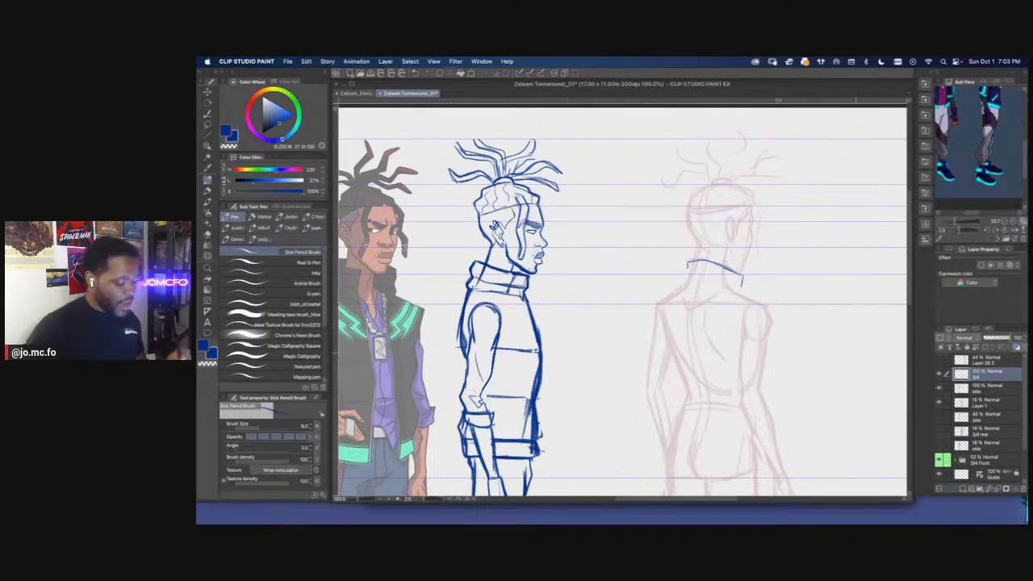
Move Layer 1 with the rear body sketch directly beneath the 3/4 layer
{"action": "left_click_drag", "start_coordinate": [973, 402], "coordinate": [972, 385]}
{"action": "left_click", "coordinate": [940, 389]}
{"action": "left_click", "coordinate": [940, 388]}
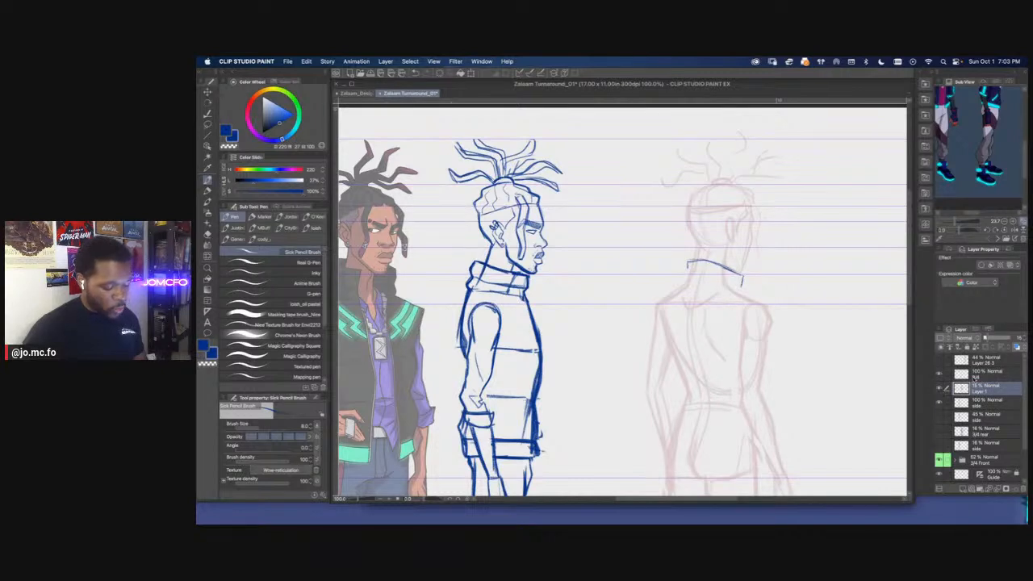
Shift the rear body sketch together with its collar line closer to the side view
{"action": "left_click", "coordinate": [941, 432]}
{"action": "left_click", "coordinate": [940, 432]}
{"action": "key", "text": "super+t"}
{"action": "left_click_drag", "start_coordinate": [663, 344], "coordinate": [606, 303]}
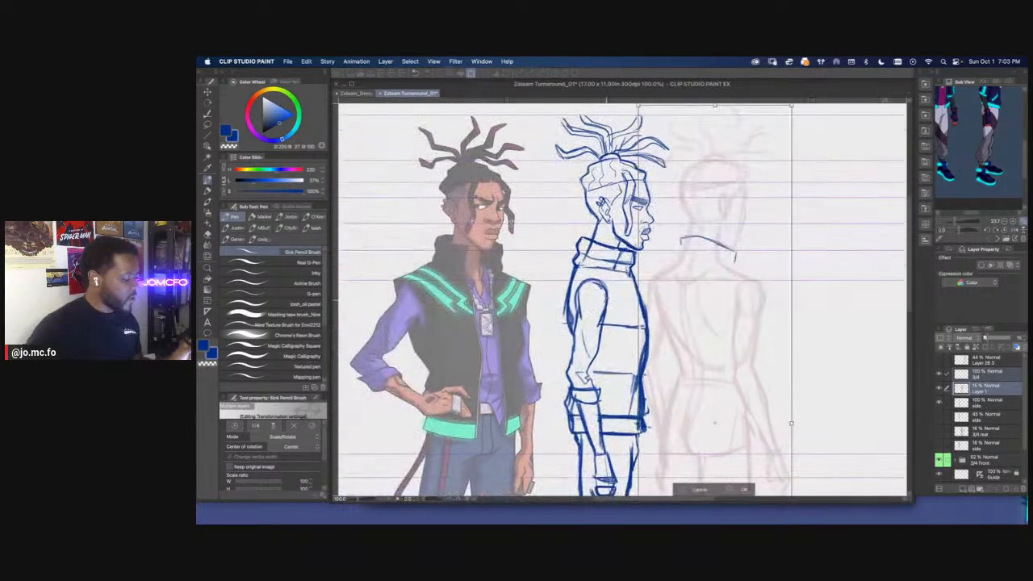
{"action": "key", "text": "Return"}
Select the rear view's collar line on the 3/4 layer and lower it slightly on the neck
{"action": "left_click", "coordinate": [976, 376]}
{"action": "left_click", "coordinate": [940, 377]}
{"action": "left_click", "coordinate": [940, 376]}
{"action": "key", "text": "super+plus"}
{"action": "left_click_drag", "start_coordinate": [751, 201], "coordinate": [747, 258]}
{"action": "key", "text": "m"}
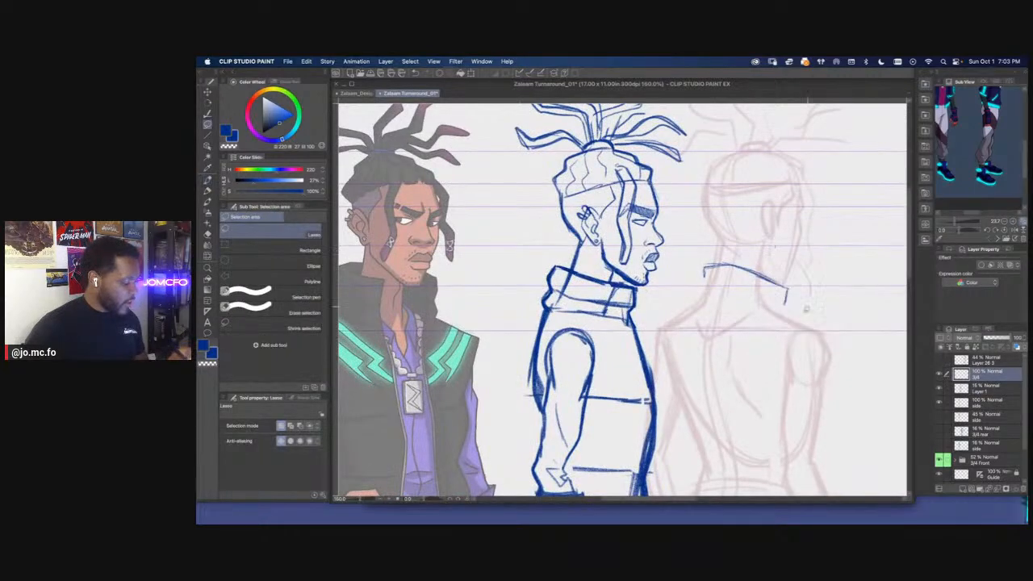
{"action": "key", "text": "super+t"}
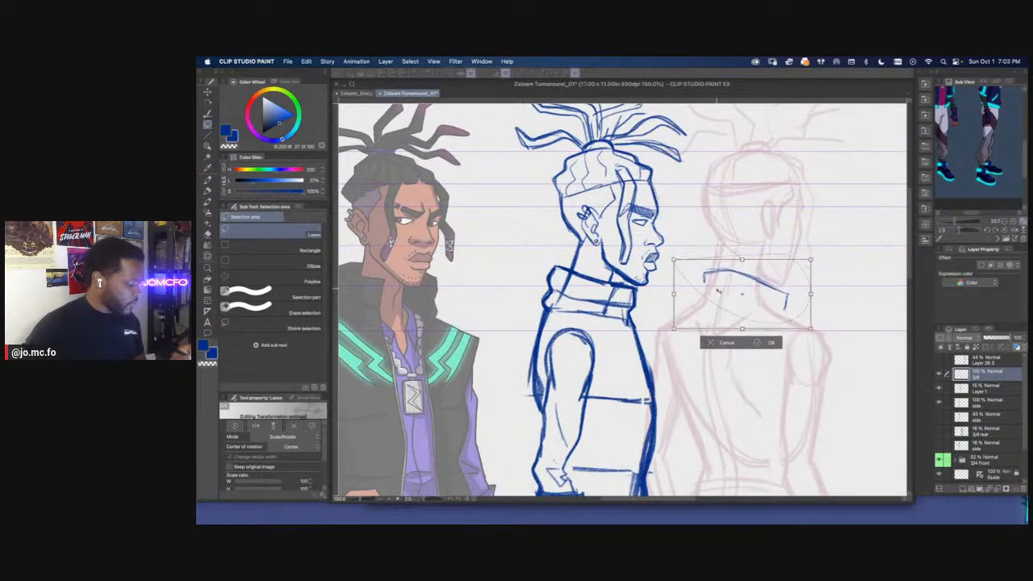
{"action": "key", "text": "Return"}
Draw the rear view collar's sides and lower edge, and slope both shoulder lines outward from it
{"action": "key", "text": "p"}
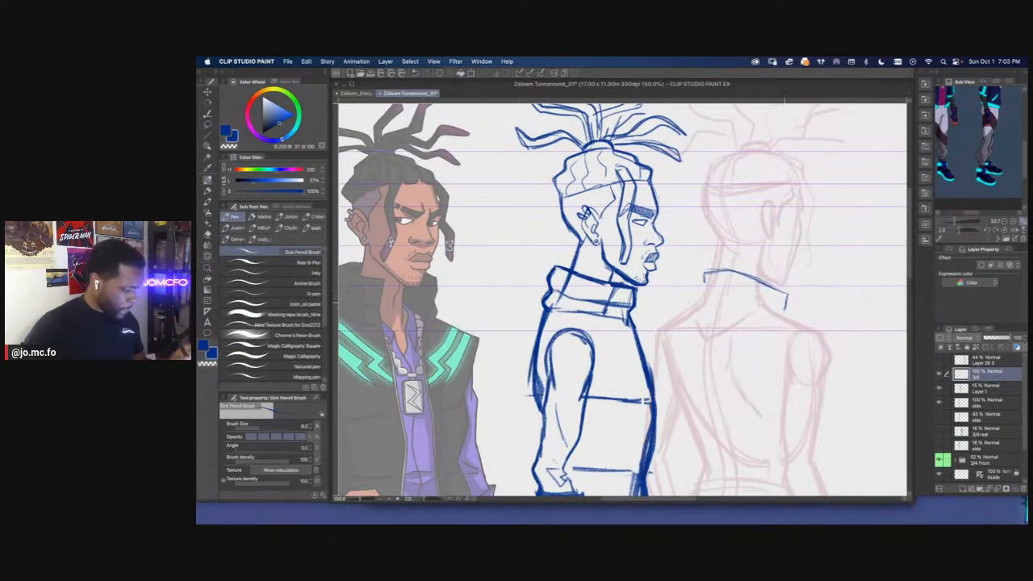
{"action": "left_click_drag", "start_coordinate": [770, 319], "coordinate": [761, 313]}
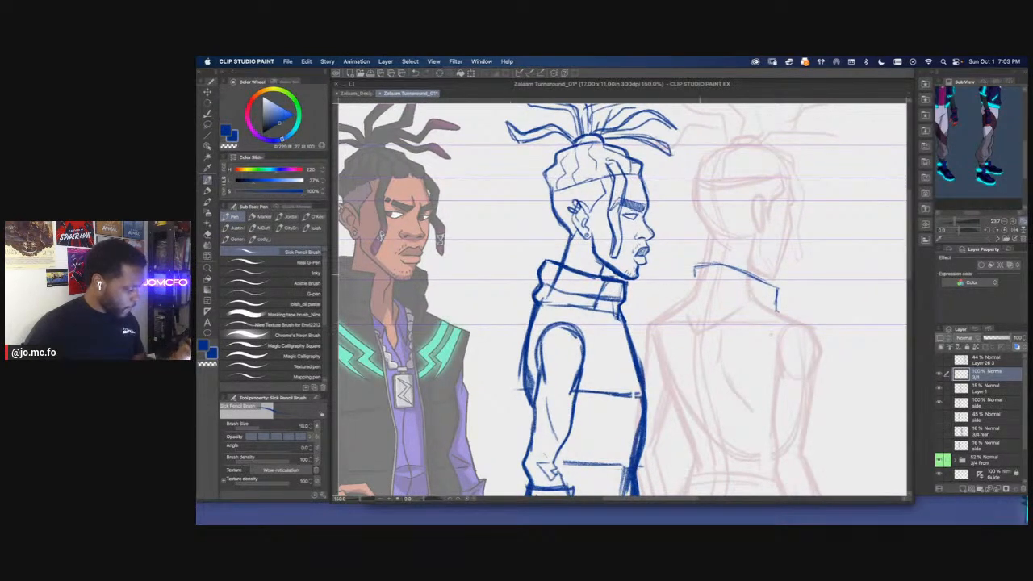
{"action": "mouse_move", "coordinate": [778, 303]}
{"action": "left_mouse_down"}
{"action": "mouse_move", "coordinate": [696, 285]}
{"action": "mouse_move", "coordinate": [689, 304]}
{"action": "mouse_move", "coordinate": [671, 286]}
{"action": "left_mouse_up"}
{"action": "mouse_move", "coordinate": [767, 296]}
{"action": "left_mouse_down"}
{"action": "mouse_move", "coordinate": [743, 284]}
{"action": "mouse_move", "coordinate": [799, 312]}
{"action": "left_mouse_up"}
{"action": "mouse_move", "coordinate": [671, 269]}
{"action": "left_mouse_down"}
{"action": "mouse_move", "coordinate": [731, 258]}
{"action": "mouse_move", "coordinate": [685, 290]}
{"action": "left_mouse_up"}
Draw the near armhole edge of the rear view's vest, curving down from the shoulder corner
{"action": "key", "text": "super+minus"}
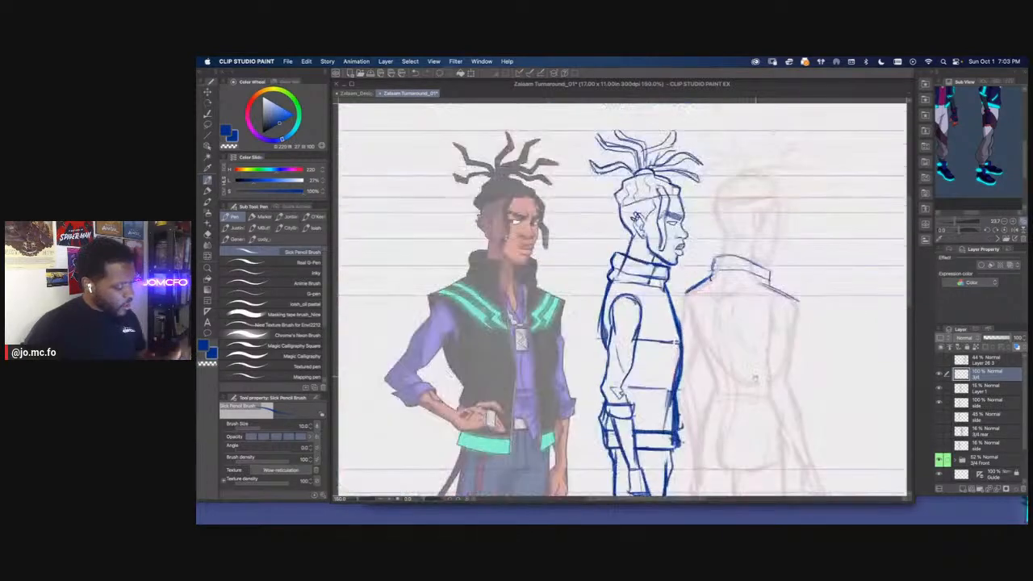
{"action": "left_click_drag", "start_coordinate": [716, 328], "coordinate": [722, 303]}
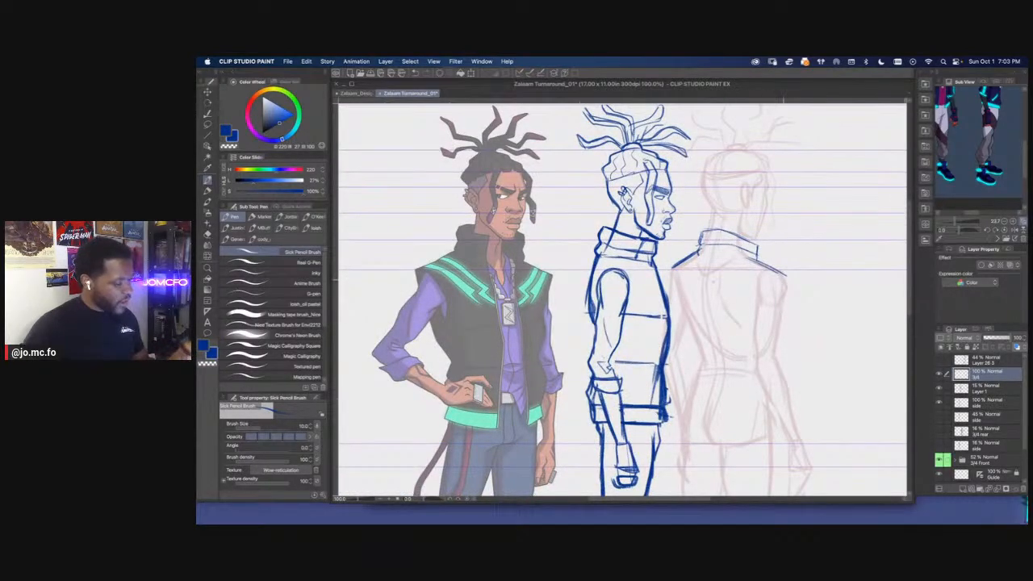
{"action": "left_click_drag", "start_coordinate": [421, 293], "coordinate": [620, 319]}
{"action": "key", "text": "super+plus"}
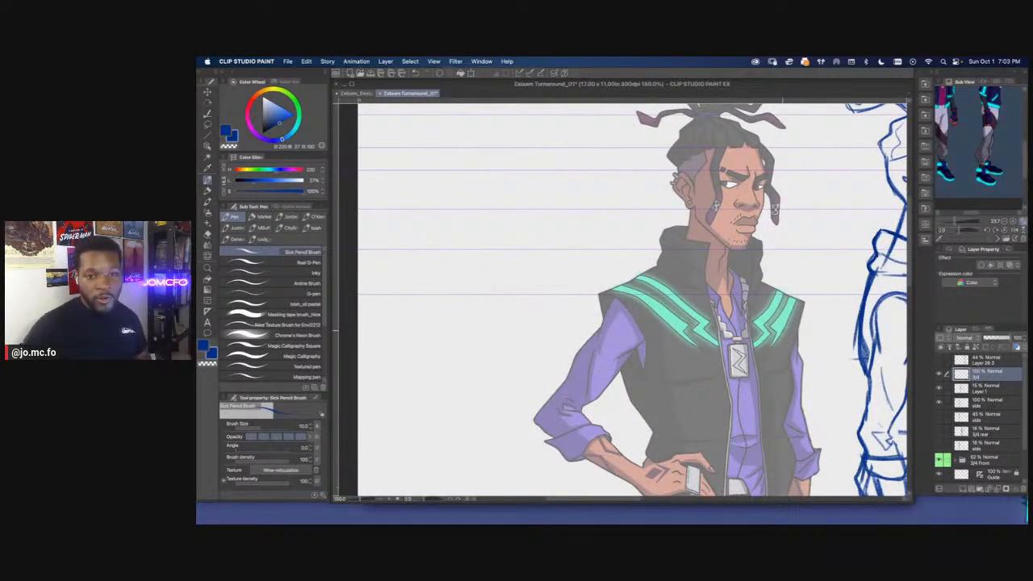
{"action": "left_click_drag", "start_coordinate": [757, 315], "coordinate": [556, 308]}
{"action": "left_click_drag", "start_coordinate": [690, 314], "coordinate": [605, 310]}
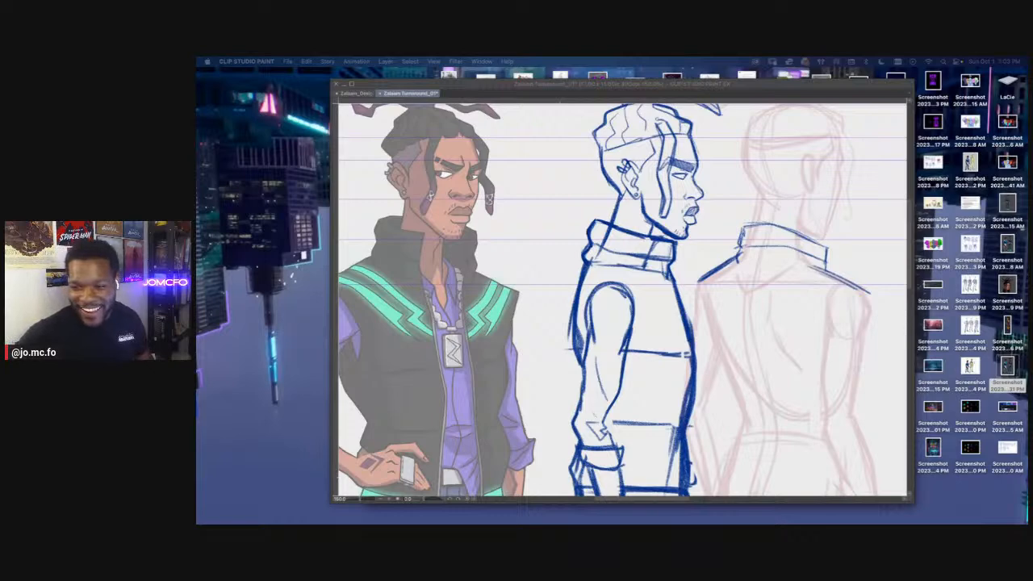
{"action": "left_click", "coordinate": [732, 316]}
{"action": "left_click_drag", "start_coordinate": [711, 307], "coordinate": [611, 257]}
{"action": "left_click_drag", "start_coordinate": [598, 233], "coordinate": [619, 292]}
{"action": "left_click_drag", "start_coordinate": [622, 294], "coordinate": [679, 319]}
{"action": "mouse_move", "coordinate": [656, 257]}
{"action": "left_mouse_down"}
{"action": "mouse_move", "coordinate": [690, 351]}
{"action": "mouse_move", "coordinate": [667, 318]}
{"action": "mouse_move", "coordinate": [695, 361]}
{"action": "mouse_move", "coordinate": [697, 303]}
{"action": "left_mouse_up"}
Reinforce the rear view's collar outline and the slope of the far shoulder
{"action": "left_click_drag", "start_coordinate": [763, 191], "coordinate": [803, 205]}
{"action": "left_click_drag", "start_coordinate": [725, 195], "coordinate": [814, 212]}
{"action": "left_click_drag", "start_coordinate": [739, 193], "coordinate": [787, 201]}
{"action": "mouse_move", "coordinate": [751, 161]}
{"action": "left_mouse_down"}
{"action": "mouse_move", "coordinate": [810, 180]}
{"action": "mouse_move", "coordinate": [813, 197]}
{"action": "mouse_move", "coordinate": [792, 170]}
{"action": "mouse_move", "coordinate": [731, 160]}
{"action": "left_mouse_up"}
{"action": "left_click_drag", "start_coordinate": [797, 202], "coordinate": [854, 228]}
Draw the rear vest's curved centre back line down from the collar and a hem line across the hips
{"action": "scroll", "coordinate": [835, 234], "scroll_direction": "down", "scroll_amount": 2}
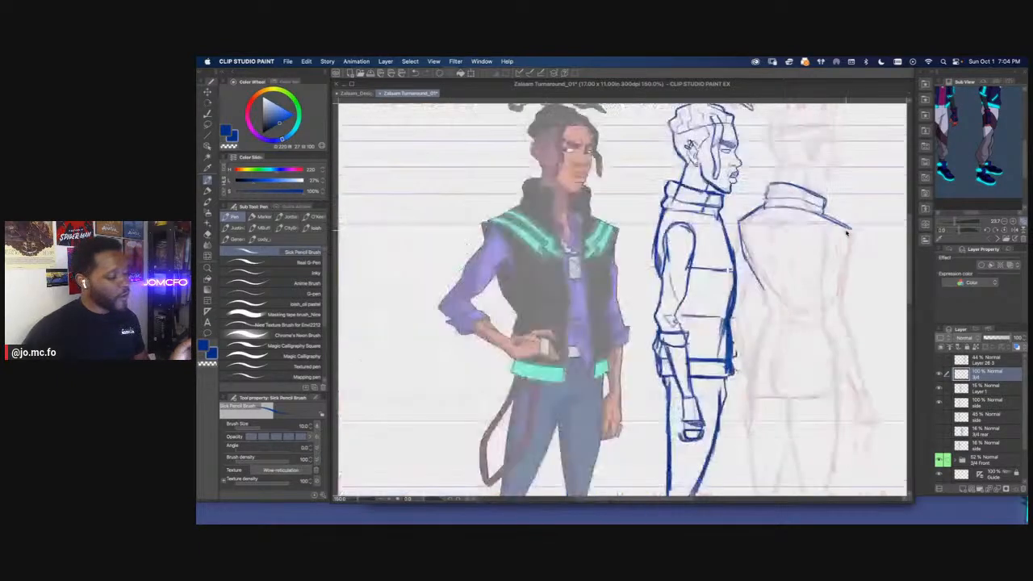
{"action": "scroll", "coordinate": [800, 211], "scroll_direction": "up", "scroll_amount": 2}
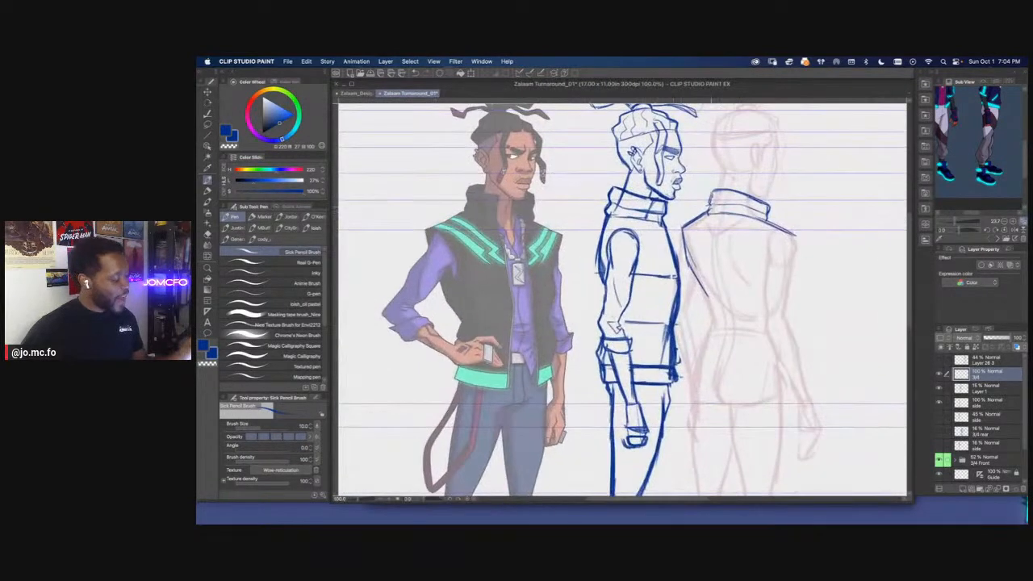
{"action": "mouse_move", "coordinate": [704, 209]}
{"action": "left_mouse_down"}
{"action": "mouse_move", "coordinate": [708, 195]}
{"action": "mouse_move", "coordinate": [725, 313]}
{"action": "left_mouse_up"}
{"action": "left_click_drag", "start_coordinate": [715, 250], "coordinate": [729, 329]}
{"action": "left_click_drag", "start_coordinate": [719, 286], "coordinate": [725, 373]}
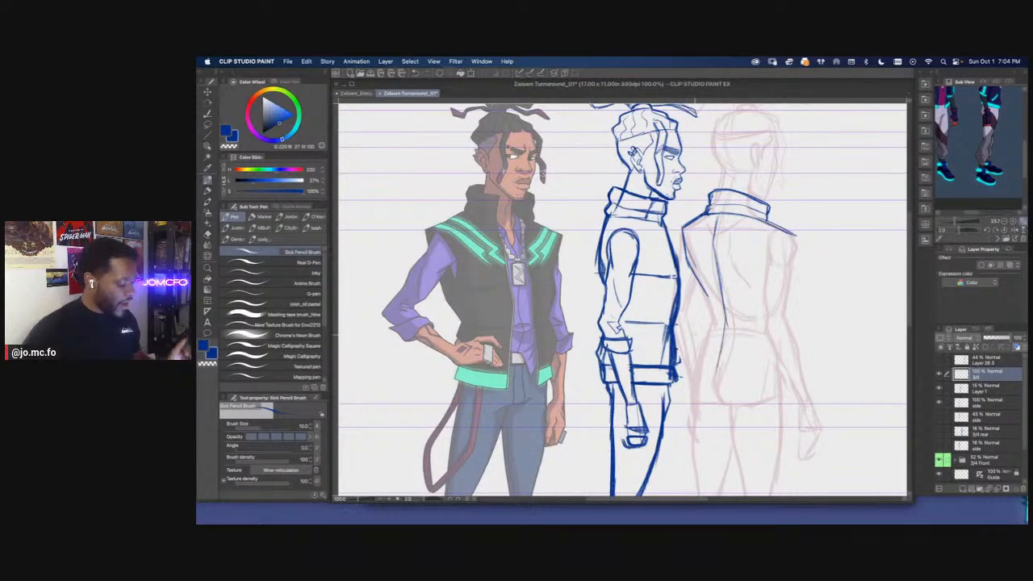
{"action": "left_click_drag", "start_coordinate": [650, 397], "coordinate": [605, 376]}
{"action": "mouse_move", "coordinate": [675, 359]}
{"action": "left_mouse_down"}
{"action": "mouse_move", "coordinate": [741, 360]}
{"action": "mouse_move", "coordinate": [724, 360]}
{"action": "left_mouse_up"}
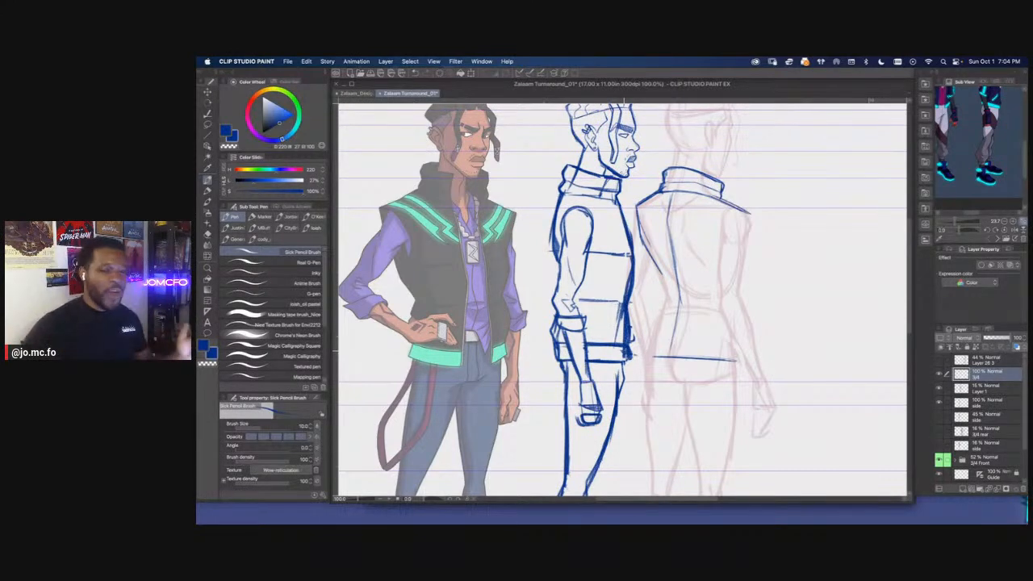
Lasso the rear view's collar, adjust it slightly with a transformation, and clear the selection
{"action": "key", "text": "super+plus"}
{"action": "key", "text": "super+plus"}
{"action": "left_click_drag", "start_coordinate": [719, 253], "coordinate": [761, 409]}
{"action": "key", "text": "m"}
{"action": "mouse_move", "coordinate": [769, 280]}
{"action": "left_mouse_down"}
{"action": "mouse_move", "coordinate": [686, 279]}
{"action": "mouse_move", "coordinate": [668, 261]}
{"action": "mouse_move", "coordinate": [682, 251]}
{"action": "left_mouse_up"}
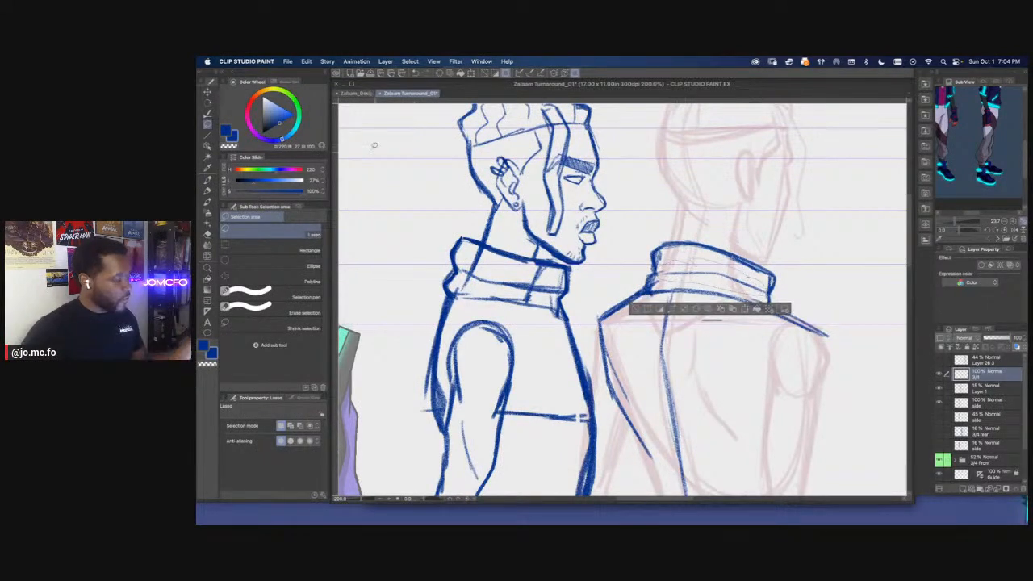
{"action": "left_click", "coordinate": [307, 62]}
{"action": "left_click", "coordinate": [307, 62]}
{"action": "left_click", "coordinate": [308, 62]}
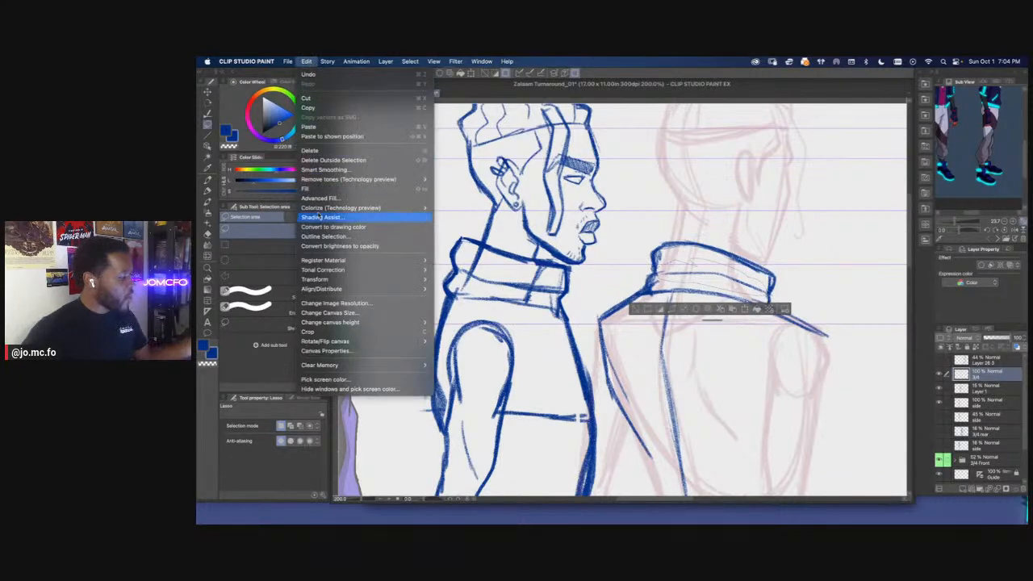
{"action": "mouse_move", "coordinate": [327, 279]}
{"action": "left_click", "coordinate": [467, 379]}
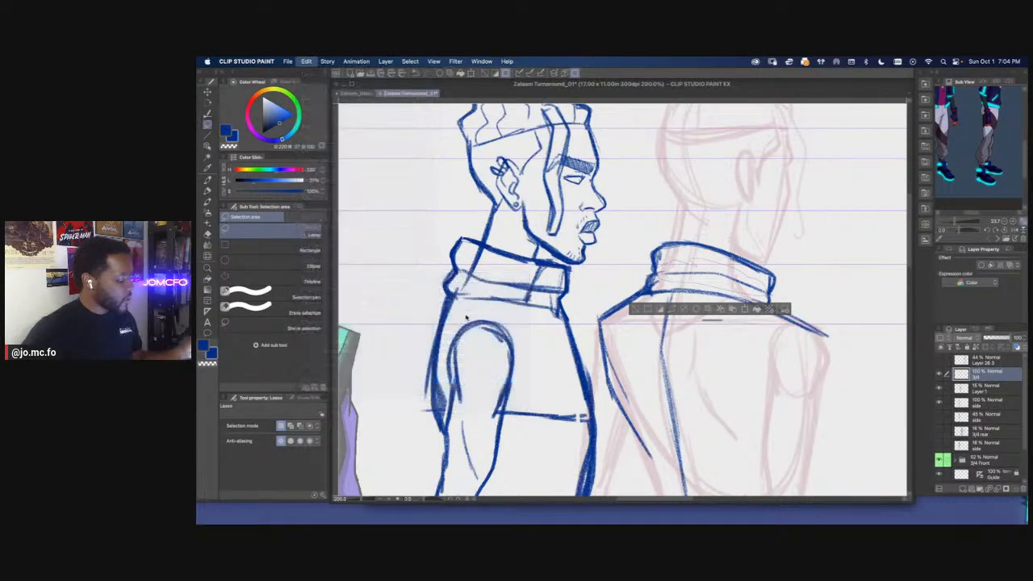
{"action": "left_click_drag", "start_coordinate": [657, 269], "coordinate": [658, 270]}
{"action": "key", "text": "Return"}
{"action": "key", "text": "super+d"}
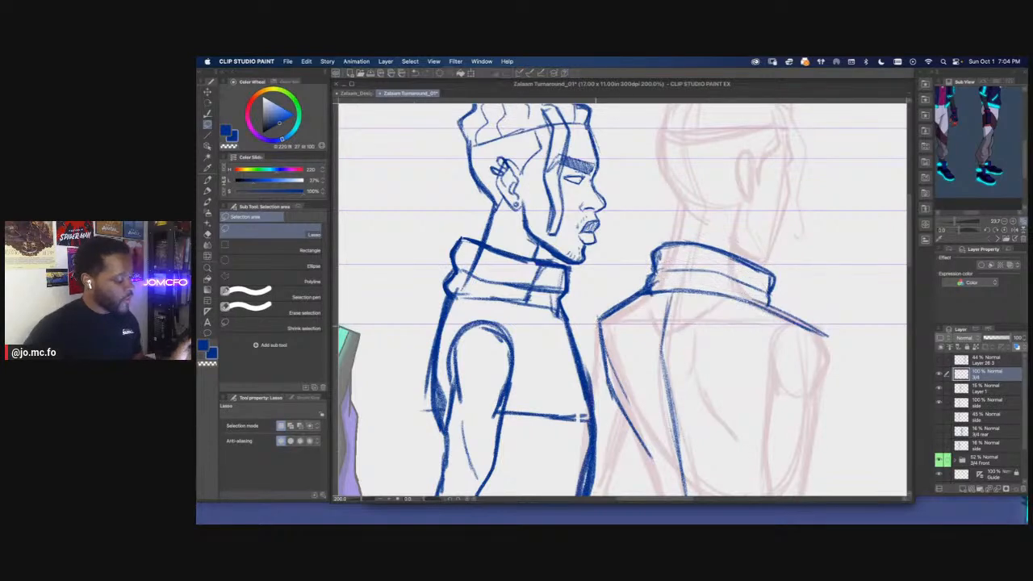
Shift the rear body sketch and its blue vest lines slightly away from the side view
{"action": "key", "text": "super+0"}
{"action": "left_click_drag", "start_coordinate": [622, 360], "coordinate": [721, 381]}
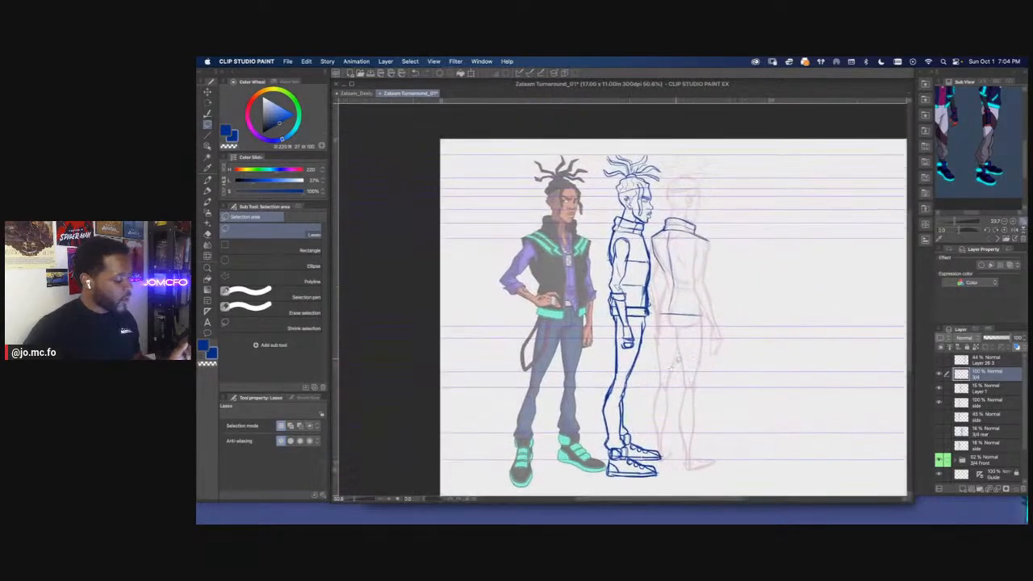
{"action": "left_click", "coordinate": [968, 393], "text": "shift"}
{"action": "key", "text": "super+t"}
{"action": "left_click_drag", "start_coordinate": [685, 343], "coordinate": [707, 344]}
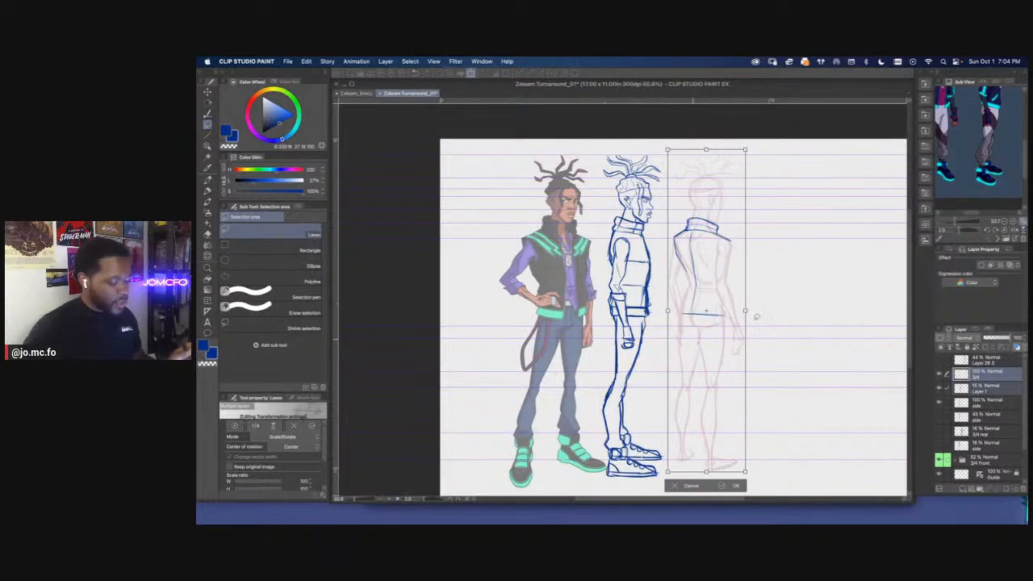
{"action": "key", "text": "Return"}
Draw the near side contour of the rear view's vest from the armhole down to the hem on the 3/4 layer
{"action": "left_click", "coordinate": [961, 378]}
{"action": "key", "text": "super+plus"}
{"action": "key", "text": "p"}
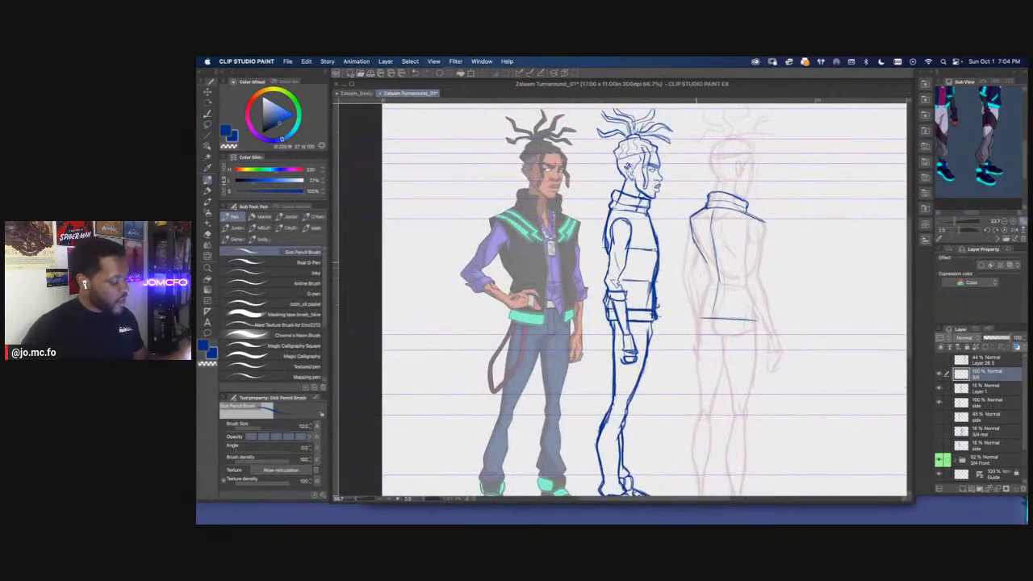
{"action": "mouse_move", "coordinate": [700, 251]}
{"action": "left_mouse_down"}
{"action": "mouse_move", "coordinate": [710, 273]}
{"action": "mouse_move", "coordinate": [696, 314]}
{"action": "left_mouse_up"}
{"action": "key", "text": "bracketright"}
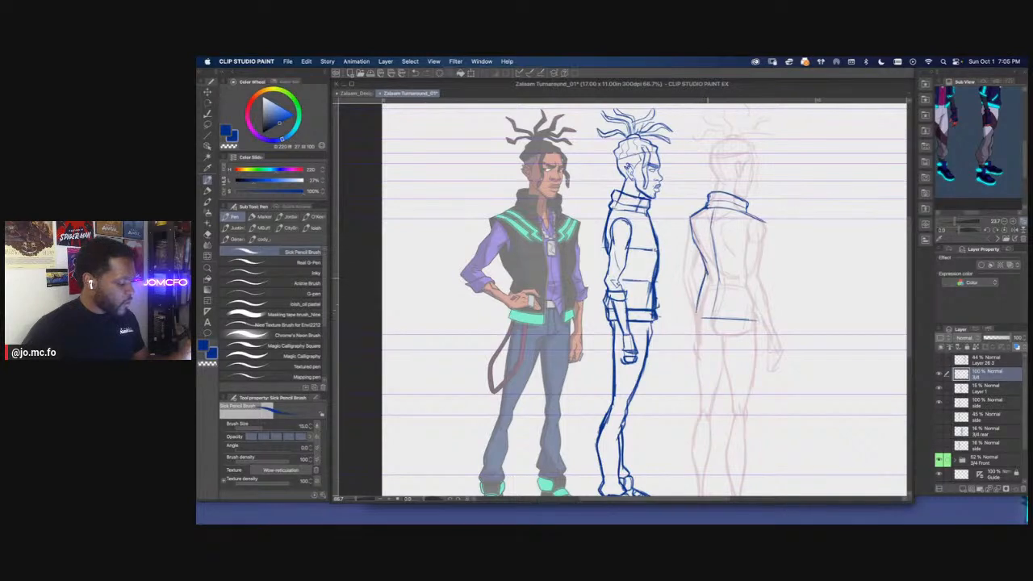
Add a second hem line to form the rear vest's waistband, adjust the lassoed lines with a transformation, and clear the selection
{"action": "left_click_drag", "start_coordinate": [706, 277], "coordinate": [696, 313]}
{"action": "scroll", "coordinate": [622, 298], "scroll_direction": "right", "scroll_amount": 4}
{"action": "mouse_move", "coordinate": [628, 307]}
{"action": "left_mouse_down"}
{"action": "mouse_move", "coordinate": [694, 307]}
{"action": "mouse_move", "coordinate": [642, 326]}
{"action": "mouse_move", "coordinate": [633, 305]}
{"action": "left_mouse_up"}
{"action": "key", "text": "m"}
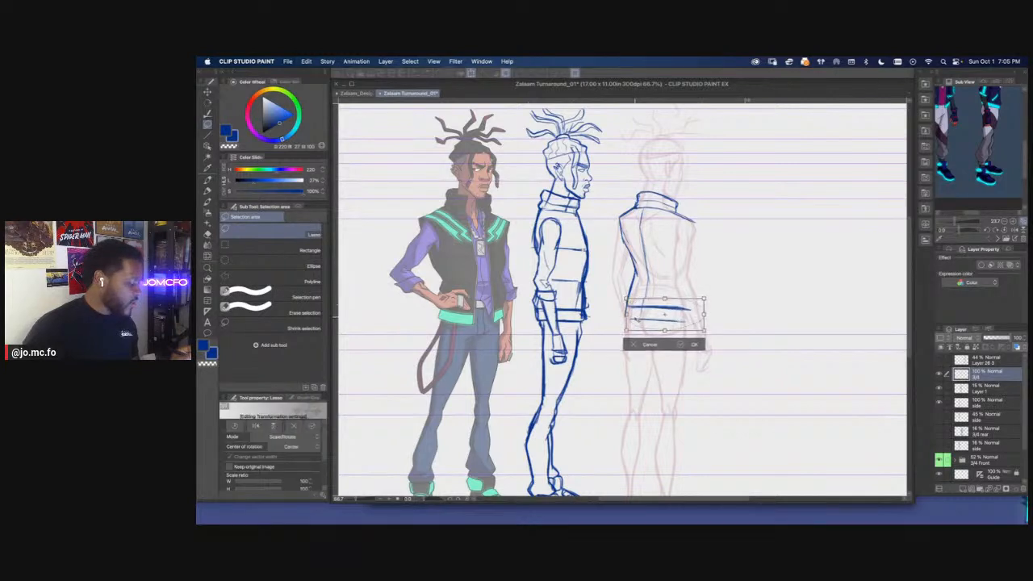
{"action": "key", "text": "super+d"}
{"action": "left_click_drag", "start_coordinate": [611, 313], "coordinate": [677, 352]}
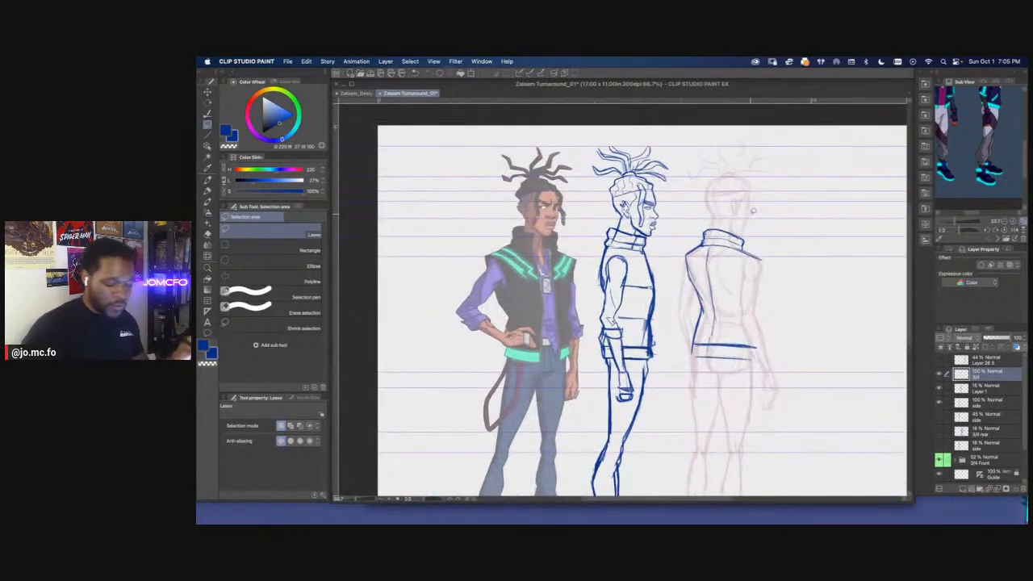
Draw the rear view's right shoulder tip, armhole and outer upper arm, reducing the brush size to 12
{"action": "key", "text": "e"}
{"action": "key", "text": "p"}
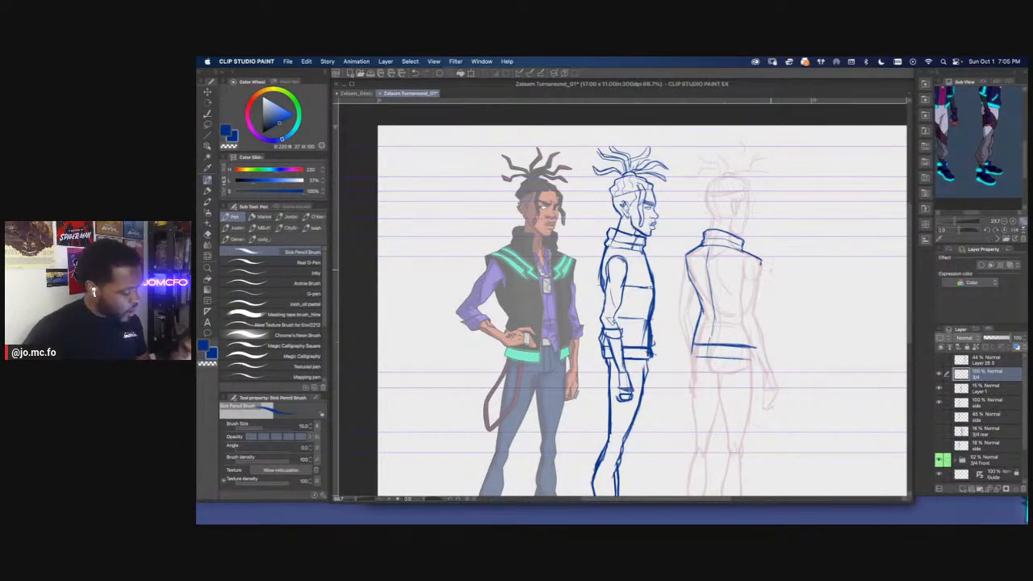
{"action": "scroll", "coordinate": [739, 305], "scroll_direction": "up", "scroll_amount": 3}
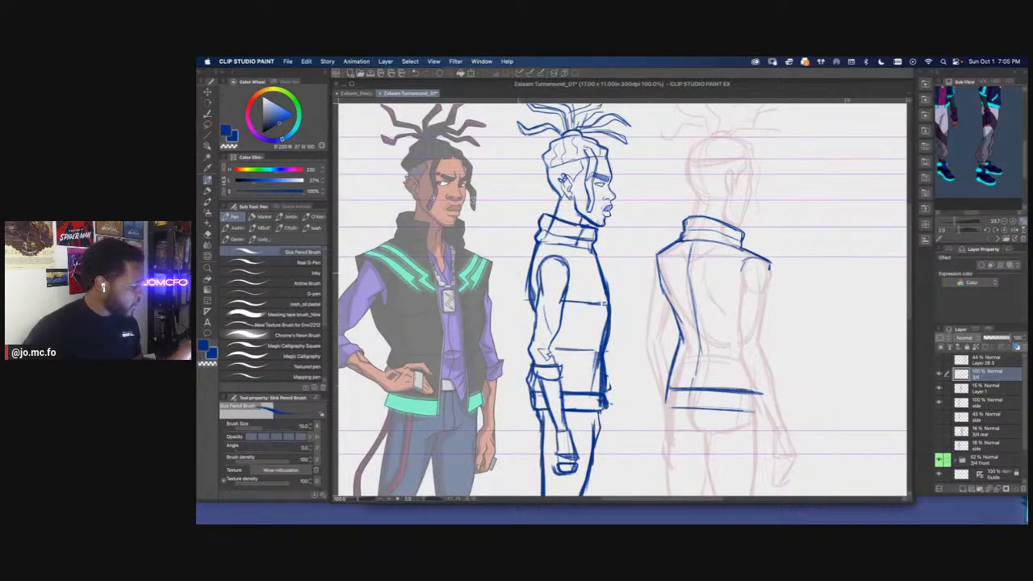
{"action": "key", "text": "bracketleft"}
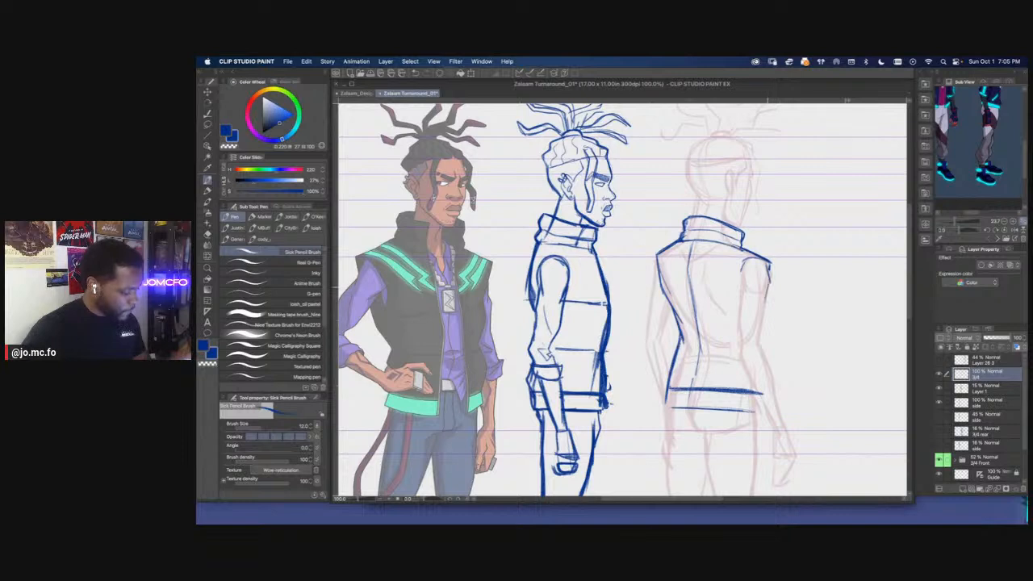
{"action": "left_click_drag", "start_coordinate": [742, 271], "coordinate": [741, 300]}
Draw the rear view's left upper arm down to the elbow and save the file
{"action": "mouse_move", "coordinate": [647, 274]}
{"action": "left_mouse_down"}
{"action": "mouse_move", "coordinate": [683, 268]}
{"action": "mouse_move", "coordinate": [675, 327]}
{"action": "mouse_move", "coordinate": [694, 334]}
{"action": "left_mouse_up"}
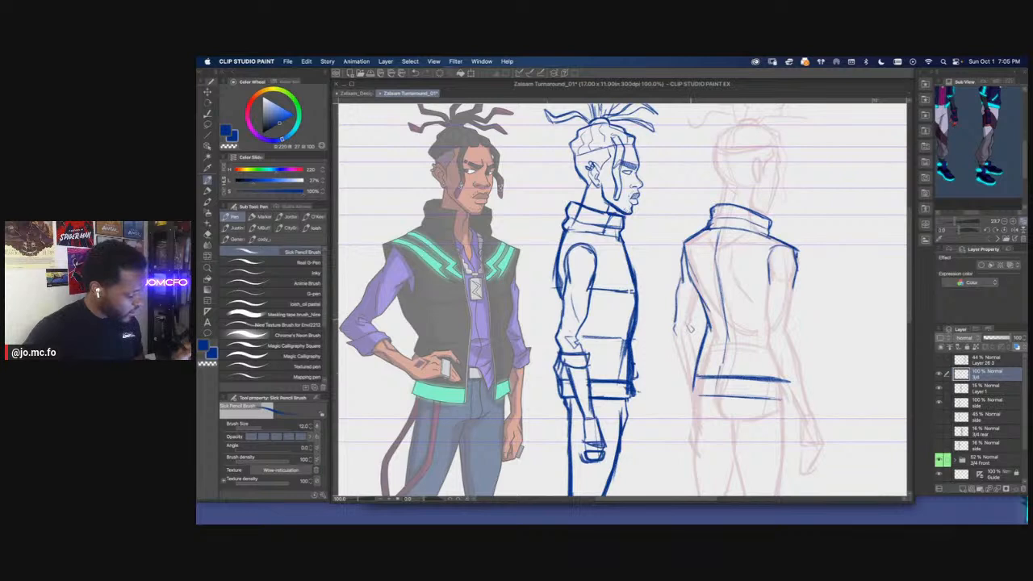
{"action": "left_click_drag", "start_coordinate": [700, 297], "coordinate": [692, 332]}
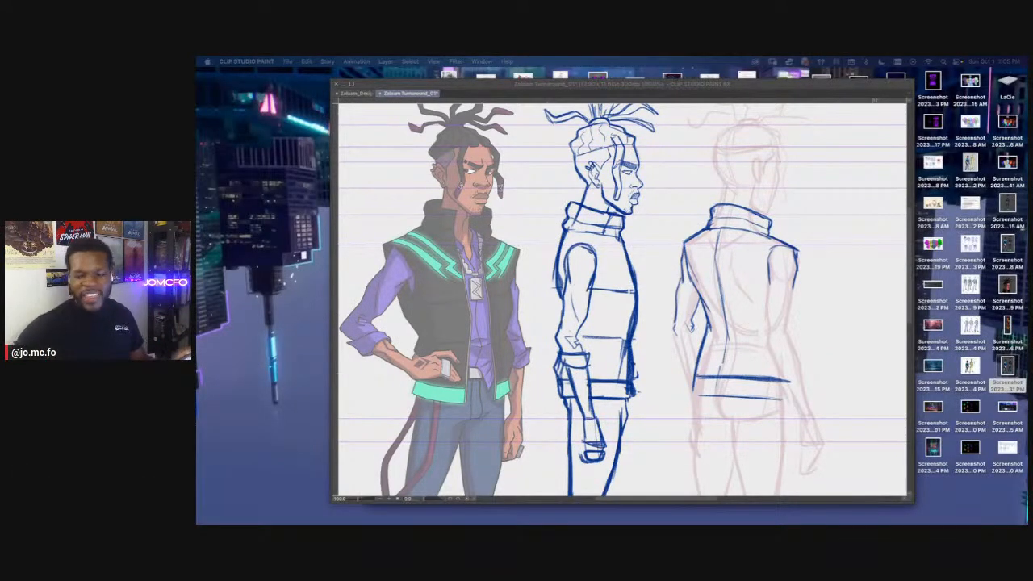
{"action": "left_click", "coordinate": [679, 338]}
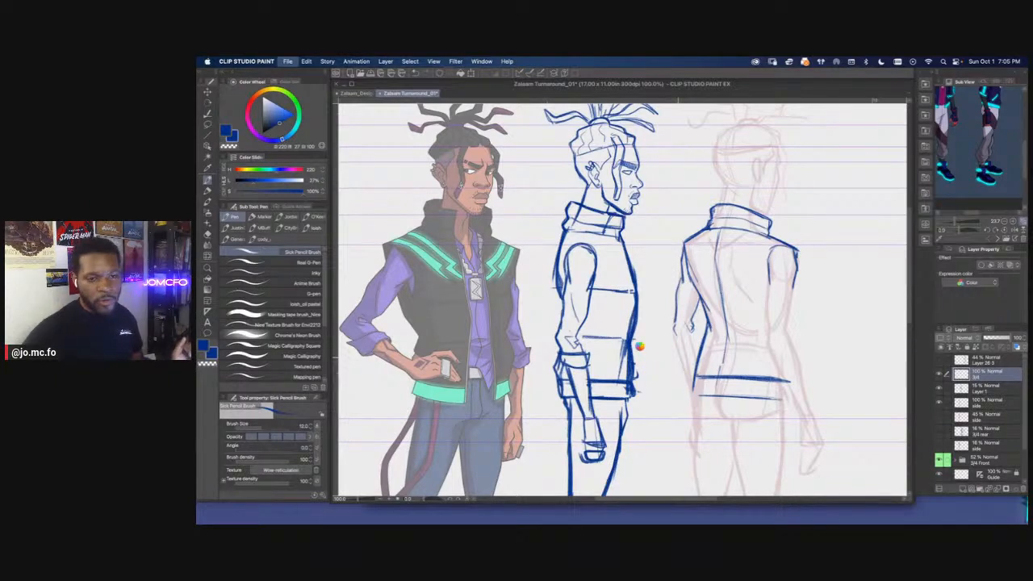
{"action": "key", "text": "super+s"}
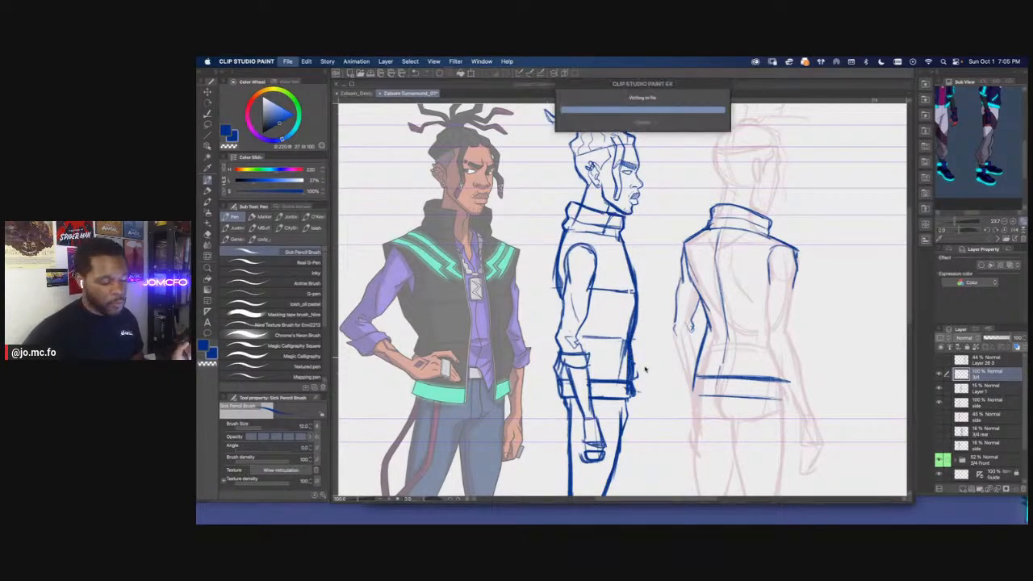
Draw the rolled sleeve cuff below the elbow of the rear view's left arm
{"action": "mouse_move", "coordinate": [649, 376]}
{"action": "left_mouse_down"}
{"action": "mouse_move", "coordinate": [623, 335]}
{"action": "mouse_move", "coordinate": [727, 355]}
{"action": "left_mouse_up"}
{"action": "left_click_drag", "start_coordinate": [626, 280], "coordinate": [631, 286]}
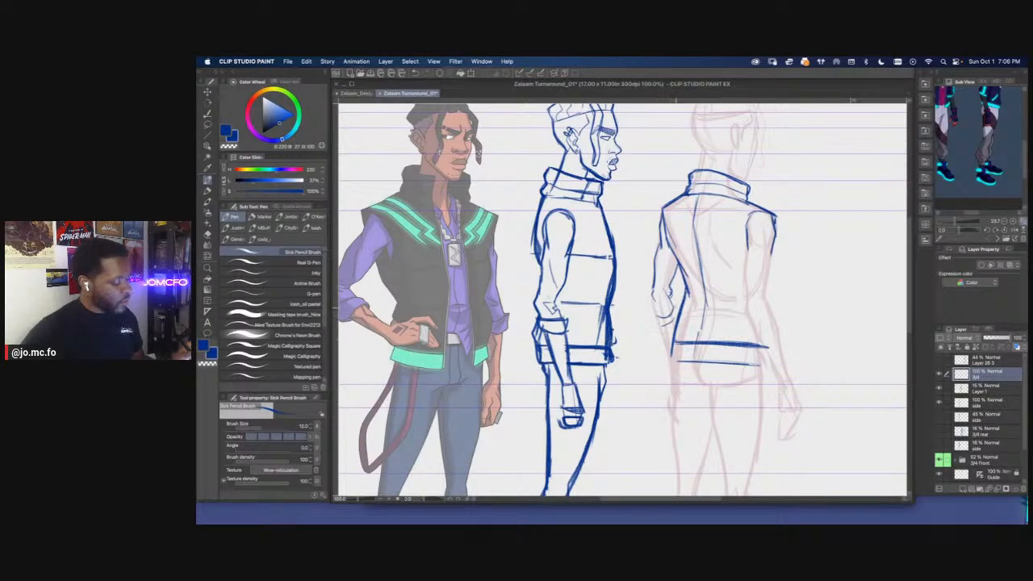
{"action": "mouse_move", "coordinate": [664, 306]}
{"action": "left_mouse_down"}
{"action": "mouse_move", "coordinate": [673, 316]}
{"action": "mouse_move", "coordinate": [656, 315]}
{"action": "mouse_move", "coordinate": [673, 308]}
{"action": "left_mouse_up"}
{"action": "left_click_drag", "start_coordinate": [657, 293], "coordinate": [653, 321]}
{"action": "mouse_move", "coordinate": [653, 317]}
{"action": "left_mouse_down"}
{"action": "mouse_move", "coordinate": [661, 343]}
{"action": "mouse_move", "coordinate": [654, 333]}
{"action": "left_mouse_up"}
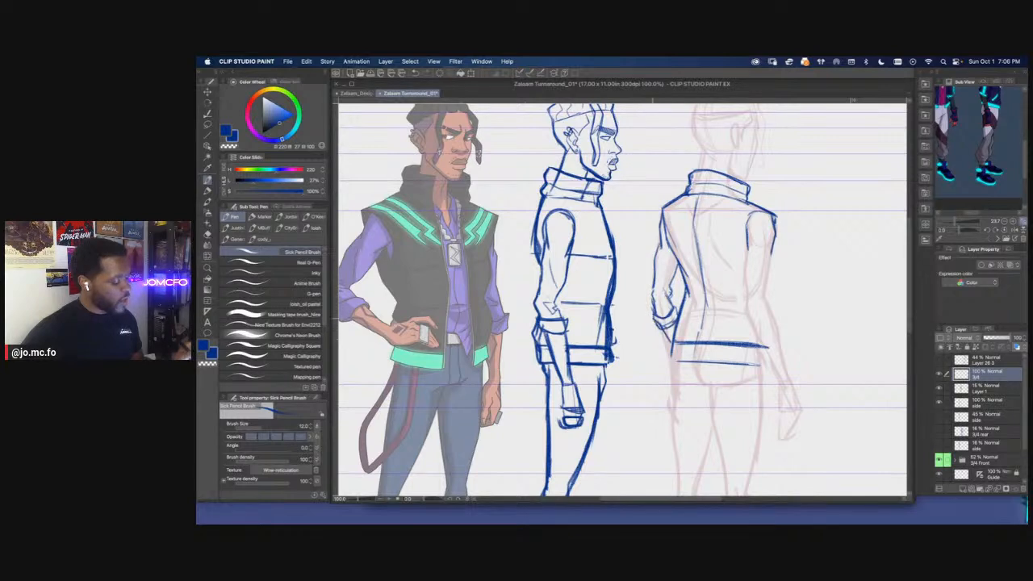
{"action": "left_click_drag", "start_coordinate": [721, 318], "coordinate": [716, 332]}
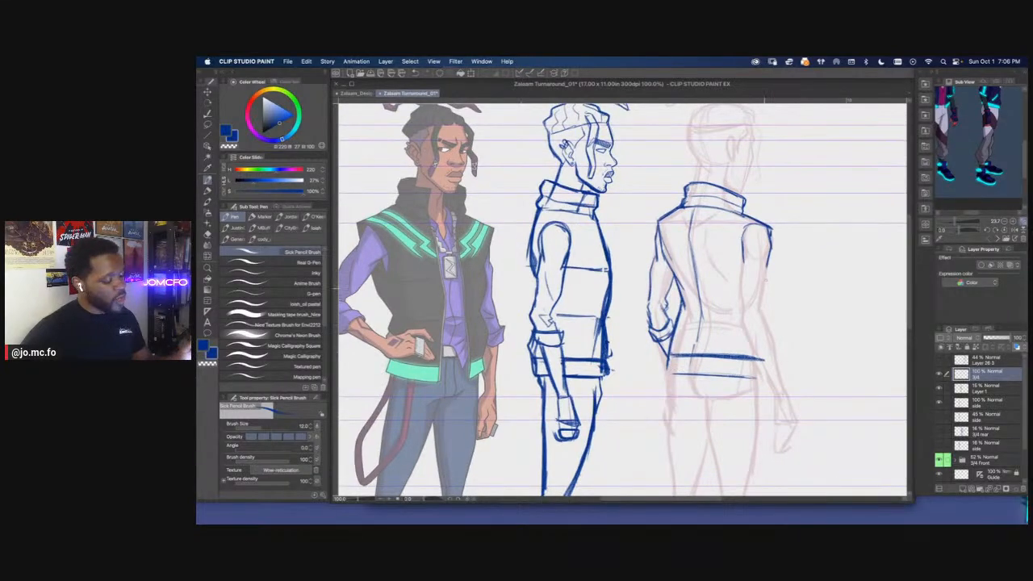
Draw the inner and outer contours of the rear view's right sleeve, ending in a rolled cuff
{"action": "left_click_drag", "start_coordinate": [765, 357], "coordinate": [763, 379]}
{"action": "mouse_move", "coordinate": [753, 299]}
{"action": "left_mouse_down"}
{"action": "mouse_move", "coordinate": [737, 303]}
{"action": "mouse_move", "coordinate": [728, 326]}
{"action": "left_mouse_up"}
{"action": "mouse_move", "coordinate": [731, 249]}
{"action": "left_mouse_down"}
{"action": "mouse_move", "coordinate": [752, 281]}
{"action": "mouse_move", "coordinate": [743, 322]}
{"action": "mouse_move", "coordinate": [762, 371]}
{"action": "left_mouse_up"}
{"action": "left_click_drag", "start_coordinate": [742, 302], "coordinate": [753, 328]}
{"action": "left_click_drag", "start_coordinate": [727, 255], "coordinate": [725, 289]}
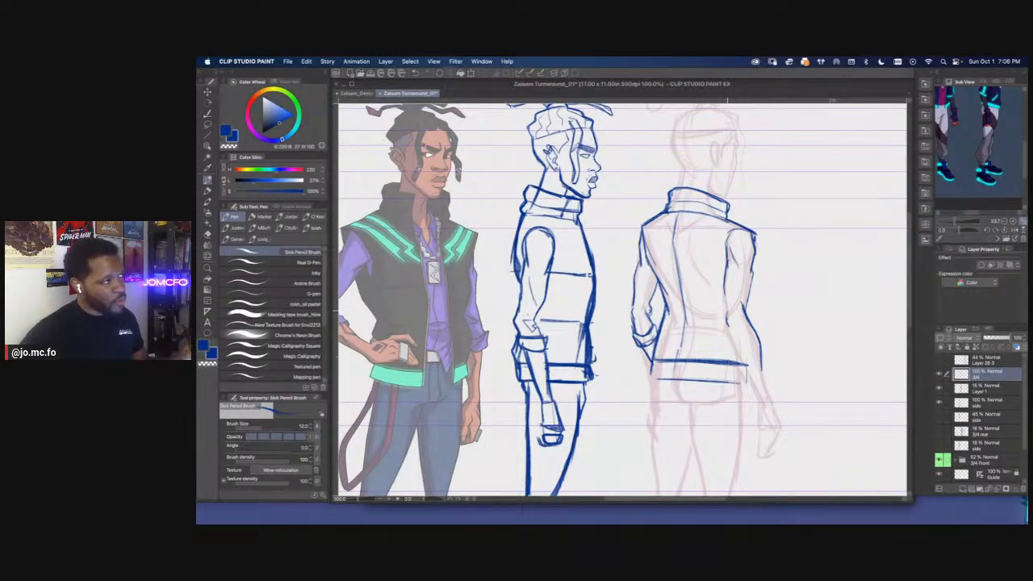
{"action": "mouse_move", "coordinate": [728, 279]}
{"action": "left_mouse_down"}
{"action": "mouse_move", "coordinate": [726, 322]}
{"action": "mouse_move", "coordinate": [741, 355]}
{"action": "mouse_move", "coordinate": [746, 345]}
{"action": "mouse_move", "coordinate": [733, 343]}
{"action": "mouse_move", "coordinate": [738, 356]}
{"action": "mouse_move", "coordinate": [727, 338]}
{"action": "mouse_move", "coordinate": [758, 350]}
{"action": "left_mouse_up"}
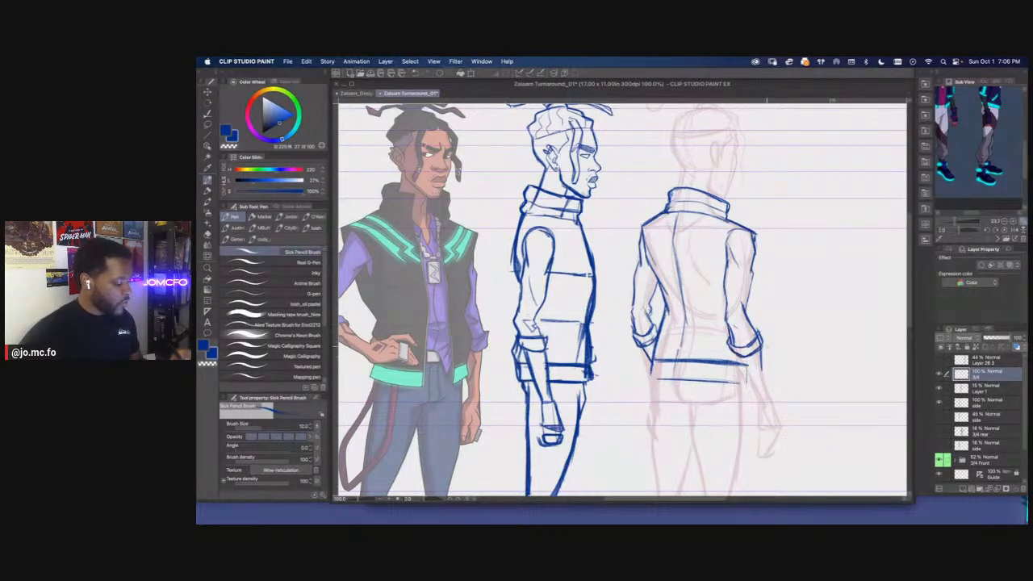
Draw the rear view's right forearm from the rolled cuff down to the wrist
{"action": "mouse_move", "coordinate": [754, 396]}
{"action": "left_mouse_down"}
{"action": "mouse_move", "coordinate": [737, 384]}
{"action": "mouse_move", "coordinate": [746, 343]}
{"action": "mouse_move", "coordinate": [759, 386]}
{"action": "left_mouse_up"}
{"action": "key", "text": "e"}
{"action": "key", "text": "p"}
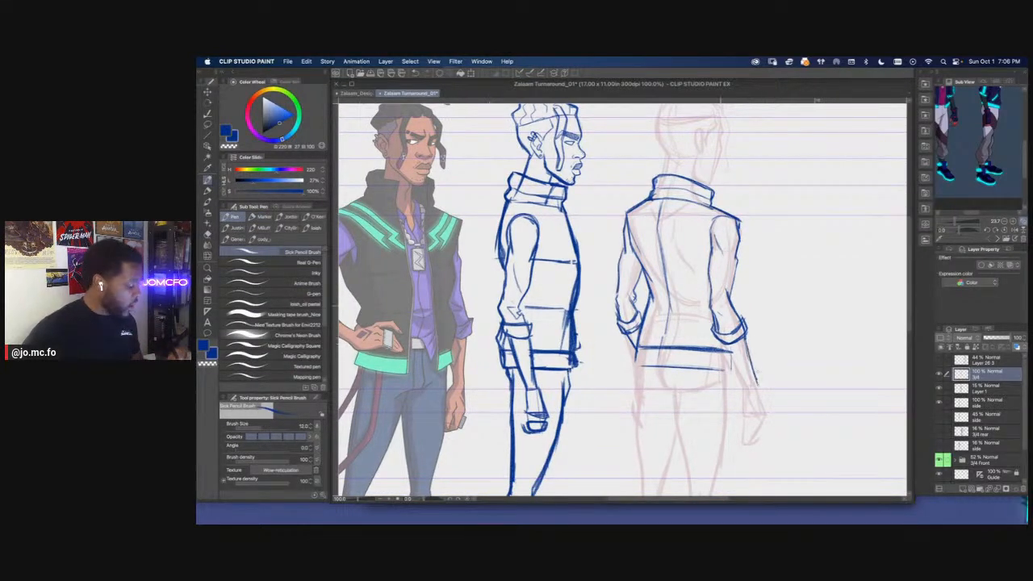
{"action": "left_click_drag", "start_coordinate": [729, 347], "coordinate": [748, 385]}
{"action": "left_click_drag", "start_coordinate": [728, 346], "coordinate": [748, 383]}
{"action": "left_click_drag", "start_coordinate": [744, 339], "coordinate": [758, 380]}
Sketch the rear view's right hand and bring the rear-facing figure into the reference view
{"action": "mouse_move", "coordinate": [735, 320]}
{"action": "left_mouse_down"}
{"action": "mouse_move", "coordinate": [766, 413]}
{"action": "mouse_move", "coordinate": [754, 415]}
{"action": "mouse_move", "coordinate": [769, 413]}
{"action": "left_mouse_up"}
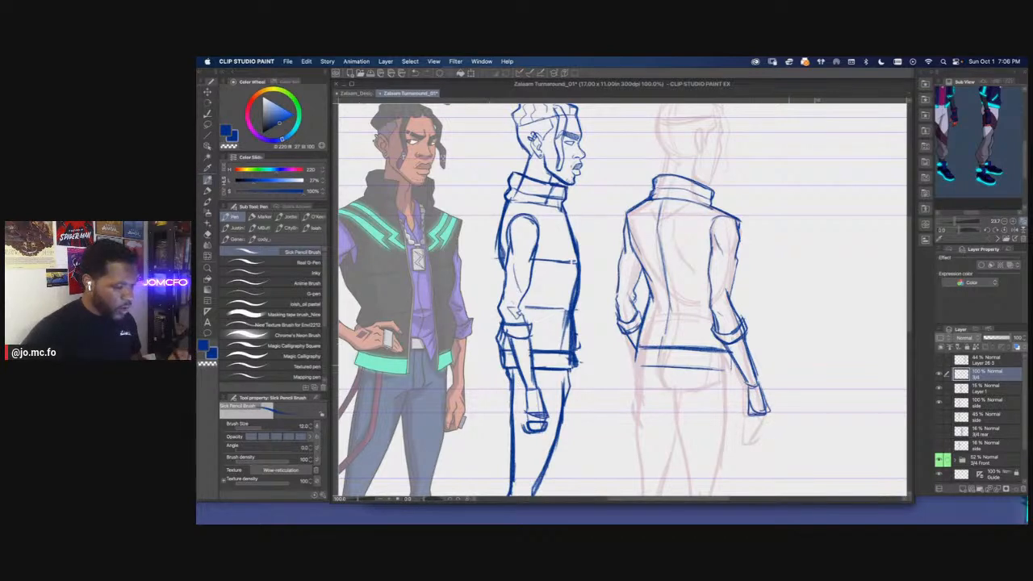
{"action": "left_click_drag", "start_coordinate": [978, 168], "coordinate": [851, 197]}
{"action": "mouse_move", "coordinate": [769, 412]}
{"action": "left_mouse_down"}
{"action": "mouse_move", "coordinate": [761, 428]}
{"action": "mouse_move", "coordinate": [746, 427]}
{"action": "mouse_move", "coordinate": [748, 411]}
{"action": "left_mouse_up"}
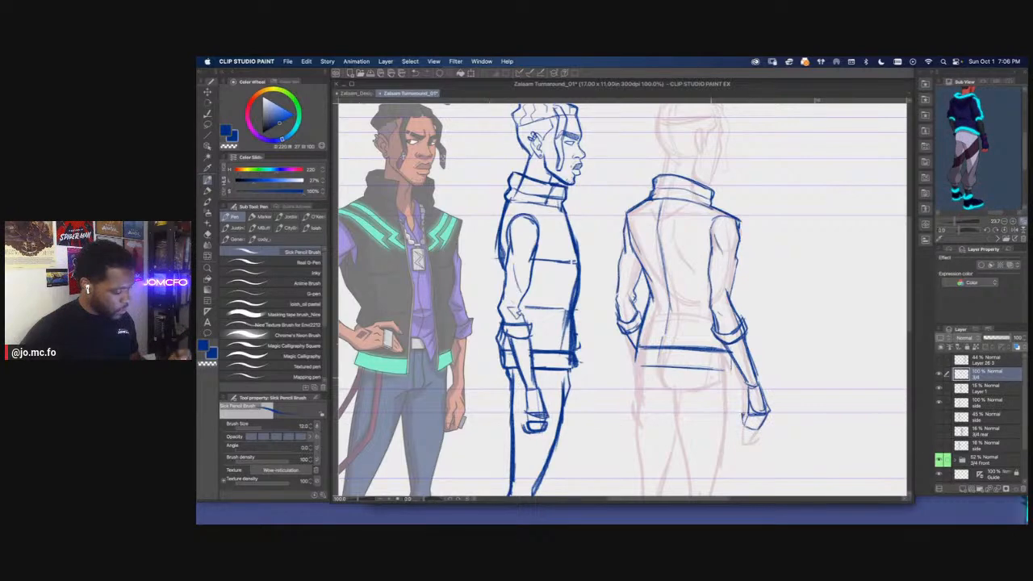
Strengthen the lower edge of the rear vest's waistband and close its sides
{"action": "key", "text": "super+minus"}
{"action": "key", "text": "super+minus"}
{"action": "key", "text": "super+plus"}
{"action": "key", "text": "super+plus"}
{"action": "mouse_move", "coordinate": [742, 370]}
{"action": "left_mouse_down"}
{"action": "mouse_move", "coordinate": [737, 380]}
{"action": "mouse_move", "coordinate": [638, 372]}
{"action": "left_mouse_up"}
{"action": "left_click_drag", "start_coordinate": [648, 320], "coordinate": [676, 325]}
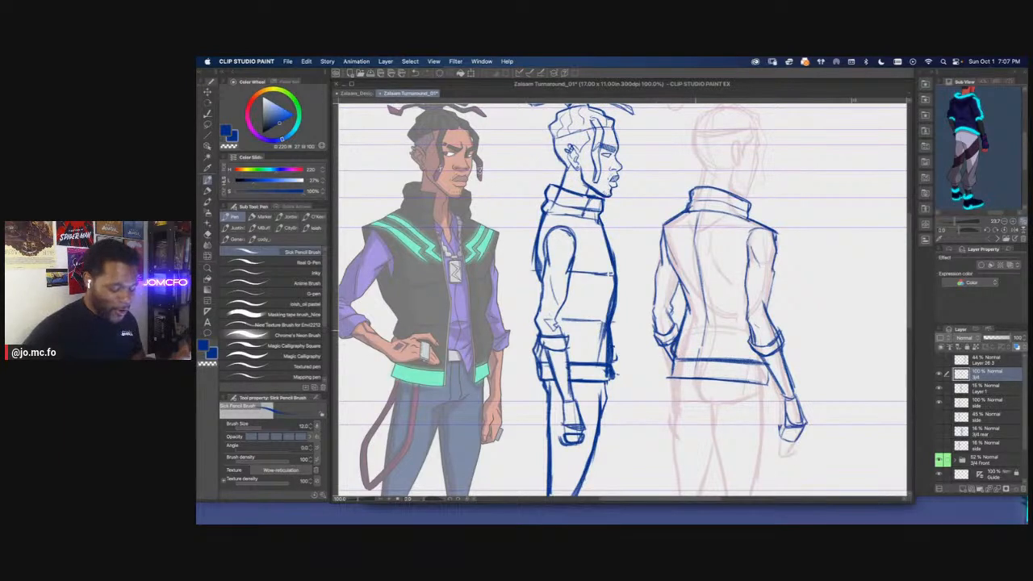
{"action": "key", "text": "e"}
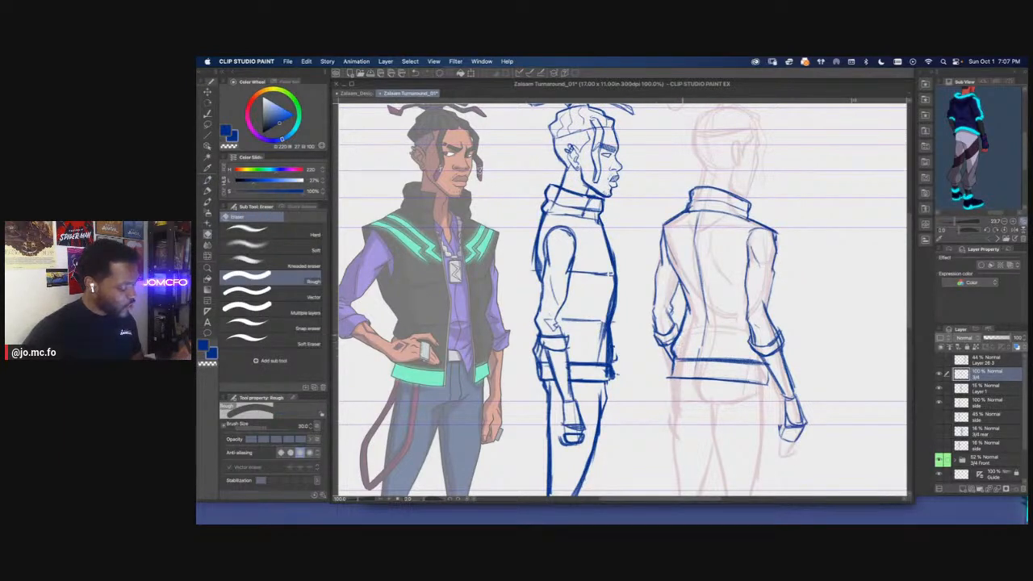
{"action": "key", "text": "p"}
{"action": "mouse_move", "coordinate": [673, 363]}
{"action": "left_mouse_down"}
{"action": "mouse_move", "coordinate": [669, 377]}
{"action": "mouse_move", "coordinate": [611, 343]}
{"action": "mouse_move", "coordinate": [541, 330]}
{"action": "mouse_move", "coordinate": [639, 337]}
{"action": "left_mouse_up"}
{"action": "left_click_drag", "start_coordinate": [546, 330], "coordinate": [620, 331]}
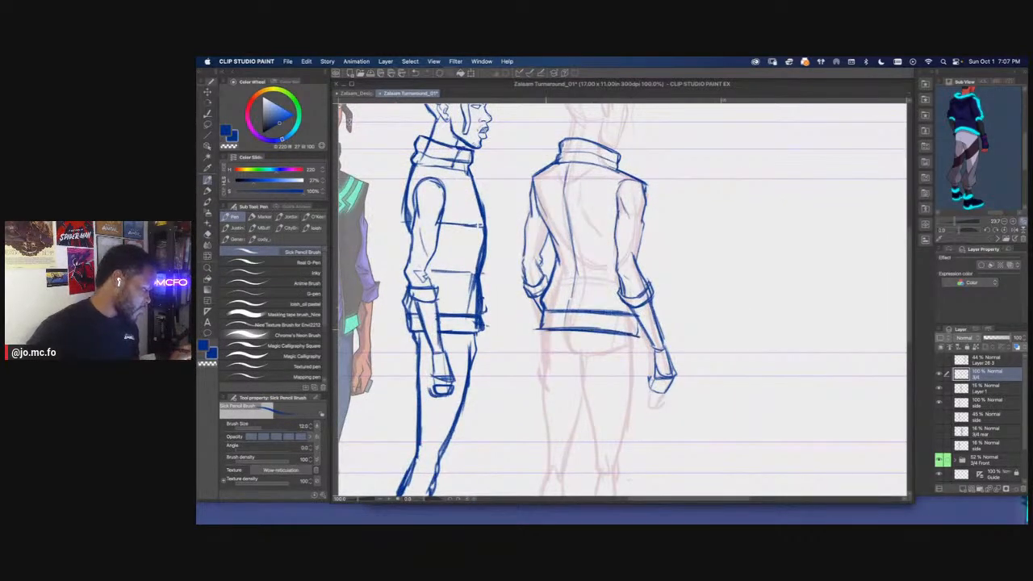
Draw a short curve for the seat of the trousers just below the rear vest's waistband
{"action": "left_click_drag", "start_coordinate": [474, 335], "coordinate": [602, 283]}
{"action": "key", "text": "super+minus"}
{"action": "left_click_drag", "start_coordinate": [668, 304], "coordinate": [716, 301]}
{"action": "left_click_drag", "start_coordinate": [640, 322], "coordinate": [666, 320]}
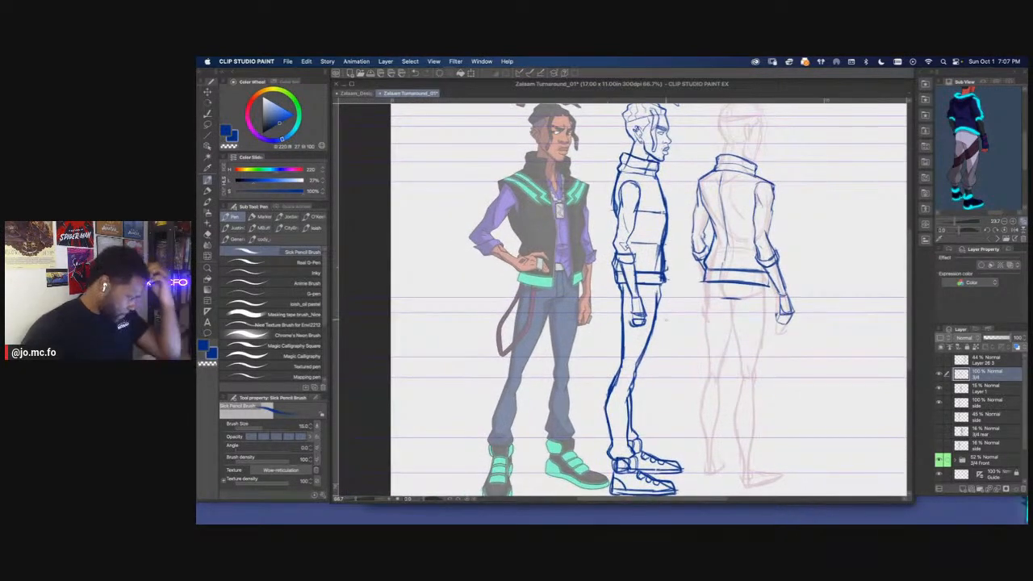
{"action": "left_click", "coordinate": [977, 401]}
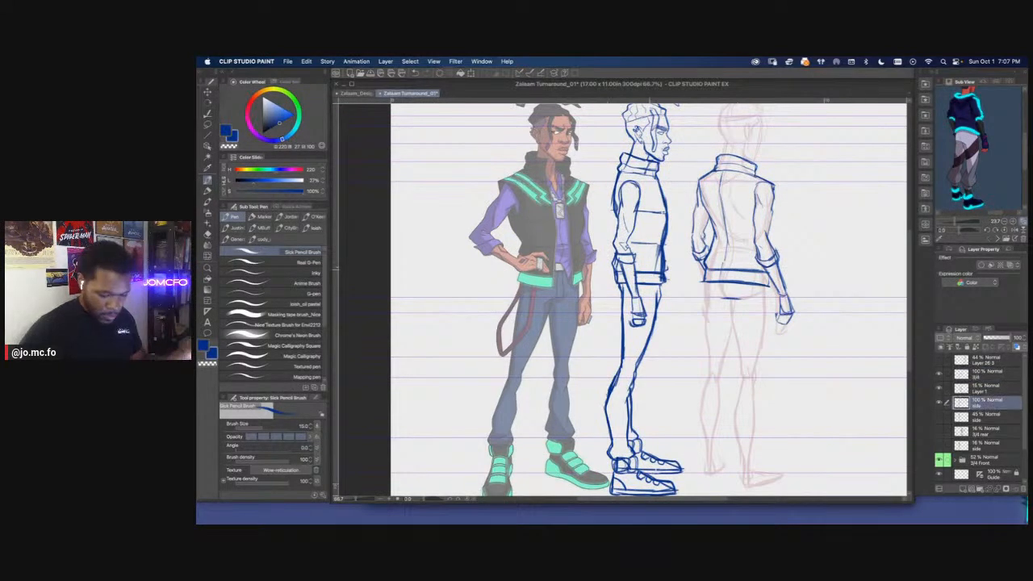
{"action": "key", "text": "e"}
{"action": "key", "text": "p"}
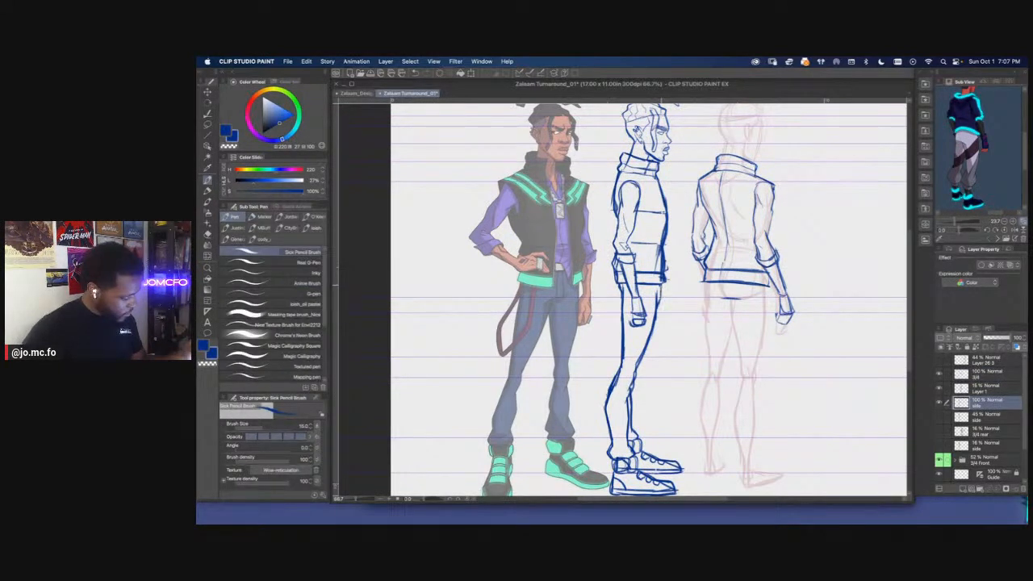
{"action": "left_click", "coordinate": [984, 374]}
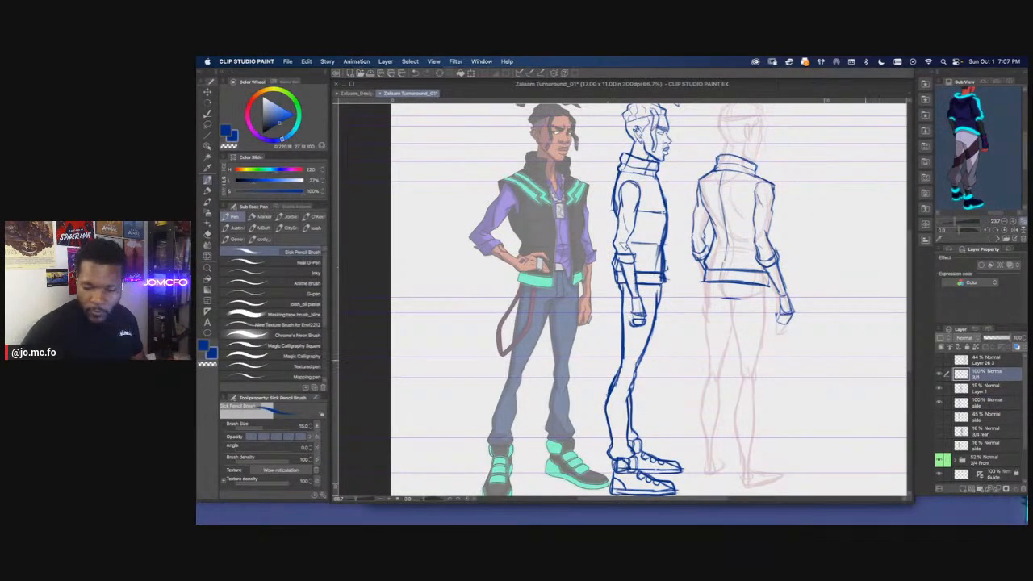
Draw a short line for the right hip below the rear vest's waistband on the 3/4 layer
{"action": "key", "text": "p"}
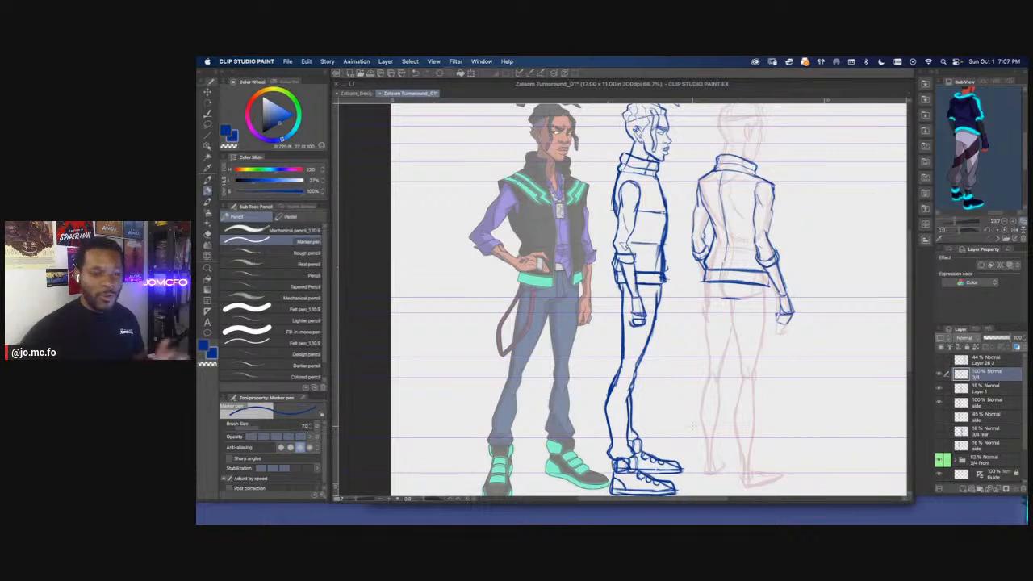
{"action": "mouse_move", "coordinate": [739, 308]}
{"action": "left_mouse_down"}
{"action": "mouse_move", "coordinate": [724, 295]}
{"action": "mouse_move", "coordinate": [750, 304]}
{"action": "left_mouse_up"}
{"action": "key", "text": "super+z"}
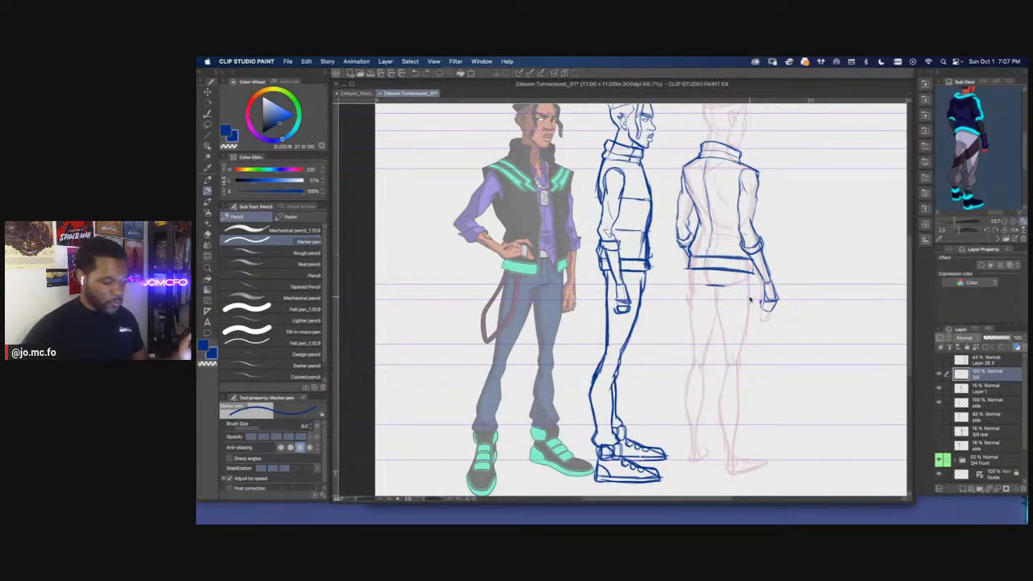
{"action": "key", "text": "p"}
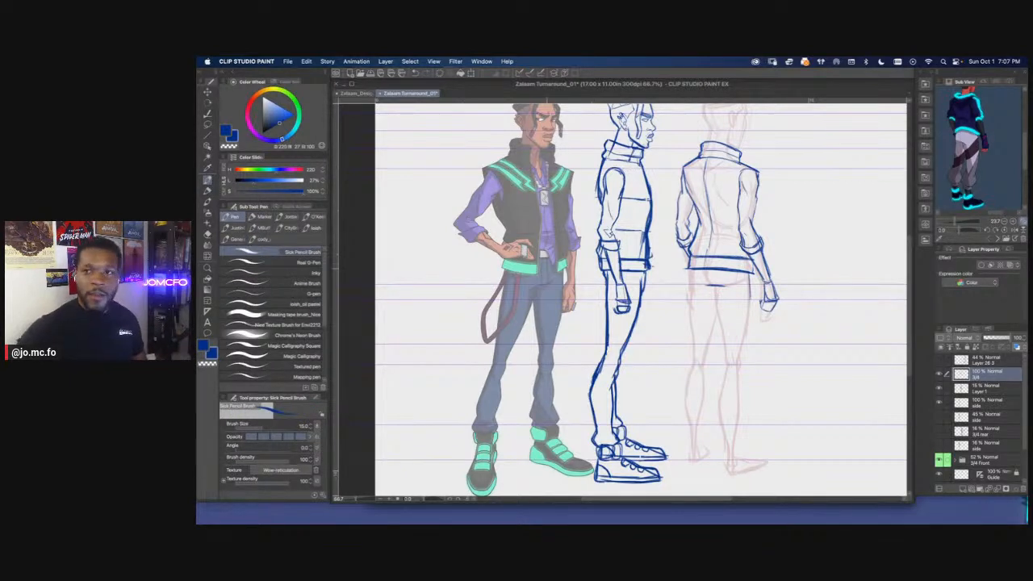
Switch to Chrome, open a new window and search Google Images for vox machina
{"action": "key", "text": "super+Tab"}
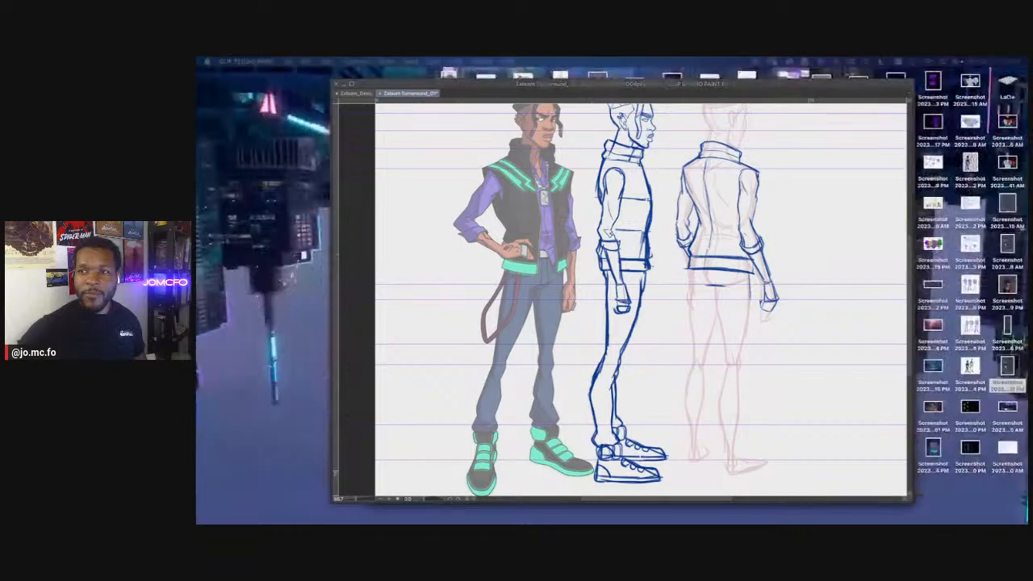
{"action": "key", "text": "super+n"}
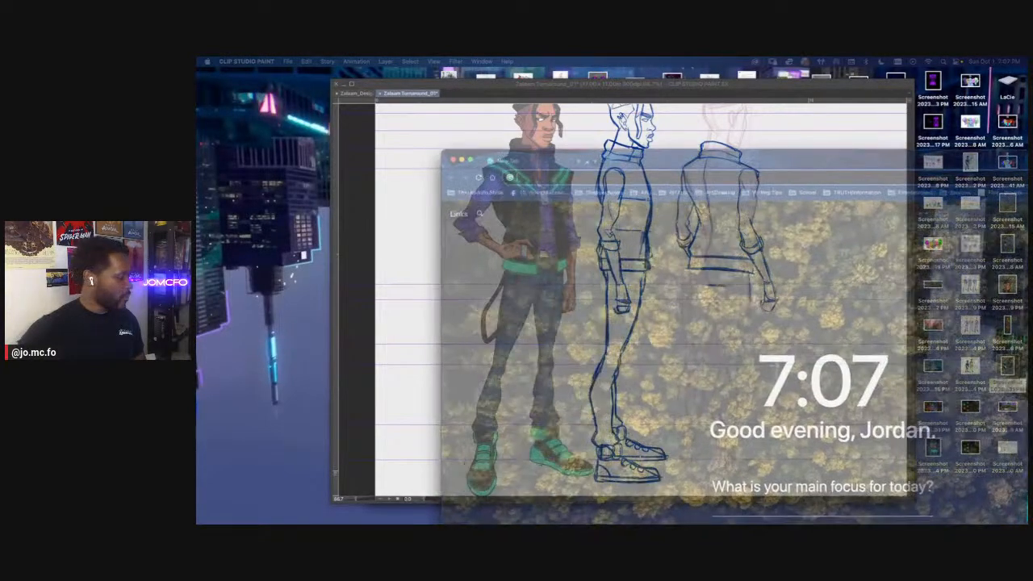
{"action": "type", "text": "vox mac"}
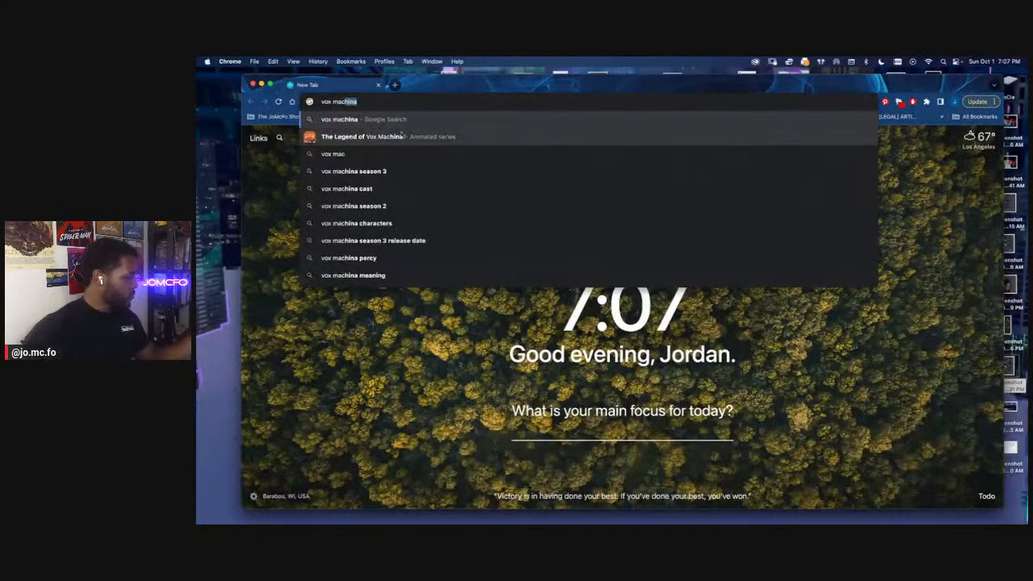
{"action": "key", "text": "Return"}
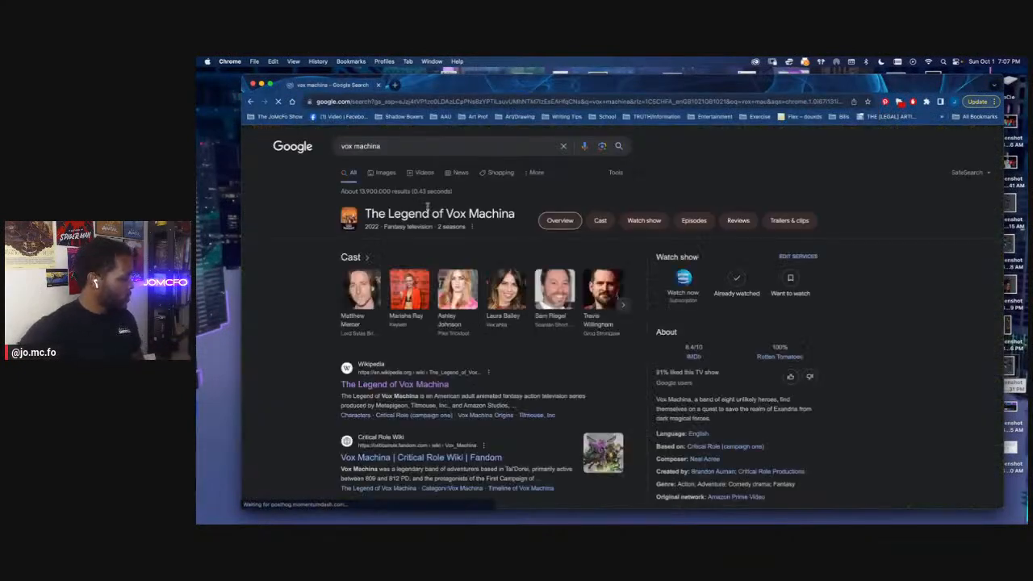
{"action": "left_click", "coordinate": [379, 176]}
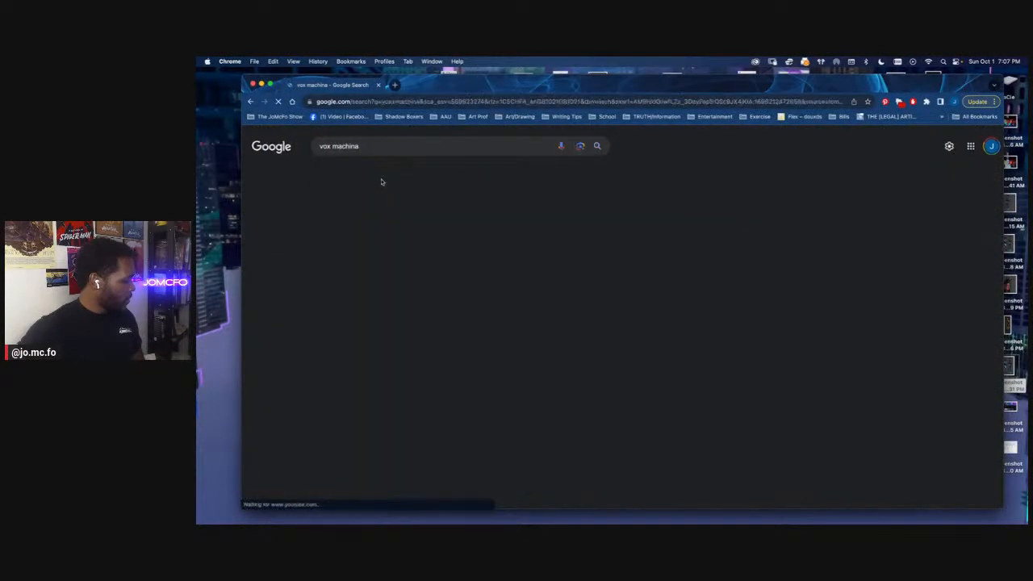
Preview the Vox Machina Origins character lineup and the Den of Geek group still from the image results
{"action": "scroll", "coordinate": [611, 304], "scroll_direction": "down", "scroll_amount": 3}
{"action": "left_click", "coordinate": [611, 303]}
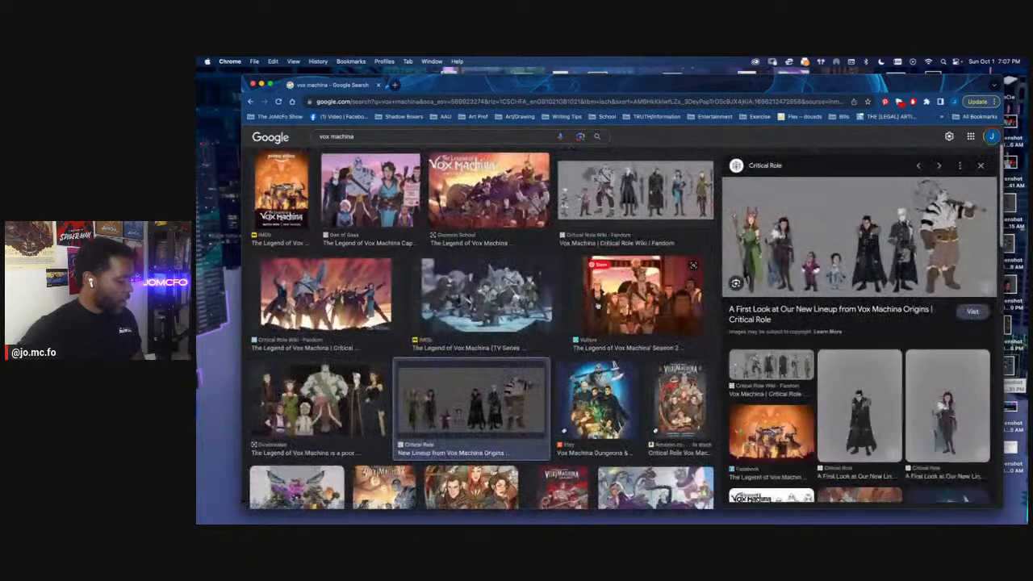
{"action": "scroll", "coordinate": [484, 258], "scroll_direction": "up", "scroll_amount": 2}
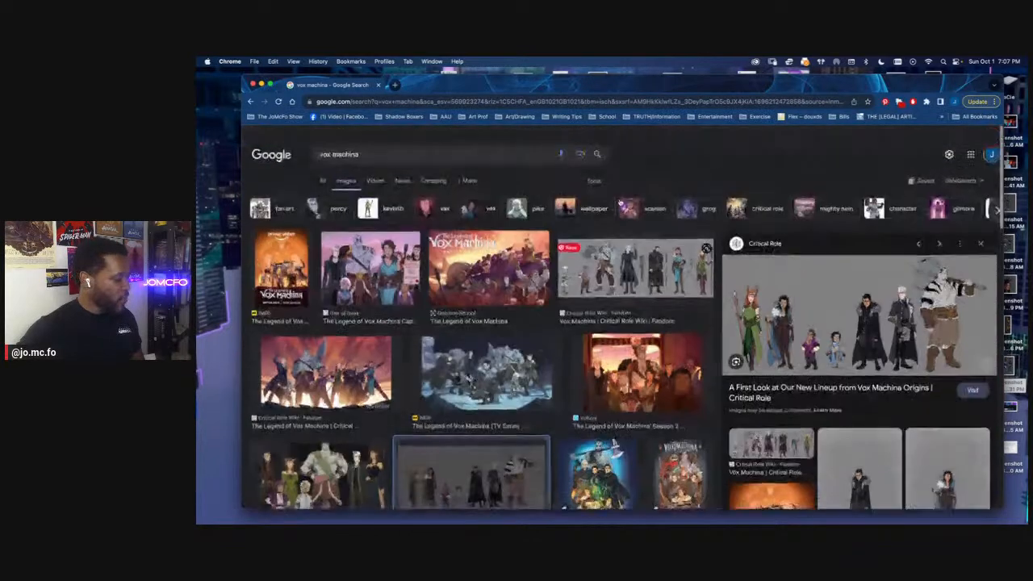
{"action": "left_click", "coordinate": [398, 263]}
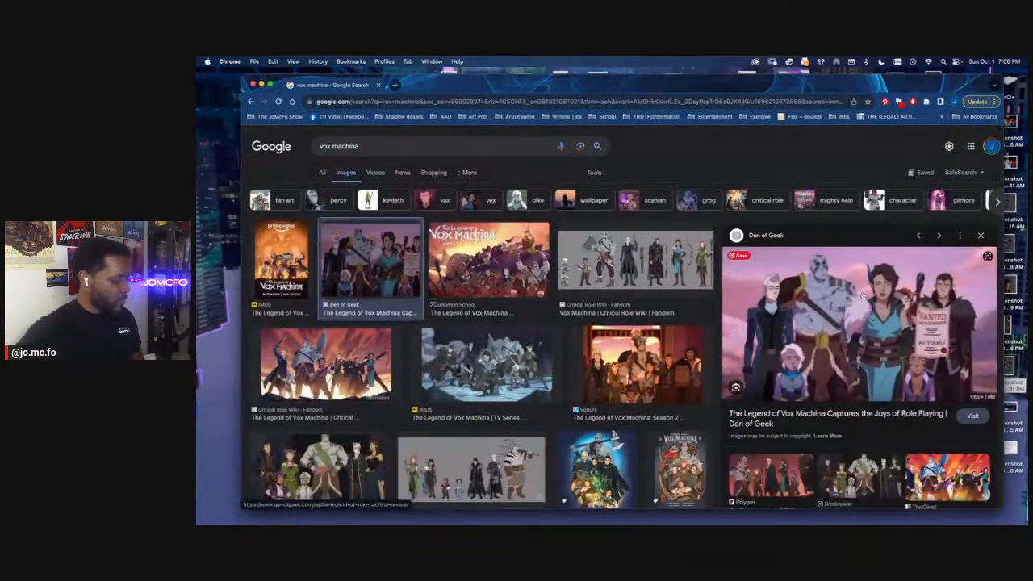
Return to Clip Studio Paint, draw the inner thigh line of the rear figure's right leg, and save the file
{"action": "mouse_move", "coordinate": [846, 289]}
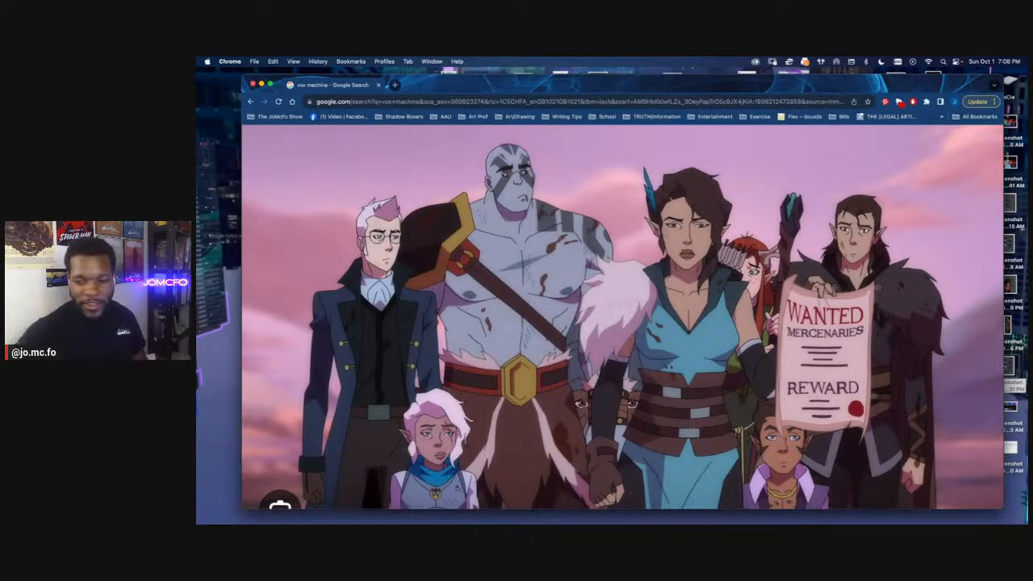
{"action": "key", "text": "super+Tab"}
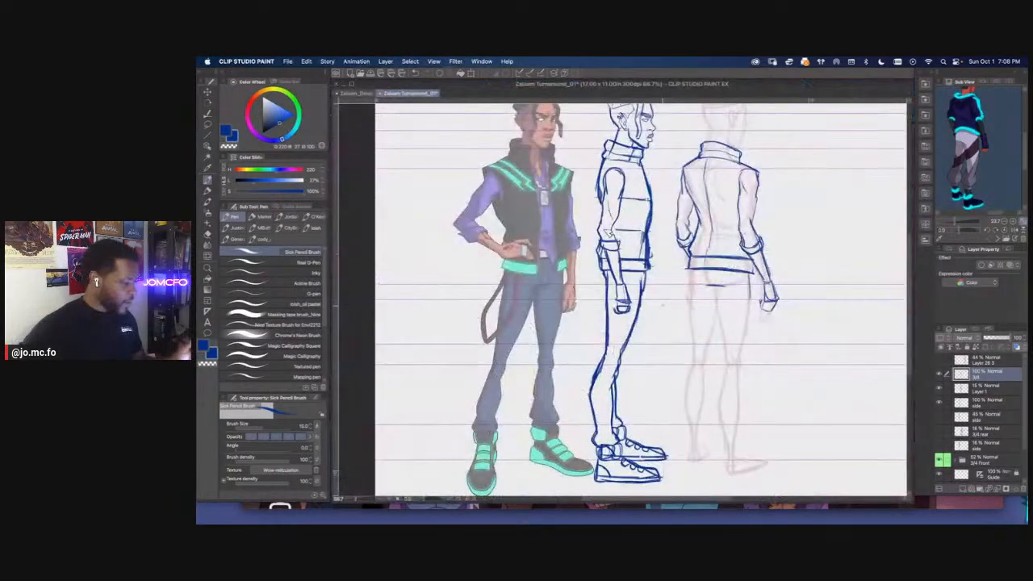
{"action": "left_click_drag", "start_coordinate": [650, 323], "coordinate": [601, 303]}
{"action": "left_click_drag", "start_coordinate": [668, 268], "coordinate": [680, 342]}
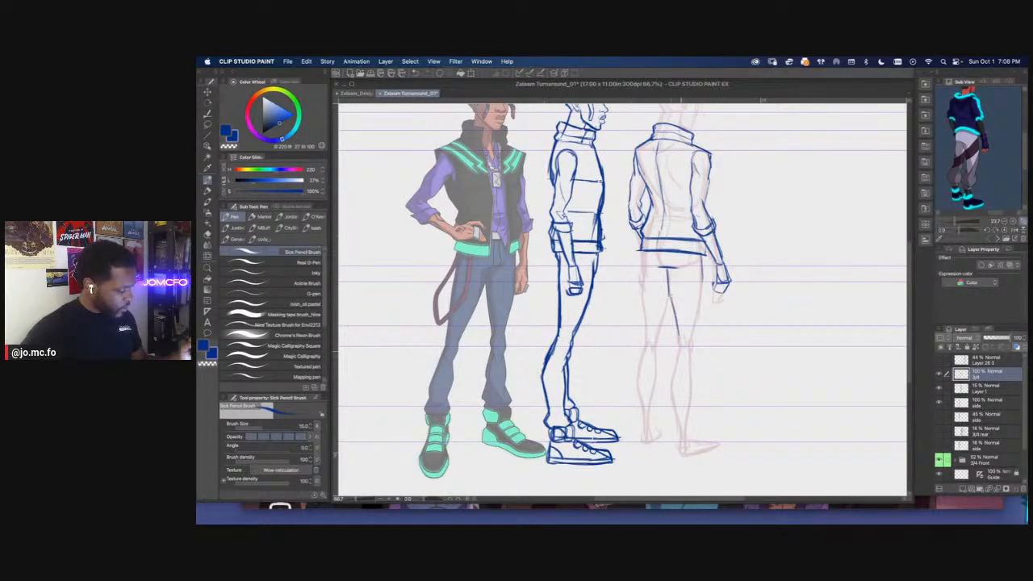
{"action": "key", "text": "super+s"}
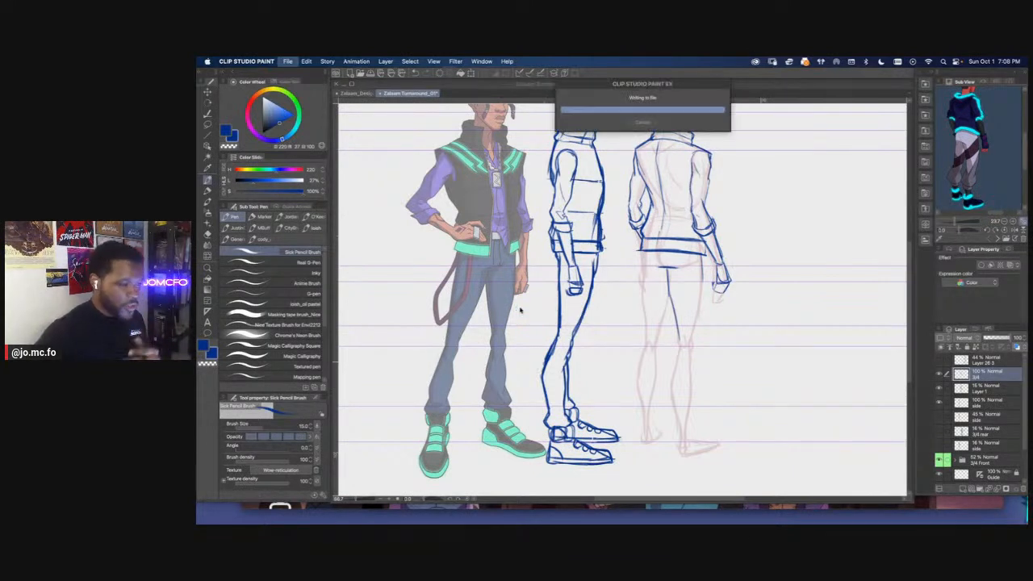
Draw the outer and inner thigh lines of both trouser legs on the 3/4 rear figure
{"action": "left_click_drag", "start_coordinate": [634, 288], "coordinate": [640, 354]}
{"action": "left_click_drag", "start_coordinate": [664, 299], "coordinate": [654, 336]}
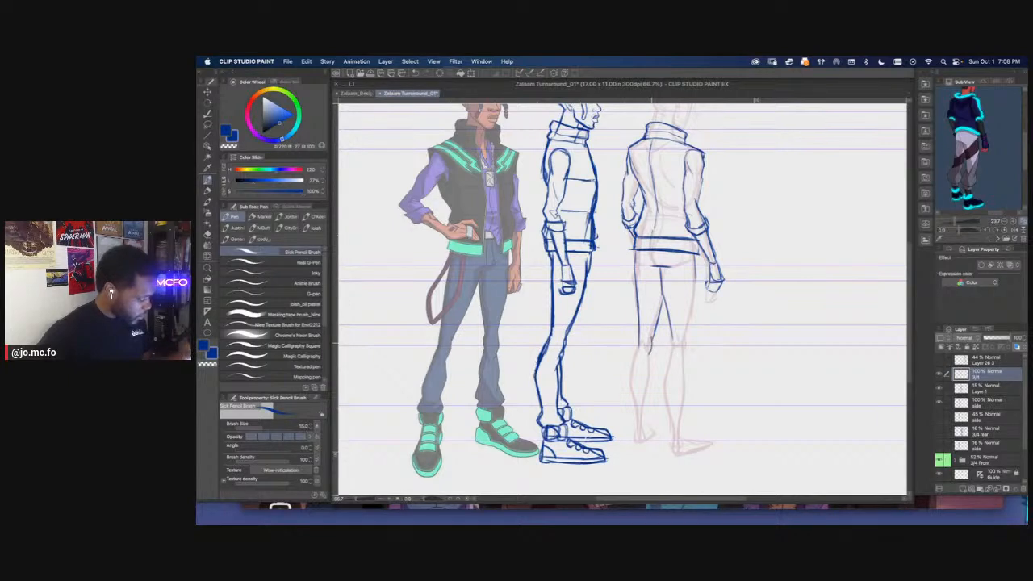
{"action": "mouse_move", "coordinate": [659, 268]}
{"action": "left_mouse_down"}
{"action": "mouse_move", "coordinate": [667, 307]}
{"action": "mouse_move", "coordinate": [688, 320]}
{"action": "left_mouse_up"}
{"action": "mouse_move", "coordinate": [696, 276]}
{"action": "left_mouse_down"}
{"action": "mouse_move", "coordinate": [685, 337]}
{"action": "mouse_move", "coordinate": [638, 265]}
{"action": "left_mouse_up"}
Continue the rear figure's trouser legs past the knees with calf lines and close the right leg's flared hem
{"action": "scroll", "coordinate": [652, 333], "scroll_direction": "up", "scroll_amount": 1}
{"action": "mouse_move", "coordinate": [683, 293]}
{"action": "left_mouse_down"}
{"action": "mouse_move", "coordinate": [679, 398]}
{"action": "mouse_move", "coordinate": [686, 294]}
{"action": "mouse_move", "coordinate": [654, 348]}
{"action": "mouse_move", "coordinate": [667, 396]}
{"action": "left_mouse_up"}
{"action": "left_click_drag", "start_coordinate": [662, 334], "coordinate": [657, 342]}
{"action": "mouse_move", "coordinate": [636, 288]}
{"action": "left_mouse_down"}
{"action": "mouse_move", "coordinate": [624, 373]}
{"action": "mouse_move", "coordinate": [637, 335]}
{"action": "mouse_move", "coordinate": [677, 365]}
{"action": "left_mouse_up"}
{"action": "key", "text": "super+z"}
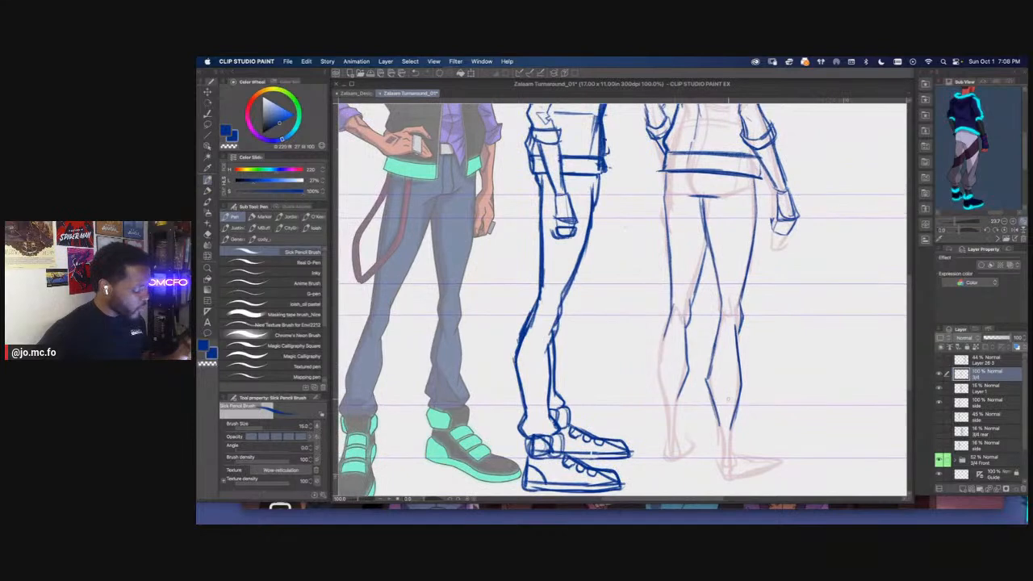
{"action": "mouse_move", "coordinate": [667, 323]}
{"action": "left_mouse_down"}
{"action": "mouse_move", "coordinate": [660, 378]}
{"action": "mouse_move", "coordinate": [669, 419]}
{"action": "mouse_move", "coordinate": [685, 377]}
{"action": "mouse_move", "coordinate": [673, 394]}
{"action": "mouse_move", "coordinate": [685, 400]}
{"action": "left_mouse_up"}
{"action": "mouse_move", "coordinate": [724, 370]}
{"action": "left_mouse_down"}
{"action": "mouse_move", "coordinate": [732, 394]}
{"action": "mouse_move", "coordinate": [700, 402]}
{"action": "mouse_move", "coordinate": [712, 402]}
{"action": "left_mouse_up"}
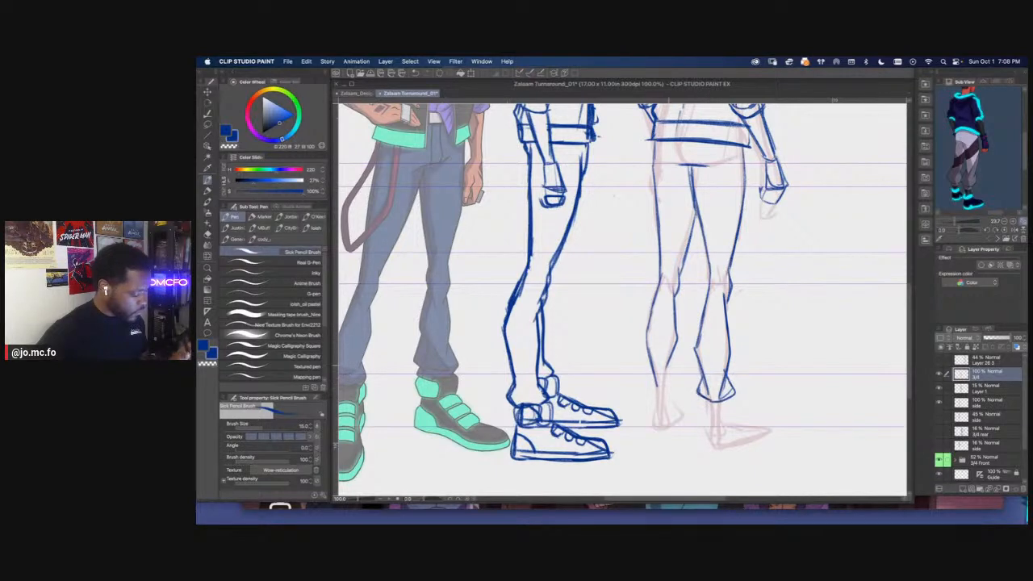
Finish the left trouser hem and draw the rear figure's left high-top with its ankle collar and rounded heel
{"action": "left_click_drag", "start_coordinate": [562, 349], "coordinate": [520, 306]}
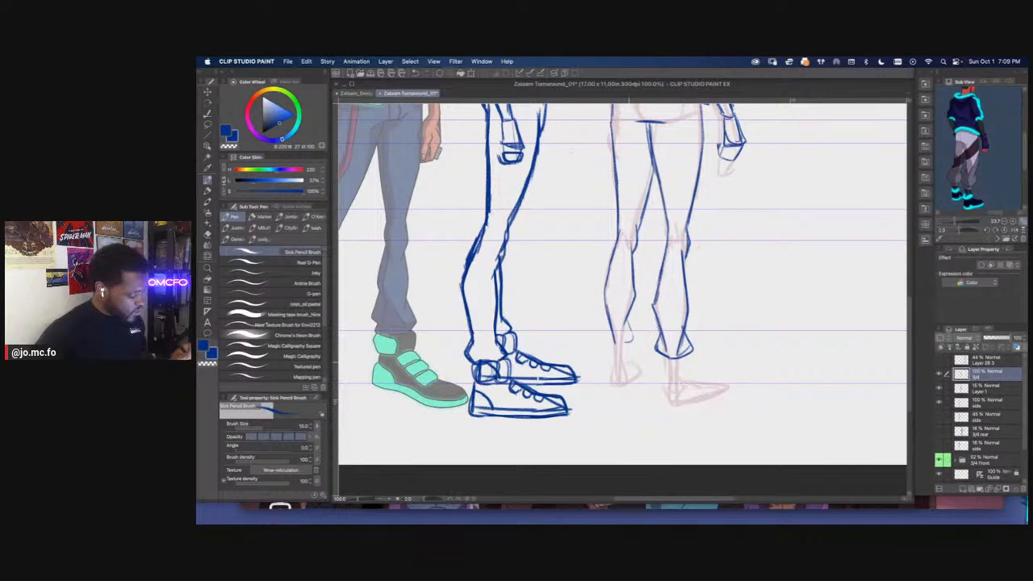
{"action": "key", "text": "super+plus"}
{"action": "left_click_drag", "start_coordinate": [623, 368], "coordinate": [638, 358]}
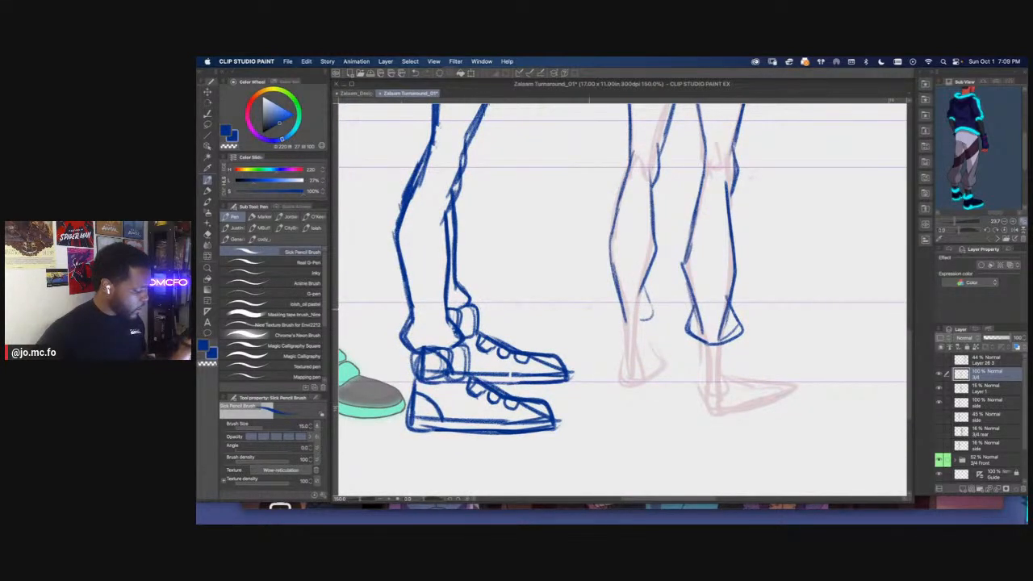
{"action": "left_click_drag", "start_coordinate": [643, 318], "coordinate": [611, 337]}
{"action": "left_click_drag", "start_coordinate": [611, 337], "coordinate": [653, 336]}
{"action": "mouse_move", "coordinate": [652, 335]}
{"action": "left_mouse_down"}
{"action": "mouse_move", "coordinate": [616, 340]}
{"action": "mouse_move", "coordinate": [652, 366]}
{"action": "mouse_move", "coordinate": [627, 385]}
{"action": "mouse_move", "coordinate": [617, 342]}
{"action": "left_mouse_up"}
{"action": "mouse_move", "coordinate": [648, 340]}
{"action": "left_mouse_down"}
{"action": "mouse_move", "coordinate": [652, 374]}
{"action": "mouse_move", "coordinate": [617, 340]}
{"action": "mouse_move", "coordinate": [617, 377]}
{"action": "mouse_move", "coordinate": [667, 370]}
{"action": "mouse_move", "coordinate": [669, 360]}
{"action": "mouse_move", "coordinate": [632, 385]}
{"action": "left_mouse_up"}
{"action": "left_click_drag", "start_coordinate": [614, 339], "coordinate": [628, 385]}
Rough in the ankle collar, heel and sole of the rear figure's right high-top over the pink sketch
{"action": "mouse_move", "coordinate": [710, 355]}
{"action": "left_mouse_down"}
{"action": "mouse_move", "coordinate": [670, 344]}
{"action": "mouse_move", "coordinate": [685, 377]}
{"action": "mouse_move", "coordinate": [721, 353]}
{"action": "mouse_move", "coordinate": [745, 360]}
{"action": "left_mouse_up"}
{"action": "scroll", "coordinate": [673, 335], "scroll_direction": "down", "scroll_amount": 1}
{"action": "scroll", "coordinate": [691, 357], "scroll_direction": "up", "scroll_amount": 1}
{"action": "key", "text": "super+z"}
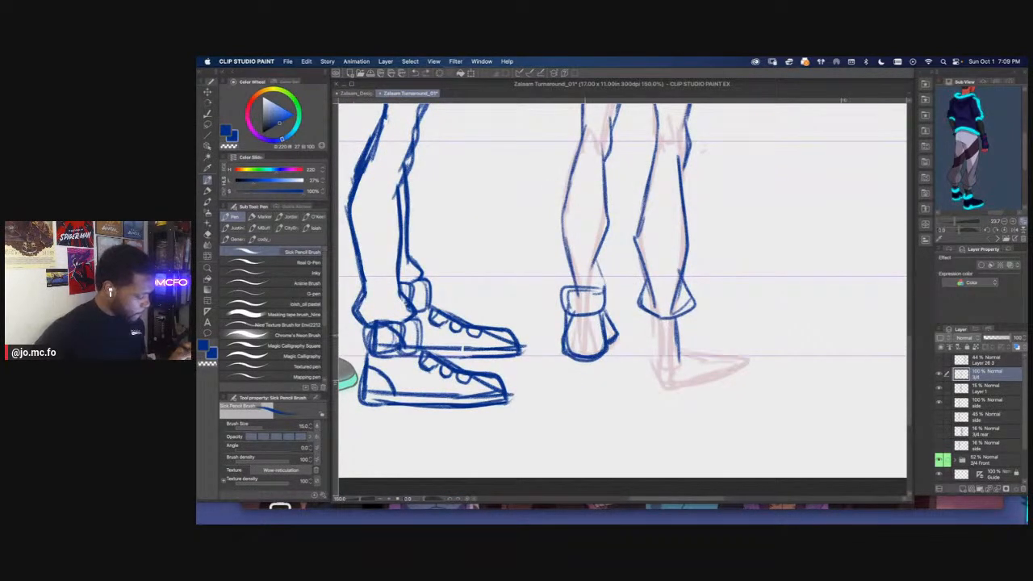
{"action": "mouse_move", "coordinate": [642, 332]}
{"action": "left_mouse_down"}
{"action": "mouse_move", "coordinate": [675, 322]}
{"action": "mouse_move", "coordinate": [683, 346]}
{"action": "left_mouse_up"}
{"action": "mouse_move", "coordinate": [643, 326]}
{"action": "left_mouse_down"}
{"action": "mouse_move", "coordinate": [662, 350]}
{"action": "mouse_move", "coordinate": [683, 345]}
{"action": "left_mouse_up"}
{"action": "mouse_move", "coordinate": [640, 334]}
{"action": "left_mouse_down"}
{"action": "mouse_move", "coordinate": [672, 320]}
{"action": "mouse_move", "coordinate": [688, 347]}
{"action": "mouse_move", "coordinate": [653, 392]}
{"action": "mouse_move", "coordinate": [747, 359]}
{"action": "left_mouse_up"}
{"action": "mouse_move", "coordinate": [666, 391]}
{"action": "left_mouse_down"}
{"action": "mouse_move", "coordinate": [747, 361]}
{"action": "mouse_move", "coordinate": [608, 333]}
{"action": "mouse_move", "coordinate": [659, 347]}
{"action": "left_mouse_up"}
Complete the right high-top with its upper, pointed toe, closed ankle collar and curved heel cap
{"action": "left_click_drag", "start_coordinate": [602, 321], "coordinate": [660, 349]}
{"action": "left_click_drag", "start_coordinate": [643, 339], "coordinate": [761, 337]}
{"action": "mouse_move", "coordinate": [700, 376]}
{"action": "left_mouse_down"}
{"action": "mouse_move", "coordinate": [774, 352]}
{"action": "mouse_move", "coordinate": [683, 370]}
{"action": "left_mouse_up"}
{"action": "mouse_move", "coordinate": [703, 371]}
{"action": "left_mouse_down"}
{"action": "mouse_move", "coordinate": [736, 357]}
{"action": "mouse_move", "coordinate": [719, 333]}
{"action": "left_mouse_up"}
{"action": "left_click_drag", "start_coordinate": [706, 307], "coordinate": [716, 333]}
{"action": "mouse_move", "coordinate": [668, 310]}
{"action": "left_mouse_down"}
{"action": "mouse_move", "coordinate": [671, 336]}
{"action": "mouse_move", "coordinate": [670, 326]}
{"action": "left_mouse_up"}
{"action": "mouse_move", "coordinate": [675, 328]}
{"action": "left_mouse_down"}
{"action": "mouse_move", "coordinate": [715, 336]}
{"action": "mouse_move", "coordinate": [704, 334]}
{"action": "mouse_move", "coordinate": [705, 369]}
{"action": "left_mouse_up"}
{"action": "mouse_move", "coordinate": [672, 336]}
{"action": "left_mouse_down"}
{"action": "mouse_move", "coordinate": [674, 365]}
{"action": "mouse_move", "coordinate": [697, 383]}
{"action": "mouse_move", "coordinate": [751, 370]}
{"action": "mouse_move", "coordinate": [780, 349]}
{"action": "mouse_move", "coordinate": [692, 380]}
{"action": "left_mouse_up"}
{"action": "key", "text": "e"}
{"action": "key", "text": "p"}
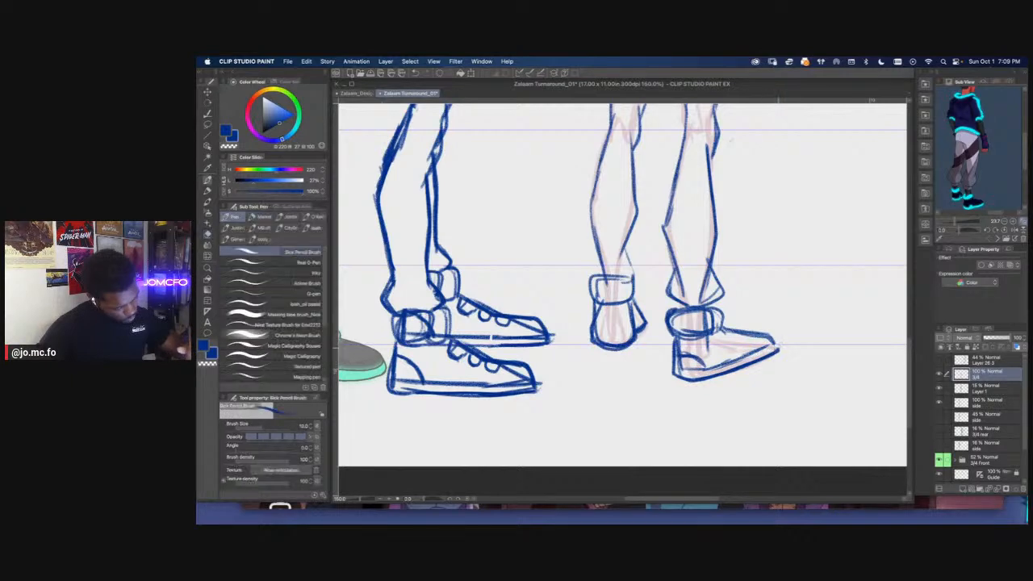
Lasso the rear figure's right shoe, reshape it slightly with Free Transform, apply the change and deselect
{"action": "scroll", "coordinate": [727, 331], "scroll_direction": "down", "scroll_amount": 6}
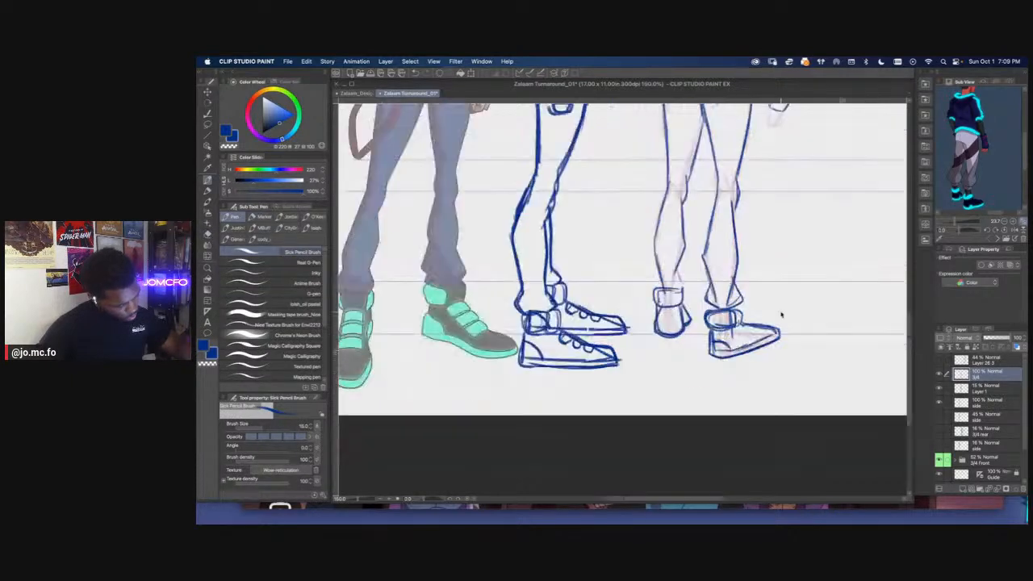
{"action": "scroll", "coordinate": [659, 361], "scroll_direction": "up", "scroll_amount": 4}
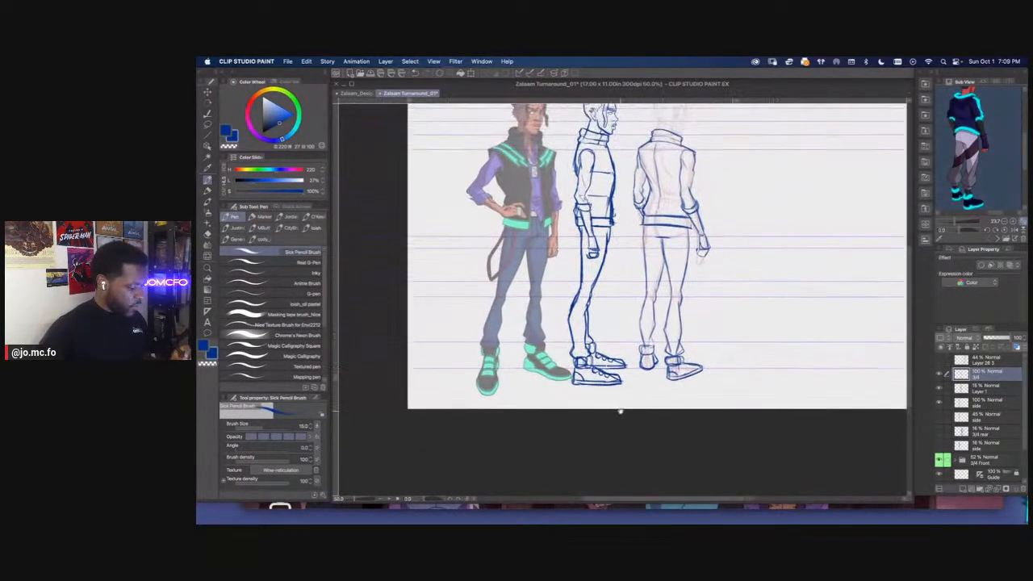
{"action": "key", "text": "m"}
{"action": "mouse_move", "coordinate": [697, 349]}
{"action": "left_mouse_down"}
{"action": "mouse_move", "coordinate": [655, 371]}
{"action": "mouse_move", "coordinate": [661, 353]}
{"action": "mouse_move", "coordinate": [697, 354]}
{"action": "left_mouse_up"}
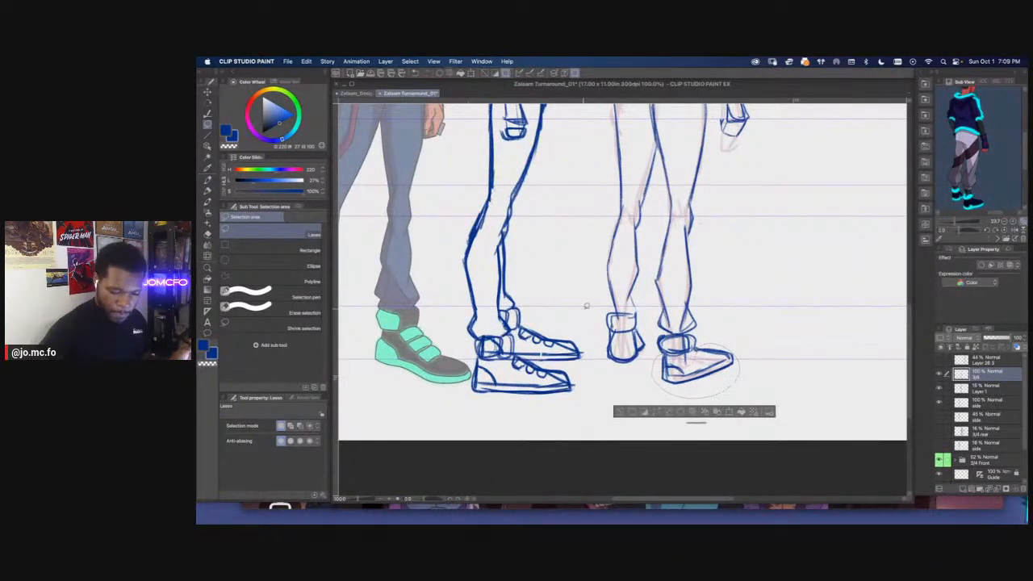
{"action": "key", "text": "super+t"}
{"action": "left_click_drag", "start_coordinate": [740, 399], "coordinate": [737, 401]}
{"action": "left_click_drag", "start_coordinate": [652, 399], "coordinate": [649, 395]}
{"action": "left_click_drag", "start_coordinate": [653, 343], "coordinate": [651, 339]}
{"action": "left_click_drag", "start_coordinate": [735, 397], "coordinate": [737, 402]}
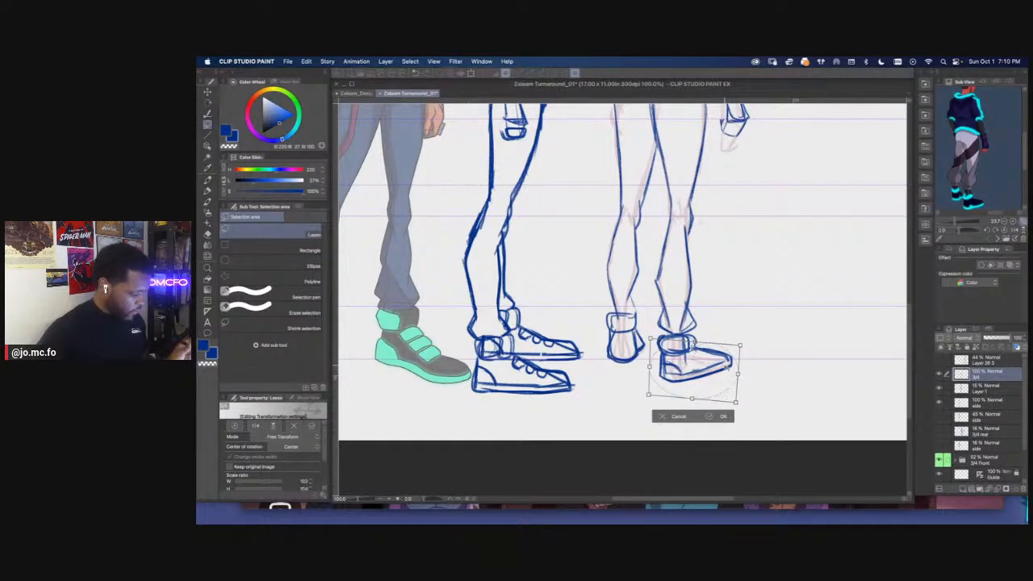
{"action": "key", "text": "Return"}
{"action": "scroll", "coordinate": [531, 332], "scroll_direction": "down", "scroll_amount": 2}
{"action": "key", "text": "super+d"}
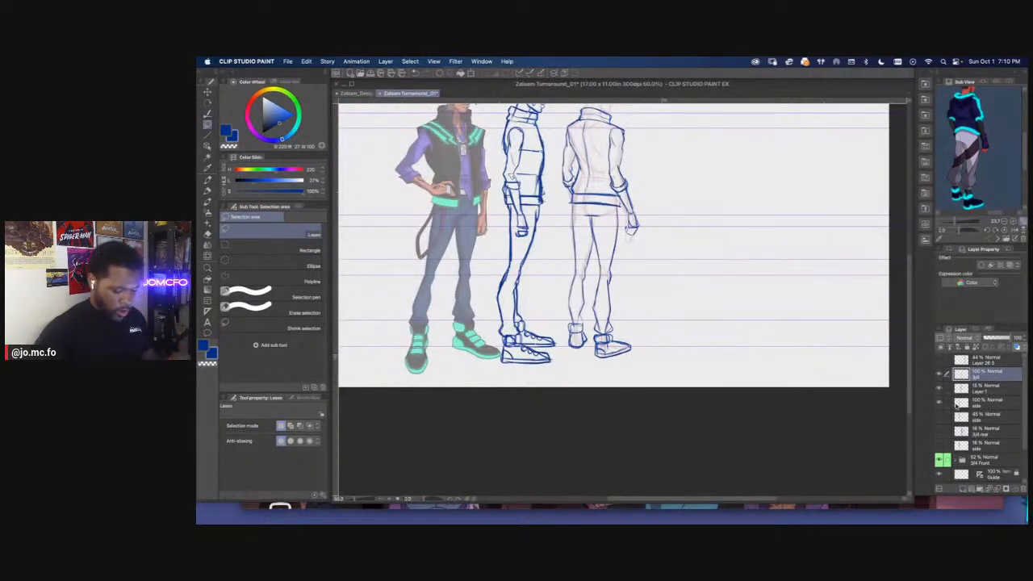
Select the side and 3/4 rear figure layers together and move them farther from the coloured front figure
{"action": "left_click", "coordinate": [973, 444]}
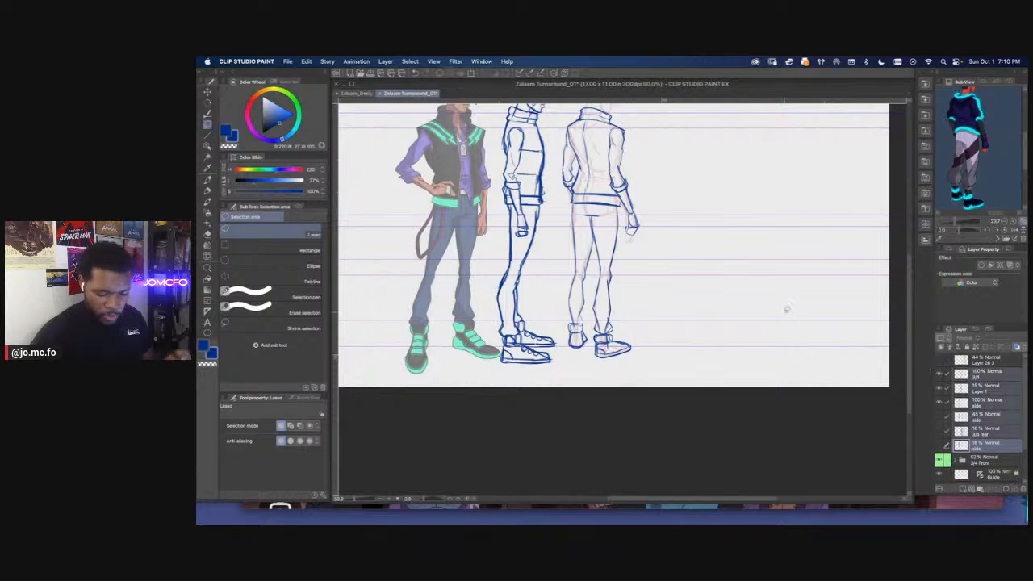
{"action": "key", "text": "super+t"}
{"action": "mouse_move", "coordinate": [464, 265]}
{"action": "left_mouse_down"}
{"action": "mouse_move", "coordinate": [520, 281]}
{"action": "mouse_move", "coordinate": [570, 344]}
{"action": "mouse_move", "coordinate": [568, 332]}
{"action": "left_mouse_up"}
{"action": "scroll", "coordinate": [568, 344], "scroll_direction": "down", "scroll_amount": 1}
{"action": "key", "text": "Escape"}
{"action": "key", "text": "super+minus"}
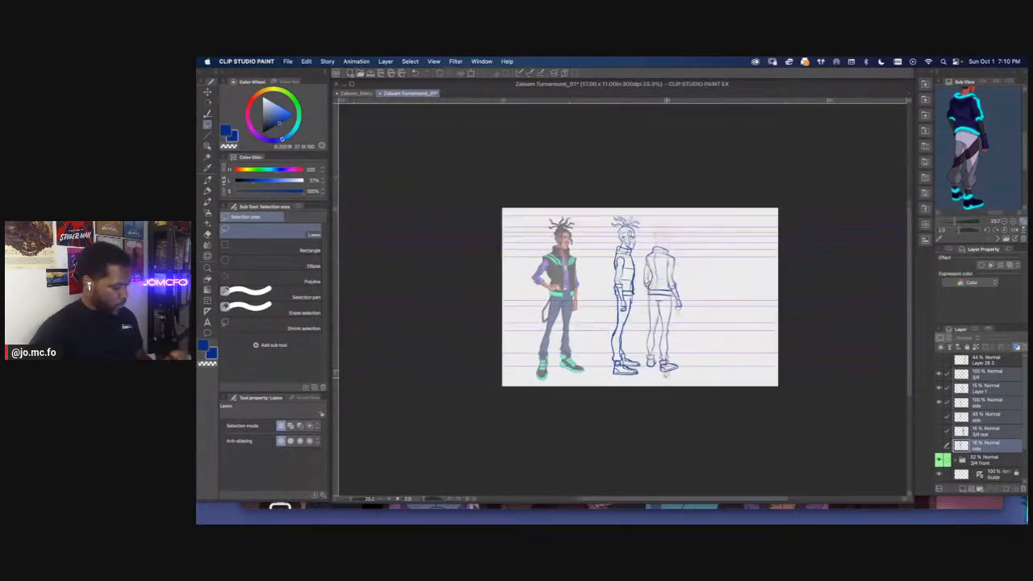
{"action": "left_click_drag", "start_coordinate": [668, 410], "coordinate": [692, 423]}
Hide and show the upper Guide layer and the white Layer 2 to check what each one contributes
{"action": "left_click_drag", "start_coordinate": [1024, 404], "coordinate": [1023, 423]}
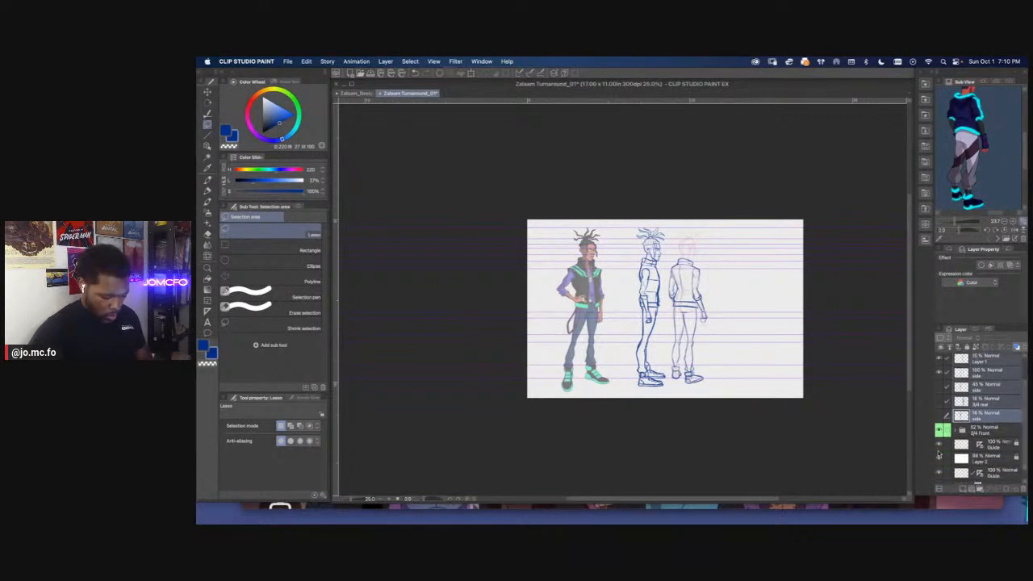
{"action": "left_click", "coordinate": [940, 445]}
{"action": "key", "text": "super+plus"}
{"action": "left_click_drag", "start_coordinate": [580, 366], "coordinate": [569, 380]}
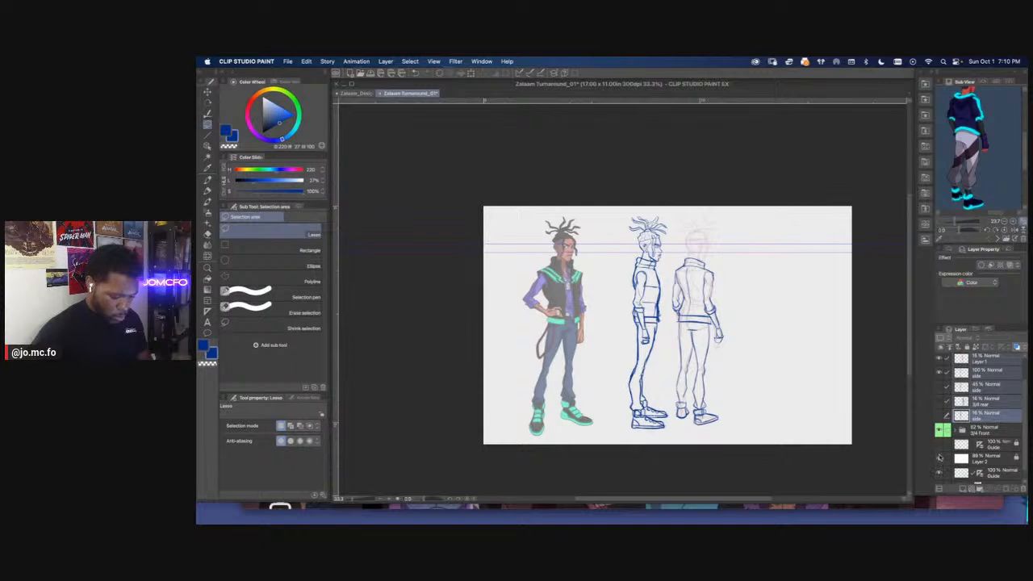
{"action": "left_click", "coordinate": [940, 460]}
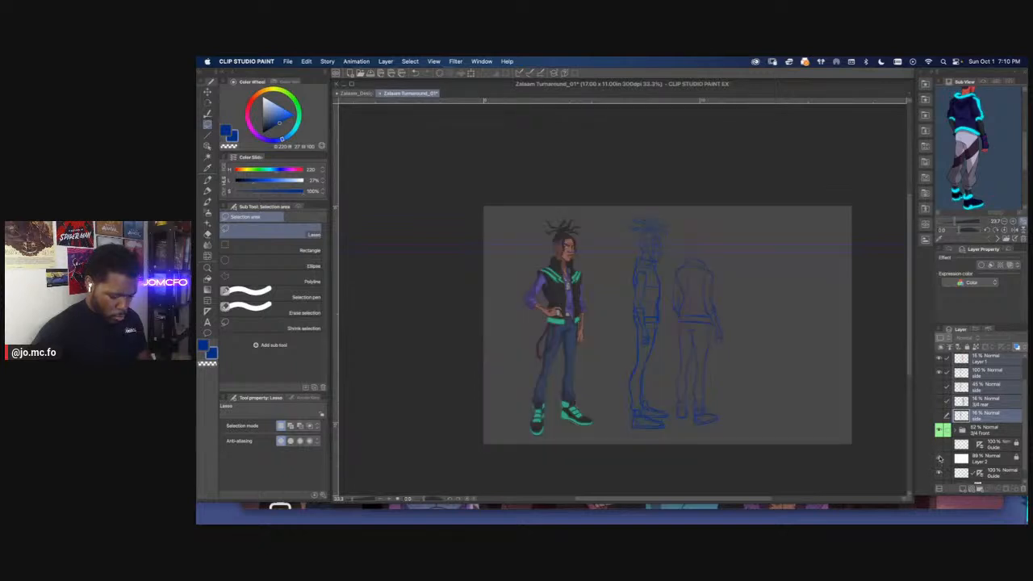
{"action": "left_click", "coordinate": [940, 460]}
{"action": "left_click", "coordinate": [939, 445]}
Move the lower Guide layer above Layer 2, unlock the upper Guide layer and merge the two Guide layers
{"action": "left_click_drag", "start_coordinate": [991, 474], "coordinate": [983, 451]}
{"action": "left_click", "coordinate": [988, 446]}
{"action": "left_click", "coordinate": [968, 347]}
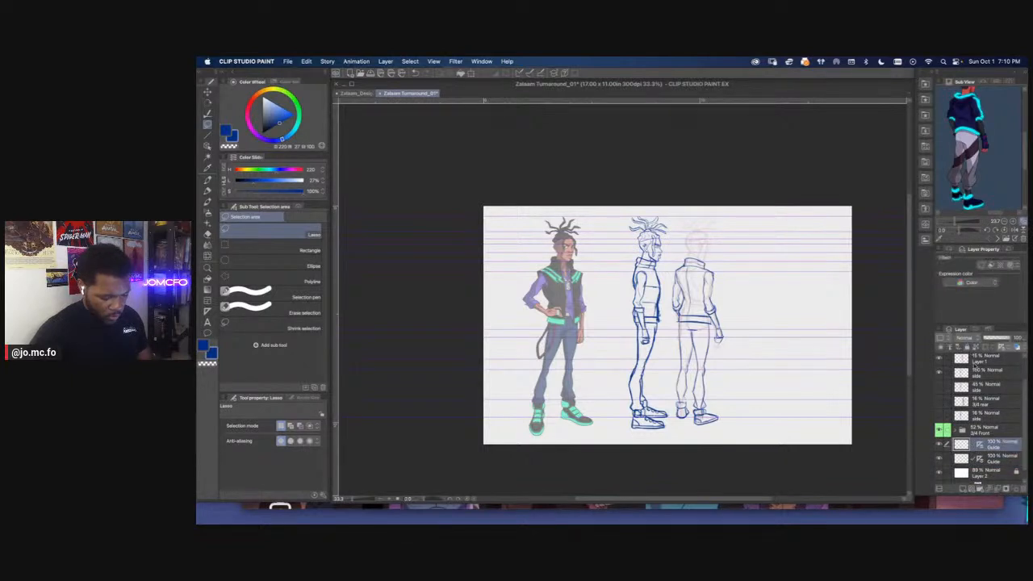
{"action": "right_click", "coordinate": [991, 449]}
{"action": "left_click", "coordinate": [981, 431]}
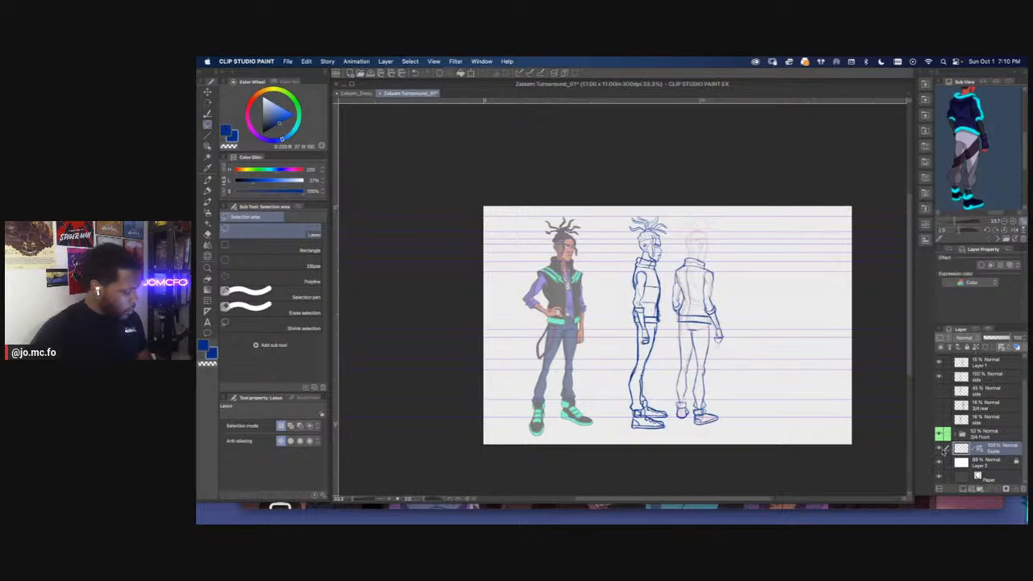
On the 3/4 layer, lasso and delete a small area near the rear vest's left shoulder and set the Sick Pencil Brush to size 17
{"action": "key", "text": "super+plus"}
{"action": "left_click_drag", "start_coordinate": [467, 357], "coordinate": [475, 337]}
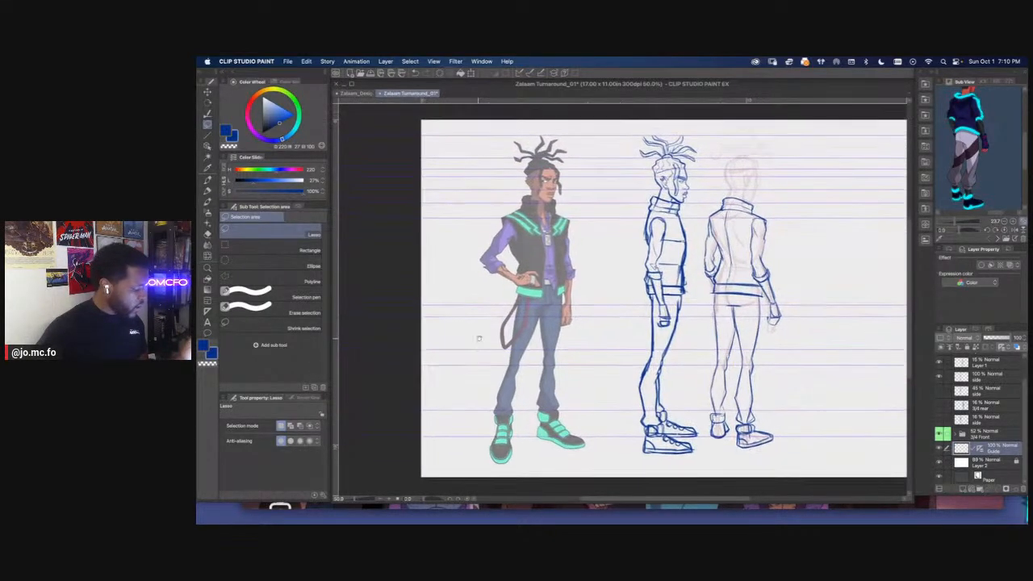
{"action": "left_click", "coordinate": [985, 381]}
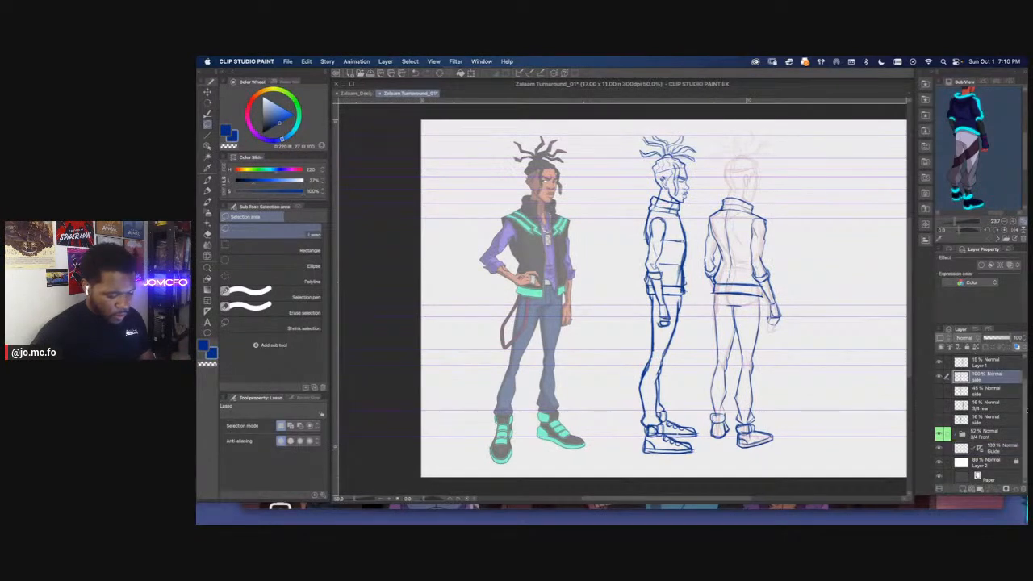
{"action": "scroll", "coordinate": [985, 400], "scroll_direction": "up", "scroll_amount": 2}
{"action": "left_click", "coordinate": [968, 371]}
{"action": "key", "text": "super+plus"}
{"action": "mouse_move", "coordinate": [747, 243]}
{"action": "left_mouse_down"}
{"action": "mouse_move", "coordinate": [680, 322]}
{"action": "mouse_move", "coordinate": [656, 313]}
{"action": "left_mouse_up"}
{"action": "key", "text": "super+plus"}
{"action": "key", "text": "p"}
{"action": "key", "text": "e"}
{"action": "key", "text": "p"}
{"action": "key", "text": "bracketright"}
{"action": "mouse_move", "coordinate": [665, 261]}
{"action": "left_mouse_down"}
{"action": "mouse_move", "coordinate": [688, 334]}
{"action": "mouse_move", "coordinate": [674, 248]}
{"action": "mouse_move", "coordinate": [663, 262]}
{"action": "left_mouse_up"}
{"action": "key", "text": "m"}
{"action": "key", "text": "Delete"}
{"action": "key", "text": "super+d"}
{"action": "key", "text": "p"}
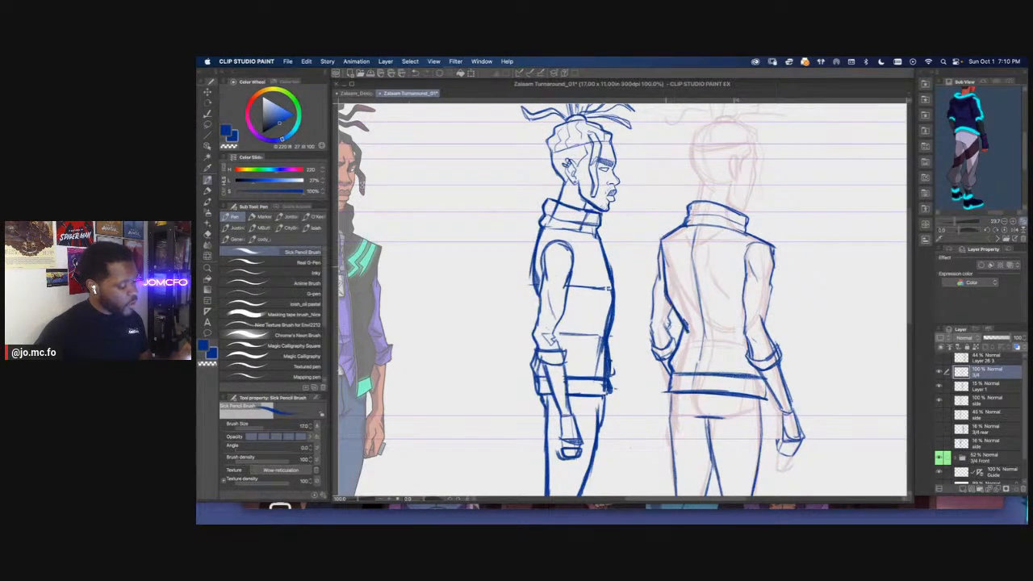
Bring the side and rear character references into the Sub View and draw the rear vest's left waist edge down to the waistband
{"action": "left_click_drag", "start_coordinate": [965, 202], "coordinate": [970, 176]}
{"action": "scroll", "coordinate": [968, 173], "scroll_direction": "down", "scroll_amount": 2}
{"action": "scroll", "coordinate": [961, 191], "scroll_direction": "up", "scroll_amount": 2}
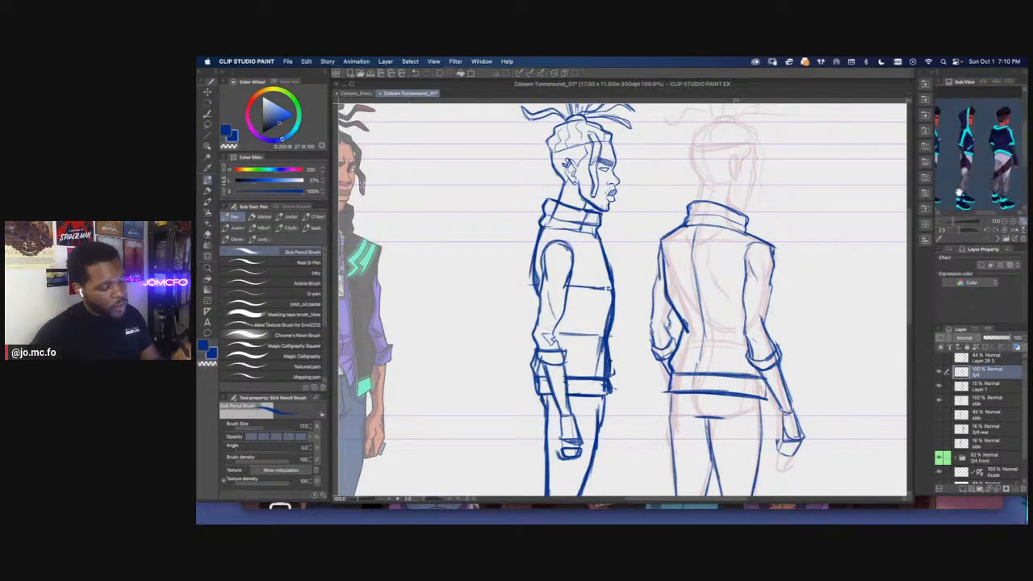
{"action": "left_click_drag", "start_coordinate": [685, 324], "coordinate": [670, 352]}
{"action": "left_click_drag", "start_coordinate": [683, 326], "coordinate": [667, 361]}
Enlarge the Rough eraser to size 20, trim the sharp corner at the vest's left waist and redraw that edge
{"action": "key", "text": "e"}
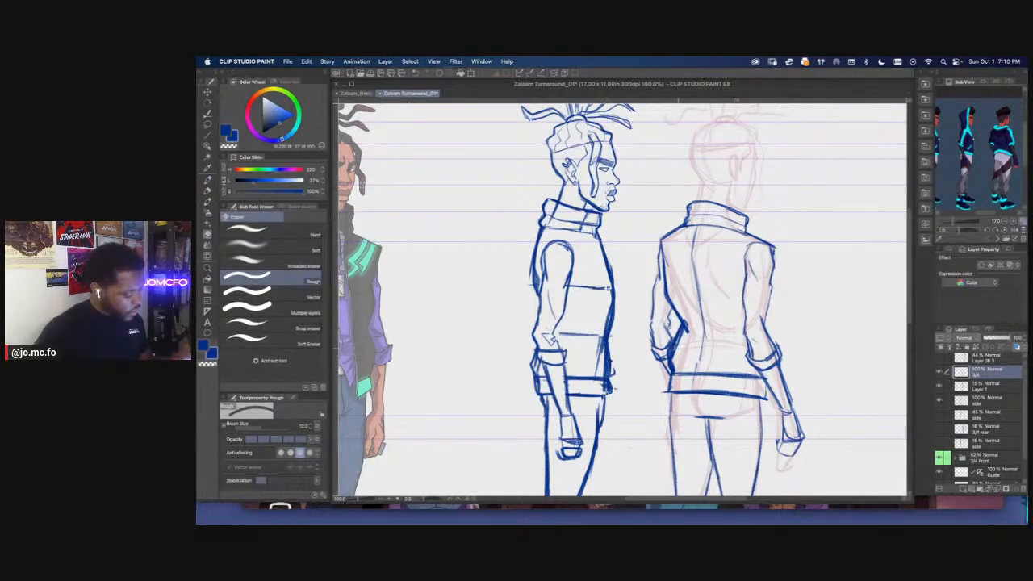
{"action": "key", "text": "bracketright"}
{"action": "key", "text": "bracketright"}
{"action": "key", "text": "bracketright"}
{"action": "left_click_drag", "start_coordinate": [686, 318], "coordinate": [680, 340]}
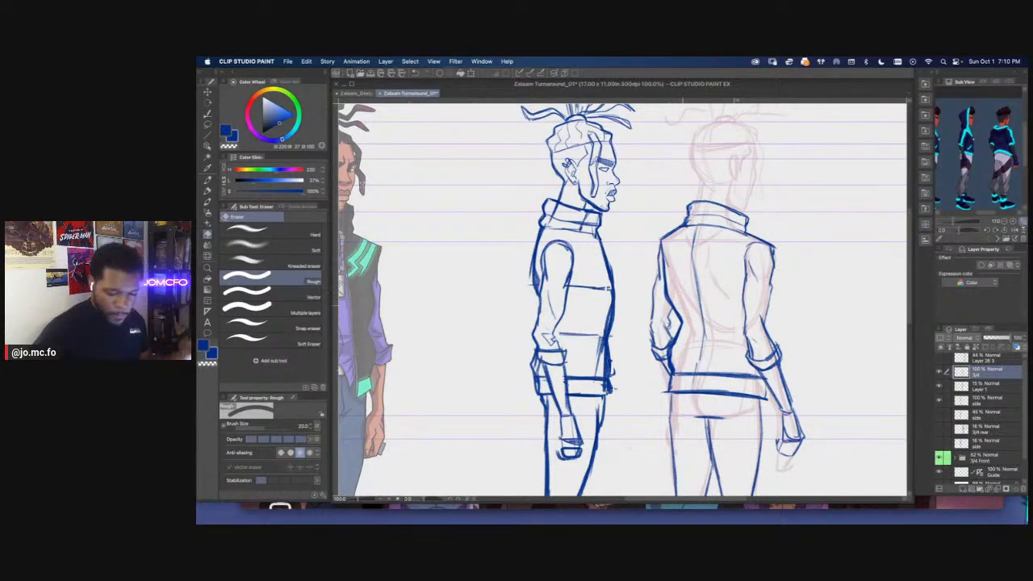
{"action": "key", "text": "p"}
{"action": "left_click_drag", "start_coordinate": [676, 303], "coordinate": [669, 360]}
Strengthen the rear vest's shoulder lines with heavier strokes and reinforce its left armhole edge
{"action": "scroll", "coordinate": [671, 285], "scroll_direction": "down", "scroll_amount": 2}
{"action": "scroll", "coordinate": [570, 295], "scroll_direction": "up", "scroll_amount": 2}
{"action": "mouse_move", "coordinate": [855, 234]}
{"action": "left_mouse_down"}
{"action": "mouse_move", "coordinate": [708, 247]}
{"action": "mouse_move", "coordinate": [732, 266]}
{"action": "mouse_move", "coordinate": [716, 251]}
{"action": "left_mouse_up"}
{"action": "left_click_drag", "start_coordinate": [725, 255], "coordinate": [731, 270]}
{"action": "left_click_drag", "start_coordinate": [628, 230], "coordinate": [678, 217]}
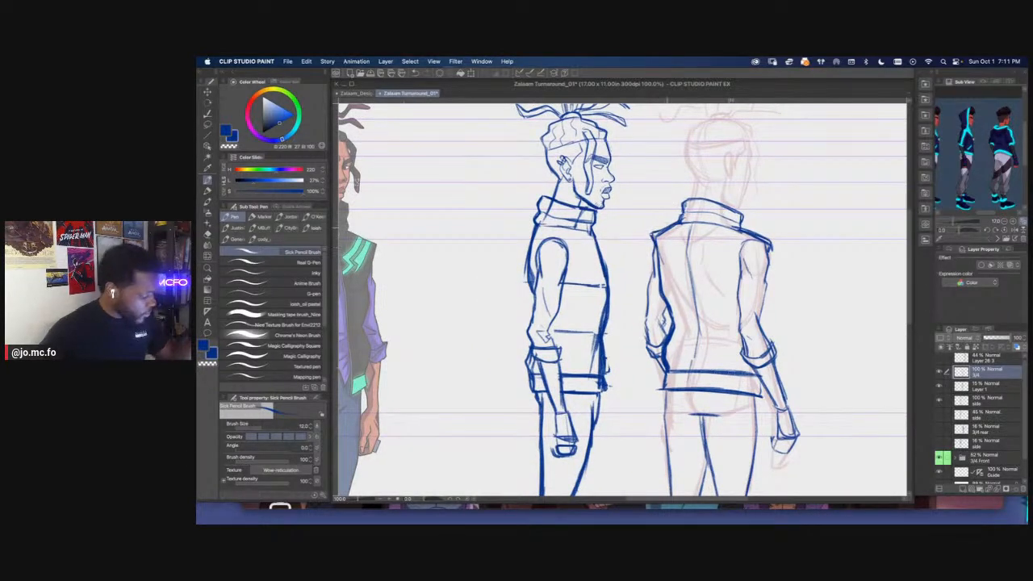
{"action": "mouse_move", "coordinate": [658, 255]}
{"action": "left_mouse_down"}
{"action": "mouse_move", "coordinate": [663, 280]}
{"action": "mouse_move", "coordinate": [649, 289]}
{"action": "left_mouse_up"}
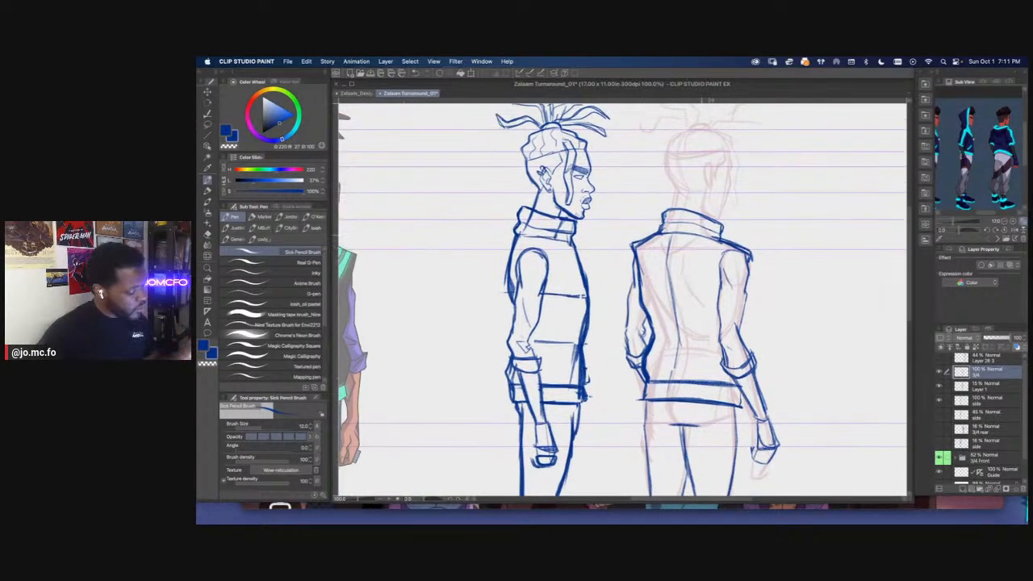
{"action": "key", "text": "super+minus"}
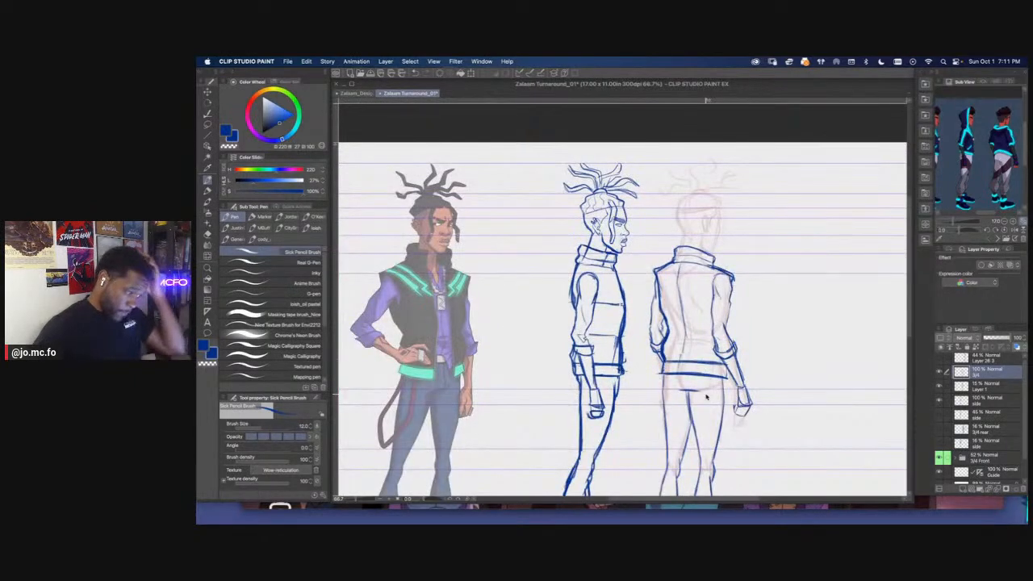
Lasso the rear figure's right upper arm, adjust it slightly with Free Transform and apply the change
{"action": "key", "text": "super+plus"}
{"action": "mouse_move", "coordinate": [601, 335]}
{"action": "left_mouse_down"}
{"action": "mouse_move", "coordinate": [611, 386]}
{"action": "mouse_move", "coordinate": [567, 363]}
{"action": "left_mouse_up"}
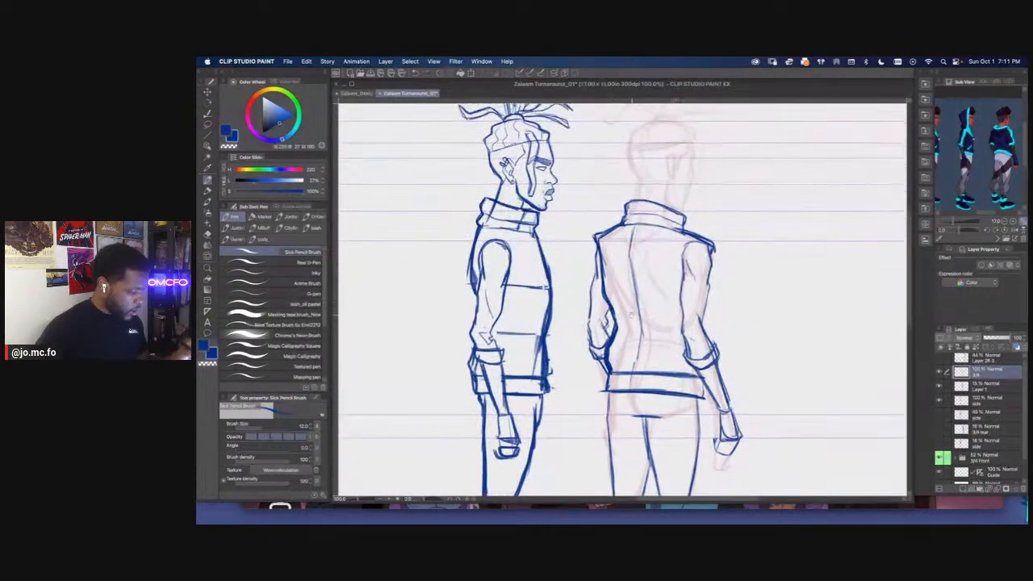
{"action": "key", "text": "m"}
{"action": "mouse_move", "coordinate": [715, 260]}
{"action": "left_mouse_down"}
{"action": "mouse_move", "coordinate": [691, 308]}
{"action": "mouse_move", "coordinate": [671, 274]}
{"action": "mouse_move", "coordinate": [686, 243]}
{"action": "left_mouse_up"}
{"action": "key", "text": "super+t"}
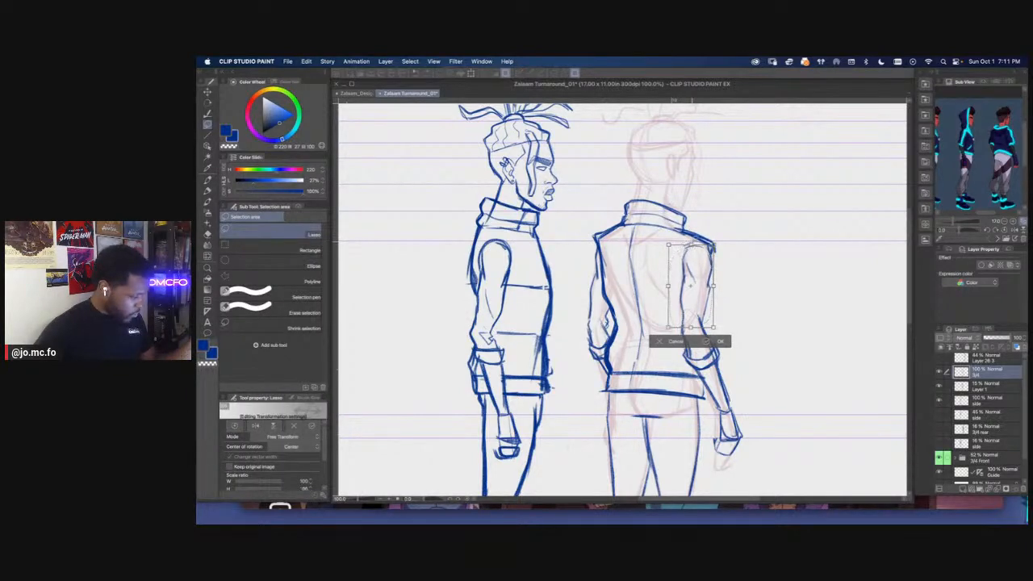
{"action": "key", "text": "Return"}
{"action": "key", "text": "p"}
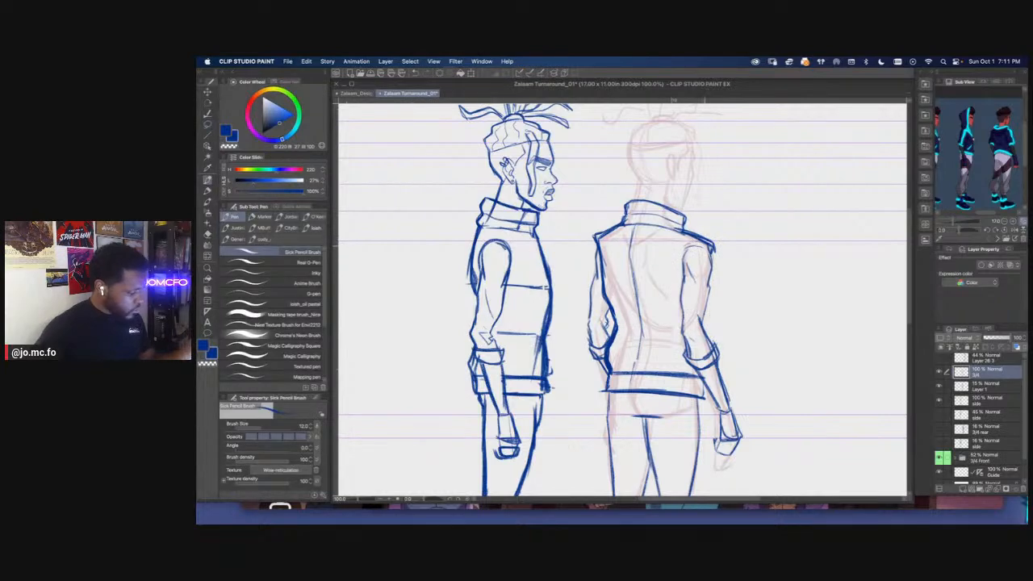
Make the side layer active and touch up the front chest edge of the side figure's vest, erasing the excess line
{"action": "scroll", "coordinate": [683, 260], "scroll_direction": "down", "scroll_amount": 1}
{"action": "left_click_drag", "start_coordinate": [678, 279], "coordinate": [845, 292]}
{"action": "scroll", "coordinate": [517, 271], "scroll_direction": "up", "scroll_amount": 1}
{"action": "left_click_drag", "start_coordinate": [642, 342], "coordinate": [470, 353]}
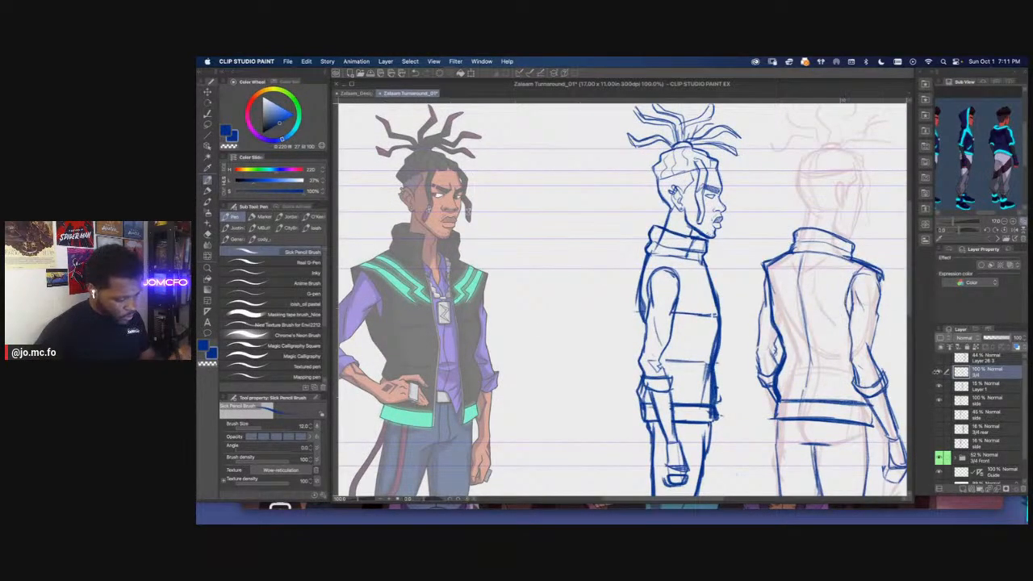
{"action": "left_click", "coordinate": [981, 399]}
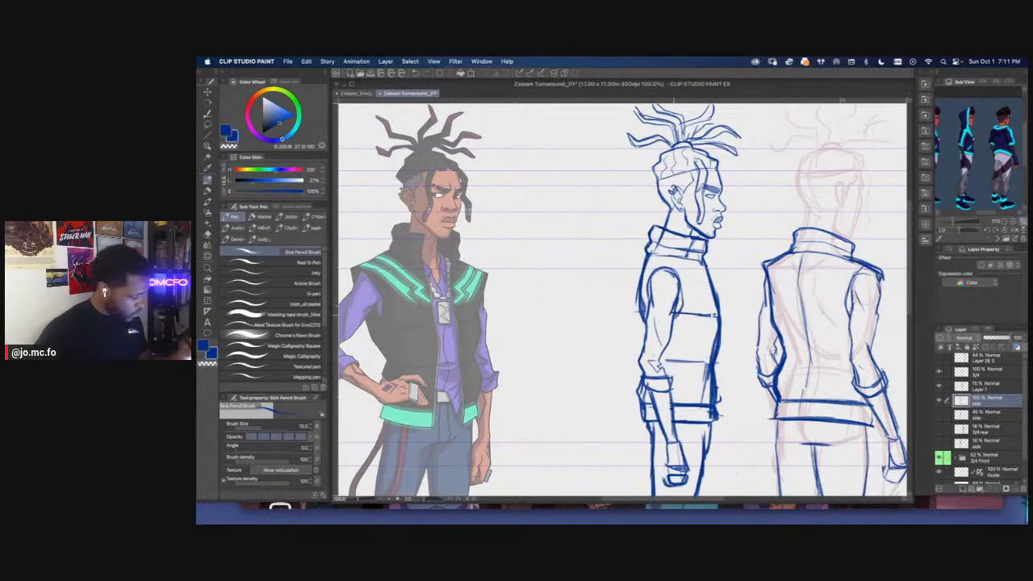
{"action": "mouse_move", "coordinate": [676, 276]}
{"action": "left_mouse_down"}
{"action": "mouse_move", "coordinate": [681, 322]}
{"action": "mouse_move", "coordinate": [656, 265]}
{"action": "mouse_move", "coordinate": [709, 290]}
{"action": "left_mouse_up"}
{"action": "mouse_move", "coordinate": [704, 284]}
{"action": "left_mouse_down"}
{"action": "mouse_move", "coordinate": [694, 278]}
{"action": "mouse_move", "coordinate": [709, 299]}
{"action": "left_mouse_up"}
{"action": "key", "text": "e"}
{"action": "left_click_drag", "start_coordinate": [698, 262], "coordinate": [708, 303]}
{"action": "key", "text": "p"}
{"action": "key", "text": "p"}
{"action": "key", "text": "p"}
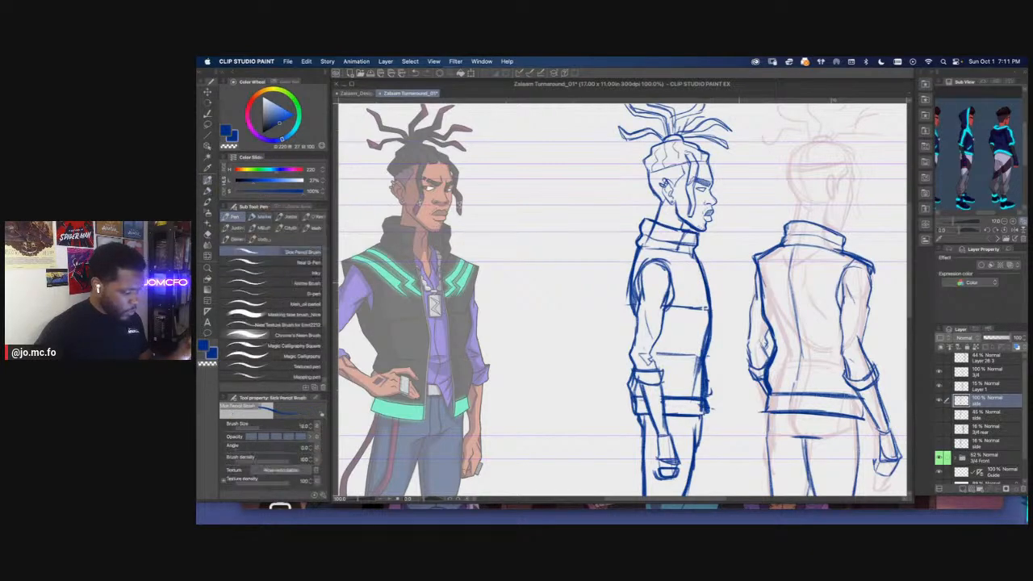
Make the 3/4 layer active and toggle its visibility off and on to check the rear figure's linework
{"action": "left_click", "coordinate": [978, 374]}
{"action": "left_click", "coordinate": [940, 373]}
{"action": "left_click", "coordinate": [941, 373]}
{"action": "left_click_drag", "start_coordinate": [763, 291], "coordinate": [625, 330]}
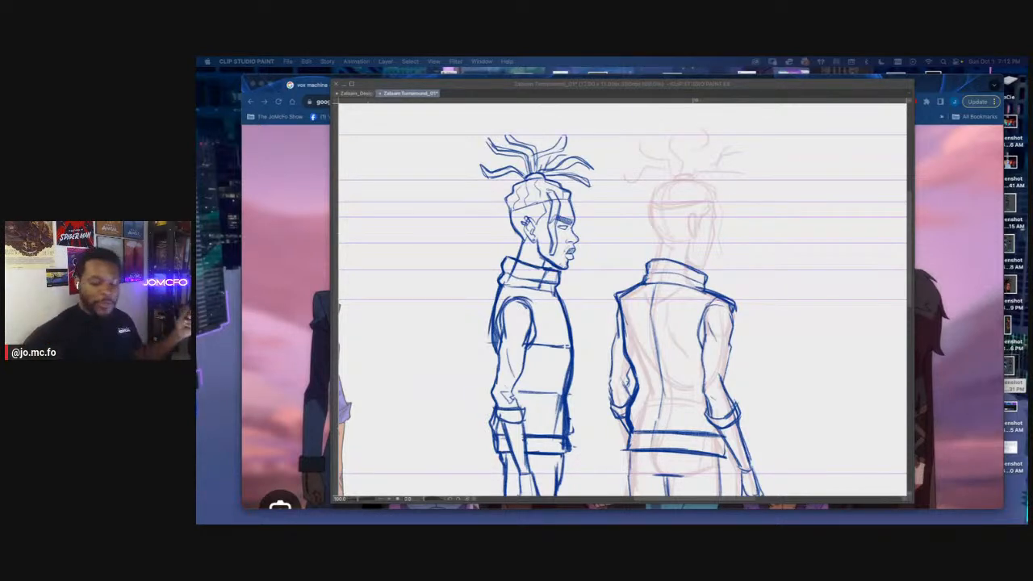
Switch to Chrome and run an image search for "jeff wamester"
{"action": "left_click", "coordinate": [436, 80]}
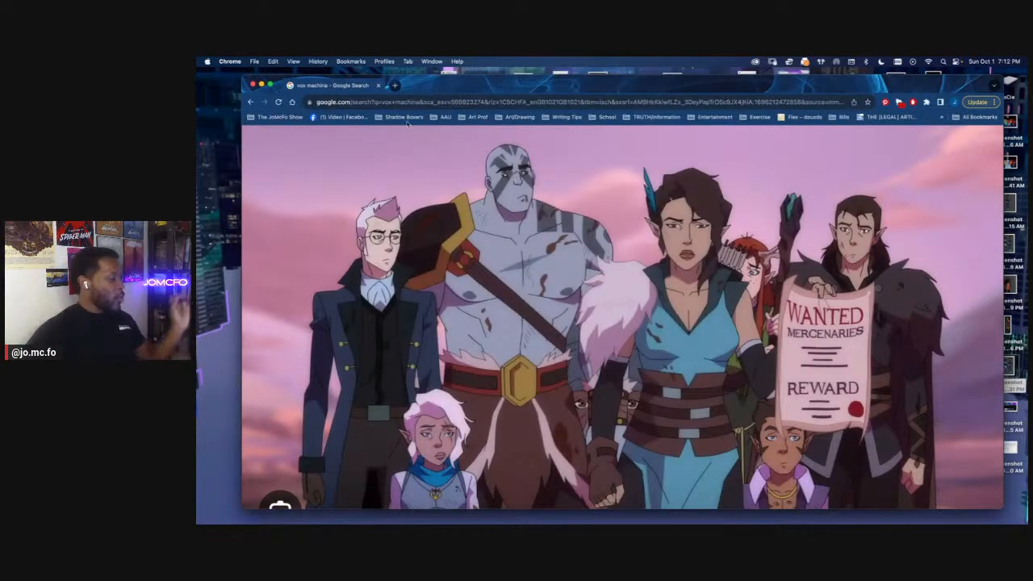
{"action": "left_click", "coordinate": [417, 103]}
{"action": "type", "text": "je"}
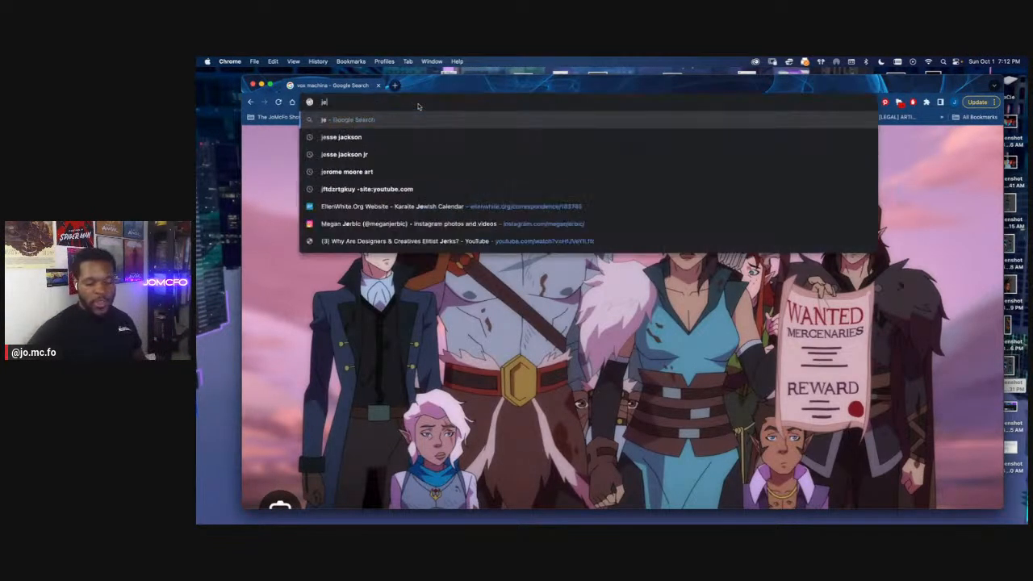
{"action": "type", "text": "ff wamester"}
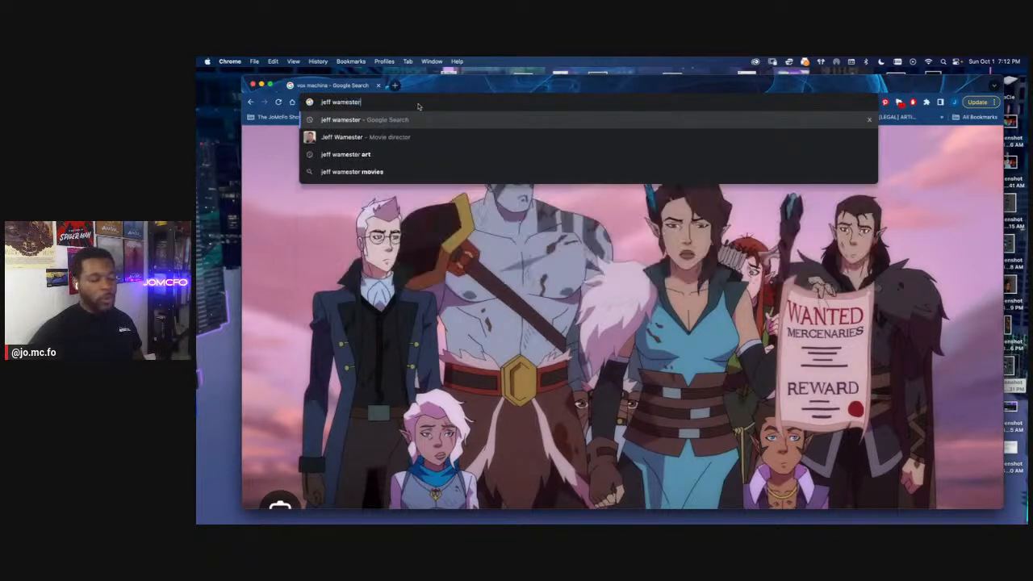
{"action": "key", "text": "Return"}
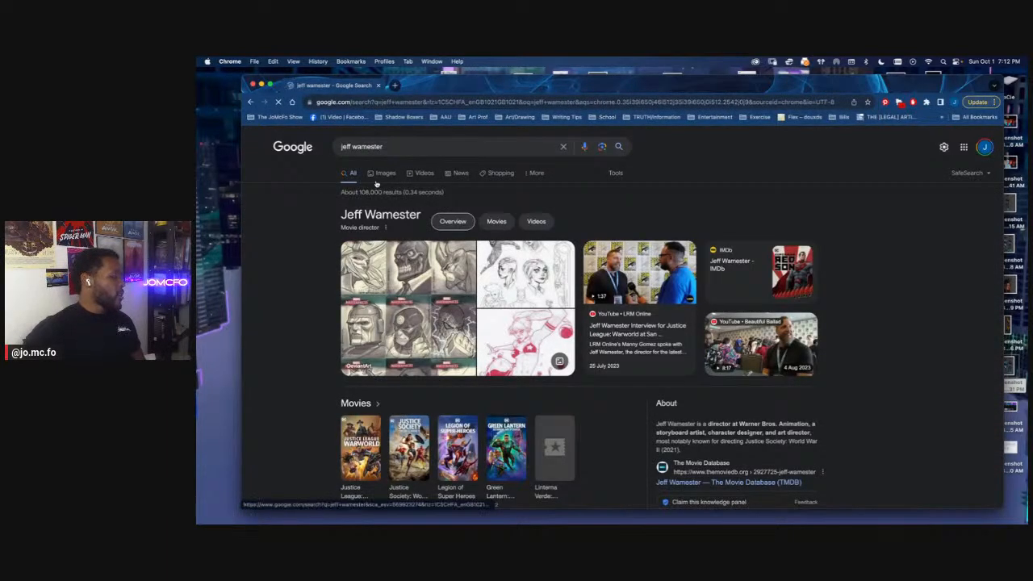
{"action": "left_click", "coordinate": [378, 176]}
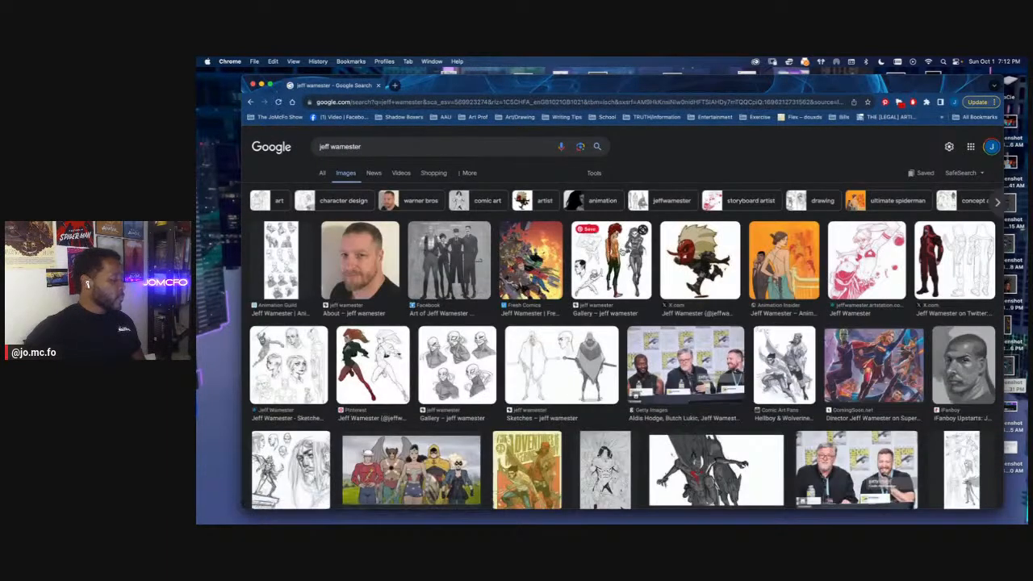
Examine the gallery result with the red-haired figure's back view up close, and open the masked head sketches
{"action": "left_click", "coordinate": [621, 254]}
{"action": "scroll", "coordinate": [859, 248], "scroll_direction": "up", "scroll_amount": 5}
{"action": "scroll", "coordinate": [654, 261], "scroll_direction": "down", "scroll_amount": 2}
{"action": "scroll", "coordinate": [654, 261], "scroll_direction": "up", "scroll_amount": 1}
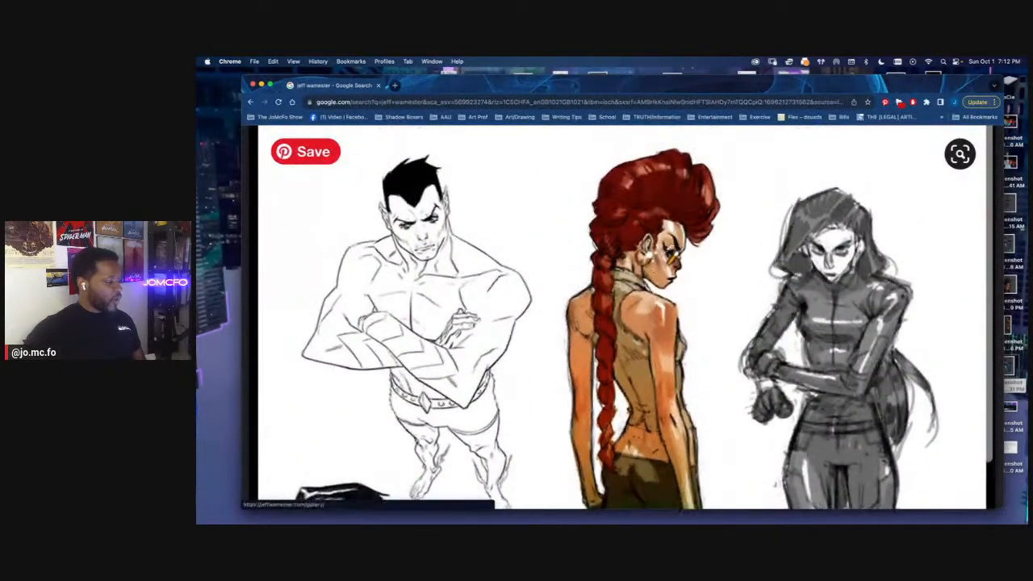
{"action": "scroll", "coordinate": [674, 286], "scroll_direction": "down", "scroll_amount": 4}
{"action": "scroll", "coordinate": [694, 310], "scroll_direction": "down", "scroll_amount": 5}
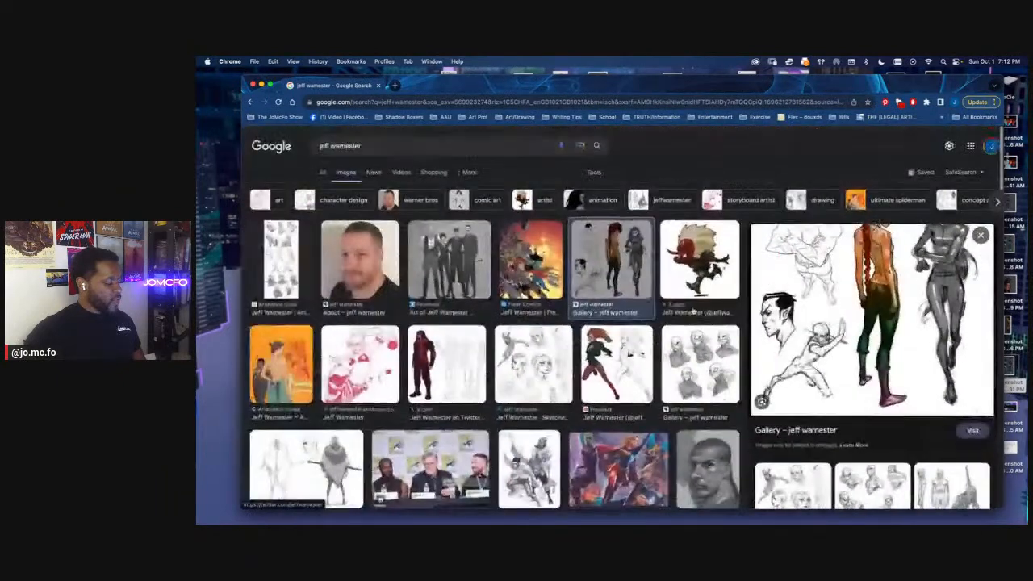
{"action": "scroll", "coordinate": [694, 311], "scroll_direction": "down", "scroll_amount": 2}
{"action": "left_click", "coordinate": [699, 238]}
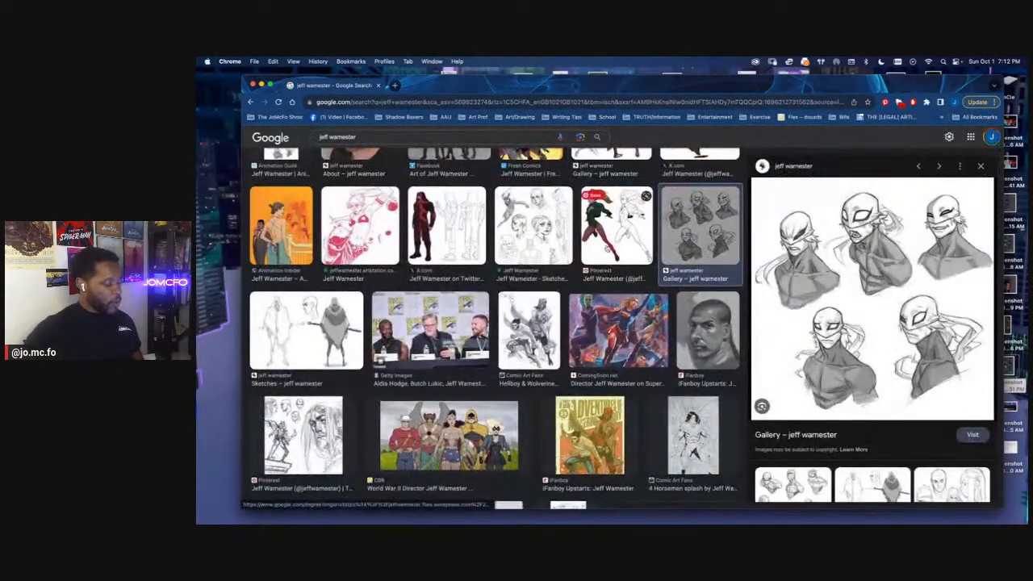
Open the Ronan the Accuser turnaround and examine its 3/4 front, side and rear views up close
{"action": "left_click", "coordinate": [447, 228]}
{"action": "scroll", "coordinate": [874, 272], "scroll_direction": "up", "scroll_amount": 5}
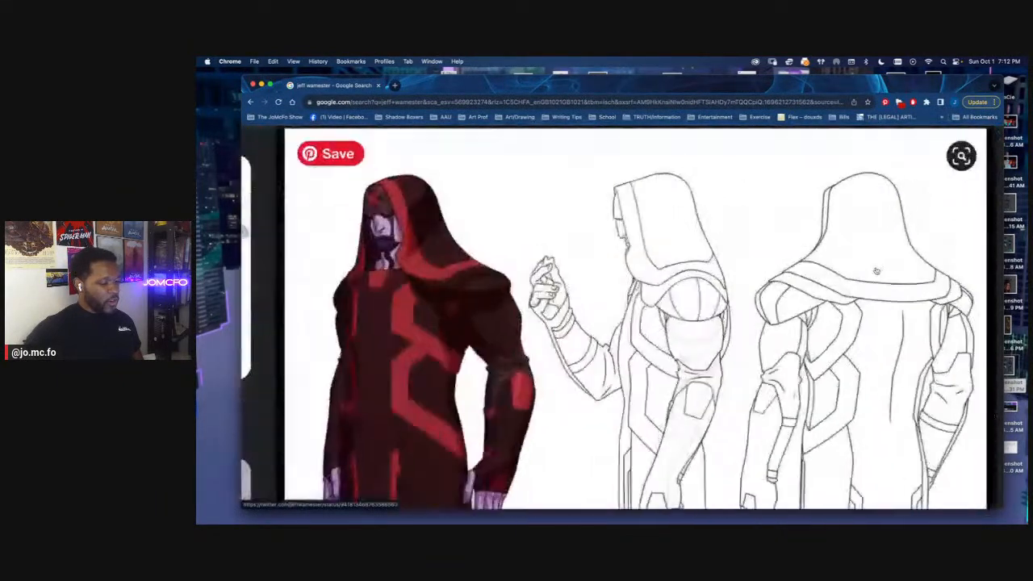
{"action": "scroll", "coordinate": [867, 275], "scroll_direction": "down", "scroll_amount": 2}
{"action": "scroll", "coordinate": [840, 274], "scroll_direction": "down", "scroll_amount": 3}
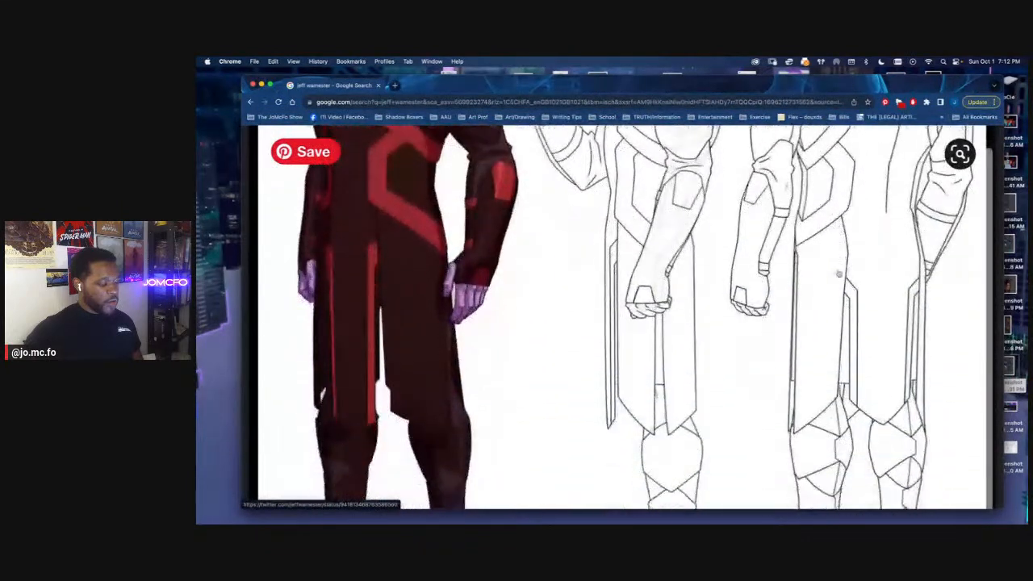
{"action": "scroll", "coordinate": [838, 273], "scroll_direction": "down", "scroll_amount": 5}
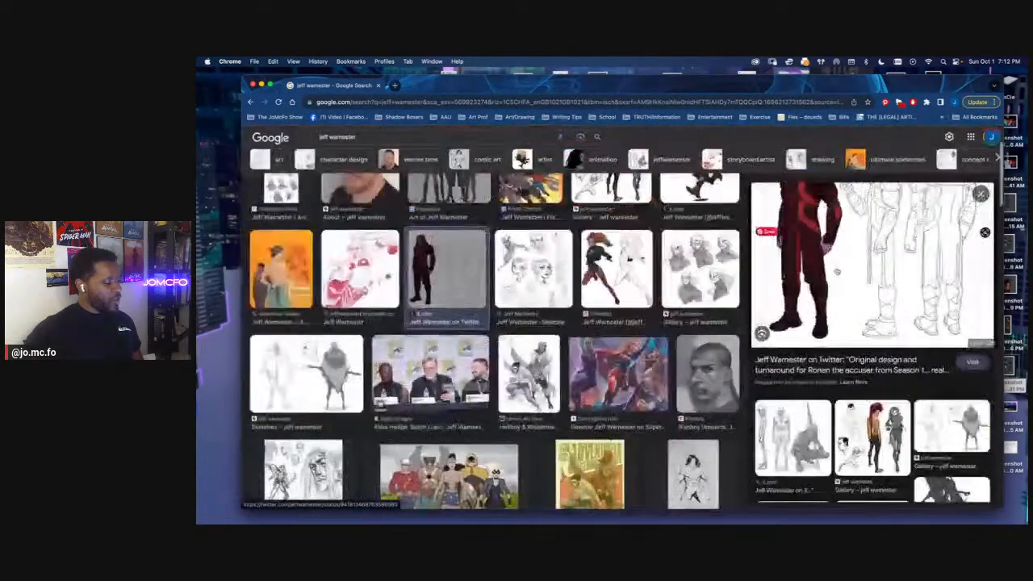
{"action": "scroll", "coordinate": [823, 410], "scroll_direction": "down", "scroll_amount": 1}
{"action": "scroll", "coordinate": [822, 410], "scroll_direction": "up", "scroll_amount": 3}
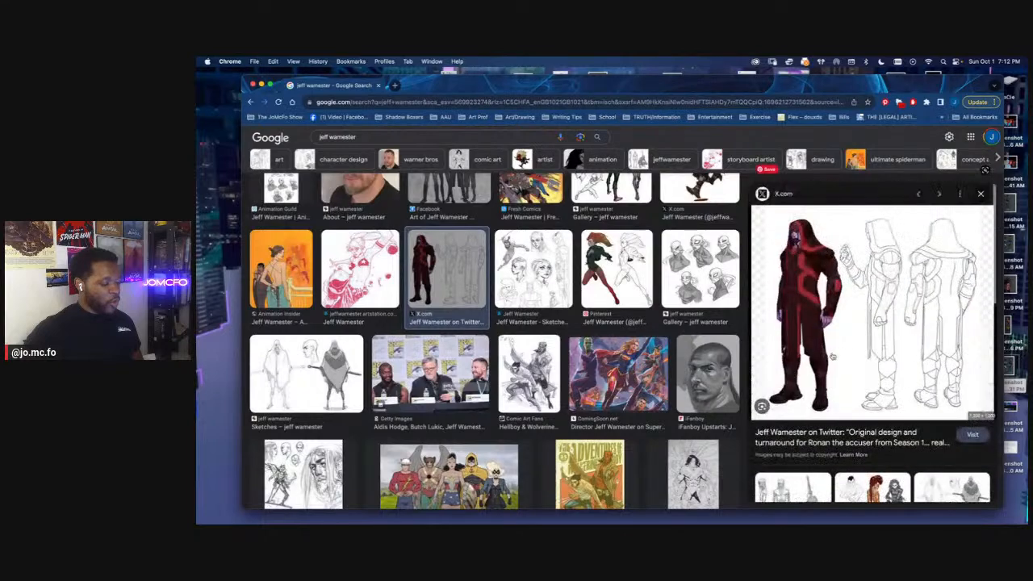
{"action": "scroll", "coordinate": [872, 307], "scroll_direction": "up", "scroll_amount": 5}
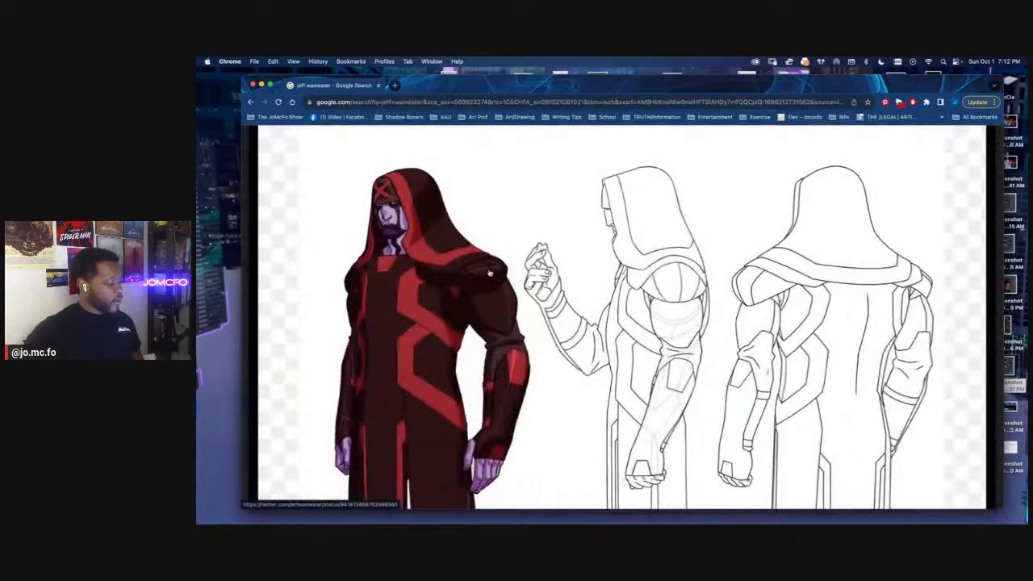
{"action": "scroll", "coordinate": [488, 272], "scroll_direction": "down", "scroll_amount": 5}
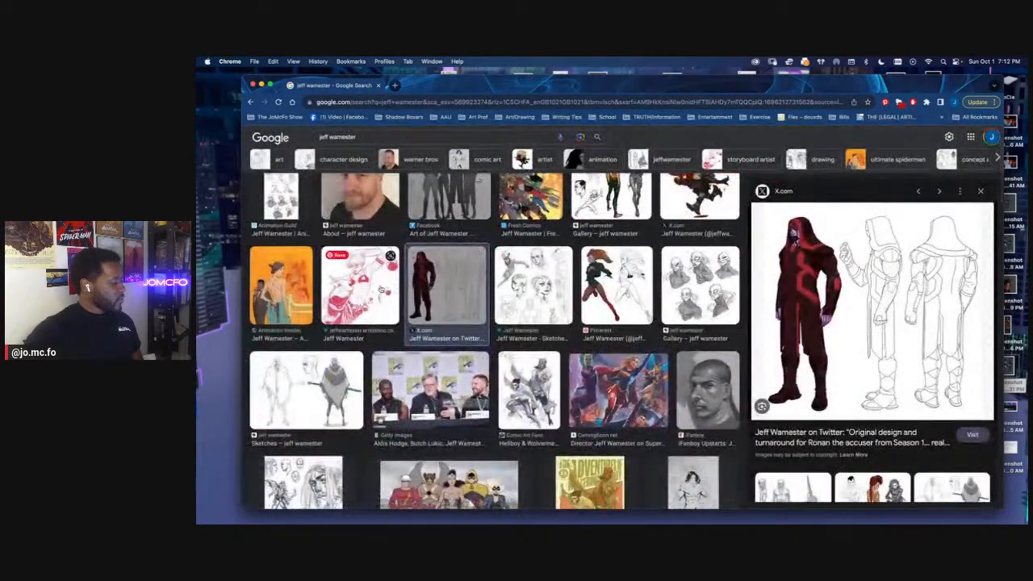
View the pink figure artwork and examine the cloaked staff-bearer's front and back sketches up close
{"action": "left_click", "coordinate": [347, 305]}
{"action": "scroll", "coordinate": [436, 372], "scroll_direction": "down", "scroll_amount": 1}
{"action": "left_click", "coordinate": [307, 364]}
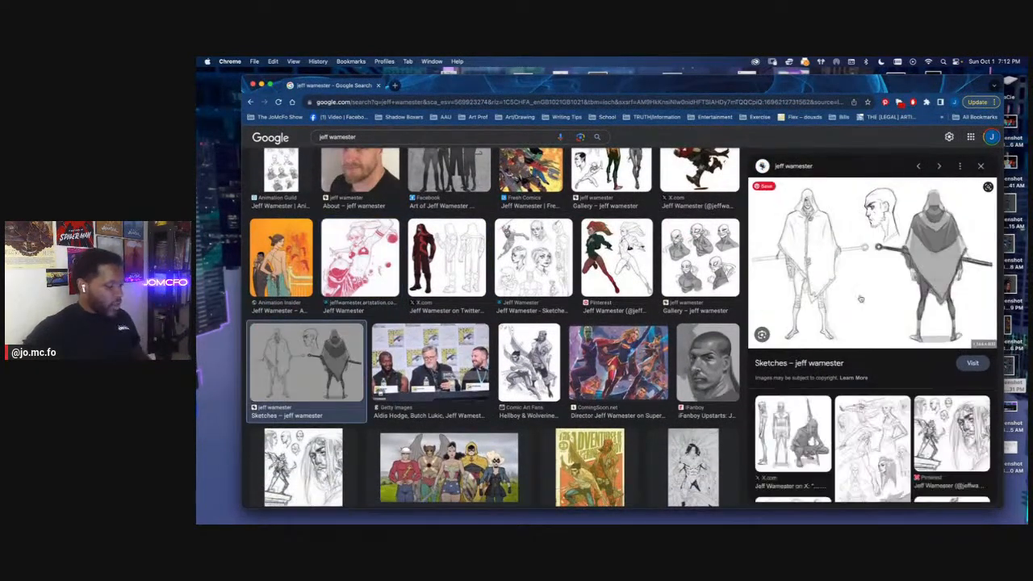
{"action": "scroll", "coordinate": [870, 296], "scroll_direction": "up", "scroll_amount": 5}
{"action": "scroll", "coordinate": [868, 296], "scroll_direction": "down", "scroll_amount": 3}
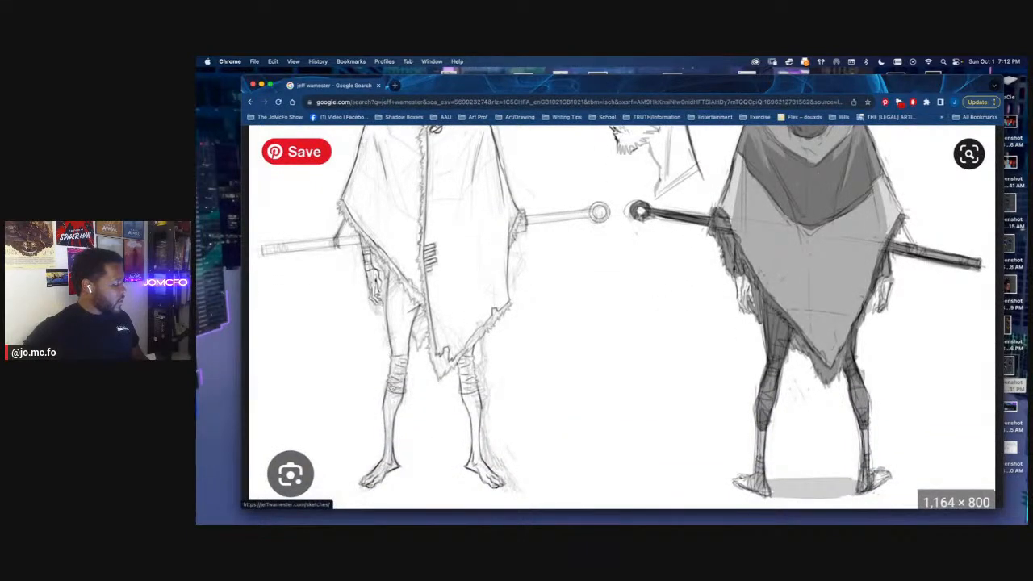
{"action": "scroll", "coordinate": [424, 318], "scroll_direction": "up", "scroll_amount": 2}
{"action": "scroll", "coordinate": [432, 307], "scroll_direction": "down", "scroll_amount": 5}
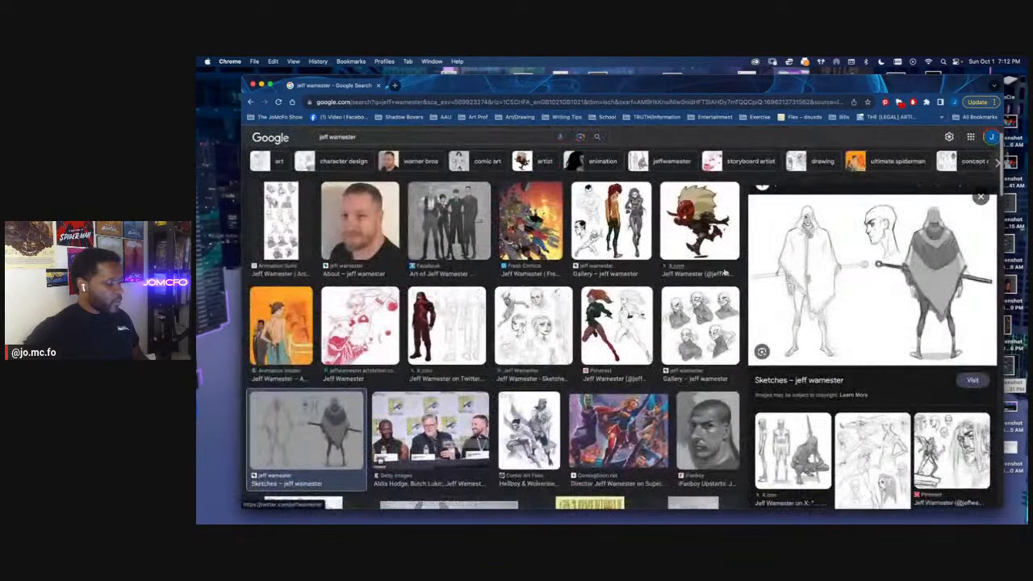
{"action": "left_click", "coordinate": [767, 287]}
{"action": "scroll", "coordinate": [798, 399], "scroll_direction": "down", "scroll_amount": 5}
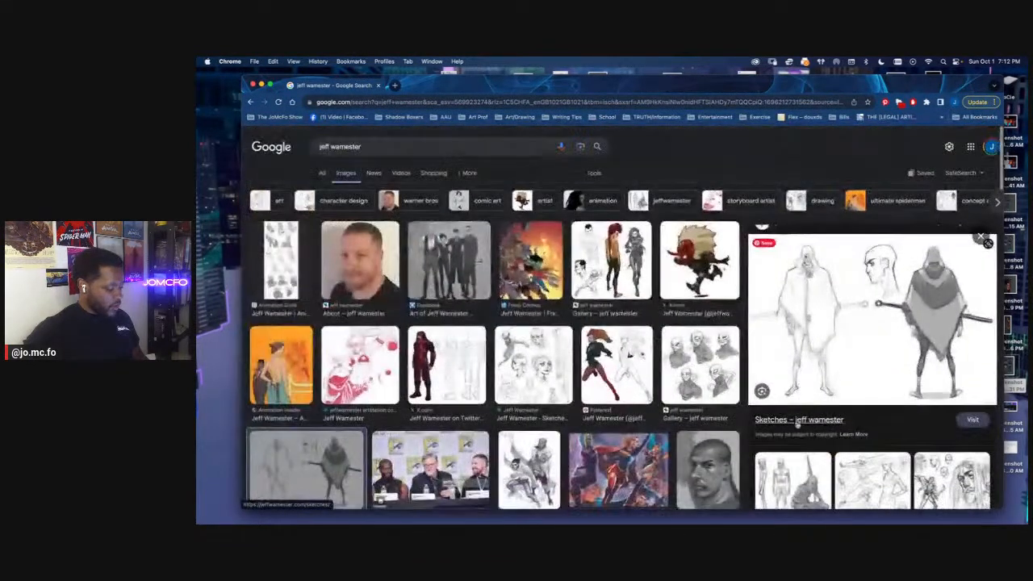
Open the related long-haired swordsman sketch and examine its side and front body views up close
{"action": "left_click", "coordinate": [814, 487]}
{"action": "scroll", "coordinate": [847, 398], "scroll_direction": "up", "scroll_amount": 5}
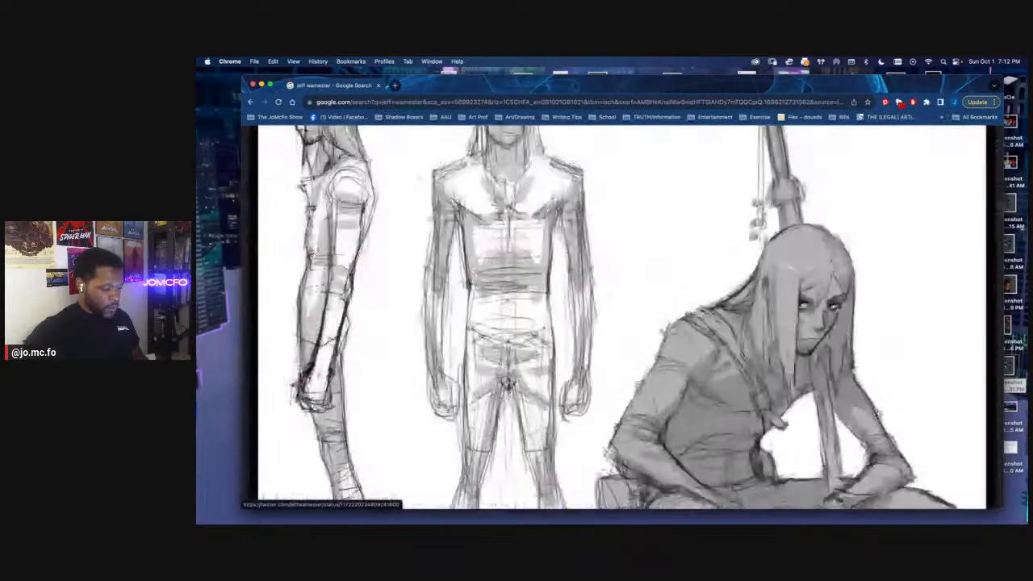
{"action": "scroll", "coordinate": [847, 399], "scroll_direction": "down", "scroll_amount": 1}
{"action": "scroll", "coordinate": [847, 398], "scroll_direction": "up", "scroll_amount": 1}
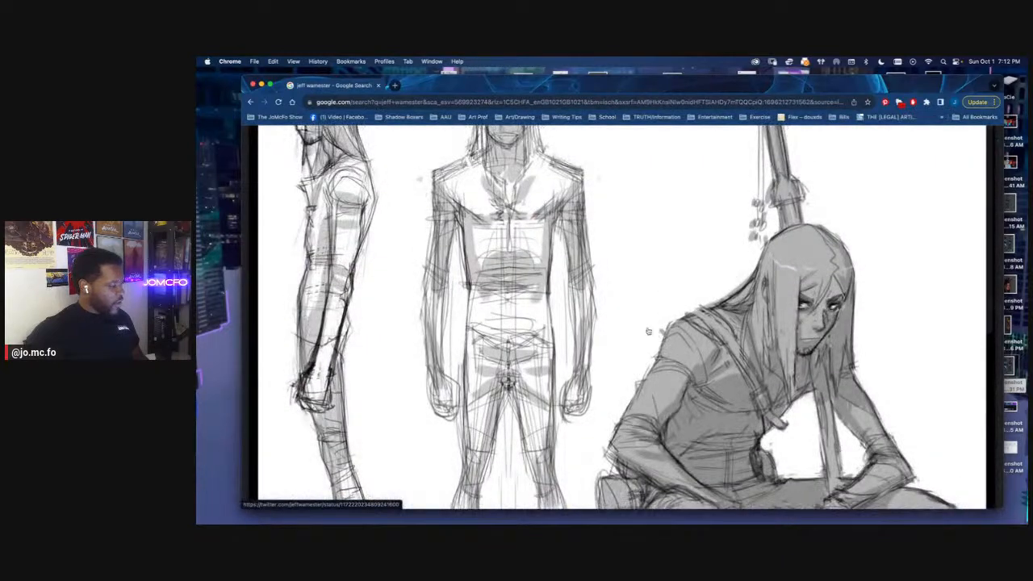
{"action": "scroll", "coordinate": [572, 302], "scroll_direction": "down", "scroll_amount": 2}
{"action": "scroll", "coordinate": [572, 301], "scroll_direction": "down", "scroll_amount": 3}
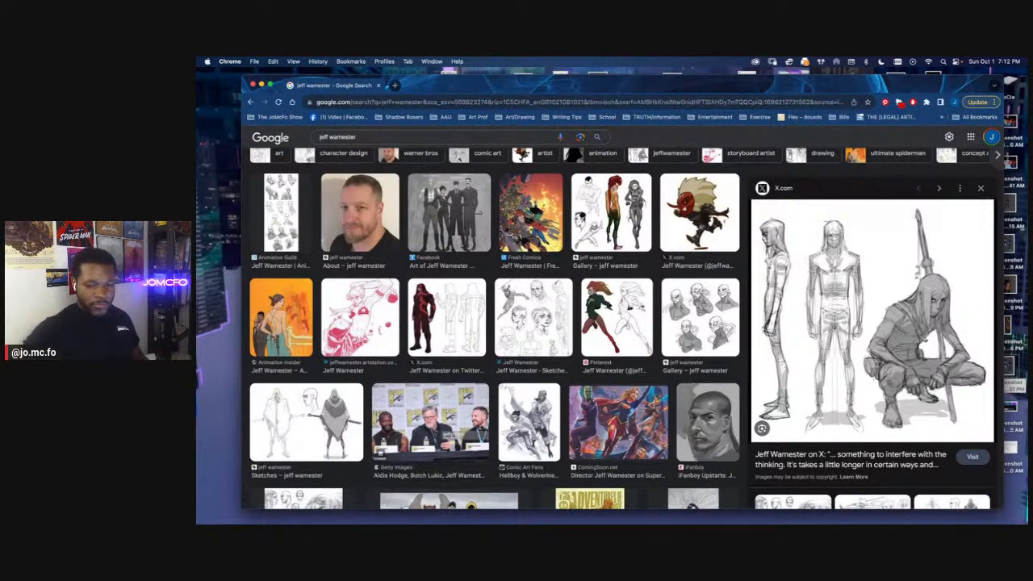
Switch back to Clip Studio Paint, recheck the 3/4 layer by toggling its visibility, and ready the Lasso on the side layer
{"action": "key", "text": "super+Tab"}
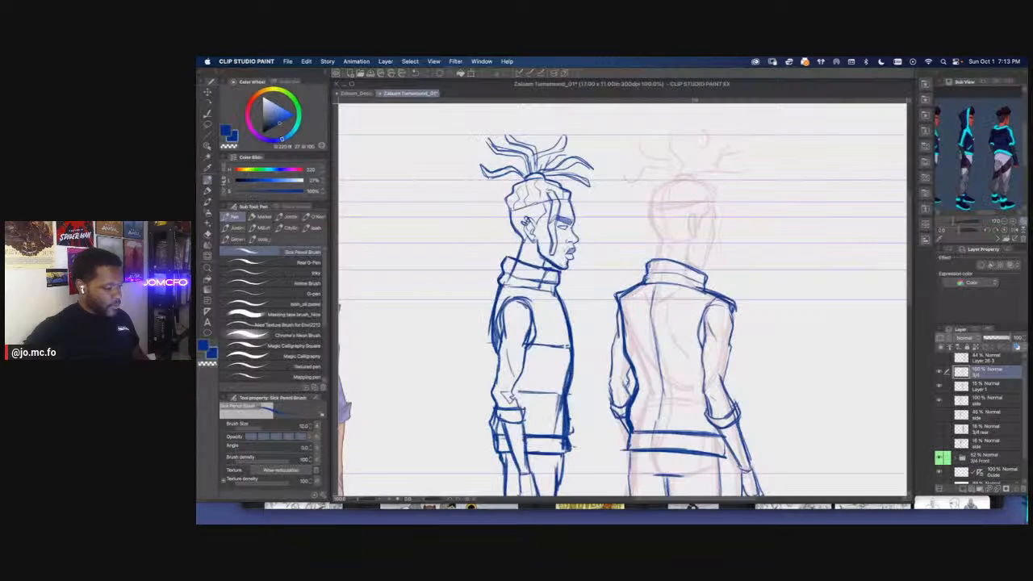
{"action": "key", "text": "super+minus"}
{"action": "left_click_drag", "start_coordinate": [503, 345], "coordinate": [553, 296]}
{"action": "left_click_drag", "start_coordinate": [511, 353], "coordinate": [533, 356]}
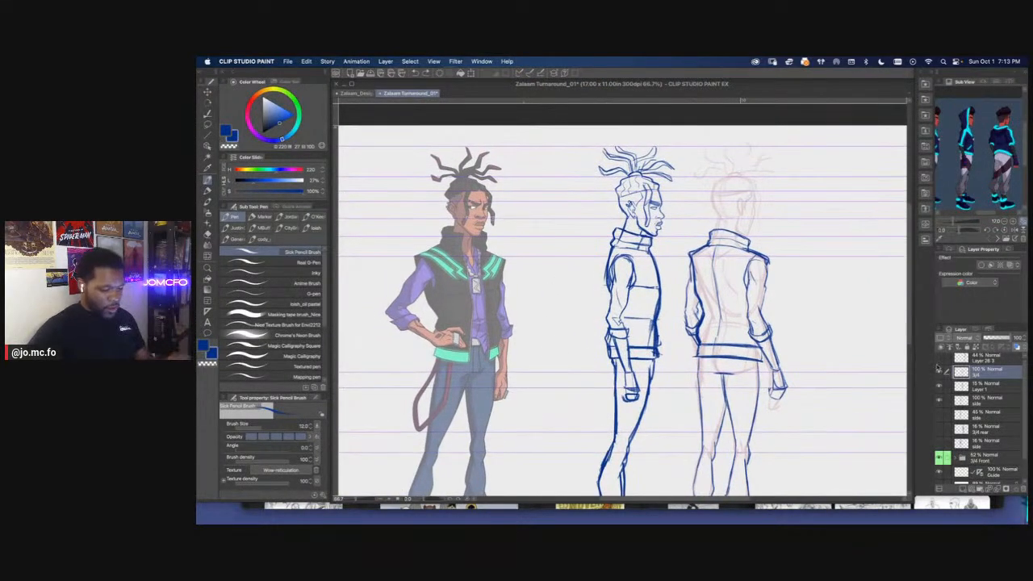
{"action": "left_click", "coordinate": [939, 370]}
{"action": "left_click", "coordinate": [939, 370]}
{"action": "left_click", "coordinate": [947, 399]}
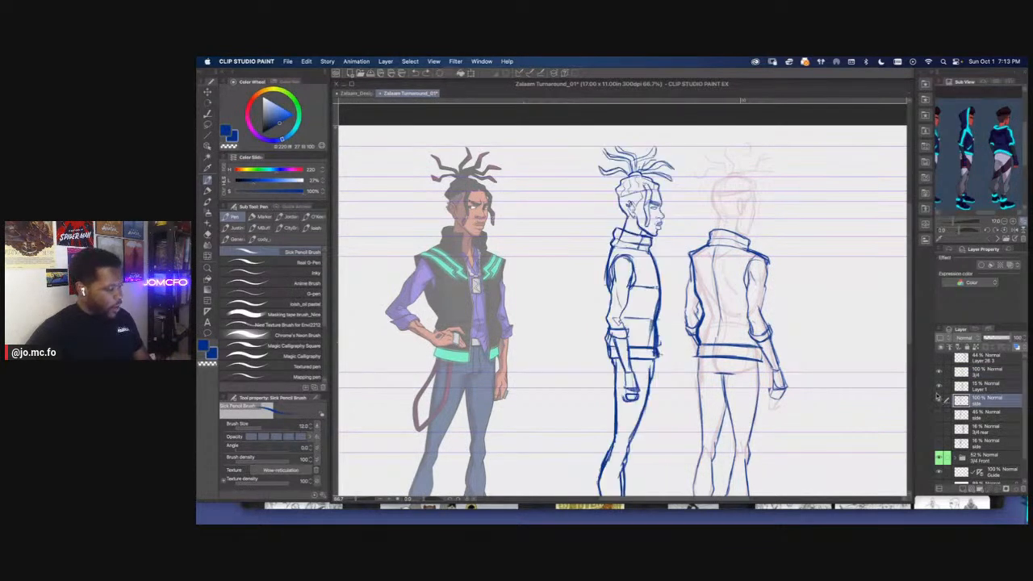
{"action": "key", "text": "m"}
{"action": "left_click_drag", "start_coordinate": [610, 252], "coordinate": [626, 233]}
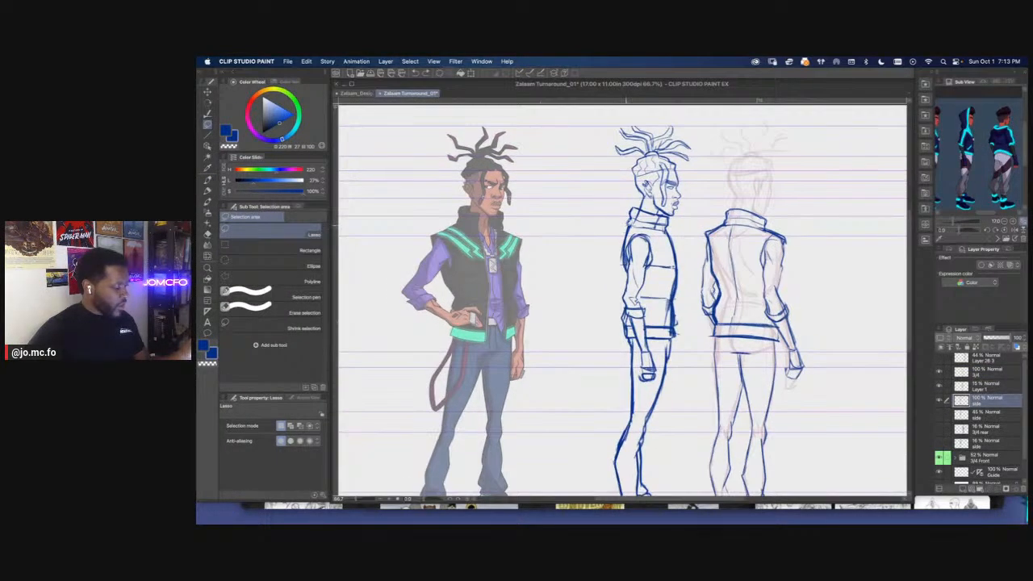
{"action": "left_click_drag", "start_coordinate": [680, 254], "coordinate": [684, 357]}
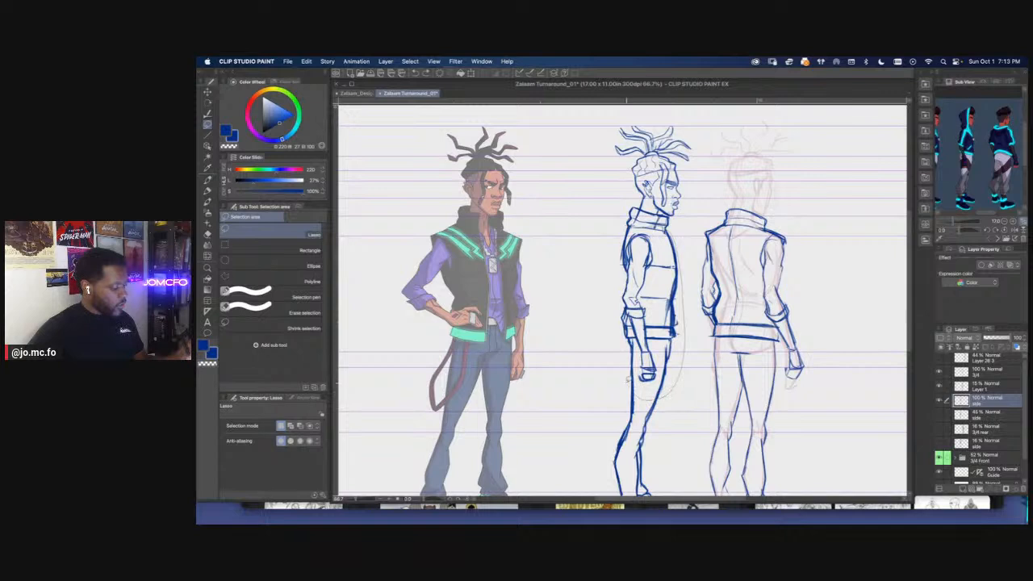
{"action": "left_click_drag", "start_coordinate": [610, 282], "coordinate": [605, 220]}
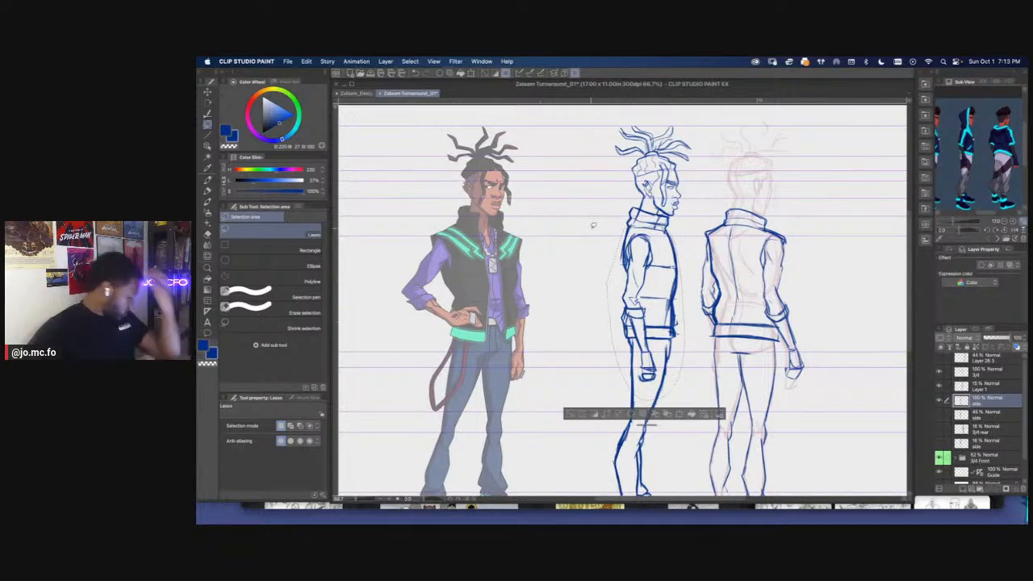
{"action": "key", "text": "super+d"}
Try to reshape the side figure's lassoed torso and arm with a mesh transformation, then undo it
{"action": "mouse_move", "coordinate": [696, 256]}
{"action": "left_mouse_down"}
{"action": "mouse_move", "coordinate": [676, 335]}
{"action": "mouse_move", "coordinate": [617, 331]}
{"action": "mouse_move", "coordinate": [609, 240]}
{"action": "left_mouse_up"}
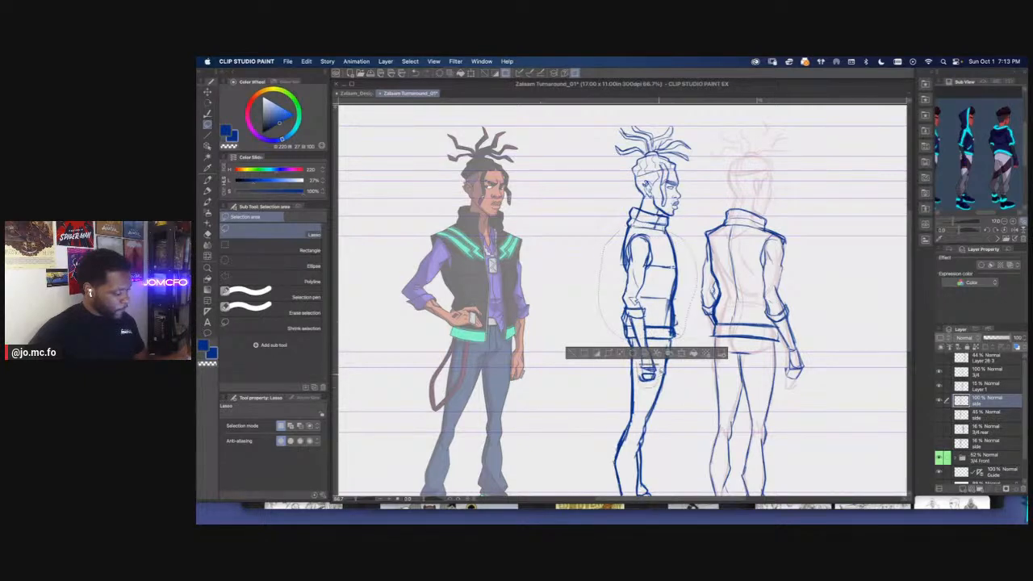
{"action": "left_click", "coordinate": [307, 61]}
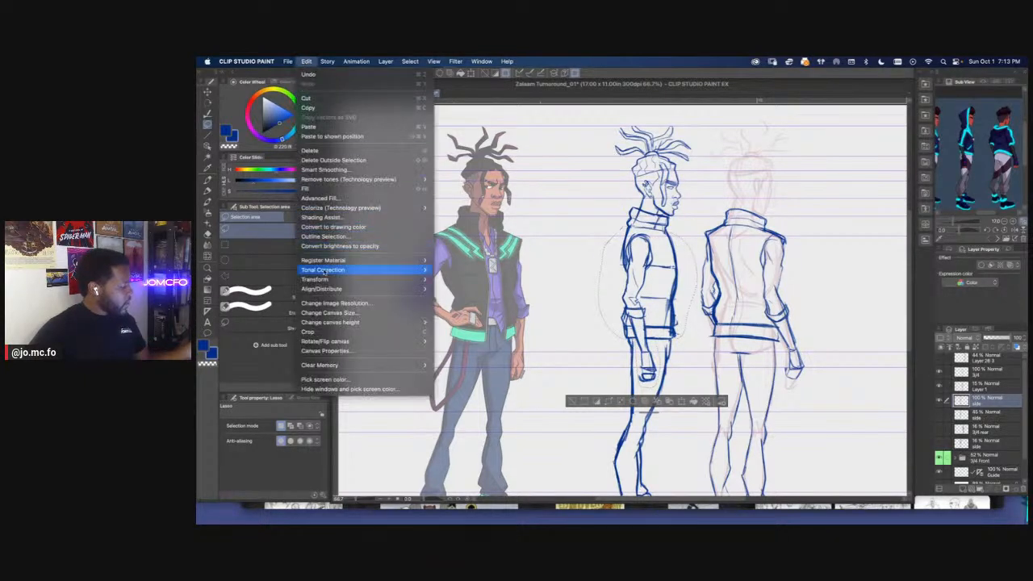
{"action": "mouse_move", "coordinate": [326, 280]}
{"action": "left_click", "coordinate": [467, 380]}
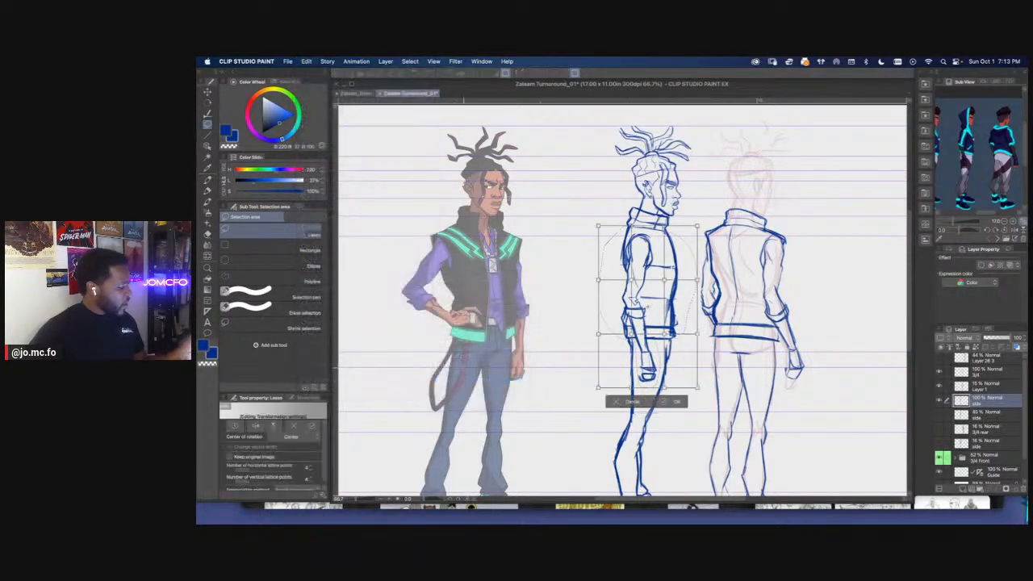
{"action": "key", "text": "super+plus"}
{"action": "left_click_drag", "start_coordinate": [584, 318], "coordinate": [474, 348]}
{"action": "left_click_drag", "start_coordinate": [650, 342], "coordinate": [673, 345]}
{"action": "key", "text": "super+z"}
{"action": "left_click_drag", "start_coordinate": [602, 346], "coordinate": [620, 347]}
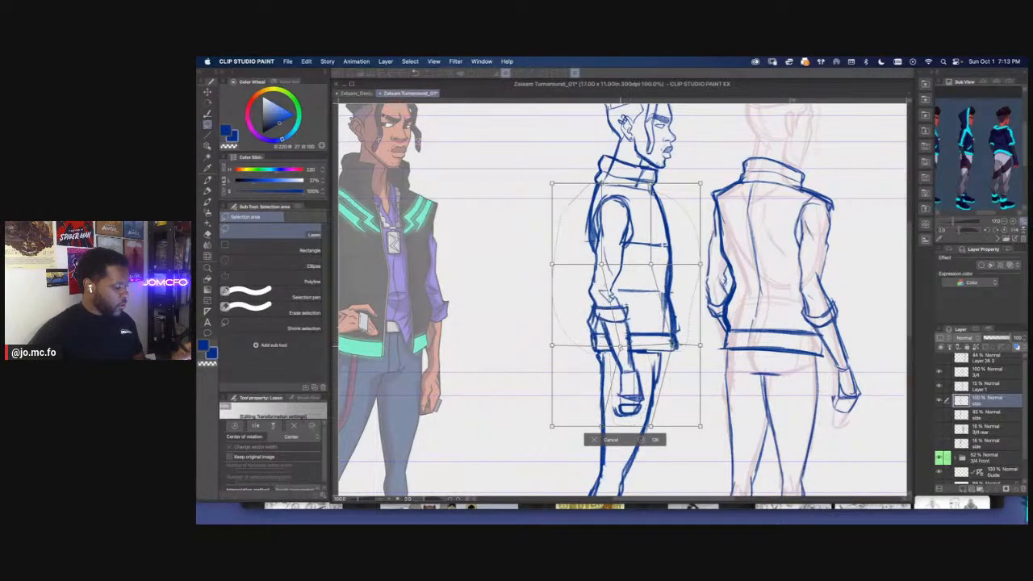
{"action": "key", "text": "super+minus"}
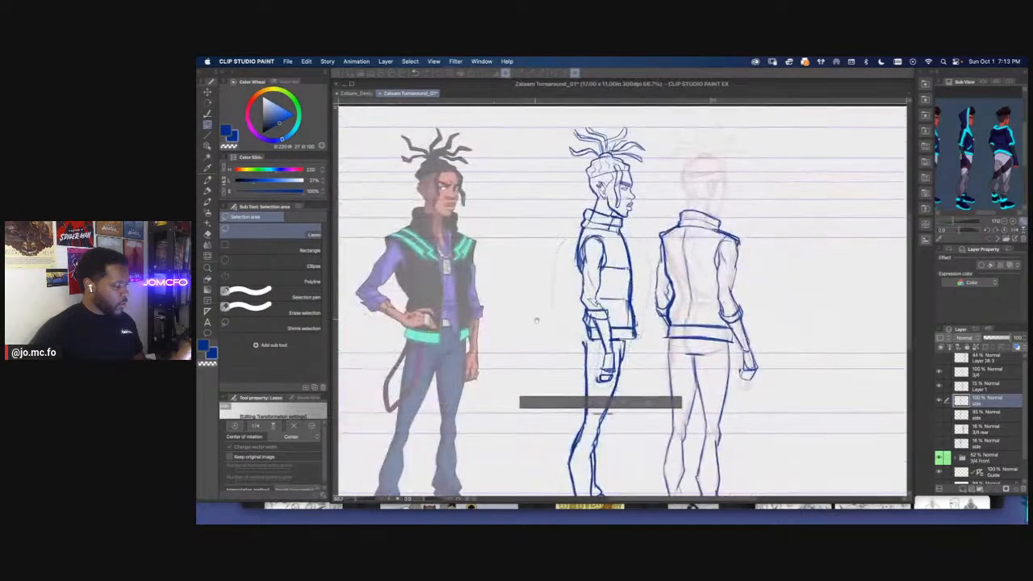
{"action": "left_click_drag", "start_coordinate": [533, 318], "coordinate": [552, 335]}
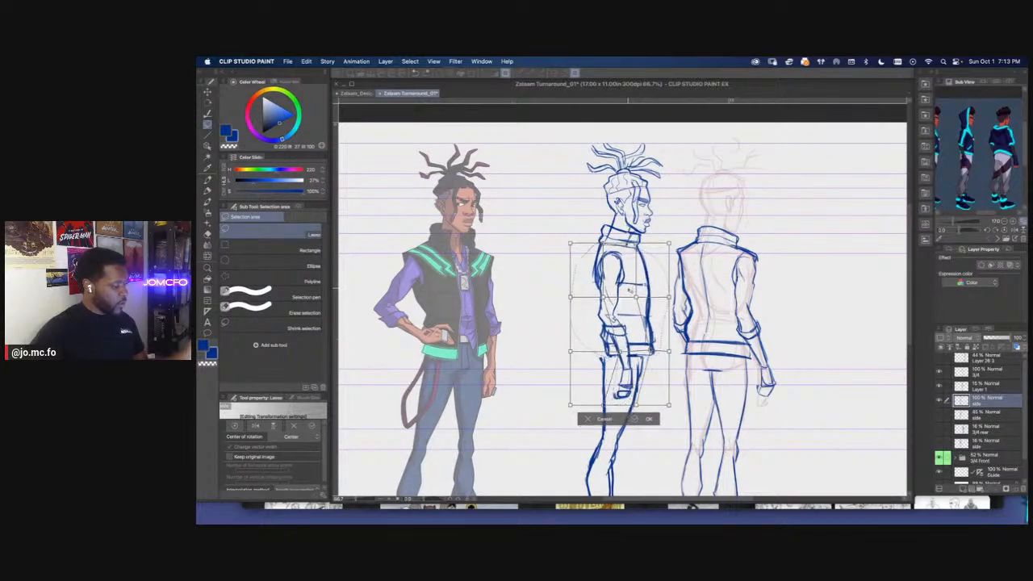
{"action": "key", "text": "super+minus"}
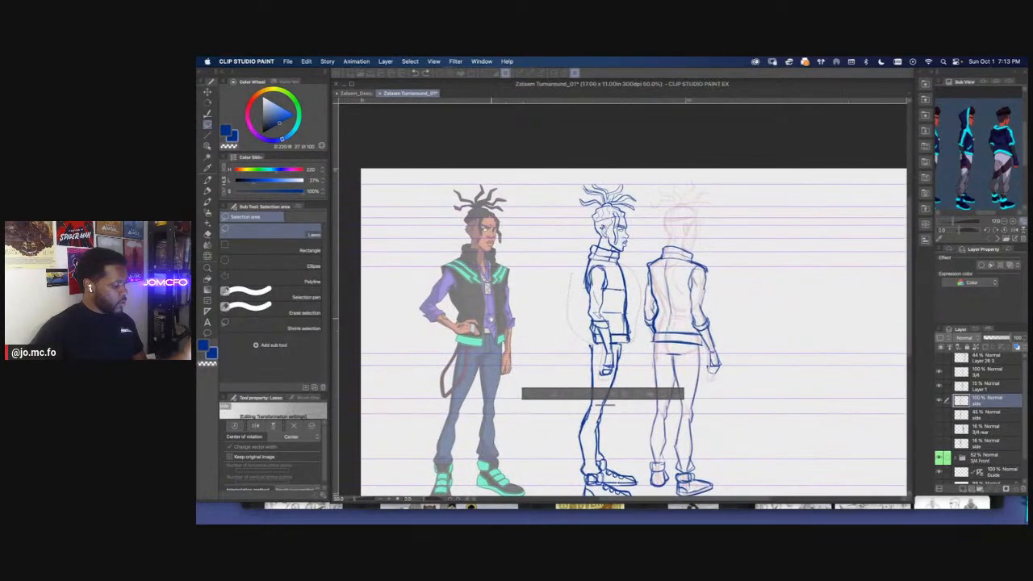
{"action": "key", "text": "super+z"}
{"action": "key", "text": "super+z"}
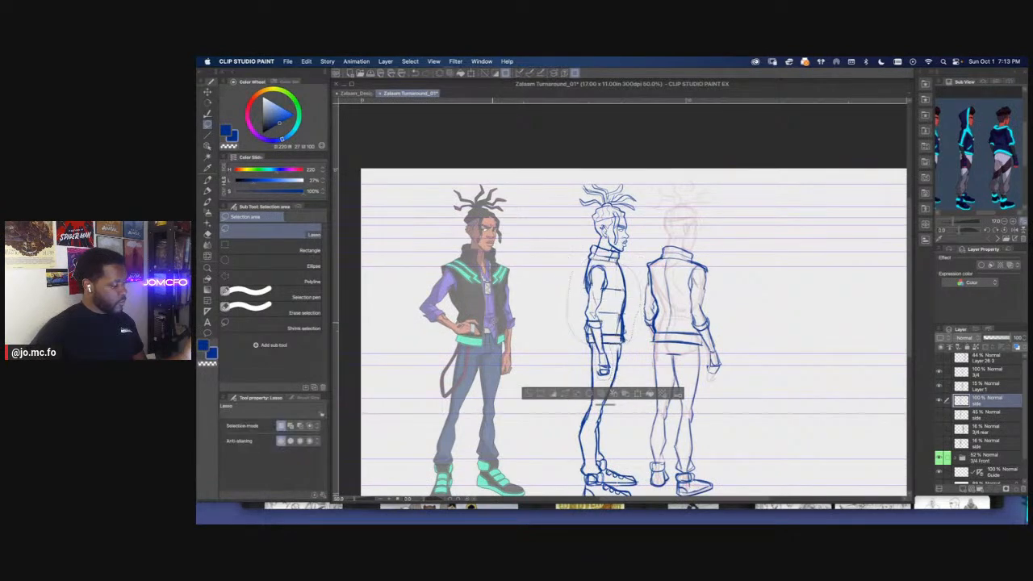
Switch to Chrome, try to copy the long-haired swordsman sketch, and return to Clip Studio Paint
{"action": "left_click", "coordinate": [587, 508]}
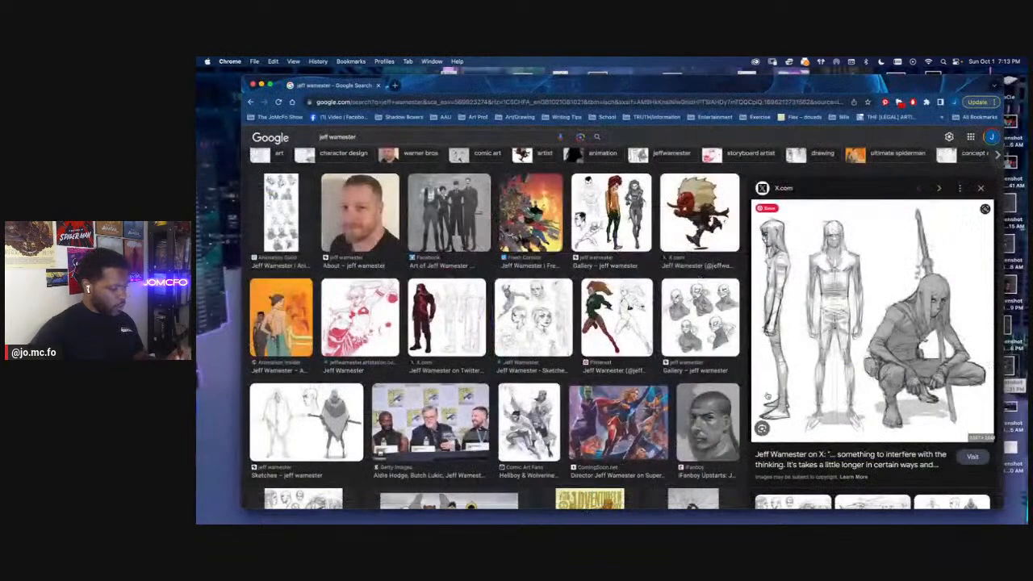
{"action": "right_click", "coordinate": [800, 353]}
{"action": "left_click", "coordinate": [810, 449]}
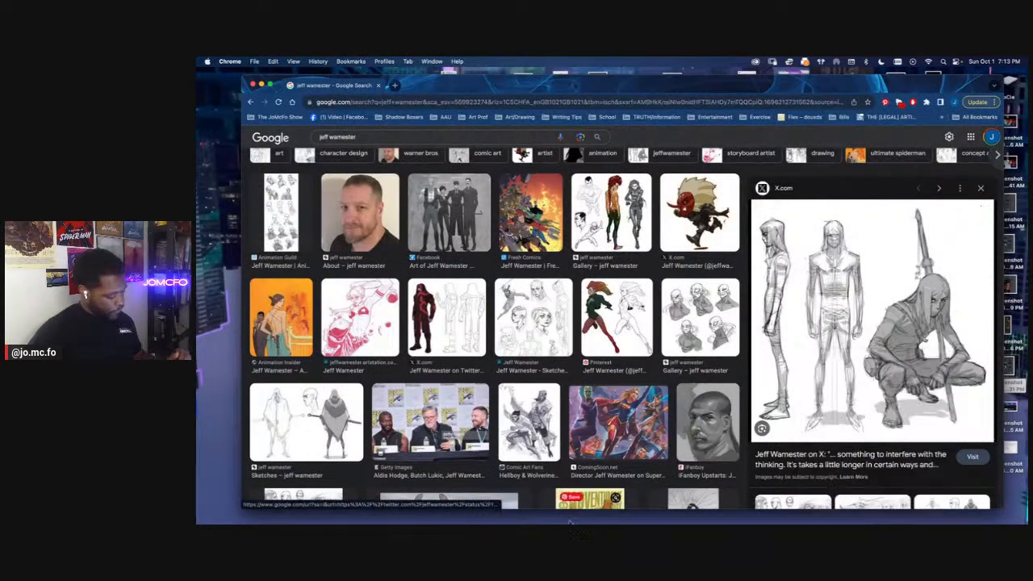
{"action": "left_click", "coordinate": [523, 497]}
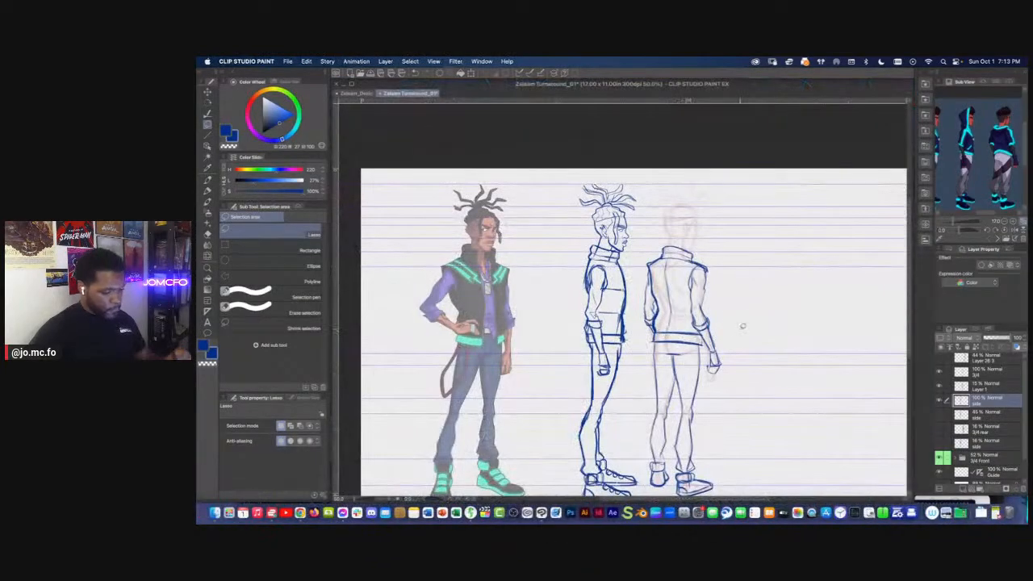
Copy the long-haired swordsman sketch from Chrome and paste it above the topmost layer in Clip Studio Paint
{"action": "left_click", "coordinate": [1003, 361]}
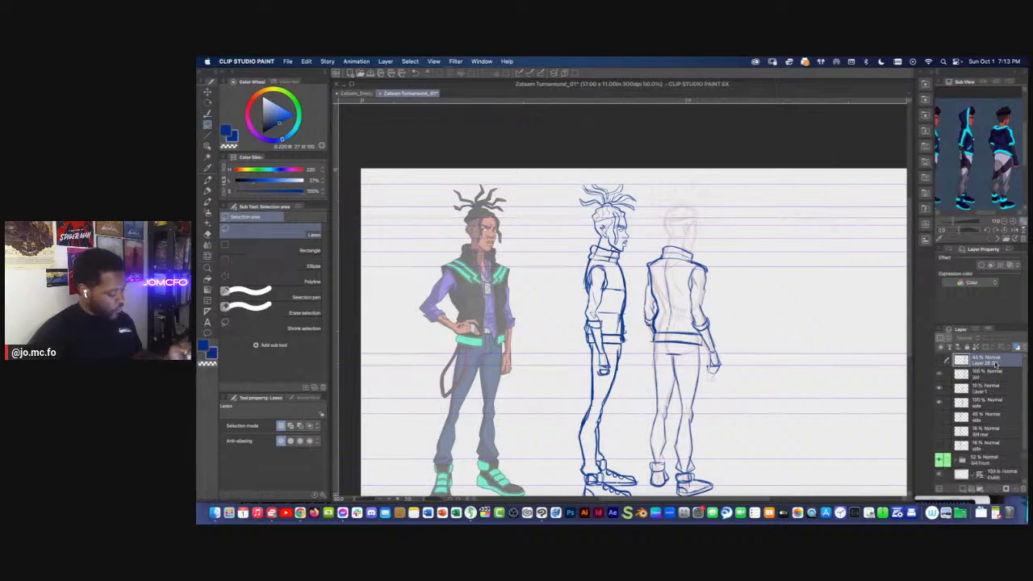
{"action": "left_click", "coordinate": [307, 504]}
{"action": "right_click", "coordinate": [799, 326]}
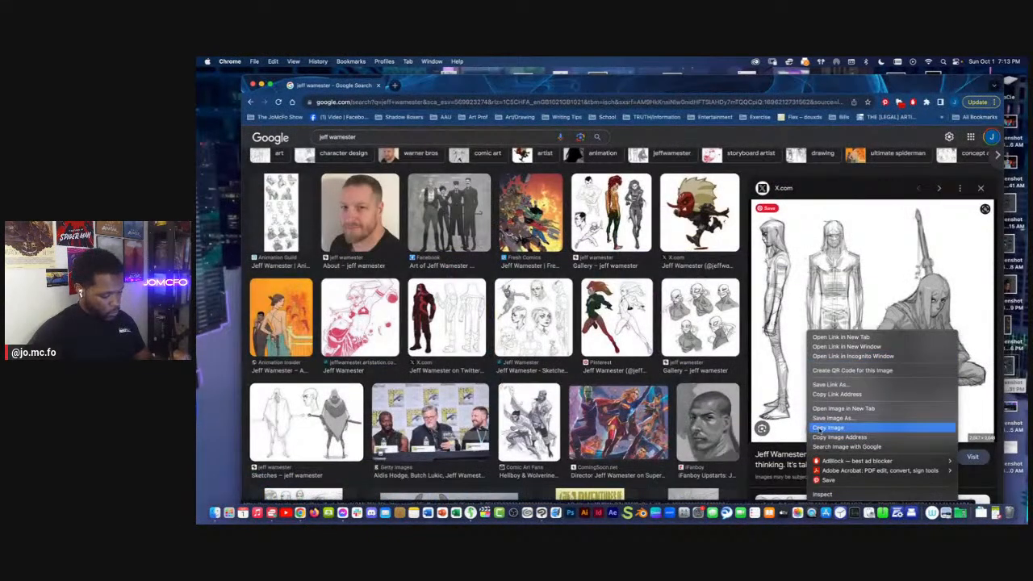
{"action": "left_click", "coordinate": [880, 427]}
{"action": "left_click", "coordinate": [527, 510]}
{"action": "key", "text": "super+v"}
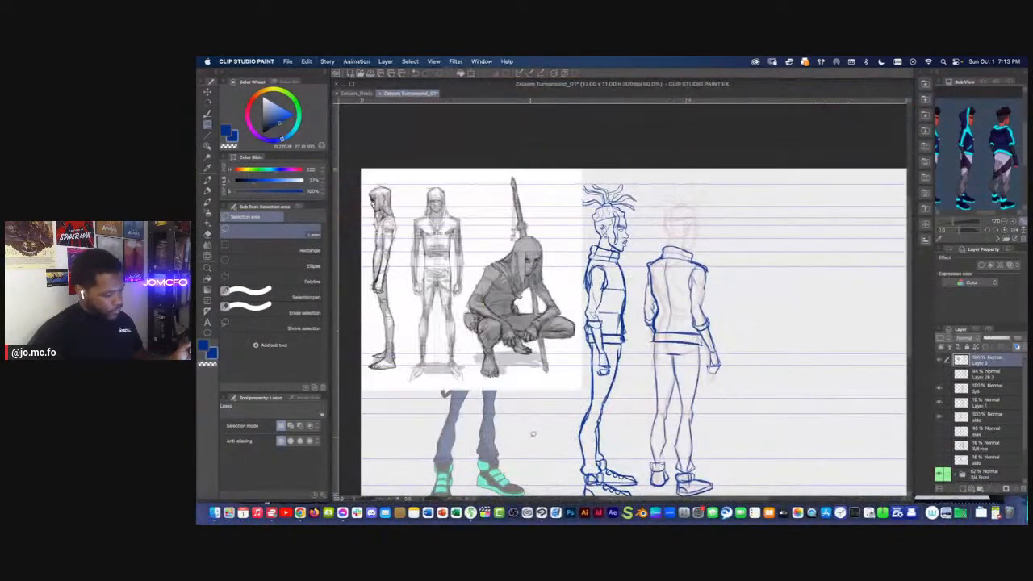
Move the pasted swordsman reference beside the 3/4 rear figure, clear of the turnaround drawings
{"action": "key", "text": "super+t"}
{"action": "left_click_drag", "start_coordinate": [428, 308], "coordinate": [784, 323]}
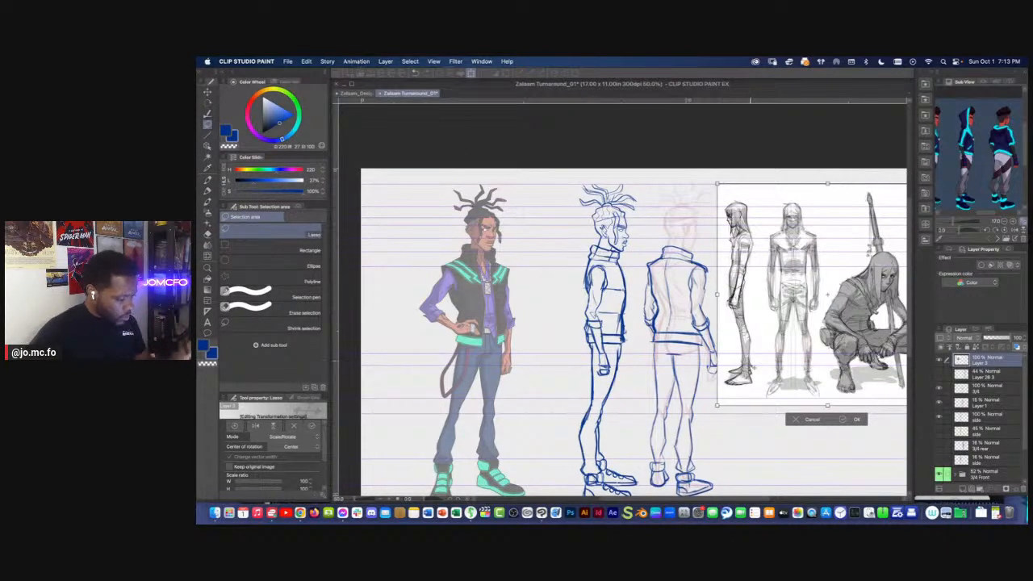
{"action": "key", "text": "Return"}
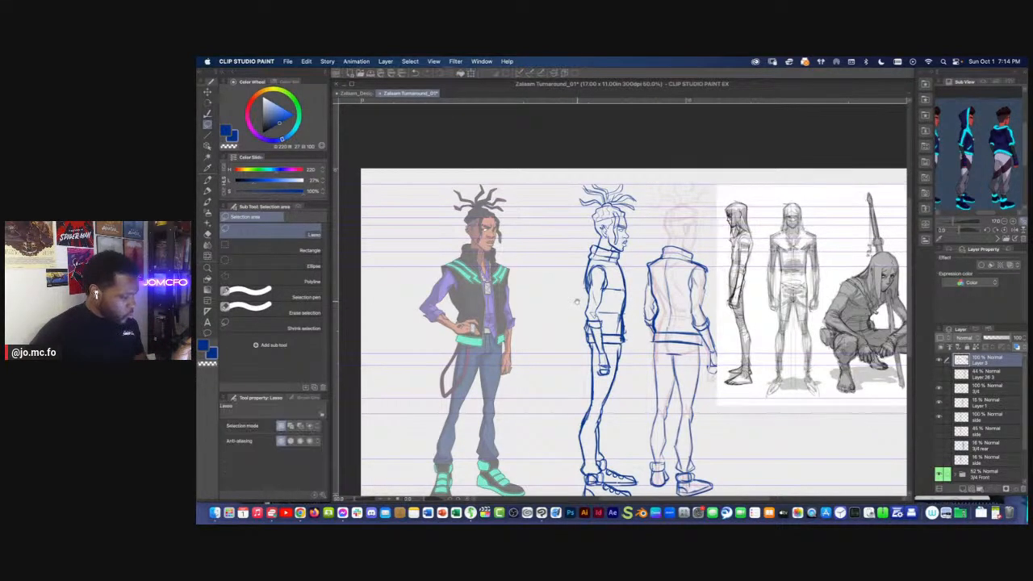
{"action": "left_click_drag", "start_coordinate": [590, 300], "coordinate": [596, 310]}
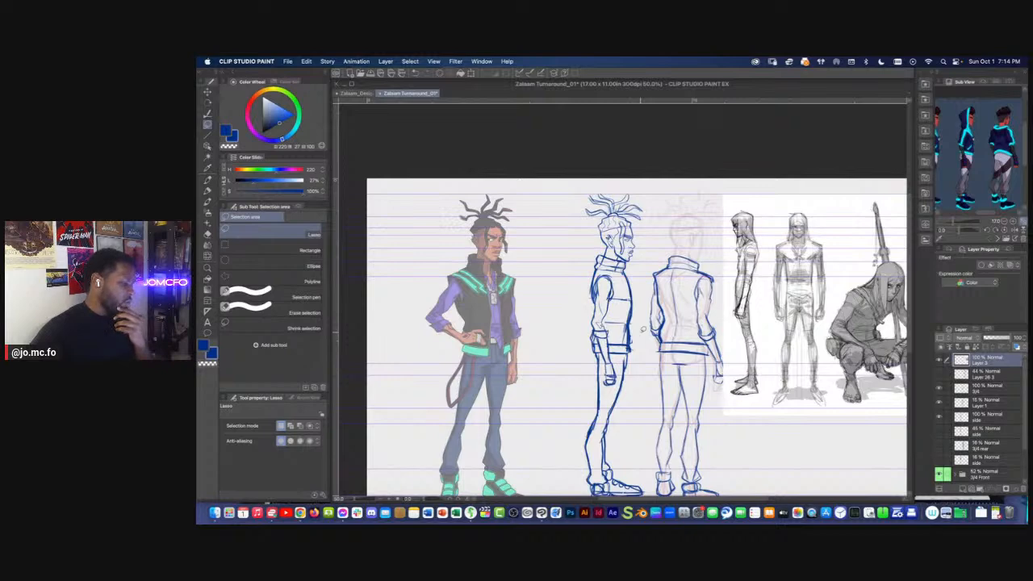
{"action": "scroll", "coordinate": [644, 329], "scroll_direction": "down", "scroll_amount": 3}
{"action": "scroll", "coordinate": [644, 329], "scroll_direction": "up", "scroll_amount": 2}
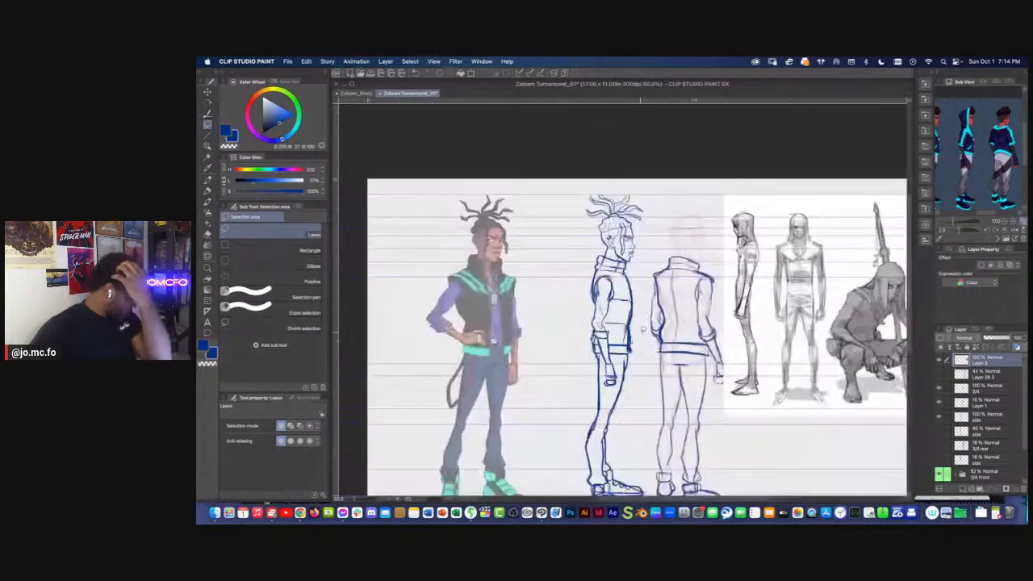
Make the 100% side layer active and check its drawing by toggling the layer's visibility
{"action": "left_click", "coordinate": [953, 389]}
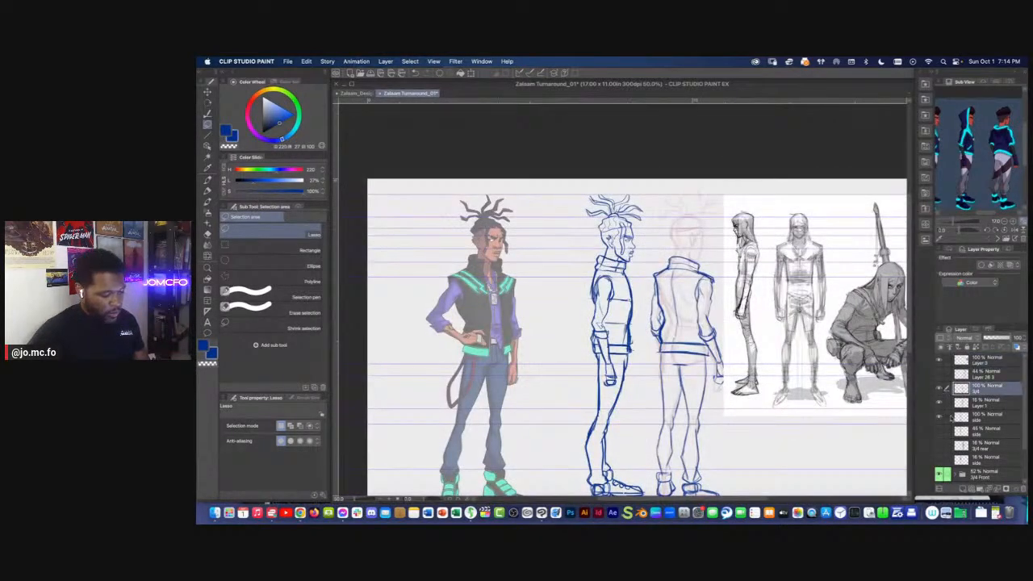
{"action": "left_click", "coordinate": [951, 417]}
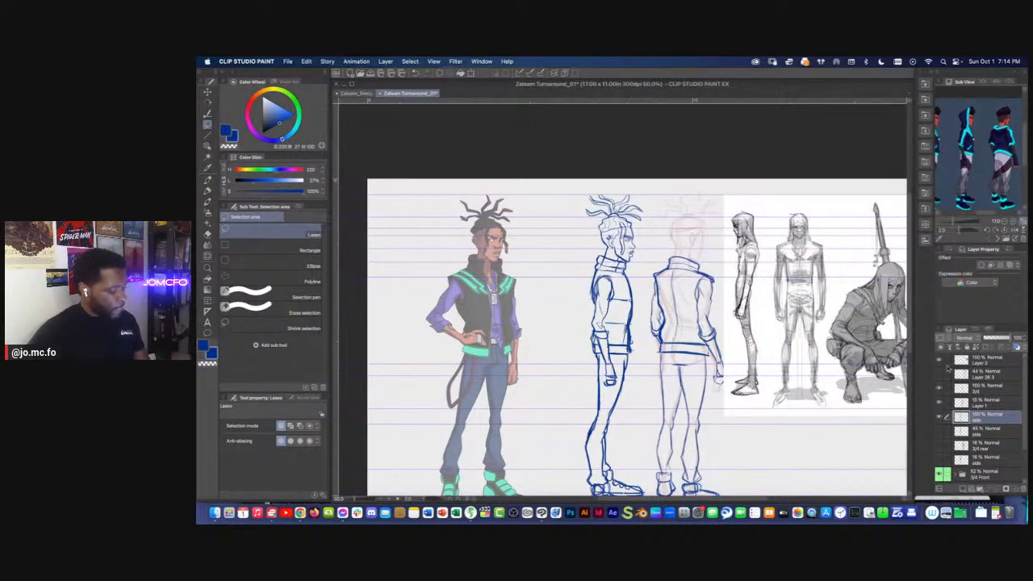
{"action": "left_click", "coordinate": [939, 419]}
{"action": "left_click", "coordinate": [939, 418]}
{"action": "key", "text": "super+plus"}
{"action": "left_click_drag", "start_coordinate": [551, 277], "coordinate": [578, 293]}
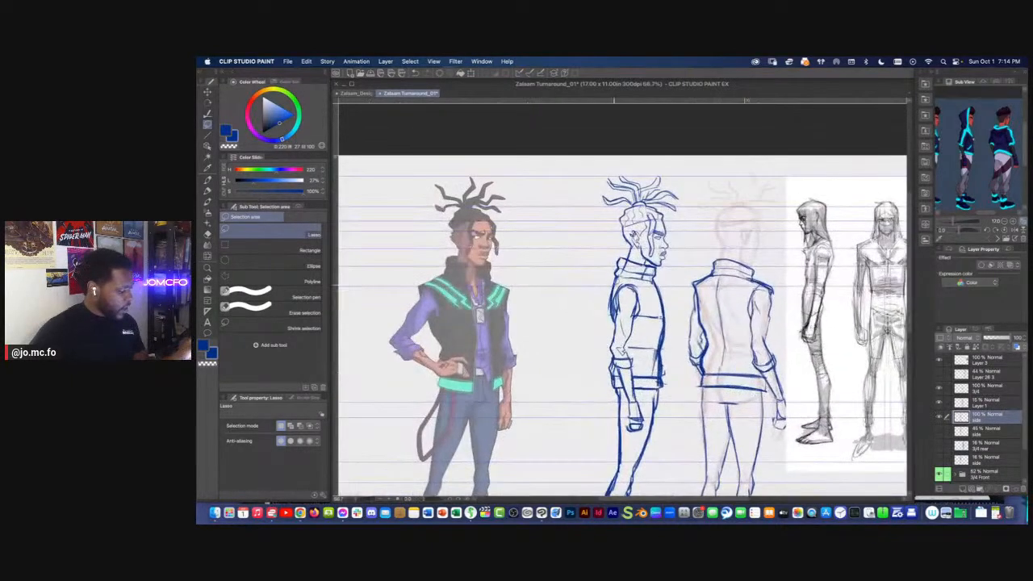
Redraw the side figure's back outline along the jacket with the Sick Pencil Brush
{"action": "key", "text": "p"}
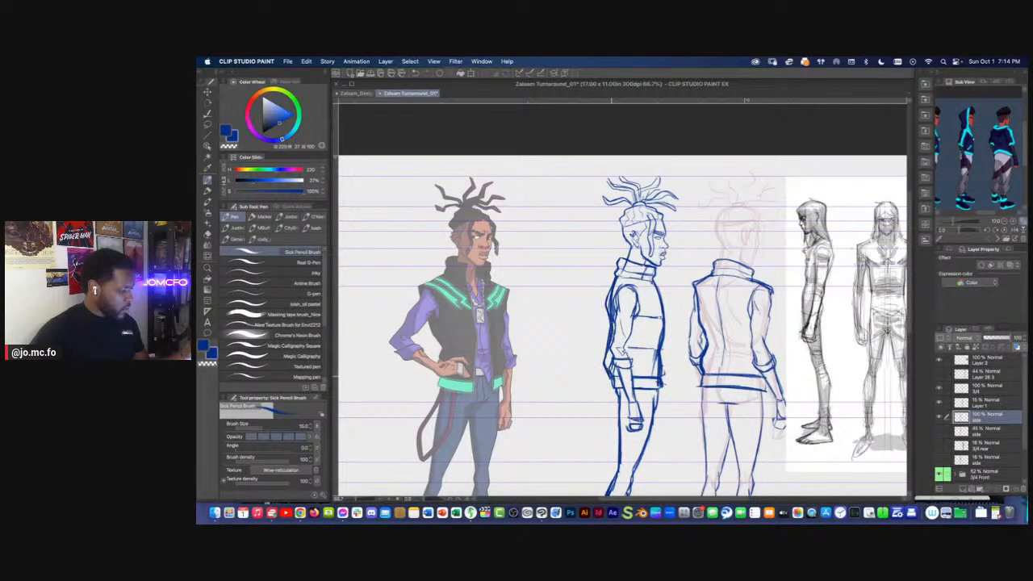
{"action": "left_click_drag", "start_coordinate": [611, 290], "coordinate": [589, 281]}
{"action": "key", "text": "m"}
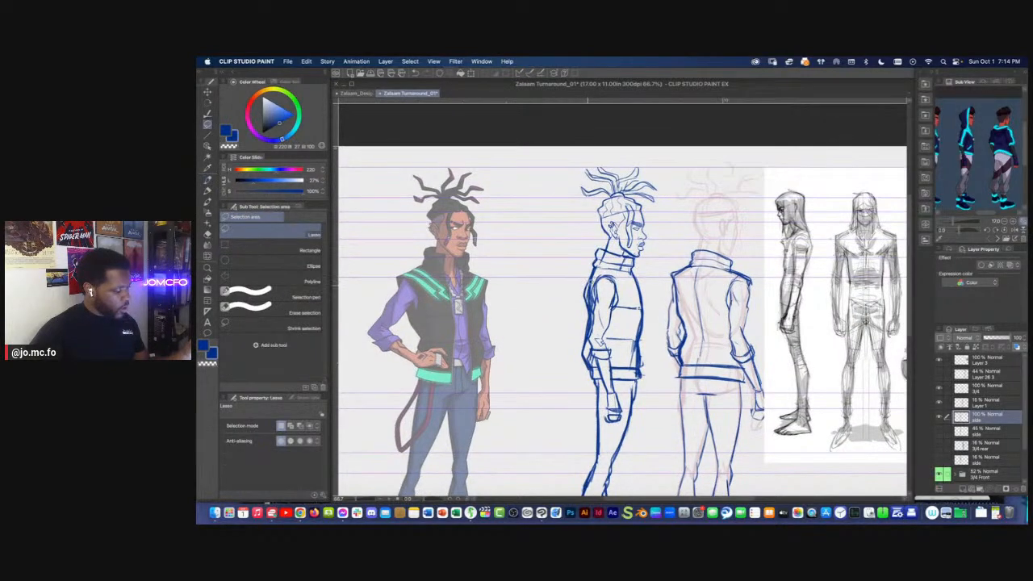
{"action": "key", "text": "e"}
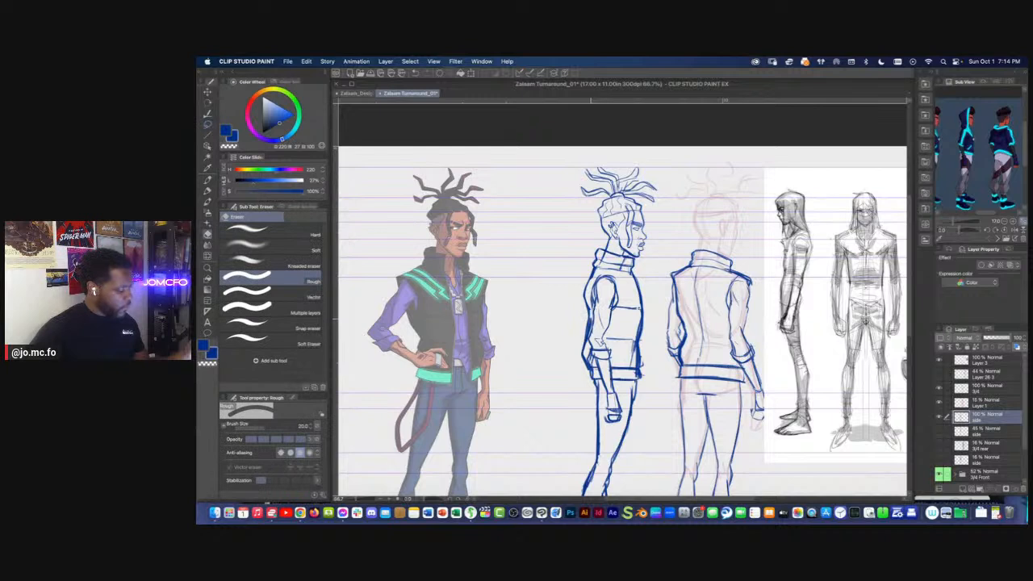
{"action": "key", "text": "p"}
{"action": "left_click_drag", "start_coordinate": [591, 272], "coordinate": [583, 314]}
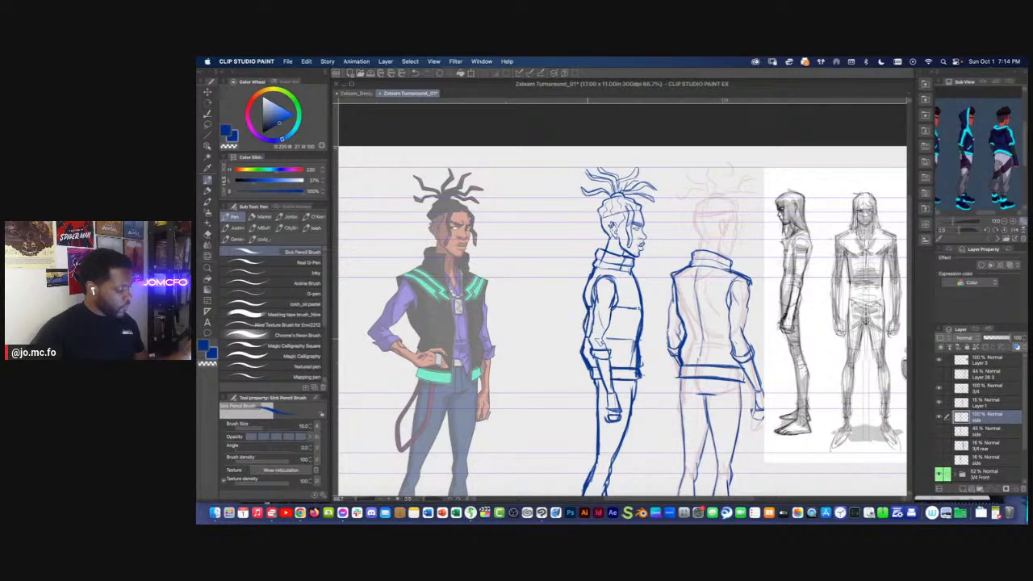
Delete part of the side figure's front torso line and redraw the chest with a fuller curve
{"action": "key", "text": "m"}
{"action": "mouse_move", "coordinate": [641, 326]}
{"action": "left_mouse_down"}
{"action": "mouse_move", "coordinate": [632, 296]}
{"action": "mouse_move", "coordinate": [643, 320]}
{"action": "left_mouse_up"}
{"action": "key", "text": "Delete"}
{"action": "key", "text": "super+d"}
{"action": "key", "text": "p"}
{"action": "left_click_drag", "start_coordinate": [637, 276], "coordinate": [642, 306]}
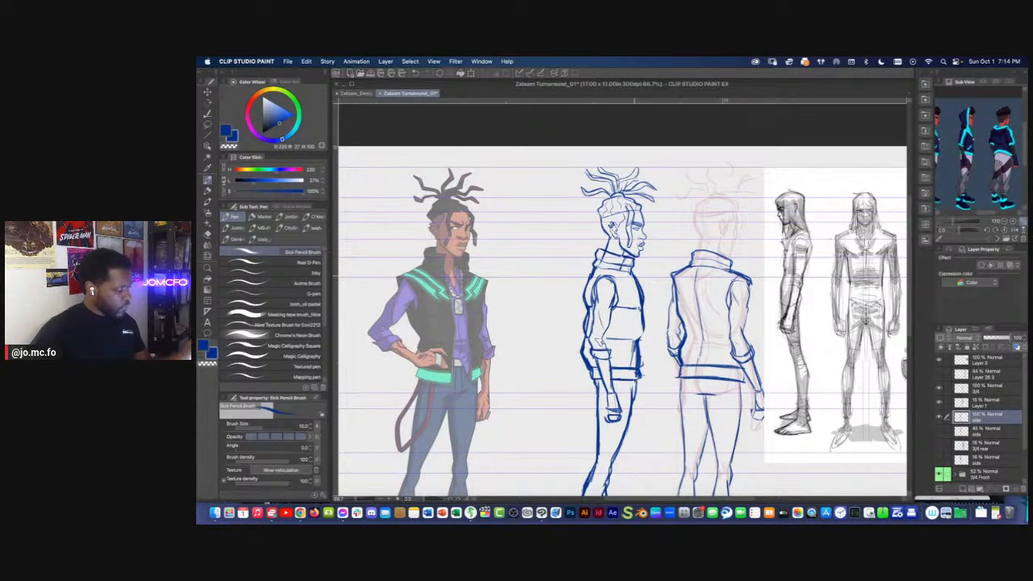
Erase and redraw the lower front of the side figure's jacket above the waistband
{"action": "key", "text": "e"}
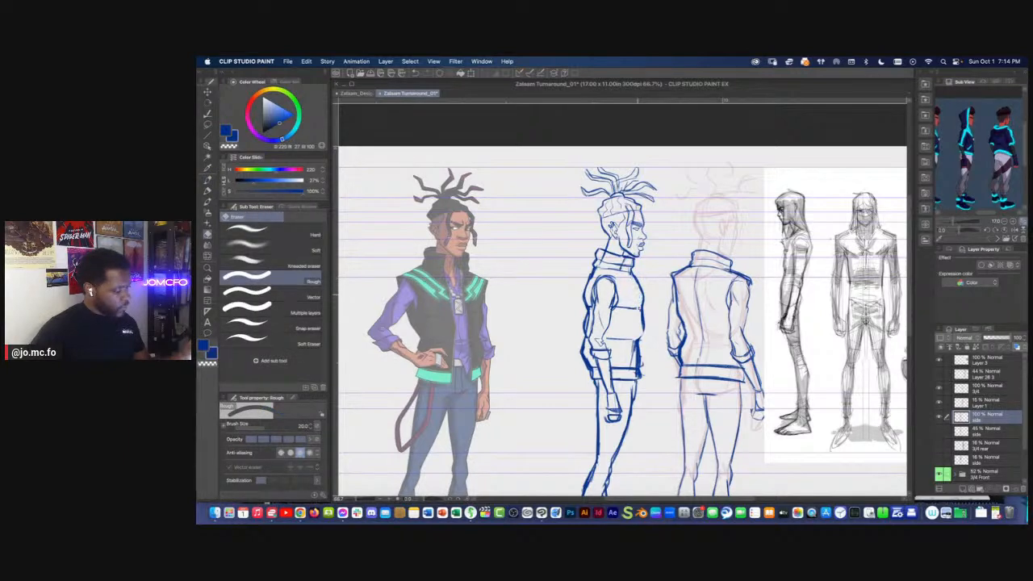
{"action": "key", "text": "p"}
{"action": "key", "text": "e"}
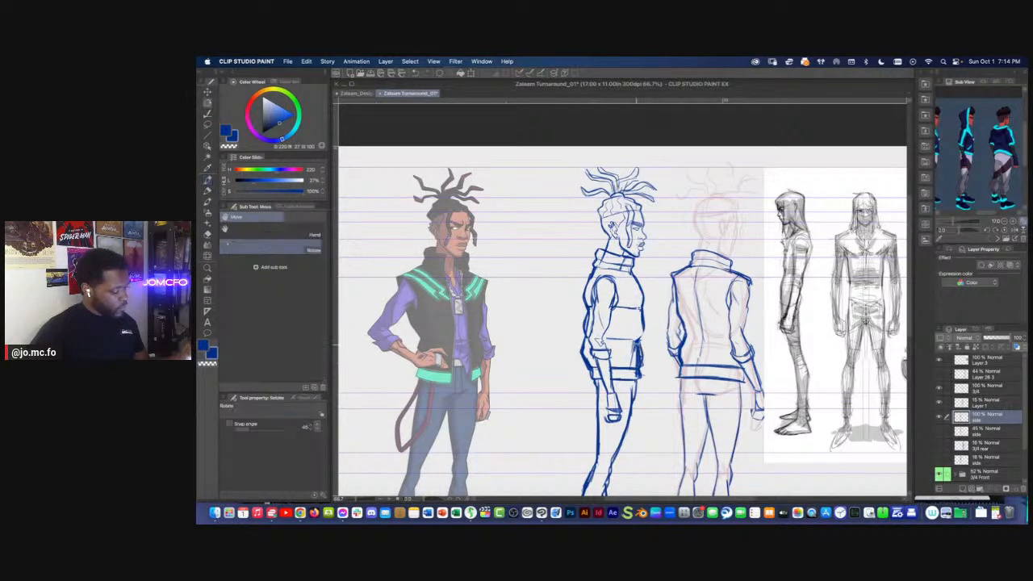
{"action": "key", "text": "p"}
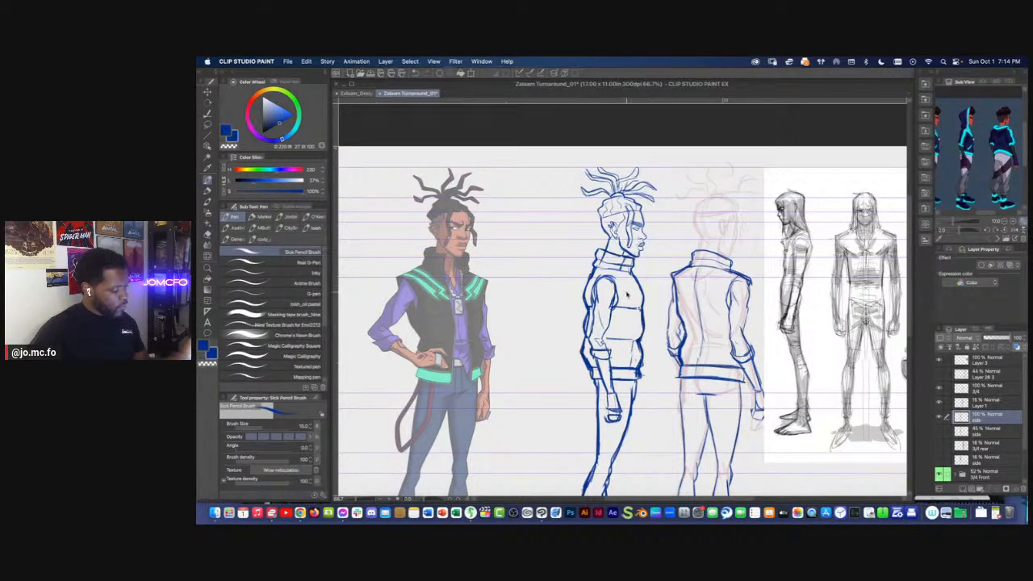
Lasso the side figure's jacket front and use Free Transform to push its lower edge slightly forward
{"action": "scroll", "coordinate": [628, 295], "scroll_direction": "down", "scroll_amount": 2}
{"action": "scroll", "coordinate": [552, 353], "scroll_direction": "up", "scroll_amount": 2}
{"action": "mouse_move", "coordinate": [636, 237]}
{"action": "left_mouse_down"}
{"action": "mouse_move", "coordinate": [612, 267]}
{"action": "mouse_move", "coordinate": [655, 406]}
{"action": "left_mouse_up"}
{"action": "scroll", "coordinate": [637, 302], "scroll_direction": "up", "scroll_amount": 1}
{"action": "key", "text": "m"}
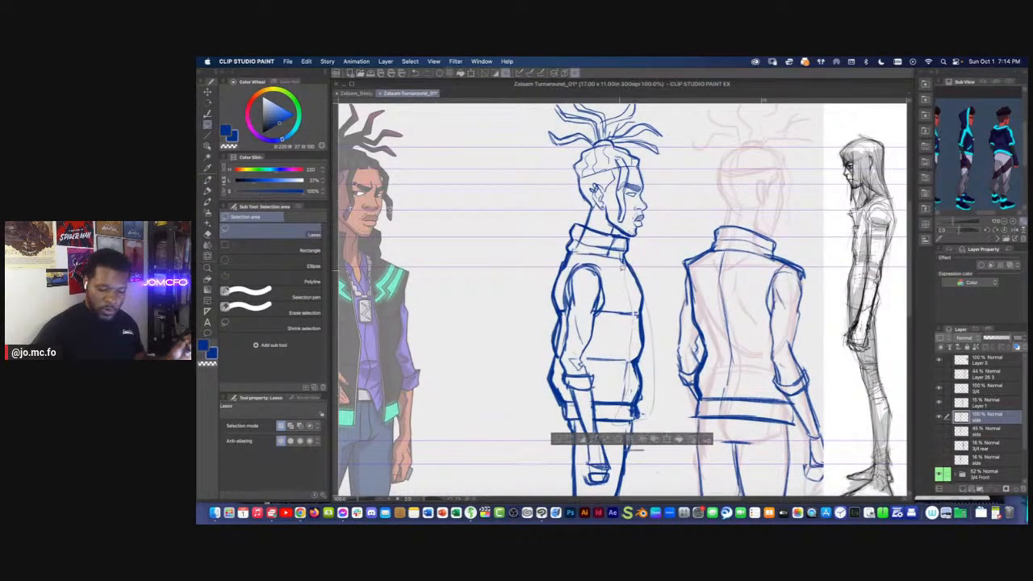
{"action": "key", "text": "ctrl+t"}
{"action": "left_click_drag", "start_coordinate": [638, 427], "coordinate": [645, 426]}
{"action": "left_click_drag", "start_coordinate": [634, 258], "coordinate": [633, 257]}
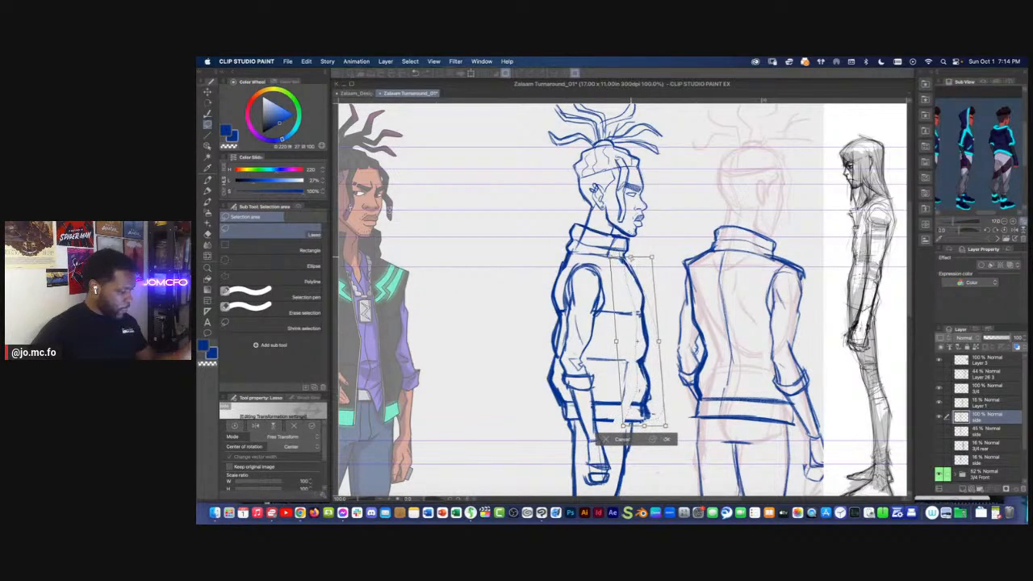
{"action": "key", "text": "Return"}
{"action": "key", "text": "p"}
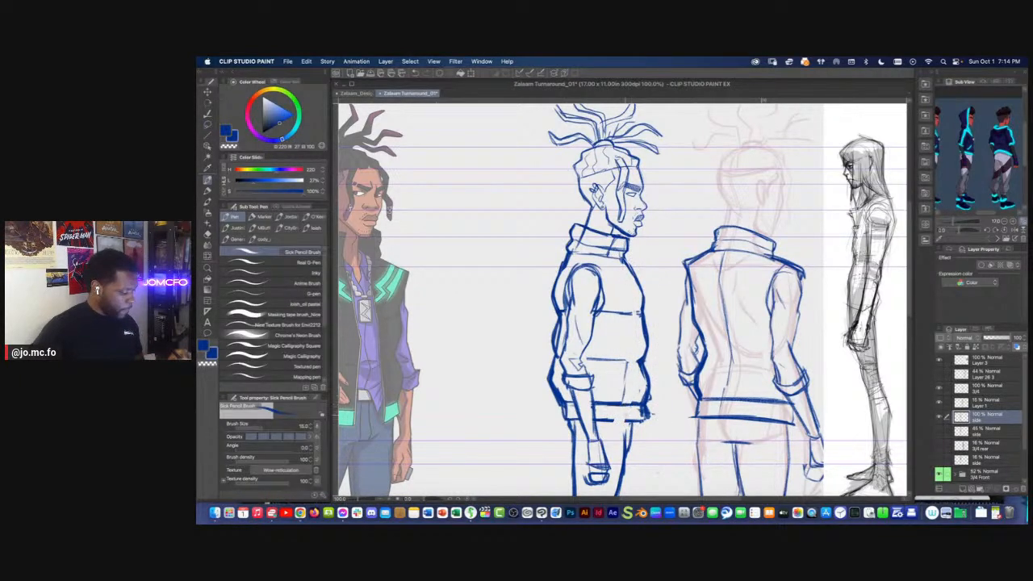
Touch up the side figure's lower-leg contour around the knee and ankle with the Sick Pencil Brush
{"action": "key", "text": "super+0"}
{"action": "left_click_drag", "start_coordinate": [514, 353], "coordinate": [543, 377]}
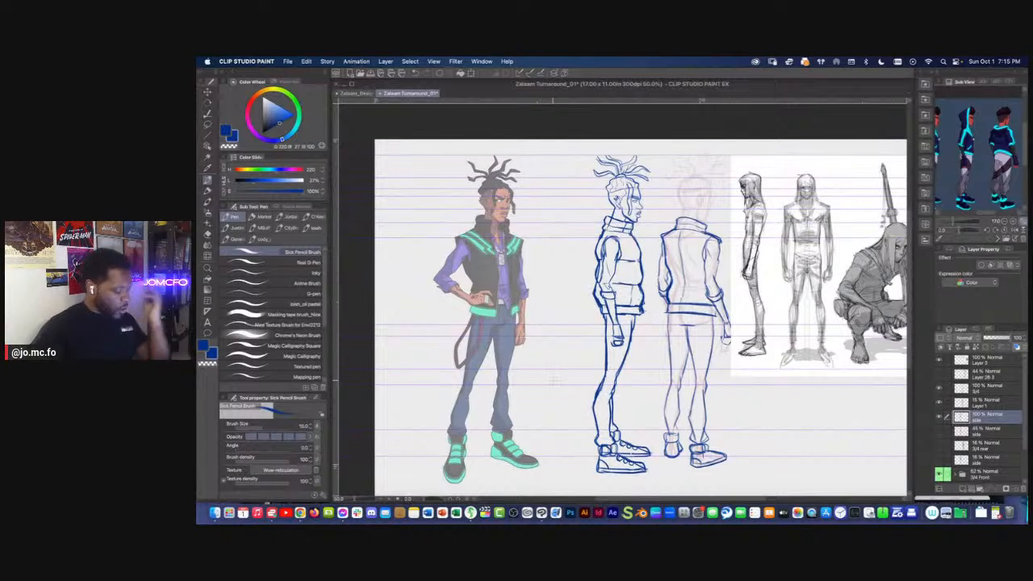
{"action": "left_click_drag", "start_coordinate": [606, 437], "coordinate": [603, 429]}
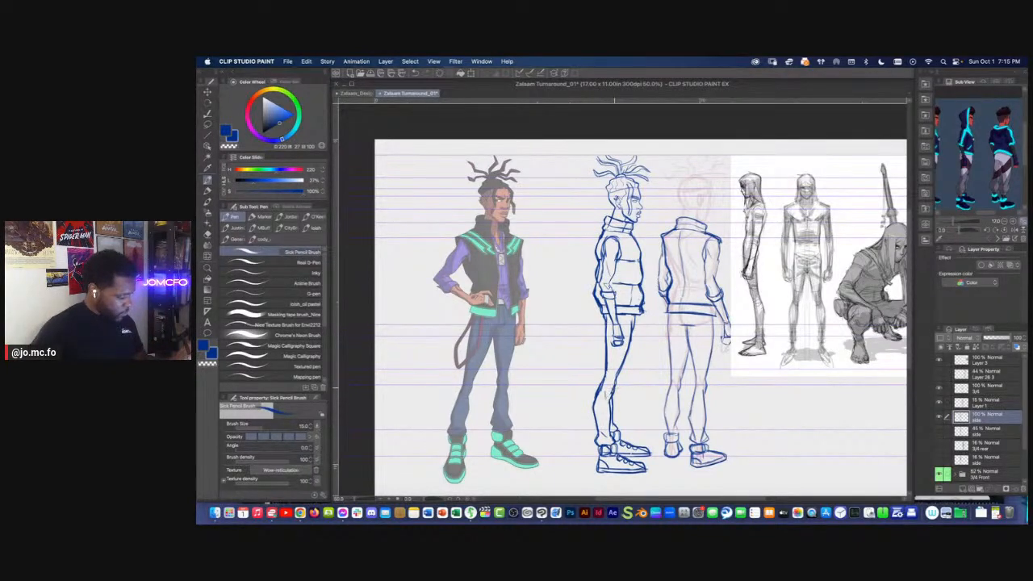
{"action": "left_click_drag", "start_coordinate": [613, 392], "coordinate": [610, 400]}
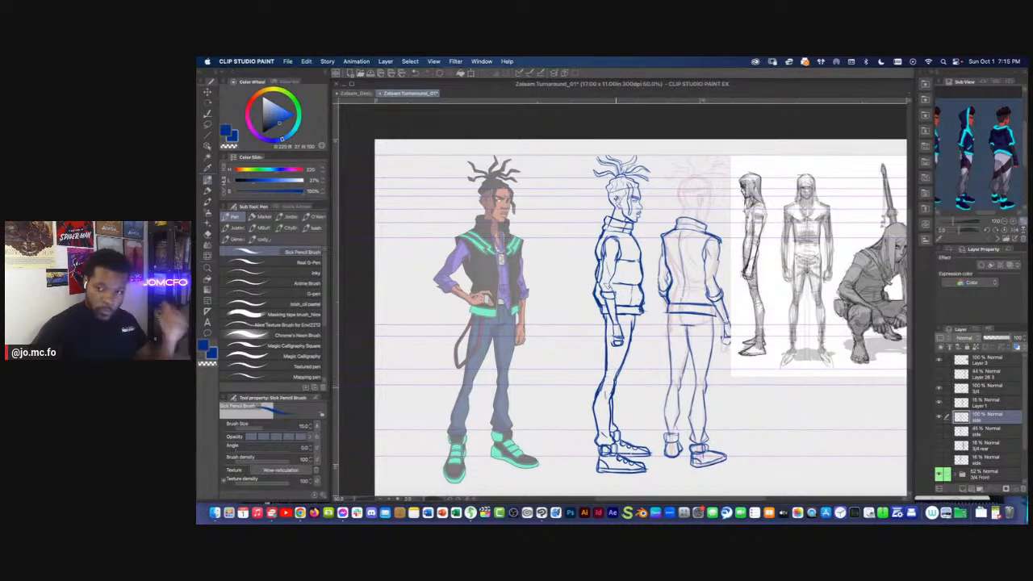
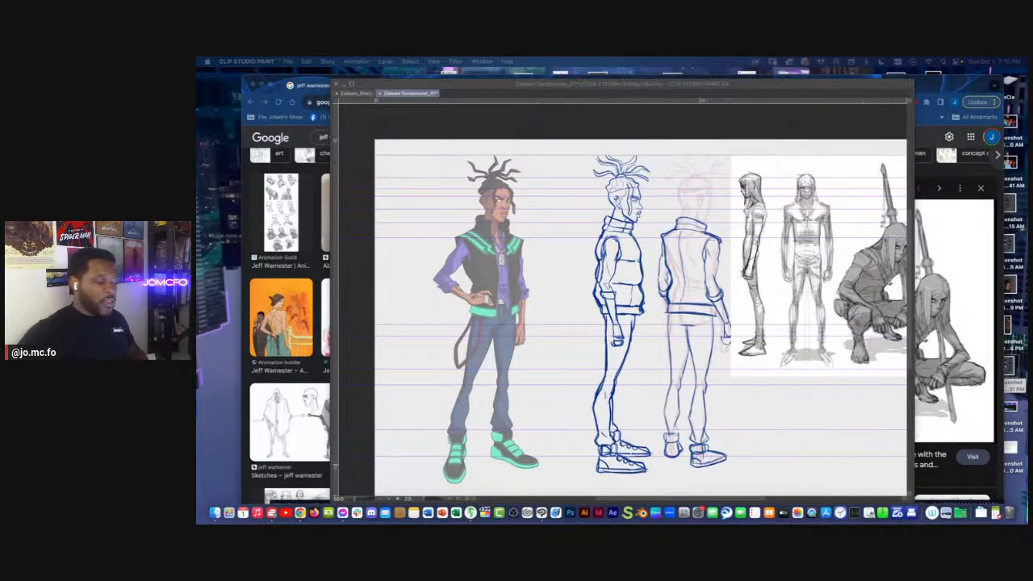
Hide the grey reference sketch on Layer 3 and make the 3/4 layer the active drawing layer
{"action": "key", "text": "Tab"}
{"action": "left_click_drag", "start_coordinate": [786, 342], "coordinate": [756, 361]}
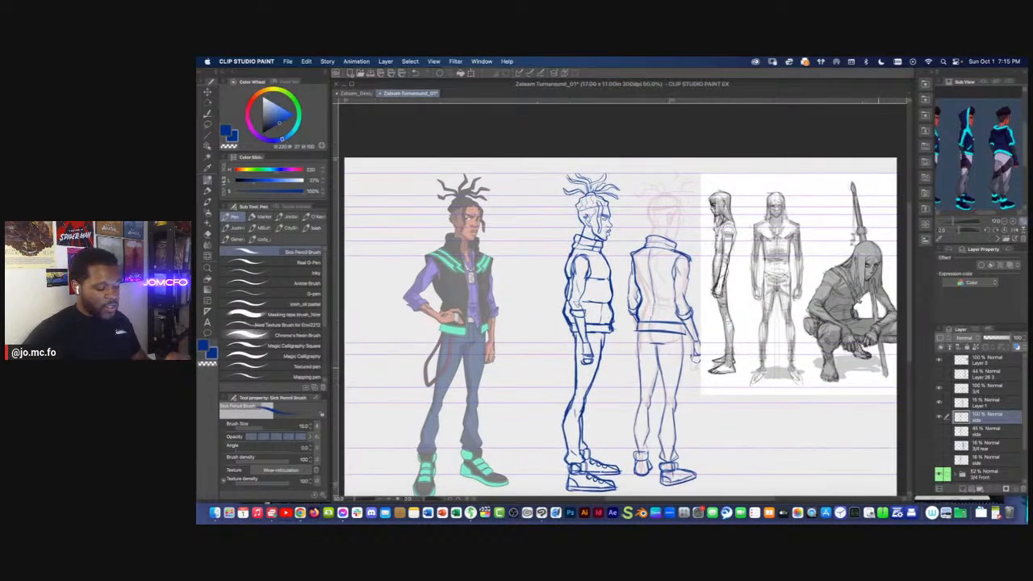
{"action": "left_click", "coordinate": [939, 360]}
{"action": "left_click", "coordinate": [940, 416]}
{"action": "left_click", "coordinate": [940, 415]}
{"action": "left_click", "coordinate": [955, 388]}
{"action": "left_click", "coordinate": [939, 388]}
{"action": "left_click", "coordinate": [939, 389]}
Delete the vest's left outline on the rear three-quarter figure and redraw its side contour with the Sick Pencil Brush
{"action": "key", "text": "super+plus"}
{"action": "left_click_drag", "start_coordinate": [598, 280], "coordinate": [606, 331]}
{"action": "key", "text": "super+plus"}
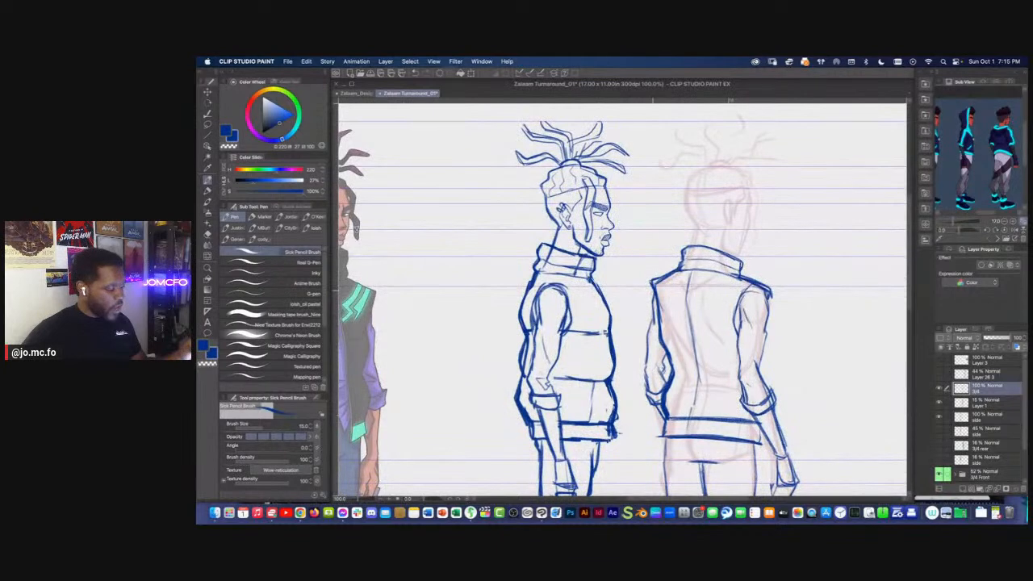
{"action": "key", "text": "m"}
{"action": "mouse_move", "coordinate": [662, 283]}
{"action": "left_mouse_down"}
{"action": "mouse_move", "coordinate": [686, 403]}
{"action": "mouse_move", "coordinate": [666, 413]}
{"action": "mouse_move", "coordinate": [654, 296]}
{"action": "mouse_move", "coordinate": [667, 355]}
{"action": "left_mouse_up"}
{"action": "key", "text": "Delete"}
{"action": "key", "text": "super+d"}
{"action": "key", "text": "p"}
{"action": "mouse_move", "coordinate": [658, 316]}
{"action": "left_mouse_down"}
{"action": "mouse_move", "coordinate": [675, 366]}
{"action": "mouse_move", "coordinate": [655, 421]}
{"action": "left_mouse_up"}
{"action": "mouse_move", "coordinate": [670, 358]}
{"action": "left_mouse_down"}
{"action": "mouse_move", "coordinate": [655, 421]}
{"action": "mouse_move", "coordinate": [652, 282]}
{"action": "left_mouse_up"}
{"action": "mouse_move", "coordinate": [668, 387]}
{"action": "left_mouse_down"}
{"action": "mouse_move", "coordinate": [665, 357]}
{"action": "mouse_move", "coordinate": [660, 402]}
{"action": "left_mouse_up"}
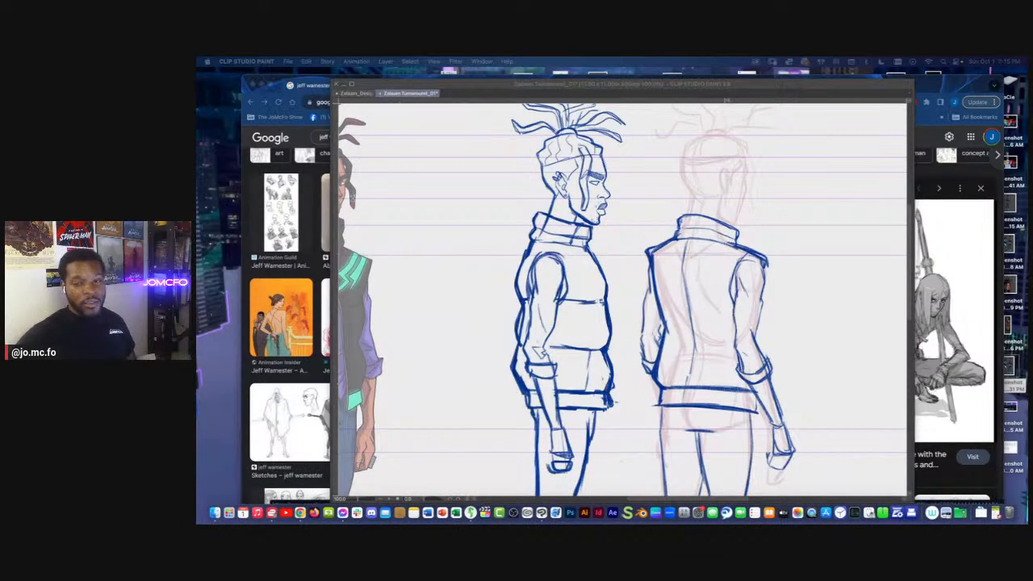
Strengthen the vest's lower-left contour and the lines of its hem band on the rear three-quarter figure
{"action": "left_click", "coordinate": [670, 339]}
{"action": "left_click_drag", "start_coordinate": [670, 340], "coordinate": [642, 396]}
{"action": "key", "text": "super+minus"}
{"action": "key", "text": "super+minus"}
{"action": "left_click_drag", "start_coordinate": [628, 343], "coordinate": [629, 303]}
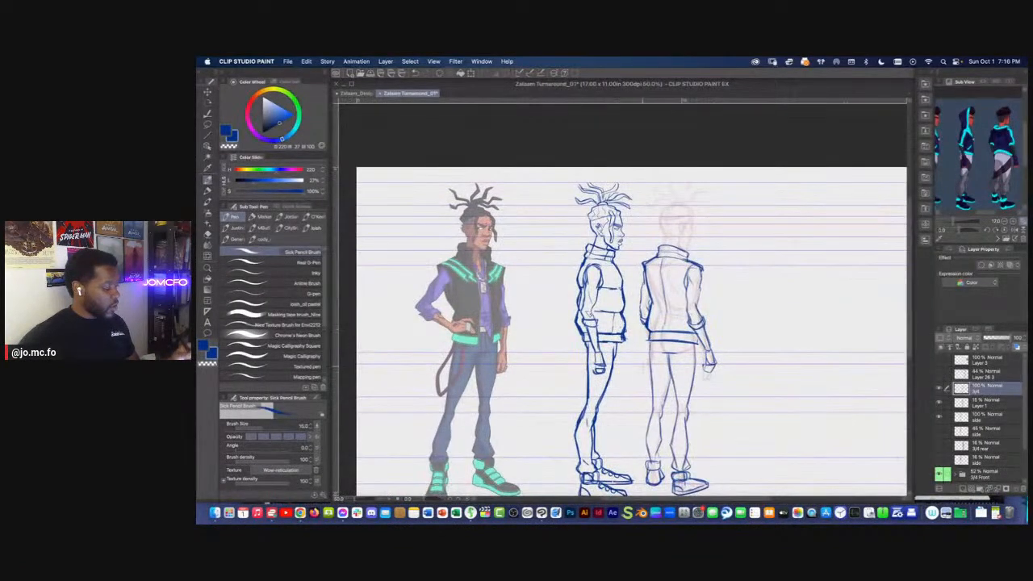
{"action": "key", "text": "super+plus"}
{"action": "left_click_drag", "start_coordinate": [684, 391], "coordinate": [672, 373]}
{"action": "key", "text": "super+plus"}
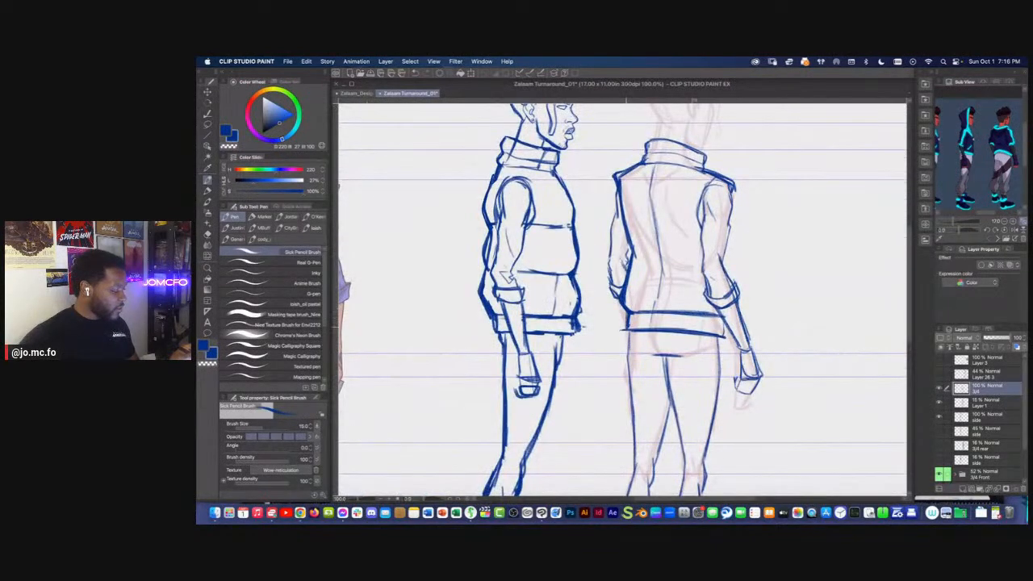
{"action": "mouse_move", "coordinate": [673, 330]}
{"action": "left_mouse_down"}
{"action": "mouse_move", "coordinate": [729, 339]}
{"action": "mouse_move", "coordinate": [674, 330]}
{"action": "mouse_move", "coordinate": [710, 317]}
{"action": "mouse_move", "coordinate": [633, 312]}
{"action": "mouse_move", "coordinate": [725, 323]}
{"action": "left_mouse_up"}
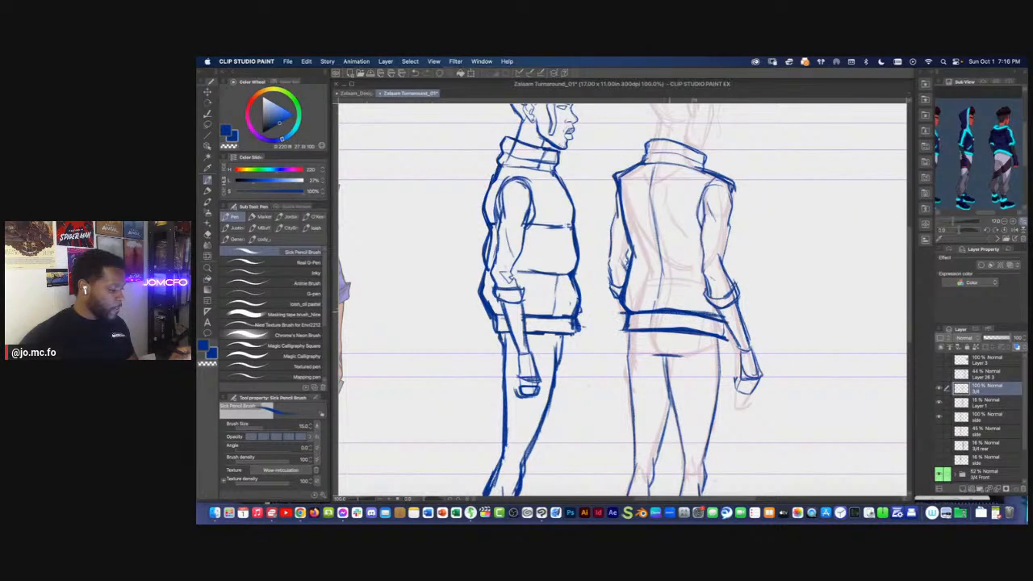
{"action": "key", "text": "m"}
{"action": "left_click_drag", "start_coordinate": [674, 293], "coordinate": [721, 317]}
{"action": "key", "text": "super+d"}
{"action": "key", "text": "w"}
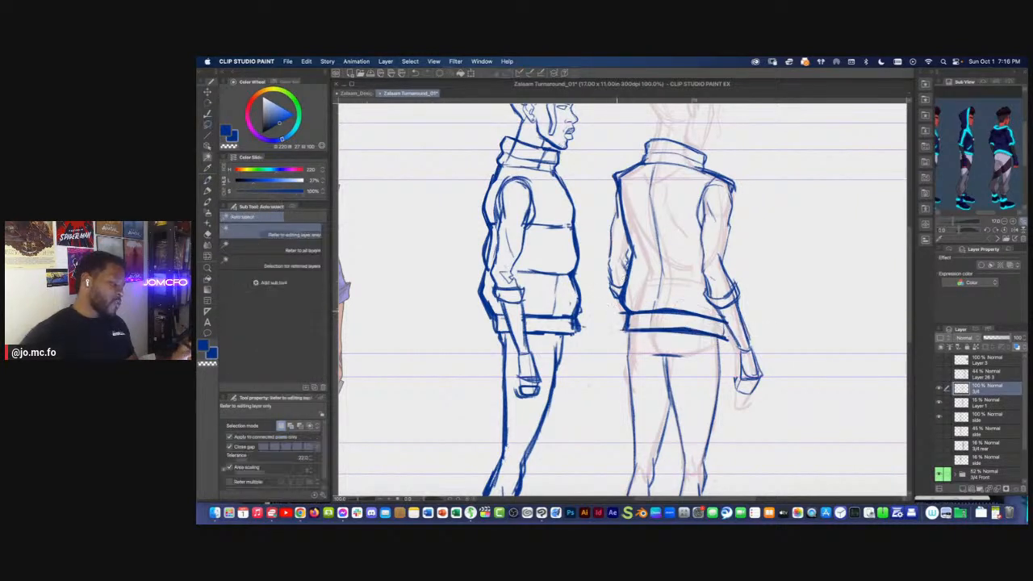
{"action": "left_click", "coordinate": [620, 314]}
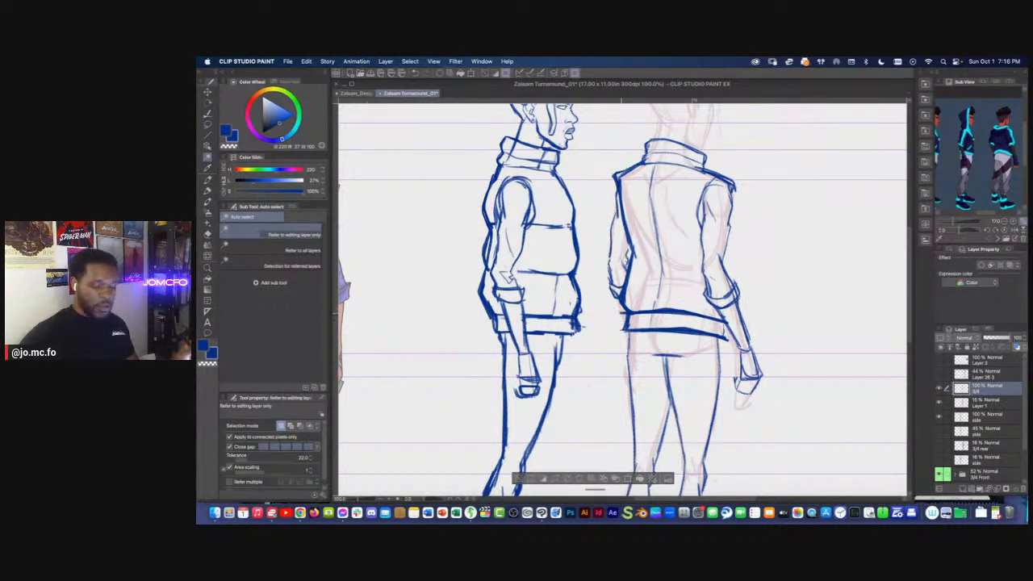
{"action": "key", "text": "super+d"}
Clean up the left corner of the rear-view vest's hem band by erasing stray marks and redrawing its edge
{"action": "key", "text": "e"}
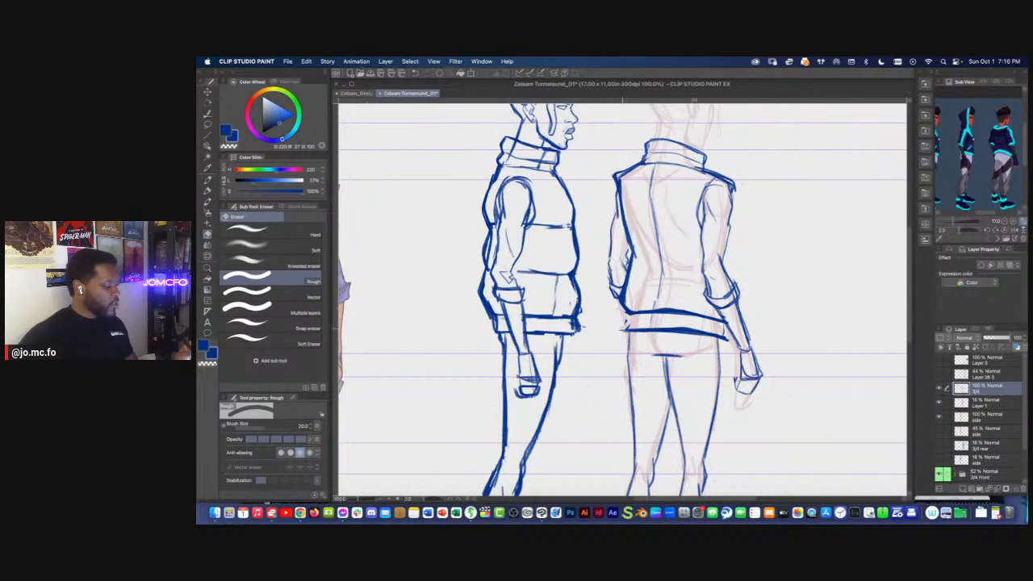
{"action": "key", "text": "p"}
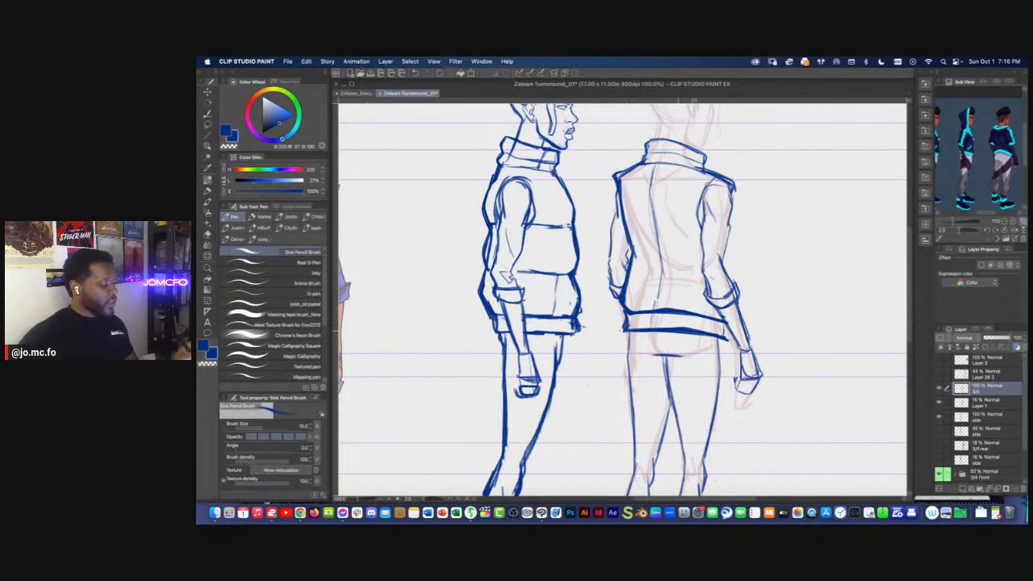
{"action": "scroll", "coordinate": [691, 319], "scroll_direction": "down", "scroll_amount": 2}
{"action": "scroll", "coordinate": [634, 364], "scroll_direction": "up", "scroll_amount": 2}
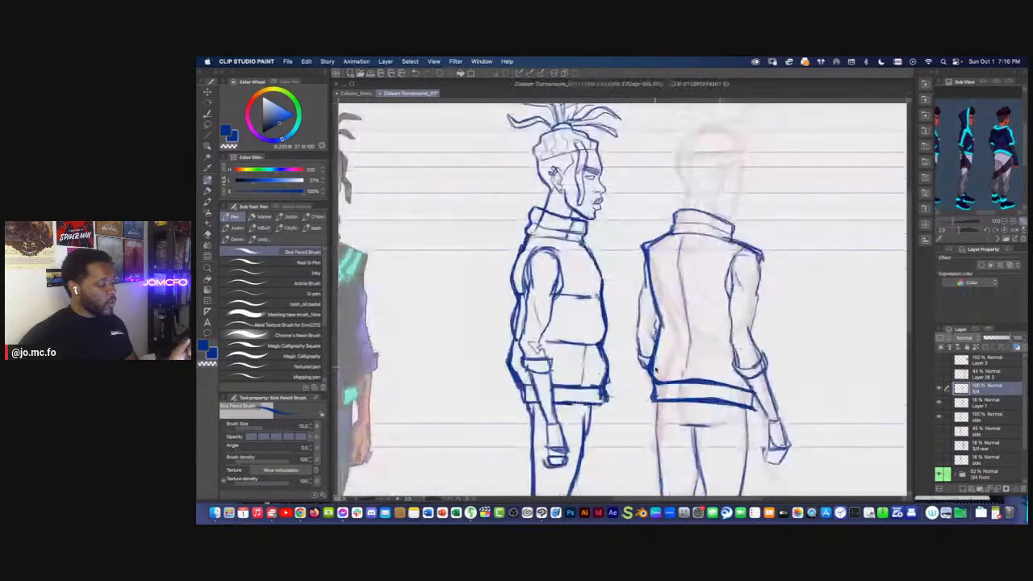
{"action": "key", "text": "e"}
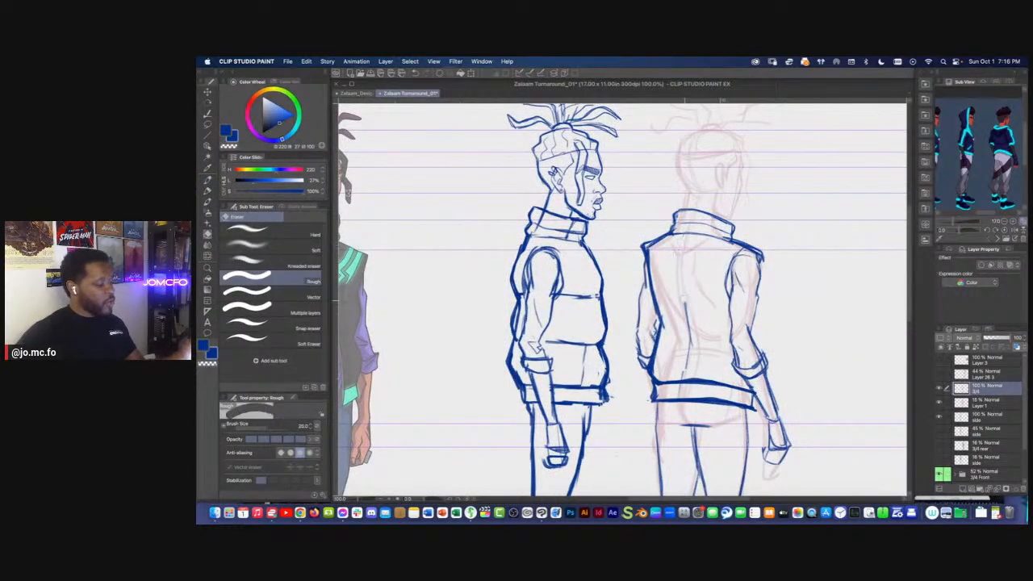
{"action": "key", "text": "p"}
Draw two horizontal seam lines across the back of the rear-view vest, following the side view's seam heights
{"action": "mouse_move", "coordinate": [682, 235]}
{"action": "left_mouse_down"}
{"action": "mouse_move", "coordinate": [676, 379]}
{"action": "mouse_move", "coordinate": [597, 356]}
{"action": "left_mouse_up"}
{"action": "left_click_drag", "start_coordinate": [687, 347], "coordinate": [621, 345]}
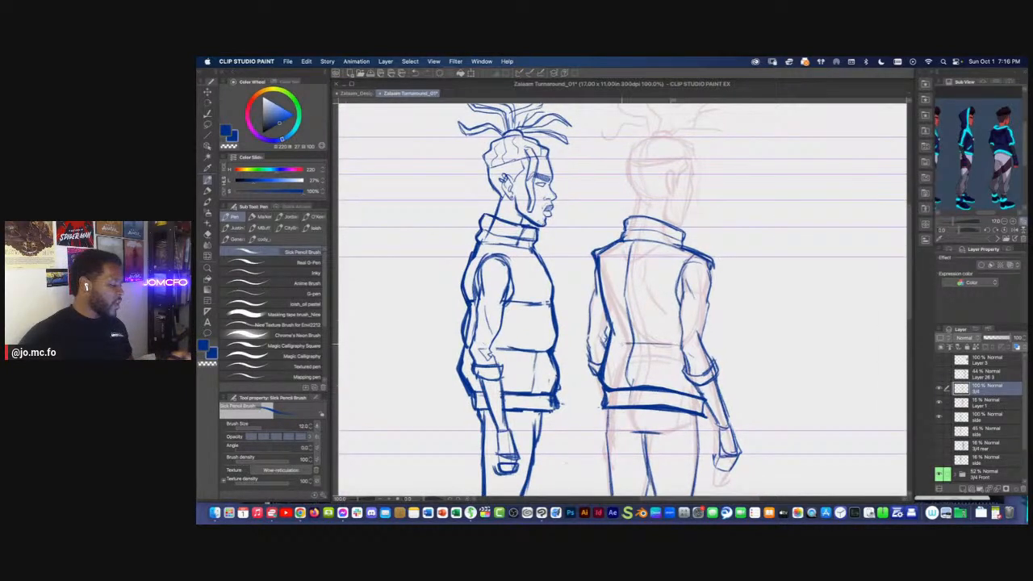
{"action": "left_click_drag", "start_coordinate": [673, 291], "coordinate": [637, 290]}
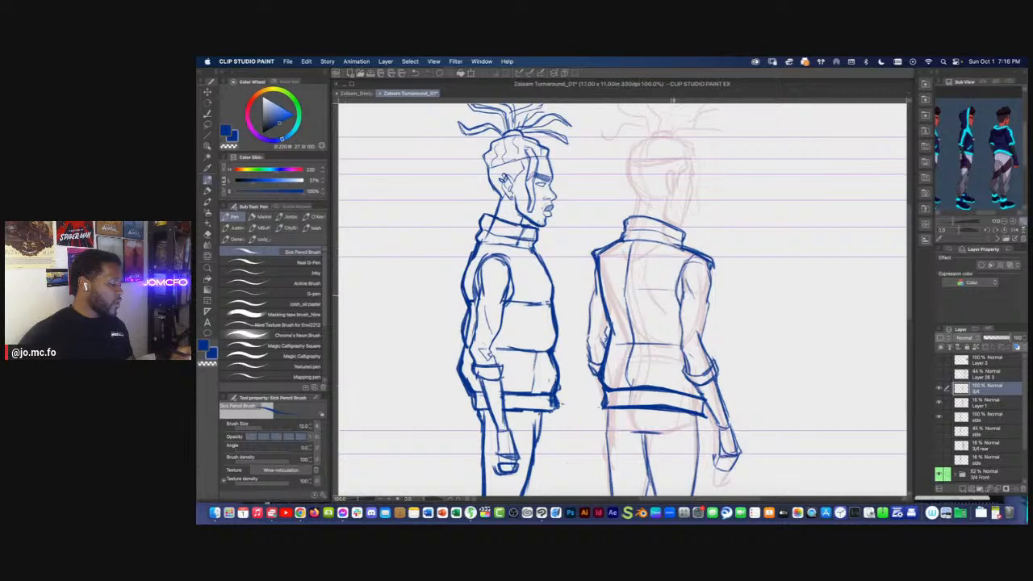
Erase the vertical centre line on the back of the vest with the Rough eraser at size 50
{"action": "scroll", "coordinate": [508, 290], "scroll_direction": "down", "scroll_amount": 3}
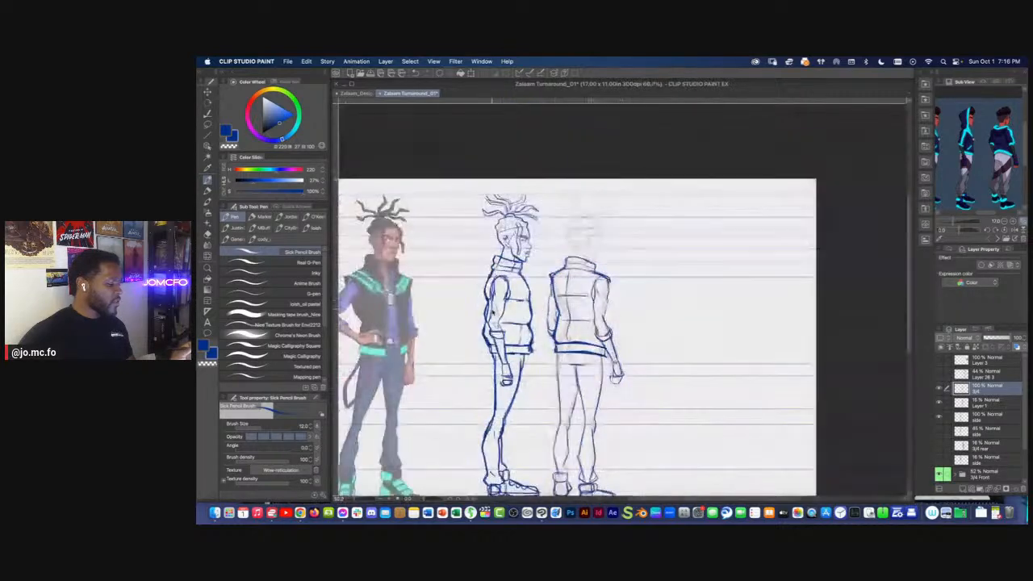
{"action": "scroll", "coordinate": [533, 307], "scroll_direction": "up", "scroll_amount": 3}
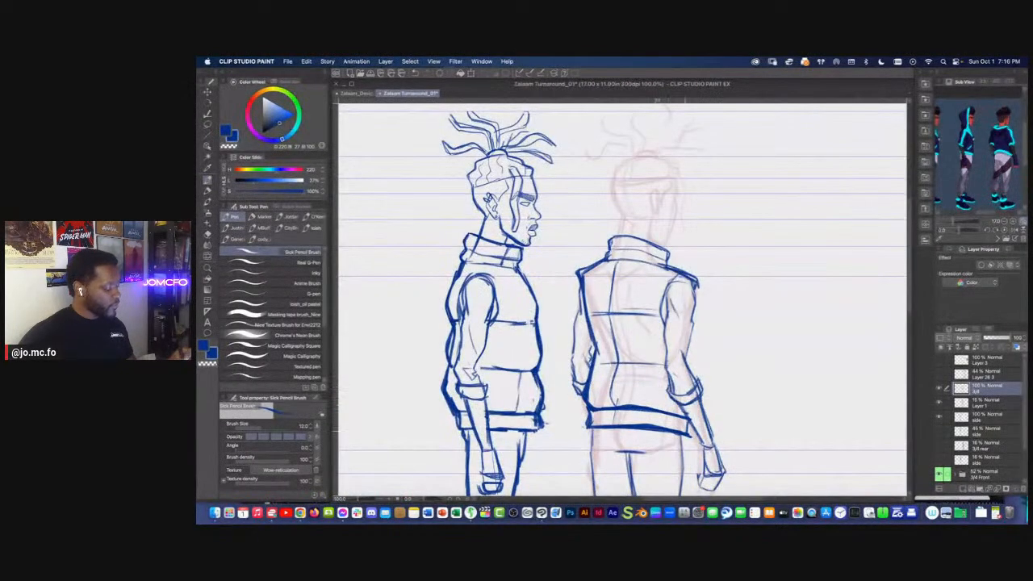
{"action": "left_click_drag", "start_coordinate": [648, 306], "coordinate": [669, 357]}
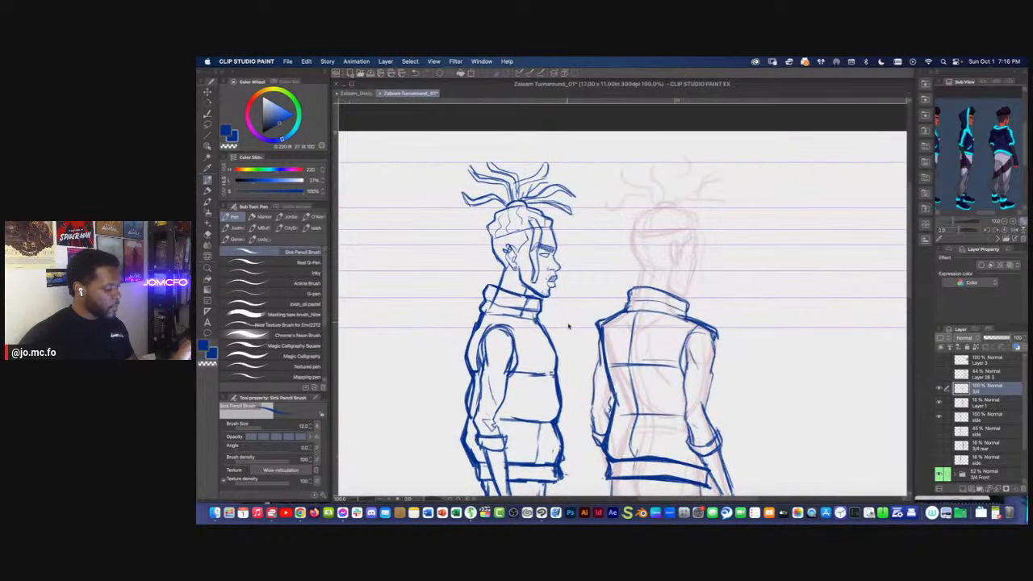
{"action": "scroll", "coordinate": [564, 320], "scroll_direction": "down", "scroll_amount": 3}
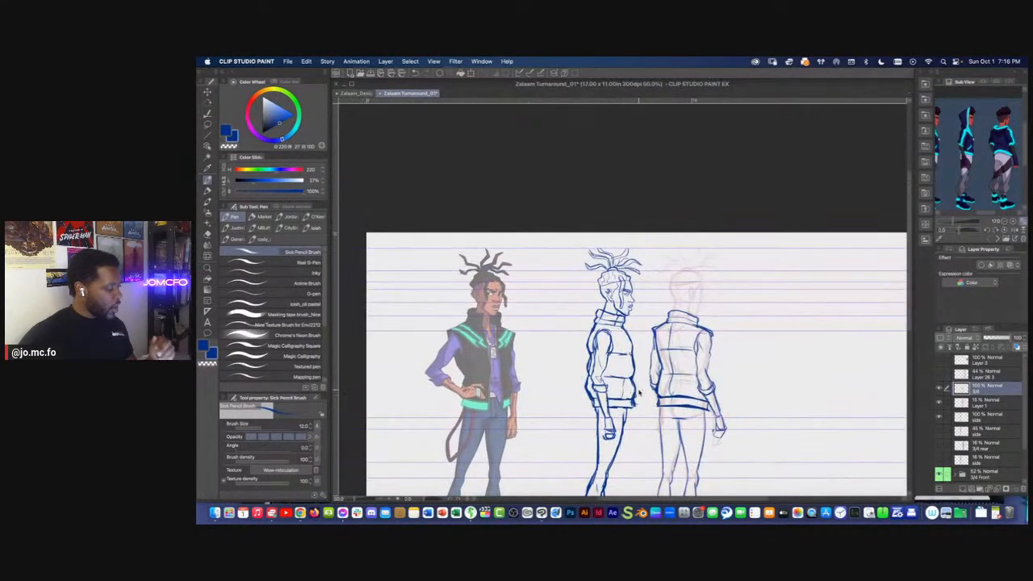
{"action": "scroll", "coordinate": [640, 393], "scroll_direction": "up", "scroll_amount": 2}
{"action": "left_click_drag", "start_coordinate": [710, 326], "coordinate": [732, 312]}
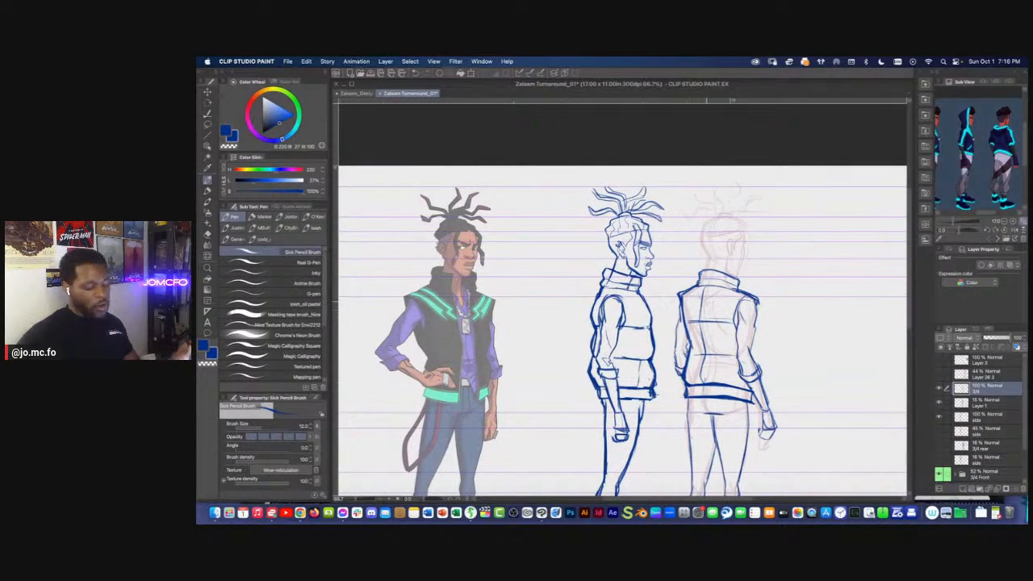
{"action": "key", "text": "e"}
{"action": "left_click_drag", "start_coordinate": [703, 341], "coordinate": [703, 365]}
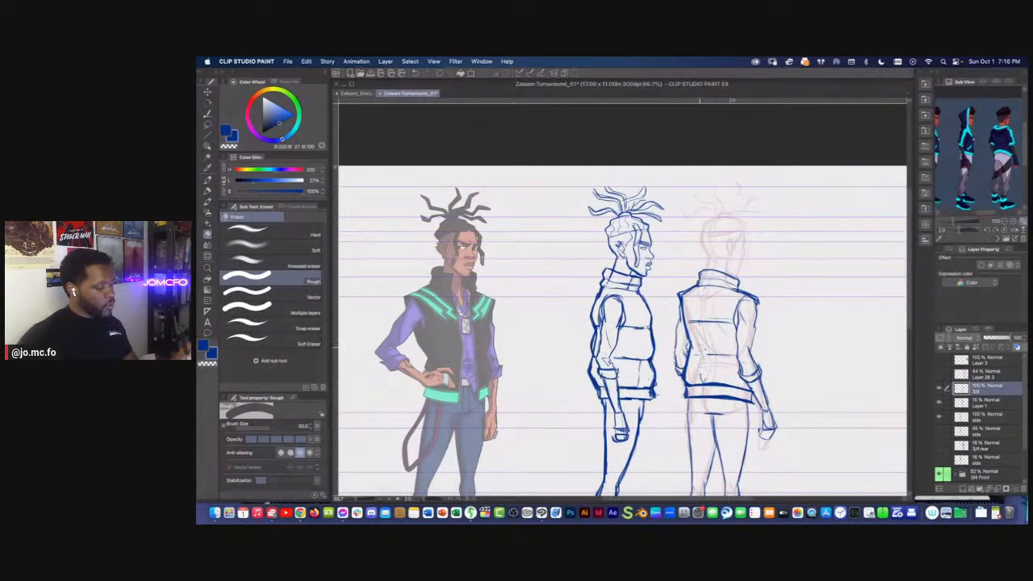
Set the Sick Pencil Brush to size 8 and draw the rear-view head's brow, cheek and jaw contour over the red sketch
{"action": "scroll", "coordinate": [710, 266], "scroll_direction": "up", "scroll_amount": 5}
{"action": "key", "text": "p"}
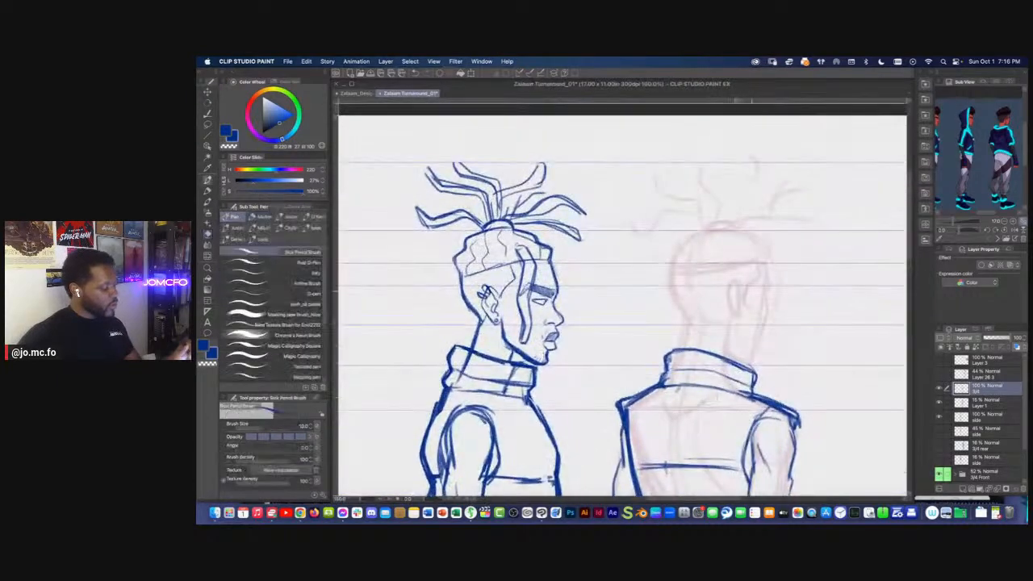
{"action": "left_click_drag", "start_coordinate": [796, 339], "coordinate": [797, 356]}
{"action": "left_click_drag", "start_coordinate": [599, 359], "coordinate": [672, 353]}
{"action": "scroll", "coordinate": [659, 401], "scroll_direction": "down", "scroll_amount": 1}
{"action": "left_click_drag", "start_coordinate": [658, 402], "coordinate": [679, 389]}
{"action": "scroll", "coordinate": [690, 358], "scroll_direction": "up", "scroll_amount": 1}
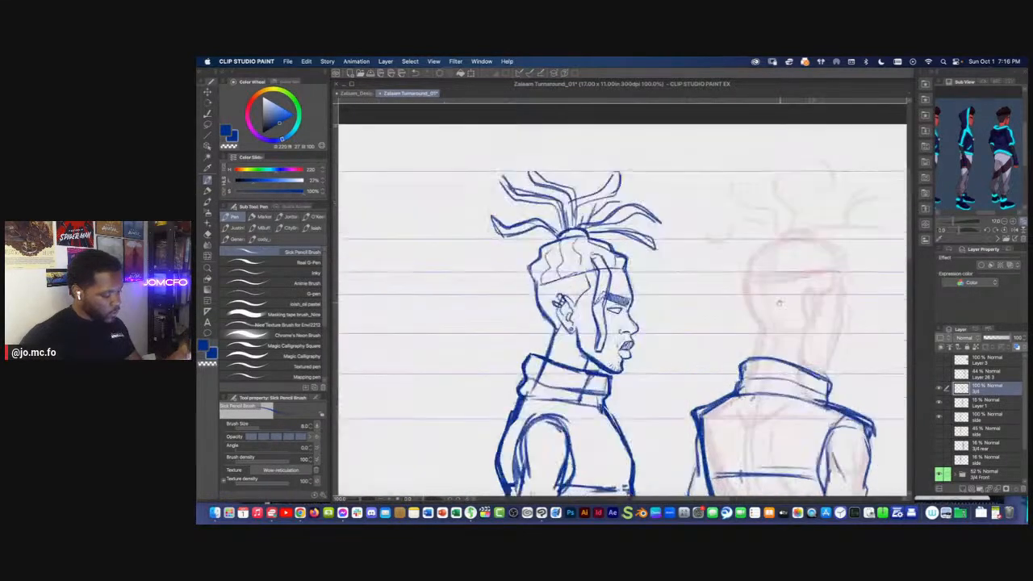
{"action": "left_click_drag", "start_coordinate": [813, 327], "coordinate": [752, 342]}
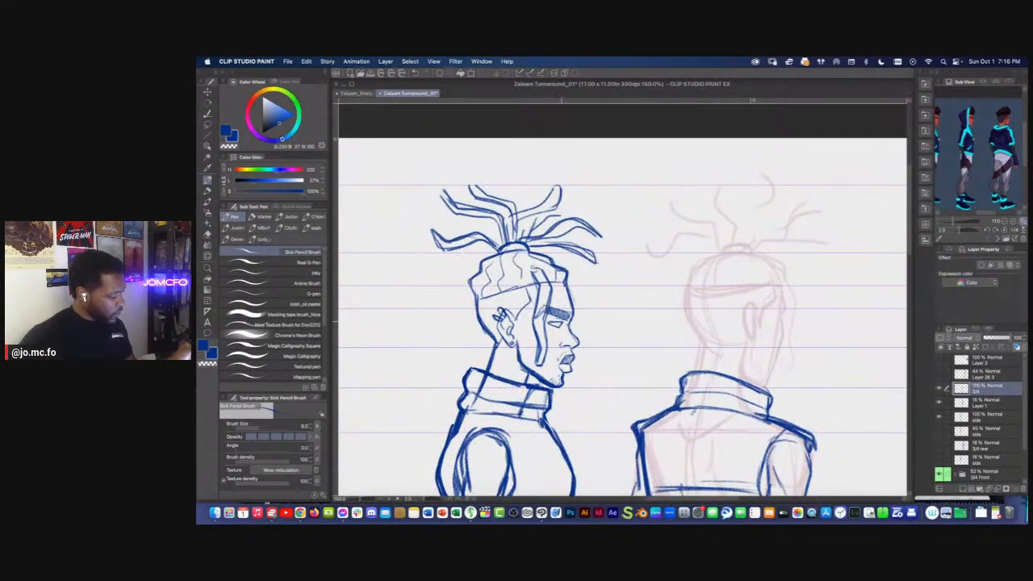
{"action": "key", "text": "p"}
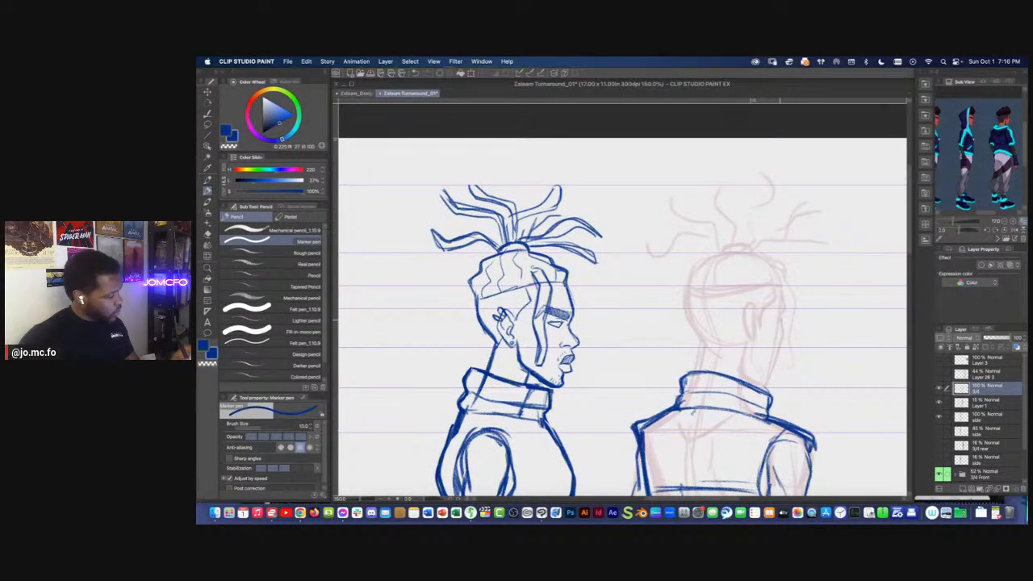
{"action": "key", "text": "p"}
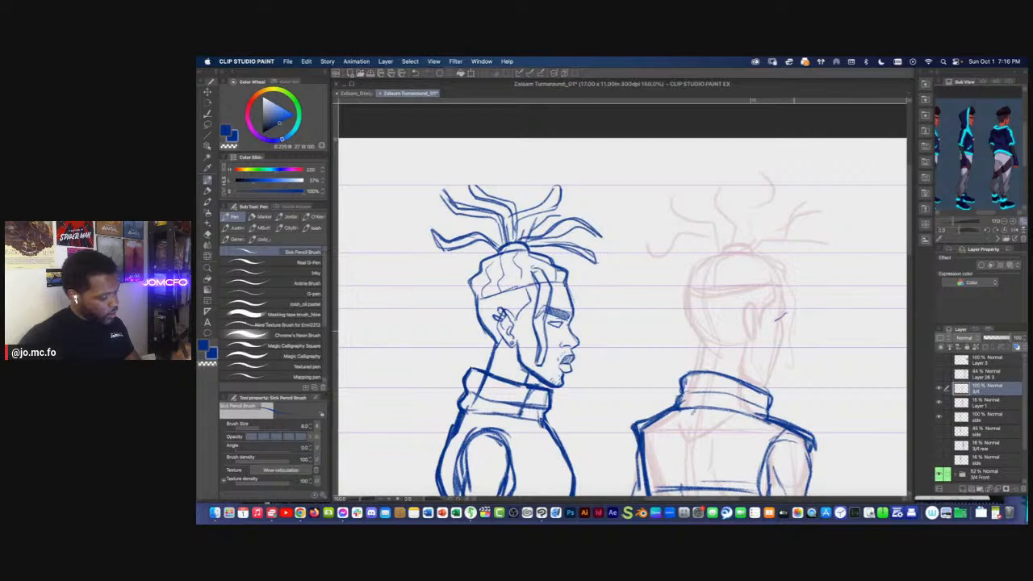
{"action": "left_click_drag", "start_coordinate": [781, 286], "coordinate": [786, 313]}
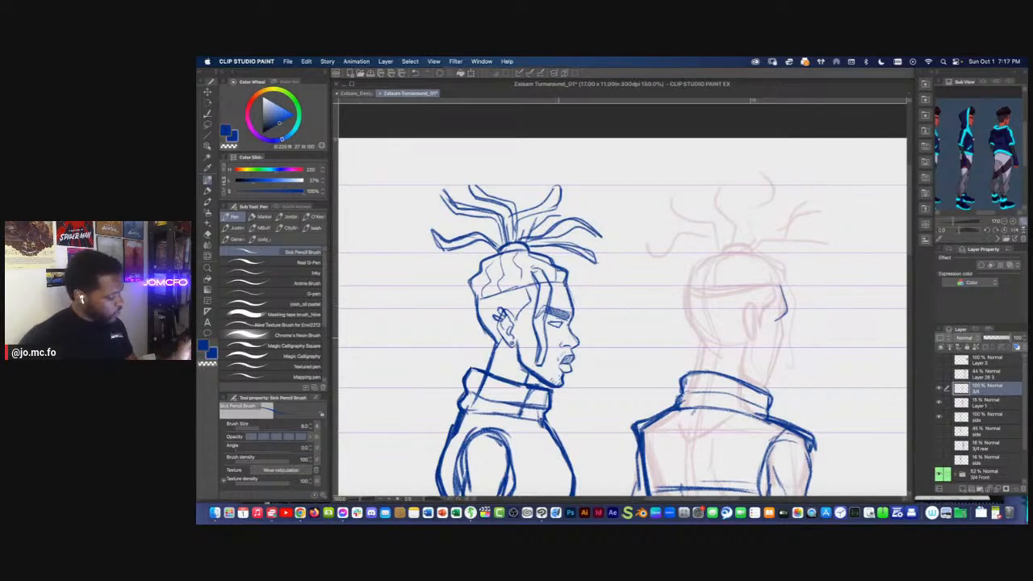
{"action": "mouse_move", "coordinate": [783, 317]}
{"action": "left_mouse_down"}
{"action": "mouse_move", "coordinate": [777, 361]}
{"action": "mouse_move", "coordinate": [780, 348]}
{"action": "mouse_move", "coordinate": [759, 386]}
{"action": "left_mouse_up"}
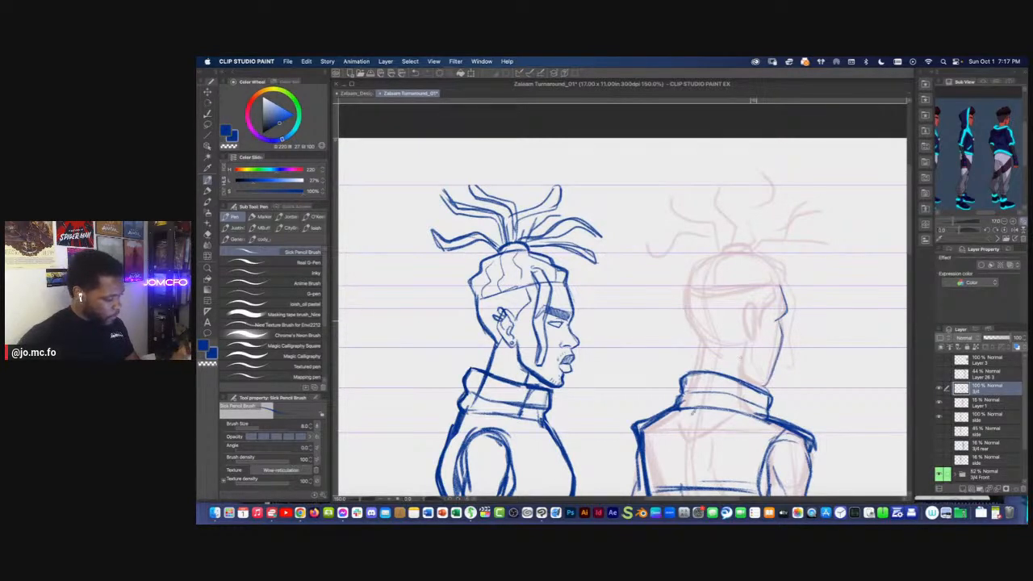
Draw the rear-view head's ear, the hair edge at the temple and the neck line below the ear
{"action": "mouse_move", "coordinate": [754, 308]}
{"action": "left_mouse_down"}
{"action": "mouse_move", "coordinate": [743, 317]}
{"action": "mouse_move", "coordinate": [753, 347]}
{"action": "left_mouse_up"}
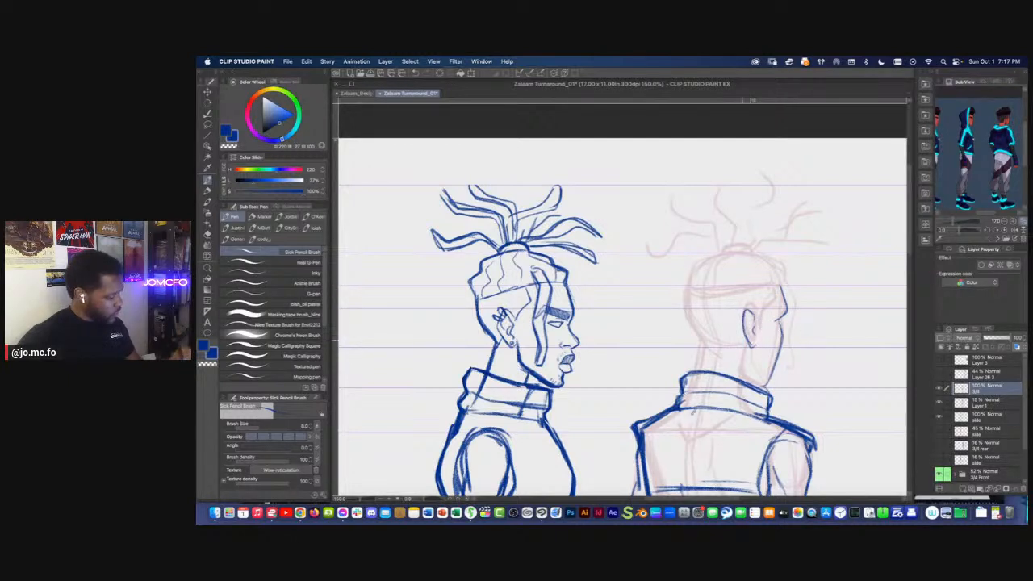
{"action": "mouse_move", "coordinate": [769, 287]}
{"action": "left_mouse_down"}
{"action": "mouse_move", "coordinate": [775, 303]}
{"action": "mouse_move", "coordinate": [760, 330]}
{"action": "mouse_move", "coordinate": [768, 286]}
{"action": "left_mouse_up"}
{"action": "mouse_move", "coordinate": [706, 292]}
{"action": "left_mouse_down"}
{"action": "mouse_move", "coordinate": [717, 356]}
{"action": "mouse_move", "coordinate": [740, 380]}
{"action": "mouse_move", "coordinate": [760, 376]}
{"action": "left_mouse_up"}
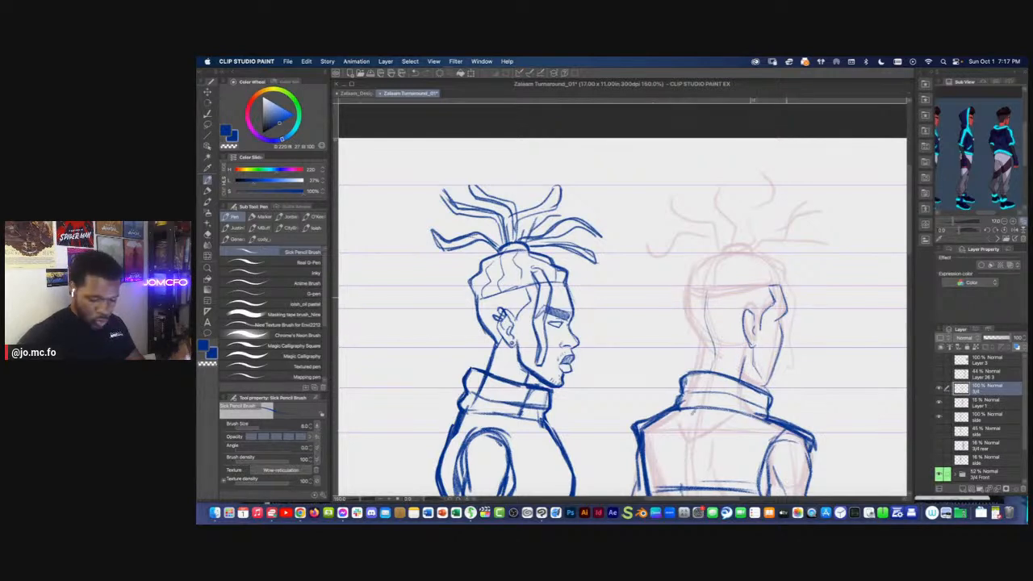
Reinforce the cheek contour and draw the back of the head down into the neck on the rear-view figure
{"action": "key", "text": "e"}
{"action": "key", "text": "p"}
{"action": "left_click_drag", "start_coordinate": [786, 313], "coordinate": [769, 379]}
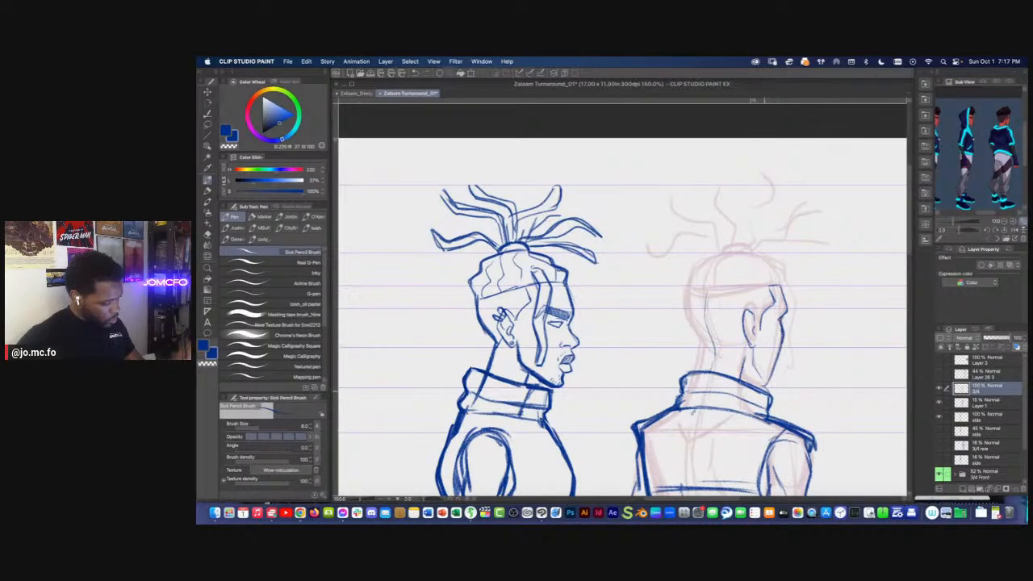
{"action": "mouse_move", "coordinate": [686, 318]}
{"action": "left_mouse_down"}
{"action": "mouse_move", "coordinate": [690, 292]}
{"action": "mouse_move", "coordinate": [705, 351]}
{"action": "mouse_move", "coordinate": [698, 372]}
{"action": "left_mouse_up"}
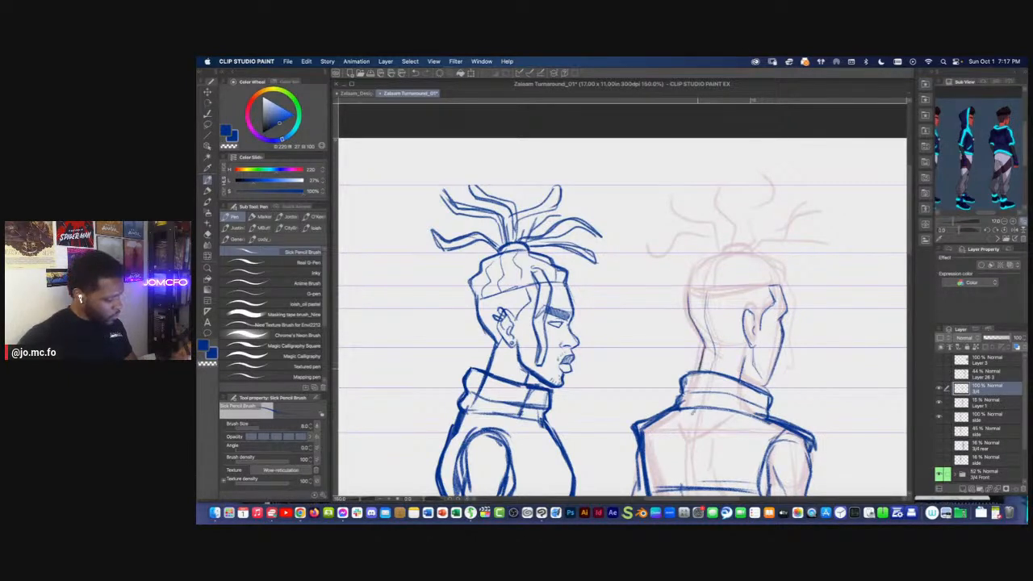
Draw the nape hairline, the hairband line and the outline of the hair on the rear-view head
{"action": "mouse_move", "coordinate": [744, 343]}
{"action": "left_mouse_down"}
{"action": "mouse_move", "coordinate": [740, 354]}
{"action": "mouse_move", "coordinate": [705, 348]}
{"action": "left_mouse_up"}
{"action": "mouse_move", "coordinate": [743, 266]}
{"action": "left_mouse_down"}
{"action": "mouse_move", "coordinate": [735, 339]}
{"action": "mouse_move", "coordinate": [761, 359]}
{"action": "mouse_move", "coordinate": [771, 358]}
{"action": "mouse_move", "coordinate": [772, 337]}
{"action": "left_mouse_up"}
{"action": "mouse_move", "coordinate": [693, 332]}
{"action": "left_mouse_down"}
{"action": "mouse_move", "coordinate": [679, 352]}
{"action": "mouse_move", "coordinate": [715, 322]}
{"action": "mouse_move", "coordinate": [675, 364]}
{"action": "mouse_move", "coordinate": [711, 323]}
{"action": "left_mouse_up"}
{"action": "left_click_drag", "start_coordinate": [681, 367], "coordinate": [750, 361]}
{"action": "mouse_move", "coordinate": [738, 324]}
{"action": "left_mouse_down"}
{"action": "mouse_move", "coordinate": [767, 333]}
{"action": "mouse_move", "coordinate": [778, 353]}
{"action": "left_mouse_up"}
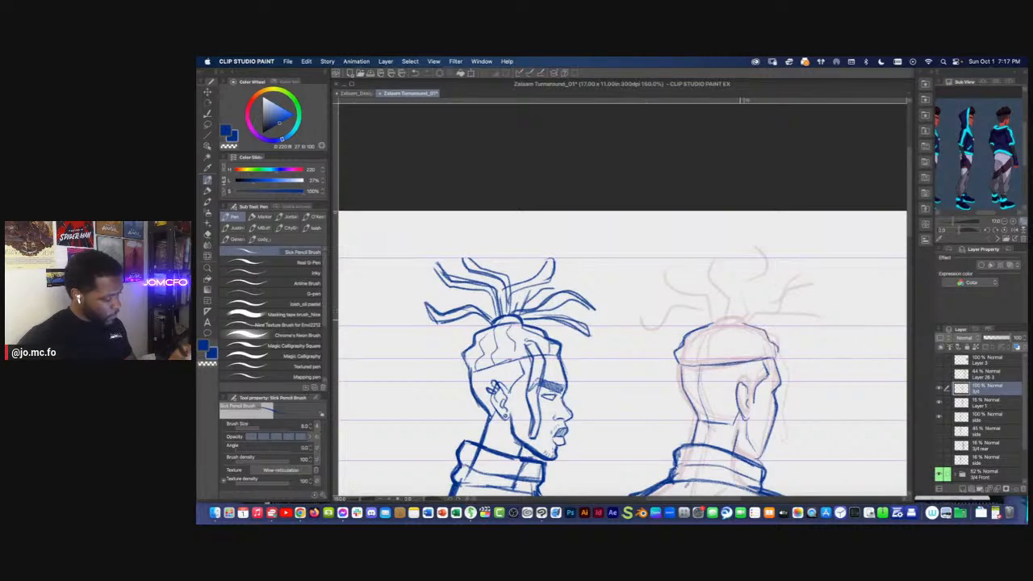
Draw the small hair tie on top of the rear-view head at the base of the dreadlocks
{"action": "scroll", "coordinate": [693, 342], "scroll_direction": "down", "scroll_amount": 2}
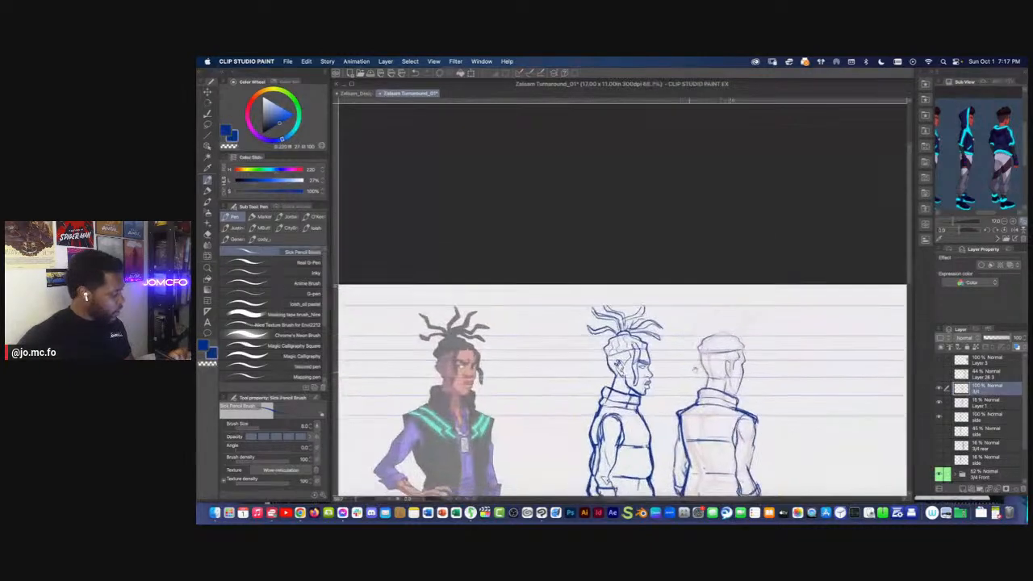
{"action": "scroll", "coordinate": [675, 318], "scroll_direction": "up", "scroll_amount": 2}
{"action": "mouse_move", "coordinate": [709, 378]}
{"action": "left_mouse_down"}
{"action": "mouse_move", "coordinate": [735, 374]}
{"action": "mouse_move", "coordinate": [707, 381]}
{"action": "left_mouse_up"}
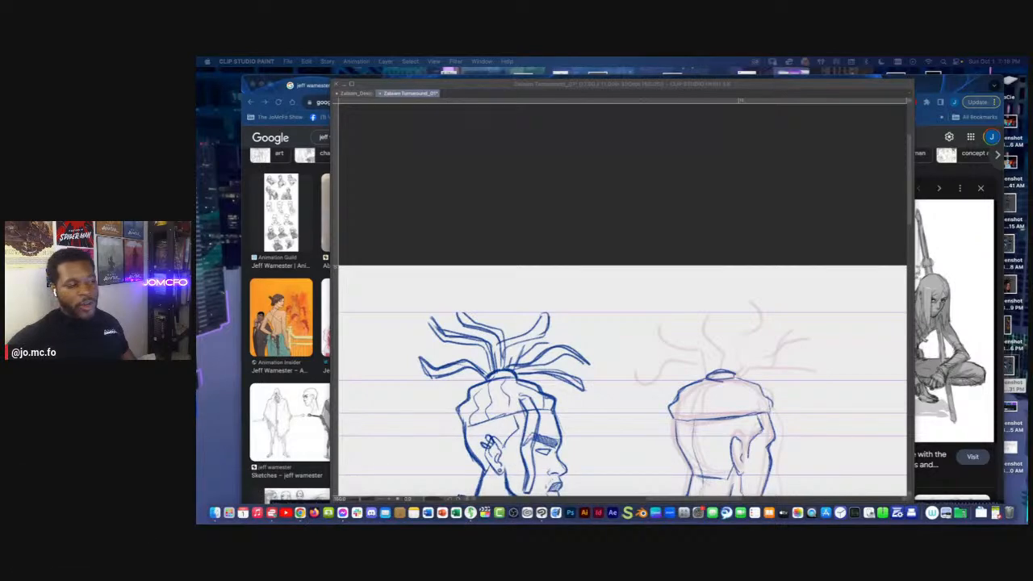
{"action": "scroll", "coordinate": [727, 213], "scroll_direction": "down", "scroll_amount": 4}
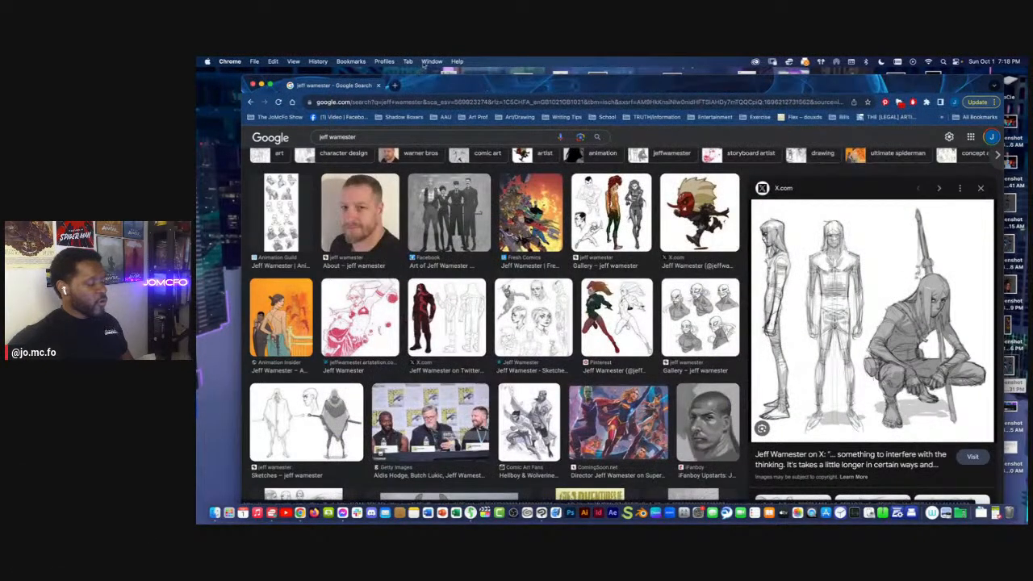
Open the _Shadow Boxers Pinterest board in a new browser tab
{"action": "left_click", "coordinate": [393, 84]}
{"action": "type", "text": "pinterest.com"}
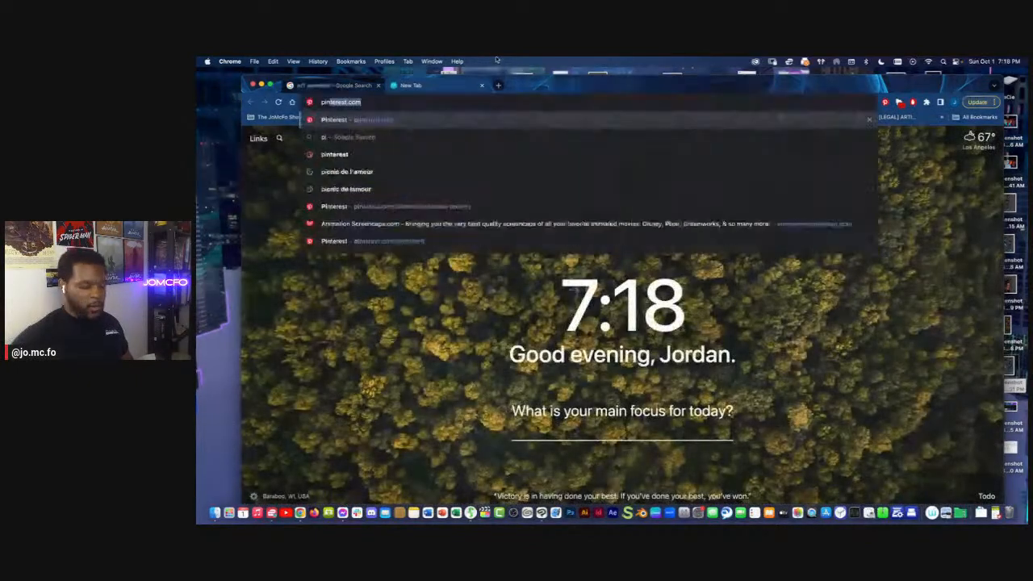
{"action": "key", "text": "Down"}
{"action": "key", "text": "Down"}
{"action": "key", "text": "Down"}
{"action": "key", "text": "Return"}
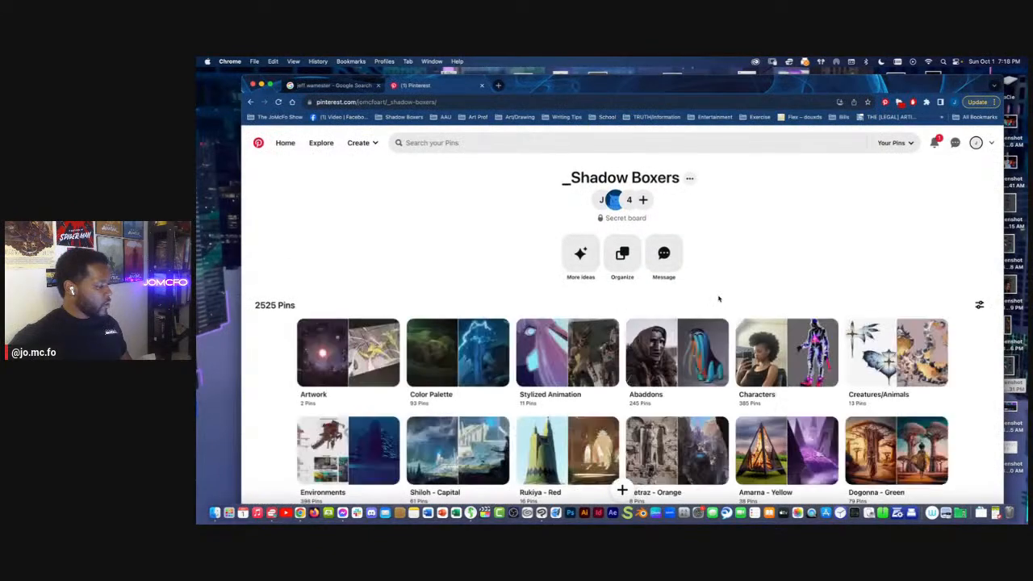
Open the Patterns section of the _Shadow Boxers board
{"action": "scroll", "coordinate": [718, 296], "scroll_direction": "down", "scroll_amount": 5}
{"action": "scroll", "coordinate": [623, 489], "scroll_direction": "down", "scroll_amount": 1}
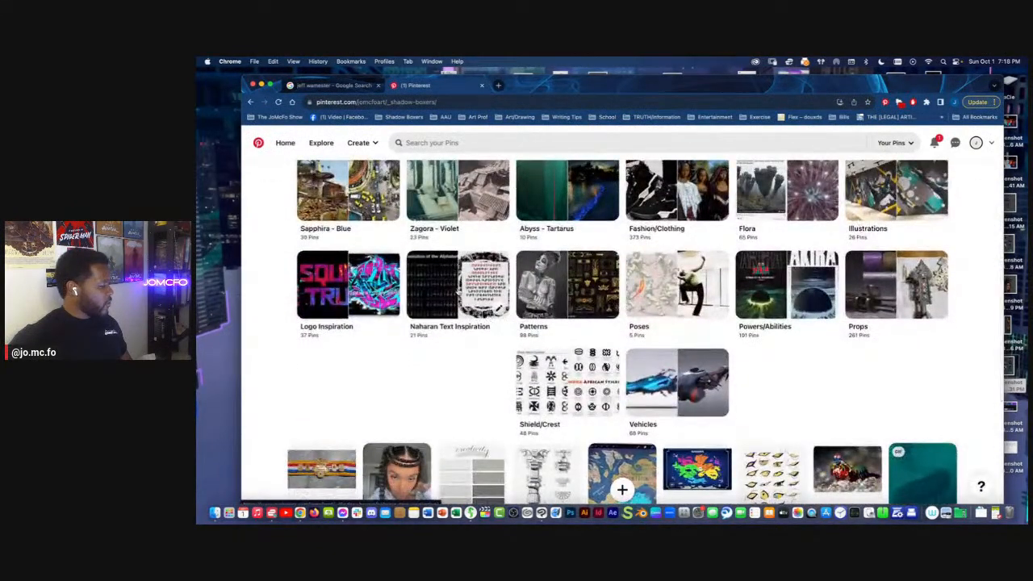
{"action": "scroll", "coordinate": [573, 274], "scroll_direction": "down", "scroll_amount": 1}
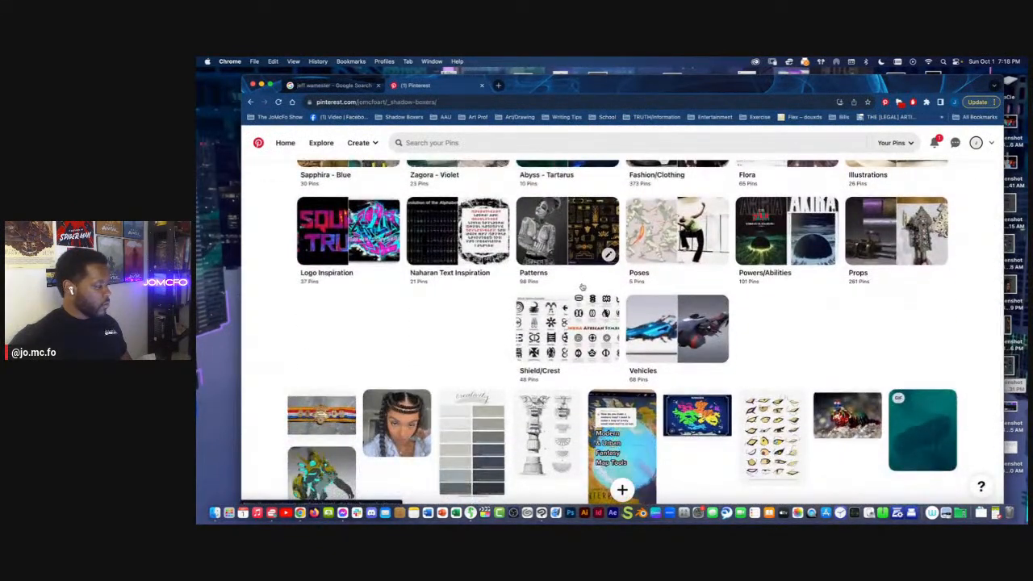
{"action": "left_click", "coordinate": [574, 265]}
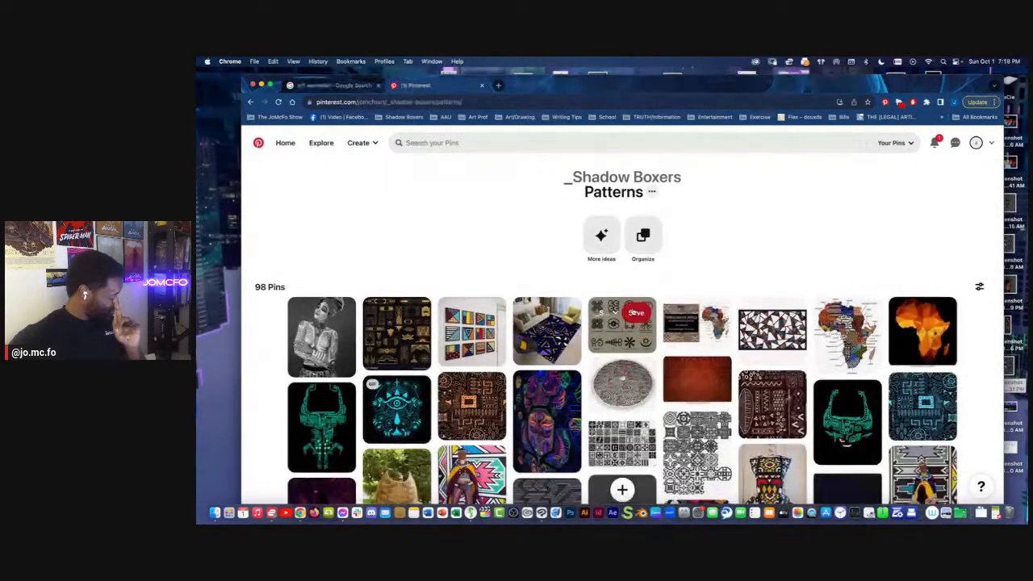
Browse the Patterns pins and look at the rainbow geometric seamless pattern up close before returning to the section
{"action": "scroll", "coordinate": [634, 313], "scroll_direction": "down", "scroll_amount": 1}
{"action": "scroll", "coordinate": [633, 312], "scroll_direction": "down", "scroll_amount": 4}
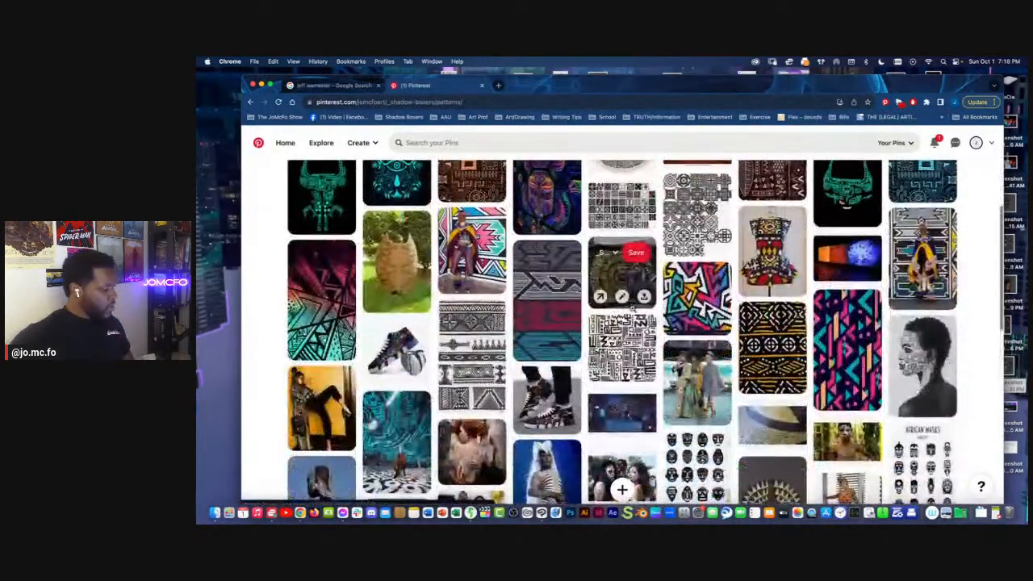
{"action": "left_click", "coordinate": [704, 296]}
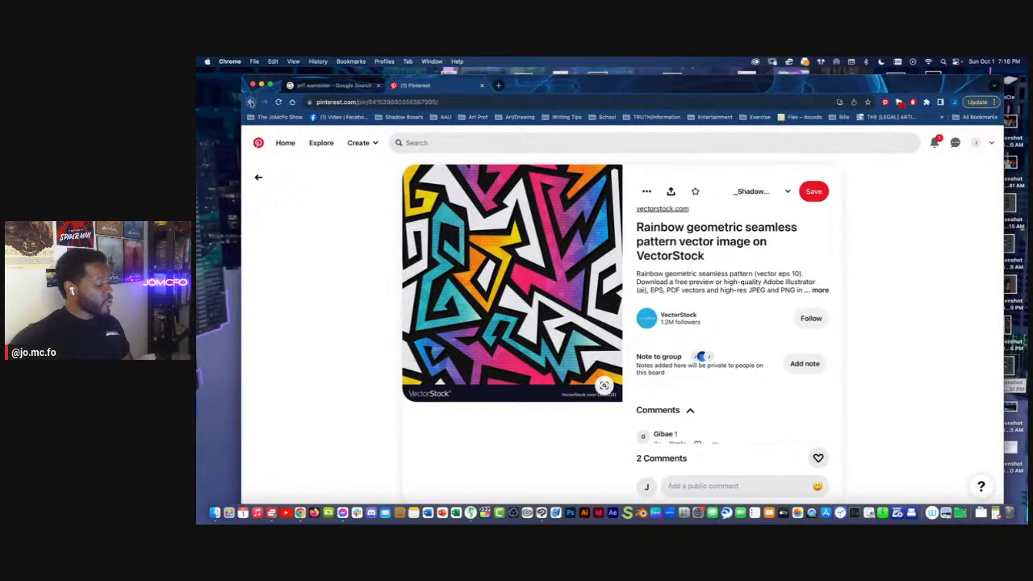
{"action": "left_click", "coordinate": [251, 102]}
Look through the remaining Patterns pins and view the black-and-white painted face pin up close before going back
{"action": "scroll", "coordinate": [623, 339], "scroll_direction": "down", "scroll_amount": 5}
{"action": "scroll", "coordinate": [622, 339], "scroll_direction": "down", "scroll_amount": 5}
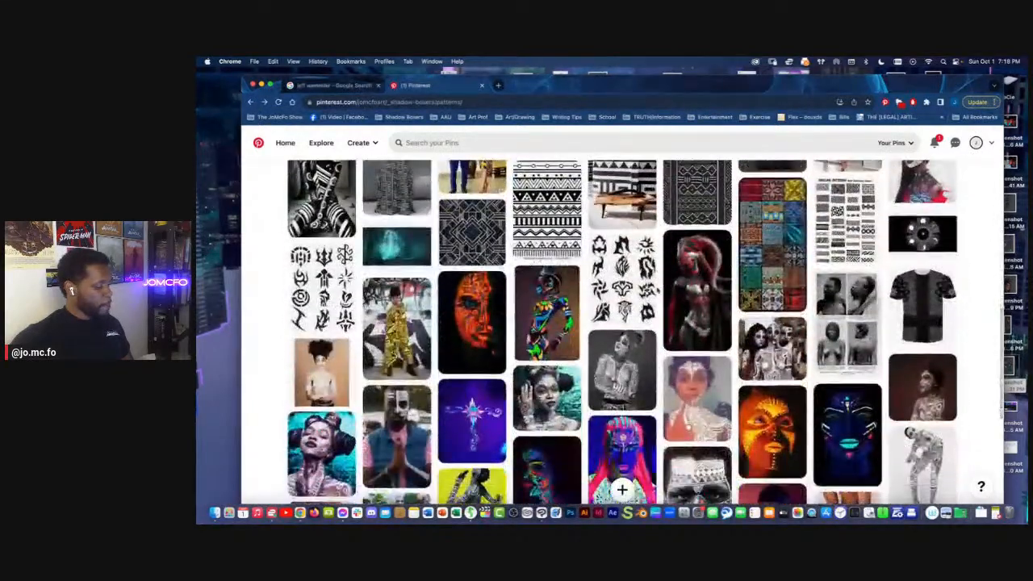
{"action": "scroll", "coordinate": [657, 289], "scroll_direction": "down", "scroll_amount": 3}
{"action": "scroll", "coordinate": [656, 289], "scroll_direction": "down", "scroll_amount": 3}
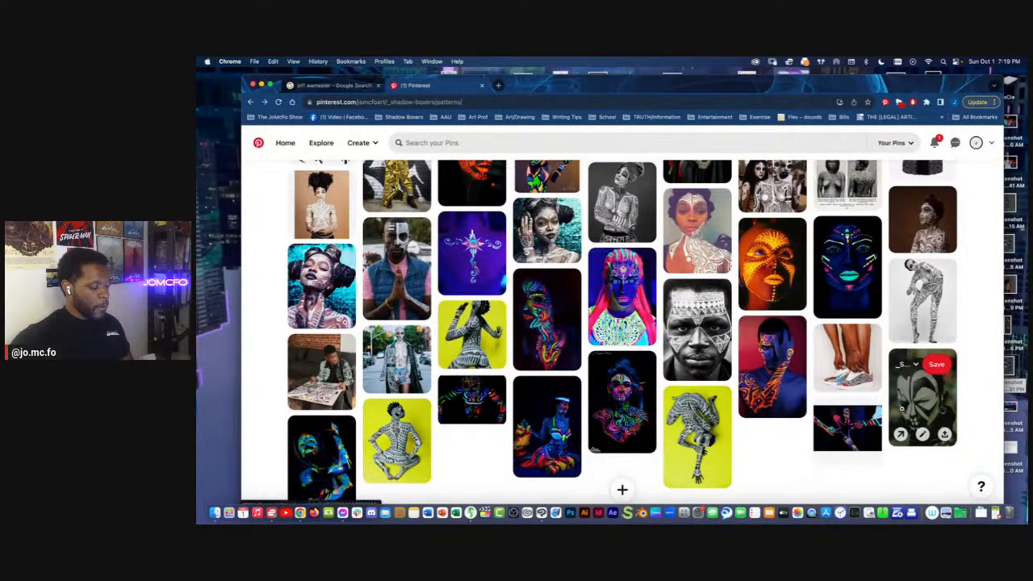
{"action": "left_click", "coordinate": [921, 393]}
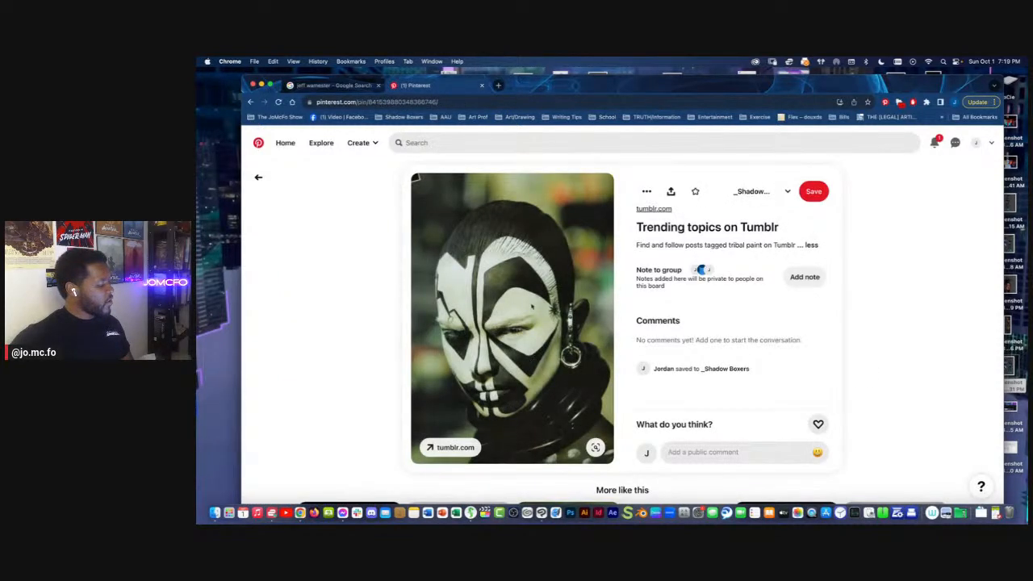
{"action": "left_click", "coordinate": [258, 178]}
Find the rainbow geometric seamless pattern pin again among the Patterns pins and copy its image
{"action": "scroll", "coordinate": [621, 339], "scroll_direction": "up", "scroll_amount": 8}
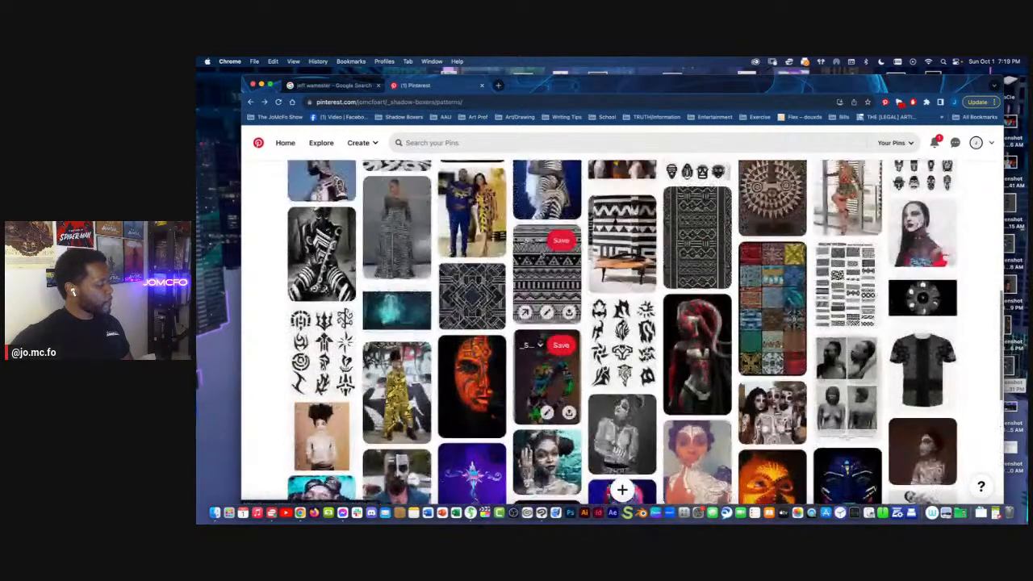
{"action": "scroll", "coordinate": [622, 339], "scroll_direction": "up", "scroll_amount": 3}
{"action": "scroll", "coordinate": [539, 242], "scroll_direction": "up", "scroll_amount": 5}
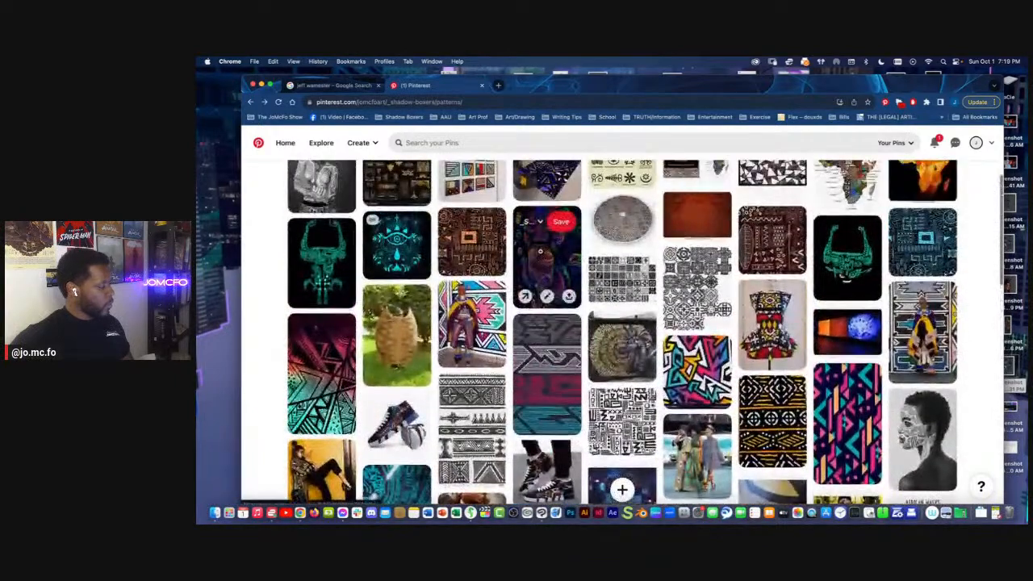
{"action": "scroll", "coordinate": [540, 252], "scroll_direction": "up", "scroll_amount": 3}
{"action": "scroll", "coordinate": [631, 318], "scroll_direction": "down", "scroll_amount": 2}
{"action": "scroll", "coordinate": [631, 323], "scroll_direction": "down", "scroll_amount": 5}
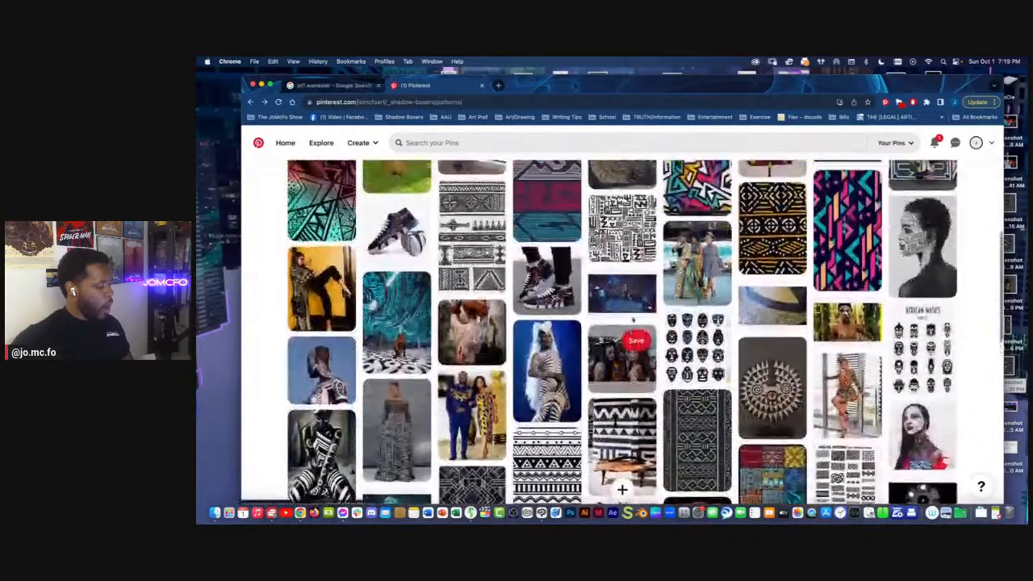
{"action": "scroll", "coordinate": [632, 323], "scroll_direction": "up", "scroll_amount": 2}
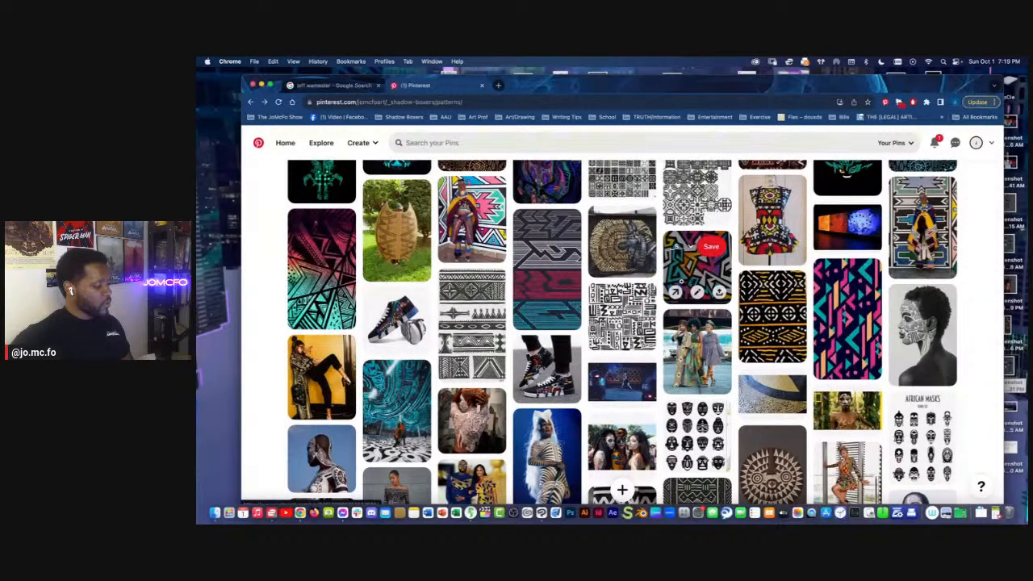
{"action": "left_click", "coordinate": [683, 280]}
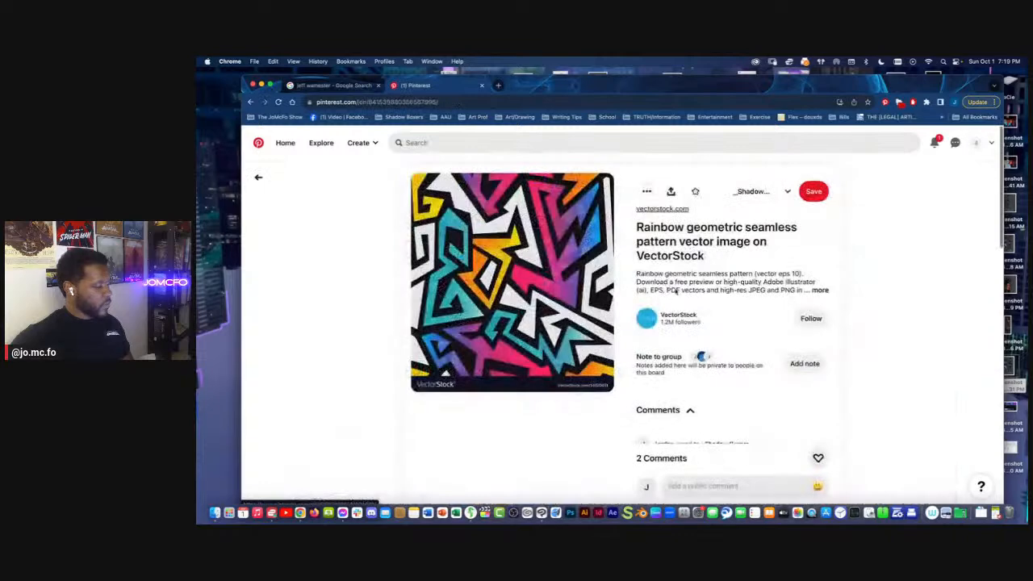
{"action": "right_click", "coordinate": [559, 289]}
{"action": "left_click", "coordinate": [590, 314]}
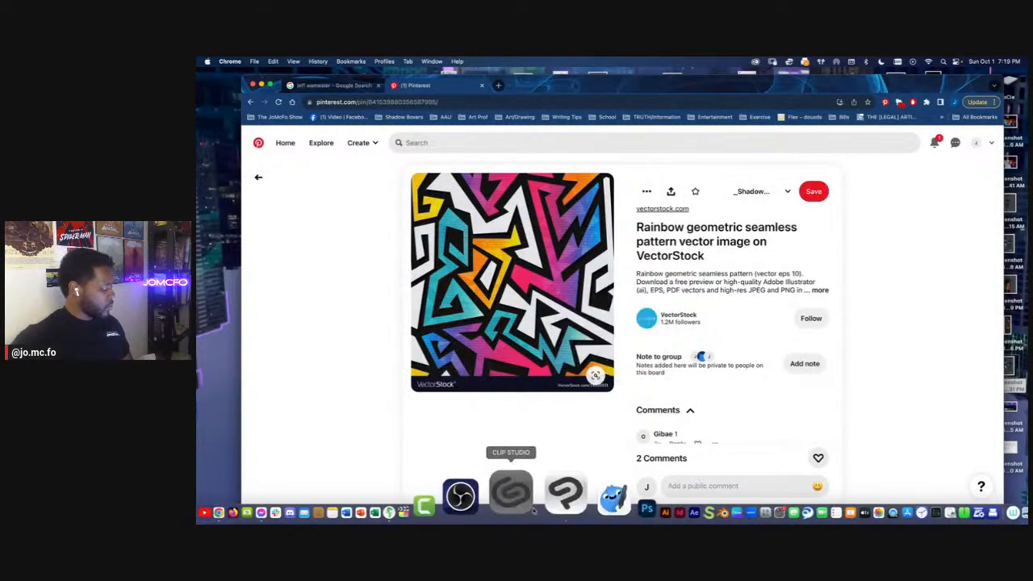
Switch to Clip Studio Paint, paste the pattern image above Layer 3 and place it beside the rear-view figure
{"action": "left_click", "coordinate": [534, 511]}
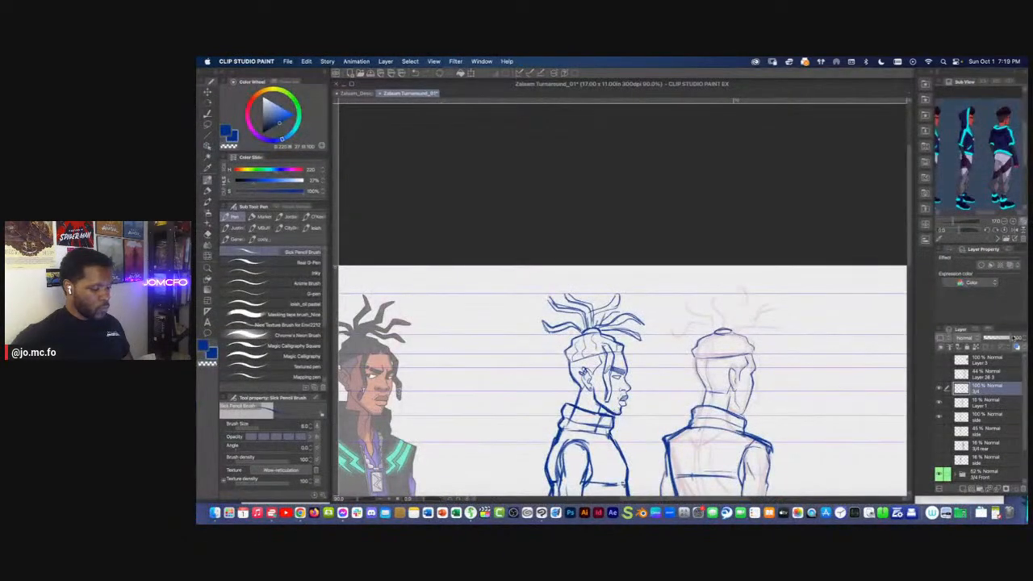
{"action": "left_click", "coordinate": [993, 363]}
{"action": "key", "text": "super+v"}
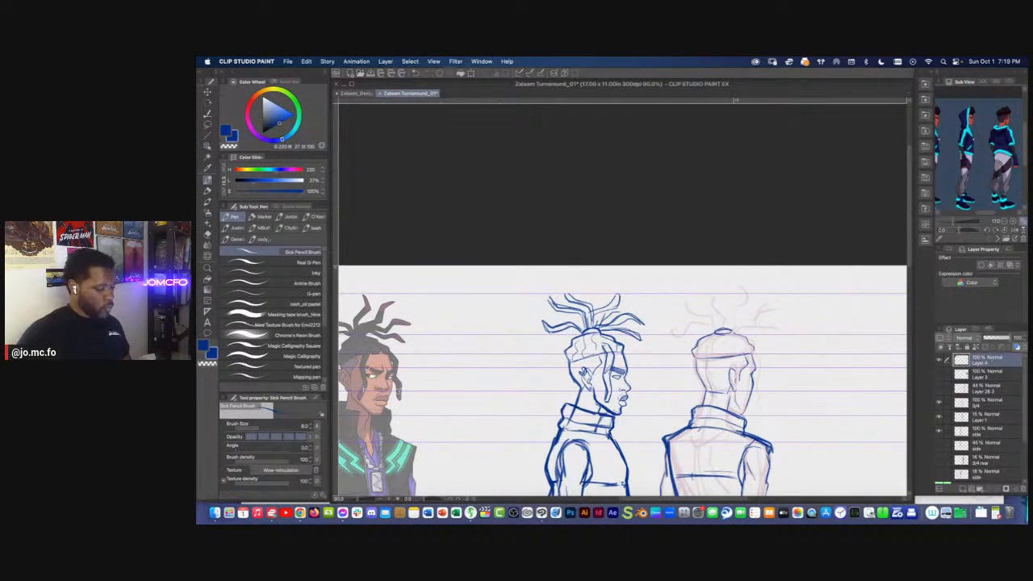
{"action": "key", "text": "super+minus"}
{"action": "left_click_drag", "start_coordinate": [390, 313], "coordinate": [798, 358]}
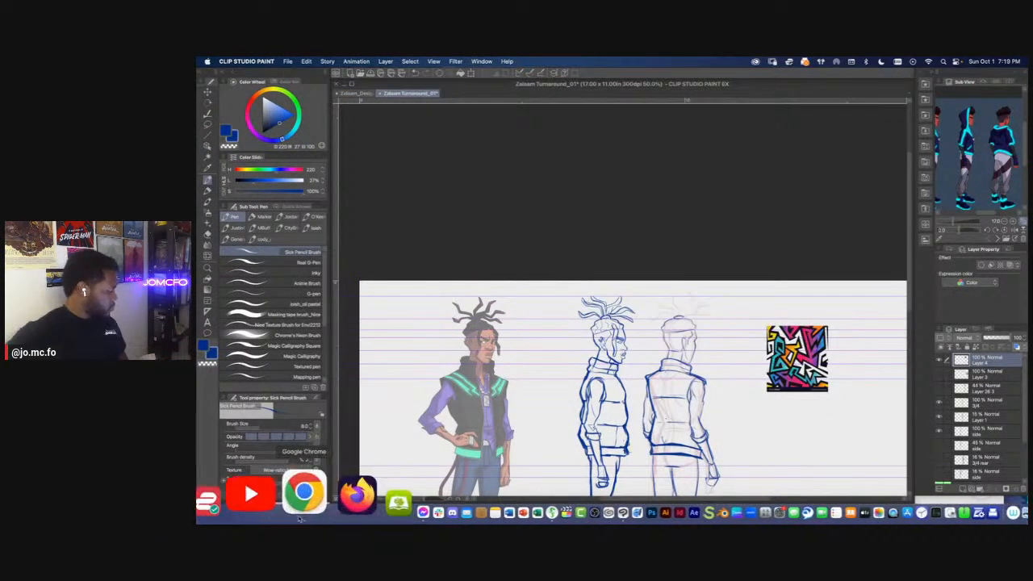
Switch back to Chrome, reopen the black-and-white painted face pin from the Patterns section and copy its image
{"action": "left_click", "coordinate": [304, 496]}
{"action": "left_click", "coordinate": [258, 177]}
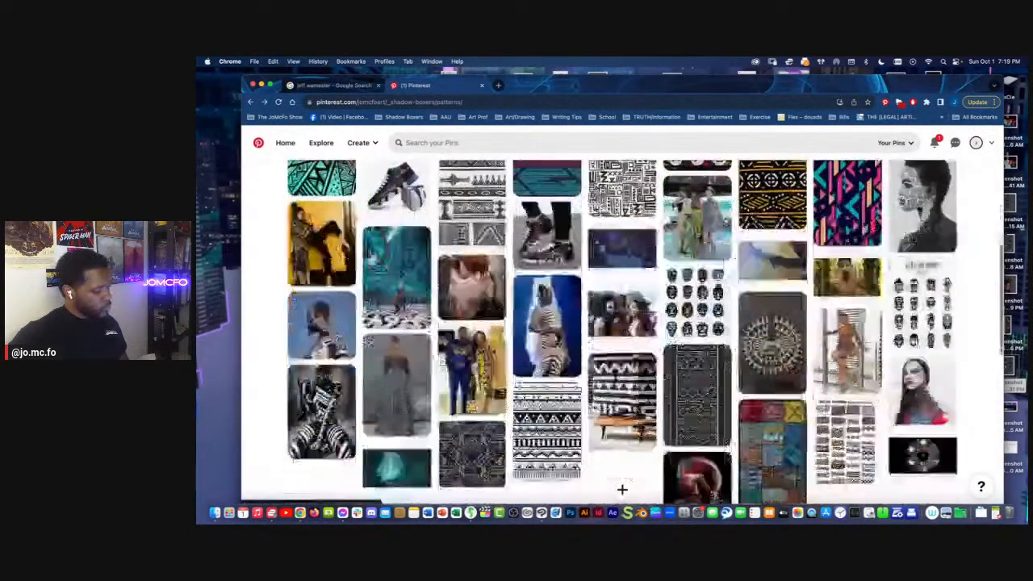
{"action": "scroll", "coordinate": [847, 242], "scroll_direction": "down", "scroll_amount": 3}
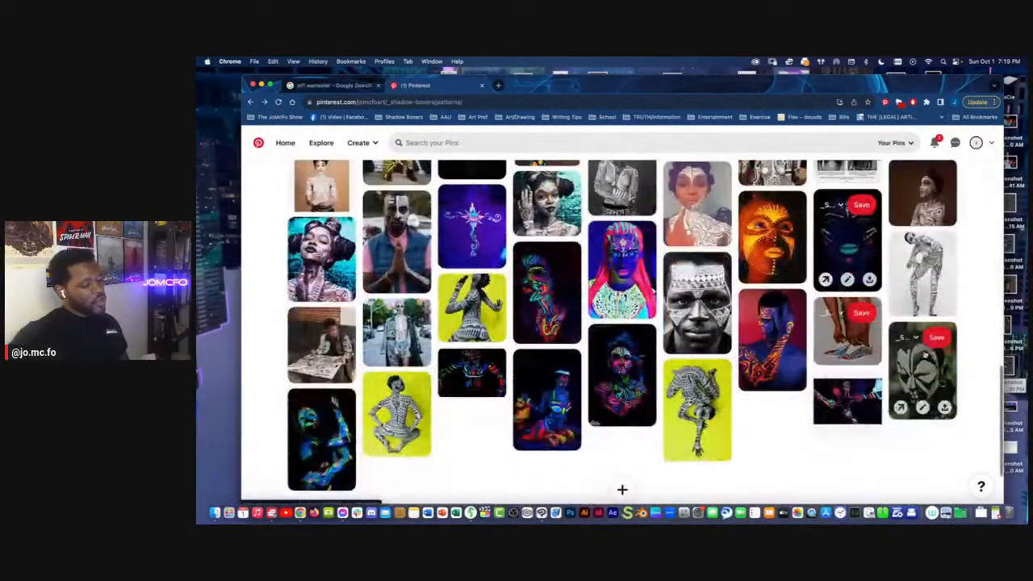
{"action": "left_click", "coordinate": [923, 373]}
{"action": "right_click", "coordinate": [545, 297]}
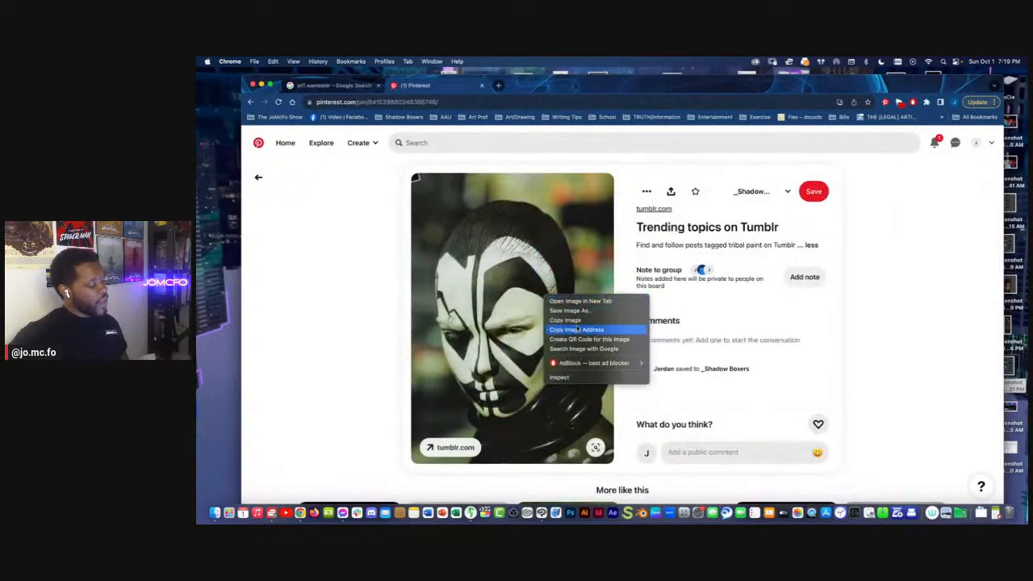
{"action": "left_click", "coordinate": [577, 321]}
Switch to Clip Studio Paint, paste the painted face image and place it directly below the pattern image
{"action": "left_click", "coordinate": [557, 513]}
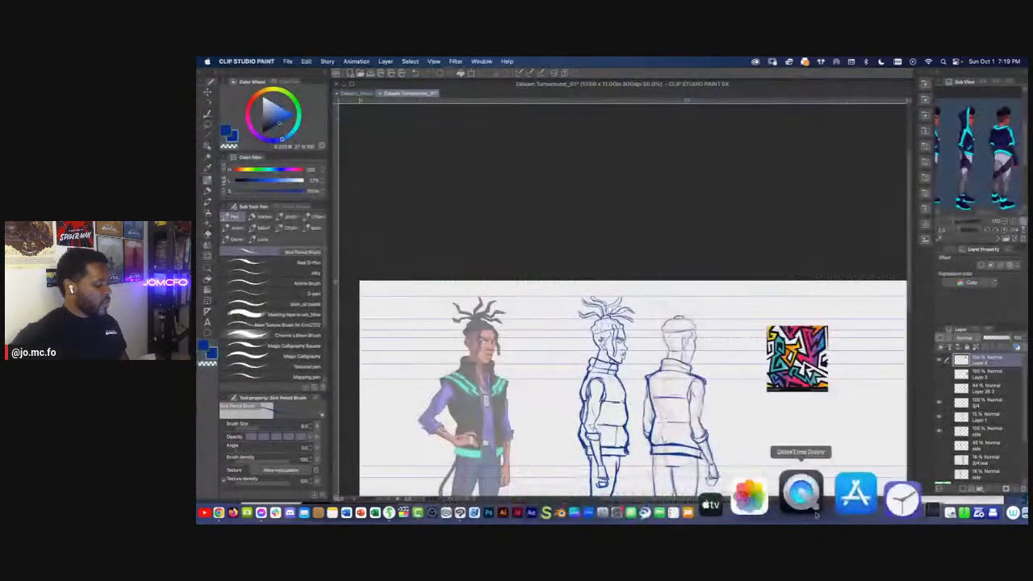
{"action": "key", "text": "ctrl+v"}
{"action": "key", "text": "ctrl+t"}
{"action": "left_click_drag", "start_coordinate": [386, 323], "coordinate": [805, 434]}
{"action": "key", "text": "Return"}
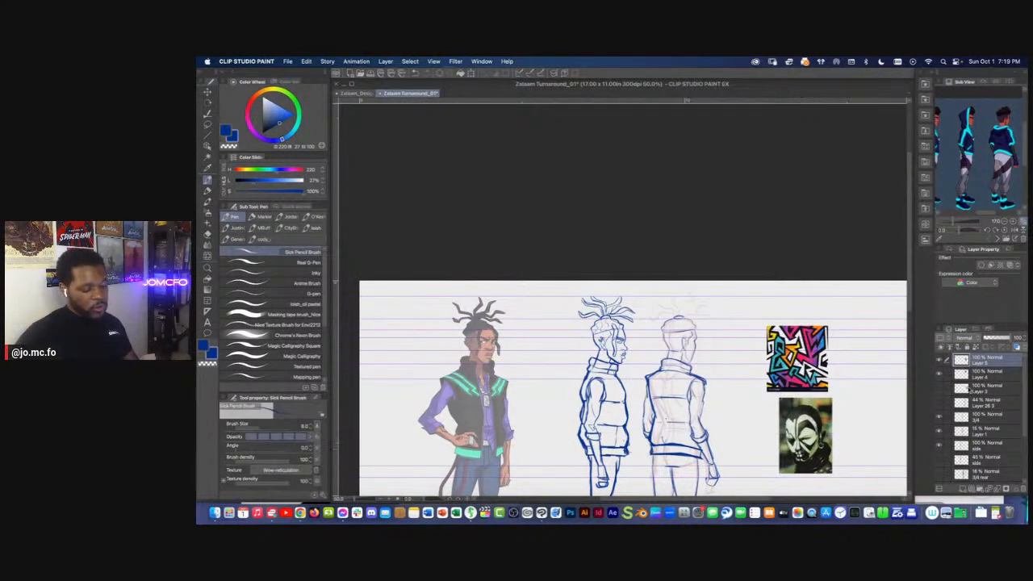
Try placing the Kayla Leggings chevron material between the front and side figures, and delete it again
{"action": "left_click", "coordinate": [963, 388]}
{"action": "left_click", "coordinate": [973, 405]}
{"action": "left_click_drag", "start_coordinate": [727, 360], "coordinate": [697, 305]}
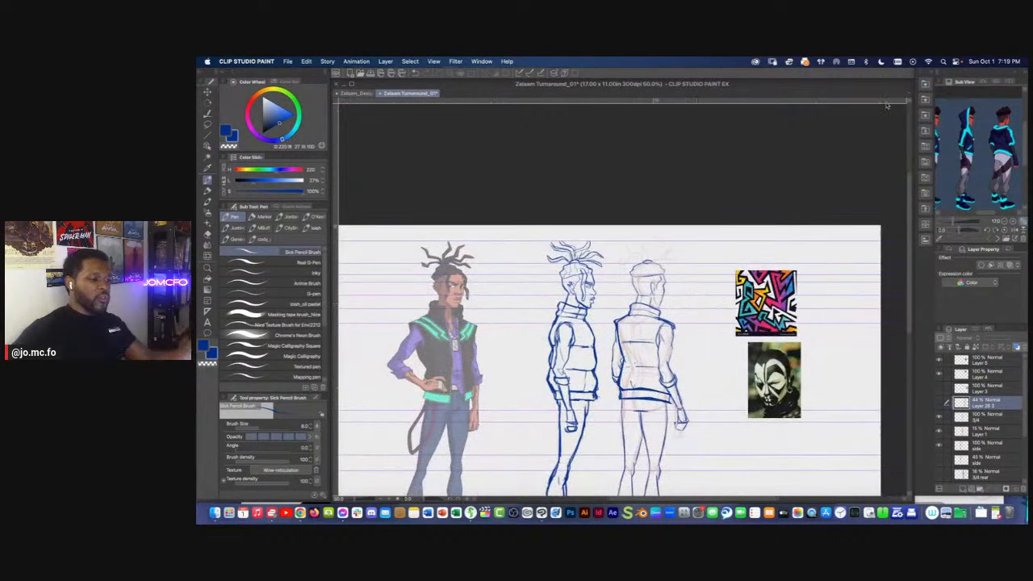
{"action": "left_click", "coordinate": [925, 84]}
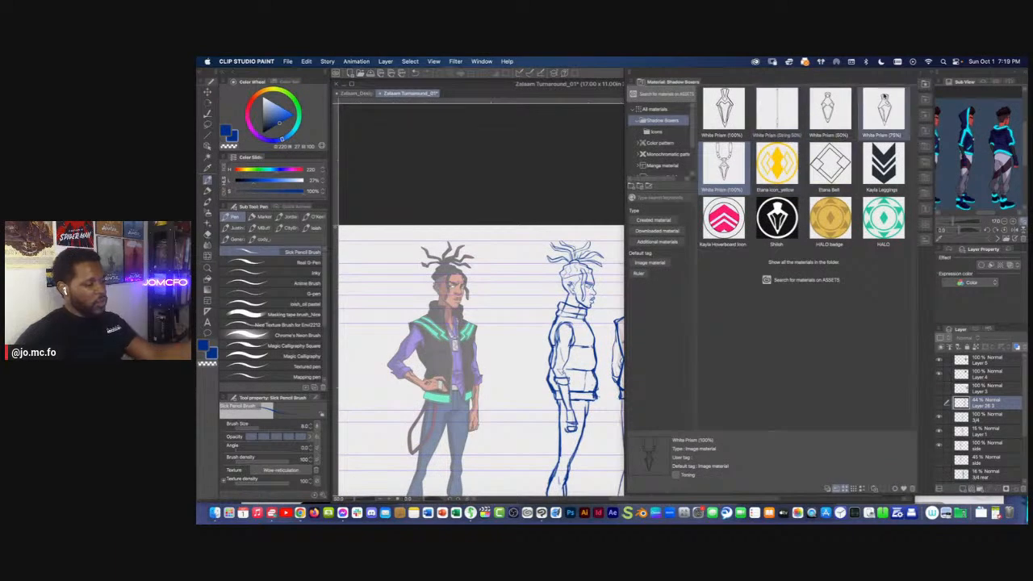
{"action": "left_click_drag", "start_coordinate": [884, 161], "coordinate": [520, 335]}
{"action": "left_click", "coordinate": [925, 85]}
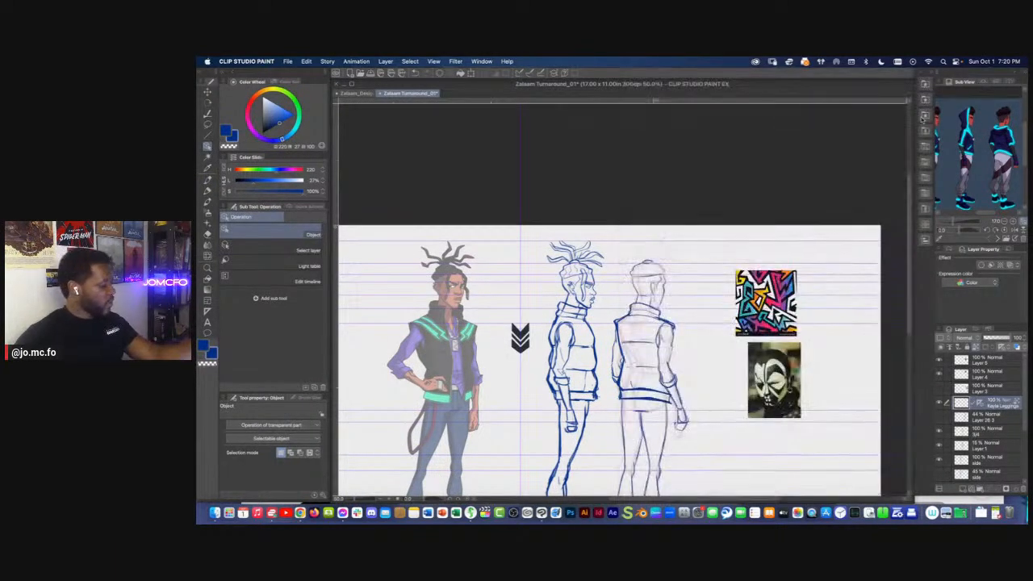
{"action": "scroll", "coordinate": [614, 339], "scroll_direction": "up", "scroll_amount": 5}
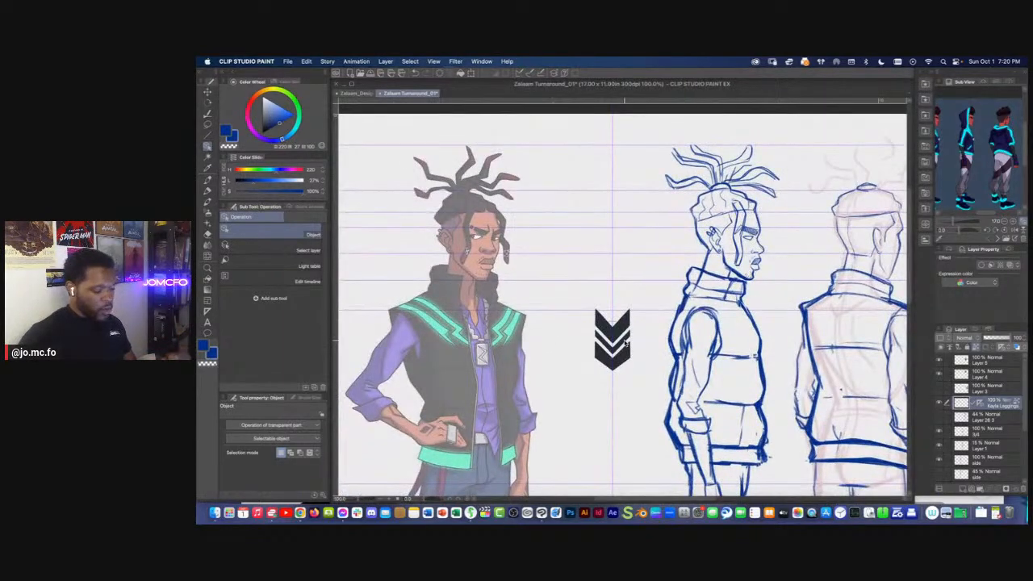
{"action": "key", "text": "Delete"}
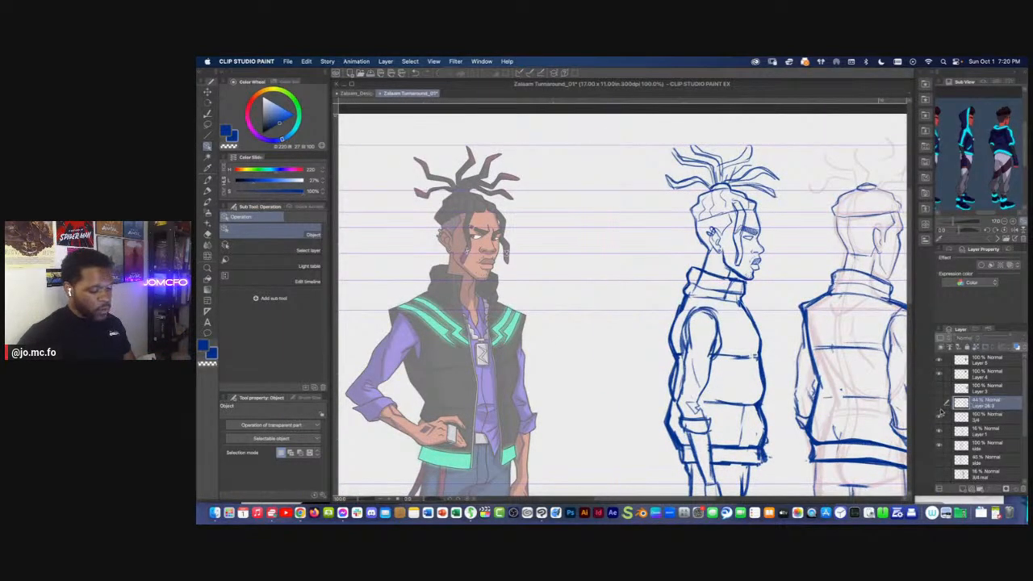
{"action": "key", "text": "super+minus"}
{"action": "key", "text": "super+minus"}
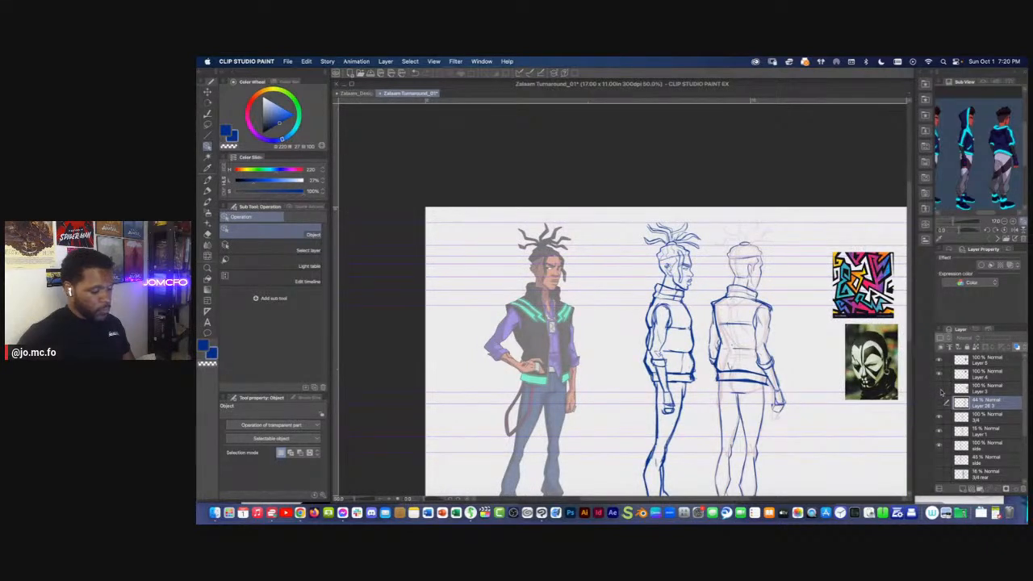
Reinforce the rear-view head's jaw and cheek contour down to the collar on the 3/4 layer, and add the neck line along the collar
{"action": "left_click", "coordinate": [975, 418]}
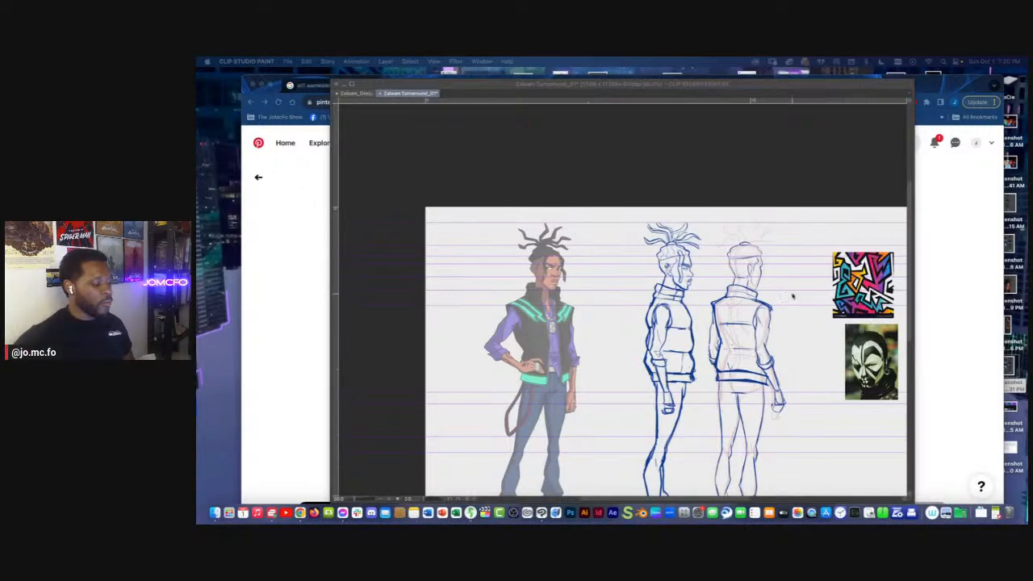
{"action": "scroll", "coordinate": [794, 297], "scroll_direction": "up", "scroll_amount": 10}
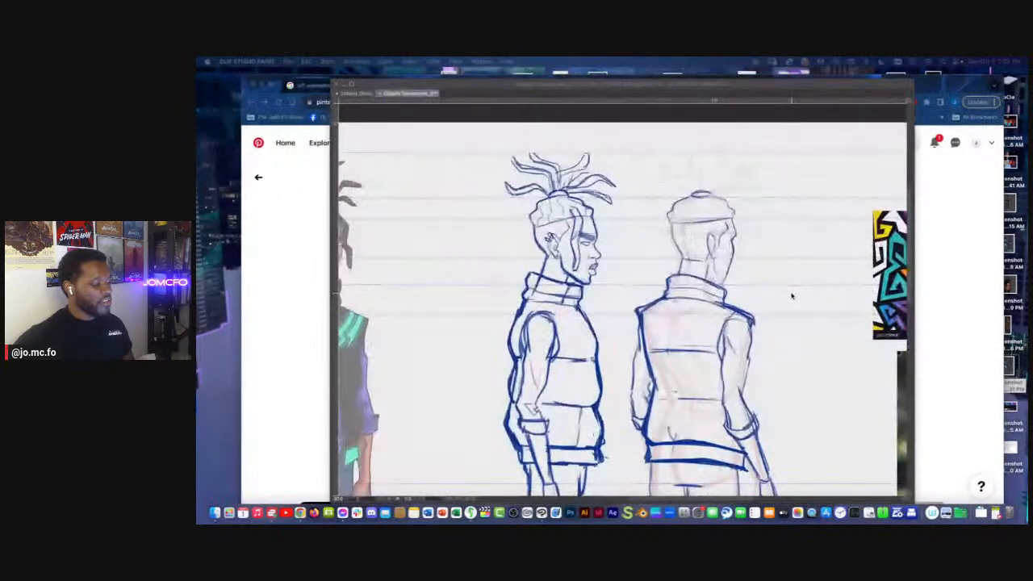
{"action": "scroll", "coordinate": [792, 296], "scroll_direction": "down", "scroll_amount": 5}
{"action": "scroll", "coordinate": [791, 294], "scroll_direction": "up", "scroll_amount": 5}
{"action": "left_click", "coordinate": [685, 271]}
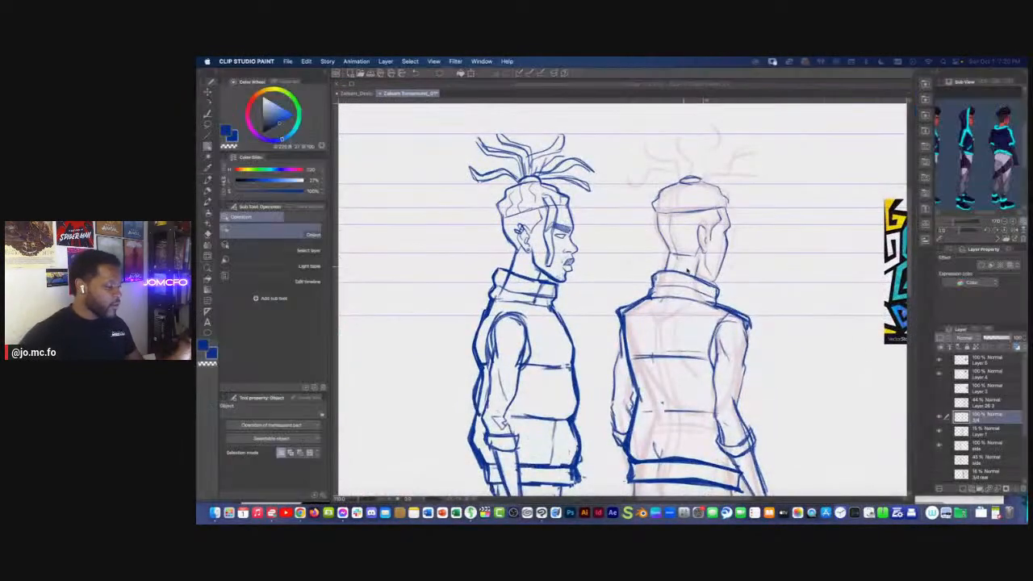
{"action": "scroll", "coordinate": [720, 301], "scroll_direction": "up", "scroll_amount": 2}
{"action": "left_click_drag", "start_coordinate": [691, 259], "coordinate": [694, 345]}
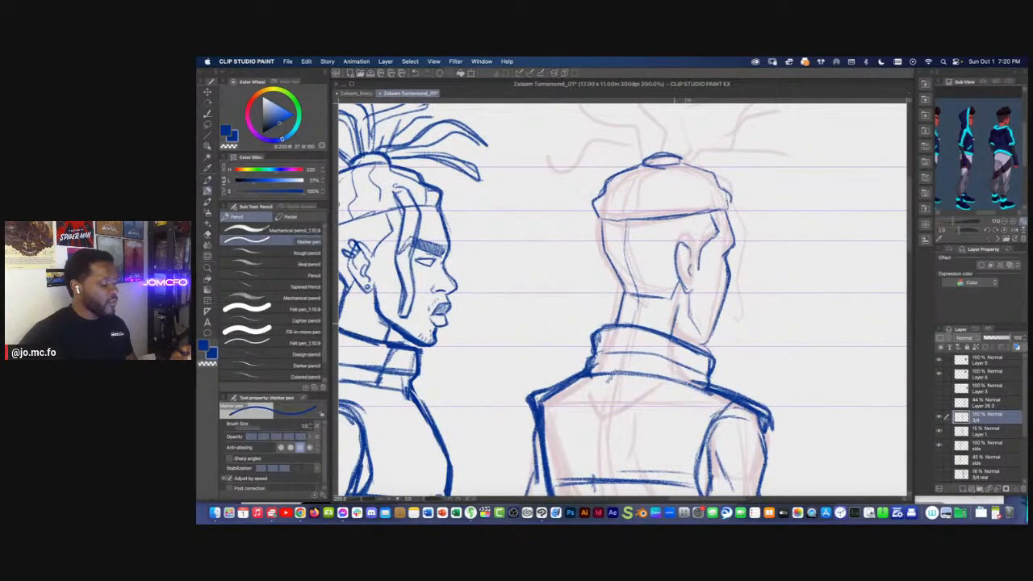
{"action": "left_click_drag", "start_coordinate": [676, 325], "coordinate": [712, 345]}
{"action": "left_click_drag", "start_coordinate": [726, 289], "coordinate": [709, 341]}
{"action": "left_click_drag", "start_coordinate": [710, 337], "coordinate": [728, 256]}
{"action": "left_click_drag", "start_coordinate": [726, 211], "coordinate": [737, 245]}
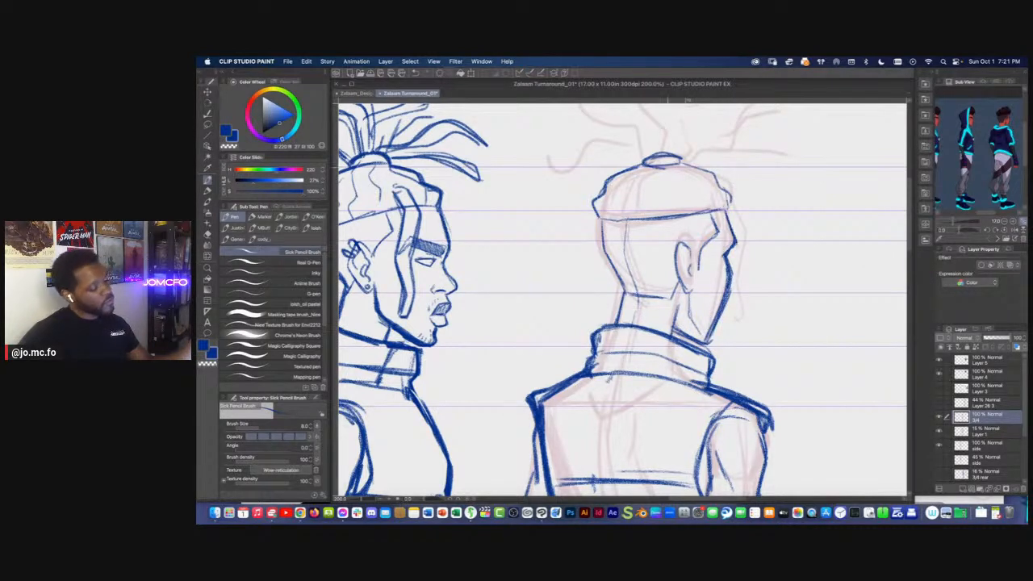
Refine the rear-view face contour from the cheek down to the chin and erase the rough edge along its outer side
{"action": "key", "text": "e"}
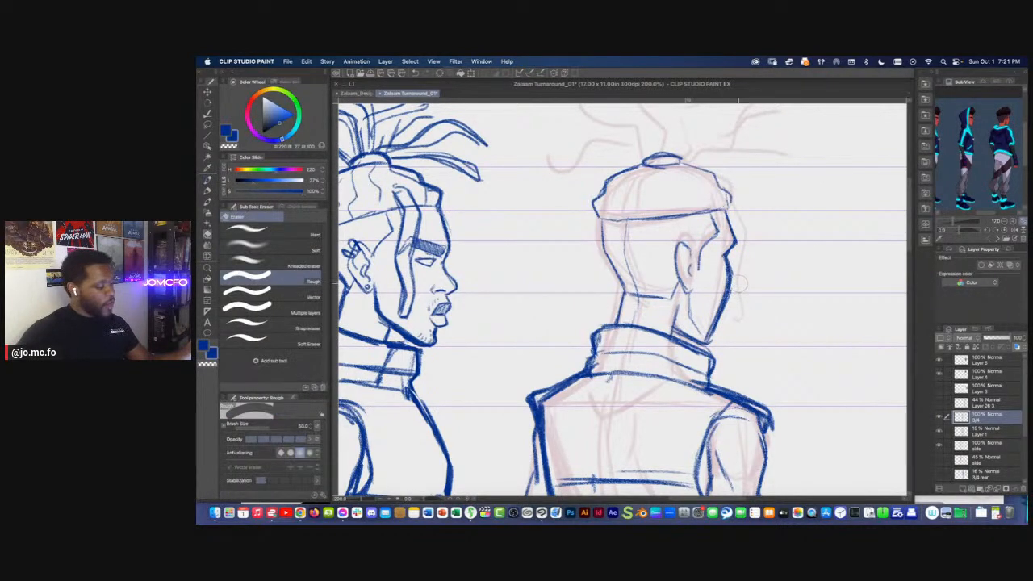
{"action": "key", "text": "p"}
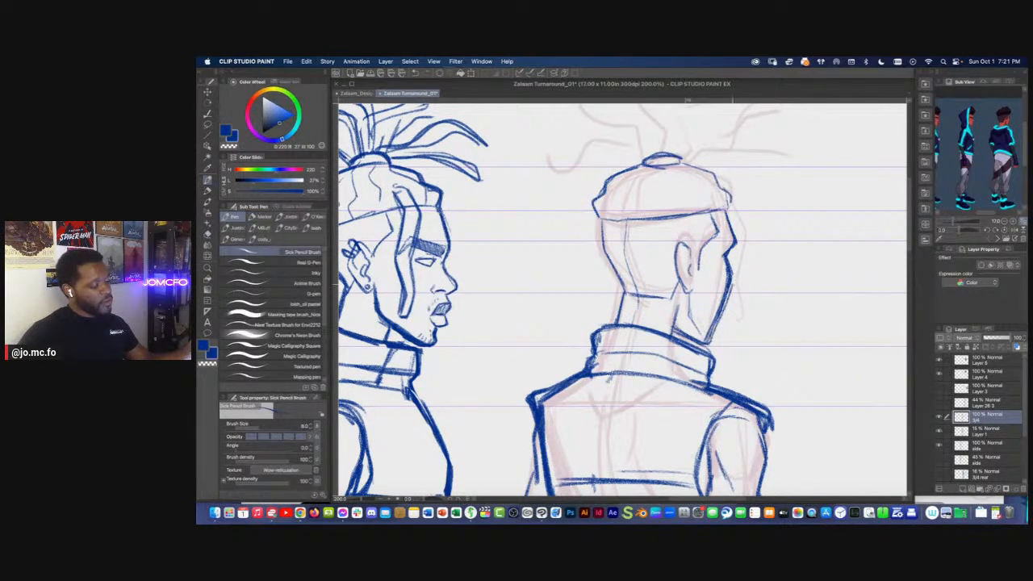
{"action": "left_click_drag", "start_coordinate": [723, 301], "coordinate": [712, 335]}
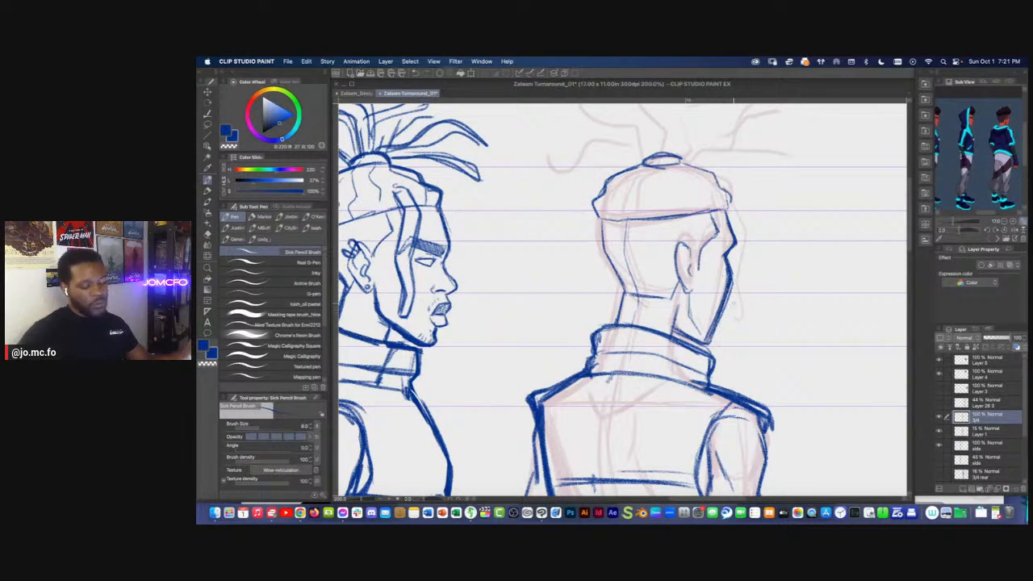
{"action": "key", "text": "e"}
{"action": "left_click_drag", "start_coordinate": [738, 281], "coordinate": [713, 343]}
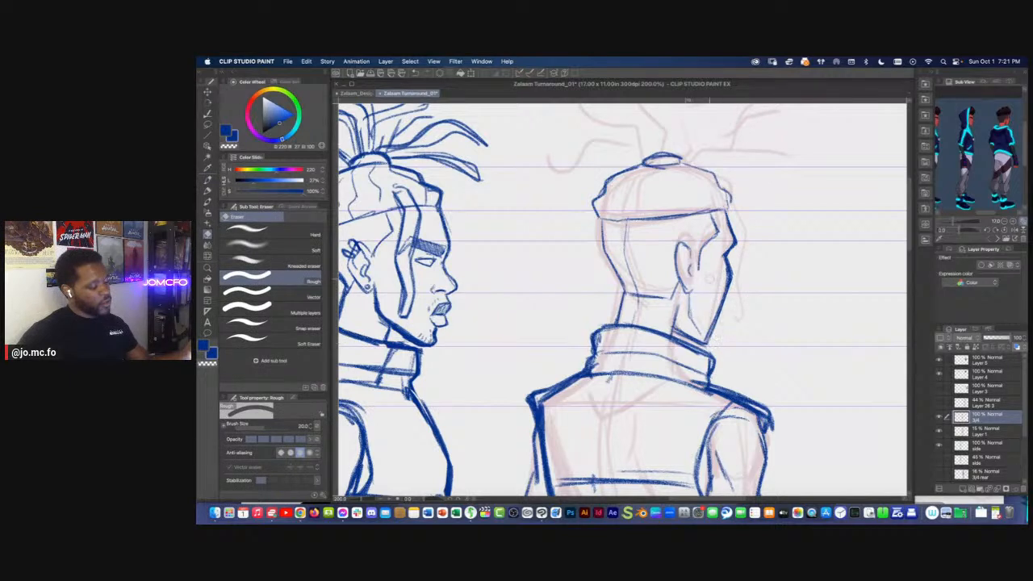
Redraw the rear-view ear's rim with bolder strokes and add the cuff earrings on its back edge
{"action": "key", "text": "p"}
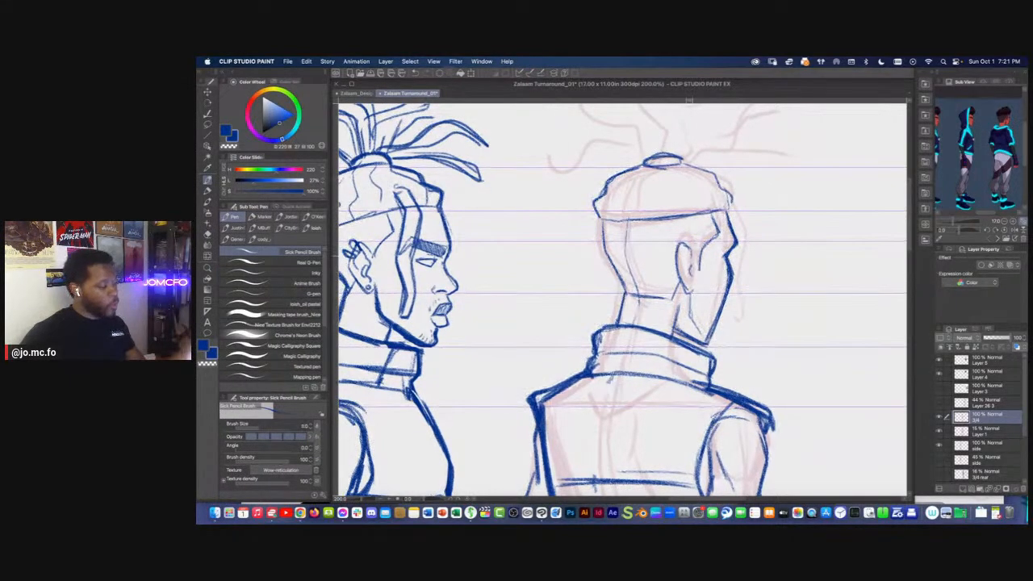
{"action": "left_click_drag", "start_coordinate": [680, 242], "coordinate": [703, 276]}
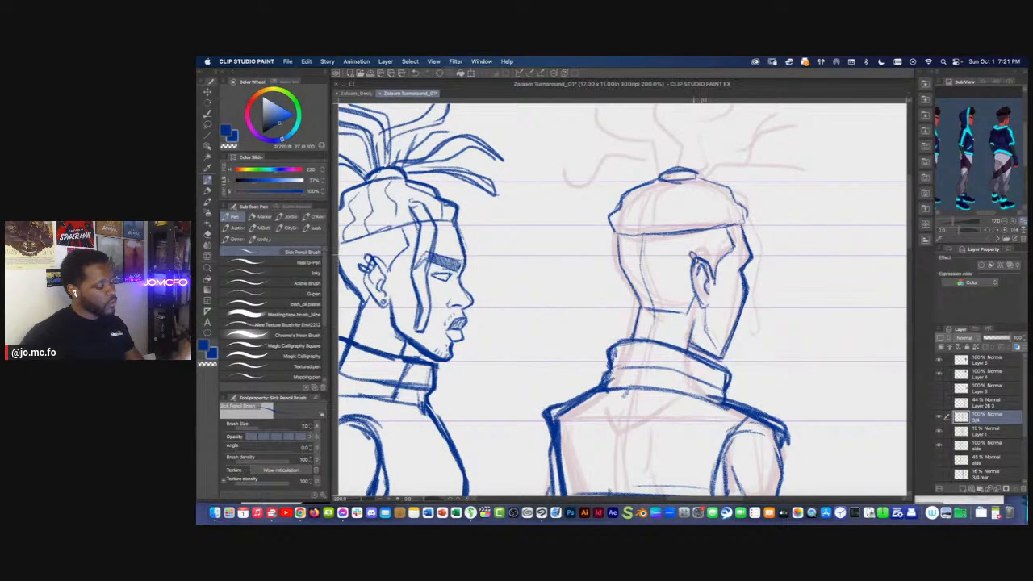
{"action": "key", "text": "super+z"}
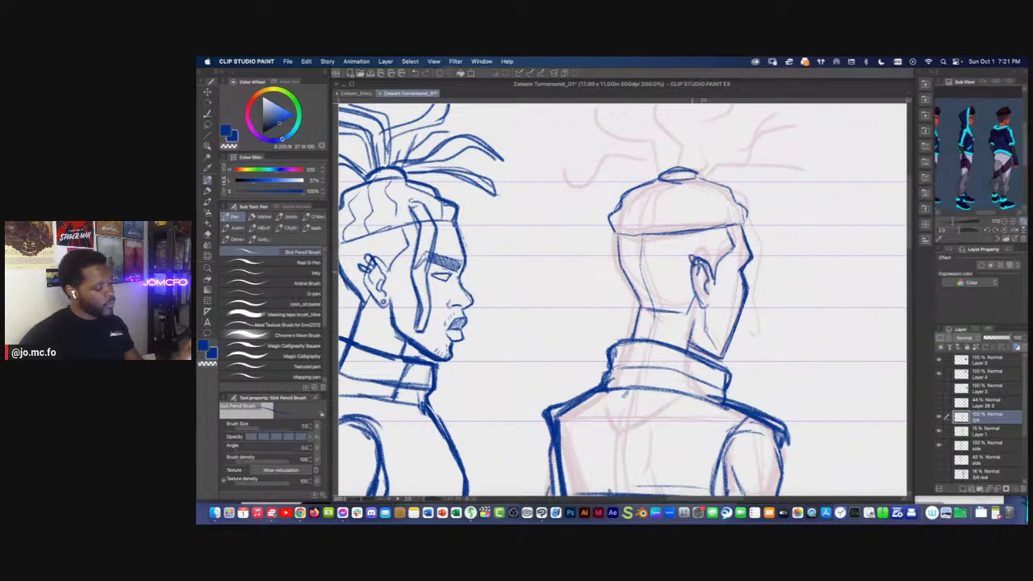
Lasso the rear-view ear with its cuffs, move it slightly toward the face with a free transform, and tidy its lines
{"action": "key", "text": "m"}
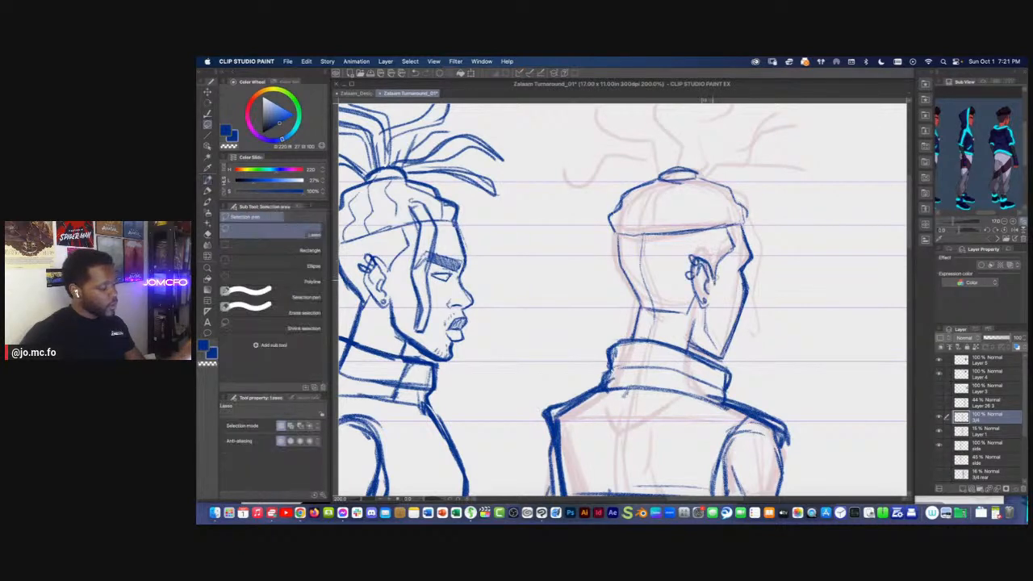
{"action": "left_click_drag", "start_coordinate": [699, 241], "coordinate": [700, 245]}
{"action": "key", "text": "super+t"}
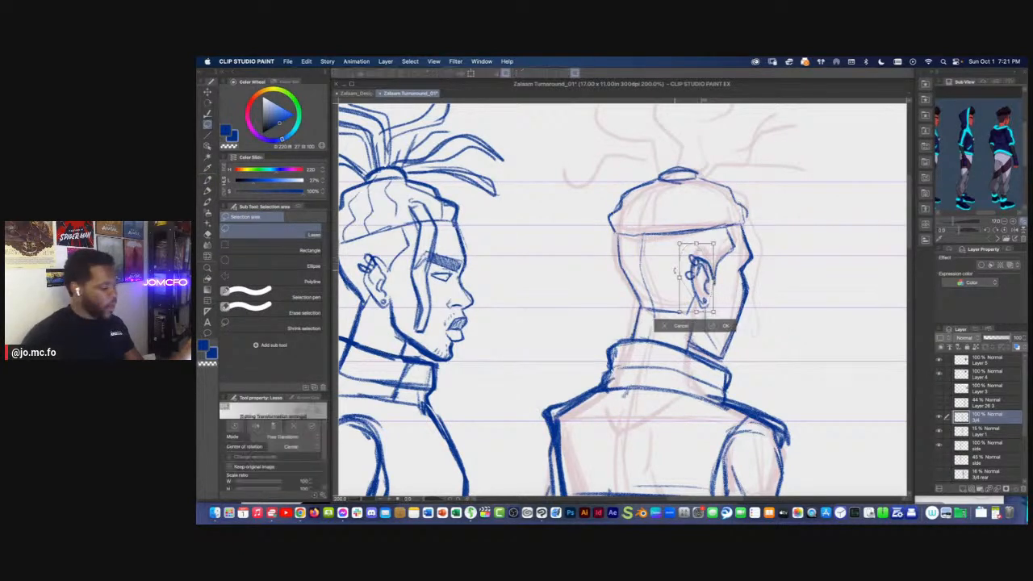
{"action": "key", "text": "Return"}
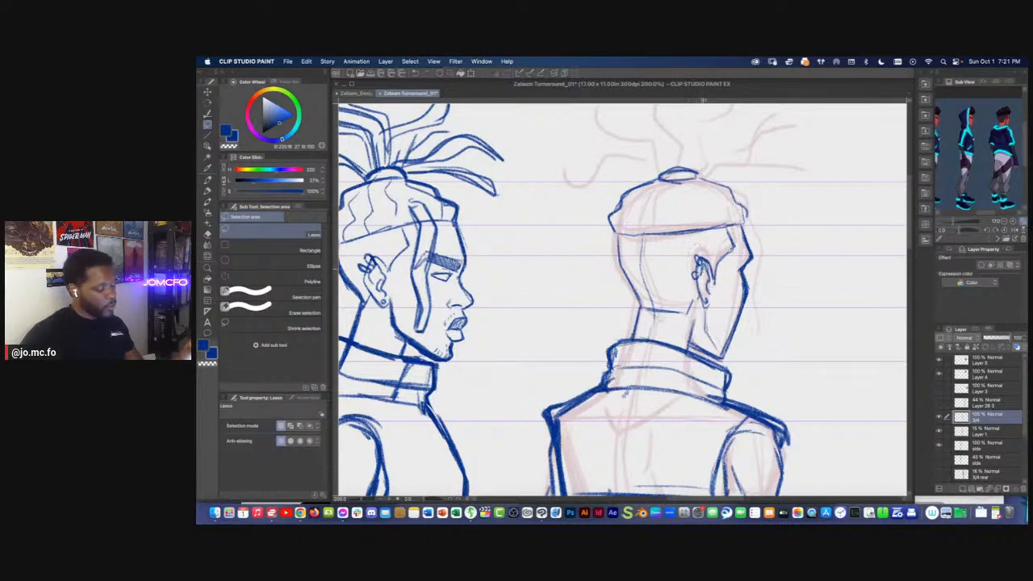
{"action": "key", "text": "r"}
{"action": "key", "text": "e"}
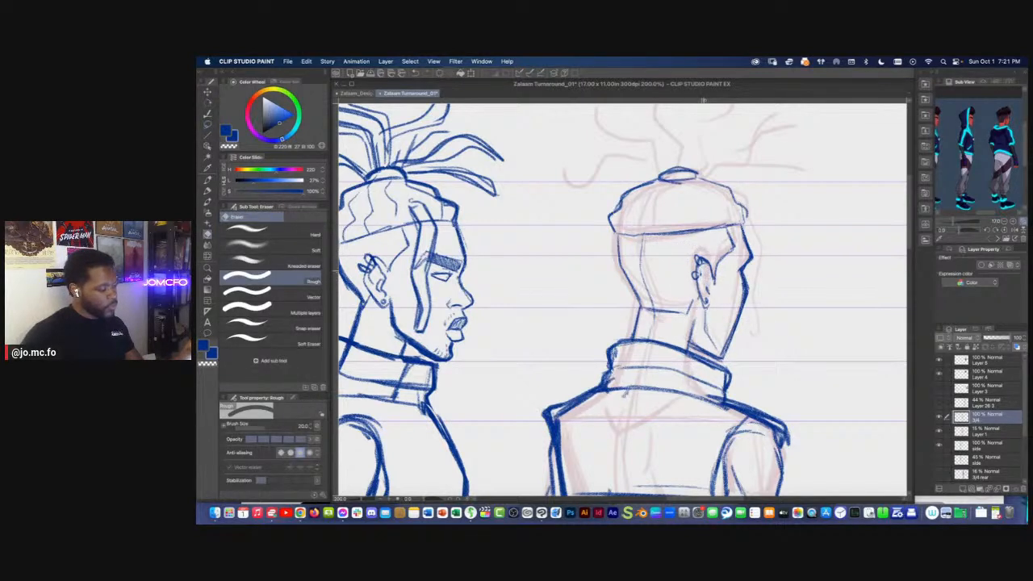
{"action": "key", "text": "p"}
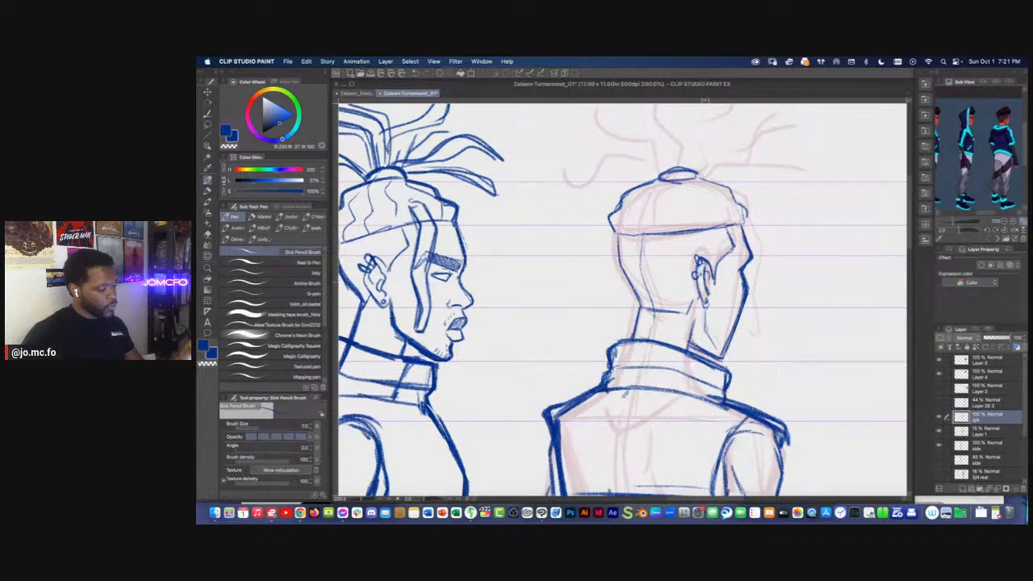
Check the rear view against the other figures, then lasso its face contour below the headband and adjust it with a free transform
{"action": "key", "text": "super+minus"}
{"action": "key", "text": "super+minus"}
{"action": "key", "text": "super+minus"}
{"action": "key", "text": "super+plus"}
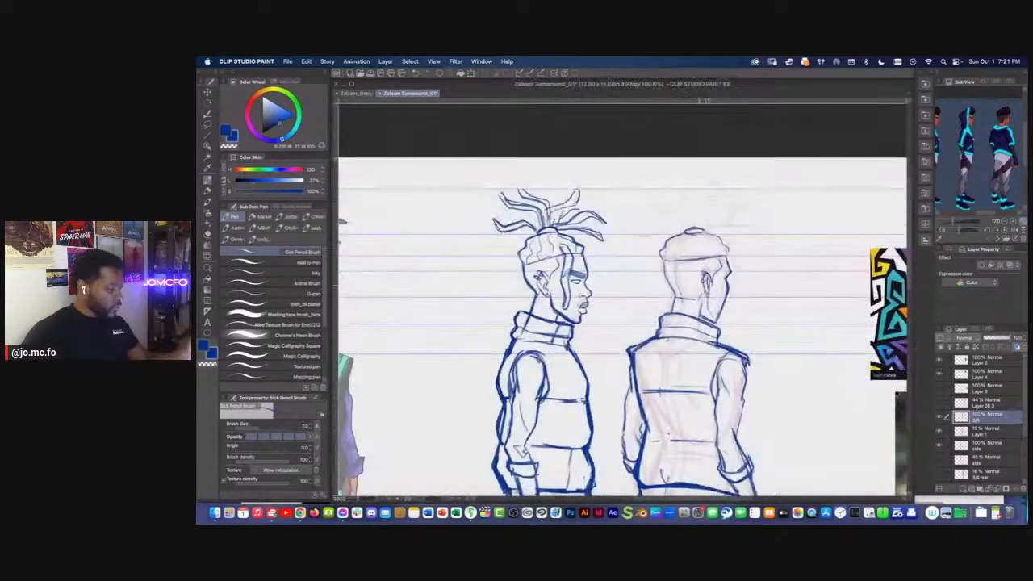
{"action": "key", "text": "super+0"}
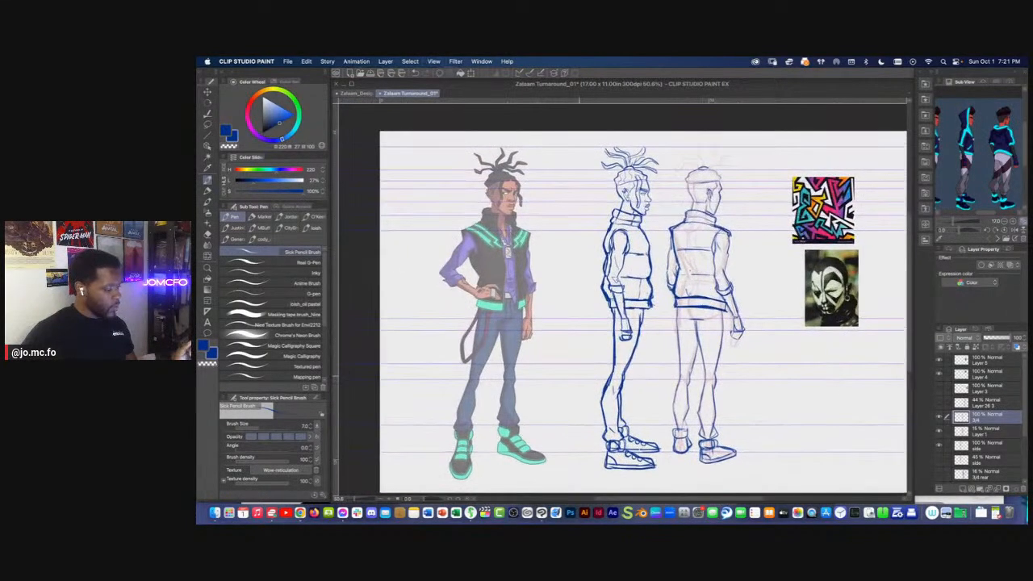
{"action": "key", "text": "super+plus"}
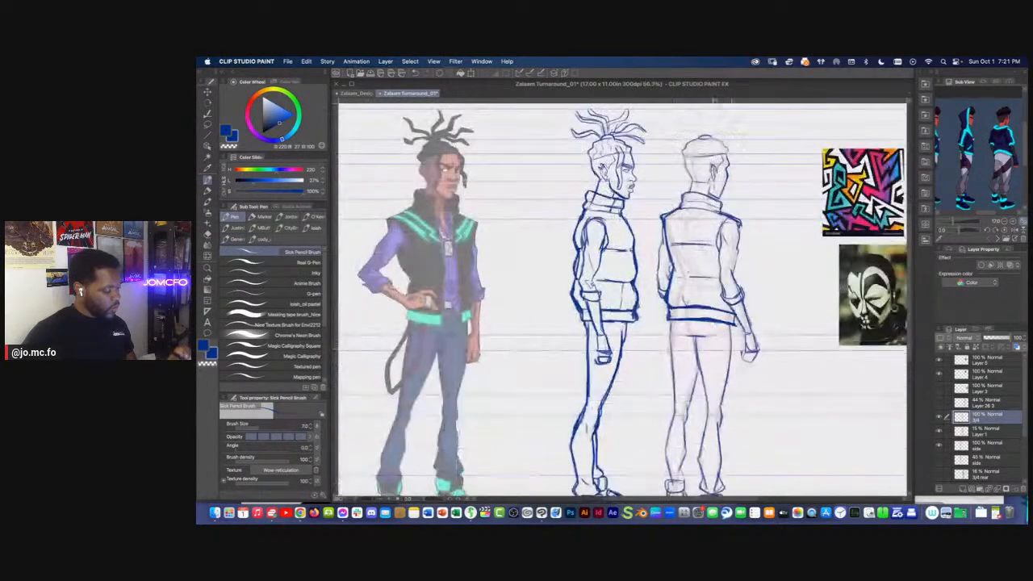
{"action": "left_click_drag", "start_coordinate": [725, 334], "coordinate": [738, 422]}
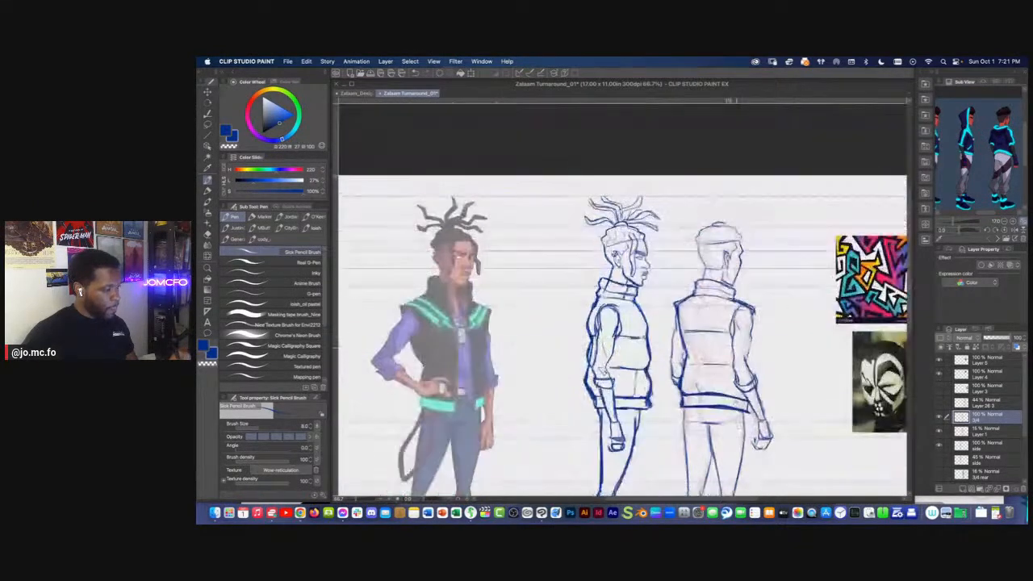
{"action": "key", "text": "super+plus"}
{"action": "key", "text": "super+plus"}
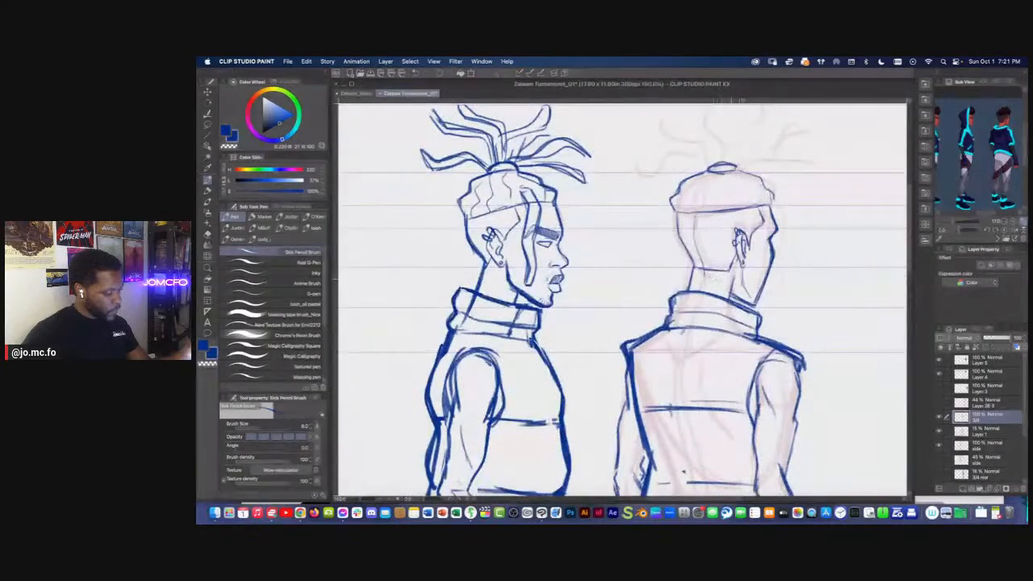
{"action": "left_click_drag", "start_coordinate": [683, 230], "coordinate": [666, 337]}
{"action": "key", "text": "m"}
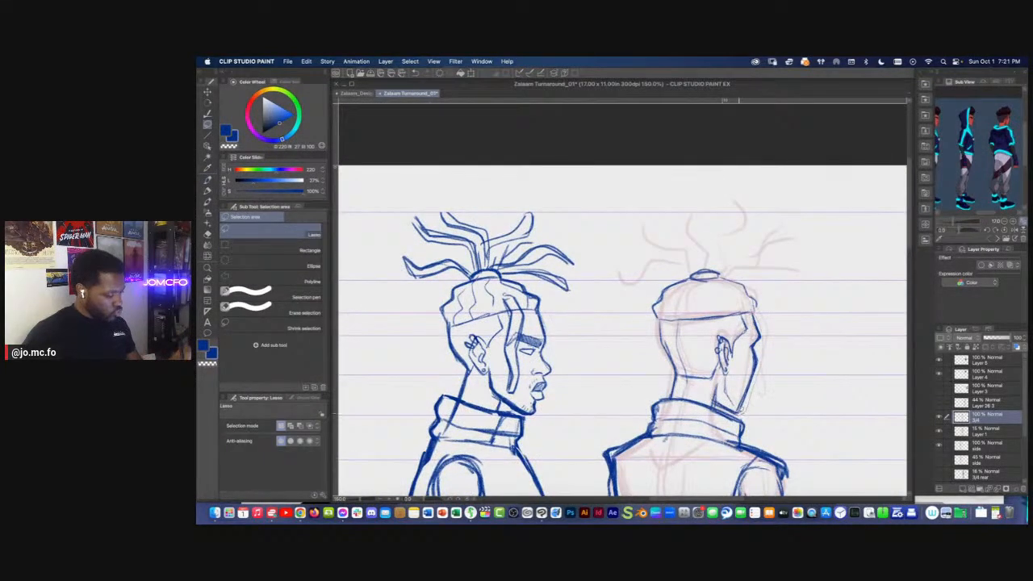
{"action": "left_click_drag", "start_coordinate": [752, 338], "coordinate": [747, 311]}
{"action": "key", "text": "super+t"}
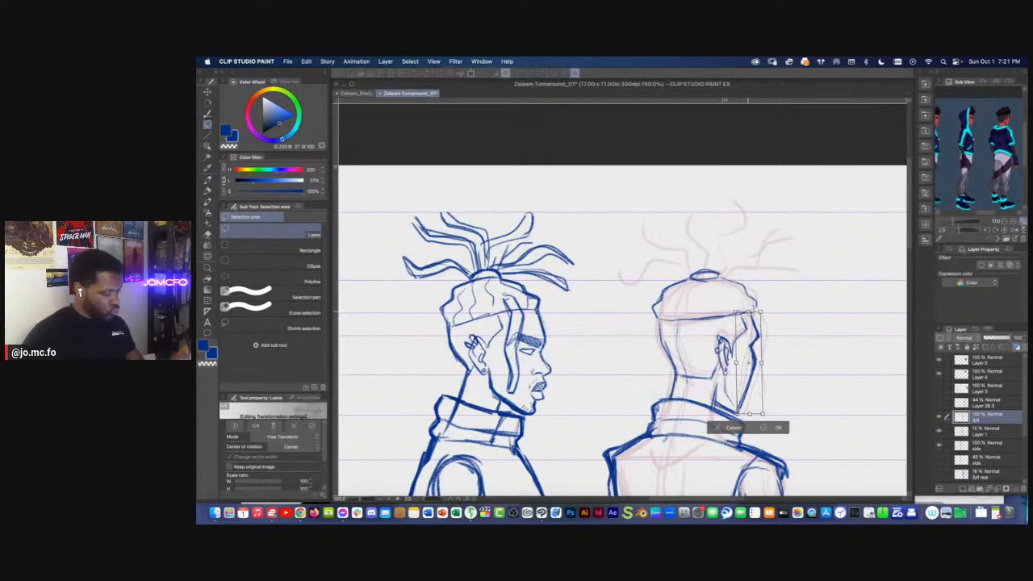
{"action": "key", "text": "Return"}
On the side layer, clean up and sharpen the brow ridge at the front of the side-view profile
{"action": "scroll", "coordinate": [622, 339], "scroll_direction": "left", "scroll_amount": 5}
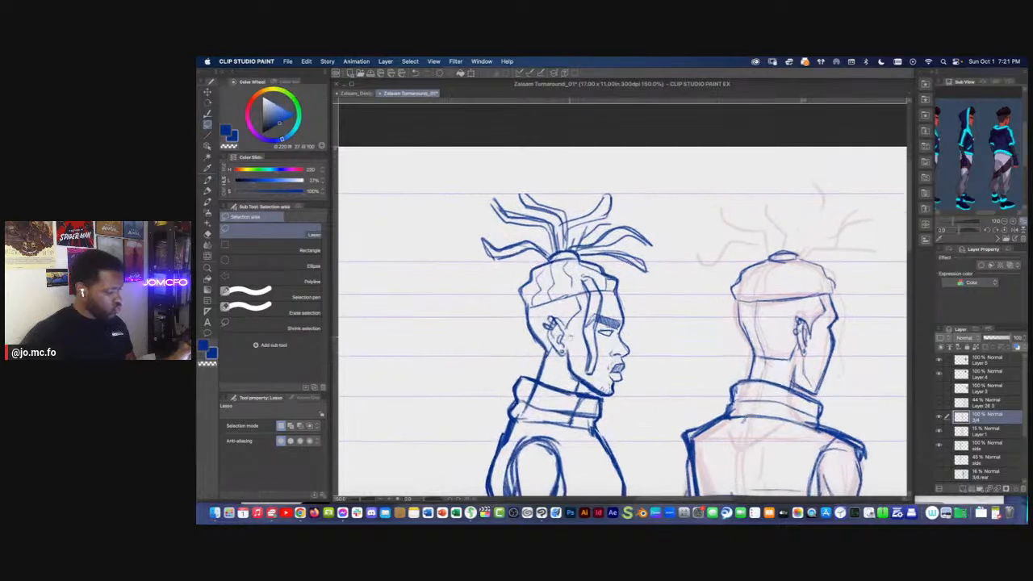
{"action": "left_click", "coordinate": [987, 445]}
{"action": "left_click", "coordinate": [939, 446]}
{"action": "left_click", "coordinate": [938, 446]}
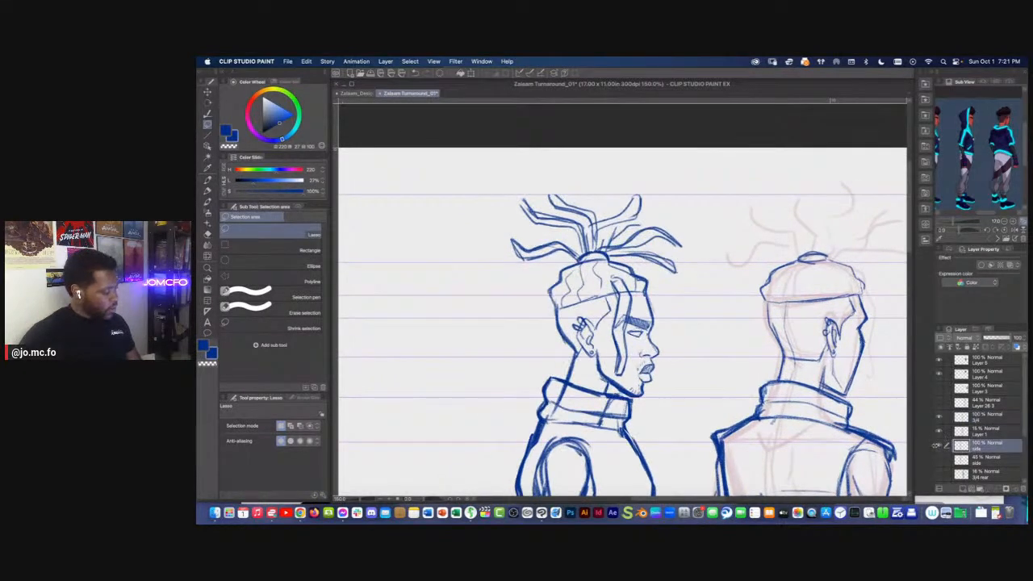
{"action": "scroll", "coordinate": [595, 317], "scroll_direction": "up", "scroll_amount": 3}
{"action": "scroll", "coordinate": [769, 307], "scroll_direction": "left", "scroll_amount": 1}
{"action": "key", "text": "e"}
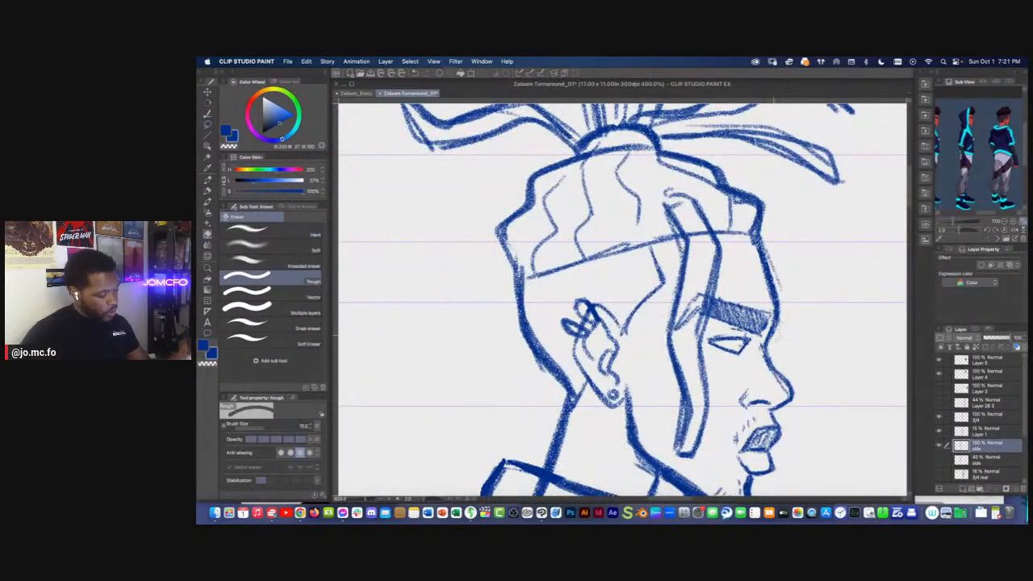
{"action": "key", "text": "p"}
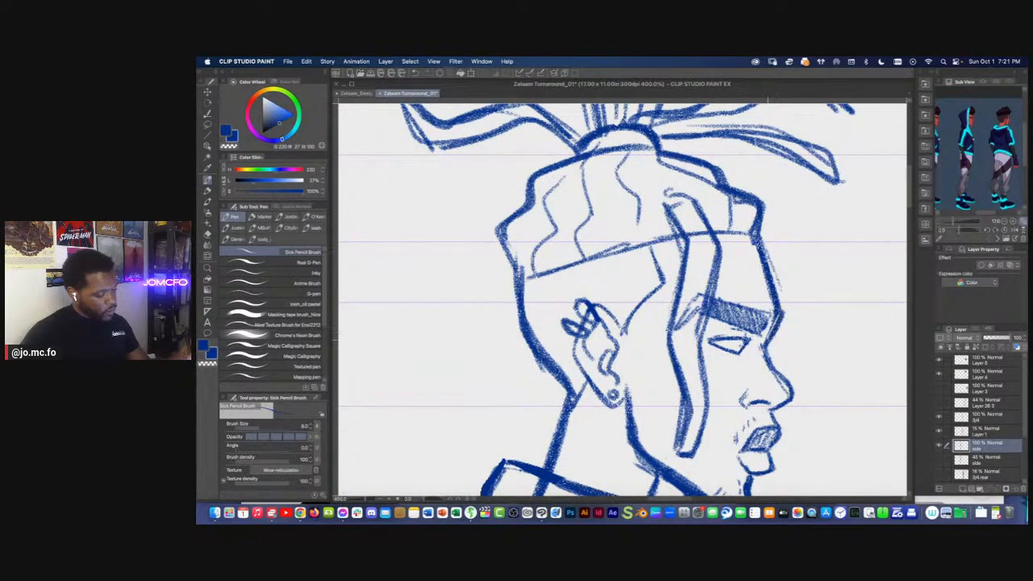
Erase the side-view nose bridge and redraw it as a straighter line from the brow to the nose tip
{"action": "scroll", "coordinate": [743, 303], "scroll_direction": "down", "scroll_amount": 2}
{"action": "scroll", "coordinate": [743, 303], "scroll_direction": "right", "scroll_amount": 1}
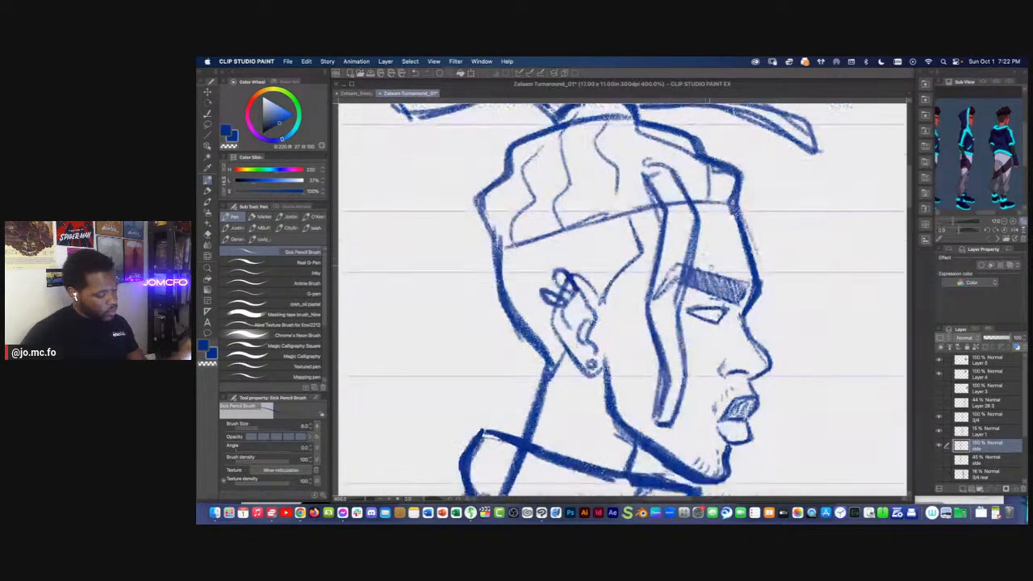
{"action": "key", "text": "e"}
{"action": "key", "text": "p"}
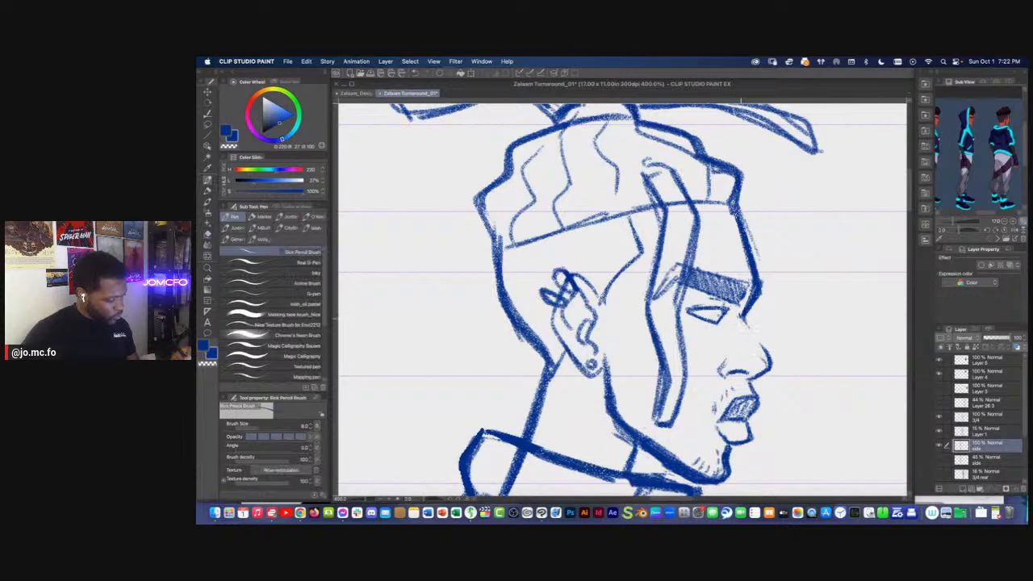
{"action": "left_click_drag", "start_coordinate": [751, 325], "coordinate": [771, 365]}
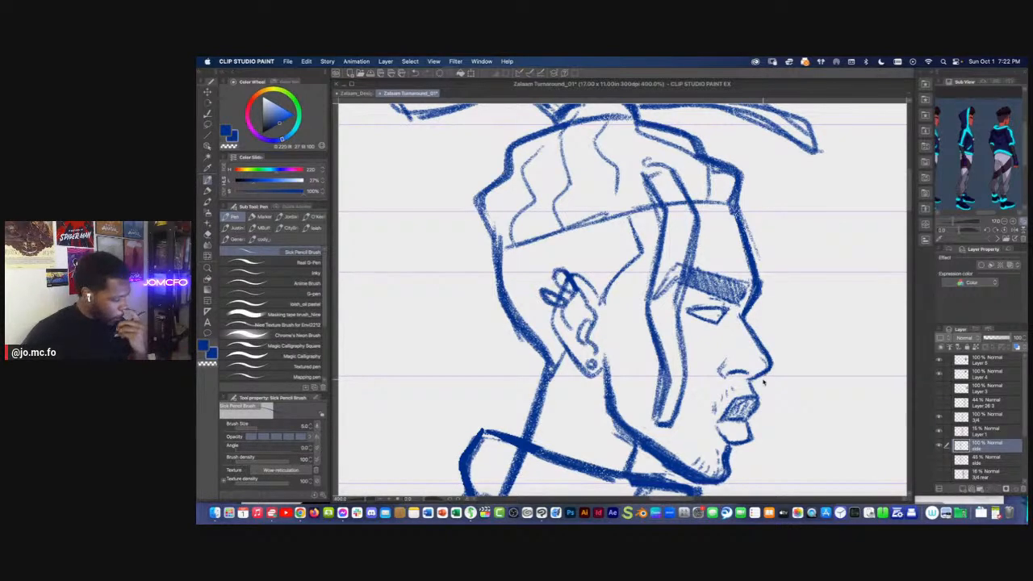
Lasso the line under the side-view nose, adjust it with a Scale/Rotate transform, and deselect it
{"action": "scroll", "coordinate": [762, 371], "scroll_direction": "down", "scroll_amount": 5}
{"action": "scroll", "coordinate": [746, 376], "scroll_direction": "down", "scroll_amount": 1}
{"action": "scroll", "coordinate": [745, 376], "scroll_direction": "left", "scroll_amount": 1}
{"action": "scroll", "coordinate": [702, 371], "scroll_direction": "right", "scroll_amount": 2}
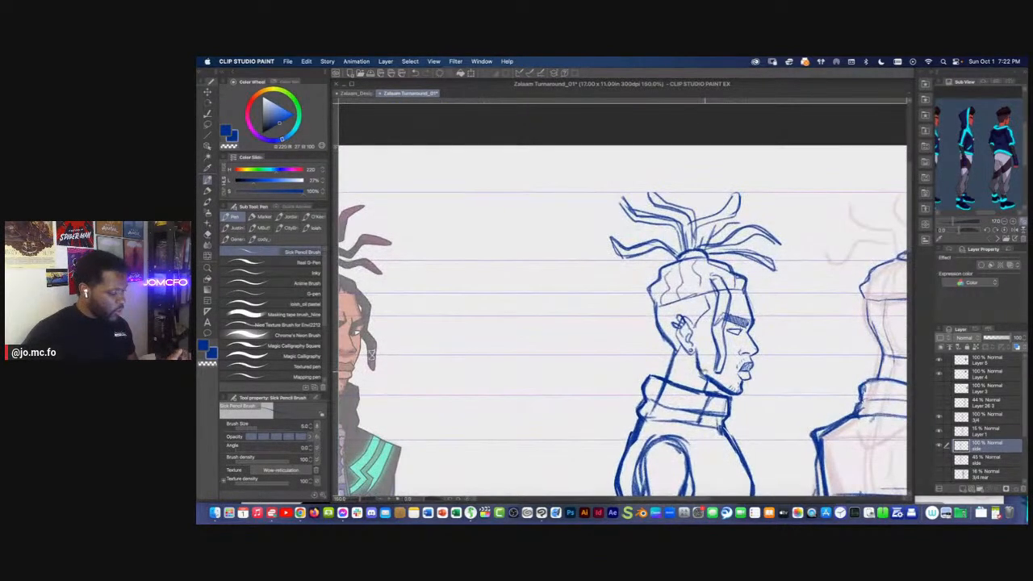
{"action": "scroll", "coordinate": [622, 323], "scroll_direction": "left", "scroll_amount": 1}
{"action": "scroll", "coordinate": [719, 363], "scroll_direction": "up", "scroll_amount": 5}
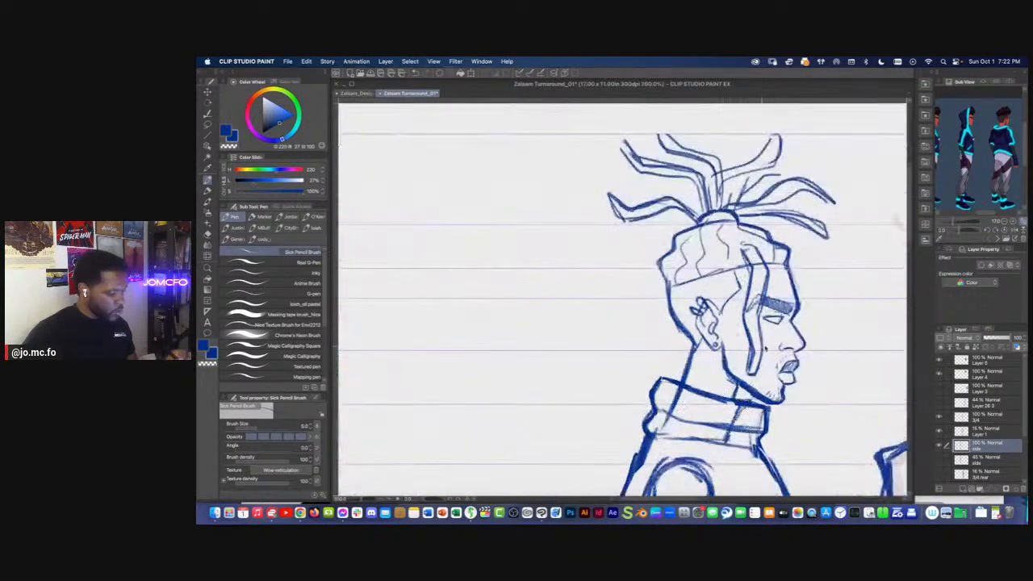
{"action": "key", "text": "m"}
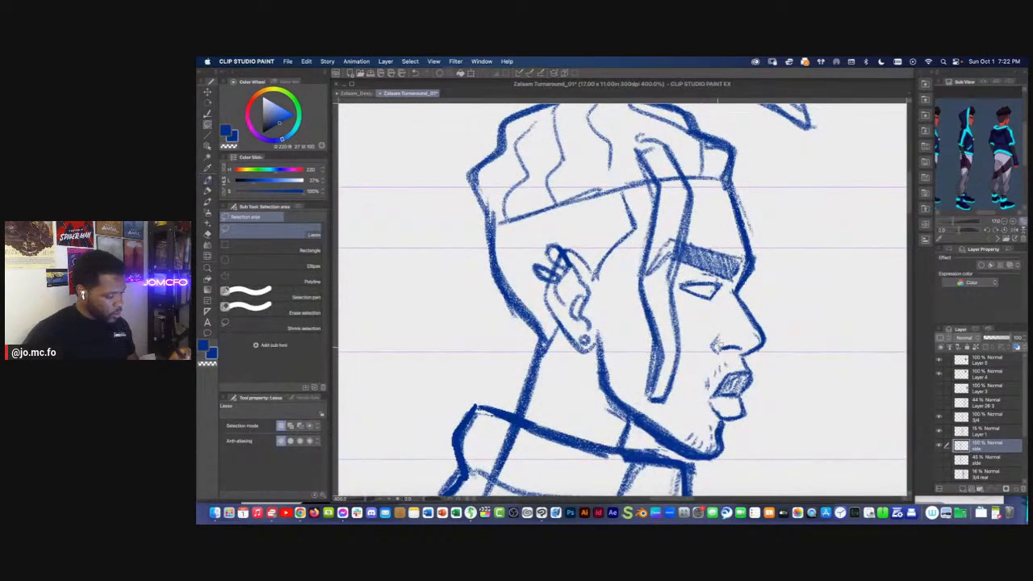
{"action": "key", "text": "super+t"}
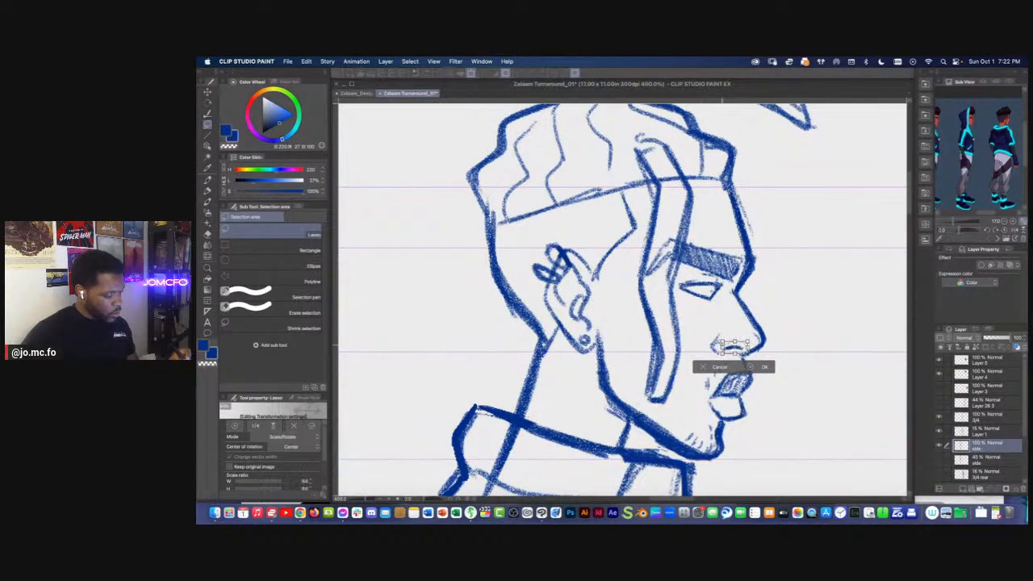
{"action": "key", "text": "Return"}
{"action": "key", "text": "super+d"}
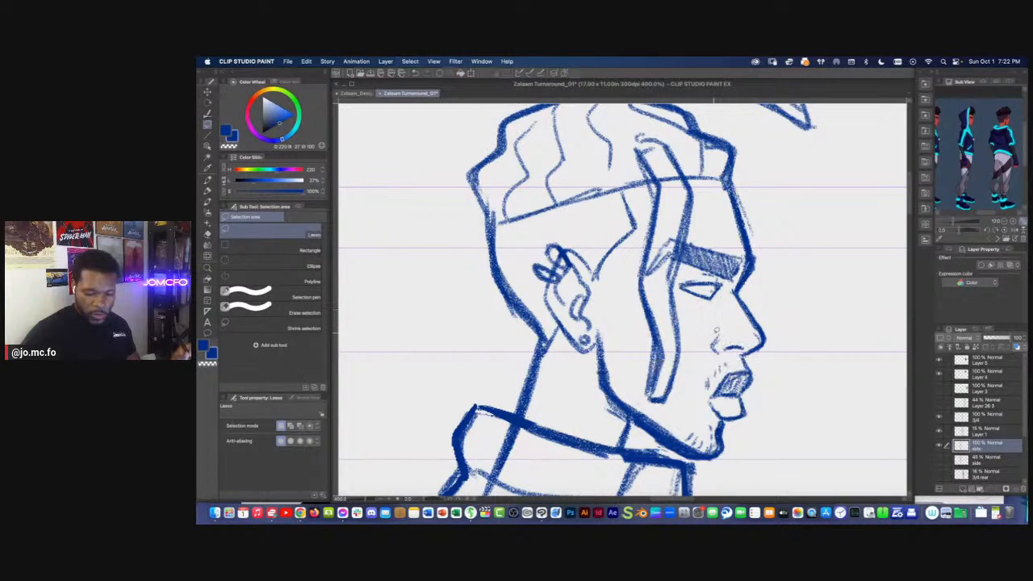
Draw the side-view nostril wing with the Marker pen and return to the Sick Pencil Brush
{"action": "key", "text": "p"}
{"action": "key", "text": "p"}
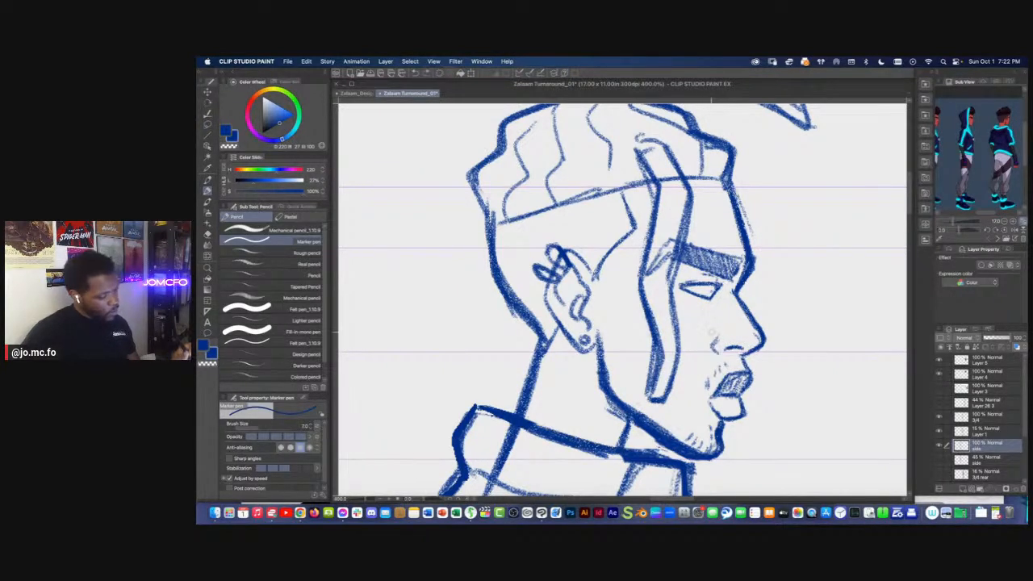
{"action": "left_click_drag", "start_coordinate": [717, 332], "coordinate": [714, 349]}
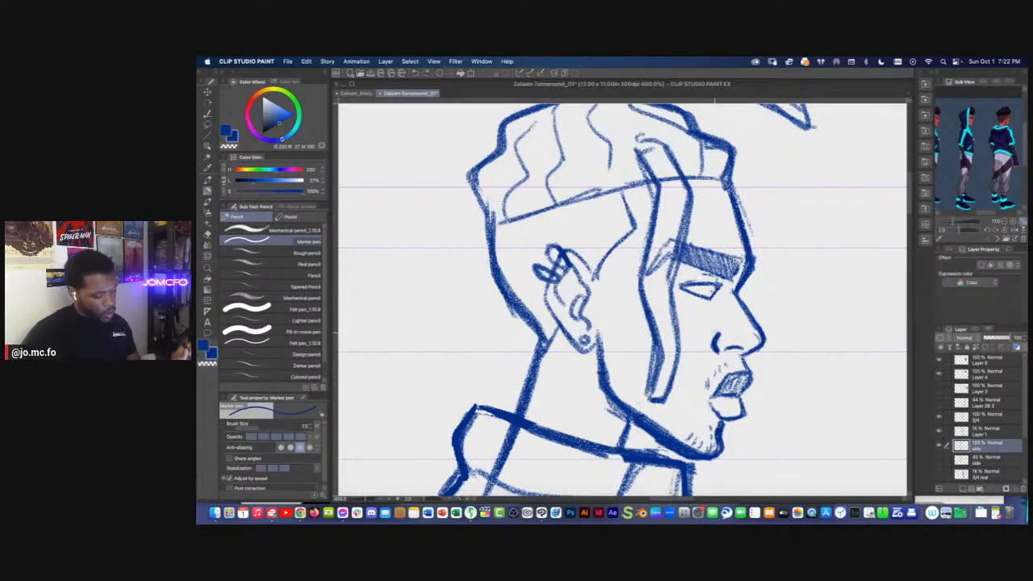
{"action": "key", "text": "p"}
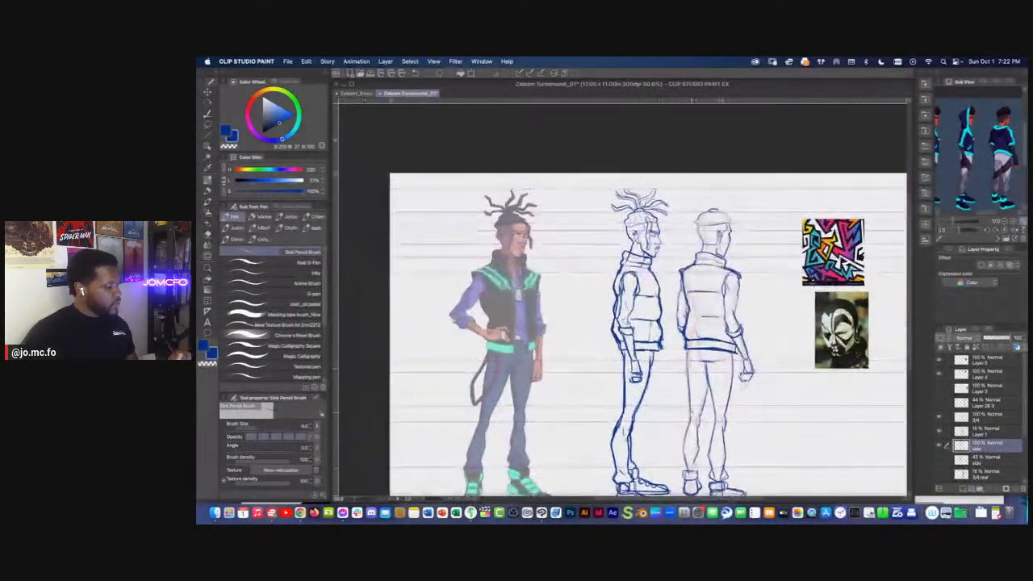
{"action": "key", "text": "super+plus"}
{"action": "key", "text": "super+plus"}
{"action": "key", "text": "super+plus"}
{"action": "left_click_drag", "start_coordinate": [700, 224], "coordinate": [697, 332]}
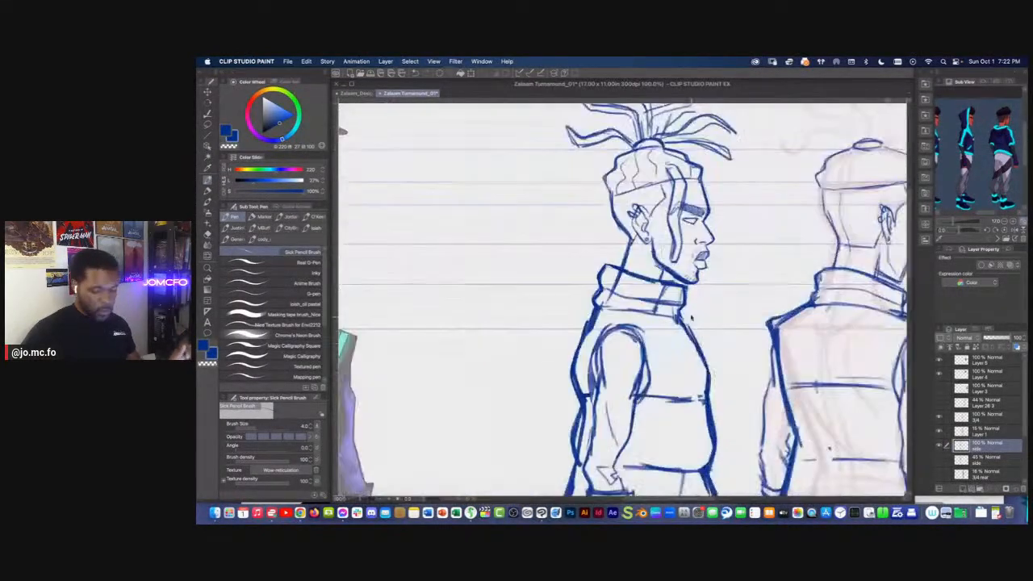
Touch up the side-view chin and jaw line with the Rough eraser and Sick Pencil Brush, checking it against the whole sheet
{"action": "key", "text": "e"}
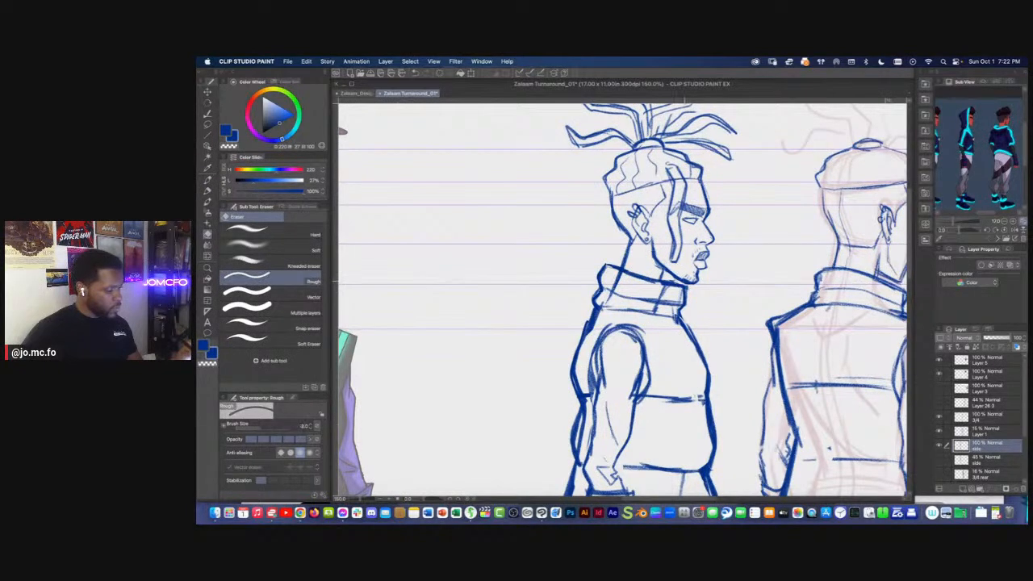
{"action": "key", "text": "p"}
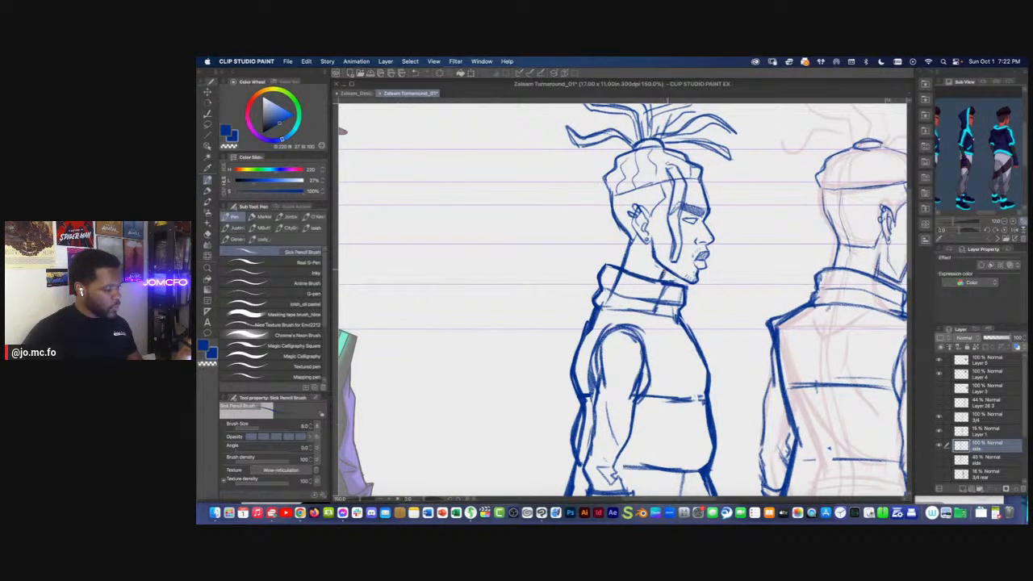
{"action": "key", "text": "super+0"}
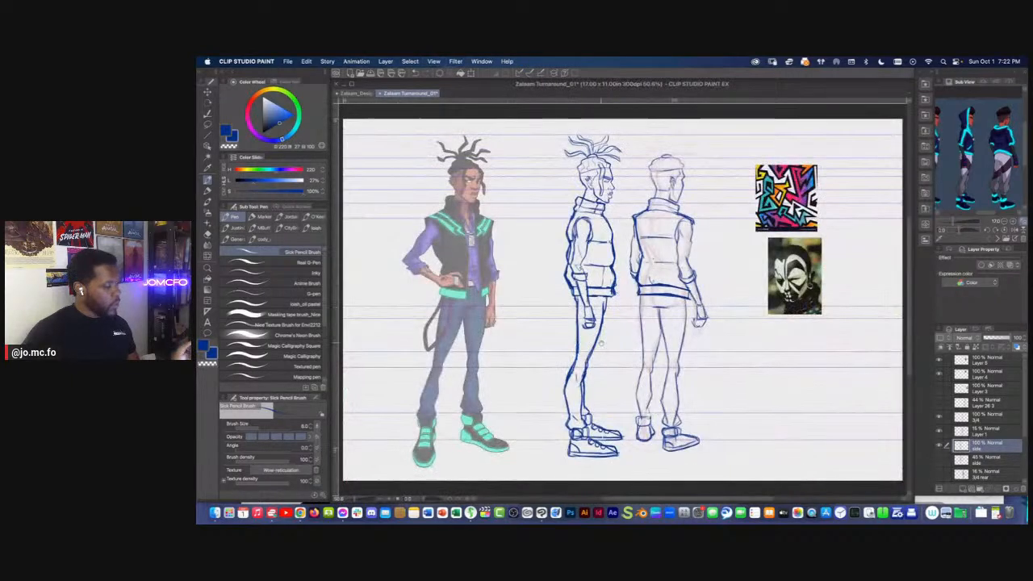
{"action": "left_click_drag", "start_coordinate": [617, 414], "coordinate": [644, 448]}
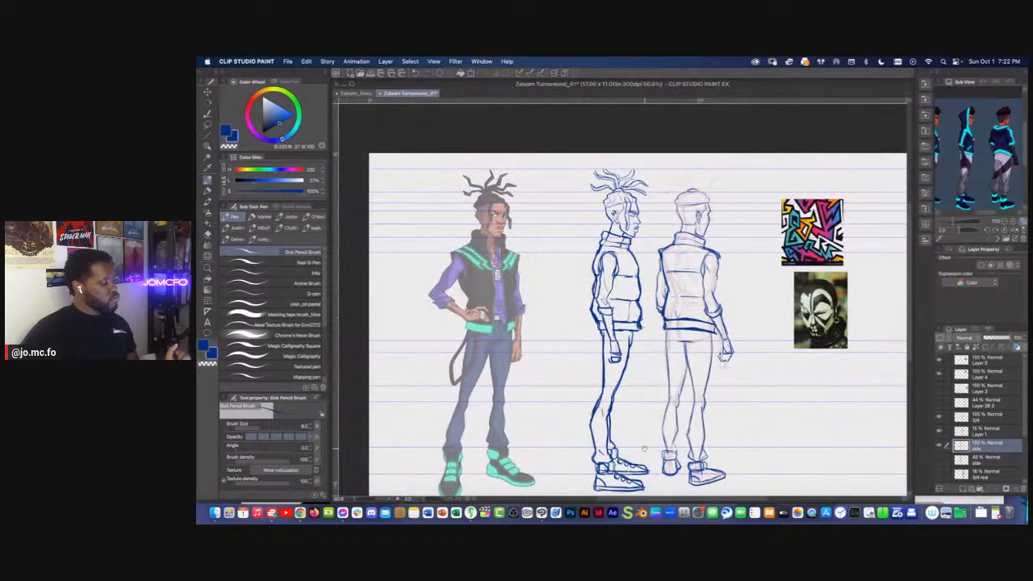
{"action": "left_click_drag", "start_coordinate": [565, 381], "coordinate": [578, 378]}
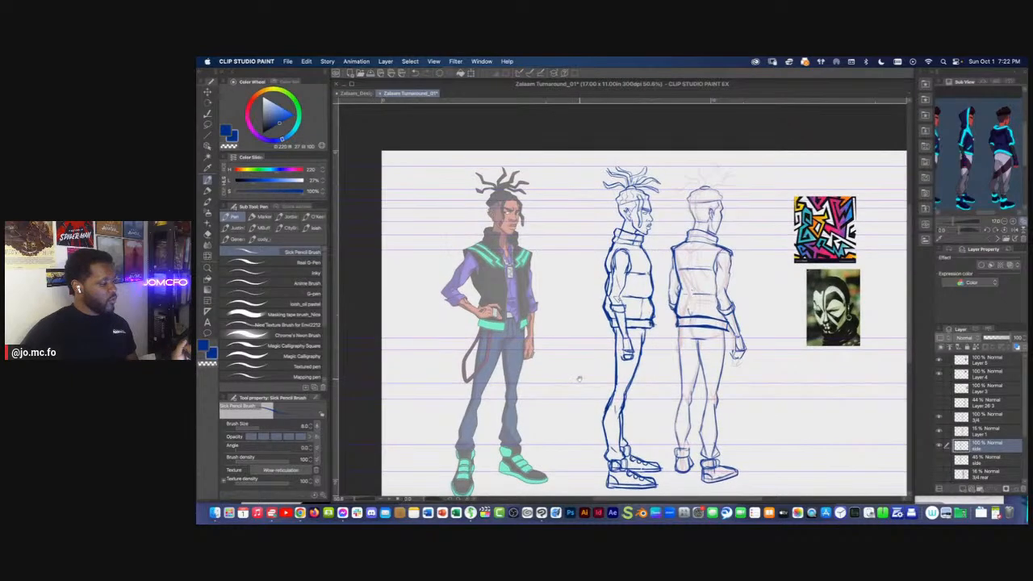
{"action": "left_click", "coordinate": [581, 331], "text": "super"}
{"action": "mouse_move", "coordinate": [708, 219]}
{"action": "left_mouse_down"}
{"action": "mouse_move", "coordinate": [676, 285]}
{"action": "mouse_move", "coordinate": [671, 332]}
{"action": "left_mouse_up"}
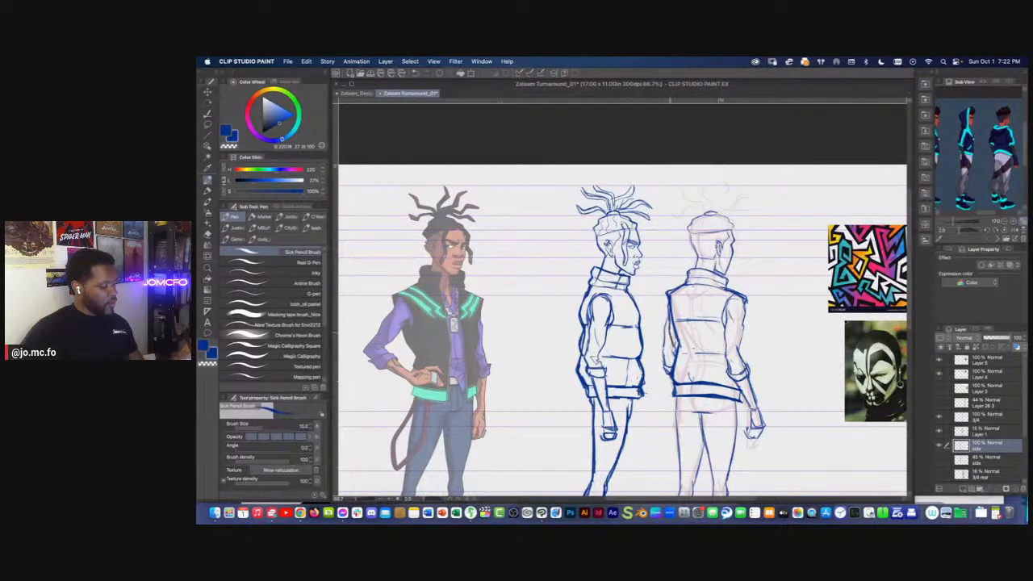
{"action": "key", "text": "m"}
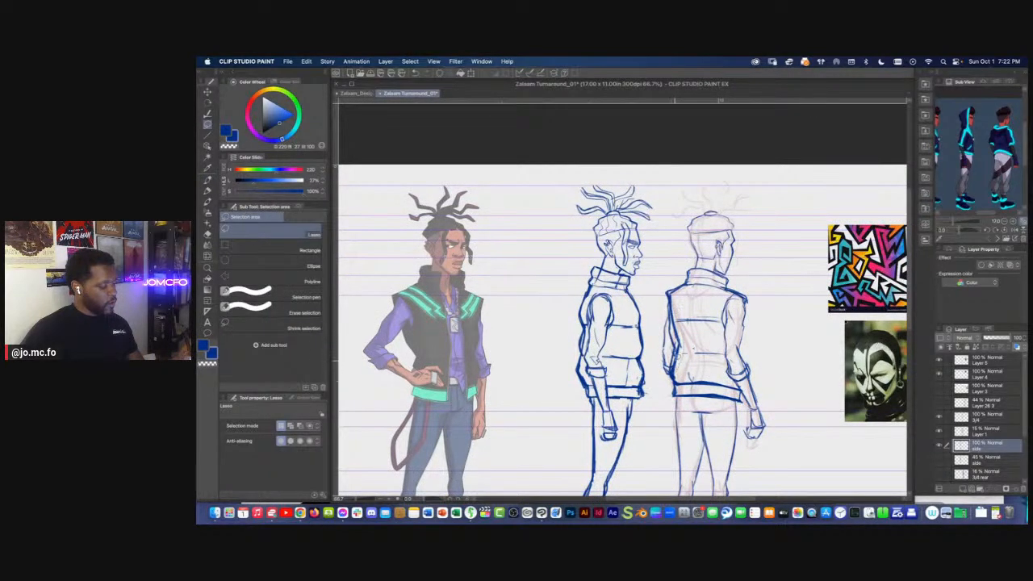
{"action": "left_click_drag", "start_coordinate": [672, 321], "coordinate": [671, 296]}
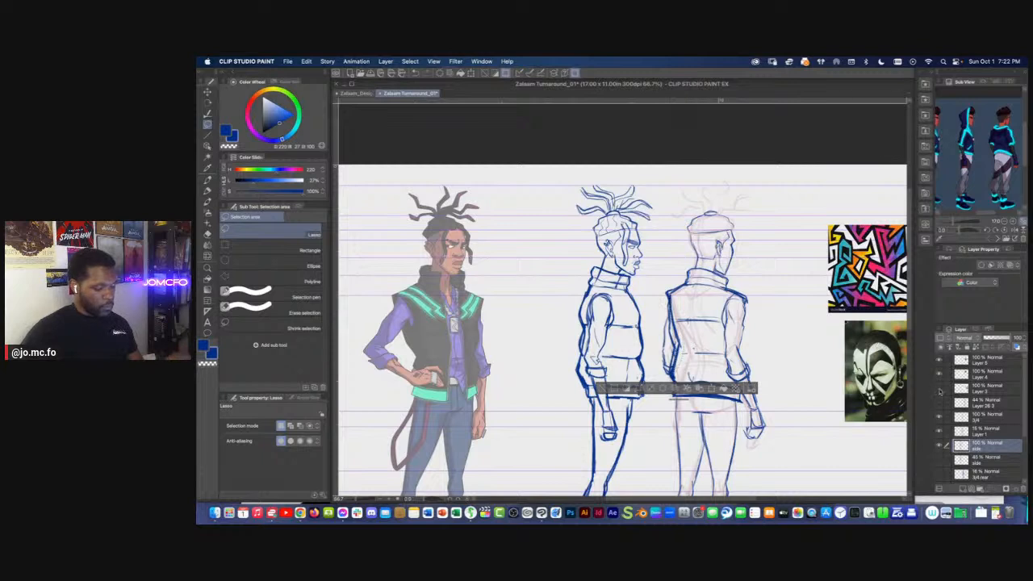
{"action": "key", "text": "super+d"}
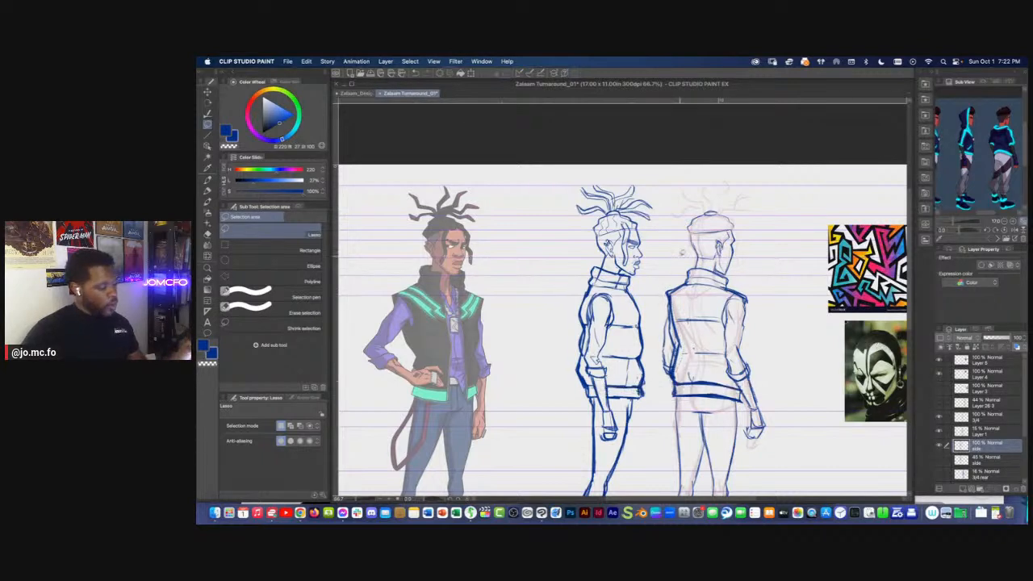
{"action": "left_click_drag", "start_coordinate": [662, 414], "coordinate": [674, 403]}
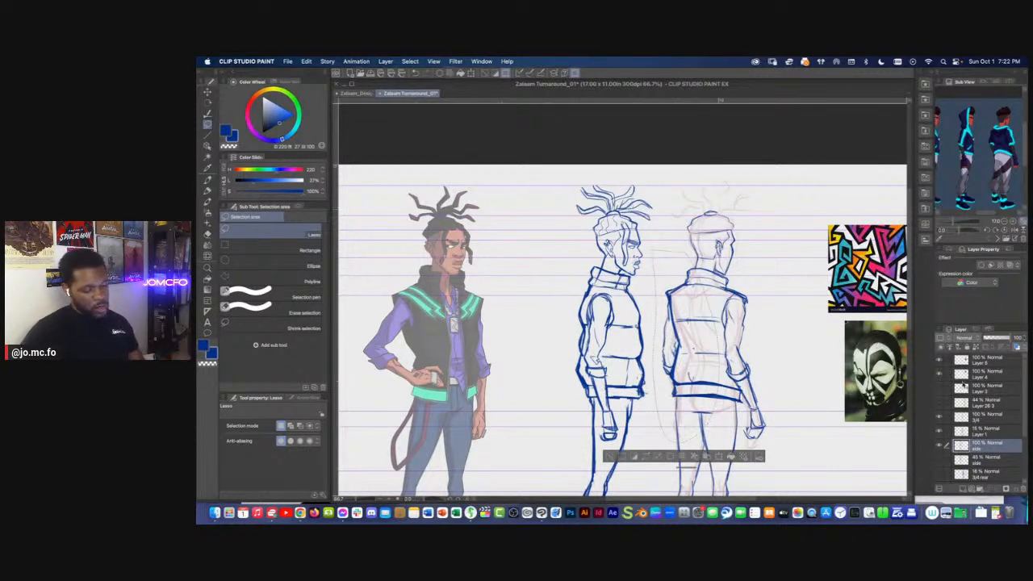
{"action": "key", "text": "super+d"}
On the 3/4 layer, refine the rear-view vest's lower back lines above the hem with the Sick Pencil Brush and Rough eraser
{"action": "left_click", "coordinate": [977, 416]}
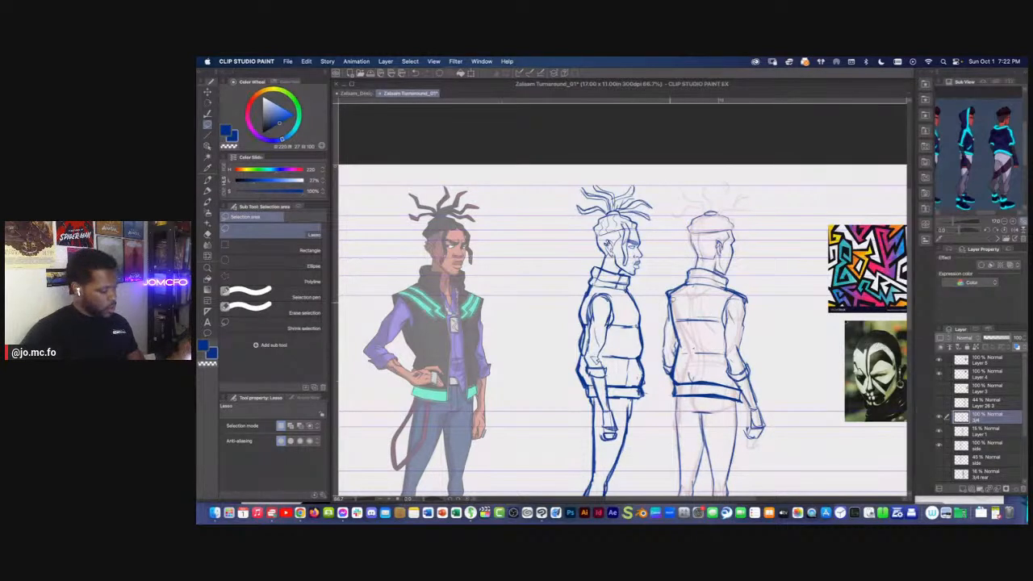
{"action": "key", "text": "p"}
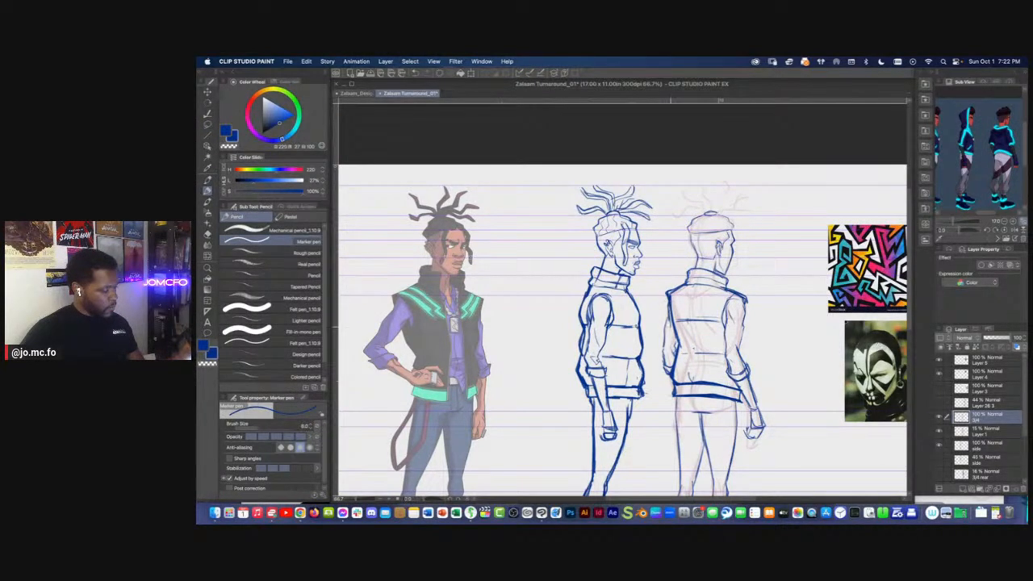
{"action": "key", "text": "p"}
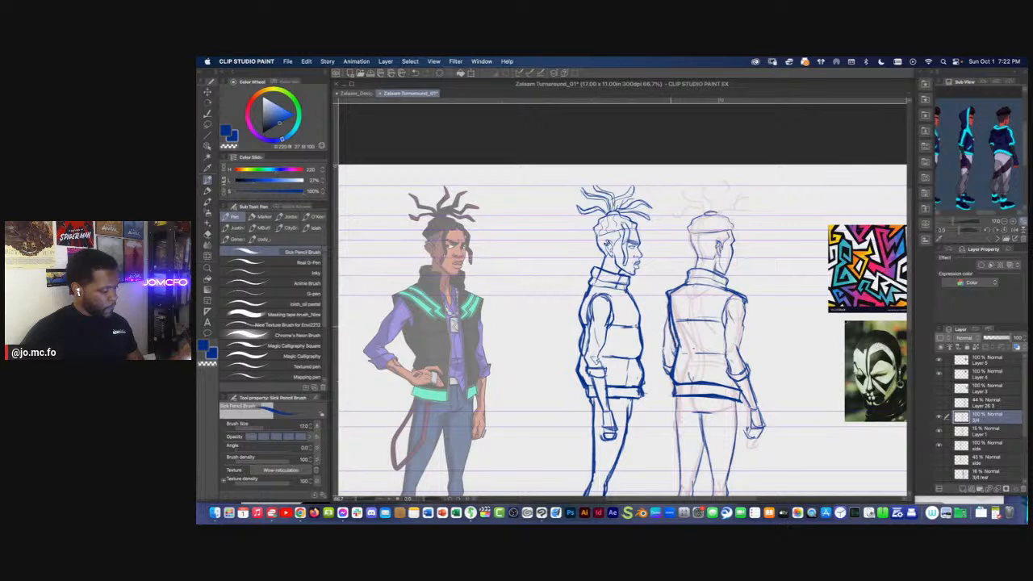
{"action": "key", "text": "m"}
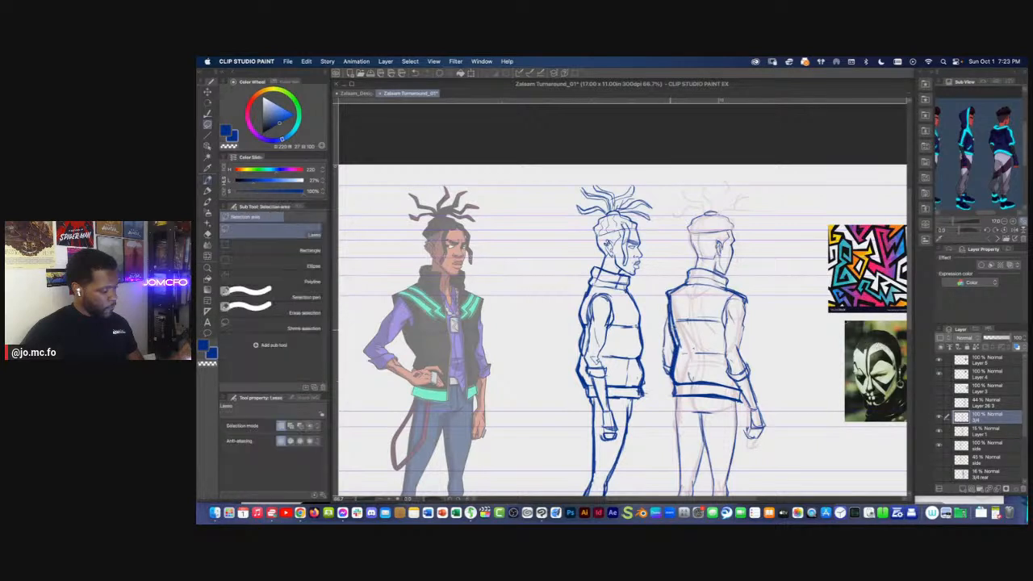
{"action": "key", "text": "e"}
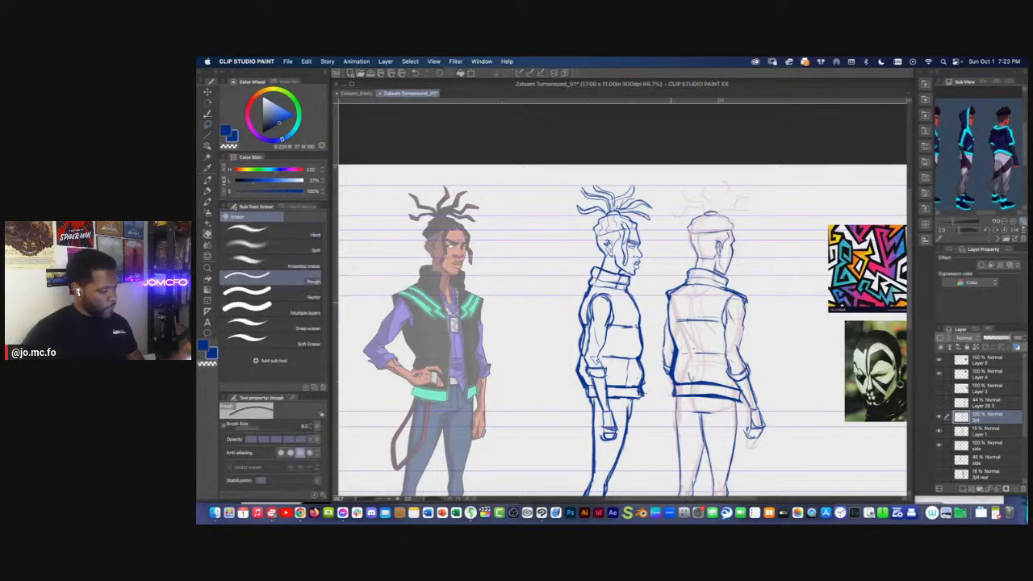
{"action": "key", "text": "p"}
{"action": "key", "text": "p"}
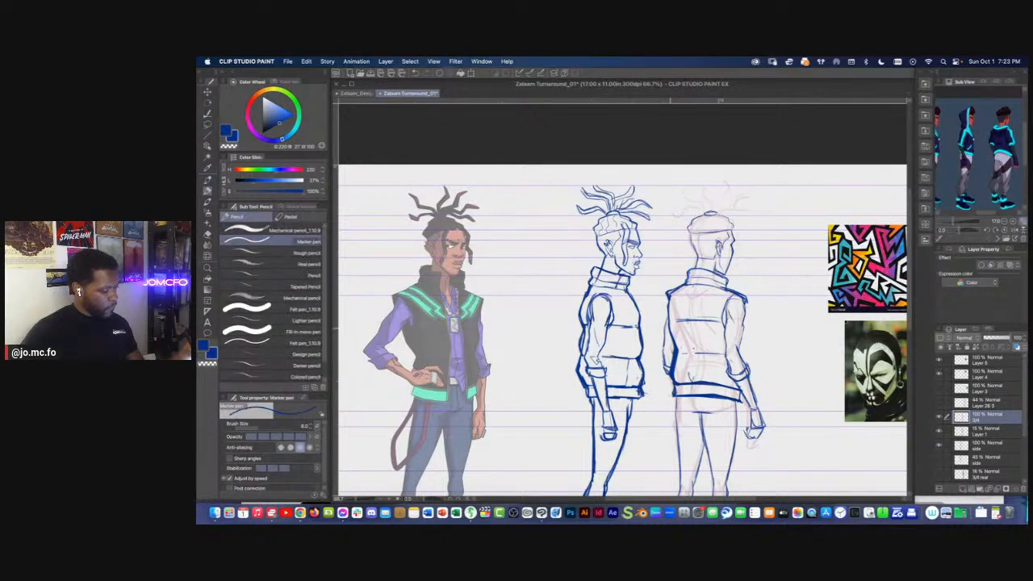
{"action": "key", "text": "e"}
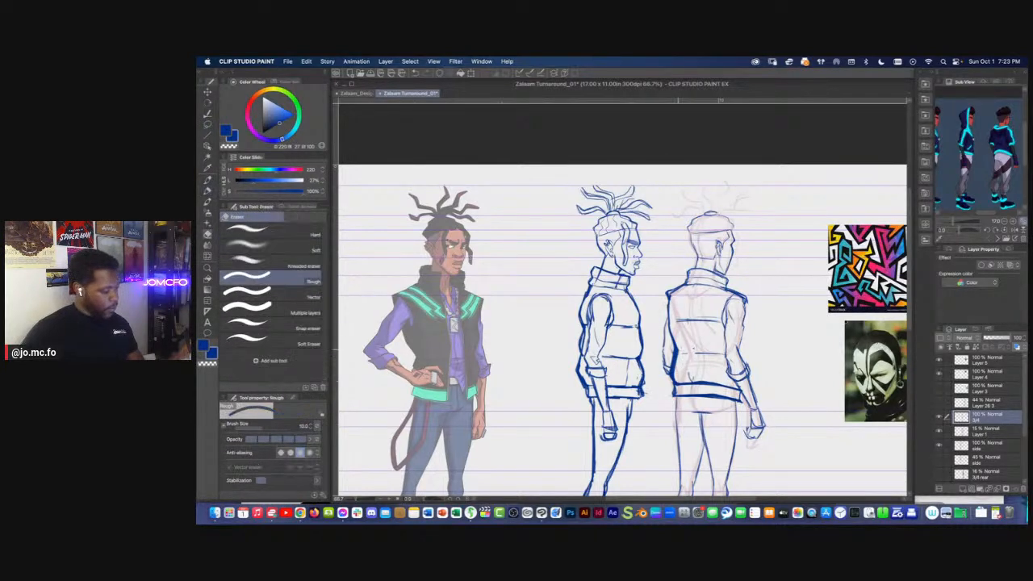
{"action": "key", "text": "p"}
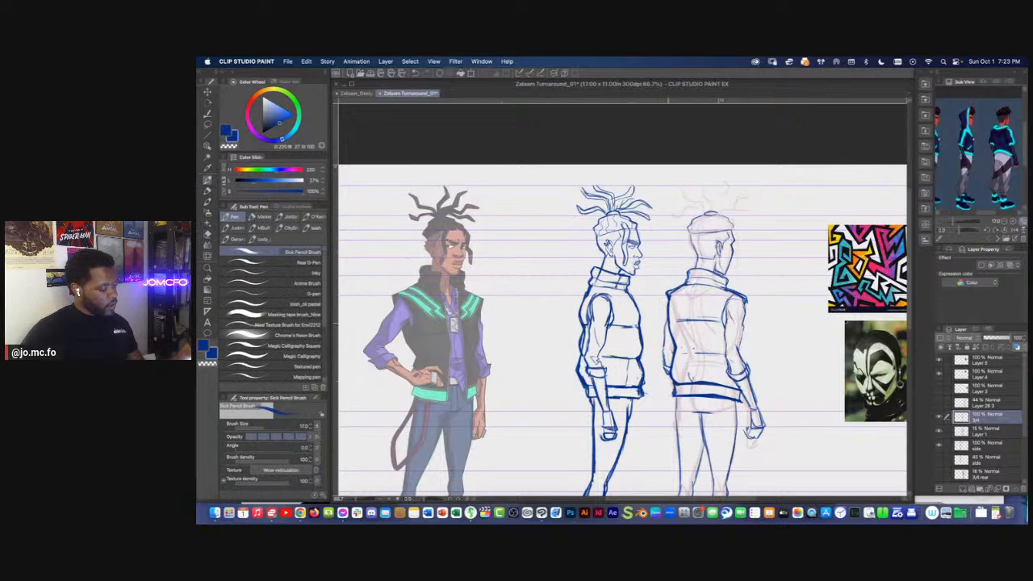
{"action": "scroll", "coordinate": [621, 331], "scroll_direction": "right", "scroll_amount": 2}
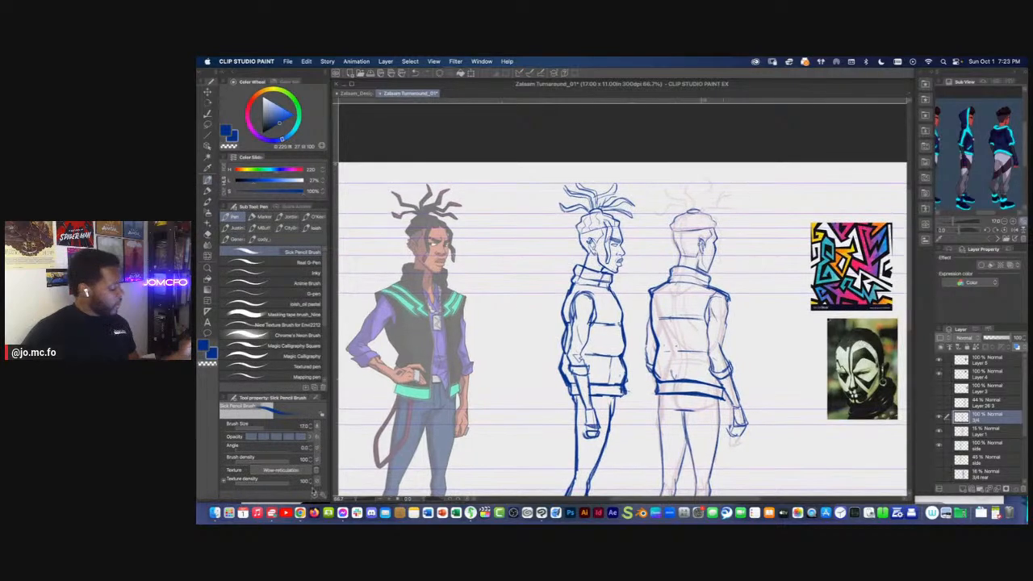
Switch to Chrome and run a Google image search for "scorpion" in a new tab
{"action": "left_click", "coordinate": [289, 503]}
{"action": "left_click", "coordinate": [498, 85]}
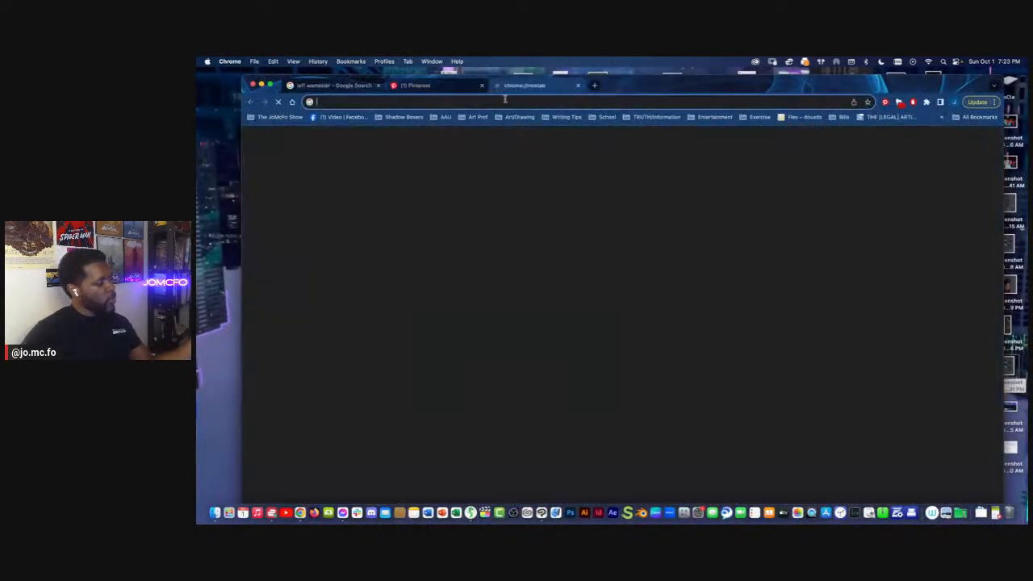
{"action": "type", "text": "scorpion"}
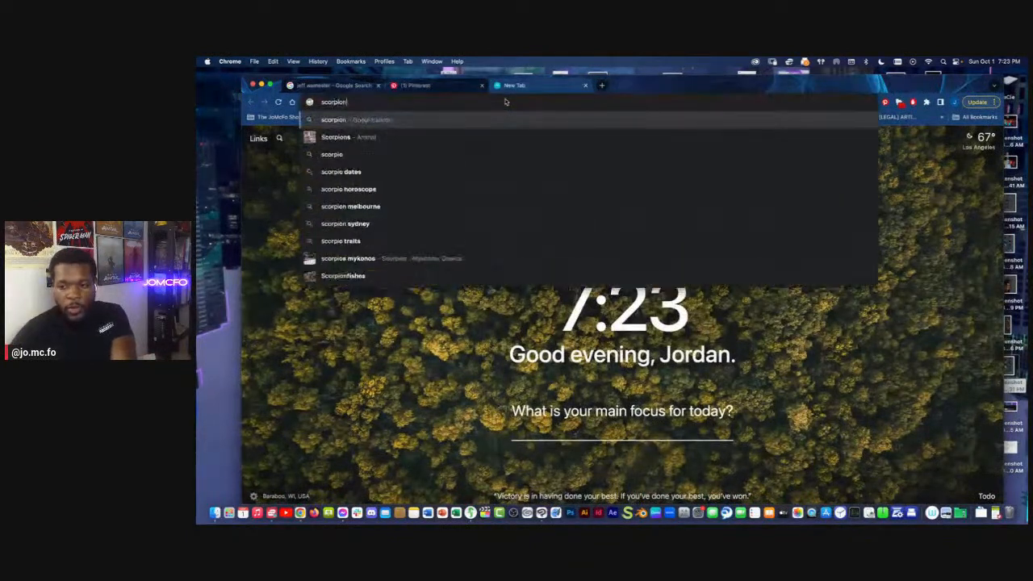
{"action": "key", "text": "Return"}
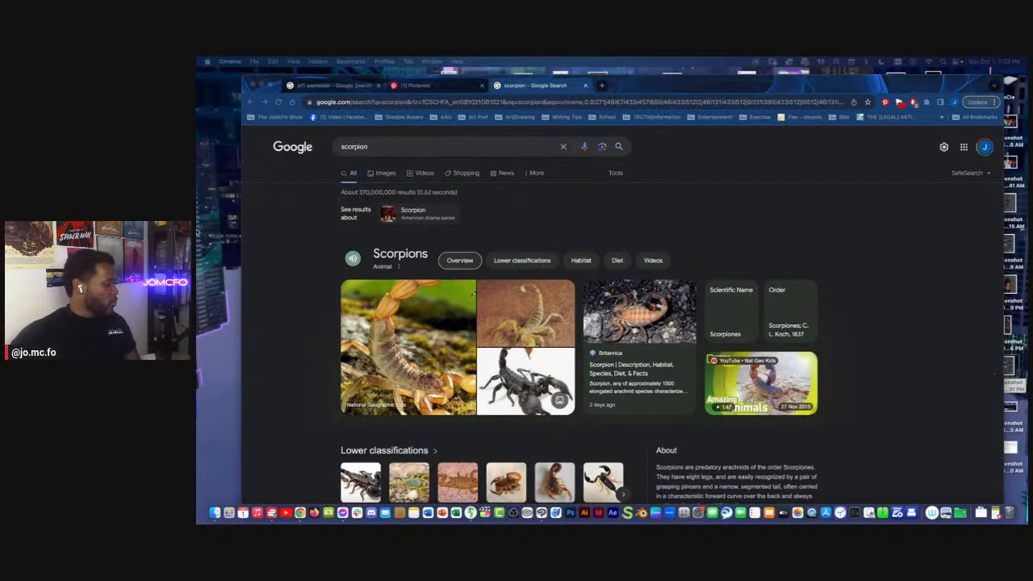
{"action": "left_click", "coordinate": [385, 173]}
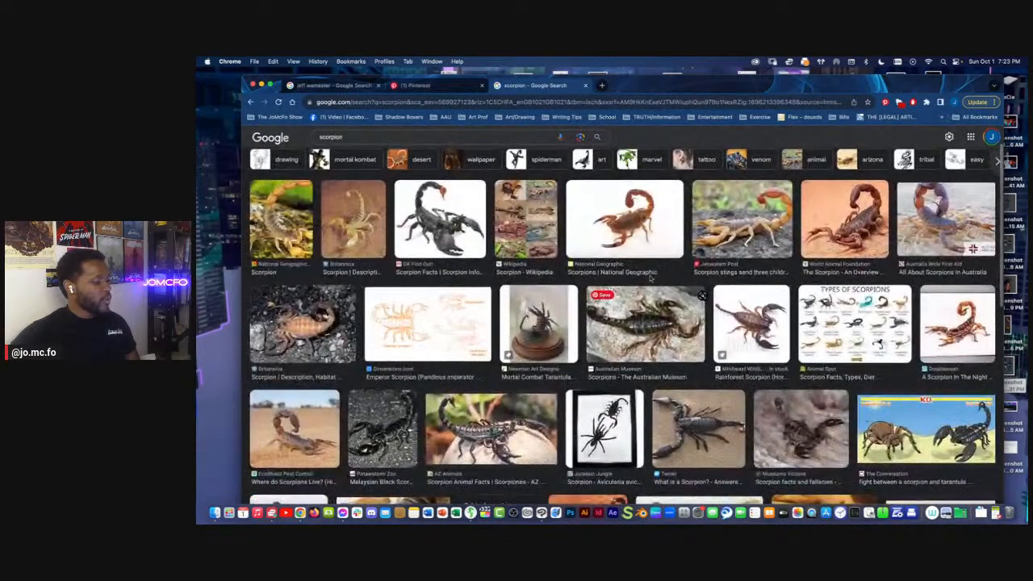
Find the framed black scorpion seen from above in the image results and copy its picture
{"action": "scroll", "coordinate": [650, 280], "scroll_direction": "down", "scroll_amount": 1}
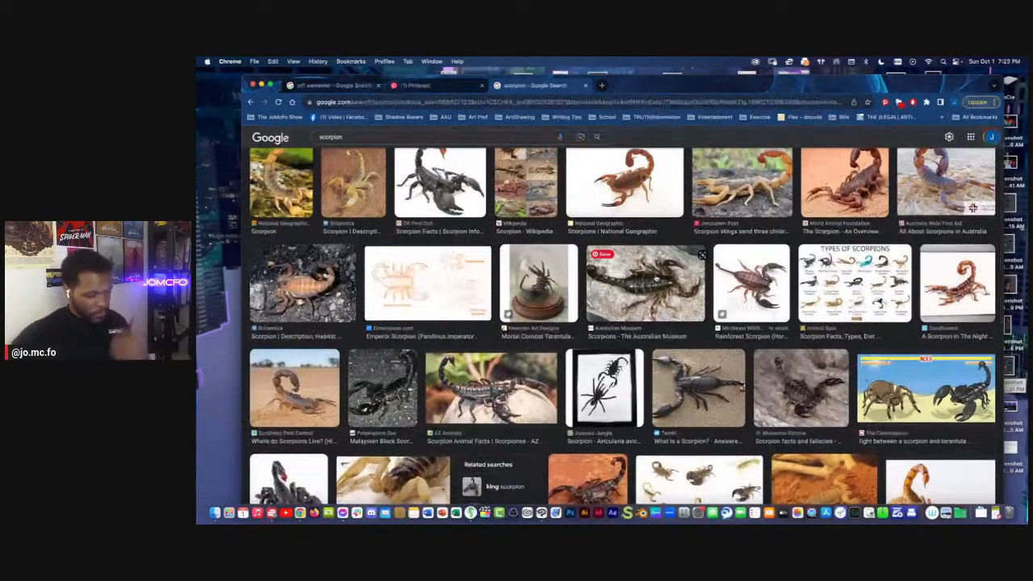
{"action": "scroll", "coordinate": [652, 278], "scroll_direction": "down", "scroll_amount": 2}
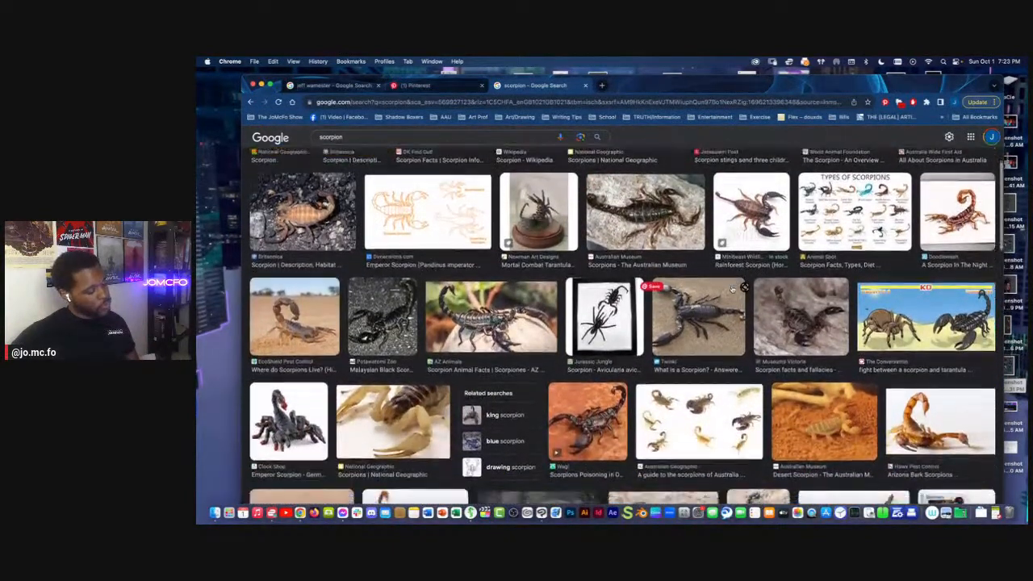
{"action": "scroll", "coordinate": [732, 289], "scroll_direction": "down", "scroll_amount": 2}
{"action": "scroll", "coordinate": [732, 288], "scroll_direction": "down", "scroll_amount": 2}
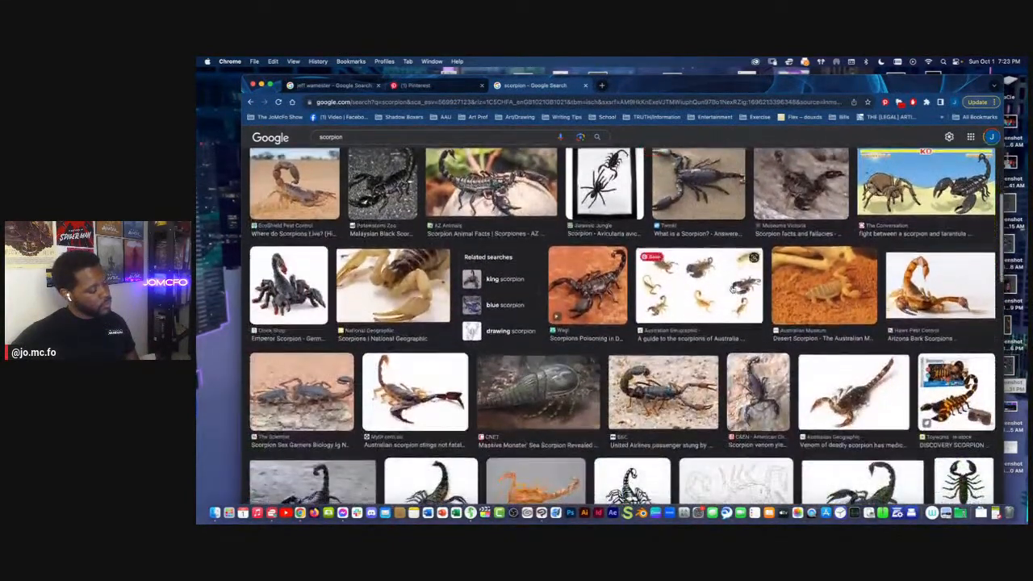
{"action": "scroll", "coordinate": [732, 288], "scroll_direction": "down", "scroll_amount": 3}
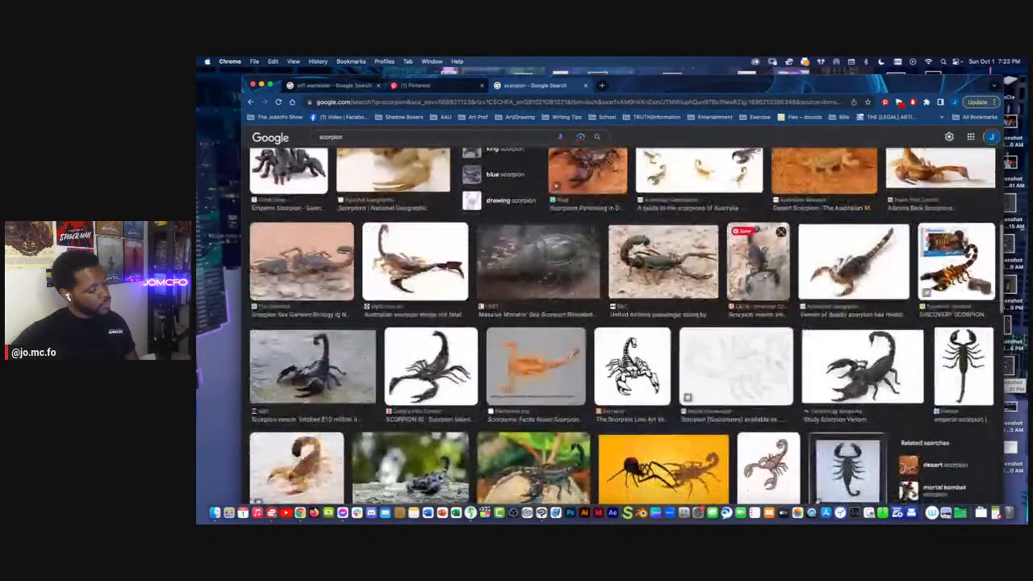
{"action": "scroll", "coordinate": [767, 339], "scroll_direction": "down", "scroll_amount": 2}
{"action": "left_click", "coordinate": [848, 400]}
{"action": "right_click", "coordinate": [842, 297]}
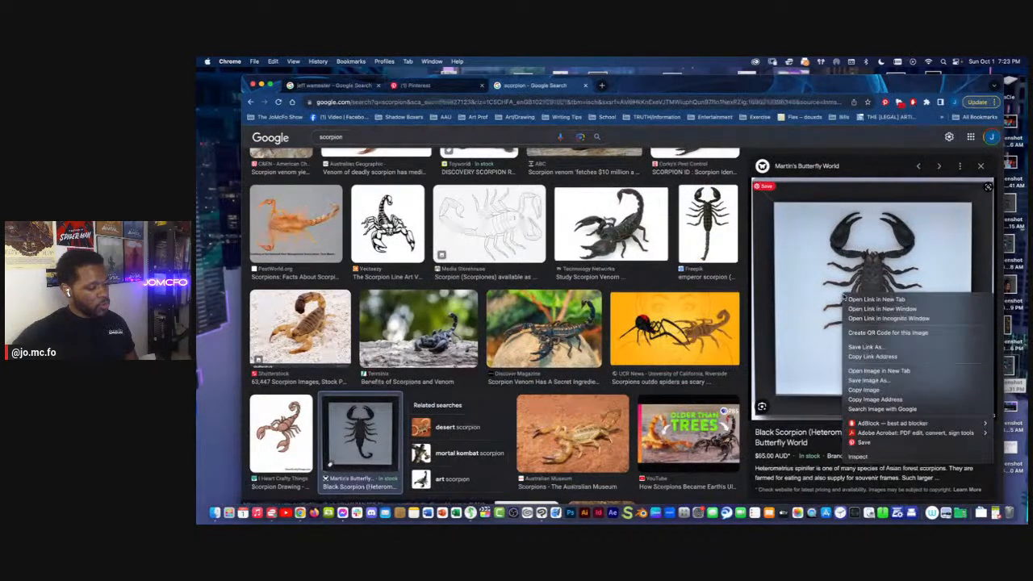
{"action": "left_click", "coordinate": [887, 391]}
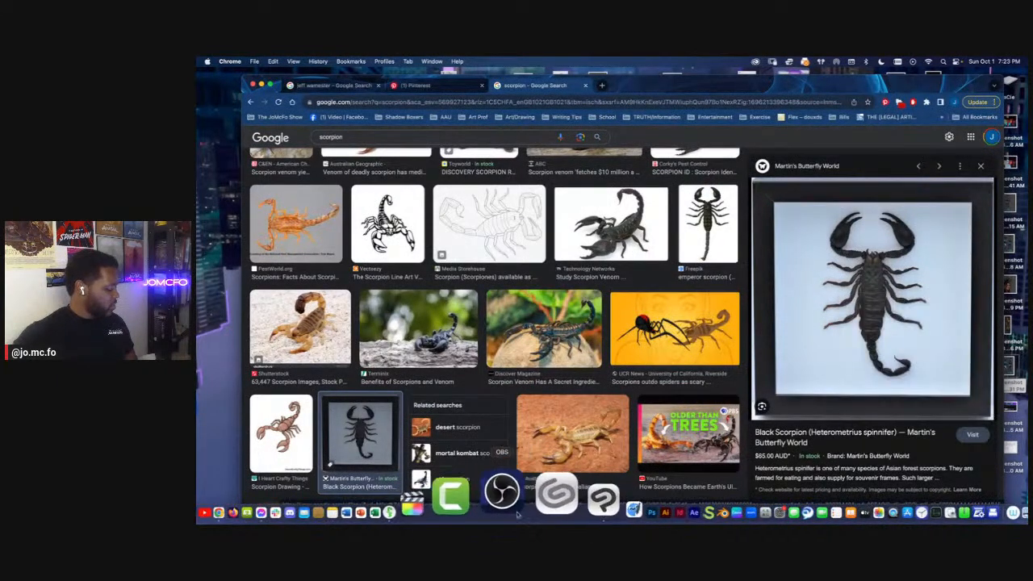
Switch to Clip Studio Paint, paste the scorpion photo directly above Layer 3, and place it over the side and rear views
{"action": "left_click", "coordinate": [551, 511]}
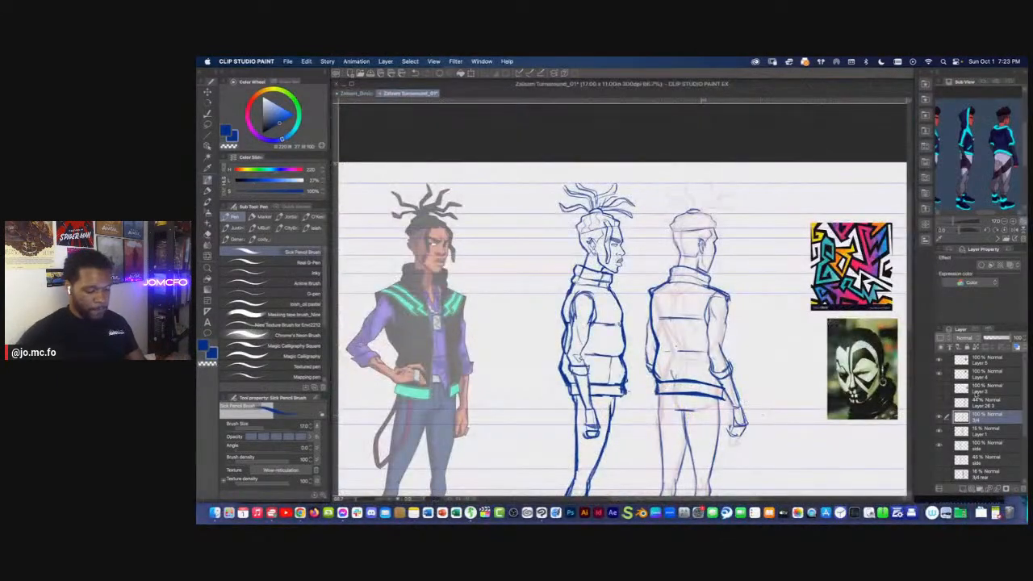
{"action": "left_click", "coordinate": [977, 387]}
{"action": "key", "text": "super+v"}
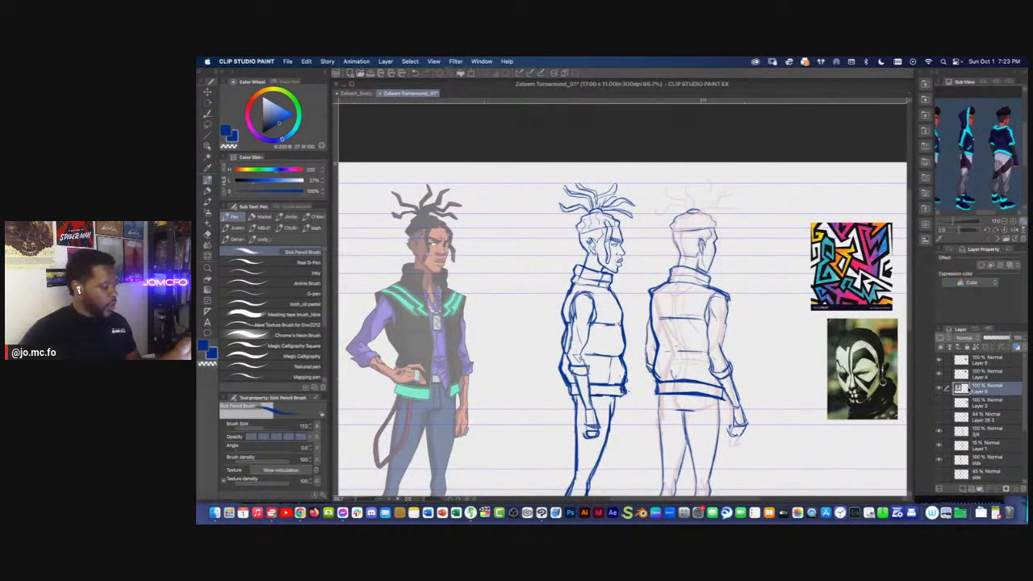
{"action": "left_click_drag", "start_coordinate": [456, 347], "coordinate": [528, 360]}
{"action": "key", "text": "Return"}
Lasso around the scorpion, delete everything outside the selection including the dark frame, and deselect
{"action": "left_click", "coordinate": [207, 125]}
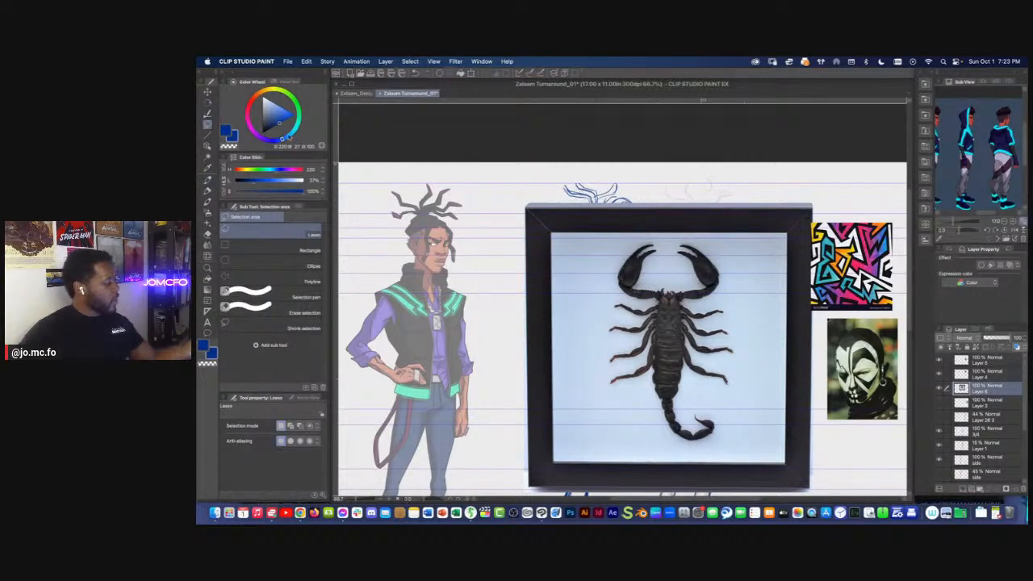
{"action": "mouse_move", "coordinate": [733, 247]}
{"action": "left_mouse_down"}
{"action": "mouse_move", "coordinate": [755, 334]}
{"action": "mouse_move", "coordinate": [729, 450]}
{"action": "left_mouse_up"}
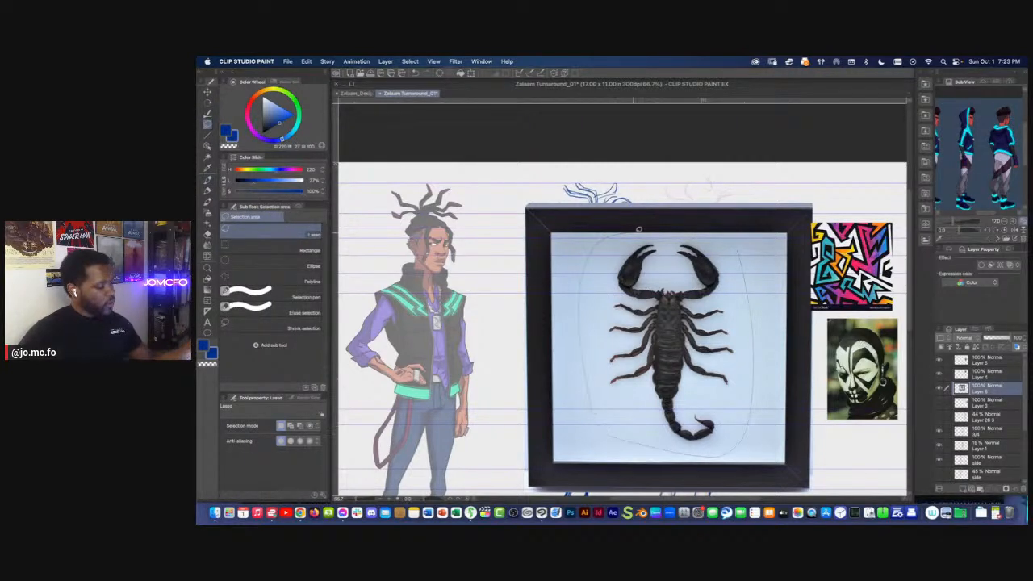
{"action": "left_click_drag", "start_coordinate": [629, 229], "coordinate": [631, 230]}
{"action": "key", "text": "super+shift+i"}
{"action": "key", "text": "Delete"}
{"action": "key", "text": "super+d"}
Auto-select the pale blue backdrop around the scorpion on its layer, delete it, and deselect
{"action": "left_click", "coordinate": [208, 151]}
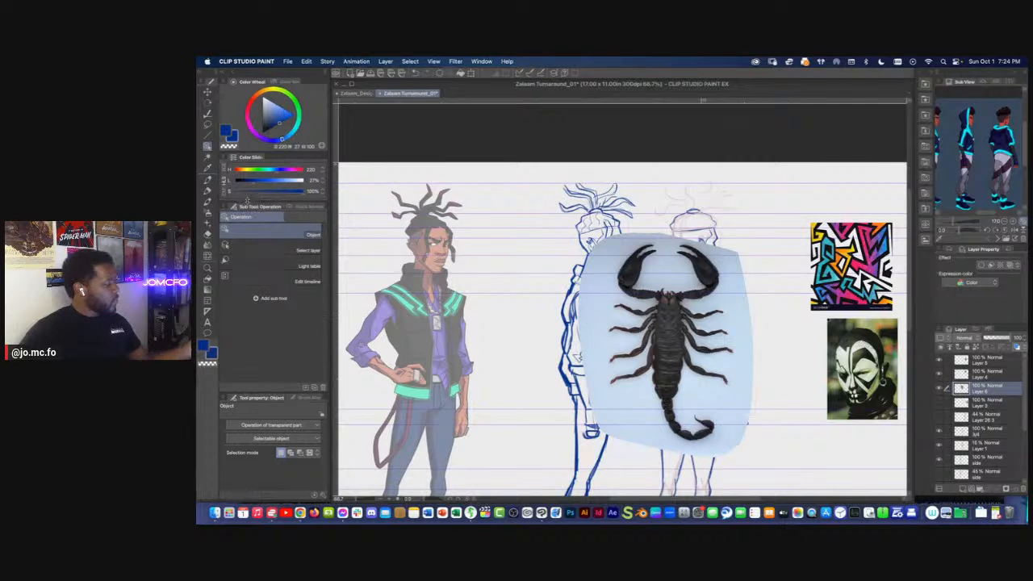
{"action": "left_click", "coordinate": [208, 158]}
{"action": "left_click", "coordinate": [595, 307]}
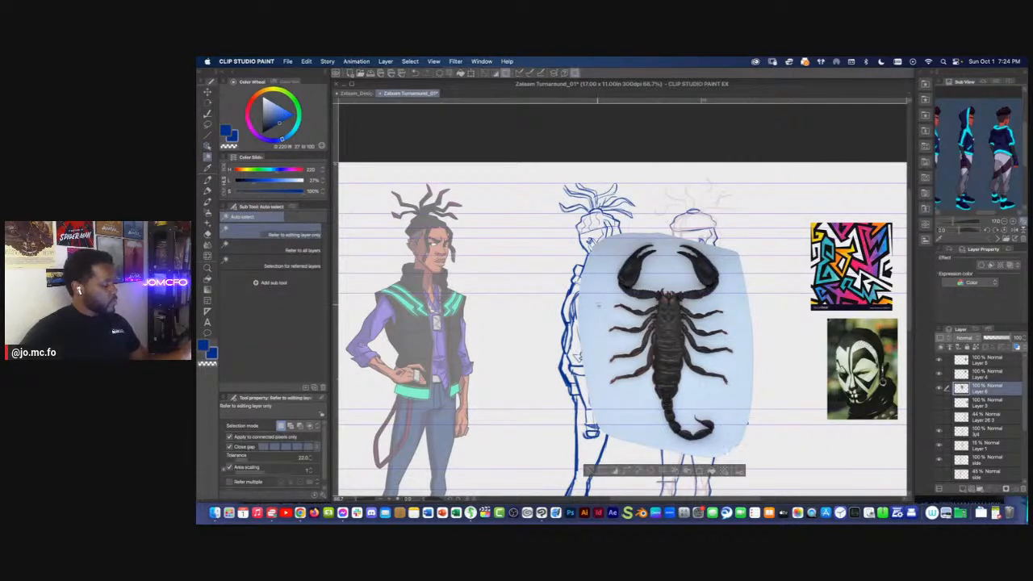
{"action": "key", "text": "Delete"}
{"action": "key", "text": "super+d"}
Turn the scorpion into a solid black silhouette by lowering its luminosity to the minimum with Hue/Saturation/Luminosity
{"action": "key", "text": "super+u"}
{"action": "key", "text": "Escape"}
{"action": "key", "text": "super+u"}
{"action": "left_click_drag", "start_coordinate": [430, 179], "coordinate": [302, 187]}
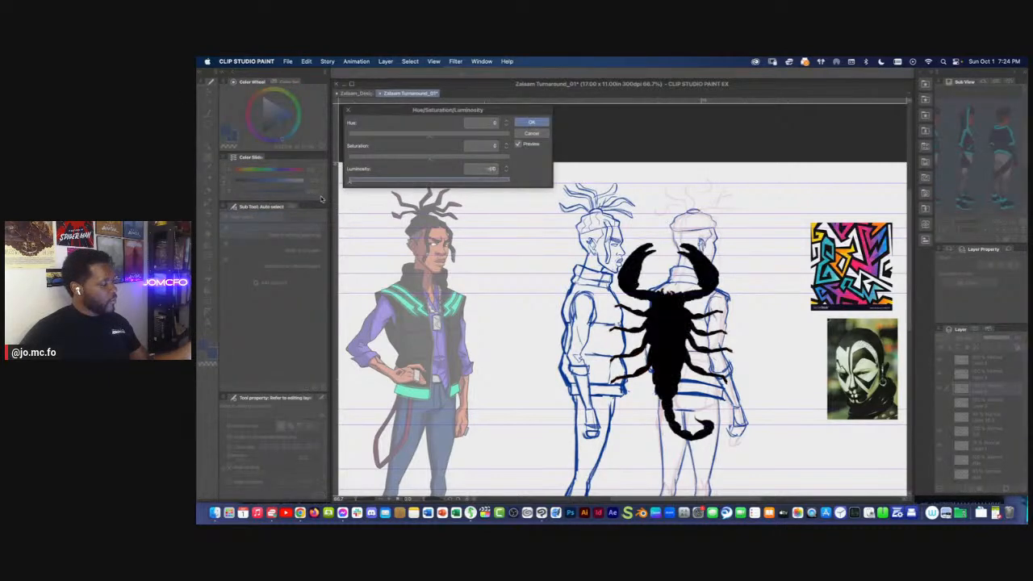
{"action": "key", "text": "Return"}
Scale the scorpion silhouette down to about 41% and position it on the back of the rear view's vest
{"action": "key", "text": "super+t"}
{"action": "left_click_drag", "start_coordinate": [767, 231], "coordinate": [758, 465]}
{"action": "key", "text": "super+z"}
{"action": "left_click_drag", "start_coordinate": [669, 234], "coordinate": [676, 347]}
{"action": "left_click_drag", "start_coordinate": [670, 389], "coordinate": [678, 327]}
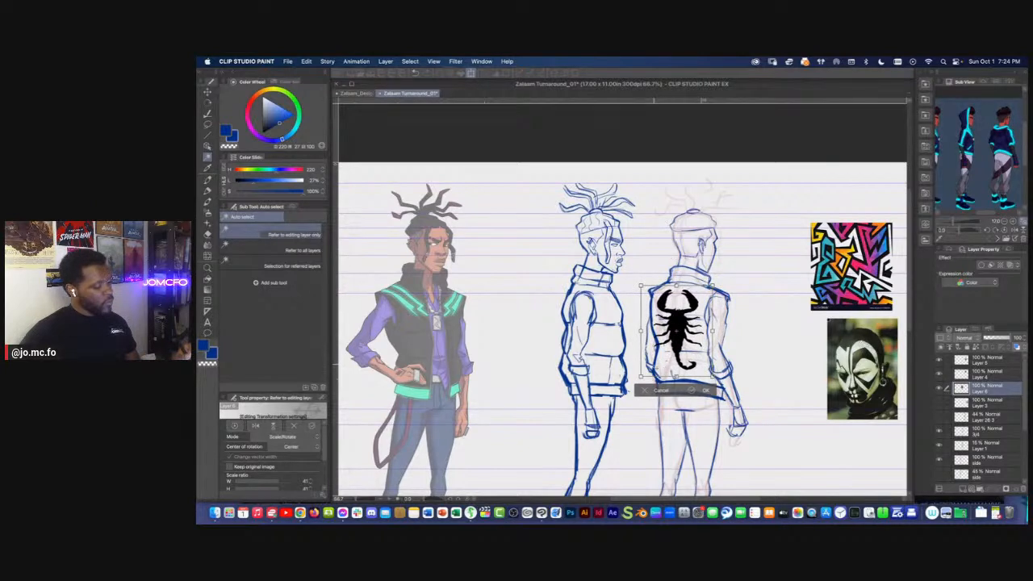
{"action": "left_click_drag", "start_coordinate": [618, 368], "coordinate": [720, 345]}
{"action": "left_click_drag", "start_coordinate": [639, 299], "coordinate": [681, 346]}
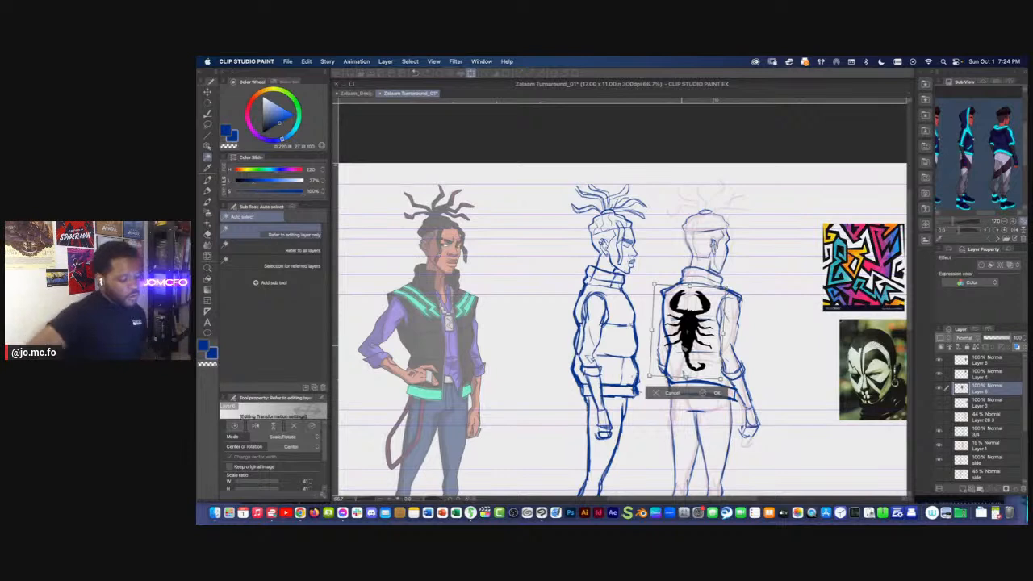
{"action": "key", "text": "Return"}
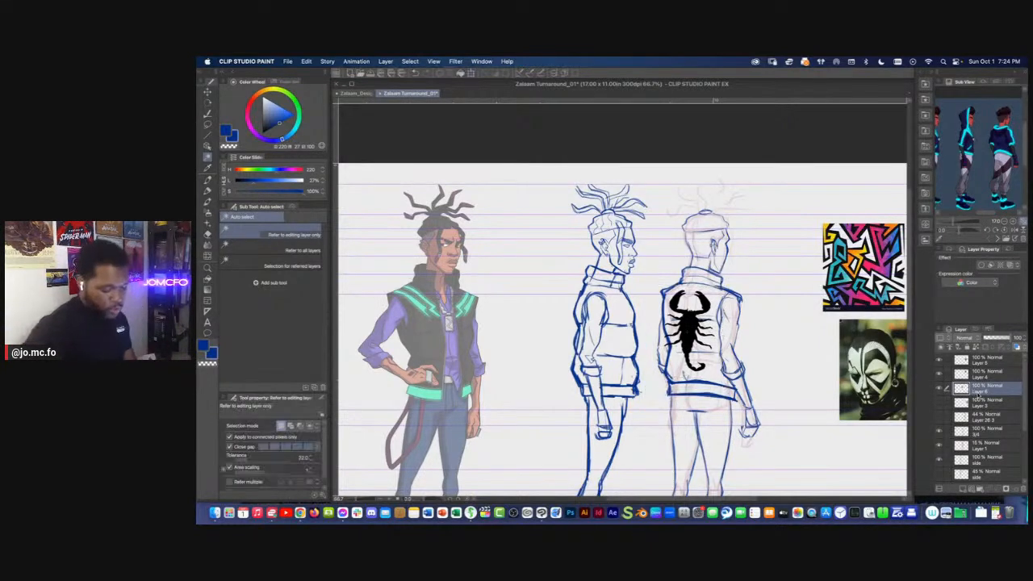
Rename the silhouette's layer as scorpion and hide it
{"action": "double_click", "coordinate": [980, 390]}
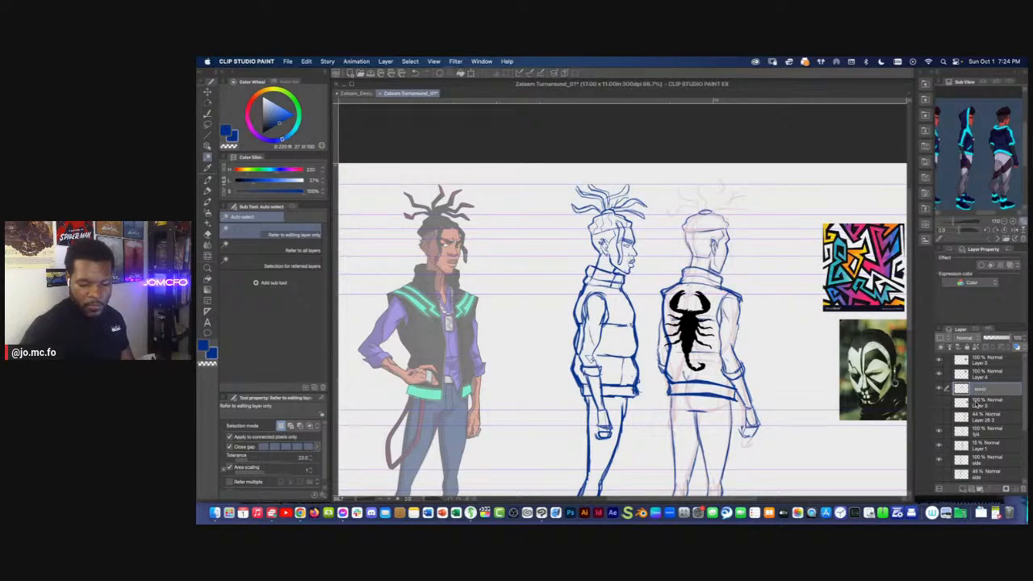
{"action": "key", "text": "Return"}
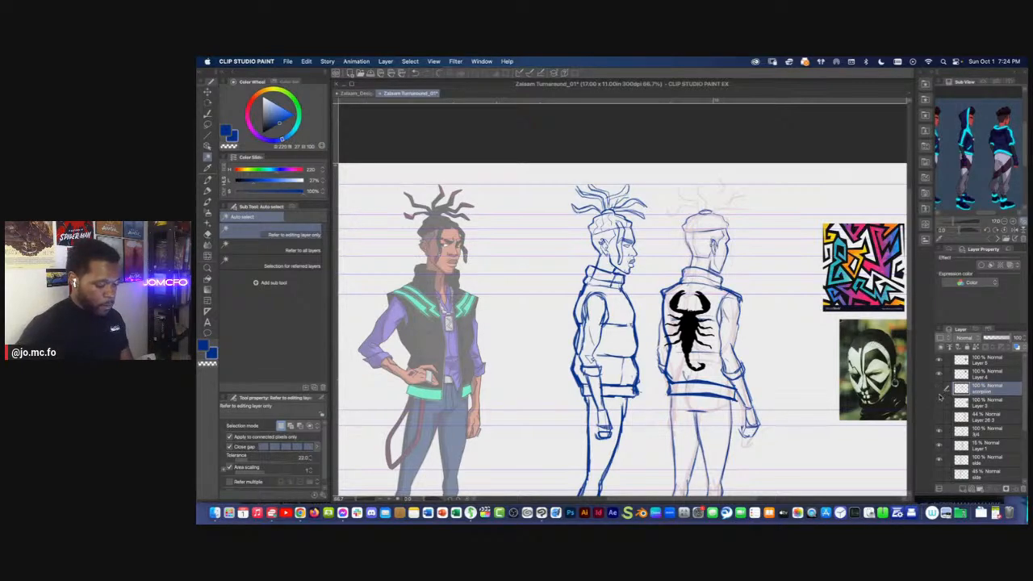
{"action": "left_click", "coordinate": [939, 393]}
{"action": "left_click", "coordinate": [941, 420]}
{"action": "left_click", "coordinate": [941, 421]}
On the 3/4 layer, draw the dreadlocks fanning out from the hair knot of the rear view with the Sick Pencil Brush
{"action": "key", "text": "super+minus"}
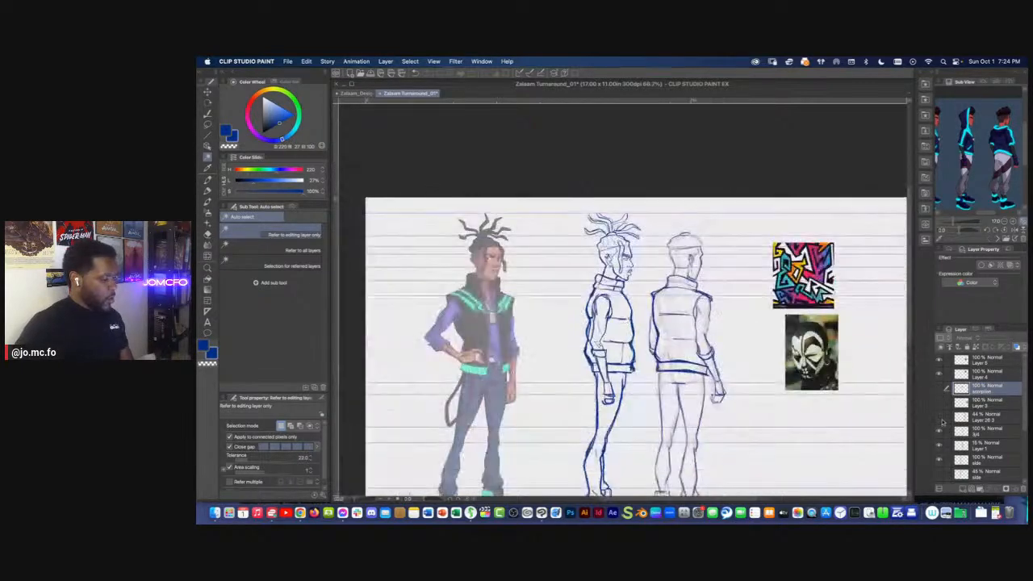
{"action": "scroll", "coordinate": [624, 298], "scroll_direction": "left", "scroll_amount": 3}
{"action": "left_click", "coordinate": [972, 417]}
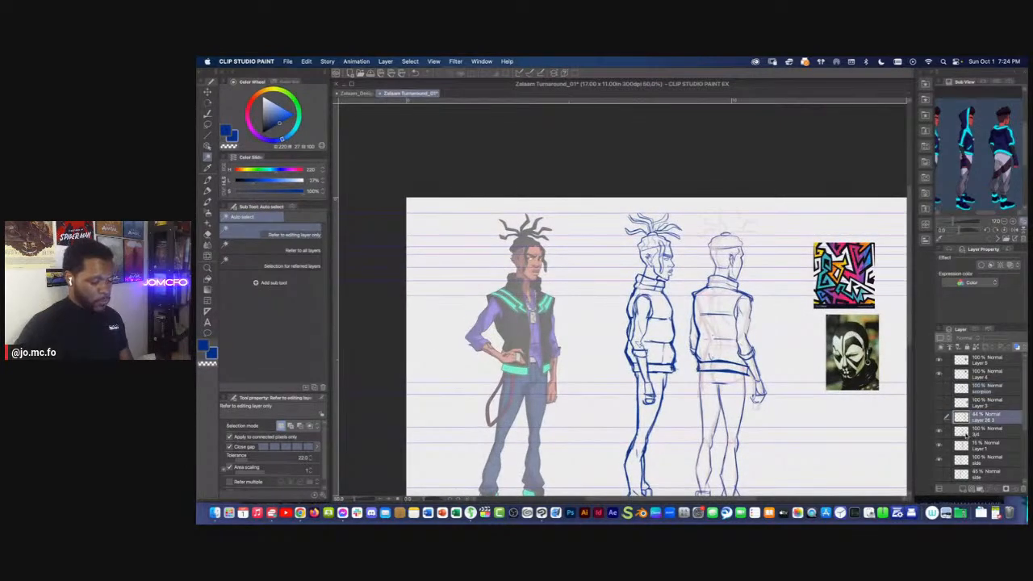
{"action": "left_click", "coordinate": [964, 434]}
{"action": "left_click", "coordinate": [940, 433]}
{"action": "left_click", "coordinate": [939, 433]}
{"action": "key", "text": "super+plus"}
{"action": "key", "text": "super+plus"}
{"action": "key", "text": "super+plus"}
{"action": "left_click_drag", "start_coordinate": [880, 145], "coordinate": [638, 358]}
{"action": "key", "text": "p"}
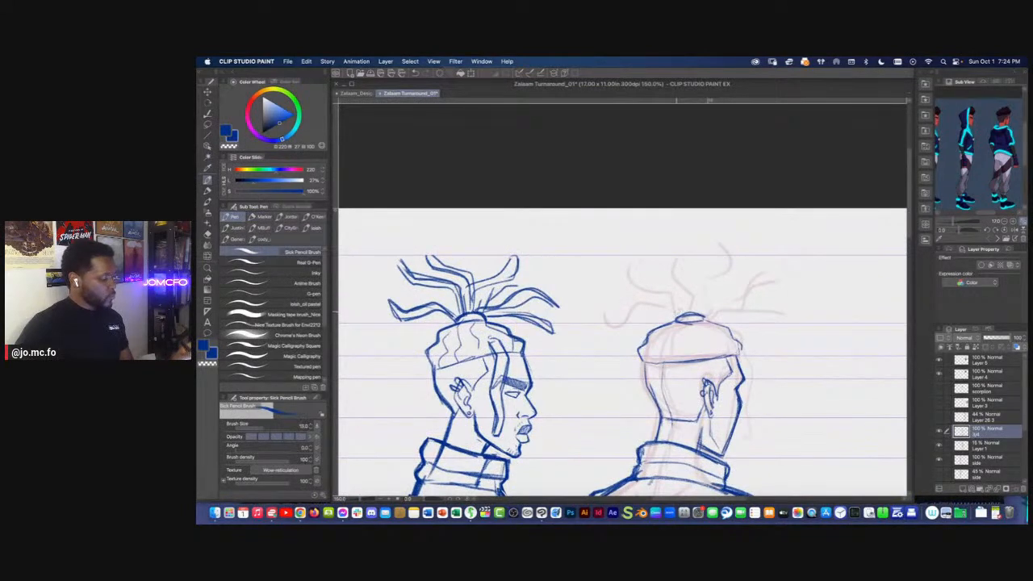
{"action": "mouse_move", "coordinate": [682, 305]}
{"action": "left_mouse_down"}
{"action": "mouse_move", "coordinate": [622, 312]}
{"action": "mouse_move", "coordinate": [609, 292]}
{"action": "mouse_move", "coordinate": [628, 321]}
{"action": "mouse_move", "coordinate": [677, 317]}
{"action": "mouse_move", "coordinate": [619, 313]}
{"action": "left_mouse_up"}
Draw curved hair sections from the knot down to the hairline of the rear head and touch up the strands around the knot
{"action": "mouse_move", "coordinate": [690, 311]}
{"action": "left_mouse_down"}
{"action": "mouse_move", "coordinate": [672, 285]}
{"action": "mouse_move", "coordinate": [614, 260]}
{"action": "mouse_move", "coordinate": [638, 289]}
{"action": "mouse_move", "coordinate": [680, 310]}
{"action": "mouse_move", "coordinate": [663, 360]}
{"action": "left_mouse_up"}
{"action": "left_click_drag", "start_coordinate": [720, 327], "coordinate": [712, 354]}
{"action": "mouse_move", "coordinate": [701, 326]}
{"action": "left_mouse_down"}
{"action": "mouse_move", "coordinate": [691, 334]}
{"action": "mouse_move", "coordinate": [703, 358]}
{"action": "left_mouse_up"}
{"action": "left_click_drag", "start_coordinate": [691, 323], "coordinate": [678, 357]}
{"action": "left_click_drag", "start_coordinate": [675, 325], "coordinate": [653, 358]}
{"action": "mouse_move", "coordinate": [709, 314]}
{"action": "left_mouse_down"}
{"action": "mouse_move", "coordinate": [787, 305]}
{"action": "mouse_move", "coordinate": [744, 318]}
{"action": "left_mouse_up"}
{"action": "mouse_move", "coordinate": [692, 305]}
{"action": "left_mouse_down"}
{"action": "mouse_move", "coordinate": [764, 286]}
{"action": "mouse_move", "coordinate": [723, 278]}
{"action": "mouse_move", "coordinate": [704, 295]}
{"action": "mouse_move", "coordinate": [735, 260]}
{"action": "mouse_move", "coordinate": [699, 294]}
{"action": "mouse_move", "coordinate": [696, 257]}
{"action": "mouse_move", "coordinate": [685, 310]}
{"action": "left_mouse_up"}
Hide the rough sketch on Layer 1 and check the cleaned-up figures on the whole sheet
{"action": "key", "text": "super+minus"}
{"action": "key", "text": "super+minus"}
{"action": "left_click_drag", "start_coordinate": [604, 439], "coordinate": [713, 296]}
{"action": "key", "text": "super+minus"}
{"action": "left_click", "coordinate": [939, 446]}
{"action": "key", "text": "super+minus"}
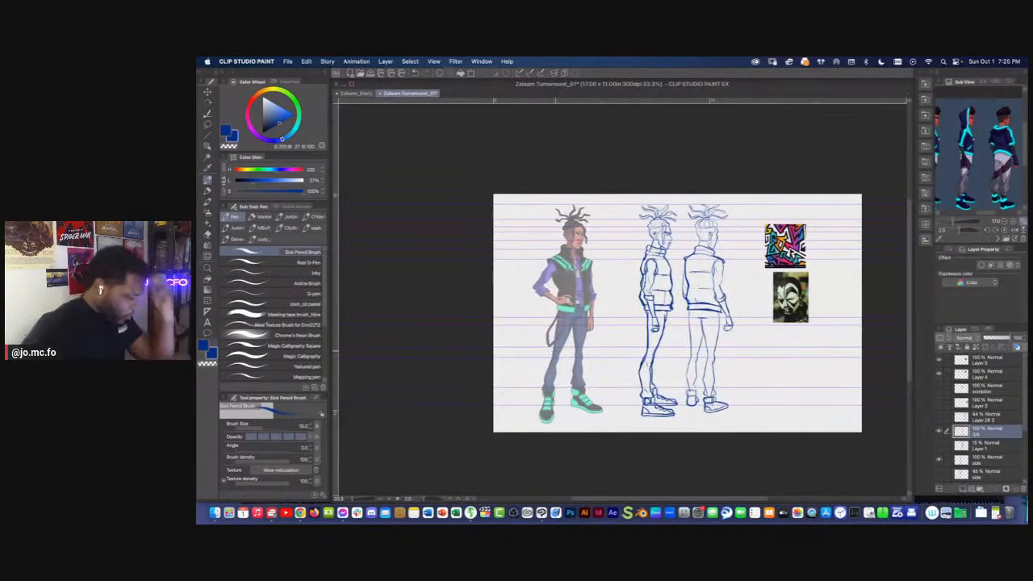
Lasso the rear view's nearer leg and shoe, stretch them slightly downward with a transform, and deselect
{"action": "mouse_move", "coordinate": [528, 356]}
{"action": "left_mouse_down"}
{"action": "mouse_move", "coordinate": [538, 367]}
{"action": "mouse_move", "coordinate": [492, 369]}
{"action": "left_mouse_up"}
{"action": "scroll", "coordinate": [507, 358], "scroll_direction": "up", "scroll_amount": 1}
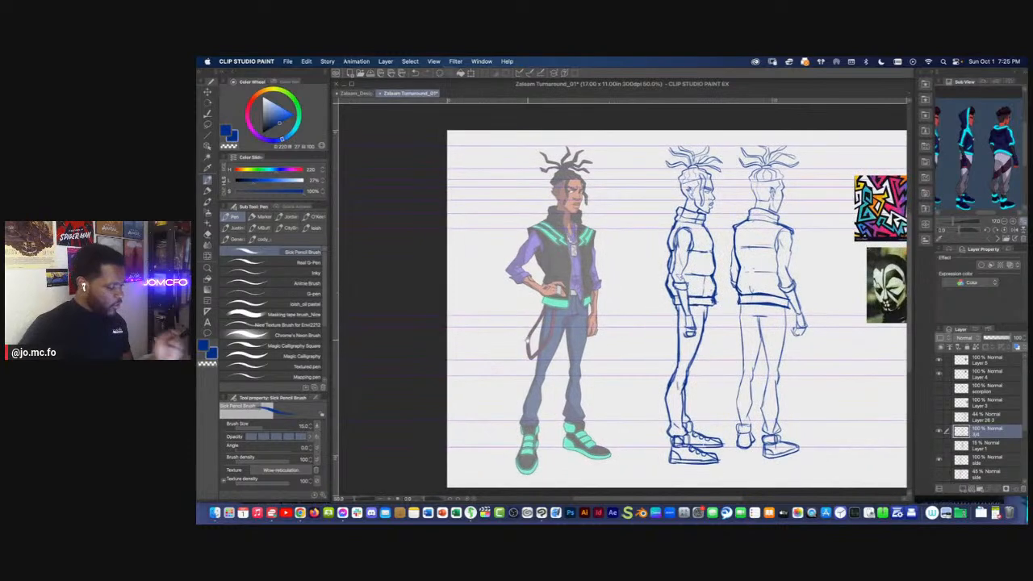
{"action": "left_click_drag", "start_coordinate": [731, 368], "coordinate": [707, 358]}
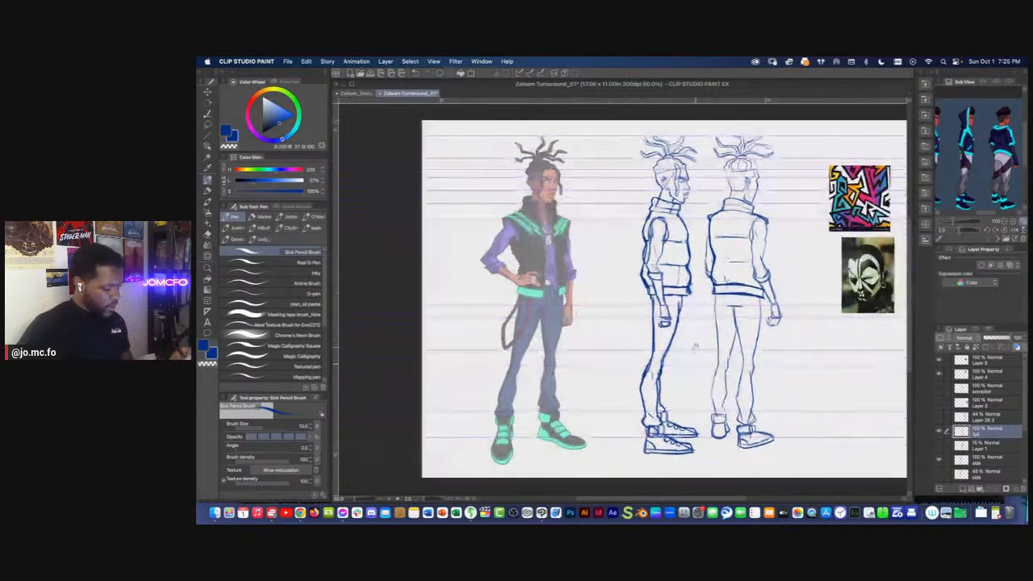
{"action": "key", "text": "m"}
{"action": "mouse_move", "coordinate": [730, 302]}
{"action": "left_mouse_down"}
{"action": "mouse_move", "coordinate": [750, 301]}
{"action": "mouse_move", "coordinate": [782, 421]}
{"action": "mouse_move", "coordinate": [733, 451]}
{"action": "mouse_move", "coordinate": [740, 334]}
{"action": "left_mouse_up"}
{"action": "key", "text": "super+t"}
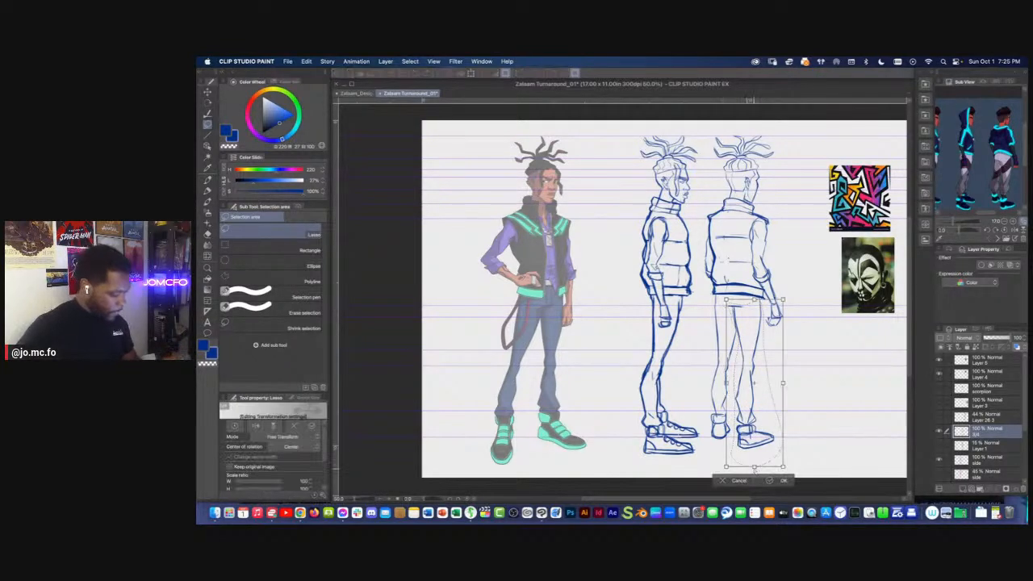
{"action": "left_click_drag", "start_coordinate": [755, 468], "coordinate": [755, 476]}
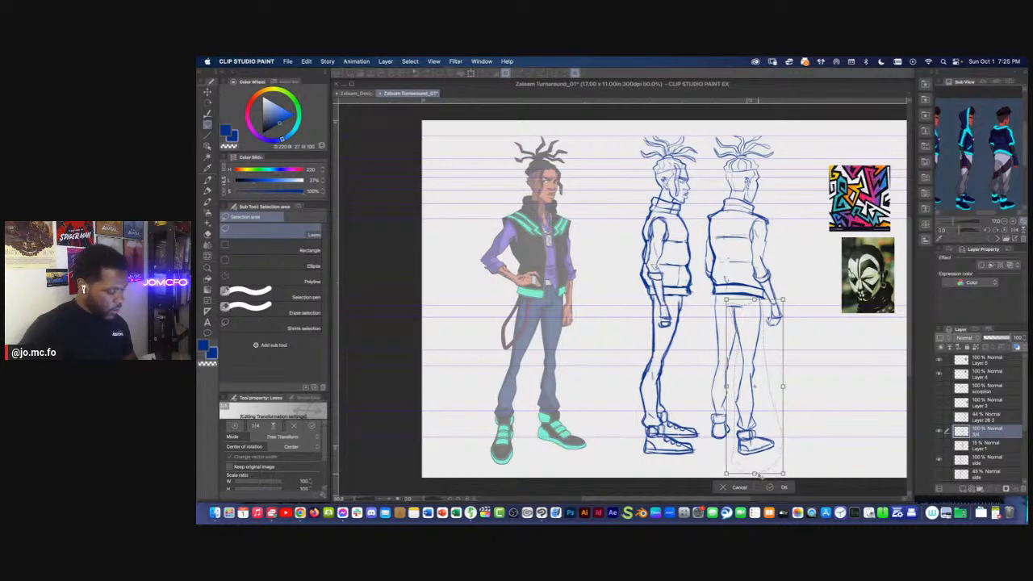
{"action": "key", "text": "Return"}
{"action": "key", "text": "super+d"}
With a smaller pencil size, draw the curved centre seam down the back of the rear view's vest from collar to hem
{"action": "left_click_drag", "start_coordinate": [648, 340], "coordinate": [618, 348]}
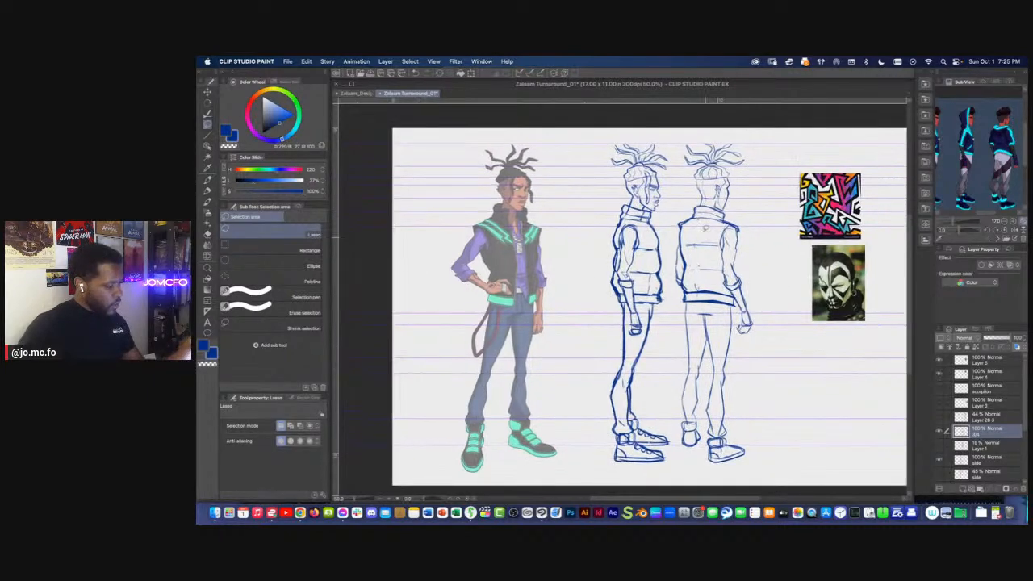
{"action": "scroll", "coordinate": [703, 230], "scroll_direction": "up", "scroll_amount": 2}
{"action": "key", "text": "p"}
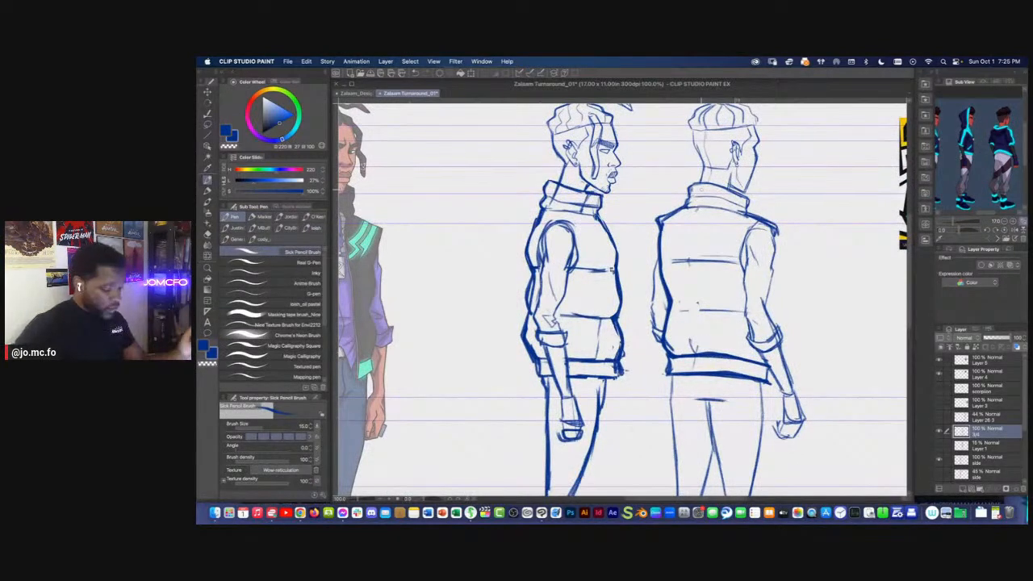
{"action": "key", "text": "bracketleft"}
{"action": "key", "text": "bracketleft"}
{"action": "key", "text": "bracketleft"}
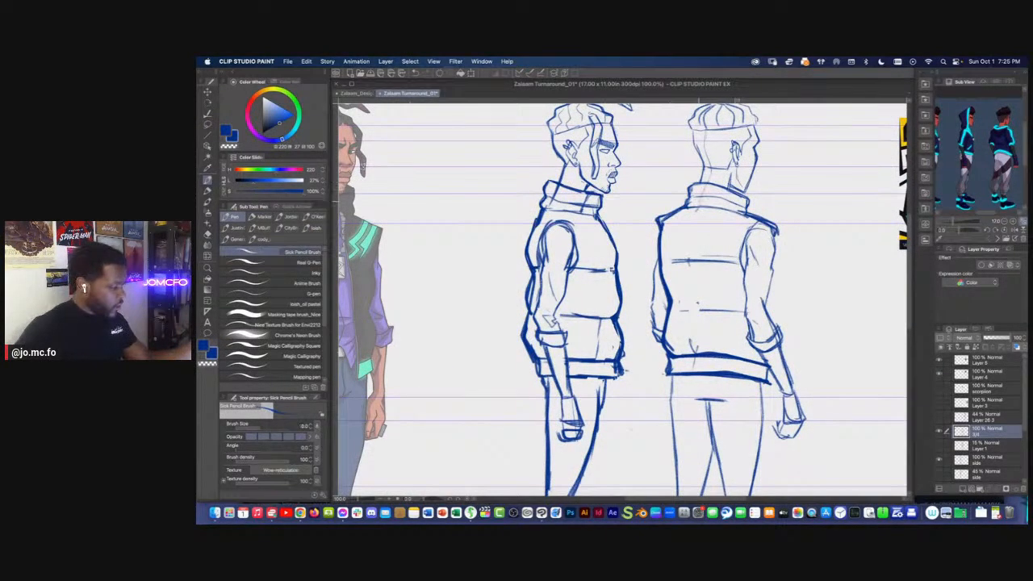
{"action": "mouse_move", "coordinate": [700, 201]}
{"action": "left_mouse_down"}
{"action": "mouse_move", "coordinate": [689, 225]}
{"action": "mouse_move", "coordinate": [689, 396]}
{"action": "left_mouse_up"}
{"action": "mouse_move", "coordinate": [690, 396]}
{"action": "left_mouse_down"}
{"action": "mouse_move", "coordinate": [705, 367]}
{"action": "mouse_move", "coordinate": [717, 372]}
{"action": "mouse_move", "coordinate": [707, 347]}
{"action": "mouse_move", "coordinate": [735, 267]}
{"action": "mouse_move", "coordinate": [758, 348]}
{"action": "mouse_move", "coordinate": [752, 413]}
{"action": "left_mouse_up"}
{"action": "scroll", "coordinate": [707, 369], "scroll_direction": "down", "scroll_amount": 1}
Erase the excess line work just inside the far shoulder of the rear view's vest
{"action": "key", "text": "]"}
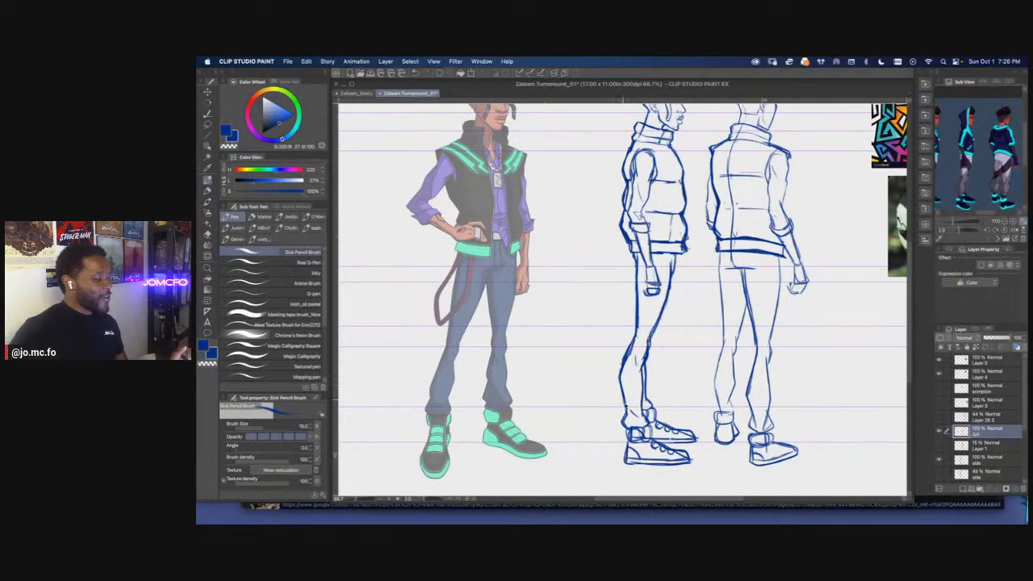
{"action": "scroll", "coordinate": [622, 323], "scroll_direction": "down", "scroll_amount": 3}
{"action": "scroll", "coordinate": [661, 462], "scroll_direction": "up", "scroll_amount": 4}
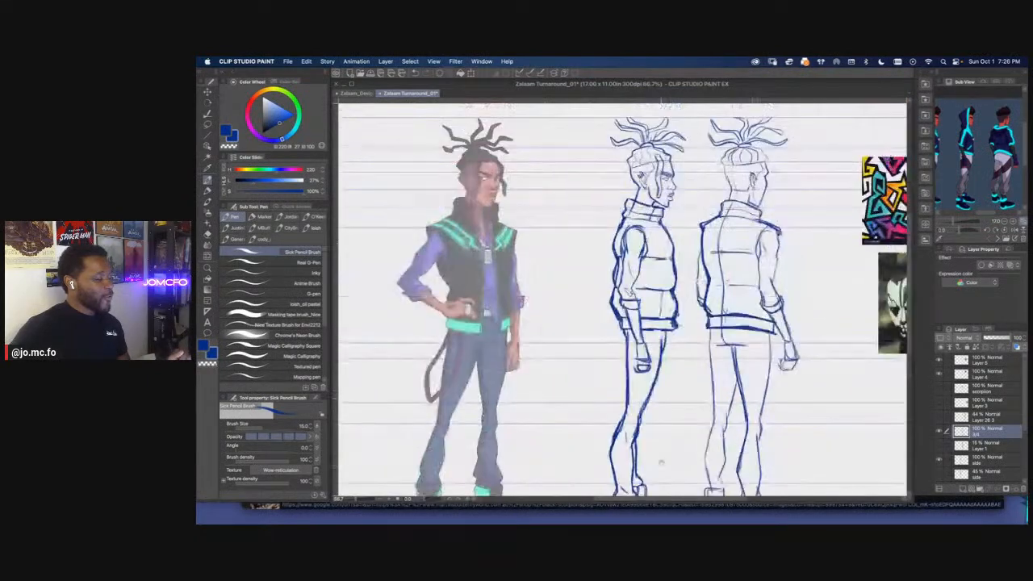
{"action": "left_click_drag", "start_coordinate": [676, 230], "coordinate": [578, 373]}
{"action": "scroll", "coordinate": [648, 343], "scroll_direction": "up", "scroll_amount": 2}
{"action": "key", "text": "e"}
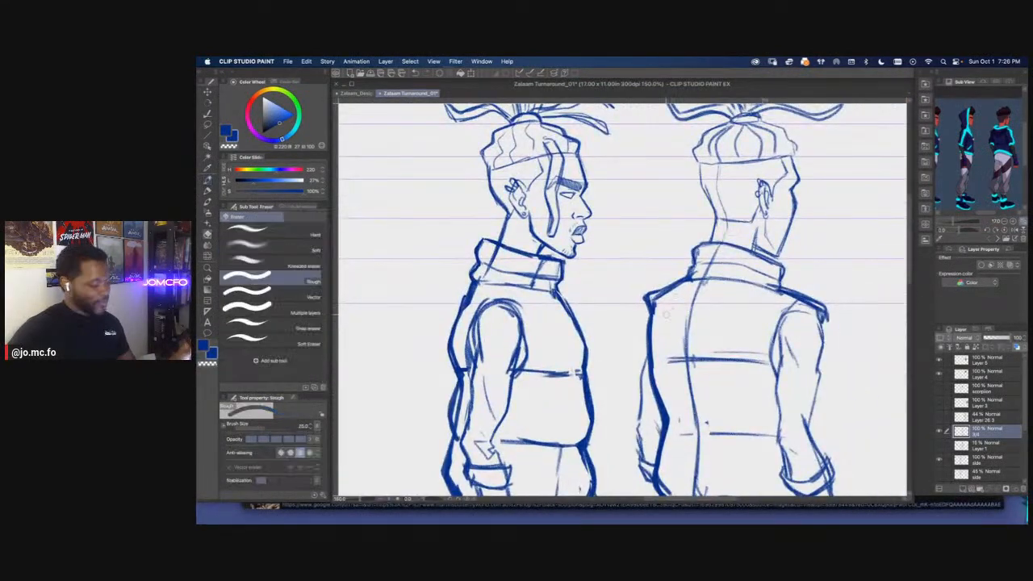
{"action": "mouse_move", "coordinate": [656, 305]}
{"action": "left_mouse_down"}
{"action": "mouse_move", "coordinate": [652, 347]}
{"action": "mouse_move", "coordinate": [646, 300]}
{"action": "mouse_move", "coordinate": [646, 343]}
{"action": "mouse_move", "coordinate": [642, 322]}
{"action": "mouse_move", "coordinate": [658, 338]}
{"action": "left_mouse_up"}
Thicken the armhole and shoulder outline of the rear view's vest with the pencil
{"action": "key", "text": "p"}
{"action": "mouse_move", "coordinate": [792, 315]}
{"action": "left_mouse_down"}
{"action": "mouse_move", "coordinate": [801, 321]}
{"action": "mouse_move", "coordinate": [750, 346]}
{"action": "mouse_move", "coordinate": [746, 360]}
{"action": "left_mouse_up"}
{"action": "mouse_move", "coordinate": [765, 320]}
{"action": "left_mouse_down"}
{"action": "mouse_move", "coordinate": [790, 309]}
{"action": "mouse_move", "coordinate": [744, 371]}
{"action": "left_mouse_up"}
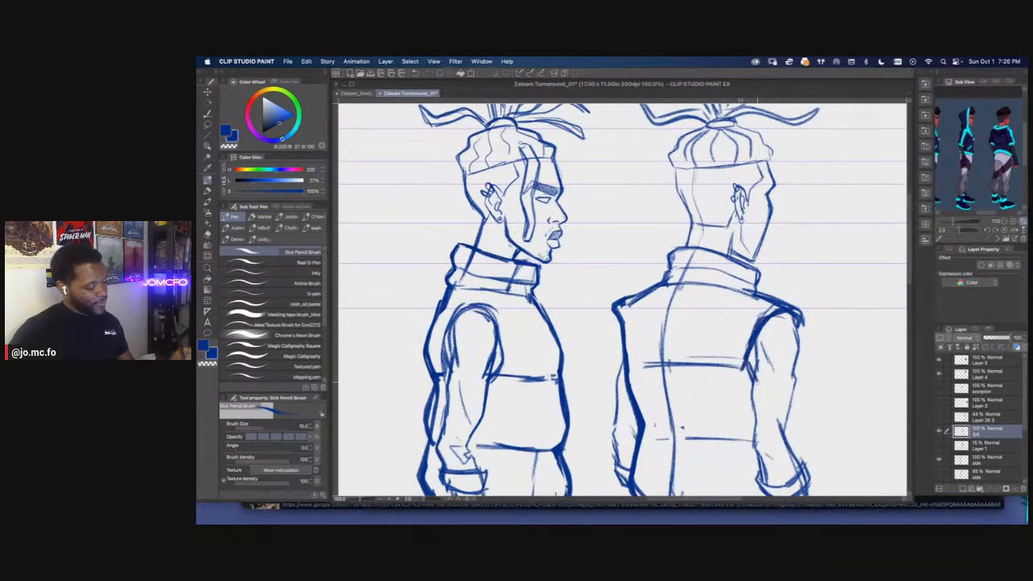
{"action": "left_click_drag", "start_coordinate": [783, 304], "coordinate": [804, 331]}
{"action": "mouse_move", "coordinate": [742, 287]}
{"action": "left_mouse_down"}
{"action": "mouse_move", "coordinate": [780, 302]}
{"action": "mouse_move", "coordinate": [805, 339]}
{"action": "left_mouse_up"}
{"action": "key", "text": "super+minus"}
{"action": "mouse_move", "coordinate": [629, 334]}
{"action": "left_mouse_down"}
{"action": "mouse_move", "coordinate": [667, 380]}
{"action": "mouse_move", "coordinate": [644, 431]}
{"action": "left_mouse_up"}
Strengthen the back-of-head outline and the hair edge above it on the rear view
{"action": "key", "text": "super+plus"}
{"action": "left_click_drag", "start_coordinate": [705, 335], "coordinate": [674, 350]}
{"action": "key", "text": "super+plus"}
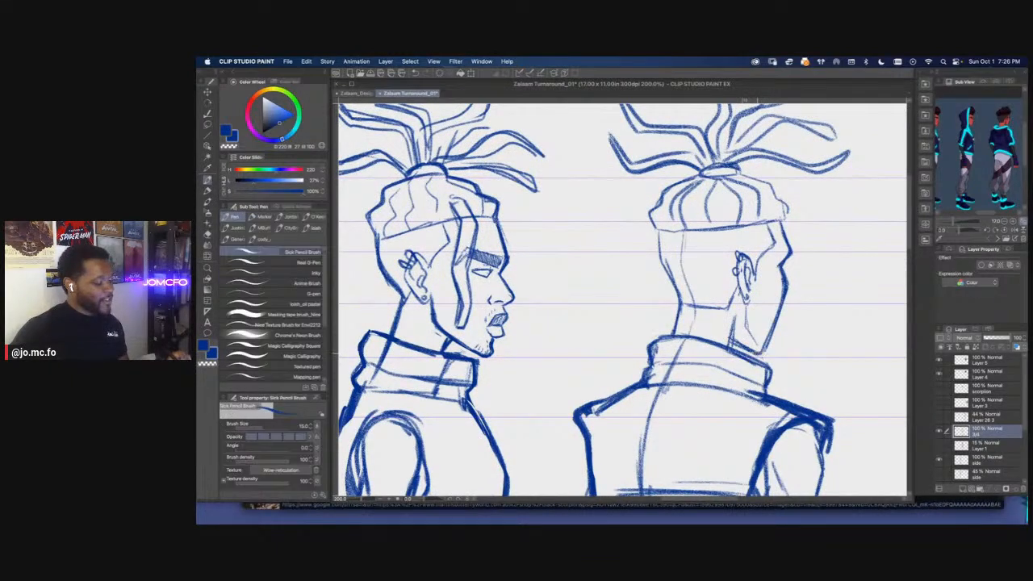
{"action": "key", "text": "super+minus"}
{"action": "key", "text": "super+plus"}
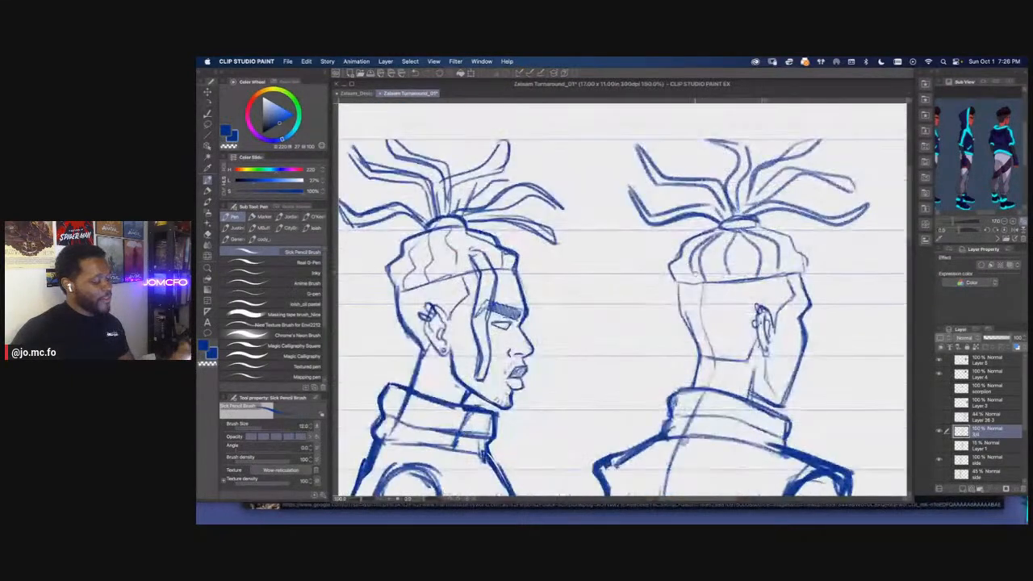
{"action": "left_click_drag", "start_coordinate": [685, 336], "coordinate": [689, 375]}
{"action": "mouse_move", "coordinate": [671, 280]}
{"action": "left_mouse_down"}
{"action": "mouse_move", "coordinate": [655, 268]}
{"action": "mouse_move", "coordinate": [667, 249]}
{"action": "left_mouse_up"}
{"action": "left_click_drag", "start_coordinate": [686, 298], "coordinate": [669, 333]}
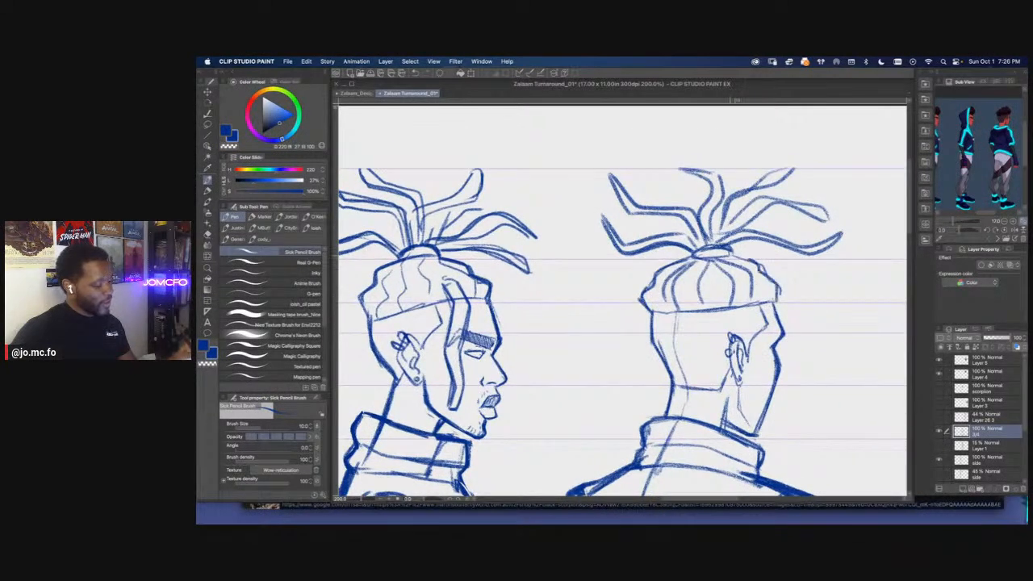
Examine the side and rear views together, comparing their heads and hairlines
{"action": "key", "text": "super+minus"}
{"action": "key", "text": "super+minus"}
{"action": "key", "text": "super+minus"}
{"action": "key", "text": "super+0"}
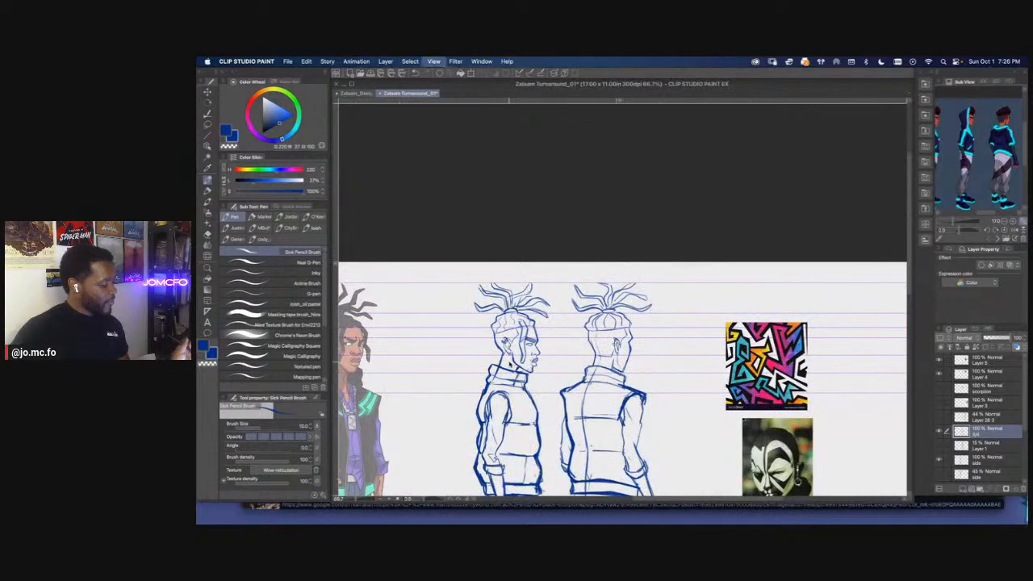
{"action": "key", "text": "super+plus"}
{"action": "left_click_drag", "start_coordinate": [542, 332], "coordinate": [545, 459]}
{"action": "key", "text": "super+plus"}
{"action": "key", "text": "super+plus"}
{"action": "left_click_drag", "start_coordinate": [517, 339], "coordinate": [548, 457]}
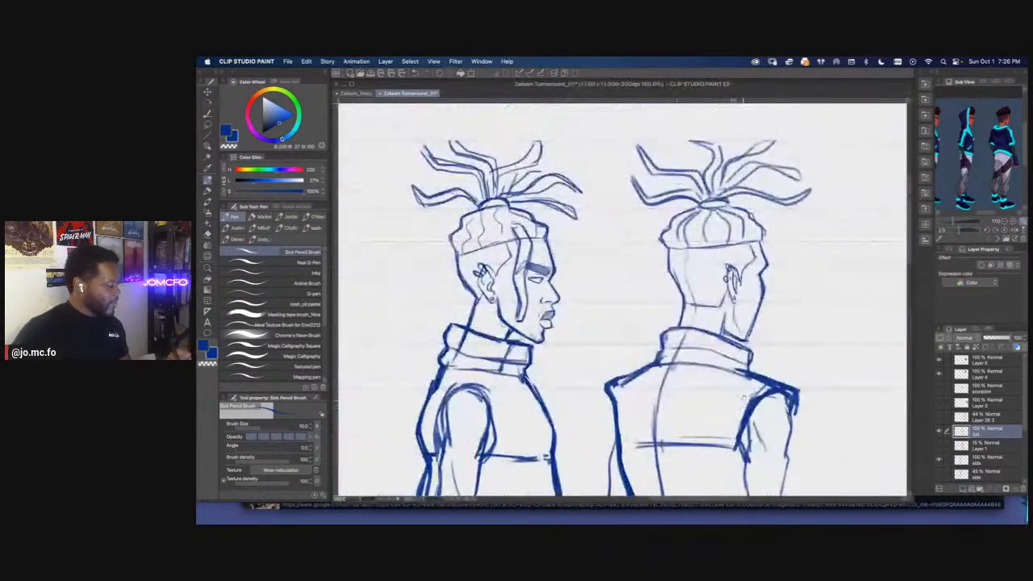
{"action": "left_click_drag", "start_coordinate": [660, 318], "coordinate": [812, 330]}
Make the side layer active, check its content by toggling its visibility, and frame the side view's head
{"action": "left_click", "coordinate": [974, 463]}
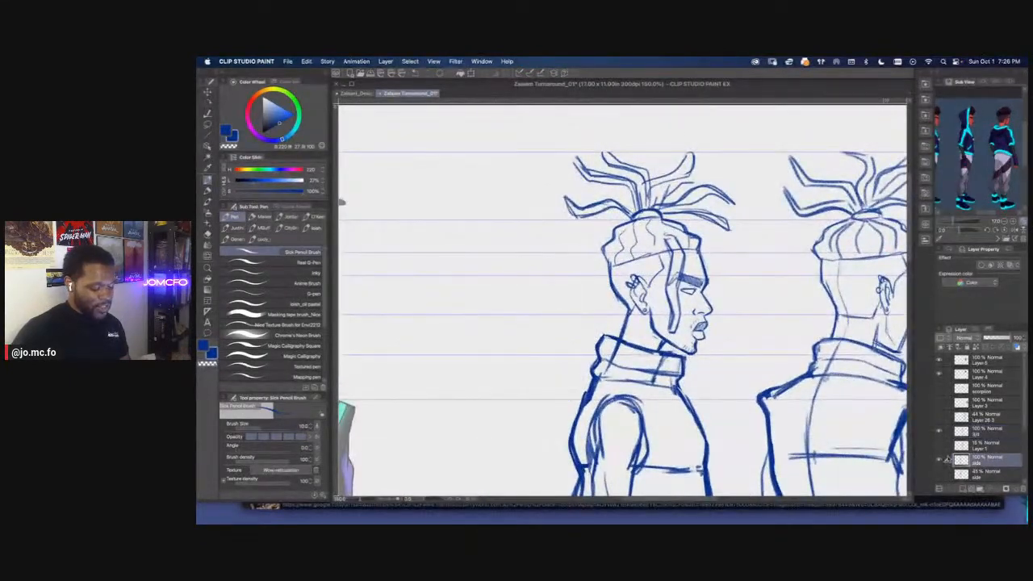
{"action": "left_click", "coordinate": [939, 460]}
{"action": "left_click", "coordinate": [939, 460]}
{"action": "key", "text": "super+plus"}
{"action": "left_click_drag", "start_coordinate": [653, 335], "coordinate": [546, 329]}
{"action": "left_click_drag", "start_coordinate": [460, 323], "coordinate": [644, 329]}
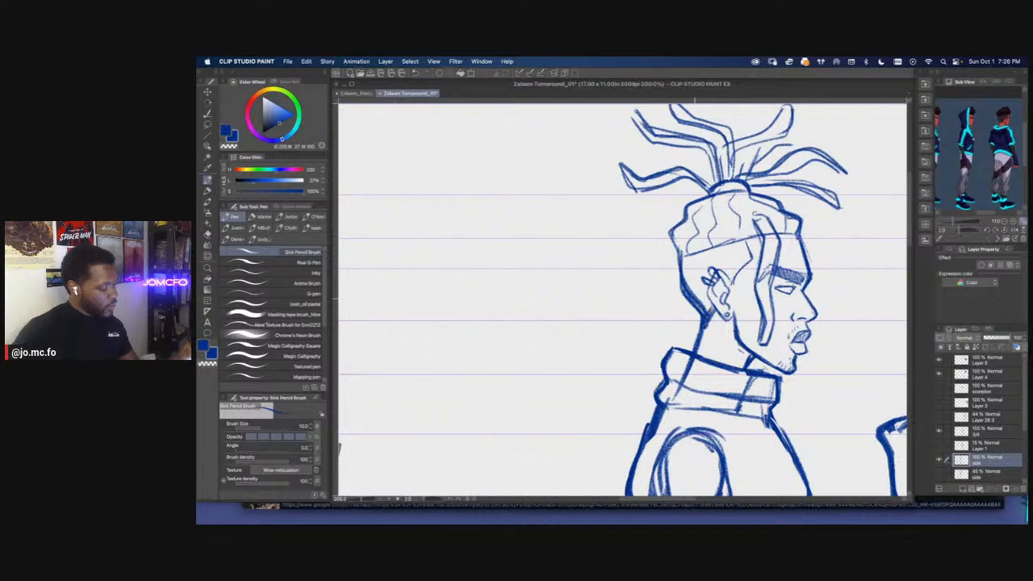
{"action": "key", "text": "m"}
{"action": "mouse_move", "coordinate": [687, 273]}
{"action": "left_mouse_down"}
{"action": "mouse_move", "coordinate": [706, 296]}
{"action": "mouse_move", "coordinate": [684, 274]}
{"action": "left_mouse_up"}
{"action": "key", "text": "super+d"}
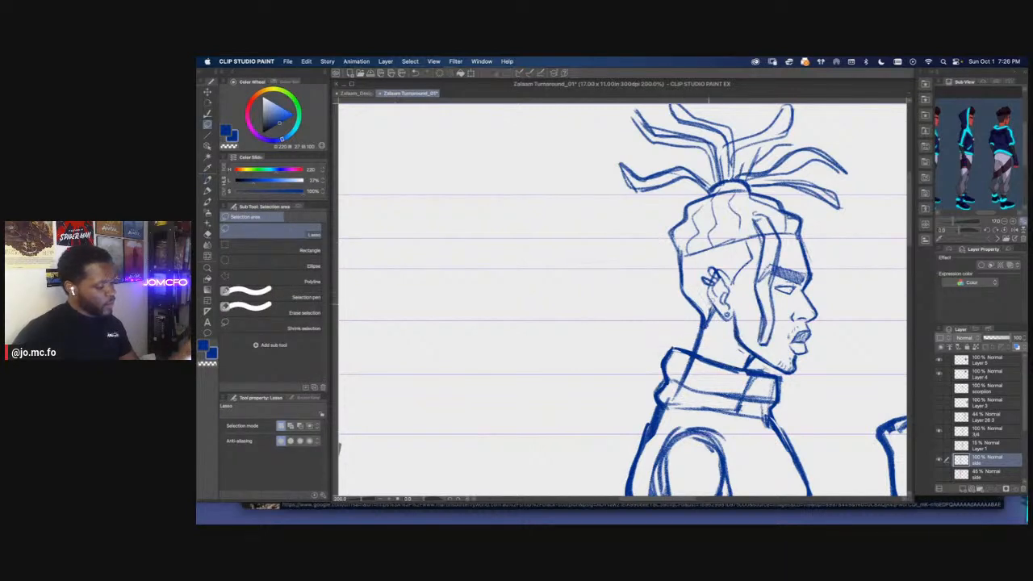
Extend the back corner of the side view's hair into a point and refine the hairline above the ear with the pencil
{"action": "key", "text": "p"}
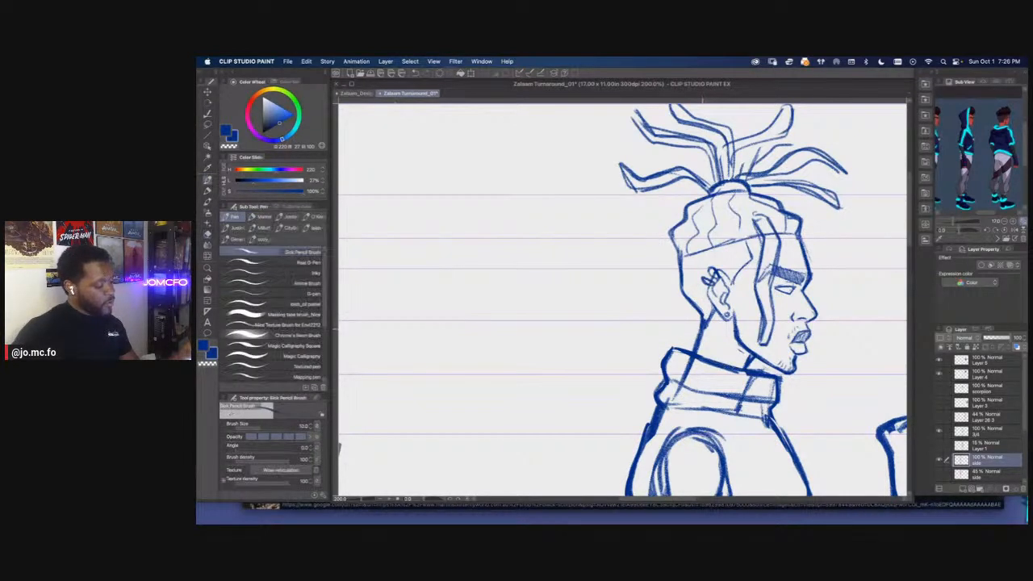
{"action": "mouse_move", "coordinate": [680, 265]}
{"action": "left_mouse_down"}
{"action": "mouse_move", "coordinate": [690, 304]}
{"action": "mouse_move", "coordinate": [672, 232]}
{"action": "left_mouse_up"}
{"action": "mouse_move", "coordinate": [682, 255]}
{"action": "left_mouse_down"}
{"action": "mouse_move", "coordinate": [663, 239]}
{"action": "mouse_move", "coordinate": [673, 227]}
{"action": "mouse_move", "coordinate": [638, 282]}
{"action": "left_mouse_up"}
{"action": "left_click_drag", "start_coordinate": [724, 256], "coordinate": [743, 267]}
{"action": "left_click_drag", "start_coordinate": [725, 255], "coordinate": [740, 277]}
{"action": "left_click_drag", "start_coordinate": [692, 243], "coordinate": [723, 257]}
On the 3/4 layer, draw a loose dreadlock hanging from the hairline beside the rear view's face, down to jaw level
{"action": "scroll", "coordinate": [653, 283], "scroll_direction": "down", "scroll_amount": 2}
{"action": "left_click_drag", "start_coordinate": [818, 345], "coordinate": [754, 384]}
{"action": "scroll", "coordinate": [735, 323], "scroll_direction": "up", "scroll_amount": 1}
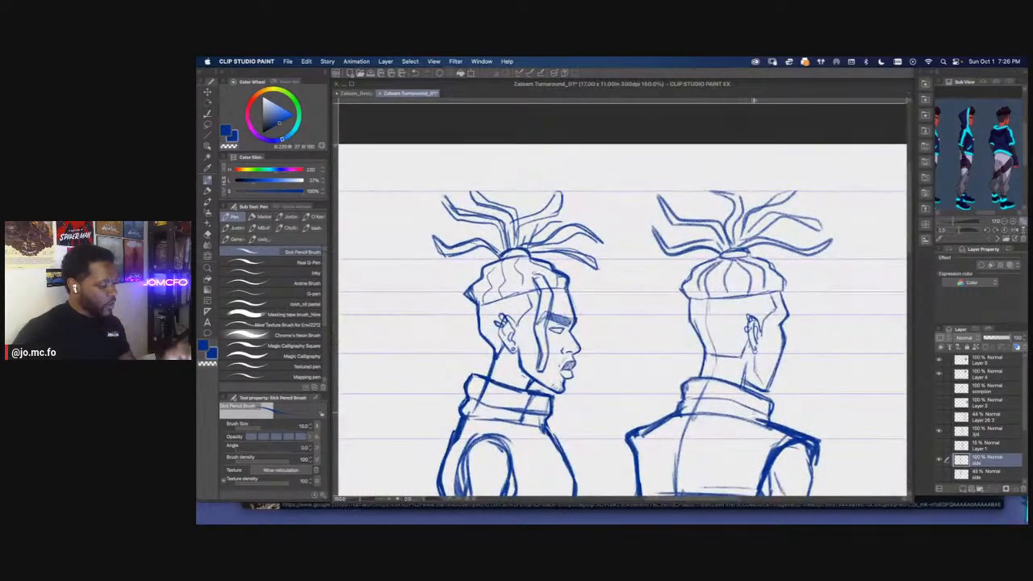
{"action": "left_click", "coordinate": [966, 433]}
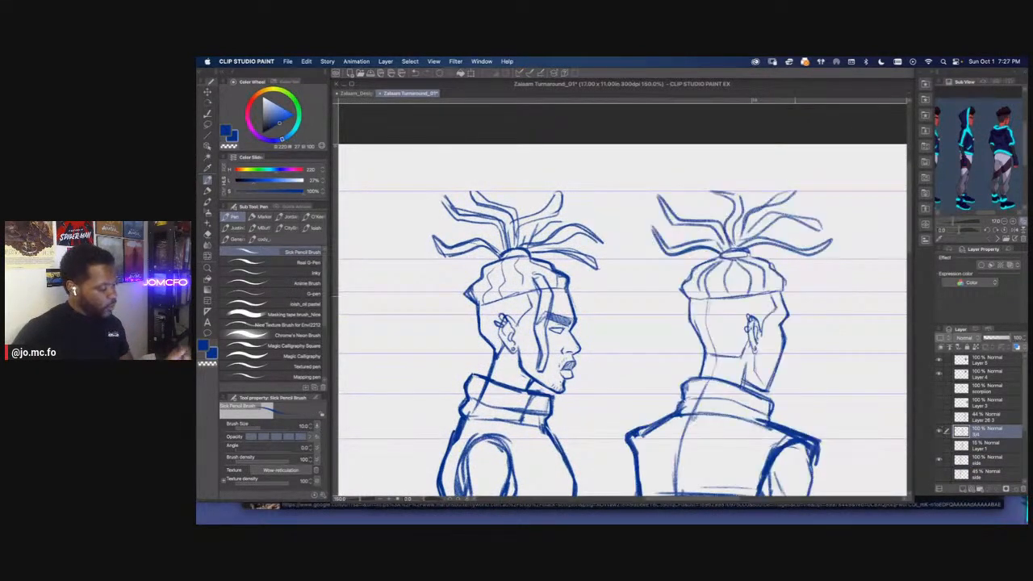
{"action": "left_click_drag", "start_coordinate": [781, 285], "coordinate": [794, 370]}
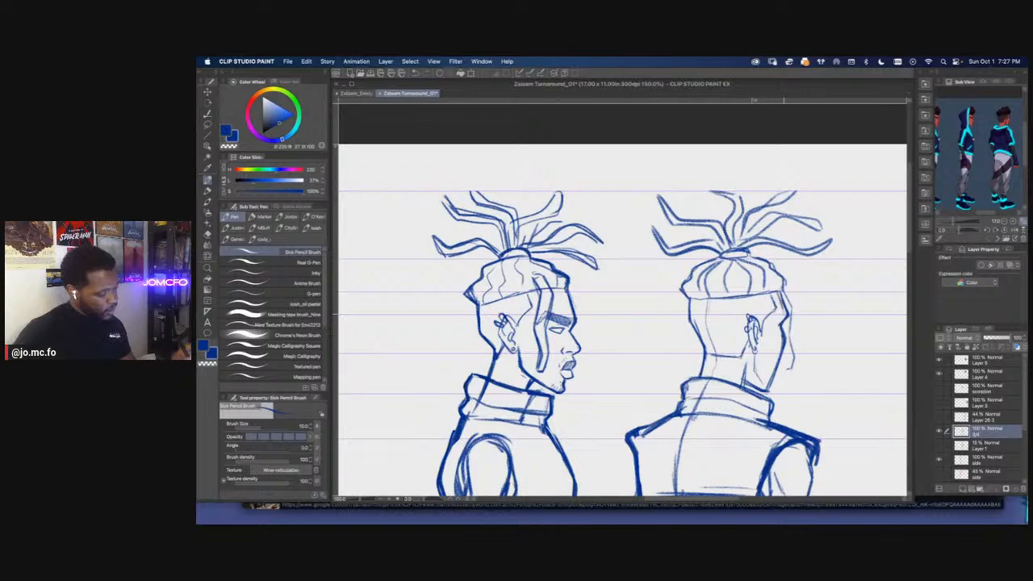
{"action": "left_click_drag", "start_coordinate": [785, 344], "coordinate": [783, 372]}
{"action": "mouse_move", "coordinate": [784, 293]}
{"action": "left_mouse_down"}
{"action": "mouse_move", "coordinate": [795, 372]}
{"action": "mouse_move", "coordinate": [782, 378]}
{"action": "mouse_move", "coordinate": [795, 381]}
{"action": "left_mouse_up"}
{"action": "key", "text": "super+plus"}
{"action": "left_click_drag", "start_coordinate": [799, 358], "coordinate": [795, 388]}
{"action": "key", "text": "e"}
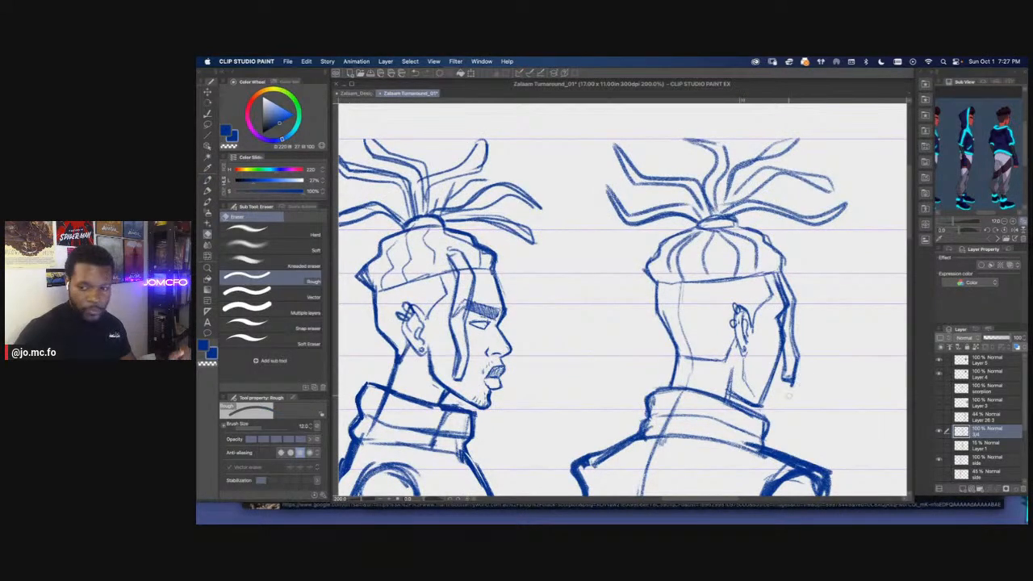
On the 3/4 layer, darken the lower edge of the rear view's hair and its back corner with the Sick Pencil Brush
{"action": "key", "text": "p"}
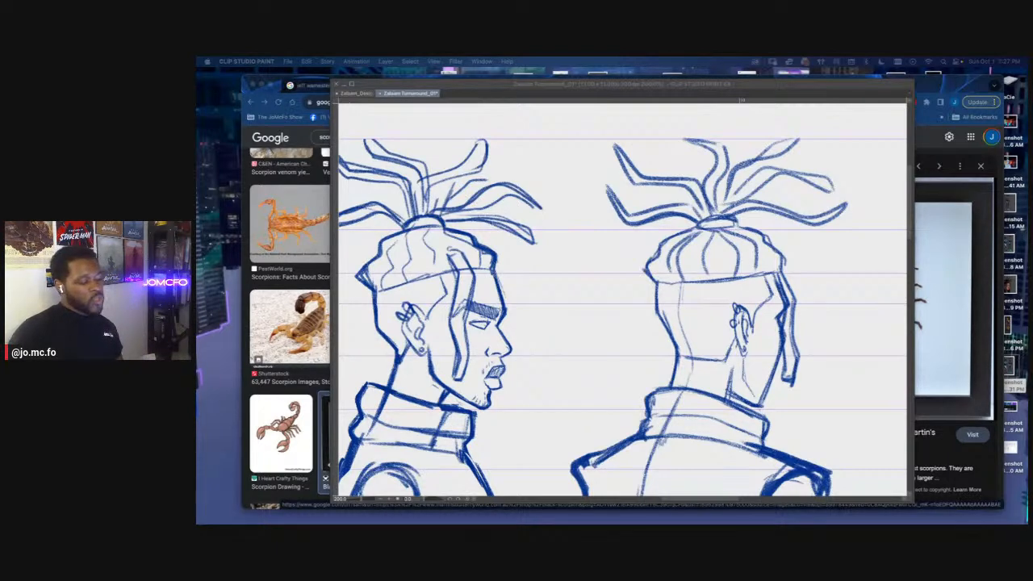
{"action": "left_click", "coordinate": [614, 299]}
{"action": "left_click_drag", "start_coordinate": [850, 353], "coordinate": [785, 378]}
{"action": "left_click", "coordinate": [939, 431]}
{"action": "left_click", "coordinate": [939, 431]}
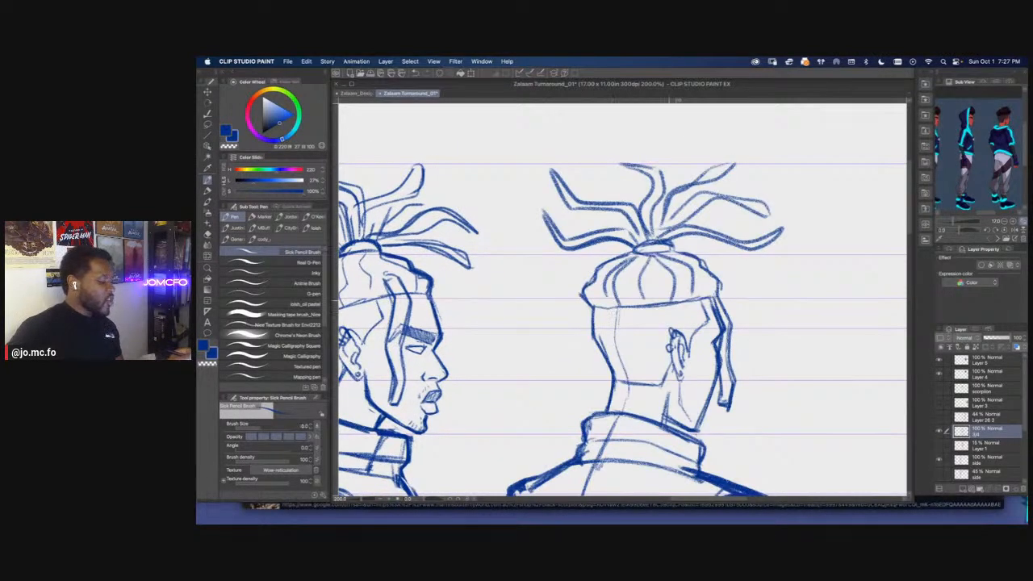
{"action": "left_click_drag", "start_coordinate": [612, 312], "coordinate": [691, 302]}
{"action": "mouse_move", "coordinate": [593, 307]}
{"action": "left_mouse_down"}
{"action": "mouse_move", "coordinate": [624, 313]}
{"action": "mouse_move", "coordinate": [703, 299]}
{"action": "mouse_move", "coordinate": [619, 313]}
{"action": "mouse_move", "coordinate": [598, 297]}
{"action": "left_mouse_up"}
Strengthen the braid lines on the rear view's scalp and the hair tie above them with a brush size of 10
{"action": "key", "text": "bracketright"}
{"action": "key", "text": "bracketright"}
{"action": "mouse_move", "coordinate": [650, 265]}
{"action": "left_mouse_down"}
{"action": "mouse_move", "coordinate": [648, 302]}
{"action": "mouse_move", "coordinate": [694, 299]}
{"action": "left_mouse_up"}
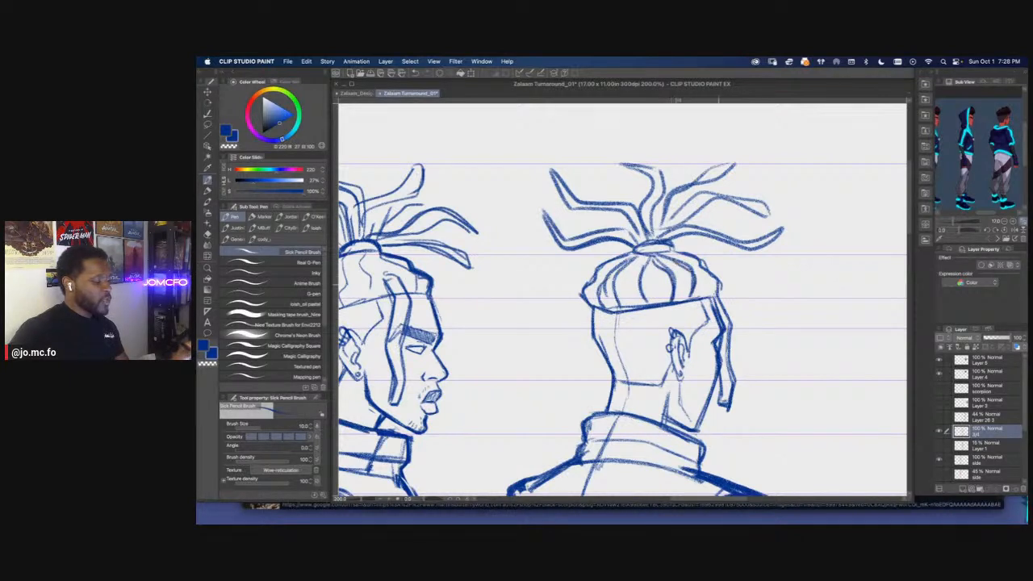
{"action": "left_click_drag", "start_coordinate": [640, 251], "coordinate": [675, 245]}
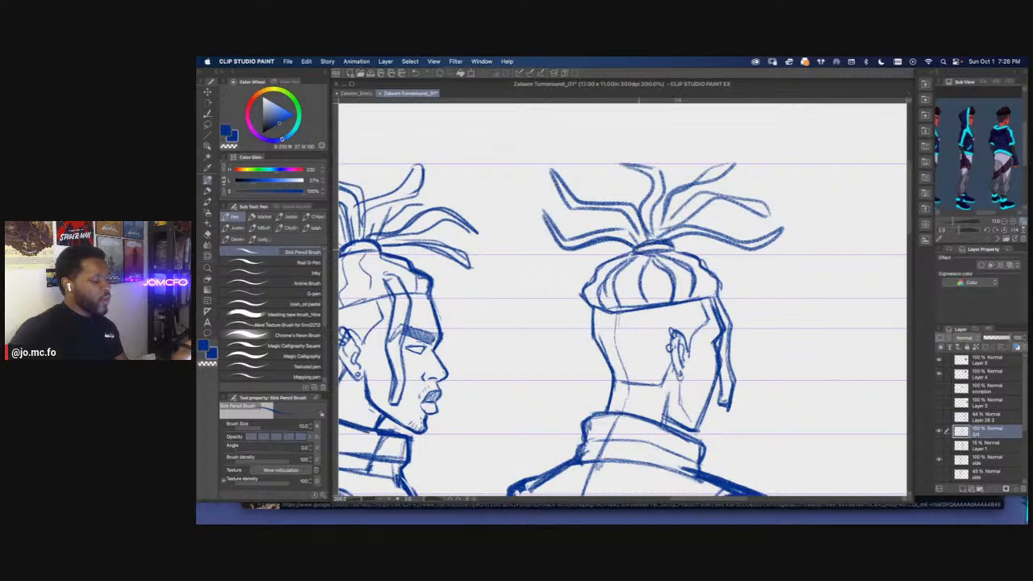
Erase the rough nape line on the rear view's head and redraw it as a cleaner line below the ear
{"action": "scroll", "coordinate": [567, 307], "scroll_direction": "down", "scroll_amount": 3}
{"action": "scroll", "coordinate": [566, 307], "scroll_direction": "up", "scroll_amount": 3}
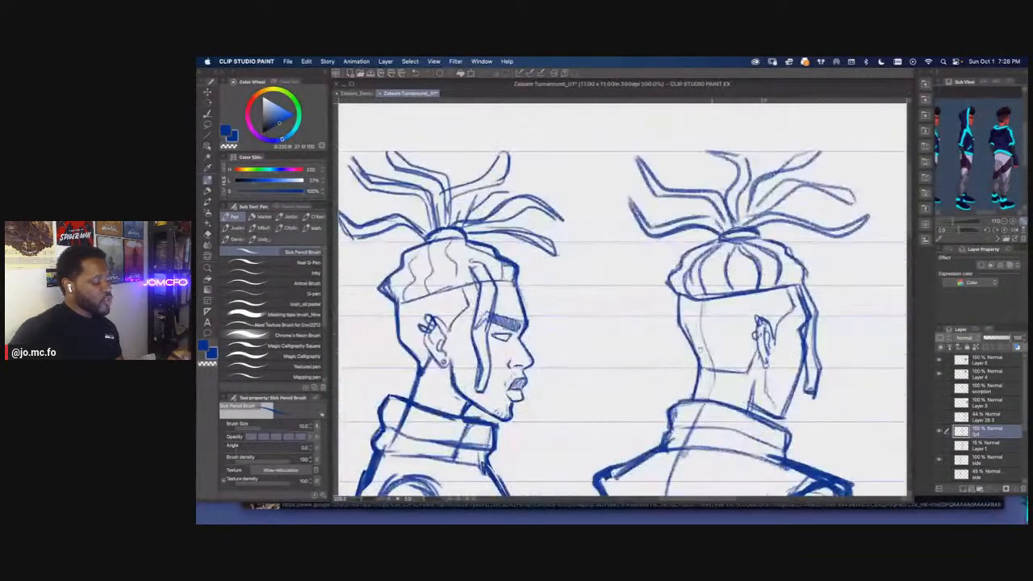
{"action": "key", "text": "e"}
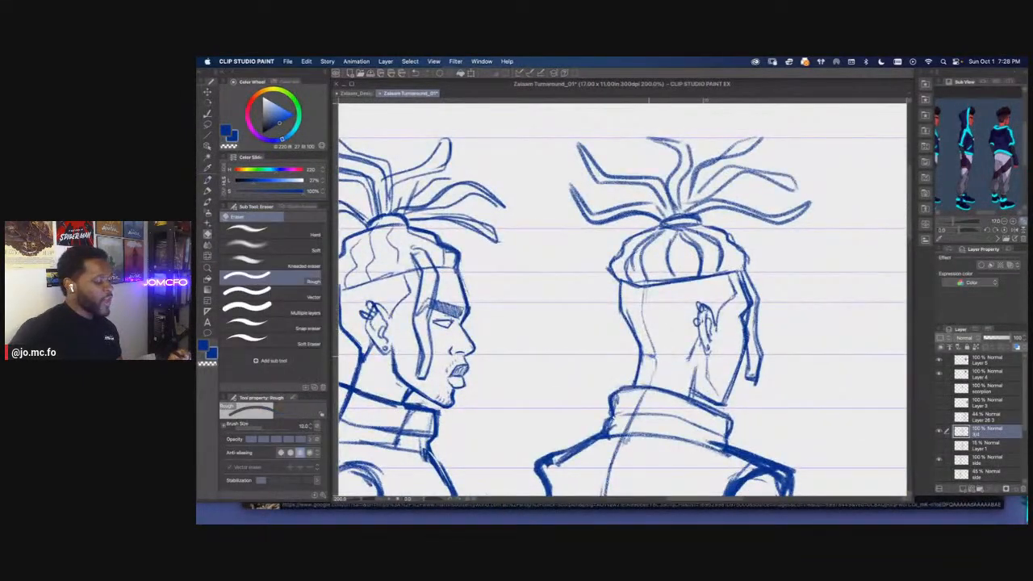
{"action": "key", "text": "p"}
{"action": "left_click_drag", "start_coordinate": [688, 359], "coordinate": [658, 357]}
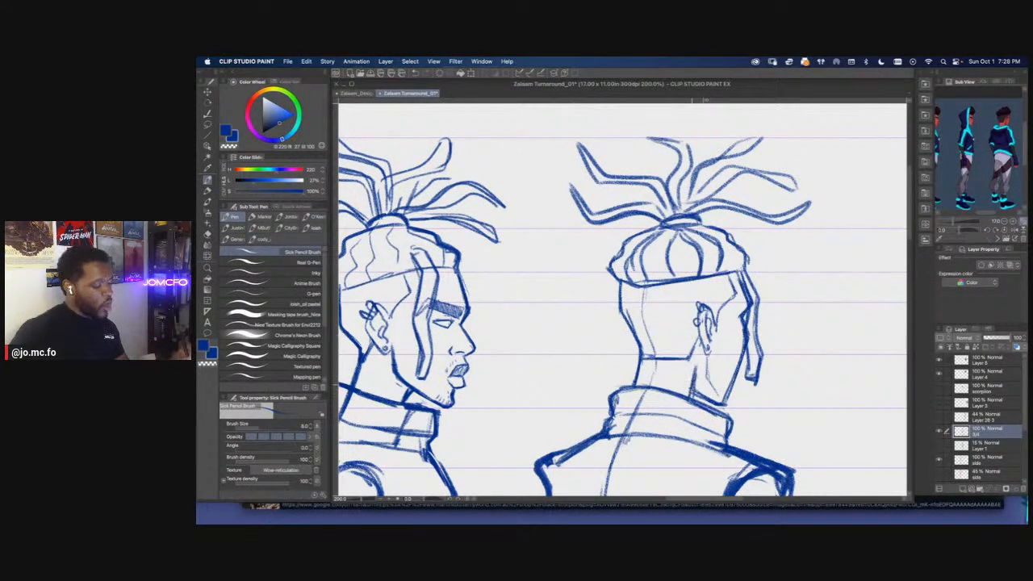
Thicken the outer contour of the rear view's near sleeve between the shoulder and the rolled cuff
{"action": "key", "text": "super+minus"}
{"action": "key", "text": "super+minus"}
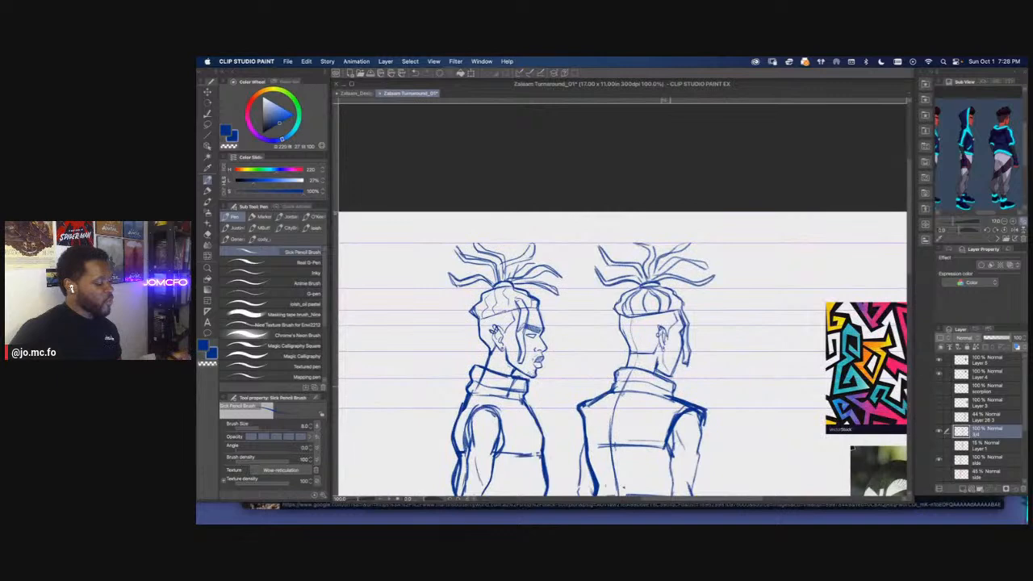
{"action": "key", "text": "super+minus"}
{"action": "key", "text": "super+minus"}
{"action": "left_click_drag", "start_coordinate": [508, 410], "coordinate": [610, 325]}
{"action": "left_click_drag", "start_coordinate": [598, 420], "coordinate": [582, 433]}
{"action": "key", "text": "super+plus"}
{"action": "key", "text": "super+plus"}
{"action": "left_click_drag", "start_coordinate": [671, 389], "coordinate": [649, 406]}
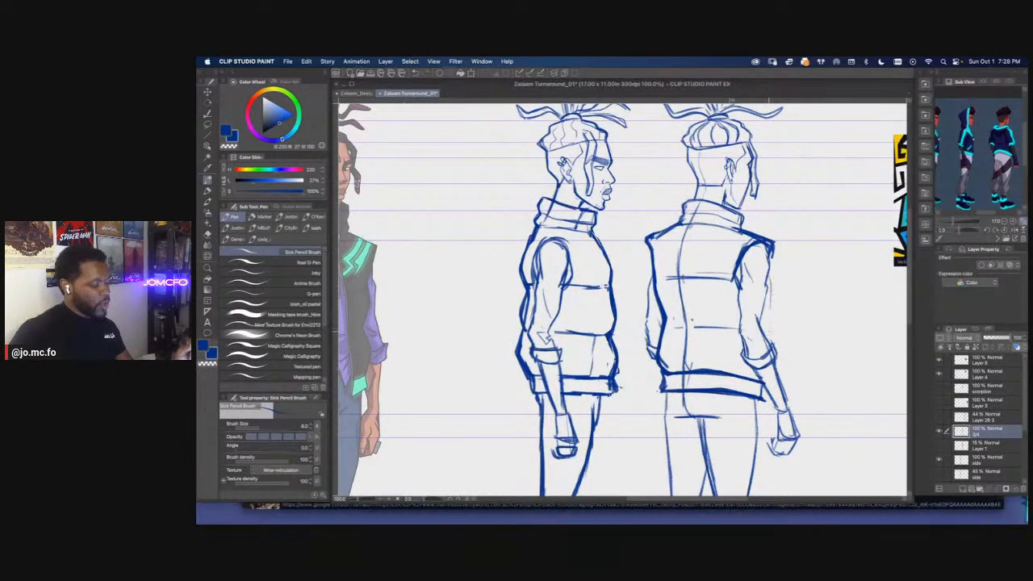
{"action": "mouse_move", "coordinate": [769, 288]}
{"action": "left_mouse_down"}
{"action": "mouse_move", "coordinate": [767, 328]}
{"action": "mouse_move", "coordinate": [773, 272]}
{"action": "mouse_move", "coordinate": [766, 338]}
{"action": "mouse_move", "coordinate": [774, 244]}
{"action": "mouse_move", "coordinate": [768, 325]}
{"action": "left_mouse_up"}
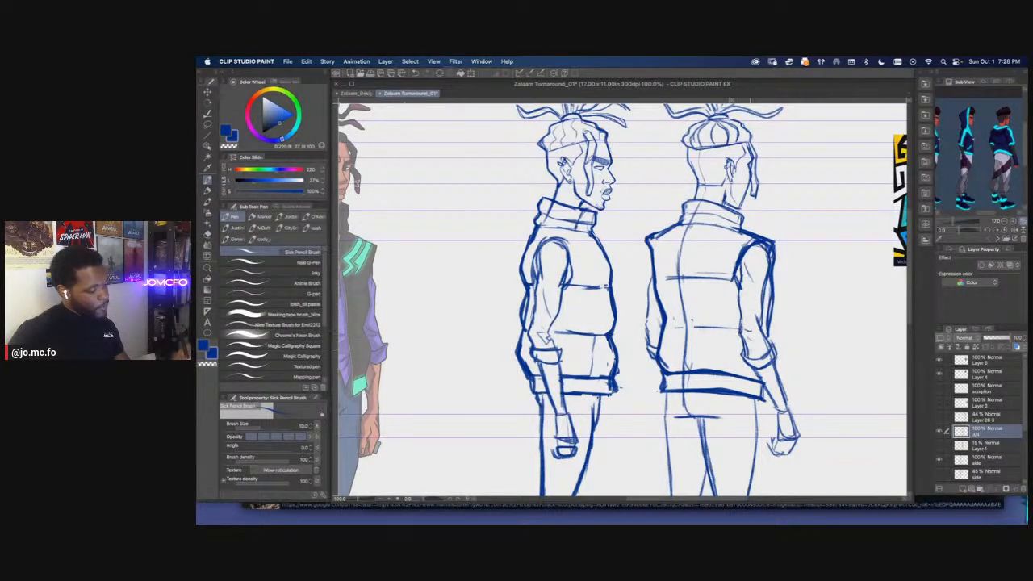
Define the fingers and outer edge of the rear view's near hand with a brush size of 12
{"action": "mouse_move", "coordinate": [662, 390]}
{"action": "left_mouse_down"}
{"action": "mouse_move", "coordinate": [645, 381]}
{"action": "mouse_move", "coordinate": [655, 405]}
{"action": "mouse_move", "coordinate": [669, 364]}
{"action": "mouse_move", "coordinate": [691, 370]}
{"action": "left_mouse_up"}
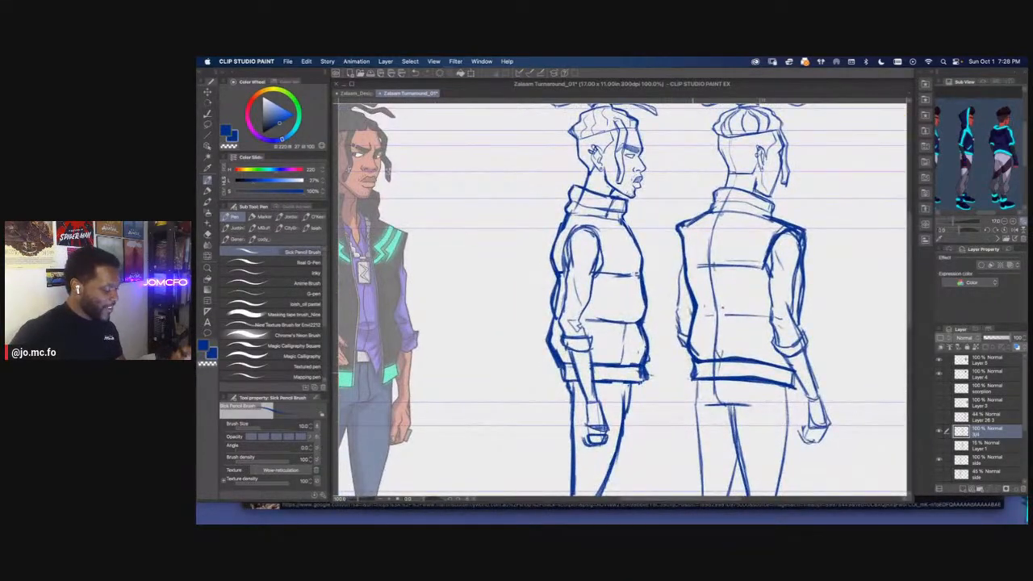
{"action": "scroll", "coordinate": [716, 382], "scroll_direction": "down", "scroll_amount": 1}
{"action": "scroll", "coordinate": [791, 400], "scroll_direction": "up", "scroll_amount": 1}
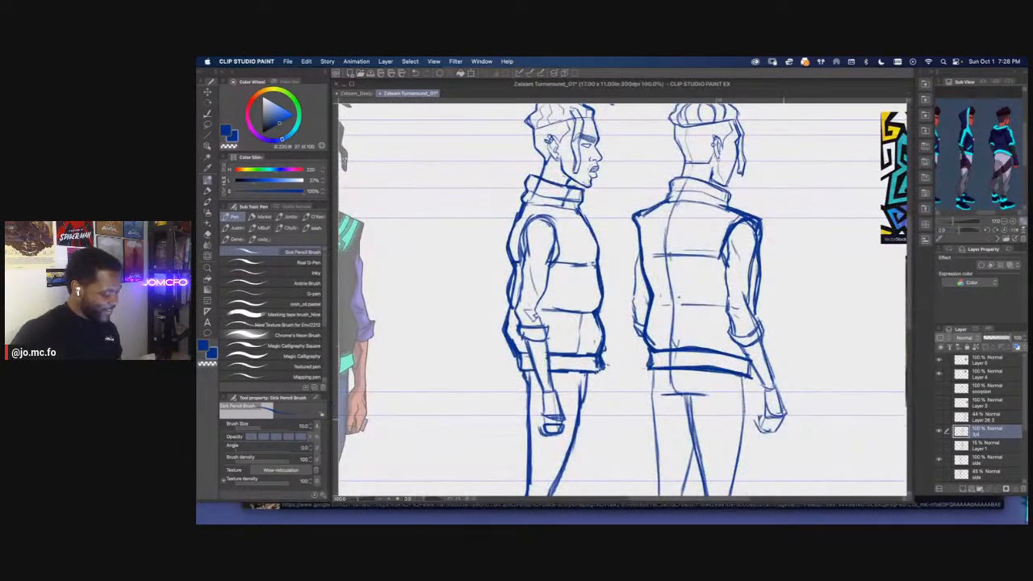
{"action": "left_click_drag", "start_coordinate": [781, 419], "coordinate": [765, 429]}
{"action": "left_click_drag", "start_coordinate": [775, 379], "coordinate": [787, 415]}
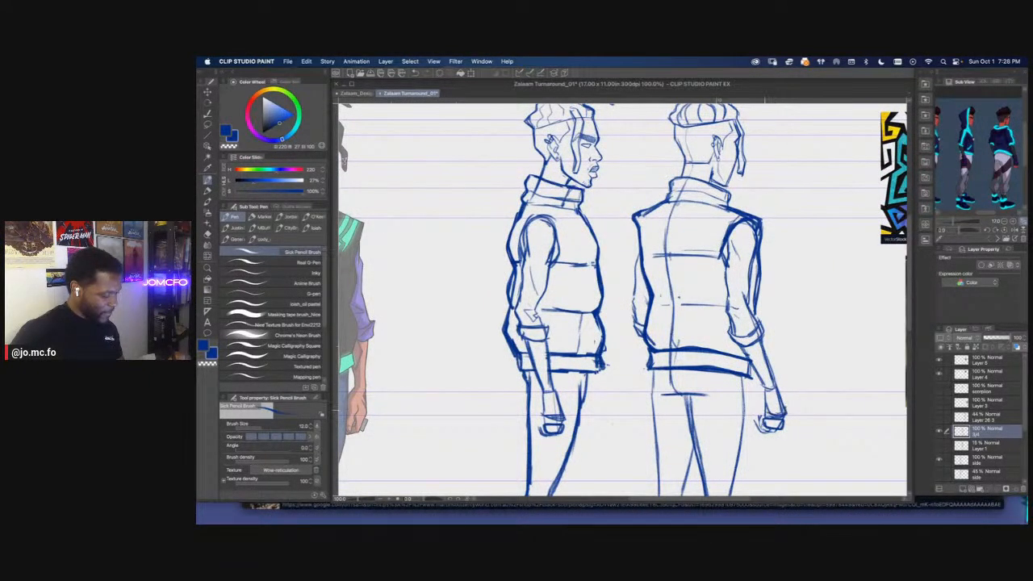
Reinforce the rear view's far shoe and the trouser line above its ankle with heavier pencil strokes
{"action": "scroll", "coordinate": [772, 394], "scroll_direction": "down", "scroll_amount": 2}
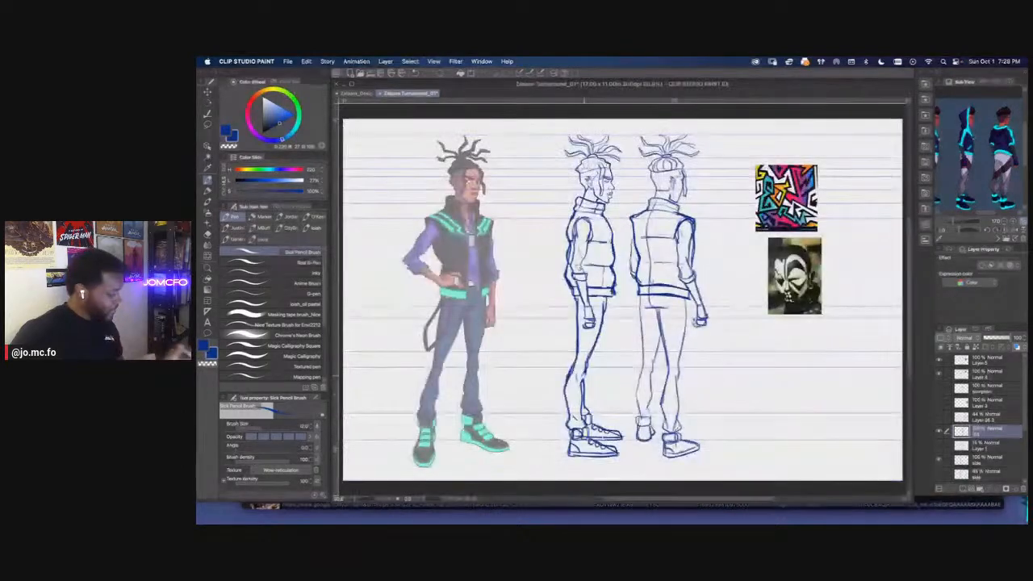
{"action": "scroll", "coordinate": [772, 395], "scroll_direction": "up", "scroll_amount": 2}
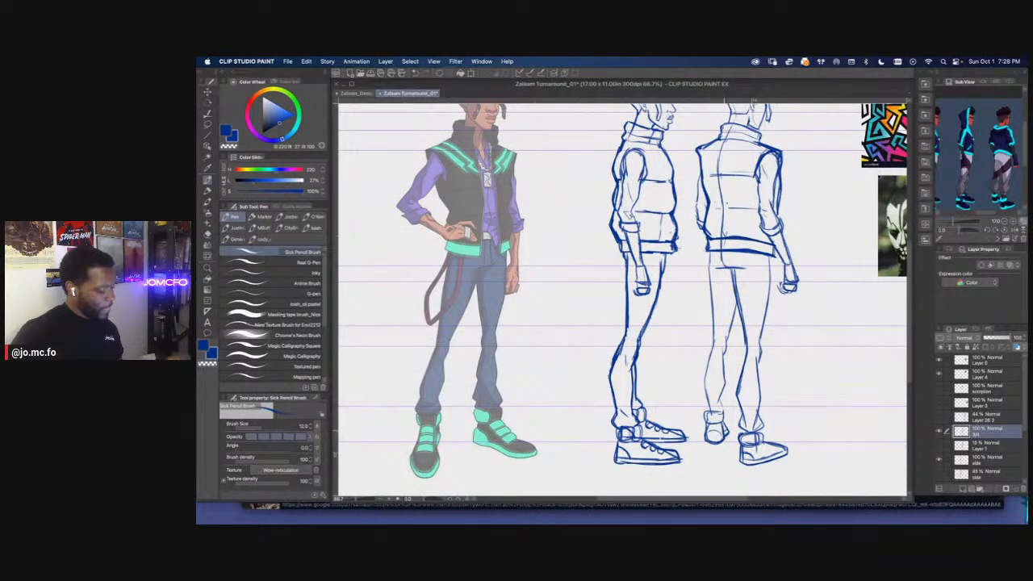
{"action": "left_click_drag", "start_coordinate": [705, 433], "coordinate": [717, 440]}
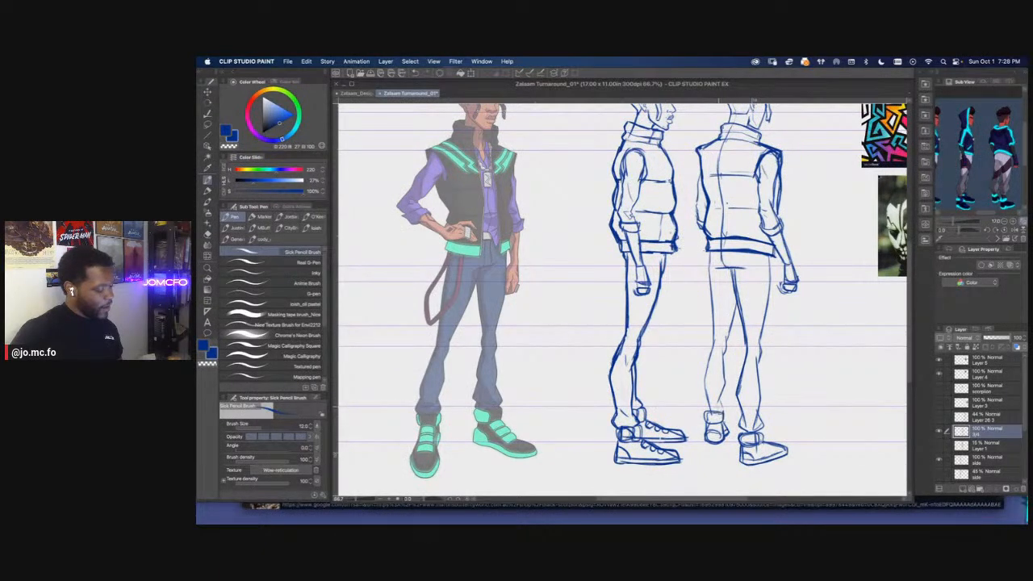
{"action": "key", "text": "]"}
{"action": "mouse_move", "coordinate": [720, 399]}
{"action": "left_mouse_down"}
{"action": "mouse_move", "coordinate": [723, 414]}
{"action": "mouse_move", "coordinate": [705, 413]}
{"action": "left_mouse_up"}
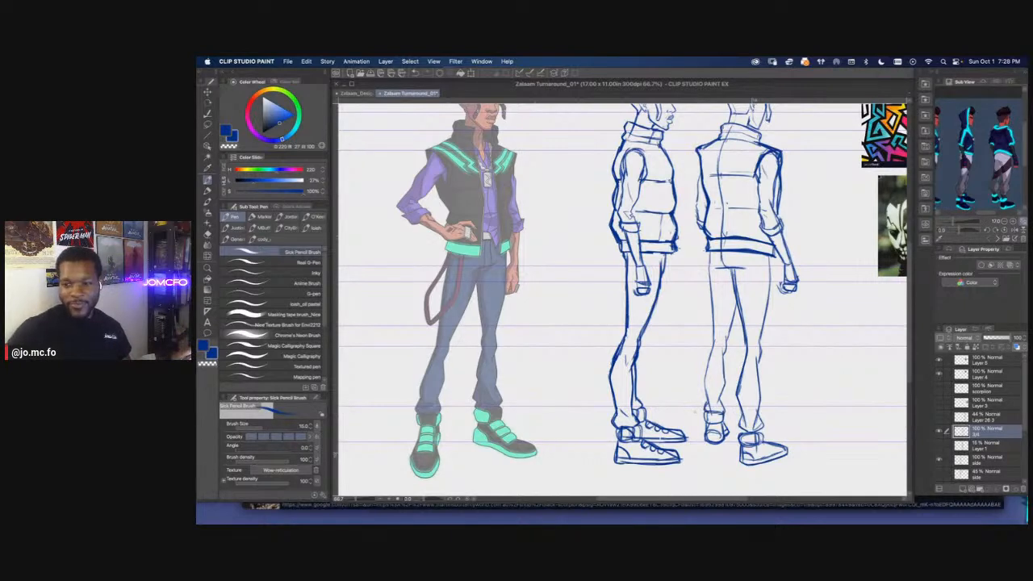
Review the whole turnaround sheet and the figures' legs, and save the document
{"action": "key", "text": "Tab"}
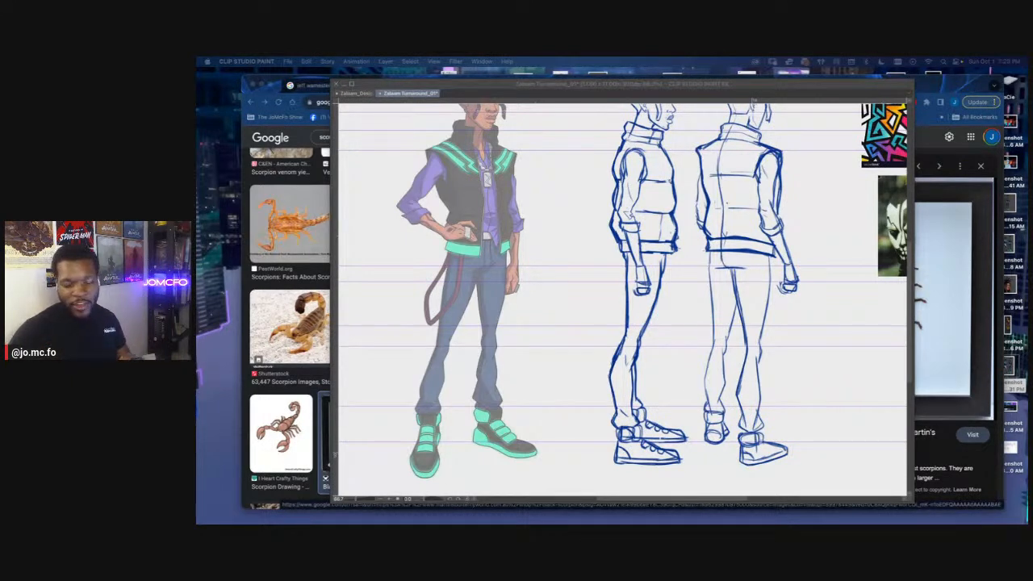
{"action": "left_click", "coordinate": [611, 293]}
{"action": "scroll", "coordinate": [643, 361], "scroll_direction": "down", "scroll_amount": 1}
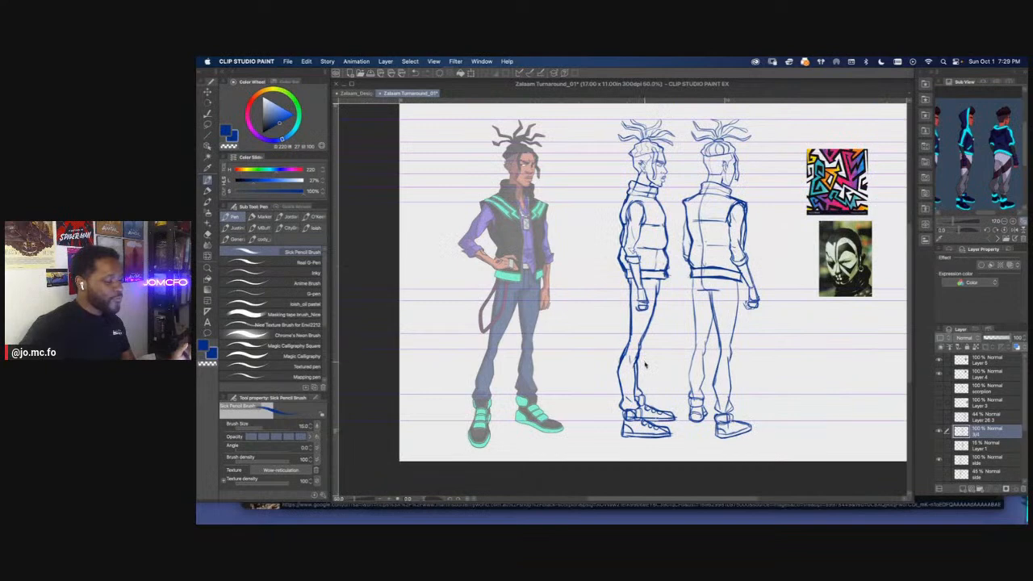
{"action": "scroll", "coordinate": [645, 365], "scroll_direction": "down", "scroll_amount": 1}
{"action": "mouse_move", "coordinate": [645, 363]}
{"action": "left_mouse_down"}
{"action": "mouse_move", "coordinate": [644, 394]}
{"action": "mouse_move", "coordinate": [644, 345]}
{"action": "left_mouse_up"}
{"action": "scroll", "coordinate": [643, 392], "scroll_direction": "up", "scroll_amount": 1}
{"action": "scroll", "coordinate": [682, 392], "scroll_direction": "up", "scroll_amount": 1}
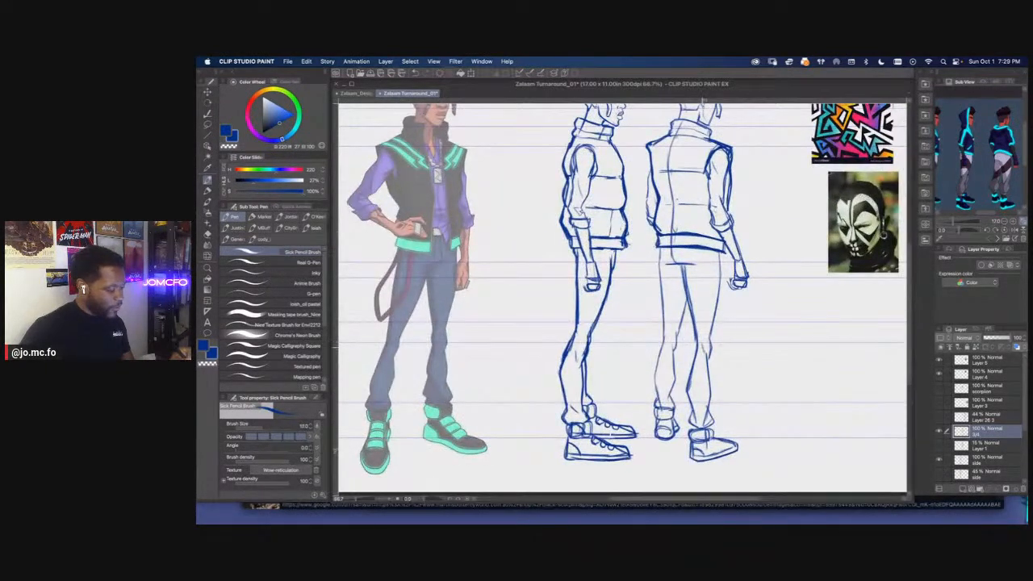
{"action": "scroll", "coordinate": [601, 375], "scroll_direction": "down", "scroll_amount": 1}
{"action": "left_click_drag", "start_coordinate": [585, 371], "coordinate": [617, 392]}
{"action": "key", "text": "super+s"}
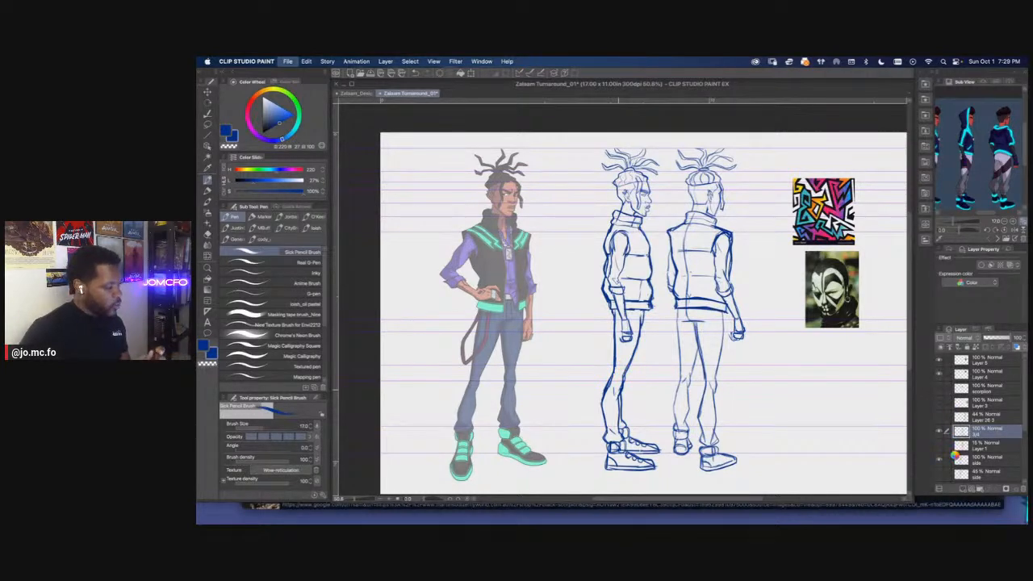
Show the side view's hidden construction layers and place the faint side layer above the 3/4 rear layer
{"action": "scroll", "coordinate": [947, 434], "scroll_direction": "down", "scroll_amount": 3}
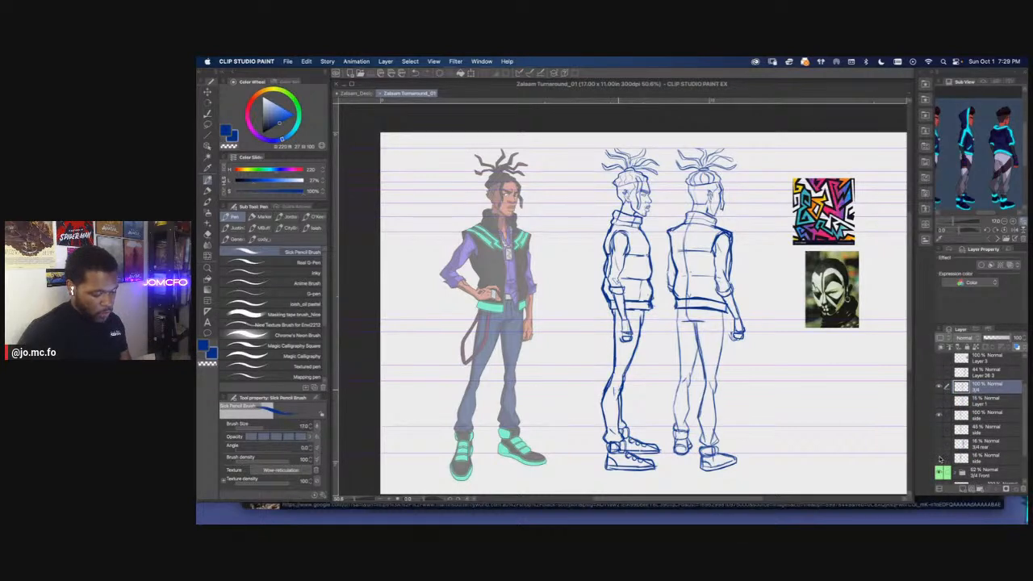
{"action": "left_click", "coordinate": [939, 460]}
{"action": "left_click", "coordinate": [975, 459]}
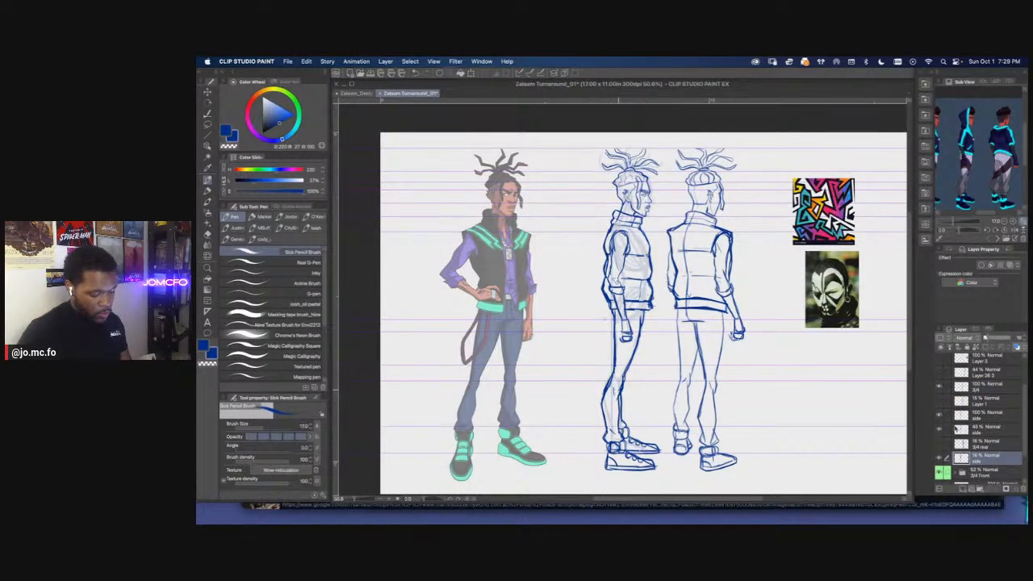
{"action": "left_click", "coordinate": [974, 420]}
{"action": "left_click_drag", "start_coordinate": [978, 459], "coordinate": [972, 437]}
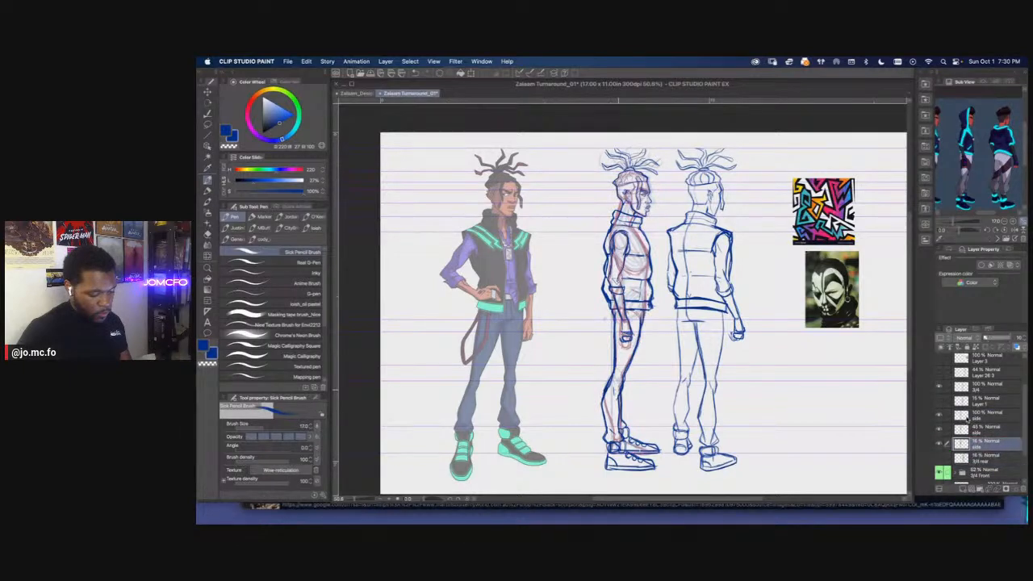
Group the three side-view layers in a new folder named "side", collapse the folder and hide it
{"action": "right_click", "coordinate": [959, 425]}
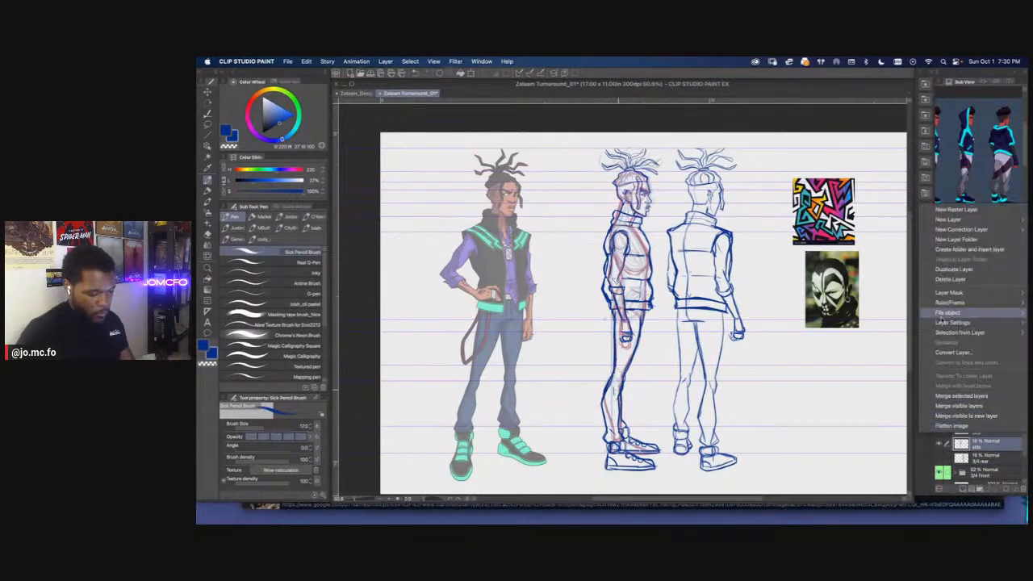
{"action": "left_click", "coordinate": [969, 249]}
{"action": "type", "text": "side"}
{"action": "key", "text": "Return"}
{"action": "left_click", "coordinate": [955, 416]}
{"action": "left_click", "coordinate": [940, 416]}
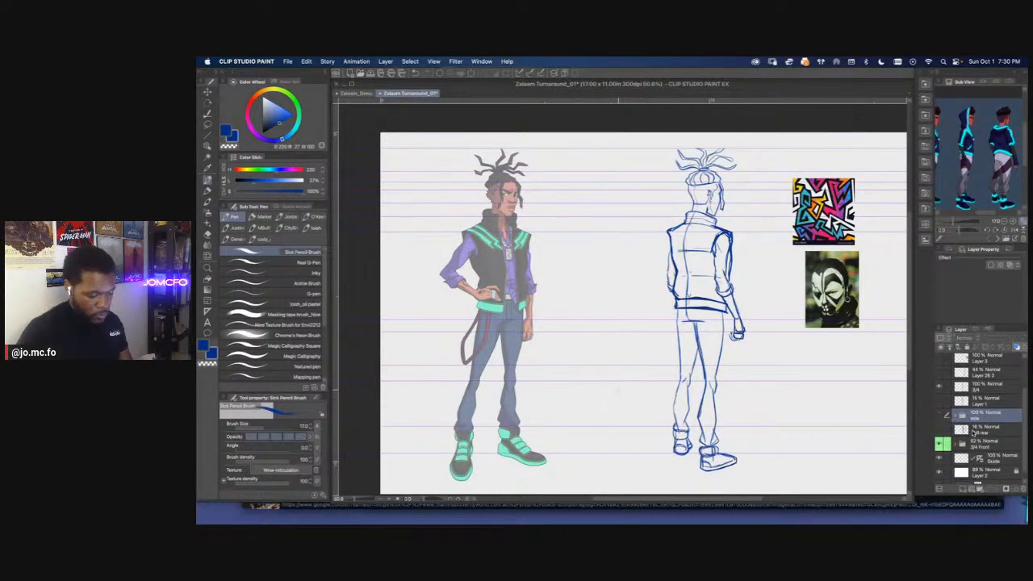
Show the faint 3/4 rear construction layer above the side folder and shift its figure into line with the blue rear drawing
{"action": "left_click", "coordinate": [941, 415]}
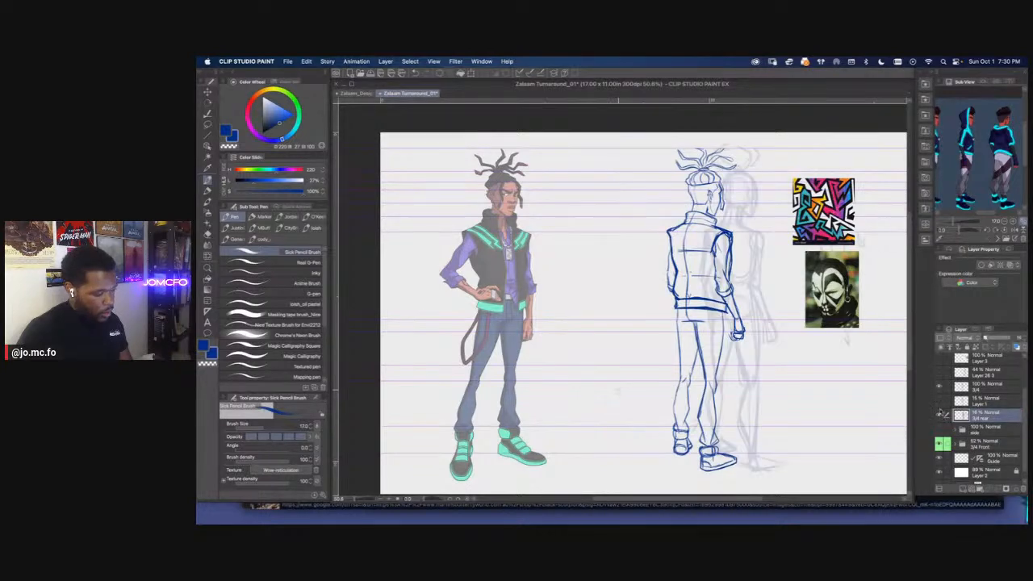
{"action": "key", "text": "super+t"}
{"action": "left_click_drag", "start_coordinate": [751, 344], "coordinate": [718, 340]}
{"action": "key", "text": "Return"}
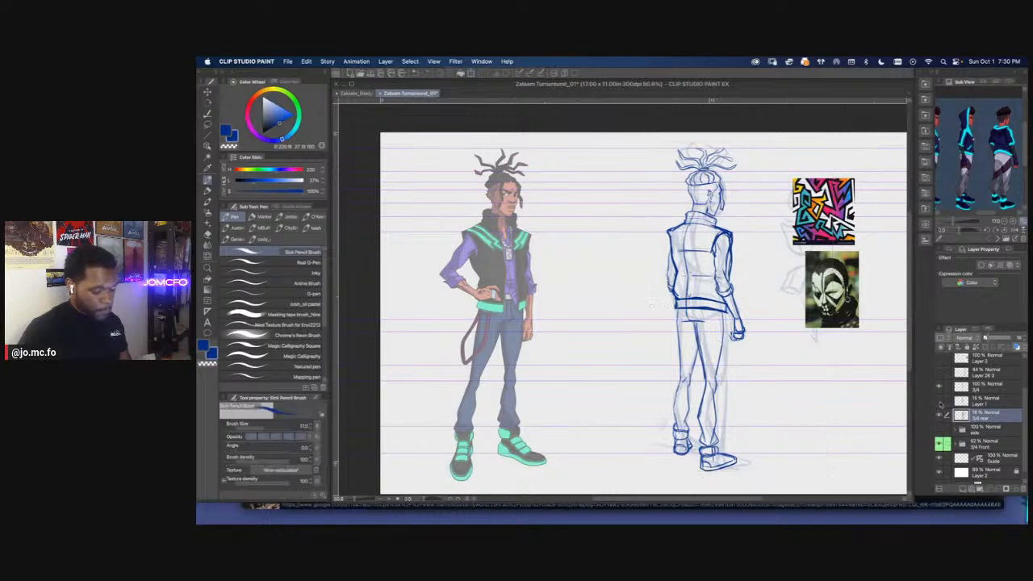
Show the remaining construction layers and group the 3/4, Layer 1 and 3/4 rear layers in a folder named "3/4 rear"
{"action": "left_click", "coordinate": [940, 374]}
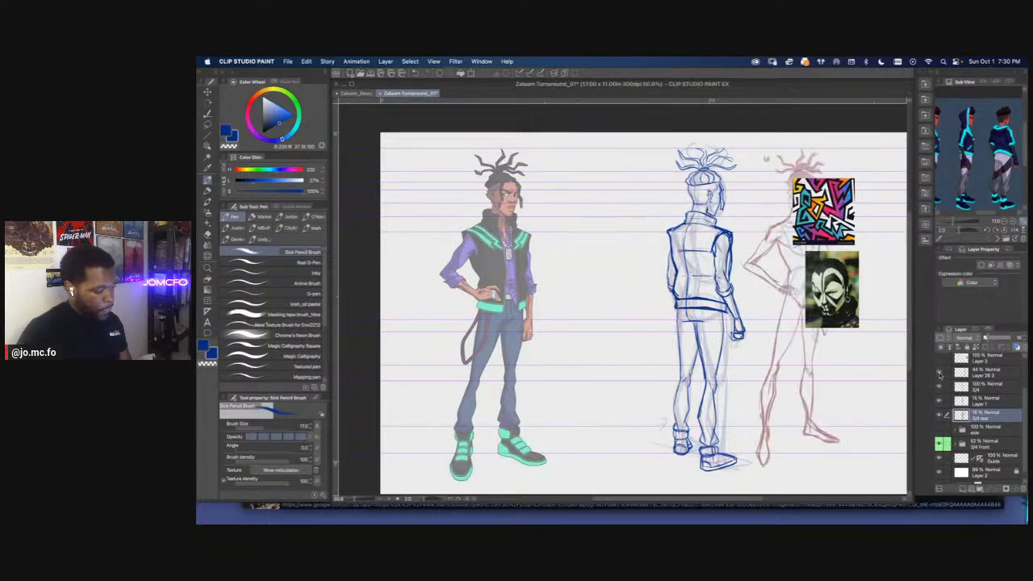
{"action": "right_click", "coordinate": [978, 394]}
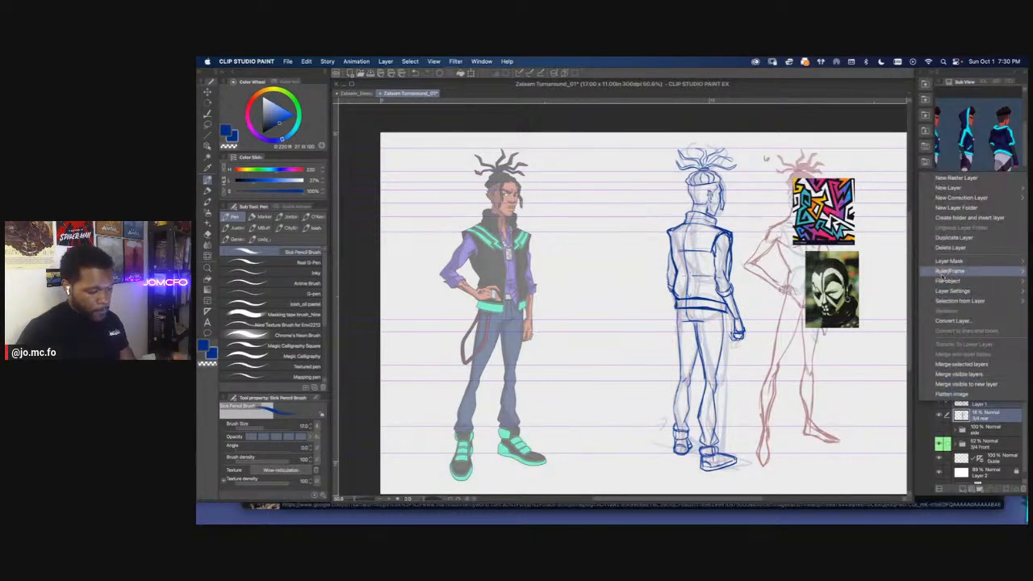
{"action": "left_click", "coordinate": [944, 218]}
{"action": "type", "text": "3/4 rear"}
{"action": "key", "text": "Return"}
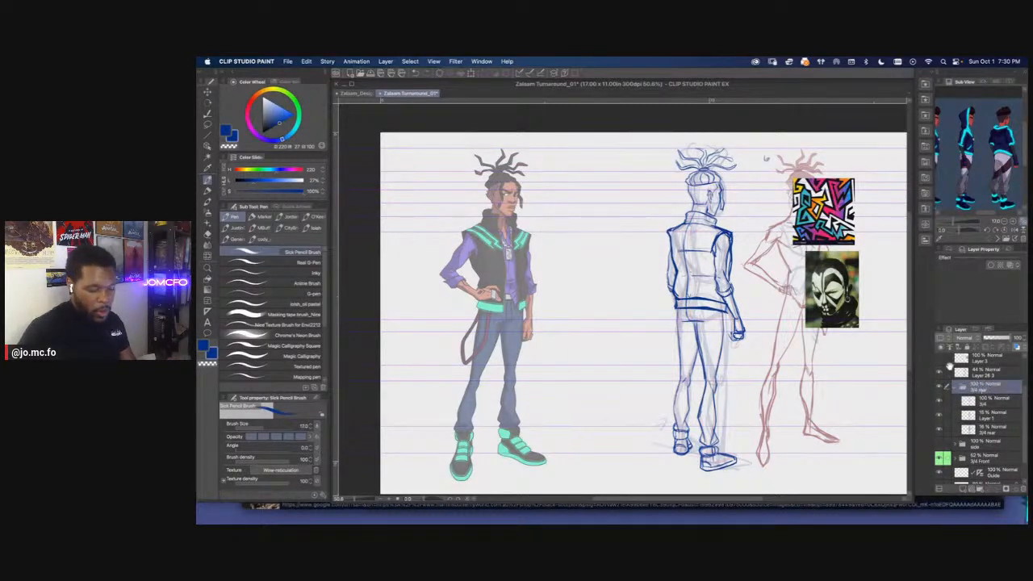
Collapse the 3/4 rear folder, check its content by toggling its visibility, and show both it and the side folder
{"action": "left_click", "coordinate": [956, 388]}
{"action": "left_click", "coordinate": [940, 405]}
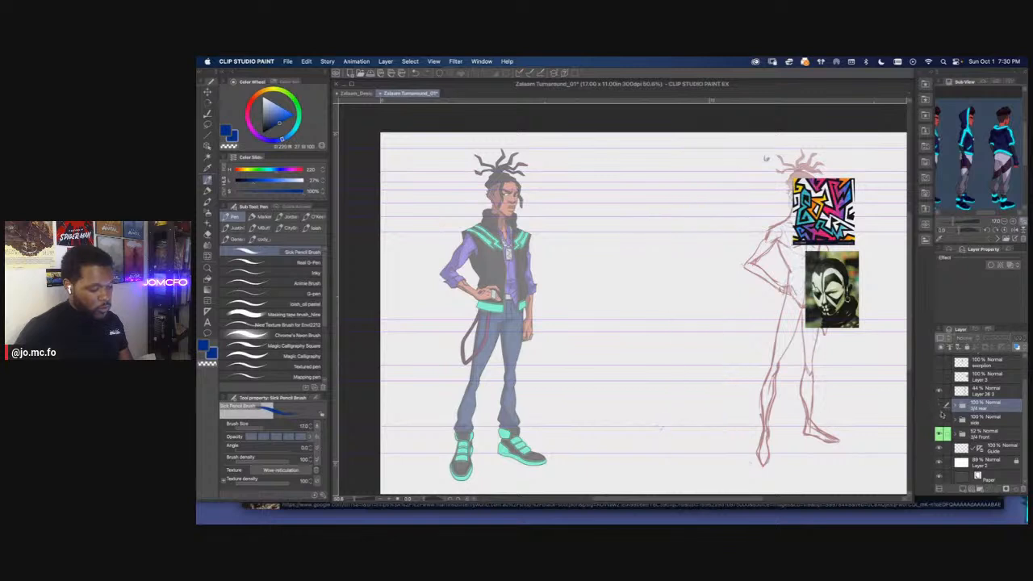
{"action": "left_click", "coordinate": [941, 420]}
{"action": "left_click", "coordinate": [939, 406]}
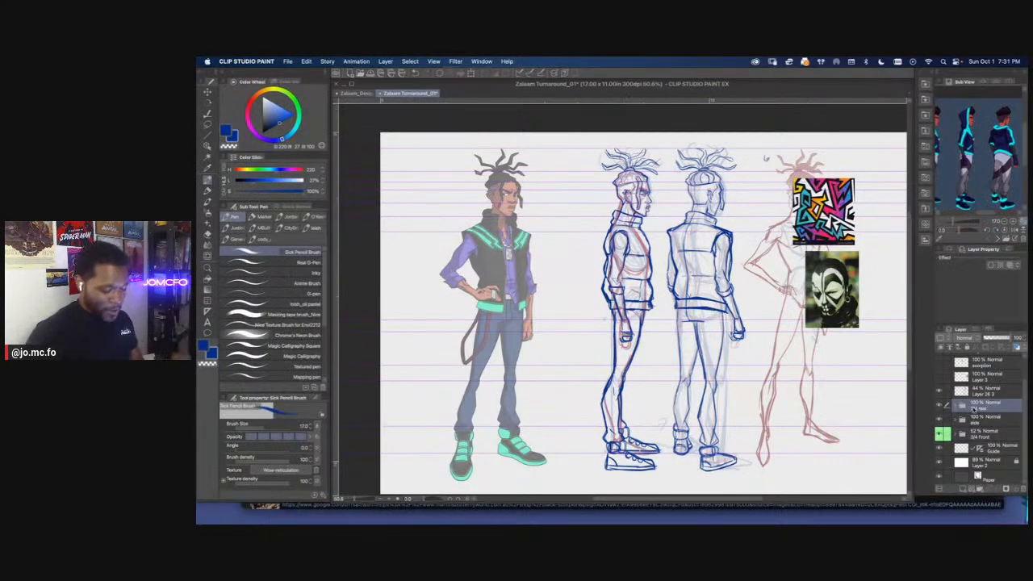
Move the whole side folder horizontally so the side view stands closer to the colored front view
{"action": "left_click", "coordinate": [975, 420]}
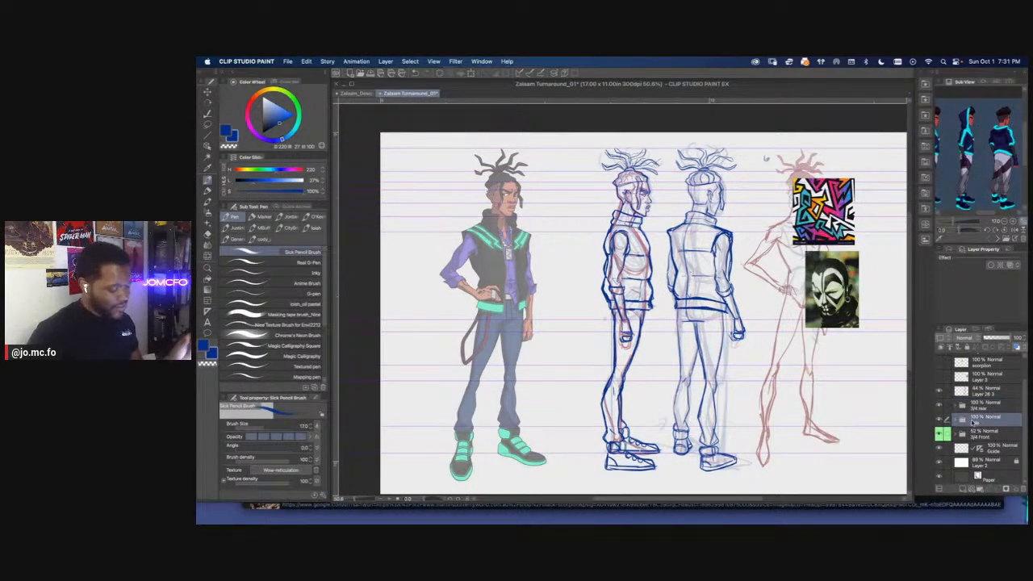
{"action": "key", "text": "super+t"}
{"action": "left_click_drag", "start_coordinate": [624, 354], "coordinate": [580, 354]}
{"action": "key", "text": "Return"}
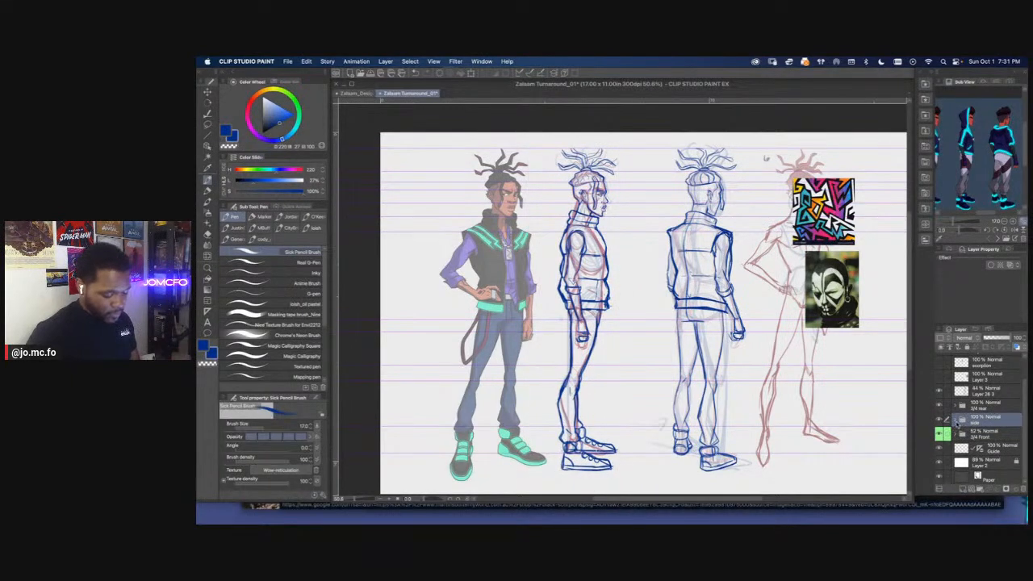
Hide the red construction layer in the side folder and lower the topmost side sketch layer's opacity to 27%
{"action": "left_click", "coordinate": [956, 421]}
{"action": "left_click", "coordinate": [940, 450]}
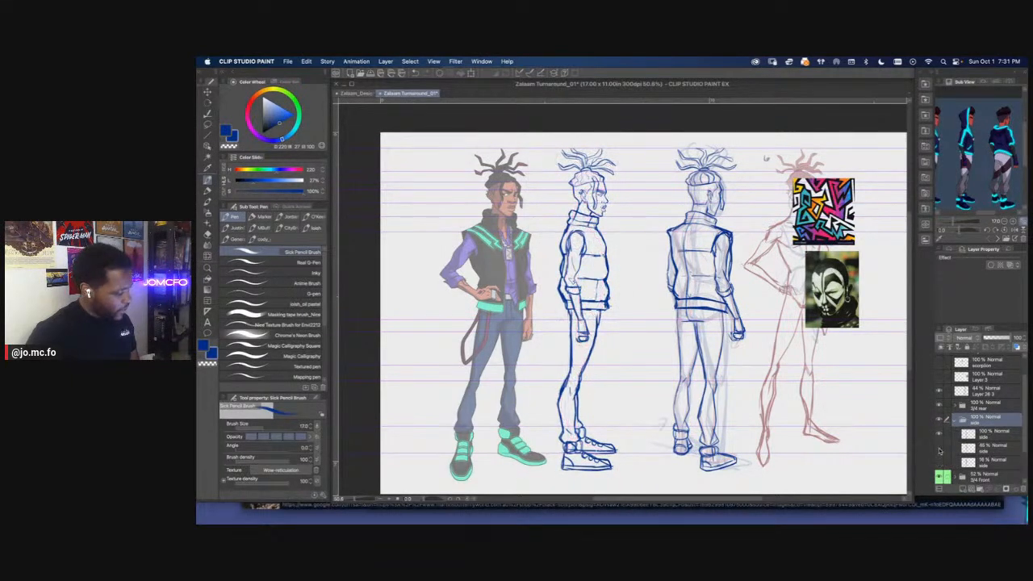
{"action": "key", "text": "super+plus"}
{"action": "key", "text": "super+plus"}
{"action": "left_click_drag", "start_coordinate": [562, 254], "coordinate": [671, 349]}
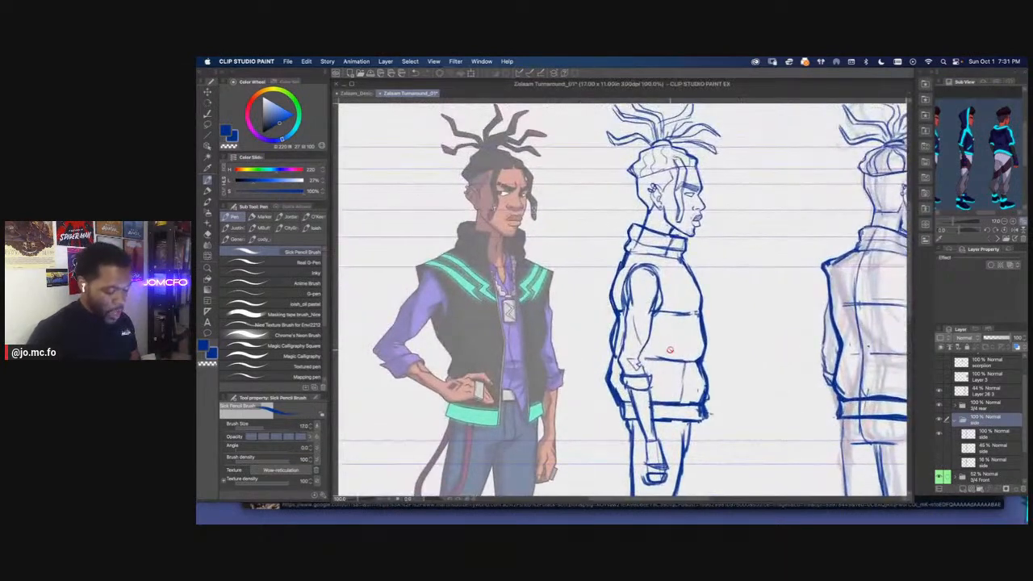
{"action": "left_click", "coordinate": [987, 435]}
{"action": "left_click_drag", "start_coordinate": [1000, 338], "coordinate": [992, 339]}
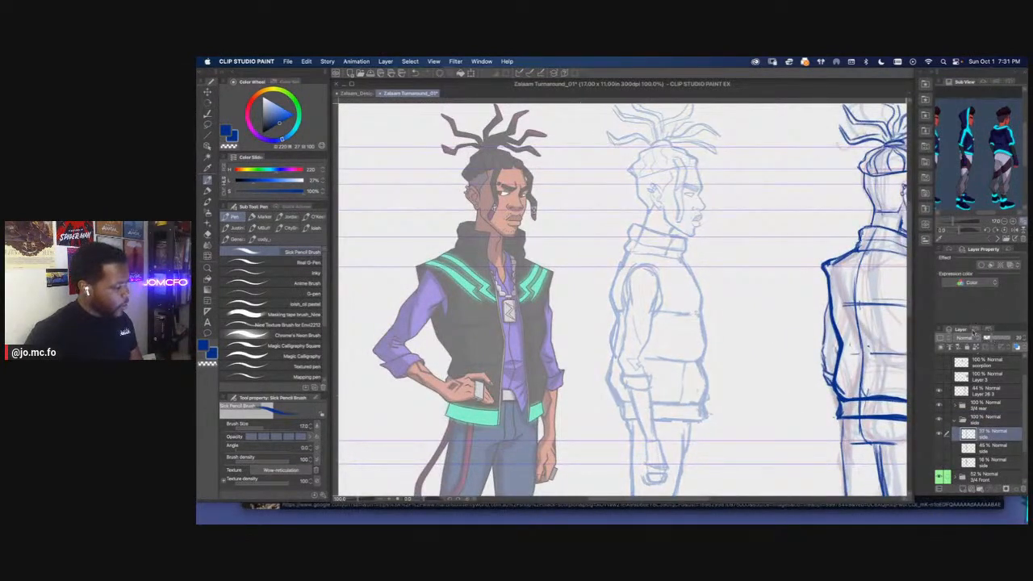
{"action": "key", "text": "super+plus"}
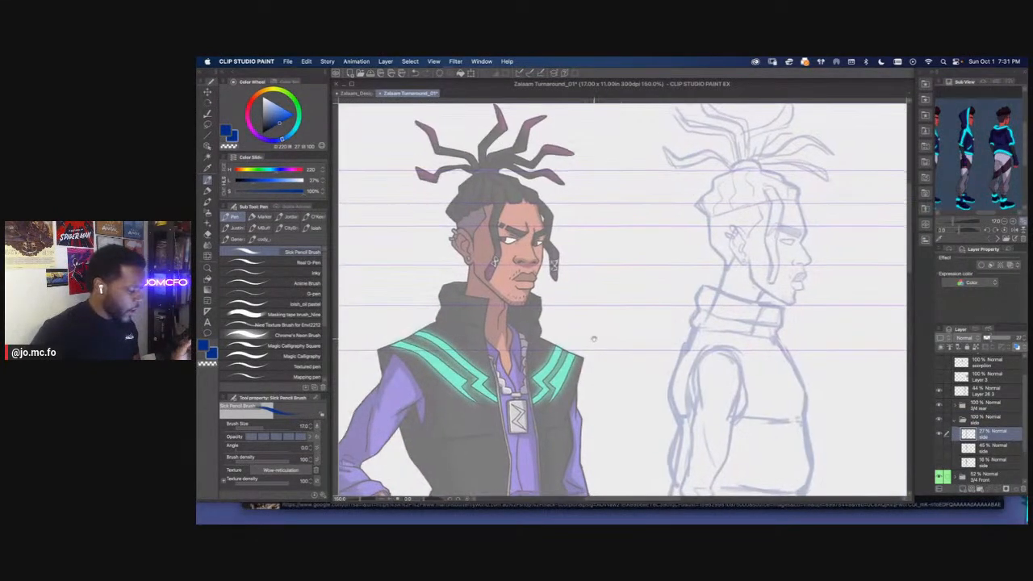
Try moving the faded side sketch over the colored front view to compare them, and undo the move
{"action": "key", "text": "super+t"}
{"action": "left_click_drag", "start_coordinate": [750, 339], "coordinate": [487, 339]}
{"action": "left_click_drag", "start_coordinate": [484, 385], "coordinate": [673, 371]}
{"action": "key", "text": "super+z"}
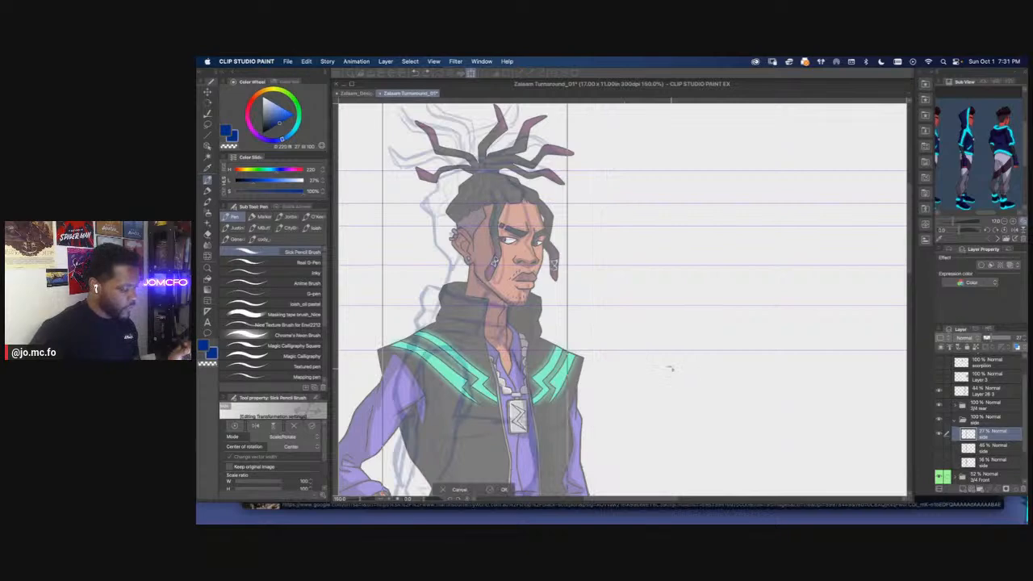
{"action": "key", "text": "super+z"}
{"action": "key", "text": "Return"}
Add a short stroke beneath the side view's chin with a smaller Sick Pencil Brush
{"action": "scroll", "coordinate": [780, 293], "scroll_direction": "up", "scroll_amount": 3}
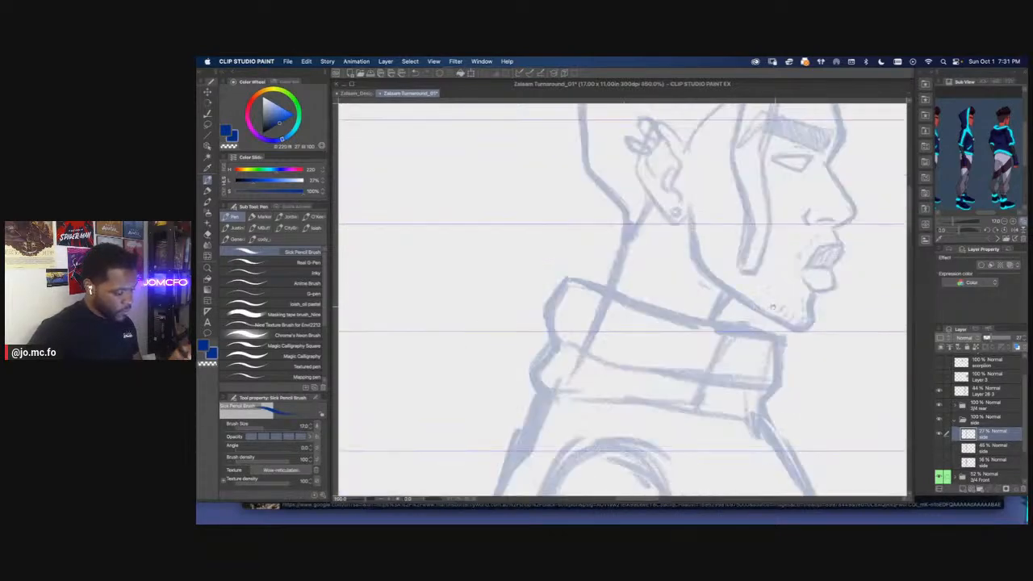
{"action": "left_click_drag", "start_coordinate": [779, 305], "coordinate": [712, 305]}
{"action": "key", "text": "p"}
{"action": "key", "text": "bracketleft"}
{"action": "key", "text": "bracketleft"}
{"action": "key", "text": "bracketleft"}
{"action": "key", "text": "bracketleft"}
{"action": "key", "text": "bracketleft"}
{"action": "left_click_drag", "start_coordinate": [696, 317], "coordinate": [712, 325]}
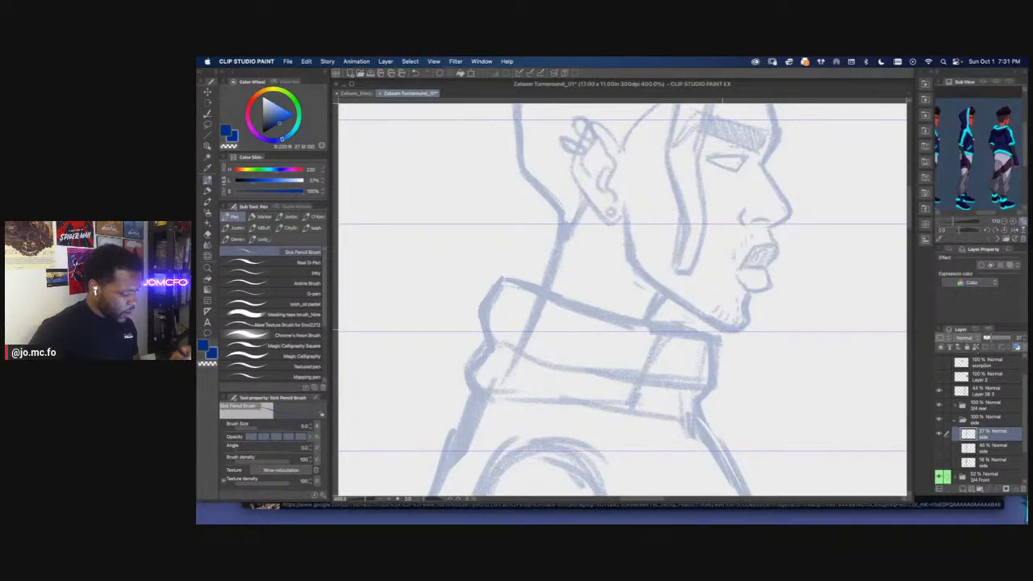
{"action": "scroll", "coordinate": [405, 297], "scroll_direction": "down", "scroll_amount": 2}
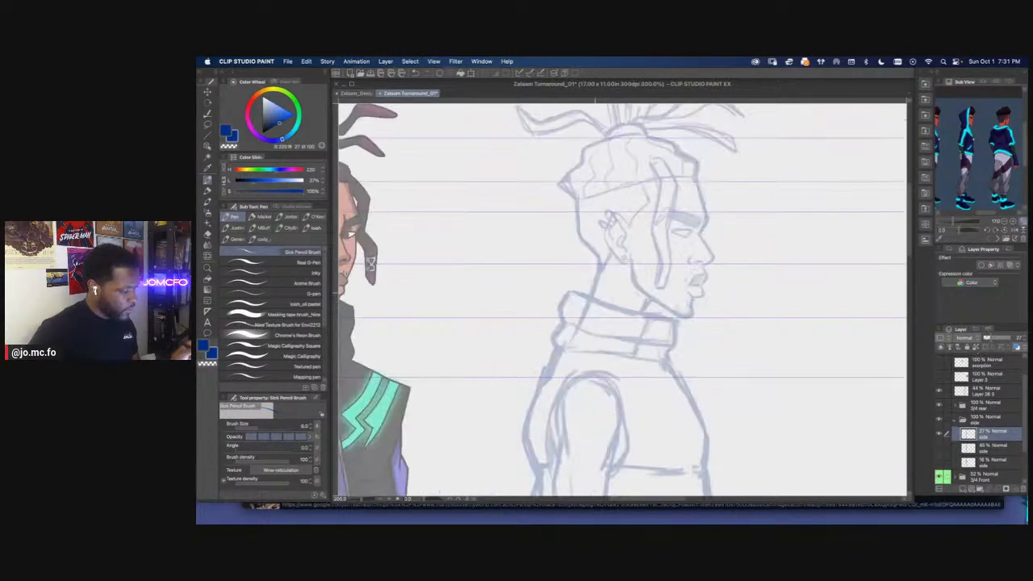
{"action": "left_click_drag", "start_coordinate": [587, 303], "coordinate": [619, 317]}
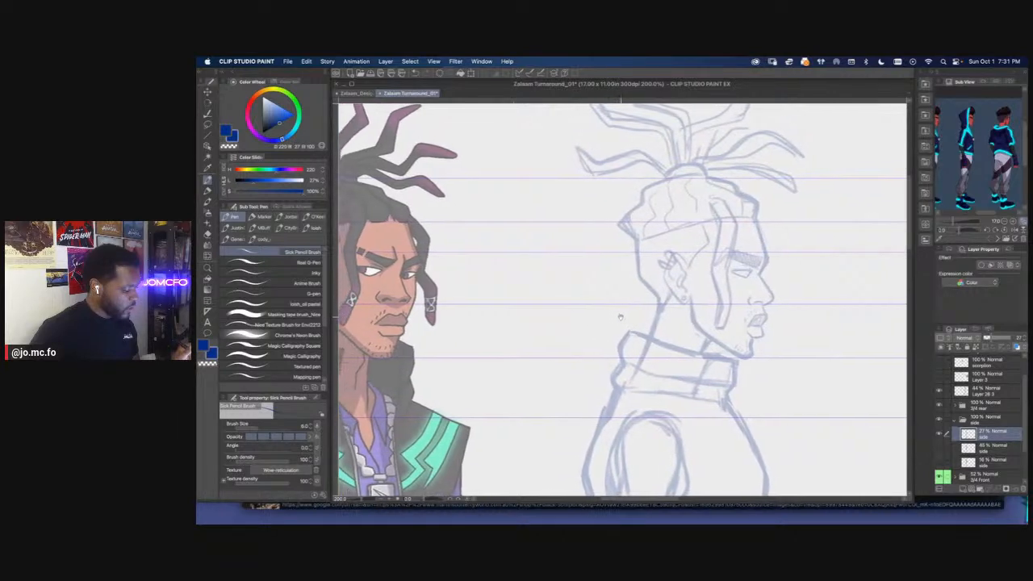
{"action": "scroll", "coordinate": [696, 307], "scroll_direction": "up", "scroll_amount": 2}
{"action": "key", "text": "m"}
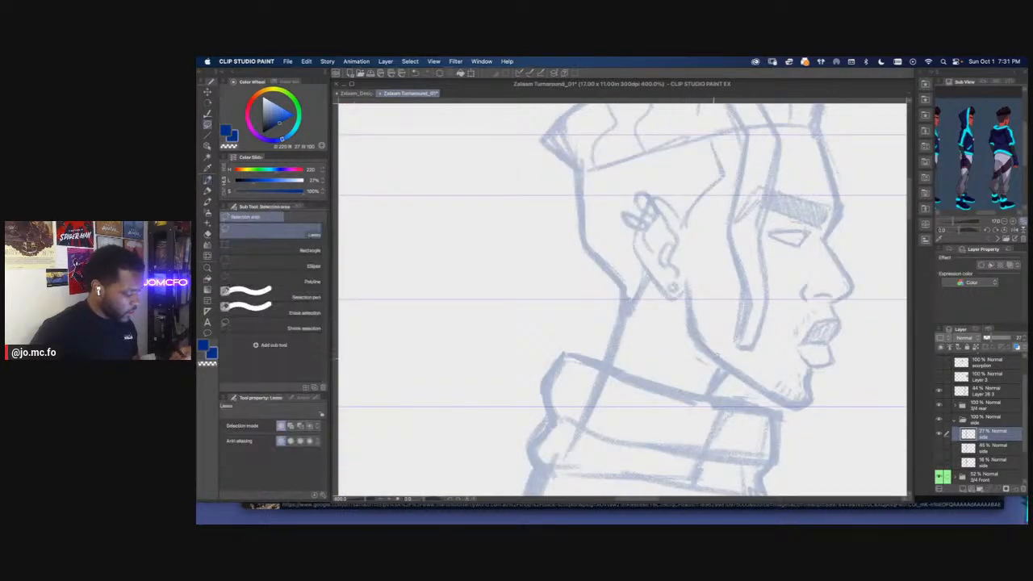
{"action": "key", "text": "p"}
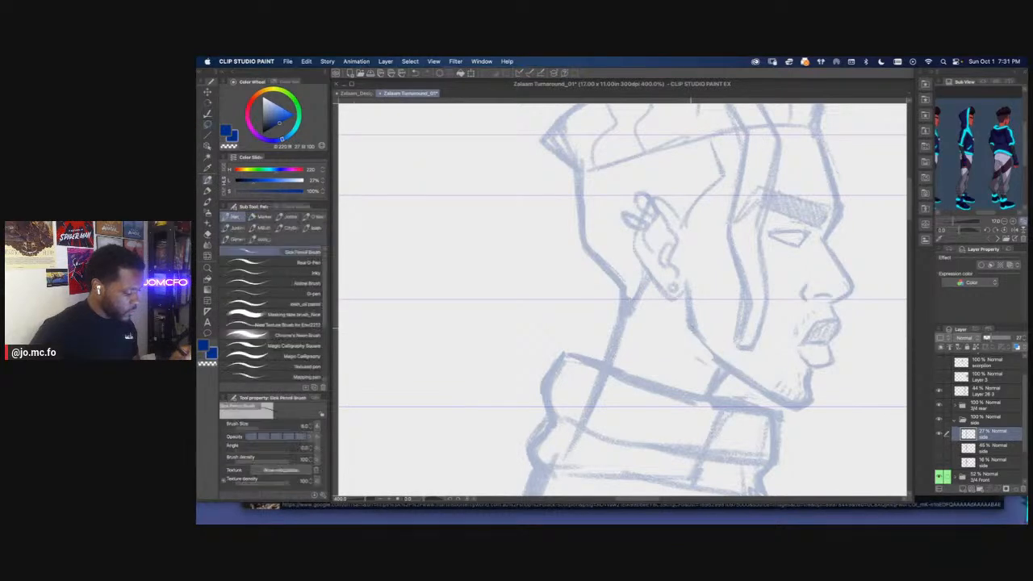
{"action": "scroll", "coordinate": [684, 316], "scroll_direction": "down", "scroll_amount": 2}
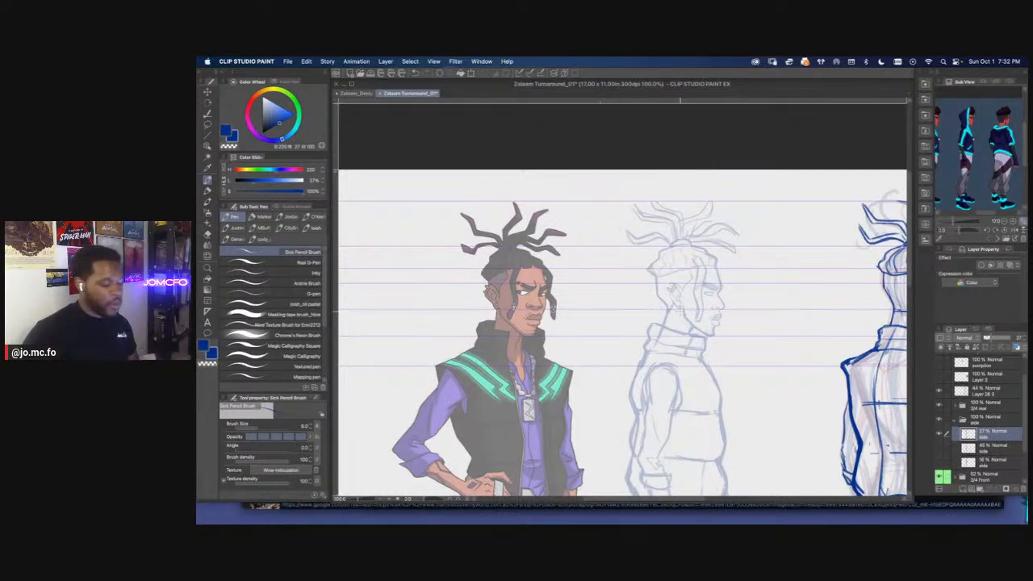
Lasso the side view's jawline and adjust its curve with Mesh Transformation
{"action": "scroll", "coordinate": [682, 314], "scroll_direction": "up", "scroll_amount": 4}
{"action": "scroll", "coordinate": [680, 339], "scroll_direction": "up", "scroll_amount": 4}
{"action": "key", "text": "m"}
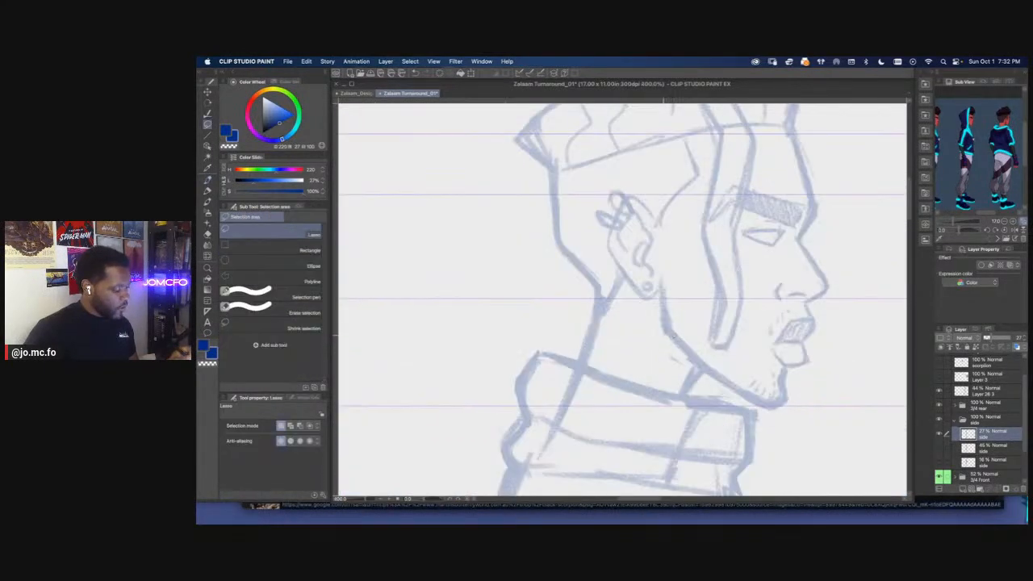
{"action": "mouse_move", "coordinate": [767, 391]}
{"action": "left_mouse_down"}
{"action": "mouse_move", "coordinate": [710, 375]}
{"action": "mouse_move", "coordinate": [653, 325]}
{"action": "left_mouse_up"}
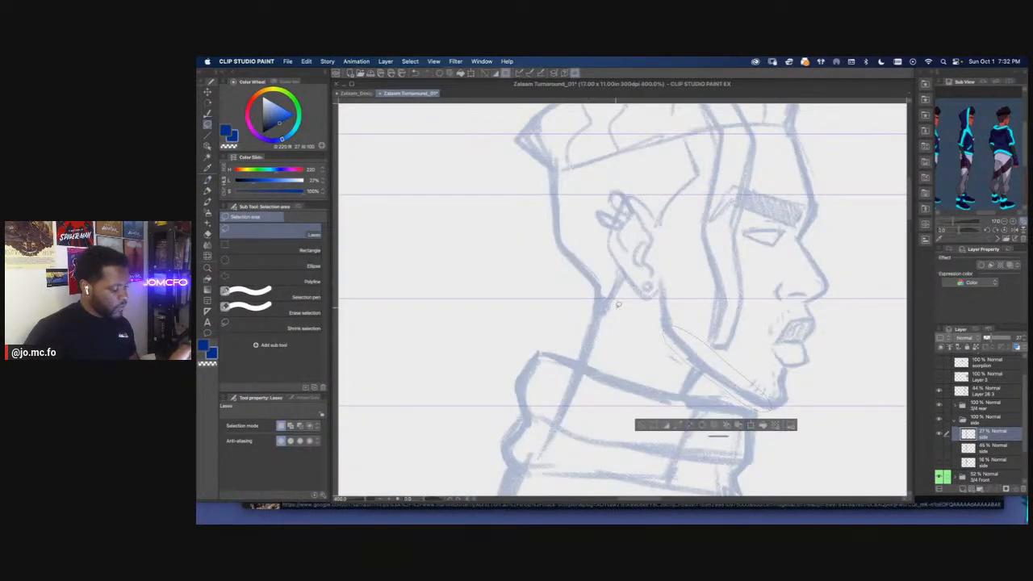
{"action": "left_click", "coordinate": [313, 63]}
{"action": "mouse_move", "coordinate": [325, 280]}
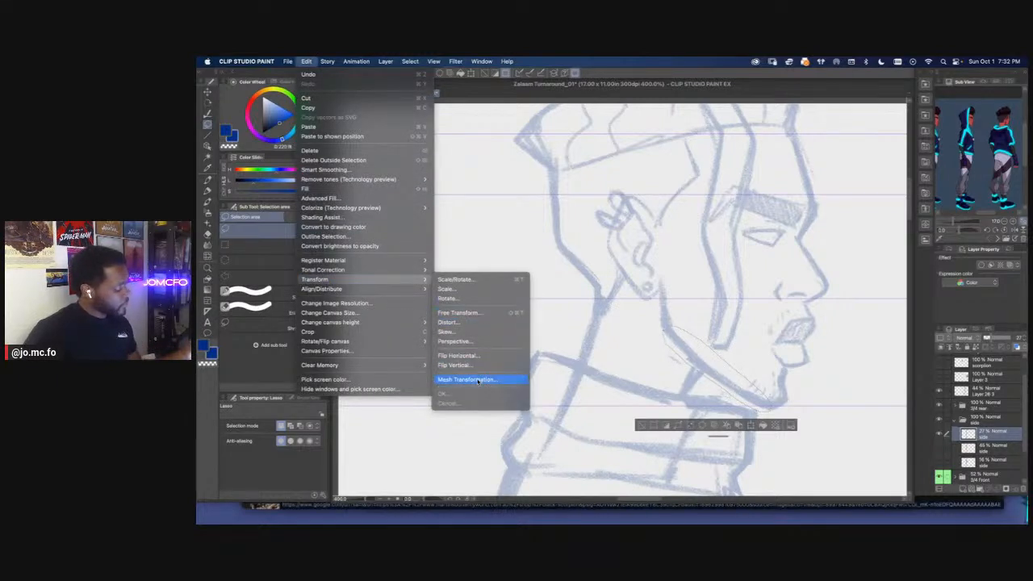
{"action": "left_click", "coordinate": [478, 380]}
{"action": "left_click_drag", "start_coordinate": [700, 383], "coordinate": [732, 380]}
{"action": "key", "text": "Return"}
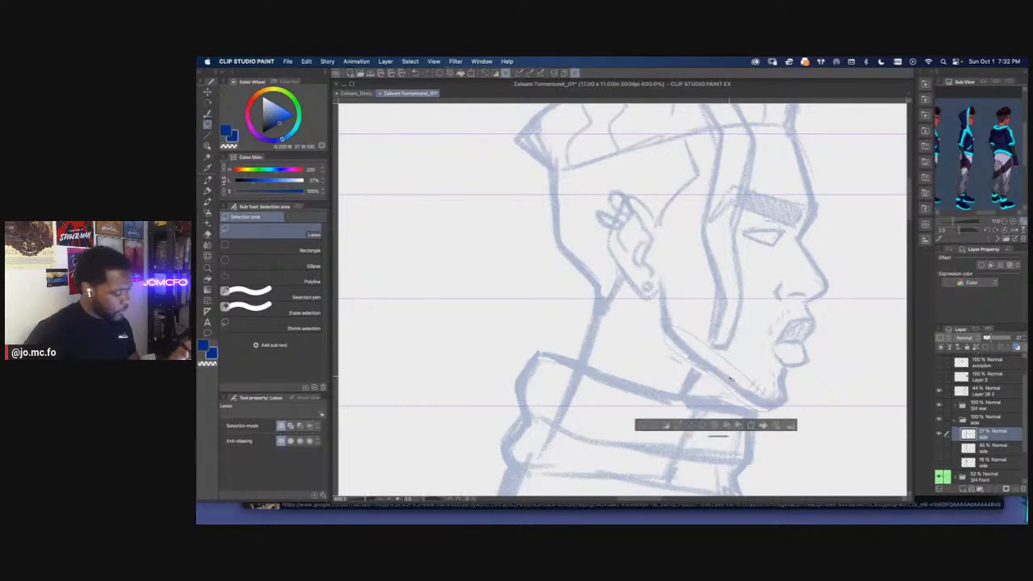
Set the side sketch layer's opacity to 40% and add a new vector layer above it
{"action": "key", "text": "p"}
{"action": "key", "text": "super+0"}
{"action": "left_click_drag", "start_coordinate": [393, 315], "coordinate": [534, 343]}
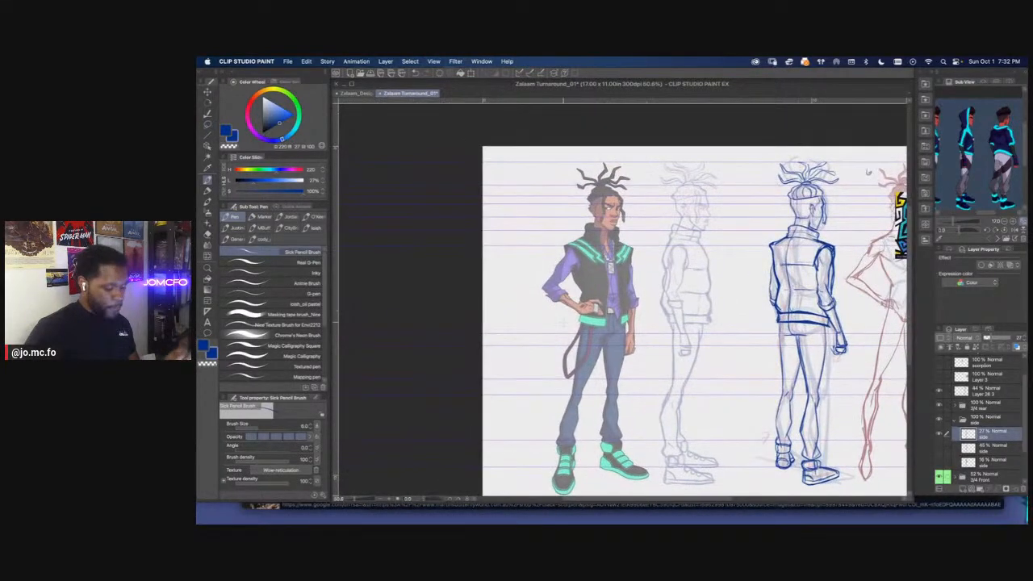
{"action": "left_click", "coordinate": [992, 340]}
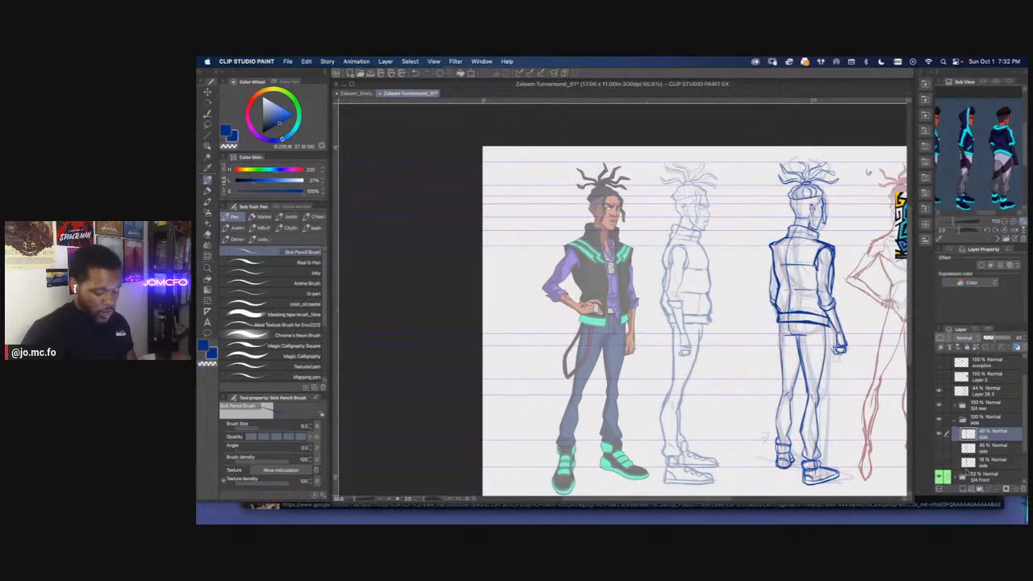
{"action": "left_click", "coordinate": [972, 490]}
Lower the opacity of the side sketch beneath the new vector layer to 29%
{"action": "key", "text": "super+plus"}
{"action": "key", "text": "super+plus"}
{"action": "left_click_drag", "start_coordinate": [668, 272], "coordinate": [624, 409]}
{"action": "left_click", "coordinate": [982, 449]}
{"action": "left_click", "coordinate": [992, 338]}
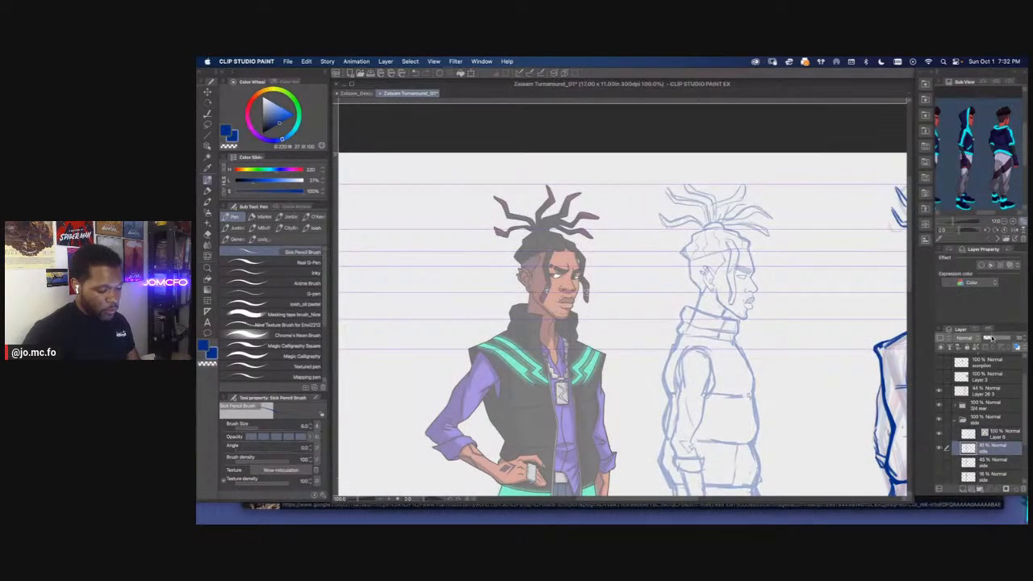
Make the new vector layer active and choose the Real G-Pen for inking the side view's head
{"action": "left_click", "coordinate": [994, 434]}
{"action": "left_click", "coordinate": [207, 191]}
{"action": "key", "text": "super+plus"}
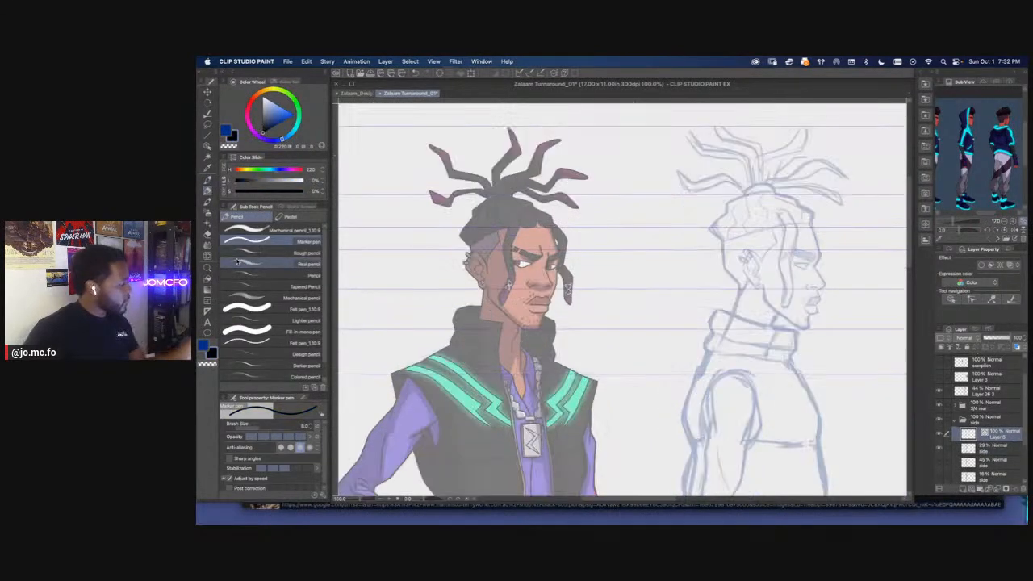
{"action": "mouse_move", "coordinate": [802, 232]}
{"action": "left_mouse_down"}
{"action": "mouse_move", "coordinate": [738, 272]}
{"action": "mouse_move", "coordinate": [675, 292]}
{"action": "mouse_move", "coordinate": [602, 257]}
{"action": "left_mouse_up"}
{"action": "key", "text": "super+plus"}
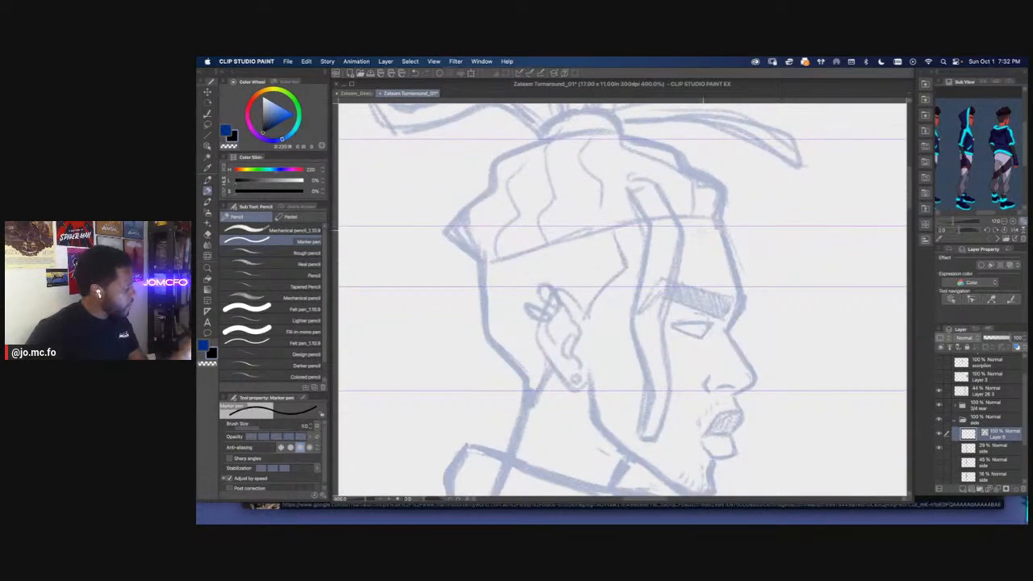
{"action": "key", "text": "p"}
{"action": "left_click", "coordinate": [284, 271]}
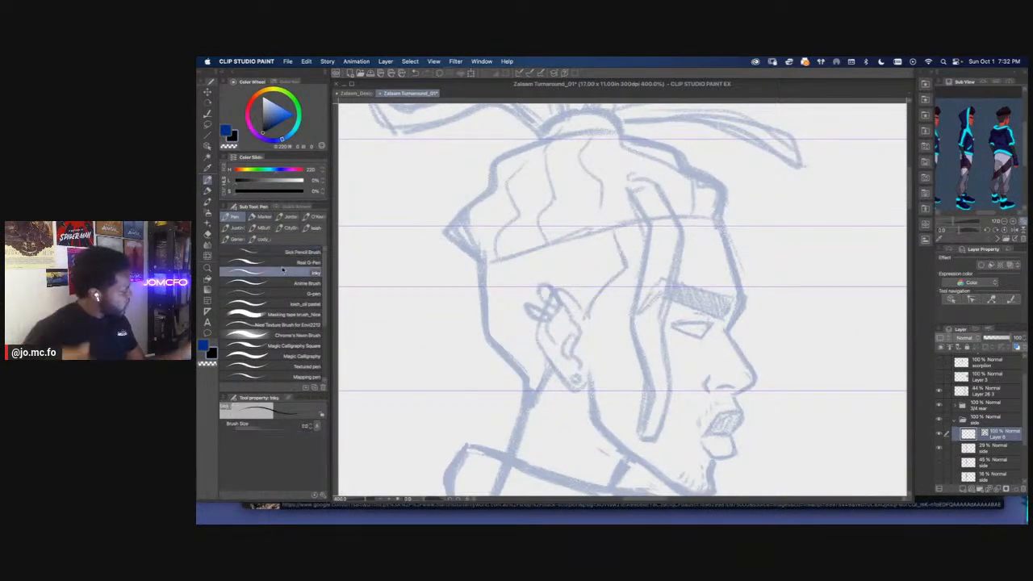
{"action": "left_click", "coordinate": [282, 264]}
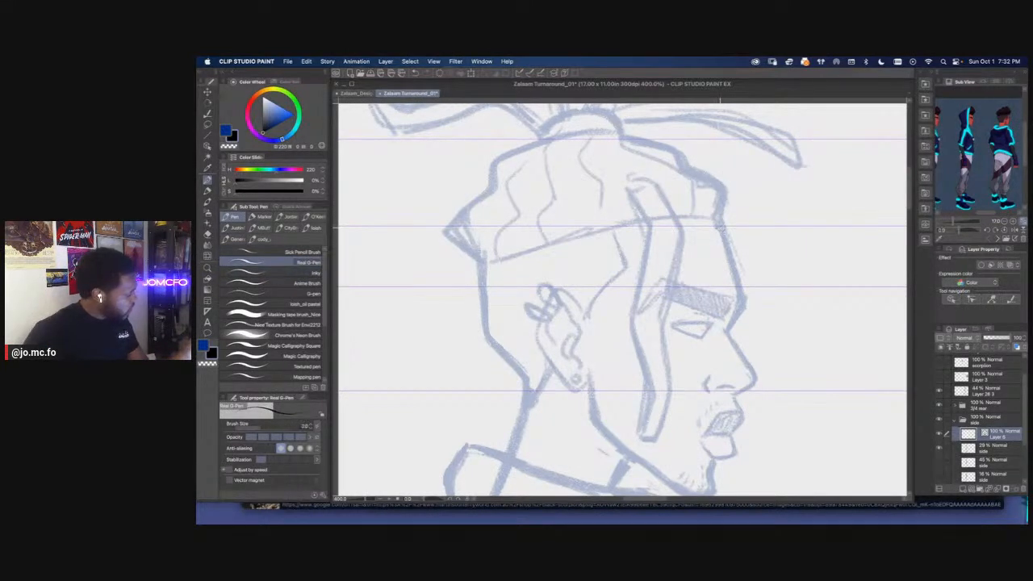
Try an ink stroke along the side view's forehead and undo it
{"action": "left_click_drag", "start_coordinate": [723, 229], "coordinate": [736, 291]}
{"action": "key", "text": "super+z"}
{"action": "left_click_drag", "start_coordinate": [559, 265], "coordinate": [629, 260]}
{"action": "scroll", "coordinate": [602, 315], "scroll_direction": "down", "scroll_amount": 3}
{"action": "left_click_drag", "start_coordinate": [589, 348], "coordinate": [638, 329]}
Restore the 3/4 Front folder's opacity to 100%
{"action": "left_click", "coordinate": [959, 422]}
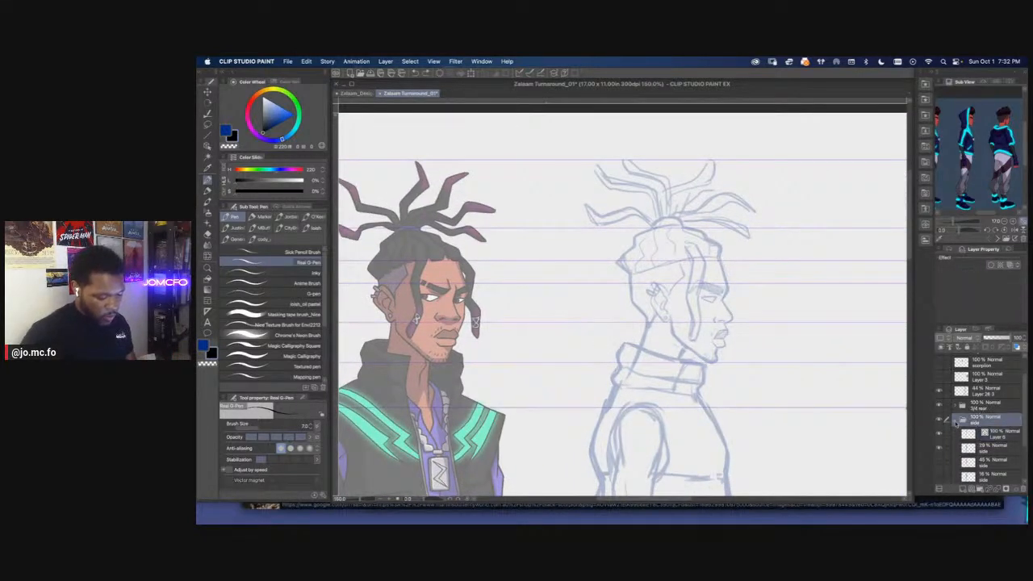
{"action": "scroll", "coordinate": [985, 437], "scroll_direction": "down", "scroll_amount": 3}
{"action": "left_click", "coordinate": [981, 434]}
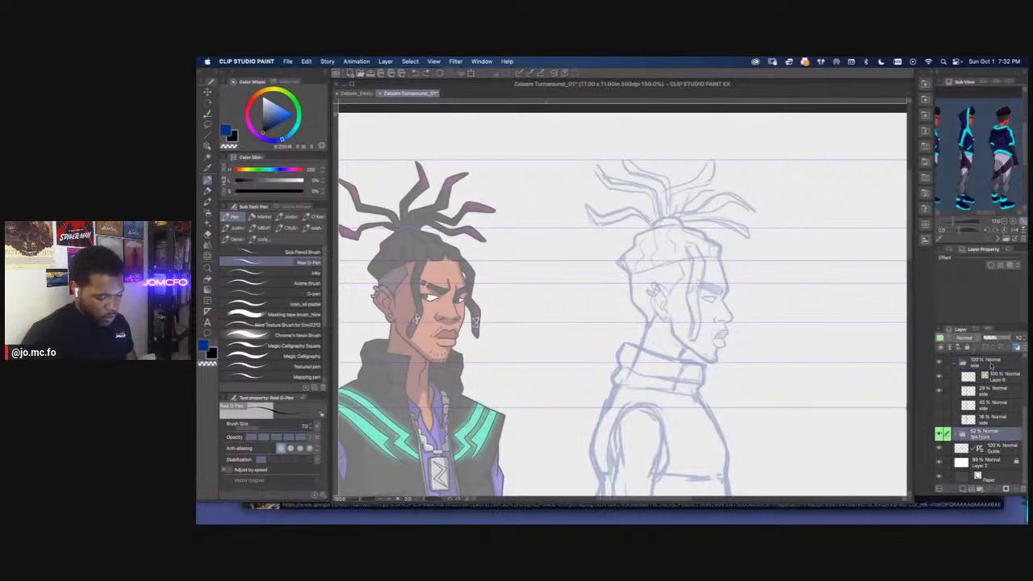
{"action": "left_click_drag", "start_coordinate": [1004, 338], "coordinate": [1014, 338]}
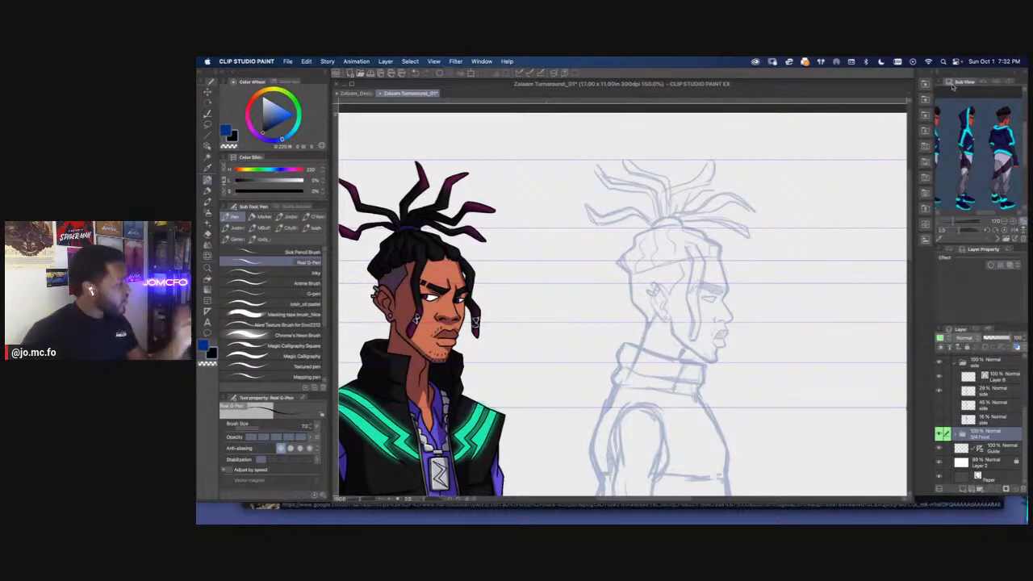
Show the Navigator in place of the Sub View and fit the whole turnaround sheet in view
{"action": "left_click", "coordinate": [481, 61]}
{"action": "left_click", "coordinate": [483, 356]}
{"action": "mouse_move", "coordinate": [965, 231]}
{"action": "left_mouse_down"}
{"action": "mouse_move", "coordinate": [979, 233]}
{"action": "mouse_move", "coordinate": [943, 227]}
{"action": "left_mouse_up"}
{"action": "key", "text": "super+0"}
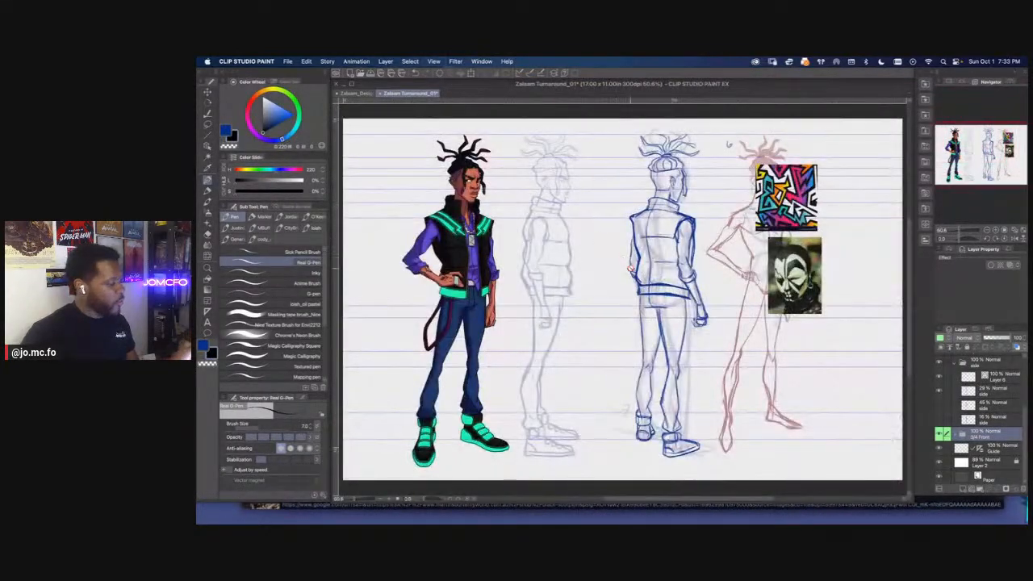
Look through the canvas and workspace window options with the front and side views' heads framed
{"action": "scroll", "coordinate": [634, 273], "scroll_direction": "up", "scroll_amount": 5}
{"action": "left_click_drag", "start_coordinate": [416, 143], "coordinate": [626, 327]}
{"action": "scroll", "coordinate": [626, 327], "scroll_direction": "up", "scroll_amount": 3}
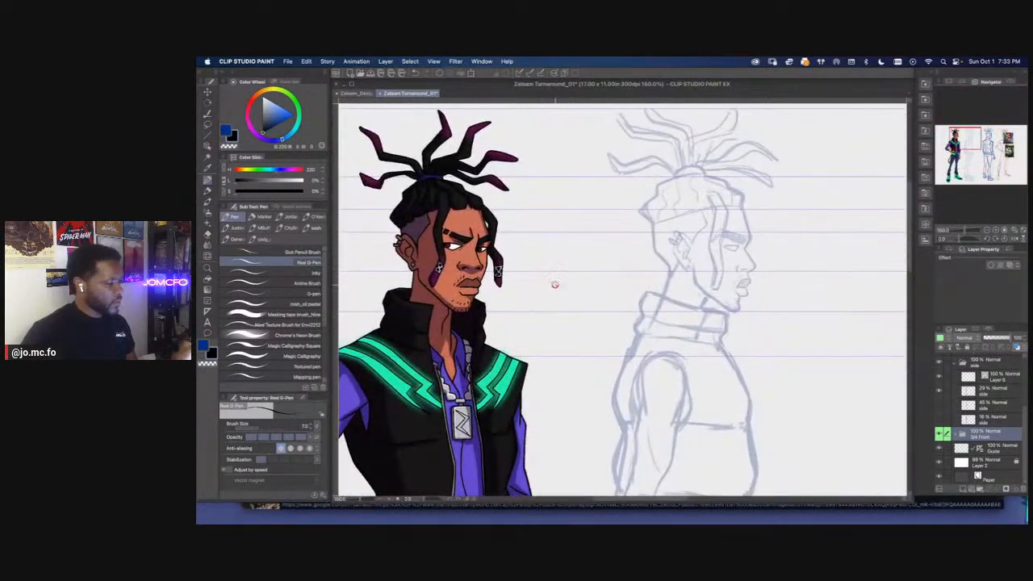
{"action": "left_click", "coordinate": [482, 61]}
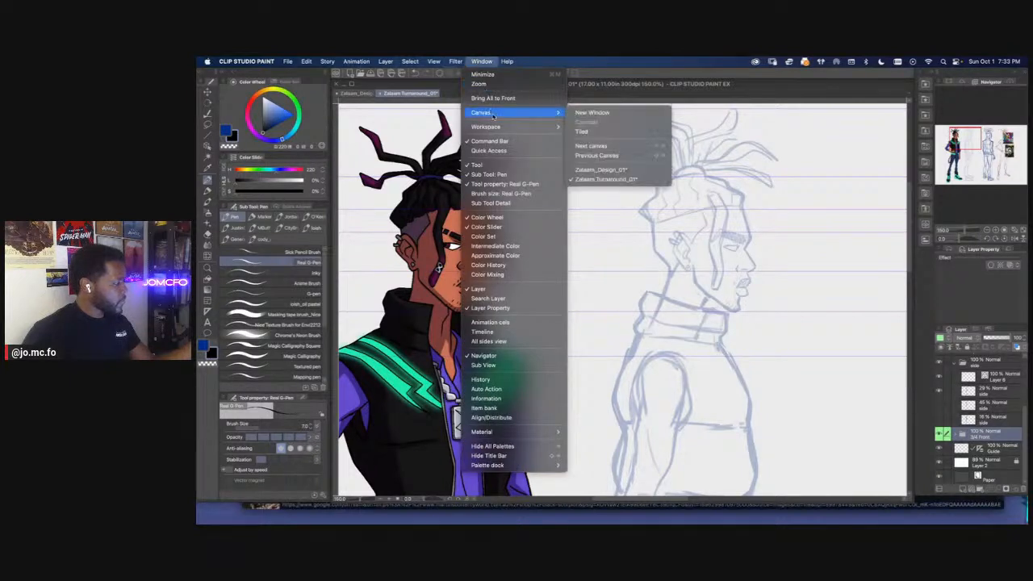
{"action": "mouse_move", "coordinate": [485, 129]}
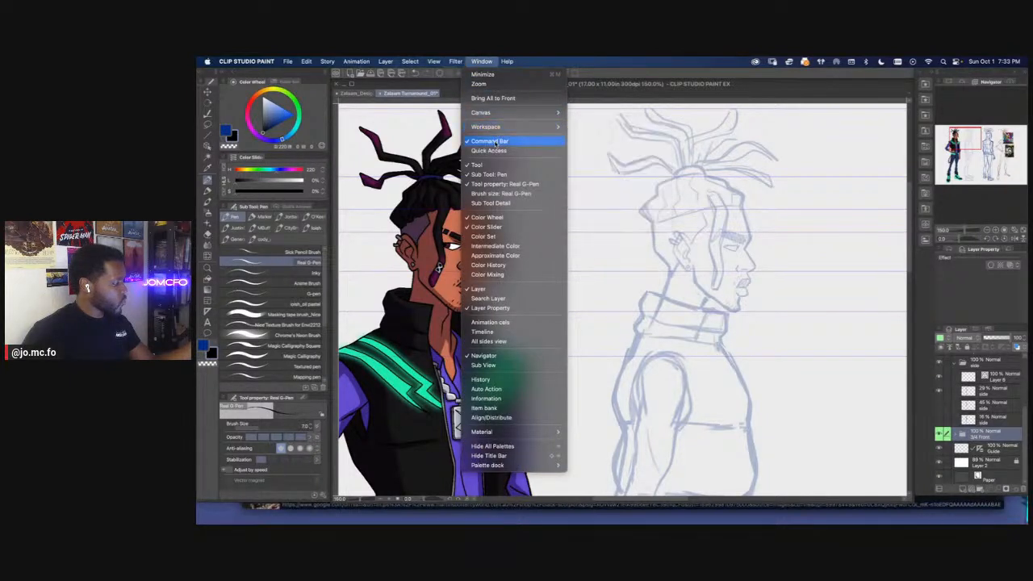
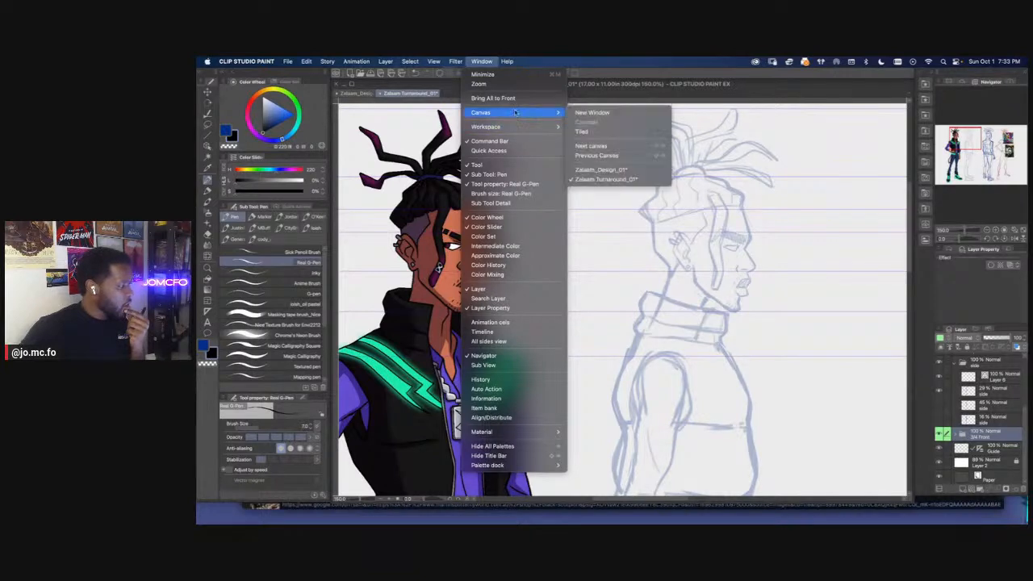
Tile the open design and turnaround canvases side by side
{"action": "left_click", "coordinate": [610, 133]}
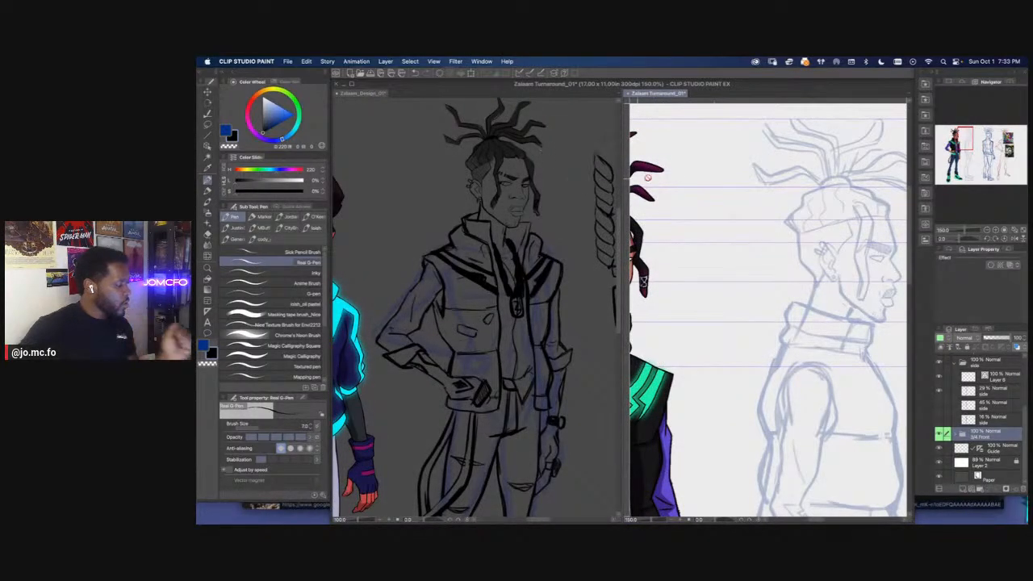
{"action": "left_click", "coordinate": [460, 293]}
{"action": "left_click_drag", "start_coordinate": [460, 294], "coordinate": [463, 294]}
{"action": "left_click", "coordinate": [636, 315]}
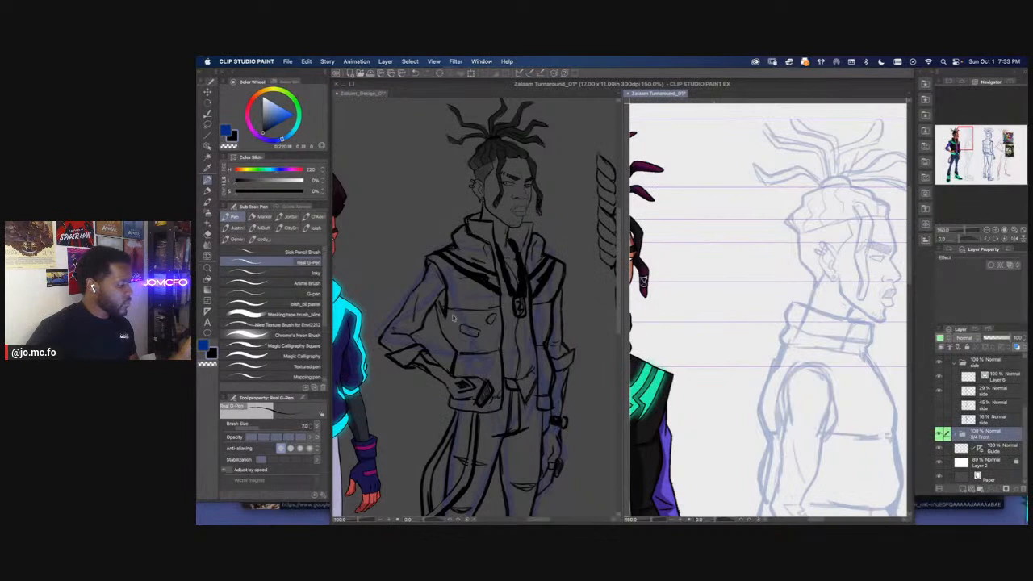
In the design canvas, show the COMPLETE folder and hide the turnaround reference layer and the OG 2 layer
{"action": "left_click", "coordinate": [448, 317]}
{"action": "scroll", "coordinate": [977, 420], "scroll_direction": "up", "scroll_amount": 3}
{"action": "left_click", "coordinate": [940, 388]}
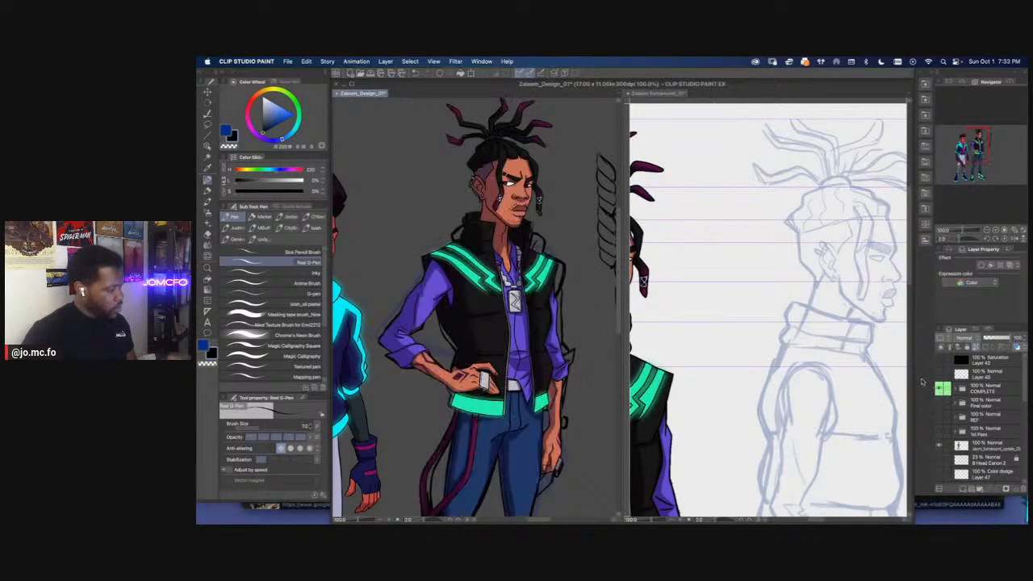
{"action": "left_click", "coordinate": [940, 446]}
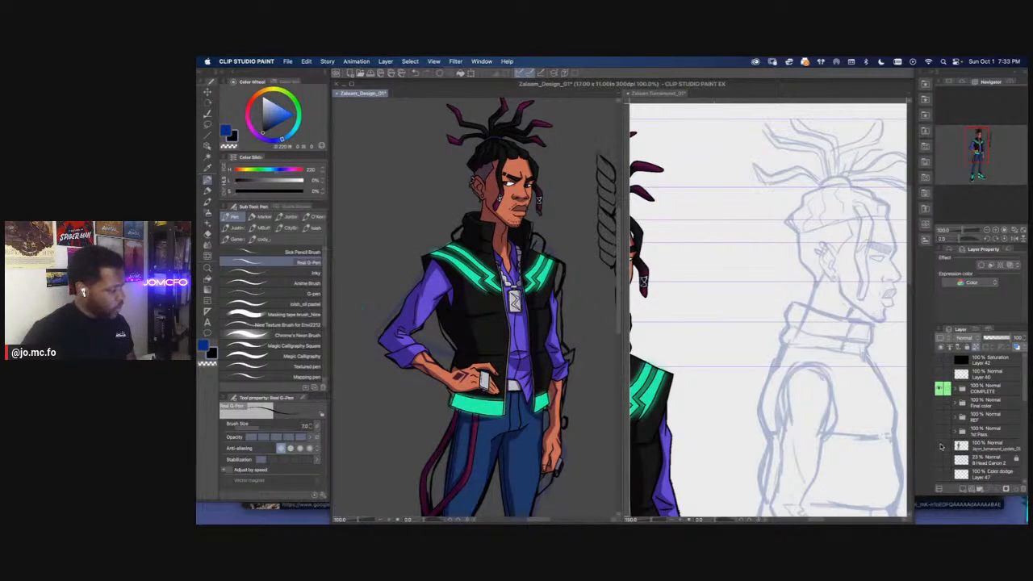
{"action": "scroll", "coordinate": [1021, 384], "scroll_direction": "down", "scroll_amount": 5}
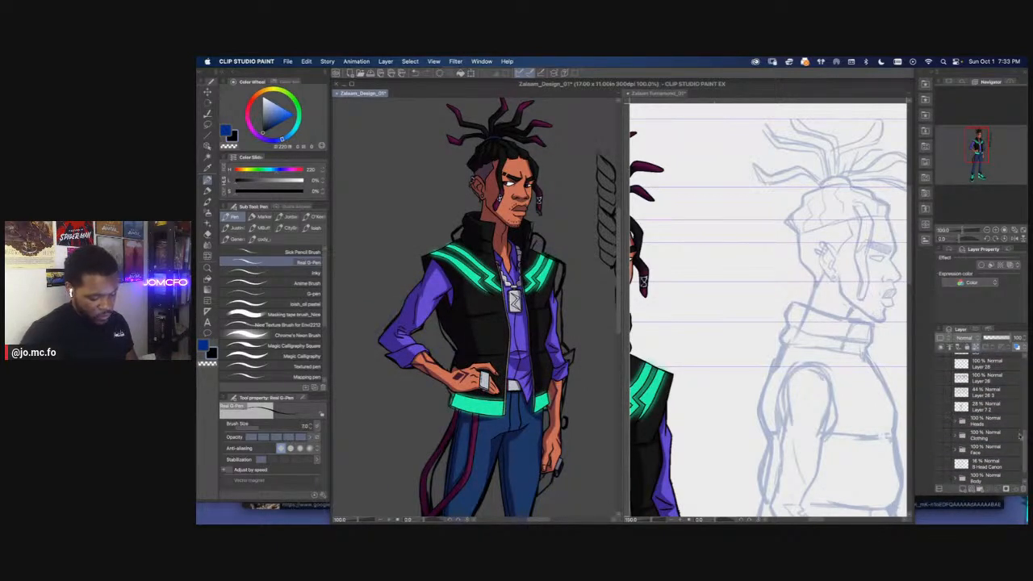
{"action": "scroll", "coordinate": [1021, 467], "scroll_direction": "up", "scroll_amount": 8}
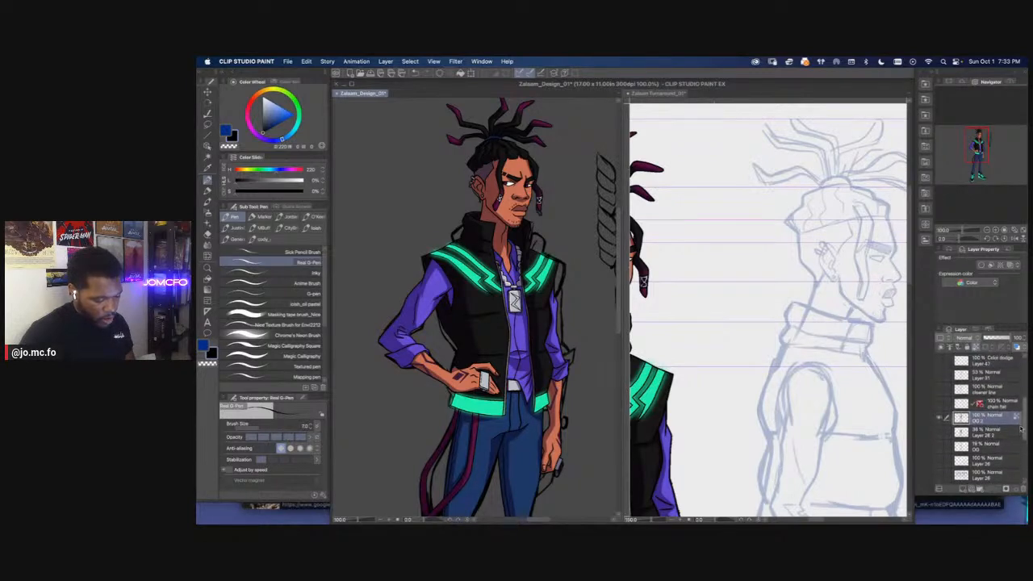
{"action": "left_click", "coordinate": [948, 427]}
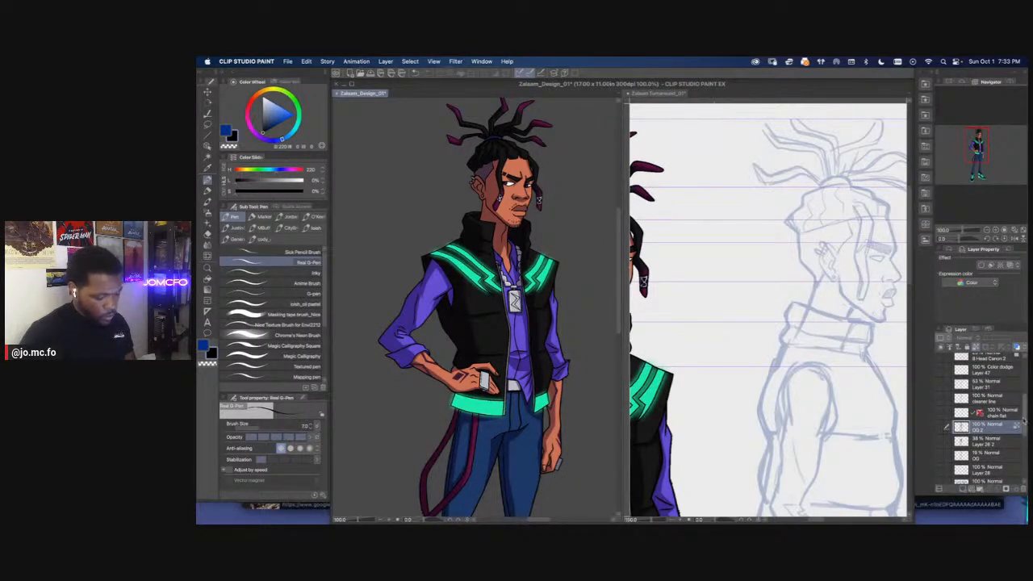
{"action": "scroll", "coordinate": [1021, 421], "scroll_direction": "up", "scroll_amount": 10}
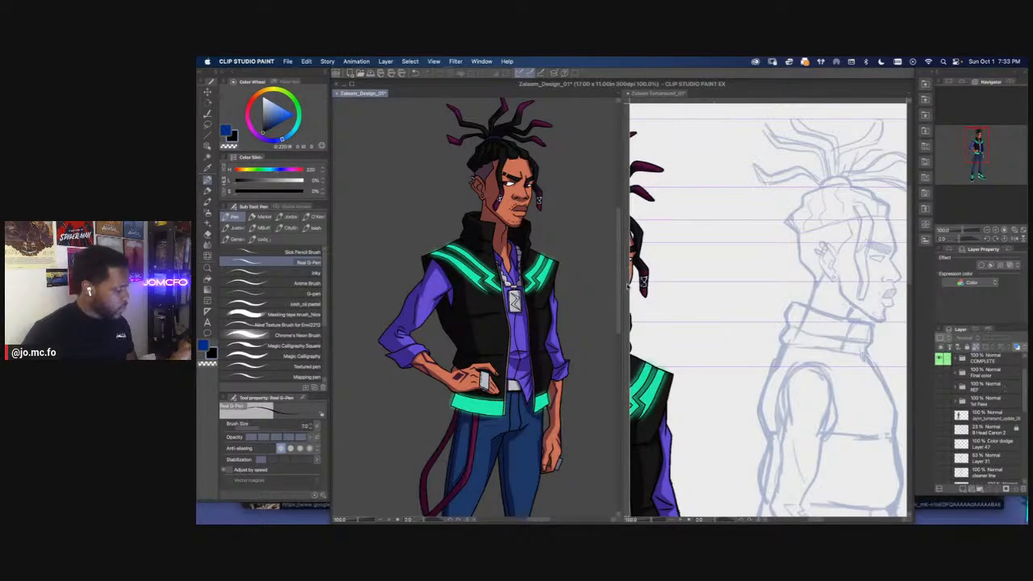
Narrow the design canvas's share of the workspace and frame the colored character's head and chest as reference
{"action": "left_click_drag", "start_coordinate": [623, 282], "coordinate": [484, 271]}
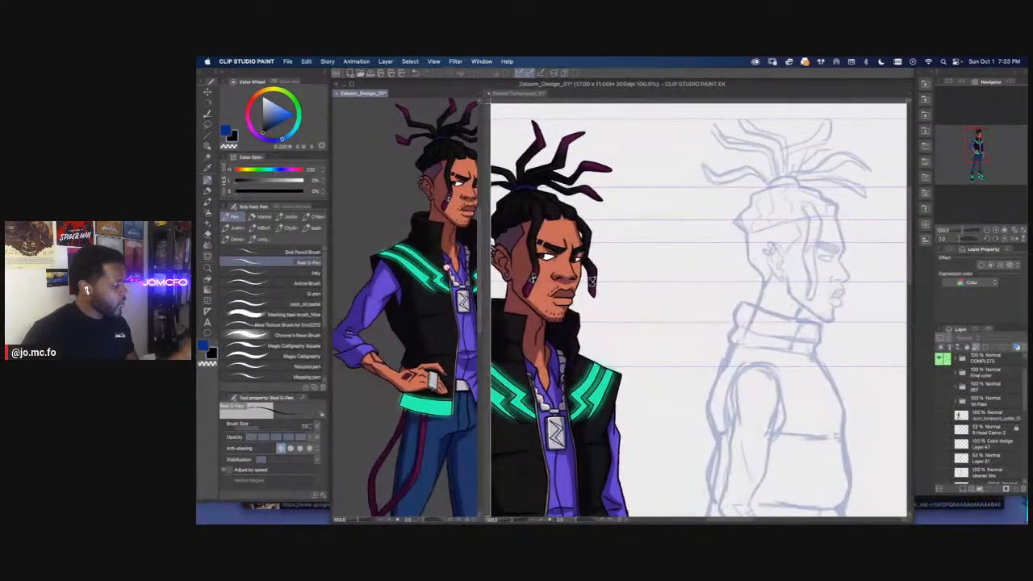
{"action": "scroll", "coordinate": [407, 318], "scroll_direction": "up", "scroll_amount": 3}
{"action": "left_click_drag", "start_coordinate": [406, 320], "coordinate": [399, 416]}
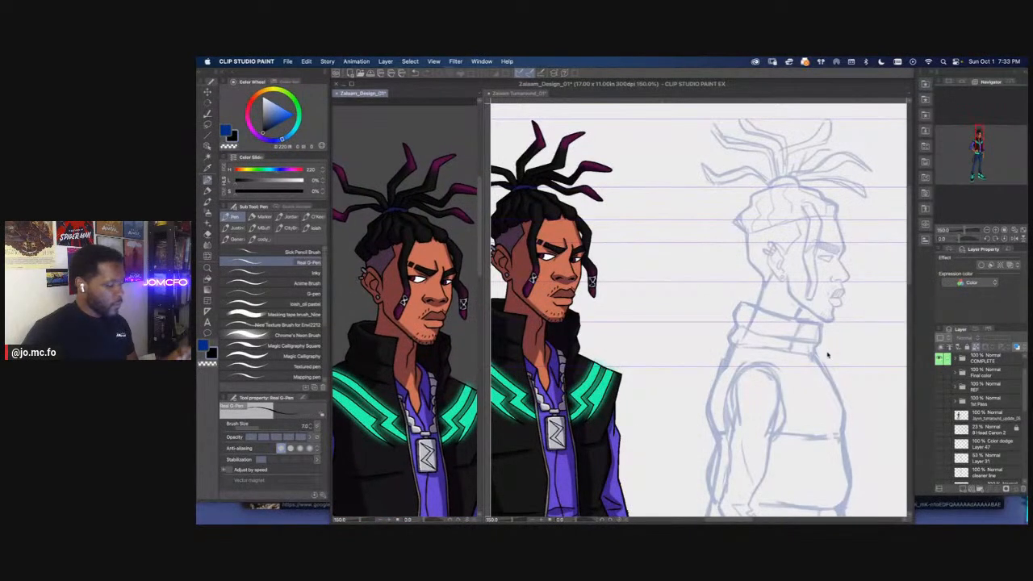
Ink the side view's forehead, brow and nose with the Real G-Pen at size 5 on the side folder's vector layer
{"action": "left_click", "coordinate": [779, 323]}
{"action": "scroll", "coordinate": [775, 319], "scroll_direction": "up", "scroll_amount": 1}
{"action": "mouse_move", "coordinate": [728, 323]}
{"action": "left_mouse_down"}
{"action": "mouse_move", "coordinate": [614, 388]}
{"action": "mouse_move", "coordinate": [617, 369]}
{"action": "left_mouse_up"}
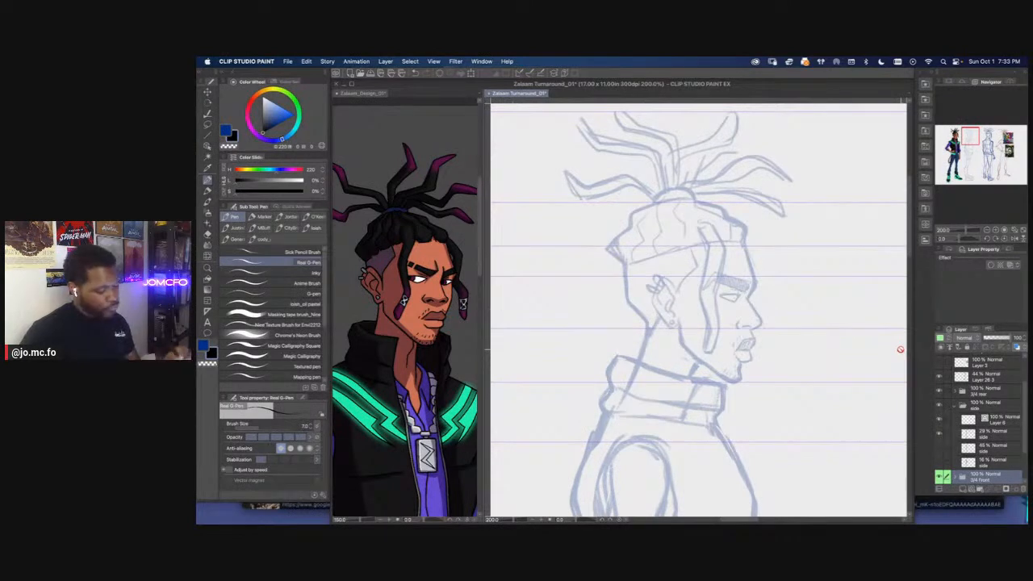
{"action": "left_click", "coordinate": [998, 421]}
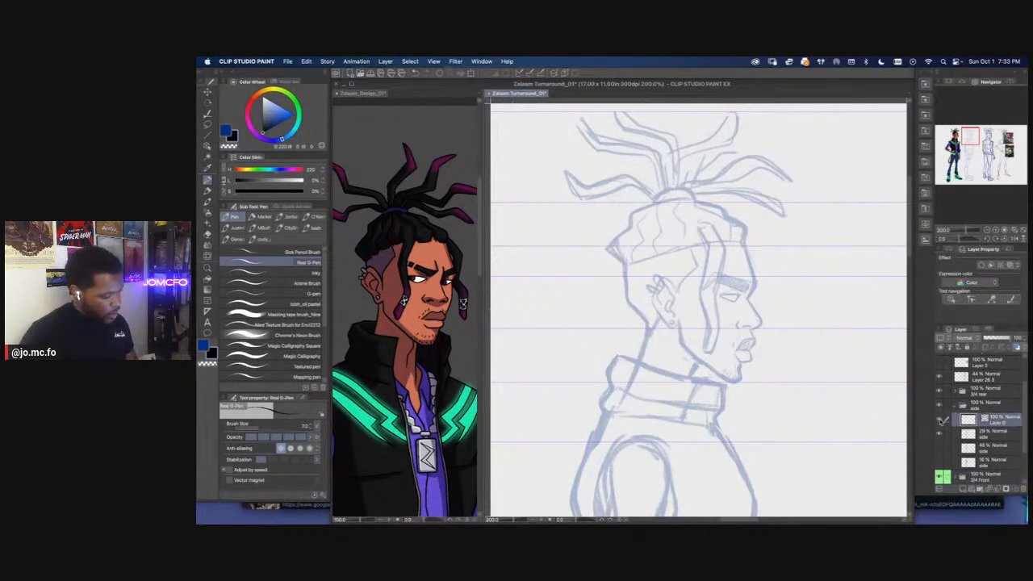
{"action": "key", "text": "super+plus"}
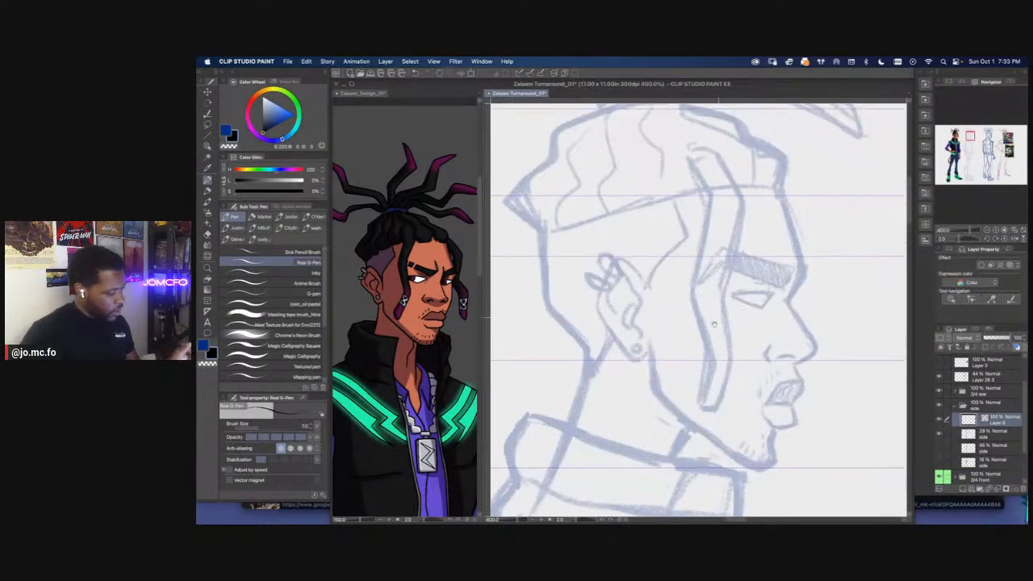
{"action": "left_click_drag", "start_coordinate": [722, 311], "coordinate": [702, 339]}
{"action": "key", "text": "p"}
{"action": "key", "text": "p"}
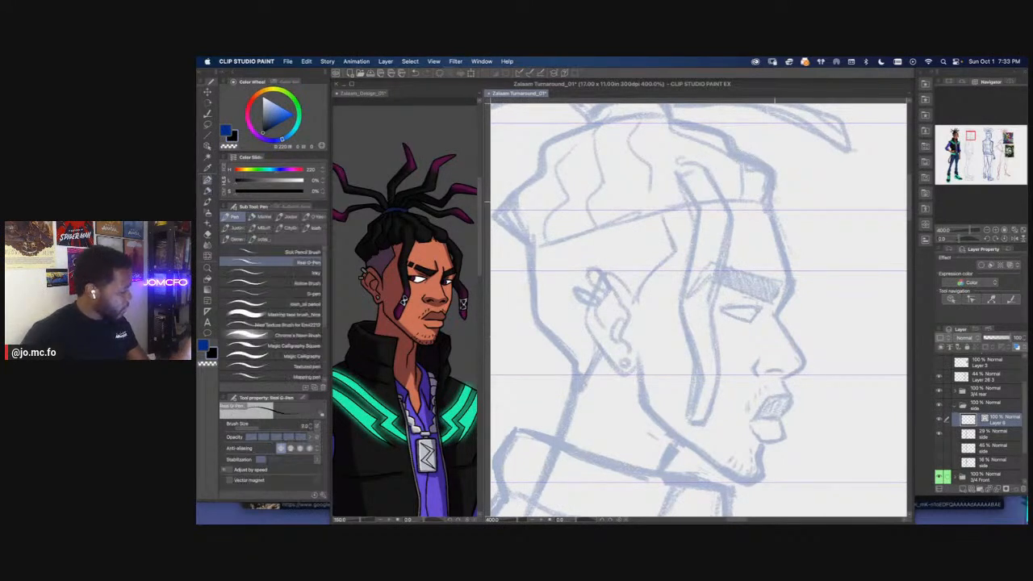
{"action": "left_click_drag", "start_coordinate": [772, 226], "coordinate": [795, 279]}
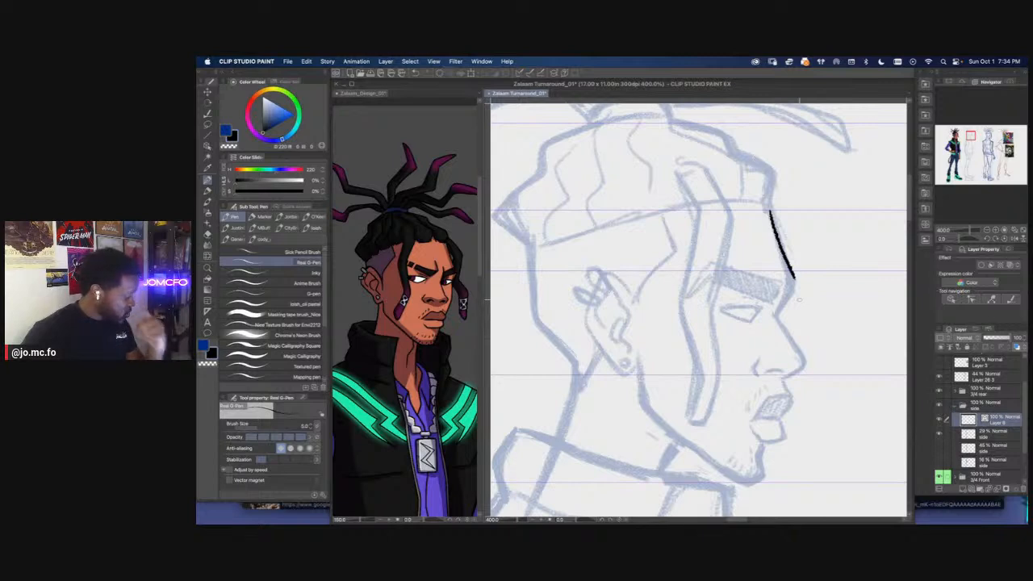
{"action": "mouse_move", "coordinate": [784, 296]}
{"action": "left_mouse_down"}
{"action": "mouse_move", "coordinate": [777, 311]}
{"action": "mouse_move", "coordinate": [760, 283]}
{"action": "mouse_move", "coordinate": [802, 339]}
{"action": "mouse_move", "coordinate": [759, 349]}
{"action": "left_mouse_up"}
{"action": "key", "text": "super+z"}
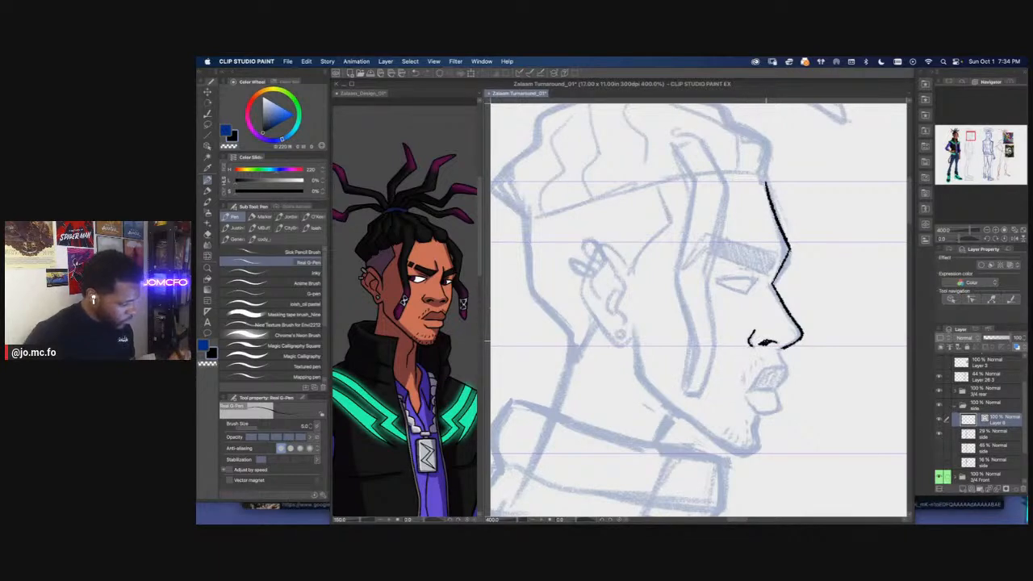
Ink the side view's lips, chin and jawline up to the earlobe over the sketch
{"action": "left_click_drag", "start_coordinate": [739, 351], "coordinate": [733, 320]}
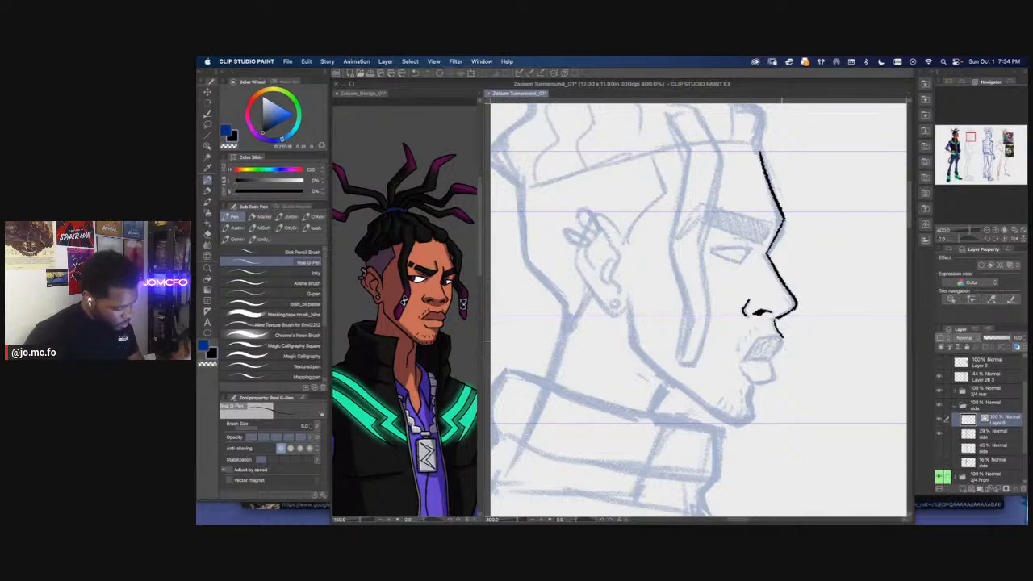
{"action": "left_click_drag", "start_coordinate": [782, 337], "coordinate": [773, 360]}
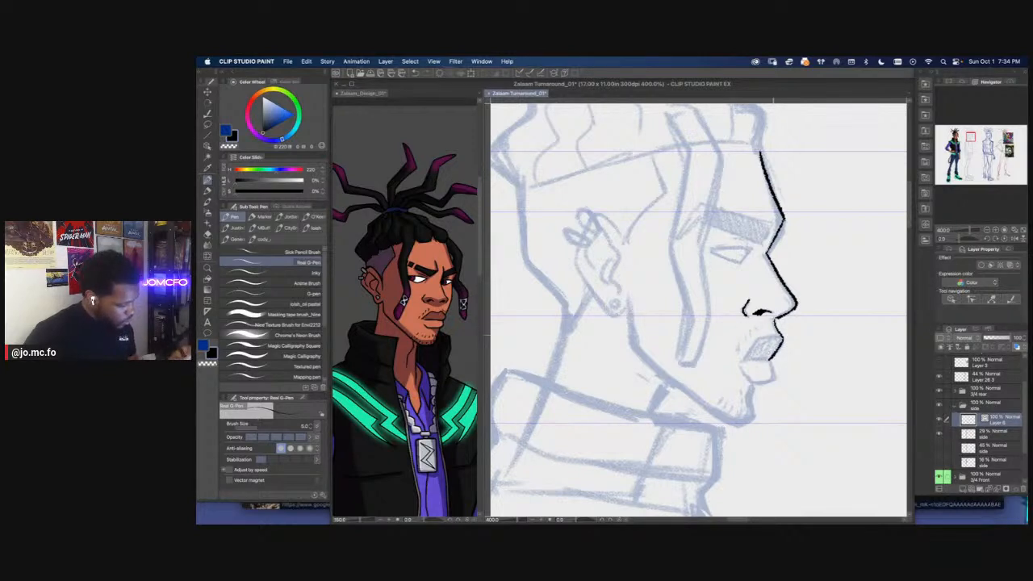
{"action": "left_click_drag", "start_coordinate": [773, 335], "coordinate": [741, 361]}
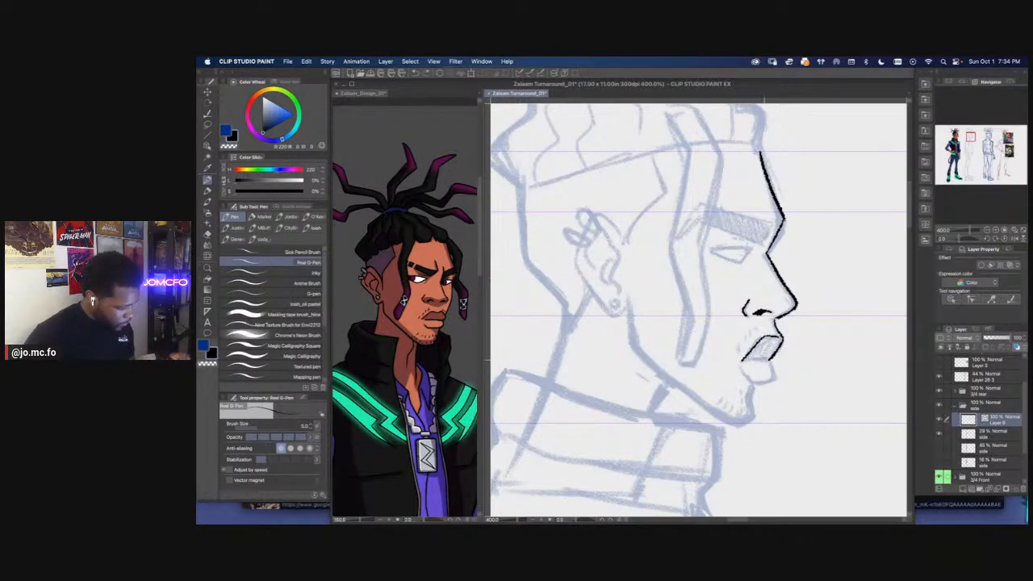
{"action": "mouse_move", "coordinate": [775, 374]}
{"action": "left_mouse_down"}
{"action": "mouse_move", "coordinate": [751, 381]}
{"action": "mouse_move", "coordinate": [744, 371]}
{"action": "mouse_move", "coordinate": [760, 361]}
{"action": "mouse_move", "coordinate": [759, 387]}
{"action": "mouse_move", "coordinate": [725, 389]}
{"action": "left_mouse_up"}
{"action": "mouse_move", "coordinate": [636, 267]}
{"action": "left_mouse_down"}
{"action": "mouse_move", "coordinate": [649, 316]}
{"action": "mouse_move", "coordinate": [736, 387]}
{"action": "left_mouse_up"}
{"action": "left_click_drag", "start_coordinate": [581, 210], "coordinate": [646, 321]}
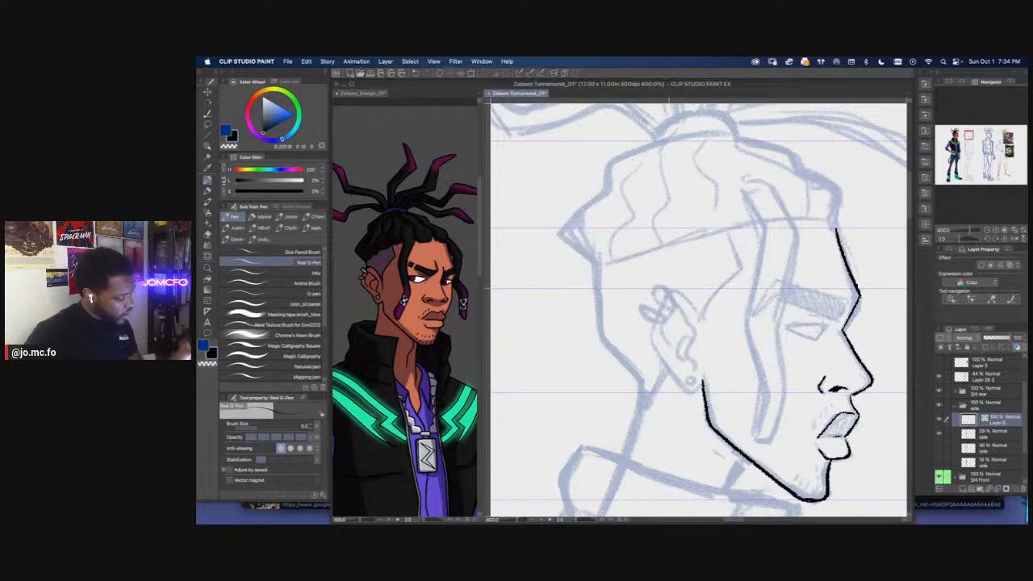
Lasso the inked jawline, free transform it slightly outward toward the back of the head, and deselect it
{"action": "left_click_drag", "start_coordinate": [741, 428], "coordinate": [703, 362]}
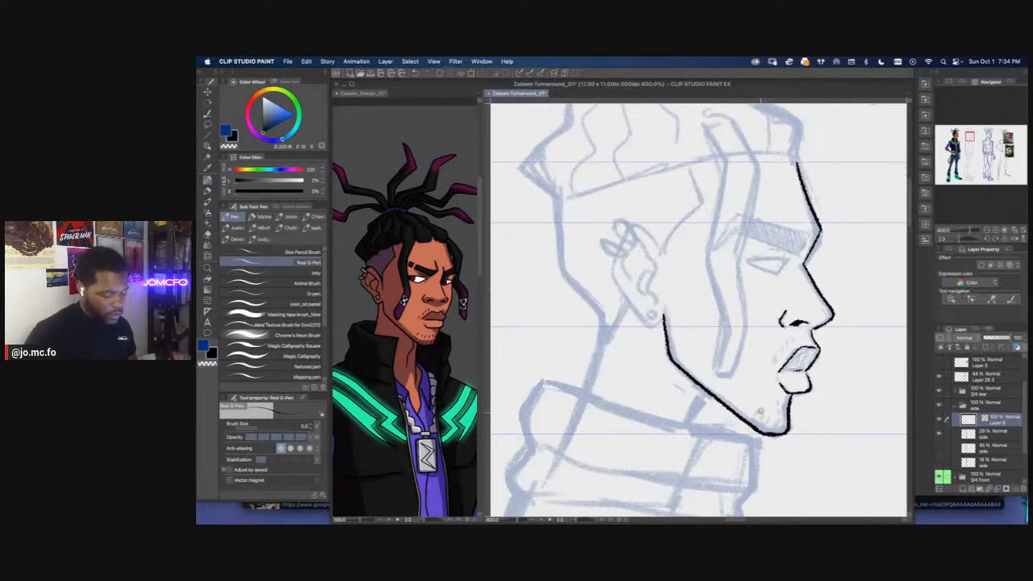
{"action": "key", "text": "m"}
{"action": "scroll", "coordinate": [653, 366], "scroll_direction": "down", "scroll_amount": 4}
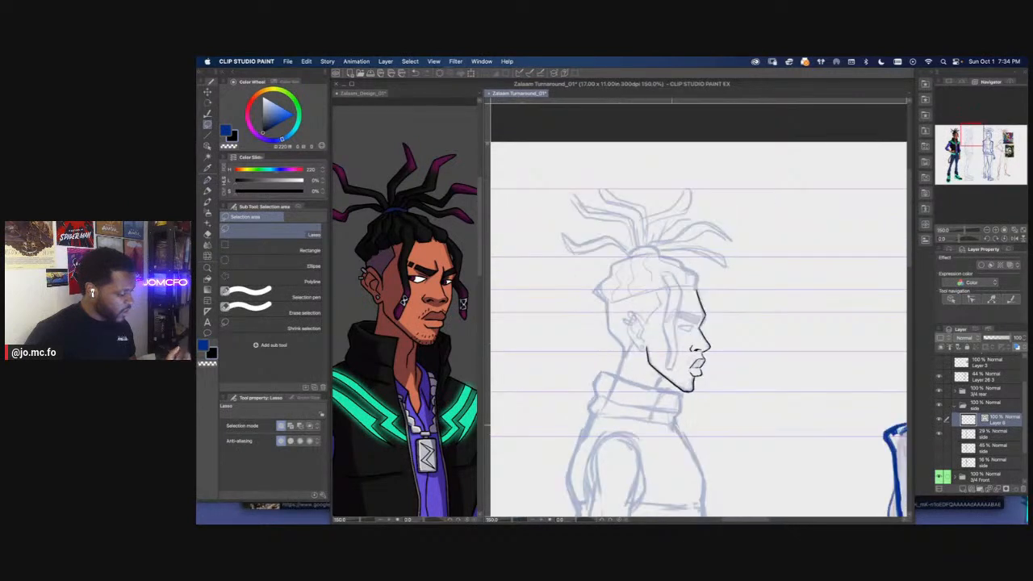
{"action": "scroll", "coordinate": [627, 369], "scroll_direction": "up", "scroll_amount": 4}
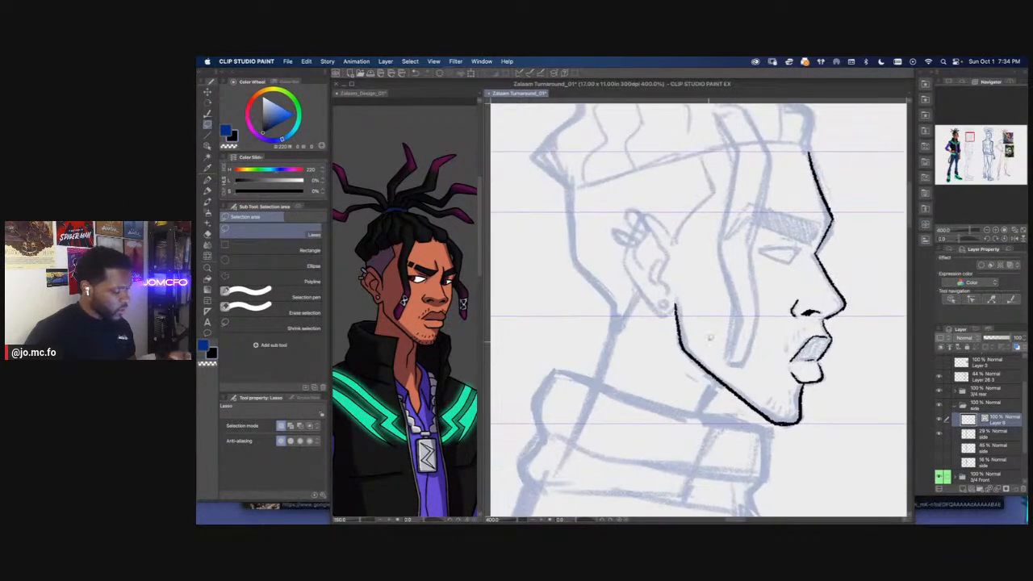
{"action": "mouse_move", "coordinate": [751, 421]}
{"action": "left_mouse_down"}
{"action": "mouse_move", "coordinate": [637, 327]}
{"action": "mouse_move", "coordinate": [696, 295]}
{"action": "left_mouse_up"}
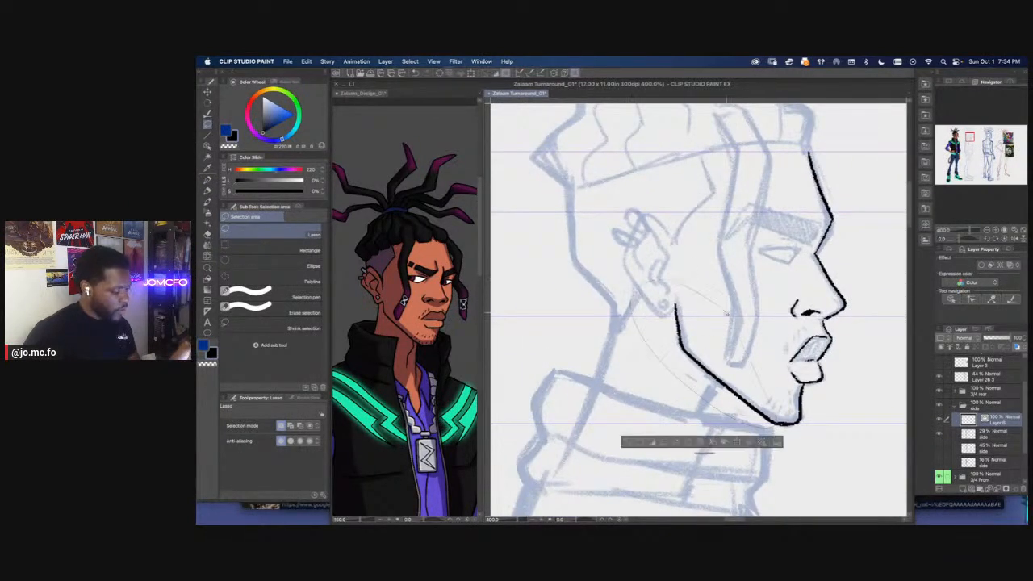
{"action": "key", "text": "super+t"}
{"action": "left_click_drag", "start_coordinate": [630, 280], "coordinate": [619, 284]}
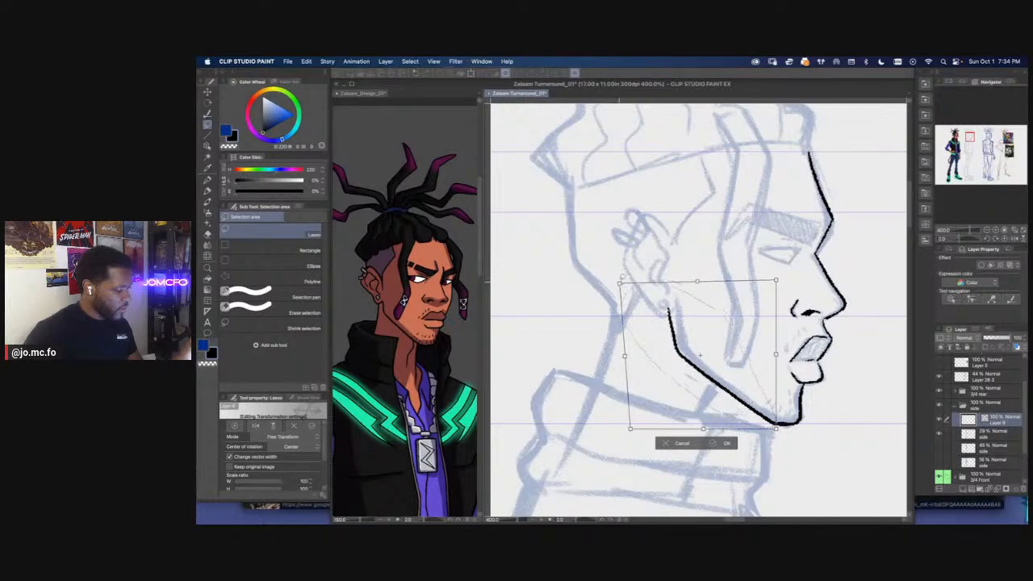
{"action": "key", "text": "Return"}
{"action": "key", "text": "super+d"}
Ink the side view's outer ear contour and the upper inner fold
{"action": "left_click_drag", "start_coordinate": [669, 231], "coordinate": [694, 283]}
{"action": "key", "text": "p"}
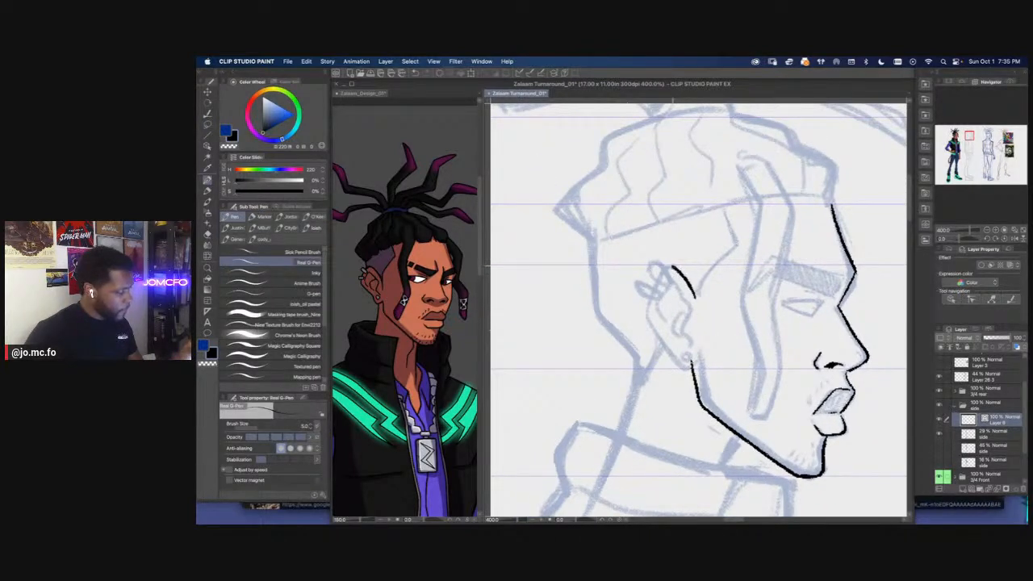
{"action": "mouse_move", "coordinate": [644, 307]}
{"action": "left_mouse_down"}
{"action": "mouse_move", "coordinate": [676, 363]}
{"action": "mouse_move", "coordinate": [698, 369]}
{"action": "left_mouse_up"}
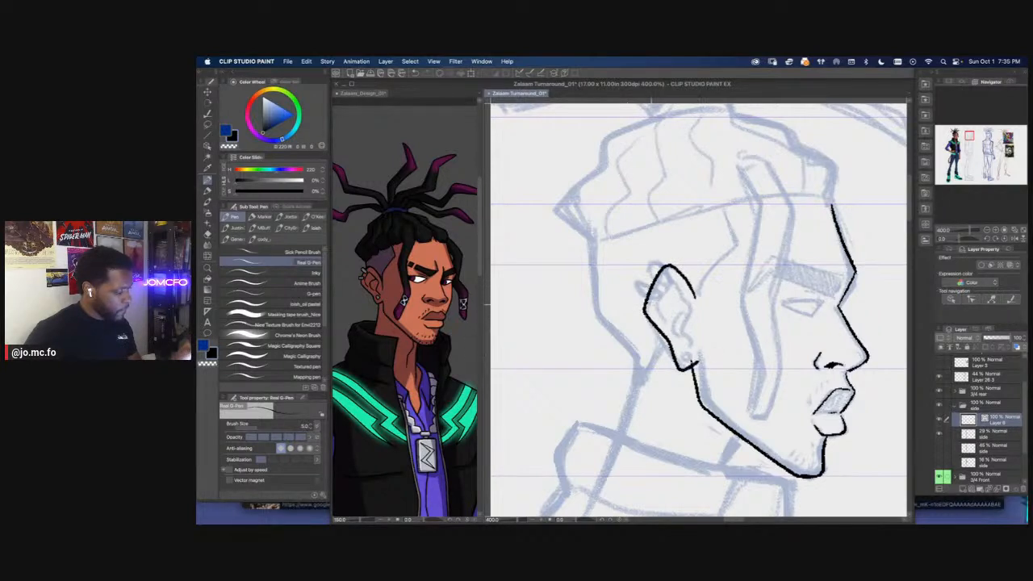
{"action": "mouse_move", "coordinate": [688, 345]}
{"action": "left_mouse_down"}
{"action": "mouse_move", "coordinate": [663, 279]}
{"action": "mouse_move", "coordinate": [657, 316]}
{"action": "left_mouse_up"}
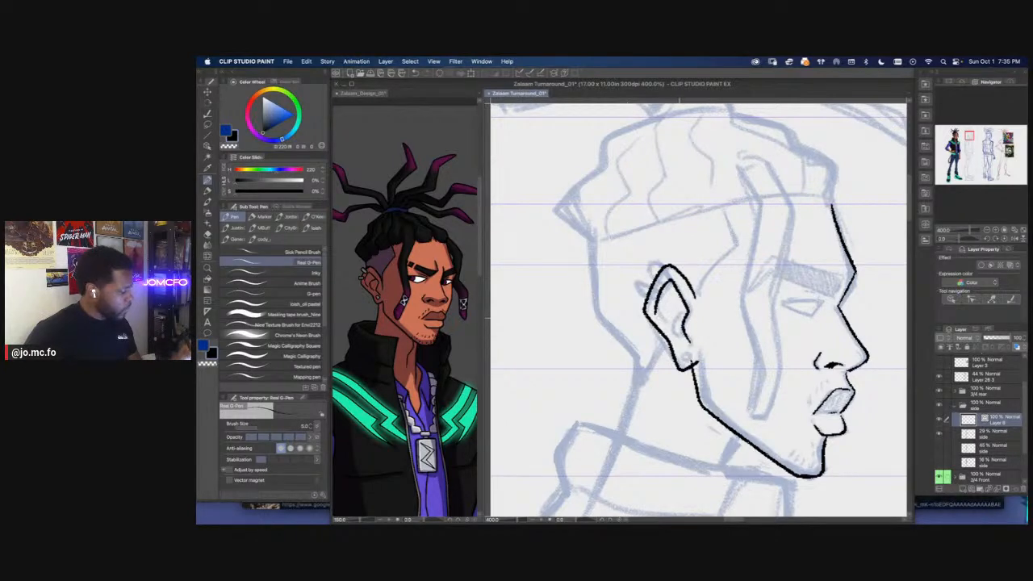
Ink the earlobe stud and two upper ear cuffs with the pen at size 4, erasing overlapping lines with the Rough vector eraser
{"action": "key", "text": "e"}
{"action": "key", "text": "bracketleft"}
{"action": "key", "text": "bracketleft"}
{"action": "key", "text": "bracketleft"}
{"action": "key", "text": "bracketleft"}
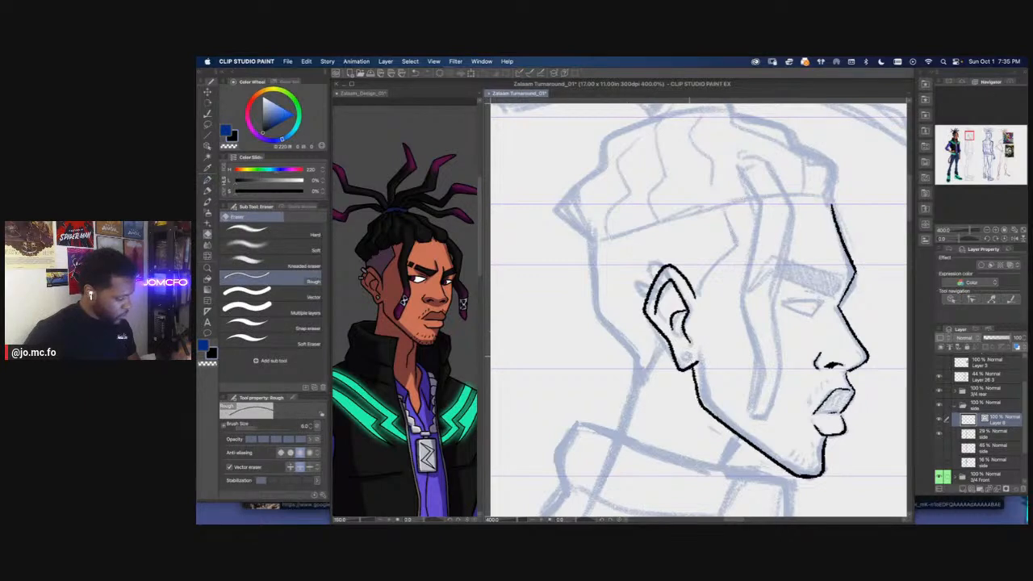
{"action": "key", "text": "p"}
{"action": "mouse_move", "coordinate": [691, 356]}
{"action": "left_mouse_down"}
{"action": "mouse_move", "coordinate": [682, 359]}
{"action": "mouse_move", "coordinate": [689, 353]}
{"action": "left_mouse_up"}
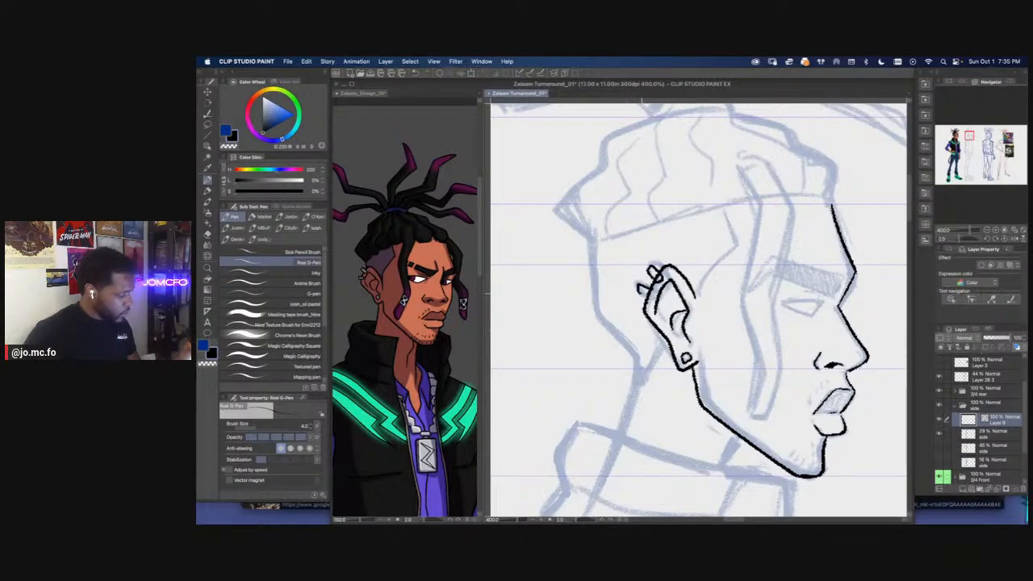
{"action": "key", "text": "e"}
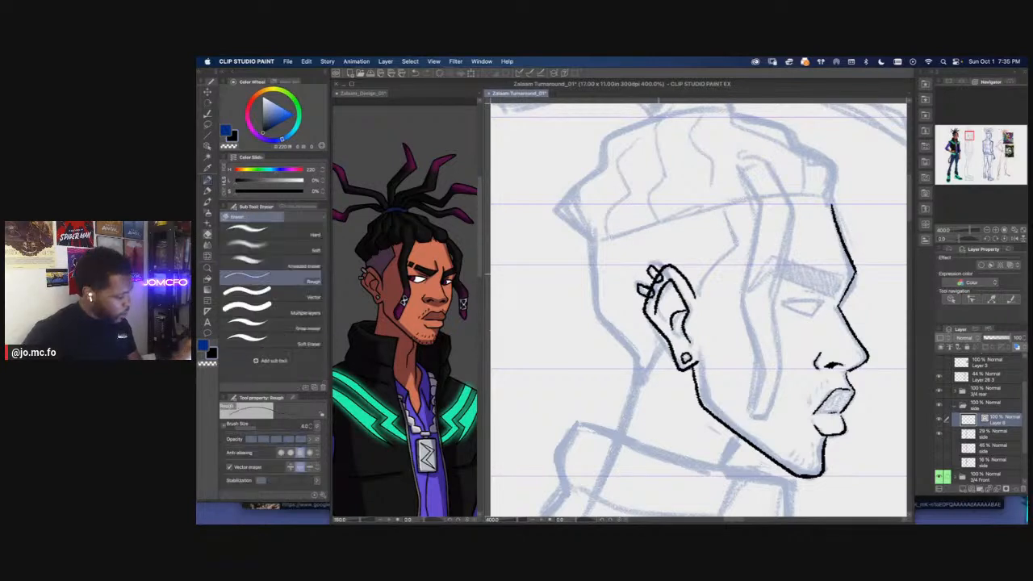
{"action": "left_click_drag", "start_coordinate": [644, 292], "coordinate": [640, 288]}
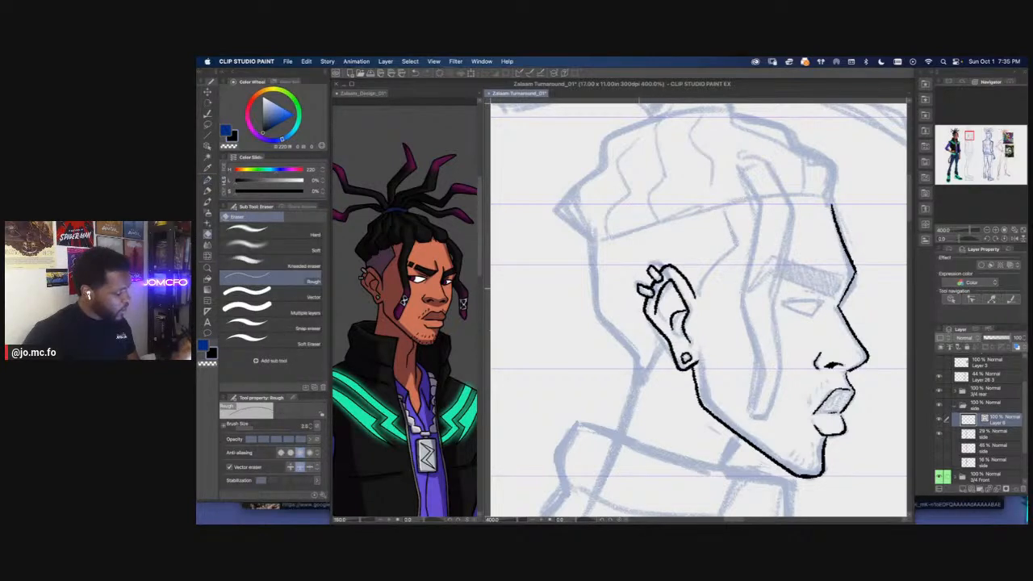
Reshape the upper front of the side view's outer ear contour with Redraw vector line 2, and erase the excess line
{"action": "scroll", "coordinate": [601, 312], "scroll_direction": "down", "scroll_amount": 3}
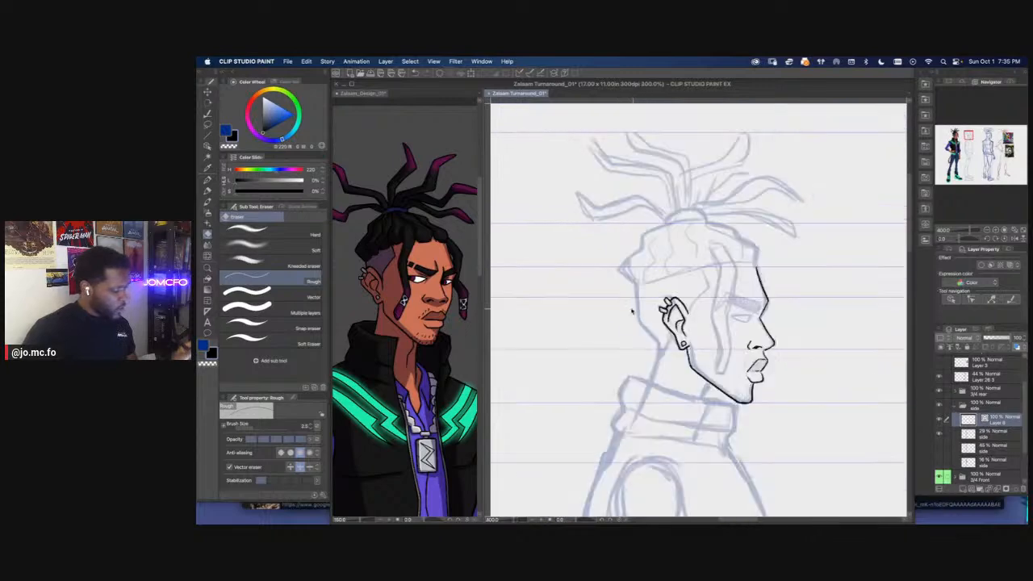
{"action": "scroll", "coordinate": [620, 309], "scroll_direction": "up", "scroll_amount": 4}
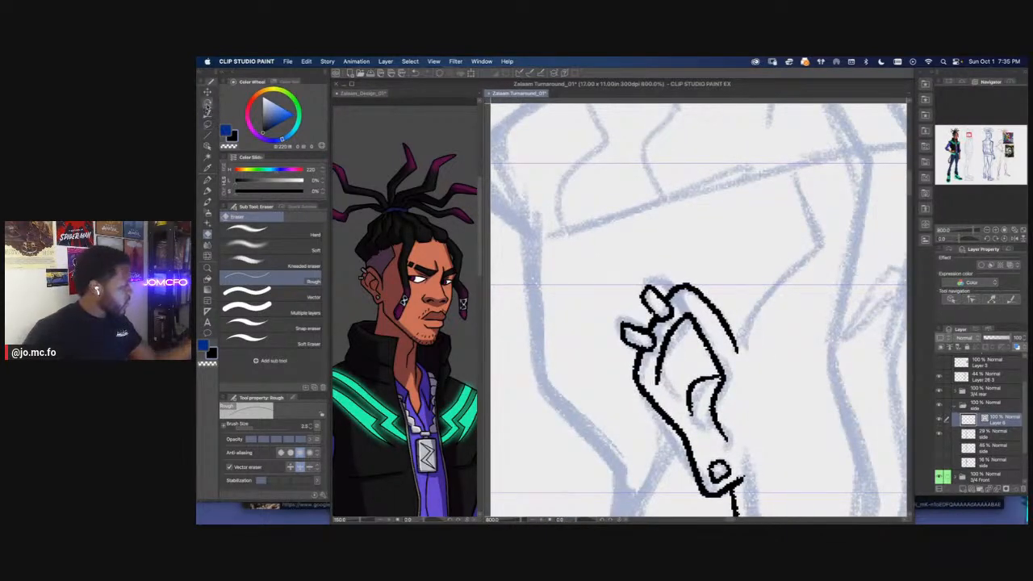
{"action": "left_click", "coordinate": [208, 129]}
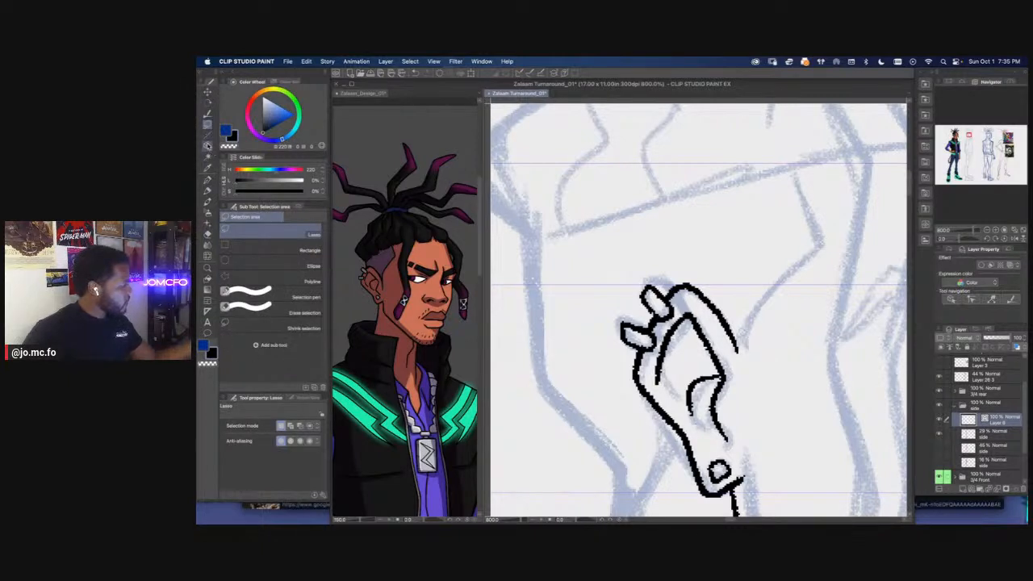
{"action": "left_click", "coordinate": [208, 146]}
{"action": "left_click", "coordinate": [206, 139]}
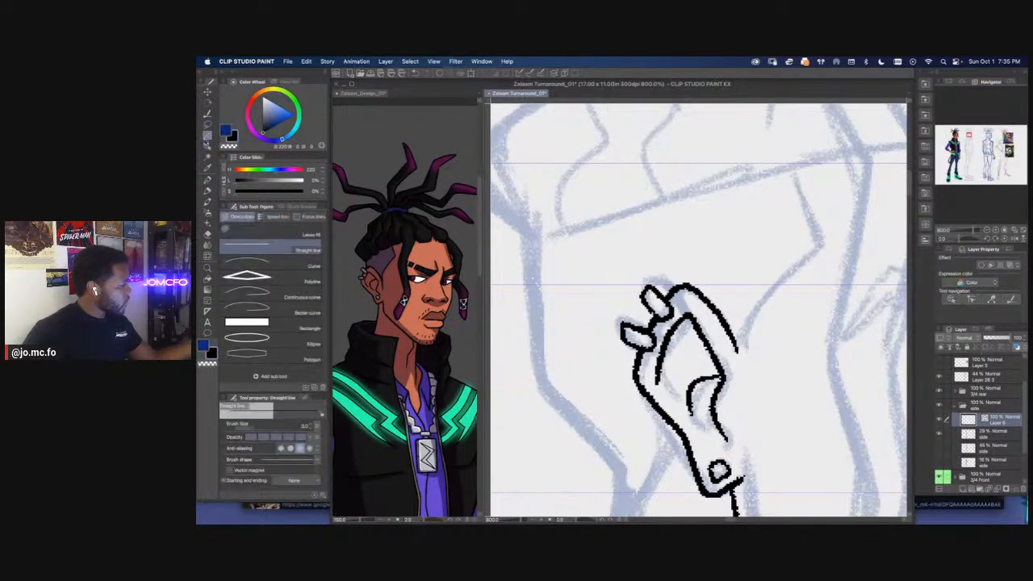
{"action": "left_click", "coordinate": [207, 115]}
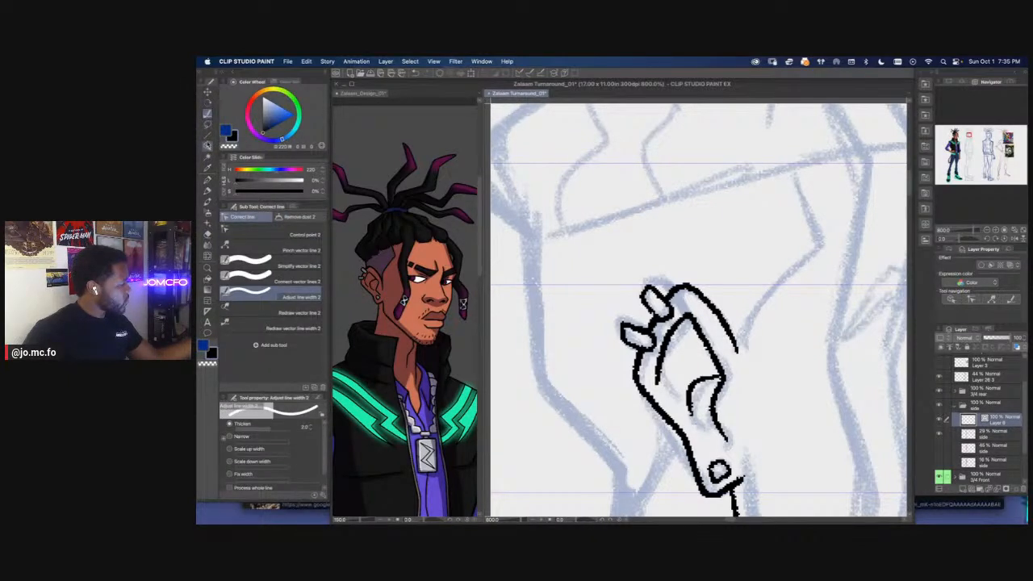
{"action": "left_click", "coordinate": [258, 312]}
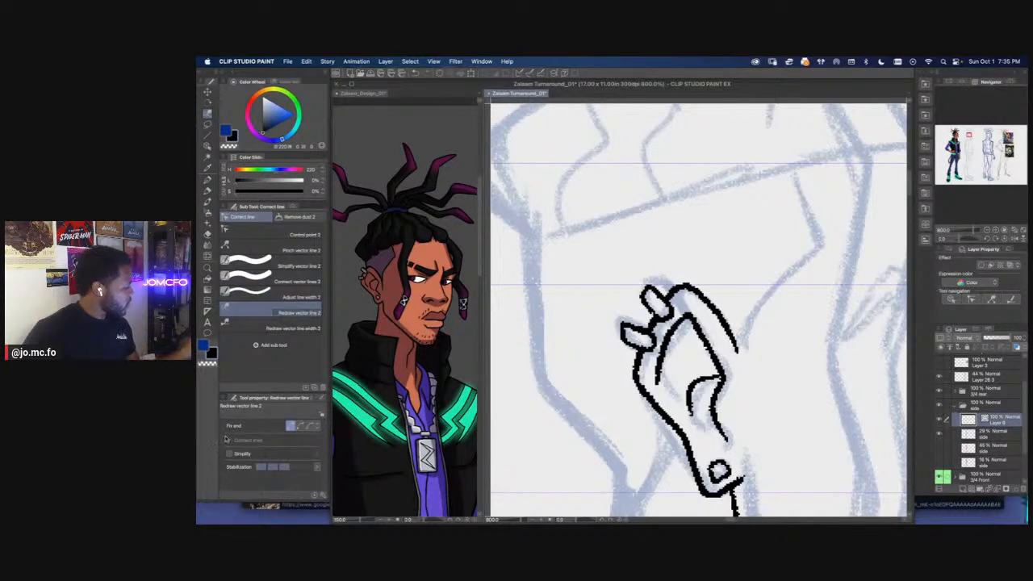
{"action": "mouse_move", "coordinate": [672, 293]}
{"action": "left_mouse_down"}
{"action": "mouse_move", "coordinate": [705, 288]}
{"action": "mouse_move", "coordinate": [730, 318]}
{"action": "mouse_move", "coordinate": [725, 297]}
{"action": "left_mouse_up"}
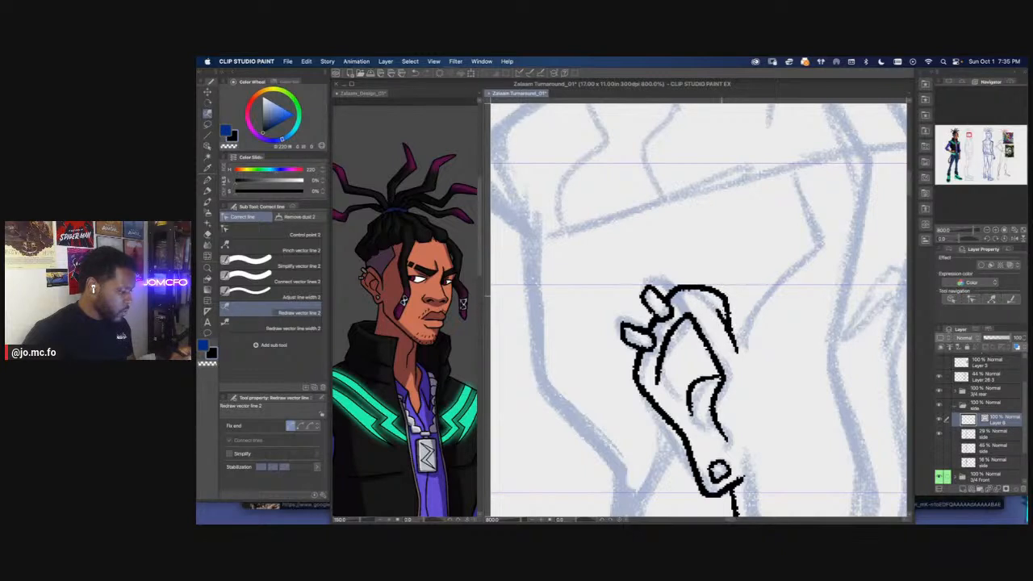
{"action": "key", "text": "super+z"}
{"action": "key", "text": "super+z"}
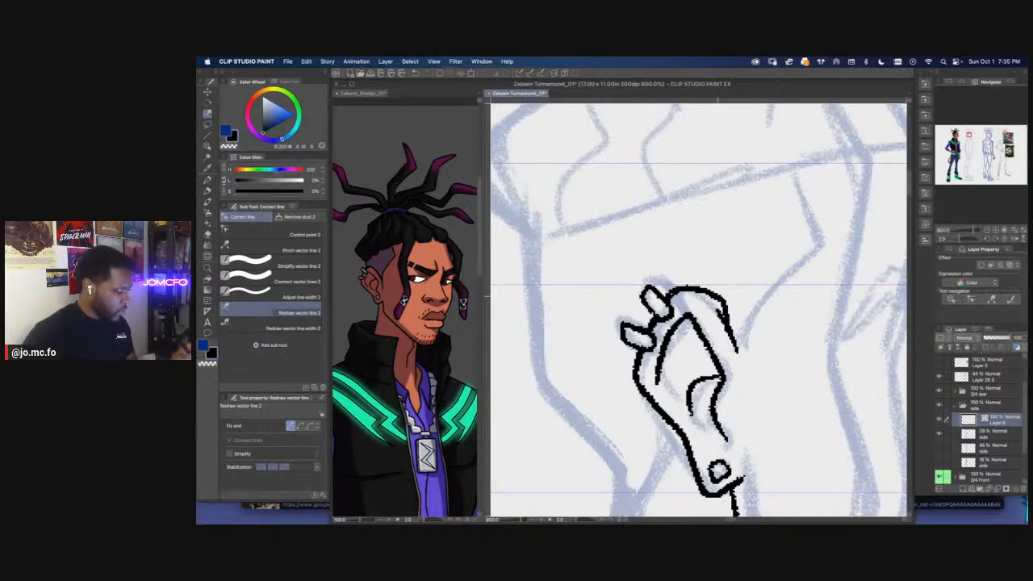
{"action": "key", "text": "e"}
{"action": "left_click_drag", "start_coordinate": [719, 308], "coordinate": [738, 353]}
Ink the back of the side view's head down the nape, and the short front neck line below the jaw
{"action": "scroll", "coordinate": [683, 282], "scroll_direction": "down", "scroll_amount": 4}
{"action": "scroll", "coordinate": [680, 282], "scroll_direction": "down", "scroll_amount": 4}
{"action": "scroll", "coordinate": [681, 282], "scroll_direction": "up", "scroll_amount": 3}
{"action": "scroll", "coordinate": [681, 281], "scroll_direction": "down", "scroll_amount": 3}
{"action": "scroll", "coordinate": [681, 282], "scroll_direction": "up", "scroll_amount": 4}
{"action": "left_click_drag", "start_coordinate": [716, 257], "coordinate": [692, 286]}
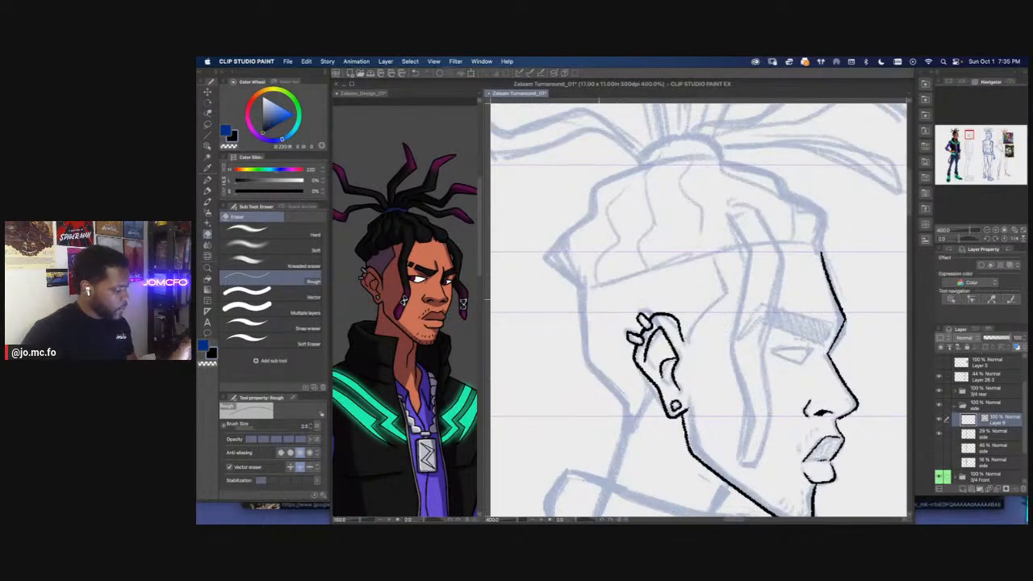
{"action": "left_click_drag", "start_coordinate": [605, 297], "coordinate": [650, 239]}
{"action": "key", "text": "p"}
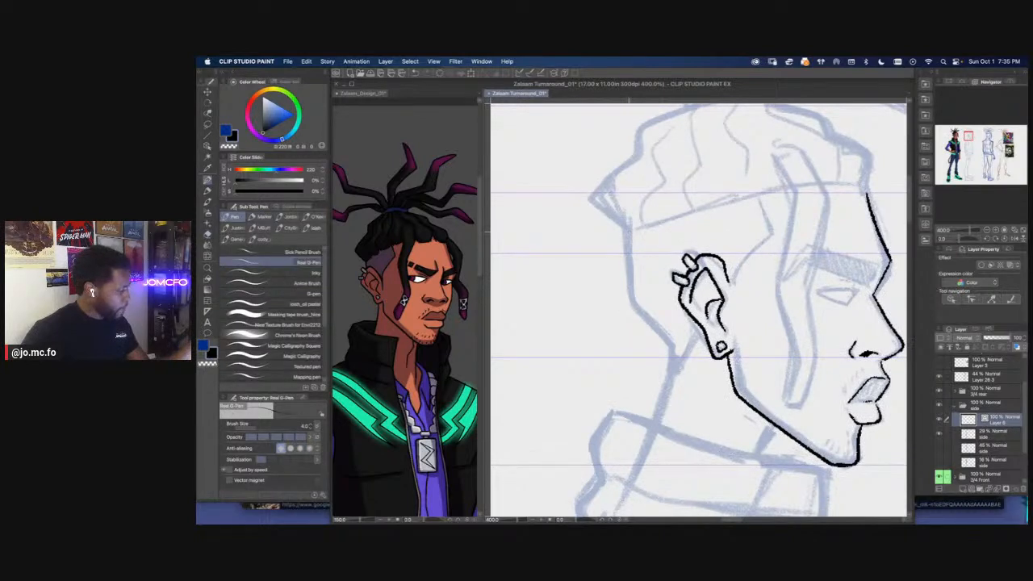
{"action": "mouse_move", "coordinate": [629, 252]}
{"action": "left_mouse_down"}
{"action": "mouse_move", "coordinate": [633, 295]}
{"action": "mouse_move", "coordinate": [674, 356]}
{"action": "mouse_move", "coordinate": [645, 456]}
{"action": "left_mouse_up"}
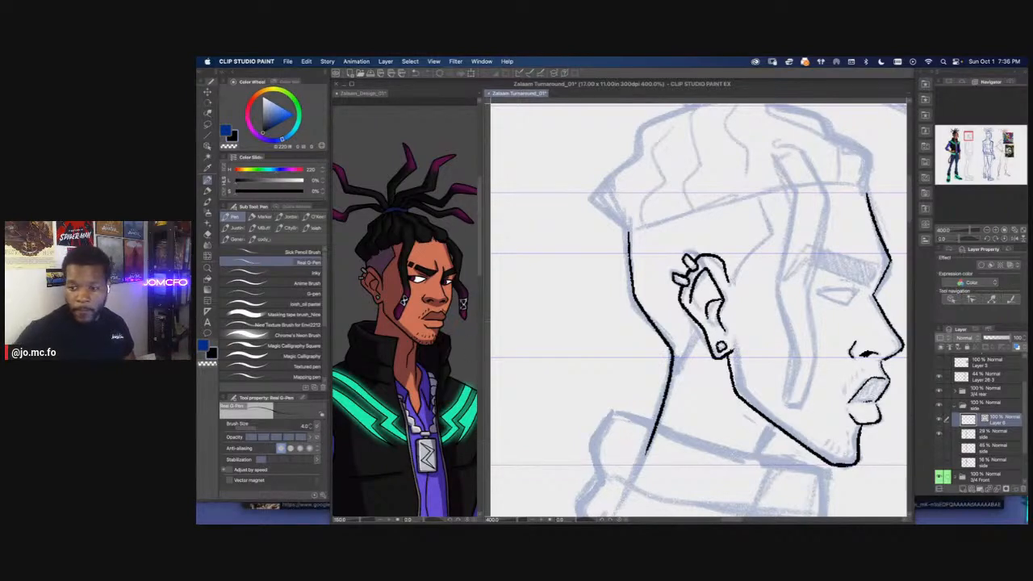
{"action": "left_click_drag", "start_coordinate": [629, 330], "coordinate": [573, 200]}
{"action": "left_click_drag", "start_coordinate": [735, 282], "coordinate": [715, 312]}
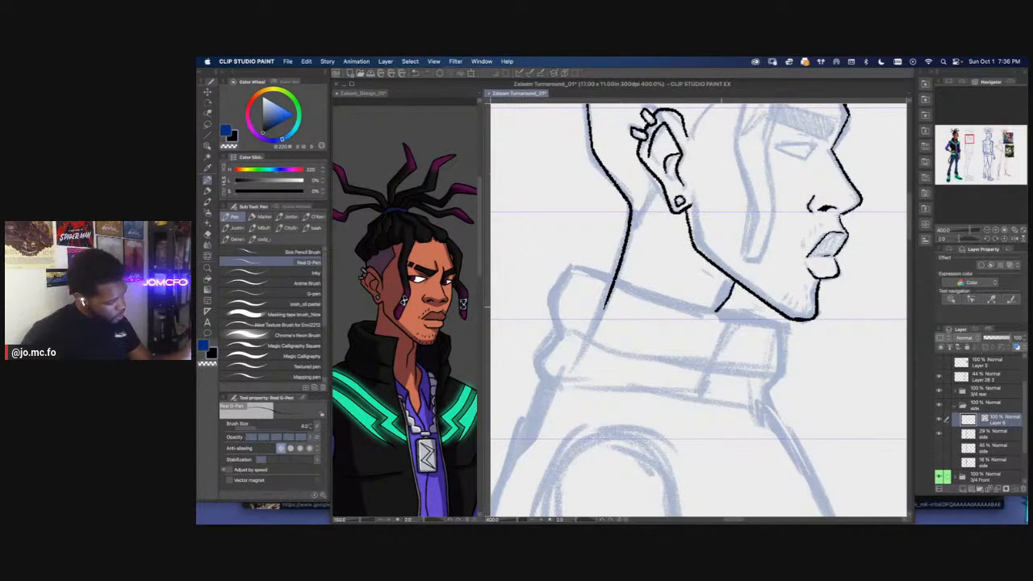
Ink the side view's high vest collar with its upper edge, front edge, horizontal fold line and bulging back edge
{"action": "scroll", "coordinate": [738, 277], "scroll_direction": "down", "scroll_amount": 3}
{"action": "left_click_drag", "start_coordinate": [597, 360], "coordinate": [594, 408]}
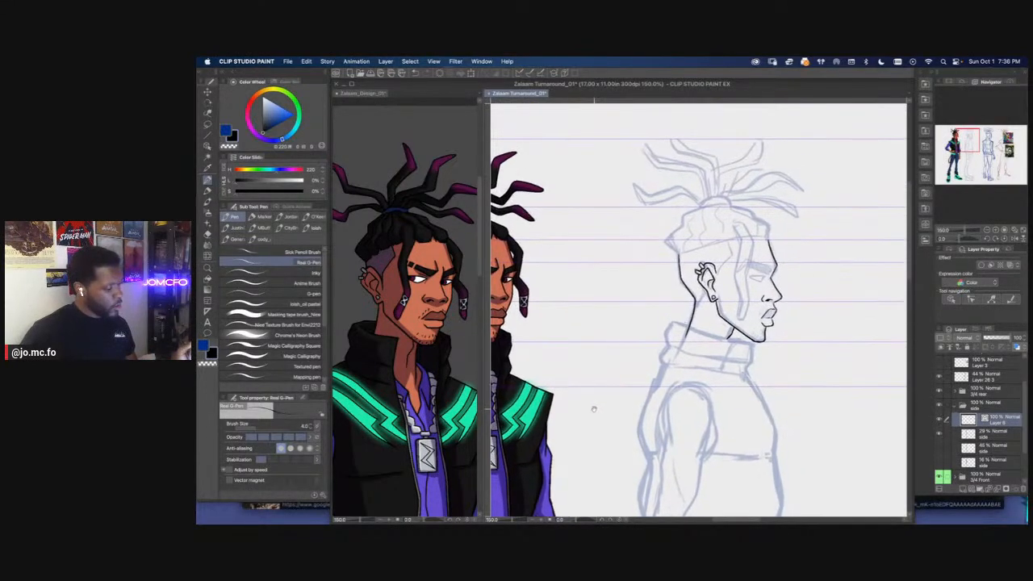
{"action": "scroll", "coordinate": [663, 349], "scroll_direction": "up", "scroll_amount": 3}
{"action": "left_click_drag", "start_coordinate": [697, 330], "coordinate": [562, 305]}
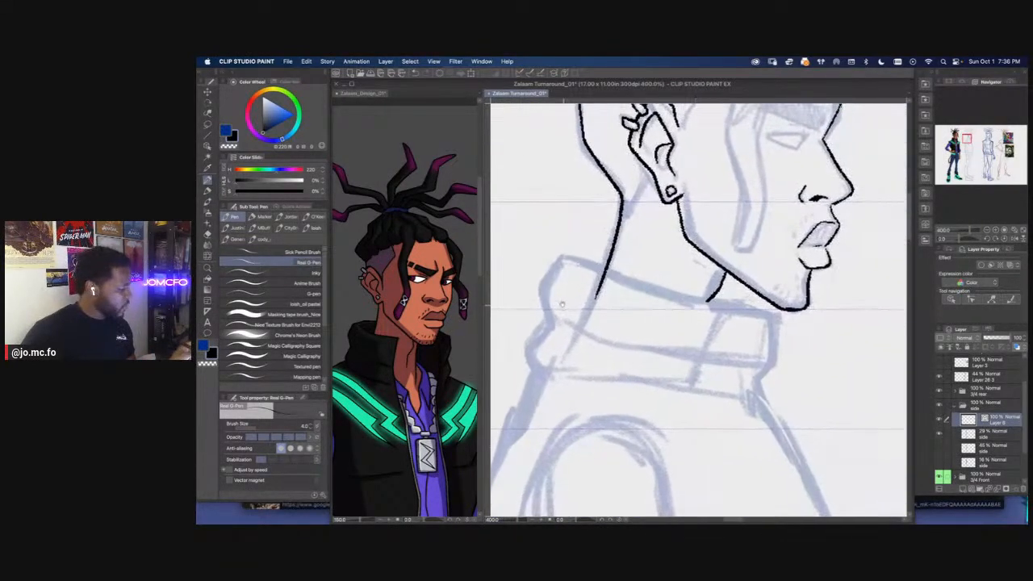
{"action": "mouse_move", "coordinate": [562, 257]}
{"action": "left_mouse_down"}
{"action": "mouse_move", "coordinate": [775, 313]}
{"action": "mouse_move", "coordinate": [748, 280]}
{"action": "left_mouse_up"}
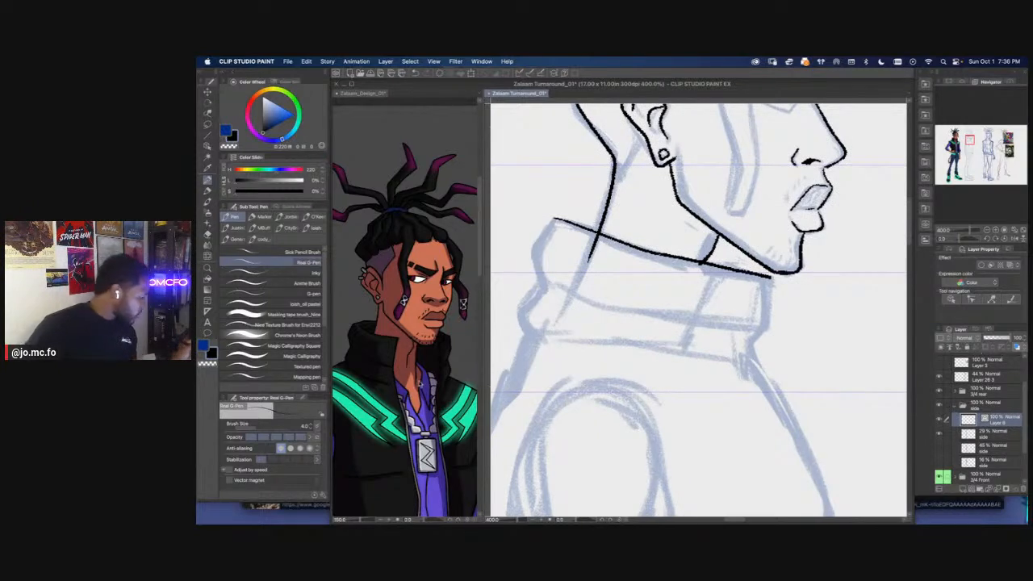
{"action": "left_click_drag", "start_coordinate": [769, 277], "coordinate": [765, 383]}
{"action": "left_click_drag", "start_coordinate": [660, 314], "coordinate": [728, 334]}
{"action": "left_click_drag", "start_coordinate": [831, 351], "coordinate": [620, 308]}
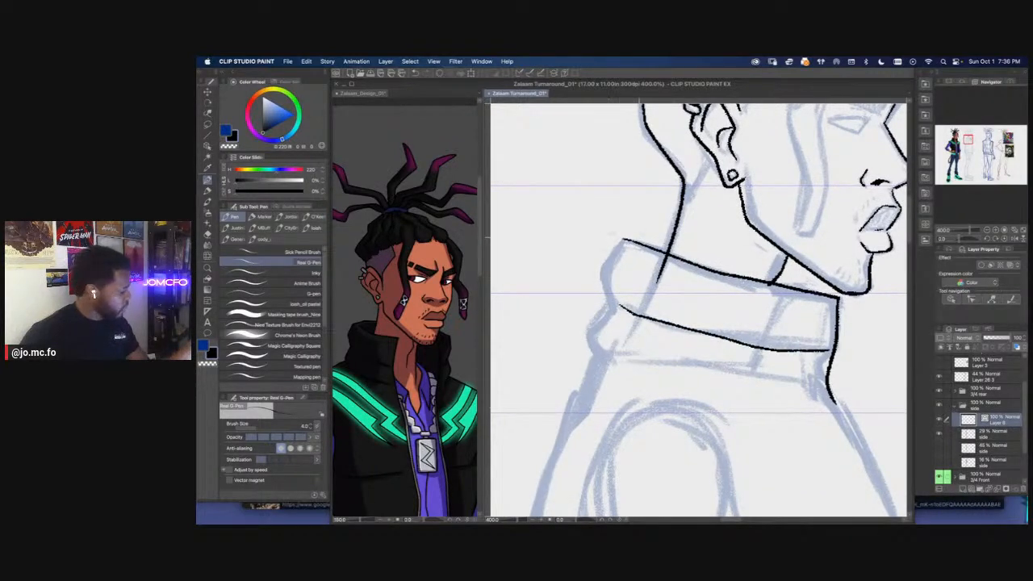
{"action": "mouse_move", "coordinate": [622, 241]}
{"action": "left_mouse_down"}
{"action": "mouse_move", "coordinate": [604, 265]}
{"action": "mouse_move", "coordinate": [608, 304]}
{"action": "mouse_move", "coordinate": [596, 326]}
{"action": "mouse_move", "coordinate": [606, 373]}
{"action": "mouse_move", "coordinate": [615, 323]}
{"action": "left_mouse_up"}
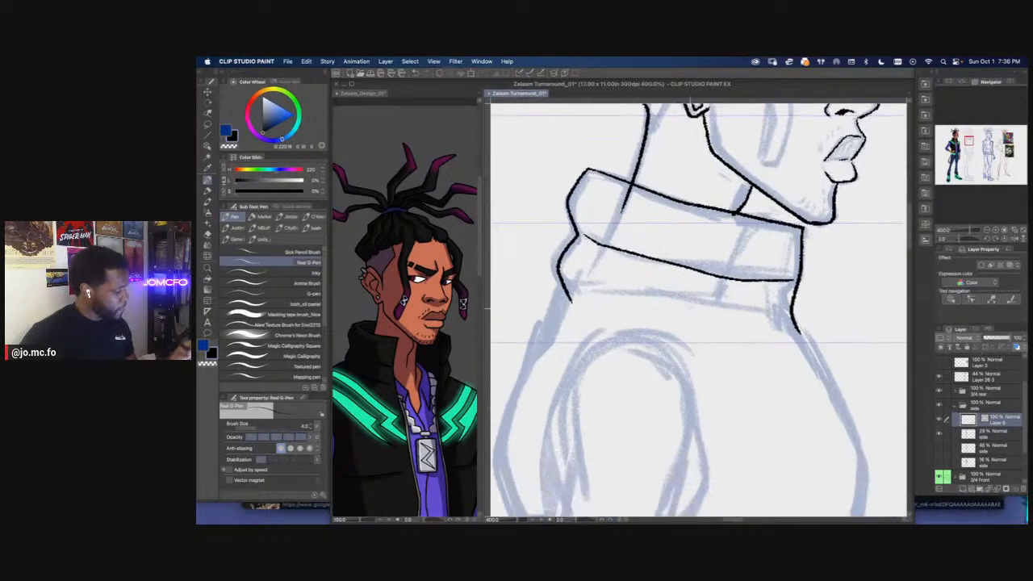
Ink the puffer vest's front contour from the collar down over the chest and belly, plus two horizontal quilting seams
{"action": "mouse_move", "coordinate": [773, 332]}
{"action": "left_mouse_down"}
{"action": "mouse_move", "coordinate": [682, 307]}
{"action": "mouse_move", "coordinate": [595, 306]}
{"action": "mouse_move", "coordinate": [697, 247]}
{"action": "mouse_move", "coordinate": [742, 198]}
{"action": "mouse_move", "coordinate": [798, 315]}
{"action": "mouse_move", "coordinate": [812, 378]}
{"action": "mouse_move", "coordinate": [804, 400]}
{"action": "left_mouse_up"}
{"action": "scroll", "coordinate": [539, 305], "scroll_direction": "down", "scroll_amount": 2}
{"action": "scroll", "coordinate": [539, 304], "scroll_direction": "down", "scroll_amount": 1}
{"action": "scroll", "coordinate": [636, 311], "scroll_direction": "up", "scroll_amount": 1}
{"action": "scroll", "coordinate": [696, 246], "scroll_direction": "up", "scroll_amount": 2}
{"action": "mouse_move", "coordinate": [792, 408]}
{"action": "left_mouse_down"}
{"action": "mouse_move", "coordinate": [751, 186]}
{"action": "mouse_move", "coordinate": [784, 270]}
{"action": "mouse_move", "coordinate": [772, 370]}
{"action": "mouse_move", "coordinate": [759, 200]}
{"action": "mouse_move", "coordinate": [788, 324]}
{"action": "mouse_move", "coordinate": [764, 377]}
{"action": "mouse_move", "coordinate": [777, 372]}
{"action": "mouse_move", "coordinate": [806, 468]}
{"action": "left_mouse_up"}
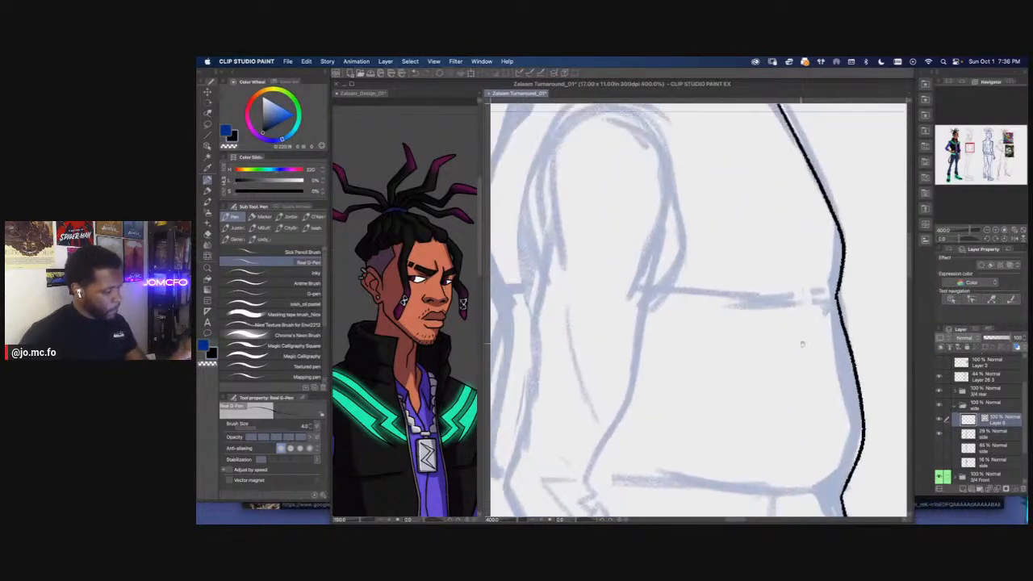
{"action": "left_click_drag", "start_coordinate": [828, 298], "coordinate": [659, 298]}
{"action": "mouse_move", "coordinate": [822, 490]}
{"action": "left_mouse_down"}
{"action": "mouse_move", "coordinate": [851, 409]}
{"action": "mouse_move", "coordinate": [846, 336]}
{"action": "mouse_move", "coordinate": [648, 340]}
{"action": "left_mouse_up"}
Ink the seam below the collar, the vest's puffed back contour and the seam above the hem band
{"action": "scroll", "coordinate": [561, 321], "scroll_direction": "down", "scroll_amount": 3}
{"action": "mouse_move", "coordinate": [567, 298]}
{"action": "left_mouse_down"}
{"action": "mouse_move", "coordinate": [608, 341]}
{"action": "mouse_move", "coordinate": [669, 415]}
{"action": "left_mouse_up"}
{"action": "scroll", "coordinate": [662, 373], "scroll_direction": "up", "scroll_amount": 1}
{"action": "mouse_move", "coordinate": [623, 304]}
{"action": "left_mouse_down"}
{"action": "mouse_move", "coordinate": [675, 231]}
{"action": "mouse_move", "coordinate": [663, 307]}
{"action": "left_mouse_up"}
{"action": "scroll", "coordinate": [674, 260], "scroll_direction": "up", "scroll_amount": 2}
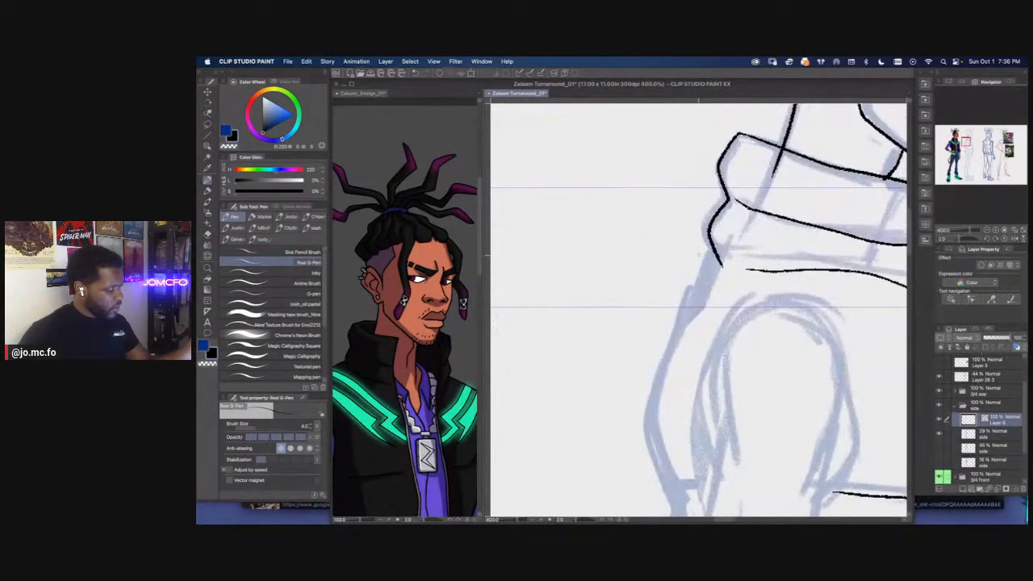
{"action": "scroll", "coordinate": [680, 270], "scroll_direction": "down", "scroll_amount": 4}
{"action": "scroll", "coordinate": [669, 278], "scroll_direction": "up", "scroll_amount": 1}
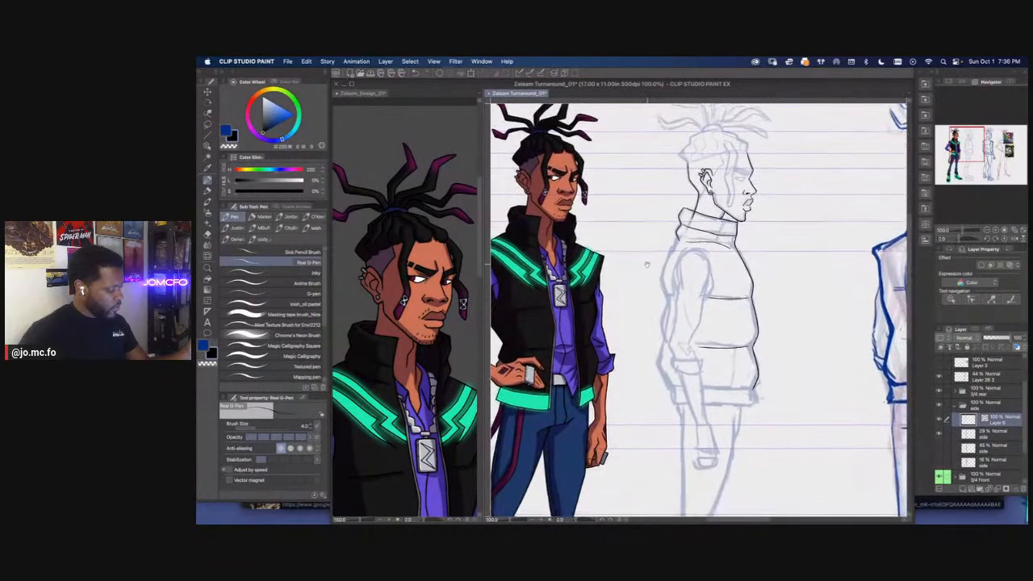
{"action": "scroll", "coordinate": [651, 263], "scroll_direction": "up", "scroll_amount": 1}
{"action": "left_click_drag", "start_coordinate": [674, 234], "coordinate": [654, 204]}
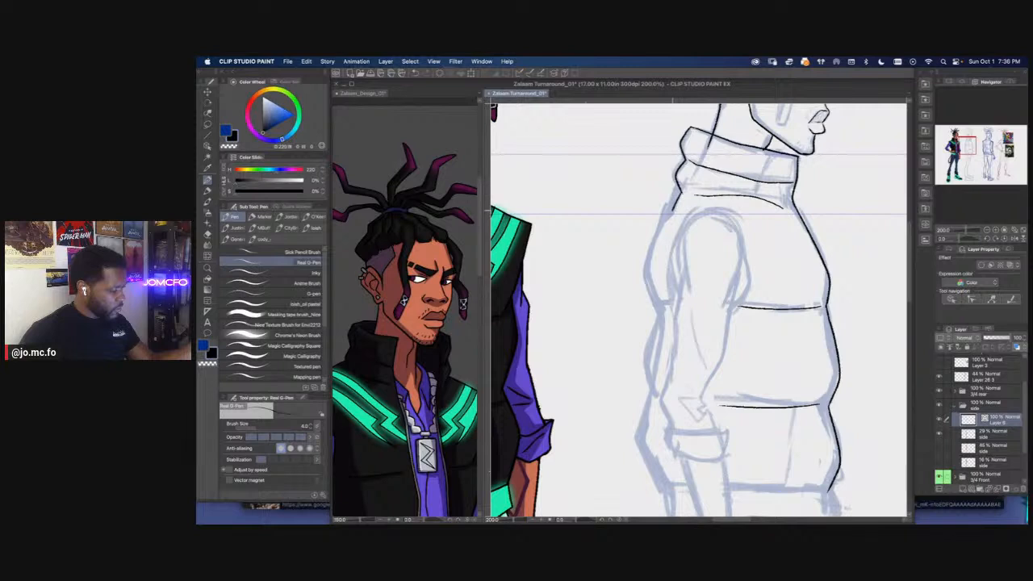
{"action": "mouse_move", "coordinate": [662, 235]}
{"action": "left_mouse_down"}
{"action": "mouse_move", "coordinate": [653, 267]}
{"action": "mouse_move", "coordinate": [660, 317]}
{"action": "mouse_move", "coordinate": [654, 220]}
{"action": "left_mouse_up"}
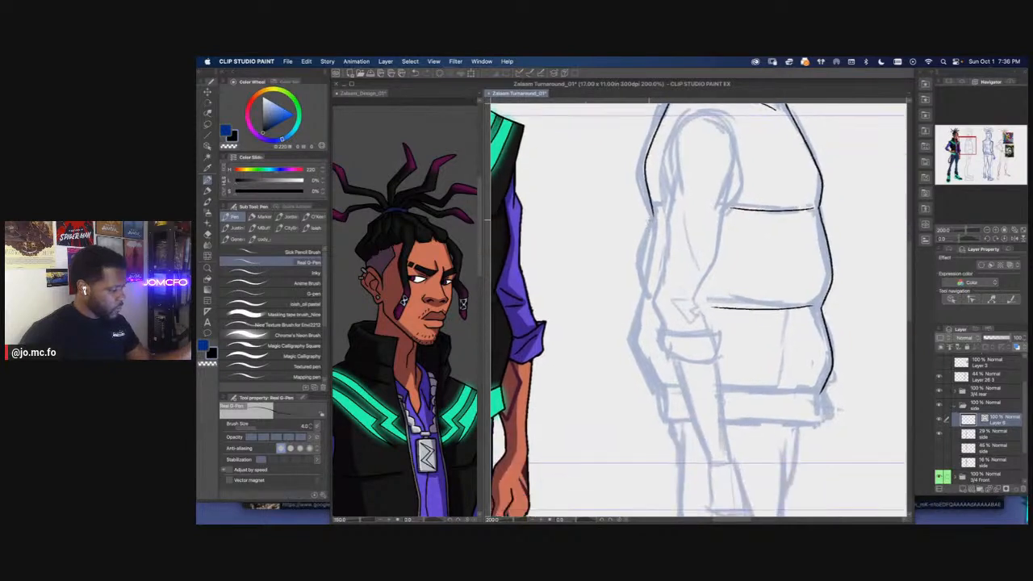
{"action": "mouse_move", "coordinate": [638, 280]}
{"action": "left_mouse_down"}
{"action": "mouse_move", "coordinate": [653, 309]}
{"action": "mouse_move", "coordinate": [637, 252]}
{"action": "mouse_move", "coordinate": [640, 329]}
{"action": "mouse_move", "coordinate": [565, 299]}
{"action": "mouse_move", "coordinate": [761, 321]}
{"action": "left_mouse_up"}
Bring the colored design's vest hem into view as reference, and ink the side view's hem band edges below the lowest seam
{"action": "scroll", "coordinate": [620, 339], "scroll_direction": "down", "scroll_amount": 2}
{"action": "scroll", "coordinate": [617, 342], "scroll_direction": "up", "scroll_amount": 2}
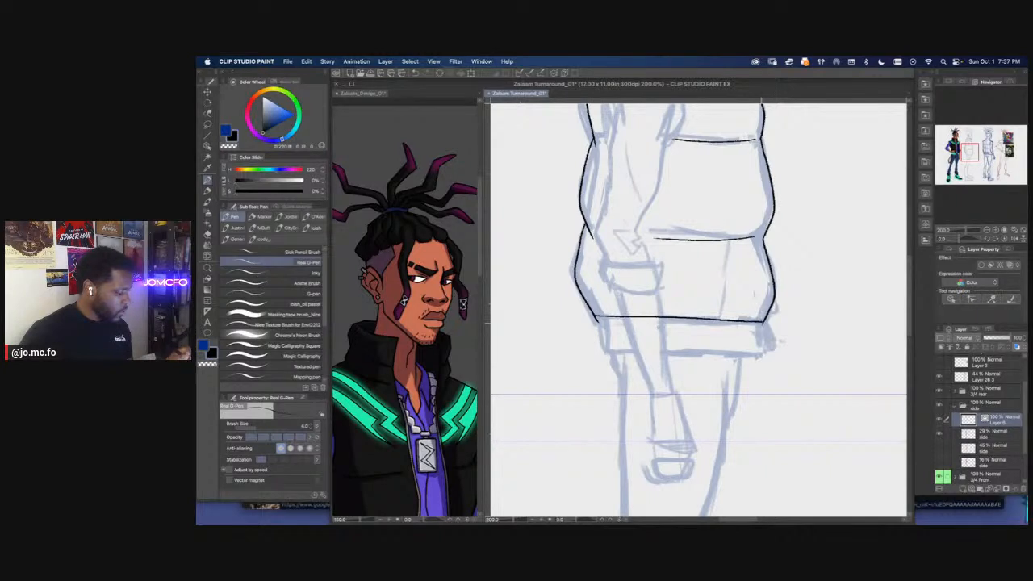
{"action": "left_click", "coordinate": [471, 268]}
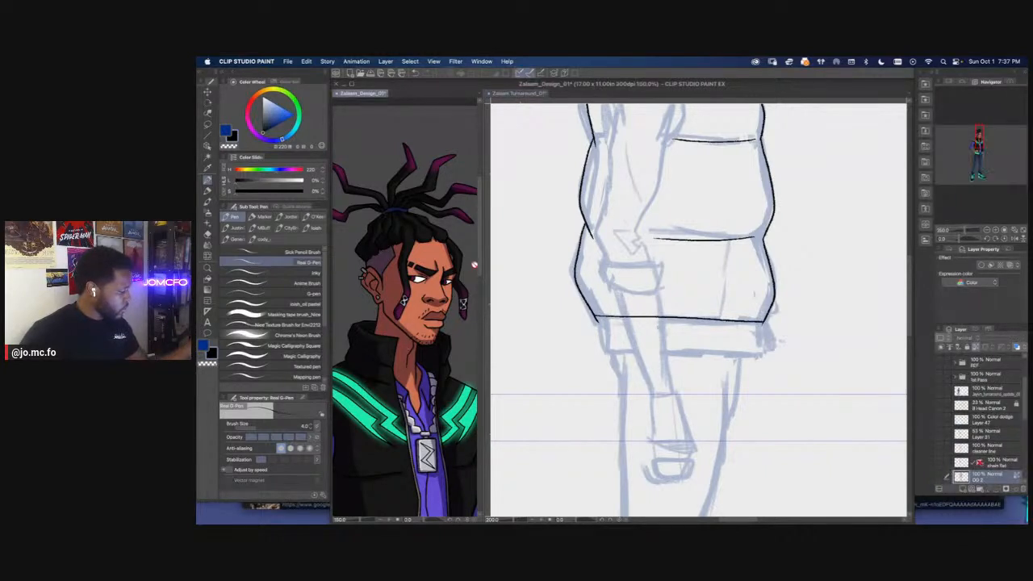
{"action": "scroll", "coordinate": [472, 275], "scroll_direction": "down", "scroll_amount": 5}
{"action": "scroll", "coordinate": [376, 338], "scroll_direction": "down", "scroll_amount": 2}
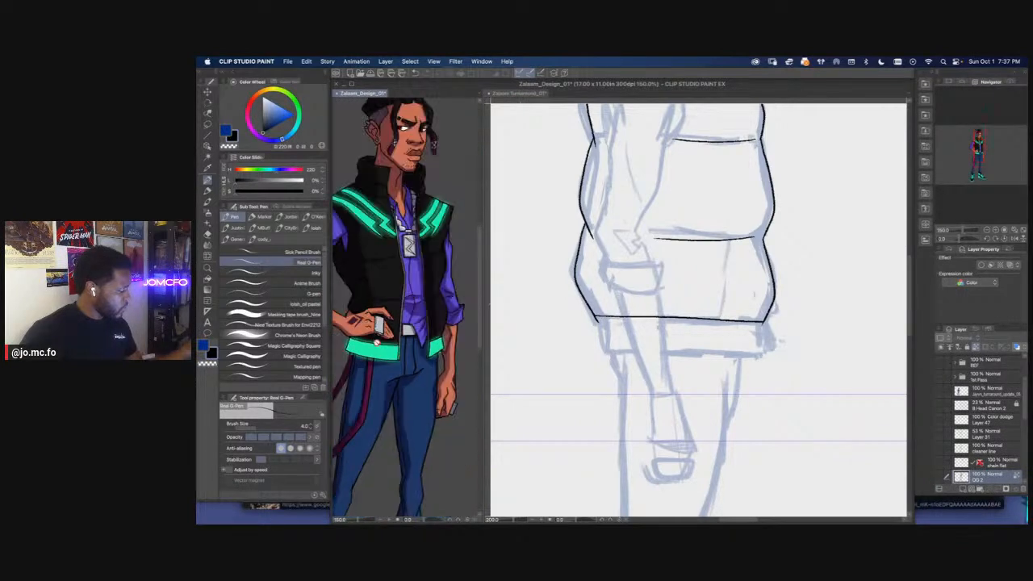
{"action": "left_click", "coordinate": [685, 392]}
{"action": "scroll", "coordinate": [650, 358], "scroll_direction": "left", "scroll_amount": 1}
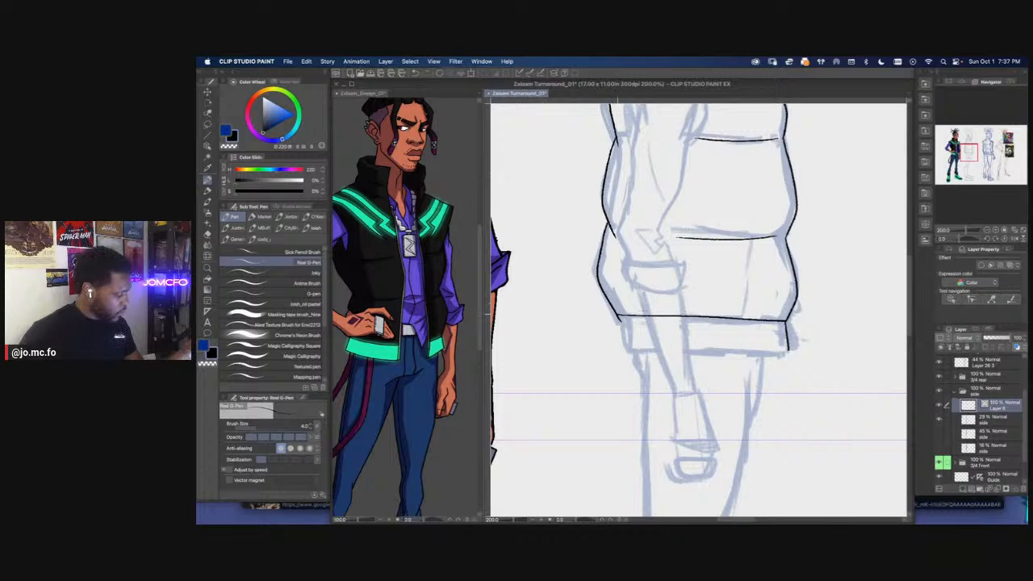
{"action": "left_click_drag", "start_coordinate": [615, 343], "coordinate": [788, 351]}
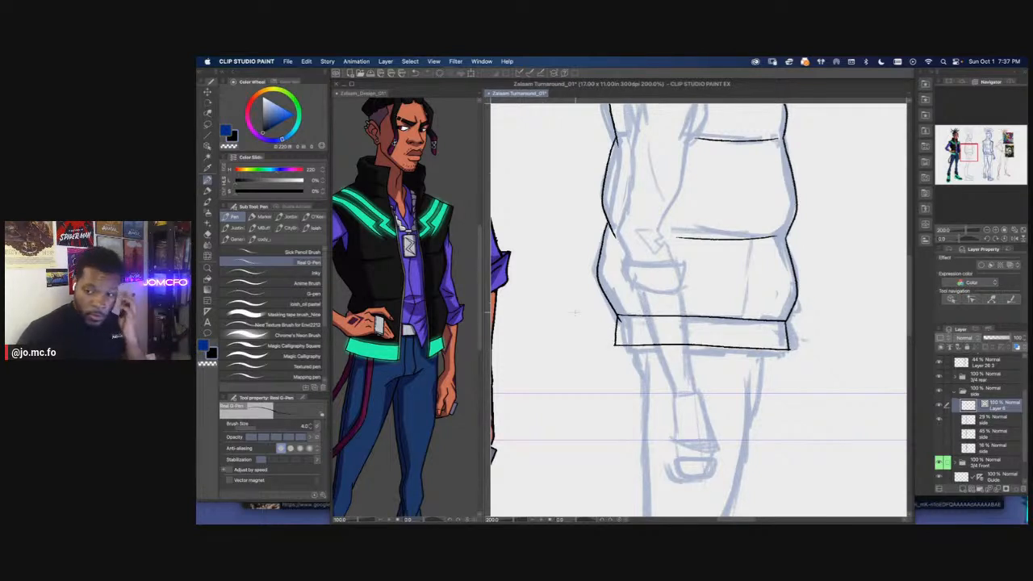
Ink the side view's eye with lids, iris, filled pupil and upper eyelid crease, using a thinner pen size
{"action": "scroll", "coordinate": [575, 313], "scroll_direction": "up", "scroll_amount": 3}
{"action": "scroll", "coordinate": [606, 371], "scroll_direction": "down", "scroll_amount": 6}
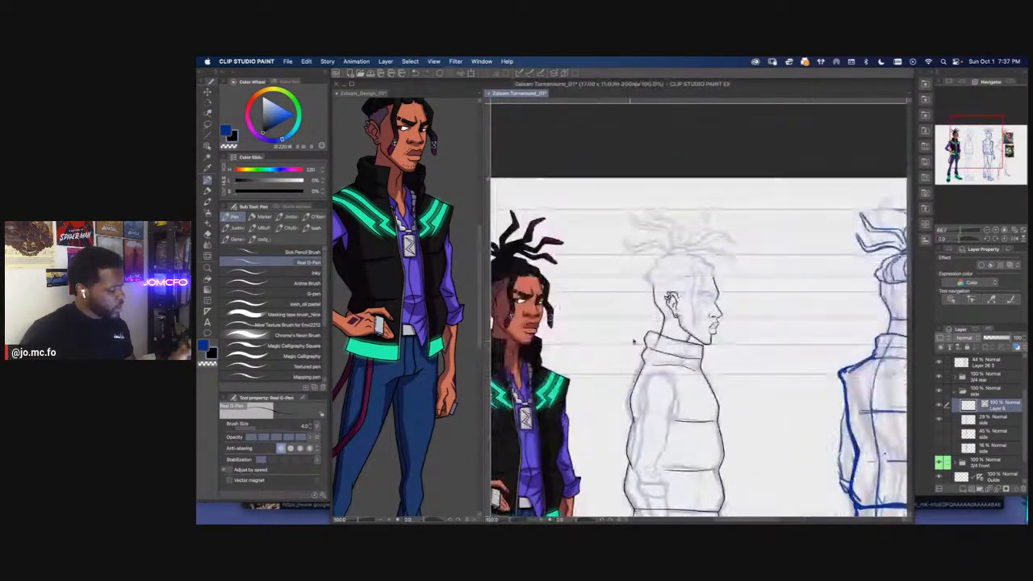
{"action": "scroll", "coordinate": [625, 349], "scroll_direction": "up", "scroll_amount": 6}
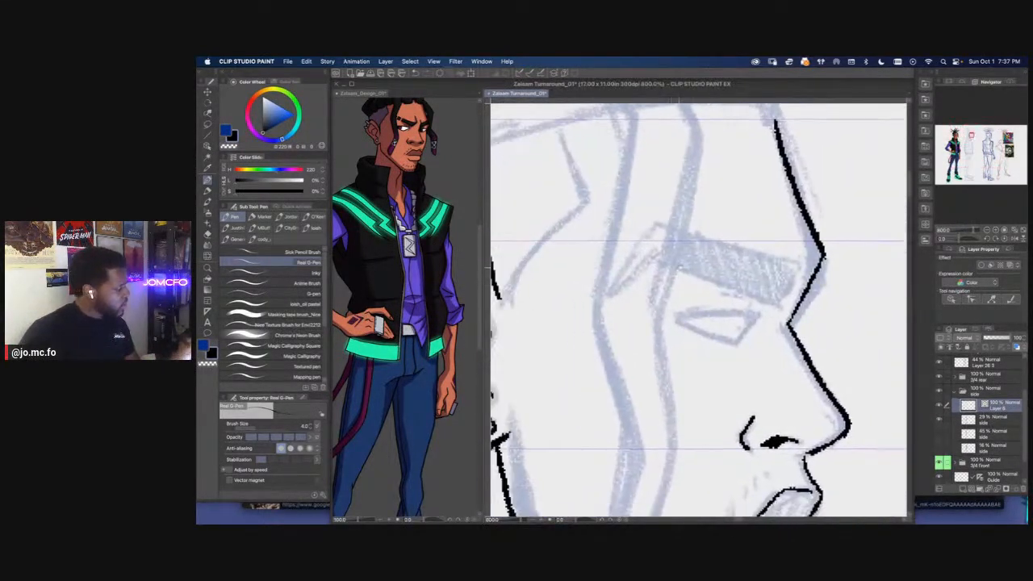
{"action": "mouse_move", "coordinate": [752, 317]}
{"action": "left_mouse_down"}
{"action": "mouse_move", "coordinate": [736, 341]}
{"action": "mouse_move", "coordinate": [656, 304]}
{"action": "left_mouse_up"}
{"action": "mouse_move", "coordinate": [593, 303]}
{"action": "left_mouse_down"}
{"action": "mouse_move", "coordinate": [680, 304]}
{"action": "mouse_move", "coordinate": [636, 280]}
{"action": "left_mouse_up"}
{"action": "left_click_drag", "start_coordinate": [601, 309], "coordinate": [654, 328]}
{"action": "mouse_move", "coordinate": [638, 285]}
{"action": "left_mouse_down"}
{"action": "mouse_move", "coordinate": [715, 288]}
{"action": "mouse_move", "coordinate": [714, 325]}
{"action": "mouse_move", "coordinate": [731, 325]}
{"action": "left_mouse_up"}
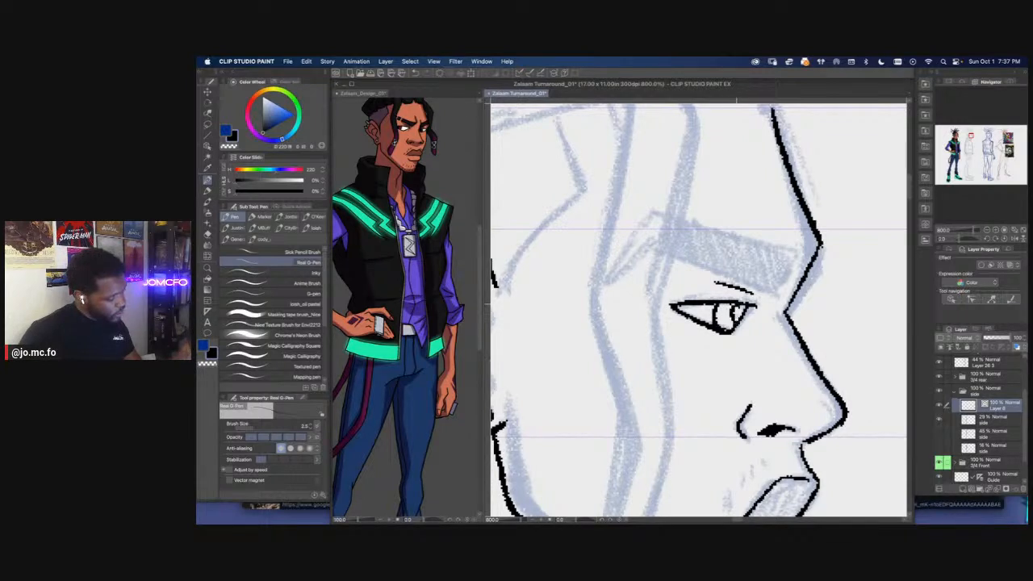
{"action": "left_click_drag", "start_coordinate": [758, 292], "coordinate": [720, 327]}
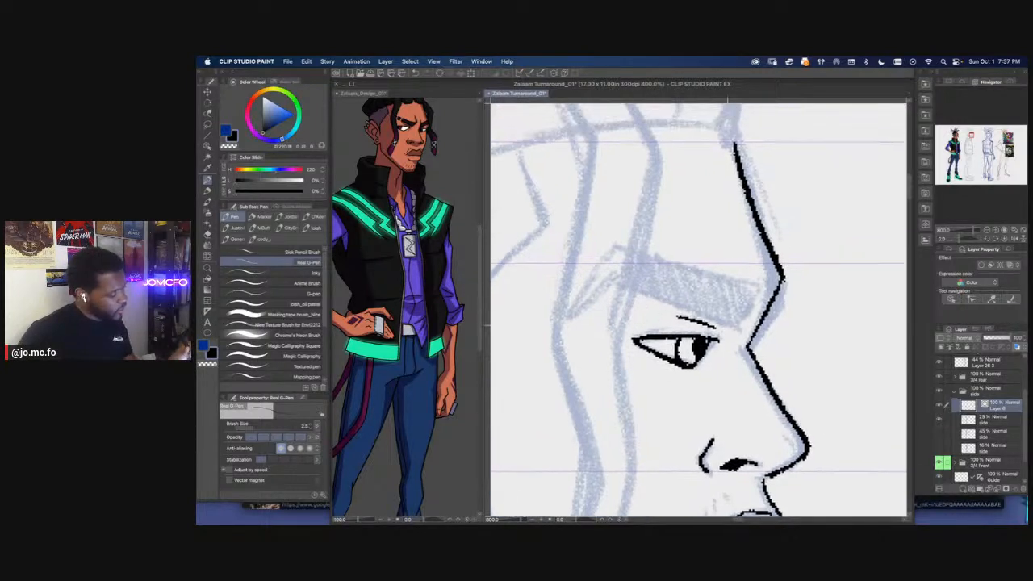
Ink the full outline of the side view's angular eyebrow over the sketch
{"action": "mouse_move", "coordinate": [762, 287]}
{"action": "left_mouse_down"}
{"action": "mouse_move", "coordinate": [736, 326]}
{"action": "mouse_move", "coordinate": [617, 286]}
{"action": "mouse_move", "coordinate": [594, 296]}
{"action": "mouse_move", "coordinate": [718, 303]}
{"action": "mouse_move", "coordinate": [678, 327]}
{"action": "left_mouse_up"}
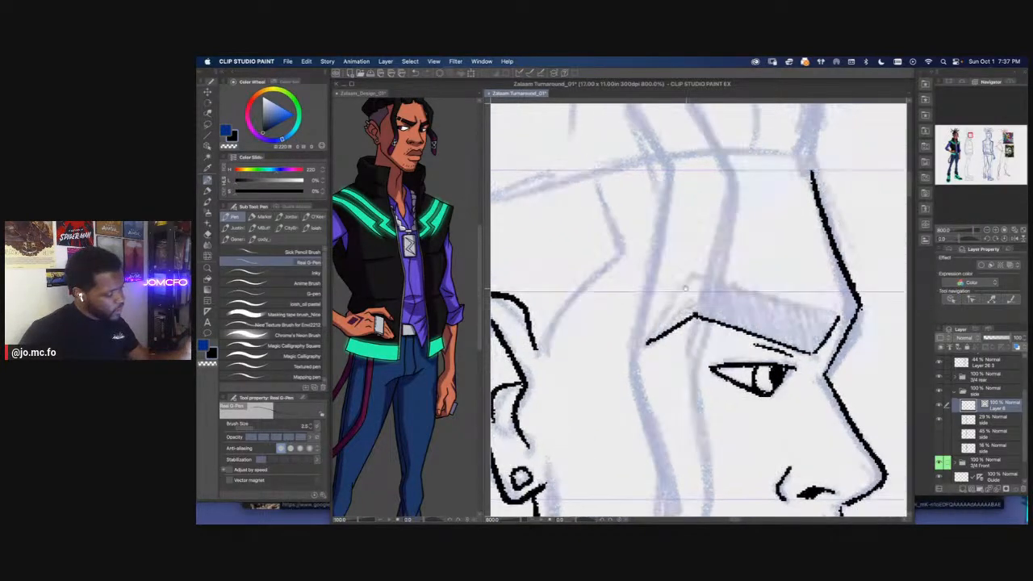
{"action": "left_click_drag", "start_coordinate": [688, 279], "coordinate": [645, 343]}
{"action": "left_click_drag", "start_coordinate": [645, 343], "coordinate": [689, 278]}
{"action": "mouse_move", "coordinate": [690, 283]}
{"action": "left_mouse_down"}
{"action": "mouse_move", "coordinate": [602, 276]}
{"action": "mouse_move", "coordinate": [747, 314]}
{"action": "mouse_move", "coordinate": [595, 271]}
{"action": "left_mouse_up"}
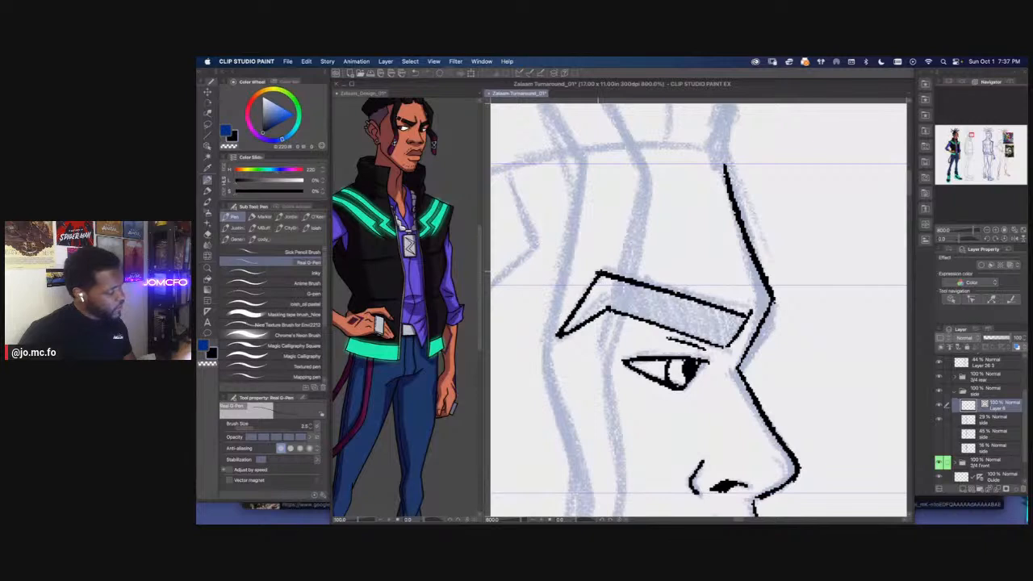
Ink a frown crease at the eyebrow's inner end and slanted slit lines across the brow
{"action": "left_click_drag", "start_coordinate": [740, 271], "coordinate": [754, 314]}
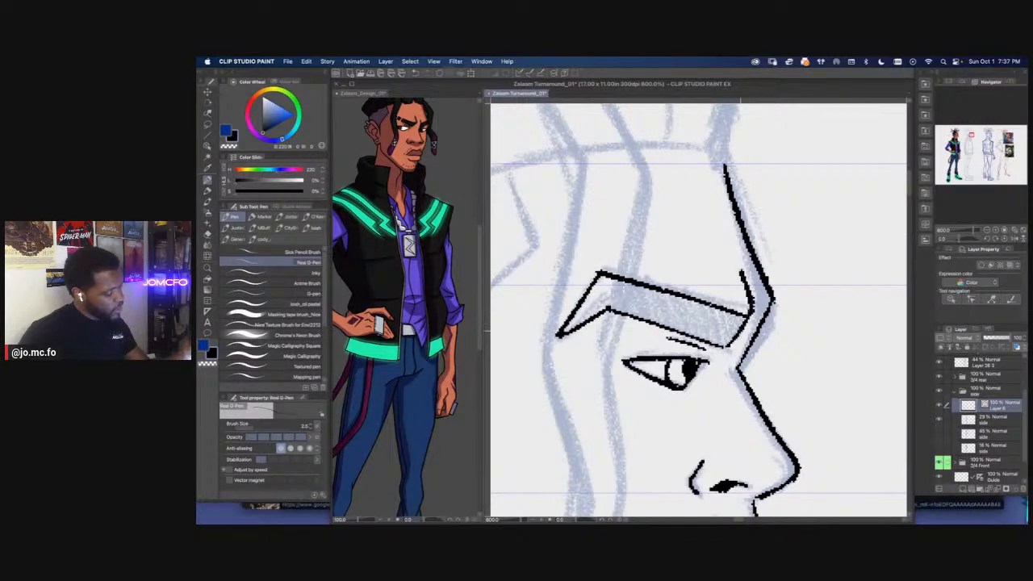
{"action": "mouse_move", "coordinate": [649, 288]}
{"action": "left_mouse_down"}
{"action": "mouse_move", "coordinate": [686, 295]}
{"action": "mouse_move", "coordinate": [675, 339]}
{"action": "left_mouse_up"}
{"action": "left_click_drag", "start_coordinate": [688, 279], "coordinate": [663, 344]}
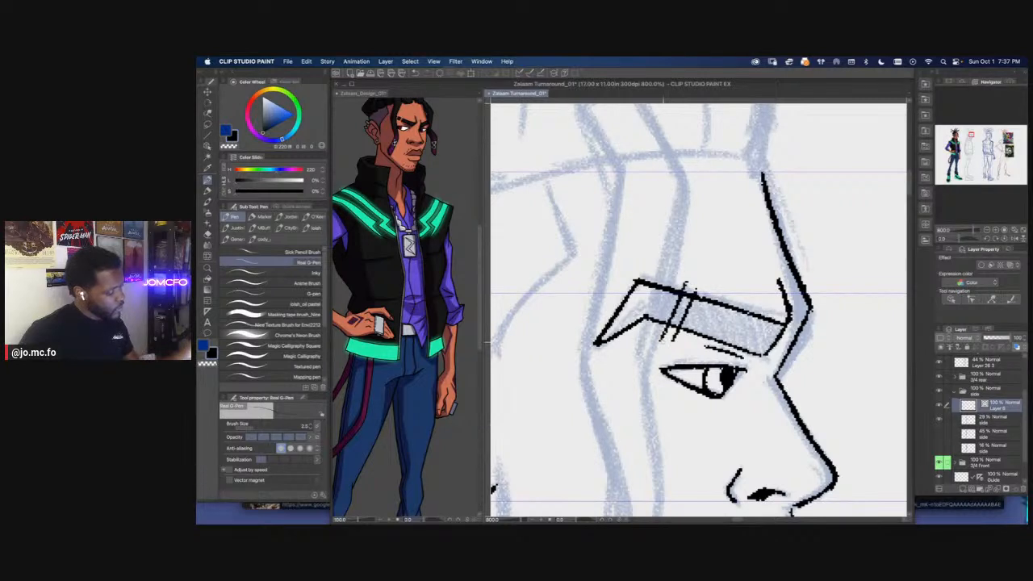
Erase the eyebrow outline between the slanted slit lines and trim the slit lines' ends with a smaller eraser
{"action": "key", "text": "e"}
{"action": "left_click_drag", "start_coordinate": [688, 298], "coordinate": [671, 335]}
{"action": "key", "text": "["}
{"action": "left_click_drag", "start_coordinate": [676, 283], "coordinate": [694, 290]}
{"action": "left_click_drag", "start_coordinate": [681, 336], "coordinate": [658, 331]}
{"action": "left_click_drag", "start_coordinate": [557, 262], "coordinate": [645, 436]}
{"action": "scroll", "coordinate": [632, 247], "scroll_direction": "down", "scroll_amount": 7}
{"action": "scroll", "coordinate": [616, 300], "scroll_direction": "up", "scroll_amount": 1}
{"action": "scroll", "coordinate": [667, 394], "scroll_direction": "up", "scroll_amount": 4}
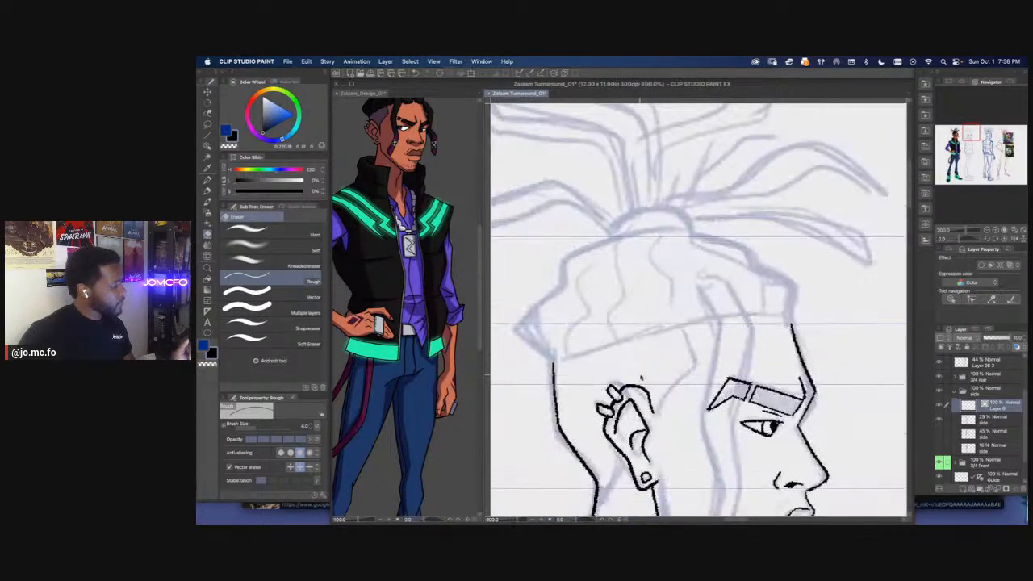
Cut a second slit near the eyebrow's outer end, ink the edges of the separated pieces and erase the overshoots
{"action": "left_click_drag", "start_coordinate": [739, 319], "coordinate": [741, 361]}
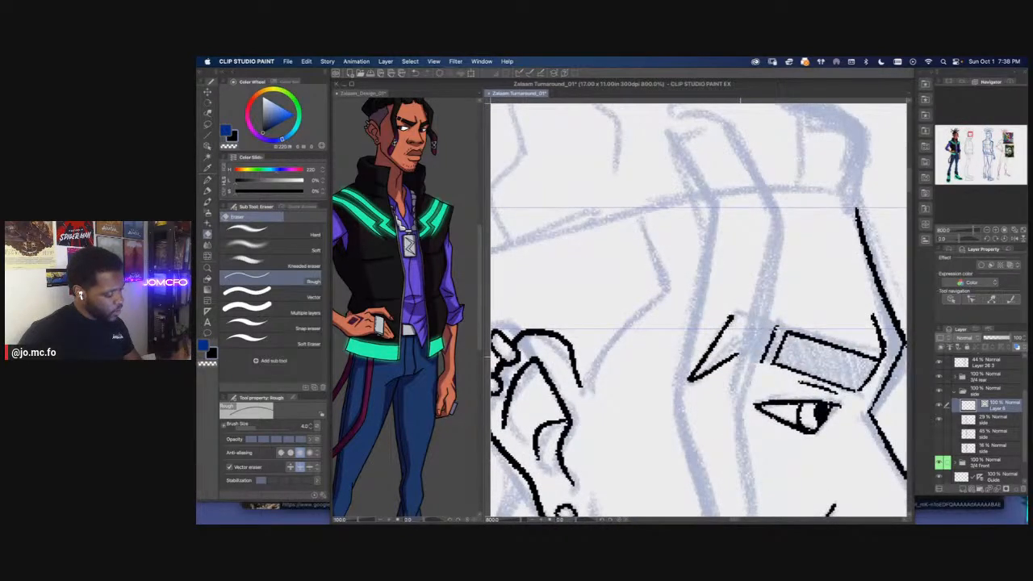
{"action": "key", "text": "super+z"}
{"action": "key", "text": "p"}
{"action": "left_click_drag", "start_coordinate": [732, 301], "coordinate": [735, 372]}
{"action": "key", "text": "e"}
{"action": "mouse_move", "coordinate": [727, 317]}
{"action": "left_mouse_down"}
{"action": "mouse_move", "coordinate": [732, 324]}
{"action": "mouse_move", "coordinate": [716, 319]}
{"action": "left_mouse_up"}
{"action": "left_click_drag", "start_coordinate": [743, 363], "coordinate": [731, 372]}
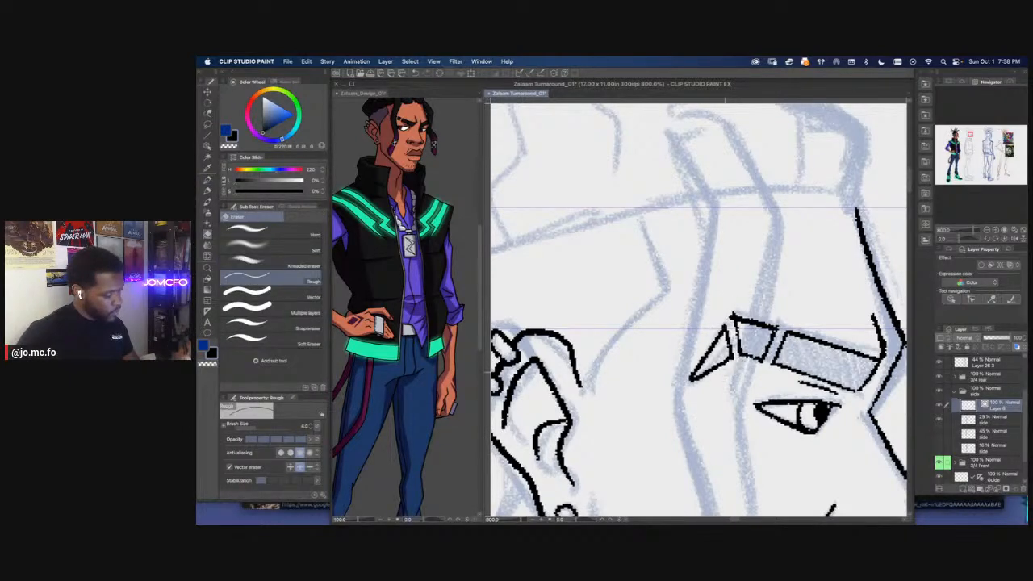
{"action": "scroll", "coordinate": [719, 352], "scroll_direction": "down", "scroll_amount": 7}
{"action": "scroll", "coordinate": [622, 332], "scroll_direction": "up", "scroll_amount": 5}
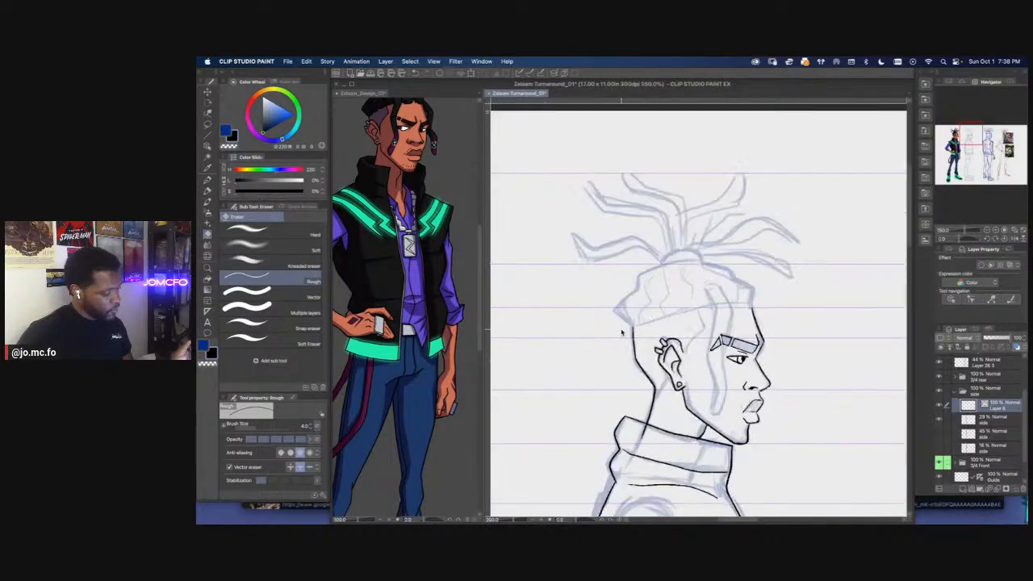
Ink both edges and the tip of the dreadlock hanging in front of the side view's face
{"action": "key", "text": "p"}
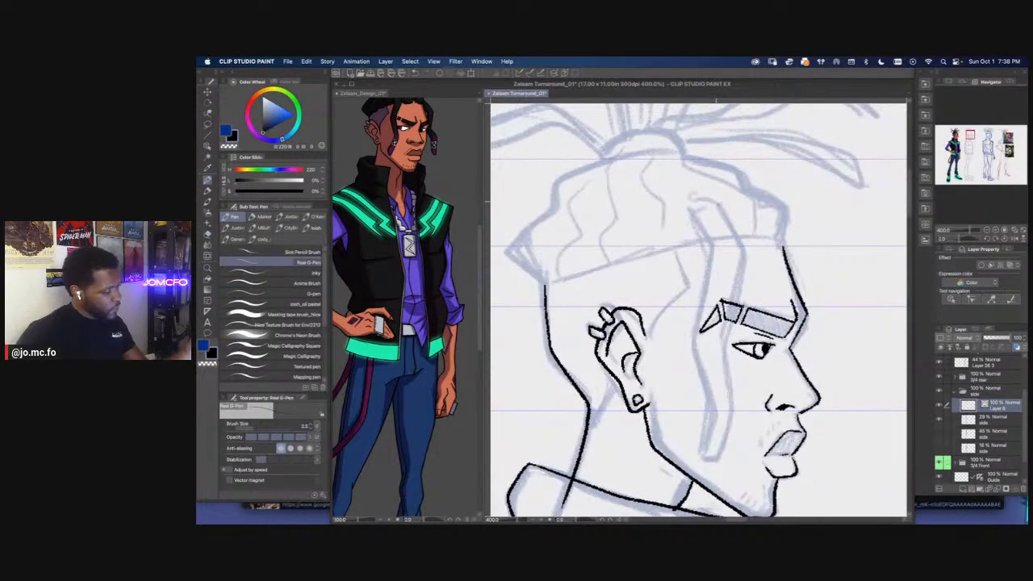
{"action": "mouse_move", "coordinate": [735, 228]}
{"action": "left_mouse_down"}
{"action": "mouse_move", "coordinate": [746, 253]}
{"action": "mouse_move", "coordinate": [719, 460]}
{"action": "left_mouse_up"}
{"action": "left_click_drag", "start_coordinate": [707, 429], "coordinate": [701, 452]}
{"action": "mouse_move", "coordinate": [691, 209]}
{"action": "left_mouse_down"}
{"action": "mouse_move", "coordinate": [715, 258]}
{"action": "mouse_move", "coordinate": [698, 344]}
{"action": "mouse_move", "coordinate": [717, 401]}
{"action": "left_mouse_up"}
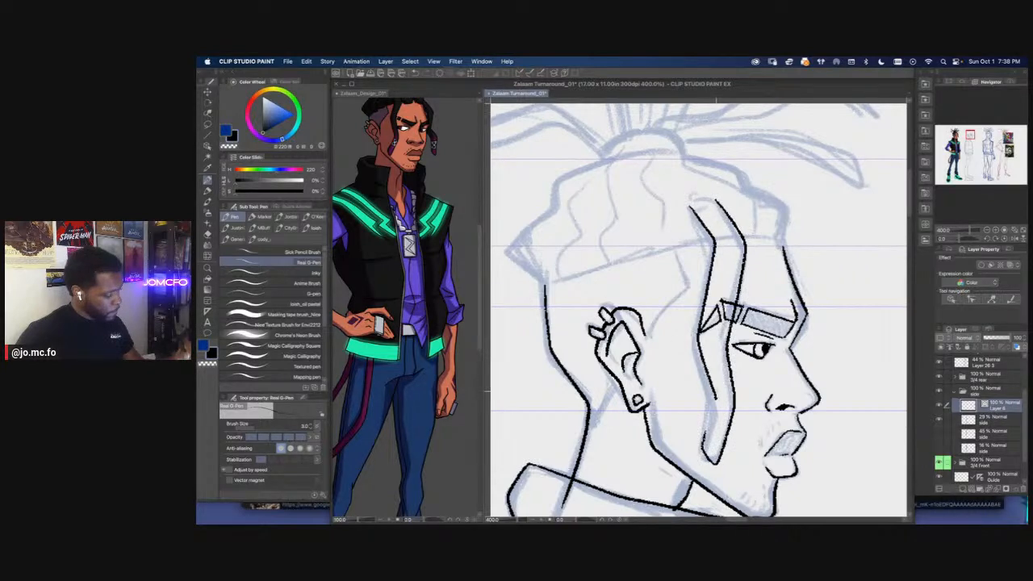
{"action": "key", "text": "super+z"}
{"action": "mouse_move", "coordinate": [688, 208]}
{"action": "left_mouse_down"}
{"action": "mouse_move", "coordinate": [714, 247]}
{"action": "mouse_move", "coordinate": [694, 345]}
{"action": "mouse_move", "coordinate": [715, 414]}
{"action": "left_mouse_up"}
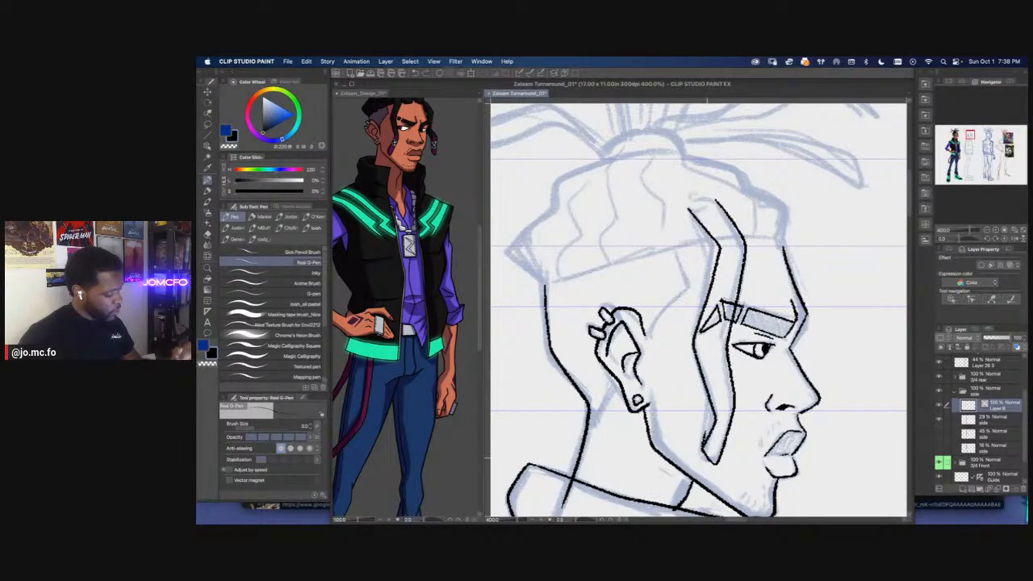
{"action": "key", "text": "super+minus"}
{"action": "key", "text": "super+minus"}
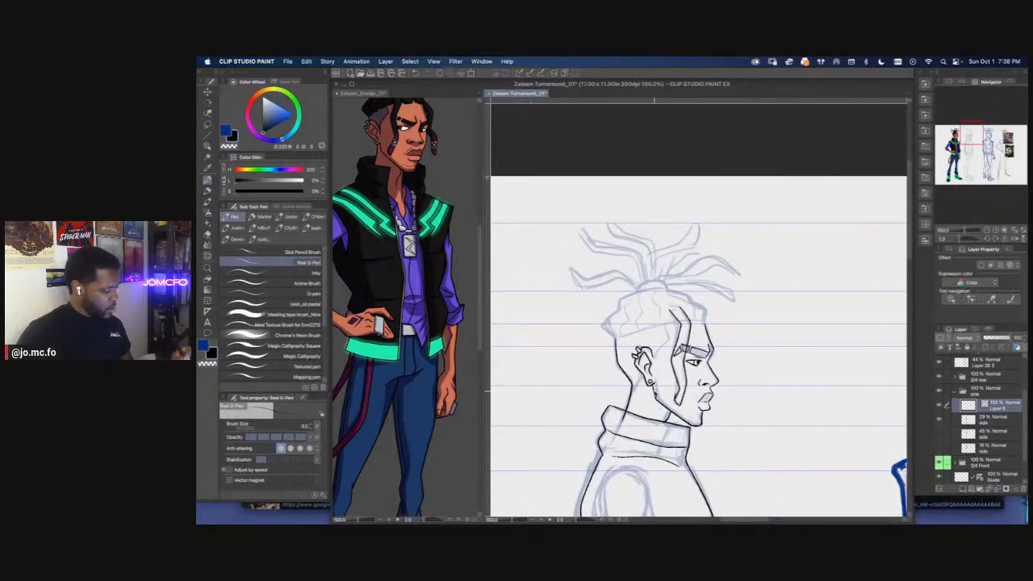
{"action": "key", "text": "super+plus"}
{"action": "key", "text": "super+plus"}
{"action": "mouse_move", "coordinate": [677, 253]}
{"action": "left_mouse_down"}
{"action": "mouse_move", "coordinate": [657, 197]}
{"action": "mouse_move", "coordinate": [678, 269]}
{"action": "mouse_move", "coordinate": [679, 287]}
{"action": "mouse_move", "coordinate": [667, 278]}
{"action": "mouse_move", "coordinate": [665, 319]}
{"action": "mouse_move", "coordinate": [677, 441]}
{"action": "left_mouse_up"}
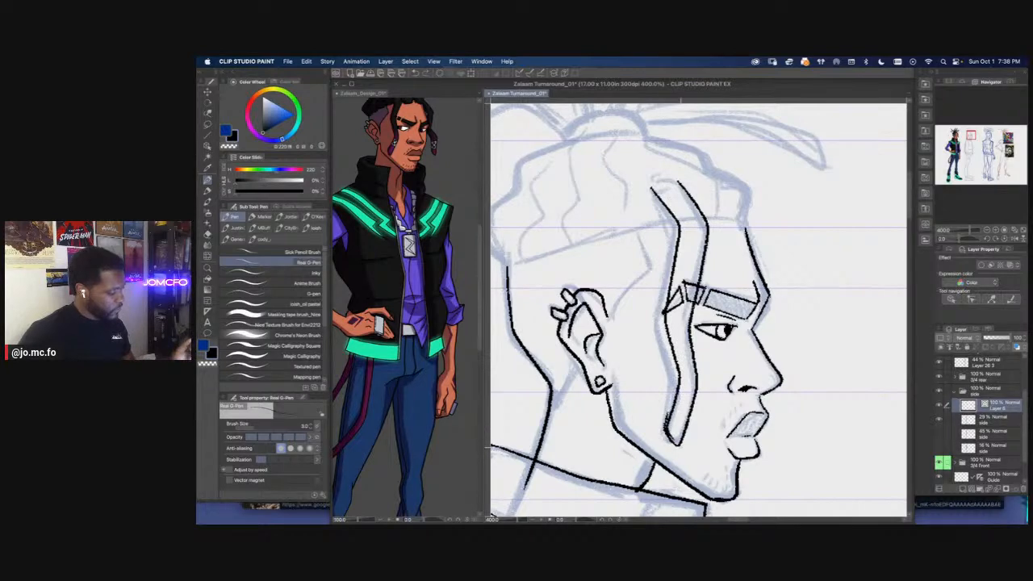
Remove the rough line at the back of the hanging dreadlock's tip and redraw it as a clean curve
{"action": "scroll", "coordinate": [609, 404], "scroll_direction": "down", "scroll_amount": 4}
{"action": "scroll", "coordinate": [601, 417], "scroll_direction": "up", "scroll_amount": 1}
{"action": "scroll", "coordinate": [602, 416], "scroll_direction": "up", "scroll_amount": 3}
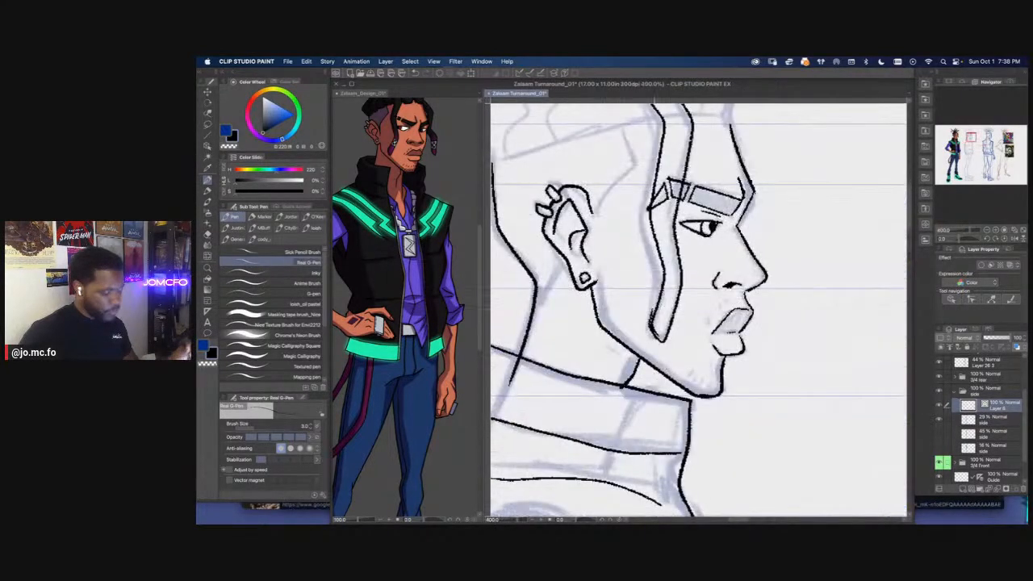
{"action": "key", "text": "e"}
{"action": "left_click_drag", "start_coordinate": [652, 309], "coordinate": [651, 333]}
{"action": "key", "text": "super+z"}
{"action": "key", "text": "m"}
{"action": "key", "text": "Delete"}
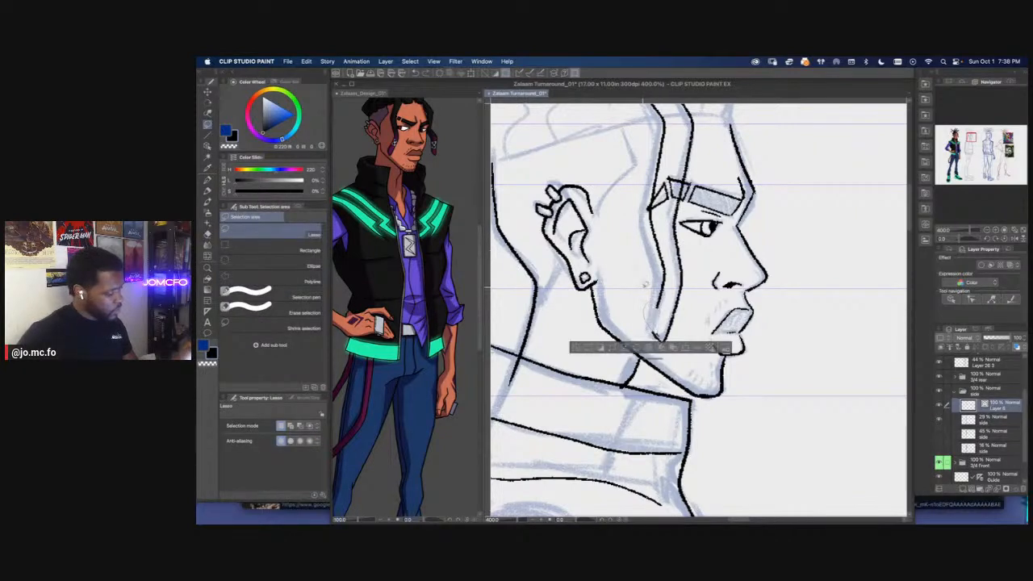
{"action": "key", "text": "super+d"}
{"action": "key", "text": "p"}
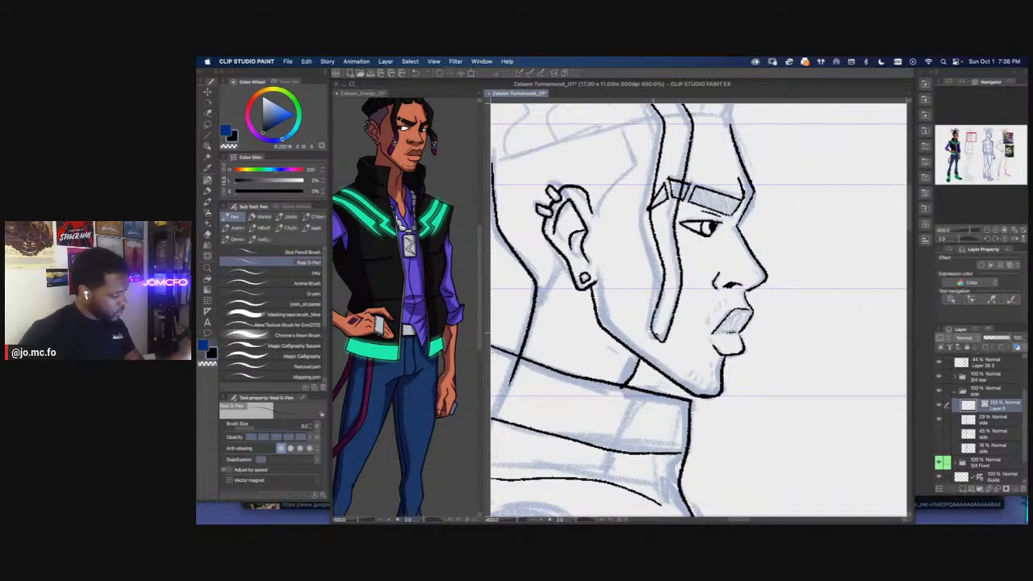
{"action": "left_click_drag", "start_coordinate": [657, 304], "coordinate": [651, 326]}
{"action": "key", "text": "e"}
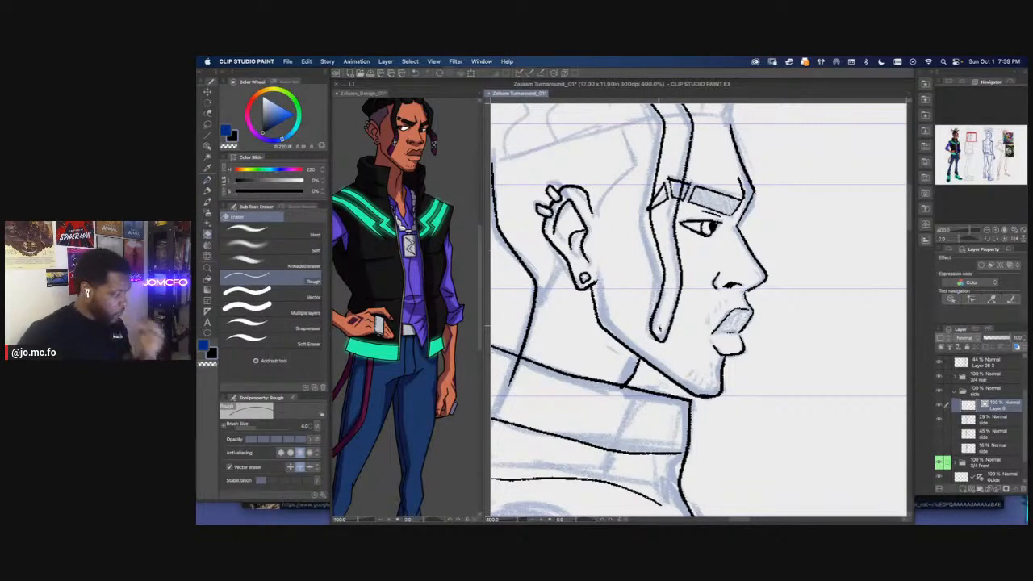
Using the colored design as reference, ink a bead near the hanging dreadlock's tip with two cross lines and two triangles
{"action": "key", "text": "super+minus"}
{"action": "key", "text": "super+minus"}
{"action": "key", "text": "super+minus"}
{"action": "left_click_drag", "start_coordinate": [630, 352], "coordinate": [744, 363]}
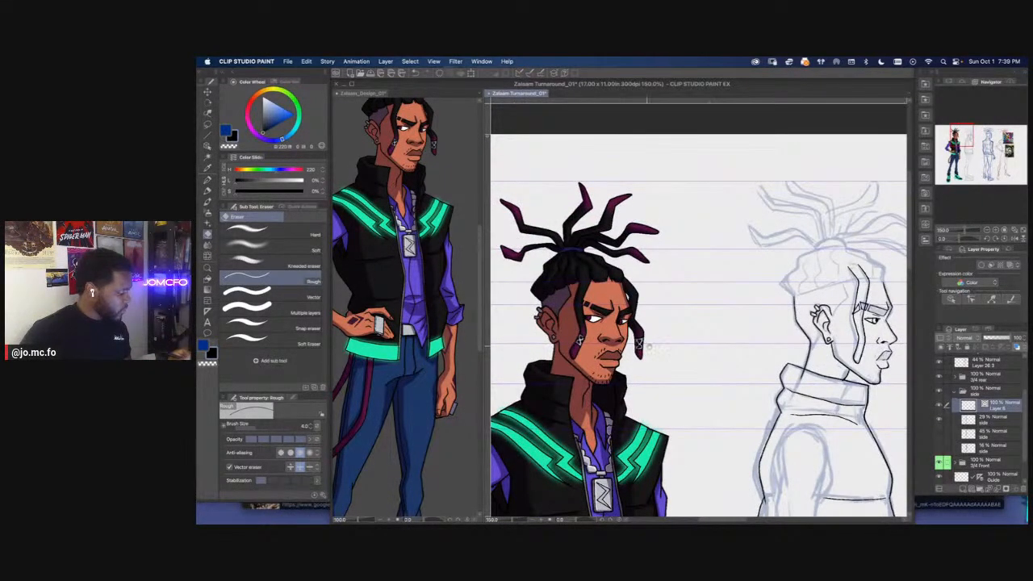
{"action": "left_click_drag", "start_coordinate": [638, 345], "coordinate": [629, 346]}
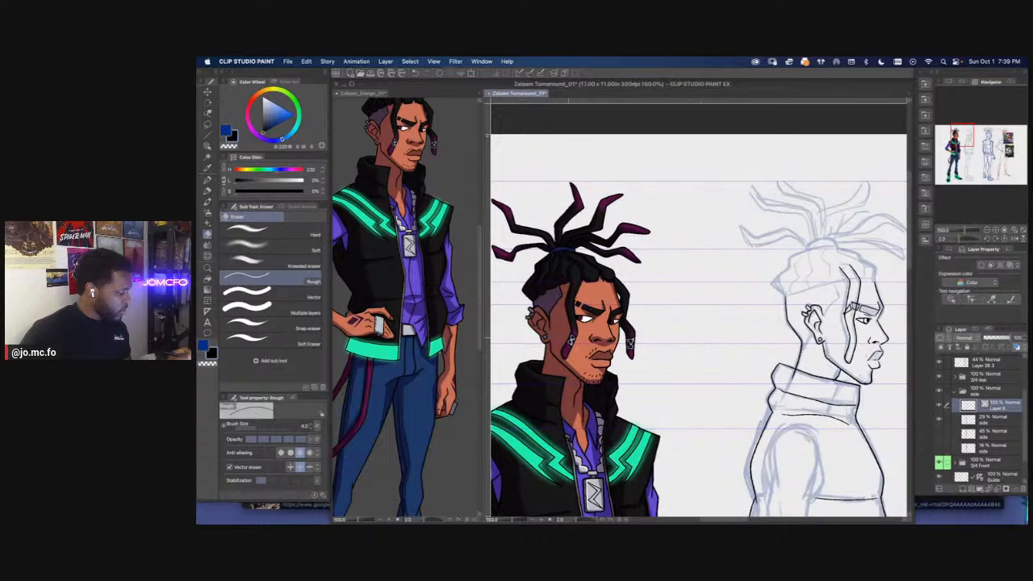
{"action": "key", "text": "super+plus"}
{"action": "left_click_drag", "start_coordinate": [846, 340], "coordinate": [747, 335]}
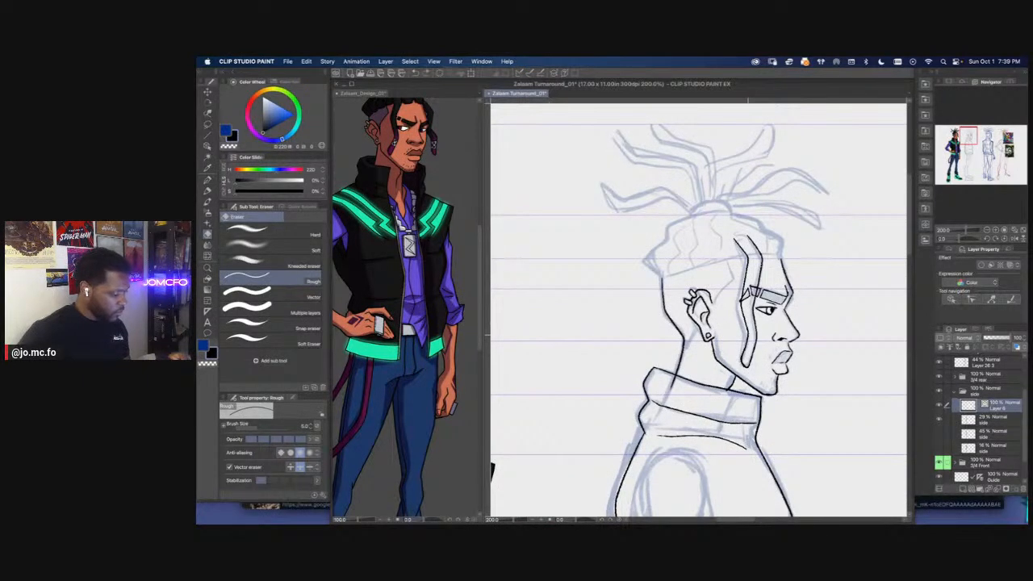
{"action": "key", "text": "p"}
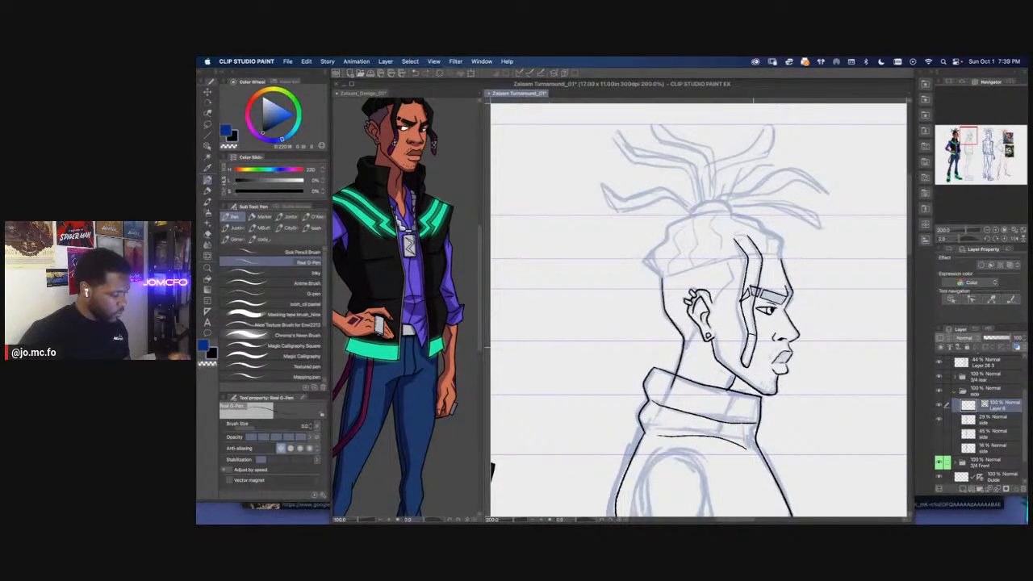
{"action": "key", "text": "super+minus"}
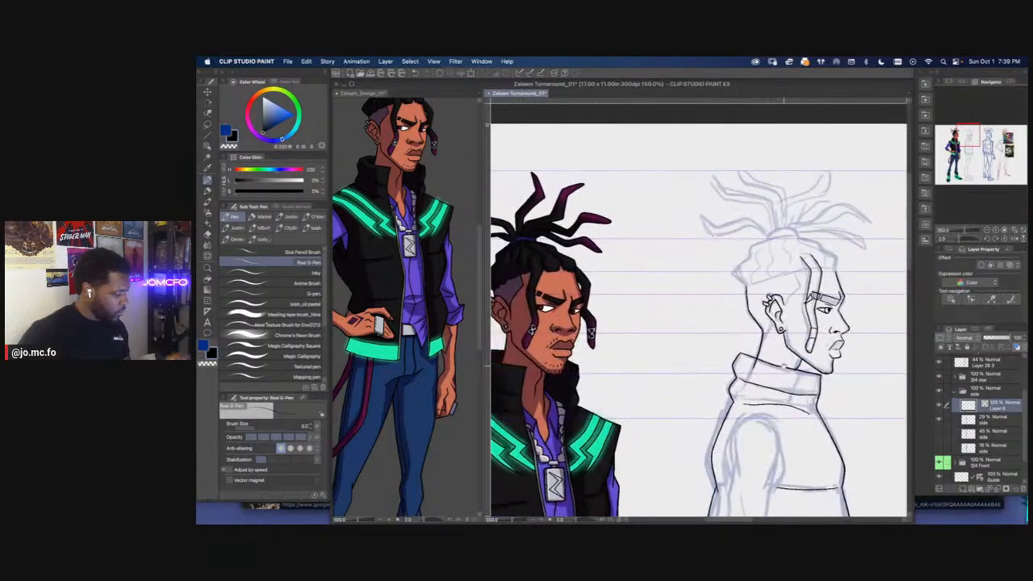
{"action": "left_click_drag", "start_coordinate": [755, 374], "coordinate": [697, 390]}
{"action": "key", "text": "super+plus"}
{"action": "key", "text": "super+plus"}
{"action": "key", "text": "super+plus"}
{"action": "key", "text": "super+plus"}
{"action": "key", "text": "super+plus"}
{"action": "left_click_drag", "start_coordinate": [829, 417], "coordinate": [737, 383]}
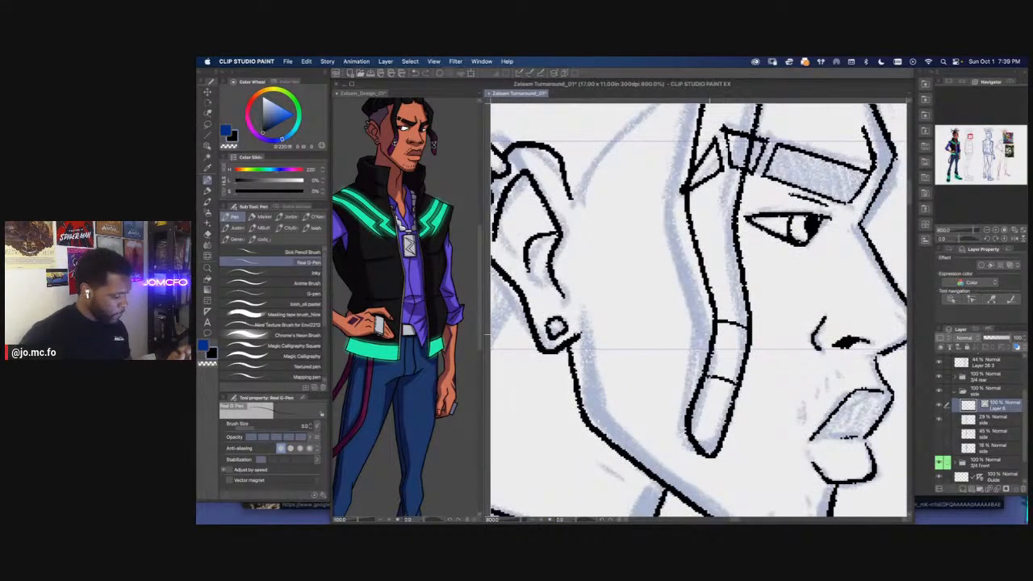
{"action": "mouse_move", "coordinate": [724, 328]}
{"action": "left_mouse_down"}
{"action": "mouse_move", "coordinate": [738, 332]}
{"action": "mouse_move", "coordinate": [726, 341]}
{"action": "mouse_move", "coordinate": [724, 330]}
{"action": "mouse_move", "coordinate": [736, 373]}
{"action": "left_mouse_up"}
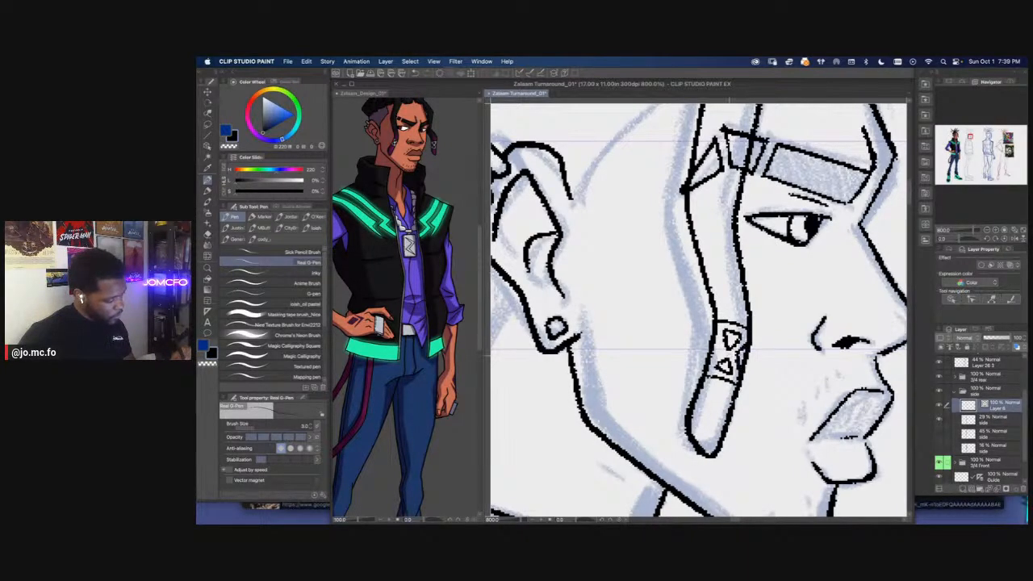
Ink the side view's hairline from the temple past the ear to the nape, erasing the part that crosses the ear
{"action": "scroll", "coordinate": [709, 364], "scroll_direction": "down", "scroll_amount": 4}
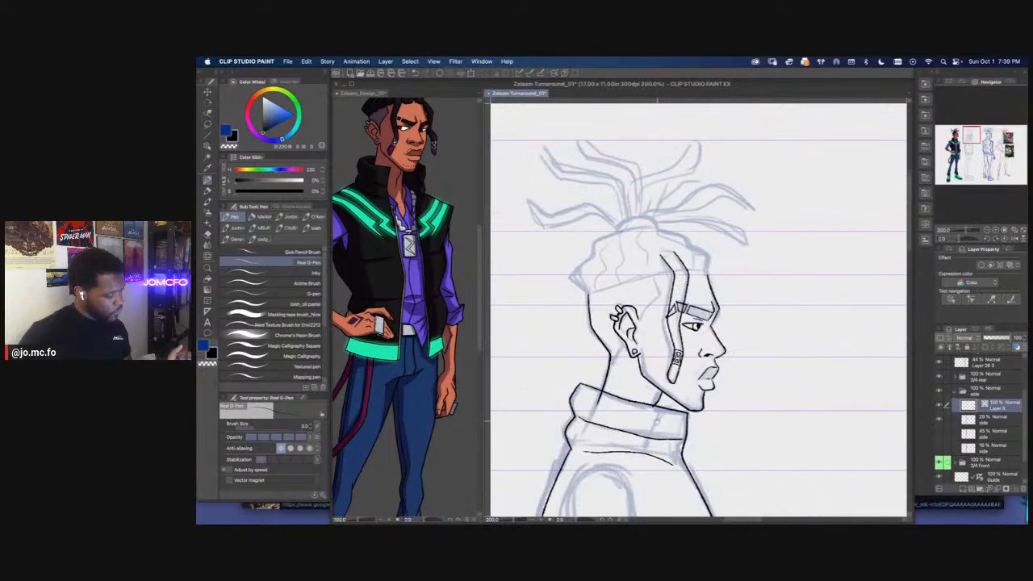
{"action": "scroll", "coordinate": [581, 327], "scroll_direction": "up", "scroll_amount": 2}
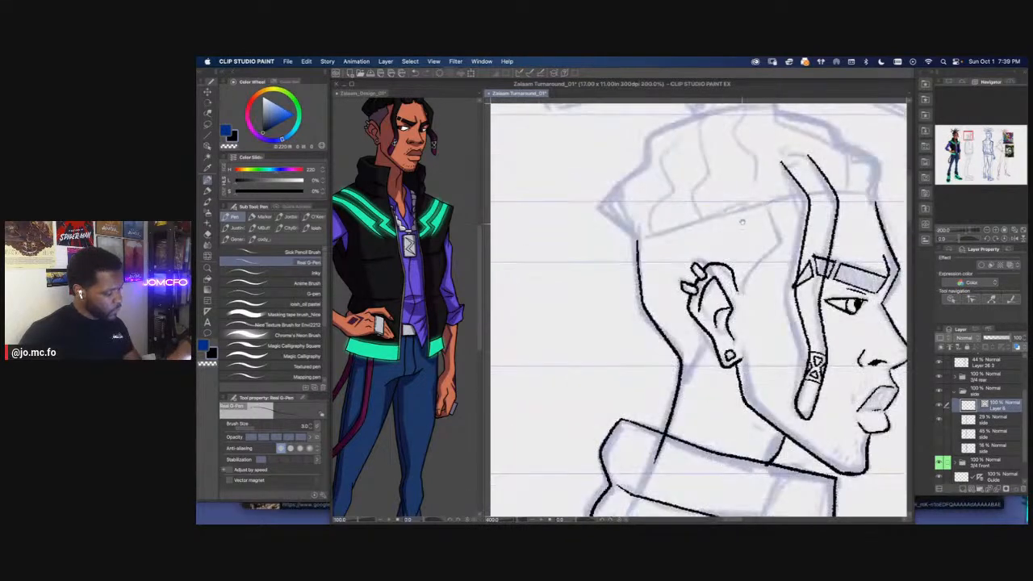
{"action": "mouse_move", "coordinate": [778, 203]}
{"action": "left_mouse_down"}
{"action": "mouse_move", "coordinate": [781, 240]}
{"action": "mouse_move", "coordinate": [735, 288]}
{"action": "mouse_move", "coordinate": [675, 394]}
{"action": "left_mouse_up"}
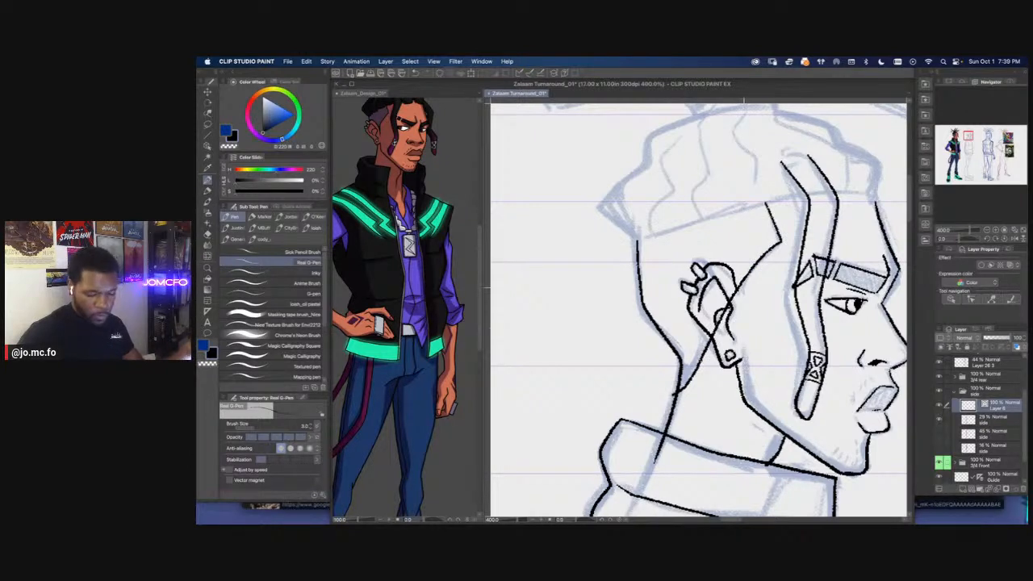
{"action": "key", "text": "e"}
{"action": "left_click_drag", "start_coordinate": [721, 318], "coordinate": [706, 351]}
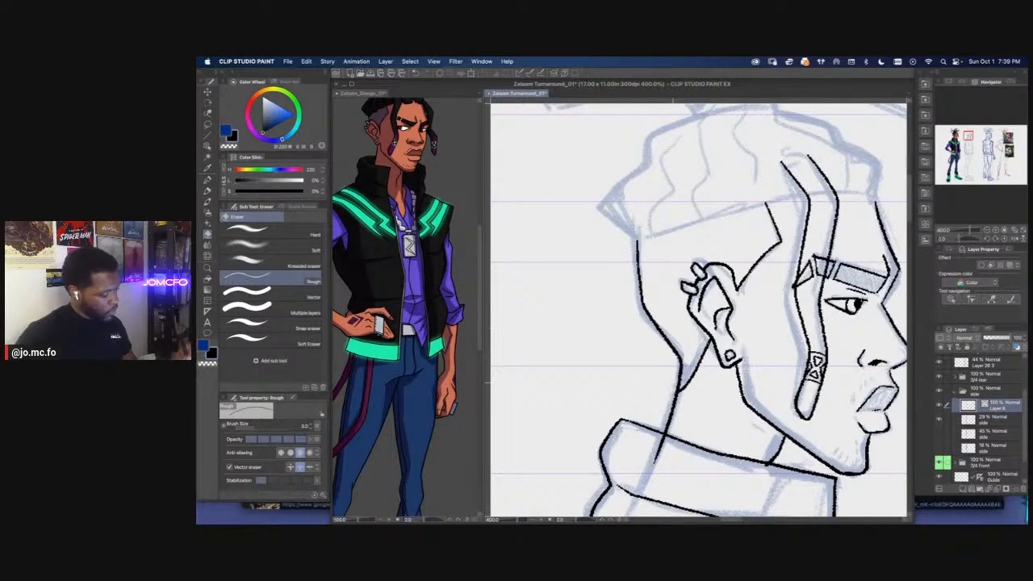
Ink short stubble strokes around the side view's mouth and along the chin
{"action": "key", "text": "super+0"}
{"action": "left_click_drag", "start_coordinate": [628, 306], "coordinate": [665, 385]}
{"action": "key", "text": "super+plus"}
{"action": "key", "text": "super+plus"}
{"action": "key", "text": "super+plus"}
{"action": "left_click_drag", "start_coordinate": [681, 304], "coordinate": [677, 402]}
{"action": "left_click_drag", "start_coordinate": [714, 323], "coordinate": [679, 349]}
{"action": "key", "text": "super+plus"}
{"action": "key", "text": "super+plus"}
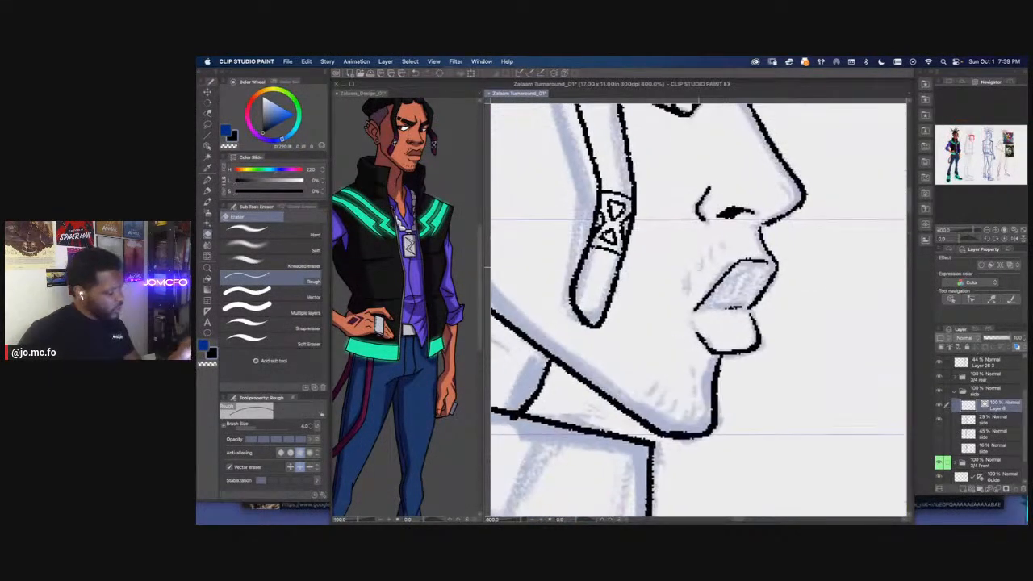
{"action": "key", "text": "p"}
{"action": "mouse_move", "coordinate": [720, 237]}
{"action": "left_mouse_down"}
{"action": "mouse_move", "coordinate": [719, 262]}
{"action": "mouse_move", "coordinate": [693, 294]}
{"action": "left_mouse_up"}
{"action": "key", "text": "super+z"}
{"action": "key", "text": "super+z"}
{"action": "left_click_drag", "start_coordinate": [701, 259], "coordinate": [684, 287]}
{"action": "mouse_move", "coordinate": [696, 373]}
{"action": "left_mouse_down"}
{"action": "mouse_move", "coordinate": [691, 392]}
{"action": "mouse_move", "coordinate": [642, 409]}
{"action": "mouse_move", "coordinate": [672, 426]}
{"action": "mouse_move", "coordinate": [697, 416]}
{"action": "mouse_move", "coordinate": [667, 405]}
{"action": "mouse_move", "coordinate": [701, 402]}
{"action": "mouse_move", "coordinate": [587, 392]}
{"action": "mouse_move", "coordinate": [610, 381]}
{"action": "left_mouse_up"}
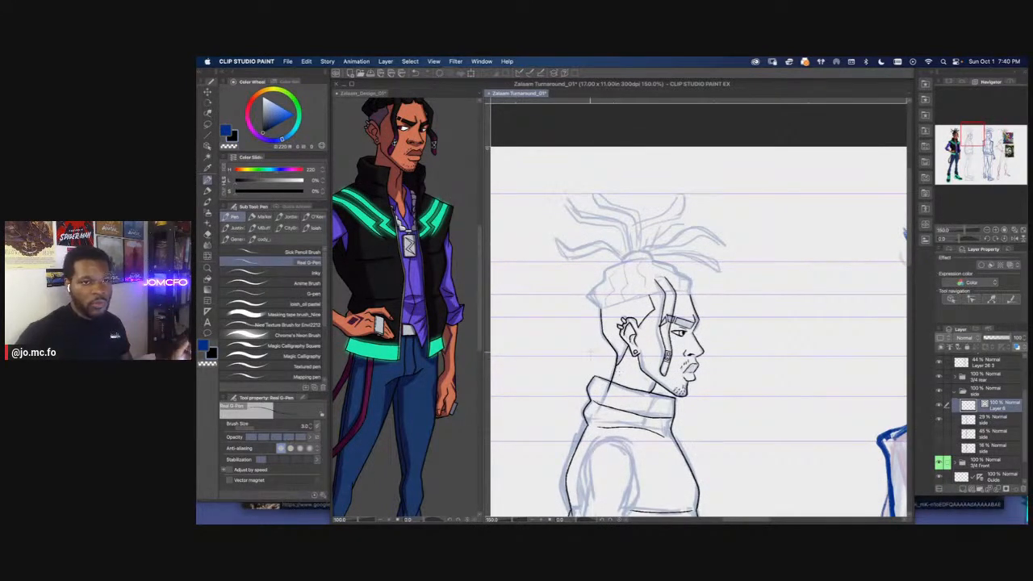
Ink the front edge of the side view's upper thigh just below the vest hem, using a thicker pen size
{"action": "scroll", "coordinate": [699, 307], "scroll_direction": "down", "scroll_amount": 10}
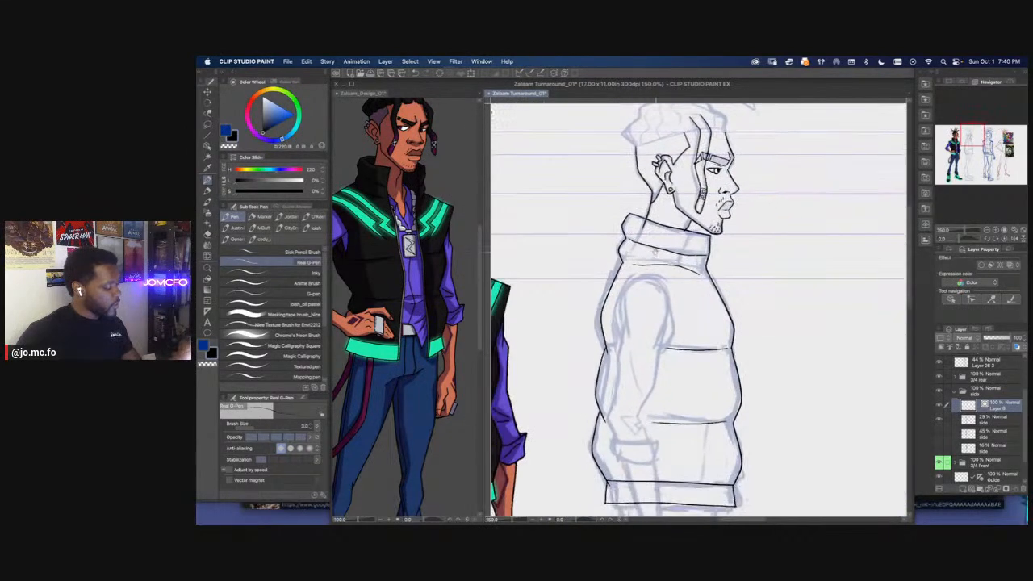
{"action": "scroll", "coordinate": [699, 307], "scroll_direction": "down", "scroll_amount": 5}
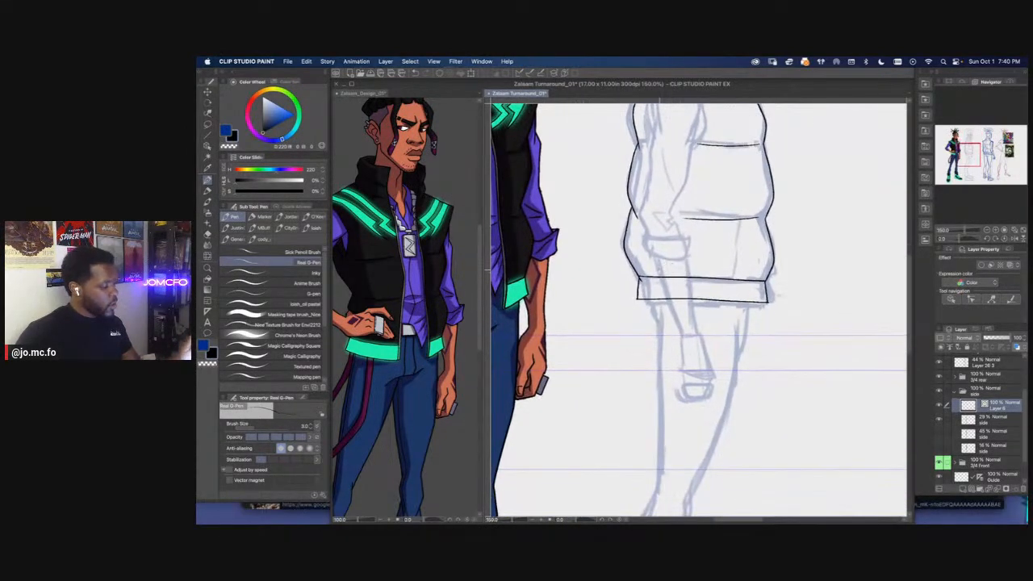
{"action": "scroll", "coordinate": [671, 349], "scroll_direction": "up", "scroll_amount": 3}
{"action": "scroll", "coordinate": [672, 349], "scroll_direction": "down", "scroll_amount": 4}
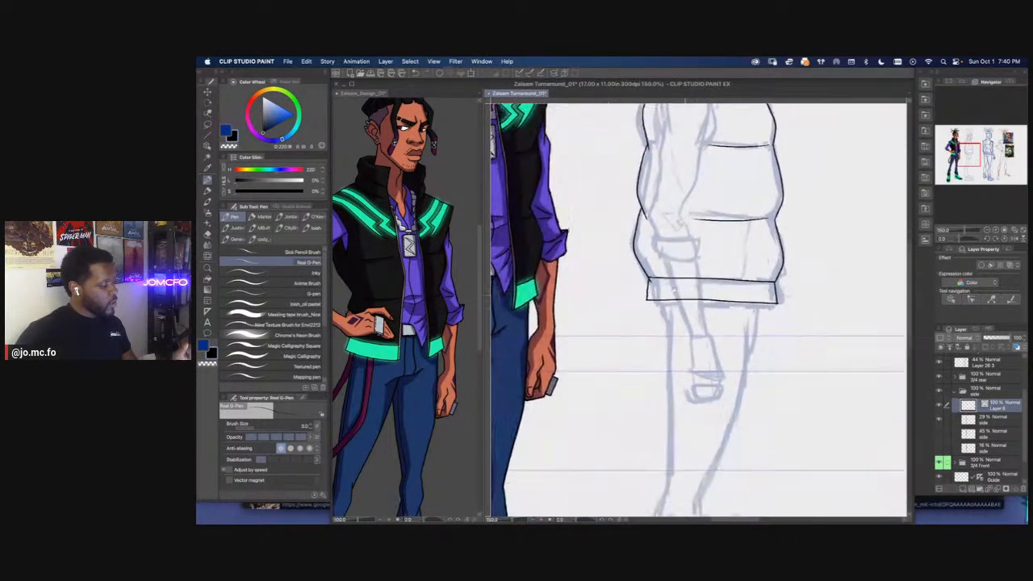
{"action": "scroll", "coordinate": [672, 349], "scroll_direction": "down", "scroll_amount": 3}
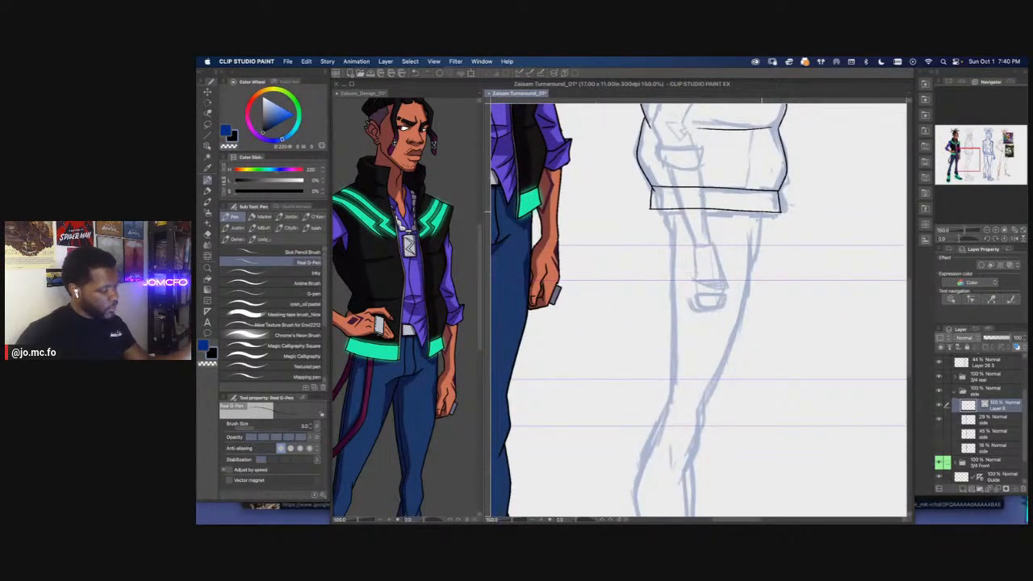
{"action": "mouse_move", "coordinate": [760, 248]}
{"action": "left_mouse_down"}
{"action": "mouse_move", "coordinate": [752, 267]}
{"action": "mouse_move", "coordinate": [771, 218]}
{"action": "left_mouse_up"}
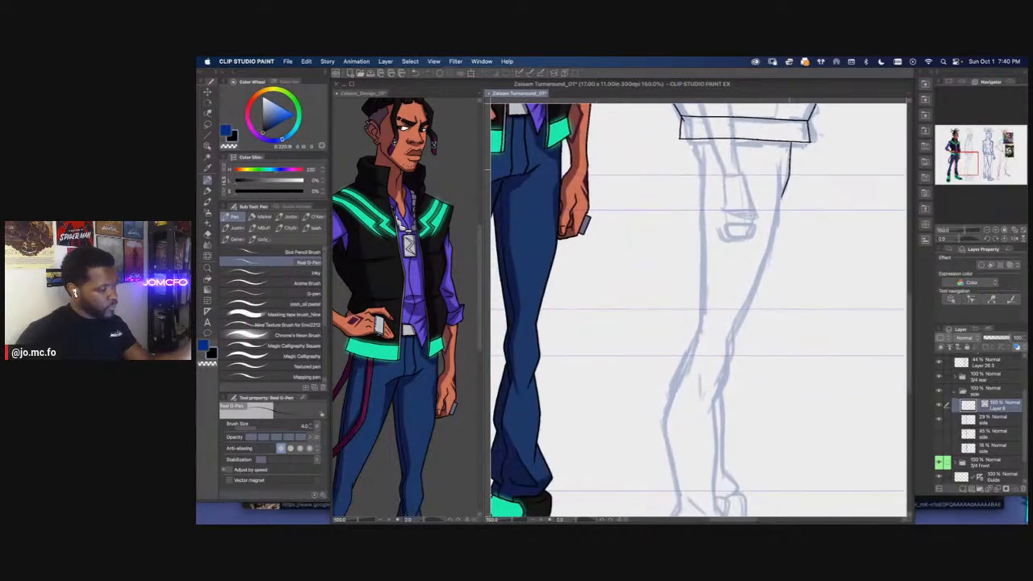
Frame the legs of the reference image in the Sub View, and ink the trouser leg's front edge from thigh to below the knee
{"action": "left_click", "coordinate": [960, 82]}
{"action": "left_click", "coordinate": [960, 221]}
{"action": "left_click_drag", "start_coordinate": [949, 149], "coordinate": [971, 162]}
{"action": "left_click", "coordinate": [958, 222]}
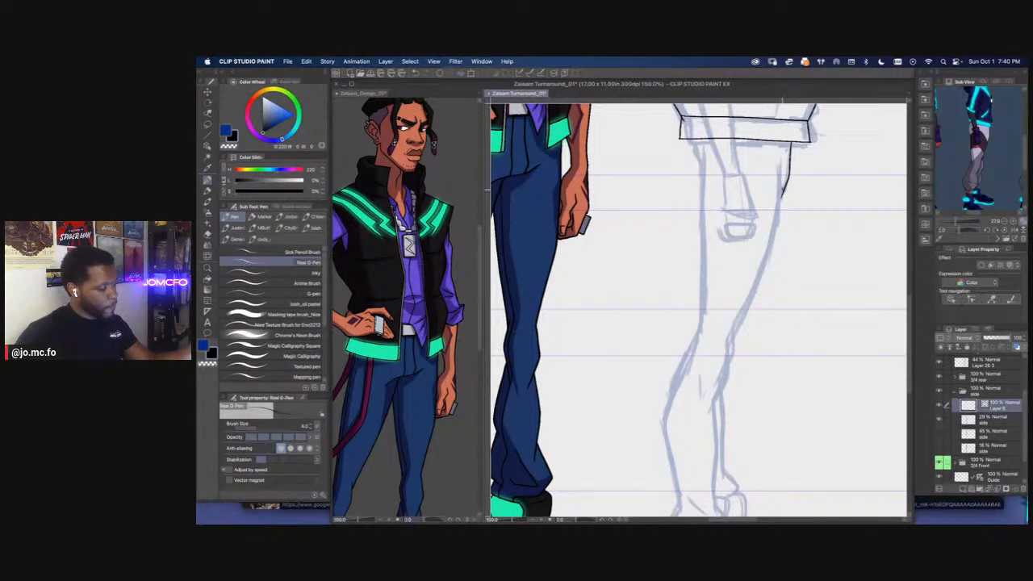
{"action": "left_click_drag", "start_coordinate": [768, 250], "coordinate": [710, 406]}
Ink the trouser leg's back edge from seat to lower calf, and its shin edge down to the flared front of the cuff
{"action": "left_click_drag", "start_coordinate": [714, 269], "coordinate": [729, 331]}
{"action": "mouse_move", "coordinate": [698, 217]}
{"action": "left_mouse_down"}
{"action": "mouse_move", "coordinate": [729, 303]}
{"action": "mouse_move", "coordinate": [722, 307]}
{"action": "mouse_move", "coordinate": [714, 187]}
{"action": "left_mouse_up"}
{"action": "scroll", "coordinate": [764, 349], "scroll_direction": "down", "scroll_amount": 1}
{"action": "scroll", "coordinate": [762, 361], "scroll_direction": "up", "scroll_amount": 1}
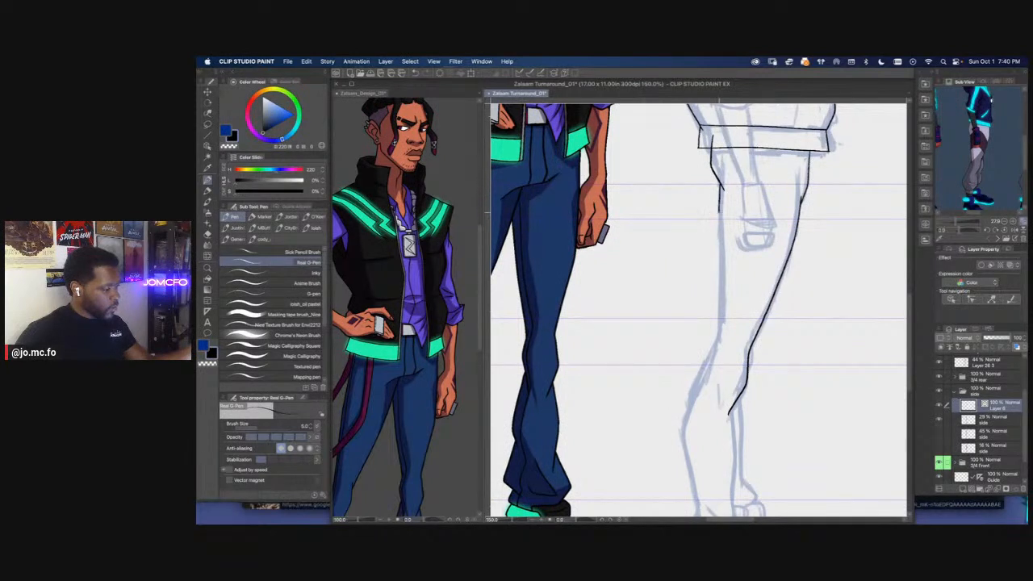
{"action": "mouse_move", "coordinate": [718, 247]}
{"action": "left_mouse_down"}
{"action": "mouse_move", "coordinate": [719, 355]}
{"action": "mouse_move", "coordinate": [718, 272]}
{"action": "mouse_move", "coordinate": [696, 331]}
{"action": "mouse_move", "coordinate": [716, 412]}
{"action": "left_mouse_up"}
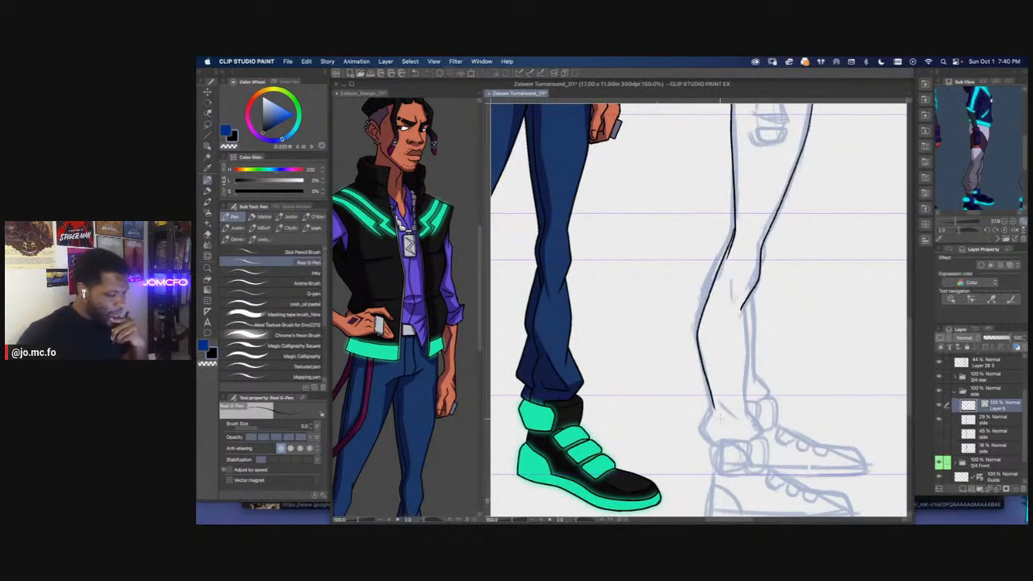
{"action": "scroll", "coordinate": [721, 419], "scroll_direction": "up", "scroll_amount": 1}
{"action": "mouse_move", "coordinate": [708, 294]}
{"action": "left_mouse_down"}
{"action": "mouse_move", "coordinate": [750, 235]}
{"action": "mouse_move", "coordinate": [754, 356]}
{"action": "mouse_move", "coordinate": [762, 400]}
{"action": "left_mouse_up"}
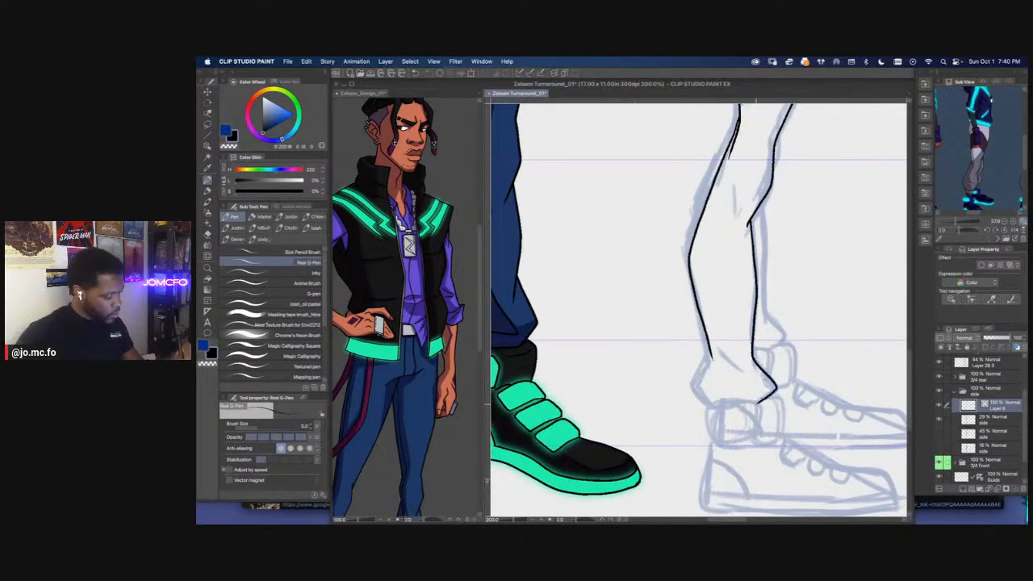
Ink the flared back edge of the side view's trouser cuff, and bring the design reference's lower legs and shoes into view
{"action": "mouse_move", "coordinate": [707, 351]}
{"action": "left_mouse_down"}
{"action": "mouse_move", "coordinate": [693, 384]}
{"action": "mouse_move", "coordinate": [715, 407]}
{"action": "left_mouse_up"}
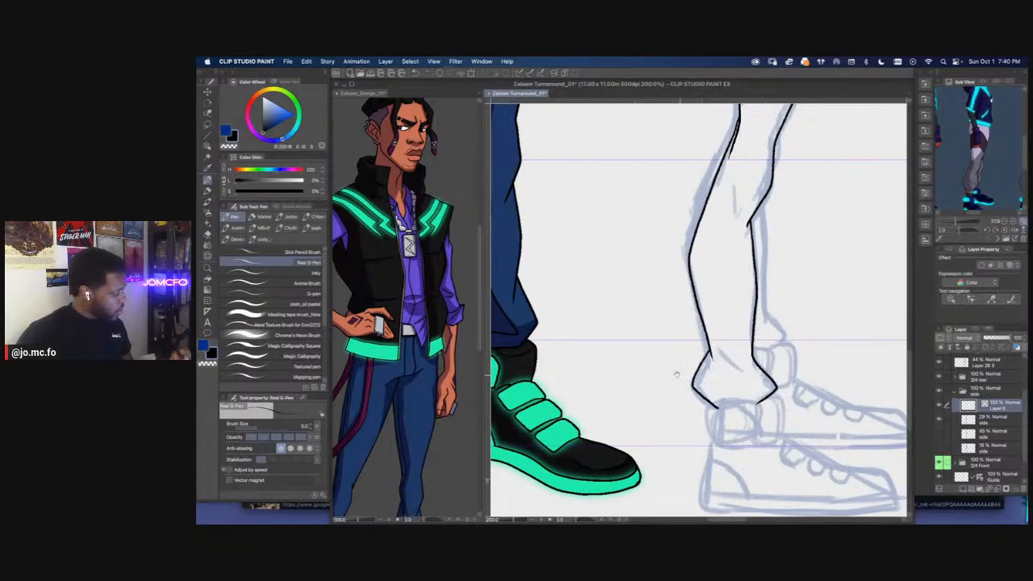
{"action": "left_click", "coordinate": [480, 331]}
{"action": "scroll", "coordinate": [468, 371], "scroll_direction": "down", "scroll_amount": 5}
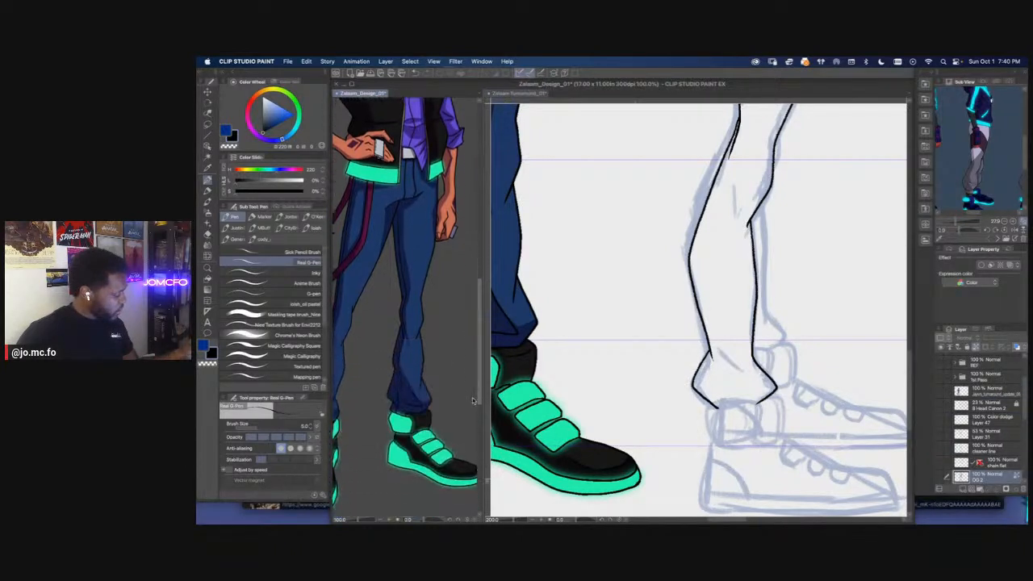
{"action": "left_click", "coordinate": [726, 379]}
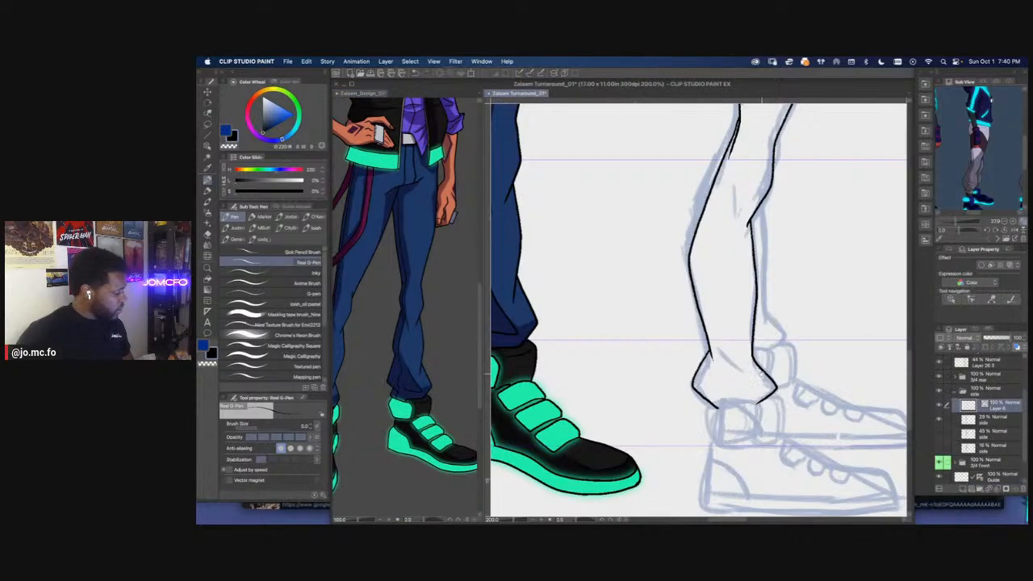
Ink angled fold lines inside the side view's trouser cuff
{"action": "mouse_move", "coordinate": [722, 353]}
{"action": "left_mouse_down"}
{"action": "mouse_move", "coordinate": [750, 372]}
{"action": "mouse_move", "coordinate": [708, 377]}
{"action": "left_mouse_up"}
{"action": "key", "text": "super+minus"}
{"action": "left_click_drag", "start_coordinate": [701, 306], "coordinate": [726, 421]}
{"action": "left_click_drag", "start_coordinate": [718, 384], "coordinate": [716, 444]}
{"action": "key", "text": "super+minus"}
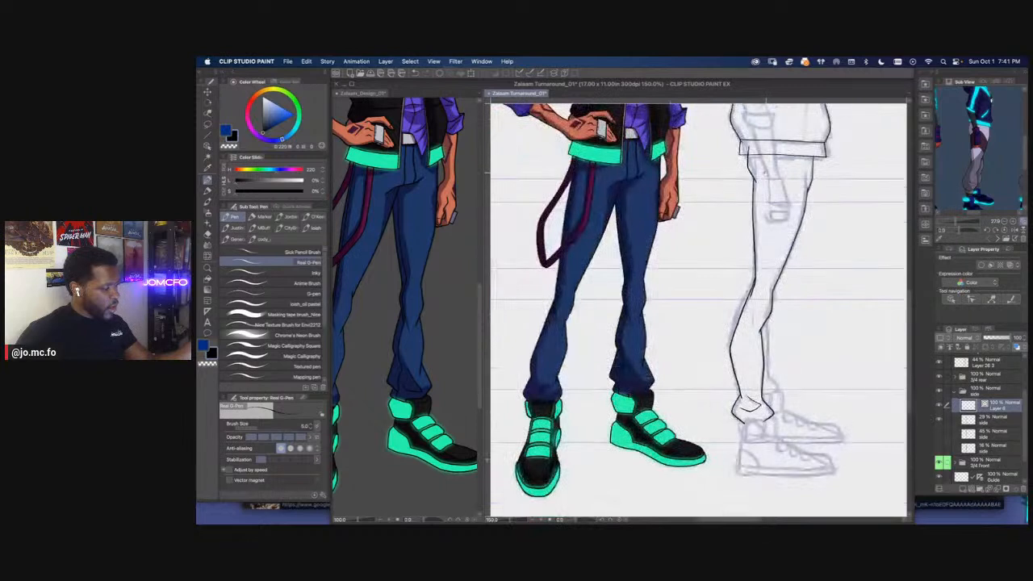
Ink the trouser's side seam from the vest hem down into the cuff, and add a short crease at the knee
{"action": "left_click_drag", "start_coordinate": [765, 207], "coordinate": [757, 222]}
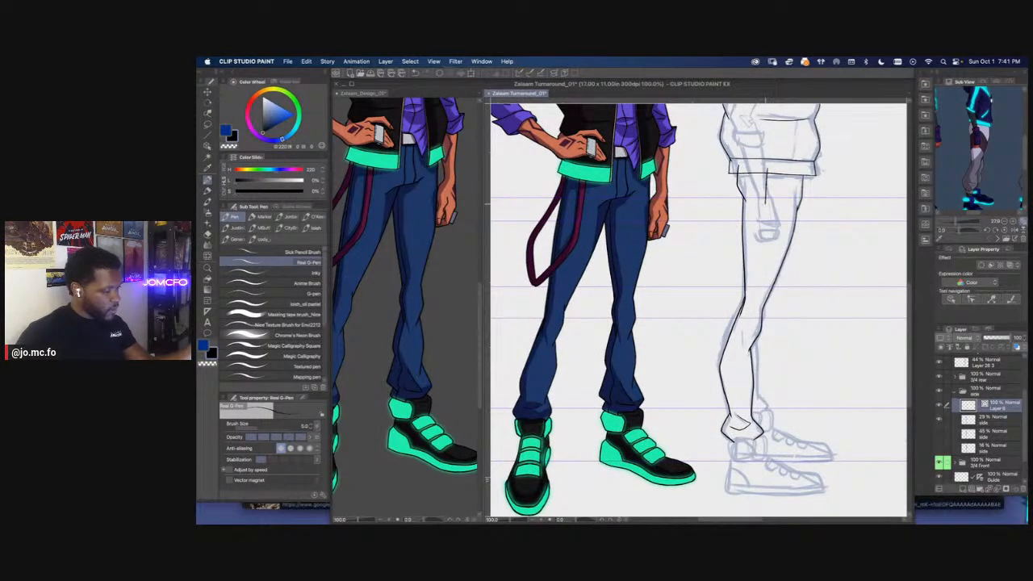
{"action": "left_click_drag", "start_coordinate": [762, 258], "coordinate": [739, 349]}
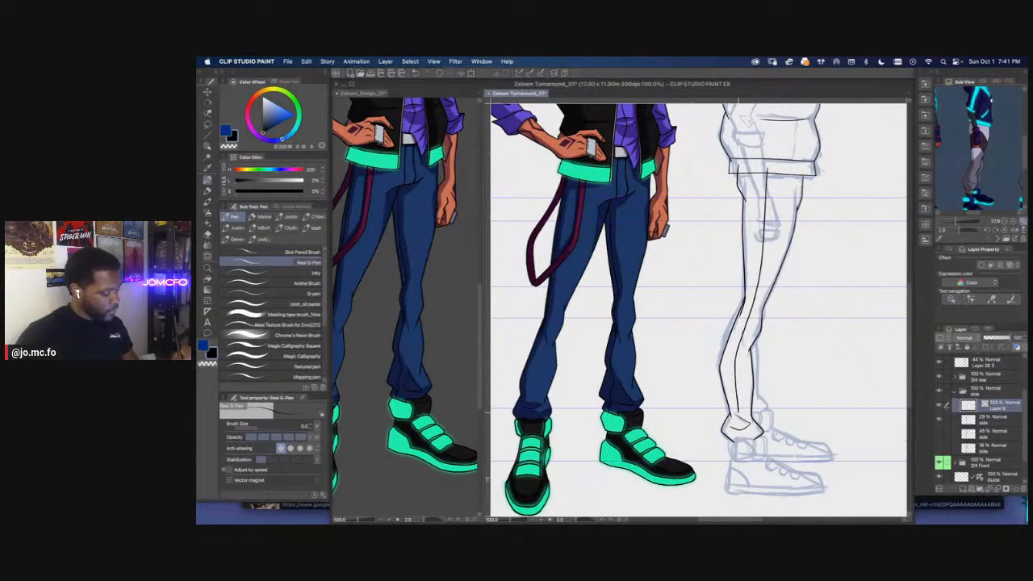
{"action": "left_click_drag", "start_coordinate": [739, 431], "coordinate": [741, 442]}
{"action": "scroll", "coordinate": [722, 294], "scroll_direction": "up", "scroll_amount": 2}
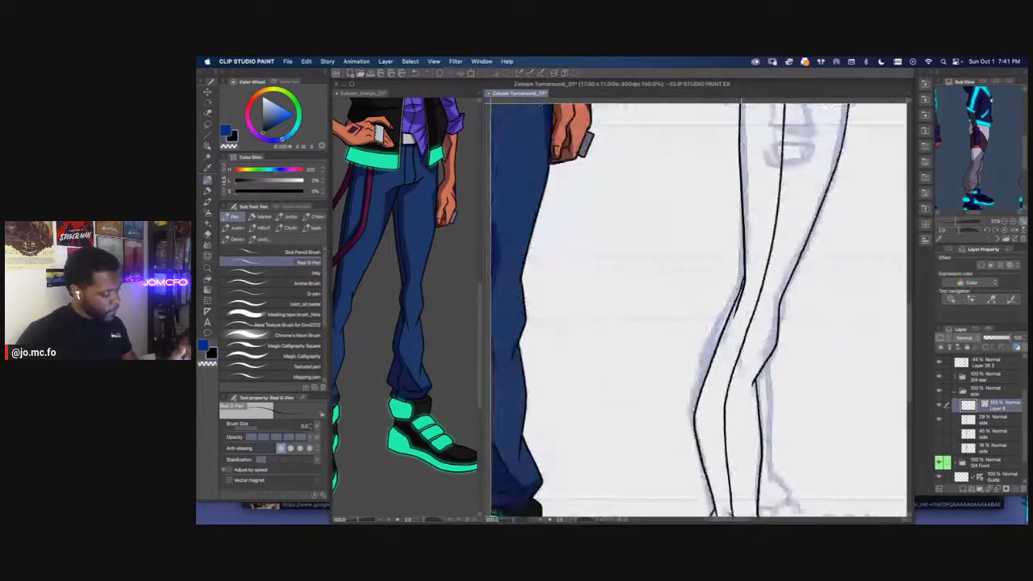
{"action": "left_click_drag", "start_coordinate": [738, 345], "coordinate": [748, 383]}
Erase the thigh and seam line ends that overlap the vest's hem band, using a slightly larger vector eraser
{"action": "scroll", "coordinate": [743, 407], "scroll_direction": "down", "scroll_amount": 3}
{"action": "scroll", "coordinate": [765, 212], "scroll_direction": "up", "scroll_amount": 3}
{"action": "key", "text": "e"}
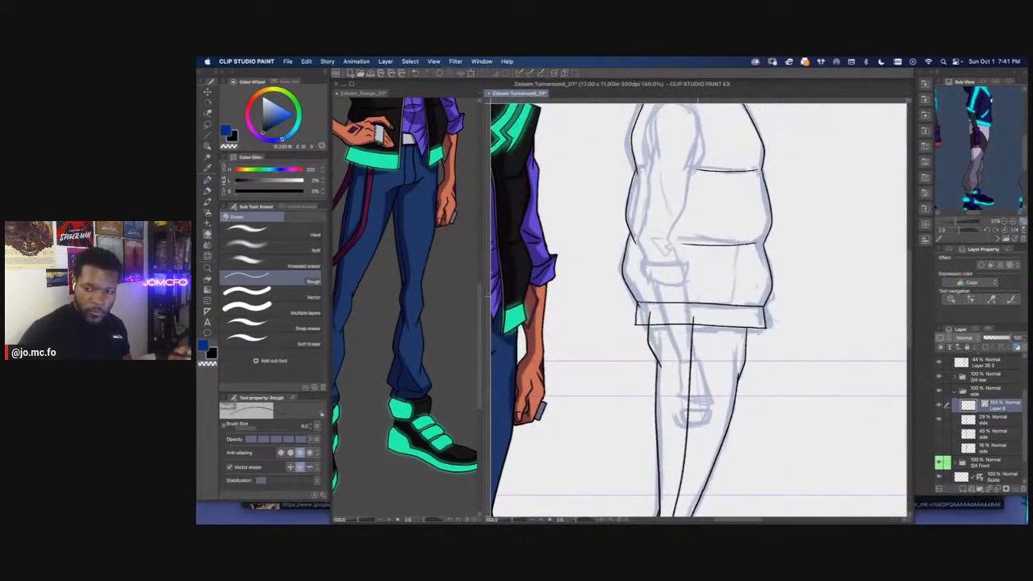
{"action": "scroll", "coordinate": [698, 315], "scroll_direction": "up", "scroll_amount": 1}
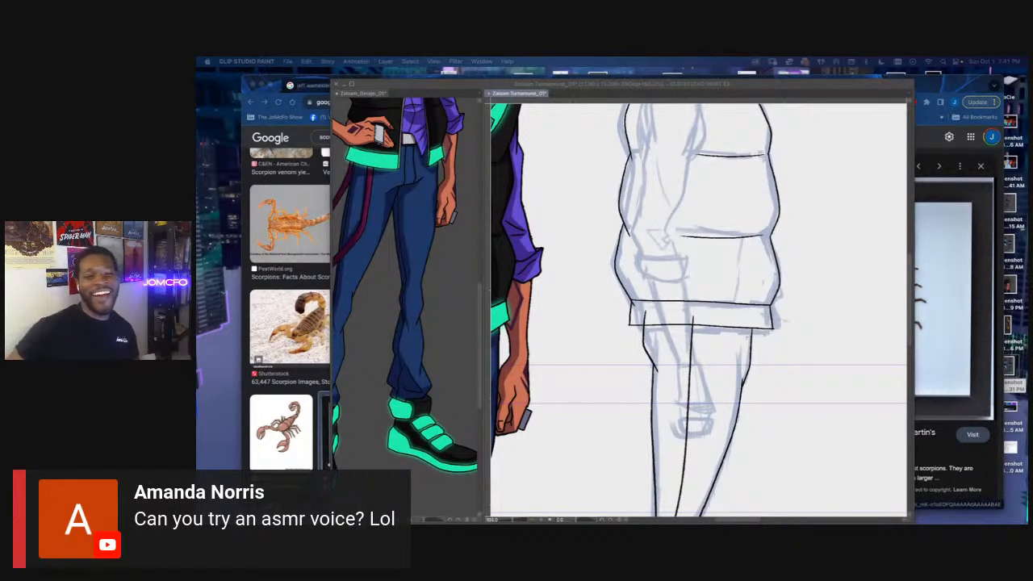
{"action": "left_click", "coordinate": [668, 310]}
{"action": "key", "text": "bracketright"}
{"action": "key", "text": "bracketright"}
{"action": "key", "text": "bracketright"}
{"action": "left_click", "coordinate": [645, 316]}
{"action": "left_click", "coordinate": [692, 321]}
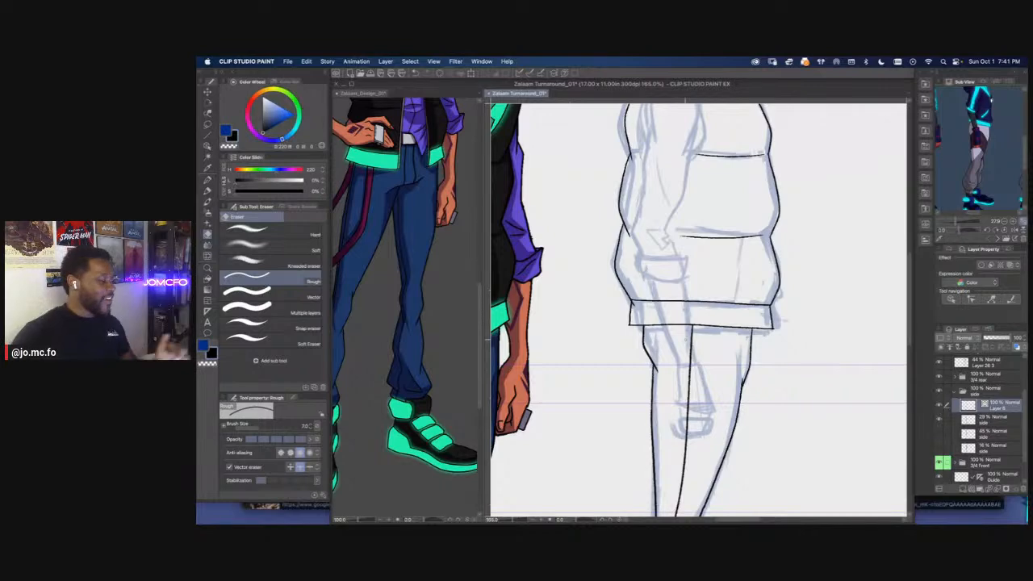
Save the turnaround file
{"action": "scroll", "coordinate": [626, 382], "scroll_direction": "down", "scroll_amount": 1}
{"action": "scroll", "coordinate": [628, 388], "scroll_direction": "down", "scroll_amount": 2}
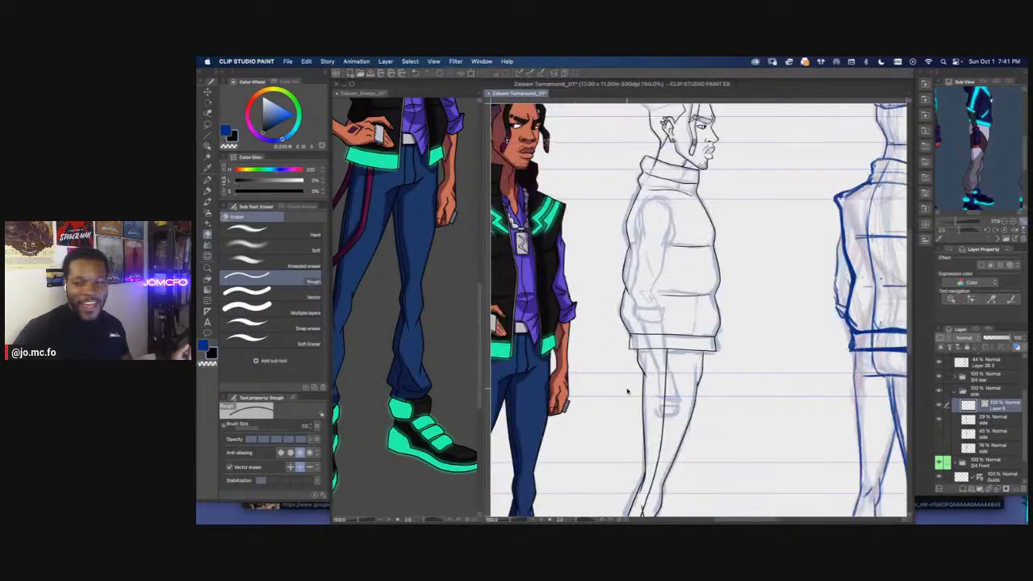
{"action": "scroll", "coordinate": [622, 394], "scroll_direction": "down", "scroll_amount": 3}
{"action": "scroll", "coordinate": [628, 403], "scroll_direction": "down", "scroll_amount": 1}
{"action": "key", "text": "super+s"}
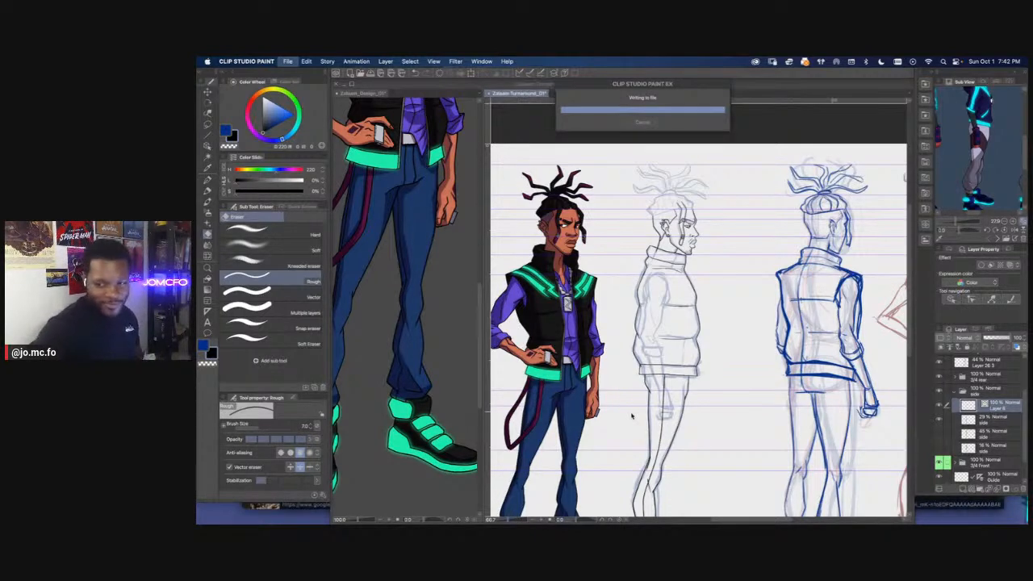
Ink a second contour along the back of the side view's leg, from the thigh past the knee to the calf
{"action": "key", "text": "super+minus"}
{"action": "left_click_drag", "start_coordinate": [619, 334], "coordinate": [653, 276]}
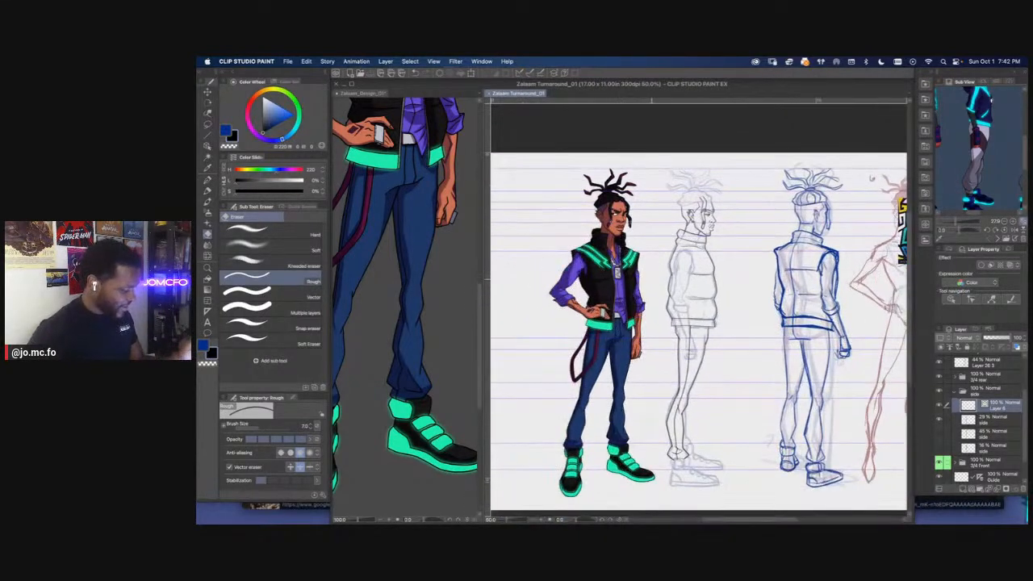
{"action": "key", "text": "super+plus"}
{"action": "mouse_move", "coordinate": [663, 386]}
{"action": "left_mouse_down"}
{"action": "mouse_move", "coordinate": [675, 358]}
{"action": "mouse_move", "coordinate": [692, 355]}
{"action": "mouse_move", "coordinate": [694, 274]}
{"action": "left_mouse_up"}
{"action": "key", "text": "super+plus"}
{"action": "key", "text": "super+plus"}
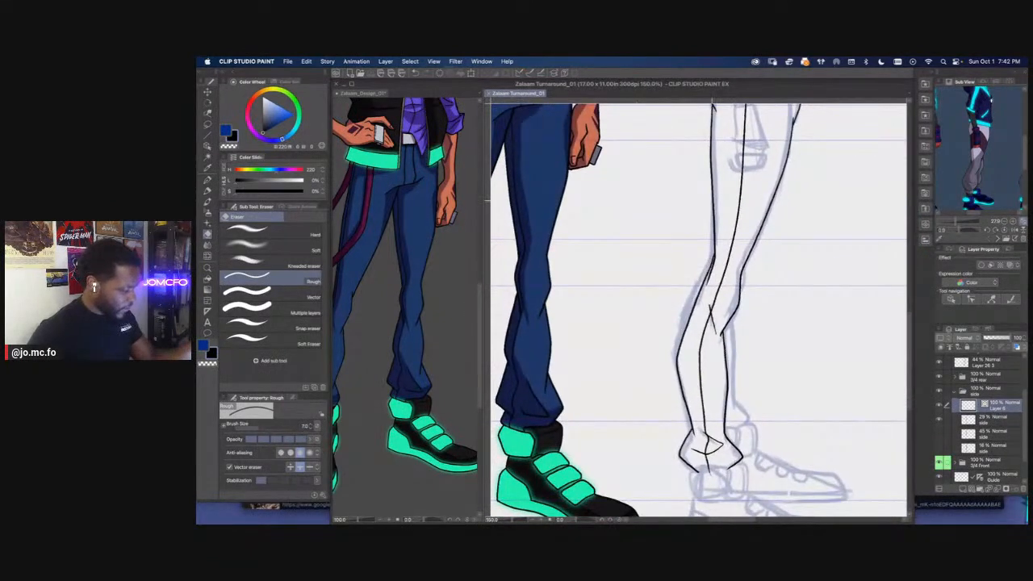
{"action": "left_click_drag", "start_coordinate": [712, 215], "coordinate": [712, 207]}
{"action": "key", "text": "p"}
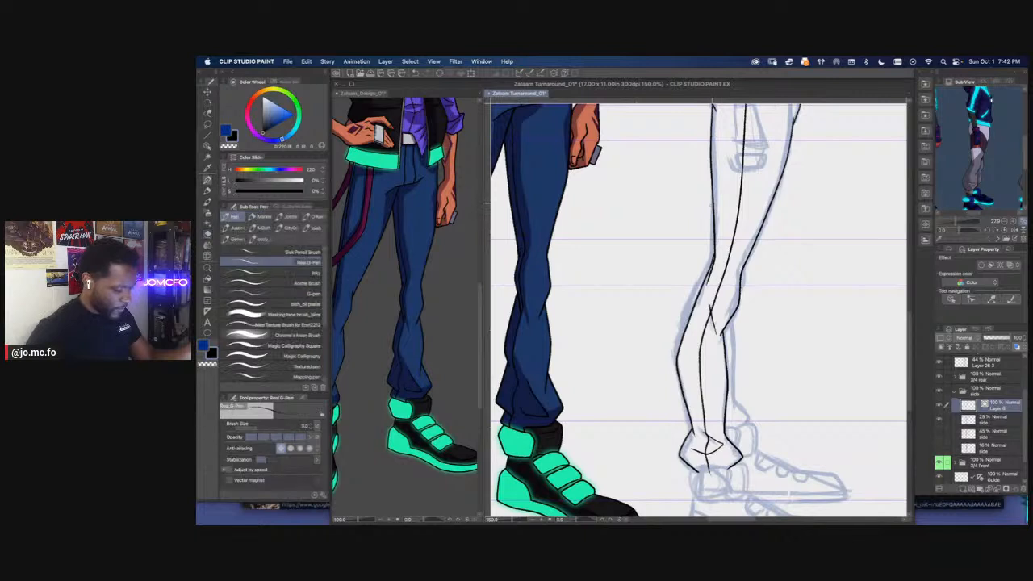
{"action": "mouse_move", "coordinate": [712, 194]}
{"action": "left_mouse_down"}
{"action": "mouse_move", "coordinate": [713, 241]}
{"action": "mouse_move", "coordinate": [677, 340]}
{"action": "left_mouse_up"}
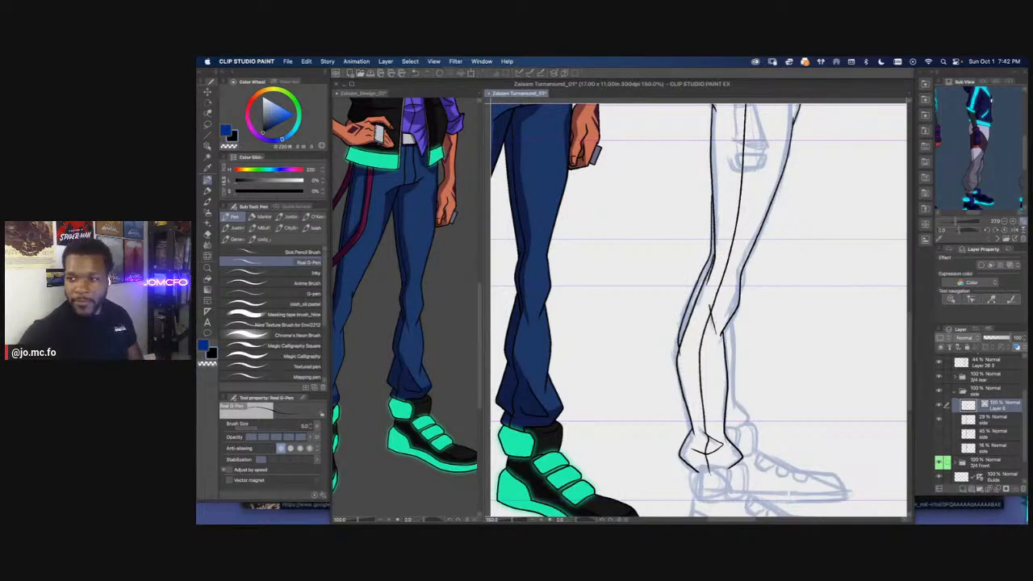
{"action": "key", "text": "super+Tab"}
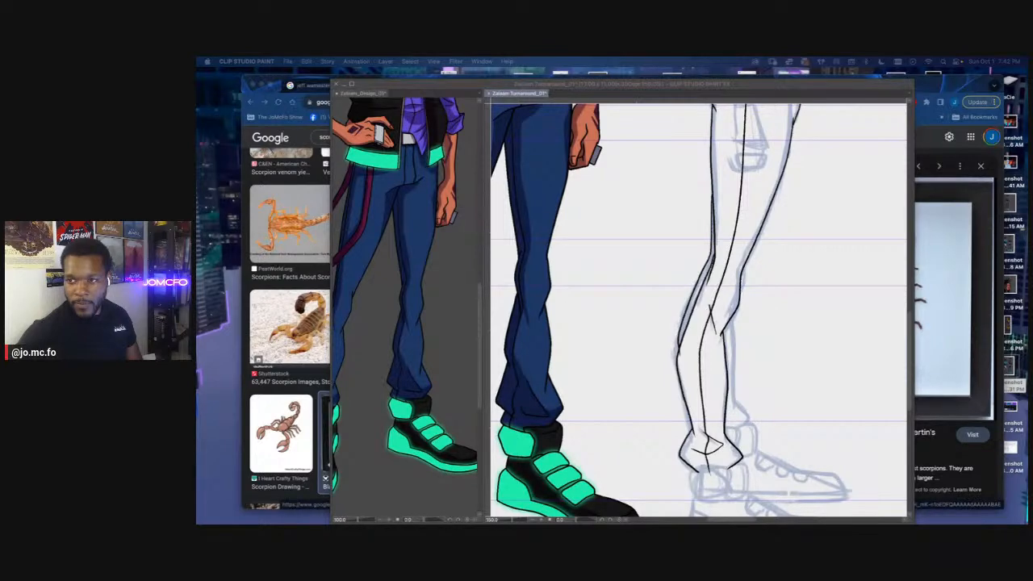
{"action": "left_click", "coordinate": [685, 291]}
{"action": "mouse_move", "coordinate": [689, 305]}
{"action": "left_mouse_down"}
{"action": "mouse_move", "coordinate": [677, 351]}
{"action": "mouse_move", "coordinate": [719, 357]}
{"action": "mouse_move", "coordinate": [670, 296]}
{"action": "left_mouse_up"}
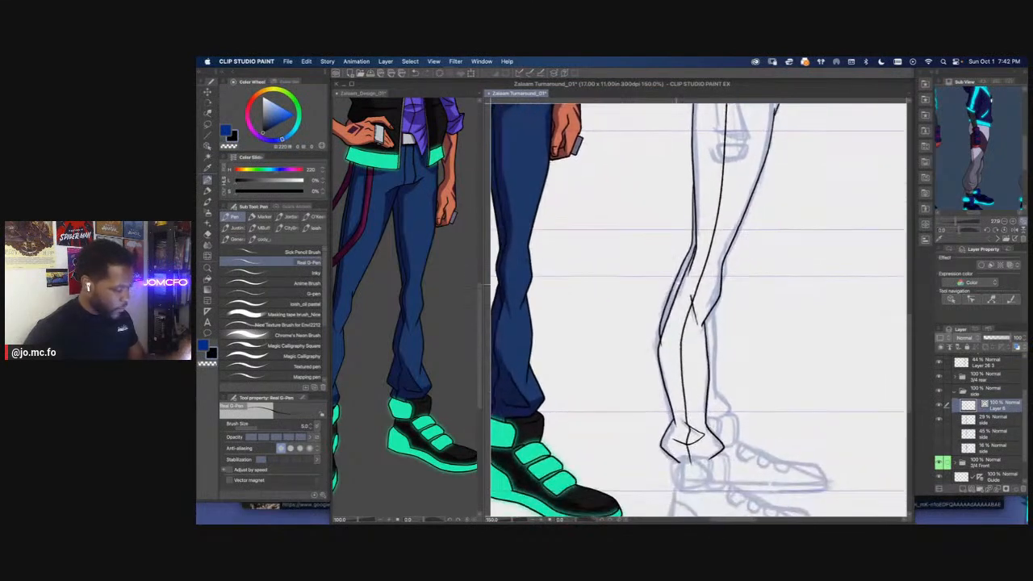
Ink the far leg's front edge at the knee and along the shin down to its flared cuff, redrawing the shin stroke once
{"action": "left_click_drag", "start_coordinate": [726, 267], "coordinate": [723, 283]}
{"action": "mouse_move", "coordinate": [706, 325]}
{"action": "left_mouse_down"}
{"action": "mouse_move", "coordinate": [705, 262]}
{"action": "mouse_move", "coordinate": [718, 292]}
{"action": "mouse_move", "coordinate": [721, 370]}
{"action": "mouse_move", "coordinate": [738, 369]}
{"action": "mouse_move", "coordinate": [729, 390]}
{"action": "mouse_move", "coordinate": [729, 366]}
{"action": "left_mouse_up"}
{"action": "key", "text": "super+plus"}
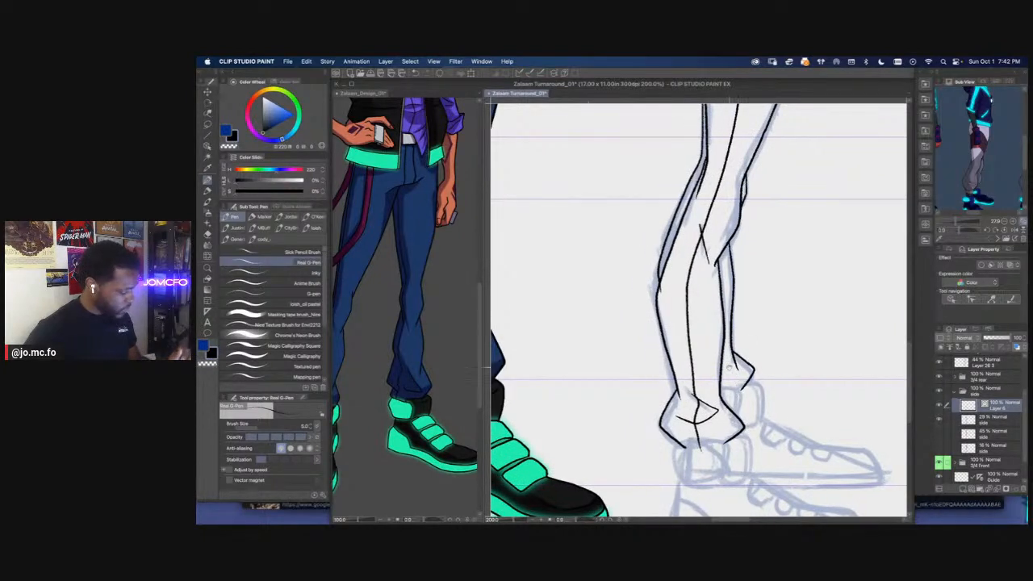
{"action": "key", "text": "super+z"}
{"action": "key", "text": "super+z"}
{"action": "left_click_drag", "start_coordinate": [732, 242], "coordinate": [738, 394]}
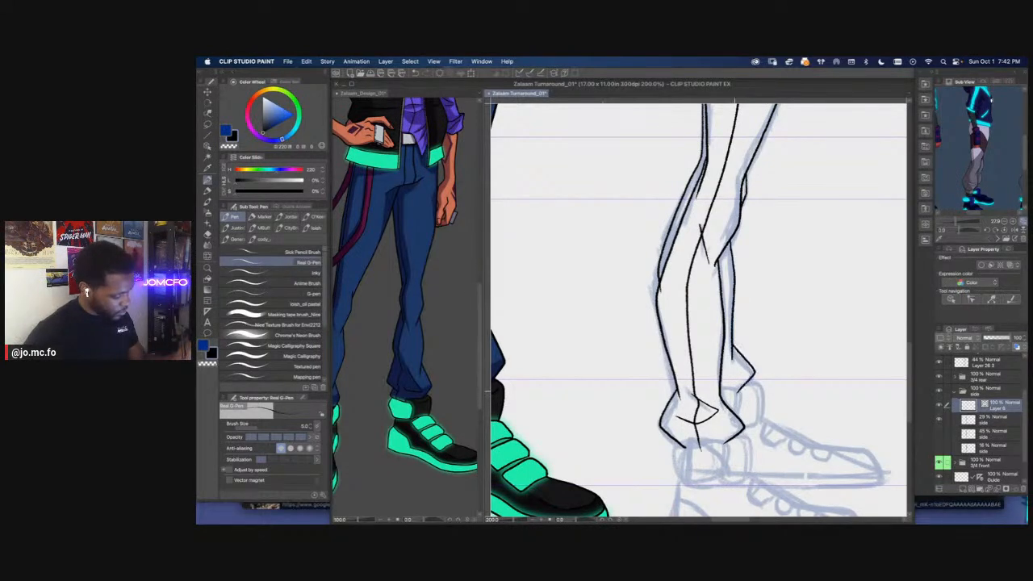
Ink a short crease along the thigh's front edge below the vest hem
{"action": "scroll", "coordinate": [638, 308], "scroll_direction": "down", "scroll_amount": 2}
{"action": "left_click_drag", "start_coordinate": [650, 301], "coordinate": [654, 322]}
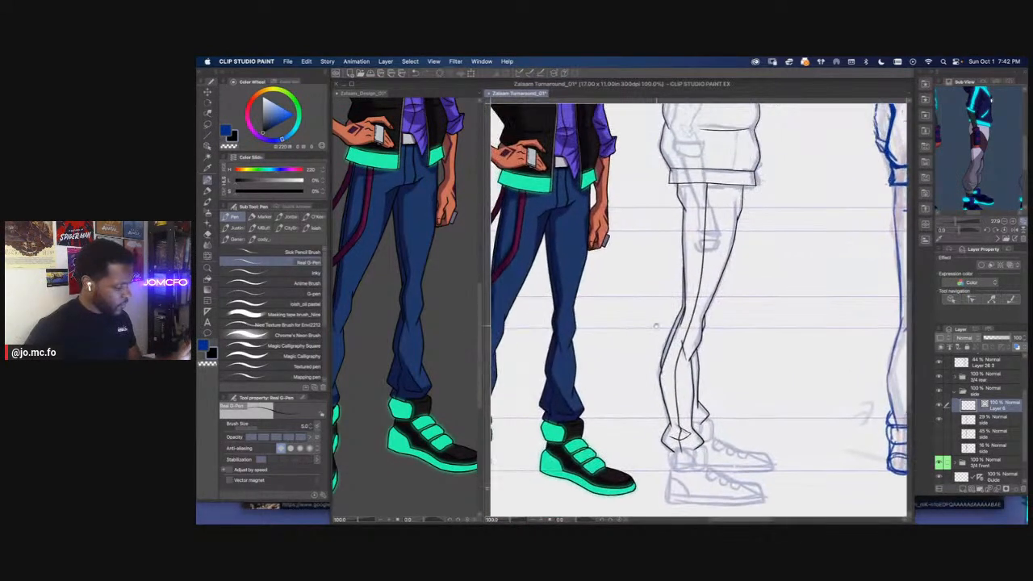
{"action": "scroll", "coordinate": [655, 326], "scroll_direction": "up", "scroll_amount": 2}
{"action": "key", "text": "e"}
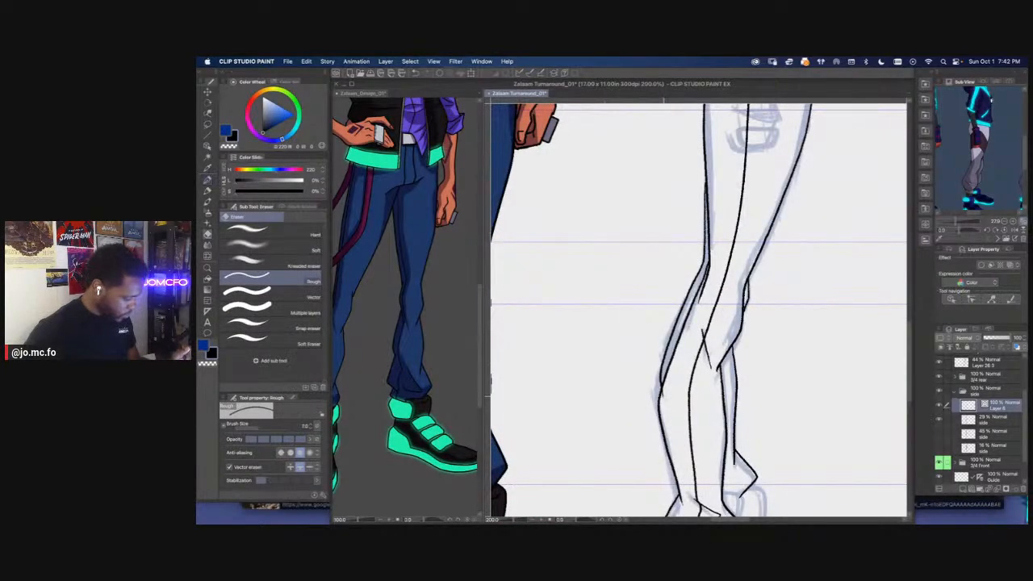
{"action": "key", "text": "p"}
{"action": "scroll", "coordinate": [662, 389], "scroll_direction": "down", "scroll_amount": 2}
{"action": "left_click_drag", "start_coordinate": [666, 355], "coordinate": [663, 420]}
{"action": "left_click_drag", "start_coordinate": [669, 379], "coordinate": [667, 376]}
{"action": "scroll", "coordinate": [667, 376], "scroll_direction": "up", "scroll_amount": 2}
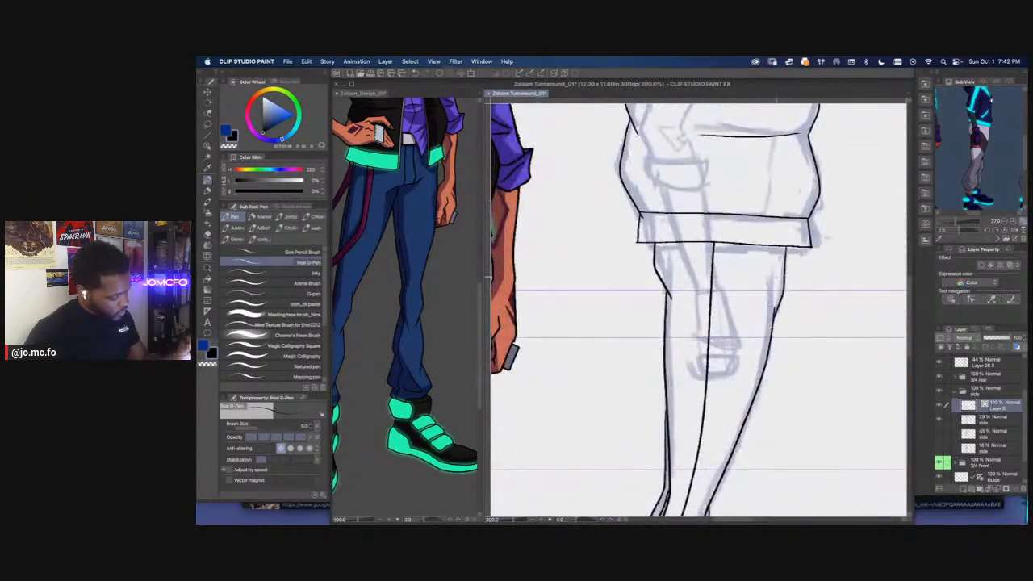
{"action": "key", "text": "p"}
{"action": "key", "text": "p"}
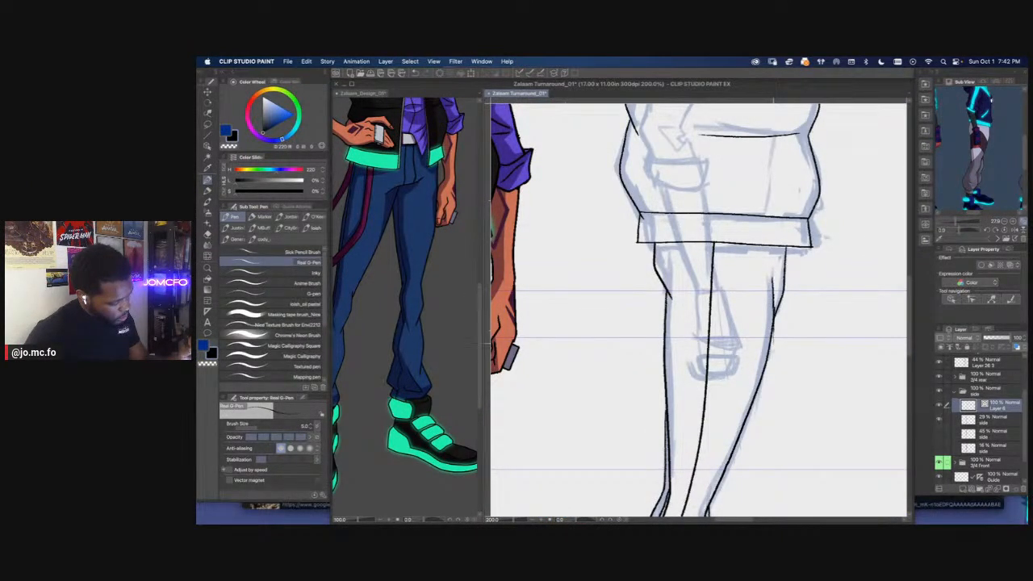
{"action": "key", "text": "e"}
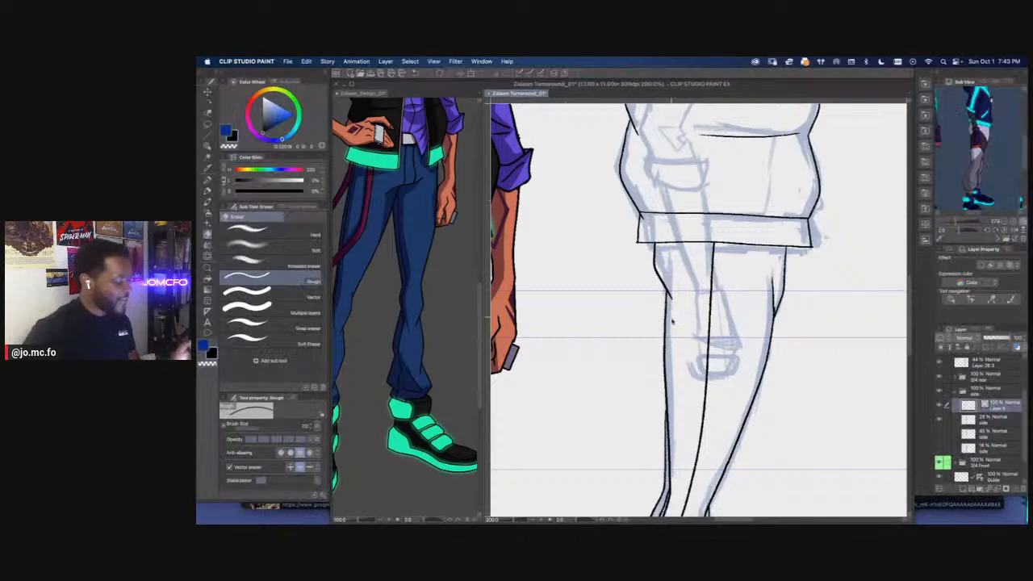
Thicken the vest's back and front outlines on the side view with the Adjust line width tool
{"action": "left_click_drag", "start_coordinate": [607, 360], "coordinate": [736, 429]}
{"action": "key", "text": "super+plus"}
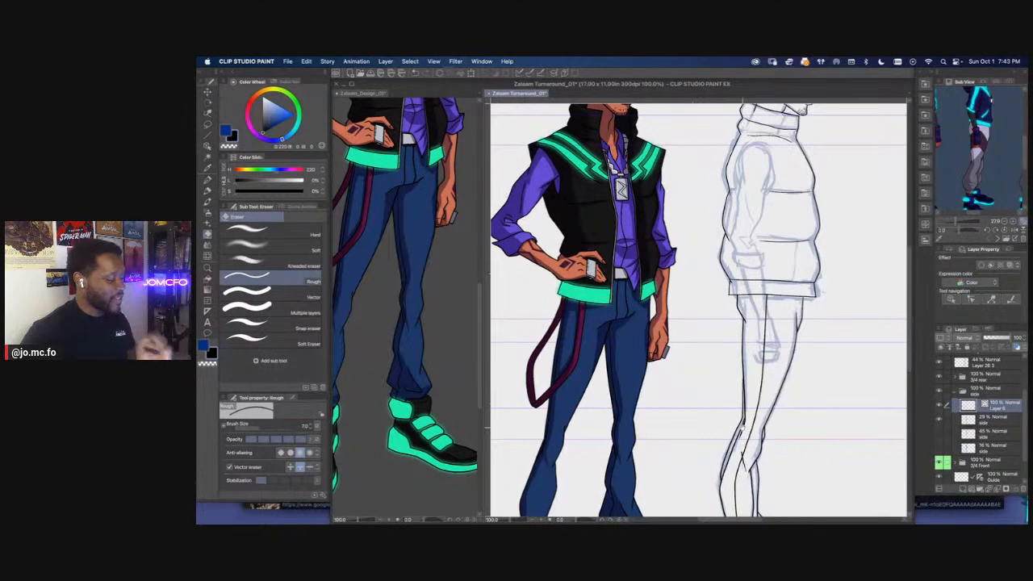
{"action": "key", "text": "super+minus"}
{"action": "left_click_drag", "start_coordinate": [743, 428], "coordinate": [731, 340]}
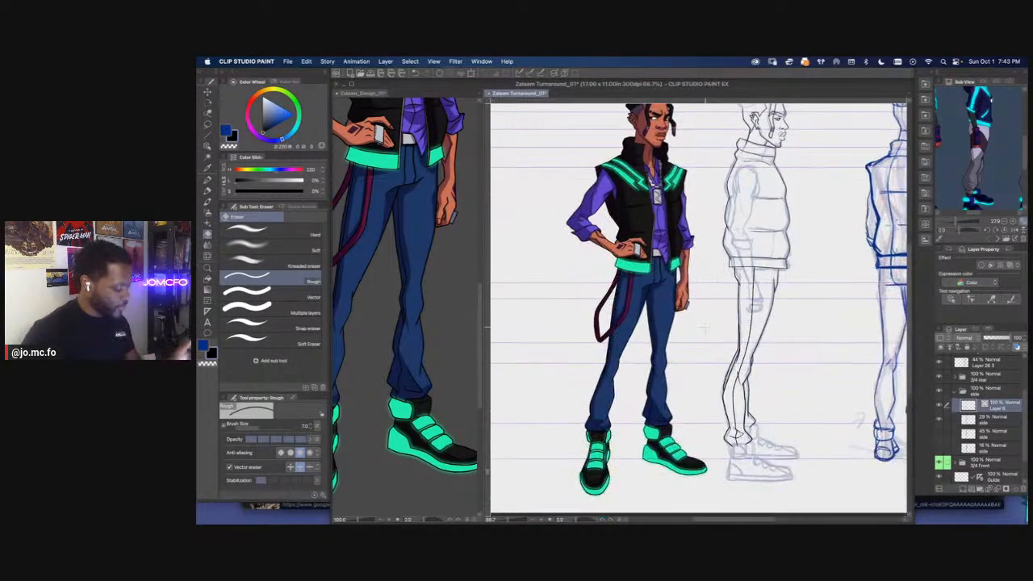
{"action": "key", "text": "super+plus"}
{"action": "left_click_drag", "start_coordinate": [771, 242], "coordinate": [752, 359]}
{"action": "key", "text": "super+plus"}
{"action": "left_click_drag", "start_coordinate": [813, 253], "coordinate": [756, 346]}
{"action": "left_click", "coordinate": [208, 114]}
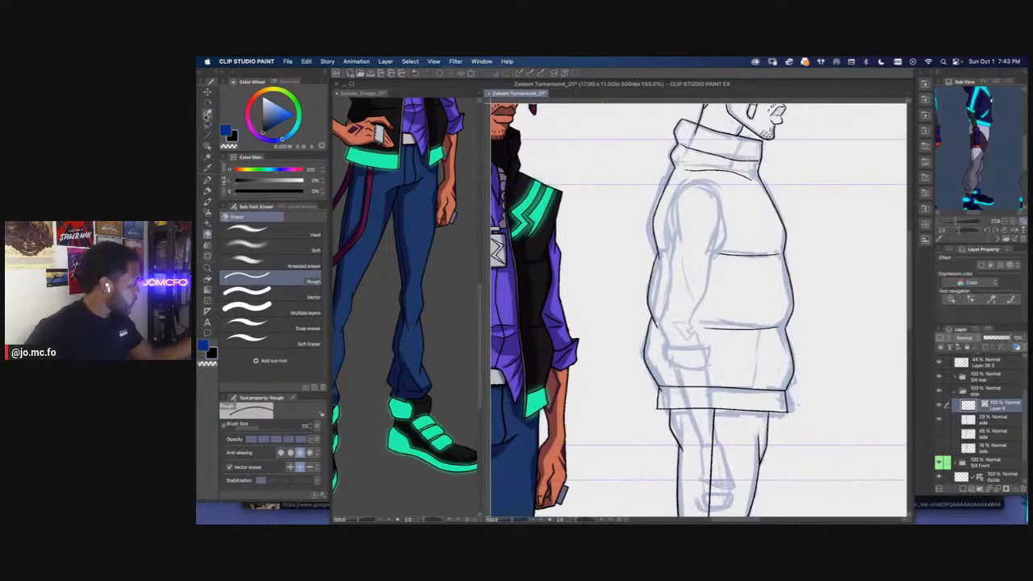
{"action": "left_click", "coordinate": [234, 298]}
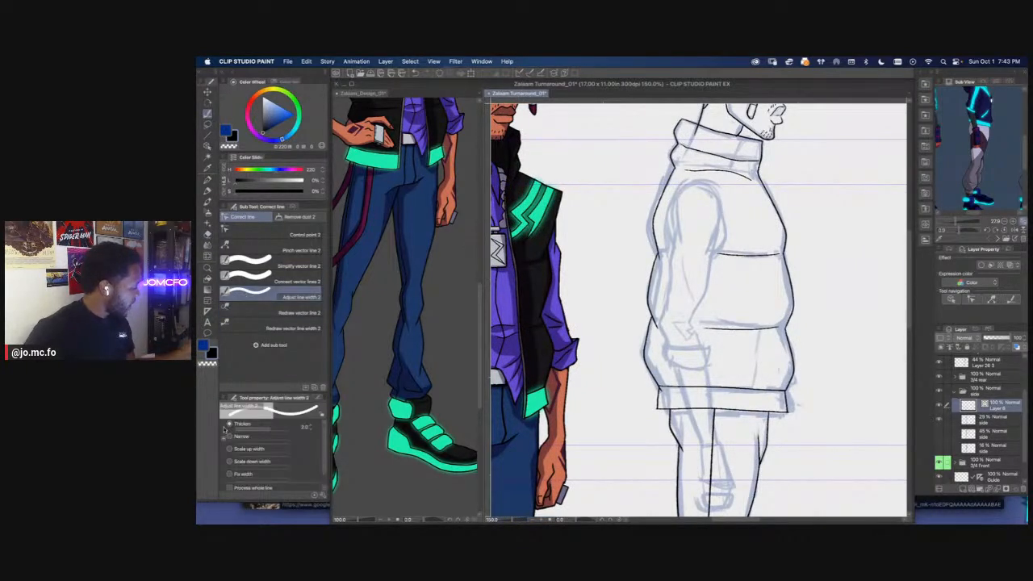
{"action": "left_click_drag", "start_coordinate": [664, 188], "coordinate": [641, 389]}
{"action": "mouse_move", "coordinate": [768, 192]}
{"action": "left_mouse_down"}
{"action": "mouse_move", "coordinate": [796, 314]}
{"action": "mouse_move", "coordinate": [788, 398]}
{"action": "left_mouse_up"}
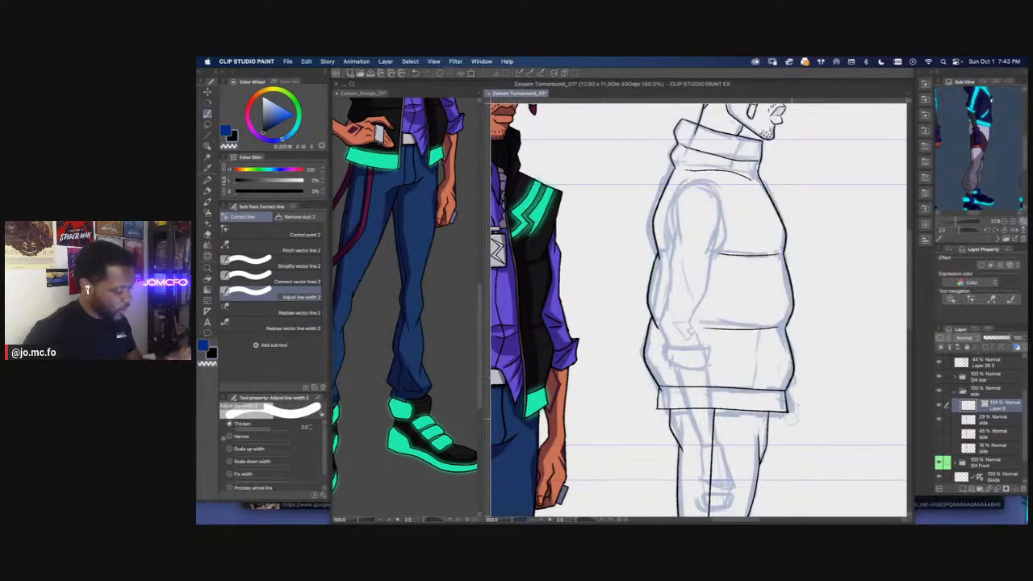
Thicken the outline at the back corner of the side view's collar
{"action": "scroll", "coordinate": [793, 420], "scroll_direction": "down", "scroll_amount": 2}
{"action": "scroll", "coordinate": [676, 291], "scroll_direction": "up", "scroll_amount": 2}
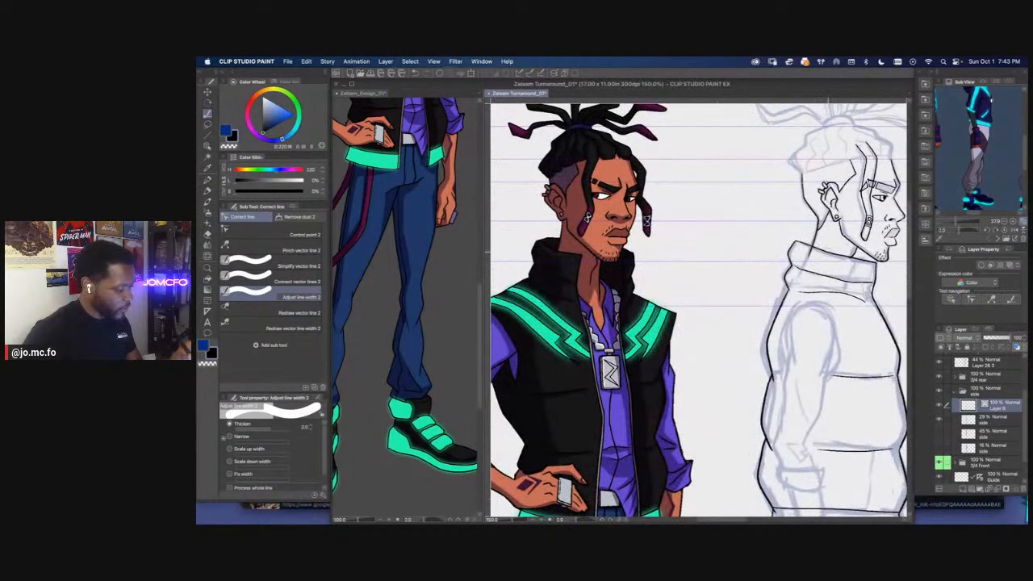
{"action": "left_click_drag", "start_coordinate": [790, 248], "coordinate": [796, 240]}
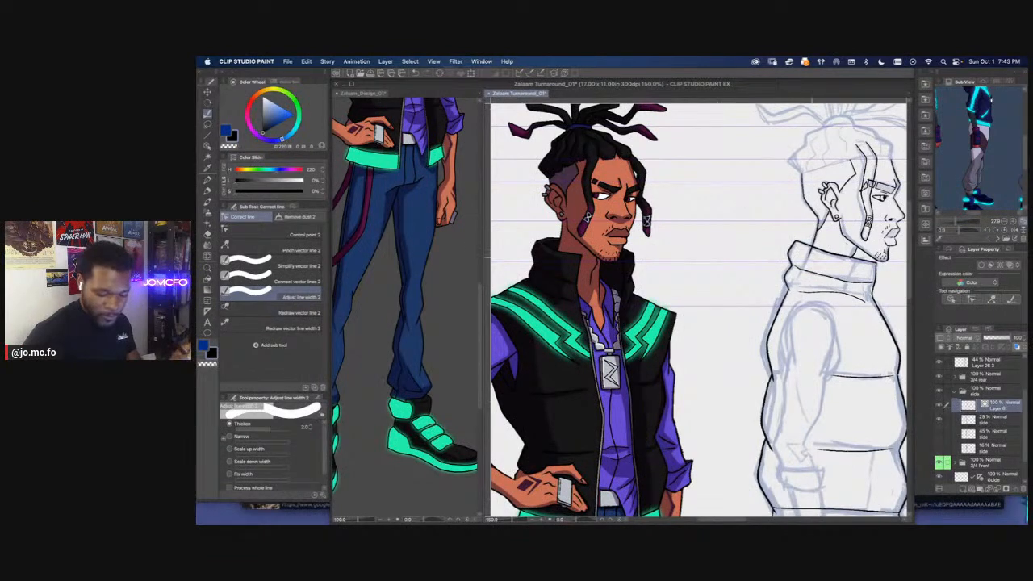
{"action": "key", "text": "e"}
Examine the colored three-quarter view's high-top shoe and compare it with the side view's shoe sketch
{"action": "scroll", "coordinate": [699, 307], "scroll_direction": "down", "scroll_amount": 5}
{"action": "scroll", "coordinate": [646, 388], "scroll_direction": "up", "scroll_amount": 3}
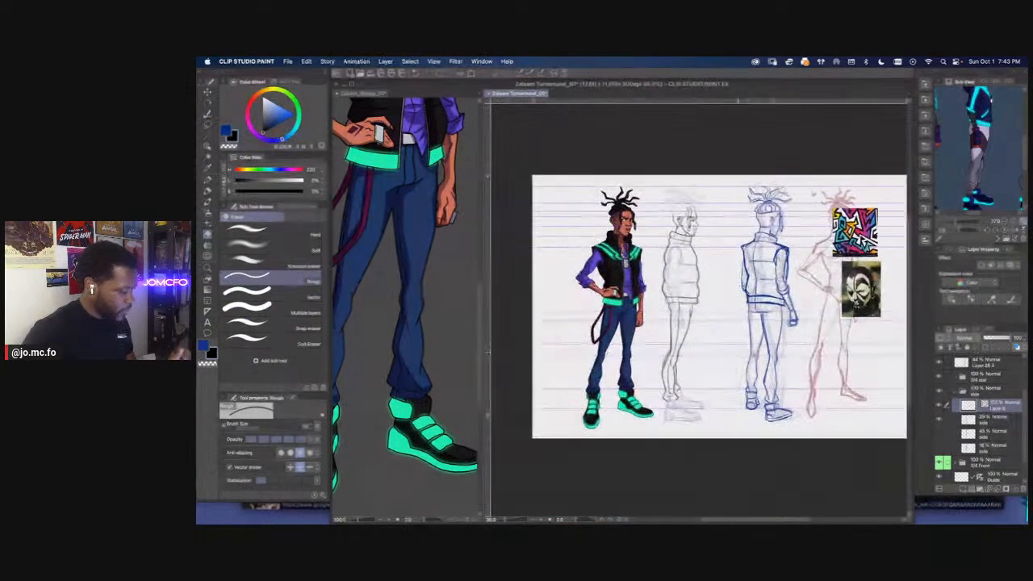
{"action": "left_click_drag", "start_coordinate": [699, 371], "coordinate": [704, 305]}
{"action": "scroll", "coordinate": [699, 306], "scroll_direction": "up", "scroll_amount": 4}
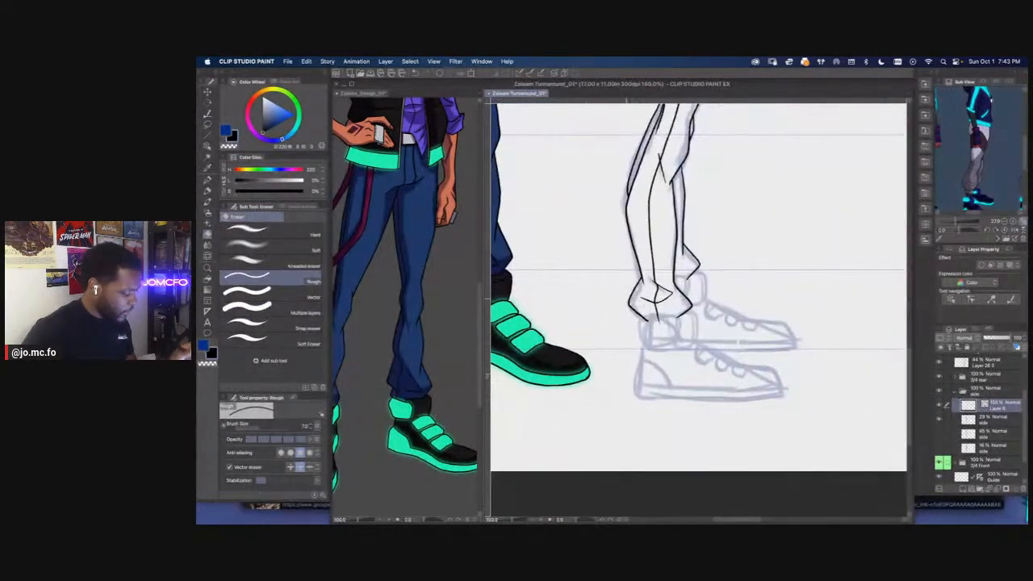
{"action": "key", "text": "p"}
{"action": "scroll", "coordinate": [699, 307], "scroll_direction": "up", "scroll_amount": 2}
{"action": "scroll", "coordinate": [659, 385], "scroll_direction": "down", "scroll_amount": 3}
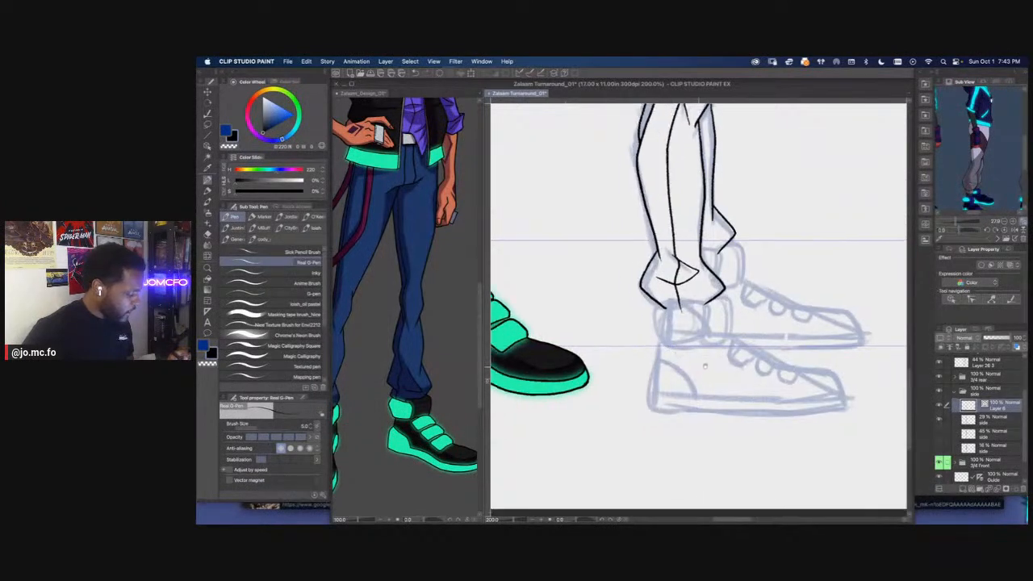
{"action": "left_click_drag", "start_coordinate": [659, 385], "coordinate": [802, 370]}
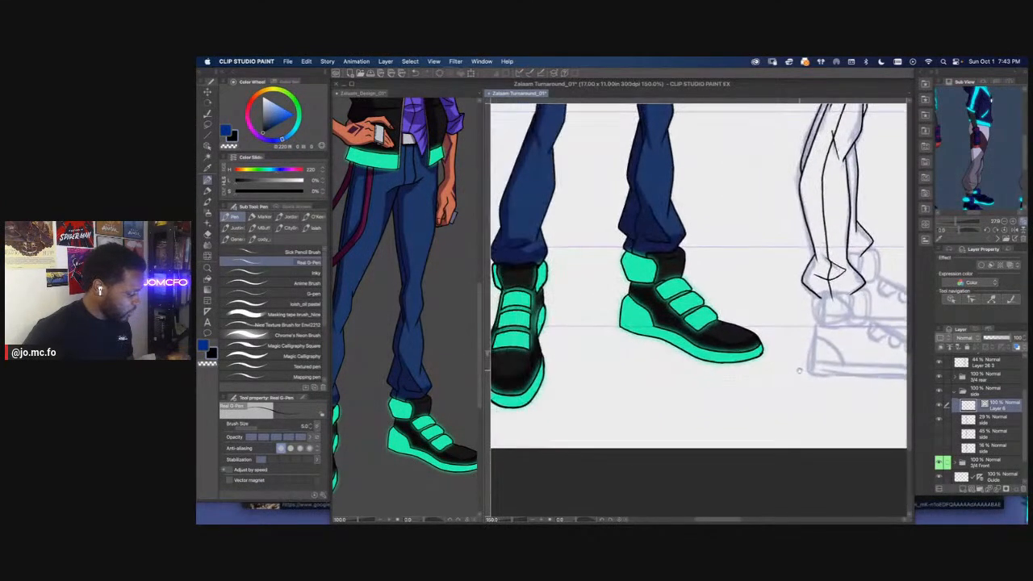
{"action": "left_click_drag", "start_coordinate": [717, 315], "coordinate": [693, 314]}
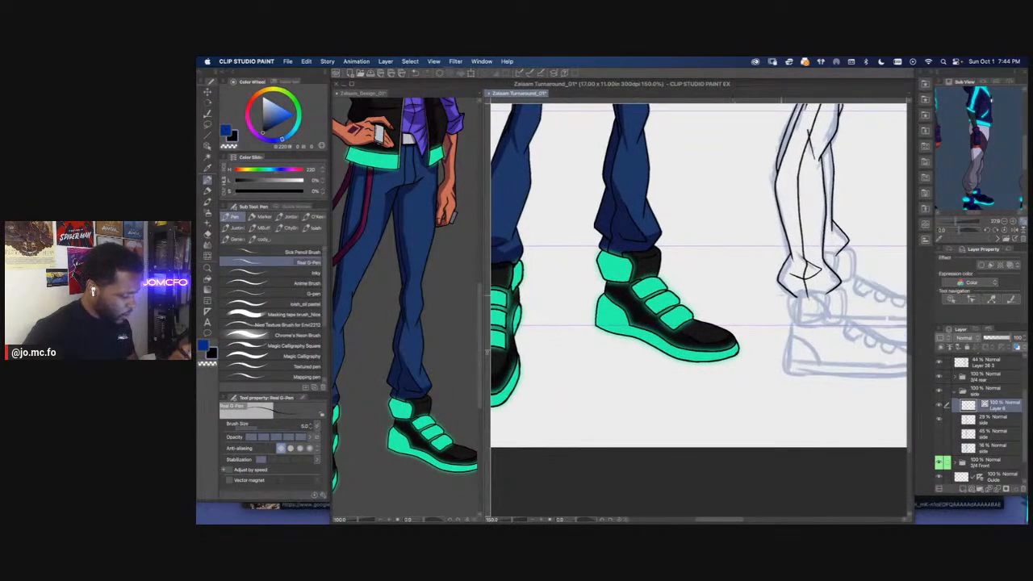
{"action": "left_click_drag", "start_coordinate": [791, 295], "coordinate": [781, 295]}
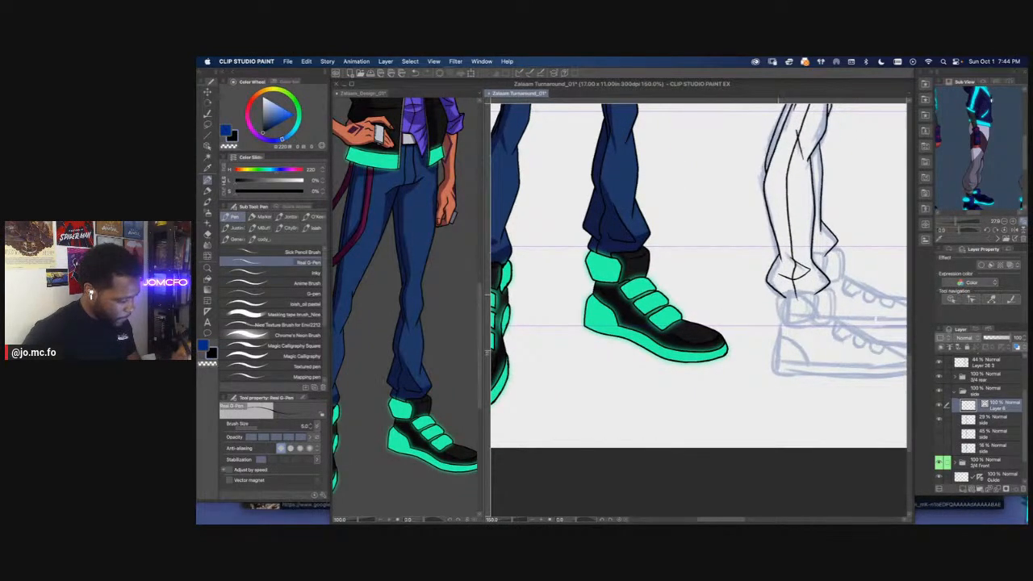
{"action": "key", "text": "super+plus"}
{"action": "left_click_drag", "start_coordinate": [818, 365], "coordinate": [714, 370]}
{"action": "left_click_drag", "start_coordinate": [750, 313], "coordinate": [810, 315]}
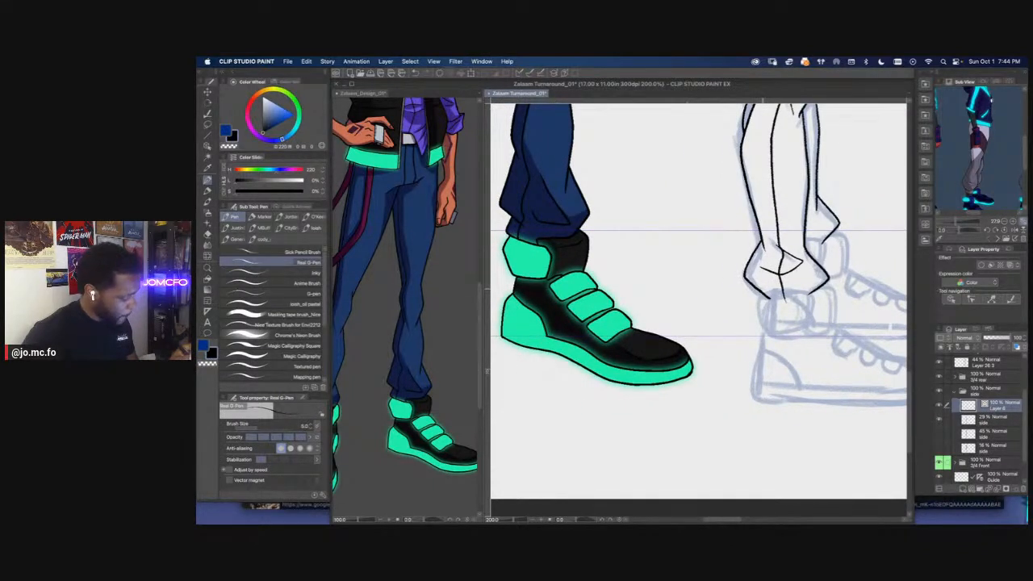
Ink the ankle strap below the near trouser cuff and the back edge of the near shoe's heel
{"action": "mouse_move", "coordinate": [757, 289]}
{"action": "left_mouse_down"}
{"action": "mouse_move", "coordinate": [818, 303]}
{"action": "mouse_move", "coordinate": [811, 330]}
{"action": "left_mouse_up"}
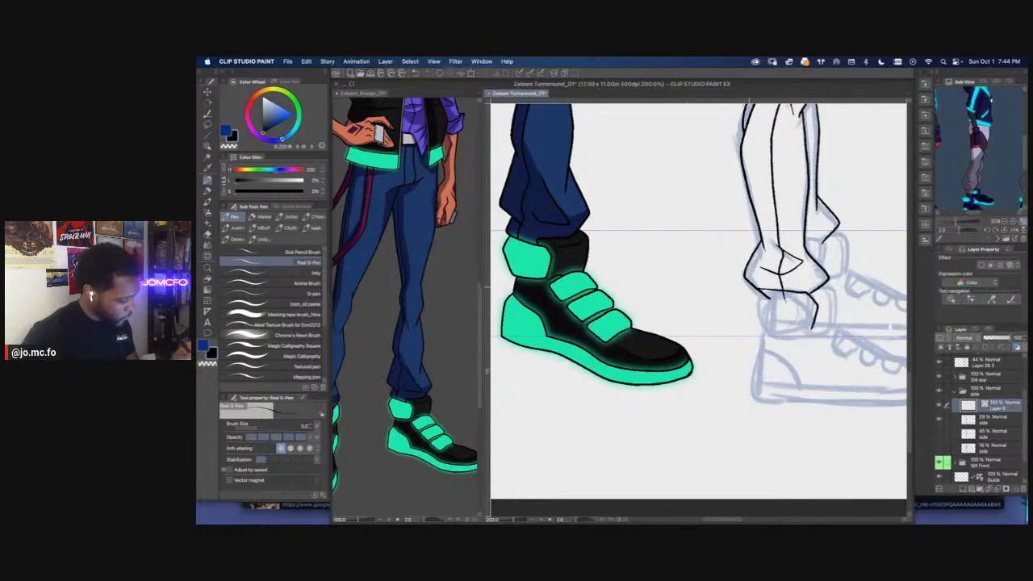
{"action": "mouse_move", "coordinate": [757, 289]}
{"action": "left_mouse_down"}
{"action": "mouse_move", "coordinate": [759, 331]}
{"action": "mouse_move", "coordinate": [790, 327]}
{"action": "mouse_move", "coordinate": [758, 347]}
{"action": "mouse_move", "coordinate": [761, 398]}
{"action": "left_mouse_up"}
{"action": "mouse_move", "coordinate": [760, 355]}
{"action": "left_mouse_down"}
{"action": "mouse_move", "coordinate": [775, 344]}
{"action": "mouse_move", "coordinate": [771, 388]}
{"action": "left_mouse_up"}
Ink the bottom edge of the near shoe's sole from heel to toe, redrawing the stroke once
{"action": "mouse_move", "coordinate": [813, 426]}
{"action": "left_mouse_down"}
{"action": "mouse_move", "coordinate": [708, 377]}
{"action": "mouse_move", "coordinate": [627, 372]}
{"action": "left_mouse_up"}
{"action": "left_click_drag", "start_coordinate": [602, 327], "coordinate": [805, 330]}
{"action": "key", "text": "super+z"}
{"action": "left_click_drag", "start_coordinate": [603, 328], "coordinate": [801, 330]}
{"action": "mouse_move", "coordinate": [632, 324]}
{"action": "left_mouse_down"}
{"action": "mouse_move", "coordinate": [683, 353]}
{"action": "mouse_move", "coordinate": [646, 368]}
{"action": "left_mouse_up"}
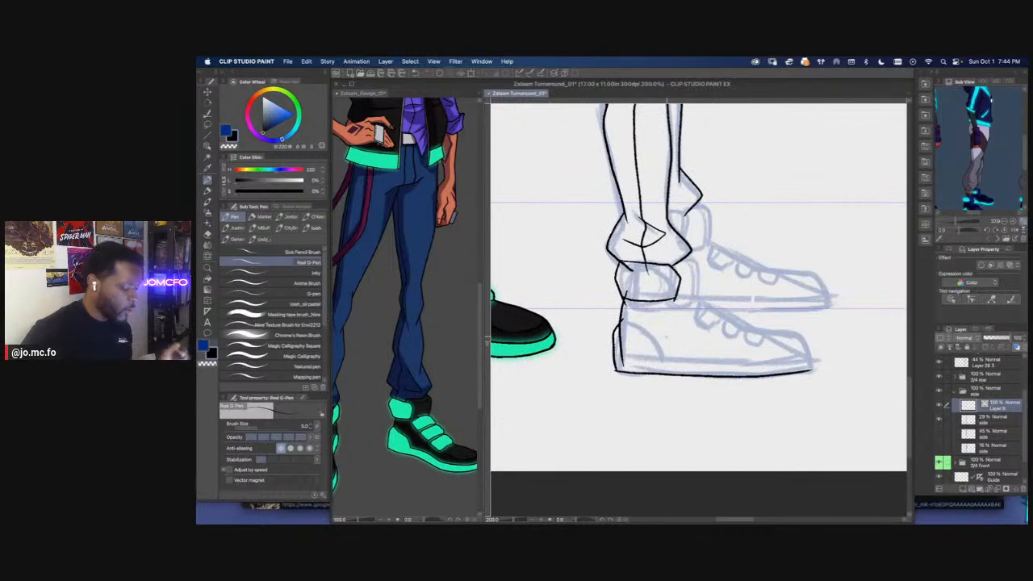
Examine the shoes in the reference image and check the side view against the whole turnaround sheet
{"action": "left_click_drag", "start_coordinate": [960, 170], "coordinate": [959, 142]}
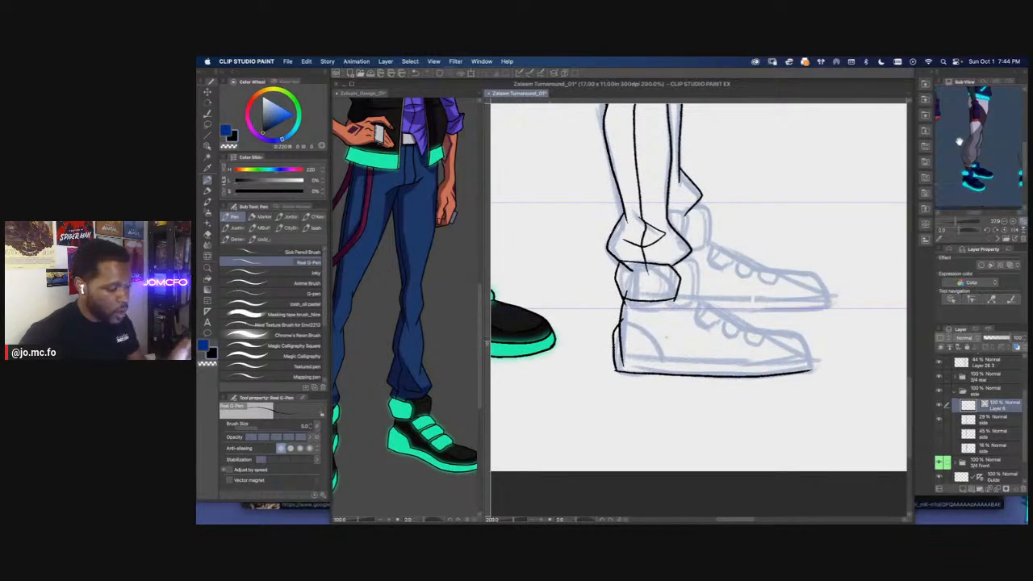
{"action": "key", "text": "super+minus"}
{"action": "key", "text": "super+minus"}
{"action": "key", "text": "super+minus"}
{"action": "key", "text": "super+minus"}
{"action": "key", "text": "super+minus"}
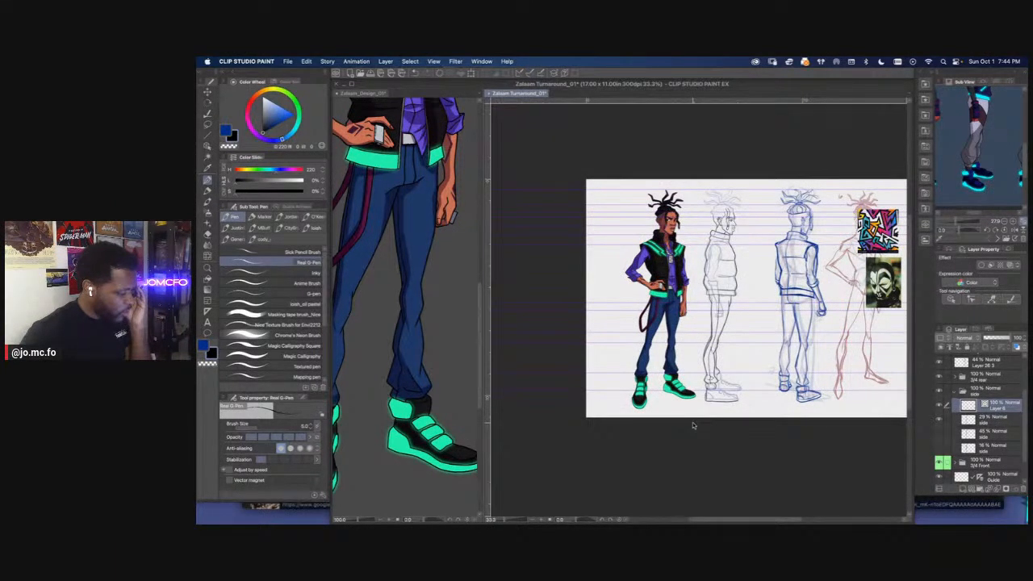
{"action": "scroll", "coordinate": [692, 422], "scroll_direction": "up", "scroll_amount": 5}
{"action": "left_click_drag", "start_coordinate": [994, 172], "coordinate": [965, 173]}
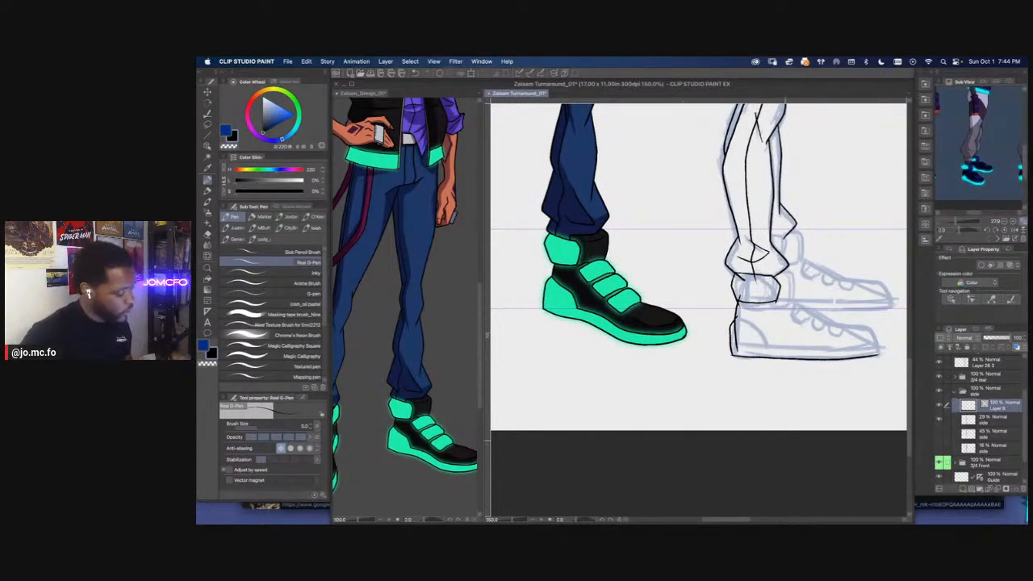
Ink the high-top collar in front of the ankle strap and the near shoe's upper outline down to the toe
{"action": "scroll", "coordinate": [780, 423], "scroll_direction": "up", "scroll_amount": 1}
{"action": "left_click_drag", "start_coordinate": [778, 425], "coordinate": [644, 480]}
{"action": "key", "text": "p"}
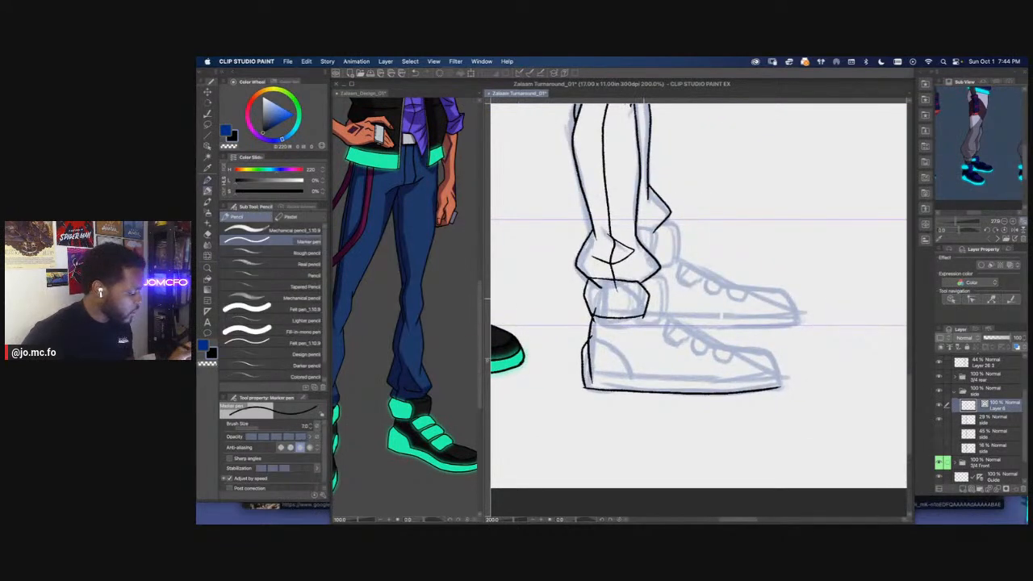
{"action": "scroll", "coordinate": [645, 300], "scroll_direction": "up", "scroll_amount": 2}
{"action": "left_click_drag", "start_coordinate": [645, 300], "coordinate": [640, 335]}
{"action": "key", "text": "p"}
{"action": "mouse_move", "coordinate": [653, 292]}
{"action": "left_mouse_down"}
{"action": "mouse_move", "coordinate": [672, 292]}
{"action": "mouse_move", "coordinate": [689, 334]}
{"action": "mouse_move", "coordinate": [678, 371]}
{"action": "mouse_move", "coordinate": [686, 328]}
{"action": "mouse_move", "coordinate": [645, 298]}
{"action": "left_mouse_up"}
{"action": "mouse_move", "coordinate": [586, 378]}
{"action": "left_mouse_down"}
{"action": "mouse_move", "coordinate": [607, 336]}
{"action": "mouse_move", "coordinate": [719, 331]}
{"action": "left_mouse_up"}
{"action": "mouse_move", "coordinate": [794, 317]}
{"action": "left_mouse_down"}
{"action": "mouse_move", "coordinate": [645, 313]}
{"action": "mouse_move", "coordinate": [624, 331]}
{"action": "mouse_move", "coordinate": [616, 314]}
{"action": "mouse_move", "coordinate": [864, 368]}
{"action": "mouse_move", "coordinate": [891, 442]}
{"action": "left_mouse_up"}
Ink the line separating the near shoe's sole from its upper, running from heel to toe
{"action": "key", "text": "super+minus"}
{"action": "key", "text": "super+minus"}
{"action": "key", "text": "super+plus"}
{"action": "key", "text": "super+plus"}
{"action": "left_click_drag", "start_coordinate": [649, 437], "coordinate": [596, 293]}
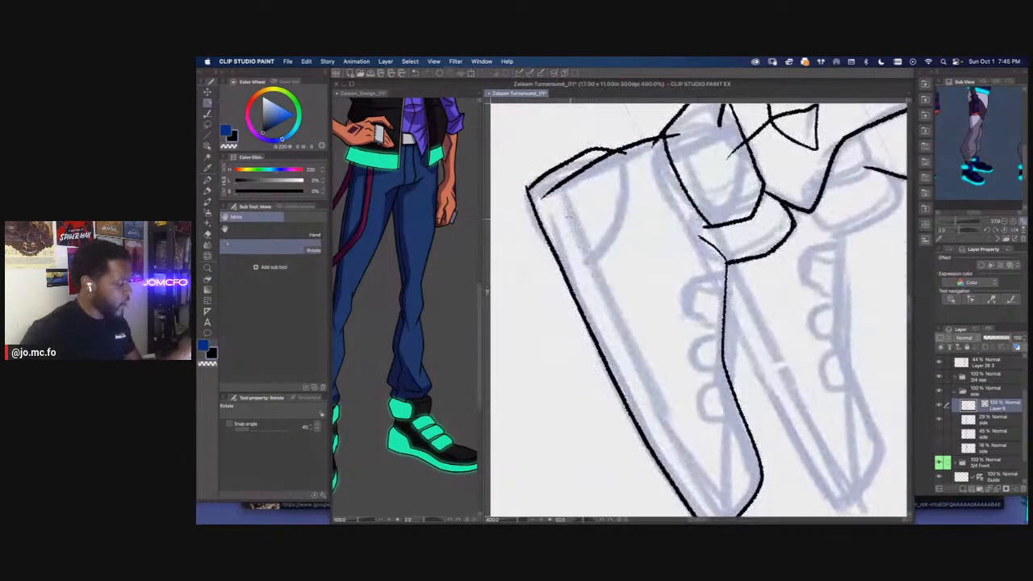
{"action": "mouse_move", "coordinate": [554, 173]}
{"action": "left_mouse_down"}
{"action": "mouse_move", "coordinate": [560, 146]}
{"action": "mouse_move", "coordinate": [586, 224]}
{"action": "mouse_move", "coordinate": [676, 405]}
{"action": "left_mouse_up"}
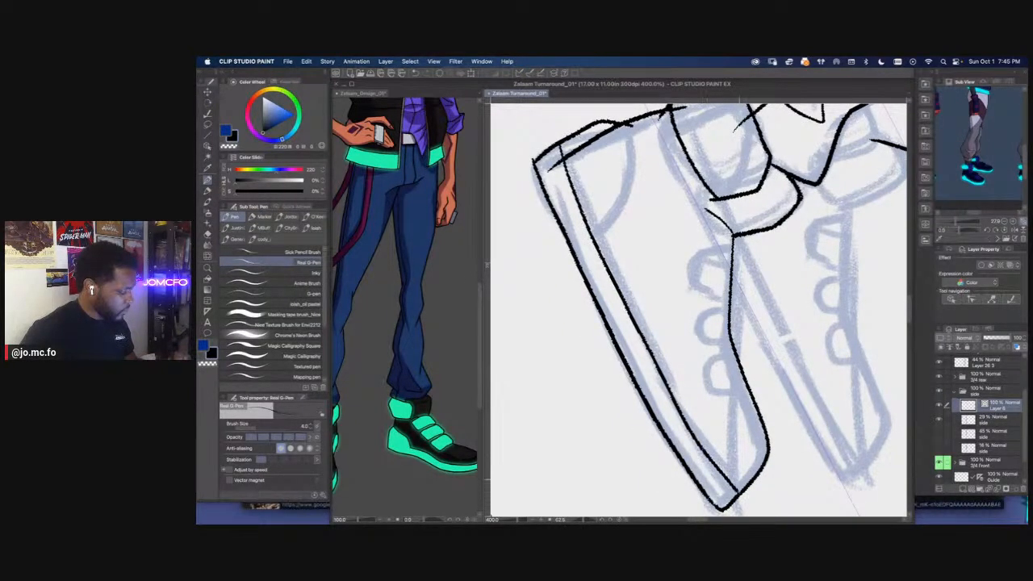
{"action": "scroll", "coordinate": [698, 307], "scroll_direction": "up", "scroll_amount": 3}
{"action": "mouse_move", "coordinate": [698, 209]}
{"action": "left_mouse_down"}
{"action": "mouse_move", "coordinate": [699, 289]}
{"action": "mouse_move", "coordinate": [670, 326]}
{"action": "left_mouse_up"}
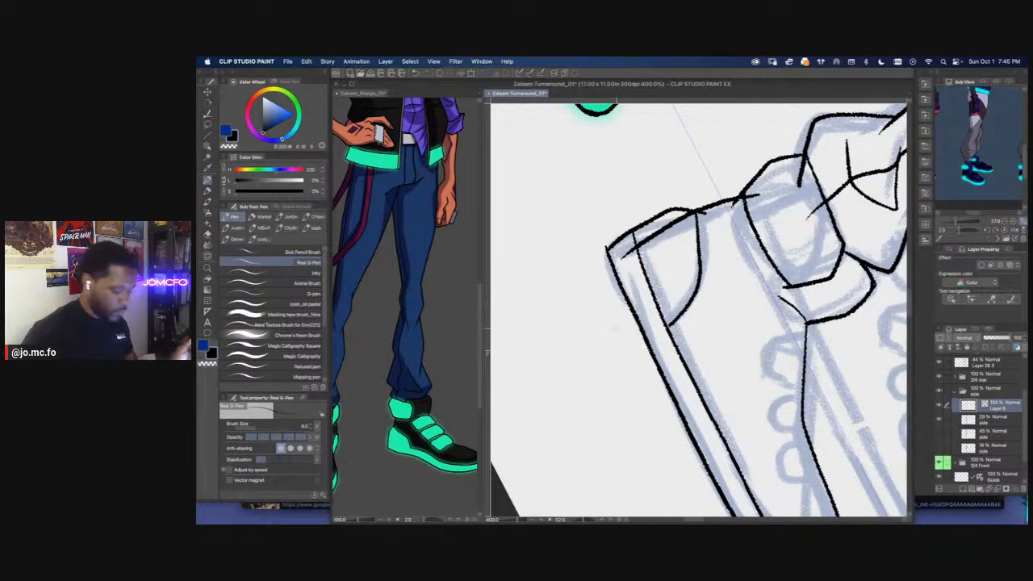
{"action": "key", "text": "r"}
{"action": "left_click_drag", "start_coordinate": [611, 372], "coordinate": [713, 435]}
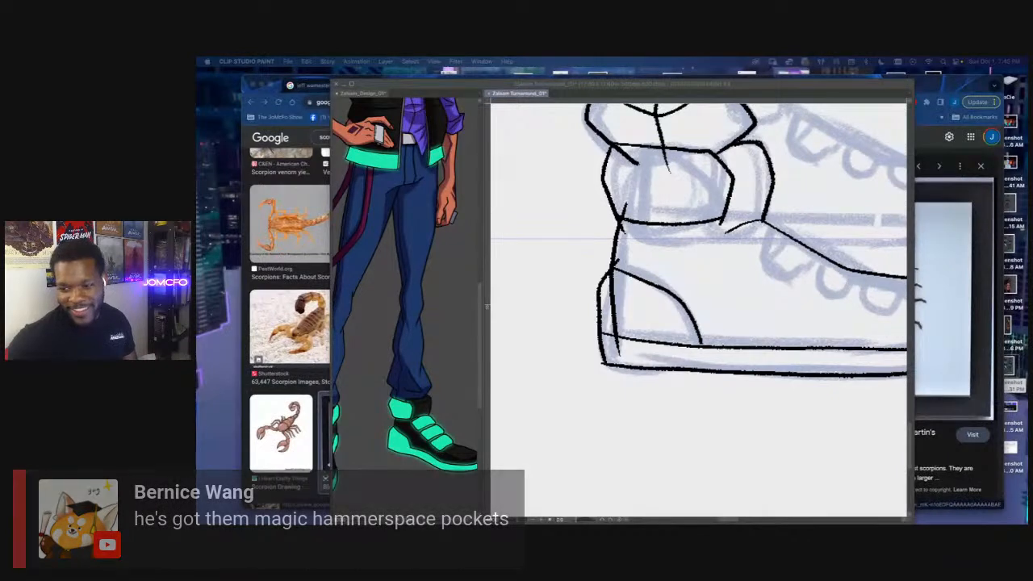
{"action": "left_click", "coordinate": [715, 401]}
{"action": "left_click_drag", "start_coordinate": [717, 391], "coordinate": [731, 433]}
{"action": "key", "text": "super+z"}
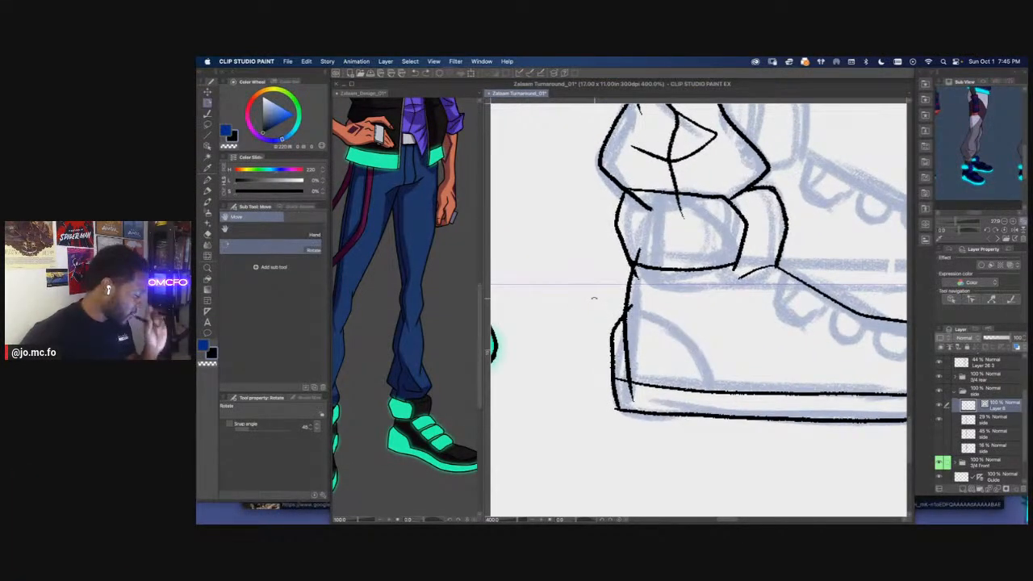
Ink an angular heel panel down to the near shoe's sole line and erase the leftover stroke inside the heel
{"action": "key", "text": "p"}
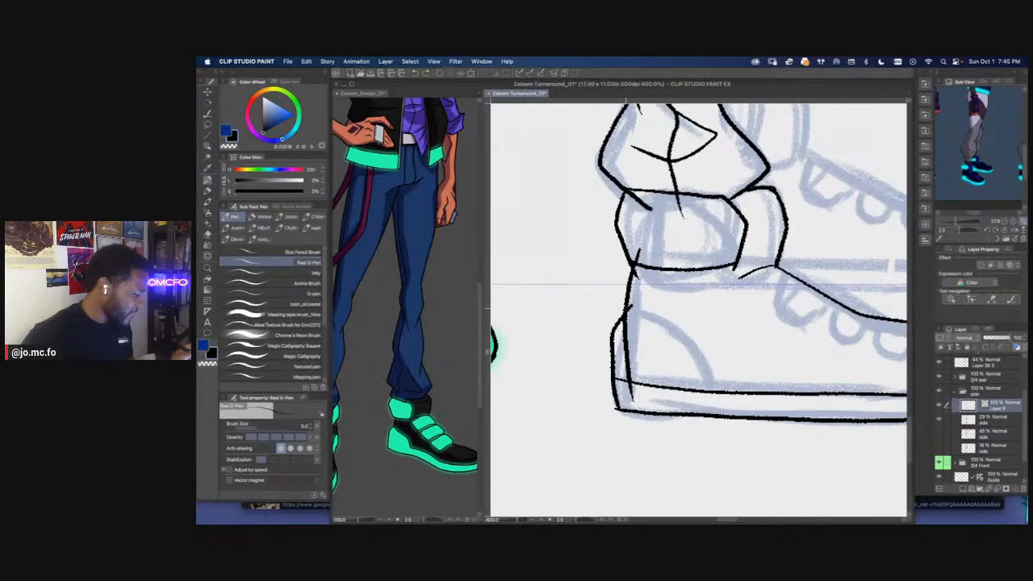
{"action": "mouse_move", "coordinate": [625, 309]}
{"action": "left_mouse_down"}
{"action": "mouse_move", "coordinate": [702, 338]}
{"action": "mouse_move", "coordinate": [732, 392]}
{"action": "left_mouse_up"}
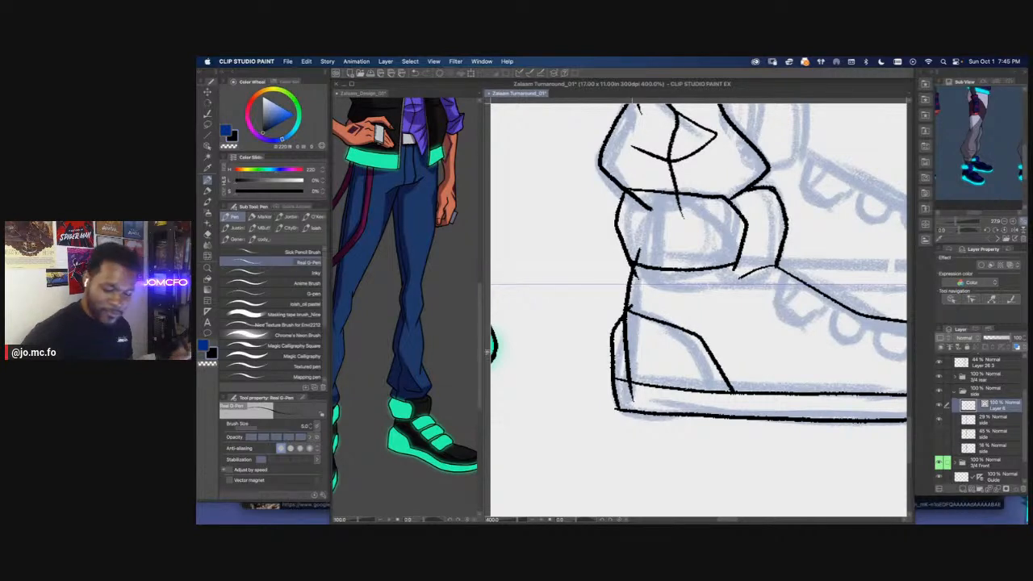
{"action": "key", "text": "e"}
{"action": "mouse_move", "coordinate": [629, 352]}
{"action": "left_mouse_down"}
{"action": "mouse_move", "coordinate": [628, 391]}
{"action": "mouse_move", "coordinate": [638, 394]}
{"action": "left_mouse_up"}
Ink three rounded straps over the sketched ones across the near shoe's instep
{"action": "scroll", "coordinate": [622, 387], "scroll_direction": "down", "scroll_amount": 2}
{"action": "scroll", "coordinate": [612, 394], "scroll_direction": "down", "scroll_amount": 1}
{"action": "scroll", "coordinate": [631, 393], "scroll_direction": "up", "scroll_amount": 1}
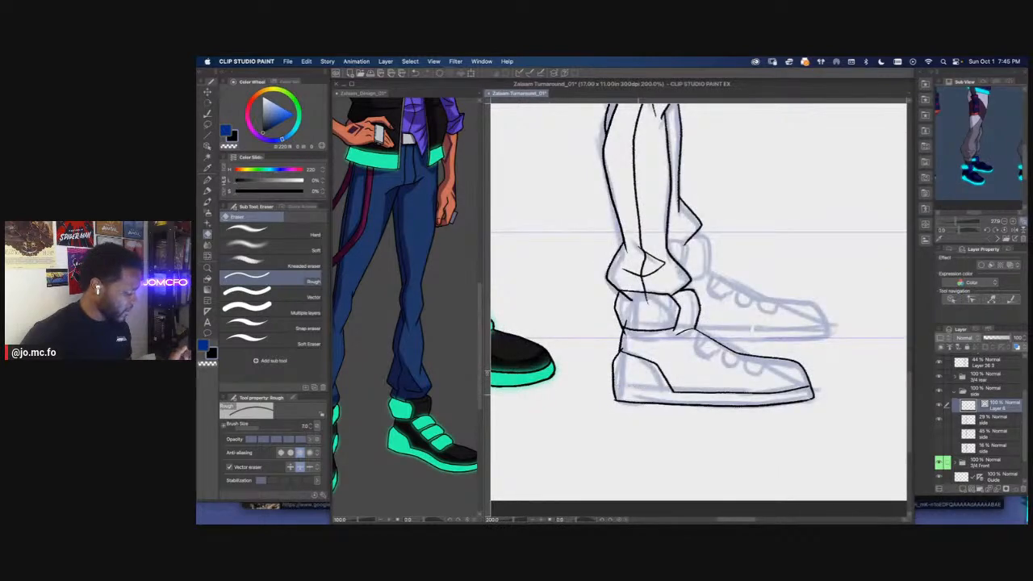
{"action": "scroll", "coordinate": [643, 414], "scroll_direction": "down", "scroll_amount": 1}
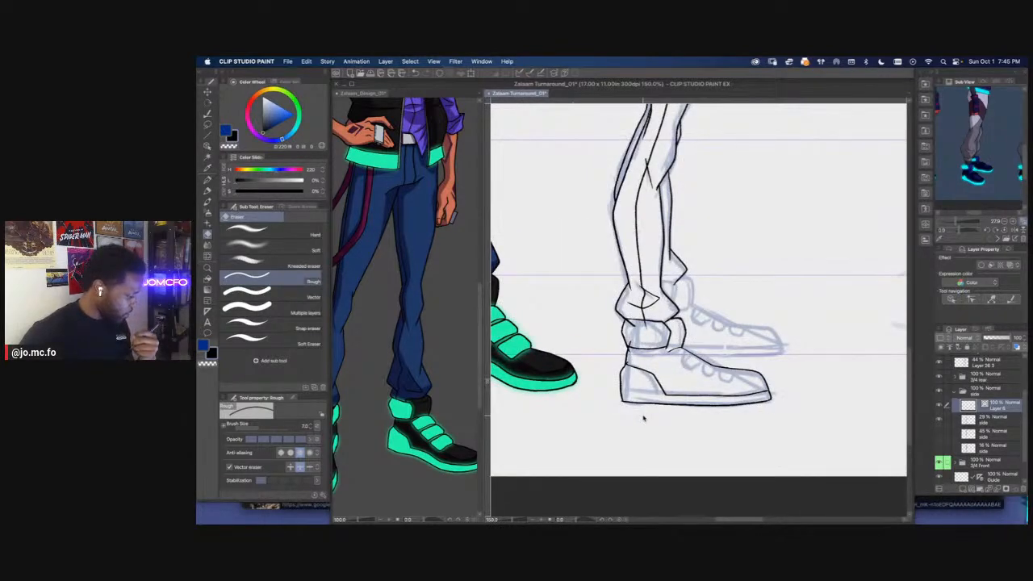
{"action": "scroll", "coordinate": [644, 418], "scroll_direction": "down", "scroll_amount": 1}
{"action": "scroll", "coordinate": [643, 418], "scroll_direction": "up", "scroll_amount": 4}
{"action": "left_click_drag", "start_coordinate": [705, 304], "coordinate": [600, 371]}
{"action": "key", "text": "p"}
{"action": "mouse_move", "coordinate": [638, 299]}
{"action": "left_mouse_down"}
{"action": "mouse_move", "coordinate": [750, 343]}
{"action": "mouse_move", "coordinate": [822, 349]}
{"action": "left_mouse_up"}
{"action": "mouse_move", "coordinate": [678, 296]}
{"action": "left_mouse_down"}
{"action": "mouse_move", "coordinate": [650, 322]}
{"action": "mouse_move", "coordinate": [677, 339]}
{"action": "mouse_move", "coordinate": [717, 318]}
{"action": "mouse_move", "coordinate": [725, 321]}
{"action": "mouse_move", "coordinate": [701, 334]}
{"action": "mouse_move", "coordinate": [701, 352]}
{"action": "mouse_move", "coordinate": [744, 367]}
{"action": "mouse_move", "coordinate": [766, 342]}
{"action": "mouse_move", "coordinate": [762, 370]}
{"action": "mouse_move", "coordinate": [783, 379]}
{"action": "mouse_move", "coordinate": [812, 345]}
{"action": "mouse_move", "coordinate": [791, 361]}
{"action": "left_mouse_up"}
{"action": "key", "text": "e"}
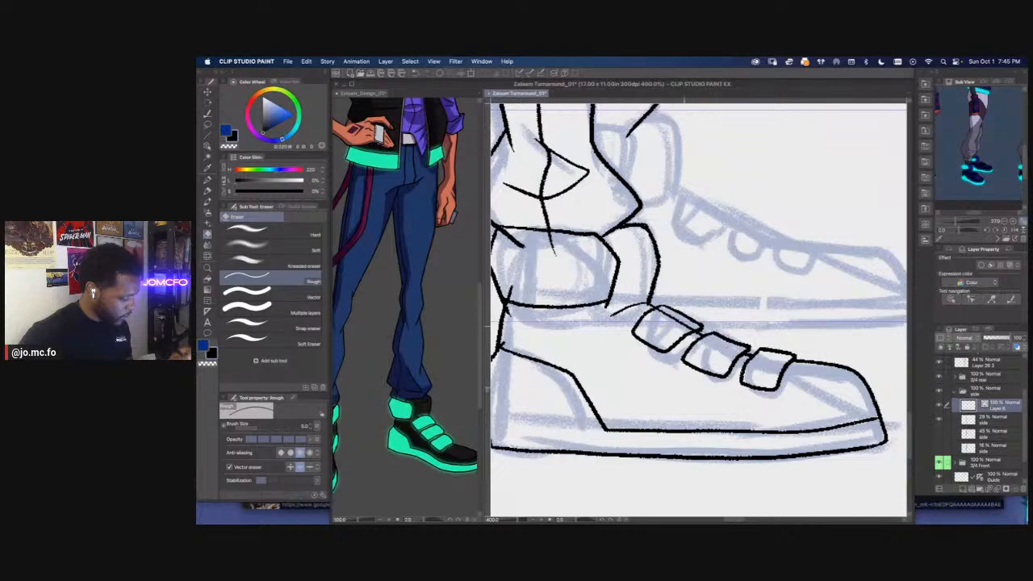
Lasso the near shoe's front strap and toe outline and reshape them with a free transform to flatten the toe
{"action": "scroll", "coordinate": [681, 361], "scroll_direction": "down", "scroll_amount": 5}
{"action": "scroll", "coordinate": [699, 323], "scroll_direction": "up", "scroll_amount": 2}
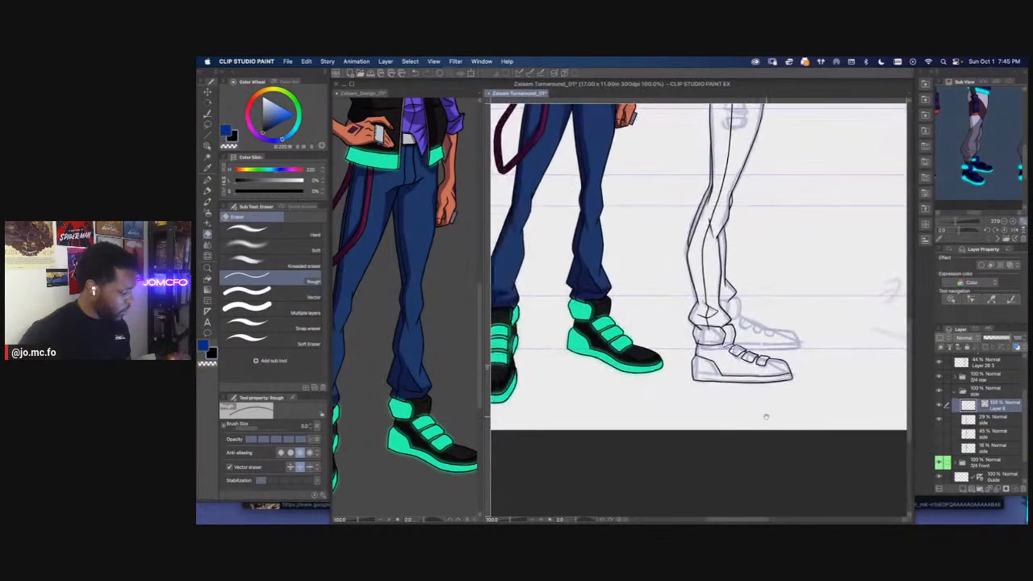
{"action": "scroll", "coordinate": [698, 323], "scroll_direction": "up", "scroll_amount": 2}
{"action": "scroll", "coordinate": [799, 412], "scroll_direction": "down", "scroll_amount": 2}
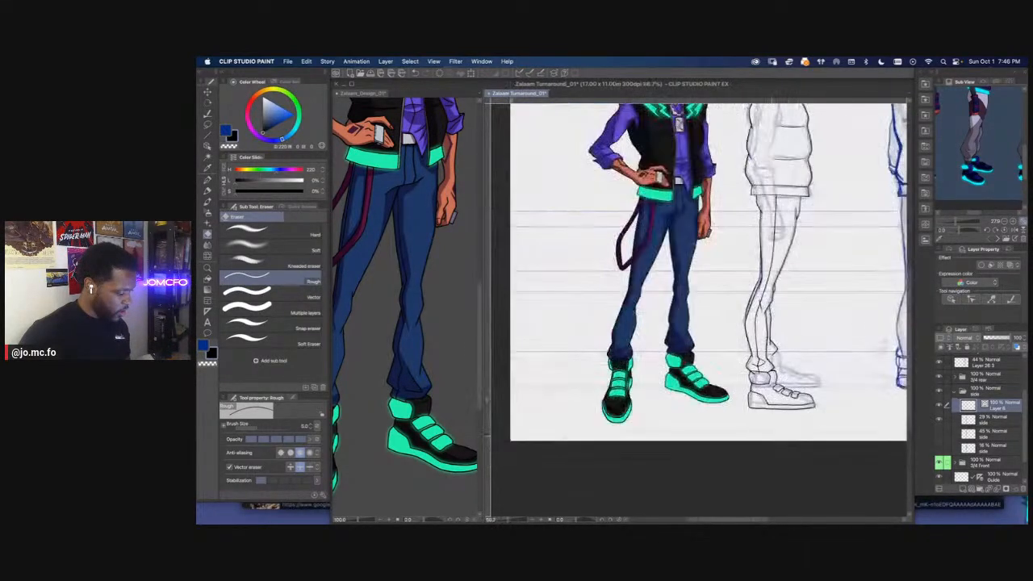
{"action": "scroll", "coordinate": [773, 435], "scroll_direction": "up", "scroll_amount": 2}
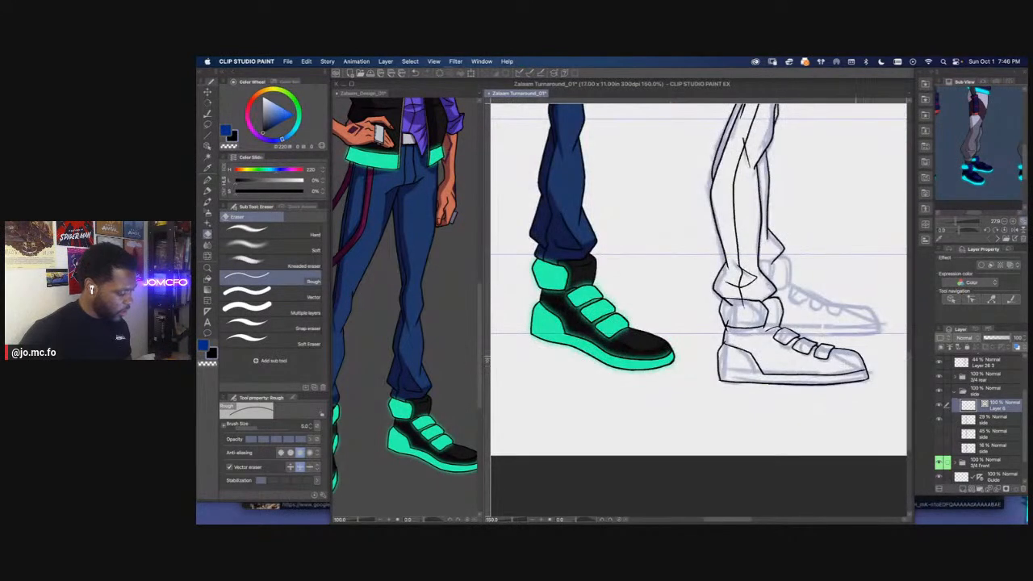
{"action": "left_click_drag", "start_coordinate": [695, 389], "coordinate": [581, 376]}
{"action": "scroll", "coordinate": [772, 356], "scroll_direction": "up", "scroll_amount": 5}
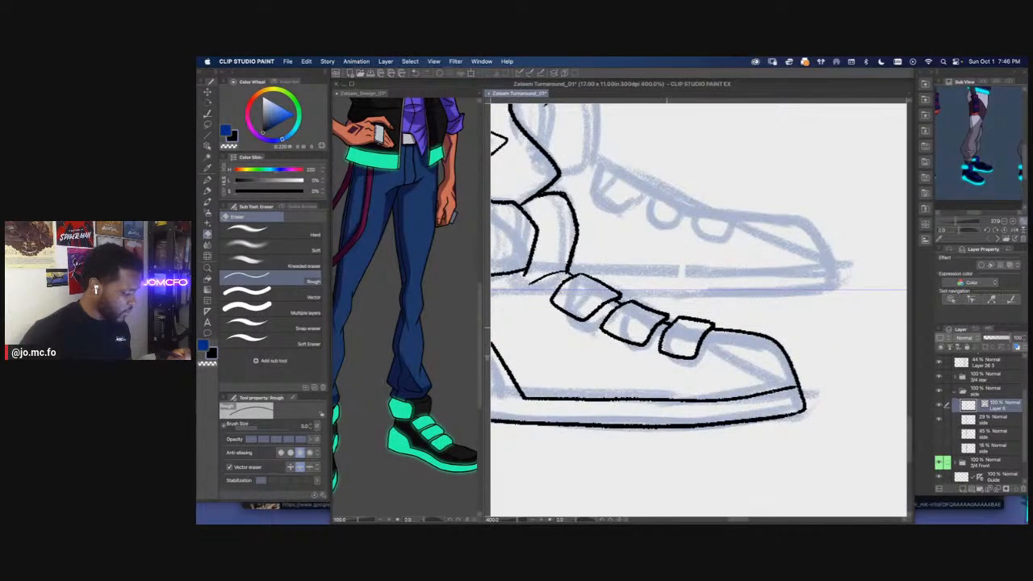
{"action": "key", "text": "m"}
{"action": "mouse_move", "coordinate": [696, 305]}
{"action": "left_mouse_down"}
{"action": "mouse_move", "coordinate": [807, 367]}
{"action": "mouse_move", "coordinate": [678, 375]}
{"action": "mouse_move", "coordinate": [655, 347]}
{"action": "mouse_move", "coordinate": [671, 314]}
{"action": "left_mouse_up"}
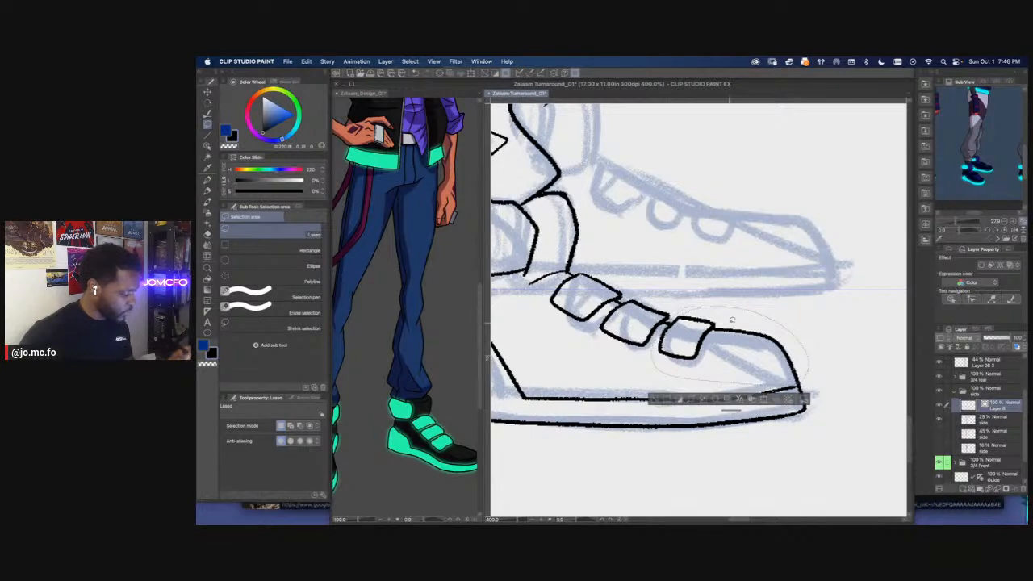
{"action": "key", "text": "super+t"}
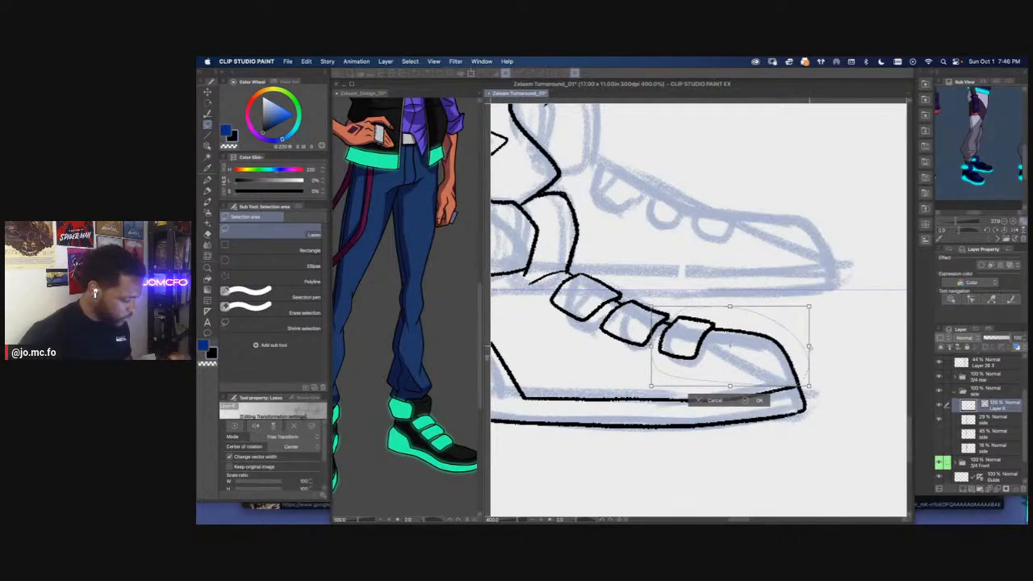
{"action": "left_click_drag", "start_coordinate": [809, 359], "coordinate": [821, 367]}
{"action": "key", "text": "Return"}
Clear stray line pieces around the near shoe's instep straps and touch up the strap and toe outlines
{"action": "key", "text": "p"}
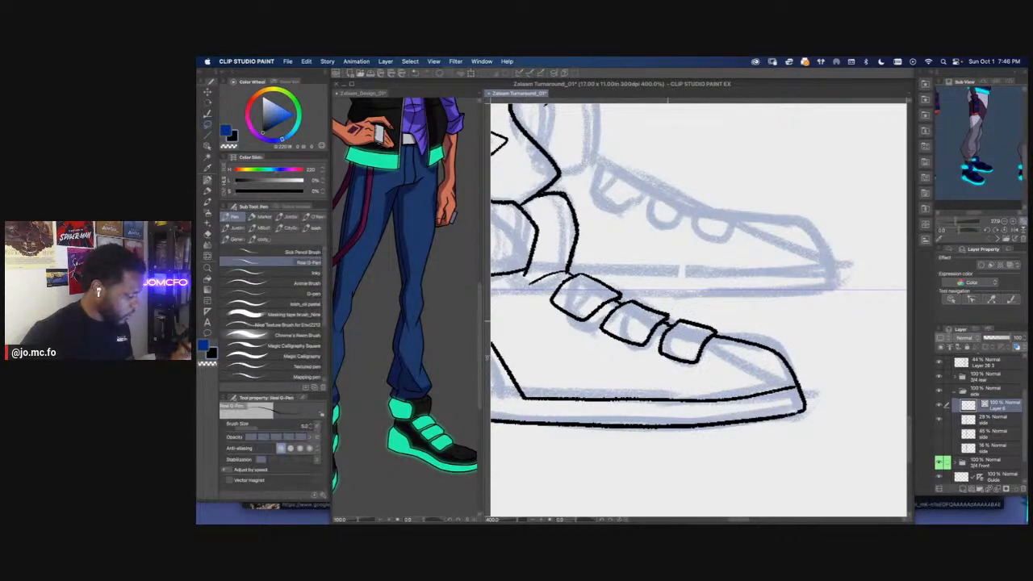
{"action": "mouse_move", "coordinate": [664, 316]}
{"action": "left_mouse_down"}
{"action": "mouse_move", "coordinate": [630, 302]}
{"action": "mouse_move", "coordinate": [671, 318]}
{"action": "mouse_move", "coordinate": [658, 307]}
{"action": "left_mouse_up"}
{"action": "key", "text": "m"}
{"action": "key", "text": "BackSpace"}
{"action": "key", "text": "super+d"}
{"action": "mouse_move", "coordinate": [568, 299]}
{"action": "left_mouse_down"}
{"action": "mouse_move", "coordinate": [633, 332]}
{"action": "mouse_move", "coordinate": [654, 326]}
{"action": "left_mouse_up"}
{"action": "key", "text": "p"}
{"action": "scroll", "coordinate": [629, 328], "scroll_direction": "down", "scroll_amount": 3}
{"action": "left_click_drag", "start_coordinate": [595, 312], "coordinate": [746, 351]}
{"action": "scroll", "coordinate": [746, 351], "scroll_direction": "up", "scroll_amount": 1}
{"action": "key", "text": "e"}
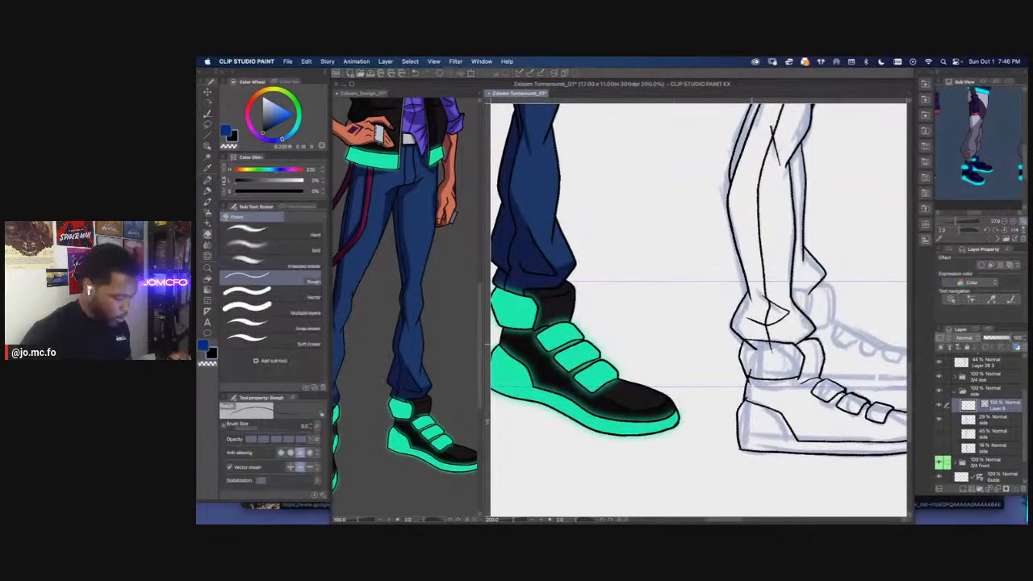
{"action": "mouse_move", "coordinate": [774, 350]}
{"action": "left_mouse_down"}
{"action": "mouse_move", "coordinate": [745, 350]}
{"action": "mouse_move", "coordinate": [769, 380]}
{"action": "left_mouse_up"}
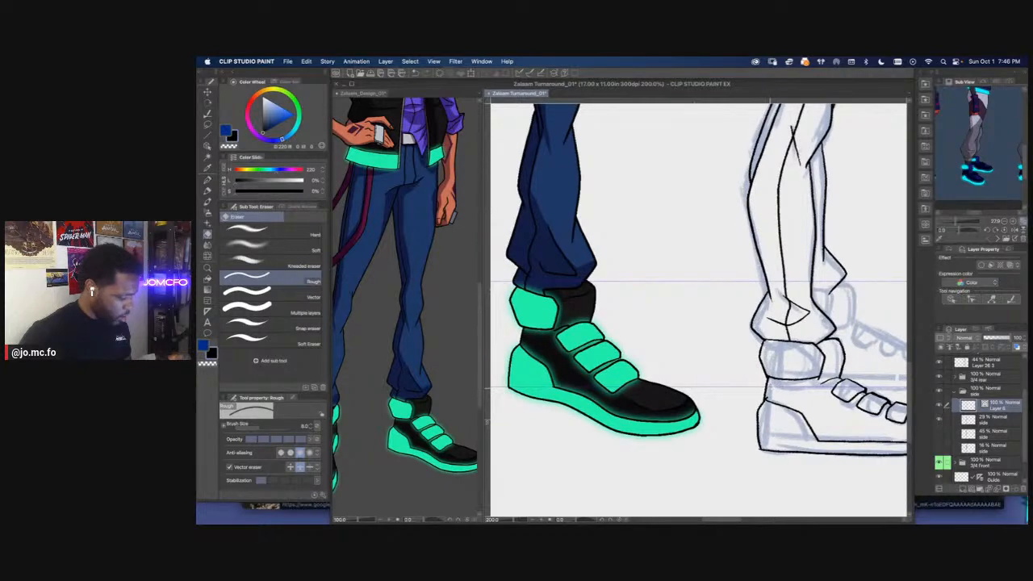
{"action": "scroll", "coordinate": [779, 428], "scroll_direction": "down", "scroll_amount": 2}
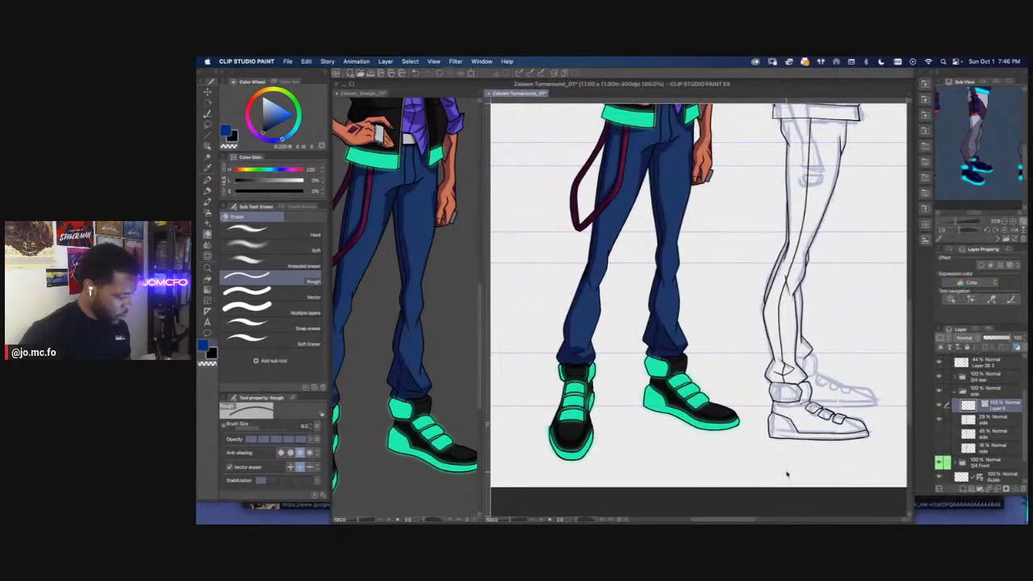
{"action": "scroll", "coordinate": [787, 475], "scroll_direction": "up", "scroll_amount": 2}
{"action": "key", "text": "p"}
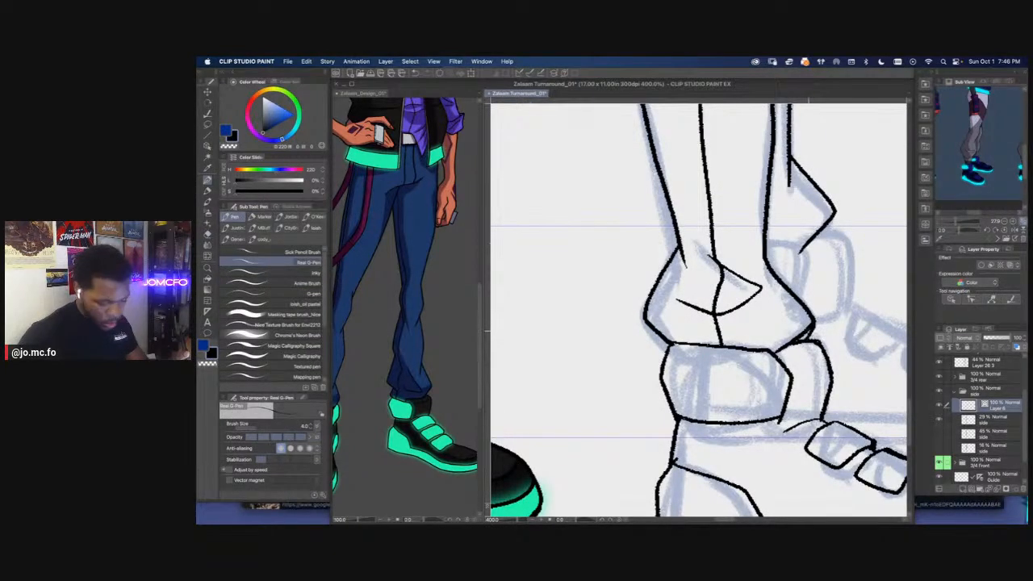
{"action": "key", "text": "e"}
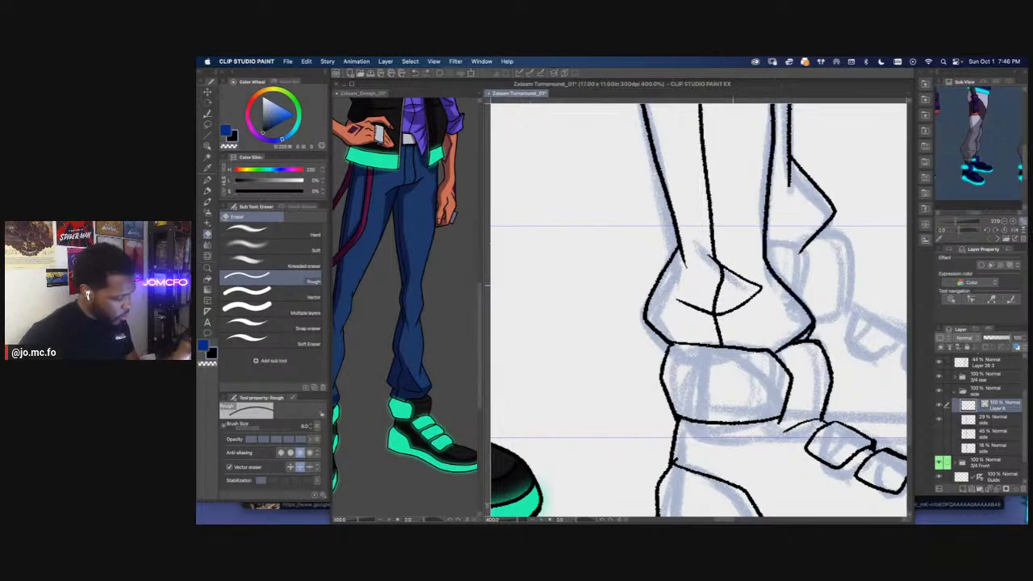
{"action": "key", "text": "bracketleft"}
{"action": "key", "text": "bracketleft"}
{"action": "key", "text": "bracketleft"}
{"action": "key", "text": "bracketleft"}
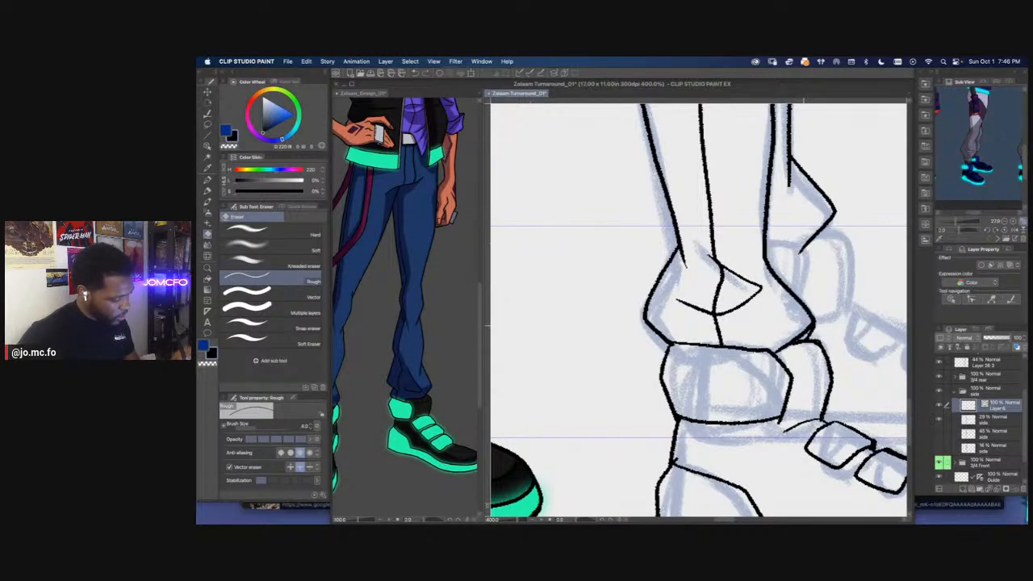
Try to join the loose line ends at the near trouser cuff's lower front corner with the Connect vector line tool
{"action": "key", "text": "m"}
{"action": "mouse_move", "coordinate": [813, 316]}
{"action": "left_mouse_down"}
{"action": "mouse_move", "coordinate": [797, 339]}
{"action": "mouse_move", "coordinate": [780, 327]}
{"action": "left_mouse_up"}
{"action": "key", "text": "super+z"}
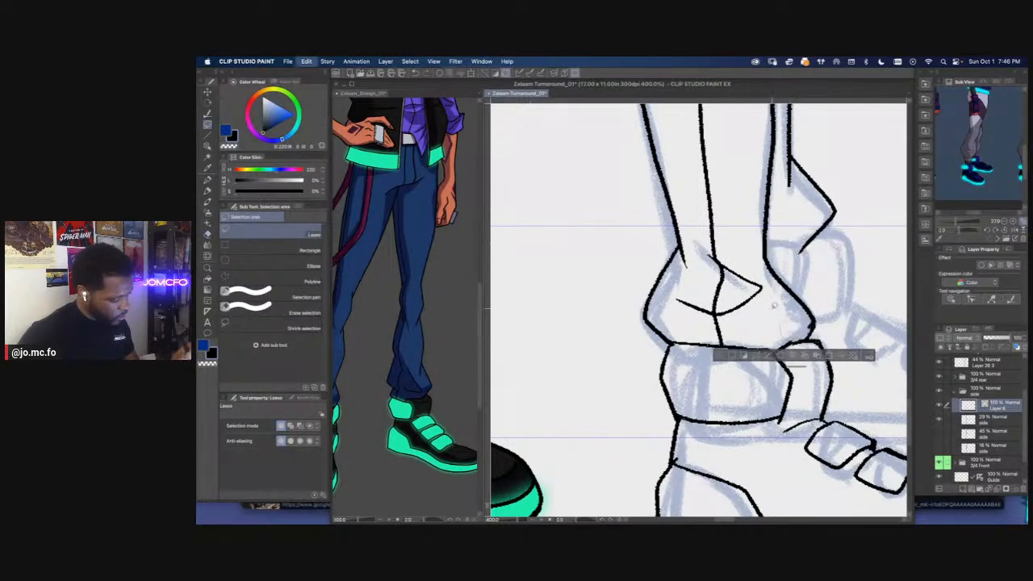
{"action": "key", "text": "super+d"}
{"action": "key", "text": "e"}
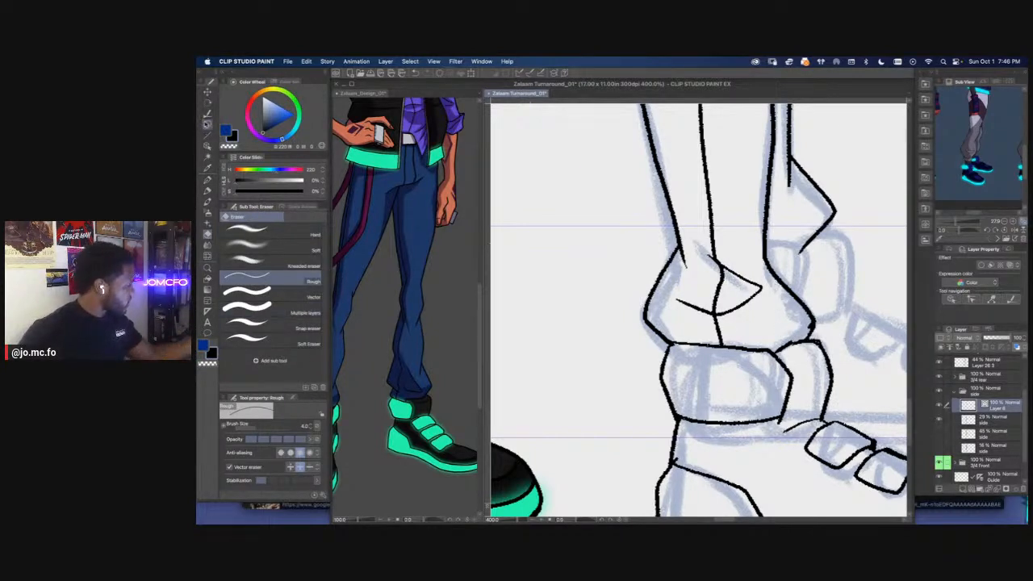
{"action": "left_click", "coordinate": [208, 125]}
{"action": "left_click", "coordinate": [207, 114]}
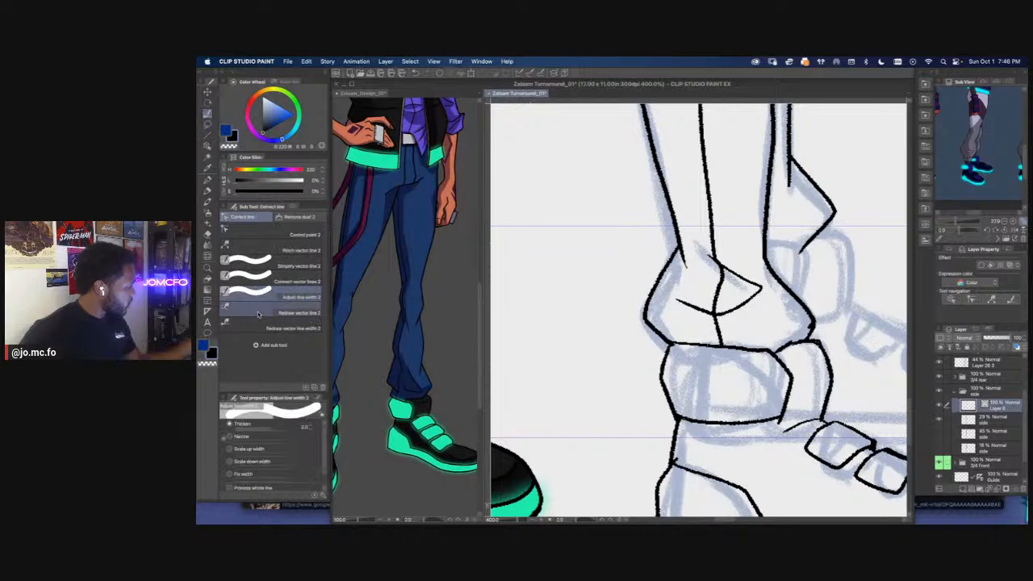
{"action": "left_click", "coordinate": [282, 281]}
{"action": "mouse_move", "coordinate": [795, 310]}
{"action": "left_mouse_down"}
{"action": "mouse_move", "coordinate": [809, 330]}
{"action": "mouse_move", "coordinate": [807, 353]}
{"action": "left_mouse_up"}
{"action": "key", "text": "super+z"}
{"action": "key", "text": "bracketleft"}
{"action": "key", "text": "bracketleft"}
{"action": "mouse_move", "coordinate": [795, 335]}
{"action": "left_mouse_down"}
{"action": "mouse_move", "coordinate": [808, 355]}
{"action": "mouse_move", "coordinate": [681, 339]}
{"action": "left_mouse_up"}
{"action": "key", "text": "super+z"}
Redraw the near shoe's uppermost strap so it reaches farther back toward the ankle, and erase its old back edge
{"action": "key", "text": "p"}
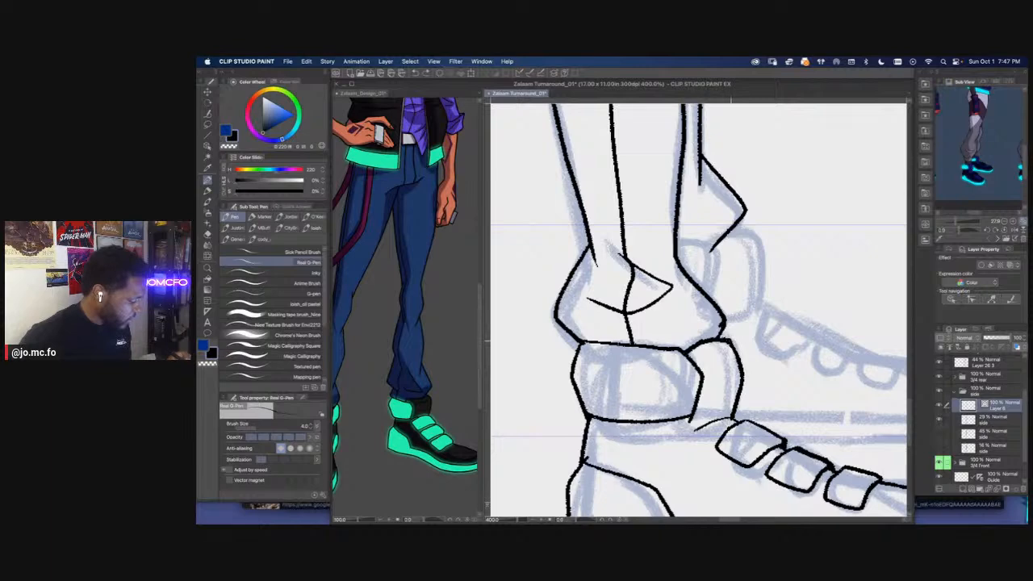
{"action": "scroll", "coordinate": [678, 290], "scroll_direction": "down", "scroll_amount": 4}
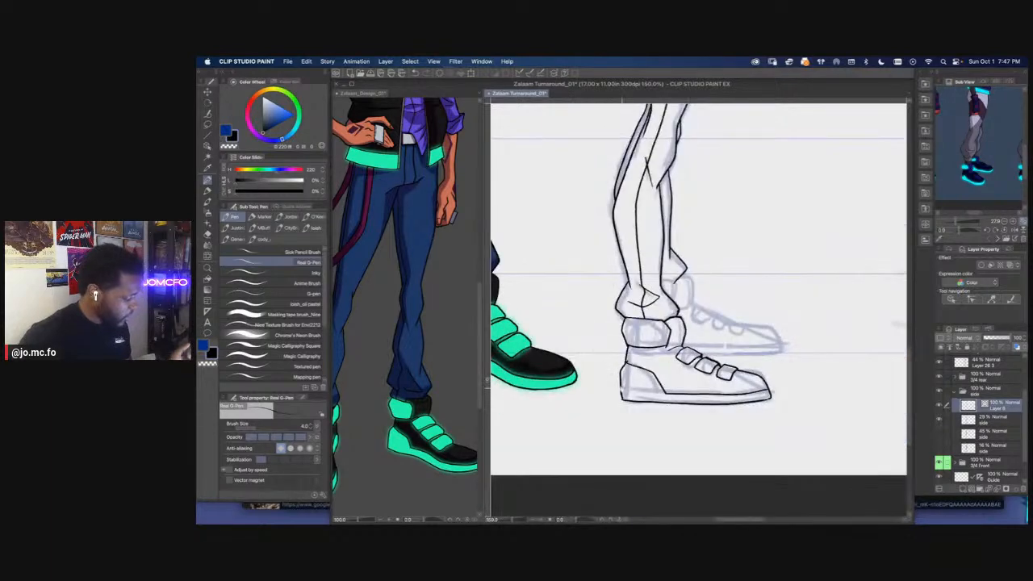
{"action": "scroll", "coordinate": [662, 344], "scroll_direction": "up", "scroll_amount": 4}
{"action": "left_click_drag", "start_coordinate": [697, 339], "coordinate": [799, 368]}
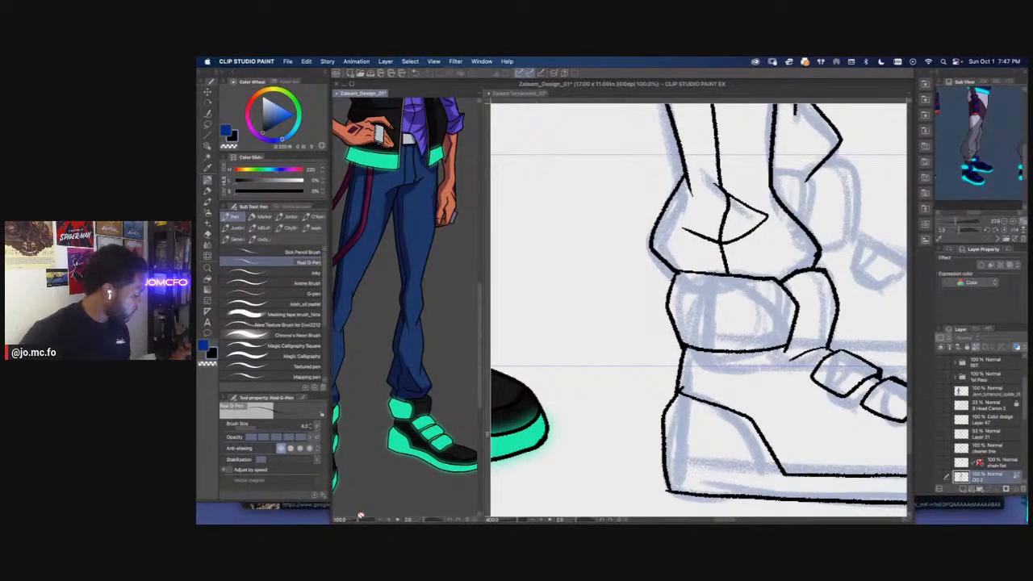
{"action": "scroll", "coordinate": [598, 374], "scroll_direction": "down", "scroll_amount": 3}
{"action": "left_click_drag", "start_coordinate": [573, 397], "coordinate": [648, 387]}
{"action": "scroll", "coordinate": [647, 387], "scroll_direction": "up", "scroll_amount": 3}
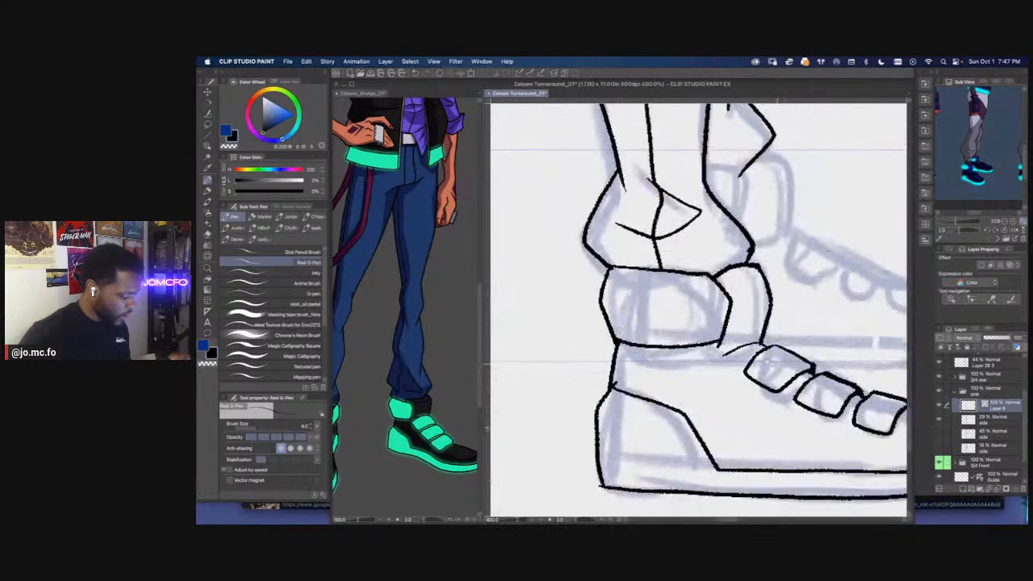
{"action": "mouse_move", "coordinate": [724, 321]}
{"action": "left_mouse_down"}
{"action": "mouse_move", "coordinate": [651, 361]}
{"action": "mouse_move", "coordinate": [720, 404]}
{"action": "mouse_move", "coordinate": [814, 360]}
{"action": "left_mouse_up"}
{"action": "key", "text": "e"}
{"action": "left_click_drag", "start_coordinate": [698, 353], "coordinate": [681, 365]}
{"action": "mouse_move", "coordinate": [752, 394]}
{"action": "left_mouse_down"}
{"action": "mouse_move", "coordinate": [765, 405]}
{"action": "mouse_move", "coordinate": [765, 379]}
{"action": "left_mouse_up"}
{"action": "mouse_move", "coordinate": [812, 405]}
{"action": "left_mouse_down"}
{"action": "mouse_move", "coordinate": [733, 362]}
{"action": "mouse_move", "coordinate": [699, 385]}
{"action": "mouse_move", "coordinate": [723, 403]}
{"action": "left_mouse_up"}
{"action": "key", "text": "super+minus"}
{"action": "key", "text": "super+minus"}
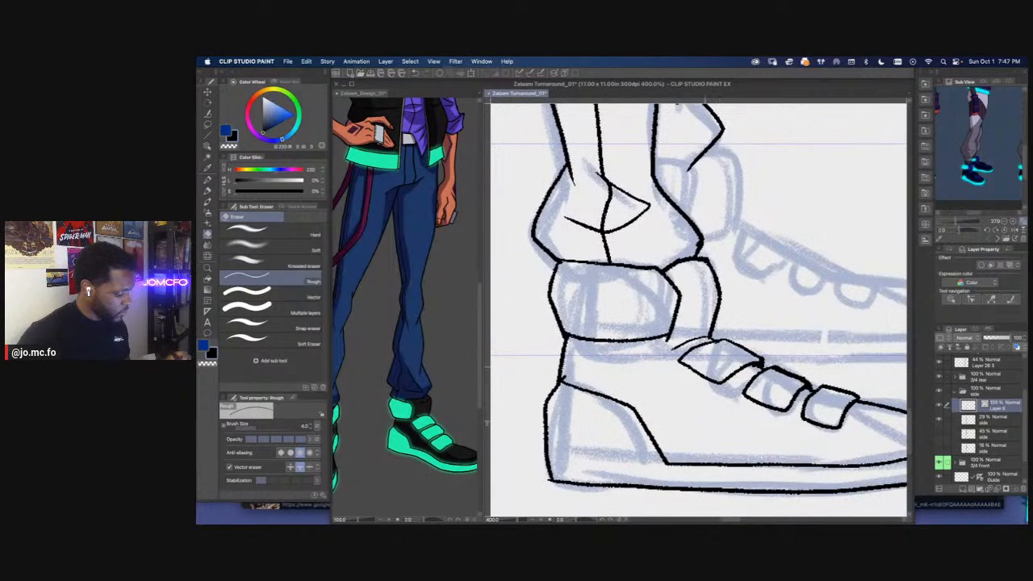
Thicken the upper back edge of the near shoe's uppermost strap with the Adjust line width tool
{"action": "key", "text": "super+plus"}
{"action": "key", "text": "p"}
{"action": "left_click", "coordinate": [208, 113]}
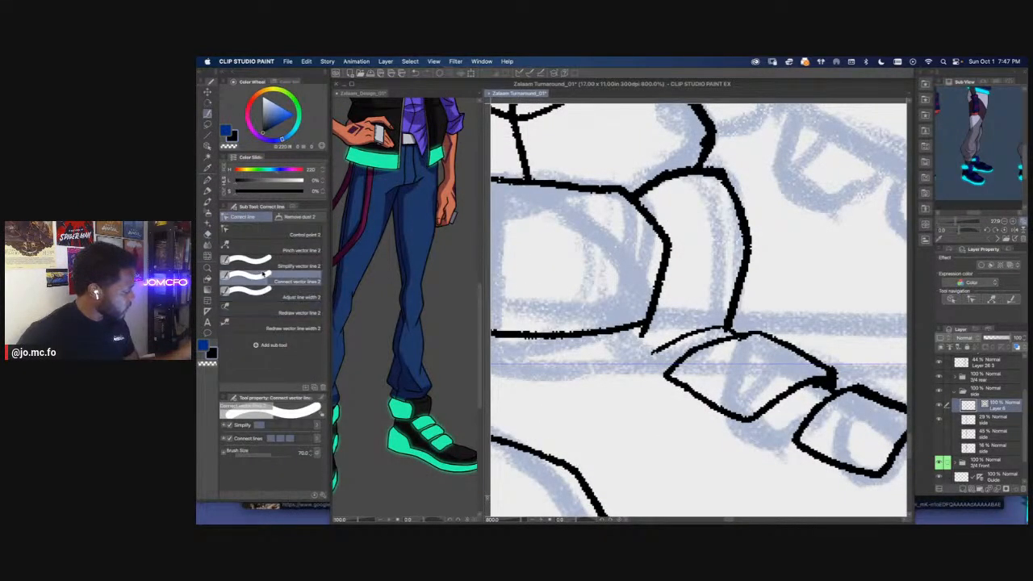
{"action": "left_click", "coordinate": [291, 297]}
{"action": "left_click_drag", "start_coordinate": [724, 342], "coordinate": [671, 373]}
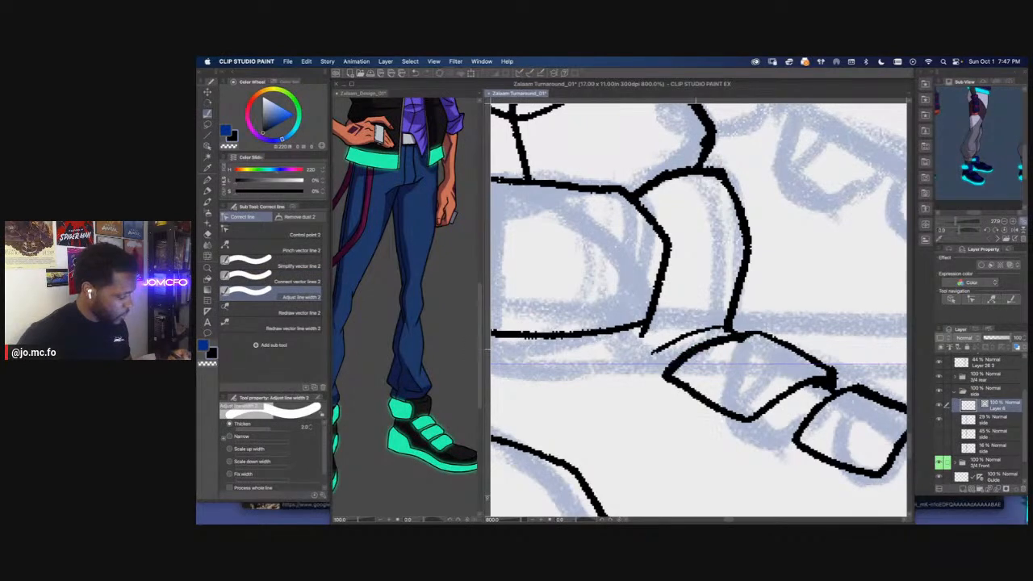
{"action": "key", "text": "p"}
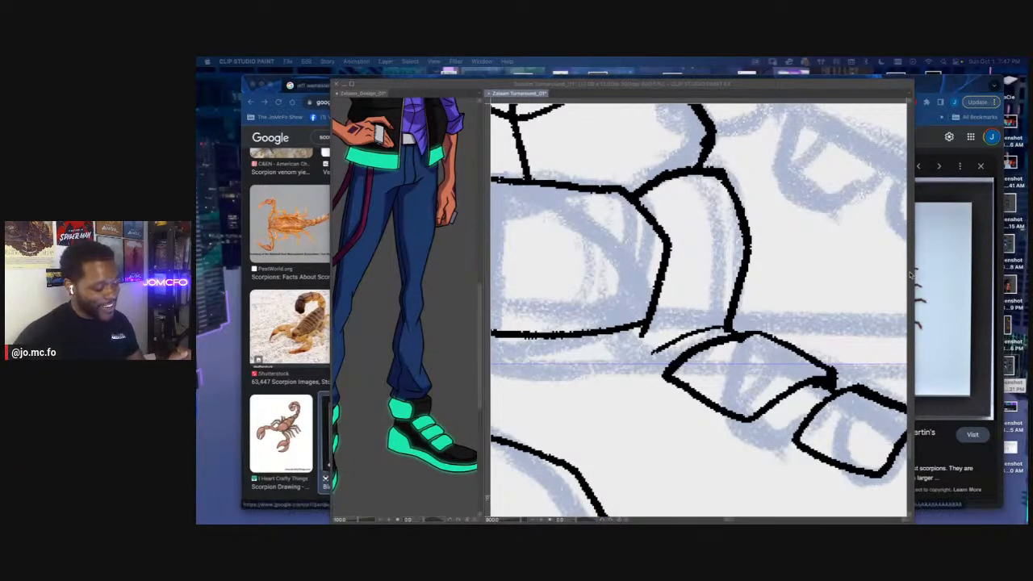
Ink the visible part of the far shoe's ankle strap between the near leg and the far trouser cuff
{"action": "left_click", "coordinate": [886, 324]}
{"action": "scroll", "coordinate": [809, 348], "scroll_direction": "down", "scroll_amount": 5}
{"action": "left_click_drag", "start_coordinate": [733, 341], "coordinate": [659, 369]}
{"action": "key", "text": "super+plus"}
{"action": "key", "text": "super+plus"}
{"action": "mouse_move", "coordinate": [699, 310]}
{"action": "left_mouse_down"}
{"action": "mouse_move", "coordinate": [694, 339]}
{"action": "mouse_move", "coordinate": [652, 362]}
{"action": "left_mouse_up"}
{"action": "key", "text": "p"}
{"action": "key", "text": "p"}
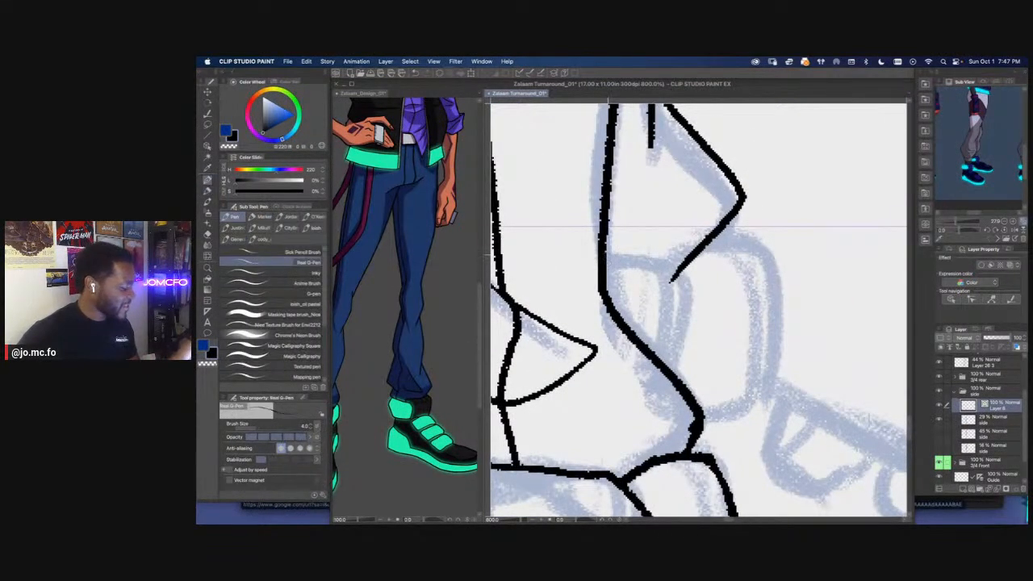
{"action": "mouse_move", "coordinate": [607, 258]}
{"action": "left_mouse_down"}
{"action": "mouse_move", "coordinate": [671, 267]}
{"action": "mouse_move", "coordinate": [692, 338]}
{"action": "mouse_move", "coordinate": [676, 378]}
{"action": "left_mouse_up"}
{"action": "mouse_move", "coordinate": [677, 378]}
{"action": "left_mouse_down"}
{"action": "mouse_move", "coordinate": [690, 339]}
{"action": "mouse_move", "coordinate": [636, 258]}
{"action": "mouse_move", "coordinate": [602, 259]}
{"action": "left_mouse_up"}
{"action": "left_click_drag", "start_coordinate": [673, 271], "coordinate": [605, 253]}
Ink the far shoe's padded ankle collar and its instep outline down to the toe, following the sketch
{"action": "mouse_move", "coordinate": [650, 218]}
{"action": "left_mouse_down"}
{"action": "mouse_move", "coordinate": [716, 299]}
{"action": "mouse_move", "coordinate": [686, 383]}
{"action": "mouse_move", "coordinate": [611, 301]}
{"action": "mouse_move", "coordinate": [560, 288]}
{"action": "mouse_move", "coordinate": [789, 349]}
{"action": "mouse_move", "coordinate": [802, 400]}
{"action": "left_mouse_up"}
{"action": "key", "text": "super+minus"}
{"action": "key", "text": "super+minus"}
{"action": "key", "text": "super+plus"}
{"action": "left_click_drag", "start_coordinate": [590, 323], "coordinate": [642, 308]}
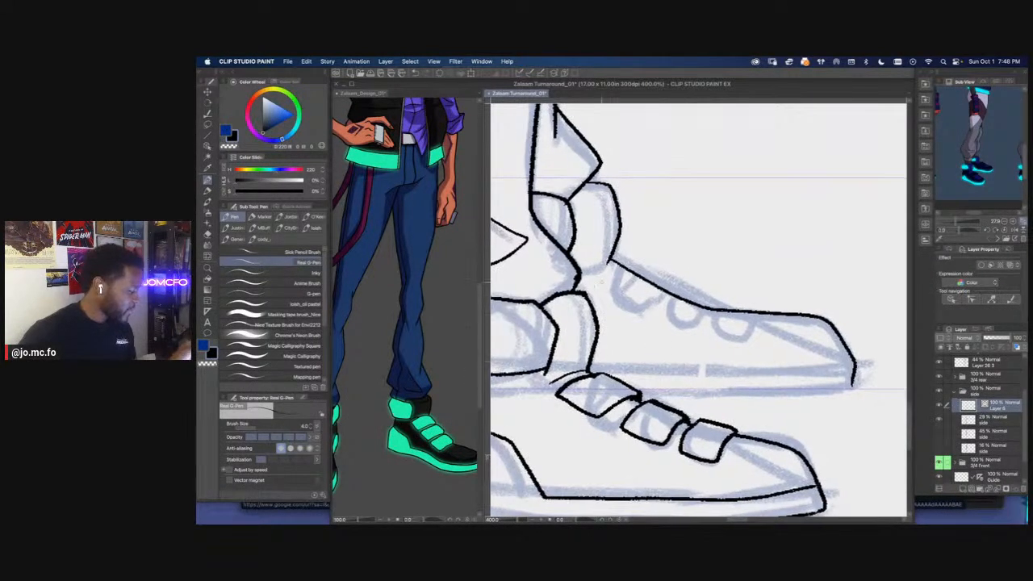
Ink a raised line along the far shoe's instep with three rounded straps below it
{"action": "mouse_move", "coordinate": [617, 260]}
{"action": "left_mouse_down"}
{"action": "mouse_move", "coordinate": [676, 290]}
{"action": "mouse_move", "coordinate": [752, 309]}
{"action": "left_mouse_up"}
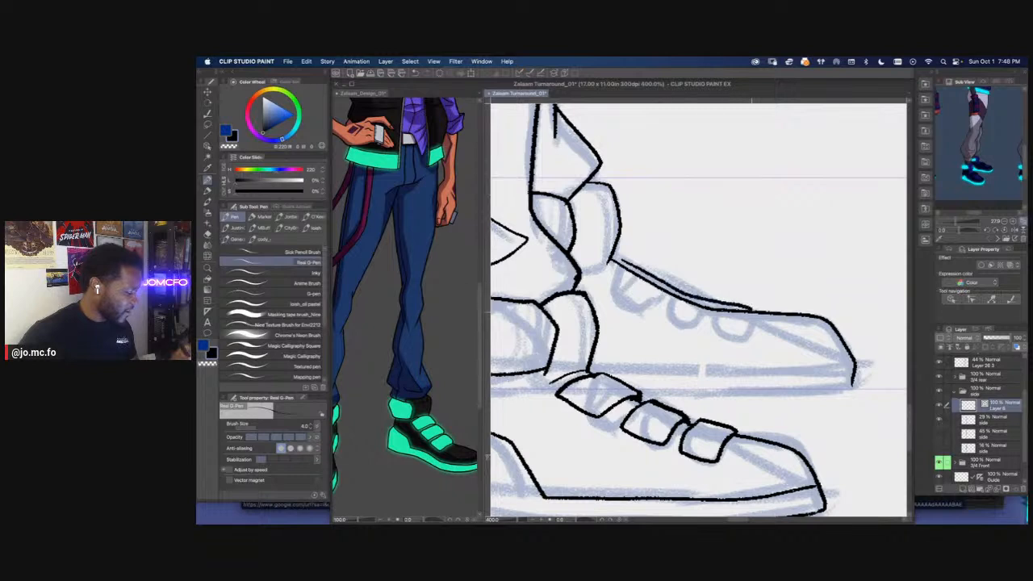
{"action": "mouse_move", "coordinate": [616, 260]}
{"action": "left_mouse_down"}
{"action": "mouse_move", "coordinate": [609, 293]}
{"action": "mouse_move", "coordinate": [641, 306]}
{"action": "mouse_move", "coordinate": [657, 284]}
{"action": "mouse_move", "coordinate": [675, 322]}
{"action": "mouse_move", "coordinate": [701, 300]}
{"action": "left_mouse_up"}
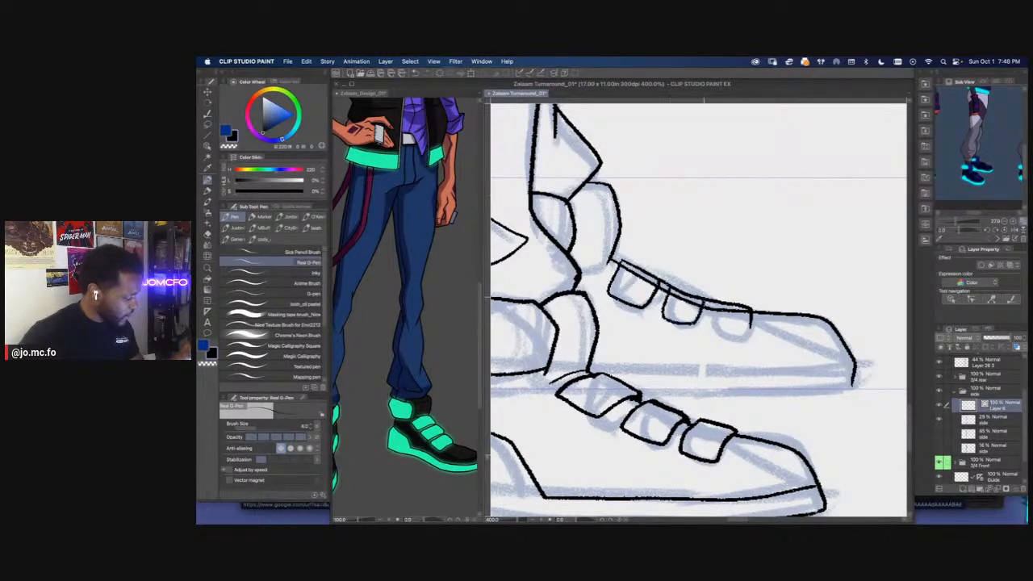
{"action": "mouse_move", "coordinate": [749, 331]}
{"action": "left_mouse_down"}
{"action": "mouse_move", "coordinate": [715, 329]}
{"action": "mouse_move", "coordinate": [713, 302]}
{"action": "left_mouse_up"}
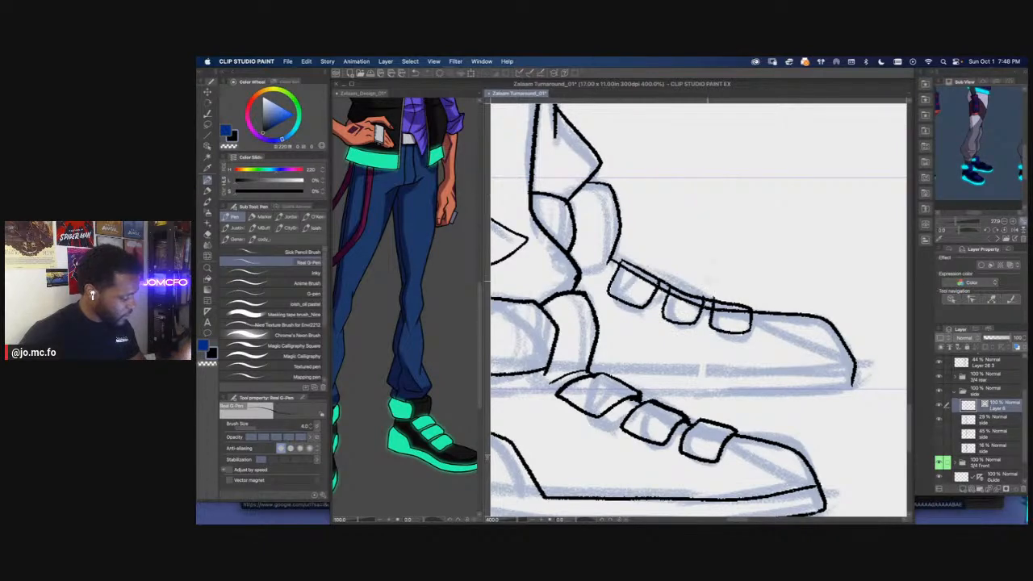
Erase the overlapping instep lines inside and between the far shoe's three straps
{"action": "scroll", "coordinate": [712, 283], "scroll_direction": "down", "scroll_amount": 3}
{"action": "left_click_drag", "start_coordinate": [620, 360], "coordinate": [650, 375]}
{"action": "scroll", "coordinate": [683, 393], "scroll_direction": "down", "scroll_amount": 1}
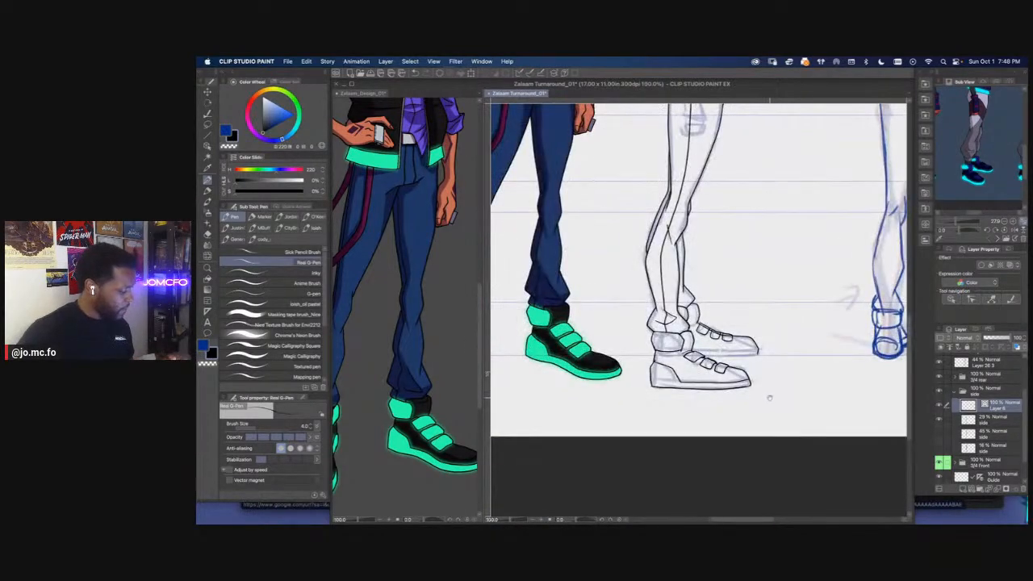
{"action": "scroll", "coordinate": [736, 348], "scroll_direction": "up", "scroll_amount": 2}
{"action": "left_click_drag", "start_coordinate": [733, 345], "coordinate": [703, 343]}
{"action": "scroll", "coordinate": [703, 343], "scroll_direction": "up", "scroll_amount": 2}
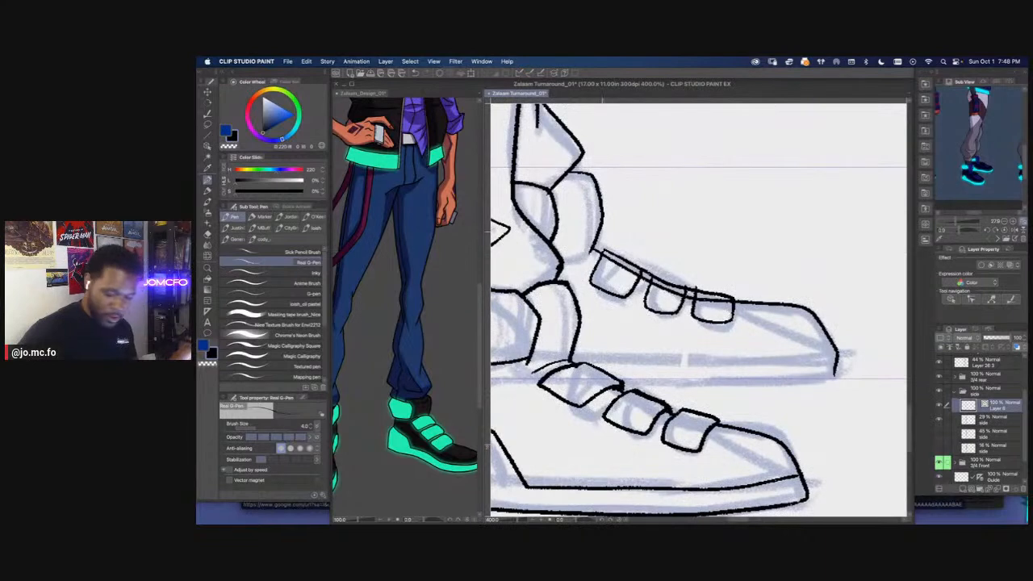
{"action": "key", "text": "e"}
{"action": "left_click_drag", "start_coordinate": [712, 307], "coordinate": [711, 310]}
{"action": "left_click_drag", "start_coordinate": [692, 298], "coordinate": [690, 281]}
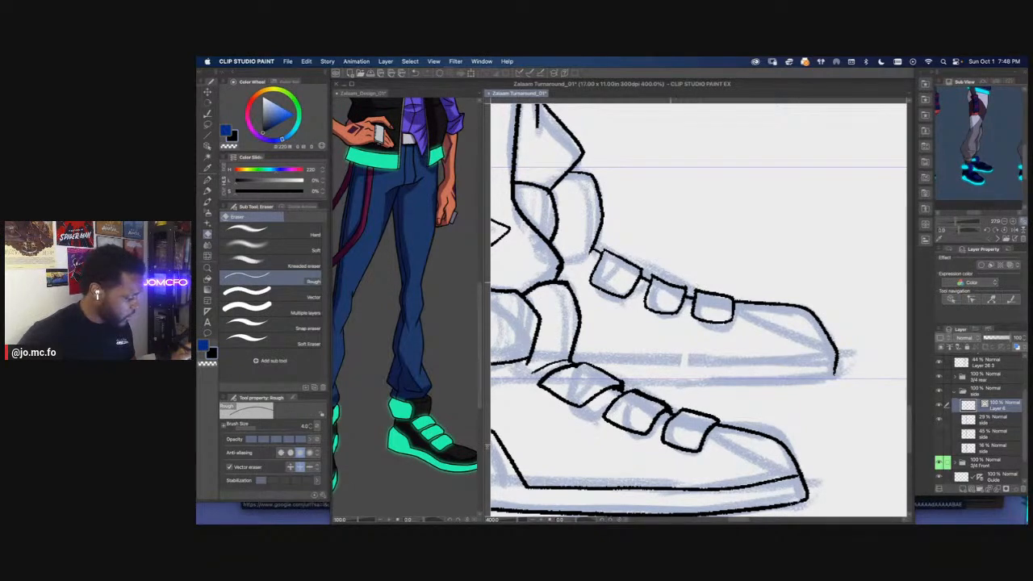
Touch up the short line joints between the far shoe's straps using the Redraw vector line tool
{"action": "key", "text": "p"}
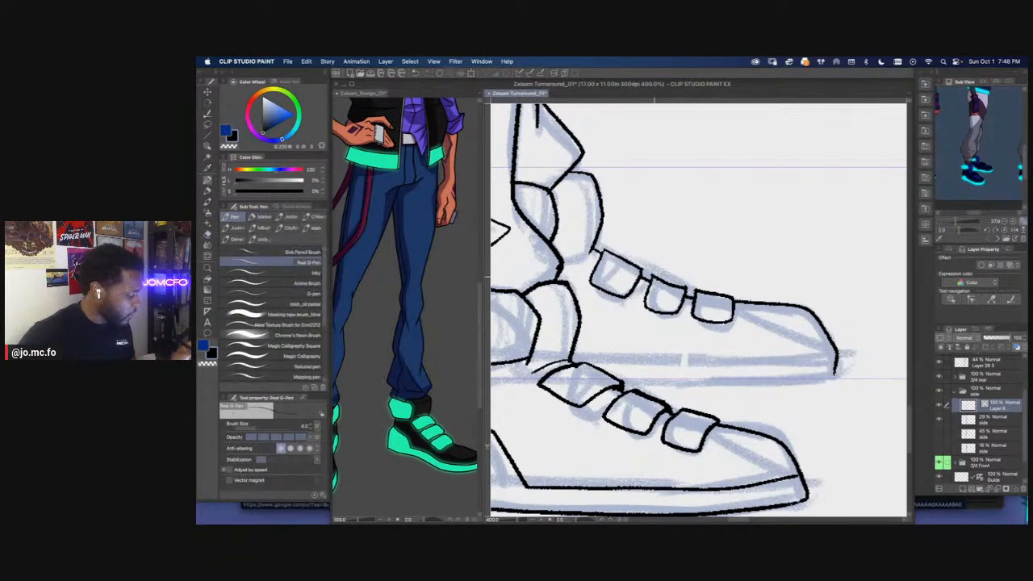
{"action": "left_click", "coordinate": [206, 124]}
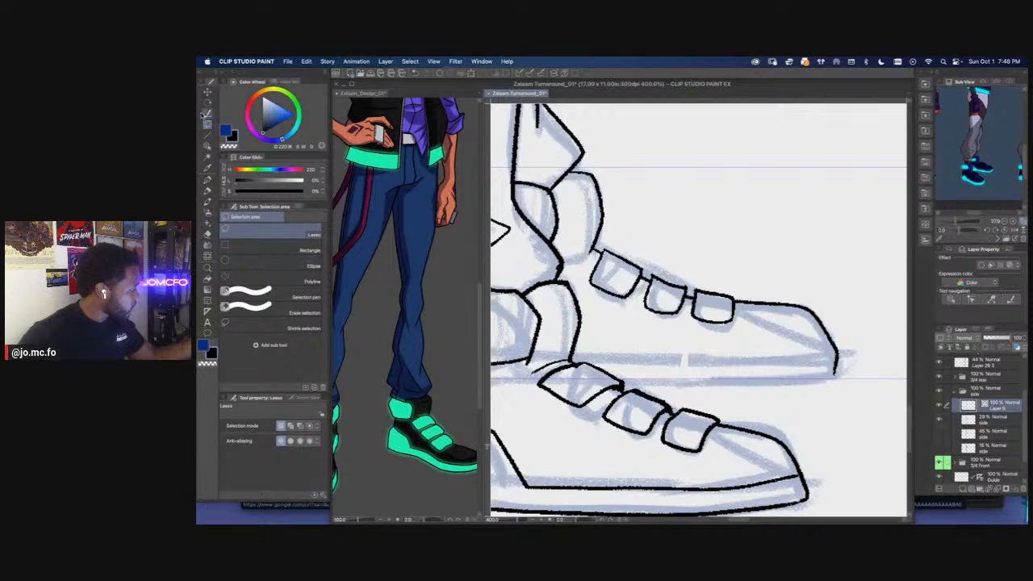
{"action": "left_click", "coordinate": [207, 114]}
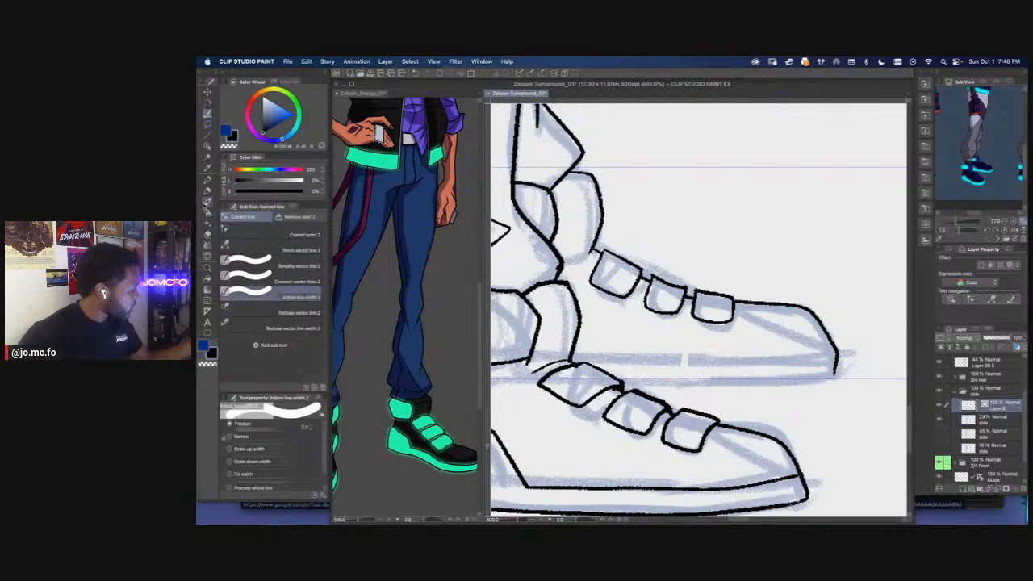
{"action": "left_click", "coordinate": [273, 313]}
{"action": "key", "text": "super+equal"}
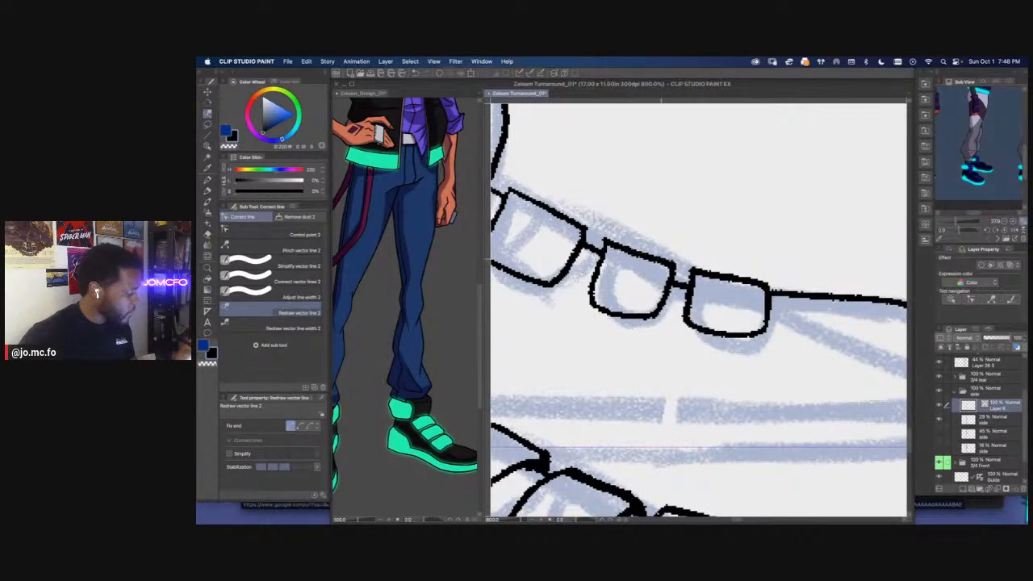
{"action": "key", "text": "super+minus"}
{"action": "key", "text": "super+minus"}
{"action": "key", "text": "super+equal"}
{"action": "key", "text": "super+equal"}
{"action": "left_click_drag", "start_coordinate": [580, 129], "coordinate": [794, 357]}
{"action": "key", "text": "p"}
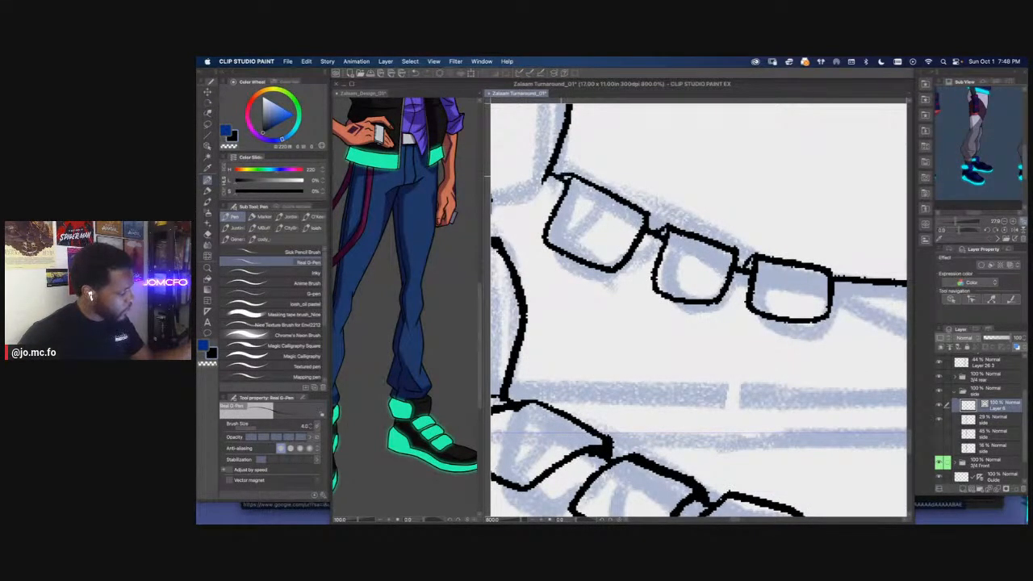
Ink the upper and lower sole lines of the far shoe from behind the near shoe to the toe
{"action": "key", "text": "super+minus"}
{"action": "key", "text": "super+minus"}
{"action": "key", "text": "super+equal"}
{"action": "left_click_drag", "start_coordinate": [626, 269], "coordinate": [705, 409]}
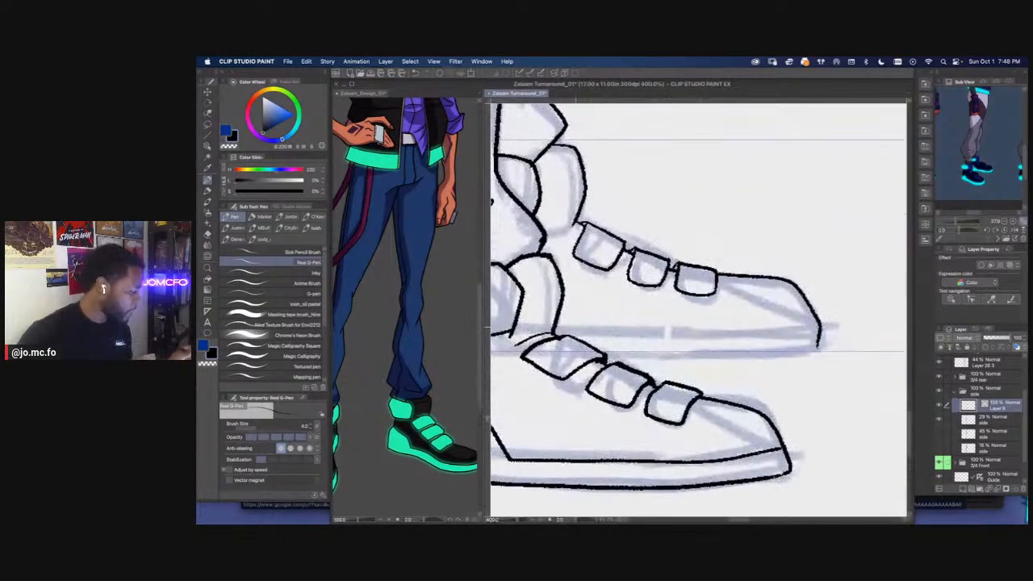
{"action": "left_click_drag", "start_coordinate": [573, 327], "coordinate": [820, 324]}
{"action": "left_click_drag", "start_coordinate": [581, 346], "coordinate": [799, 345]}
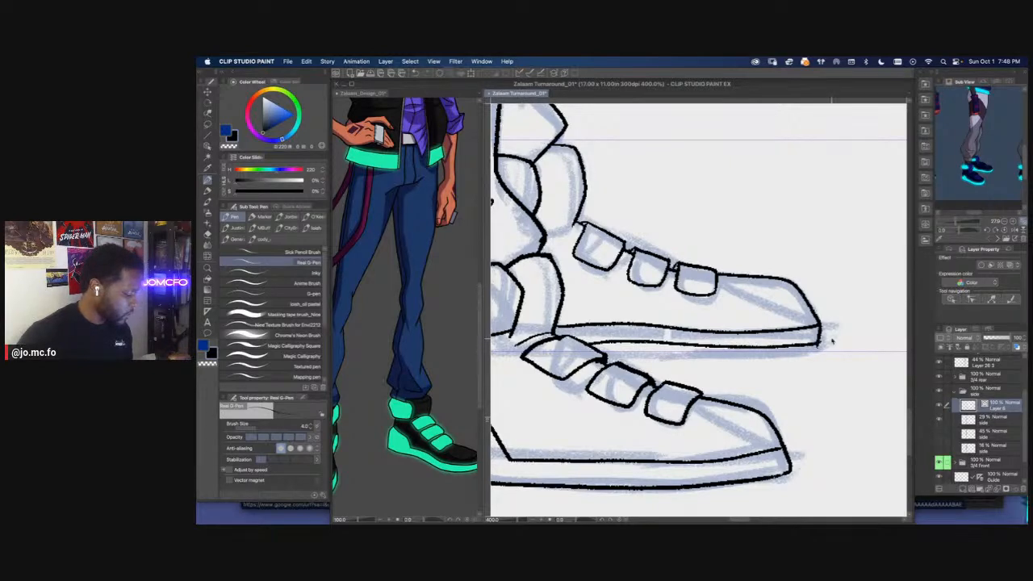
{"action": "key", "text": "super+minus"}
{"action": "key", "text": "super+minus"}
{"action": "key", "text": "super+plus"}
{"action": "key", "text": "super+plus"}
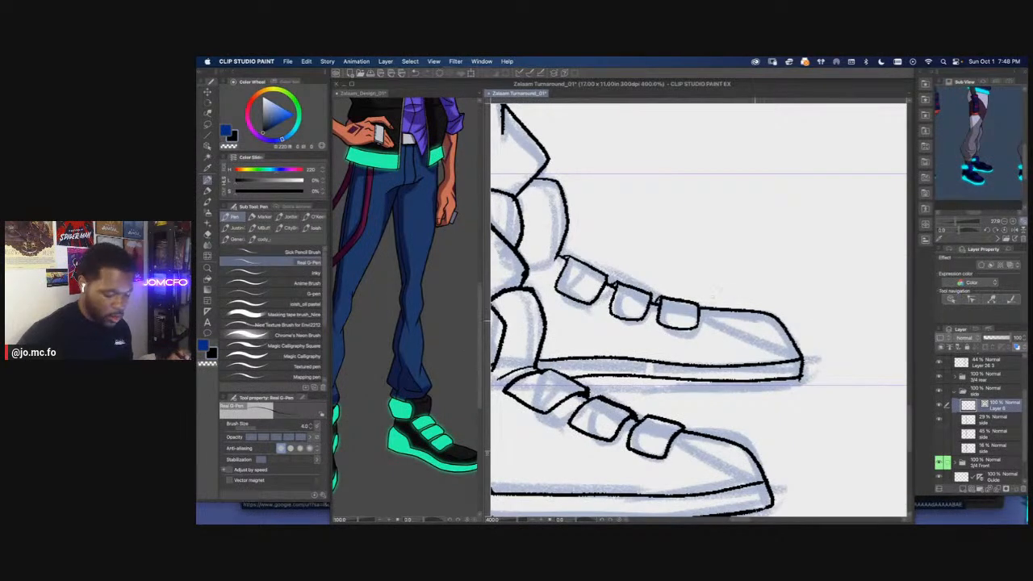
Replace the far shoe's toe line with a new stroke from the last strap around the toe to the sole
{"action": "key", "text": "e"}
{"action": "key", "text": "m"}
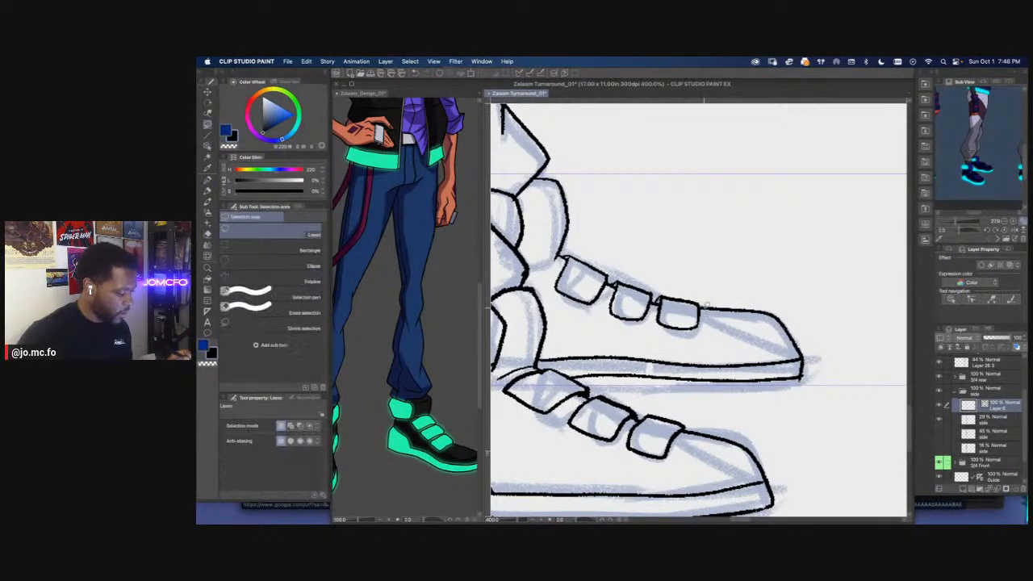
{"action": "key", "text": "p"}
{"action": "key", "text": "super+z"}
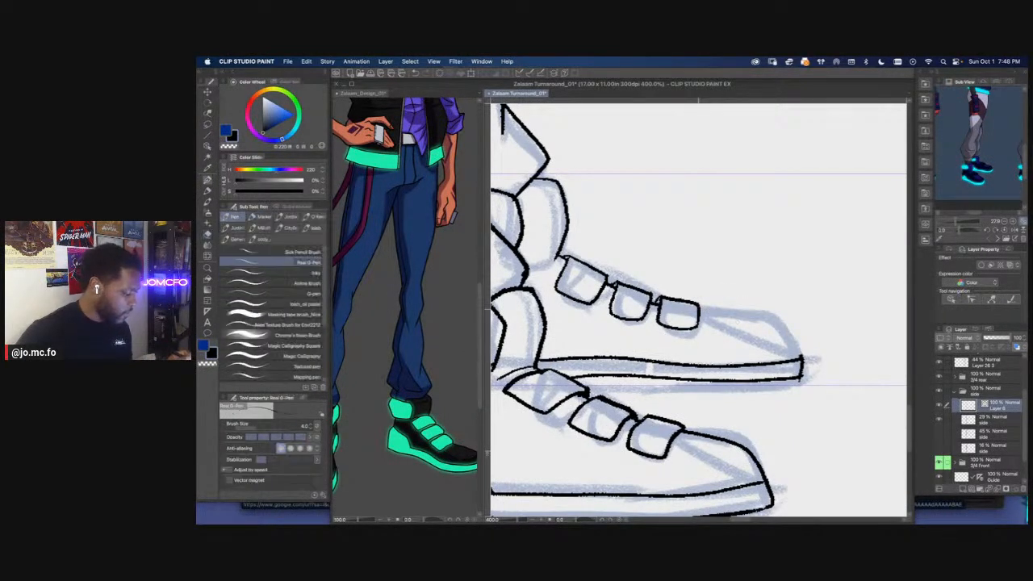
{"action": "mouse_move", "coordinate": [713, 311]}
{"action": "left_mouse_down"}
{"action": "mouse_move", "coordinate": [771, 316]}
{"action": "mouse_move", "coordinate": [804, 356]}
{"action": "left_mouse_up"}
{"action": "scroll", "coordinate": [646, 348], "scroll_direction": "down", "scroll_amount": 6}
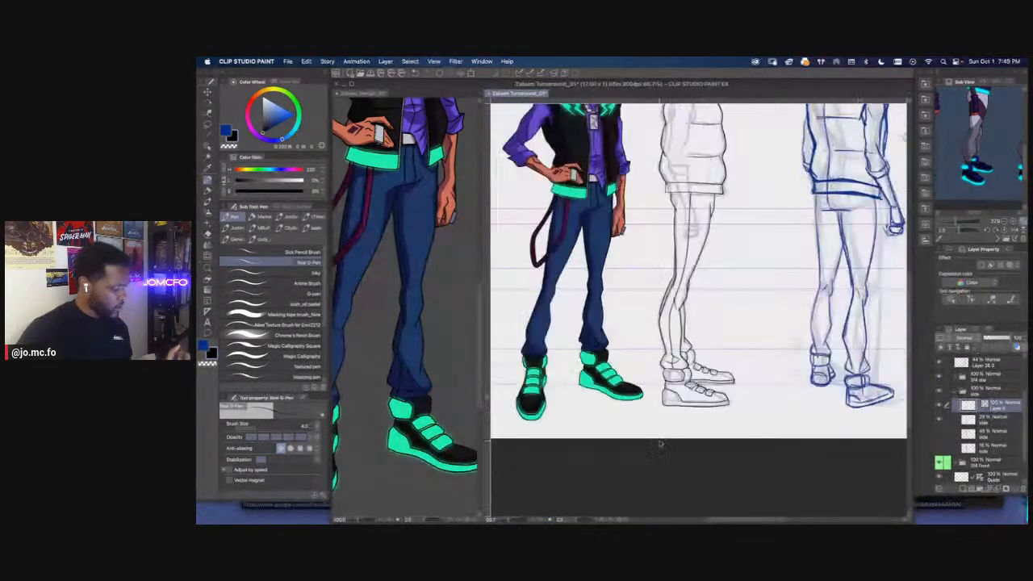
{"action": "scroll", "coordinate": [701, 401], "scroll_direction": "up", "scroll_amount": 6}
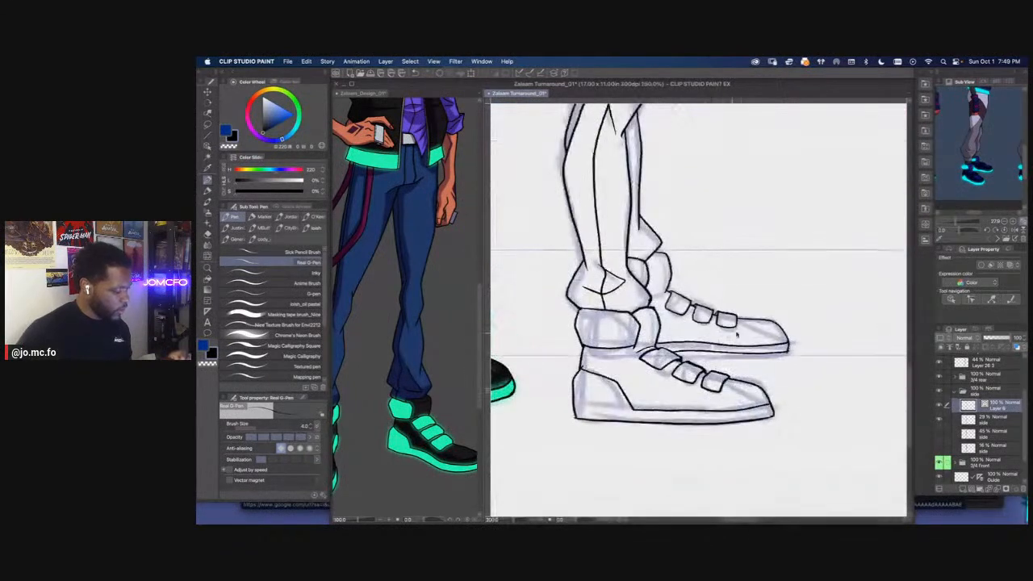
Lasso the far shoe's toe and sole lines and adjust their placement with a Scale/Rotate transform
{"action": "key", "text": "m"}
{"action": "mouse_move", "coordinate": [813, 333]}
{"action": "left_mouse_down"}
{"action": "mouse_move", "coordinate": [779, 377]}
{"action": "mouse_move", "coordinate": [617, 362]}
{"action": "left_mouse_up"}
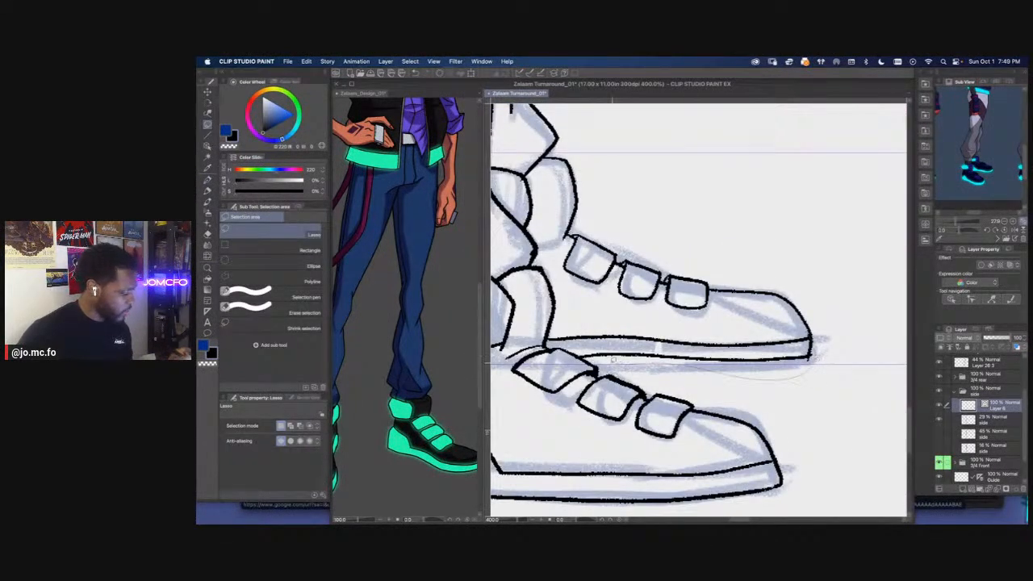
{"action": "left_click_drag", "start_coordinate": [548, 342], "coordinate": [758, 324]}
{"action": "key", "text": "super+t"}
{"action": "left_click_drag", "start_coordinate": [586, 351], "coordinate": [645, 351]}
{"action": "scroll", "coordinate": [578, 347], "scroll_direction": "down", "scroll_amount": 3}
{"action": "mouse_move", "coordinate": [536, 427]}
{"action": "left_mouse_down"}
{"action": "mouse_move", "coordinate": [766, 422]}
{"action": "mouse_move", "coordinate": [694, 420]}
{"action": "left_mouse_up"}
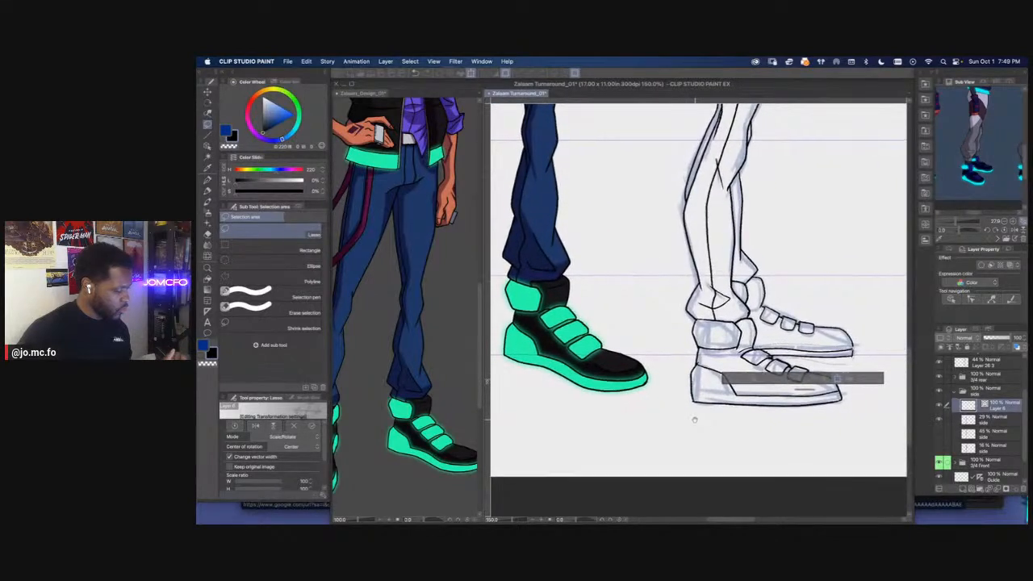
{"action": "key", "text": "super+t"}
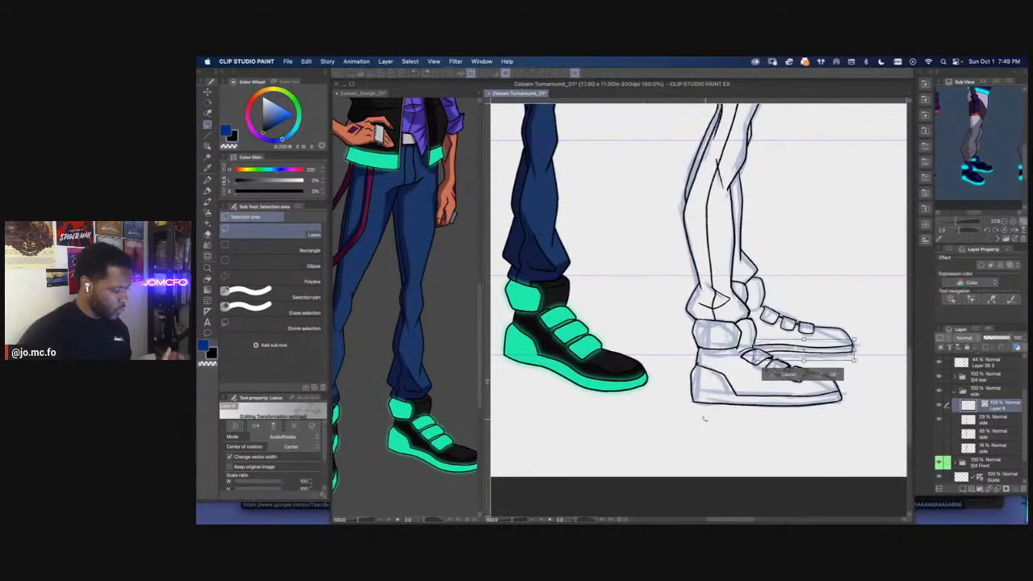
{"action": "key", "text": "Return"}
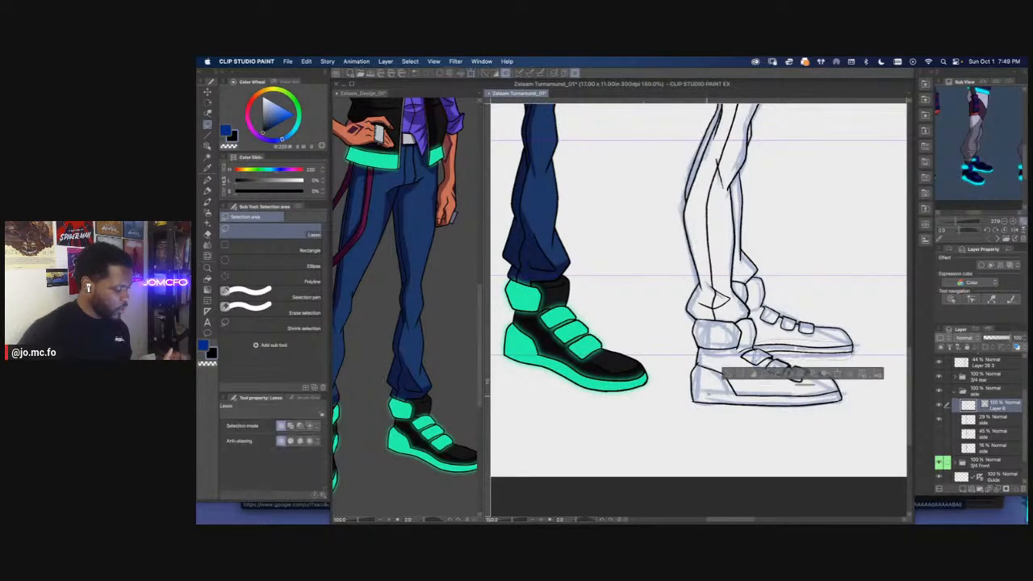
Ink a short diagonal from the near ankle strap to the far shoe's upper sole line and delete the leftover line segment behind it
{"action": "scroll", "coordinate": [759, 341], "scroll_direction": "up", "scroll_amount": 3}
{"action": "key", "text": "p"}
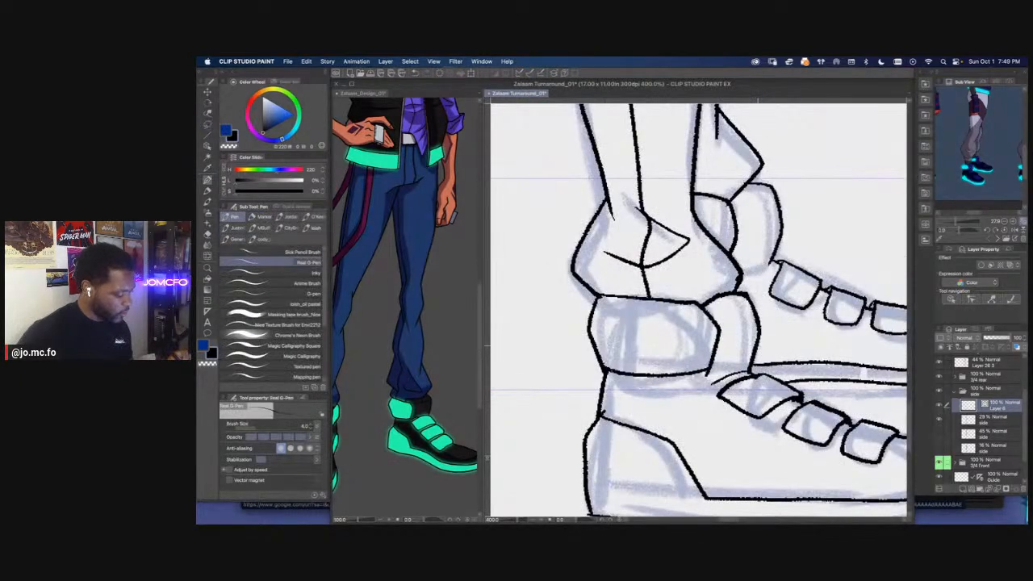
{"action": "key", "text": "e"}
{"action": "left_click_drag", "start_coordinate": [764, 360], "coordinate": [770, 367]}
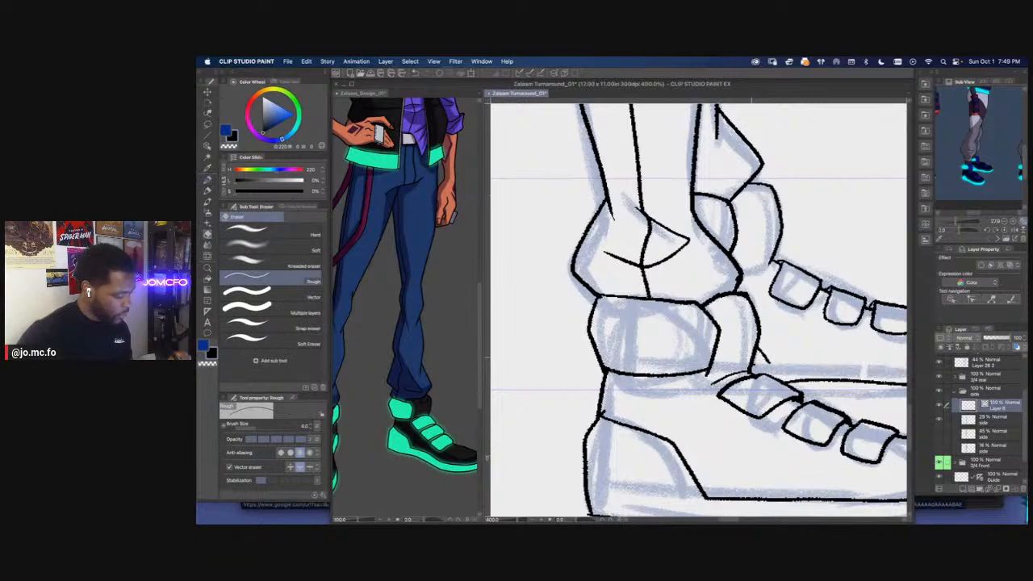
{"action": "scroll", "coordinate": [752, 360], "scroll_direction": "down", "scroll_amount": 2}
{"action": "key", "text": "super+z"}
{"action": "scroll", "coordinate": [757, 360], "scroll_direction": "up", "scroll_amount": 2}
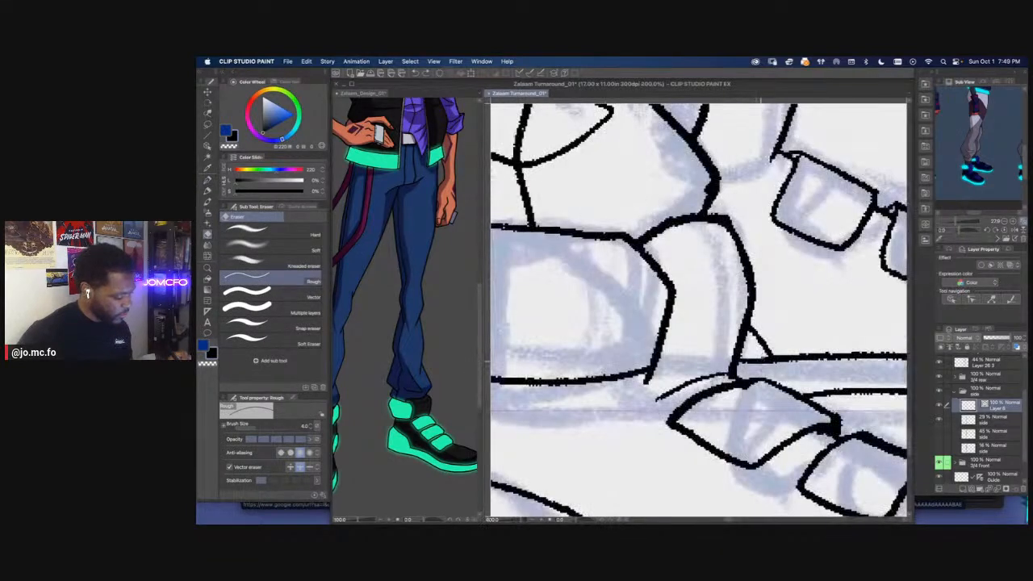
{"action": "key", "text": "m"}
{"action": "key", "text": "Delete"}
{"action": "key", "text": "super+d"}
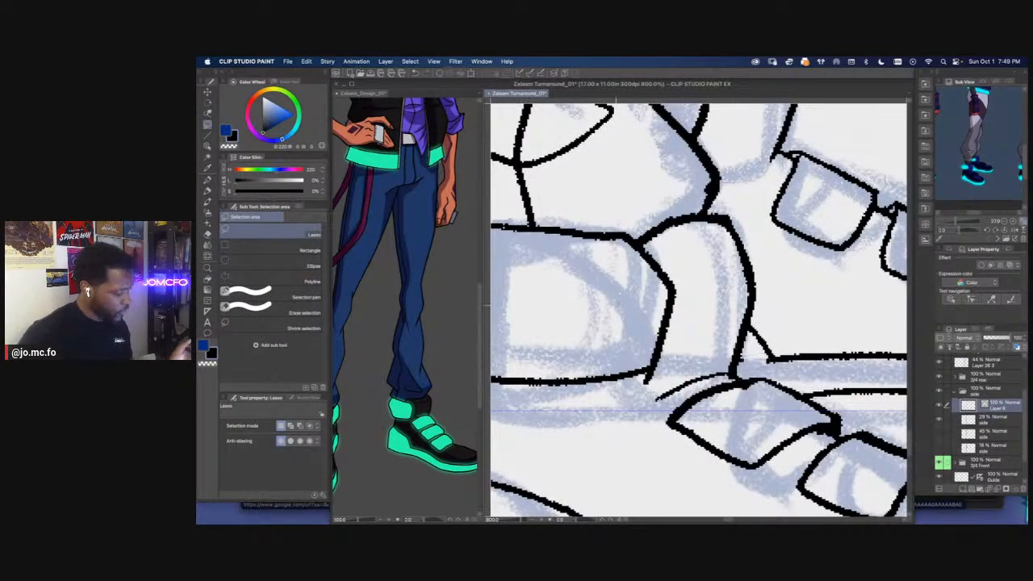
Ink the rounded shoulder outline on the side view's torso, with both sides curving down, using the design's upper body as reference
{"action": "scroll", "coordinate": [630, 326], "scroll_direction": "down", "scroll_amount": 5}
{"action": "scroll", "coordinate": [621, 318], "scroll_direction": "down", "scroll_amount": 1}
{"action": "left_click_drag", "start_coordinate": [625, 316], "coordinate": [666, 393]}
{"action": "left_click_drag", "start_coordinate": [640, 216], "coordinate": [680, 427]}
{"action": "left_click_drag", "start_coordinate": [679, 267], "coordinate": [681, 357]}
{"action": "scroll", "coordinate": [671, 329], "scroll_direction": "up", "scroll_amount": 3}
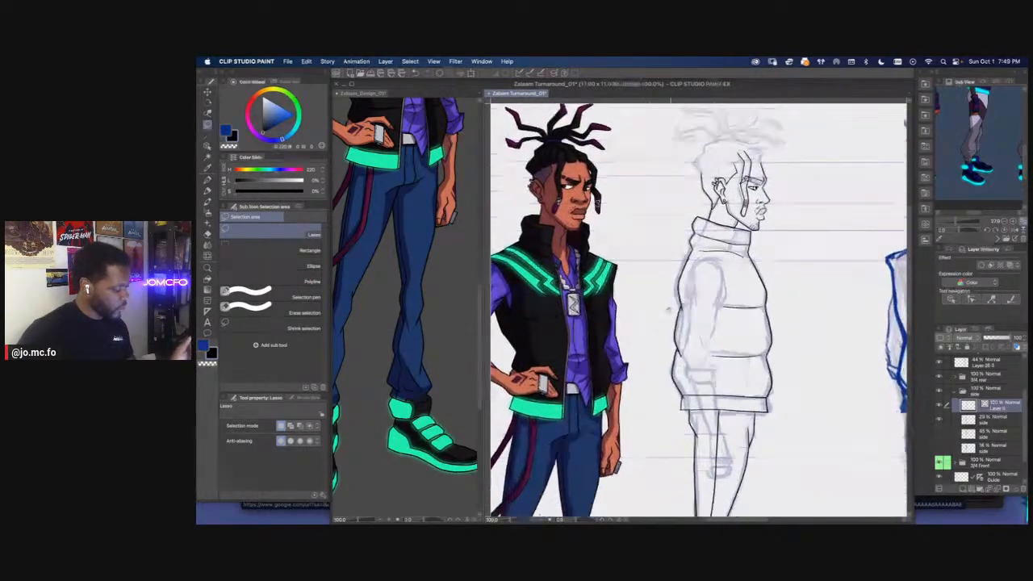
{"action": "key", "text": "p"}
{"action": "scroll", "coordinate": [743, 245], "scroll_direction": "up", "scroll_amount": 2}
{"action": "left_click_drag", "start_coordinate": [633, 274], "coordinate": [632, 299]}
{"action": "left_click", "coordinate": [480, 273]}
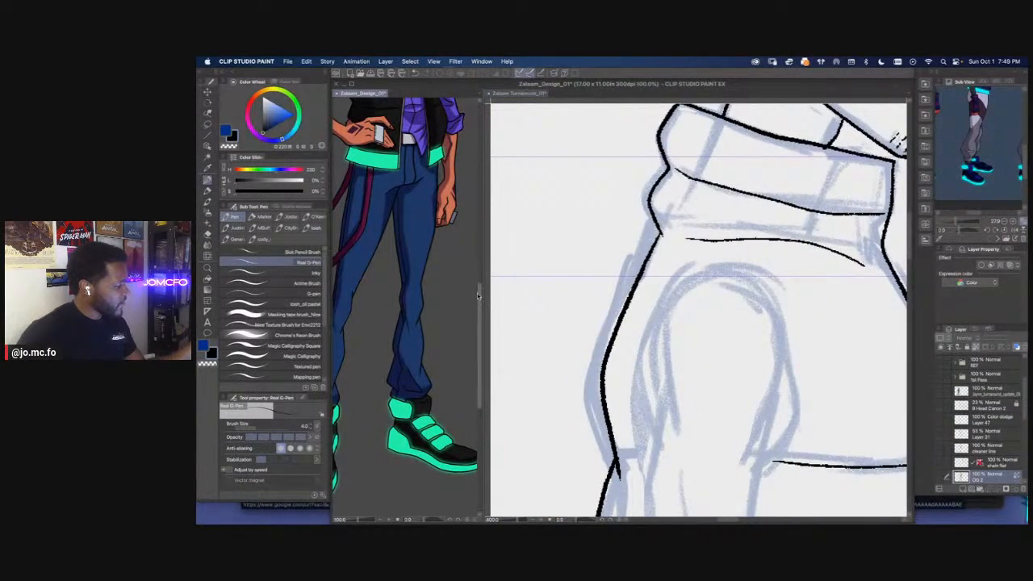
{"action": "scroll", "coordinate": [480, 272], "scroll_direction": "up", "scroll_amount": 5}
{"action": "left_click_drag", "start_coordinate": [388, 354], "coordinate": [462, 356]}
{"action": "left_click", "coordinate": [756, 280]}
{"action": "mouse_move", "coordinate": [756, 280]}
{"action": "left_mouse_down"}
{"action": "mouse_move", "coordinate": [724, 223]}
{"action": "mouse_move", "coordinate": [747, 242]}
{"action": "mouse_move", "coordinate": [773, 361]}
{"action": "mouse_move", "coordinate": [739, 436]}
{"action": "left_mouse_up"}
{"action": "mouse_move", "coordinate": [702, 219]}
{"action": "left_mouse_down"}
{"action": "mouse_move", "coordinate": [643, 256]}
{"action": "mouse_move", "coordinate": [610, 418]}
{"action": "left_mouse_up"}
{"action": "scroll", "coordinate": [743, 274], "scroll_direction": "down", "scroll_amount": 5}
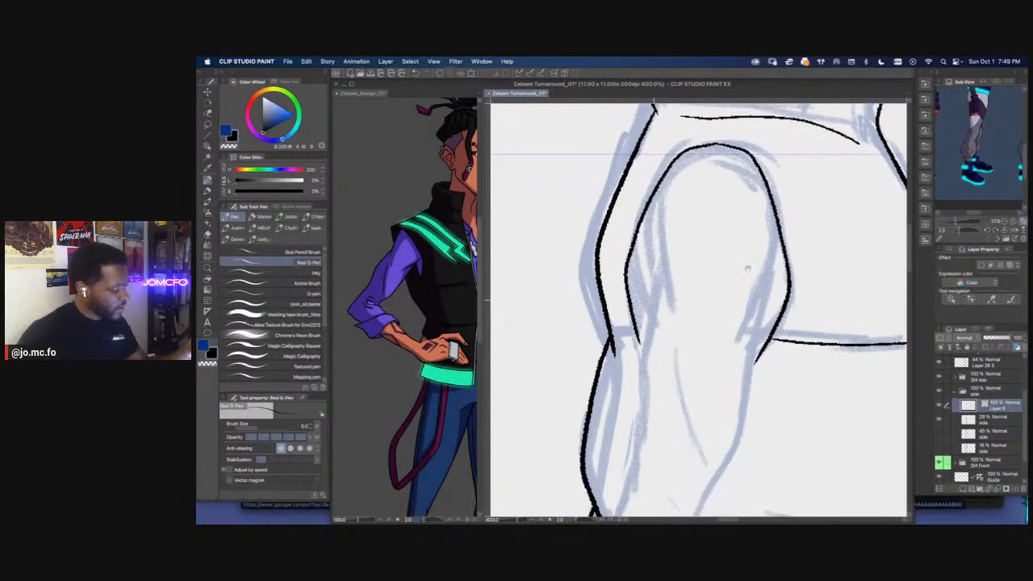
Ink the sleeve's front edge down to the small fold above the cuff and add a long crease line inside the sleeve
{"action": "scroll", "coordinate": [699, 309], "scroll_direction": "down", "scroll_amount": 2}
{"action": "left_click_drag", "start_coordinate": [778, 212], "coordinate": [725, 352]}
{"action": "scroll", "coordinate": [750, 249], "scroll_direction": "down", "scroll_amount": 6}
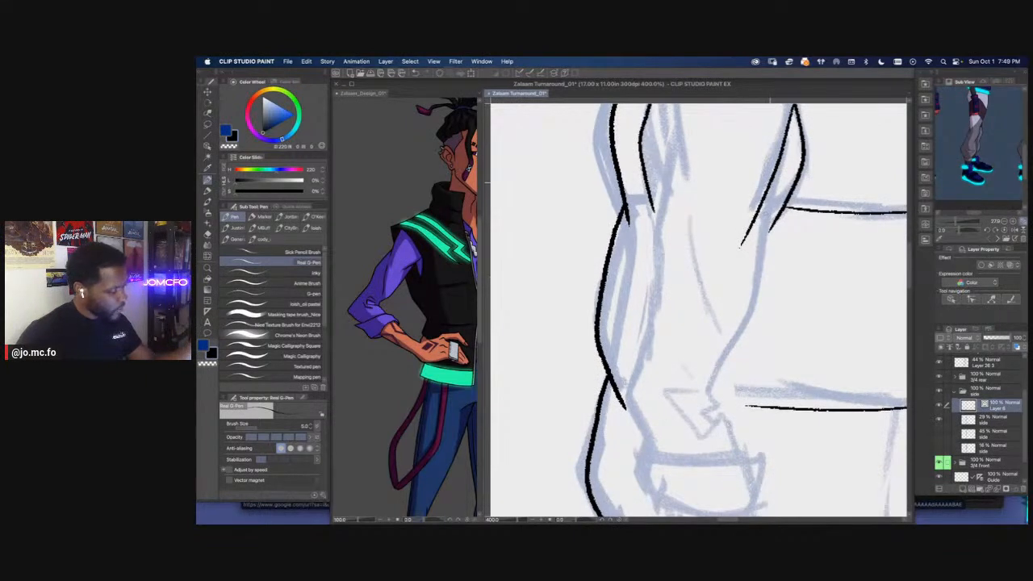
{"action": "mouse_move", "coordinate": [771, 187]}
{"action": "left_mouse_down"}
{"action": "mouse_move", "coordinate": [750, 322]}
{"action": "mouse_move", "coordinate": [720, 367]}
{"action": "mouse_move", "coordinate": [704, 416]}
{"action": "left_mouse_up"}
{"action": "left_click_drag", "start_coordinate": [699, 365], "coordinate": [713, 405]}
{"action": "mouse_move", "coordinate": [701, 263]}
{"action": "left_mouse_down"}
{"action": "mouse_move", "coordinate": [728, 374]}
{"action": "mouse_move", "coordinate": [729, 316]}
{"action": "left_mouse_up"}
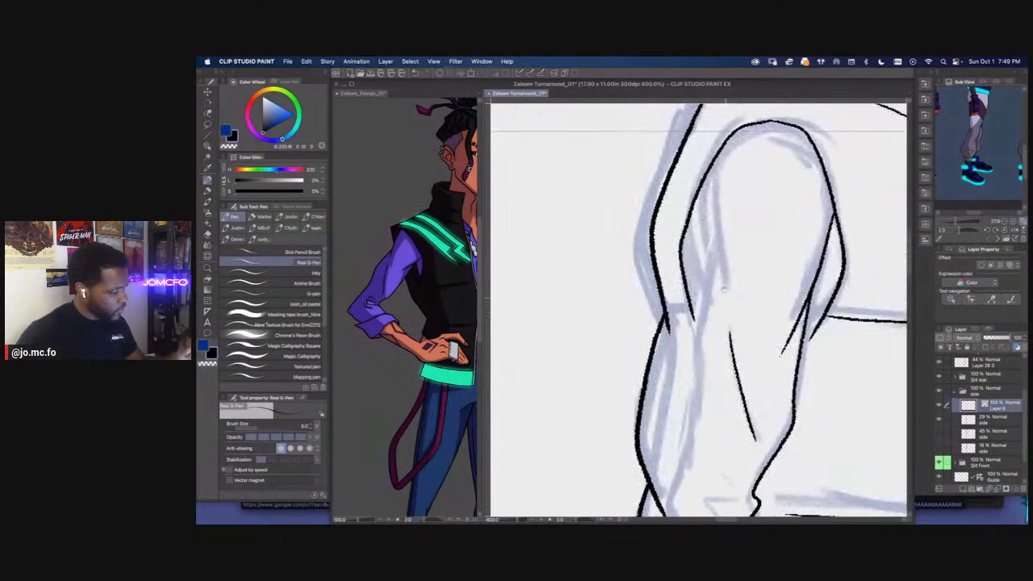
Ink the sleeve's back edge from inside the shoulder outline down past the elbow, with overlapping fold strokes
{"action": "mouse_move", "coordinate": [791, 134]}
{"action": "left_mouse_down"}
{"action": "mouse_move", "coordinate": [781, 188]}
{"action": "mouse_move", "coordinate": [726, 205]}
{"action": "left_mouse_up"}
{"action": "left_click_drag", "start_coordinate": [693, 238], "coordinate": [705, 339]}
{"action": "left_click_drag", "start_coordinate": [702, 364], "coordinate": [711, 209]}
{"action": "mouse_move", "coordinate": [710, 156]}
{"action": "left_mouse_down"}
{"action": "mouse_move", "coordinate": [696, 300]}
{"action": "mouse_move", "coordinate": [668, 419]}
{"action": "left_mouse_up"}
{"action": "left_click_drag", "start_coordinate": [707, 404], "coordinate": [703, 319]}
{"action": "mouse_move", "coordinate": [681, 356]}
{"action": "left_mouse_down"}
{"action": "mouse_move", "coordinate": [672, 322]}
{"action": "mouse_move", "coordinate": [660, 318]}
{"action": "mouse_move", "coordinate": [718, 309]}
{"action": "left_mouse_up"}
Ink a pointed fold at the bottom of the sleeve and the short front and back edges running down to the cuff
{"action": "left_click_drag", "start_coordinate": [724, 263], "coordinate": [752, 337]}
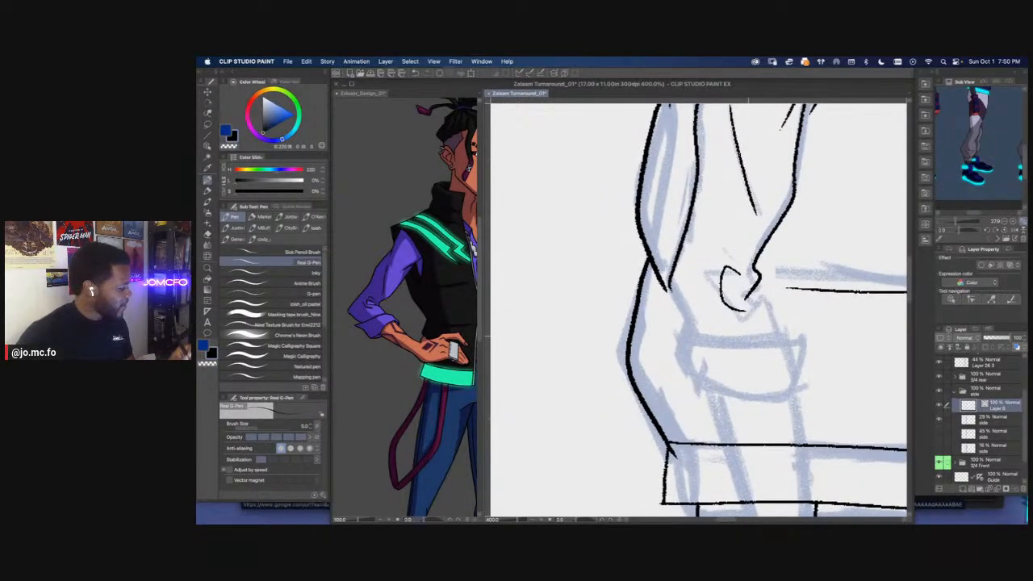
{"action": "key", "text": "super+z"}
{"action": "mouse_move", "coordinate": [717, 273]}
{"action": "left_mouse_down"}
{"action": "mouse_move", "coordinate": [783, 343]}
{"action": "mouse_move", "coordinate": [781, 330]}
{"action": "left_mouse_up"}
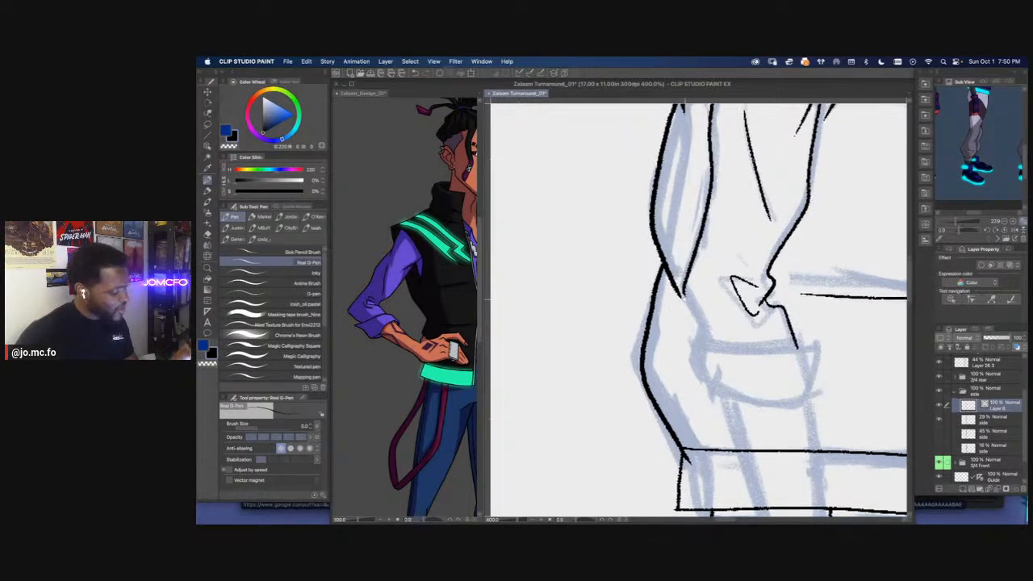
{"action": "left_click_drag", "start_coordinate": [684, 290], "coordinate": [725, 393]}
{"action": "key", "text": "super+z"}
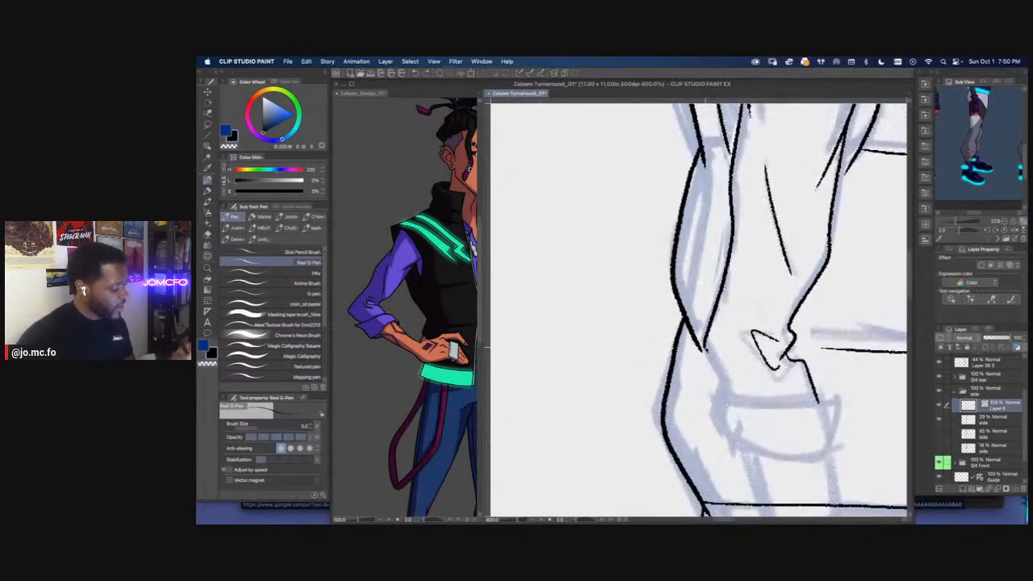
{"action": "mouse_move", "coordinate": [705, 347]}
{"action": "left_mouse_down"}
{"action": "mouse_move", "coordinate": [723, 403]}
{"action": "mouse_move", "coordinate": [615, 466]}
{"action": "left_mouse_up"}
Reshape the lower front edge of the sleeve with the Redraw vector line tool
{"action": "scroll", "coordinate": [720, 395], "scroll_direction": "down", "scroll_amount": 4}
{"action": "scroll", "coordinate": [707, 380], "scroll_direction": "up", "scroll_amount": 4}
{"action": "scroll", "coordinate": [751, 322], "scroll_direction": "down", "scroll_amount": 3}
{"action": "scroll", "coordinate": [730, 299], "scroll_direction": "up", "scroll_amount": 3}
{"action": "left_click_drag", "start_coordinate": [737, 347], "coordinate": [690, 298]}
{"action": "left_click", "coordinate": [207, 114]}
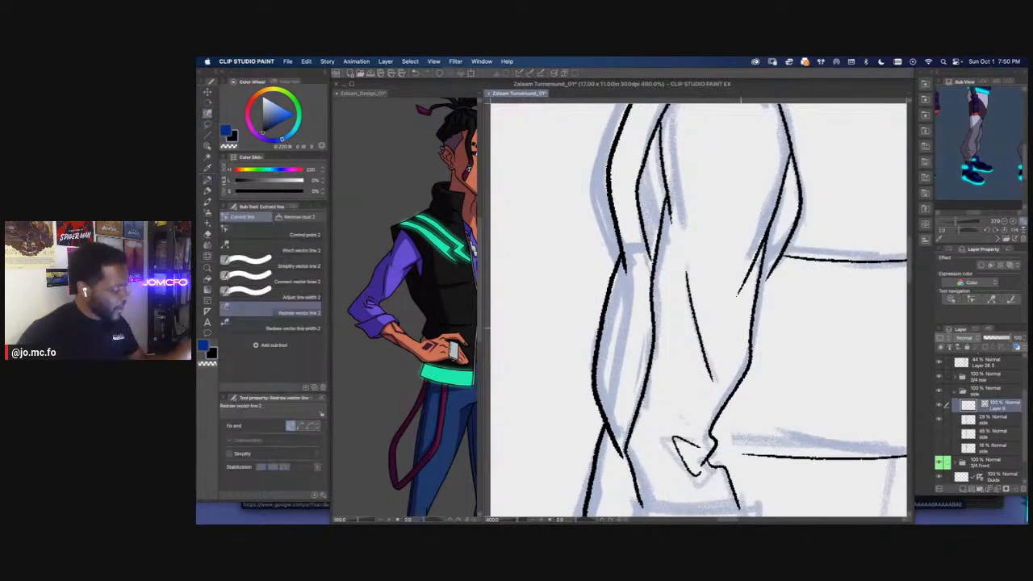
{"action": "left_click_drag", "start_coordinate": [747, 370], "coordinate": [765, 239]}
{"action": "left_click_drag", "start_coordinate": [754, 336], "coordinate": [726, 402]}
{"action": "left_click_drag", "start_coordinate": [756, 341], "coordinate": [711, 432]}
{"action": "scroll", "coordinate": [712, 396], "scroll_direction": "down", "scroll_amount": 5}
{"action": "scroll", "coordinate": [709, 397], "scroll_direction": "up", "scroll_amount": 1}
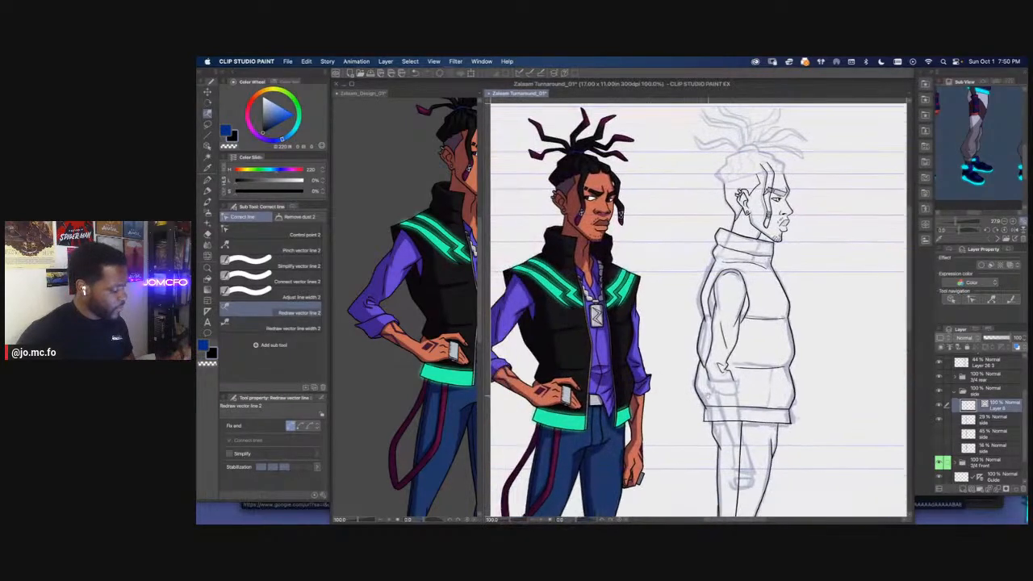
{"action": "scroll", "coordinate": [711, 396], "scroll_direction": "down", "scroll_amount": 2}
{"action": "scroll", "coordinate": [726, 333], "scroll_direction": "up", "scroll_amount": 4}
{"action": "scroll", "coordinate": [726, 333], "scroll_direction": "up", "scroll_amount": 2}
{"action": "left_click_drag", "start_coordinate": [726, 333], "coordinate": [670, 336]}
{"action": "key", "text": "p"}
{"action": "left_click_drag", "start_coordinate": [527, 322], "coordinate": [615, 321]}
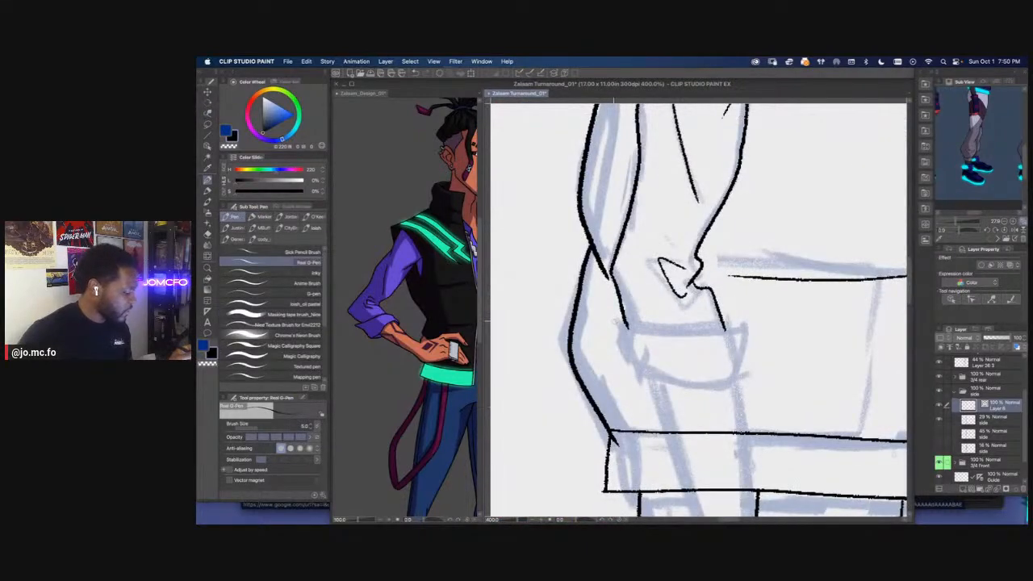
{"action": "mouse_move", "coordinate": [611, 323]}
{"action": "left_mouse_down"}
{"action": "mouse_move", "coordinate": [730, 326]}
{"action": "mouse_move", "coordinate": [744, 378]}
{"action": "left_mouse_up"}
{"action": "scroll", "coordinate": [637, 365], "scroll_direction": "down", "scroll_amount": 2}
{"action": "key", "text": "super+z"}
{"action": "key", "text": "super+z"}
Ink the forearm's front and back edges from the sleeve end to the wrist, with the vest reference shown in Sub View
{"action": "mouse_move", "coordinate": [650, 413]}
{"action": "left_mouse_down"}
{"action": "mouse_move", "coordinate": [698, 332]}
{"action": "mouse_move", "coordinate": [685, 304]}
{"action": "left_mouse_up"}
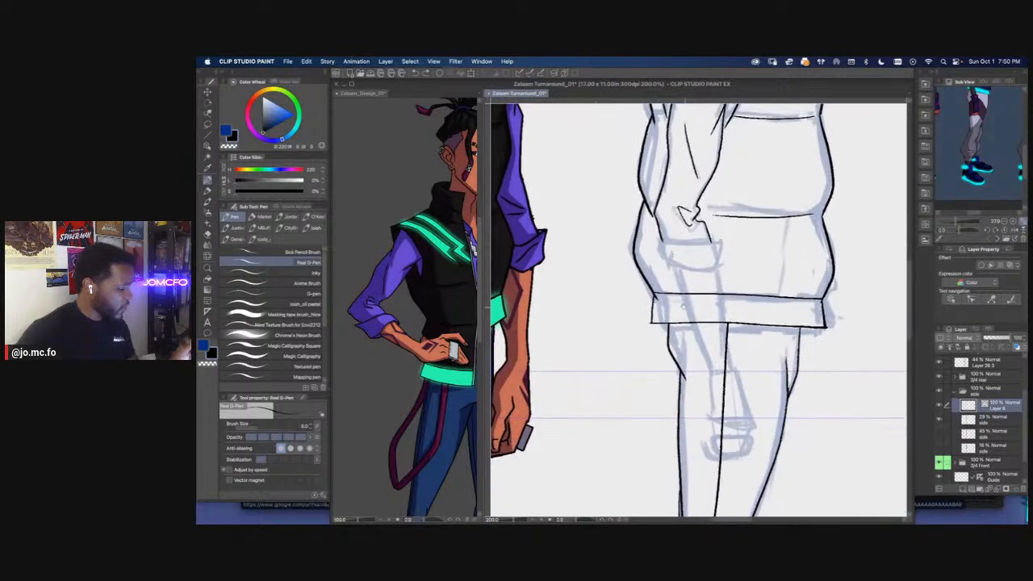
{"action": "left_click_drag", "start_coordinate": [960, 151], "coordinate": [971, 185]}
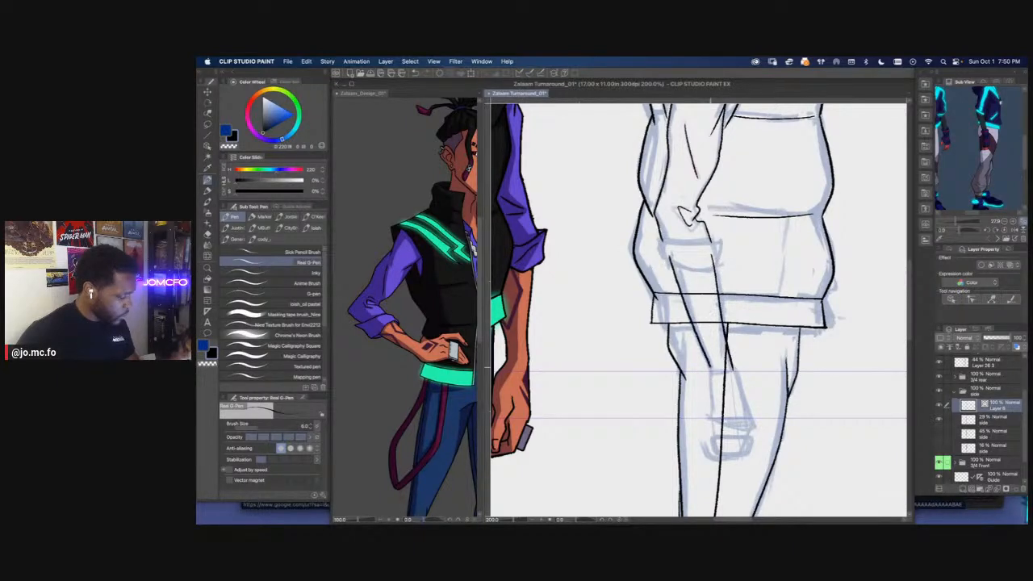
{"action": "scroll", "coordinate": [716, 399], "scroll_direction": "up", "scroll_amount": 2}
{"action": "mouse_move", "coordinate": [669, 289]}
{"action": "left_mouse_down"}
{"action": "mouse_move", "coordinate": [728, 510]}
{"action": "mouse_move", "coordinate": [673, 295]}
{"action": "mouse_move", "coordinate": [688, 346]}
{"action": "left_mouse_up"}
{"action": "left_click_drag", "start_coordinate": [749, 287], "coordinate": [767, 323]}
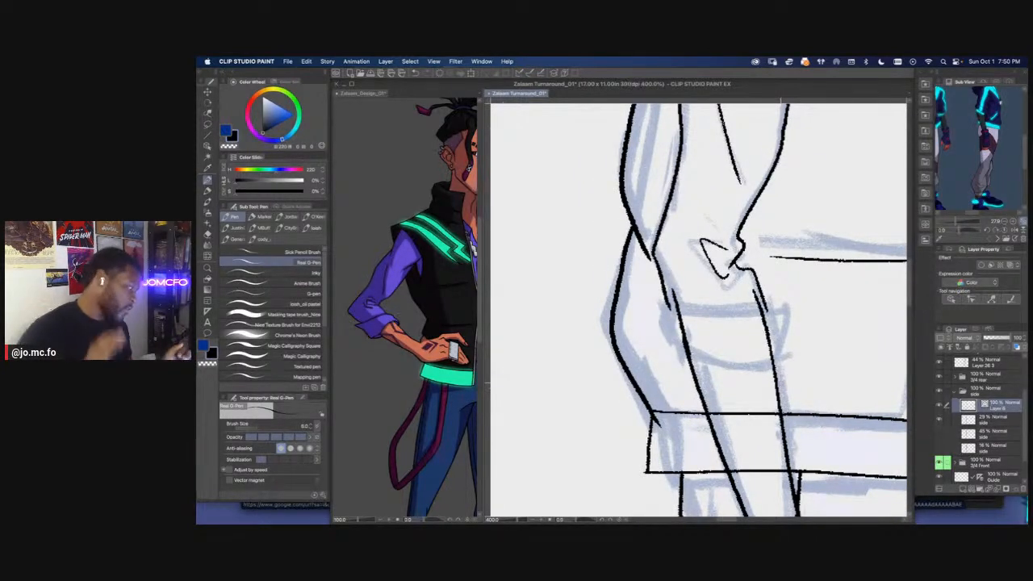
{"action": "left_click_drag", "start_coordinate": [657, 327], "coordinate": [617, 329]}
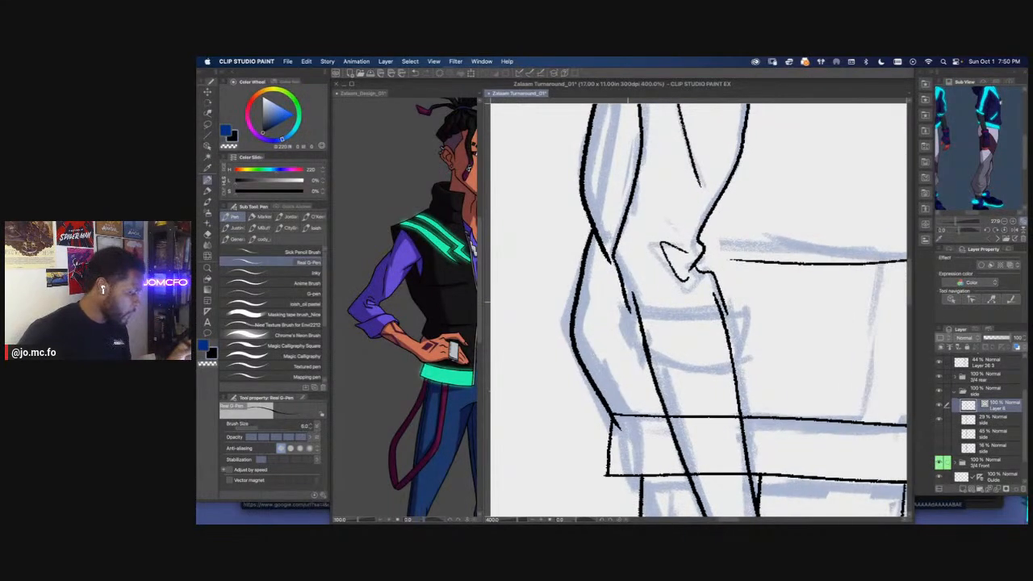
{"action": "left_click_drag", "start_coordinate": [717, 313], "coordinate": [766, 353]}
Lasso and delete the overhanging end of the vest's back line where it meets the sleeve near the elbow
{"action": "key", "text": "m"}
{"action": "left_click_drag", "start_coordinate": [657, 301], "coordinate": [647, 272]}
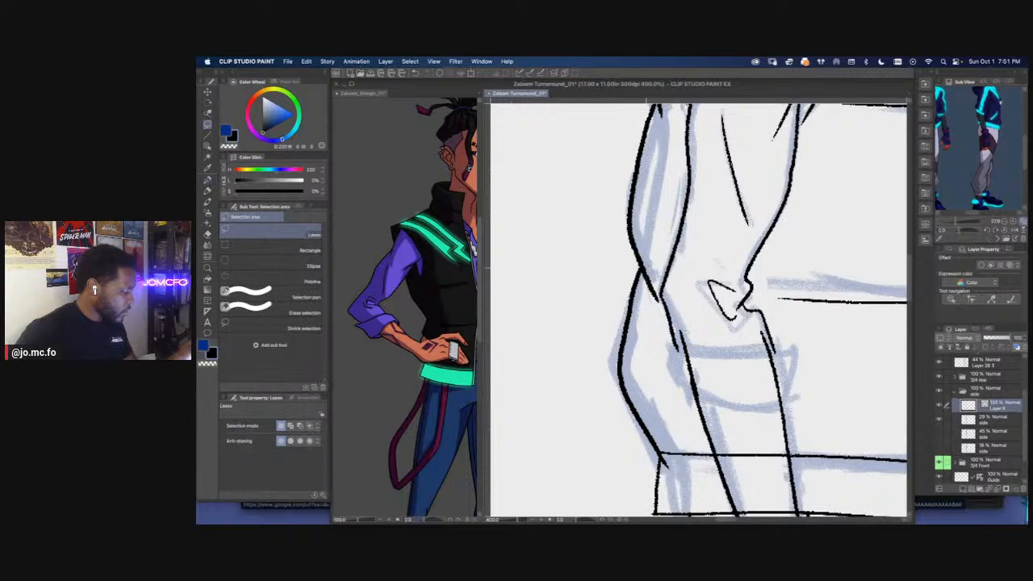
{"action": "left_click_drag", "start_coordinate": [660, 319], "coordinate": [663, 302]}
{"action": "key", "text": "Delete"}
{"action": "key", "text": "super+d"}
Ink the rolled sleeve cuff as a four-sided band around the forearm and erase the forearm lines inside it
{"action": "mouse_move", "coordinate": [784, 357]}
{"action": "left_mouse_down"}
{"action": "mouse_move", "coordinate": [638, 342]}
{"action": "mouse_move", "coordinate": [637, 376]}
{"action": "mouse_move", "coordinate": [652, 406]}
{"action": "mouse_move", "coordinate": [750, 400]}
{"action": "mouse_move", "coordinate": [744, 349]}
{"action": "left_mouse_up"}
{"action": "key", "text": "p"}
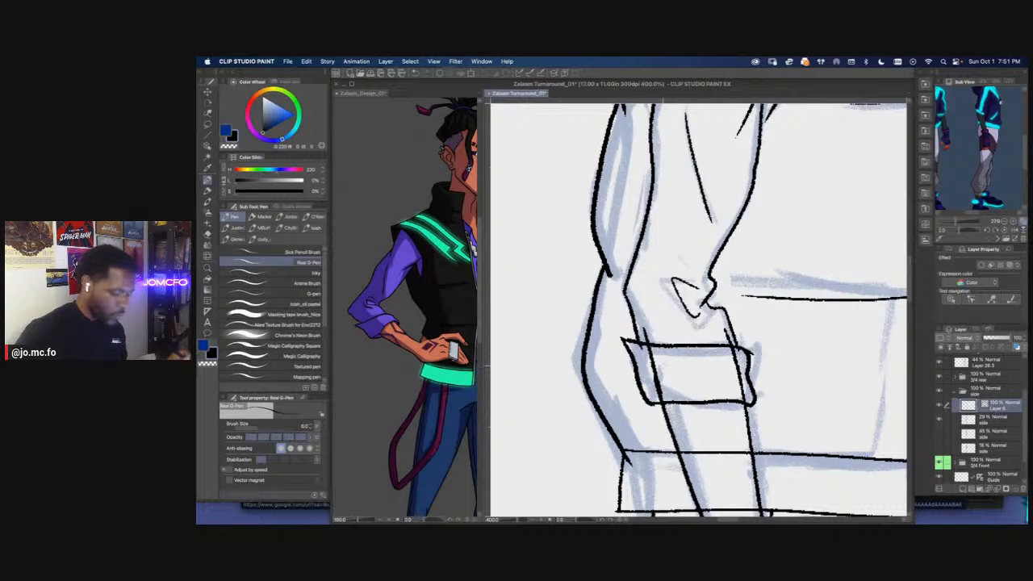
{"action": "key", "text": "e"}
{"action": "left_click_drag", "start_coordinate": [656, 378], "coordinate": [660, 414]}
{"action": "left_click_drag", "start_coordinate": [736, 349], "coordinate": [740, 386]}
{"action": "key", "text": "p"}
{"action": "left_click_drag", "start_coordinate": [660, 362], "coordinate": [642, 351]}
{"action": "scroll", "coordinate": [638, 353], "scroll_direction": "down", "scroll_amount": 5}
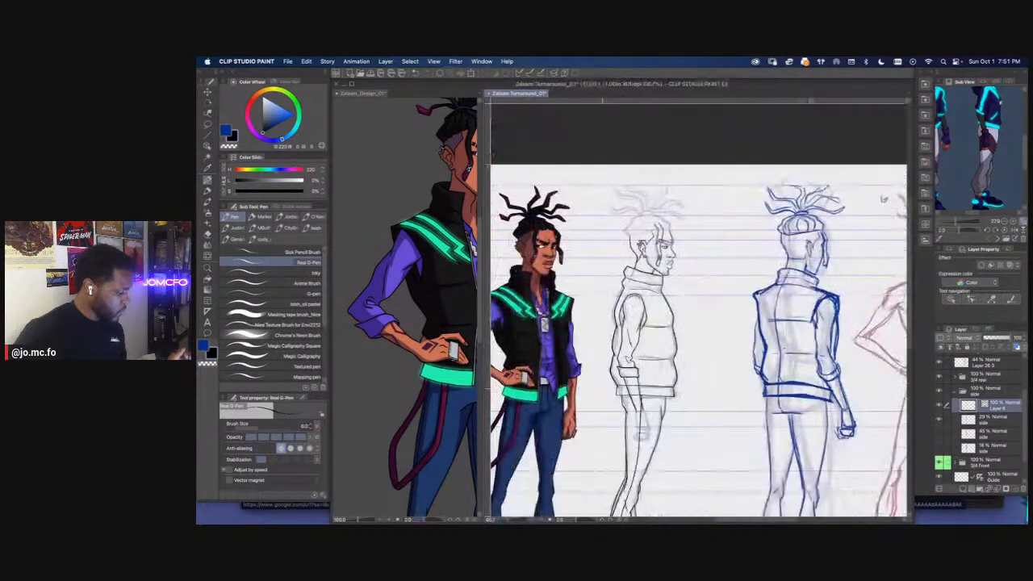
{"action": "left_click_drag", "start_coordinate": [603, 397], "coordinate": [637, 394]}
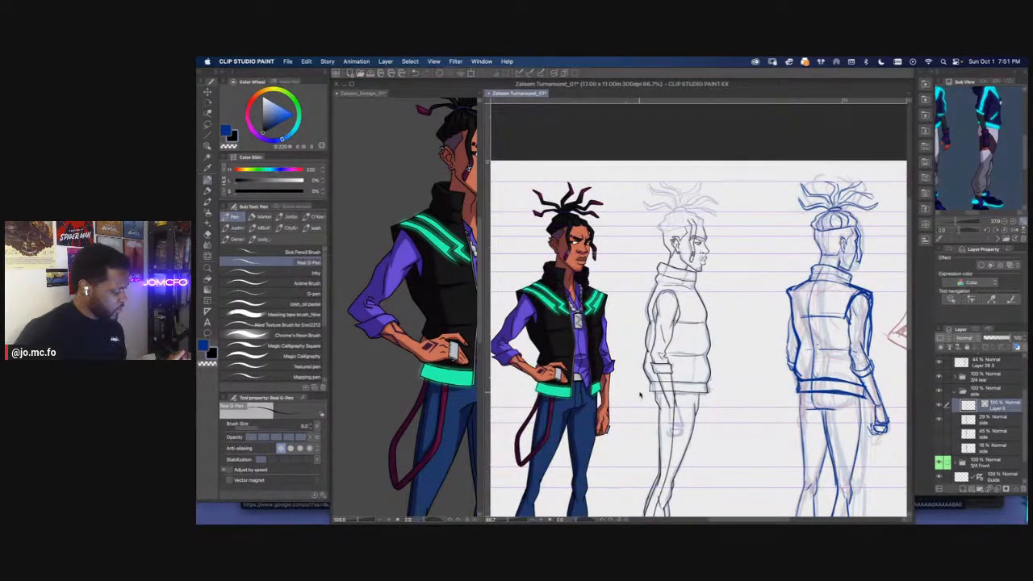
{"action": "scroll", "coordinate": [641, 394], "scroll_direction": "up", "scroll_amount": 5}
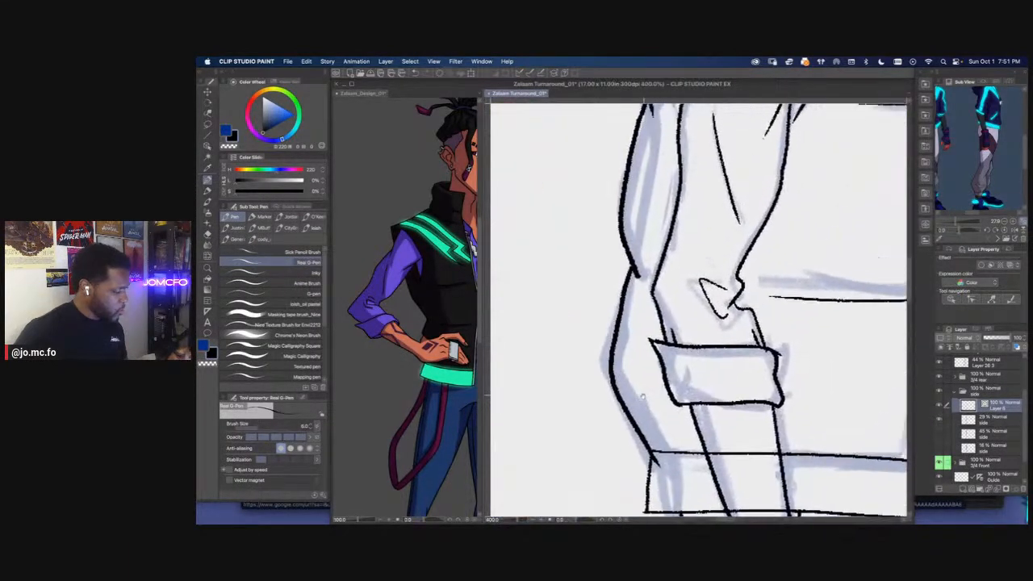
Trim the overhanging upper back corner of the cuff and ink a short rounded fold joining it to the sleeve
{"action": "key", "text": "p"}
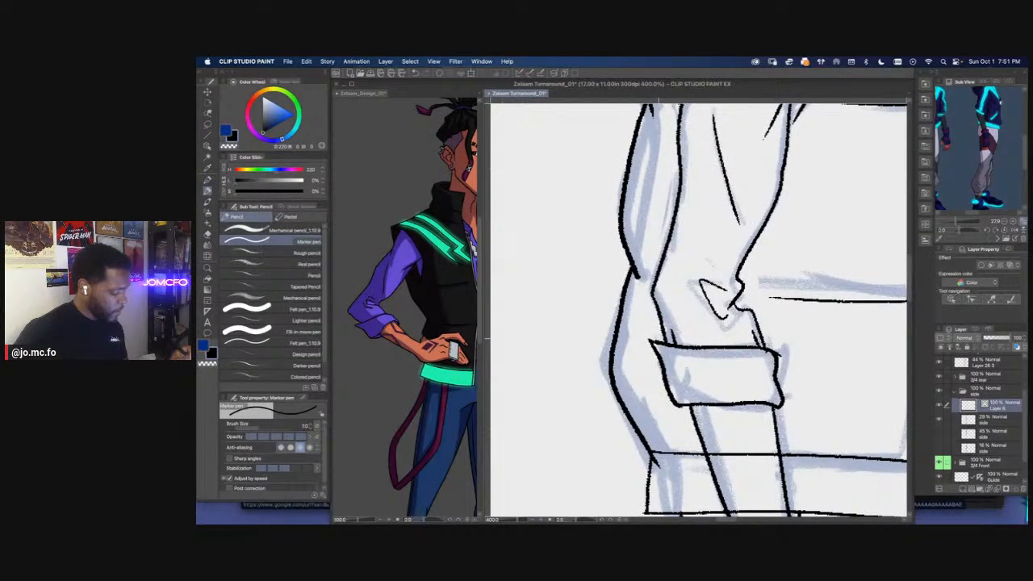
{"action": "key", "text": "m"}
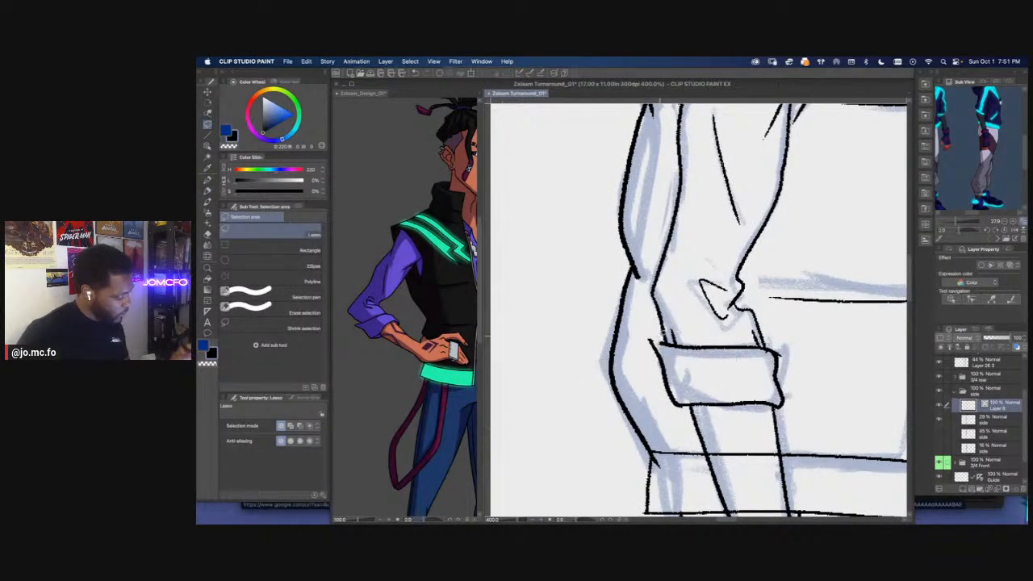
{"action": "key", "text": "p"}
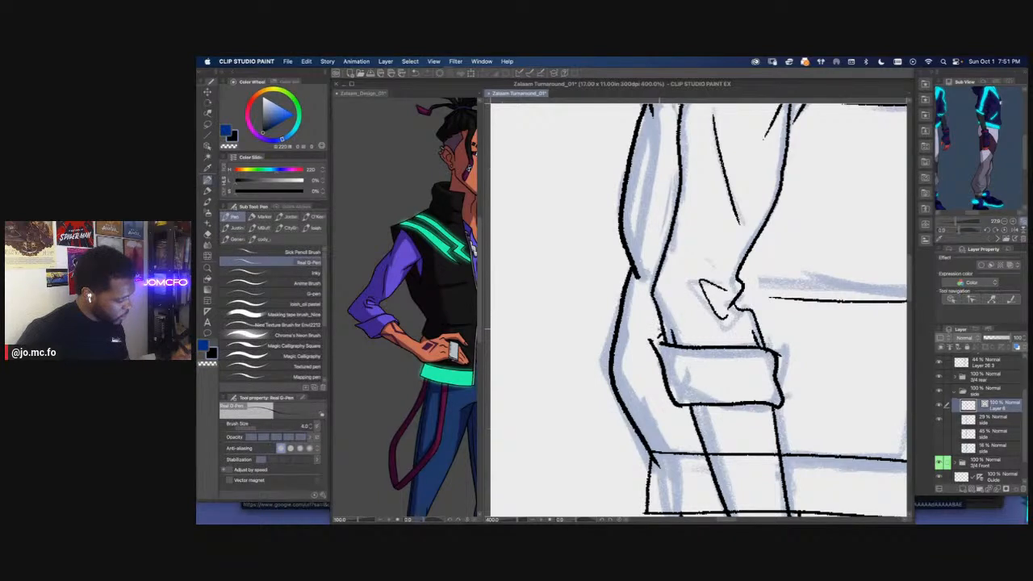
{"action": "left_click_drag", "start_coordinate": [701, 339], "coordinate": [662, 340]}
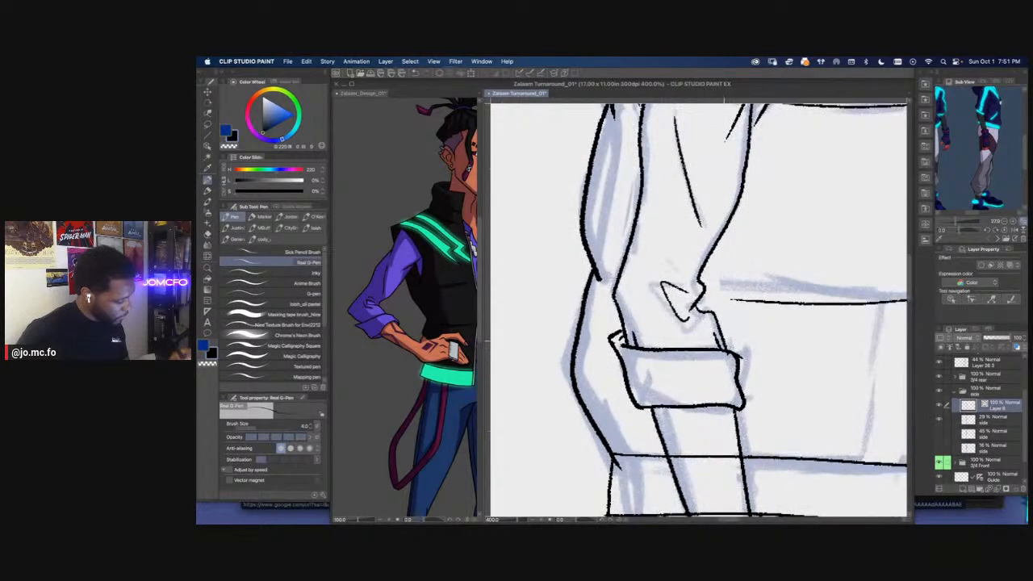
Ink a rounded fold at the cuff's upper front corner, curving from the sleeve down into the cuff's front edge
{"action": "key", "text": "e"}
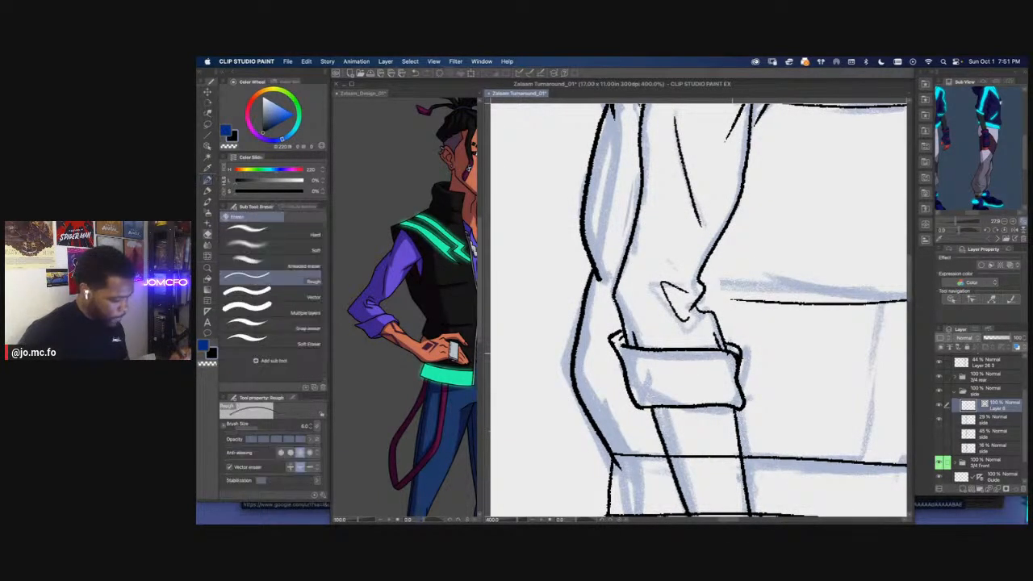
{"action": "key", "text": "super+z"}
{"action": "key", "text": "minus"}
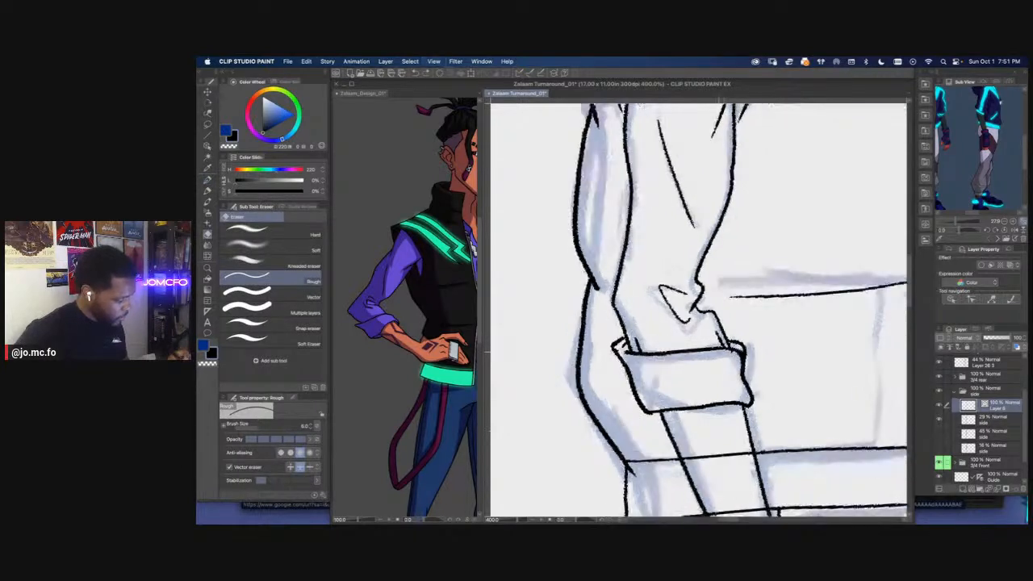
{"action": "key", "text": "m"}
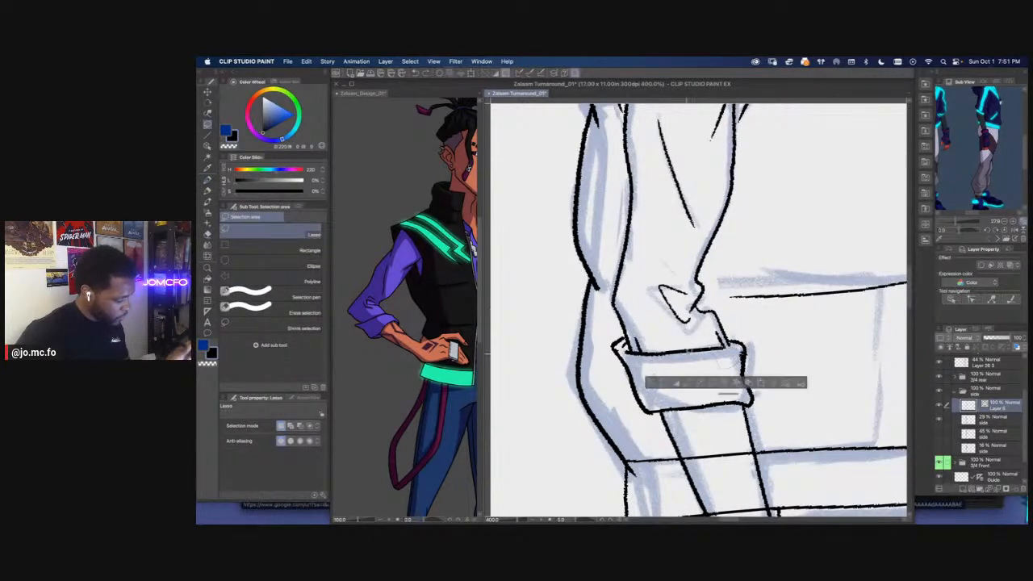
{"action": "key", "text": "p"}
{"action": "mouse_move", "coordinate": [724, 347]}
{"action": "left_mouse_down"}
{"action": "mouse_move", "coordinate": [769, 341]}
{"action": "mouse_move", "coordinate": [718, 349]}
{"action": "mouse_move", "coordinate": [792, 384]}
{"action": "left_mouse_up"}
{"action": "key", "text": "super+plus"}
{"action": "left_click_drag", "start_coordinate": [751, 337], "coordinate": [792, 364]}
{"action": "key", "text": "m"}
{"action": "key", "text": "super+minus"}
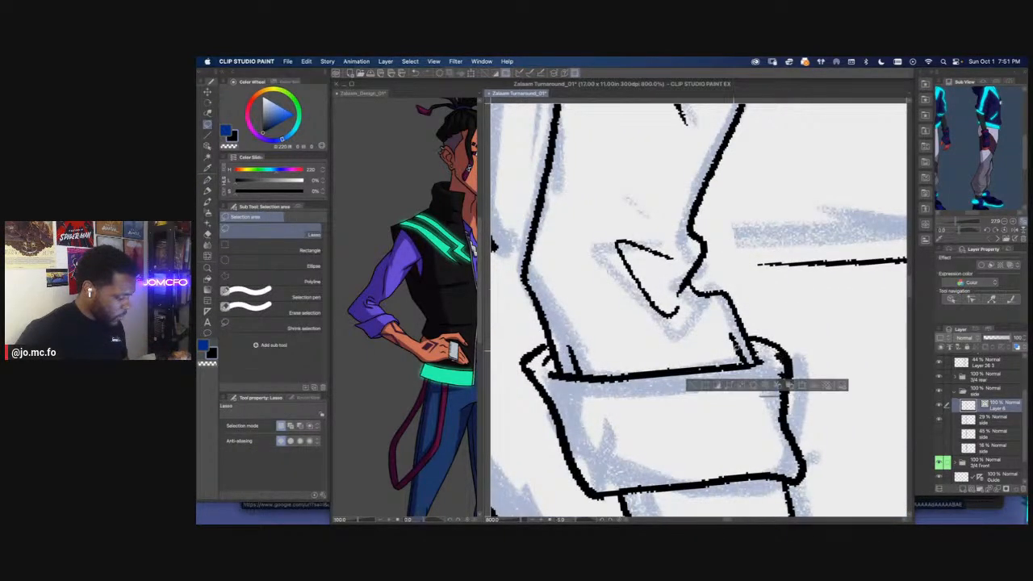
{"action": "key", "text": "super+minus"}
{"action": "key", "text": "super+minus"}
{"action": "key", "text": "super+minus"}
{"action": "key", "text": "super+minus"}
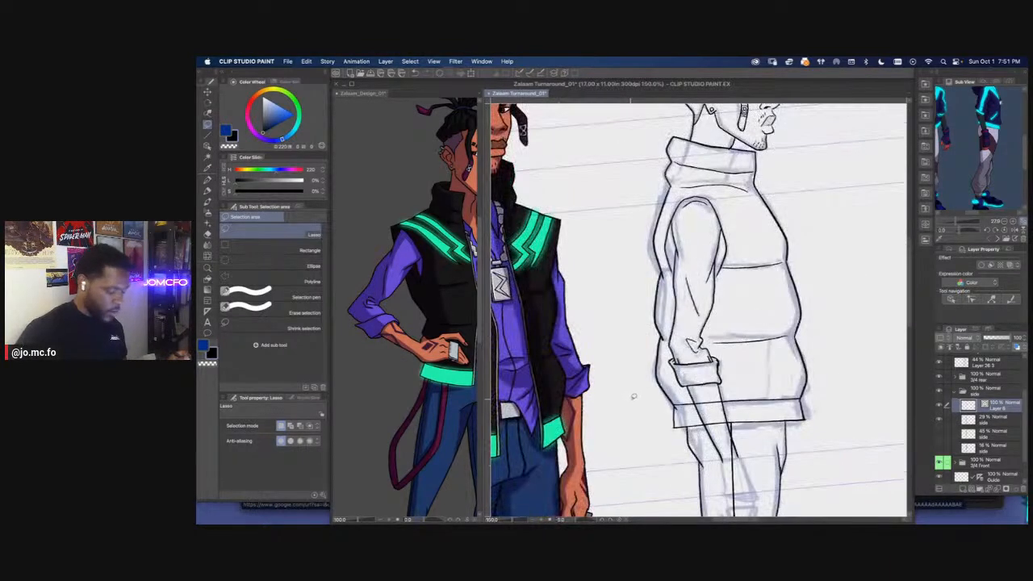
Erase the cuff's straight top edge and re-ink it as a downward-bowing curve around the sleeve
{"action": "key", "text": "r"}
{"action": "left_click_drag", "start_coordinate": [614, 412], "coordinate": [605, 392]}
{"action": "scroll", "coordinate": [627, 373], "scroll_direction": "up", "scroll_amount": 2}
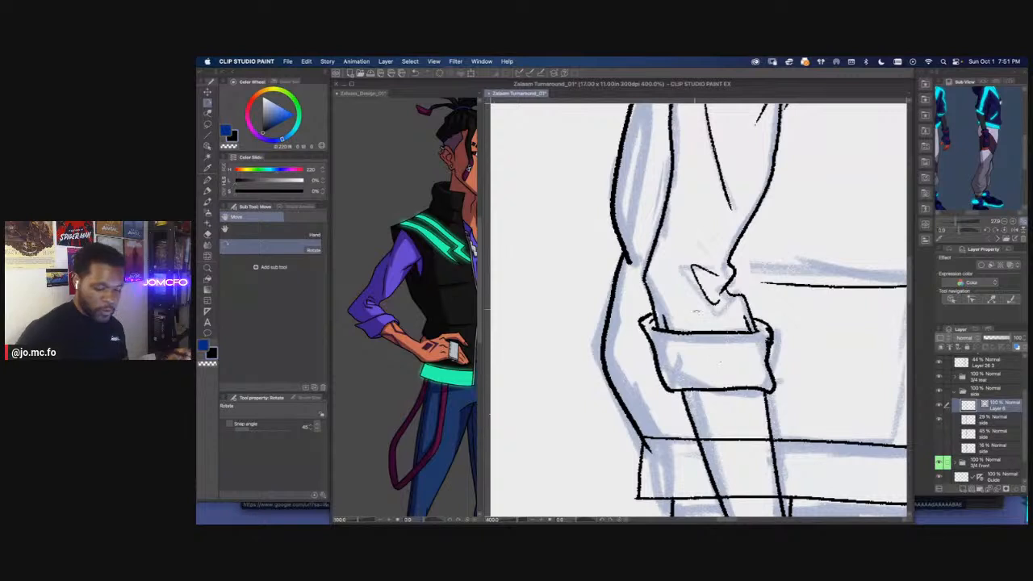
{"action": "key", "text": "e"}
{"action": "left_click", "coordinate": [707, 333]}
{"action": "key", "text": "p"}
{"action": "left_click_drag", "start_coordinate": [659, 332], "coordinate": [750, 331]}
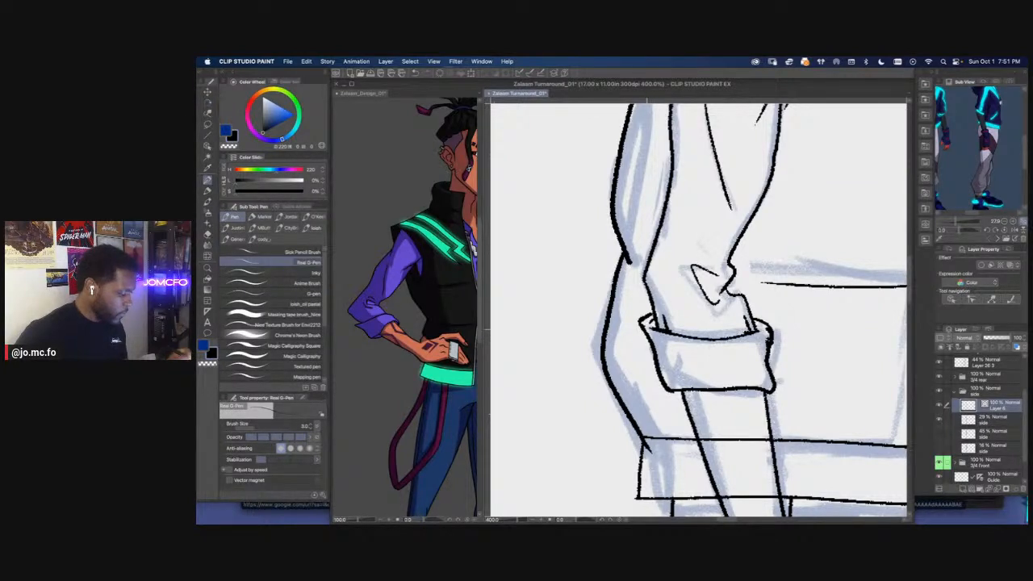
Replace the cuff's flat bottom edge with a downward-bowing curve between its two lower corners
{"action": "left_click_drag", "start_coordinate": [673, 393], "coordinate": [767, 387]}
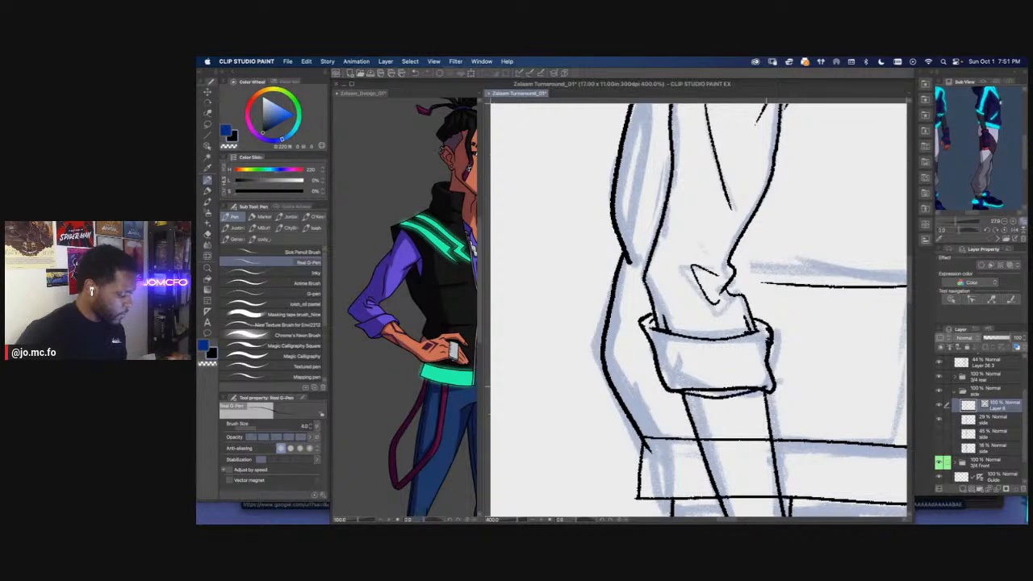
{"action": "key", "text": "super+z"}
{"action": "left_click_drag", "start_coordinate": [673, 395], "coordinate": [762, 390]}
{"action": "left_click_drag", "start_coordinate": [673, 392], "coordinate": [722, 399]}
{"action": "key", "text": "e"}
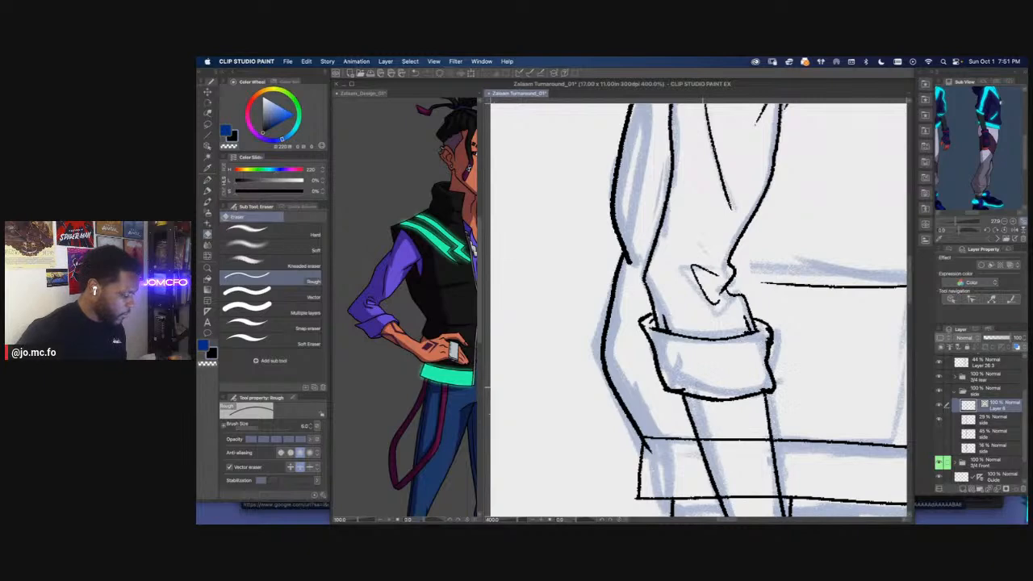
{"action": "scroll", "coordinate": [668, 404], "scroll_direction": "down", "scroll_amount": 4}
{"action": "left_click_drag", "start_coordinate": [655, 440], "coordinate": [672, 421]}
{"action": "scroll", "coordinate": [669, 428], "scroll_direction": "down", "scroll_amount": 1}
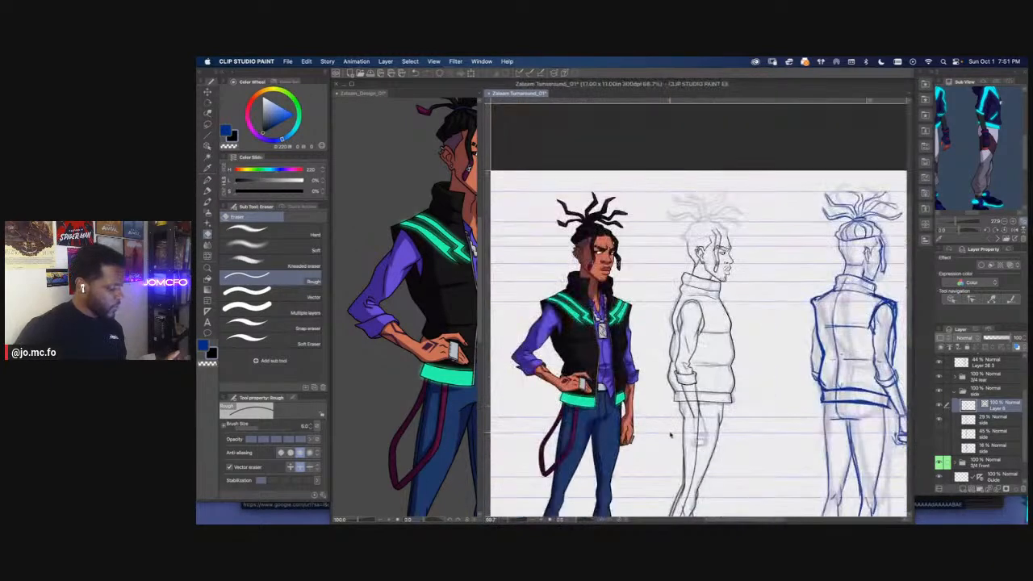
{"action": "scroll", "coordinate": [669, 431], "scroll_direction": "up", "scroll_amount": 3}
{"action": "scroll", "coordinate": [730, 267], "scroll_direction": "up", "scroll_amount": 4}
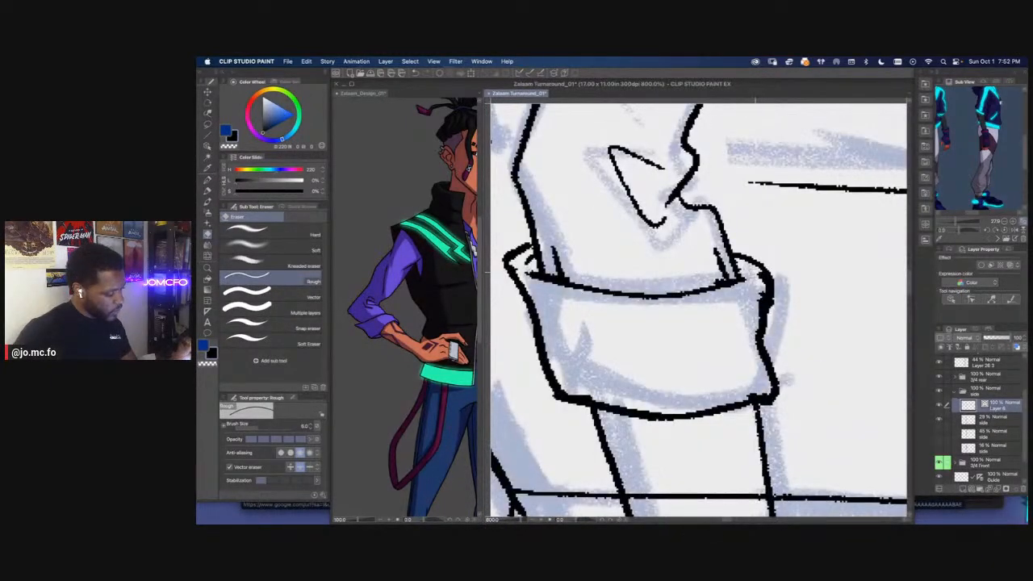
Turn off Vector eraser, reduce the eraser size to 4.0 and thin the thick overlapping line along the cuff's front edge
{"action": "left_click_drag", "start_coordinate": [762, 274], "coordinate": [744, 354]}
{"action": "key", "text": "super+z"}
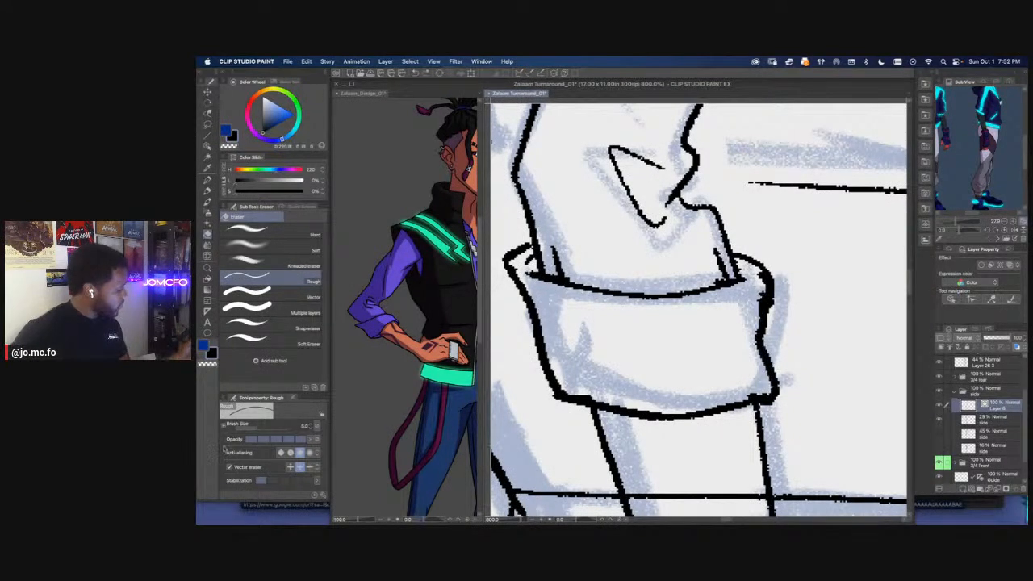
{"action": "left_click", "coordinate": [230, 468]}
{"action": "left_click_drag", "start_coordinate": [753, 271], "coordinate": [746, 351]}
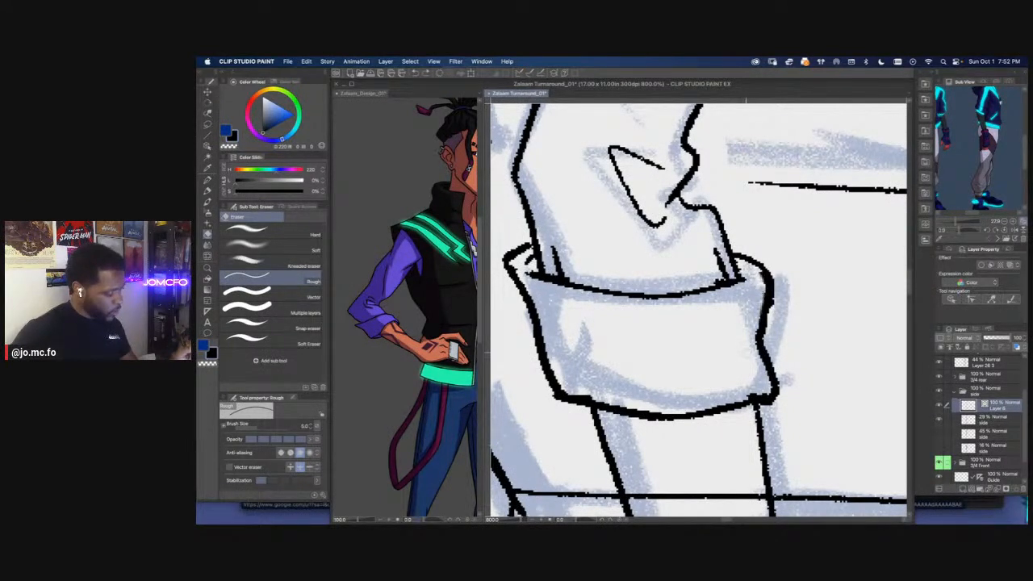
{"action": "key", "text": "["}
{"action": "mouse_move", "coordinate": [756, 273]}
{"action": "left_mouse_down"}
{"action": "mouse_move", "coordinate": [754, 332]}
{"action": "mouse_move", "coordinate": [756, 322]}
{"action": "left_mouse_up"}
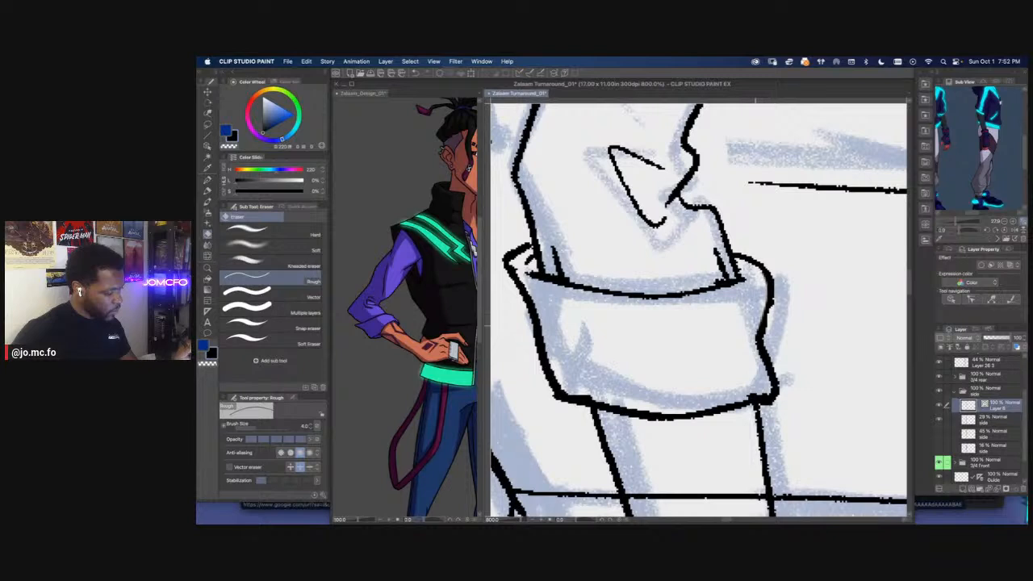
{"action": "mouse_move", "coordinate": [742, 394]}
{"action": "left_mouse_down"}
{"action": "mouse_move", "coordinate": [758, 391]}
{"action": "mouse_move", "coordinate": [587, 335]}
{"action": "left_mouse_up"}
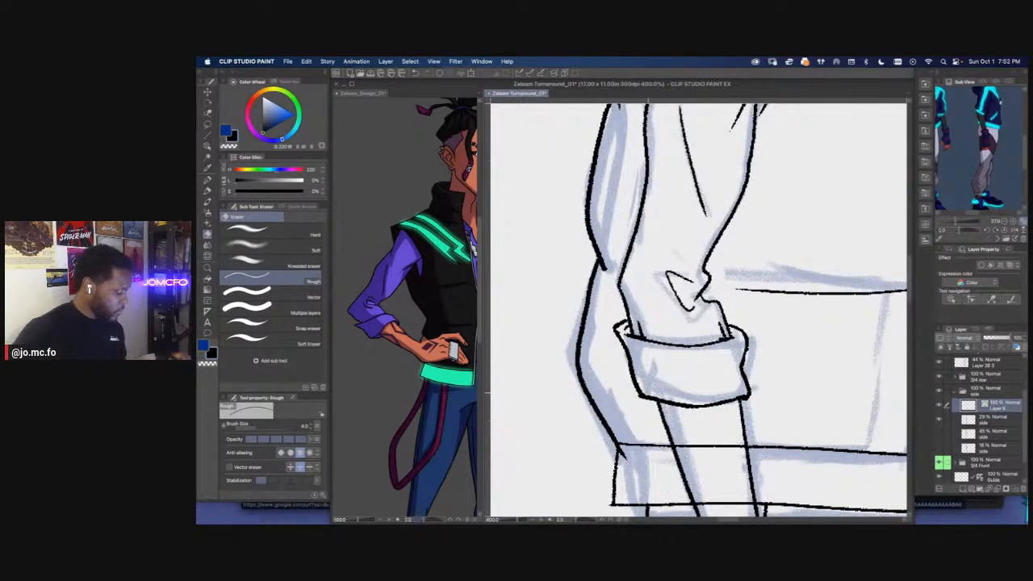
{"action": "left_click_drag", "start_coordinate": [676, 395], "coordinate": [701, 409]}
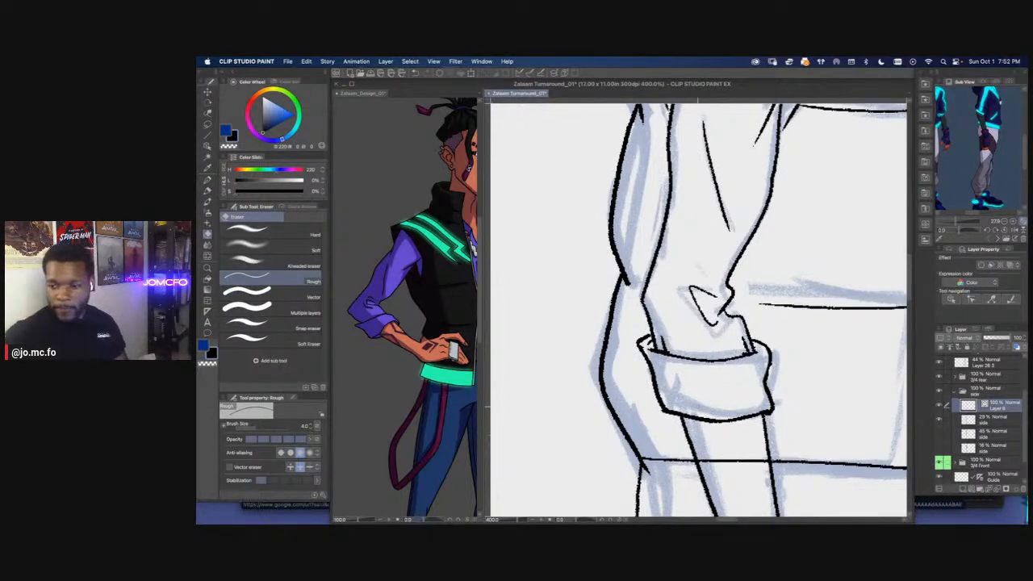
Erase the front sleeve line between the elbow fold and the cuff, re-ink its start as a diagonal, and save the file
{"action": "key", "text": "super+Tab"}
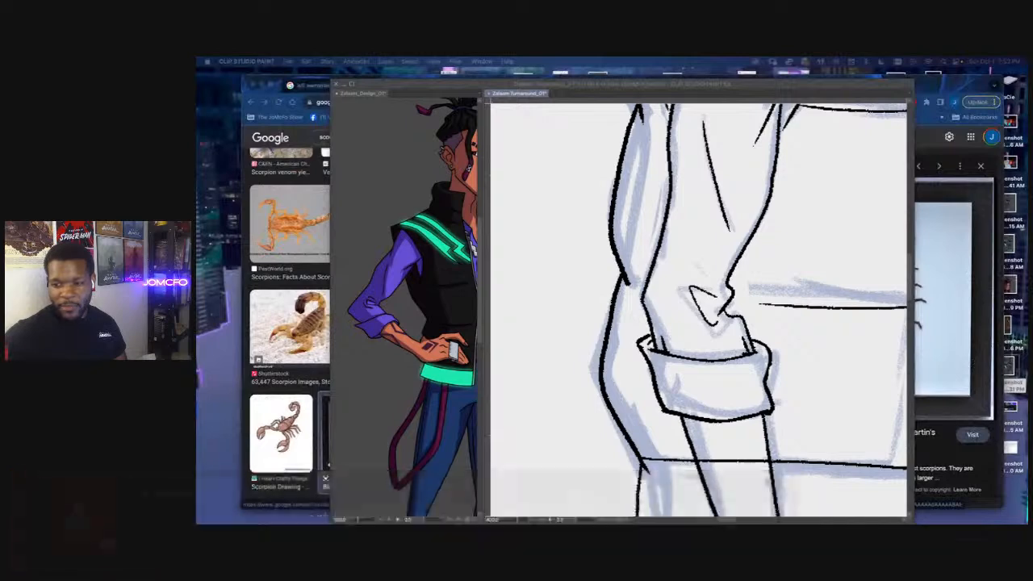
{"action": "left_click", "coordinate": [644, 366]}
{"action": "scroll", "coordinate": [635, 372], "scroll_direction": "down", "scroll_amount": 5}
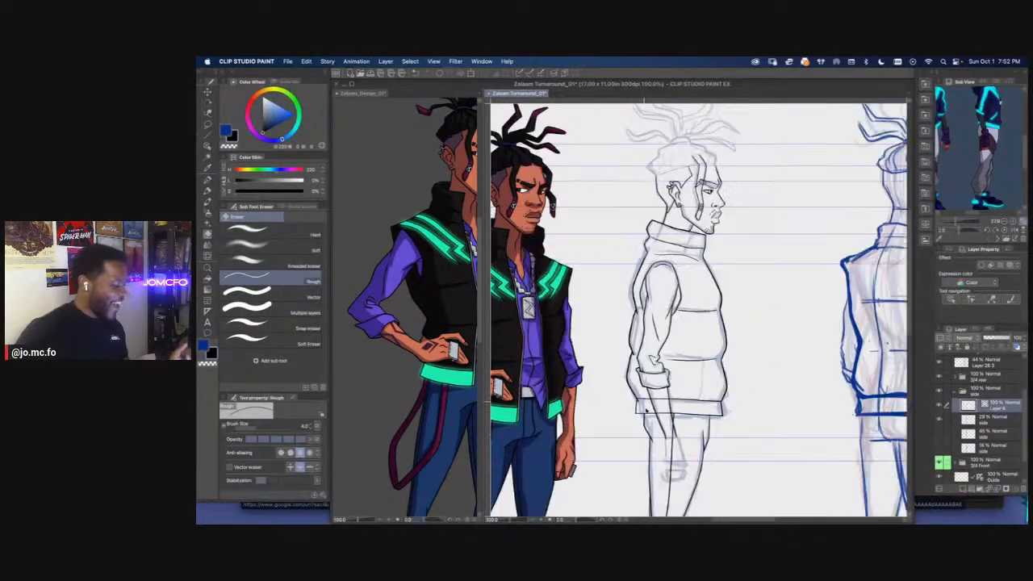
{"action": "scroll", "coordinate": [670, 320], "scroll_direction": "up", "scroll_amount": 5}
{"action": "scroll", "coordinate": [654, 335], "scroll_direction": "up", "scroll_amount": 2}
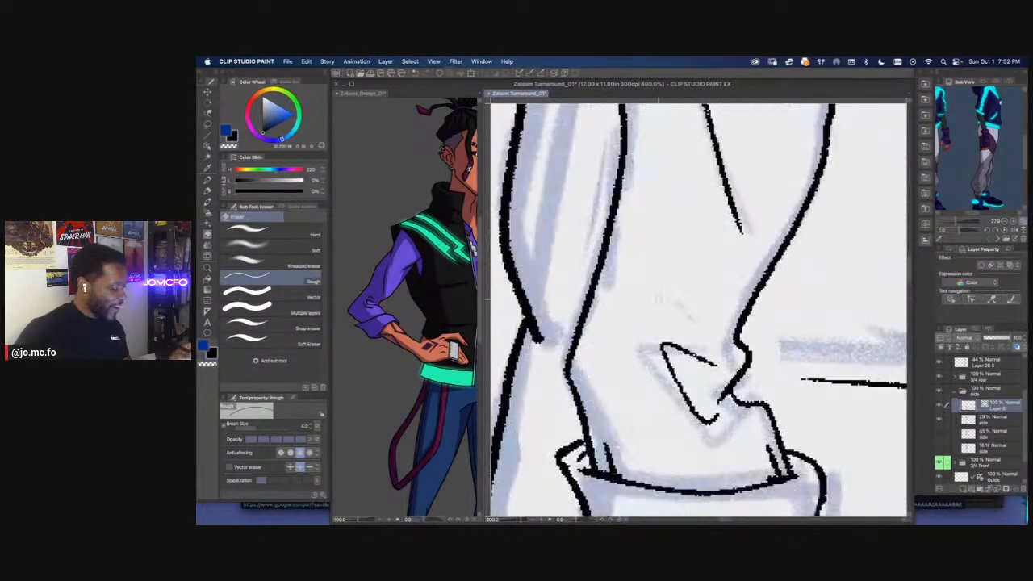
{"action": "mouse_move", "coordinate": [720, 361]}
{"action": "left_mouse_down"}
{"action": "mouse_move", "coordinate": [735, 381]}
{"action": "mouse_move", "coordinate": [705, 364]}
{"action": "left_mouse_up"}
{"action": "key", "text": "p"}
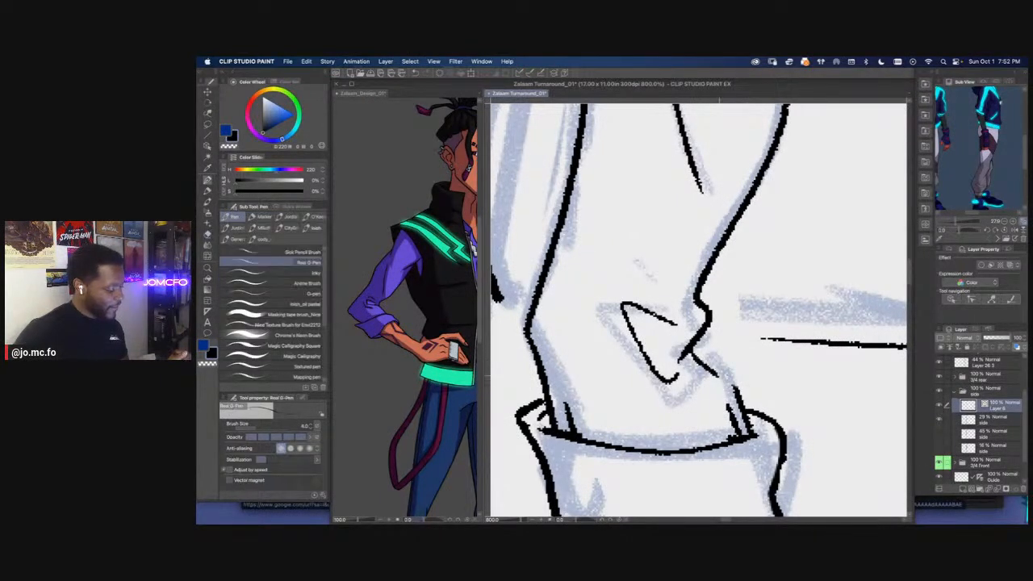
{"action": "scroll", "coordinate": [702, 359], "scroll_direction": "down", "scroll_amount": 5}
{"action": "scroll", "coordinate": [699, 311], "scroll_direction": "down", "scroll_amount": 4}
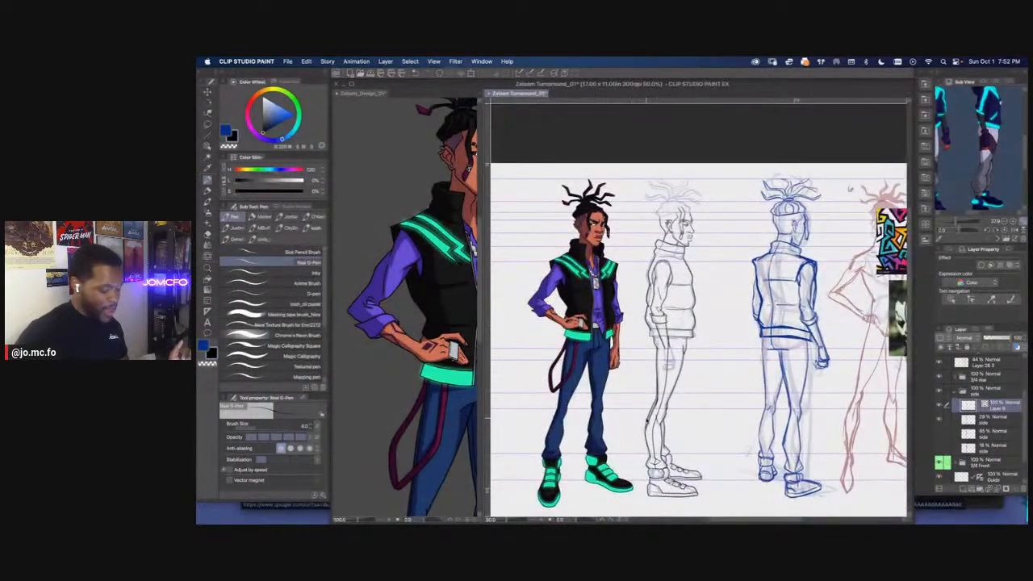
{"action": "key", "text": "super+s"}
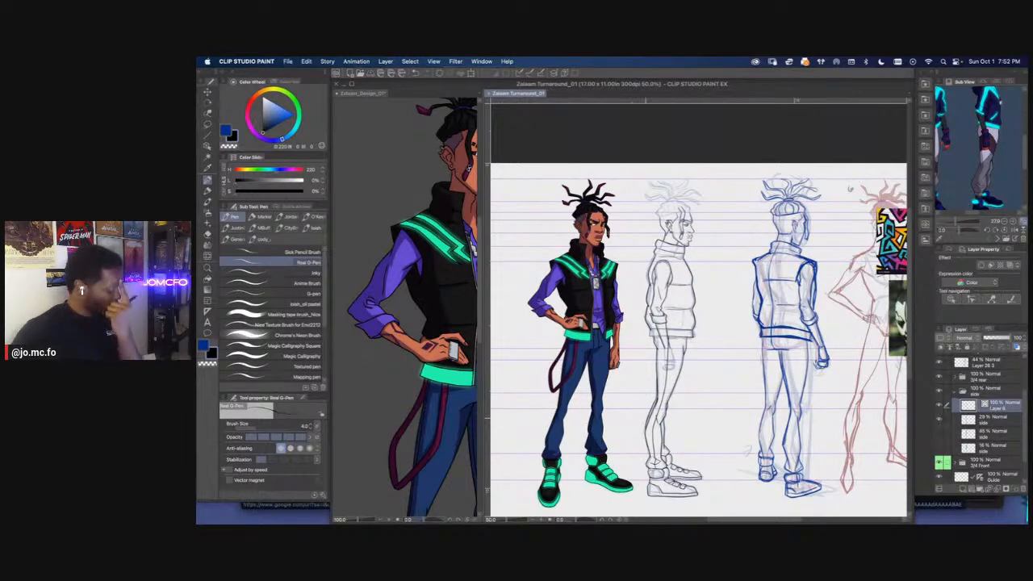
Frame the gloved hand reference in Sub View and ink the front edge of the hand from the wrist to the knuckles
{"action": "scroll", "coordinate": [678, 365], "scroll_direction": "up", "scroll_amount": 8}
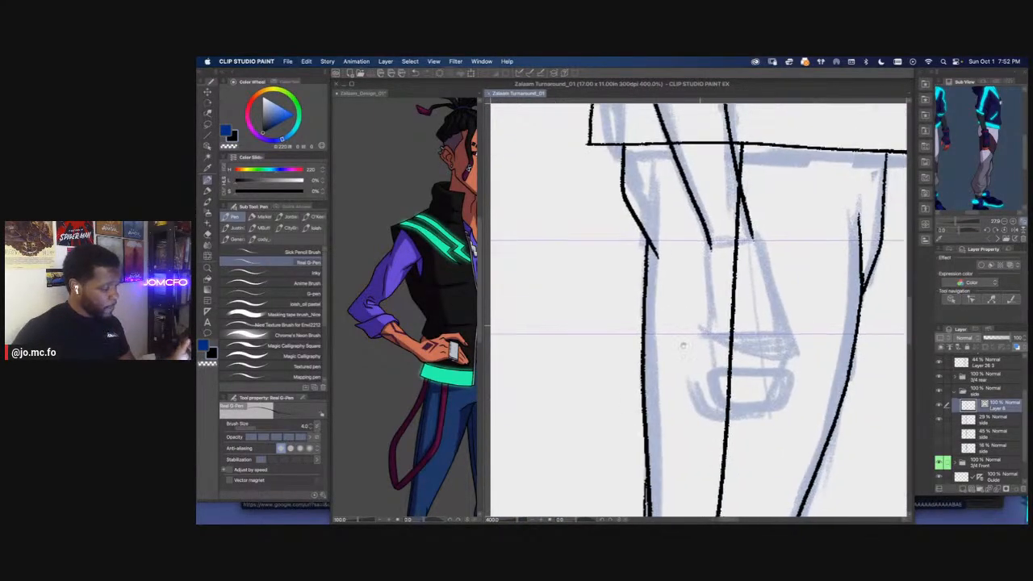
{"action": "left_click_drag", "start_coordinate": [697, 331], "coordinate": [669, 360]}
{"action": "left_click_drag", "start_coordinate": [968, 169], "coordinate": [963, 185]}
{"action": "scroll", "coordinate": [965, 166], "scroll_direction": "up", "scroll_amount": 6}
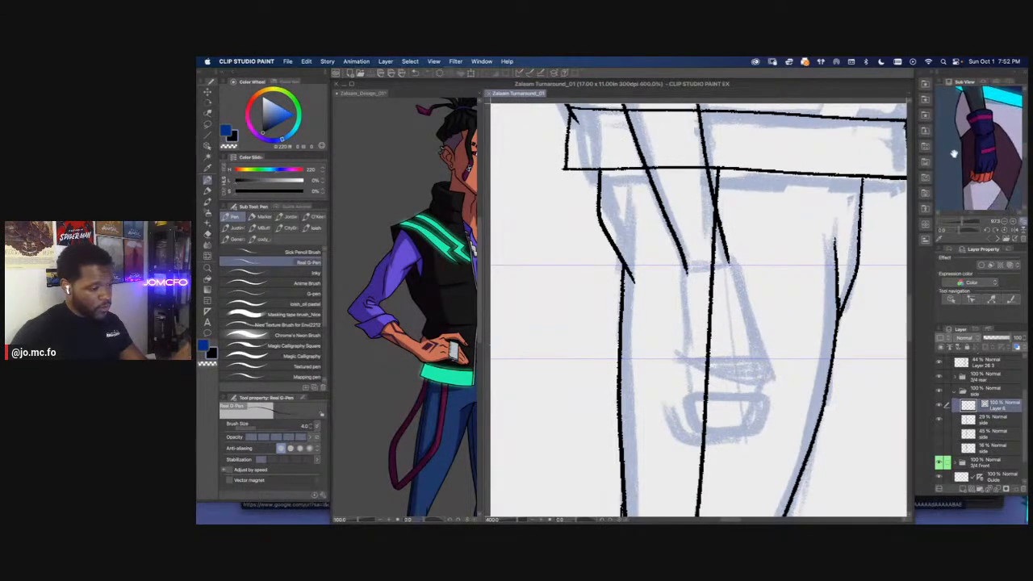
{"action": "mouse_move", "coordinate": [729, 260]}
{"action": "left_mouse_down"}
{"action": "mouse_move", "coordinate": [727, 244]}
{"action": "mouse_move", "coordinate": [759, 349]}
{"action": "mouse_move", "coordinate": [752, 380]}
{"action": "left_mouse_up"}
Lasso and delete the trouser line crossing the hand, and ink the back edge of the hand
{"action": "key", "text": "e"}
{"action": "key", "text": "p"}
{"action": "key", "text": "m"}
{"action": "mouse_move", "coordinate": [714, 194]}
{"action": "left_mouse_down"}
{"action": "mouse_move", "coordinate": [729, 397]}
{"action": "mouse_move", "coordinate": [701, 401]}
{"action": "mouse_move", "coordinate": [700, 211]}
{"action": "mouse_move", "coordinate": [678, 276]}
{"action": "mouse_move", "coordinate": [686, 383]}
{"action": "left_mouse_up"}
{"action": "key", "text": "Delete"}
{"action": "key", "text": "super+d"}
{"action": "key", "text": "p"}
{"action": "left_click_drag", "start_coordinate": [705, 295], "coordinate": [711, 293]}
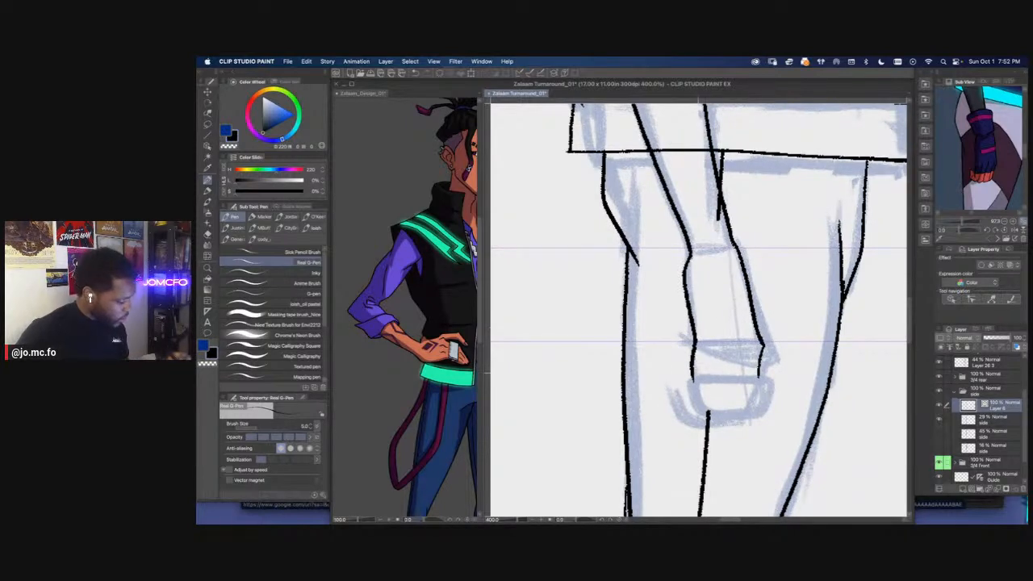
Ink a rounded rectangular block across the lower end of the hand and erase the line ends overshooting into it
{"action": "left_click_drag", "start_coordinate": [770, 373], "coordinate": [685, 376]}
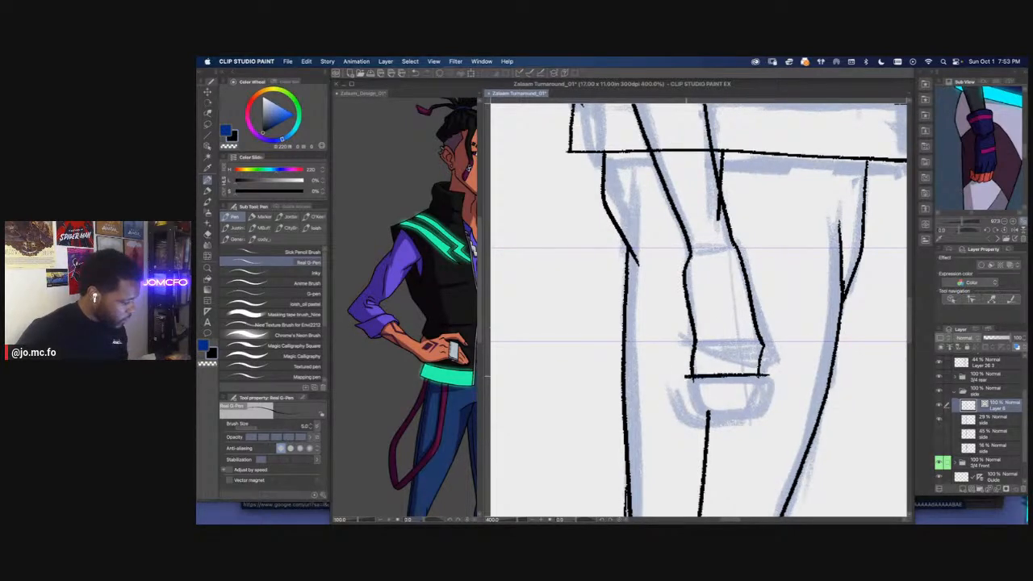
{"action": "mouse_move", "coordinate": [767, 373]}
{"action": "left_mouse_down"}
{"action": "mouse_move", "coordinate": [765, 395]}
{"action": "mouse_move", "coordinate": [738, 415]}
{"action": "mouse_move", "coordinate": [689, 413]}
{"action": "mouse_move", "coordinate": [682, 352]}
{"action": "mouse_move", "coordinate": [741, 397]}
{"action": "left_mouse_up"}
{"action": "scroll", "coordinate": [667, 394], "scroll_direction": "up", "scroll_amount": 3}
{"action": "key", "text": "e"}
{"action": "mouse_move", "coordinate": [728, 327]}
{"action": "left_mouse_down"}
{"action": "mouse_move", "coordinate": [737, 386]}
{"action": "mouse_move", "coordinate": [763, 392]}
{"action": "left_mouse_up"}
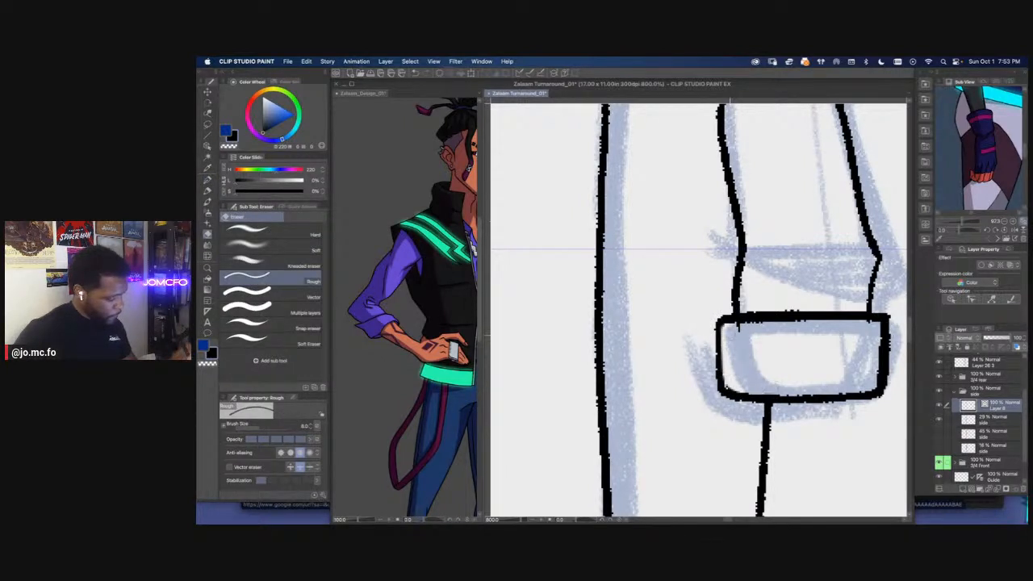
{"action": "left_click_drag", "start_coordinate": [741, 327], "coordinate": [647, 348]}
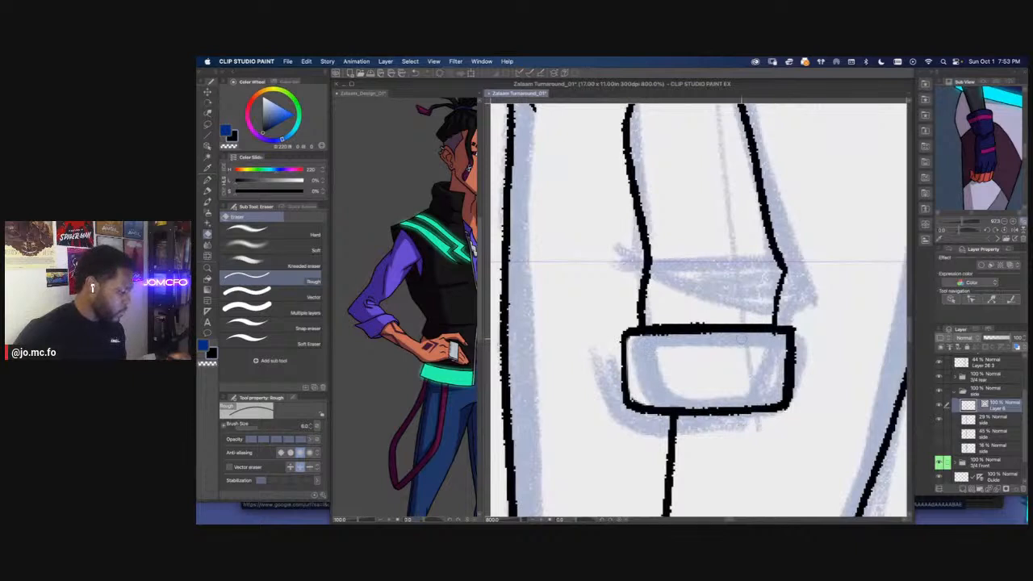
{"action": "left_click_drag", "start_coordinate": [728, 339], "coordinate": [751, 373]}
Ink three bent finger divisions between the knuckles and the block, with short strokes meeting the block's top edge
{"action": "key", "text": "p"}
{"action": "left_click_drag", "start_coordinate": [777, 294], "coordinate": [760, 357]}
{"action": "left_click_drag", "start_coordinate": [730, 309], "coordinate": [721, 350]}
{"action": "left_click_drag", "start_coordinate": [693, 313], "coordinate": [687, 355]}
{"action": "mouse_move", "coordinate": [762, 356]}
{"action": "left_mouse_down"}
{"action": "mouse_move", "coordinate": [759, 377]}
{"action": "mouse_move", "coordinate": [719, 378]}
{"action": "left_mouse_up"}
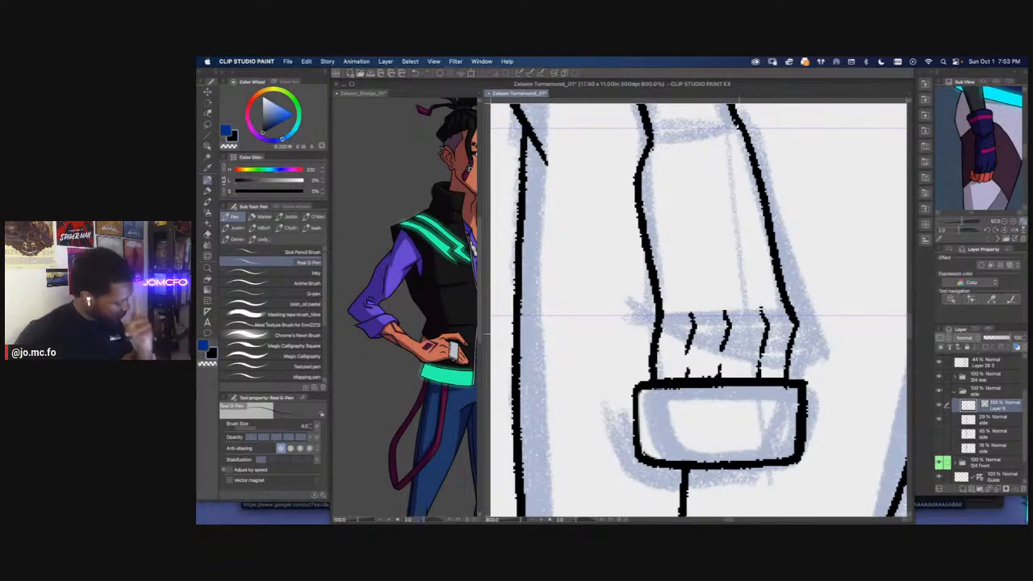
{"action": "scroll", "coordinate": [675, 353], "scroll_direction": "down", "scroll_amount": 2}
{"action": "scroll", "coordinate": [676, 356], "scroll_direction": "up", "scroll_amount": 2}
{"action": "left_click_drag", "start_coordinate": [717, 355], "coordinate": [716, 374]}
{"action": "mouse_move", "coordinate": [643, 386]}
{"action": "left_mouse_down"}
{"action": "mouse_move", "coordinate": [649, 359]}
{"action": "mouse_move", "coordinate": [712, 357]}
{"action": "left_mouse_up"}
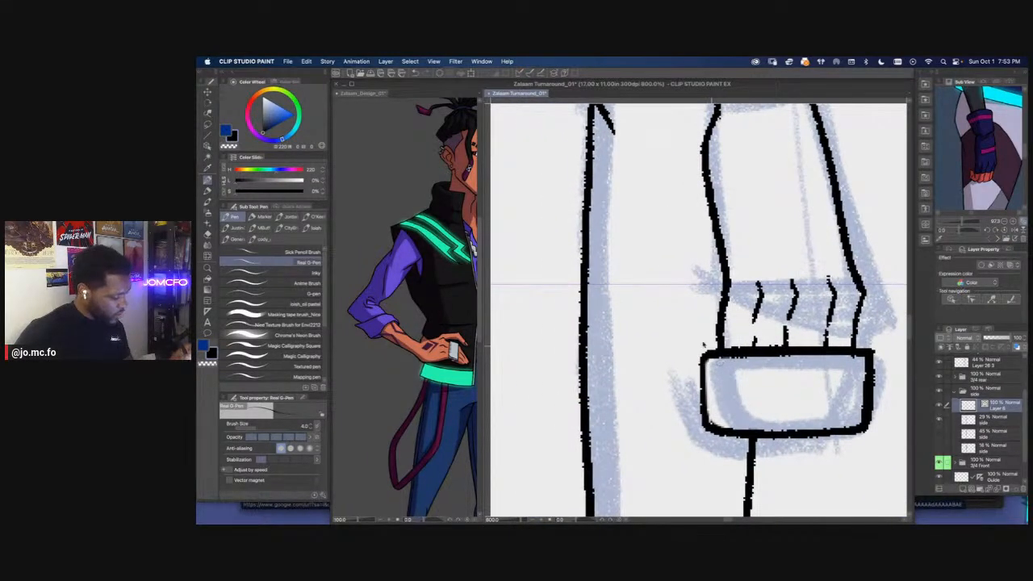
{"action": "scroll", "coordinate": [703, 345], "scroll_direction": "down", "scroll_amount": 5}
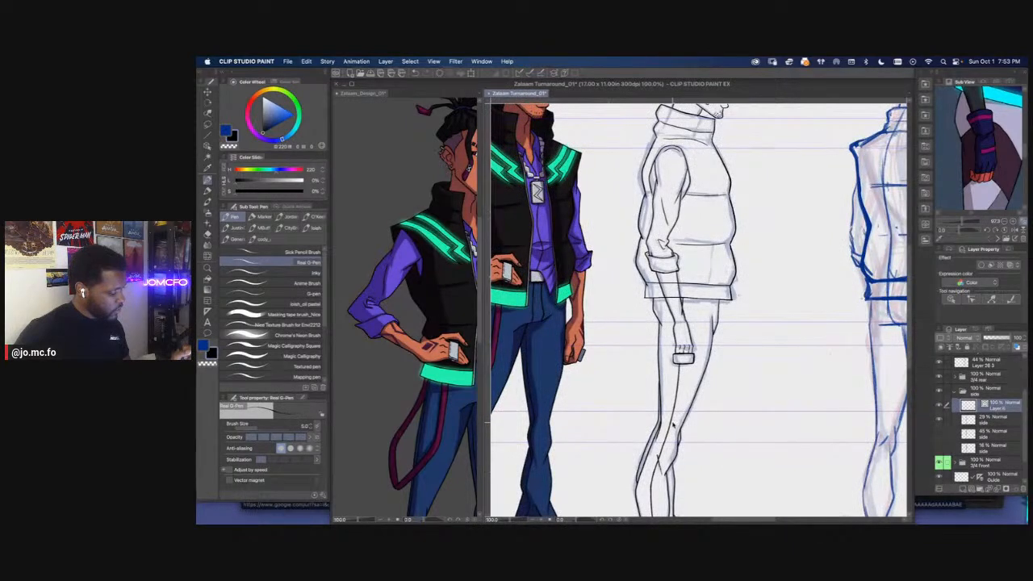
Lasso the rounded block below the fingers, move it up closer to the knuckles and clear the selection
{"action": "scroll", "coordinate": [674, 425], "scroll_direction": "up", "scroll_amount": 4}
{"action": "mouse_move", "coordinate": [683, 329]}
{"action": "left_mouse_down"}
{"action": "mouse_move", "coordinate": [688, 481]}
{"action": "mouse_move", "coordinate": [705, 404]}
{"action": "left_mouse_up"}
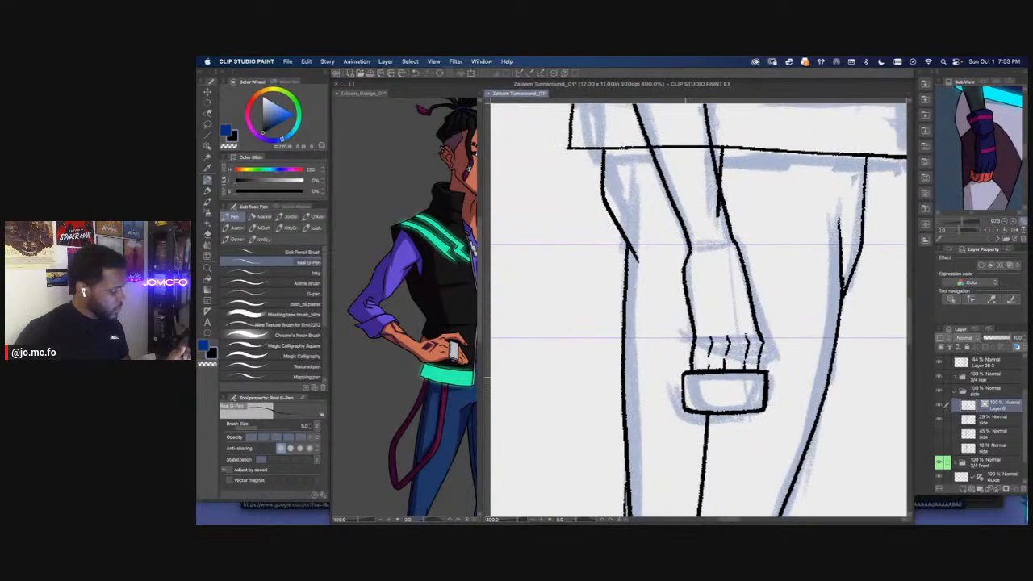
{"action": "key", "text": "m"}
{"action": "mouse_move", "coordinate": [772, 367]}
{"action": "left_mouse_down"}
{"action": "mouse_move", "coordinate": [761, 417]}
{"action": "mouse_move", "coordinate": [739, 414]}
{"action": "mouse_move", "coordinate": [680, 370]}
{"action": "mouse_move", "coordinate": [755, 367]}
{"action": "left_mouse_up"}
{"action": "key", "text": "super+t"}
{"action": "left_click_drag", "start_coordinate": [712, 398], "coordinate": [712, 386]}
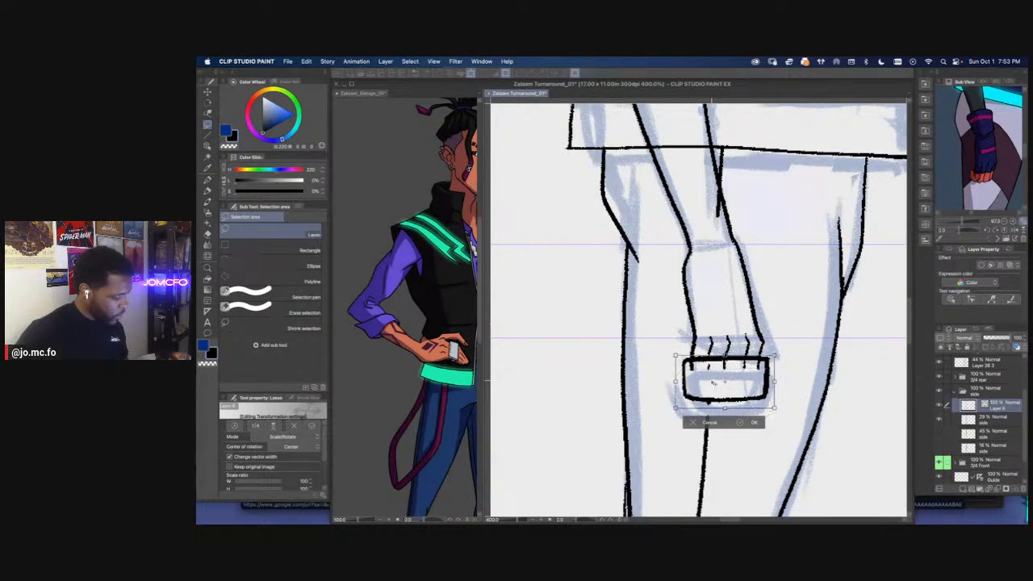
{"action": "key", "text": "Return"}
{"action": "key", "text": "super+d"}
{"action": "key", "text": "e"}
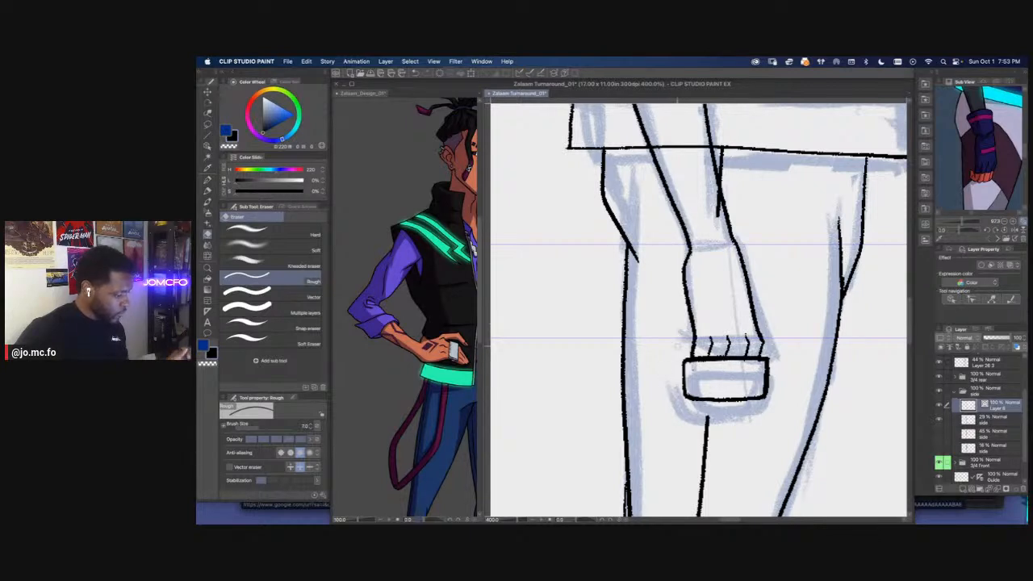
Ink a small rounded fingertip shape wrapping the left end of the block
{"action": "key", "text": "p"}
{"action": "left_click_drag", "start_coordinate": [683, 347], "coordinate": [693, 352]}
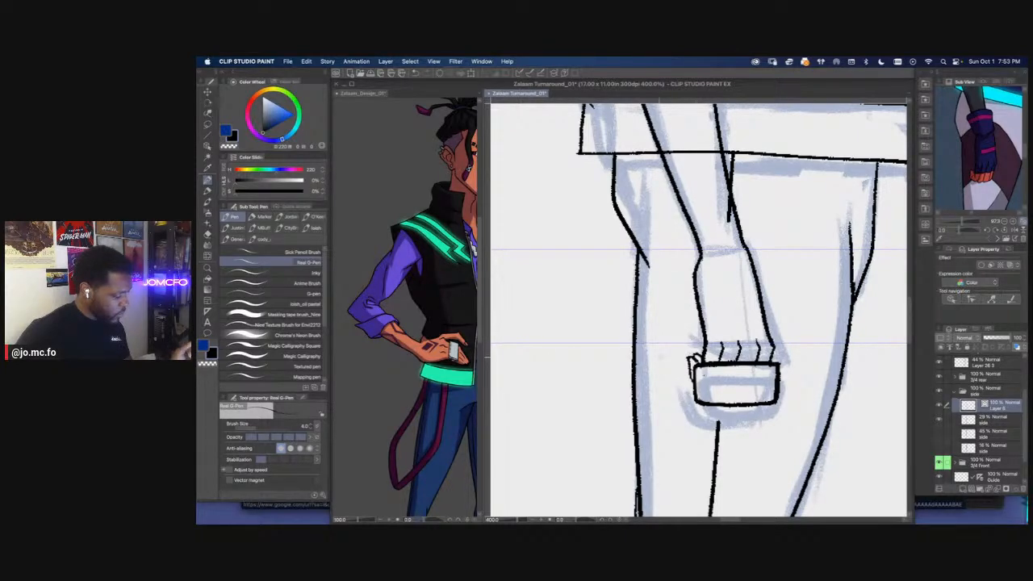
{"action": "scroll", "coordinate": [660, 357], "scroll_direction": "down", "scroll_amount": 3}
{"action": "scroll", "coordinate": [652, 419], "scroll_direction": "up", "scroll_amount": 3}
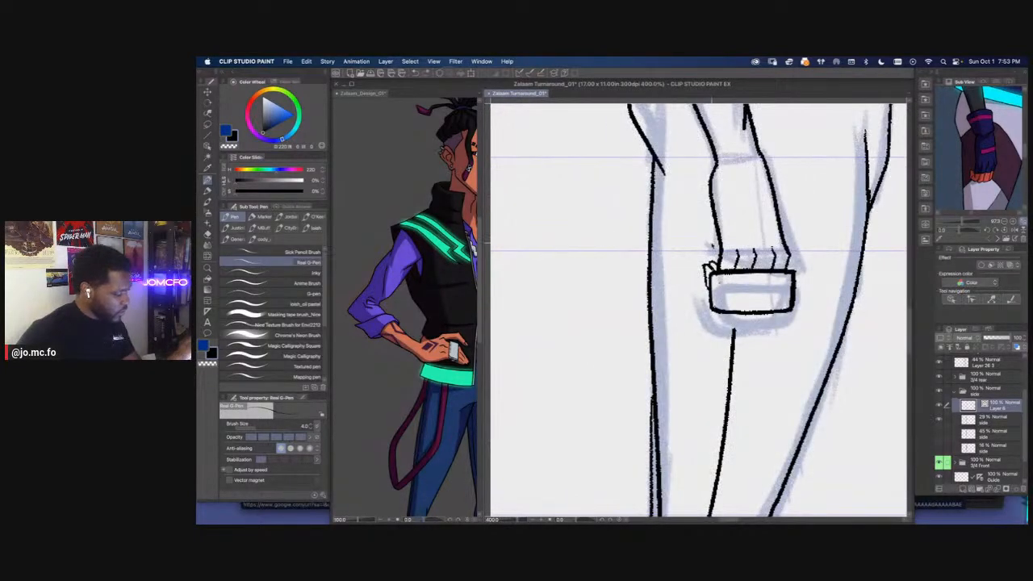
{"action": "scroll", "coordinate": [706, 270], "scroll_direction": "down", "scroll_amount": 4}
{"action": "scroll", "coordinate": [699, 327], "scroll_direction": "up", "scroll_amount": 2}
{"action": "scroll", "coordinate": [694, 325], "scroll_direction": "up", "scroll_amount": 4}
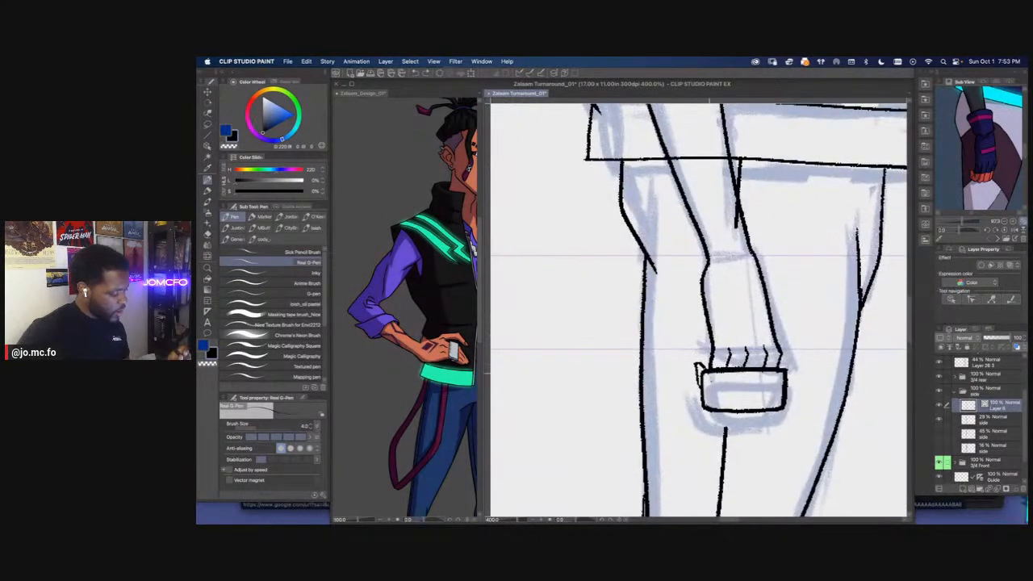
Lasso the block and free-transform it into a shorter shape with its lower edge slanted toward the left
{"action": "key", "text": "m"}
{"action": "mouse_move", "coordinate": [779, 363]}
{"action": "left_mouse_down"}
{"action": "mouse_move", "coordinate": [751, 416]}
{"action": "mouse_move", "coordinate": [702, 415]}
{"action": "mouse_move", "coordinate": [704, 370]}
{"action": "mouse_move", "coordinate": [777, 361]}
{"action": "left_mouse_up"}
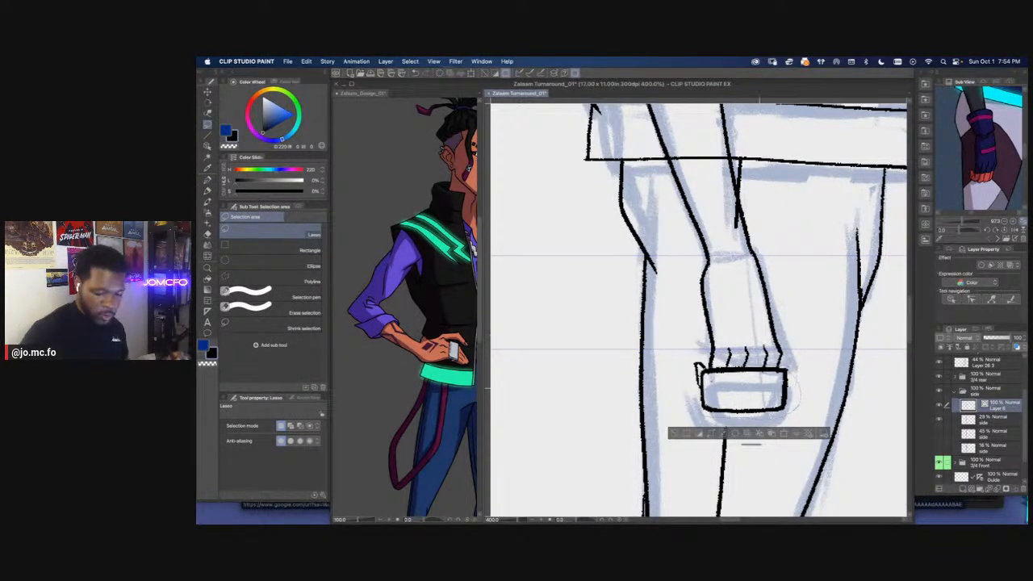
{"action": "key", "text": "super+shift+t"}
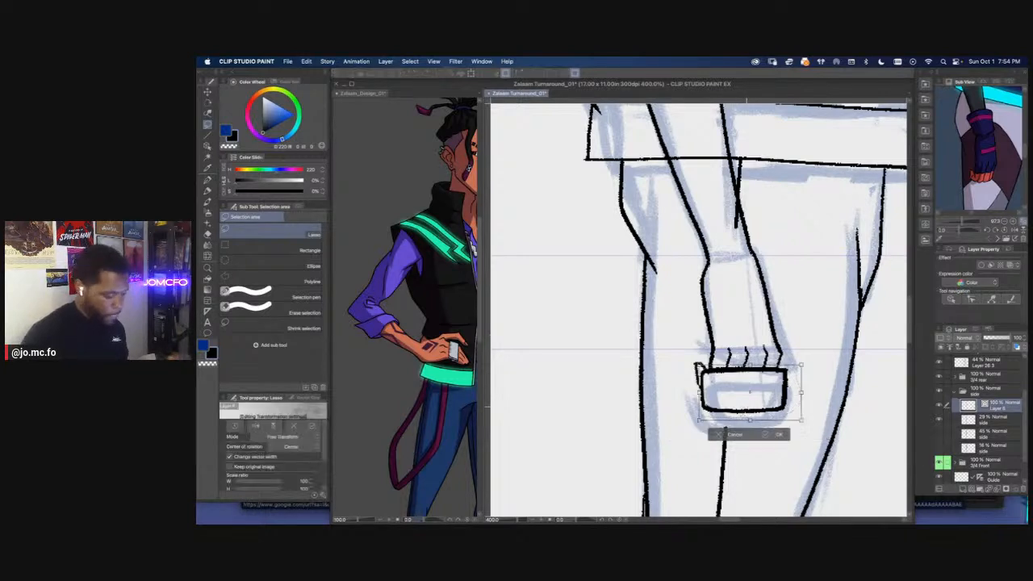
{"action": "left_click_drag", "start_coordinate": [749, 421], "coordinate": [736, 403]}
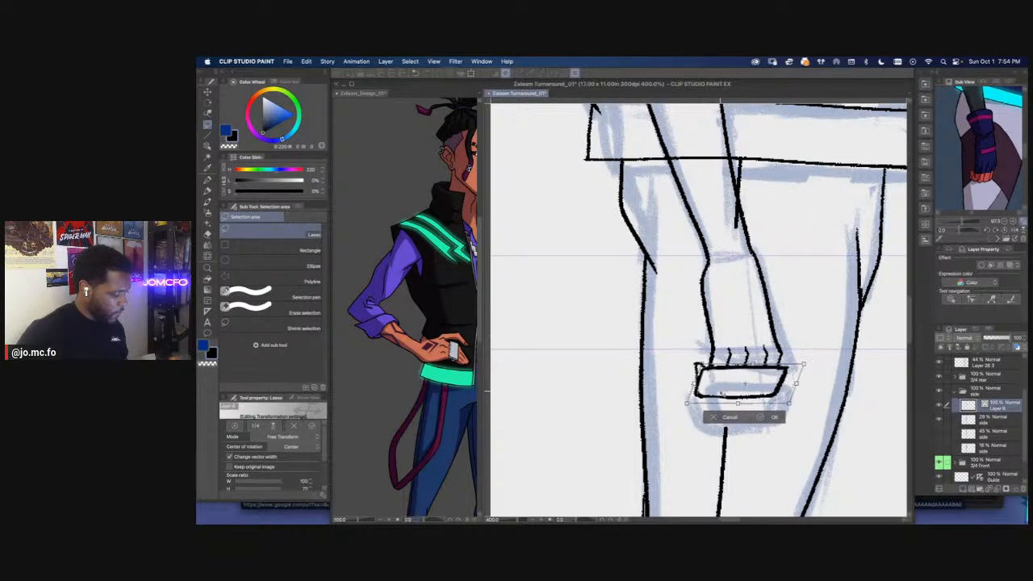
{"action": "key", "text": "Return"}
{"action": "key", "text": "e"}
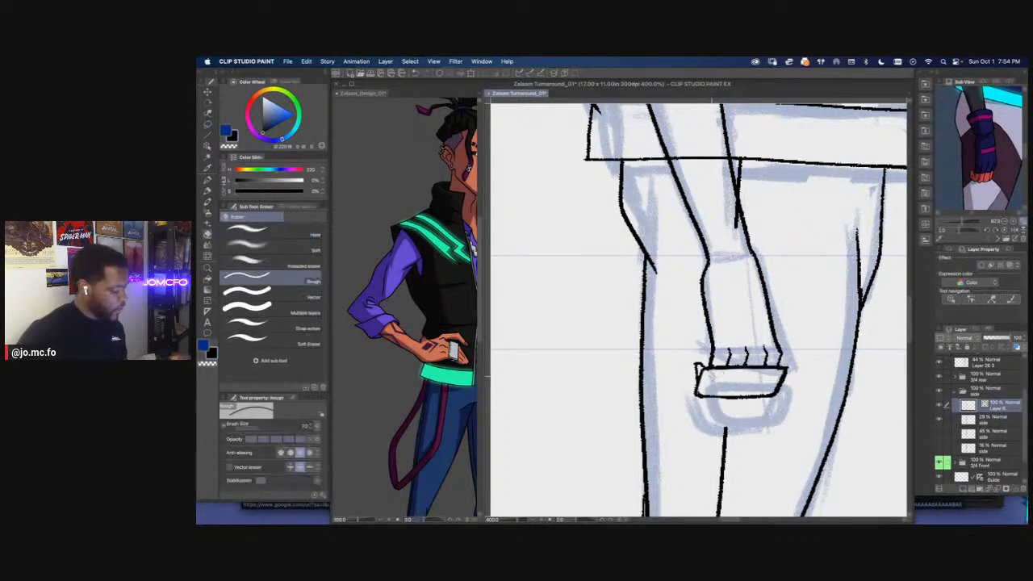
Ink a thin line inside the block, running just below and parallel to its top edge
{"action": "scroll", "coordinate": [759, 387], "scroll_direction": "up", "scroll_amount": 2}
{"action": "key", "text": "p"}
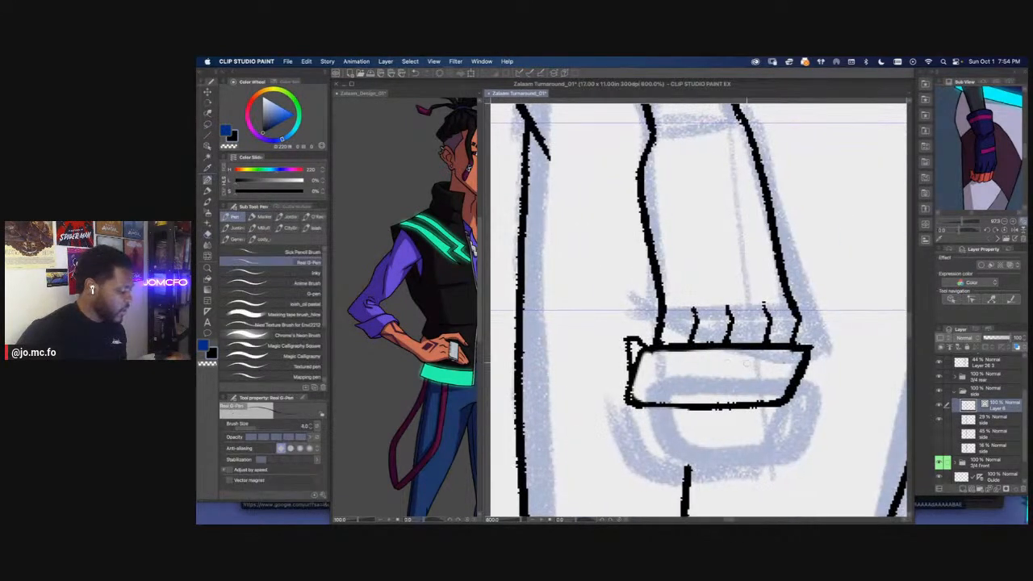
{"action": "left_click_drag", "start_coordinate": [796, 357], "coordinate": [666, 358]}
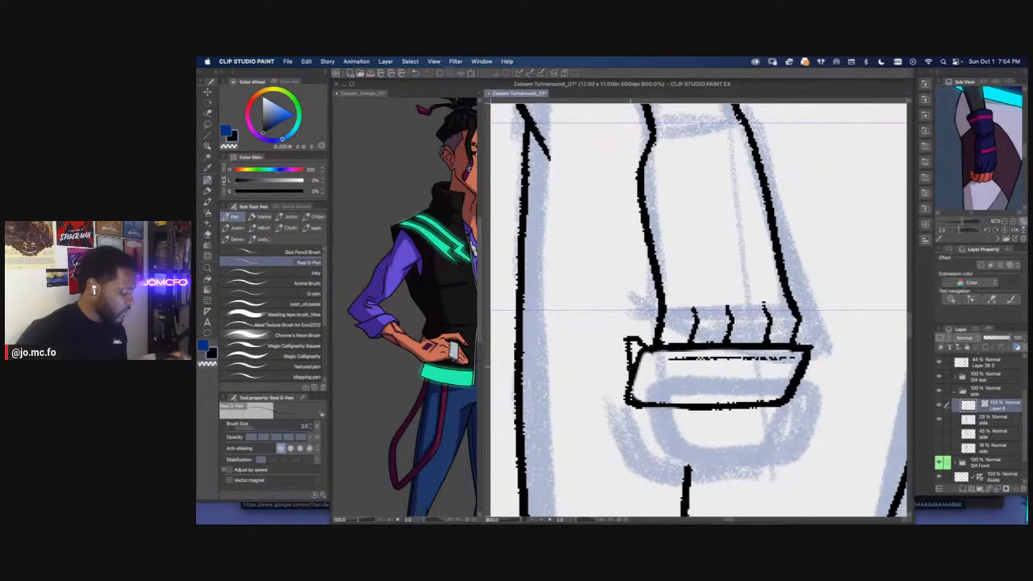
{"action": "scroll", "coordinate": [633, 396], "scroll_direction": "down", "scroll_amount": 3}
{"action": "left_click_drag", "start_coordinate": [607, 423], "coordinate": [672, 445]}
{"action": "scroll", "coordinate": [673, 443], "scroll_direction": "up", "scroll_amount": 1}
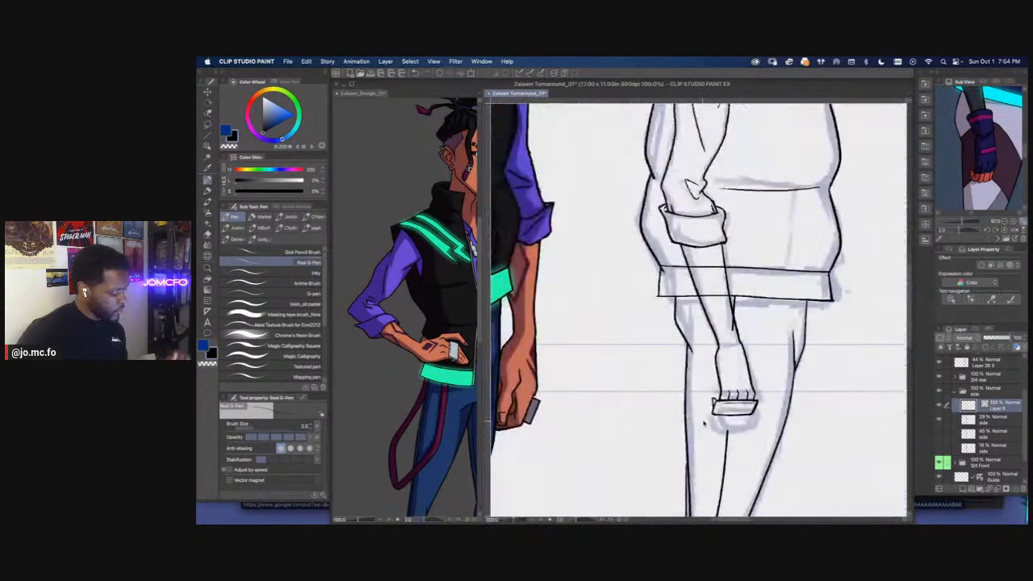
Erase the trouser line end that overshoots into the forearm below the jacket hem
{"action": "scroll", "coordinate": [704, 423], "scroll_direction": "up", "scroll_amount": 1}
{"action": "mouse_move", "coordinate": [742, 361]}
{"action": "left_mouse_down"}
{"action": "mouse_move", "coordinate": [742, 338]}
{"action": "mouse_move", "coordinate": [748, 446]}
{"action": "left_mouse_up"}
{"action": "key", "text": "e"}
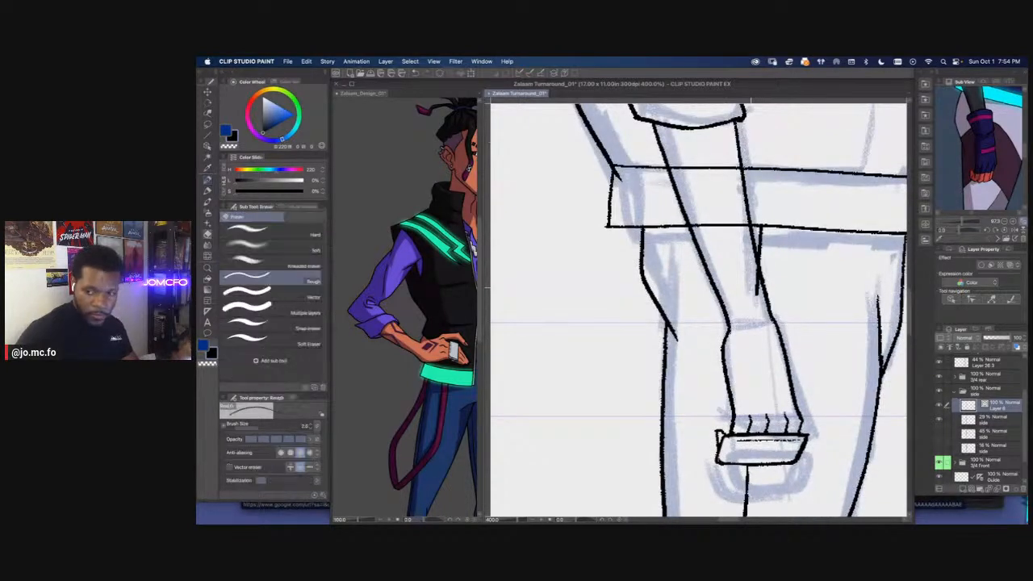
{"action": "left_click_drag", "start_coordinate": [752, 279], "coordinate": [758, 294]}
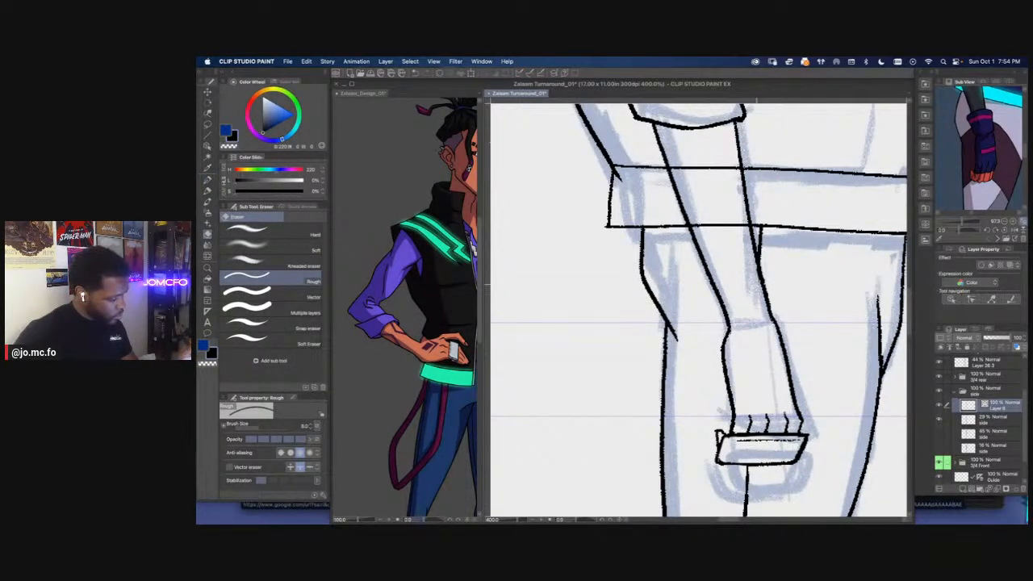
Turn on vector erasing with an eraser size of 10 and save the turnaround file
{"action": "key", "text": "super+0"}
{"action": "key", "text": "super+plus"}
{"action": "key", "text": "super+plus"}
{"action": "key", "text": "super+plus"}
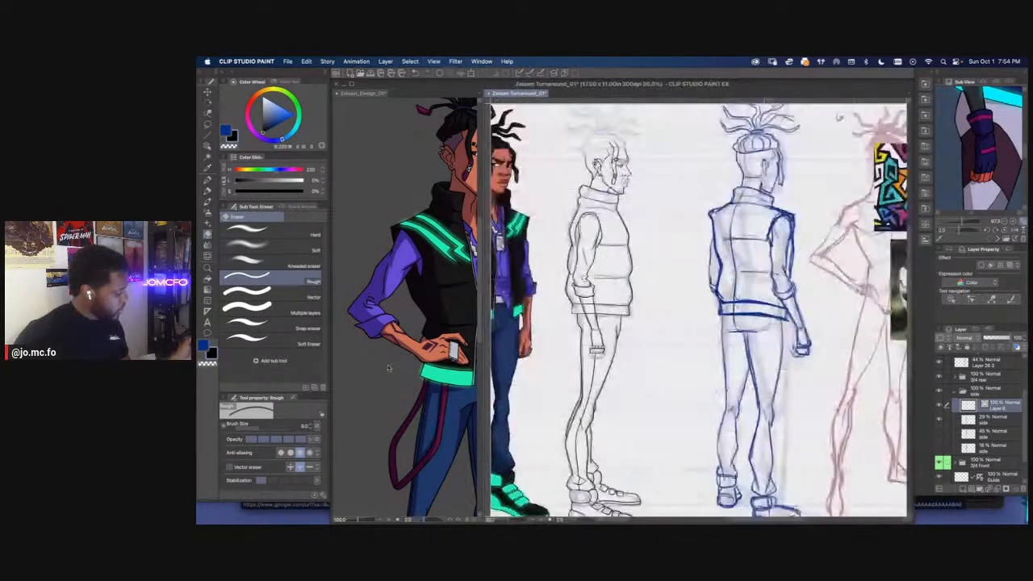
{"action": "left_click_drag", "start_coordinate": [643, 353], "coordinate": [768, 385]}
{"action": "key", "text": "super+plus"}
{"action": "left_click", "coordinate": [229, 467]}
{"action": "key", "text": "bracketright"}
{"action": "key", "text": "bracketright"}
{"action": "key", "text": "bracketright"}
{"action": "scroll", "coordinate": [711, 317], "scroll_direction": "up", "scroll_amount": 10}
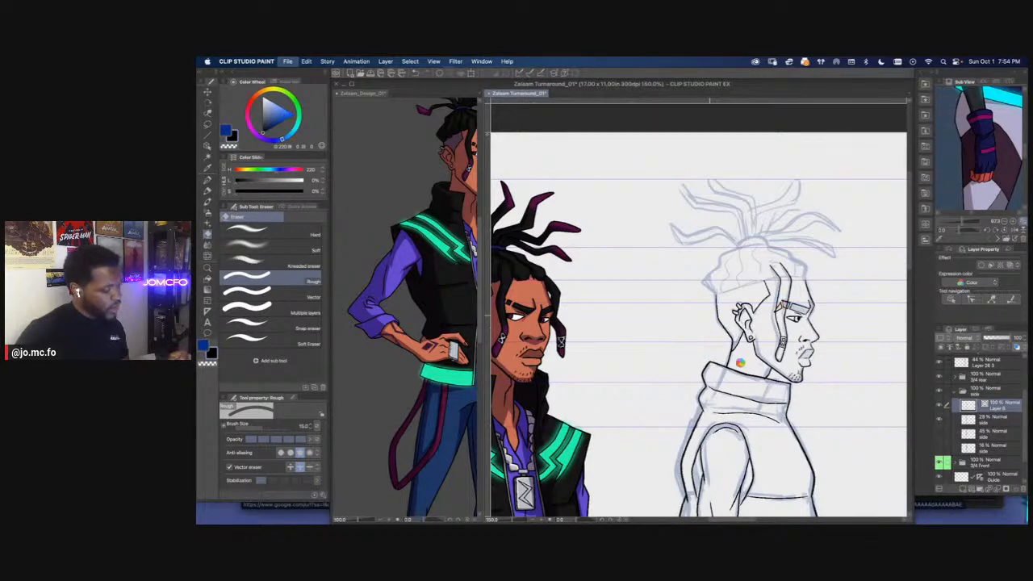
{"action": "key", "text": "super+s"}
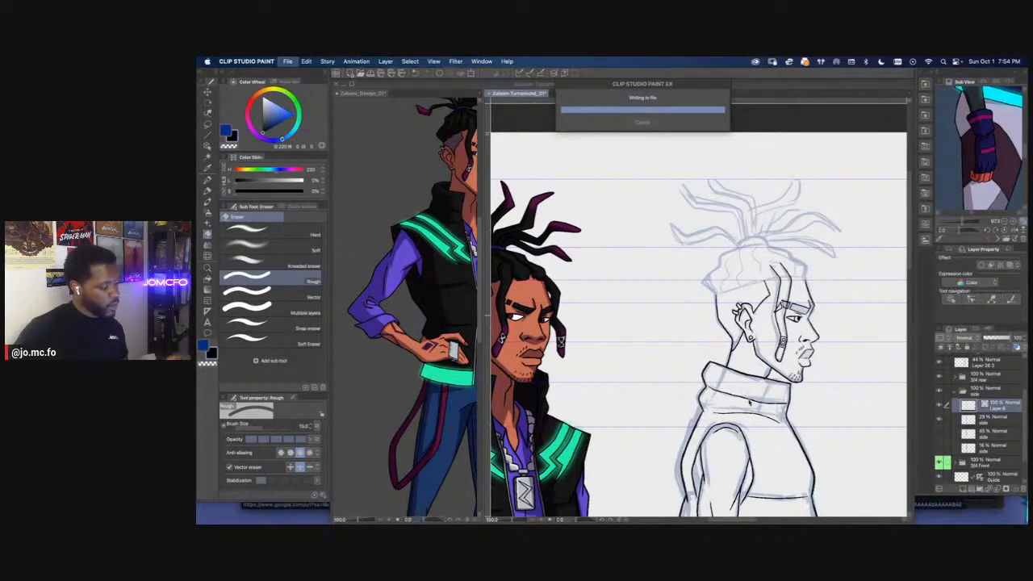
Turn off vector erasing, reduce the eraser size, and ink the sideburn edge down in front of the ear
{"action": "scroll", "coordinate": [750, 404], "scroll_direction": "up", "scroll_amount": 5}
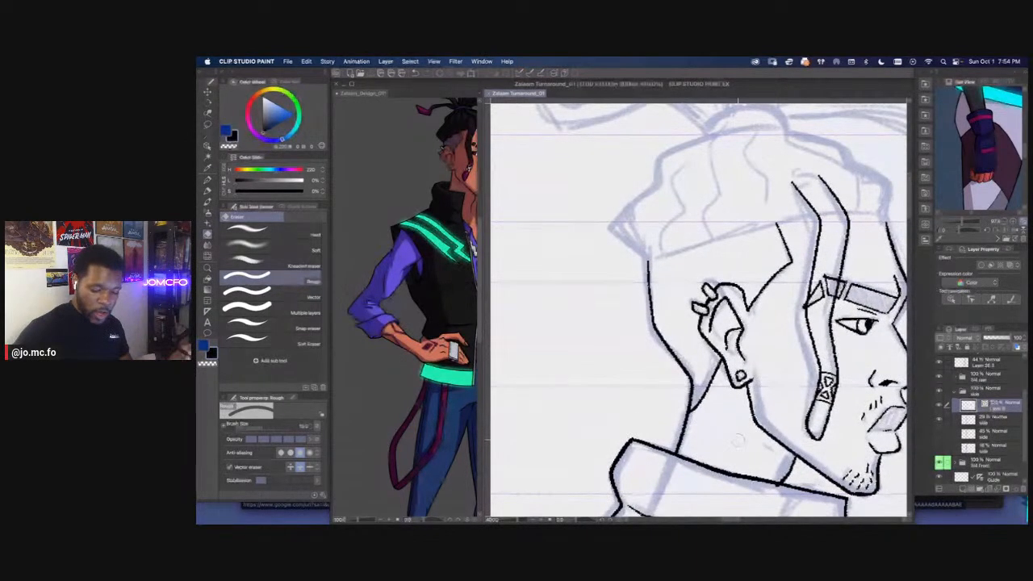
{"action": "left_click", "coordinate": [230, 467]}
{"action": "key", "text": "["}
{"action": "key", "text": "["}
{"action": "key", "text": "["}
{"action": "key", "text": "["}
{"action": "key", "text": "["}
{"action": "key", "text": "["}
{"action": "key", "text": "["}
{"action": "key", "text": "["}
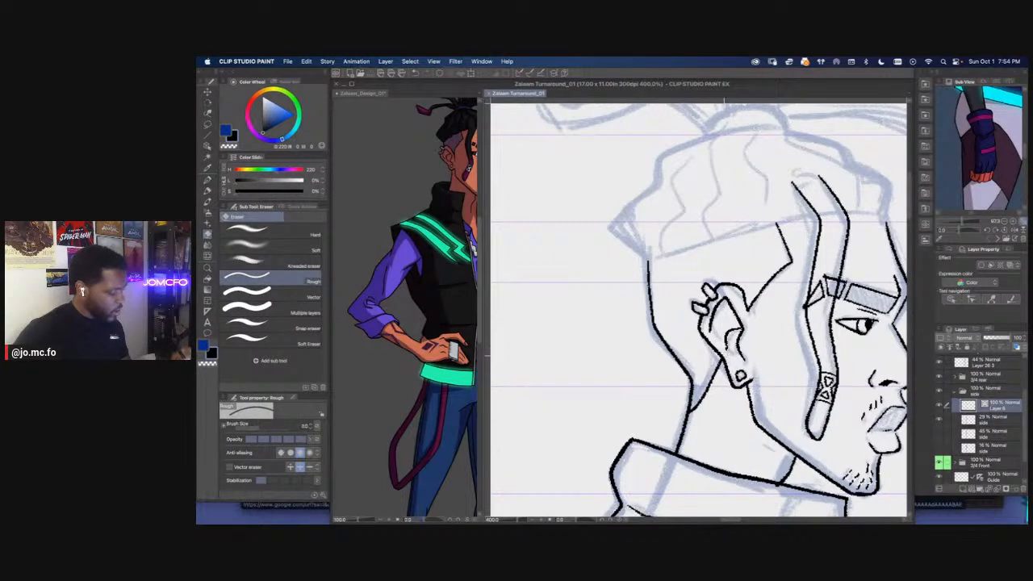
{"action": "key", "text": "p"}
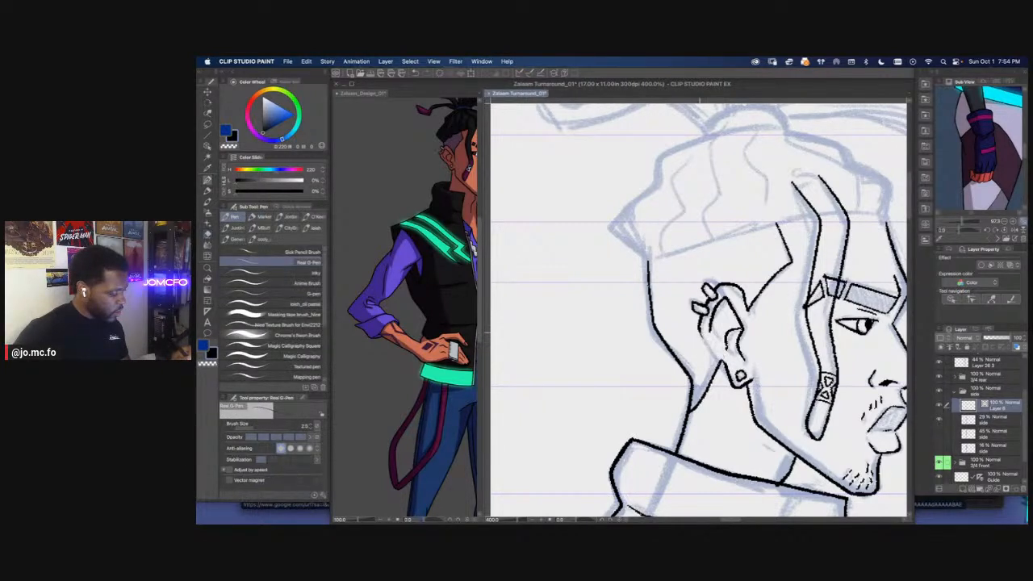
{"action": "left_click_drag", "start_coordinate": [724, 366], "coordinate": [701, 336]}
{"action": "mouse_move", "coordinate": [742, 291]}
{"action": "left_mouse_down"}
{"action": "mouse_move", "coordinate": [754, 321]}
{"action": "mouse_move", "coordinate": [745, 305]}
{"action": "mouse_move", "coordinate": [745, 357]}
{"action": "mouse_move", "coordinate": [751, 308]}
{"action": "mouse_move", "coordinate": [768, 282]}
{"action": "left_mouse_up"}
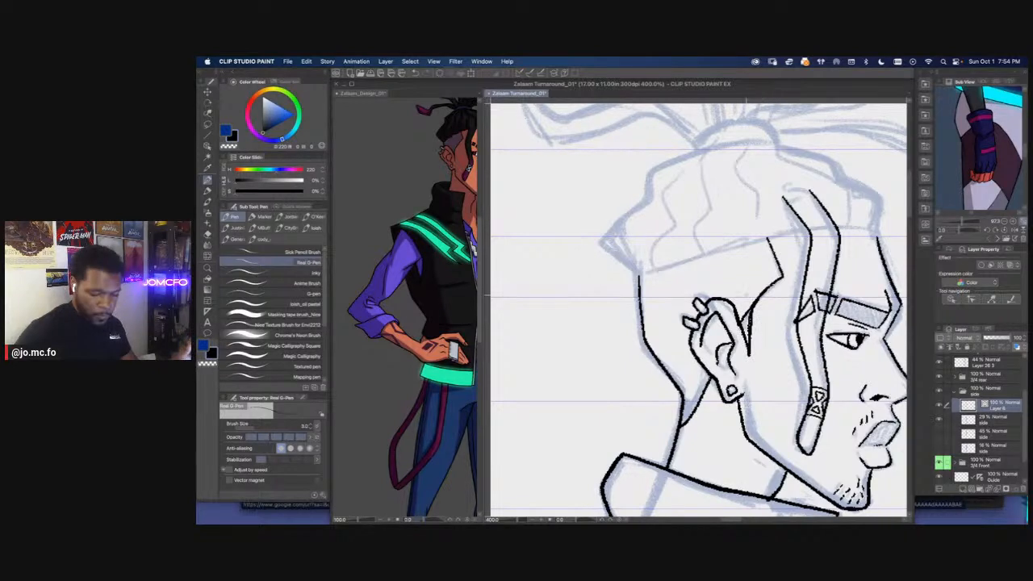
{"action": "key", "text": "e"}
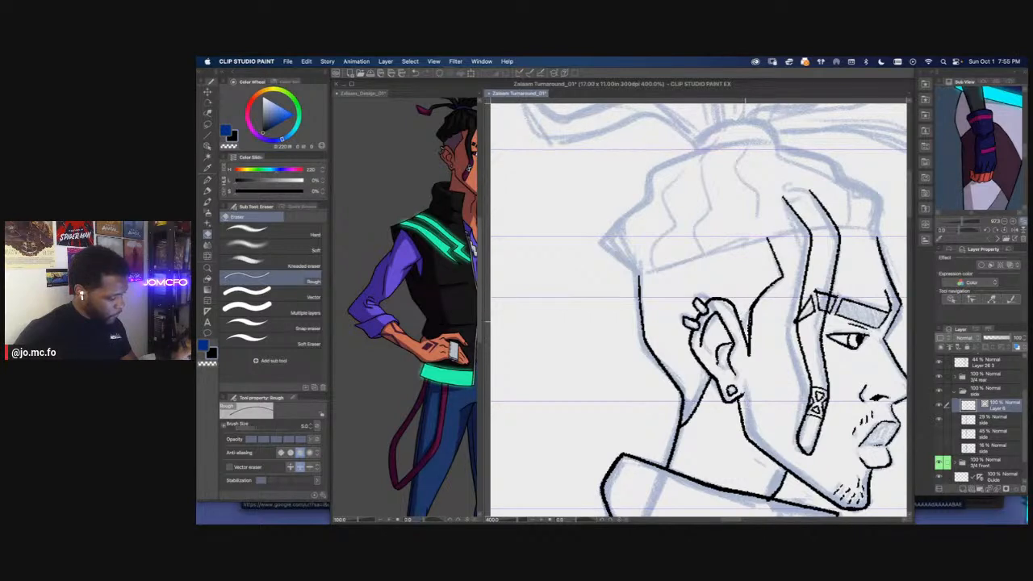
{"action": "key", "text": "p"}
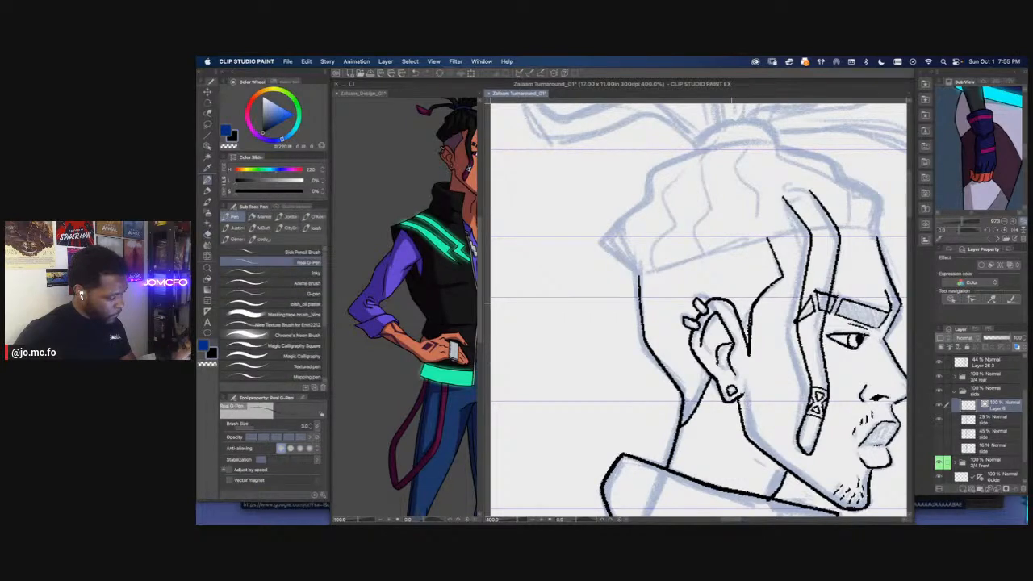
Examine the head and dreadlocks enlarged in the design reference document, and return to the side-view head in the turnaround
{"action": "scroll", "coordinate": [699, 311], "scroll_direction": "up", "scroll_amount": 3}
{"action": "left_click_drag", "start_coordinate": [621, 365], "coordinate": [618, 369]}
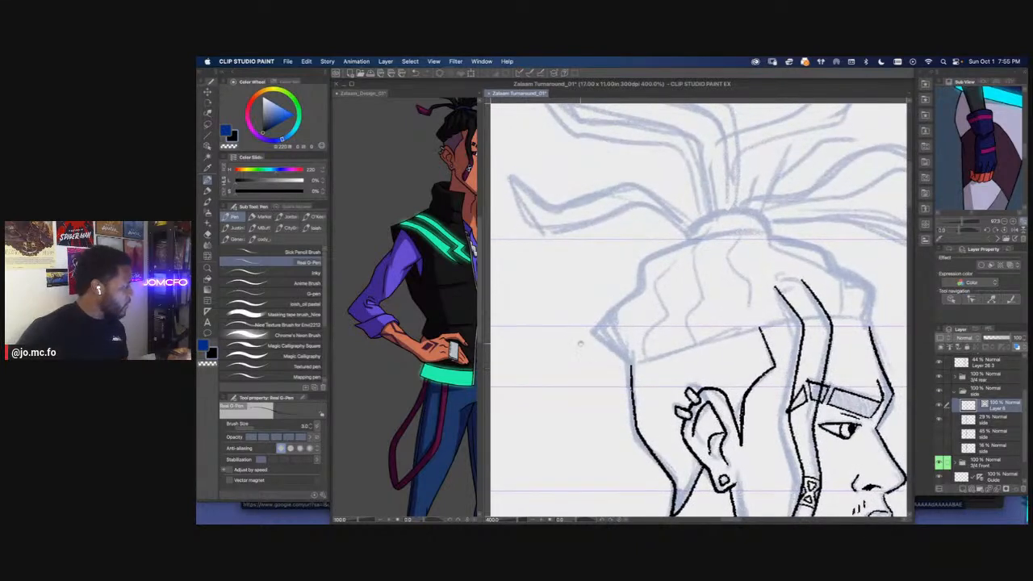
{"action": "left_click_drag", "start_coordinate": [747, 319], "coordinate": [734, 339]}
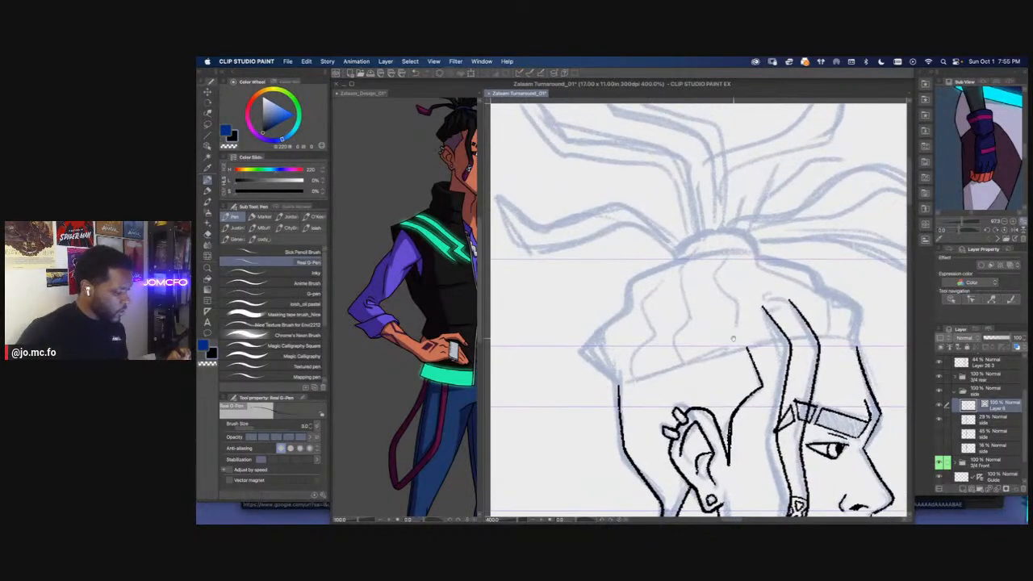
{"action": "left_click", "coordinate": [454, 221]}
{"action": "left_click_drag", "start_coordinate": [454, 221], "coordinate": [415, 351]}
{"action": "key", "text": "super+plus"}
{"action": "left_click_drag", "start_coordinate": [448, 257], "coordinate": [398, 348]}
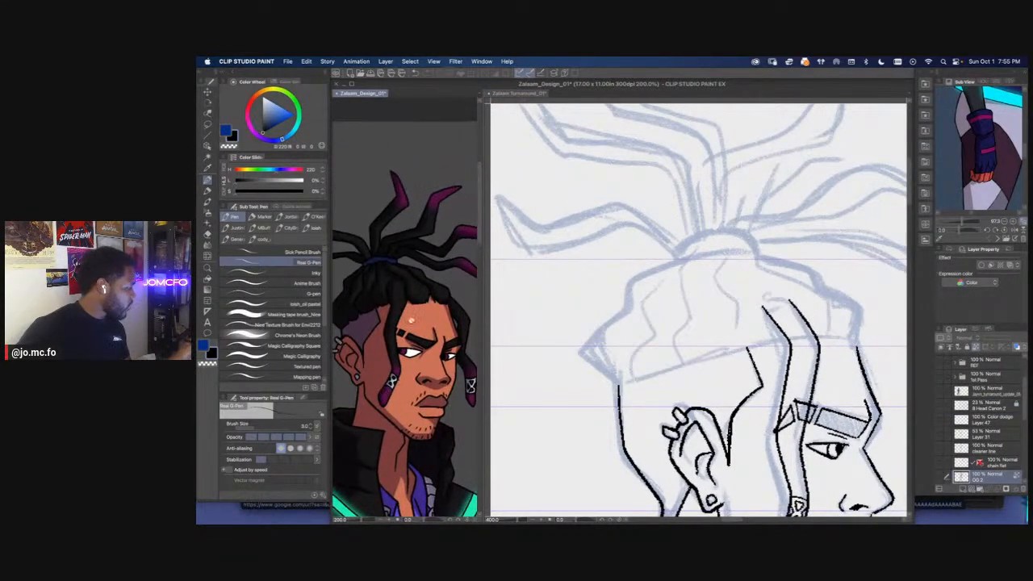
{"action": "key", "text": "p"}
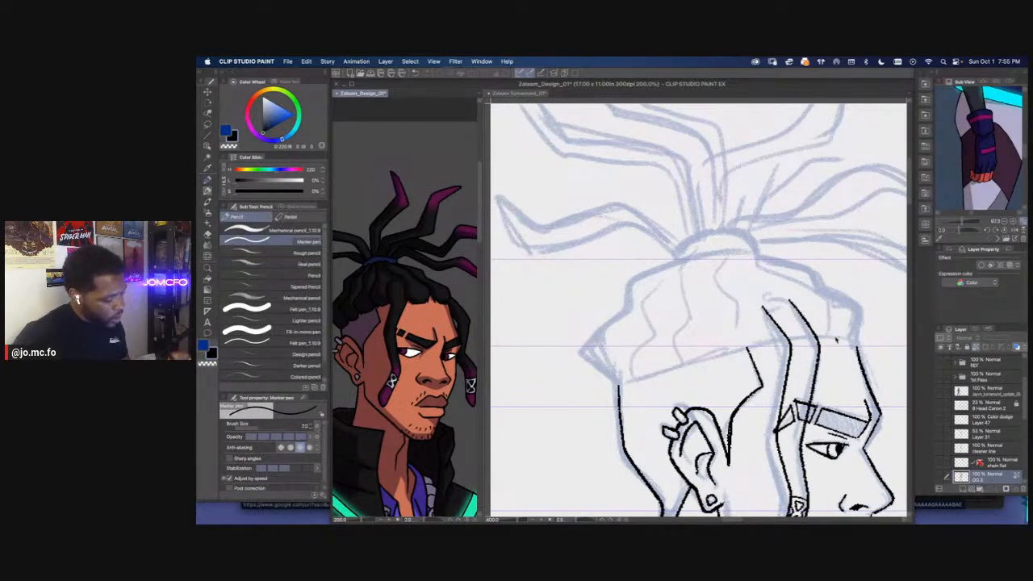
{"action": "left_click", "coordinate": [837, 339]}
{"action": "left_click_drag", "start_coordinate": [837, 340], "coordinate": [807, 330]}
{"action": "left_click_drag", "start_coordinate": [598, 369], "coordinate": [587, 329]}
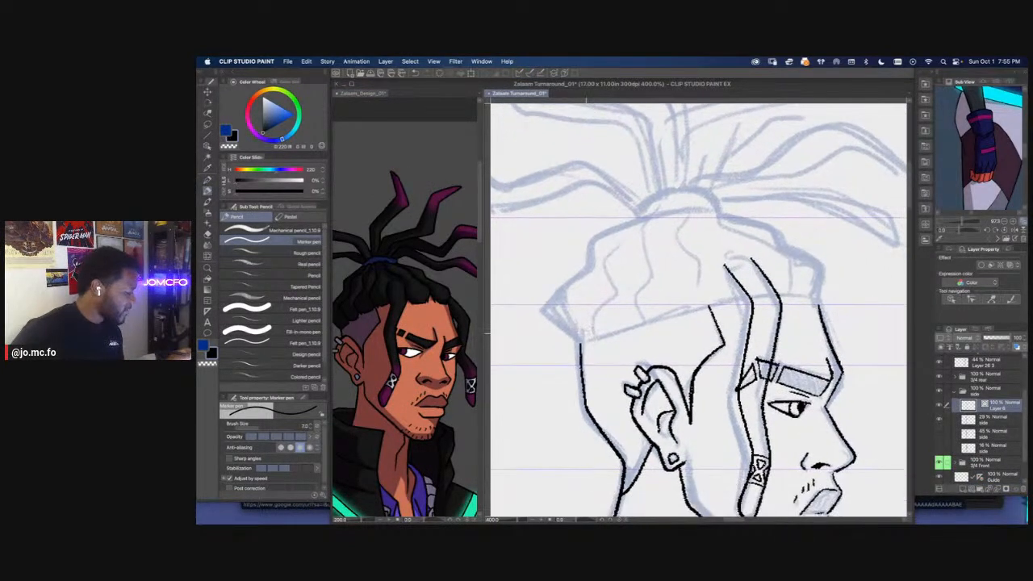
Try to ink the hairline as one curve from the back of the head to the forehead
{"action": "key", "text": "p"}
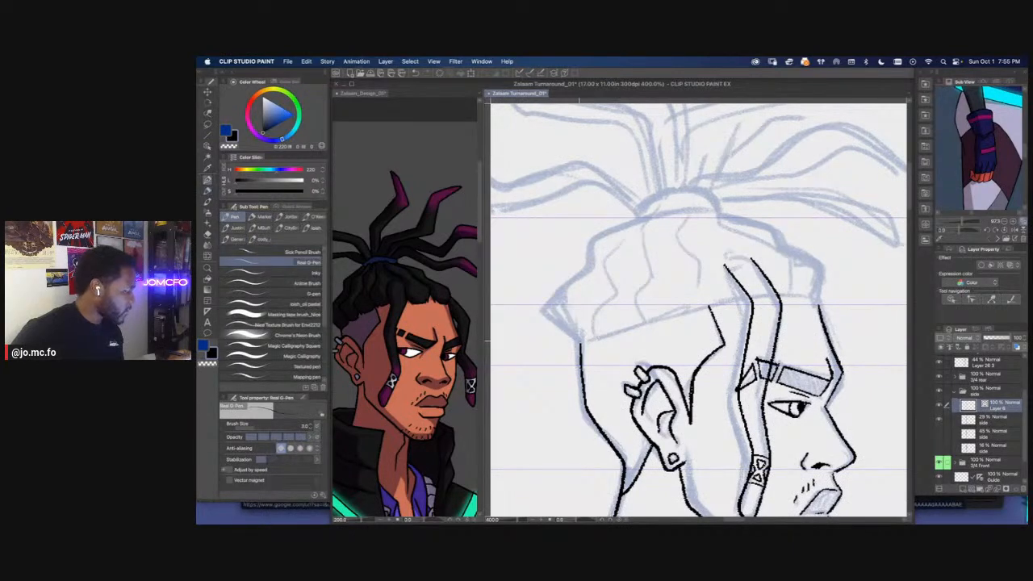
{"action": "mouse_move", "coordinate": [580, 340]}
{"action": "left_mouse_down"}
{"action": "mouse_move", "coordinate": [709, 305]}
{"action": "mouse_move", "coordinate": [824, 303]}
{"action": "left_mouse_up"}
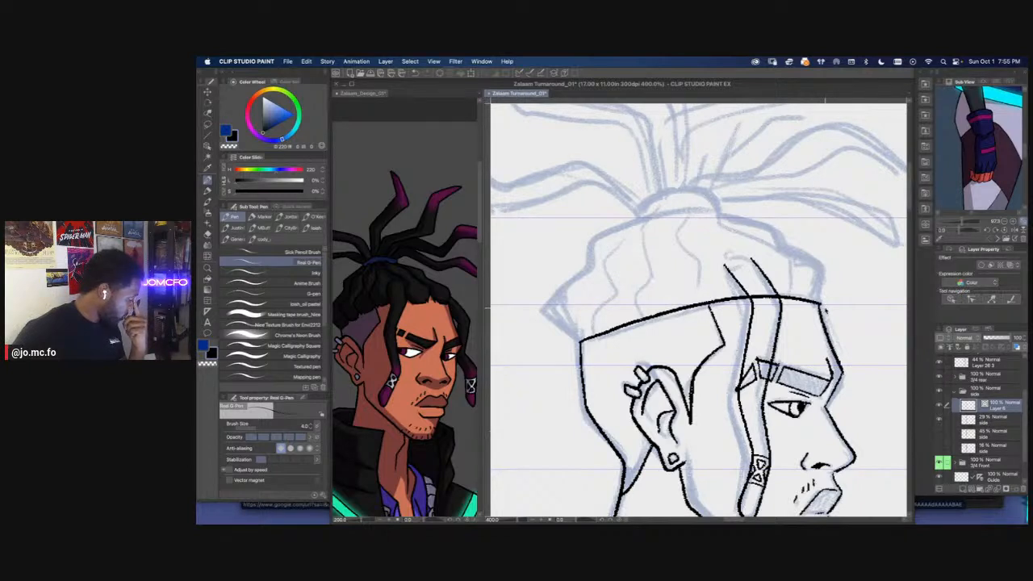
{"action": "key", "text": "super+z"}
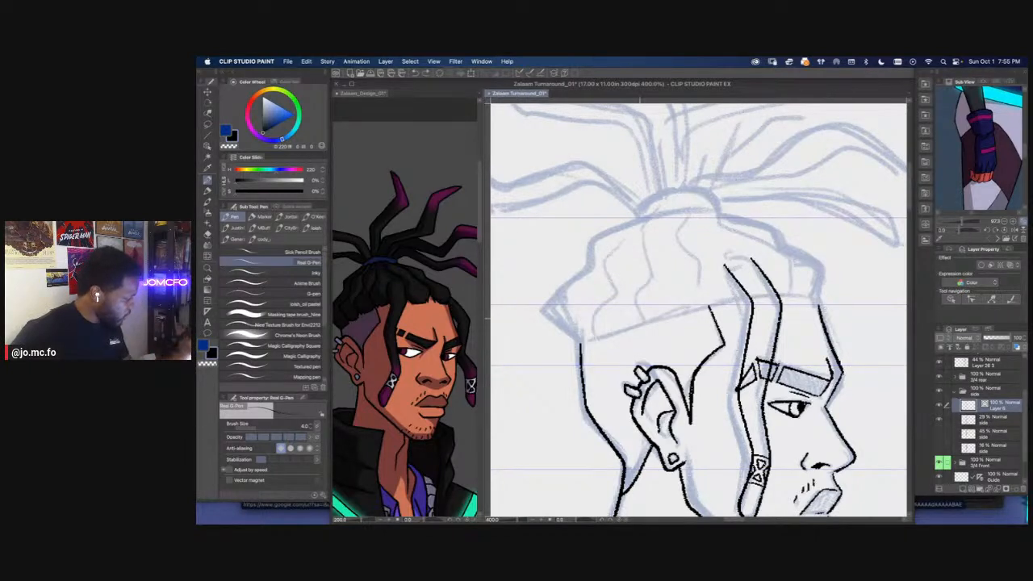
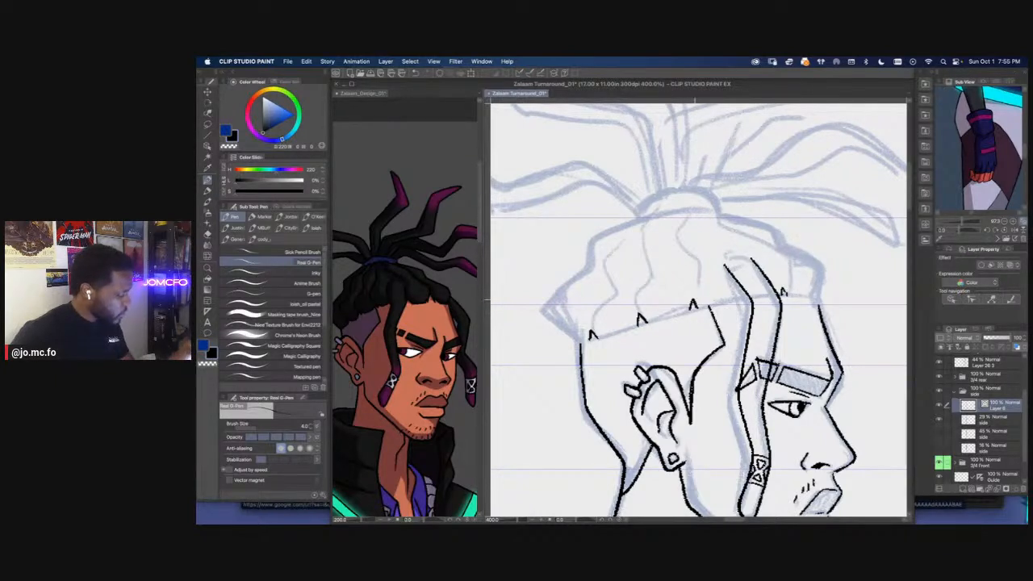
Ink the wavy dreadlock divisions down the scalp and the back outline of the hair over the side-view sketch
{"action": "mouse_move", "coordinate": [692, 278]}
{"action": "left_mouse_down"}
{"action": "mouse_move", "coordinate": [682, 215]}
{"action": "mouse_move", "coordinate": [644, 266]}
{"action": "mouse_move", "coordinate": [635, 316]}
{"action": "mouse_move", "coordinate": [732, 329]}
{"action": "left_mouse_up"}
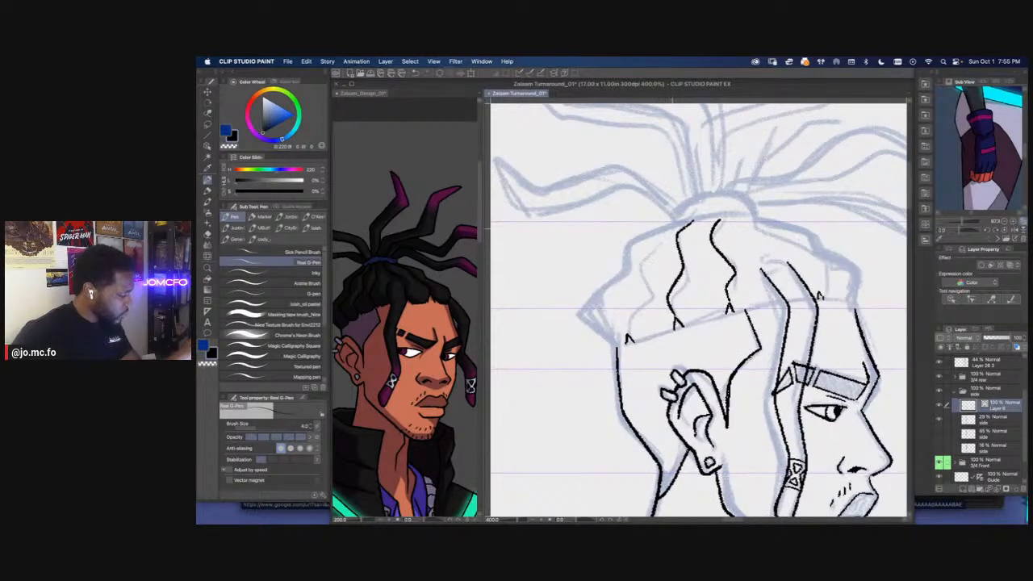
{"action": "mouse_move", "coordinate": [663, 234]}
{"action": "left_mouse_down"}
{"action": "mouse_move", "coordinate": [646, 251]}
{"action": "mouse_move", "coordinate": [641, 294]}
{"action": "mouse_move", "coordinate": [623, 335]}
{"action": "left_mouse_up"}
{"action": "mouse_move", "coordinate": [664, 226]}
{"action": "left_mouse_down"}
{"action": "mouse_move", "coordinate": [627, 244]}
{"action": "mouse_move", "coordinate": [579, 316]}
{"action": "mouse_move", "coordinate": [624, 353]}
{"action": "mouse_move", "coordinate": [671, 355]}
{"action": "left_mouse_up"}
Compare with the design reference, then redraw the hair's pointed back corner as a rounder curve and erase the old point
{"action": "left_click_drag", "start_coordinate": [420, 348], "coordinate": [461, 349]}
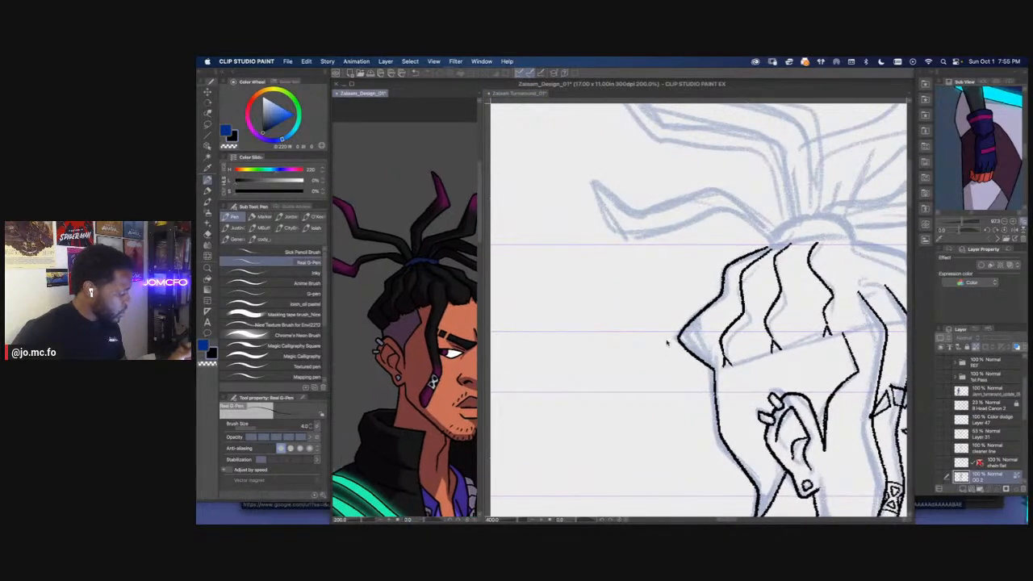
{"action": "left_click", "coordinate": [686, 323]}
{"action": "scroll", "coordinate": [695, 312], "scroll_direction": "up", "scroll_amount": 3}
{"action": "mouse_move", "coordinate": [711, 312]}
{"action": "left_mouse_down"}
{"action": "mouse_move", "coordinate": [684, 349]}
{"action": "mouse_move", "coordinate": [726, 415]}
{"action": "left_mouse_up"}
{"action": "key", "text": "e"}
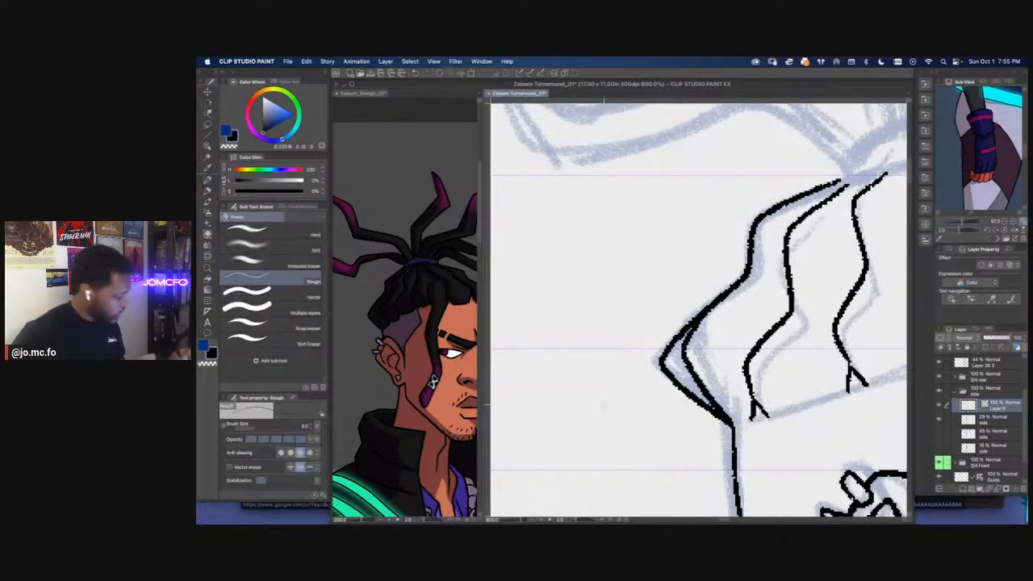
{"action": "left_click_drag", "start_coordinate": [688, 321], "coordinate": [726, 416]}
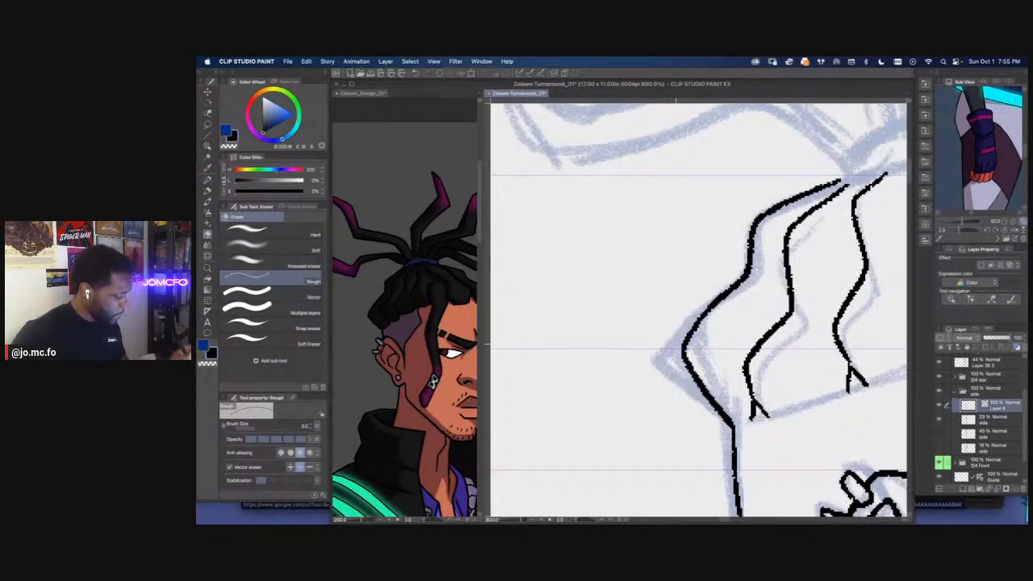
Ink the front hair outline and the dreadlock line beneath it from the hair tie down to the forehead
{"action": "scroll", "coordinate": [677, 333], "scroll_direction": "down", "scroll_amount": 4}
{"action": "left_click_drag", "start_coordinate": [694, 364], "coordinate": [642, 377]}
{"action": "scroll", "coordinate": [703, 346], "scroll_direction": "up", "scroll_amount": 4}
{"action": "left_click_drag", "start_coordinate": [771, 251], "coordinate": [638, 320]}
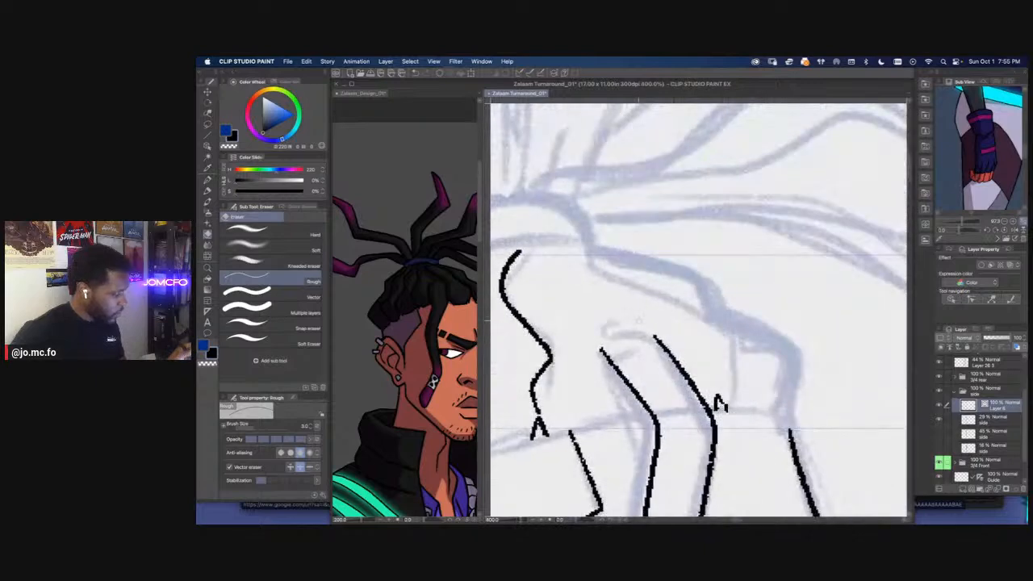
{"action": "key", "text": "p"}
{"action": "mouse_move", "coordinate": [588, 246]}
{"action": "left_mouse_down"}
{"action": "mouse_move", "coordinate": [702, 279]}
{"action": "mouse_move", "coordinate": [725, 310]}
{"action": "mouse_move", "coordinate": [776, 335]}
{"action": "mouse_move", "coordinate": [803, 368]}
{"action": "mouse_move", "coordinate": [785, 413]}
{"action": "left_mouse_up"}
{"action": "scroll", "coordinate": [720, 406], "scroll_direction": "down", "scroll_amount": 4}
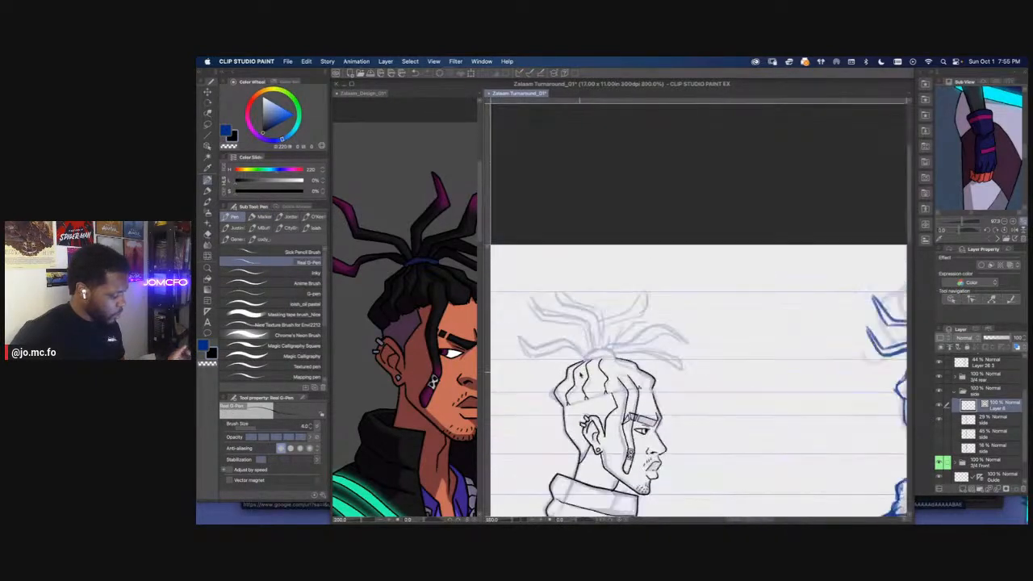
{"action": "scroll", "coordinate": [817, 443], "scroll_direction": "up", "scroll_amount": 4}
{"action": "mouse_move", "coordinate": [817, 442]}
{"action": "left_mouse_down"}
{"action": "mouse_move", "coordinate": [823, 385]}
{"action": "mouse_move", "coordinate": [714, 305]}
{"action": "mouse_move", "coordinate": [666, 292]}
{"action": "left_mouse_up"}
{"action": "scroll", "coordinate": [735, 317], "scroll_direction": "down", "scroll_amount": 2}
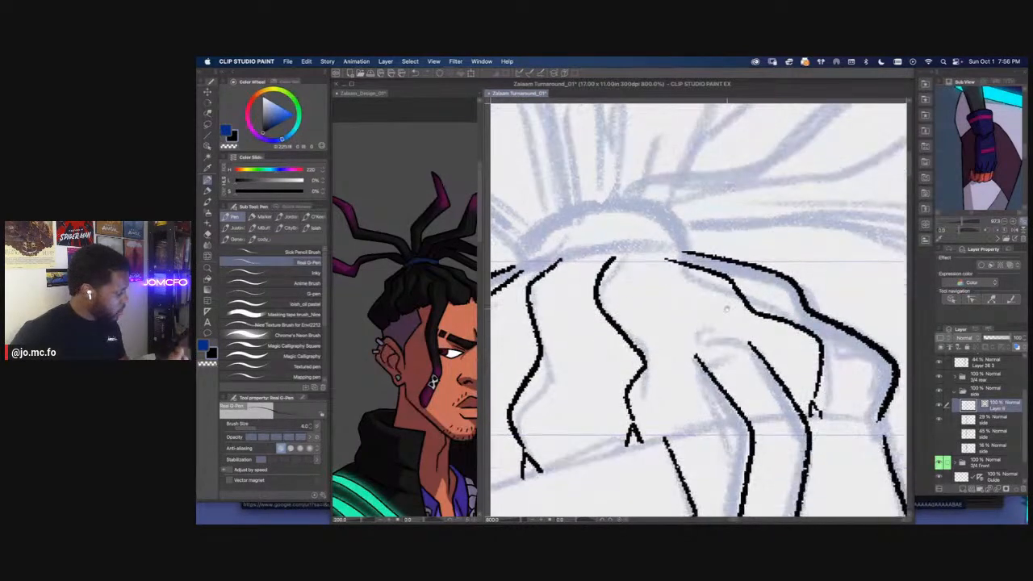
Ink the arched root of the hanging front dreadlock and the short strand line dropping beside it
{"action": "mouse_move", "coordinate": [739, 329]}
{"action": "left_mouse_down"}
{"action": "mouse_move", "coordinate": [706, 326]}
{"action": "mouse_move", "coordinate": [691, 367]}
{"action": "left_mouse_up"}
{"action": "scroll", "coordinate": [691, 366], "scroll_direction": "down", "scroll_amount": 5}
{"action": "mouse_move", "coordinate": [606, 390]}
{"action": "left_mouse_down"}
{"action": "mouse_move", "coordinate": [631, 388]}
{"action": "mouse_move", "coordinate": [633, 406]}
{"action": "mouse_move", "coordinate": [657, 426]}
{"action": "left_mouse_up"}
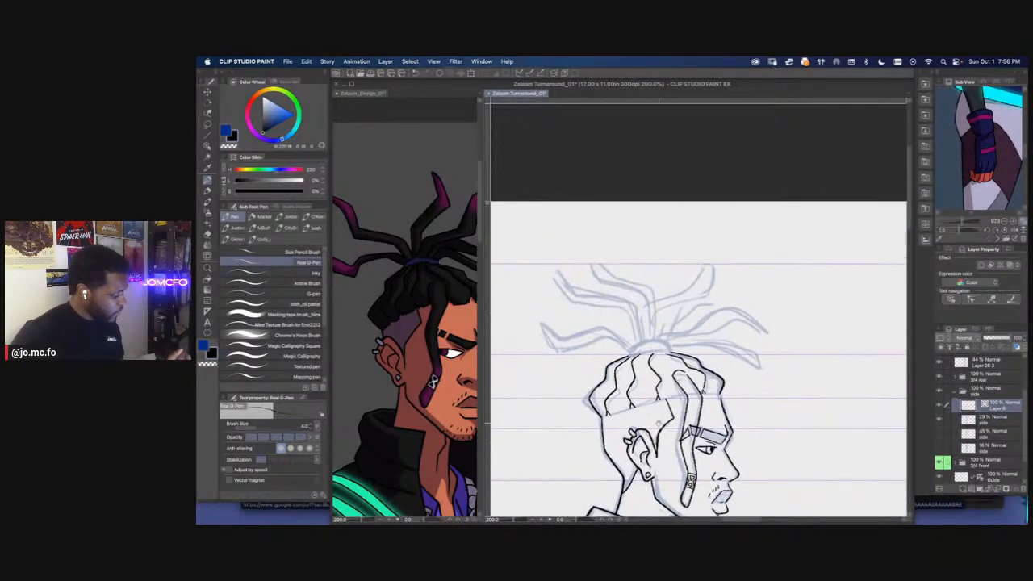
{"action": "scroll", "coordinate": [647, 360], "scroll_direction": "up", "scroll_amount": 5}
{"action": "left_click_drag", "start_coordinate": [649, 361], "coordinate": [628, 274]}
{"action": "left_click_drag", "start_coordinate": [709, 350], "coordinate": [711, 383]}
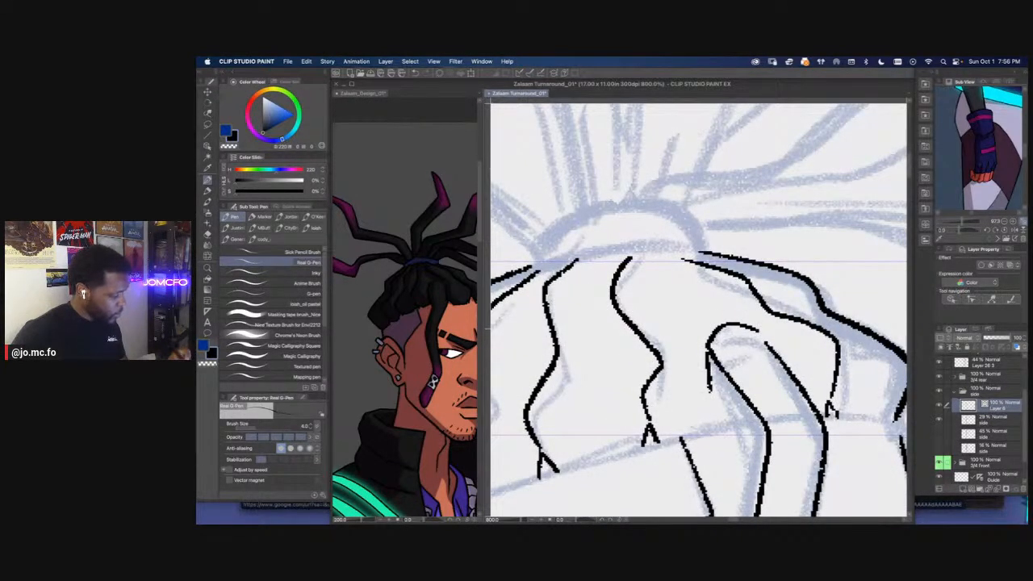
{"action": "left_click_drag", "start_coordinate": [685, 306], "coordinate": [744, 395]}
Ink the hair tie band at the top of the head where the scalp dreadlocks meet
{"action": "mouse_move", "coordinate": [657, 339]}
{"action": "left_mouse_down"}
{"action": "mouse_move", "coordinate": [669, 343]}
{"action": "mouse_move", "coordinate": [641, 340]}
{"action": "left_mouse_up"}
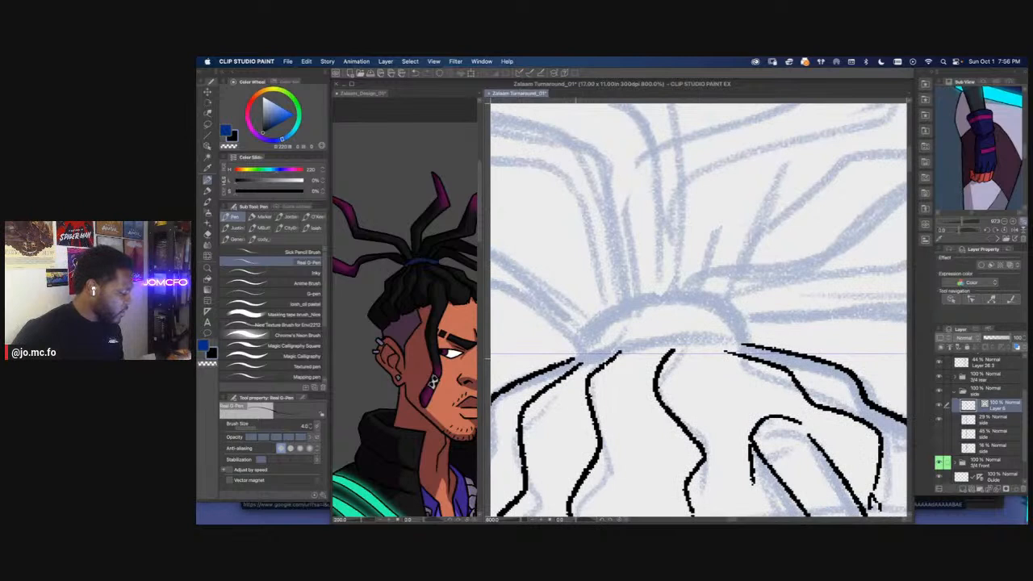
{"action": "mouse_move", "coordinate": [569, 364]}
{"action": "left_mouse_down"}
{"action": "mouse_move", "coordinate": [660, 339]}
{"action": "mouse_move", "coordinate": [746, 349]}
{"action": "mouse_move", "coordinate": [744, 325]}
{"action": "mouse_move", "coordinate": [678, 298]}
{"action": "mouse_move", "coordinate": [586, 330]}
{"action": "mouse_move", "coordinate": [569, 357]}
{"action": "mouse_move", "coordinate": [578, 334]}
{"action": "mouse_move", "coordinate": [678, 299]}
{"action": "mouse_move", "coordinate": [745, 330]}
{"action": "mouse_move", "coordinate": [743, 347]}
{"action": "left_mouse_up"}
{"action": "scroll", "coordinate": [631, 368], "scroll_direction": "down", "scroll_amount": 2}
{"action": "left_click_drag", "start_coordinate": [632, 368], "coordinate": [744, 398]}
Check the dreadlocks in the design reference and ink both edges of the lowest rear dreadlock from its tip to the hair tie
{"action": "left_click", "coordinate": [413, 344]}
{"action": "scroll", "coordinate": [413, 344], "scroll_direction": "down", "scroll_amount": 1}
{"action": "scroll", "coordinate": [426, 363], "scroll_direction": "down", "scroll_amount": 1}
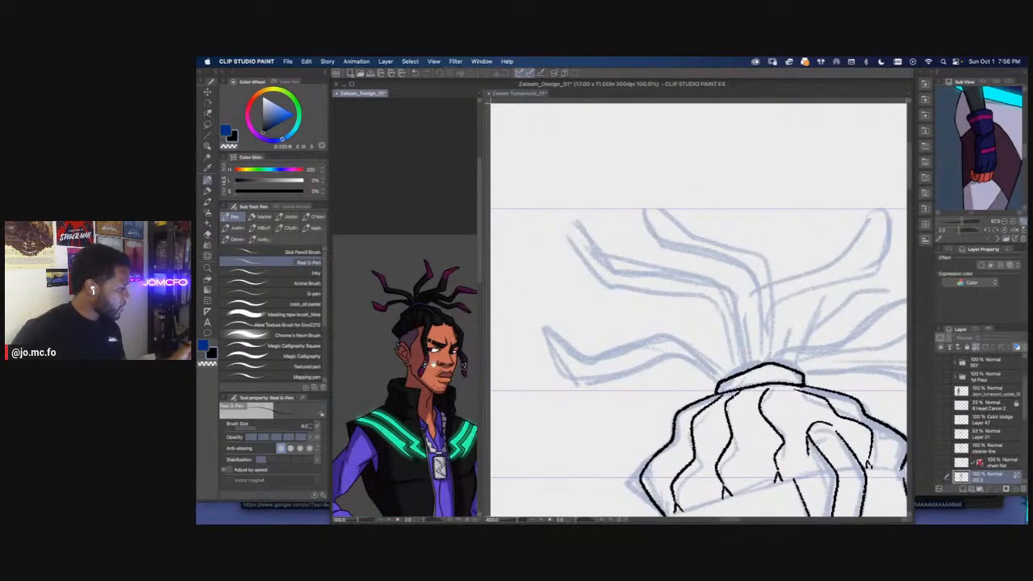
{"action": "left_click", "coordinate": [726, 378]}
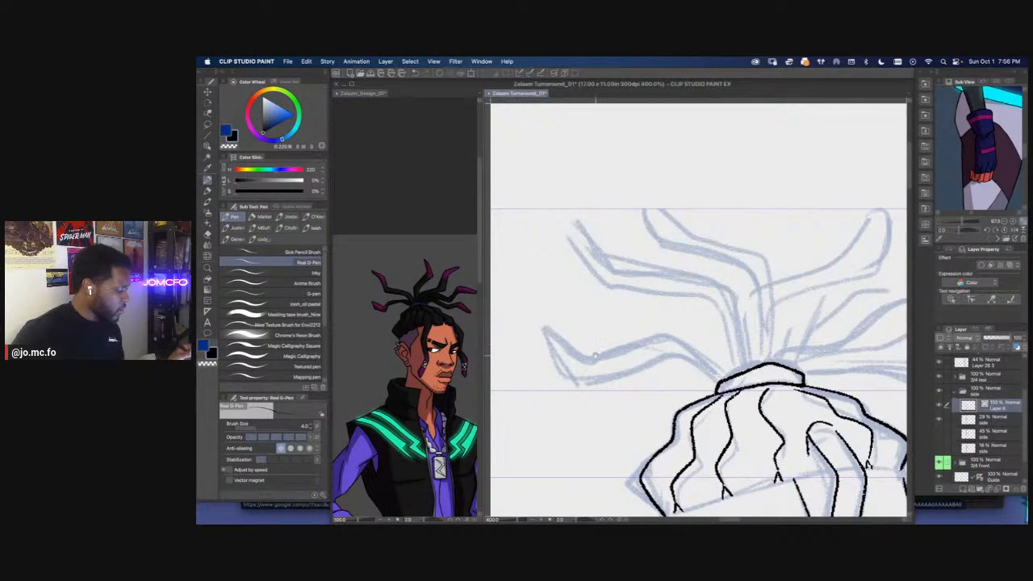
{"action": "left_click_drag", "start_coordinate": [594, 355], "coordinate": [642, 353]}
{"action": "mouse_move", "coordinate": [595, 329]}
{"action": "left_mouse_down"}
{"action": "mouse_move", "coordinate": [634, 357]}
{"action": "mouse_move", "coordinate": [712, 334]}
{"action": "mouse_move", "coordinate": [777, 376]}
{"action": "left_mouse_up"}
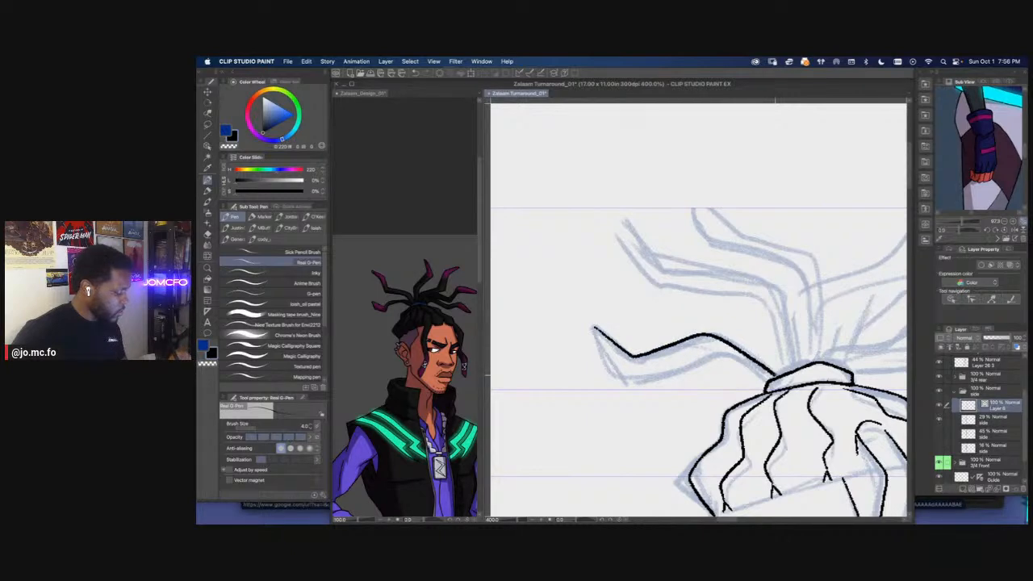
{"action": "mouse_move", "coordinate": [592, 329]}
{"action": "left_mouse_down"}
{"action": "mouse_move", "coordinate": [609, 365]}
{"action": "mouse_move", "coordinate": [643, 379]}
{"action": "mouse_move", "coordinate": [687, 354]}
{"action": "mouse_move", "coordinate": [771, 378]}
{"action": "left_mouse_up"}
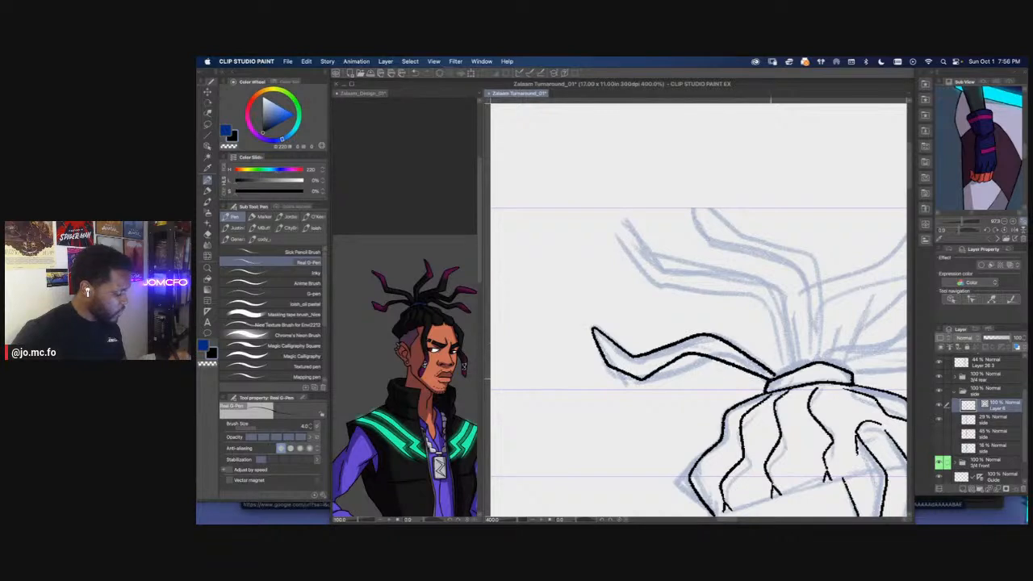
{"action": "left_click_drag", "start_coordinate": [642, 370], "coordinate": [617, 379]}
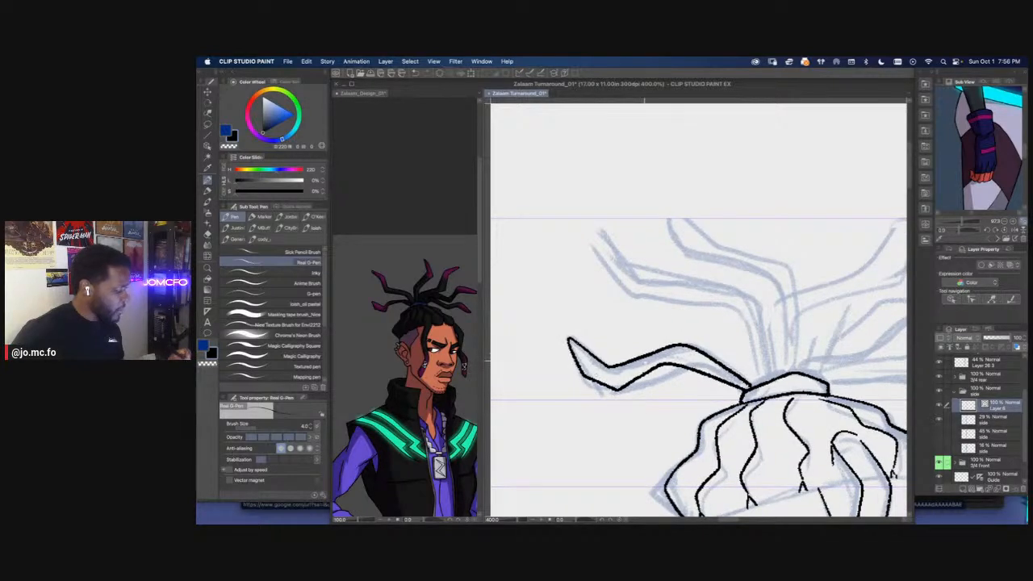
{"action": "left_click_drag", "start_coordinate": [524, 353], "coordinate": [521, 358]}
{"action": "scroll", "coordinate": [566, 380], "scroll_direction": "down", "scroll_amount": 3}
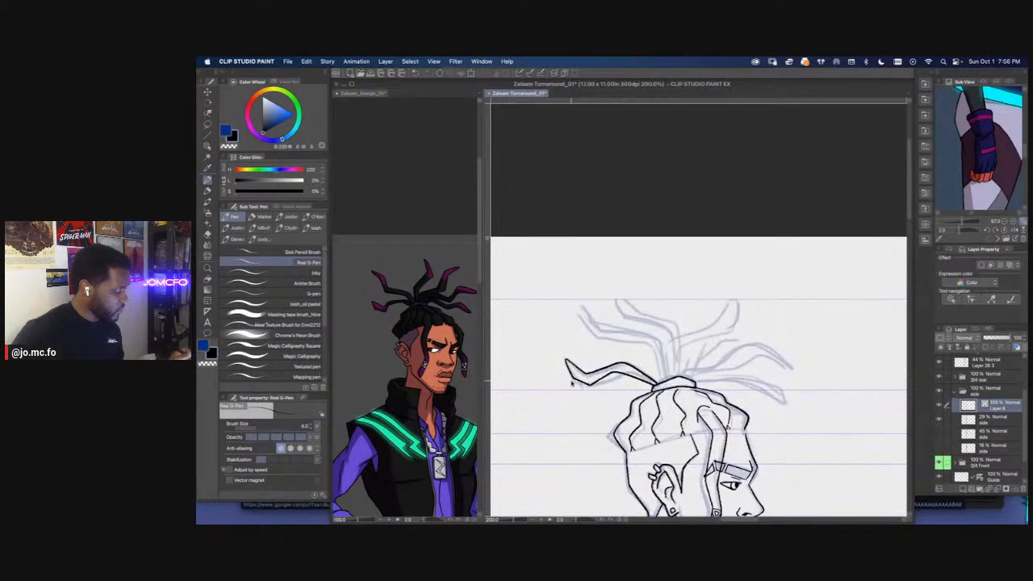
{"action": "scroll", "coordinate": [572, 384], "scroll_direction": "up", "scroll_amount": 3}
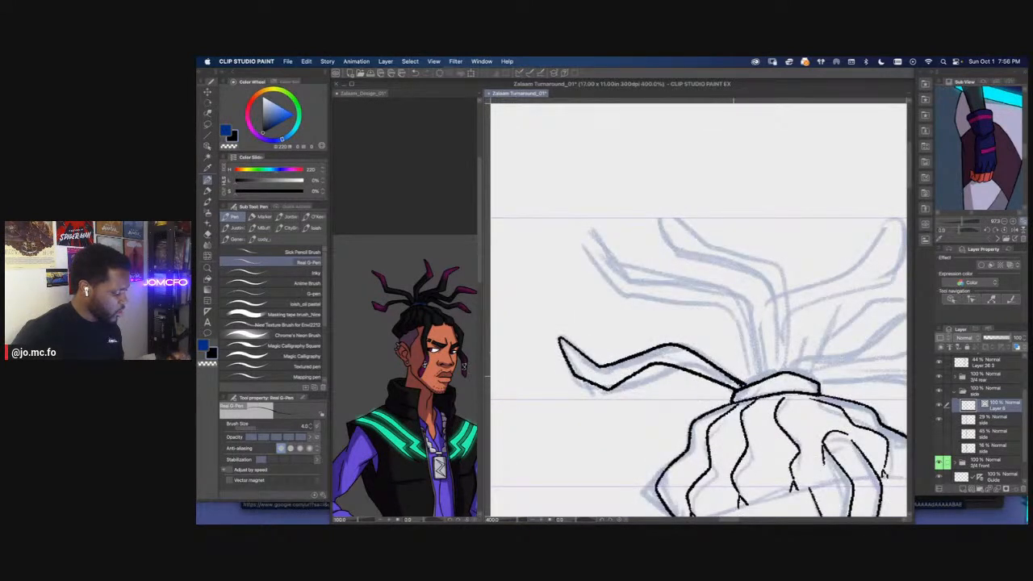
Switch to the Rough eraser and turn off vector erasing
{"action": "key", "text": "e"}
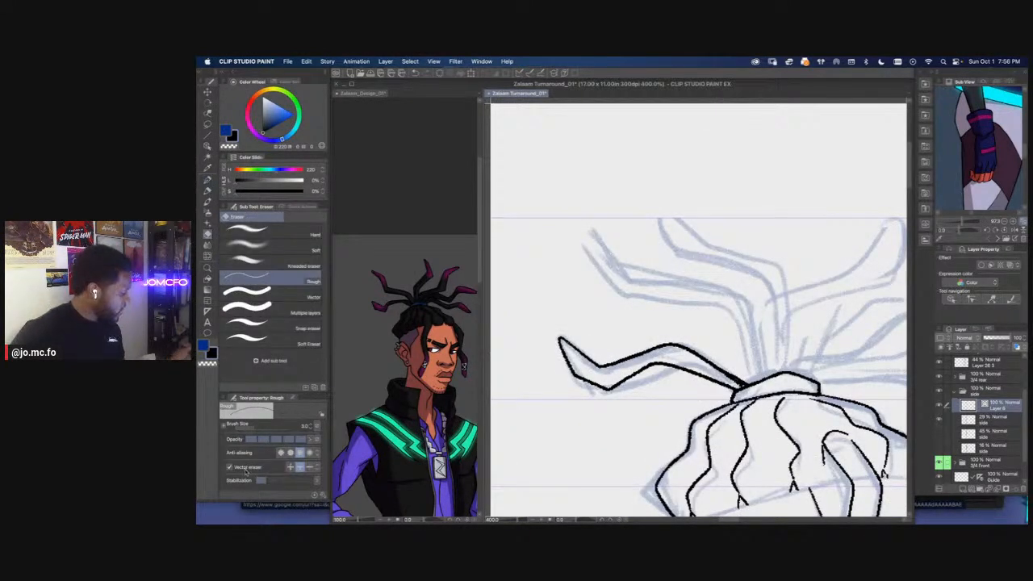
{"action": "scroll", "coordinate": [695, 311], "scroll_direction": "up", "scroll_amount": 3}
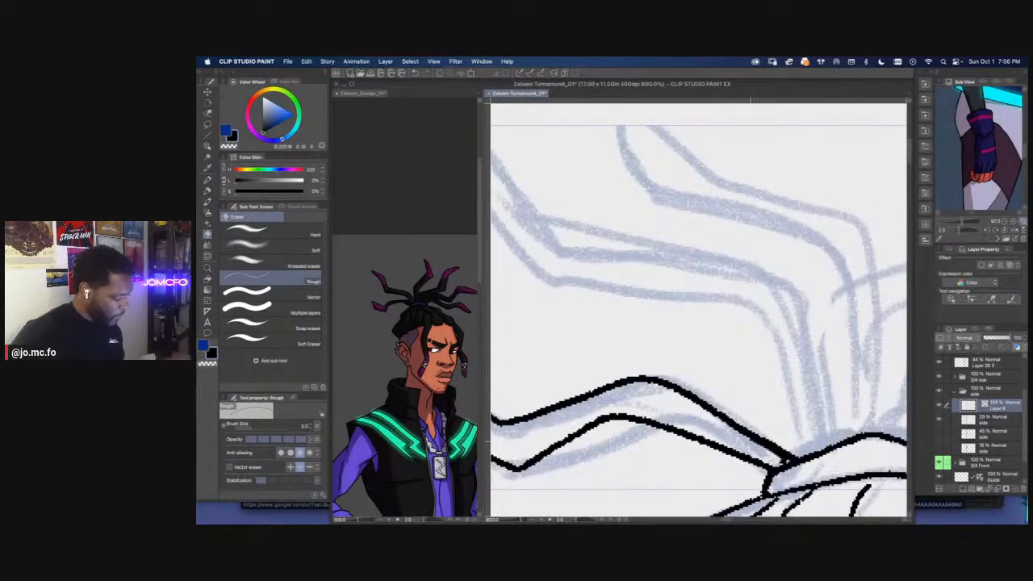
{"action": "scroll", "coordinate": [699, 410], "scroll_direction": "down", "scroll_amount": 3}
Lasso the inked rear dreadlock, copy and paste it, and rotate the copy toward the front above the hair tie
{"action": "key", "text": "m"}
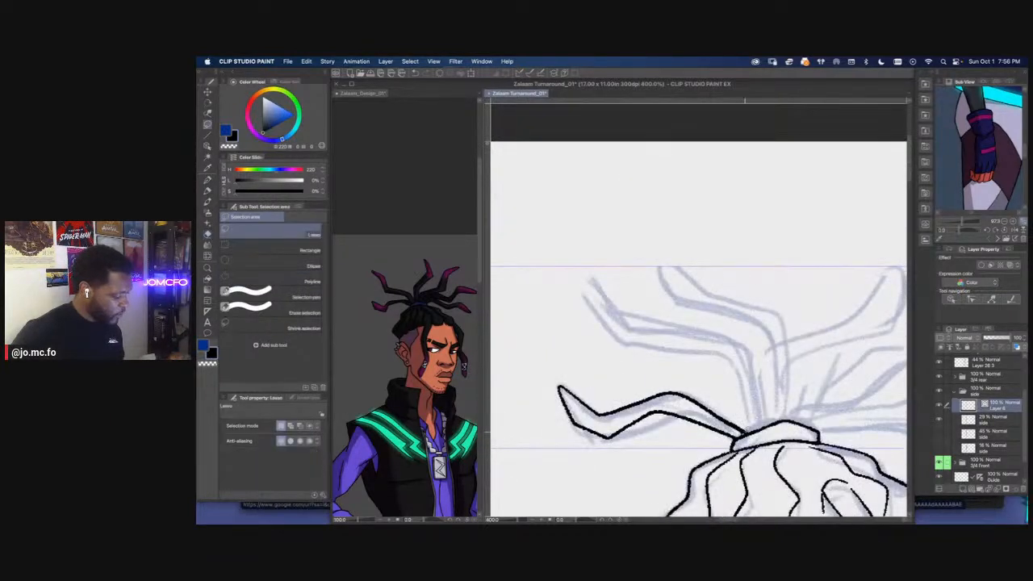
{"action": "mouse_move", "coordinate": [679, 452]}
{"action": "left_mouse_down"}
{"action": "mouse_move", "coordinate": [736, 384]}
{"action": "mouse_move", "coordinate": [742, 396]}
{"action": "left_mouse_up"}
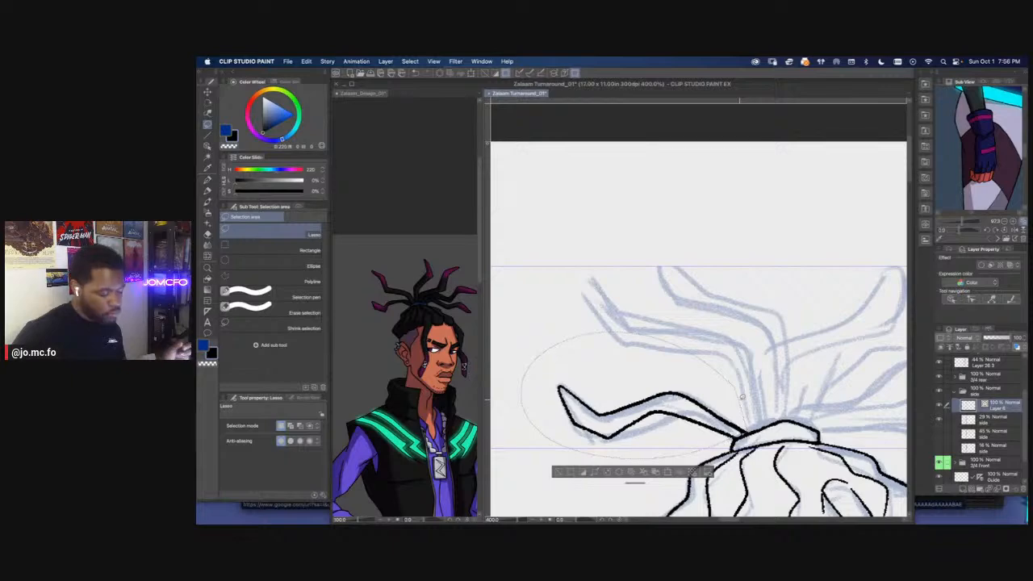
{"action": "key", "text": "super+c"}
{"action": "key", "text": "super+v"}
{"action": "key", "text": "super+t"}
{"action": "mouse_move", "coordinate": [638, 392]}
{"action": "left_mouse_down"}
{"action": "mouse_move", "coordinate": [752, 287]}
{"action": "mouse_move", "coordinate": [699, 293]}
{"action": "left_mouse_up"}
{"action": "left_click_drag", "start_coordinate": [571, 273], "coordinate": [738, 243]}
{"action": "left_click_drag", "start_coordinate": [628, 336], "coordinate": [599, 323]}
{"action": "mouse_move", "coordinate": [656, 299]}
{"action": "left_mouse_down"}
{"action": "mouse_move", "coordinate": [725, 311]}
{"action": "mouse_move", "coordinate": [787, 340]}
{"action": "left_mouse_up"}
{"action": "left_click_drag", "start_coordinate": [703, 317], "coordinate": [696, 321]}
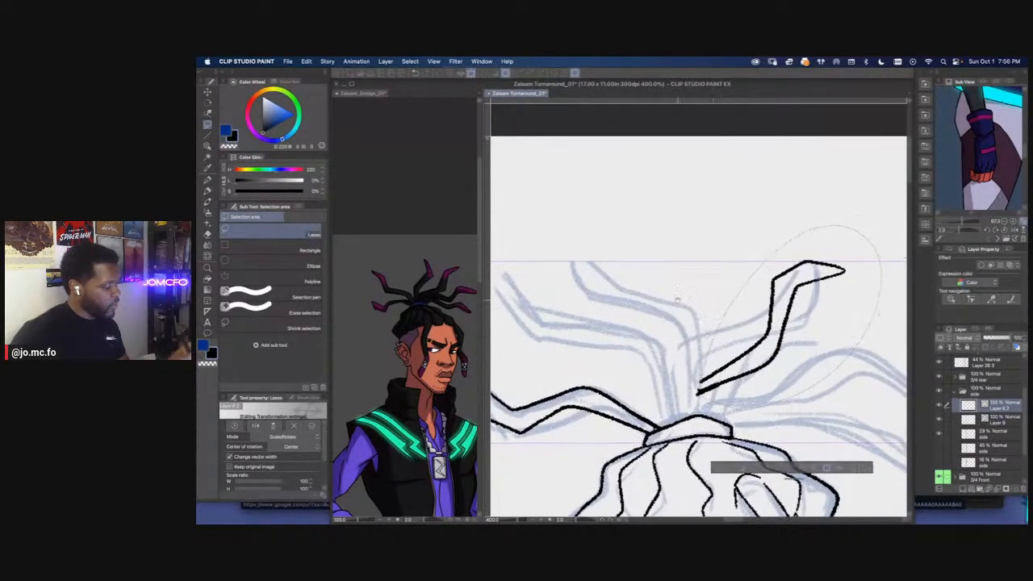
Flip the copied dreadlock vertically, fit it to the upright front dreadlock in the sketch, and apply the transformation
{"action": "left_click", "coordinate": [316, 64]}
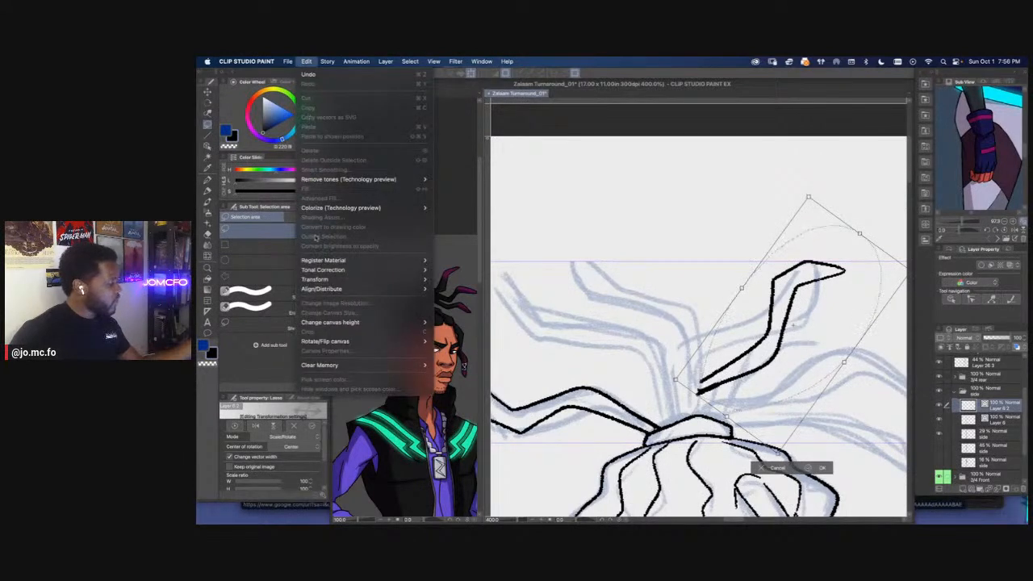
{"action": "mouse_move", "coordinate": [317, 279]}
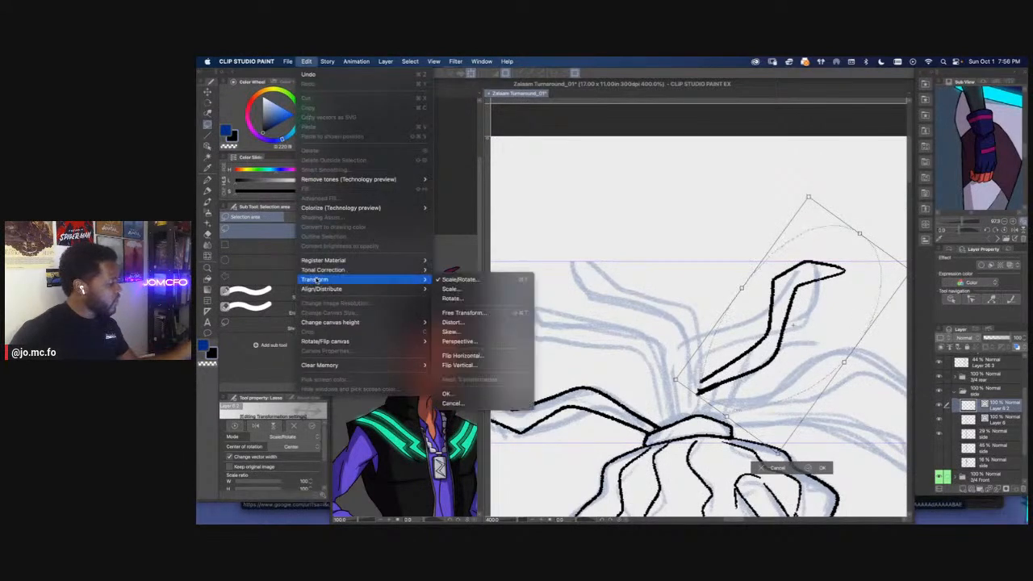
{"action": "left_click", "coordinate": [446, 366]}
{"action": "mouse_move", "coordinate": [638, 288]}
{"action": "left_mouse_down"}
{"action": "mouse_move", "coordinate": [724, 181]}
{"action": "mouse_move", "coordinate": [831, 170]}
{"action": "left_mouse_up"}
{"action": "mouse_move", "coordinate": [749, 342]}
{"action": "left_mouse_down"}
{"action": "mouse_move", "coordinate": [716, 311]}
{"action": "mouse_move", "coordinate": [653, 303]}
{"action": "mouse_move", "coordinate": [671, 308]}
{"action": "left_mouse_up"}
{"action": "key", "text": "Return"}
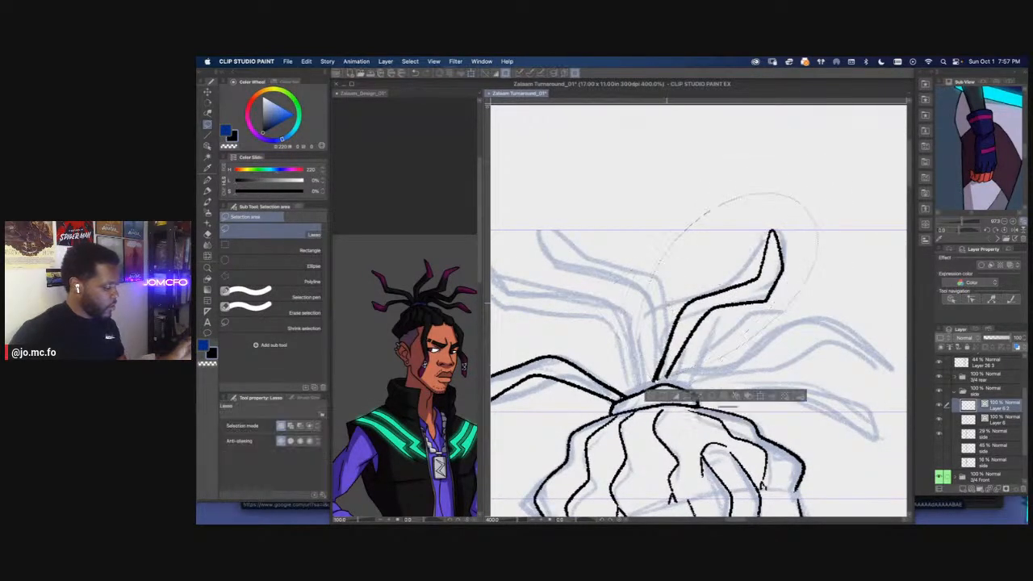
{"action": "scroll", "coordinate": [589, 409], "scroll_direction": "down", "scroll_amount": 2}
{"action": "left_click_drag", "start_coordinate": [617, 419], "coordinate": [678, 405]}
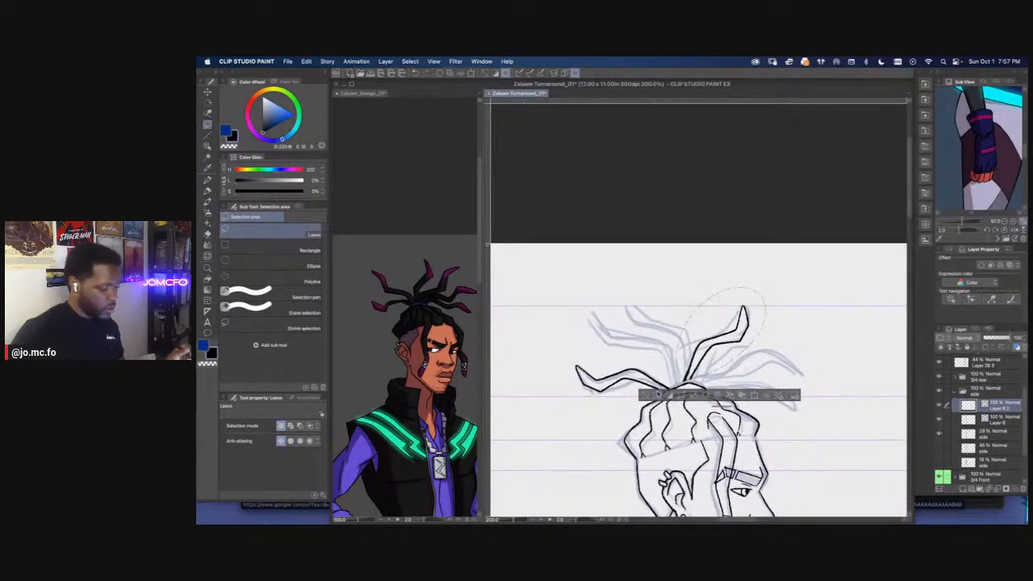
Paste another copy of the dreadlock and rotate it to point forward from the hair tie
{"action": "key", "text": "super+v"}
{"action": "key", "text": "super+t"}
{"action": "key", "text": "Return"}
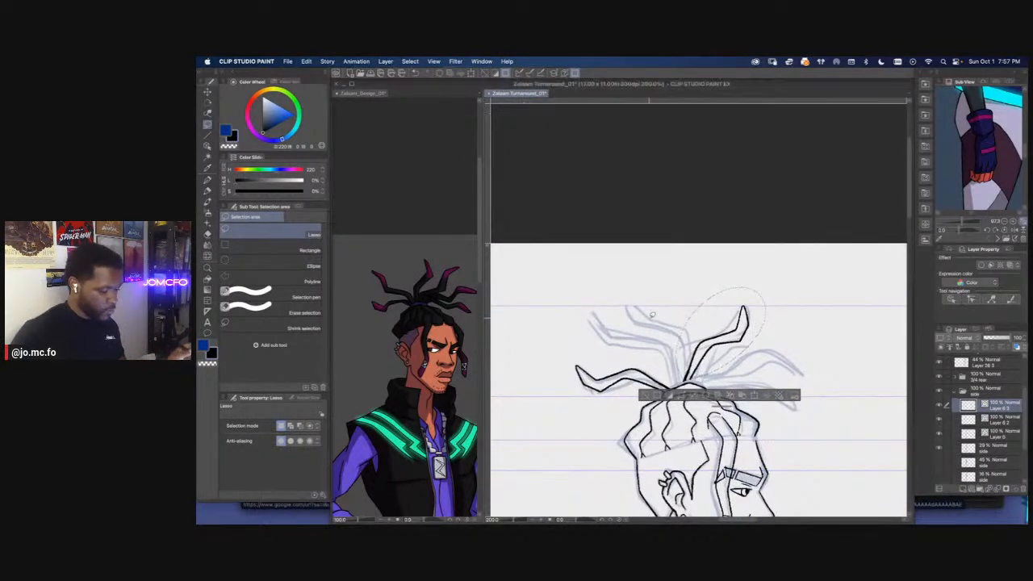
{"action": "key", "text": "super+t"}
{"action": "left_click_drag", "start_coordinate": [601, 377], "coordinate": [866, 389]}
Adjust the second copy's angle and position to follow the lowest front dreadlock, and apply the transformation
{"action": "scroll", "coordinate": [673, 379], "scroll_direction": "up", "scroll_amount": 2}
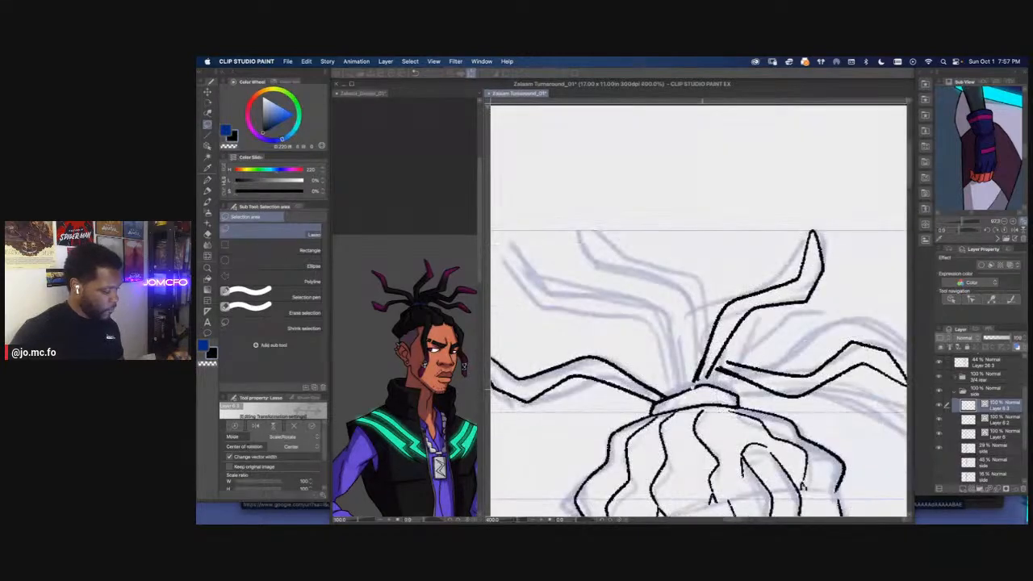
{"action": "left_click_drag", "start_coordinate": [677, 382], "coordinate": [629, 372]}
{"action": "left_click_drag", "start_coordinate": [679, 324], "coordinate": [693, 302]}
{"action": "left_click_drag", "start_coordinate": [729, 360], "coordinate": [745, 378]}
{"action": "left_click_drag", "start_coordinate": [720, 311], "coordinate": [728, 312]}
{"action": "left_click_drag", "start_coordinate": [742, 373], "coordinate": [743, 378]}
{"action": "key", "text": "Return"}
{"action": "scroll", "coordinate": [644, 349], "scroll_direction": "down", "scroll_amount": 2}
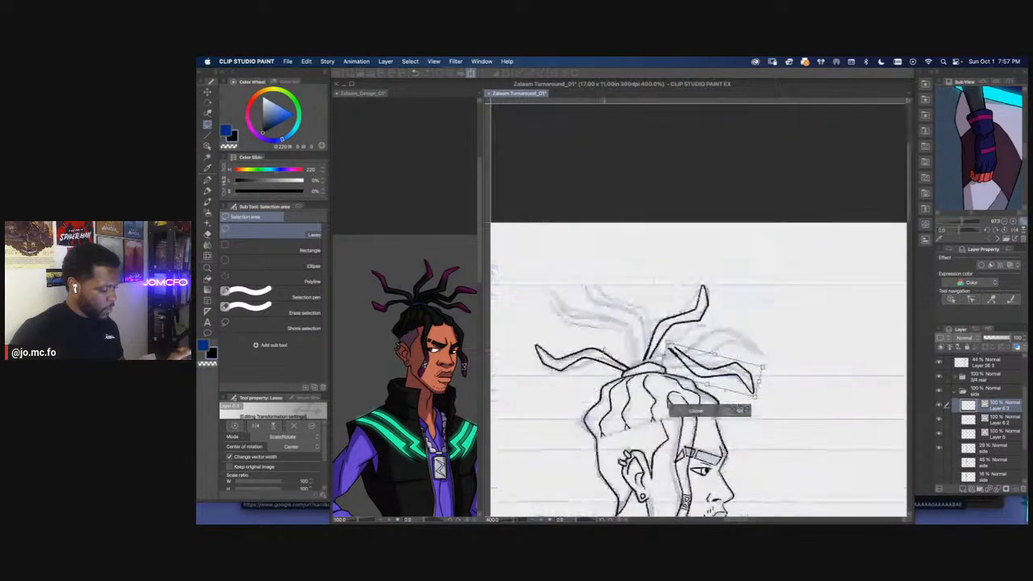
Merge the two pasted dreadlock layers with the side-view ink layer and check the merged layer by toggling its visibility
{"action": "right_click", "coordinate": [992, 435]}
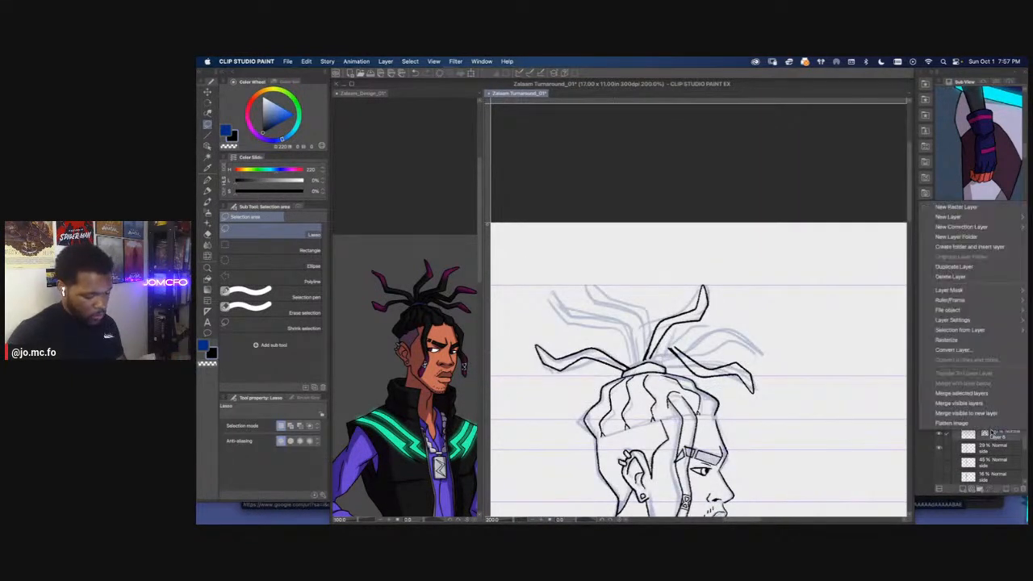
{"action": "left_click", "coordinate": [949, 395]}
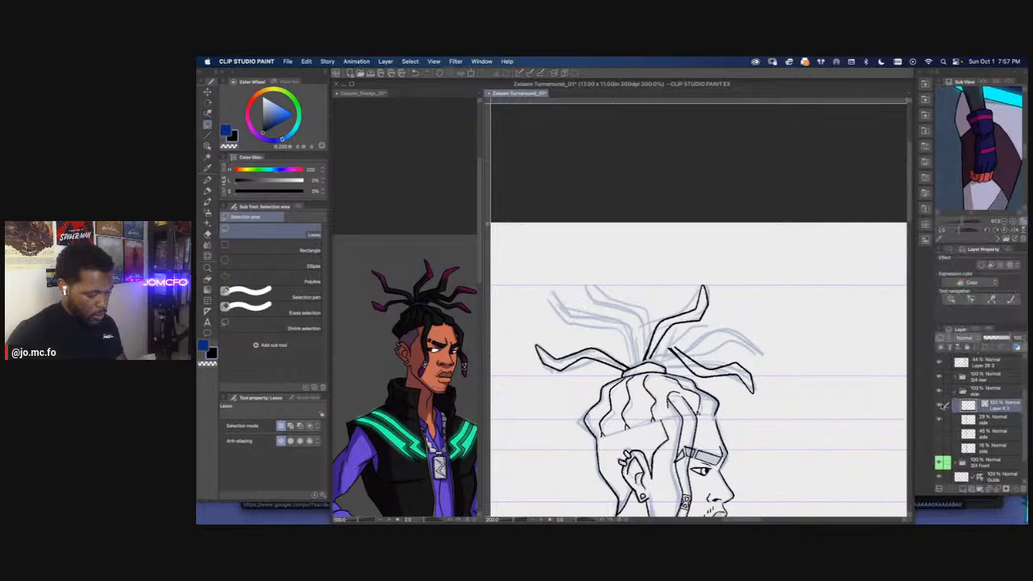
{"action": "left_click", "coordinate": [939, 406]}
{"action": "left_click", "coordinate": [940, 406]}
Lasso and delete the misaligned base of the lowest front dreadlock, and clear the selection
{"action": "key", "text": "super+plus"}
{"action": "key", "text": "super+plus"}
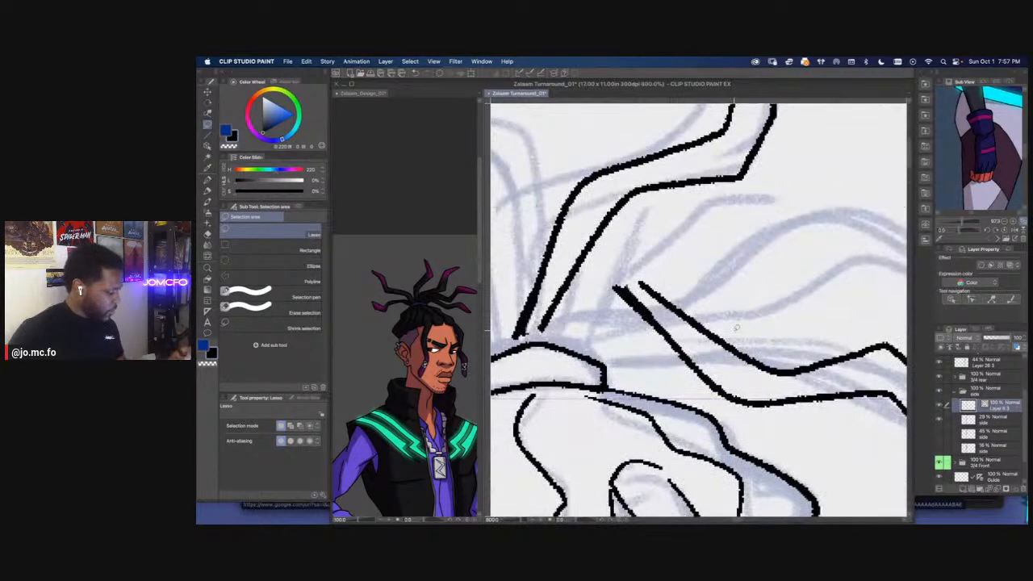
{"action": "left_click_drag", "start_coordinate": [603, 289], "coordinate": [738, 326]}
{"action": "key", "text": "Delete"}
{"action": "key", "text": "super+d"}
Ink new upper and lower edges joining the lowest front dreadlock to the hair tie
{"action": "key", "text": "p"}
{"action": "mouse_move", "coordinate": [557, 347]}
{"action": "left_mouse_down"}
{"action": "mouse_move", "coordinate": [623, 326]}
{"action": "mouse_move", "coordinate": [730, 349]}
{"action": "left_mouse_up"}
{"action": "mouse_move", "coordinate": [601, 363]}
{"action": "left_mouse_down"}
{"action": "mouse_move", "coordinate": [696, 369]}
{"action": "mouse_move", "coordinate": [717, 385]}
{"action": "left_mouse_up"}
{"action": "key", "text": "super+minus"}
{"action": "key", "text": "super+minus"}
{"action": "mouse_move", "coordinate": [607, 335]}
{"action": "left_mouse_down"}
{"action": "mouse_move", "coordinate": [560, 372]}
{"action": "mouse_move", "coordinate": [694, 372]}
{"action": "mouse_move", "coordinate": [653, 363]}
{"action": "mouse_move", "coordinate": [674, 372]}
{"action": "left_mouse_up"}
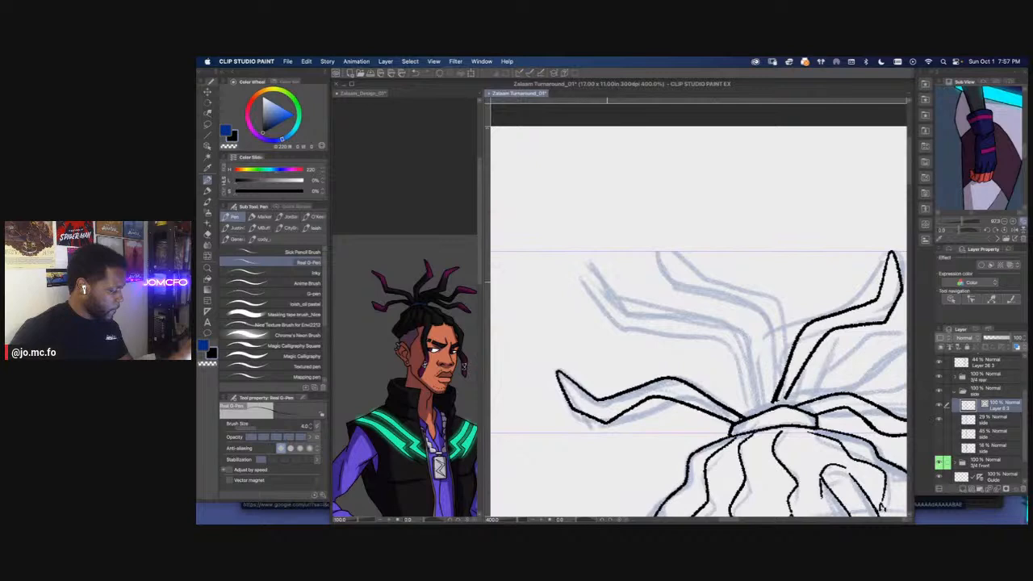
Ink the remaining sketched dreadlocks: the two upper rear ones and the upper front one reaching forward
{"action": "mouse_move", "coordinate": [583, 261]}
{"action": "left_mouse_down"}
{"action": "mouse_move", "coordinate": [595, 303]}
{"action": "mouse_move", "coordinate": [638, 333]}
{"action": "mouse_move", "coordinate": [716, 337]}
{"action": "mouse_move", "coordinate": [743, 384]}
{"action": "mouse_move", "coordinate": [743, 415]}
{"action": "mouse_move", "coordinate": [756, 375]}
{"action": "mouse_move", "coordinate": [736, 328]}
{"action": "mouse_move", "coordinate": [676, 322]}
{"action": "mouse_move", "coordinate": [586, 263]}
{"action": "mouse_move", "coordinate": [615, 331]}
{"action": "mouse_move", "coordinate": [653, 347]}
{"action": "left_mouse_up"}
{"action": "scroll", "coordinate": [619, 372], "scroll_direction": "down", "scroll_amount": 3}
{"action": "scroll", "coordinate": [620, 394], "scroll_direction": "up", "scroll_amount": 3}
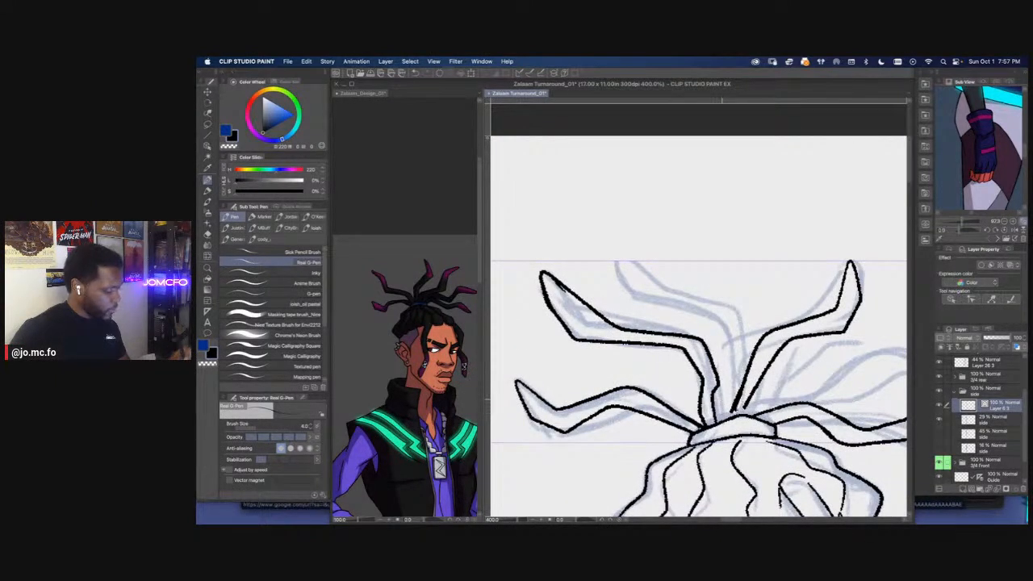
{"action": "mouse_move", "coordinate": [730, 395]}
{"action": "left_mouse_down"}
{"action": "mouse_move", "coordinate": [726, 337]}
{"action": "mouse_move", "coordinate": [634, 300]}
{"action": "mouse_move", "coordinate": [612, 264]}
{"action": "mouse_move", "coordinate": [727, 304]}
{"action": "mouse_move", "coordinate": [746, 357]}
{"action": "mouse_move", "coordinate": [741, 387]}
{"action": "mouse_move", "coordinate": [664, 339]}
{"action": "mouse_move", "coordinate": [767, 321]}
{"action": "mouse_move", "coordinate": [849, 338]}
{"action": "mouse_move", "coordinate": [723, 350]}
{"action": "left_mouse_up"}
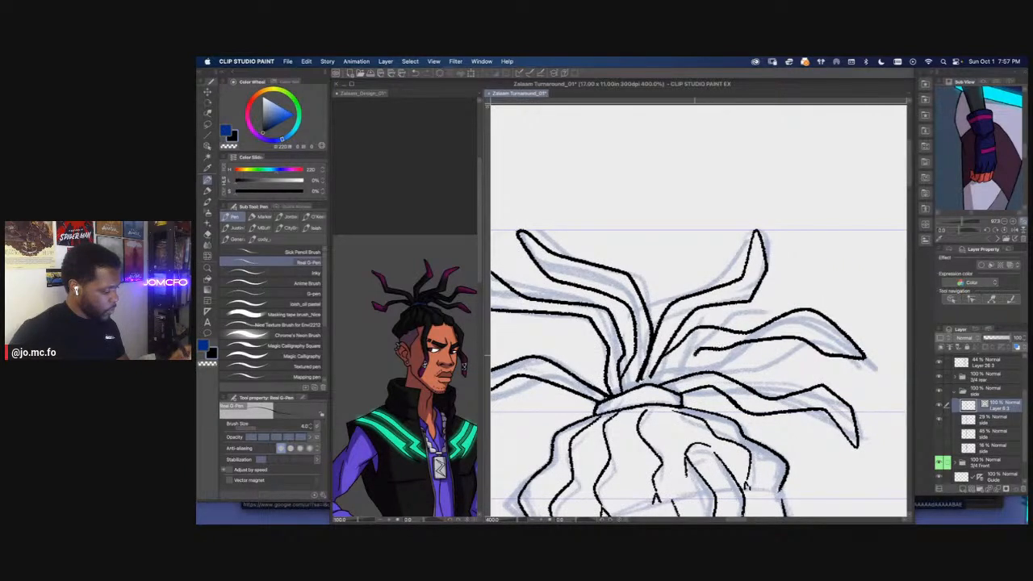
Undo the last strokes on the upper front dreadlock and re-ink both of its edges, joining it to the hair tie
{"action": "key", "text": "super+z"}
{"action": "key", "text": "super+z"}
{"action": "mouse_move", "coordinate": [684, 352]}
{"action": "left_mouse_down"}
{"action": "mouse_move", "coordinate": [657, 354]}
{"action": "mouse_move", "coordinate": [740, 329]}
{"action": "mouse_move", "coordinate": [849, 365]}
{"action": "left_mouse_up"}
{"action": "mouse_move", "coordinate": [650, 378]}
{"action": "left_mouse_down"}
{"action": "mouse_move", "coordinate": [782, 346]}
{"action": "mouse_move", "coordinate": [851, 370]}
{"action": "left_mouse_up"}
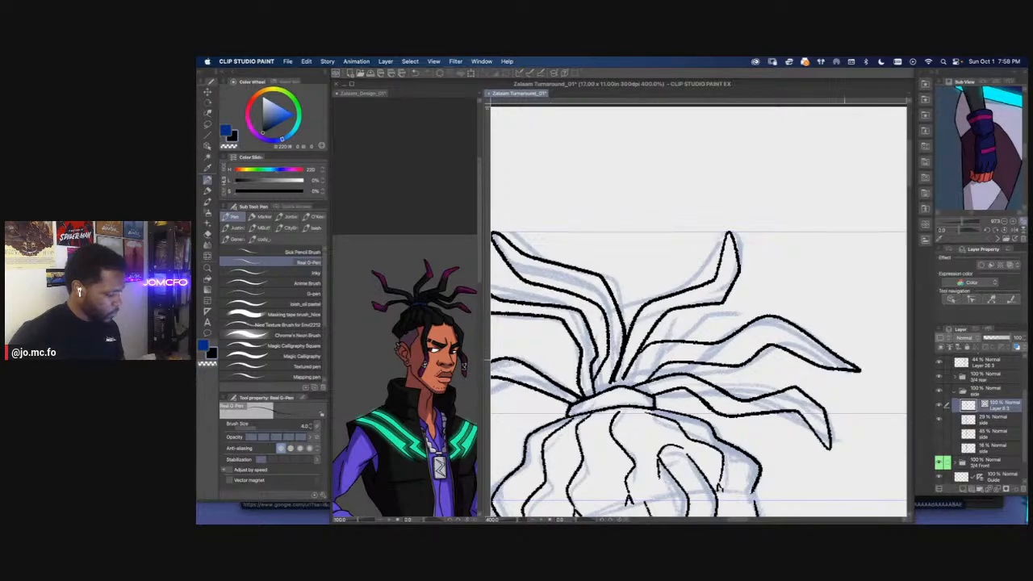
{"action": "scroll", "coordinate": [667, 342], "scroll_direction": "down", "scroll_amount": 3}
{"action": "left_click_drag", "start_coordinate": [645, 353], "coordinate": [708, 346]}
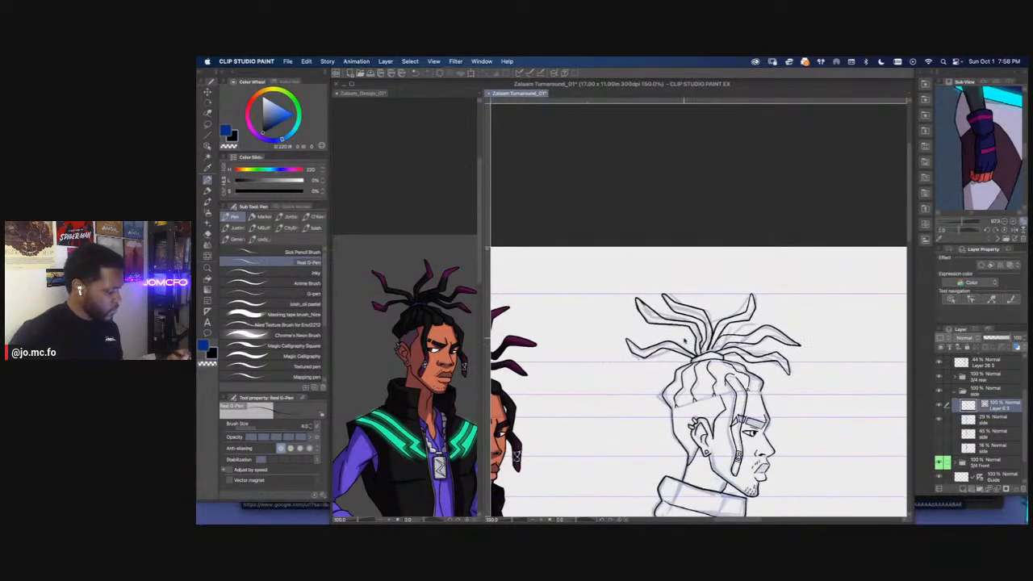
Lasso and delete the stray ink where the upper dreadlocks' bases meet above the hair tie, and clear the selection
{"action": "scroll", "coordinate": [708, 346], "scroll_direction": "up", "scroll_amount": 1}
{"action": "scroll", "coordinate": [708, 345], "scroll_direction": "up", "scroll_amount": 2}
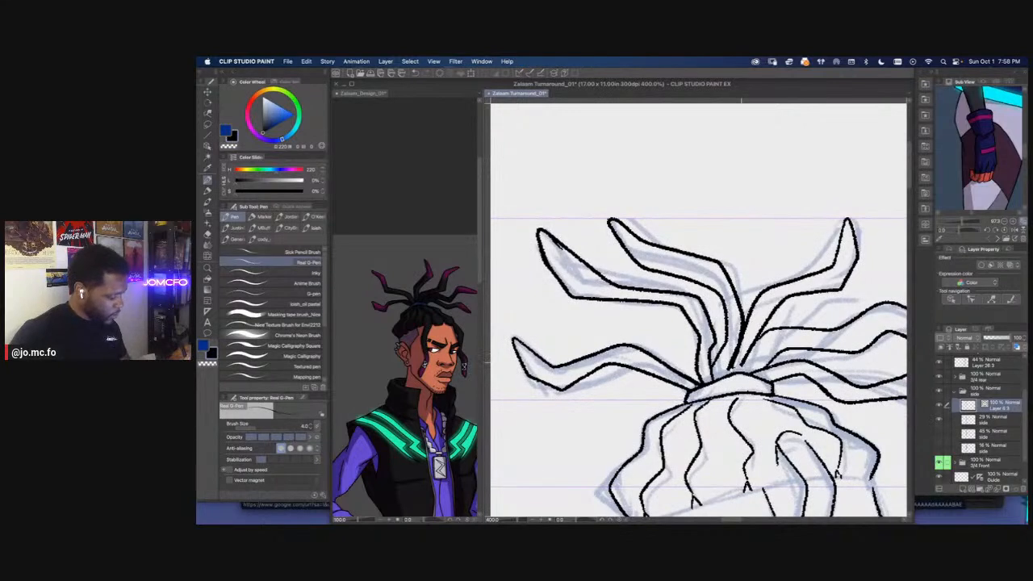
{"action": "mouse_move", "coordinate": [738, 339]}
{"action": "left_mouse_down"}
{"action": "mouse_move", "coordinate": [722, 376]}
{"action": "mouse_move", "coordinate": [743, 320]}
{"action": "left_mouse_up"}
{"action": "key", "text": "m"}
{"action": "key", "text": "Delete"}
{"action": "key", "text": "super+d"}
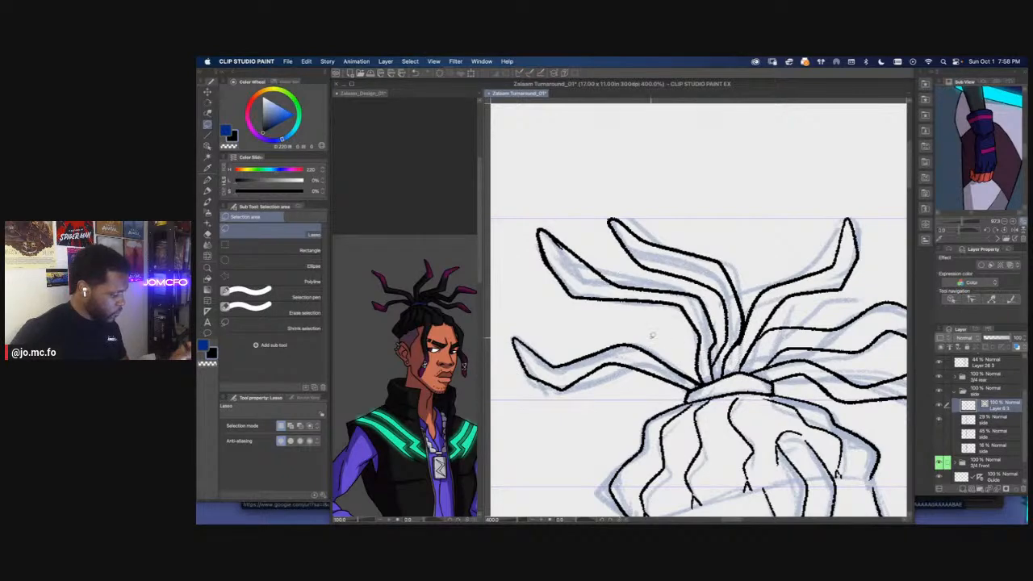
Re-ink the lower edge of the middle rear dreadlock's base, and lasso and delete the old line beside it
{"action": "scroll", "coordinate": [692, 351], "scroll_direction": "up", "scroll_amount": 2}
{"action": "key", "text": "p"}
{"action": "left_click_drag", "start_coordinate": [709, 325], "coordinate": [696, 406]}
{"action": "key", "text": "m"}
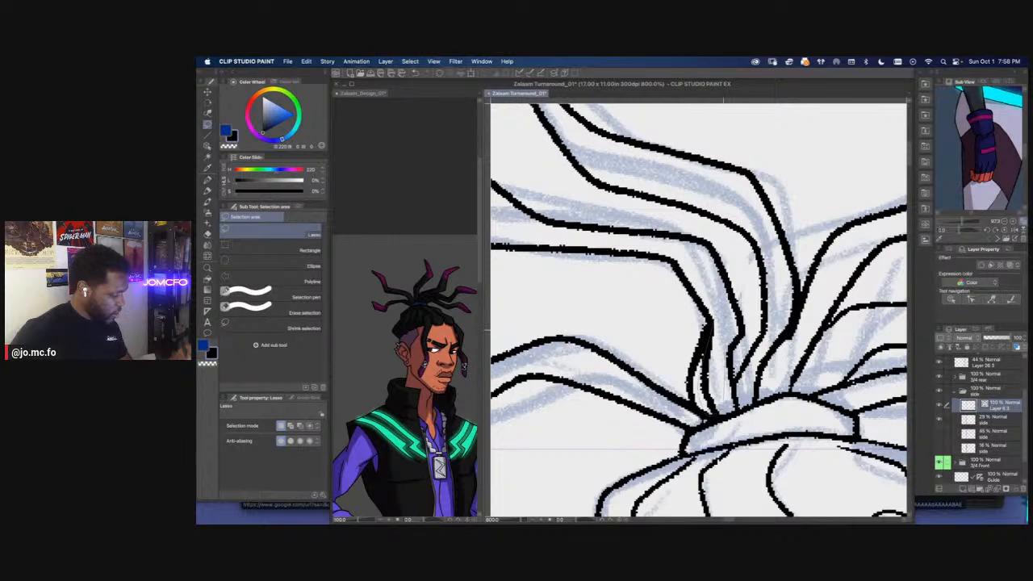
{"action": "left_click_drag", "start_coordinate": [724, 339], "coordinate": [714, 328]}
{"action": "key", "text": "Delete"}
{"action": "key", "text": "super+d"}
Erase the messy ink at the hair tie's rear corner and re-ink the lowest rear dreadlock's upper edge into it
{"action": "key", "text": "w"}
{"action": "key", "text": "e"}
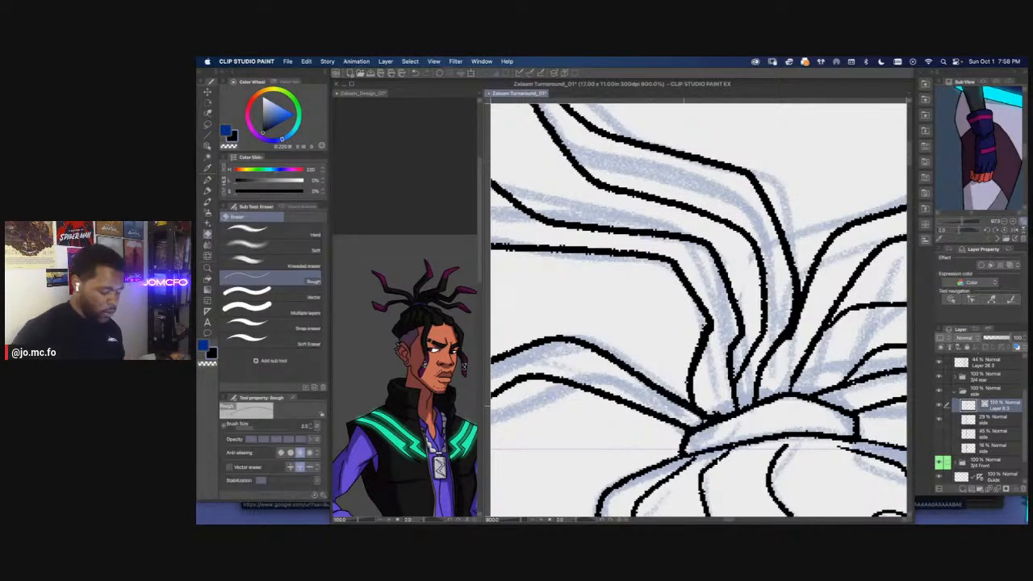
{"action": "key", "text": "]"}
{"action": "key", "text": "]"}
{"action": "key", "text": "]"}
{"action": "key", "text": "]"}
{"action": "mouse_move", "coordinate": [701, 412]}
{"action": "left_mouse_down"}
{"action": "mouse_move", "coordinate": [625, 373]}
{"action": "mouse_move", "coordinate": [727, 415]}
{"action": "left_mouse_up"}
{"action": "key", "text": "p"}
{"action": "left_click_drag", "start_coordinate": [594, 355], "coordinate": [716, 405]}
{"action": "scroll", "coordinate": [739, 416], "scroll_direction": "down", "scroll_amount": 5}
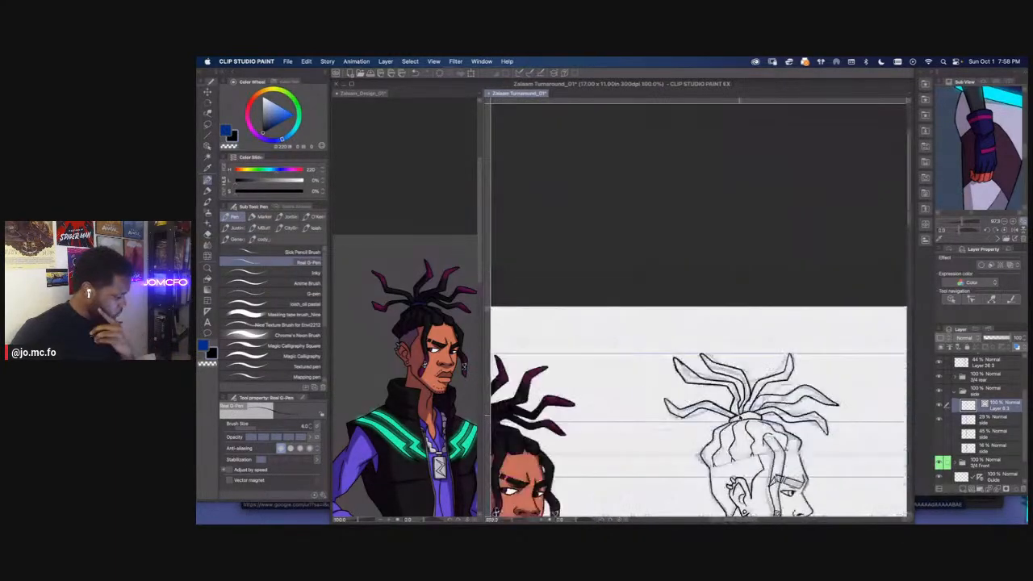
Erase the upper edge of the middle rear dreadlock's outer end and re-ink it closer to the lower edge
{"action": "scroll", "coordinate": [740, 416], "scroll_direction": "up", "scroll_amount": 3}
{"action": "left_click_drag", "start_coordinate": [584, 274], "coordinate": [752, 381]}
{"action": "key", "text": "e"}
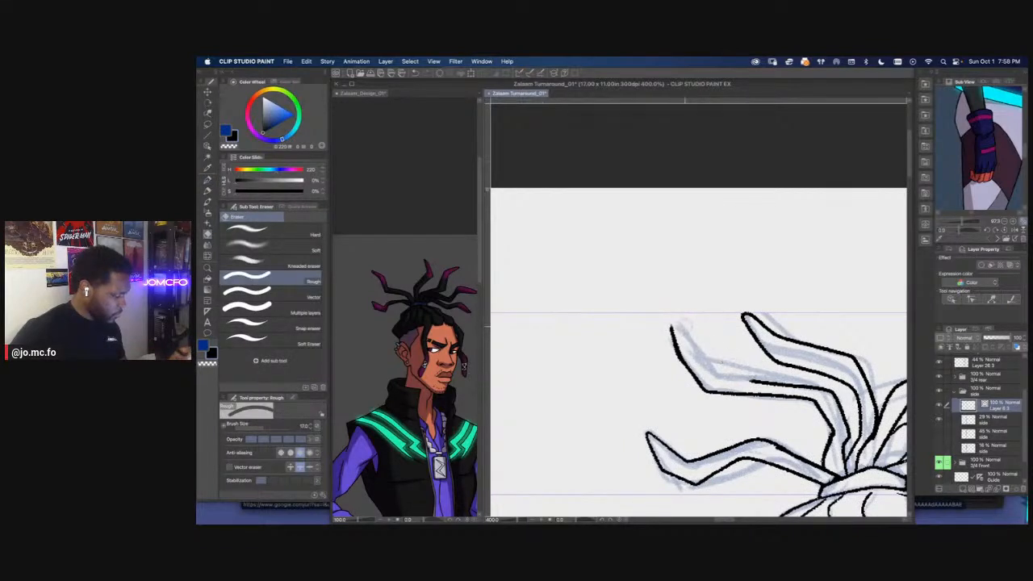
{"action": "key", "text": "p"}
{"action": "mouse_move", "coordinate": [691, 336]}
{"action": "left_mouse_down"}
{"action": "mouse_move", "coordinate": [724, 368]}
{"action": "mouse_move", "coordinate": [765, 381]}
{"action": "left_mouse_up"}
{"action": "key", "text": "super+z"}
{"action": "key", "text": "super+plus"}
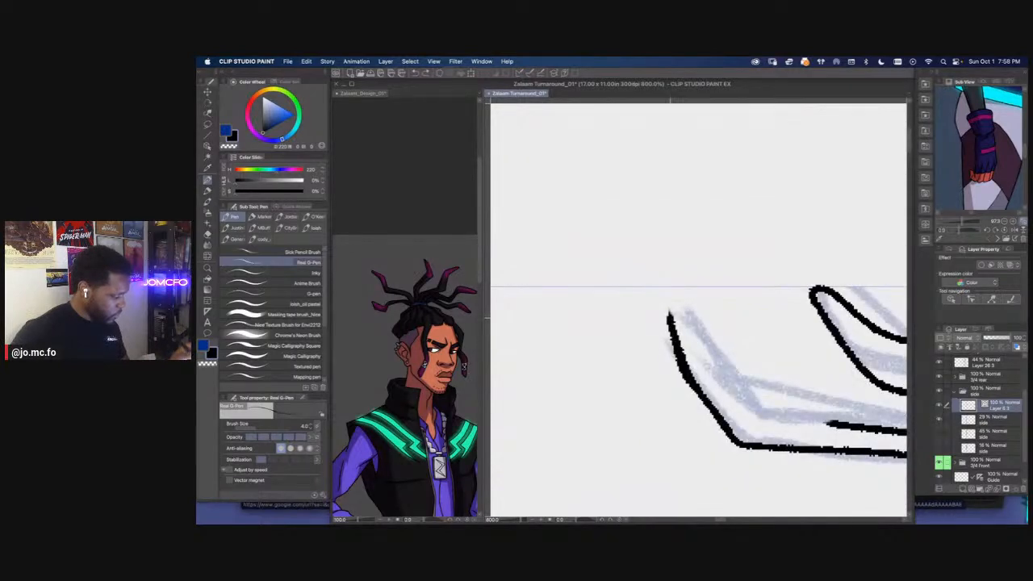
{"action": "mouse_move", "coordinate": [670, 314]}
{"action": "left_mouse_down"}
{"action": "mouse_move", "coordinate": [708, 330]}
{"action": "mouse_move", "coordinate": [747, 425]}
{"action": "mouse_move", "coordinate": [837, 425]}
{"action": "left_mouse_up"}
Examine the side view's dreadlock silhouette next to the colored three-quarter view at reduced zoom
{"action": "key", "text": "super+minus"}
{"action": "key", "text": "super+minus"}
{"action": "key", "text": "super+minus"}
{"action": "key", "text": "super+minus"}
{"action": "key", "text": "super+minus"}
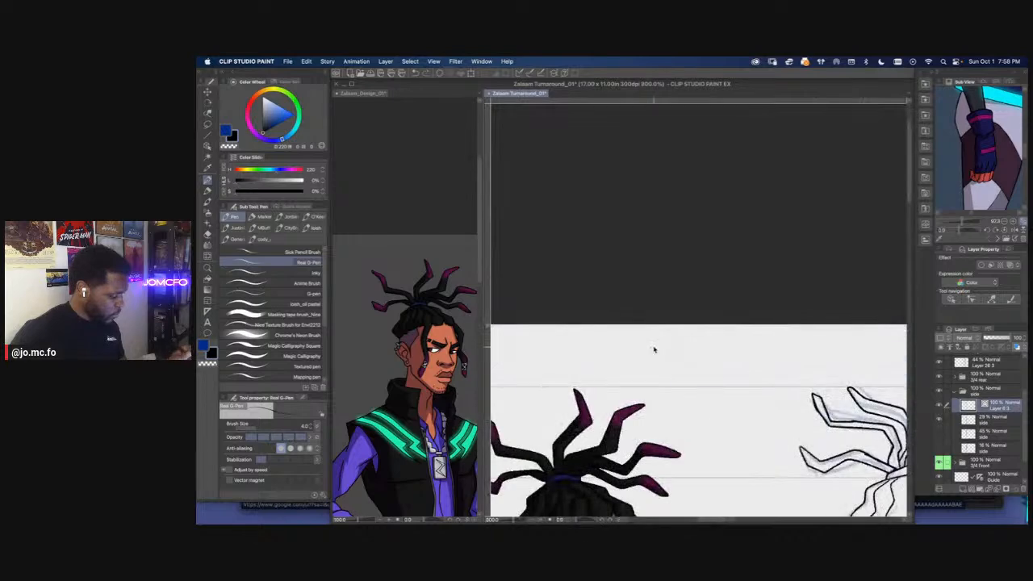
{"action": "key", "text": "super+minus"}
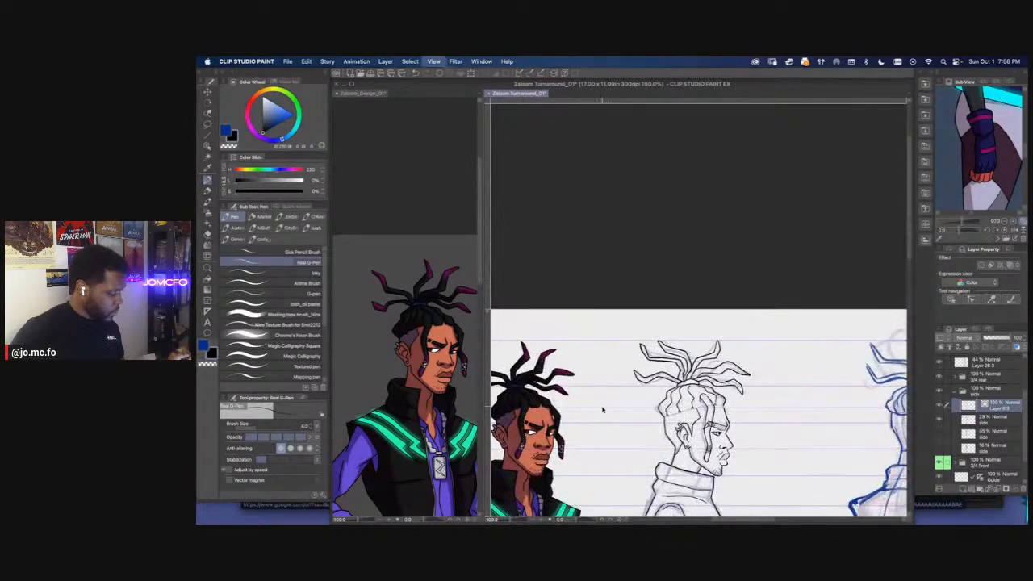
{"action": "key", "text": "super+0"}
{"action": "left_click_drag", "start_coordinate": [627, 392], "coordinate": [658, 462]}
{"action": "key", "text": "super+plus"}
{"action": "key", "text": "super+plus"}
{"action": "key", "text": "super+plus"}
{"action": "key", "text": "super+plus"}
{"action": "key", "text": "super+plus"}
{"action": "key", "text": "super+plus"}
{"action": "key", "text": "super+plus"}
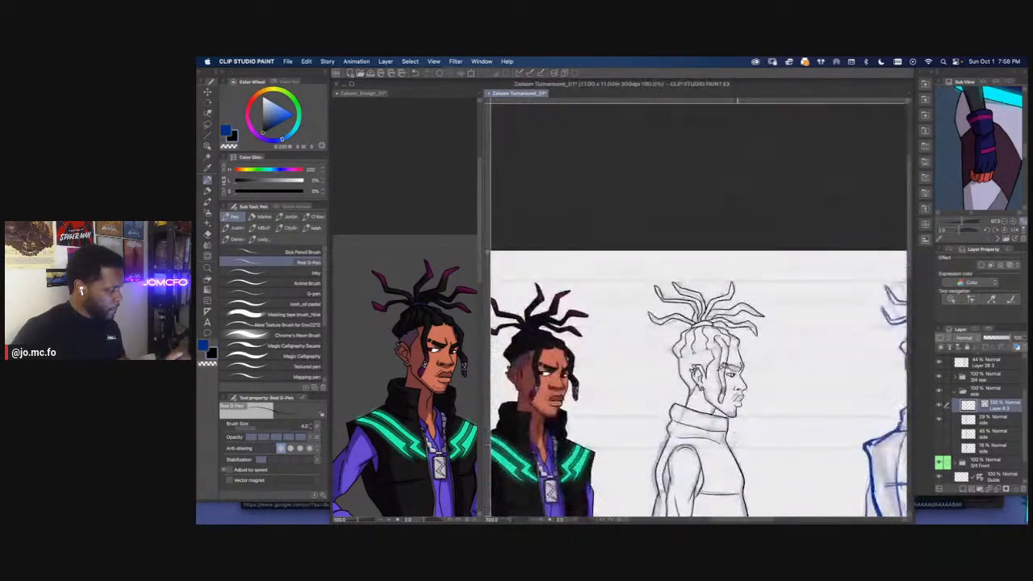
Ink the jagged hairline along the shaved side of the head and the short hair edge at the forehead
{"action": "left_click_drag", "start_coordinate": [696, 343], "coordinate": [676, 359]}
{"action": "key", "text": "e"}
{"action": "key", "text": "p"}
{"action": "mouse_move", "coordinate": [750, 350]}
{"action": "left_mouse_down"}
{"action": "mouse_move", "coordinate": [671, 381]}
{"action": "mouse_move", "coordinate": [650, 372]}
{"action": "mouse_move", "coordinate": [609, 399]}
{"action": "mouse_move", "coordinate": [535, 424]}
{"action": "left_mouse_up"}
{"action": "mouse_move", "coordinate": [894, 318]}
{"action": "left_mouse_down"}
{"action": "mouse_move", "coordinate": [732, 344]}
{"action": "mouse_move", "coordinate": [838, 360]}
{"action": "mouse_move", "coordinate": [842, 390]}
{"action": "left_mouse_up"}
{"action": "scroll", "coordinate": [854, 421], "scroll_direction": "down", "scroll_amount": 2}
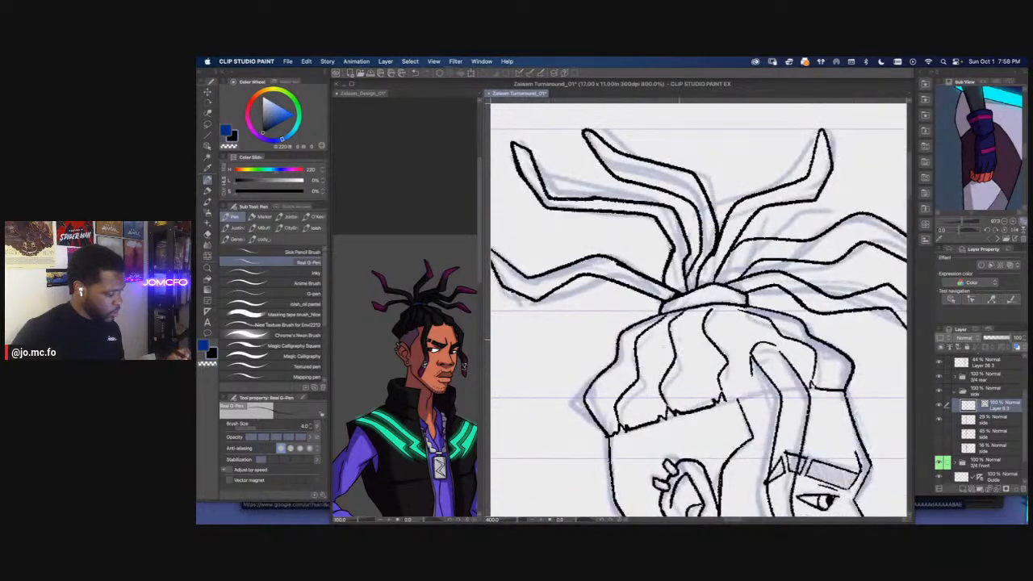
Erase and re-ink the curved root of the dreadlock hanging over the temple
{"action": "key", "text": "e"}
{"action": "mouse_move", "coordinate": [751, 375]}
{"action": "left_mouse_down"}
{"action": "mouse_move", "coordinate": [764, 347]}
{"action": "mouse_move", "coordinate": [777, 347]}
{"action": "left_mouse_up"}
{"action": "key", "text": "p"}
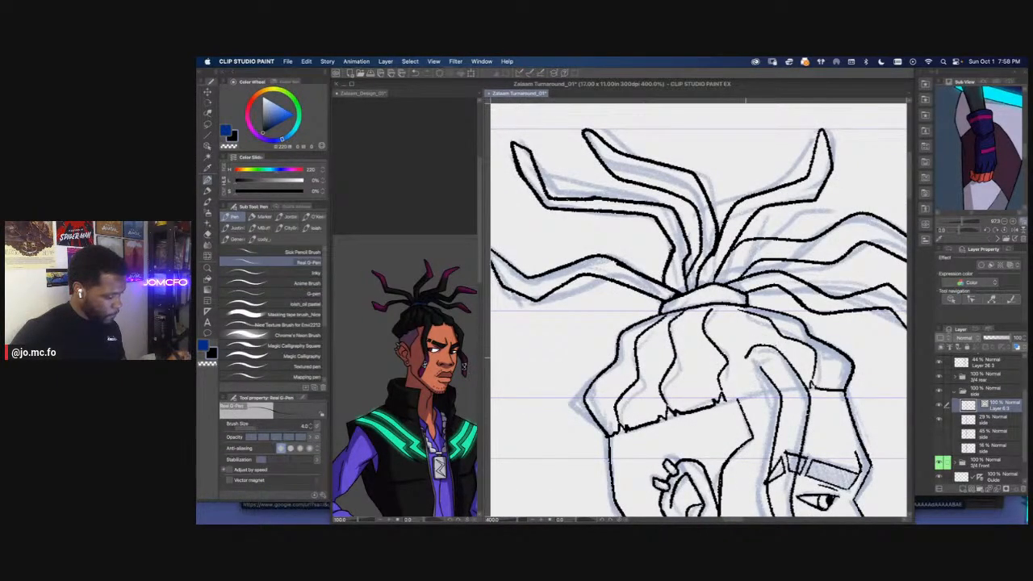
{"action": "scroll", "coordinate": [787, 428], "scroll_direction": "up", "scroll_amount": 2}
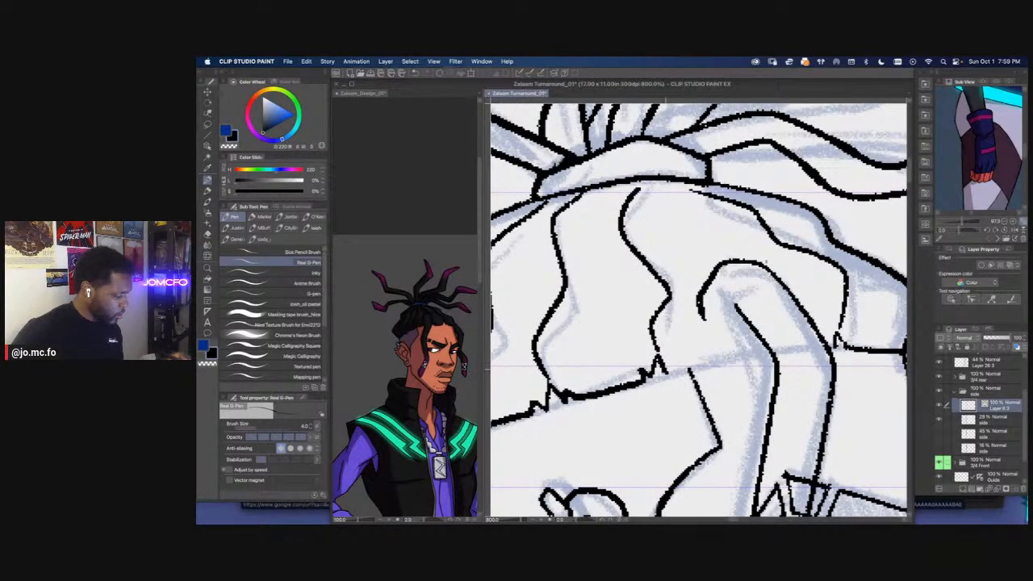
{"action": "left_click_drag", "start_coordinate": [612, 326], "coordinate": [681, 346]}
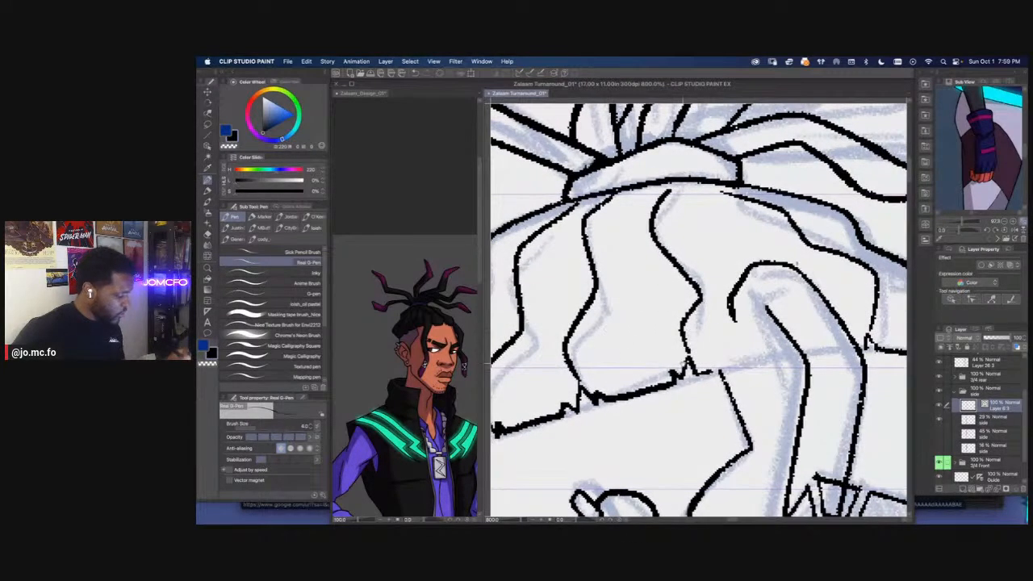
{"action": "scroll", "coordinate": [672, 362], "scroll_direction": "down", "scroll_amount": 4}
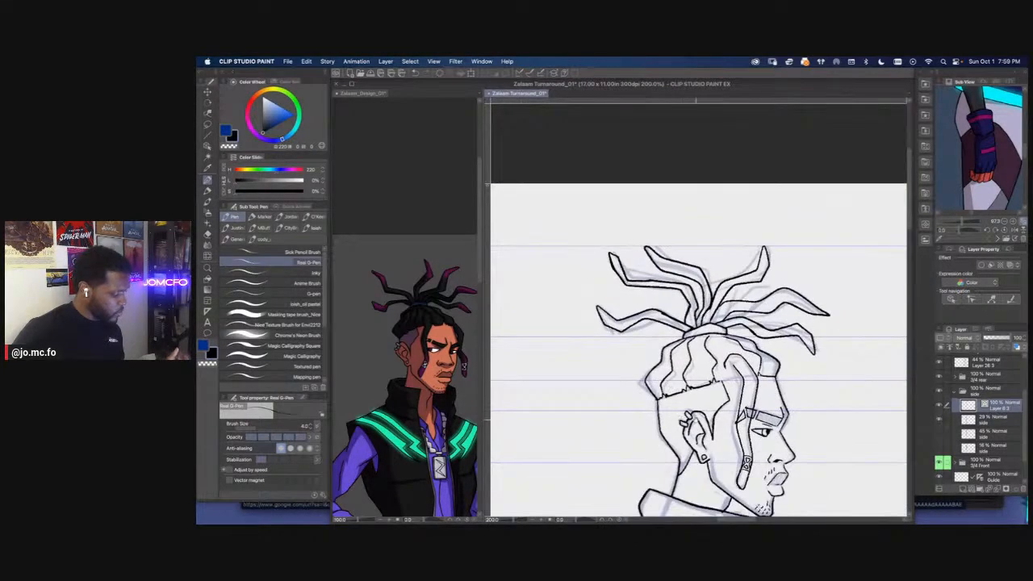
Ink the temple line up into the front scalp line and extend the hairline forward to the hanging dreadlock
{"action": "scroll", "coordinate": [694, 420], "scroll_direction": "up", "scroll_amount": 2}
{"action": "scroll", "coordinate": [731, 331], "scroll_direction": "up", "scroll_amount": 2}
{"action": "mouse_move", "coordinate": [751, 359]}
{"action": "left_mouse_down"}
{"action": "mouse_move", "coordinate": [726, 331]}
{"action": "mouse_move", "coordinate": [715, 266]}
{"action": "left_mouse_up"}
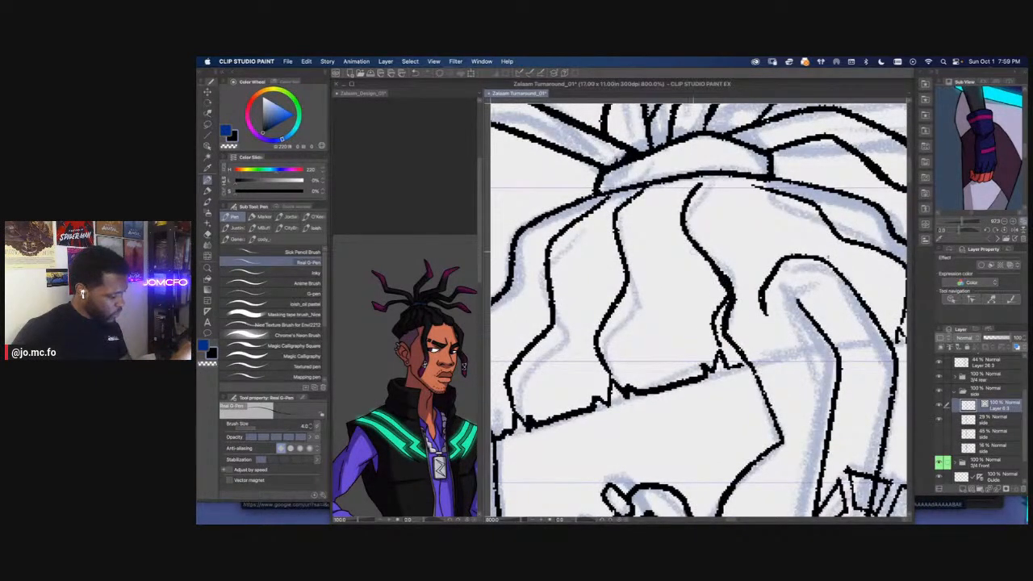
{"action": "left_click_drag", "start_coordinate": [749, 360], "coordinate": [827, 347]}
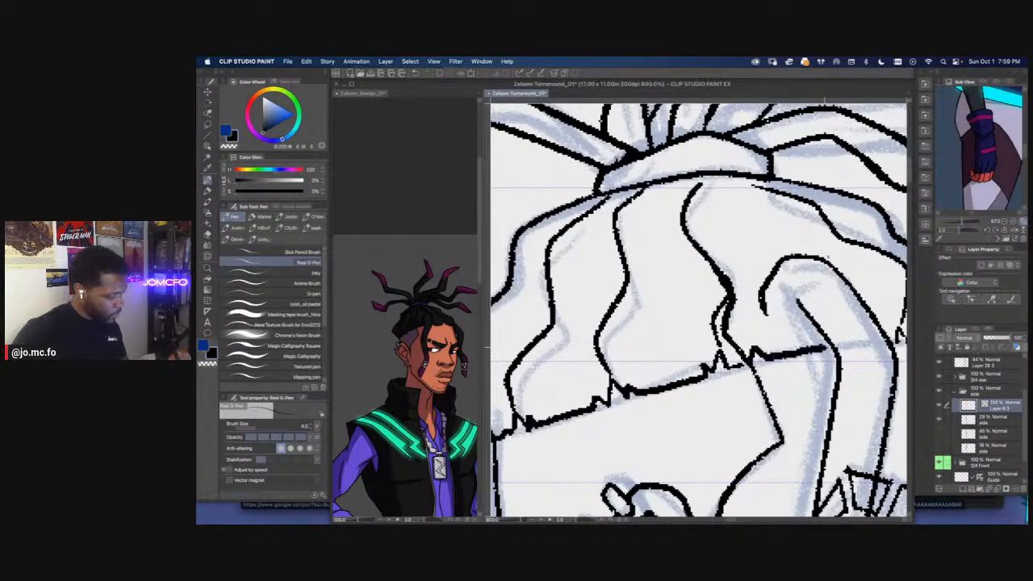
Lasso and delete the leftover duplicate line at the lower end of the front scalp line, and clear the selection
{"action": "key", "text": "m"}
{"action": "mouse_move", "coordinate": [724, 296]}
{"action": "left_mouse_down"}
{"action": "mouse_move", "coordinate": [744, 374]}
{"action": "mouse_move", "coordinate": [719, 384]}
{"action": "mouse_move", "coordinate": [709, 295]}
{"action": "left_mouse_up"}
{"action": "key", "text": "Delete"}
{"action": "key", "text": "super+d"}
Lasso the two rear scalp lines with their hairline section and transform them slightly toward the face
{"action": "left_click_drag", "start_coordinate": [571, 231], "coordinate": [650, 245]}
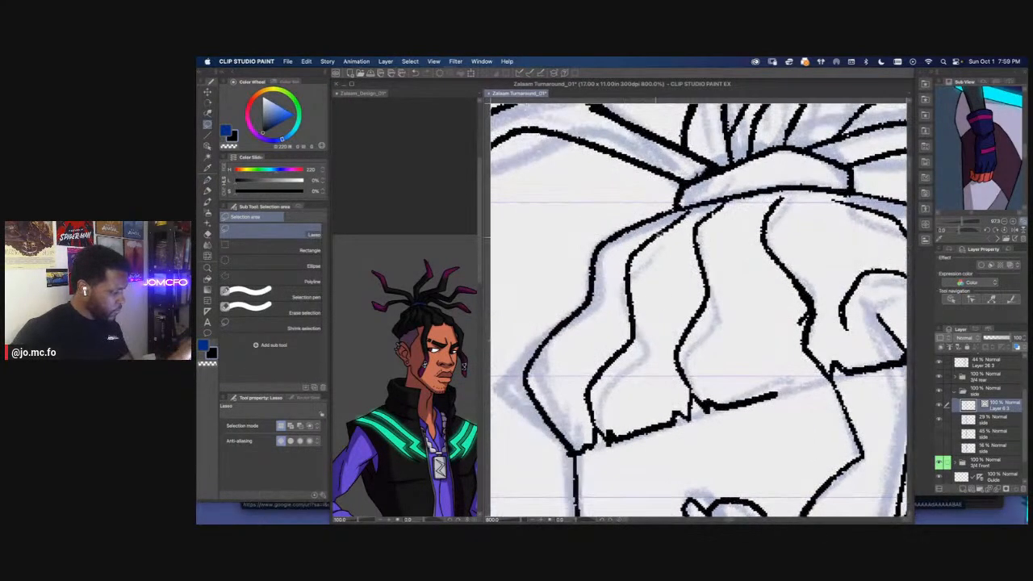
{"action": "mouse_move", "coordinate": [688, 209]}
{"action": "left_mouse_down"}
{"action": "mouse_move", "coordinate": [783, 359]}
{"action": "mouse_move", "coordinate": [600, 465]}
{"action": "left_mouse_up"}
{"action": "mouse_move", "coordinate": [576, 410]}
{"action": "left_mouse_down"}
{"action": "mouse_move", "coordinate": [601, 317]}
{"action": "mouse_move", "coordinate": [711, 209]}
{"action": "left_mouse_up"}
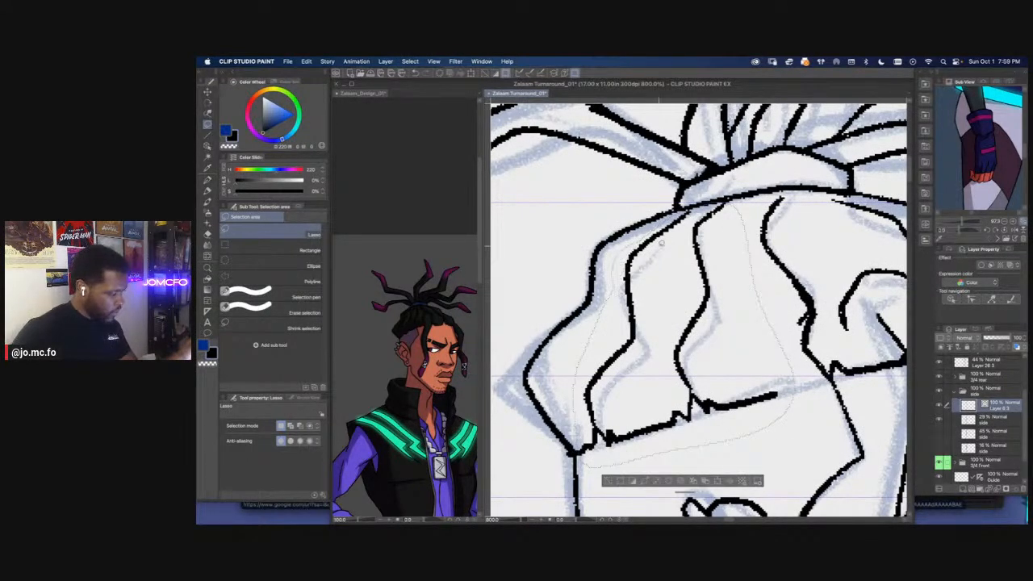
{"action": "key", "text": "super+t"}
{"action": "left_click_drag", "start_coordinate": [680, 450], "coordinate": [726, 451]}
{"action": "key", "text": "Return"}
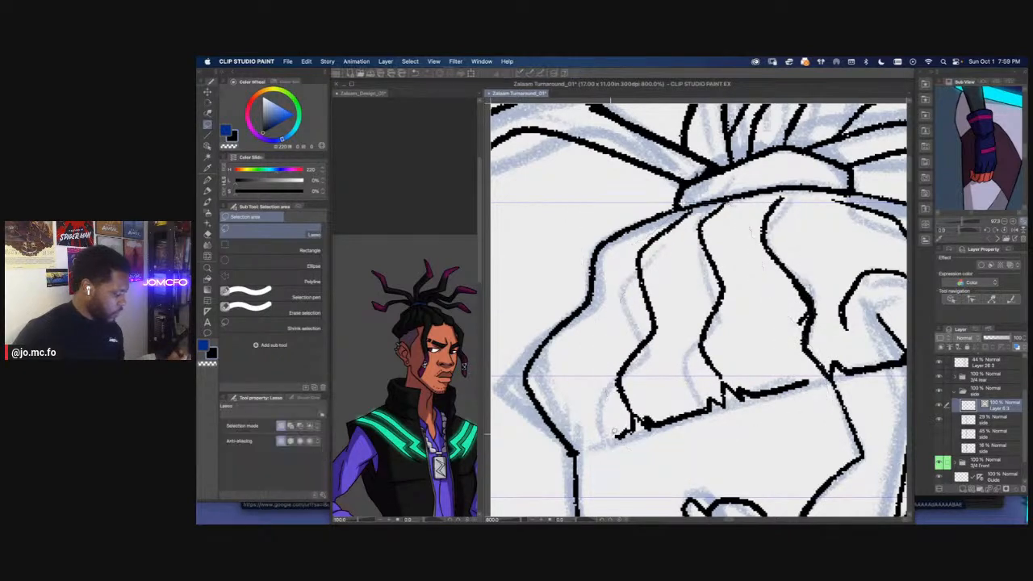
Ink the gaps at both ends of the moved hairline section to reconnect it with the surrounding hair outline
{"action": "key", "text": "p"}
{"action": "mouse_move", "coordinate": [618, 436]}
{"action": "left_mouse_down"}
{"action": "mouse_move", "coordinate": [577, 449]}
{"action": "mouse_move", "coordinate": [651, 426]}
{"action": "left_mouse_up"}
{"action": "mouse_move", "coordinate": [808, 381]}
{"action": "left_mouse_down"}
{"action": "mouse_move", "coordinate": [828, 371]}
{"action": "mouse_move", "coordinate": [809, 376]}
{"action": "mouse_move", "coordinate": [877, 406]}
{"action": "mouse_move", "coordinate": [704, 369]}
{"action": "mouse_move", "coordinate": [710, 327]}
{"action": "mouse_move", "coordinate": [698, 300]}
{"action": "left_mouse_up"}
Erase the front scalp line and re-ink it as a wavy line from the hair tie down to the hairline
{"action": "key", "text": "super+minus"}
{"action": "key", "text": "e"}
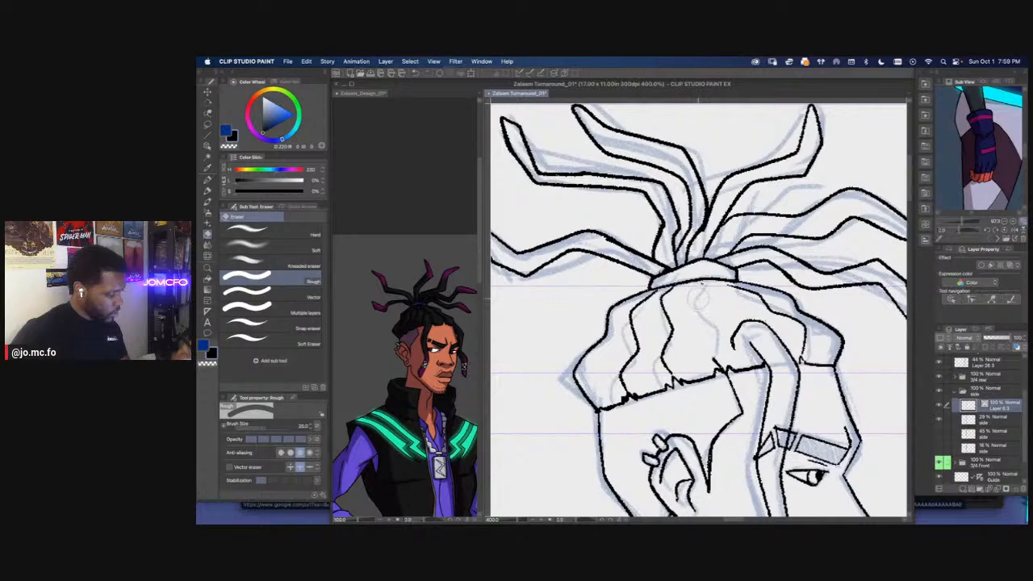
{"action": "key", "text": "super+plus"}
{"action": "key", "text": "p"}
{"action": "mouse_move", "coordinate": [706, 261]}
{"action": "left_mouse_down"}
{"action": "mouse_move", "coordinate": [695, 288]}
{"action": "mouse_move", "coordinate": [733, 341]}
{"action": "mouse_move", "coordinate": [729, 409]}
{"action": "left_mouse_up"}
{"action": "key", "text": "super+minus"}
{"action": "key", "text": "super+minus"}
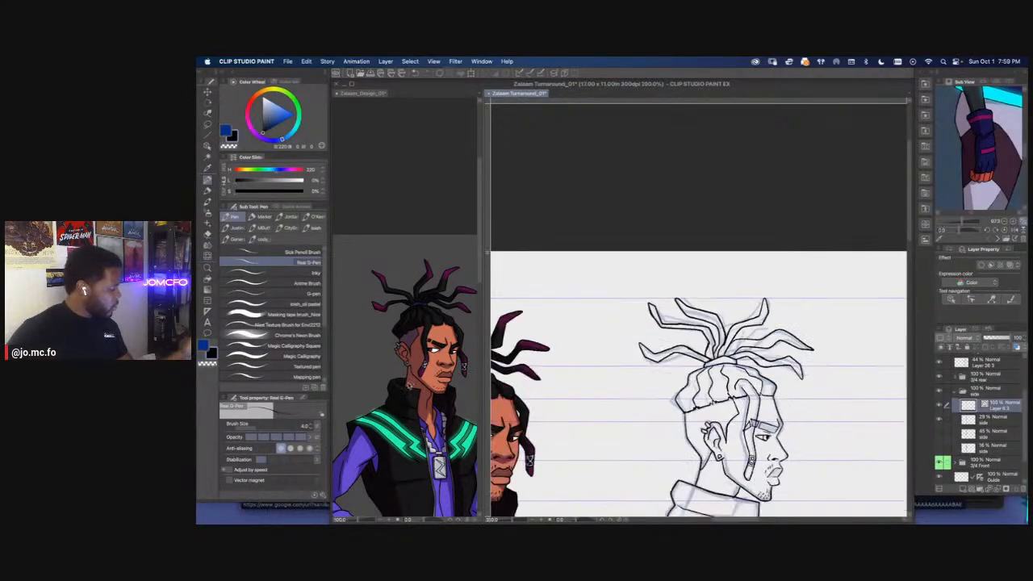
Examine the hand and held device in the colored design reference and compare them with the side view's hand
{"action": "left_click", "coordinate": [411, 392]}
{"action": "scroll", "coordinate": [411, 391], "scroll_direction": "down", "scroll_amount": 1}
{"action": "left_click_drag", "start_coordinate": [411, 392], "coordinate": [446, 294]}
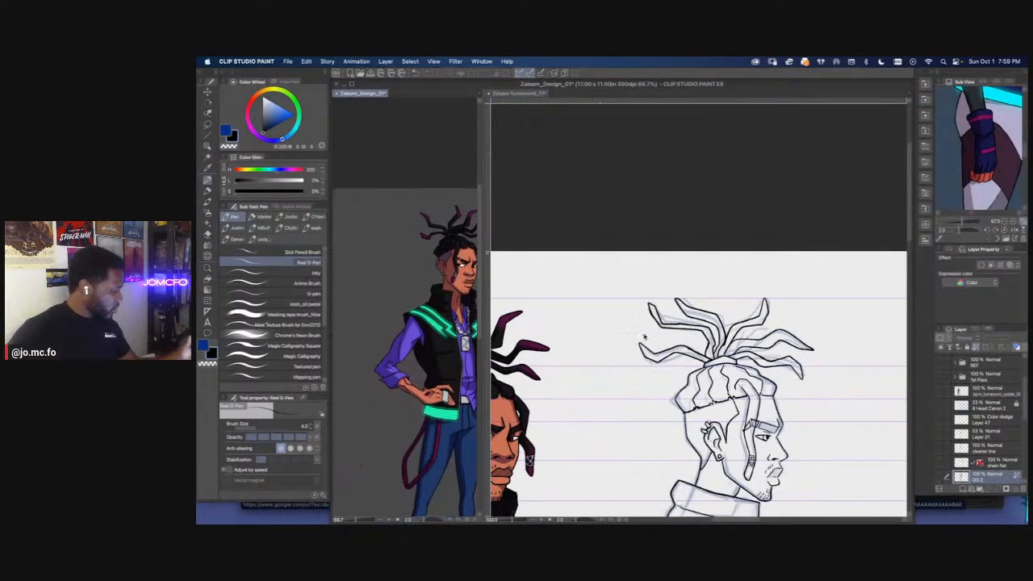
{"action": "left_click", "coordinate": [688, 394]}
{"action": "left_click_drag", "start_coordinate": [688, 393], "coordinate": [696, 276]}
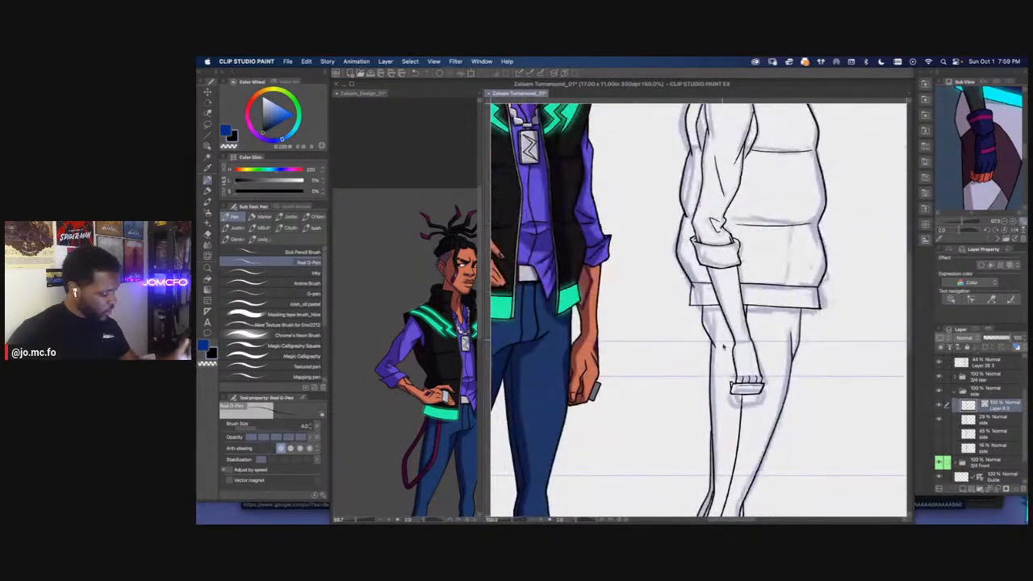
{"action": "scroll", "coordinate": [734, 396], "scroll_direction": "up", "scroll_amount": 3}
{"action": "scroll", "coordinate": [773, 393], "scroll_direction": "up", "scroll_amount": 2}
{"action": "key", "text": "p"}
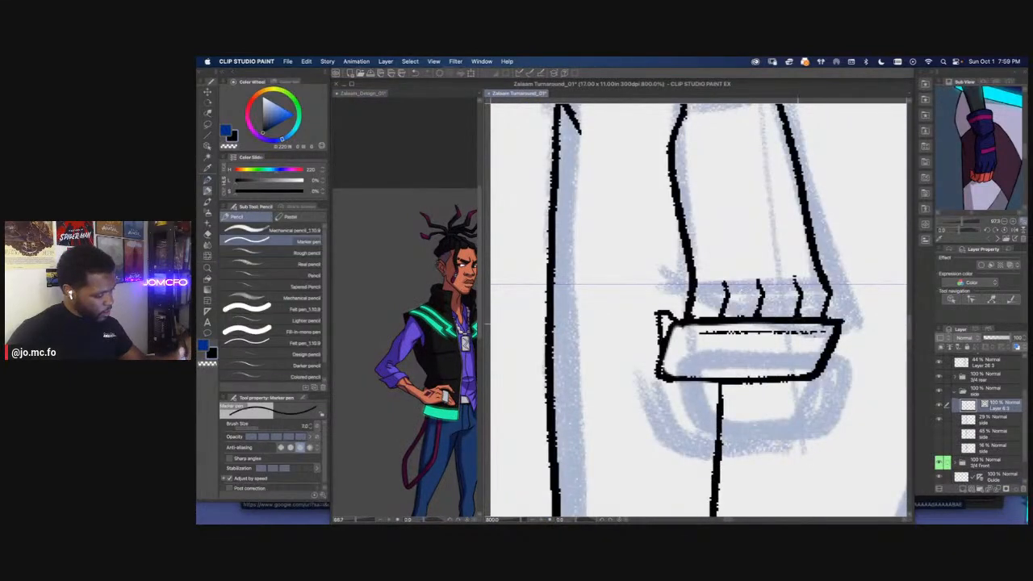
{"action": "mouse_move", "coordinate": [801, 323]}
{"action": "left_mouse_down"}
{"action": "mouse_move", "coordinate": [786, 323]}
{"action": "mouse_move", "coordinate": [763, 373]}
{"action": "left_mouse_up"}
{"action": "key", "text": "["}
{"action": "key", "text": "["}
{"action": "key", "text": "p"}
{"action": "key", "text": "super+z"}
Ink a slanted end edge across the handheld device below the fingers, and lasso and delete the outline beyond it
{"action": "left_click_drag", "start_coordinate": [787, 336], "coordinate": [768, 375]}
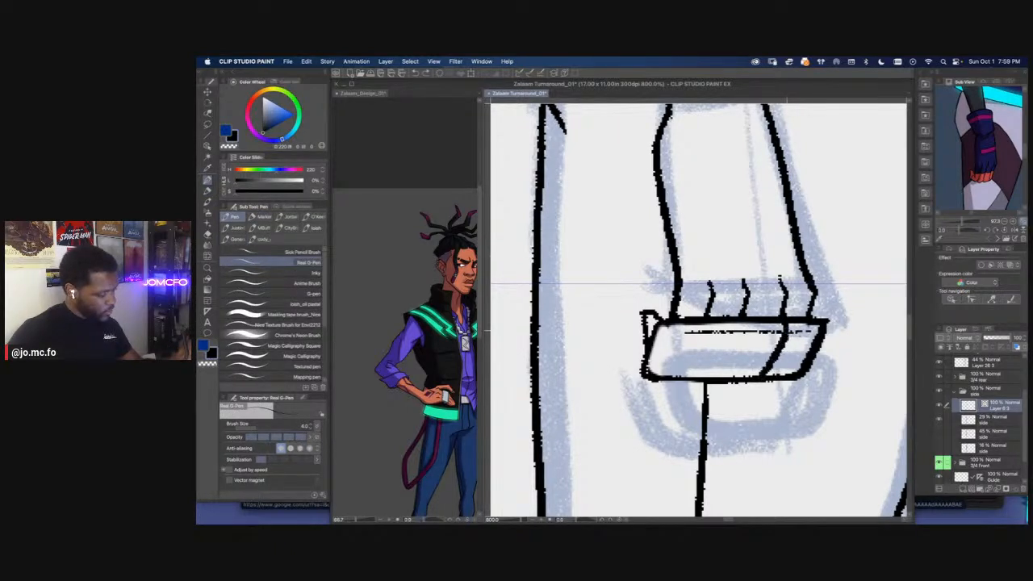
{"action": "key", "text": "m"}
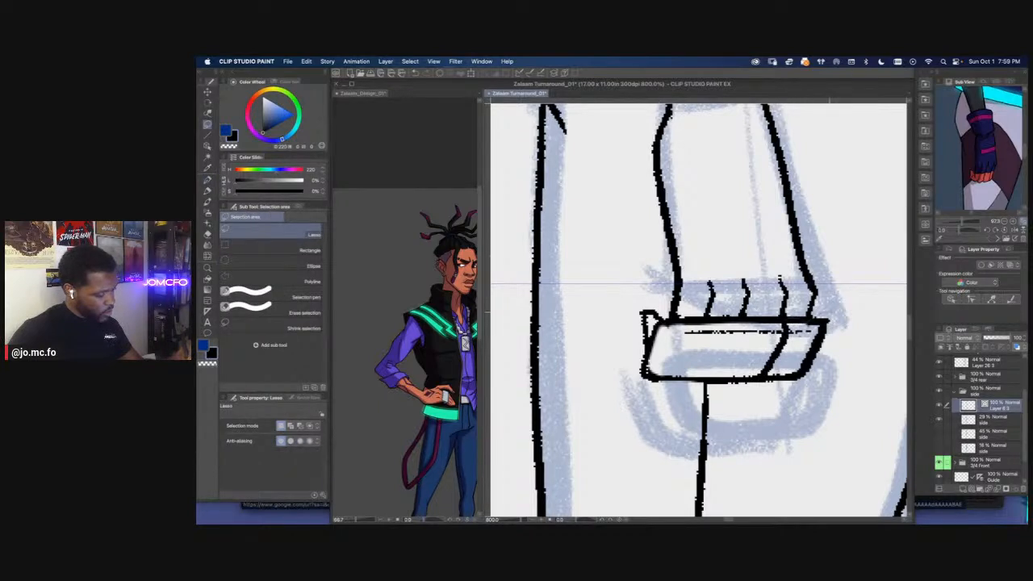
{"action": "left_click_drag", "start_coordinate": [770, 380], "coordinate": [814, 324]}
{"action": "key", "text": "Delete"}
{"action": "key", "text": "super+d"}
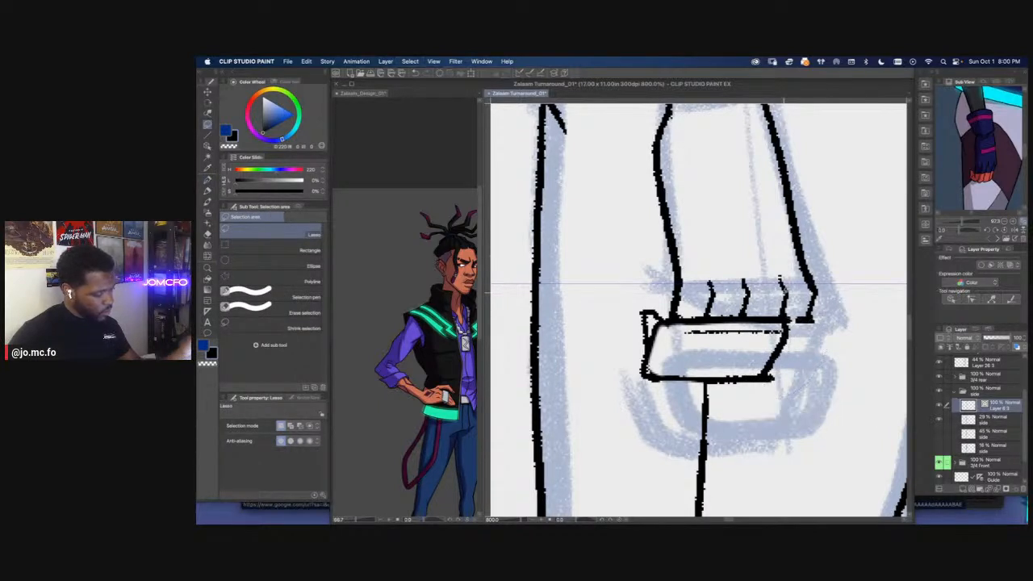
Erase the overhanging line ends beside the shortened device with a smaller Rough eraser
{"action": "key", "text": "e"}
{"action": "key", "text": "super+z"}
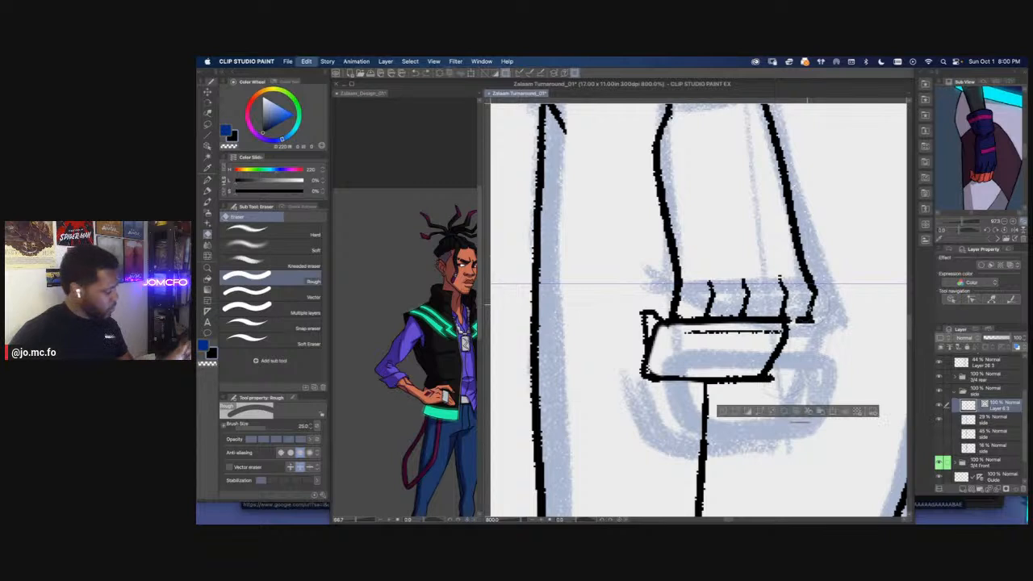
{"action": "key", "text": "super+z"}
{"action": "key", "text": "super+z"}
{"action": "key", "text": "bracketleft"}
{"action": "key", "text": "bracketleft"}
{"action": "key", "text": "bracketleft"}
{"action": "mouse_move", "coordinate": [825, 320]}
{"action": "left_mouse_down"}
{"action": "mouse_move", "coordinate": [798, 378]}
{"action": "mouse_move", "coordinate": [782, 380]}
{"action": "mouse_move", "coordinate": [808, 326]}
{"action": "left_mouse_up"}
{"action": "key", "text": "bracketleft"}
{"action": "key", "text": "bracketleft"}
{"action": "key", "text": "bracketleft"}
{"action": "left_click_drag", "start_coordinate": [779, 376], "coordinate": [769, 381]}
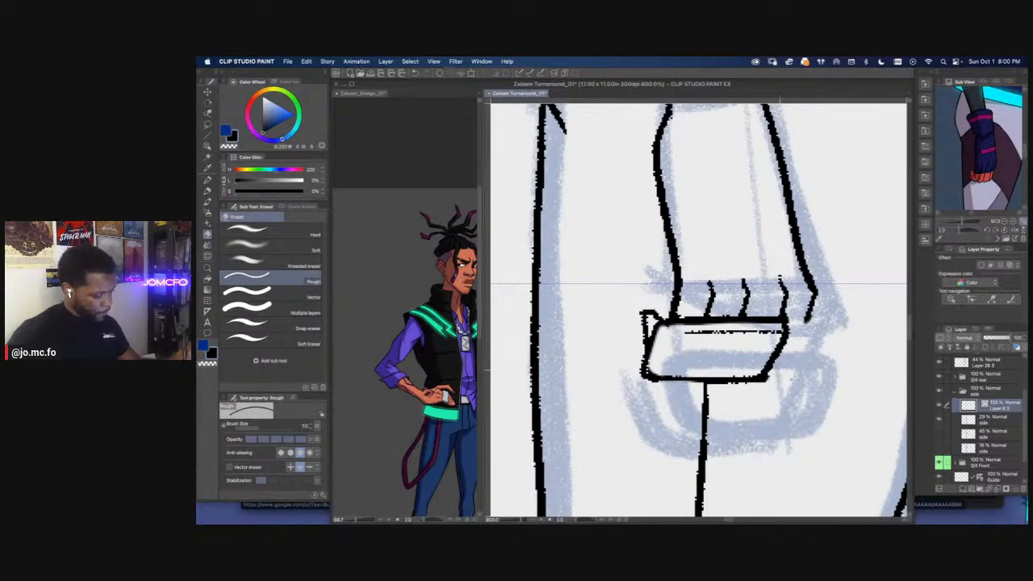
Ink the last finger wrapping around the device's shortened end and add an inner contour along its opposite end
{"action": "key", "text": "p"}
{"action": "mouse_move", "coordinate": [808, 320]}
{"action": "left_mouse_down"}
{"action": "mouse_move", "coordinate": [770, 374]}
{"action": "mouse_move", "coordinate": [811, 315]}
{"action": "left_mouse_up"}
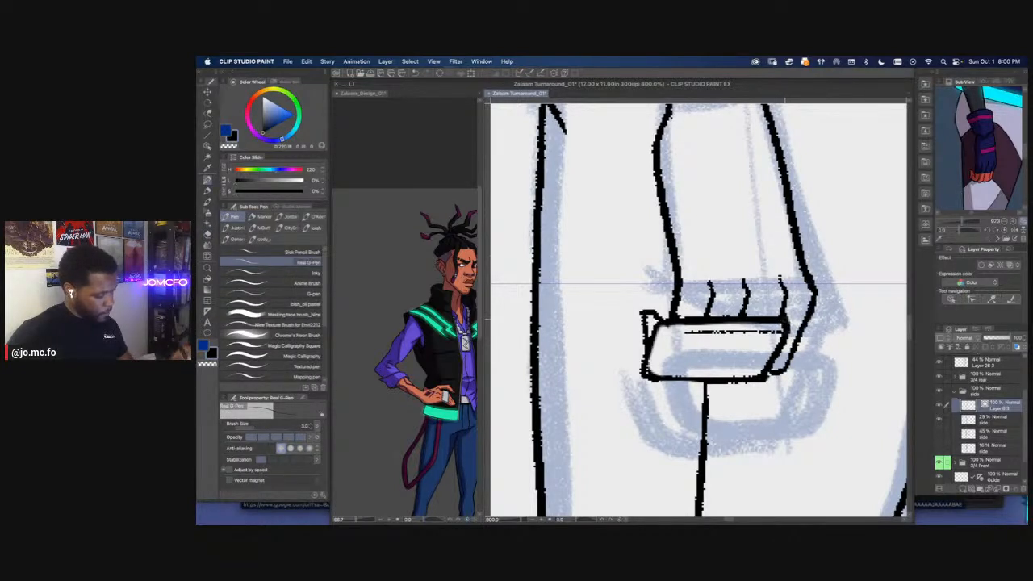
{"action": "left_click_drag", "start_coordinate": [671, 353], "coordinate": [650, 373]}
{"action": "left_click_drag", "start_coordinate": [675, 327], "coordinate": [646, 366]}
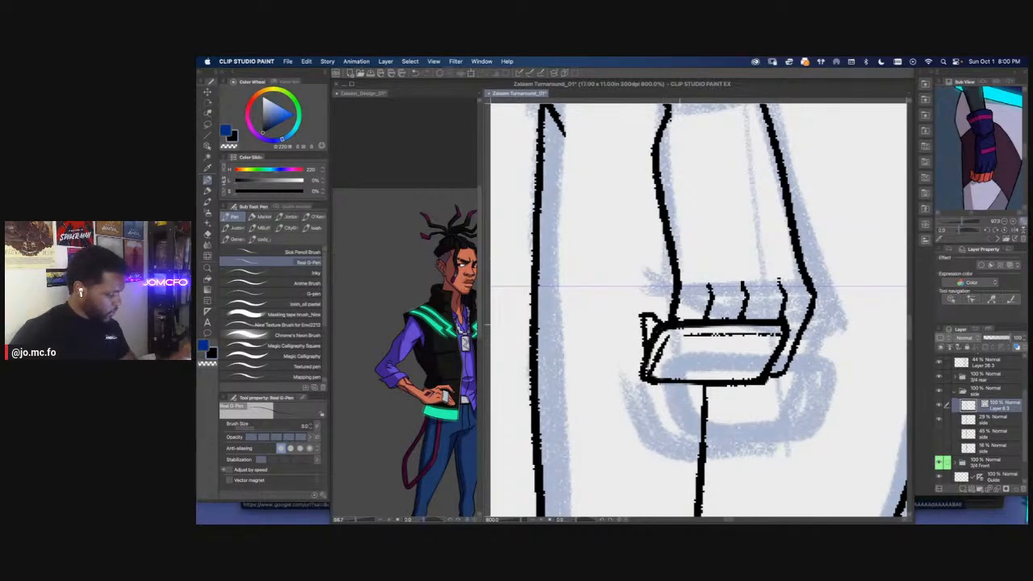
{"action": "scroll", "coordinate": [682, 329], "scroll_direction": "down", "scroll_amount": 5}
{"action": "scroll", "coordinate": [669, 406], "scroll_direction": "up", "scroll_amount": 1}
{"action": "scroll", "coordinate": [675, 400], "scroll_direction": "up", "scroll_amount": 4}
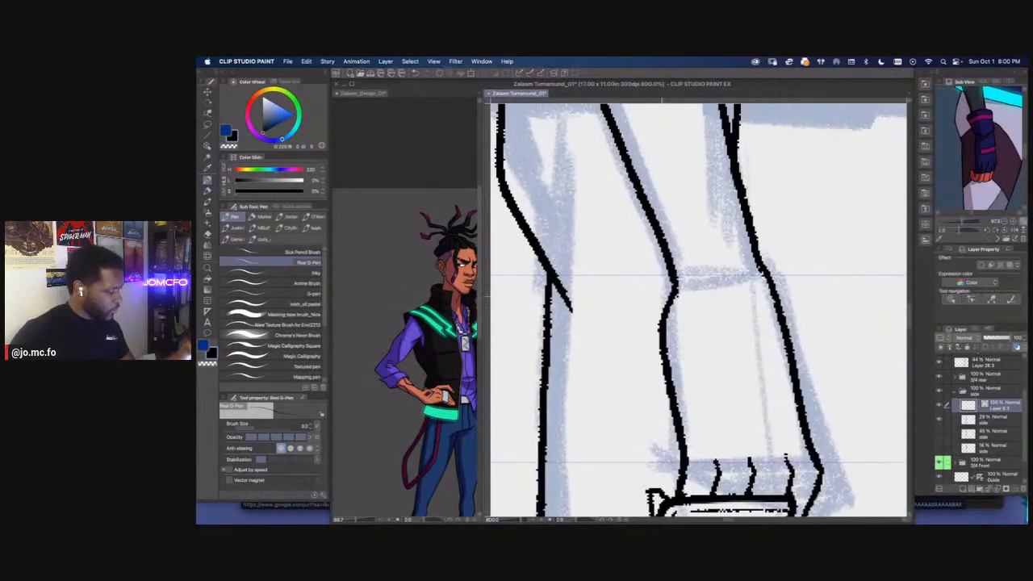
Erase and re-ink the side view's notched wrist contour above the gripping hand, and add two short crease strokes at the joint
{"action": "key", "text": "e"}
{"action": "left_click_drag", "start_coordinate": [674, 296], "coordinate": [662, 335]}
{"action": "key", "text": "p"}
{"action": "left_click_drag", "start_coordinate": [677, 291], "coordinate": [662, 340]}
{"action": "left_click_drag", "start_coordinate": [683, 276], "coordinate": [698, 290]}
{"action": "left_click_drag", "start_coordinate": [680, 253], "coordinate": [680, 285]}
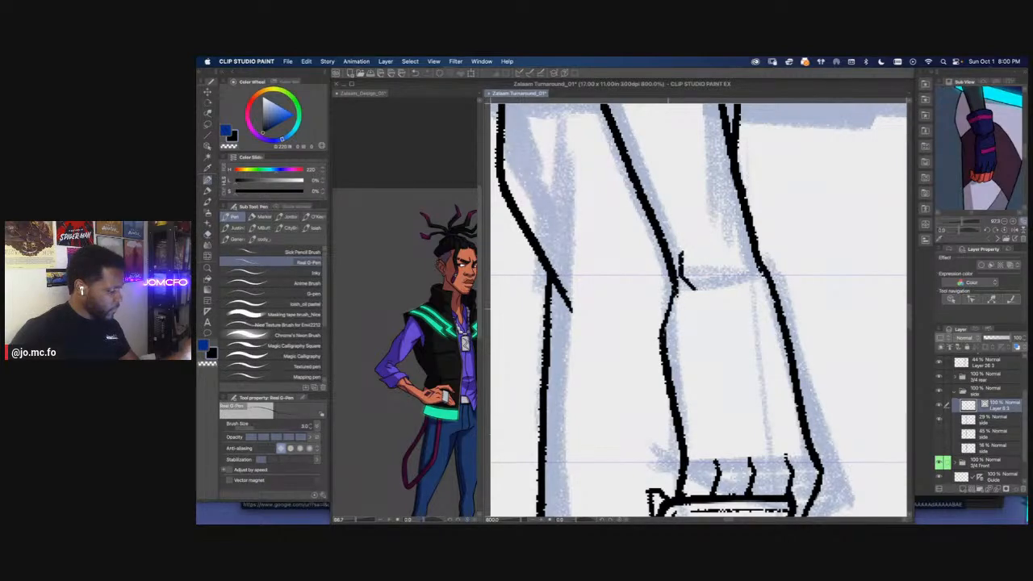
Review the whole turnaround lineup, and inspect the side view's inked lower legs and shoes up close
{"action": "key", "text": "super+0"}
{"action": "left_click_drag", "start_coordinate": [601, 385], "coordinate": [665, 409], "text": "space"}
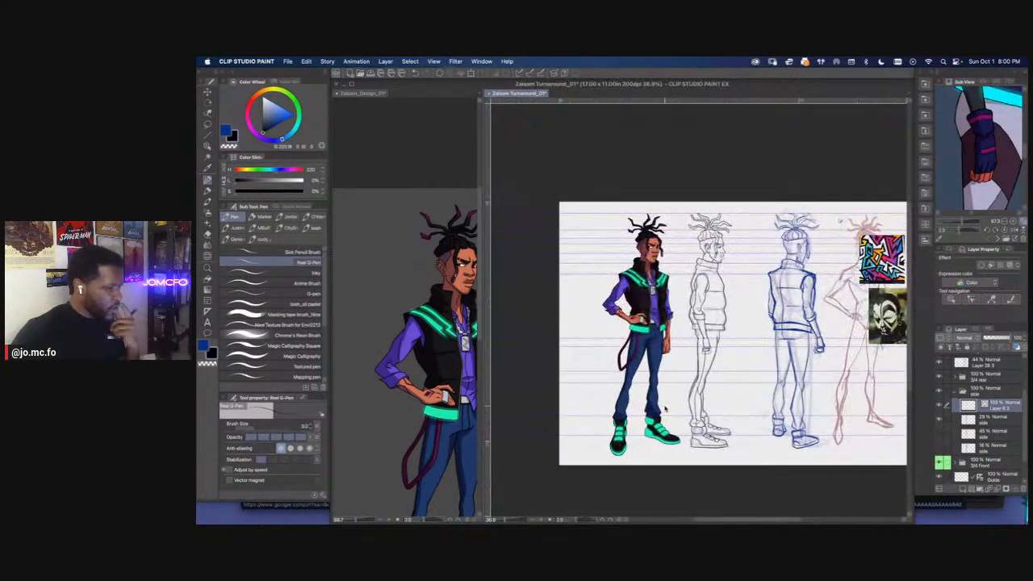
{"action": "scroll", "coordinate": [666, 409], "scroll_direction": "up", "scroll_amount": 1}
{"action": "left_click_drag", "start_coordinate": [658, 374], "coordinate": [656, 400]}
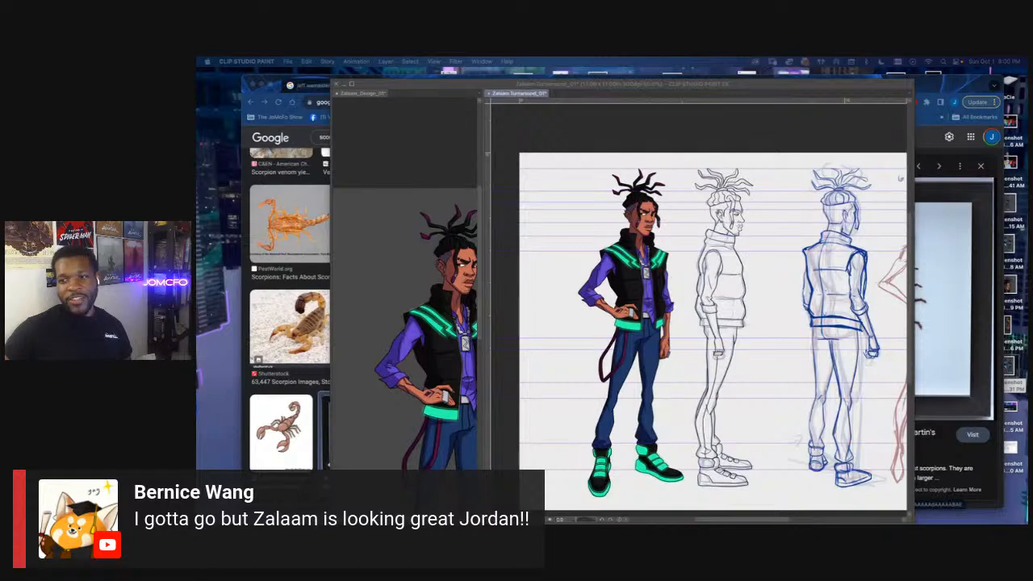
{"action": "left_click", "coordinate": [636, 147]}
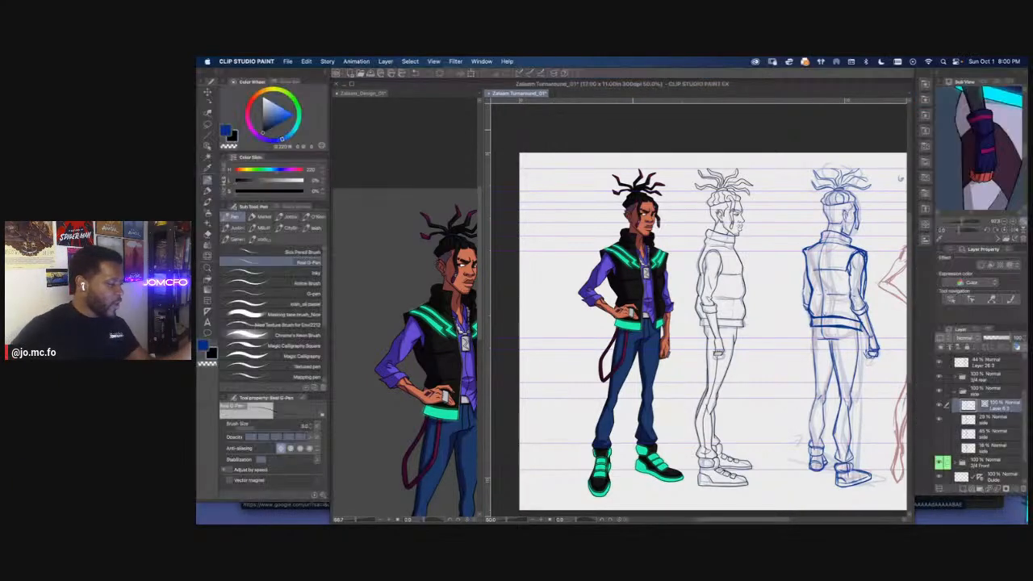
{"action": "key", "text": "super+plus"}
{"action": "left_click_drag", "start_coordinate": [690, 430], "coordinate": [658, 307]}
{"action": "key", "text": "super+plus"}
{"action": "left_click_drag", "start_coordinate": [686, 387], "coordinate": [690, 327]}
{"action": "key", "text": "super+plus"}
{"action": "left_click_drag", "start_coordinate": [682, 437], "coordinate": [635, 391]}
{"action": "key", "text": "super+plus"}
{"action": "key", "text": "m"}
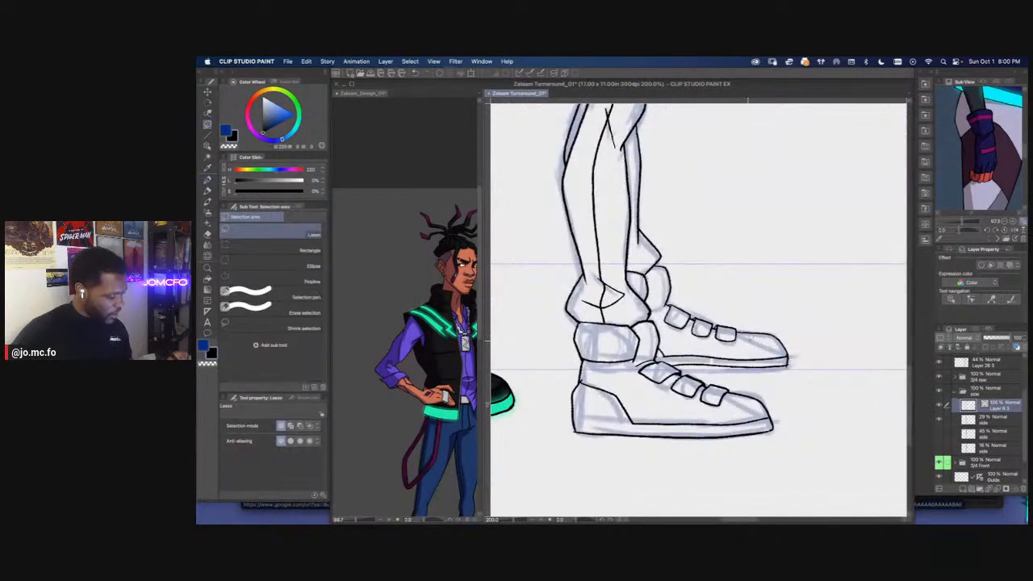
{"action": "scroll", "coordinate": [680, 365], "scroll_direction": "up", "scroll_amount": 2}
{"action": "left_click_drag", "start_coordinate": [679, 365], "coordinate": [639, 374]}
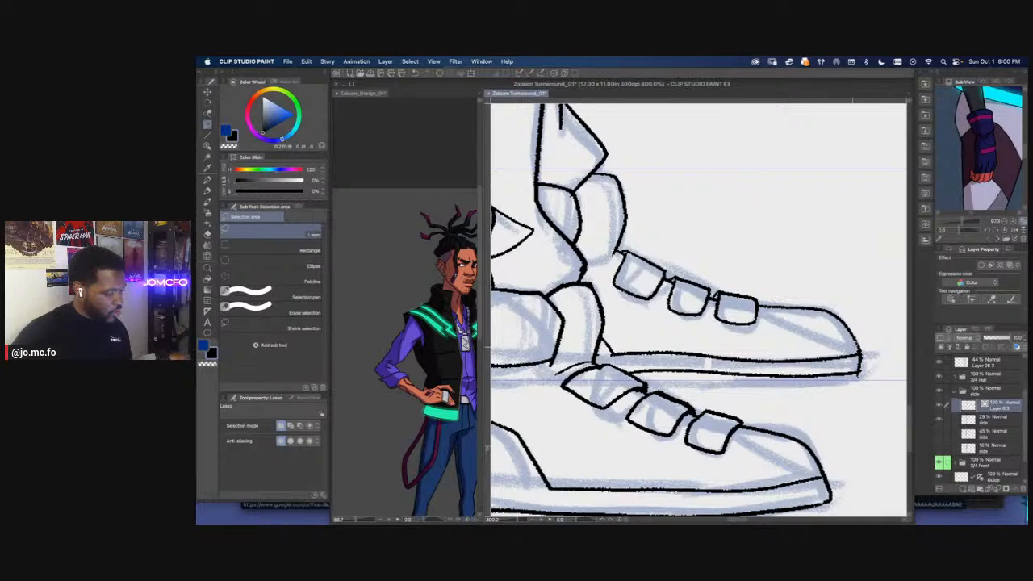
{"action": "scroll", "coordinate": [637, 360], "scroll_direction": "down", "scroll_amount": 2}
{"action": "left_click_drag", "start_coordinate": [645, 368], "coordinate": [680, 379]}
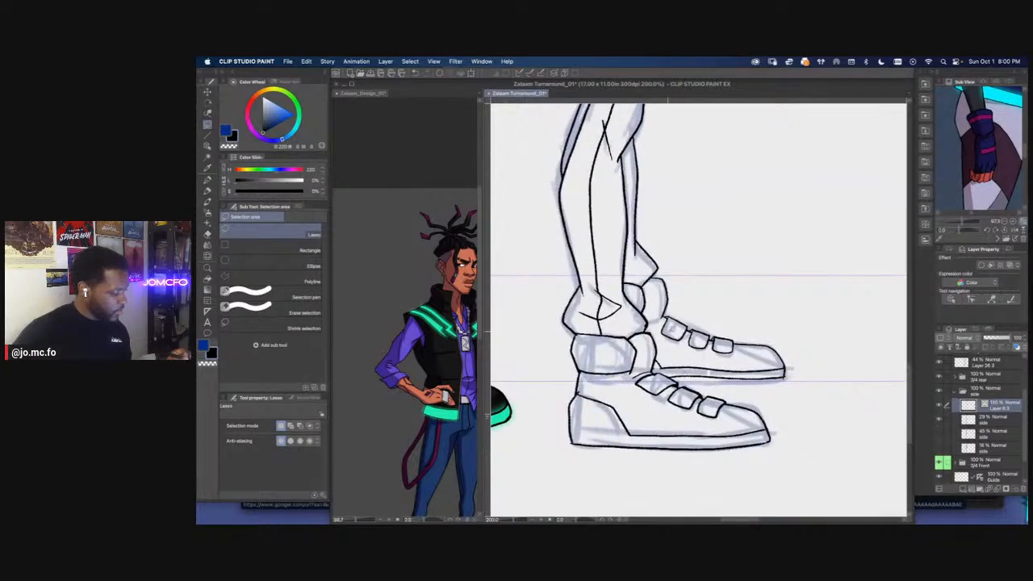
Compare the inked legs and shoes with the underlying sketch by toggling the line-art layer's visibility
{"action": "left_click", "coordinate": [940, 406]}
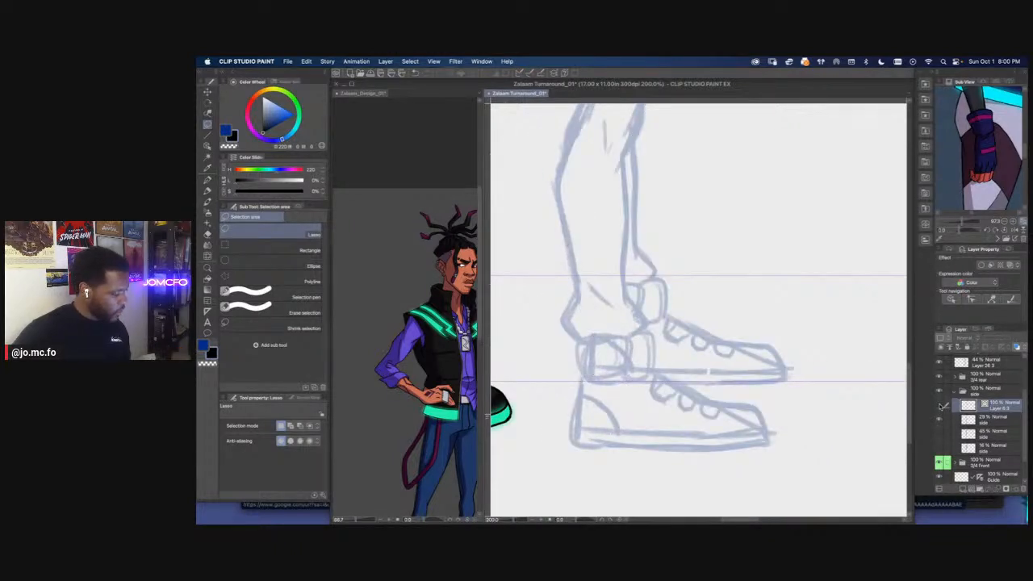
{"action": "left_click", "coordinate": [941, 405]}
{"action": "left_click", "coordinate": [942, 406]}
{"action": "left_click", "coordinate": [941, 405]}
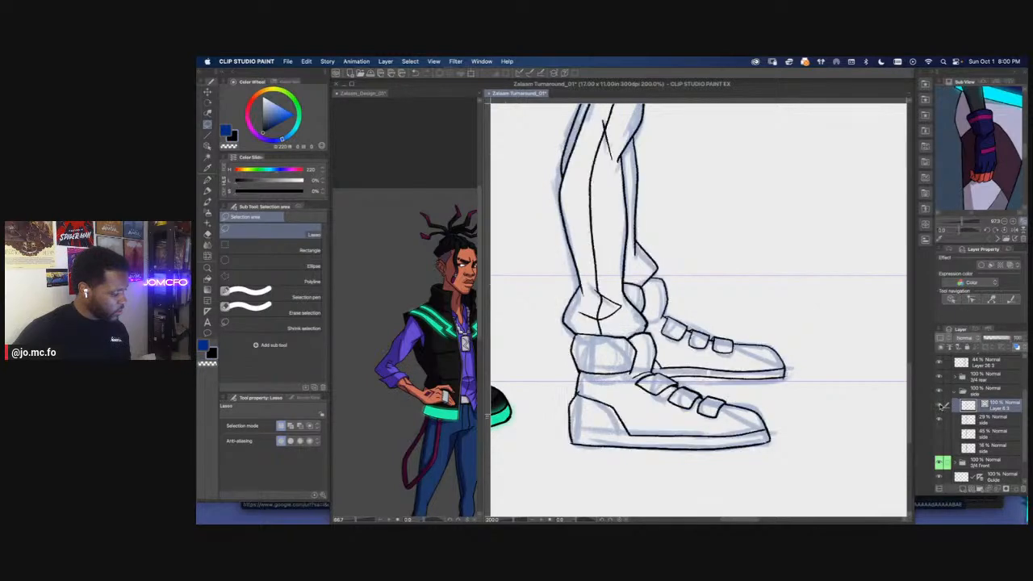
{"action": "left_click", "coordinate": [941, 406]}
{"action": "left_click", "coordinate": [941, 406]}
Lasso and delete the sole lines of the side view's far shoe
{"action": "key", "text": "super+plus"}
{"action": "left_click_drag", "start_coordinate": [746, 404], "coordinate": [697, 336]}
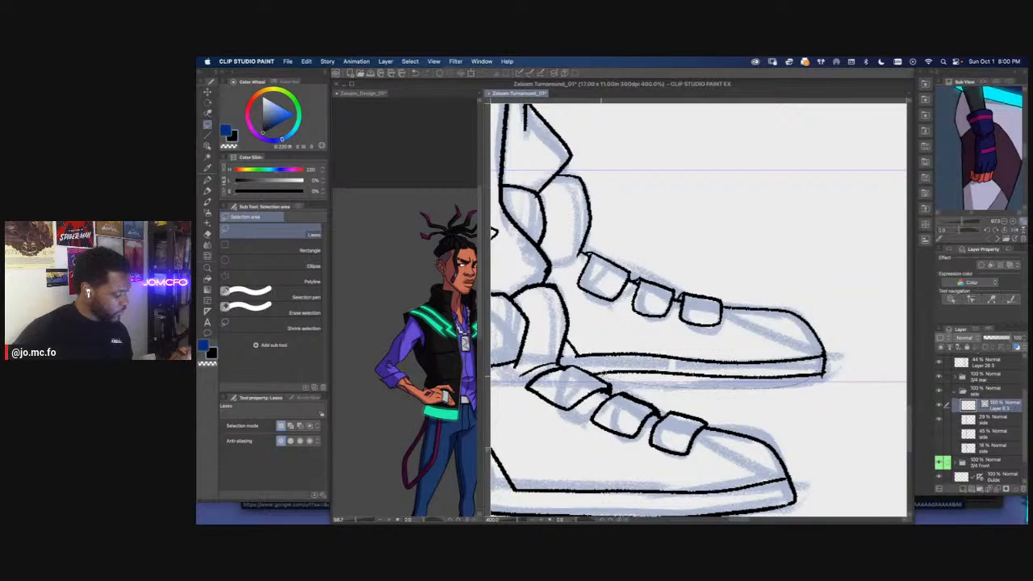
{"action": "mouse_move", "coordinate": [572, 352]}
{"action": "left_mouse_down"}
{"action": "mouse_move", "coordinate": [628, 337]}
{"action": "mouse_move", "coordinate": [815, 352]}
{"action": "left_mouse_up"}
{"action": "key", "text": "Delete"}
{"action": "key", "text": "super+d"}
Re-ink the far shoe's bottom edge and the line separating its sole from the upper with the Real G-Pen
{"action": "mouse_move", "coordinate": [610, 374]}
{"action": "left_mouse_down"}
{"action": "mouse_move", "coordinate": [567, 368]}
{"action": "mouse_move", "coordinate": [709, 376]}
{"action": "left_mouse_up"}
{"action": "key", "text": "p"}
{"action": "key", "text": "super+z"}
{"action": "left_click_drag", "start_coordinate": [568, 380], "coordinate": [777, 371]}
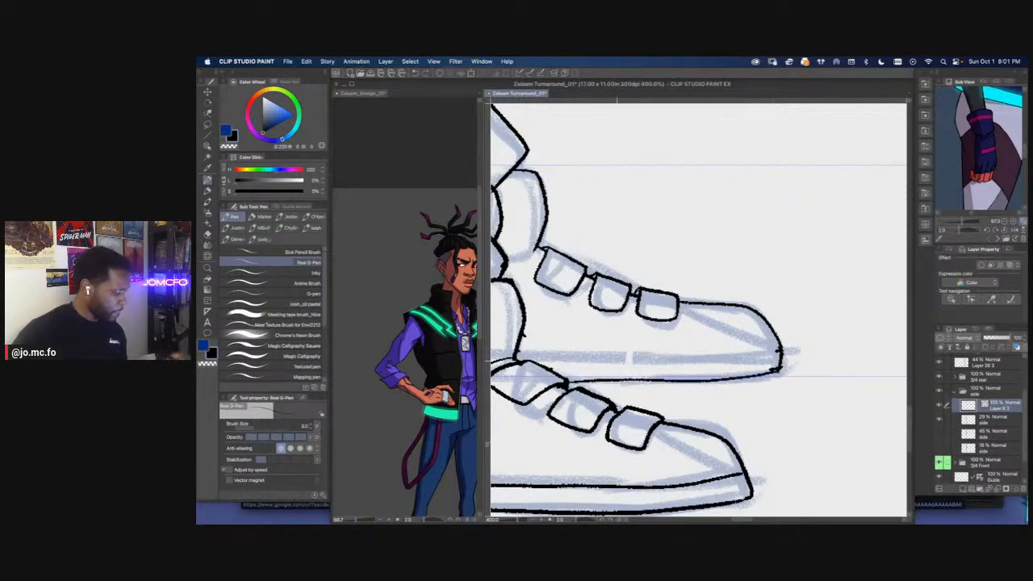
{"action": "left_click_drag", "start_coordinate": [519, 356], "coordinate": [775, 356]}
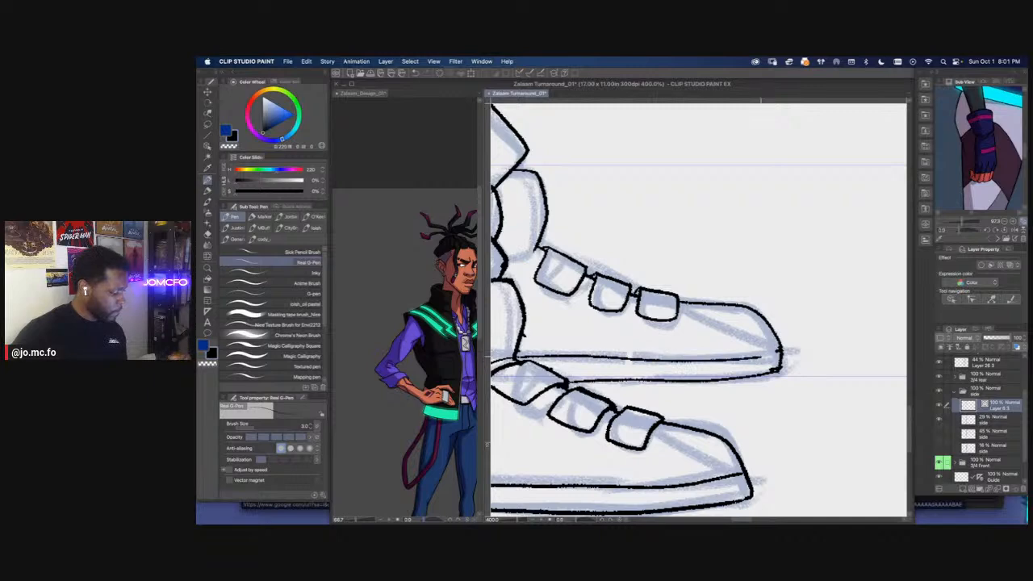
Check the far shoe's redrawn sole against the sketch by hiding and showing the line art at different magnifications
{"action": "scroll", "coordinate": [772, 354], "scroll_direction": "down", "scroll_amount": 2}
{"action": "scroll", "coordinate": [576, 395], "scroll_direction": "down", "scroll_amount": 1}
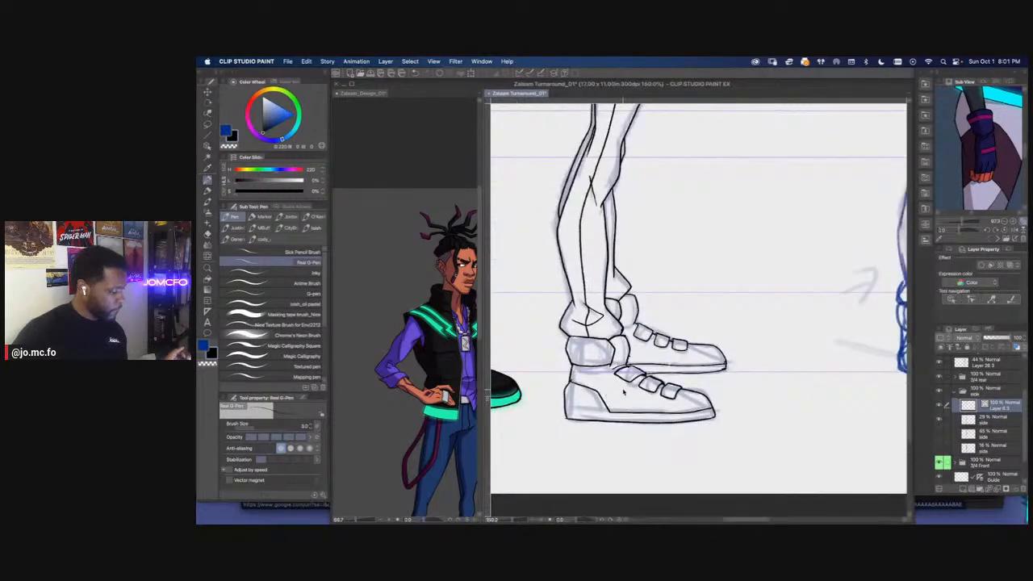
{"action": "scroll", "coordinate": [707, 355], "scroll_direction": "up", "scroll_amount": 3}
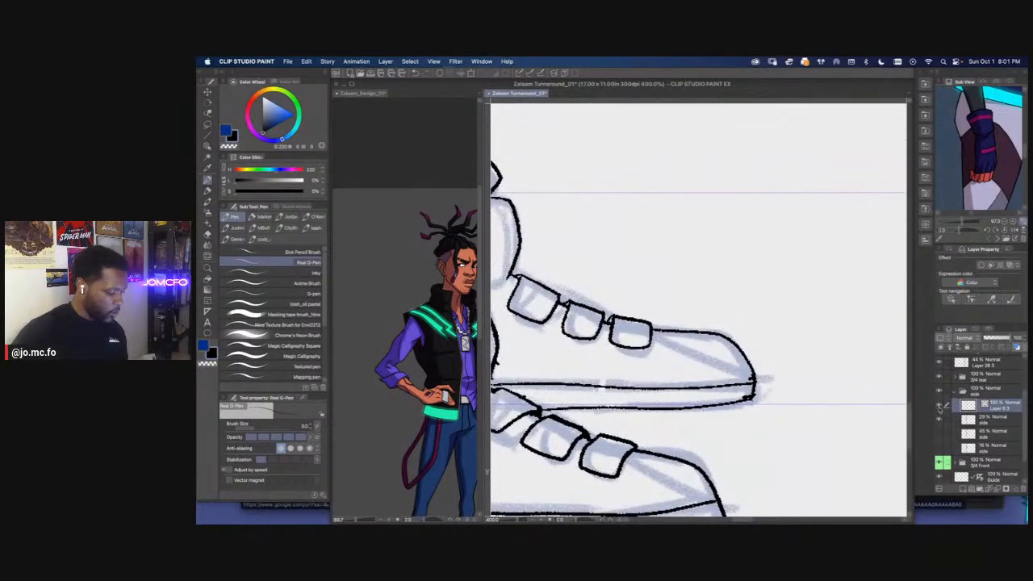
{"action": "left_click", "coordinate": [939, 406]}
{"action": "key", "text": "ctrl+minus"}
{"action": "key", "text": "ctrl+minus"}
{"action": "left_click", "coordinate": [938, 406]}
{"action": "key", "text": "ctrl+plus"}
{"action": "key", "text": "ctrl+plus"}
{"action": "key", "text": "ctrl+plus"}
{"action": "key", "text": "ctrl+plus"}
{"action": "key", "text": "ctrl+plus"}
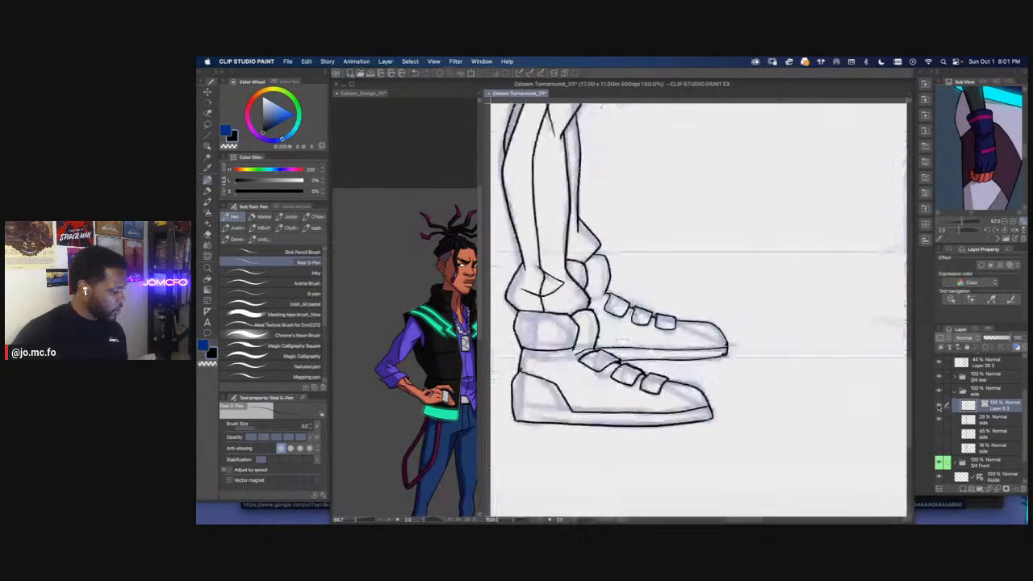
Lasso and delete the far shoe's rounded toe outline, and re-ink it as a straighter, more angular slope
{"action": "key", "text": "m"}
{"action": "mouse_move", "coordinate": [742, 320]}
{"action": "left_mouse_down"}
{"action": "mouse_move", "coordinate": [811, 406]}
{"action": "mouse_move", "coordinate": [733, 329]}
{"action": "mouse_move", "coordinate": [805, 418]}
{"action": "left_mouse_up"}
{"action": "key", "text": "Delete"}
{"action": "key", "text": "super+d"}
{"action": "key", "text": "p"}
{"action": "mouse_move", "coordinate": [783, 373]}
{"action": "left_mouse_down"}
{"action": "mouse_move", "coordinate": [757, 339]}
{"action": "mouse_move", "coordinate": [688, 327]}
{"action": "mouse_move", "coordinate": [804, 416]}
{"action": "left_mouse_up"}
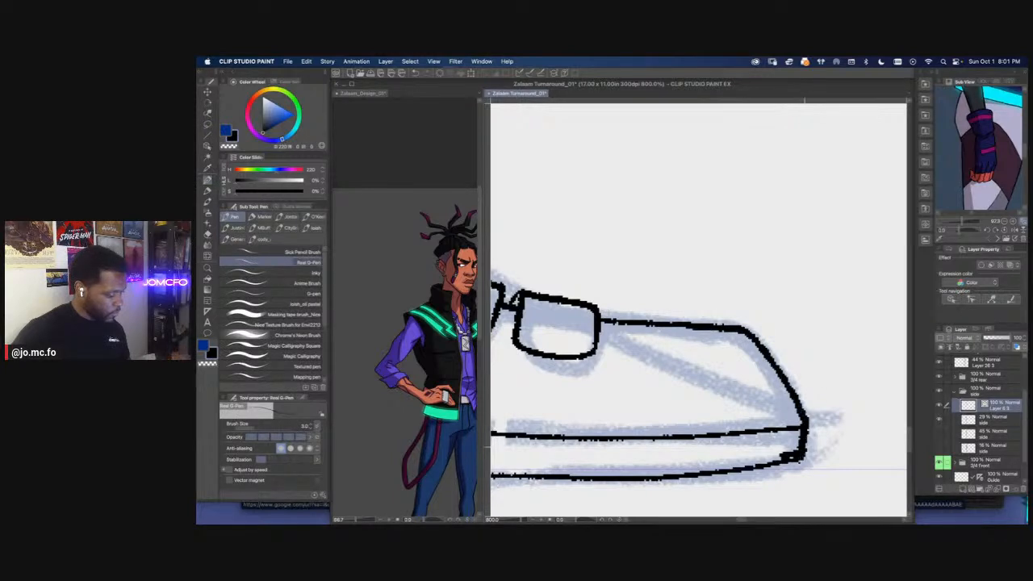
Lasso and delete the stray line ends at the shoe's toe tip, and clear the selection
{"action": "scroll", "coordinate": [797, 391], "scroll_direction": "down", "scroll_amount": 2}
{"action": "key", "text": "m"}
{"action": "left_click_drag", "start_coordinate": [771, 419], "coordinate": [745, 392]}
{"action": "key", "text": "Delete"}
{"action": "scroll", "coordinate": [745, 391], "scroll_direction": "down", "scroll_amount": 5}
{"action": "key", "text": "super+d"}
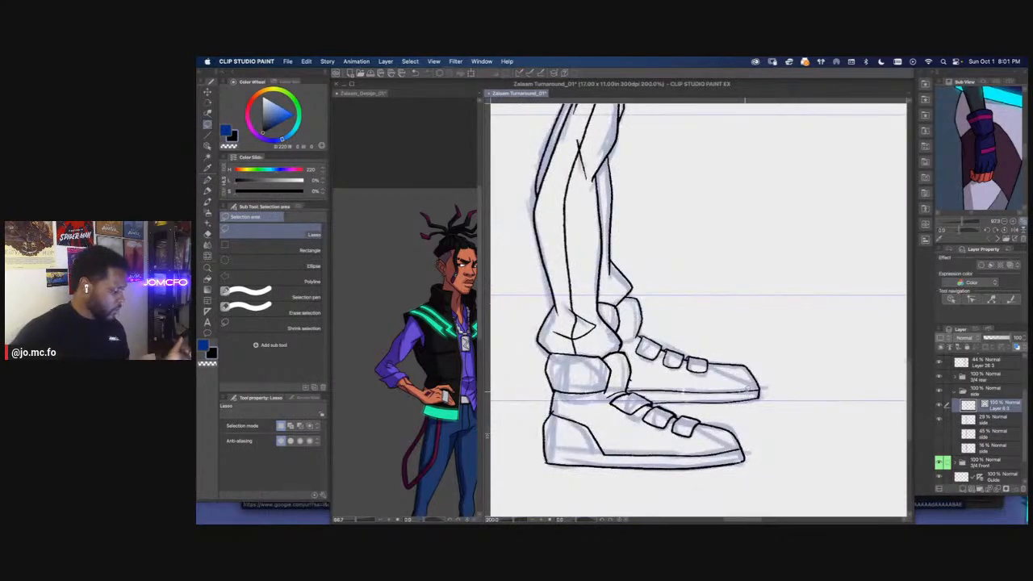
Rotate the canvas and lasso-delete the overhanging line bit where the far shoe's sole meets the near shoe's ankle cuff and top strap
{"action": "key", "text": "r"}
{"action": "mouse_move", "coordinate": [611, 431]}
{"action": "left_mouse_down"}
{"action": "mouse_move", "coordinate": [584, 406]}
{"action": "mouse_move", "coordinate": [550, 317]}
{"action": "left_mouse_up"}
{"action": "scroll", "coordinate": [609, 284], "scroll_direction": "up", "scroll_amount": 2}
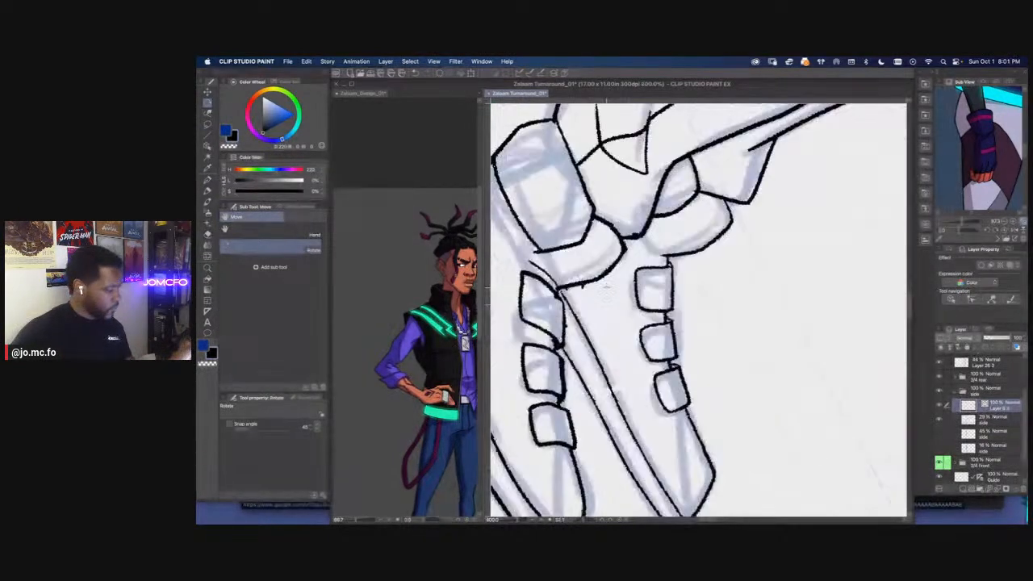
{"action": "scroll", "coordinate": [608, 284], "scroll_direction": "up", "scroll_amount": 2}
{"action": "key", "text": "p"}
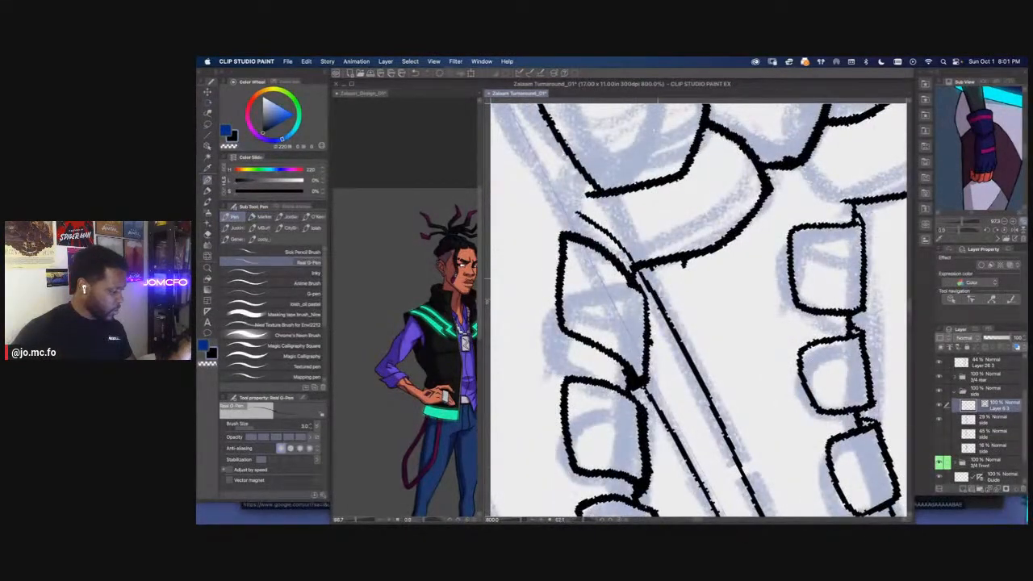
{"action": "key", "text": "m"}
{"action": "left_click_drag", "start_coordinate": [652, 267], "coordinate": [655, 284]}
{"action": "key", "text": "Delete"}
{"action": "scroll", "coordinate": [642, 289], "scroll_direction": "down", "scroll_amount": 4}
{"action": "key", "text": "ctrl+d"}
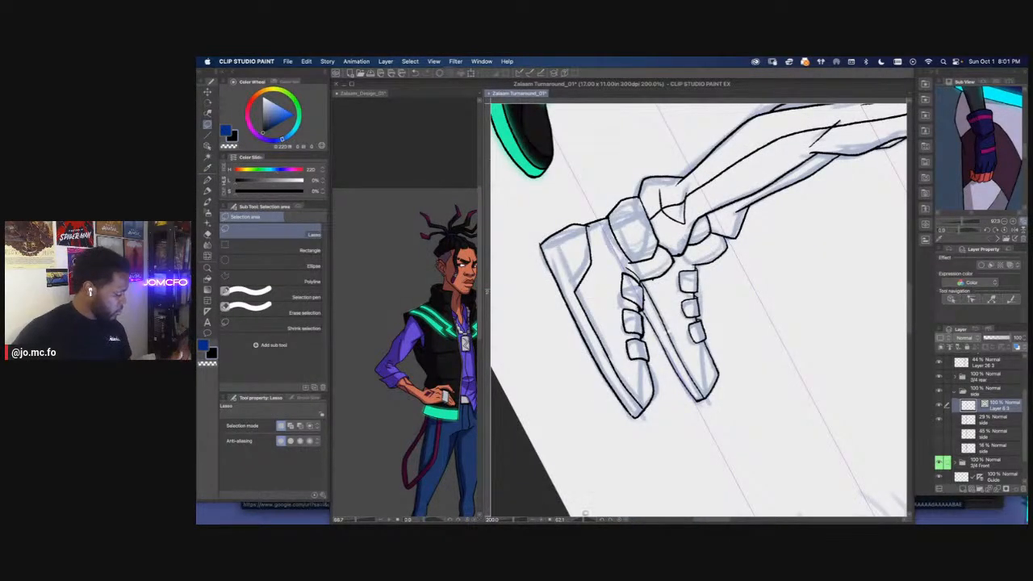
Reset the canvas rotation, and close the Zalaam_Design_01 reference document without saving its changes
{"action": "left_click", "coordinate": [619, 520]}
{"action": "scroll", "coordinate": [604, 444], "scroll_direction": "down", "scroll_amount": 2}
{"action": "left_click_drag", "start_coordinate": [596, 416], "coordinate": [625, 429]}
{"action": "scroll", "coordinate": [616, 415], "scroll_direction": "down", "scroll_amount": 1}
{"action": "left_click_drag", "start_coordinate": [594, 348], "coordinate": [638, 478]}
{"action": "scroll", "coordinate": [666, 283], "scroll_direction": "down", "scroll_amount": 1}
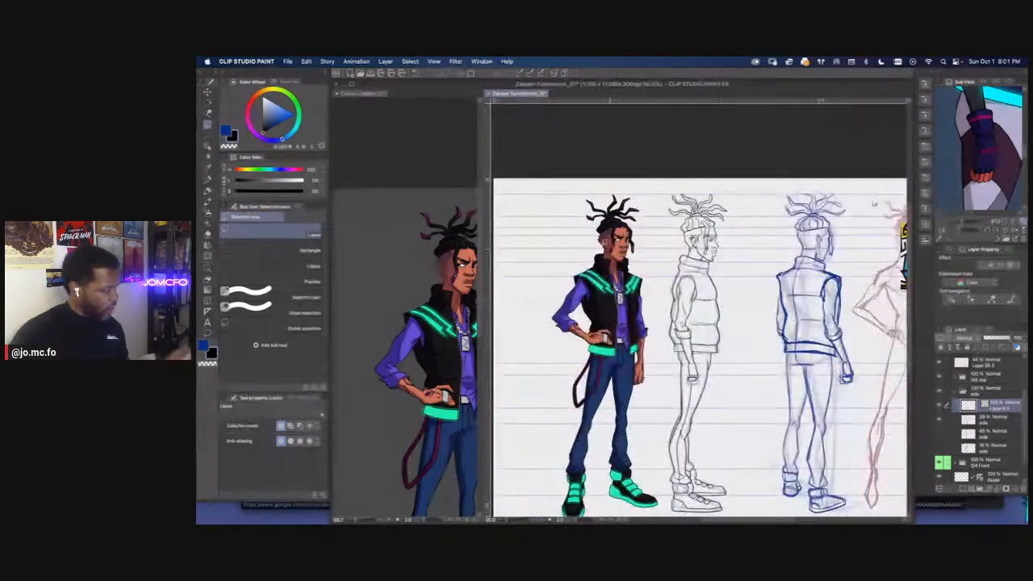
{"action": "left_click", "coordinate": [338, 94]}
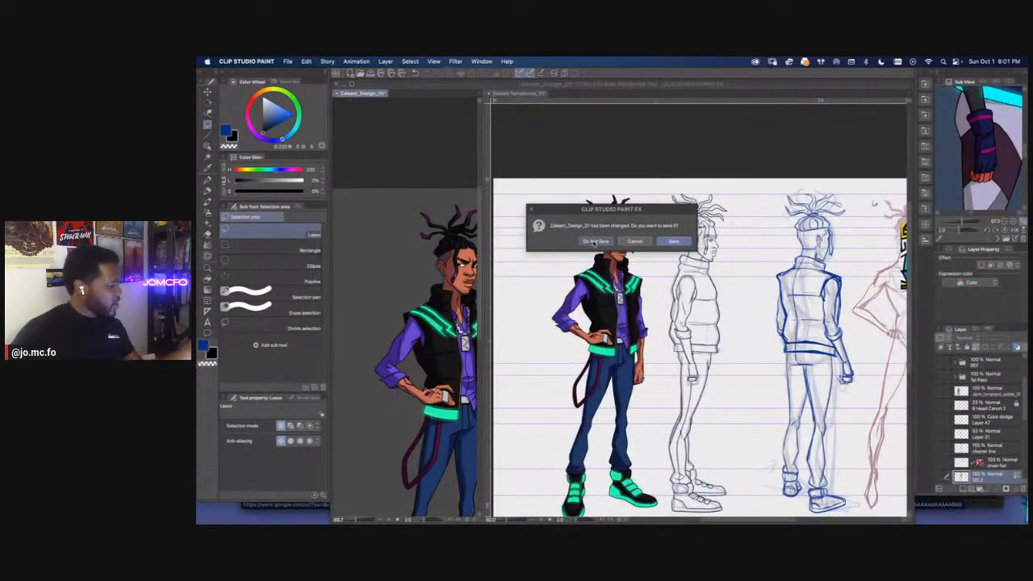
{"action": "left_click", "coordinate": [587, 242]}
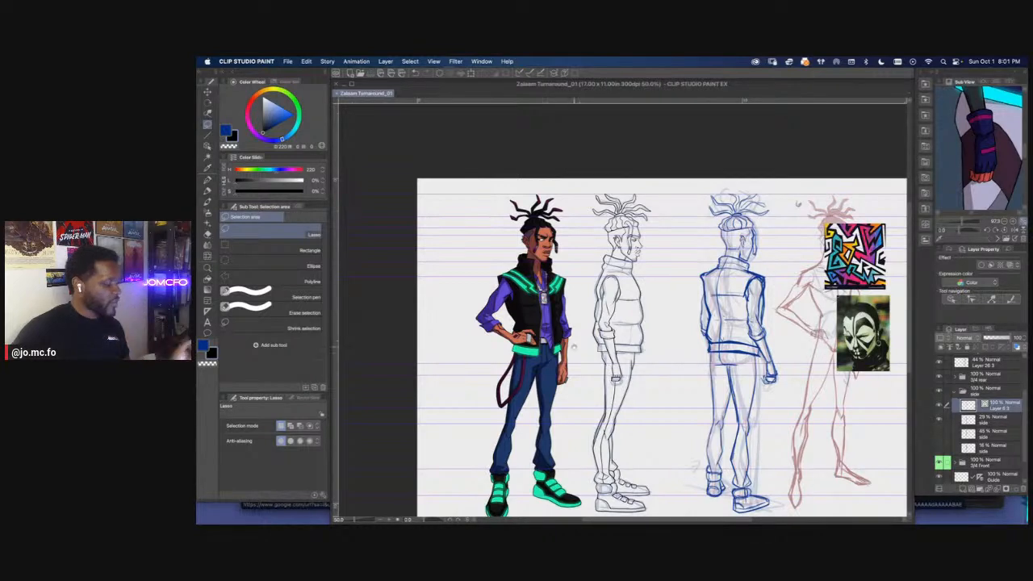
Review the finished side-view line art beside the colored front view, from the dreadlocks and face down to the shoes
{"action": "left_click_drag", "start_coordinate": [665, 320], "coordinate": [656, 282]}
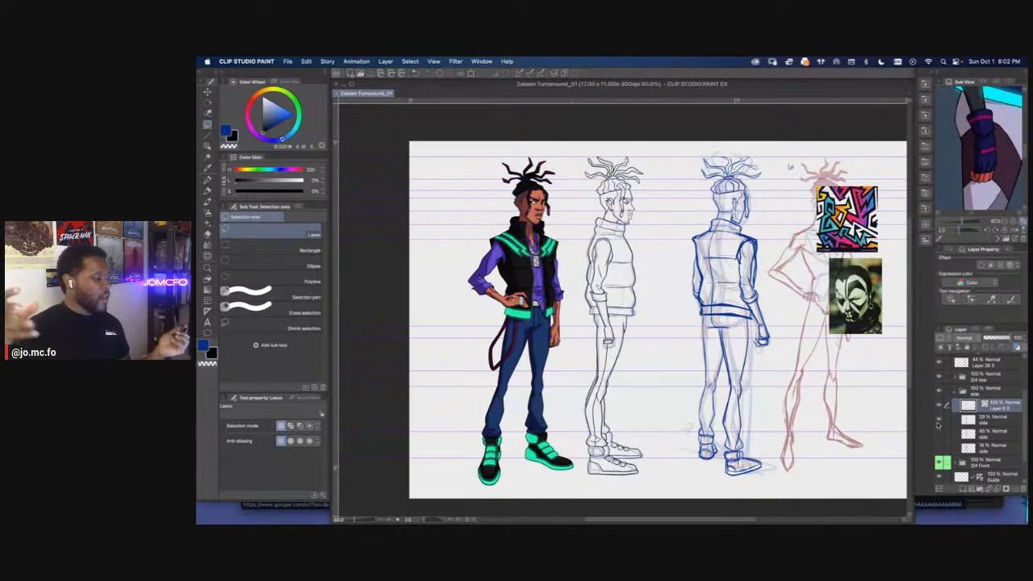
{"action": "scroll", "coordinate": [557, 279], "scroll_direction": "up", "scroll_amount": 5}
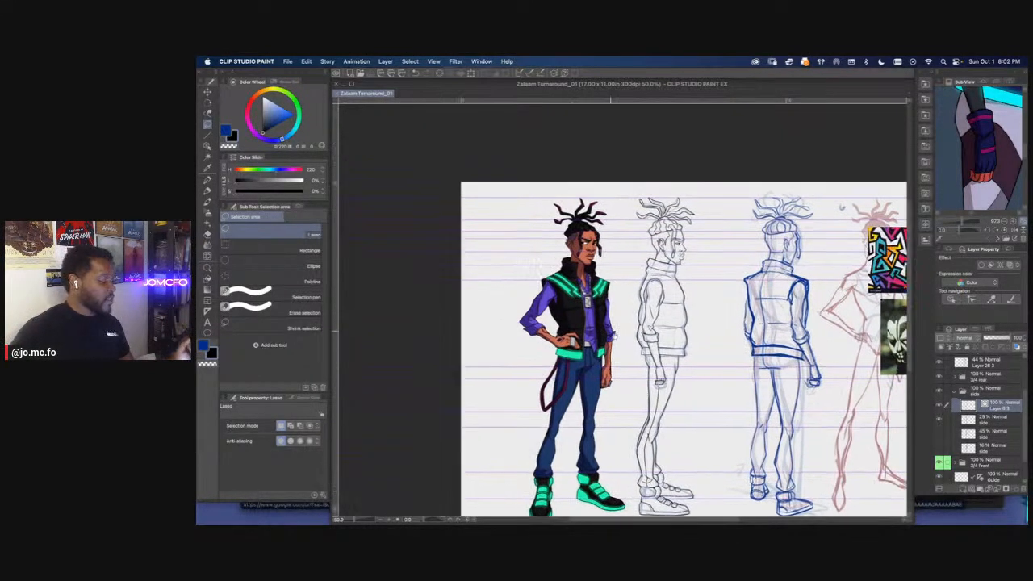
{"action": "scroll", "coordinate": [649, 349], "scroll_direction": "up", "scroll_amount": 5}
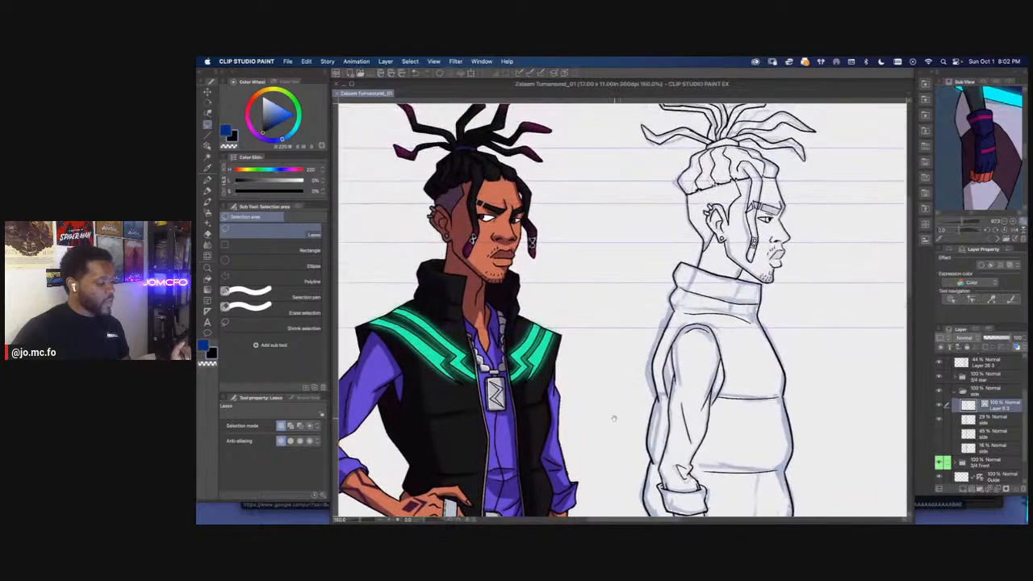
{"action": "scroll", "coordinate": [641, 393], "scroll_direction": "down", "scroll_amount": 2}
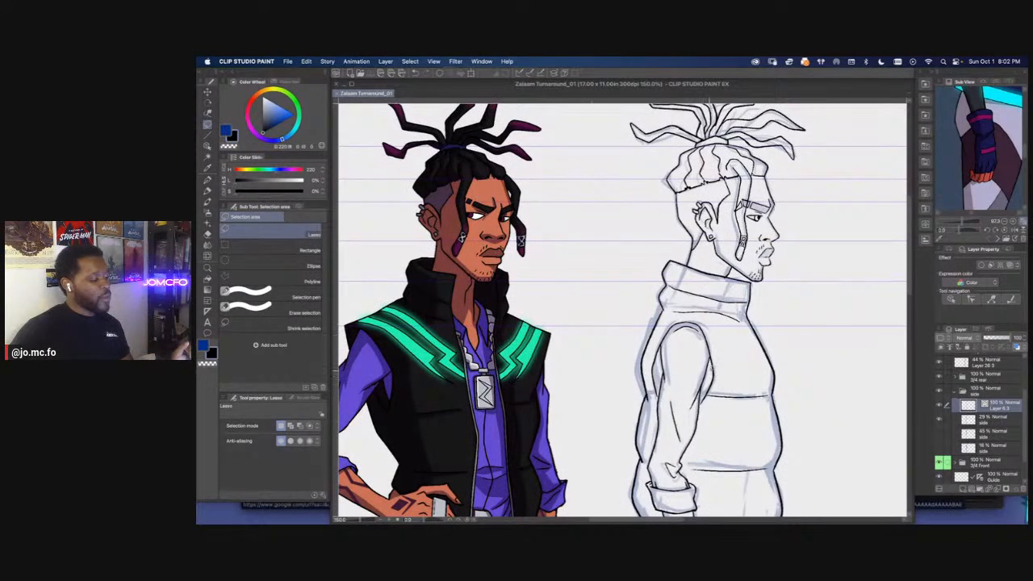
{"action": "left_click_drag", "start_coordinate": [739, 375], "coordinate": [732, 410]}
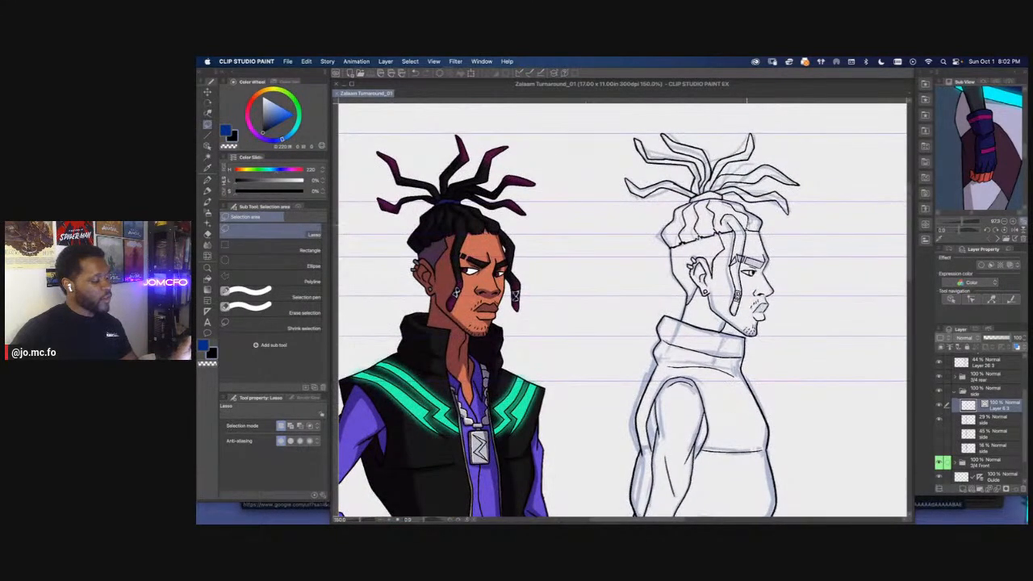
{"action": "key", "text": "super+minus"}
{"action": "left_click_drag", "start_coordinate": [694, 352], "coordinate": [695, 228]}
{"action": "key", "text": "super+minus"}
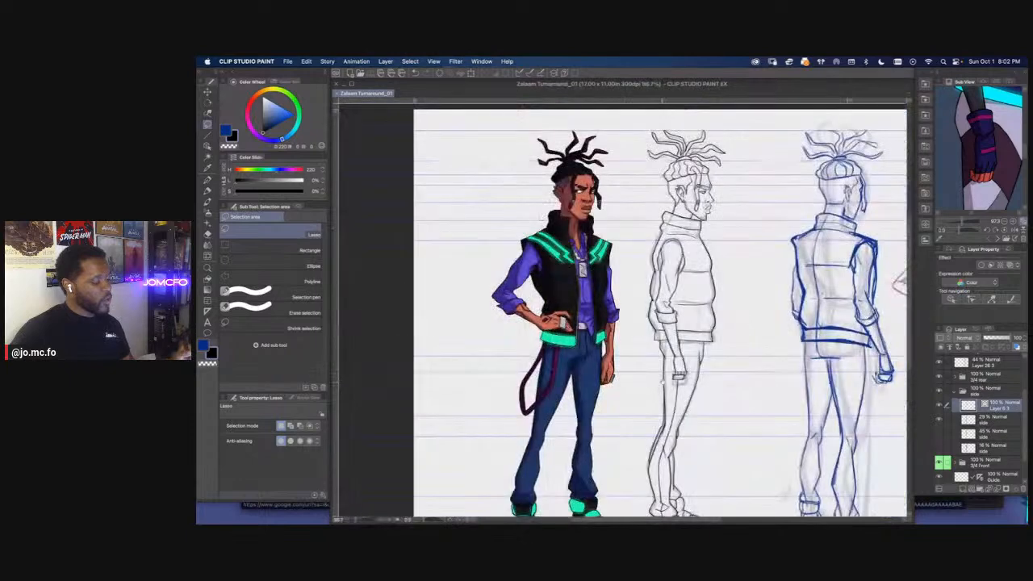
{"action": "left_click_drag", "start_coordinate": [671, 358], "coordinate": [677, 326]}
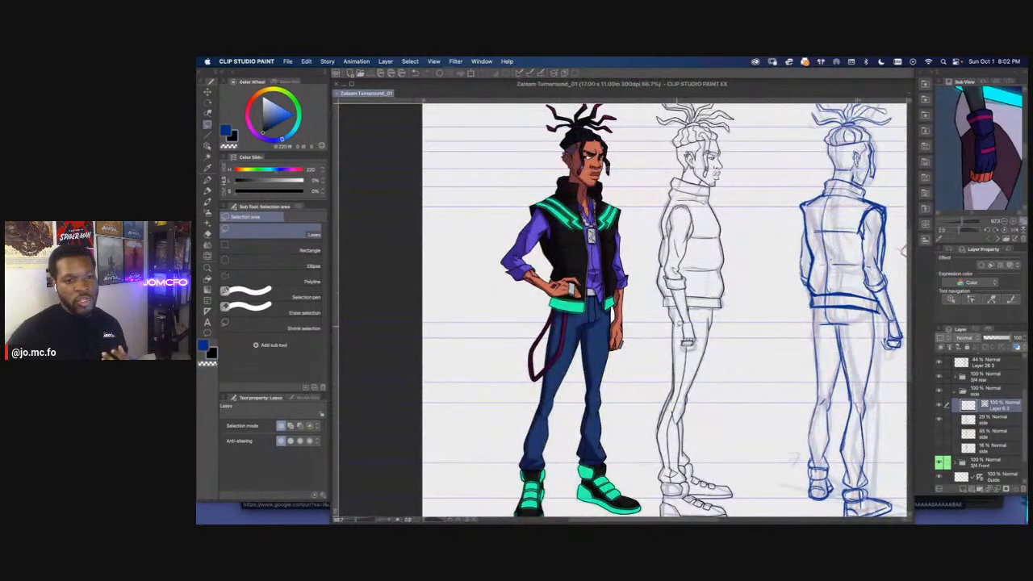